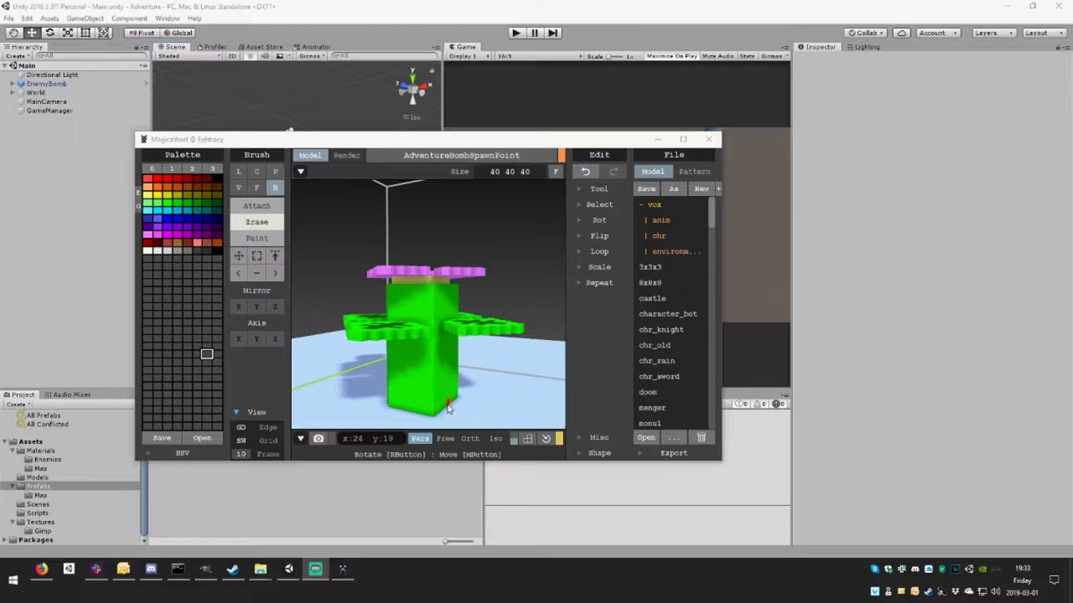
- Orbit above the flower and erase the first 1×1 slit from the stem's top to its bottom
click(507, 377)
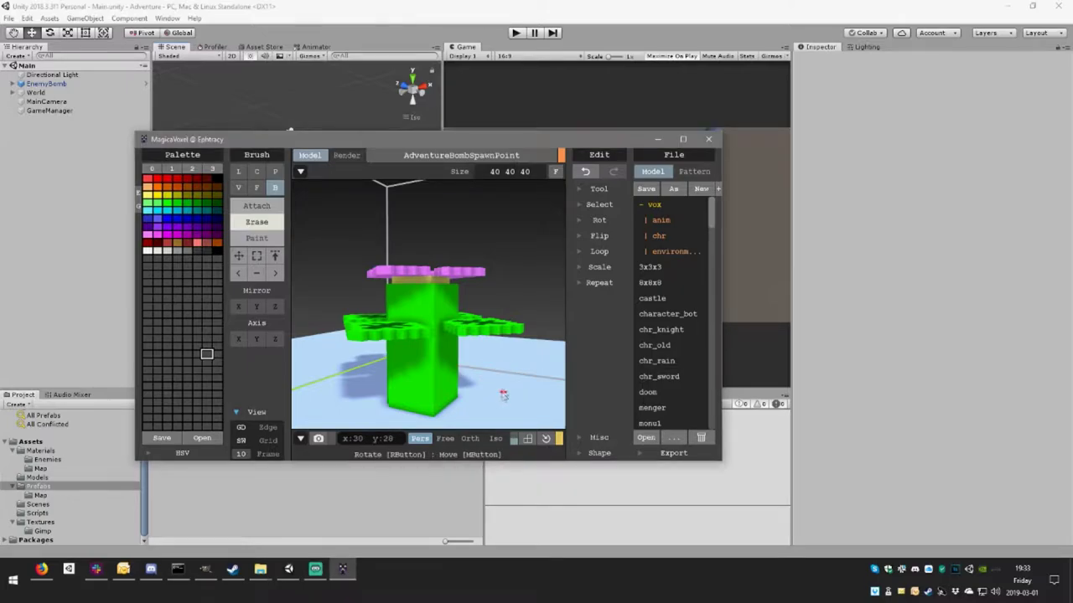
mouse_move(503, 395)
right_down()
mouse_move(434, 358)
mouse_move(470, 374)
mouse_move(419, 365)
right_up()
scroll(398, 359, up, 5)
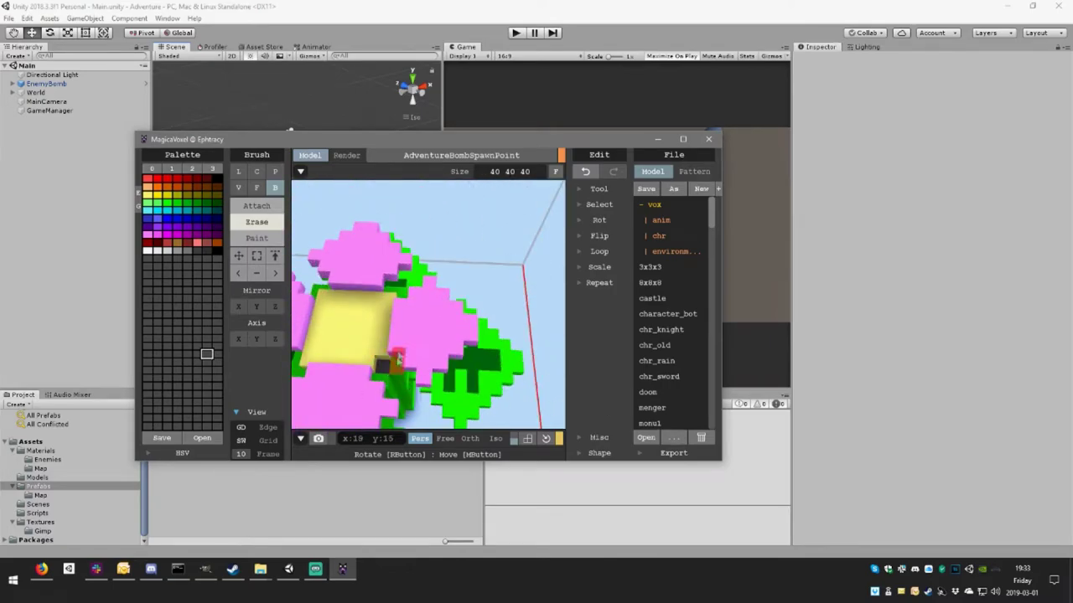
right_drag(332, 333, 352, 343)
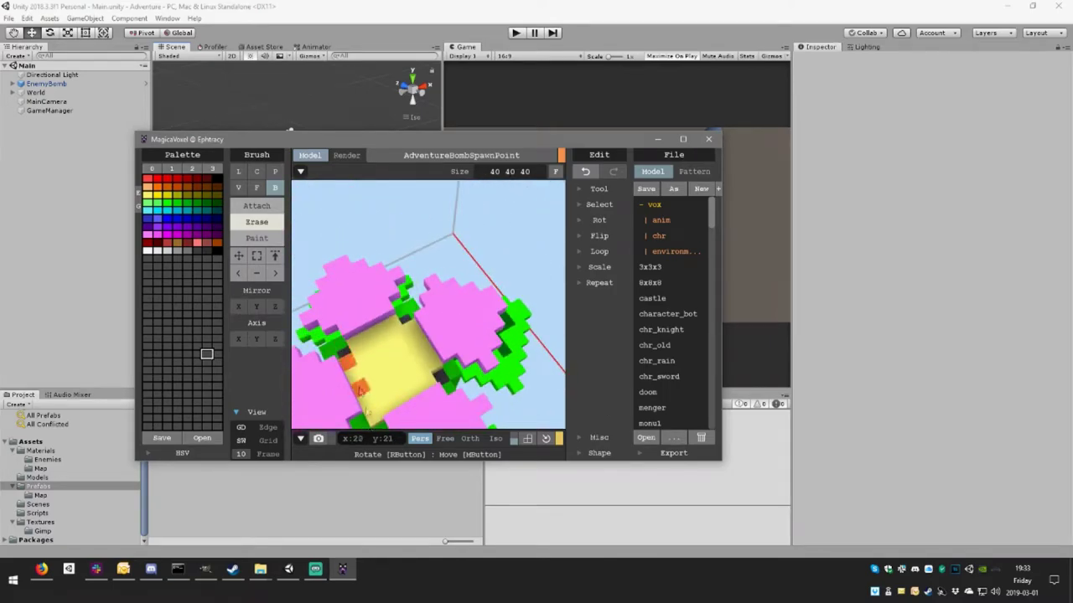
mouse_move(373, 414)
right_down()
mouse_move(439, 360)
mouse_move(404, 359)
right_up()
scroll(428, 360, down, 3)
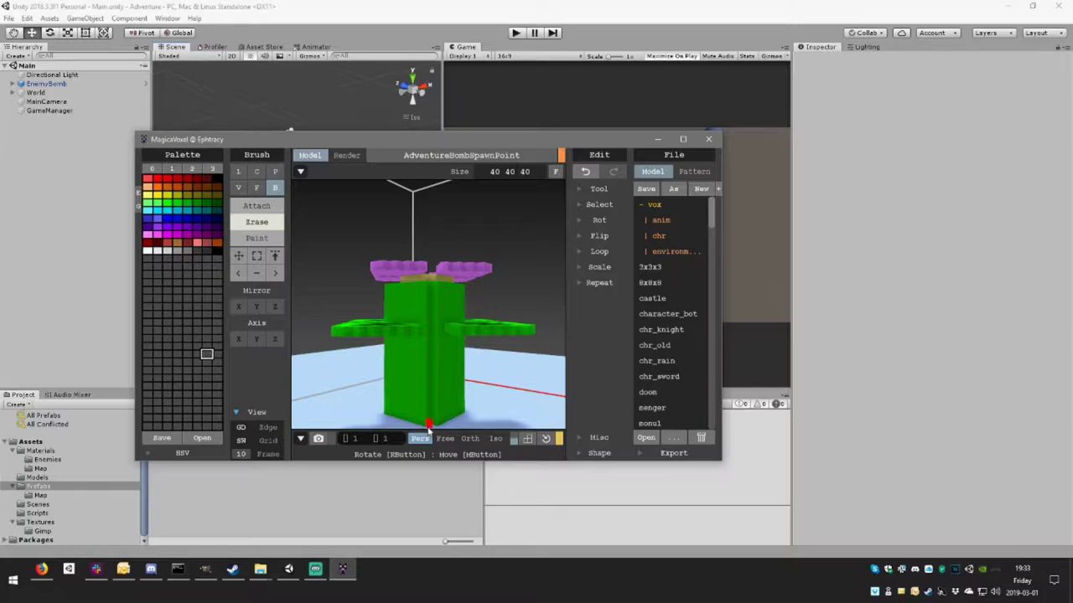
right_drag(366, 387, 462, 370)
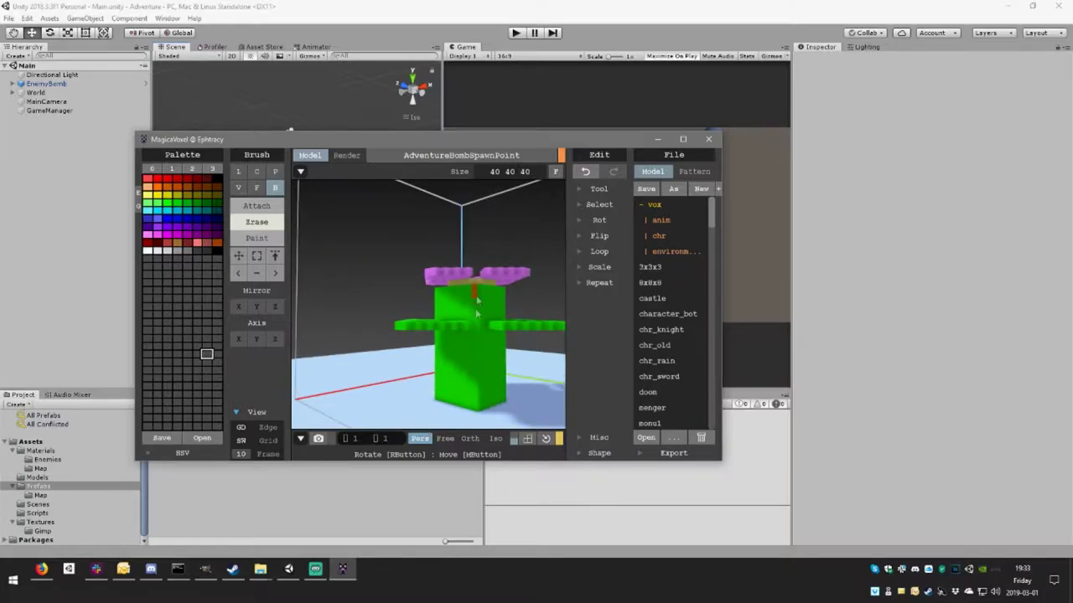
mouse_move(476, 312)
right_down()
mouse_move(455, 332)
mouse_move(470, 317)
right_up()
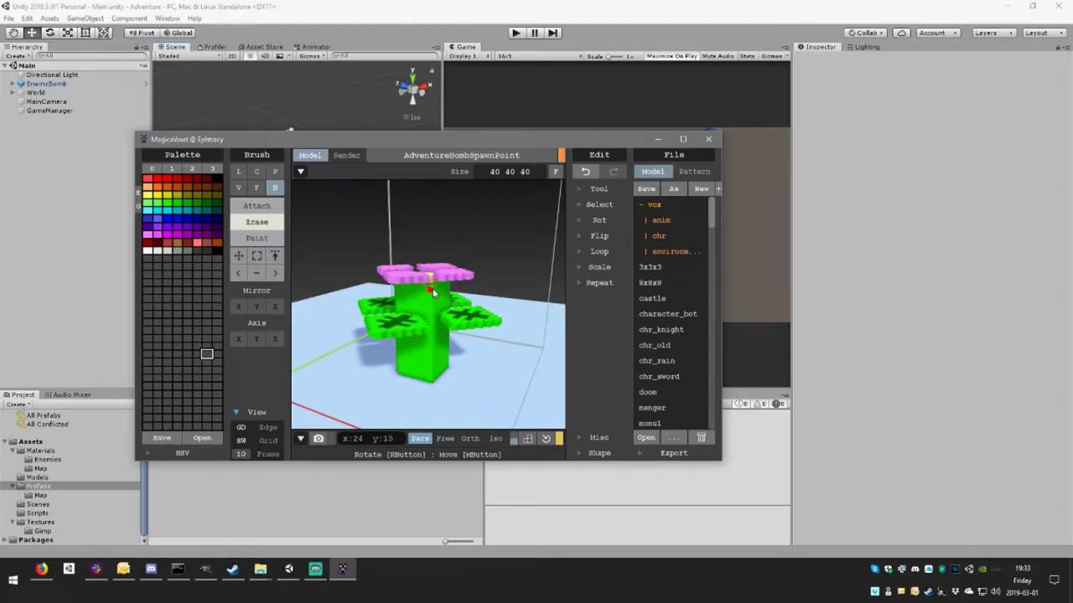
drag(432, 291, 435, 371)
mouse_move(433, 382)
right_down()
mouse_move(425, 408)
mouse_move(432, 309)
right_up()
drag(432, 293, 433, 361)
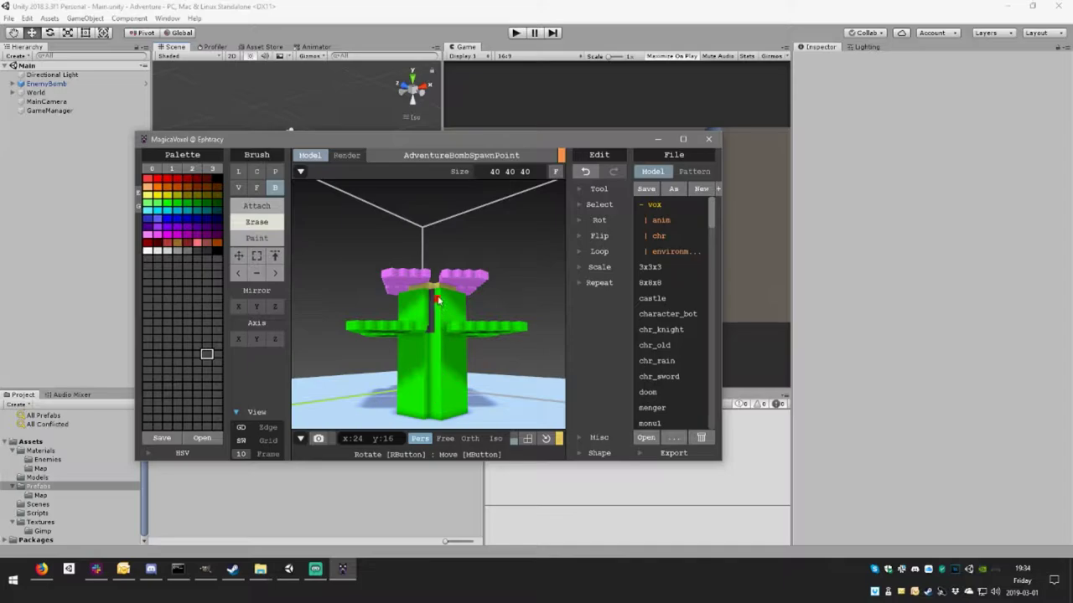
drag(435, 308, 437, 414)
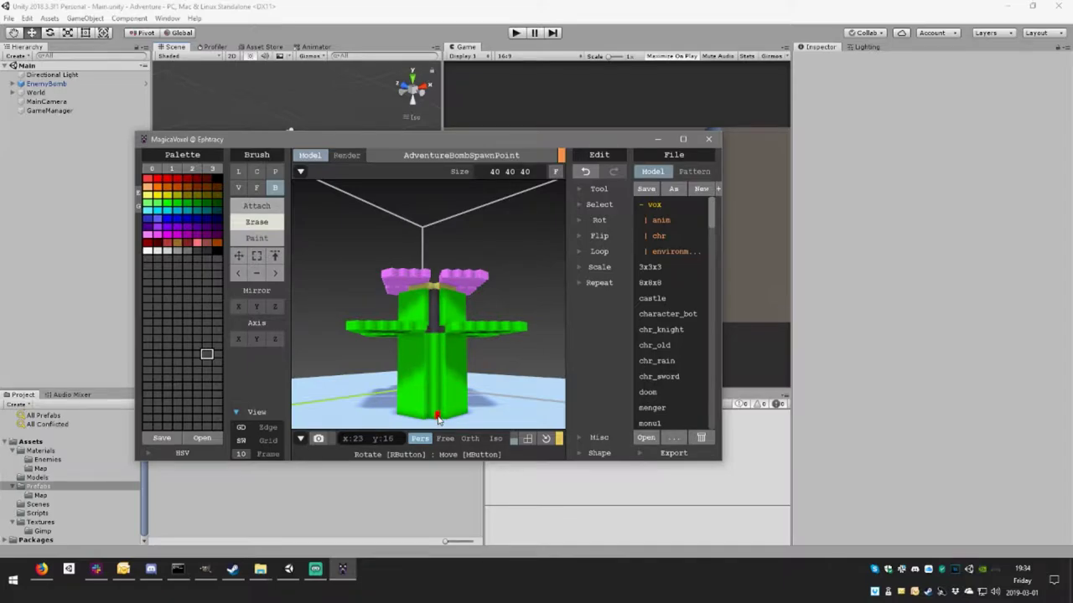
- Erase further vertical slits down the other sides and front of the stem
right_drag(437, 419, 413, 346)
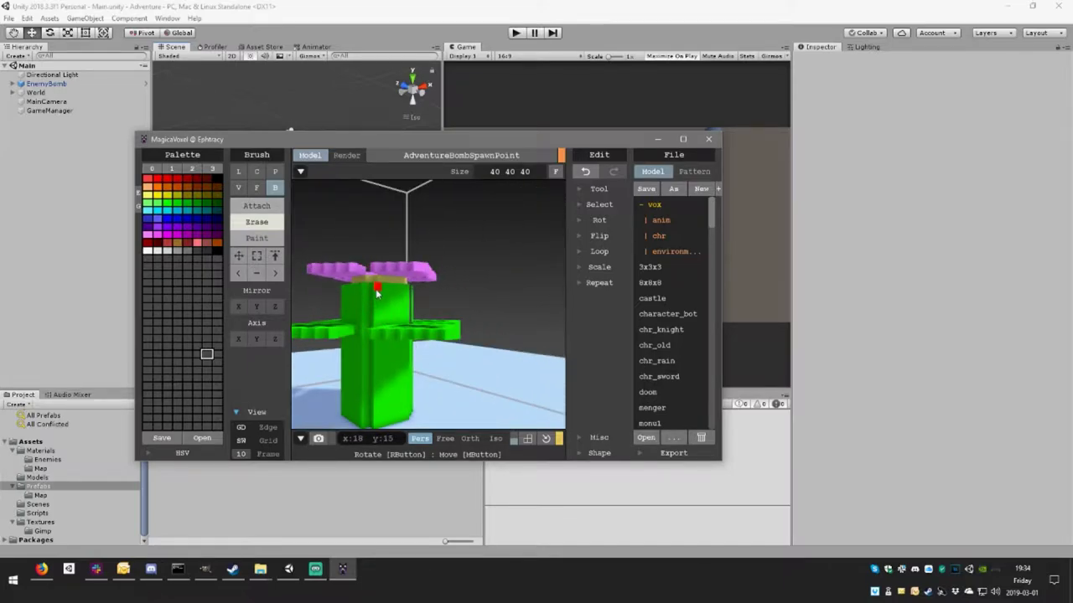
drag(377, 293, 375, 402)
right_drag(364, 412, 385, 363)
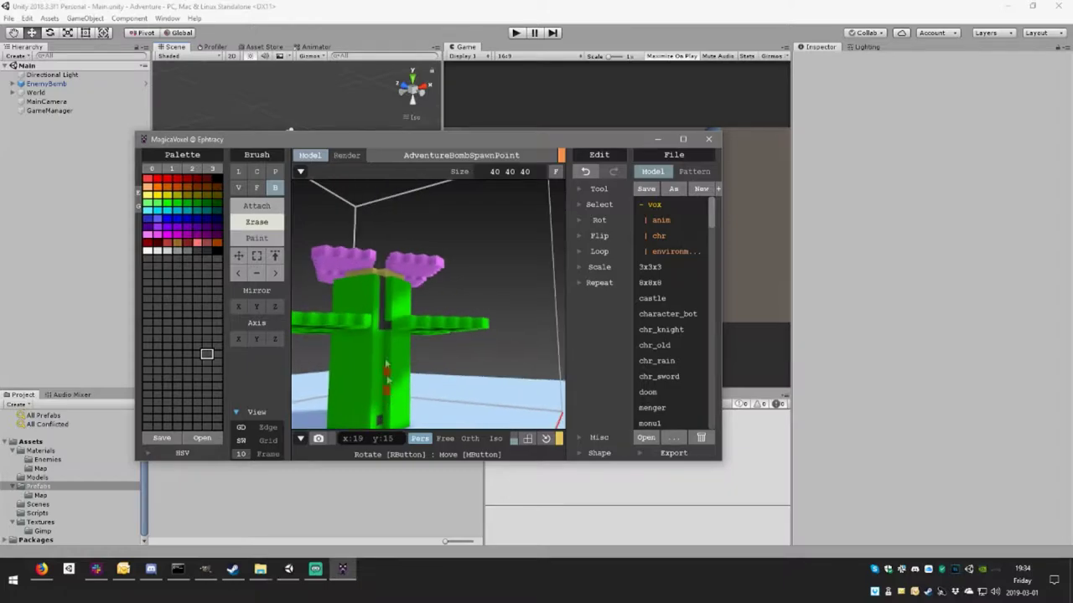
drag(375, 286, 365, 425)
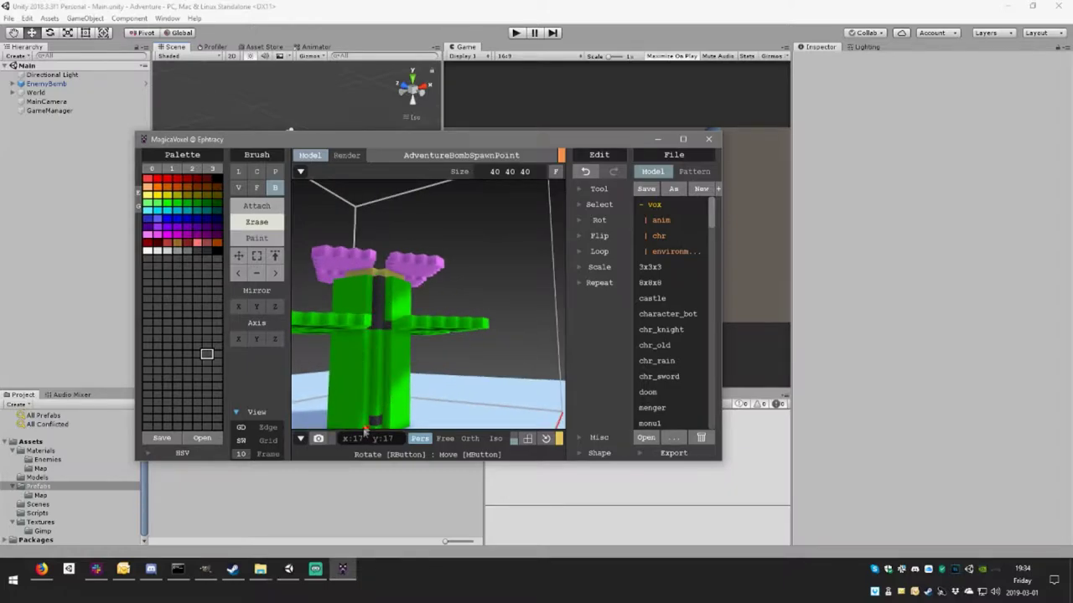
right_drag(366, 429, 471, 310)
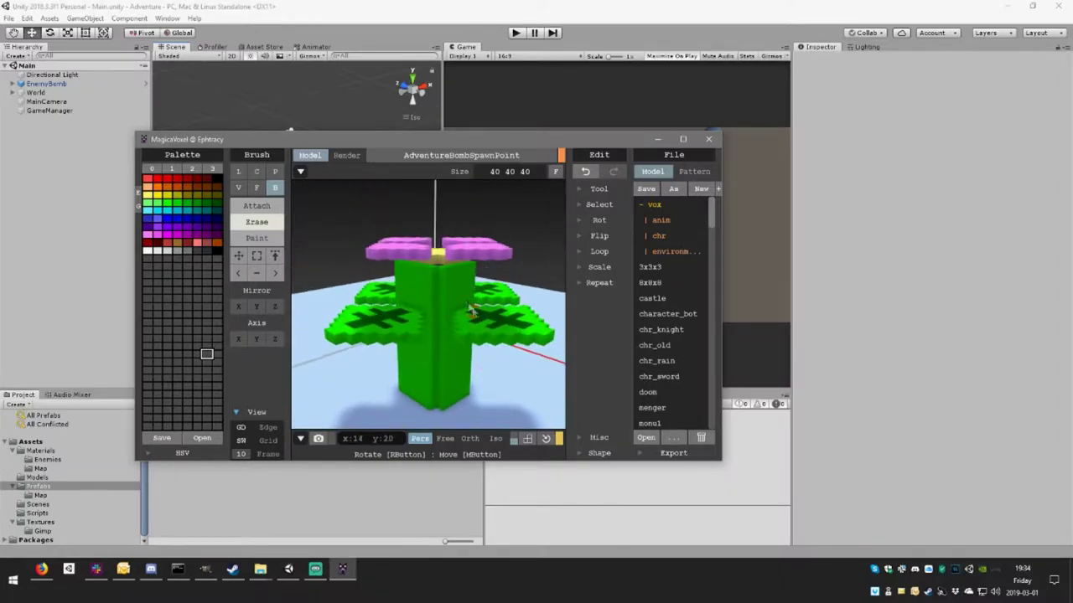
drag(447, 312, 447, 407)
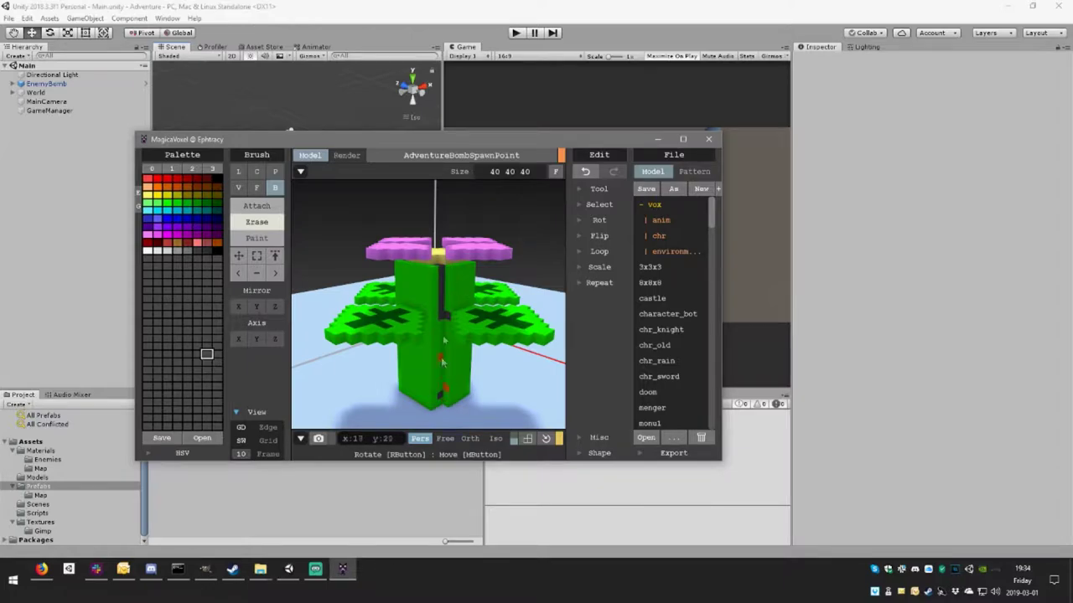
drag(434, 279, 435, 365)
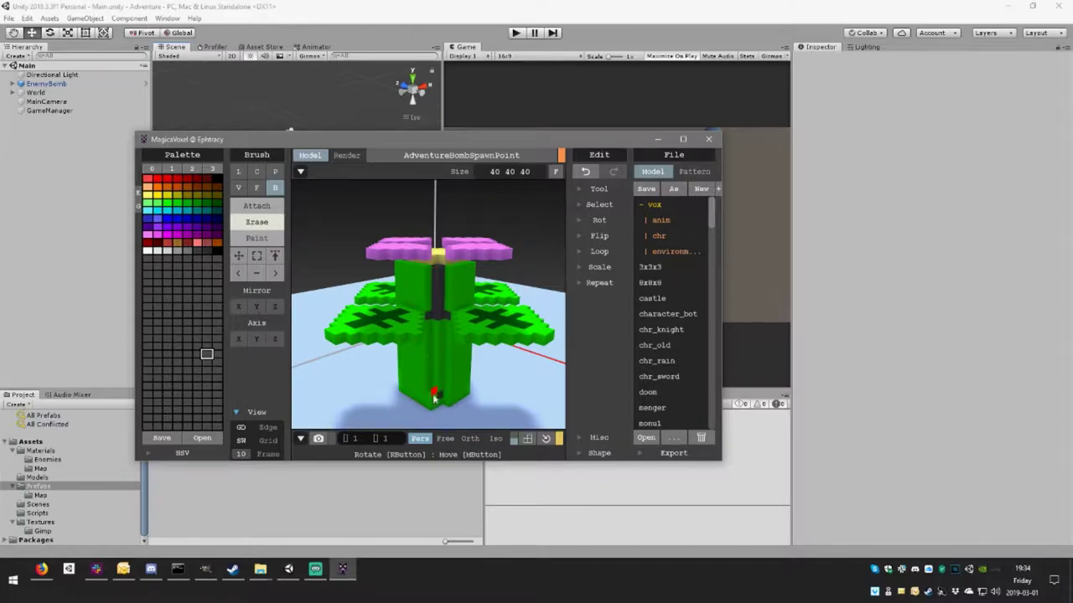
mouse_move(433, 407)
right_down()
mouse_move(522, 405)
mouse_move(477, 368)
right_up()
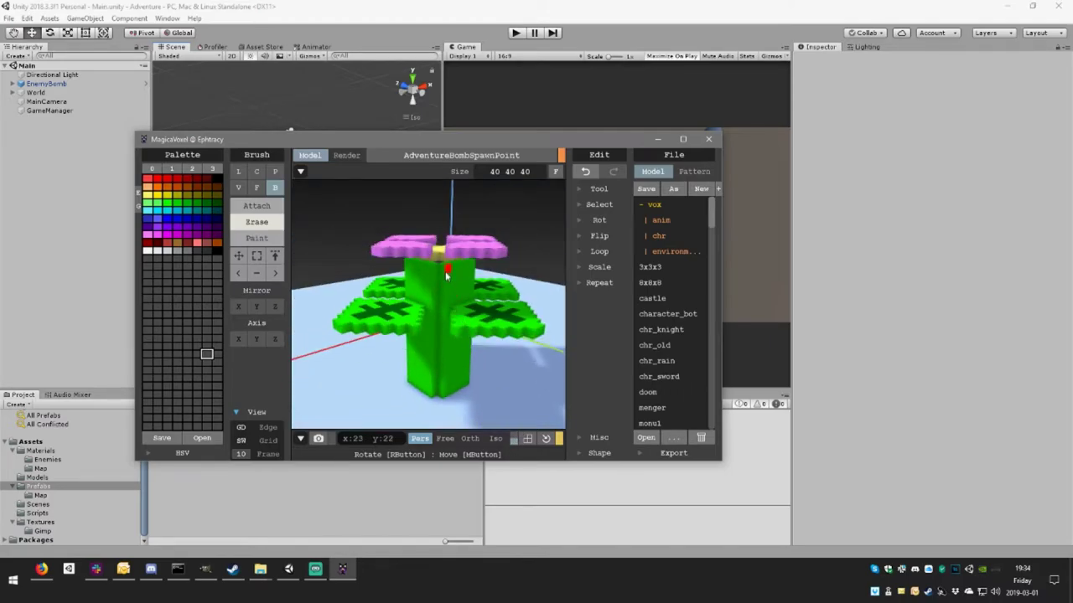
drag(445, 268, 446, 369)
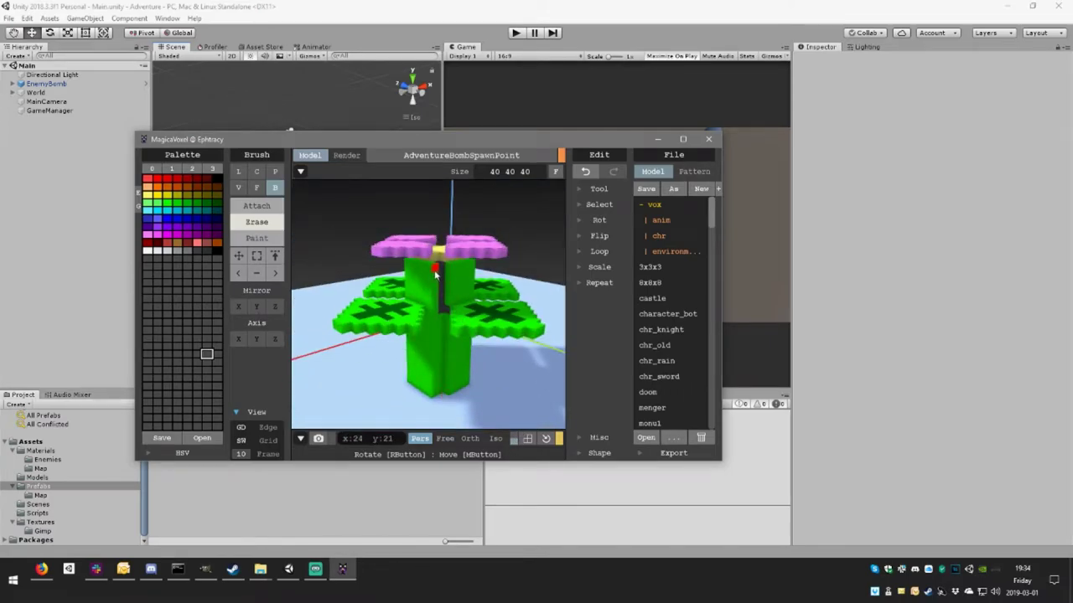
drag(435, 273, 434, 395)
right_drag(424, 387, 499, 335)
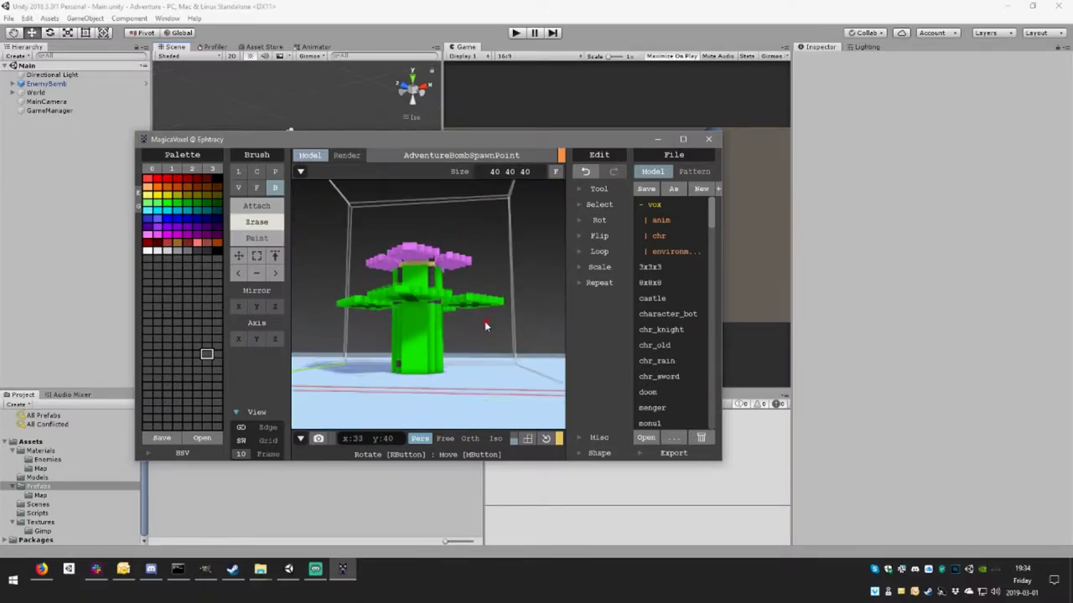
- Rect-select the green leaf bar and lower it to the flower's base
click(256, 255)
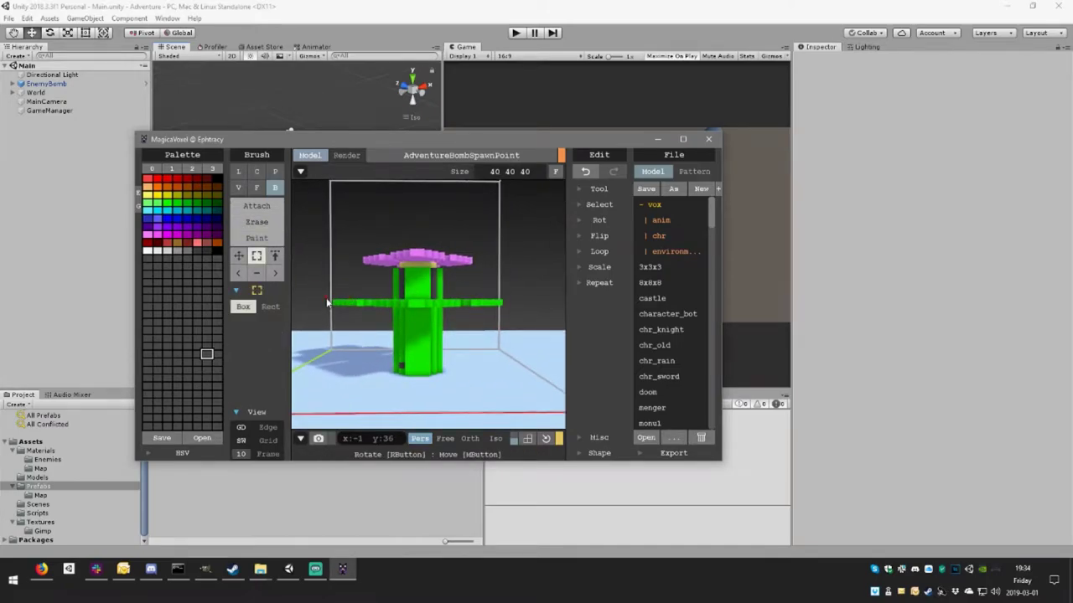
click(270, 305)
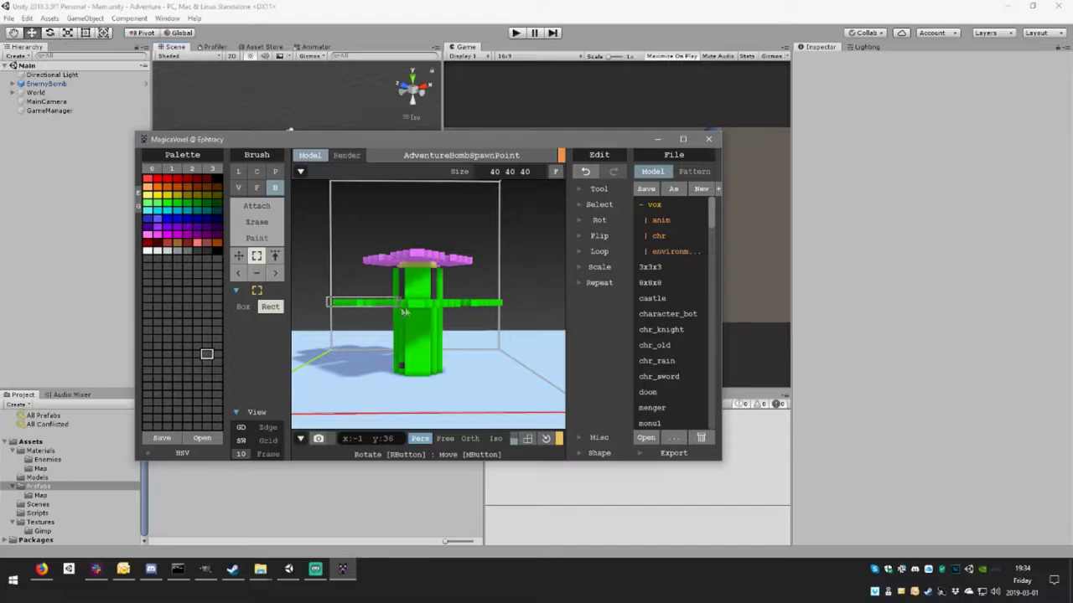
drag(403, 312, 512, 315)
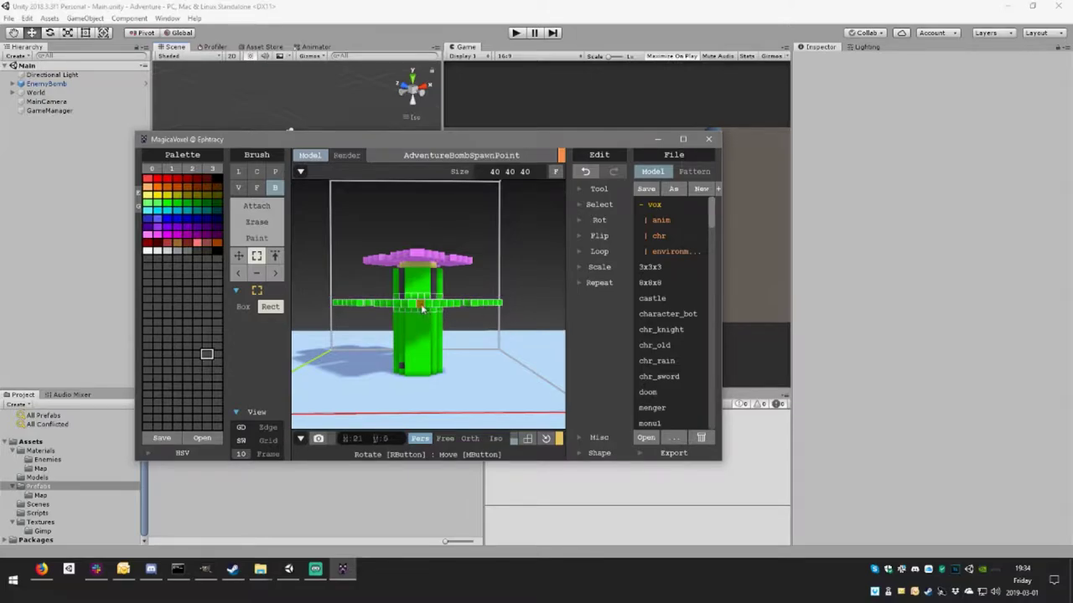
drag(421, 308, 422, 378)
right_drag(429, 372, 423, 362)
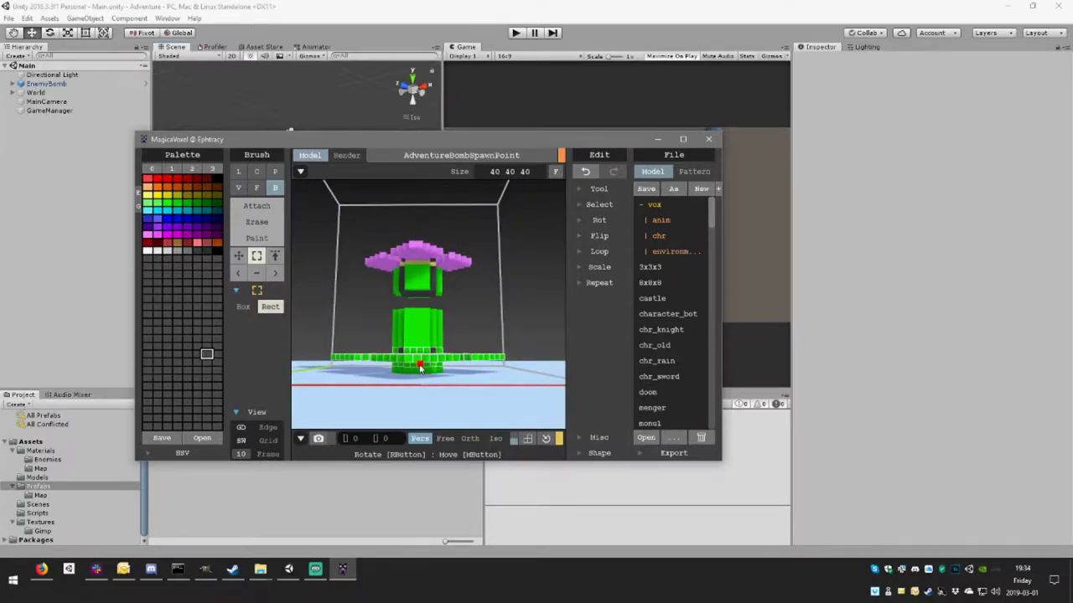
drag(421, 369, 421, 371)
mouse_move(433, 350)
right_down()
mouse_move(404, 367)
mouse_move(458, 336)
mouse_move(393, 301)
mouse_move(352, 256)
right_up()
- Select and reposition the pink petal layer, then select the central green column
drag(363, 264, 492, 272)
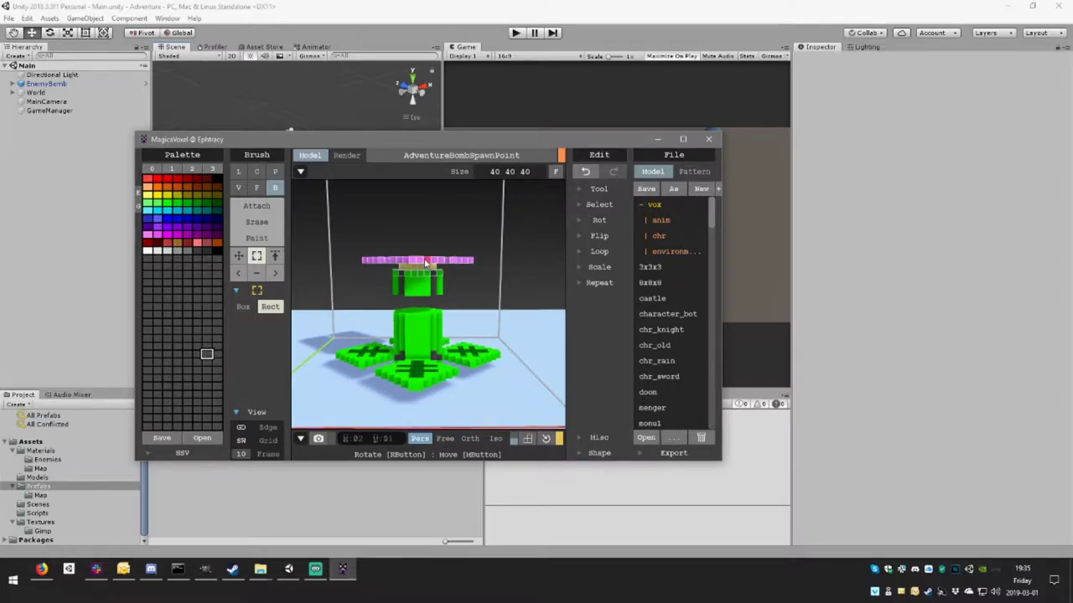
mouse_move(425, 263)
mouse_down()
mouse_move(426, 352)
mouse_move(425, 237)
mouse_up()
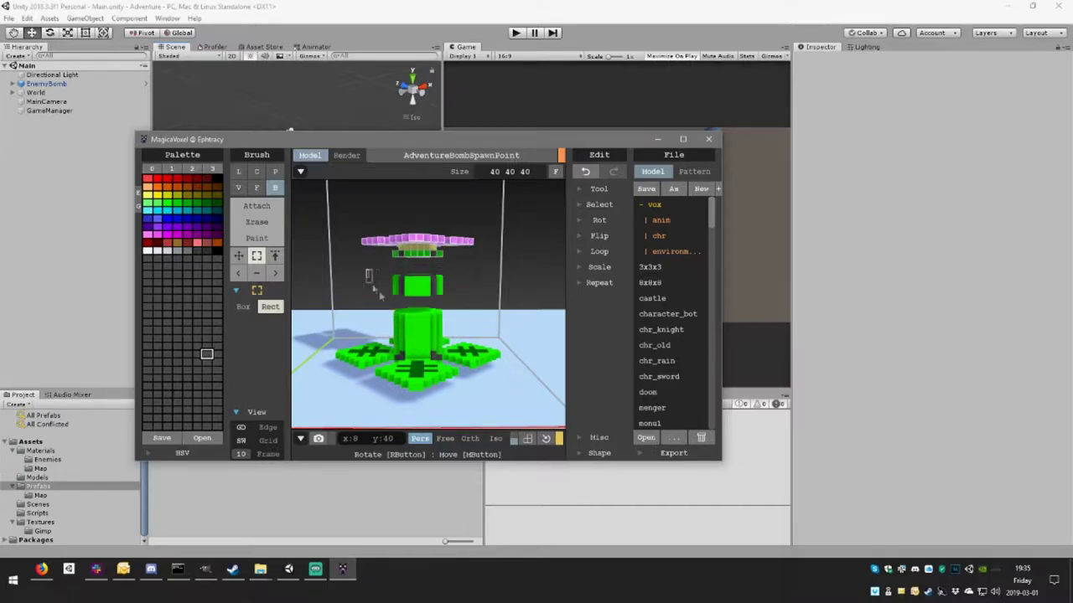
drag(380, 295, 374, 291)
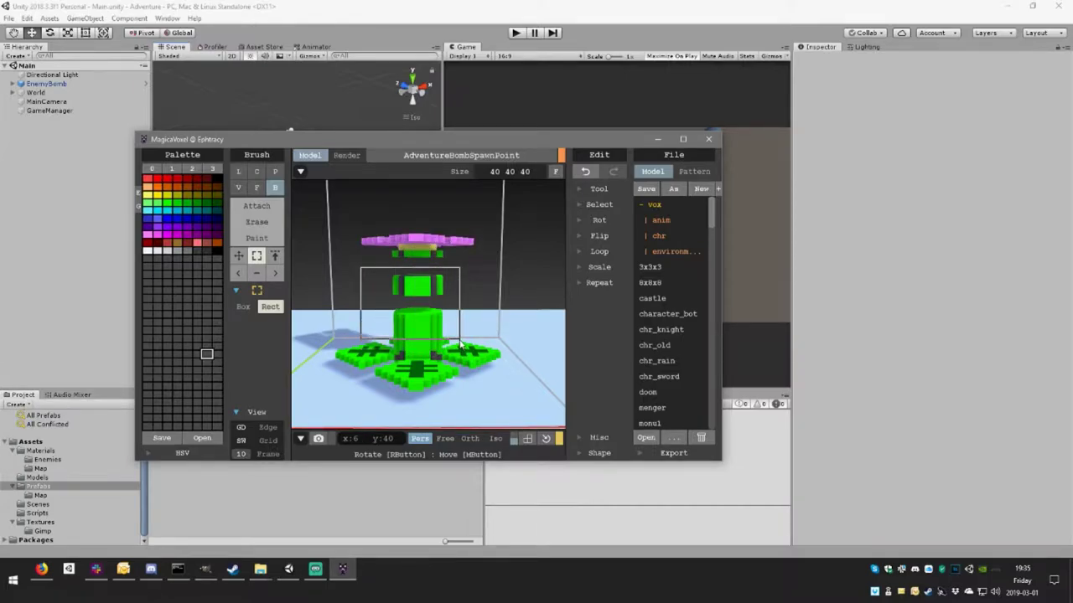
drag(415, 324, 462, 352)
mouse_move(462, 352)
right_down()
mouse_move(526, 335)
mouse_move(466, 407)
right_up()
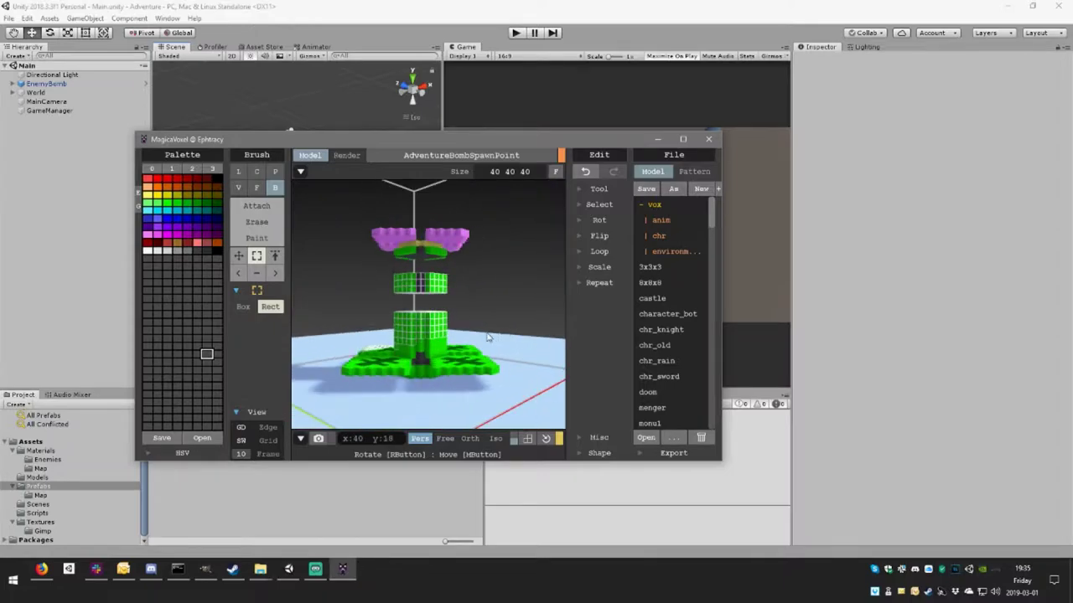
- In orthographic view, move the pink petal bar down to sit just above the green band
click(469, 438)
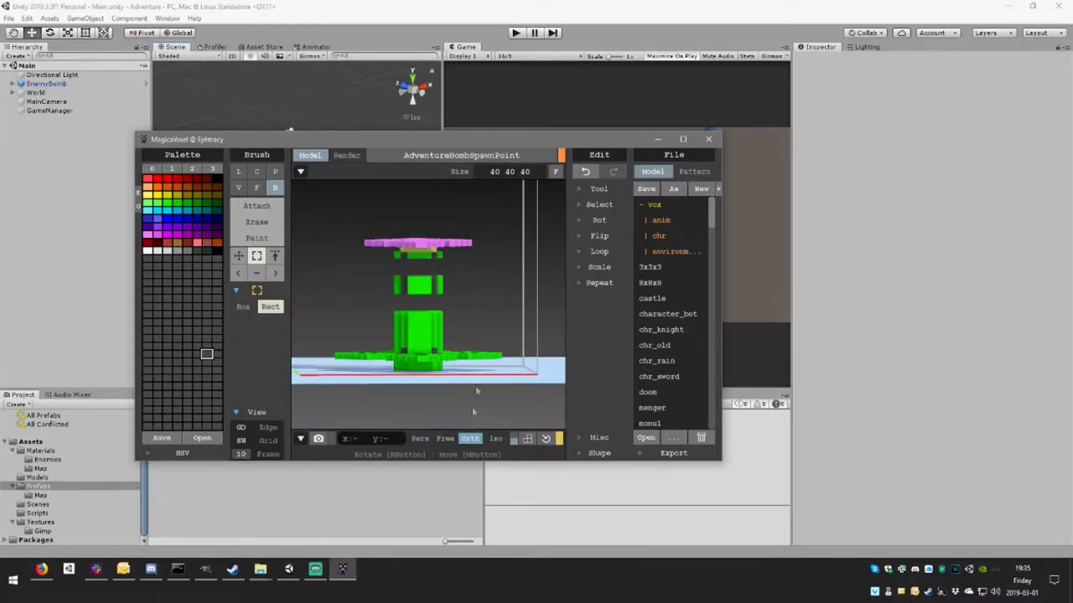
right_drag(471, 357, 472, 354)
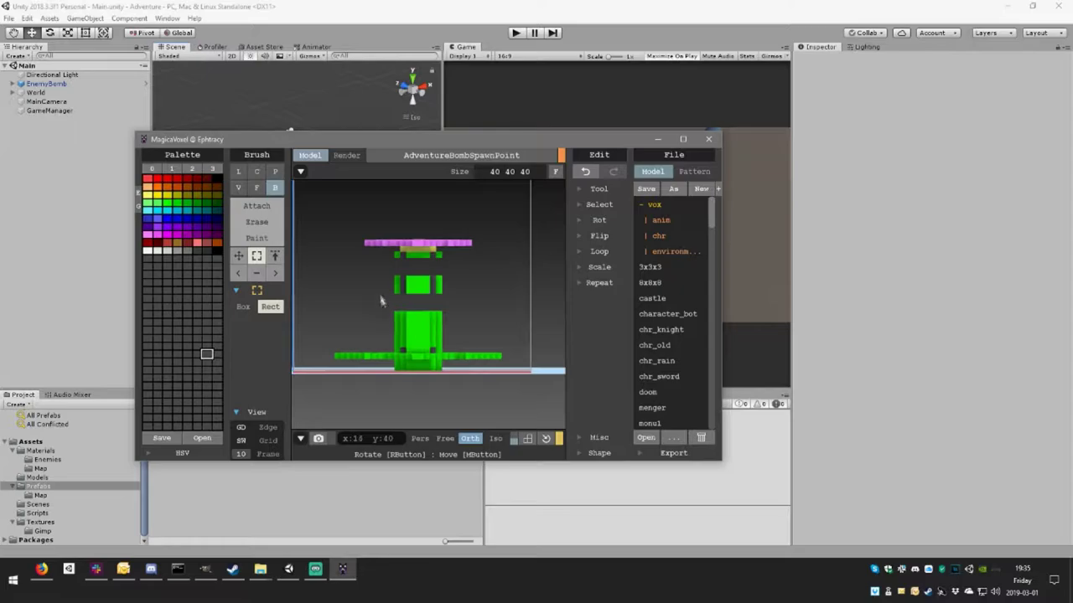
drag(366, 270, 472, 350)
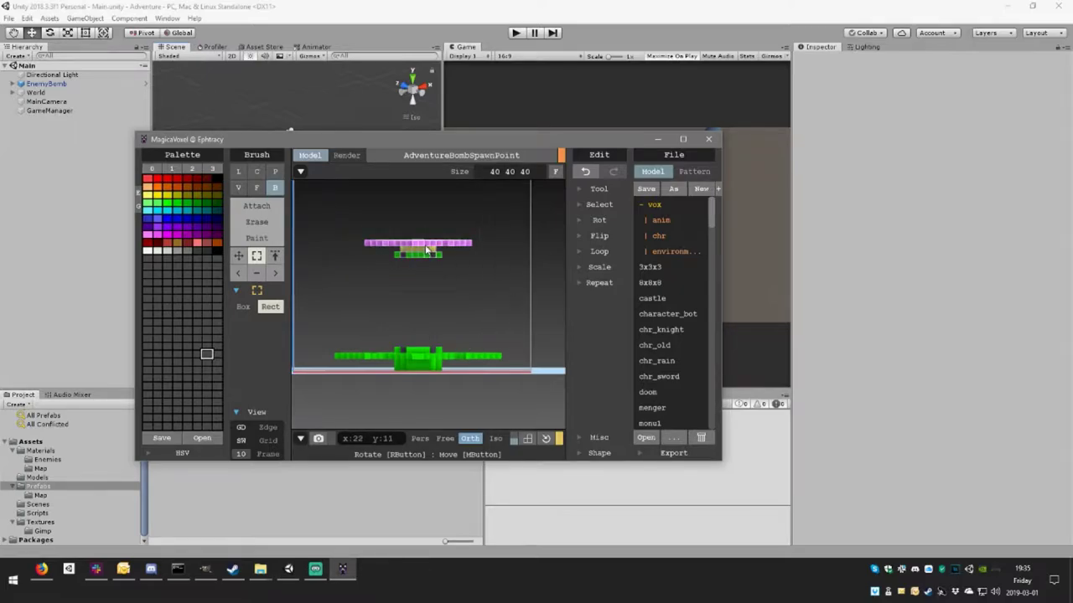
key(ctrl+z)
key(ctrl+y)
key(ctrl+z)
mouse_move(415, 245)
mouse_down()
mouse_move(414, 346)
mouse_move(424, 340)
mouse_up()
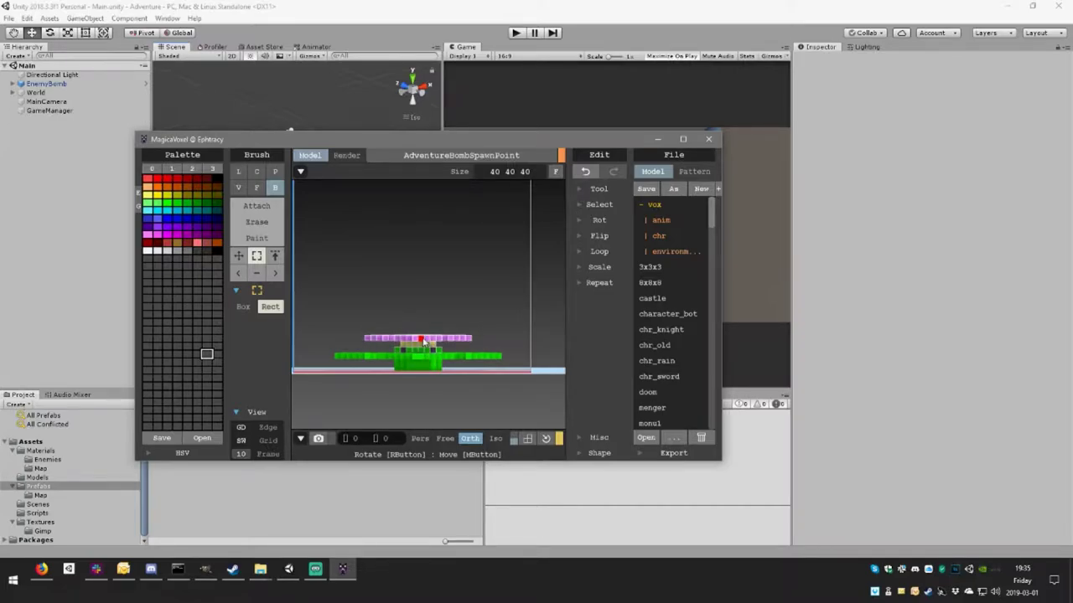
- From a front view, add a row of green voxels beneath the petals
mouse_move(427, 322)
right_down()
mouse_move(491, 358)
mouse_move(392, 353)
right_up()
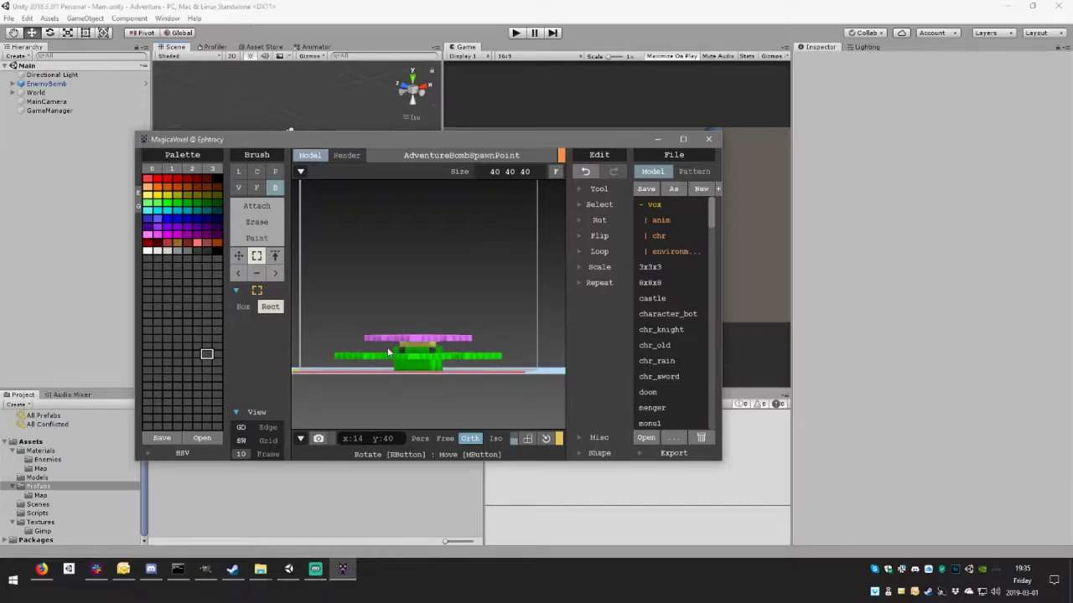
right_drag(412, 348, 408, 365)
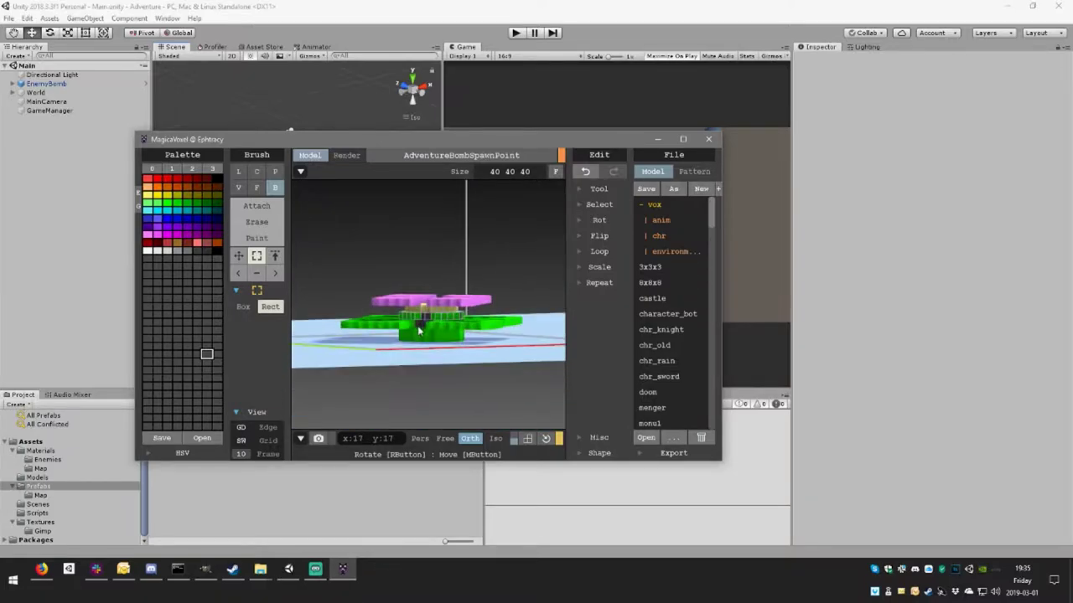
scroll(419, 333, up, 5)
right_drag(419, 332, 382, 334)
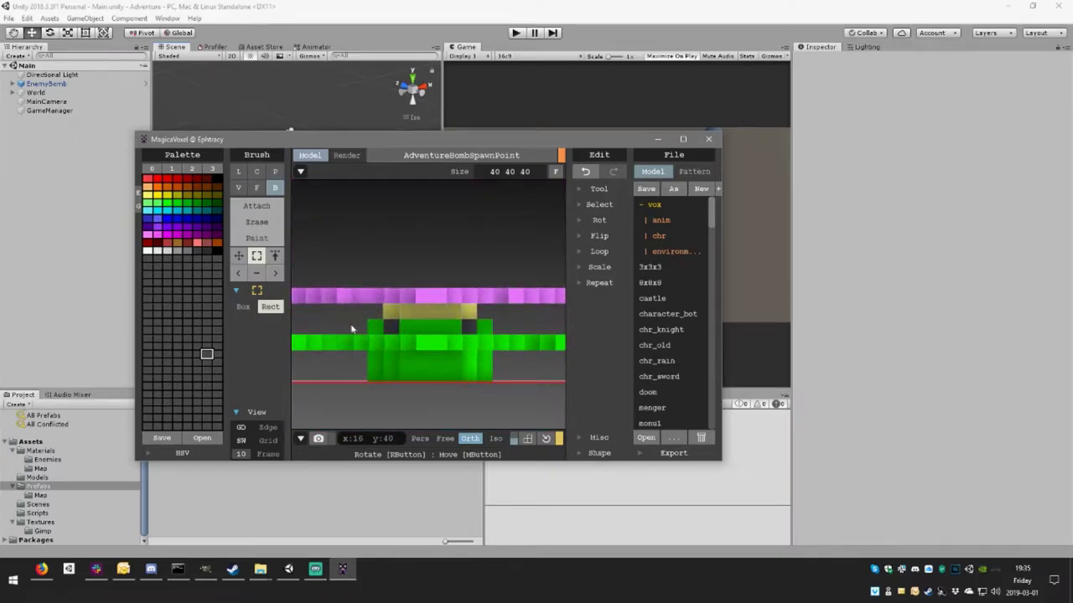
drag(501, 332, 508, 333)
scroll(507, 332, down, 4)
mouse_move(341, 288)
mouse_down()
mouse_move(491, 315)
mouse_move(437, 311)
mouse_up()
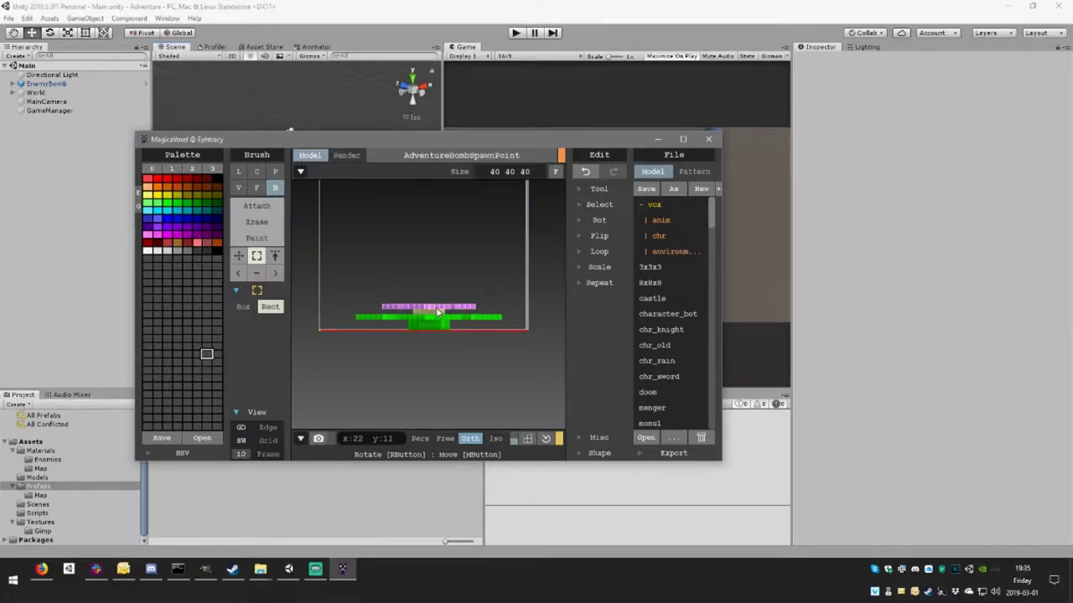
right_drag(437, 311, 431, 335)
scroll(427, 340, up, 5)
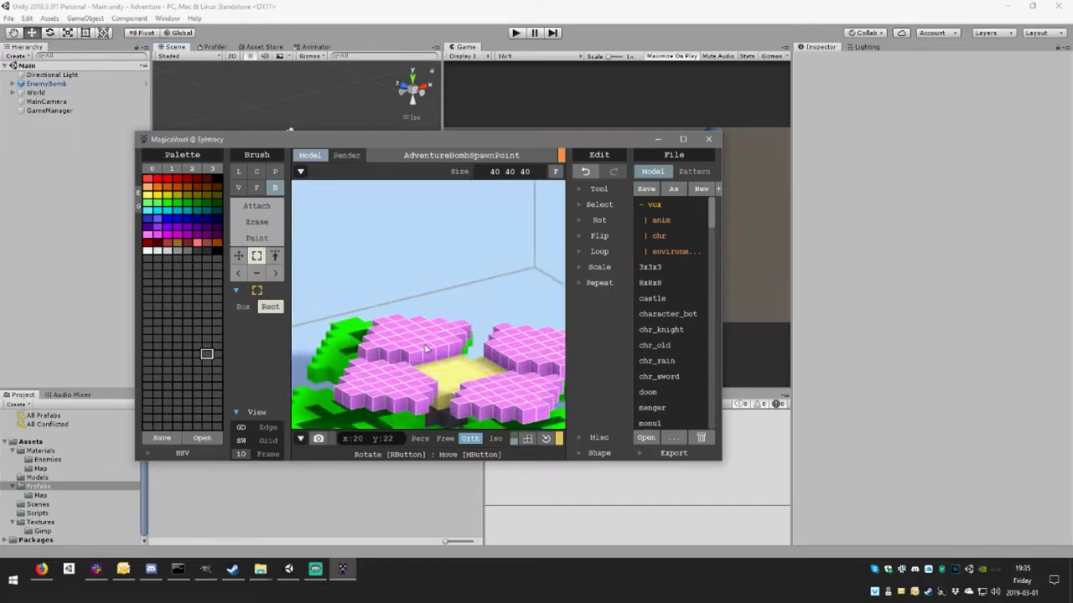
scroll(425, 349, down, 5)
scroll(426, 348, up, 4)
scroll(425, 348, up, 2)
mouse_move(426, 349)
right_down()
mouse_move(411, 302)
mouse_move(385, 346)
mouse_move(430, 322)
right_up()
scroll(431, 322, up, 5)
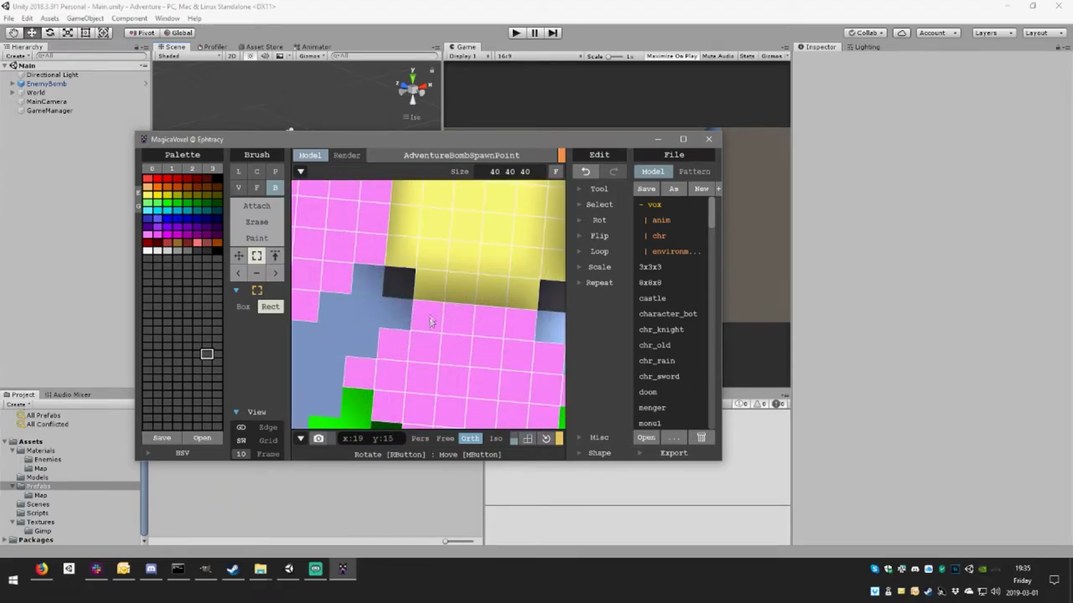
scroll(403, 257, down, 5)
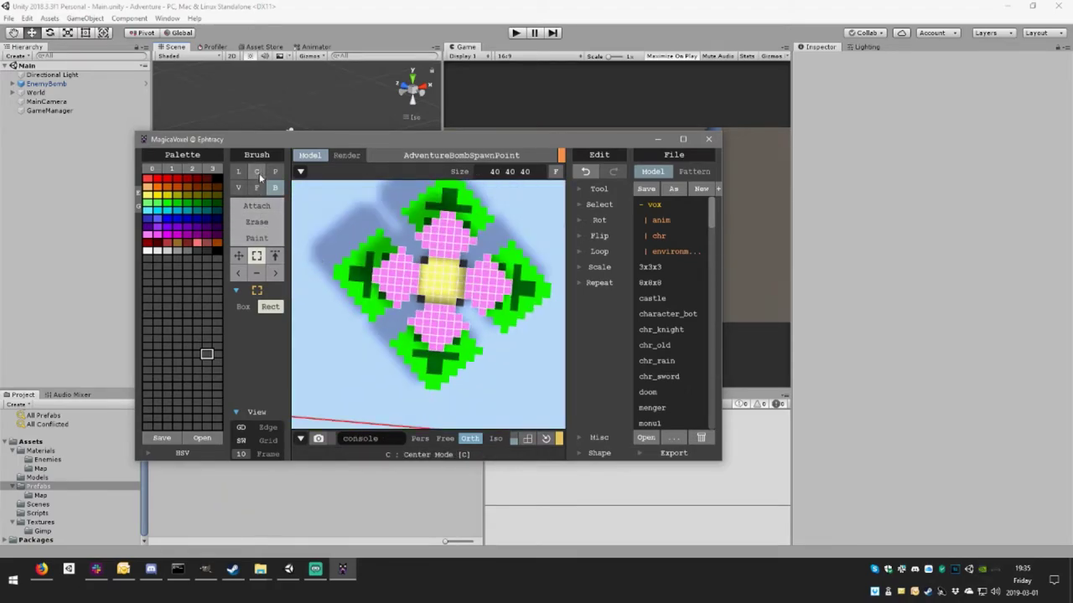
click(271, 172)
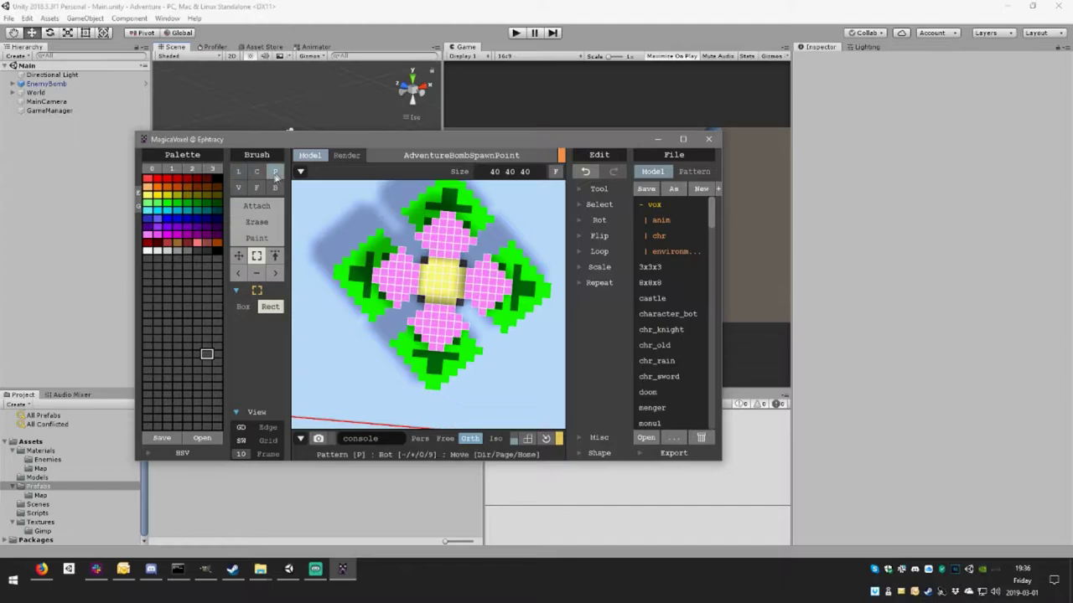
click(275, 188)
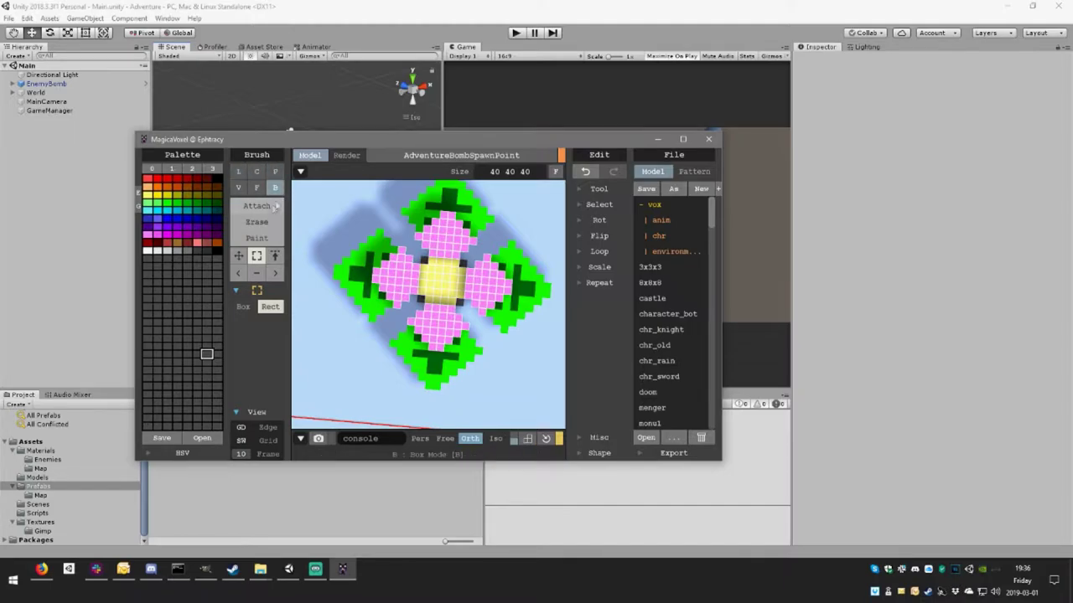
click(257, 206)
mouse_move(373, 244)
right_down()
mouse_move(444, 267)
mouse_move(458, 226)
mouse_move(319, 250)
right_up()
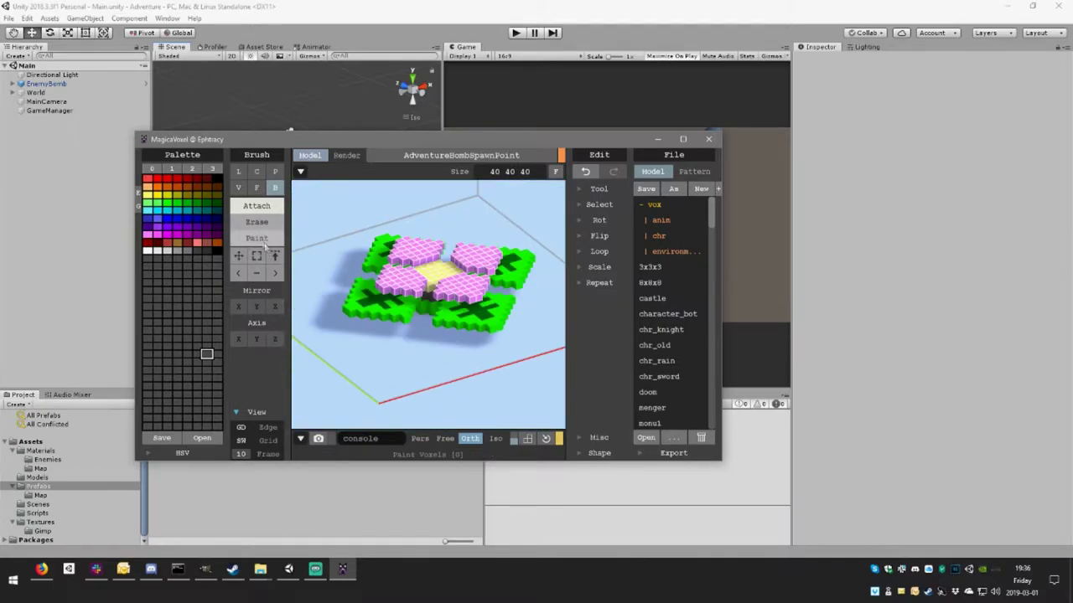
click(257, 255)
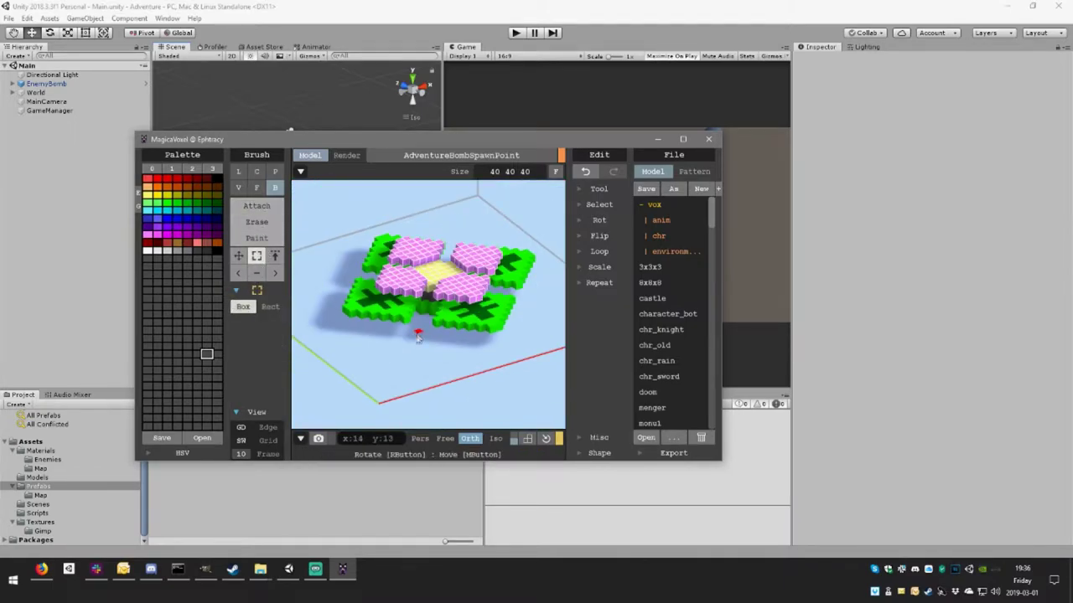
drag(411, 337, 433, 316)
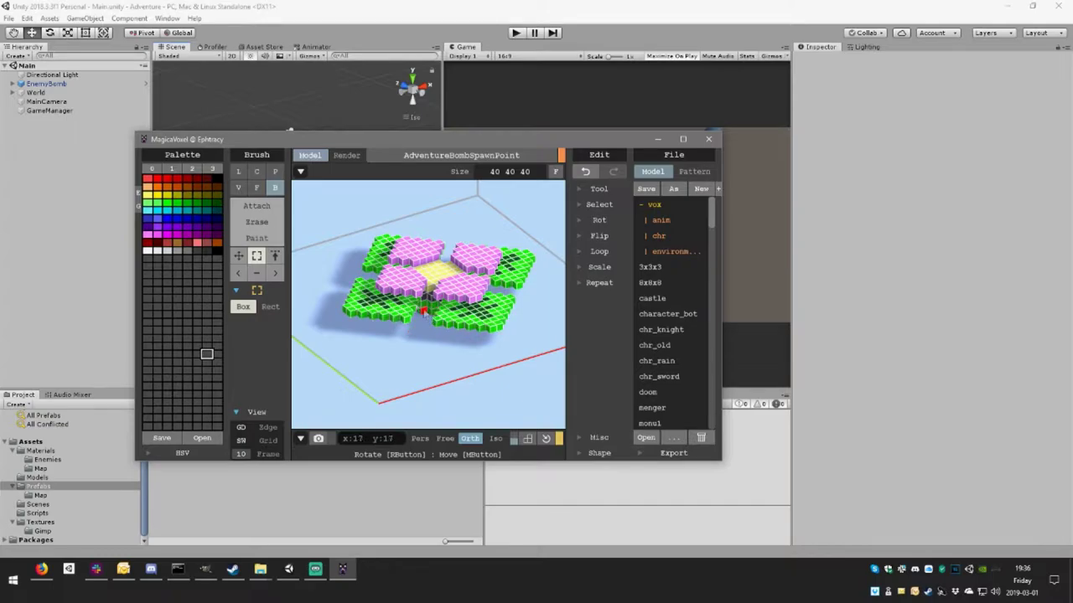
click(355, 220)
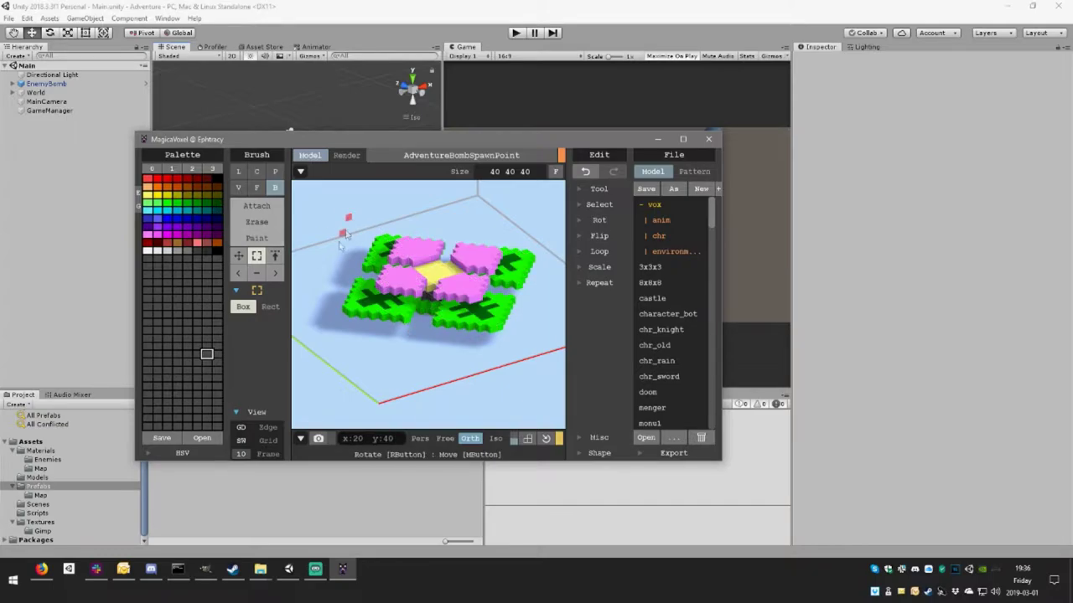
click(256, 206)
right_drag(458, 291, 461, 339)
drag(461, 340, 458, 292)
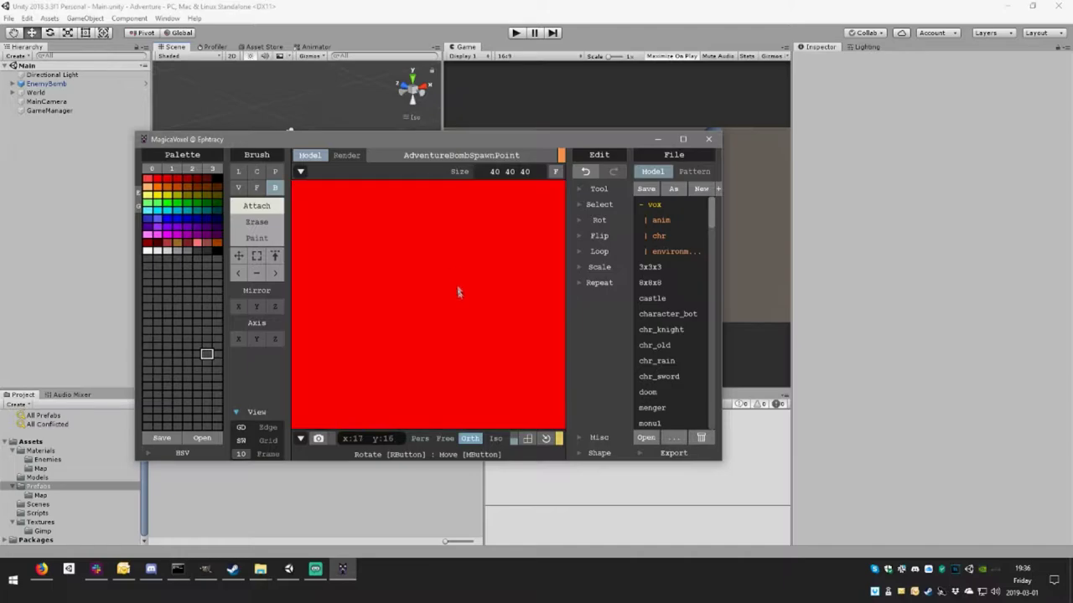
click(450, 302)
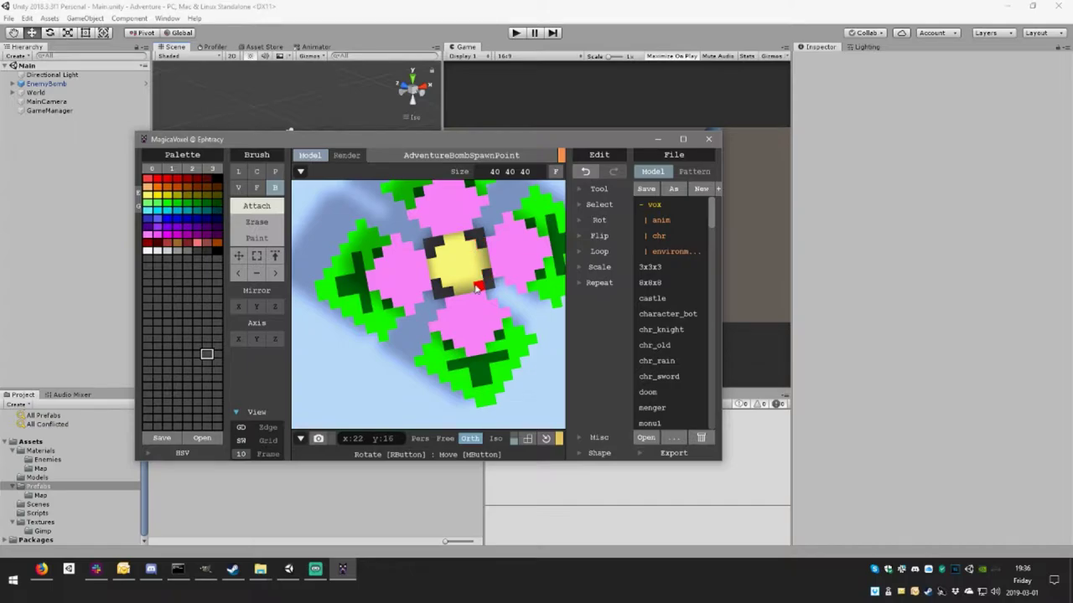
right_drag(477, 288, 331, 225)
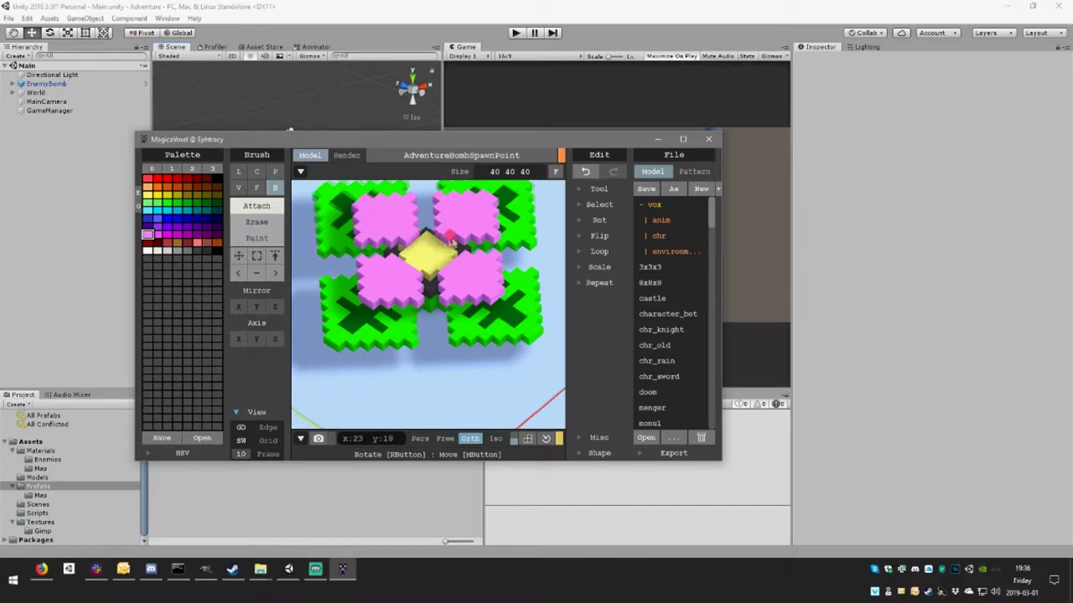
mouse_move(413, 241)
right_down()
mouse_move(442, 273)
mouse_move(411, 309)
right_up()
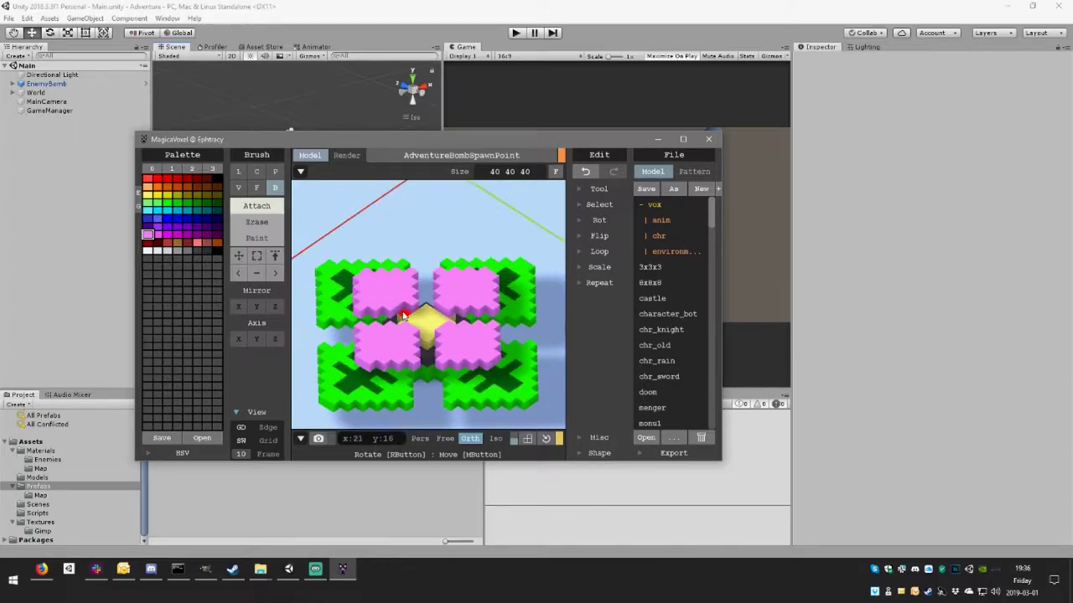
scroll(403, 316, down, 5)
mouse_move(403, 316)
right_down()
mouse_move(512, 346)
mouse_move(509, 334)
right_up()
scroll(509, 333, up, 2)
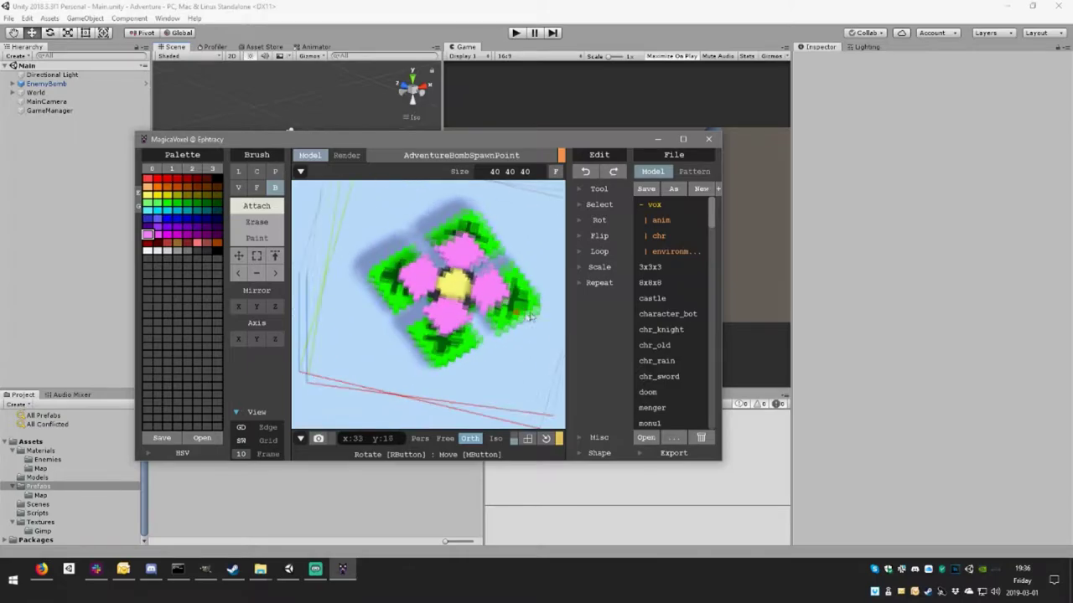
right_drag(509, 334, 491, 242)
scroll(503, 339, up, 5)
scroll(511, 308, down, 3)
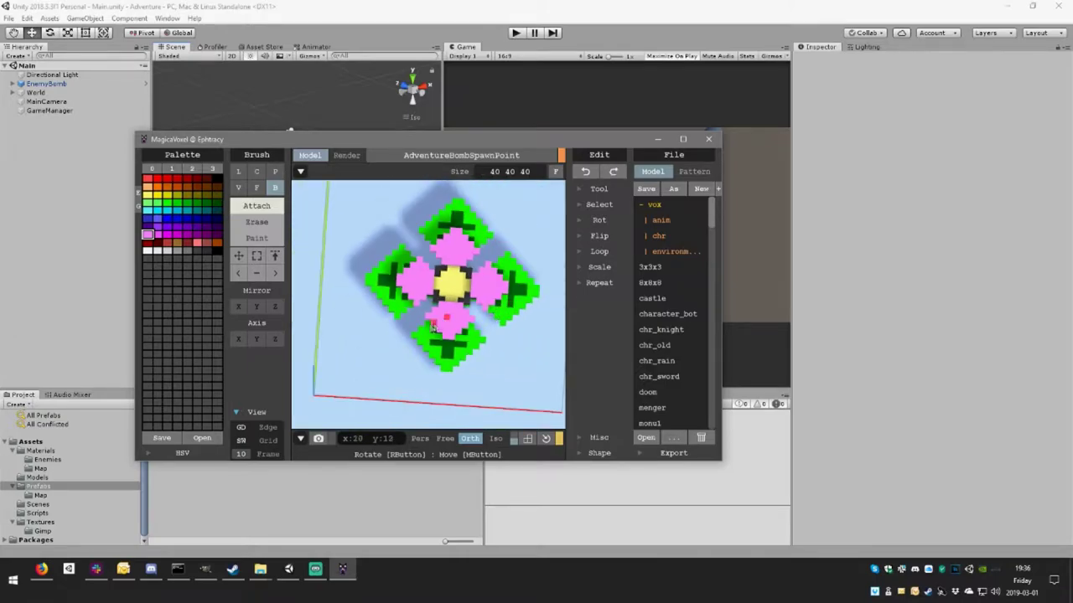
mouse_move(511, 308)
right_down()
mouse_move(452, 302)
mouse_move(375, 254)
right_up()
scroll(452, 301, up, 3)
scroll(449, 300, up, 4)
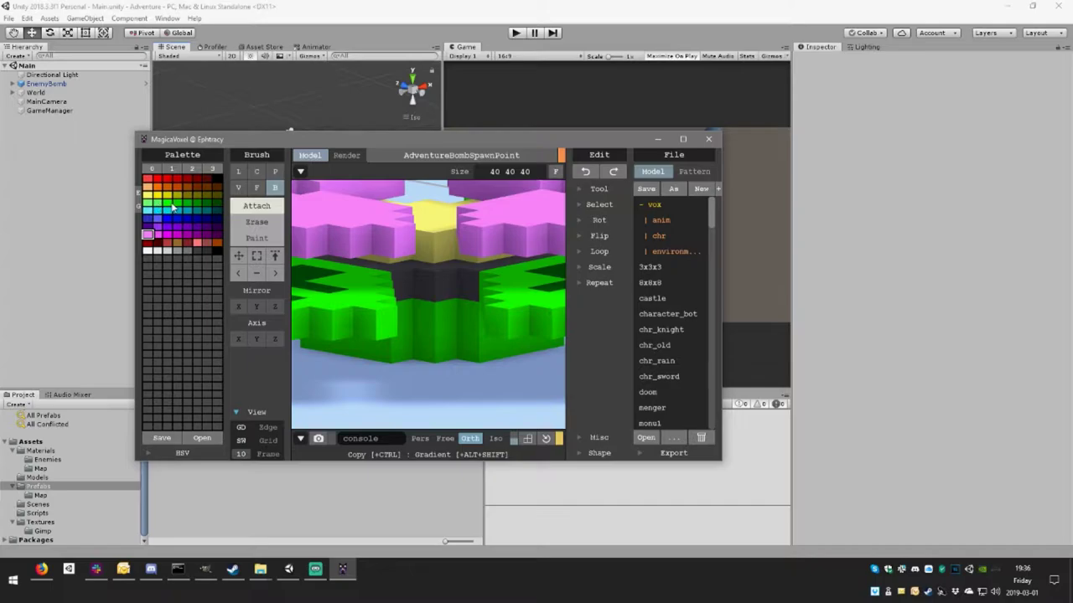
- Undo the stray voxel and Face-paint the dark centre under the petals green
click(427, 295)
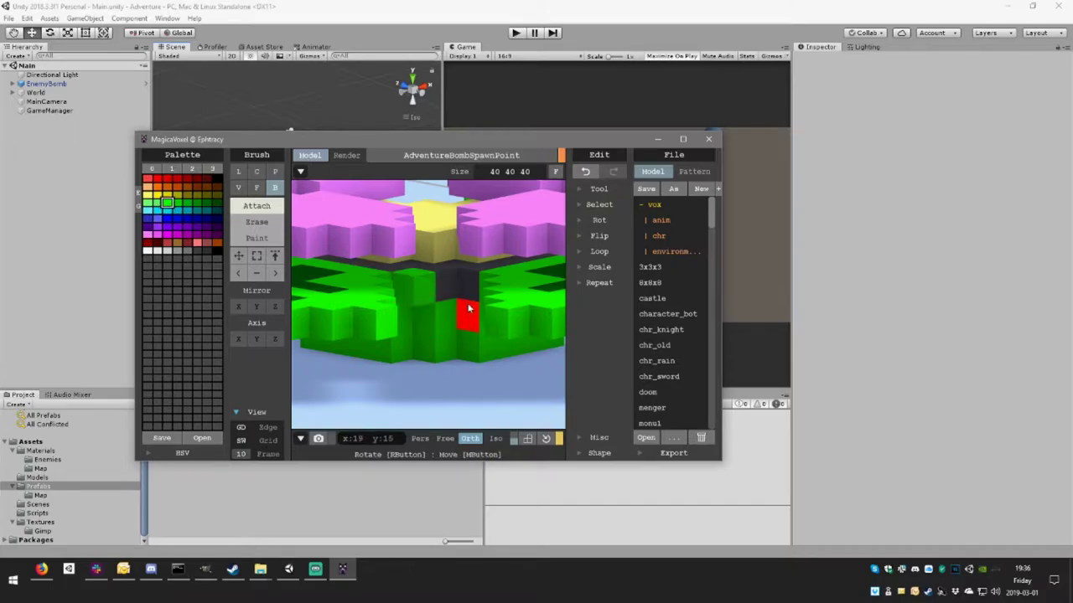
key(ctrl+z)
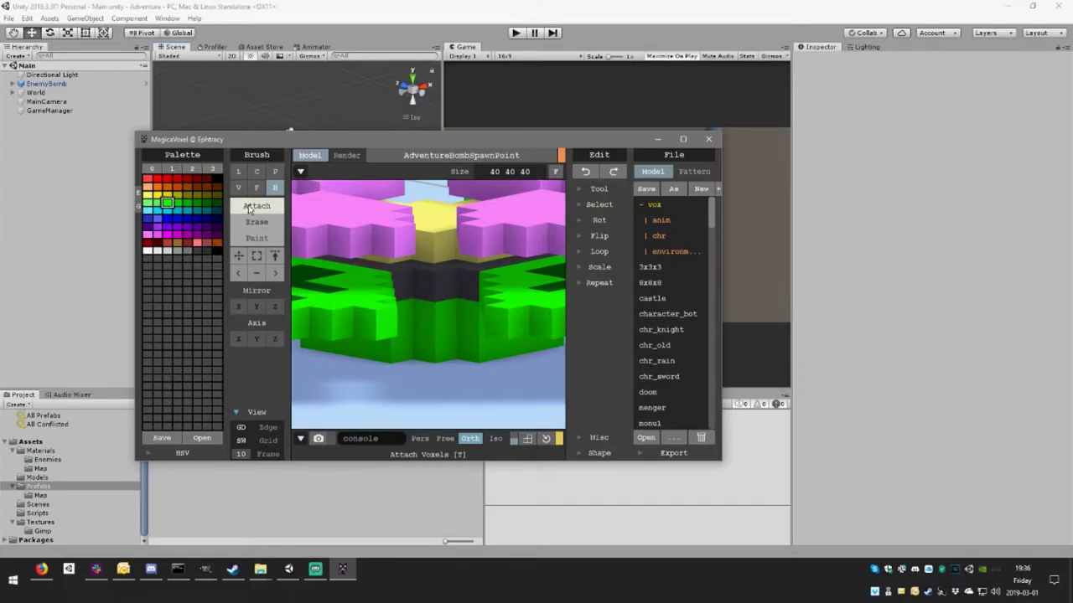
click(268, 238)
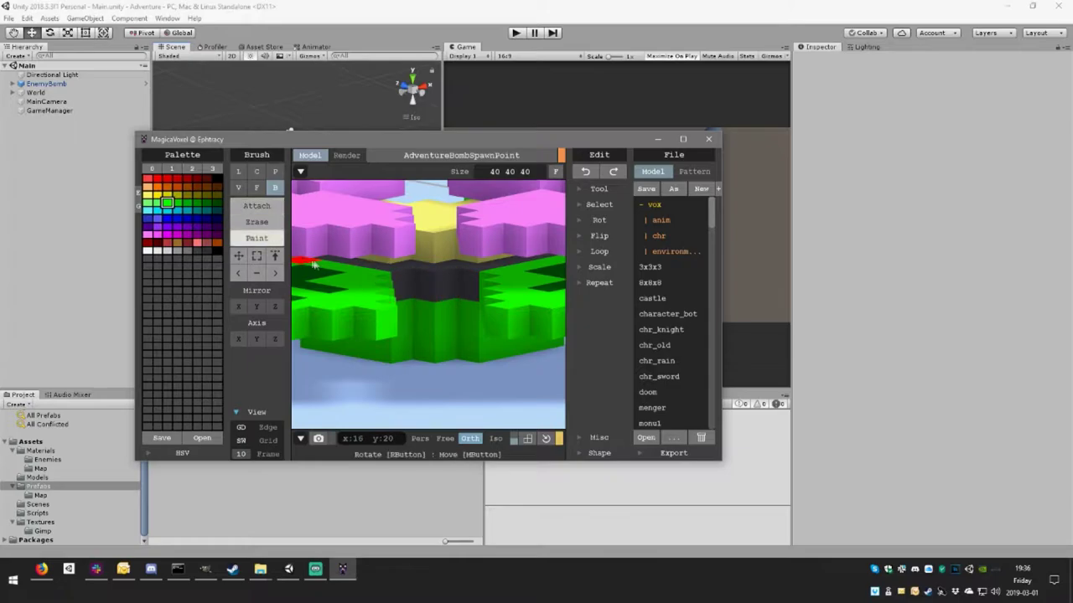
click(256, 187)
click(442, 276)
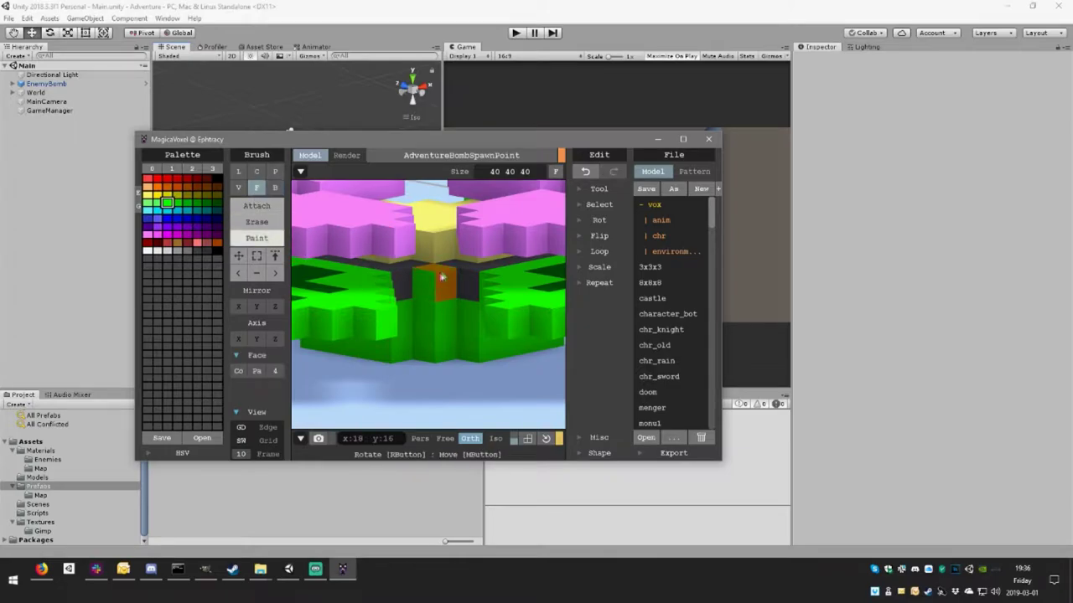
click(447, 268)
- Undo the last paint, then paint a leaf's dark cross marking green from the underside
mouse_move(434, 292)
right_down()
mouse_move(478, 311)
mouse_move(476, 255)
mouse_move(514, 304)
mouse_move(524, 360)
mouse_move(486, 319)
mouse_move(509, 268)
mouse_move(491, 283)
mouse_move(497, 259)
mouse_move(455, 319)
mouse_move(452, 252)
mouse_move(440, 284)
mouse_move(497, 352)
right_up()
scroll(479, 311, down, 5)
scroll(524, 360, up, 5)
scroll(484, 362, up, 3)
scroll(486, 318, down, 5)
key(ctrl+z)
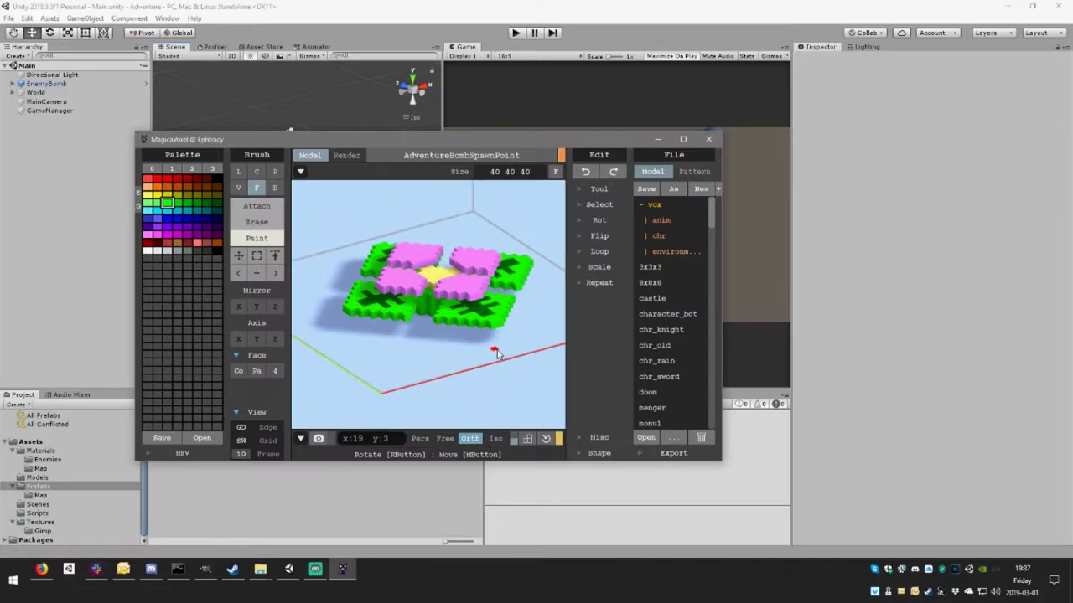
scroll(486, 343, up, 2)
scroll(469, 326, up, 3)
scroll(428, 335, up, 3)
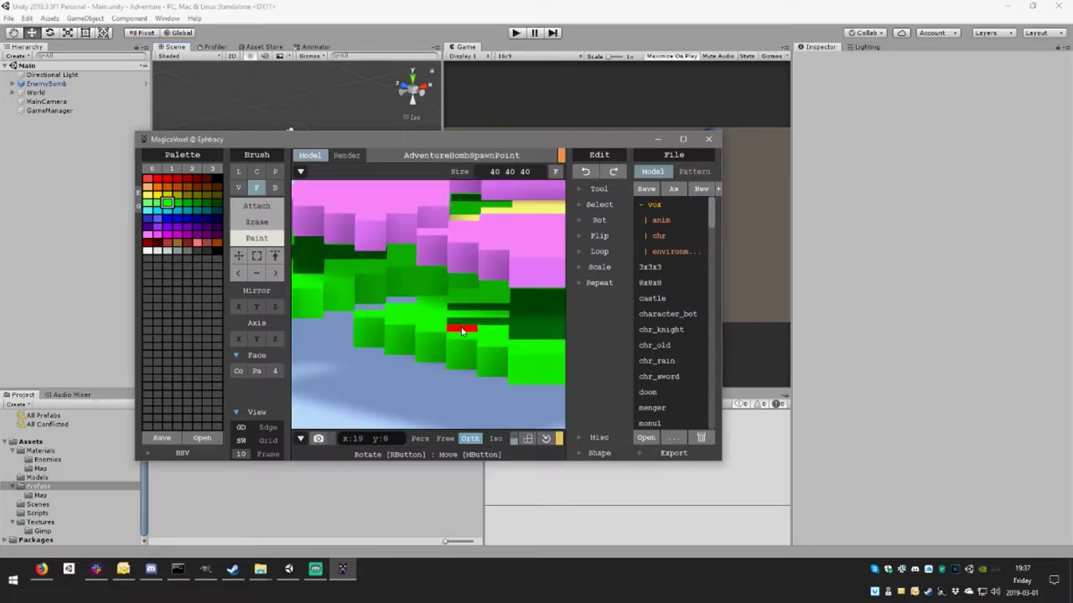
scroll(411, 339, up, 3)
scroll(410, 337, down, 10)
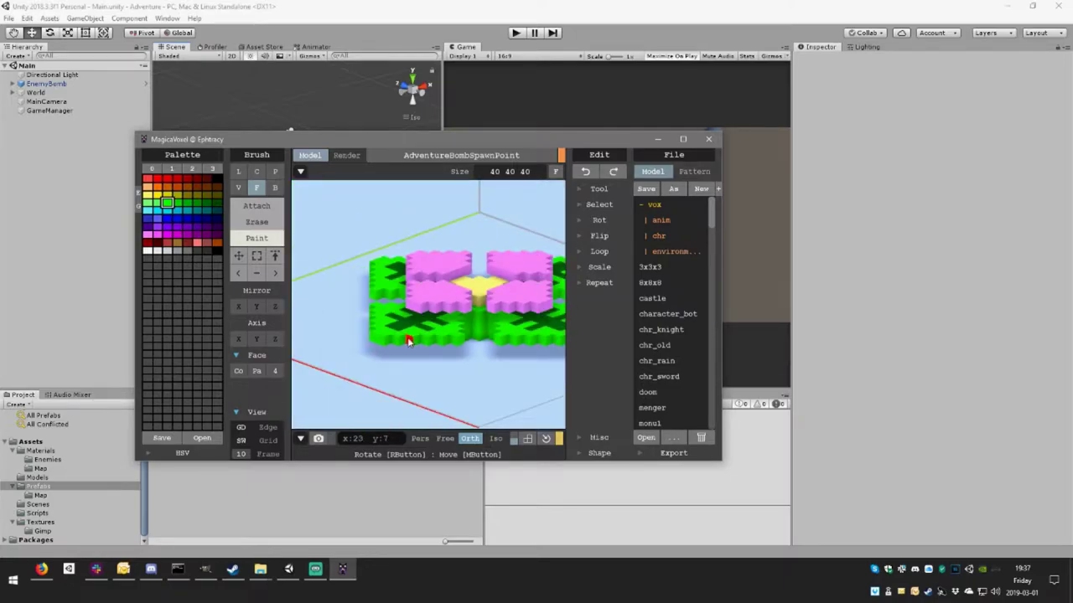
mouse_move(410, 337)
right_down()
mouse_move(436, 312)
mouse_move(503, 310)
mouse_move(491, 304)
right_up()
click(471, 306)
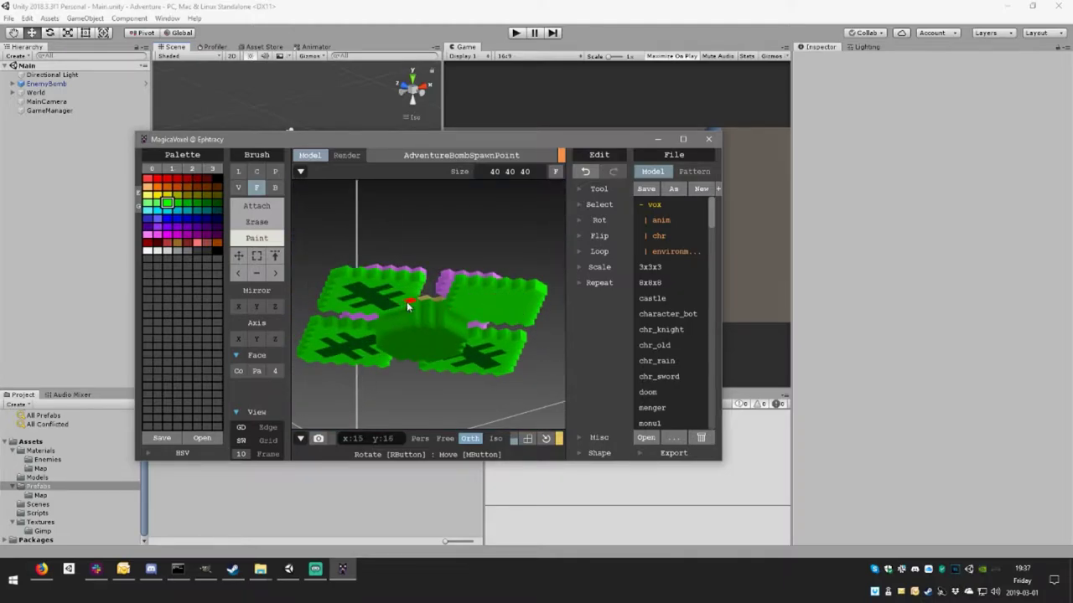
- Undo the cross repaint and fill the right leaf's dark cross with attached green voxels
key(ctrl+z)
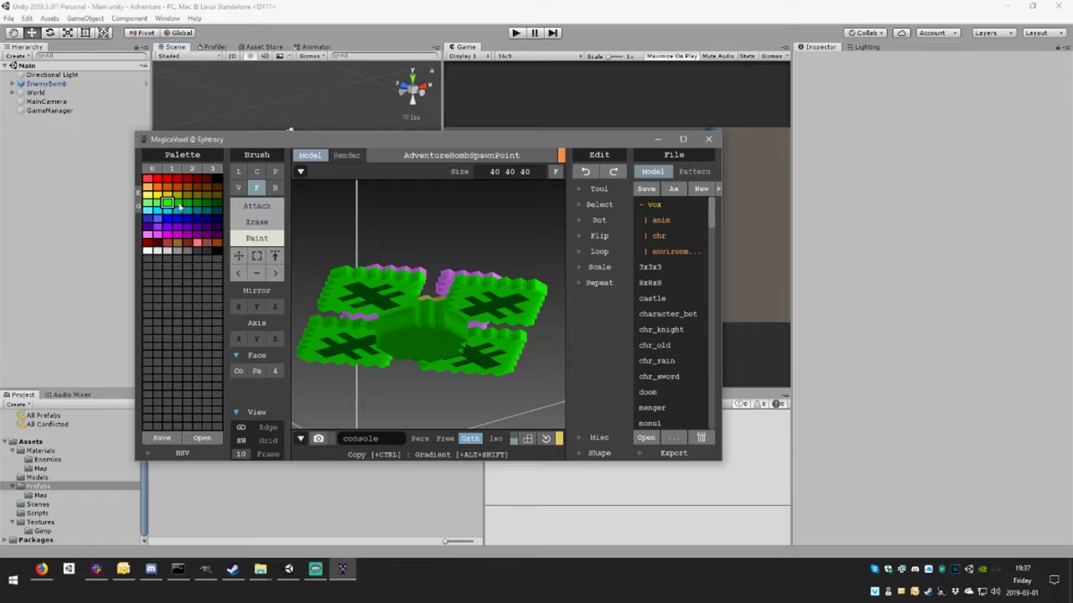
click(256, 205)
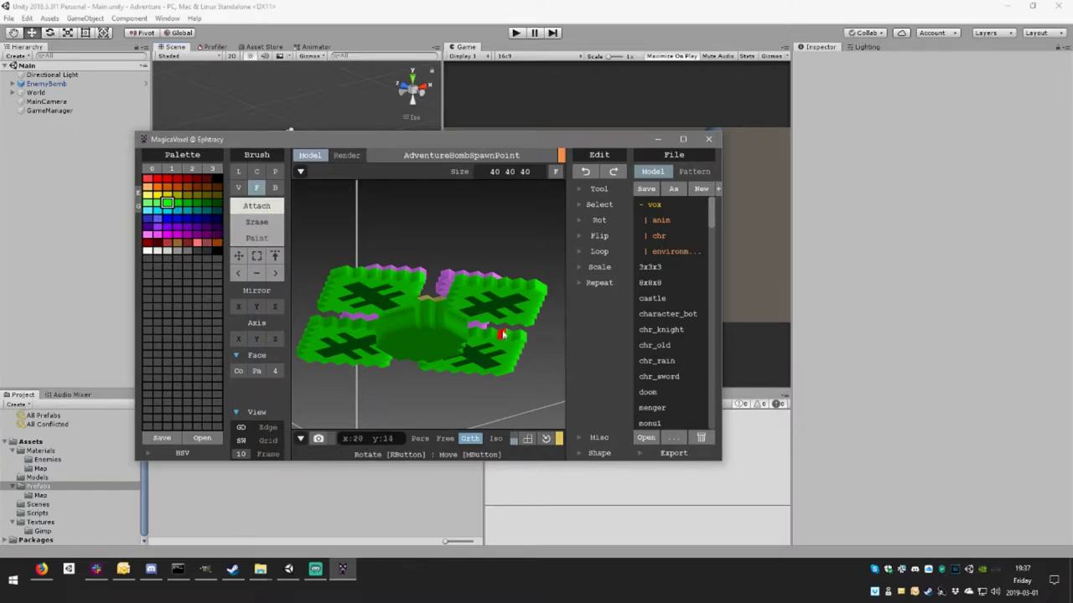
click(501, 312)
- Build up the left green section over the magenta strip, then inspect the whole flower
right_drag(493, 330, 484, 302)
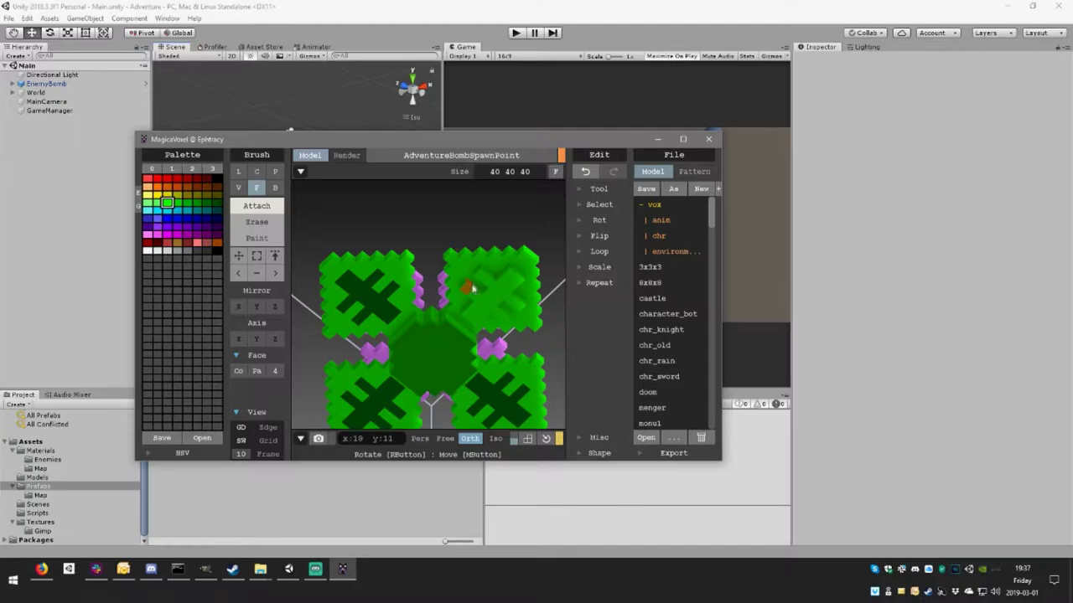
right_drag(472, 288, 501, 346)
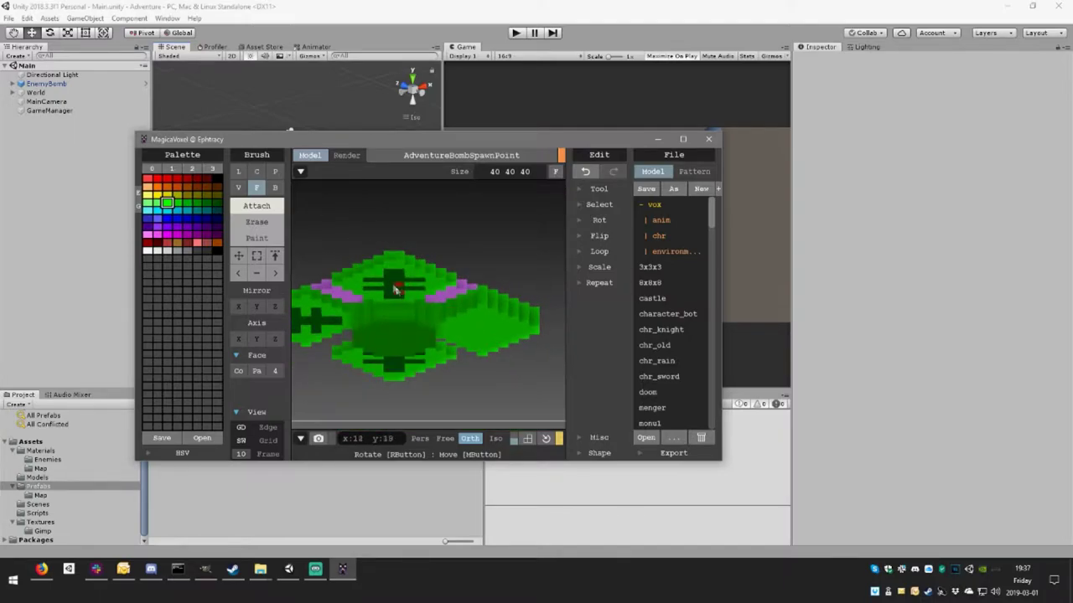
right_drag(396, 289, 369, 310)
scroll(352, 285, up, 3)
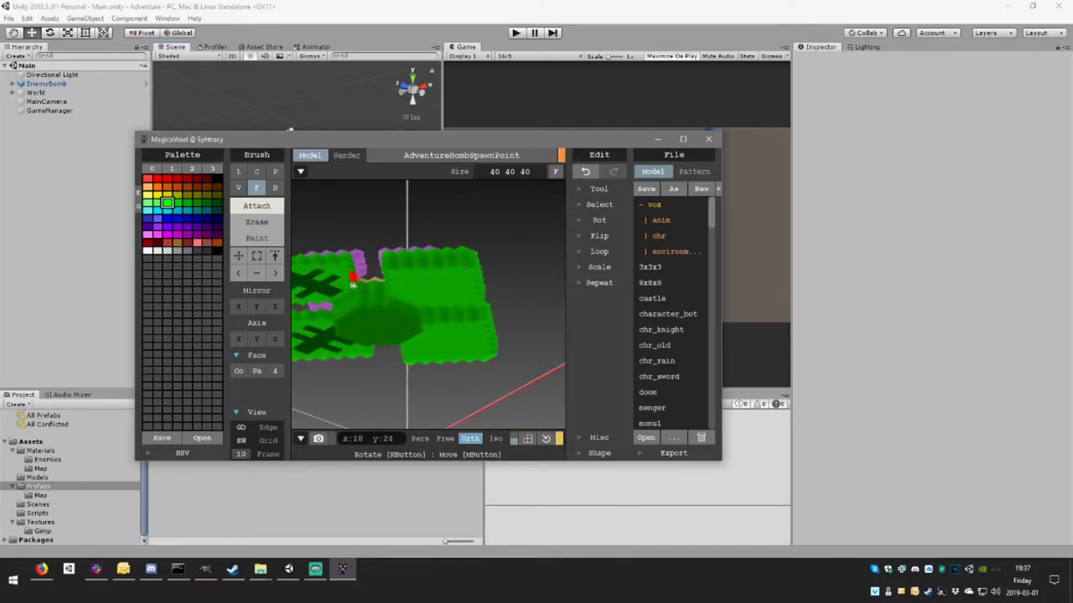
click(347, 286)
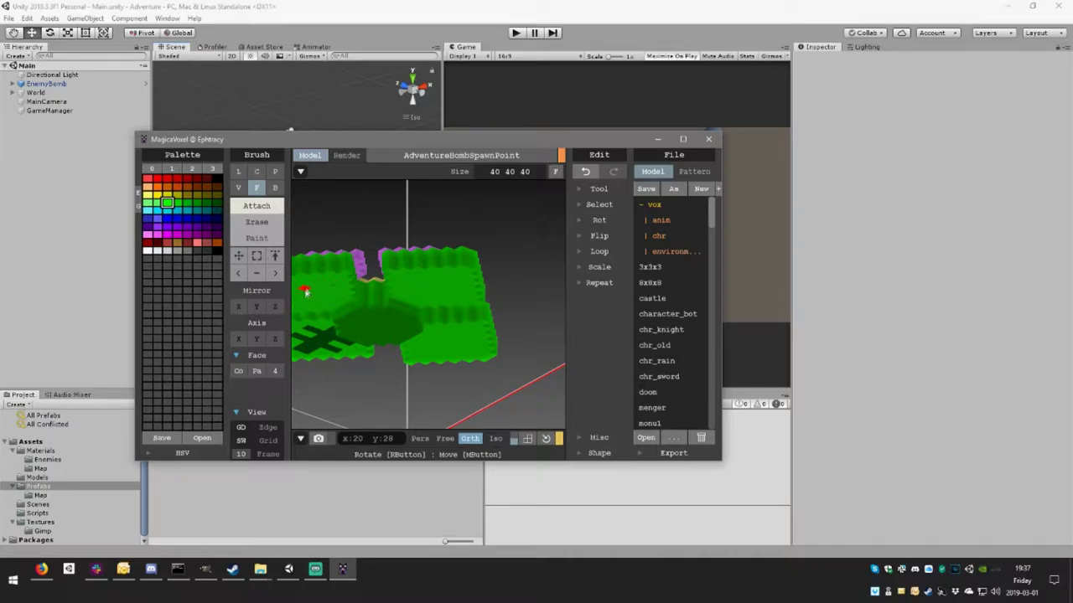
mouse_move(307, 292)
right_down()
mouse_move(399, 234)
mouse_move(485, 343)
mouse_move(483, 244)
mouse_move(498, 212)
mouse_move(543, 222)
right_up()
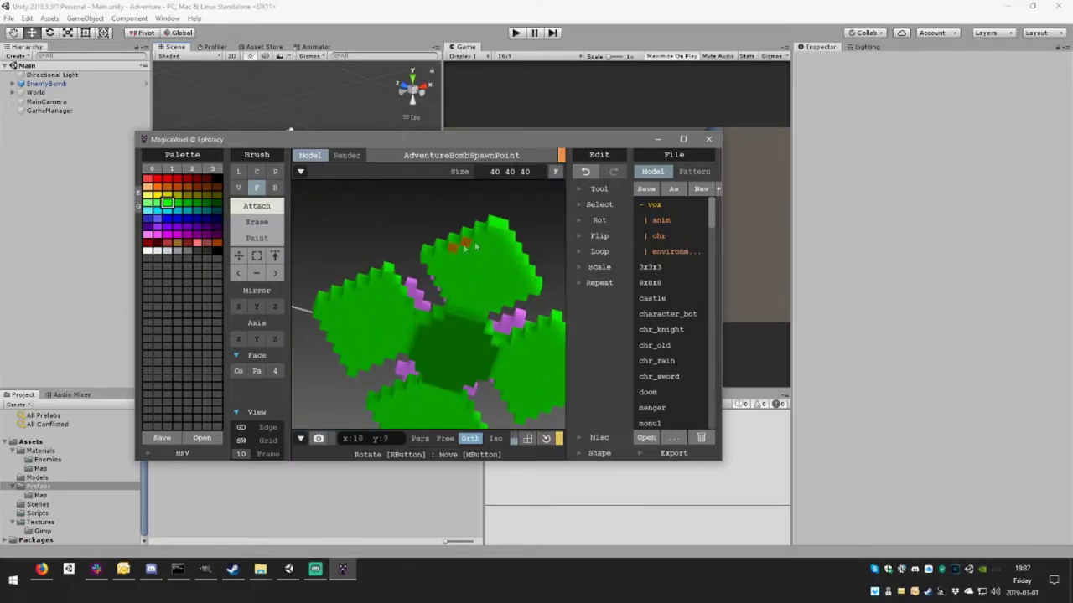
mouse_move(533, 266)
right_down()
mouse_move(407, 361)
mouse_move(414, 365)
mouse_move(411, 347)
mouse_move(455, 359)
mouse_move(381, 348)
mouse_move(398, 314)
mouse_move(390, 336)
mouse_move(441, 305)
right_up()
scroll(407, 361, down, 5)
scroll(390, 336, up, 3)
scroll(391, 335, up, 3)
scroll(391, 335, down, 5)
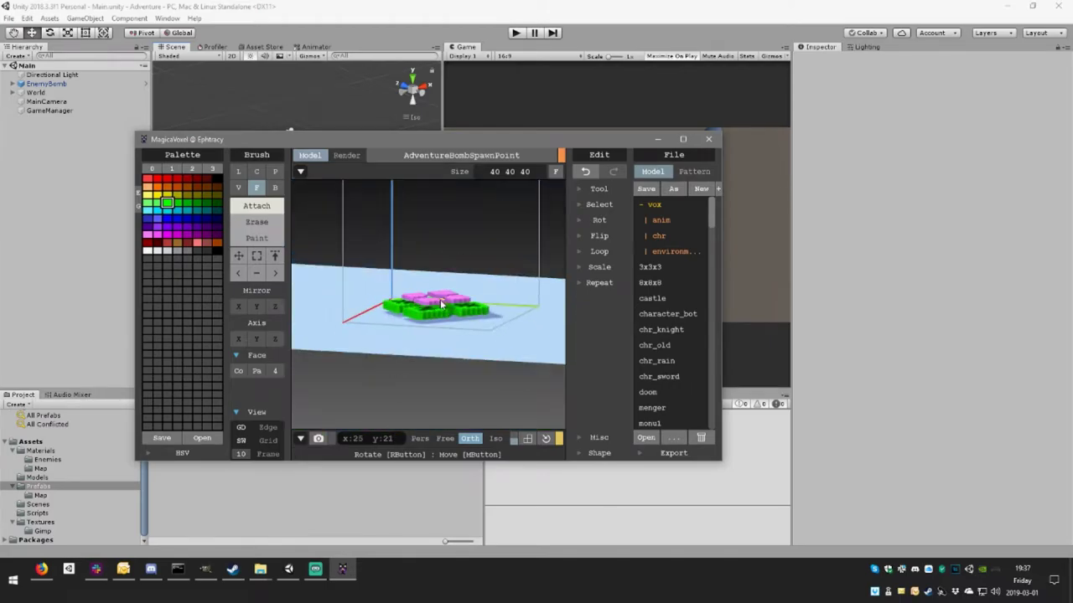
- Save the model and export it as AdventureBombSpawnPoint.ply into Dropbox > Zoe
click(646, 189)
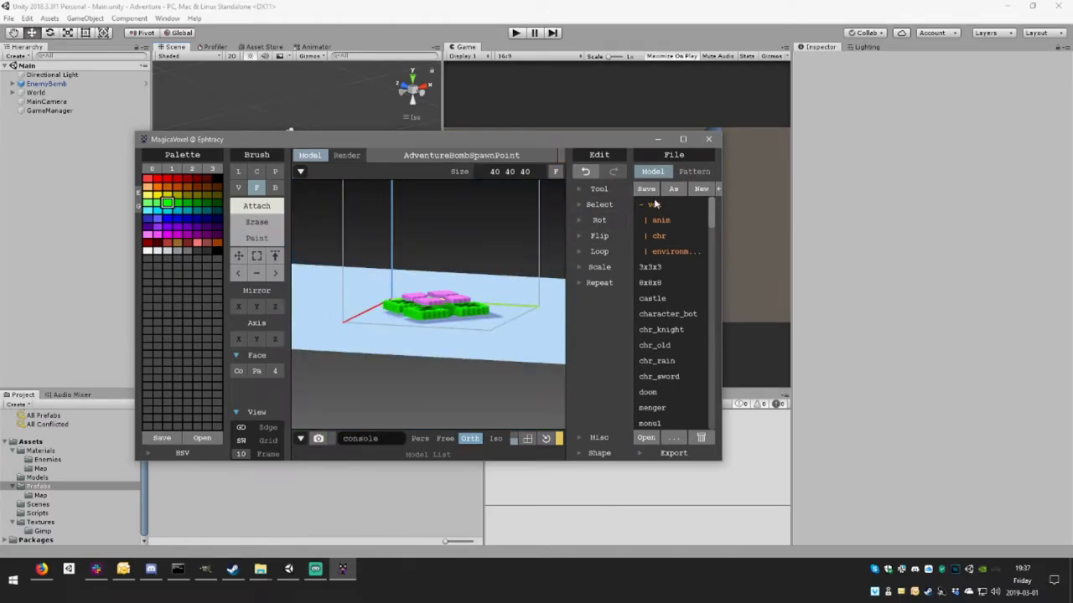
click(645, 452)
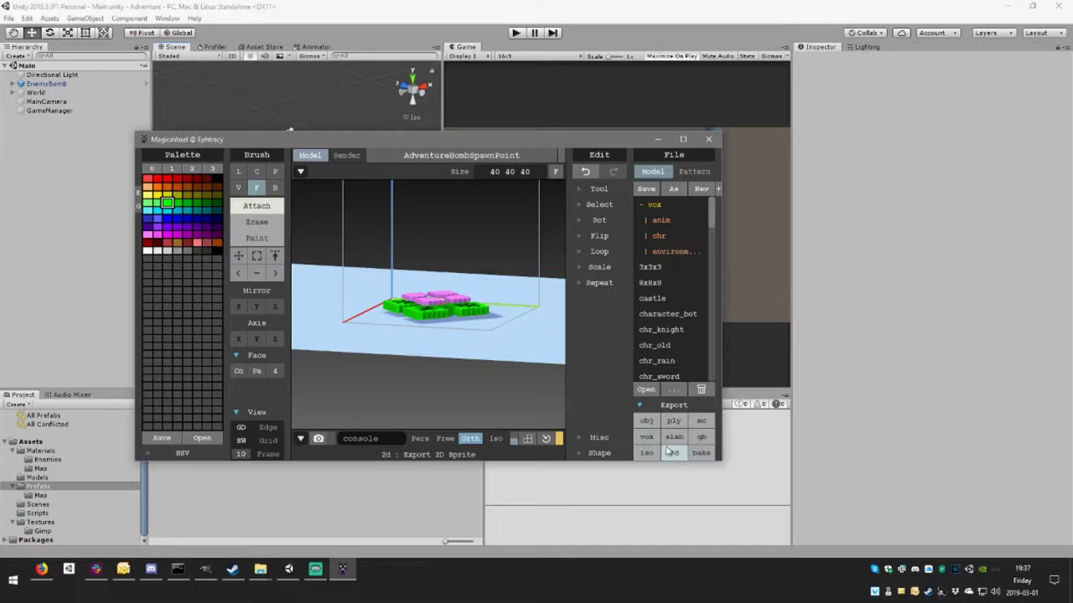
click(675, 422)
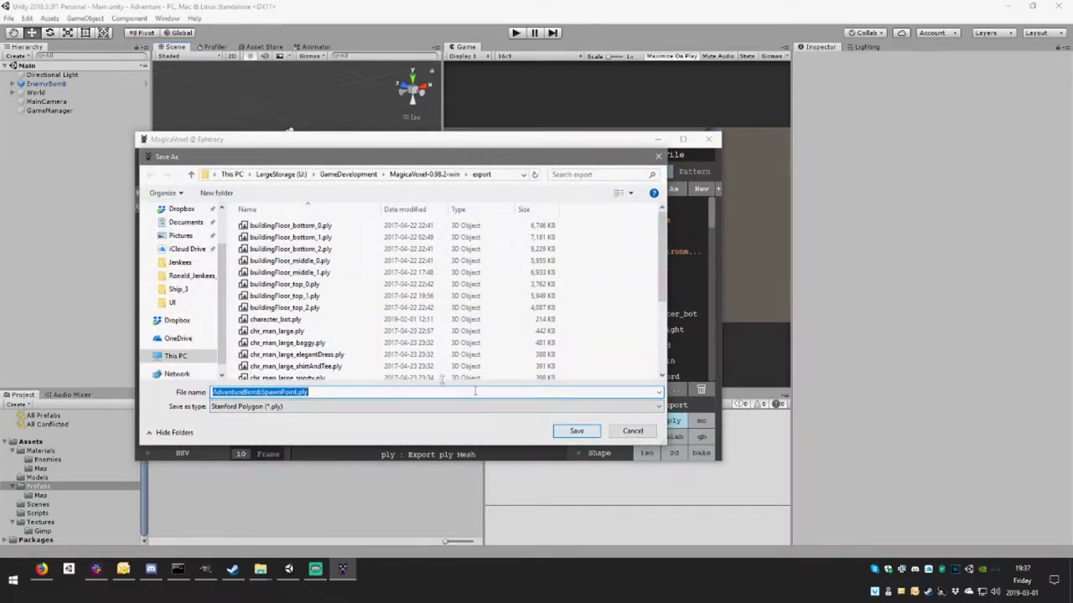
click(180, 208)
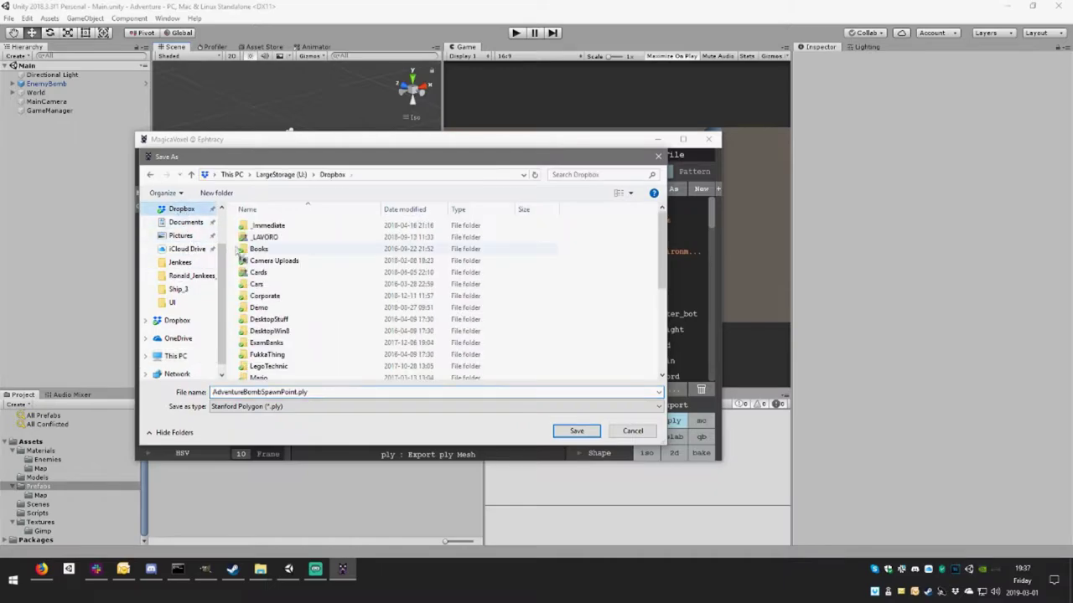
scroll(276, 327, down, 5)
double_click(268, 361)
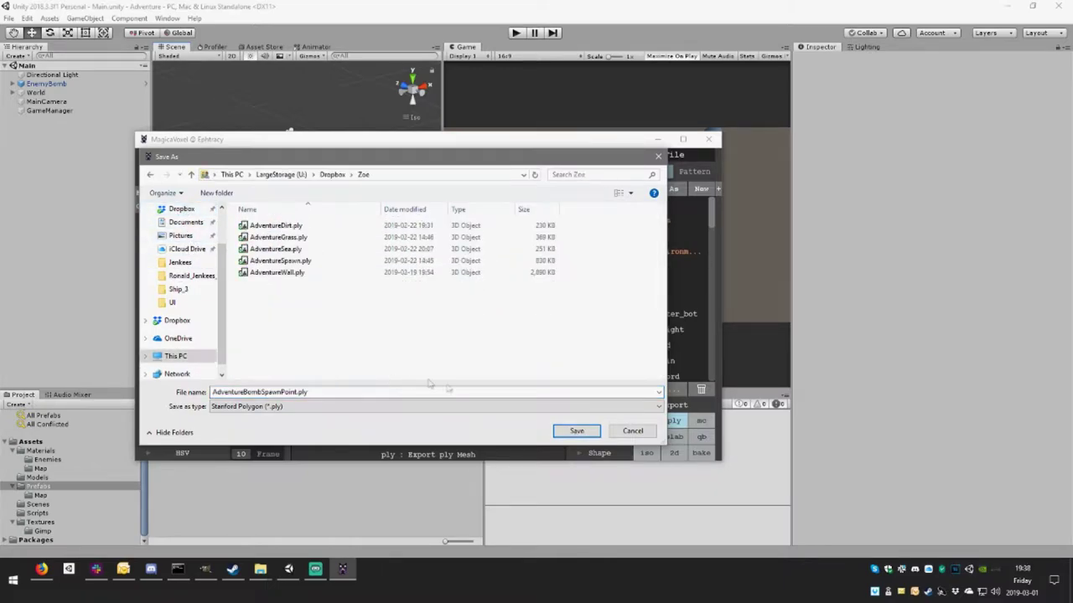
click(577, 430)
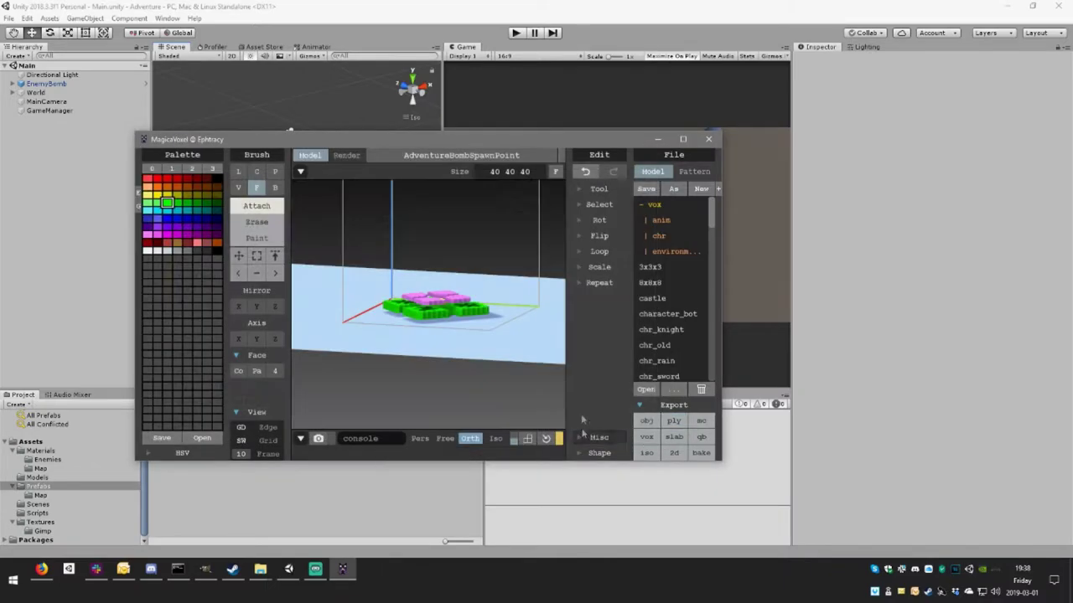
- Close MagicaVoxel and open the environment asset from Unity's Models folder in Blender
click(711, 139)
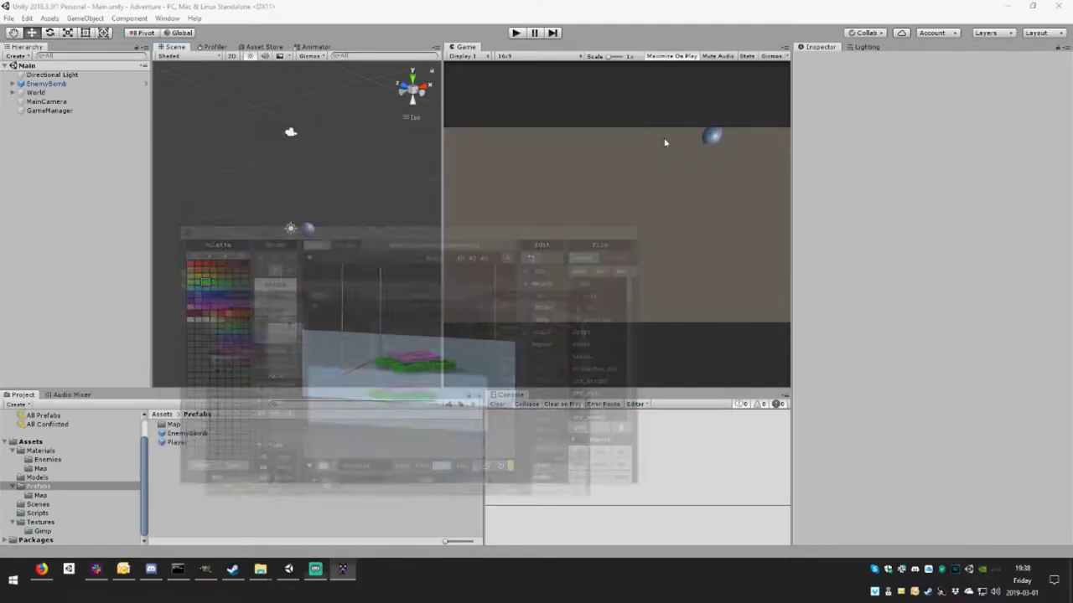
click(289, 569)
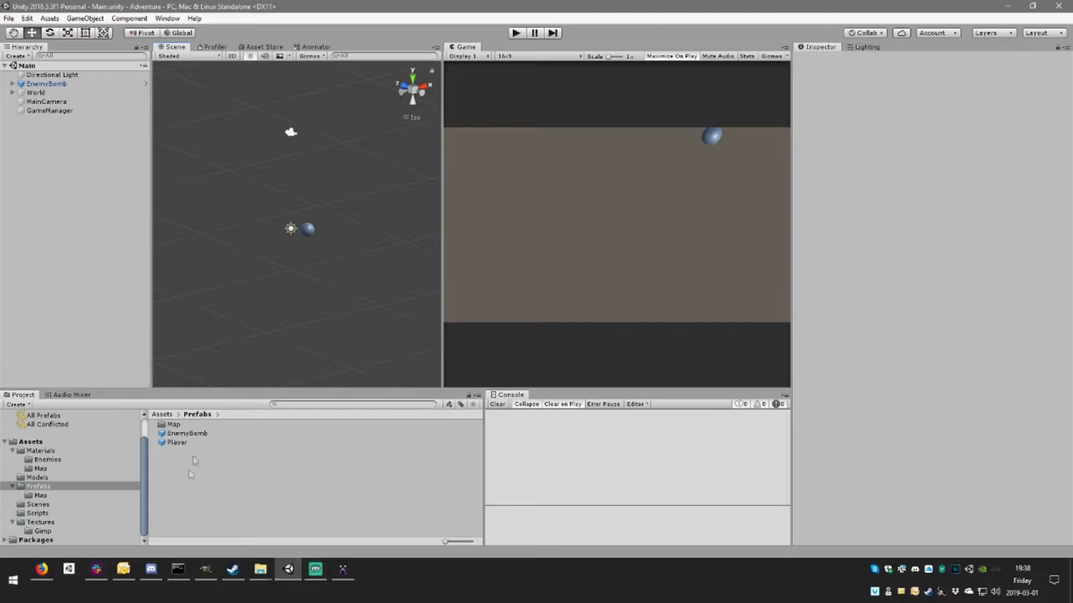
click(39, 478)
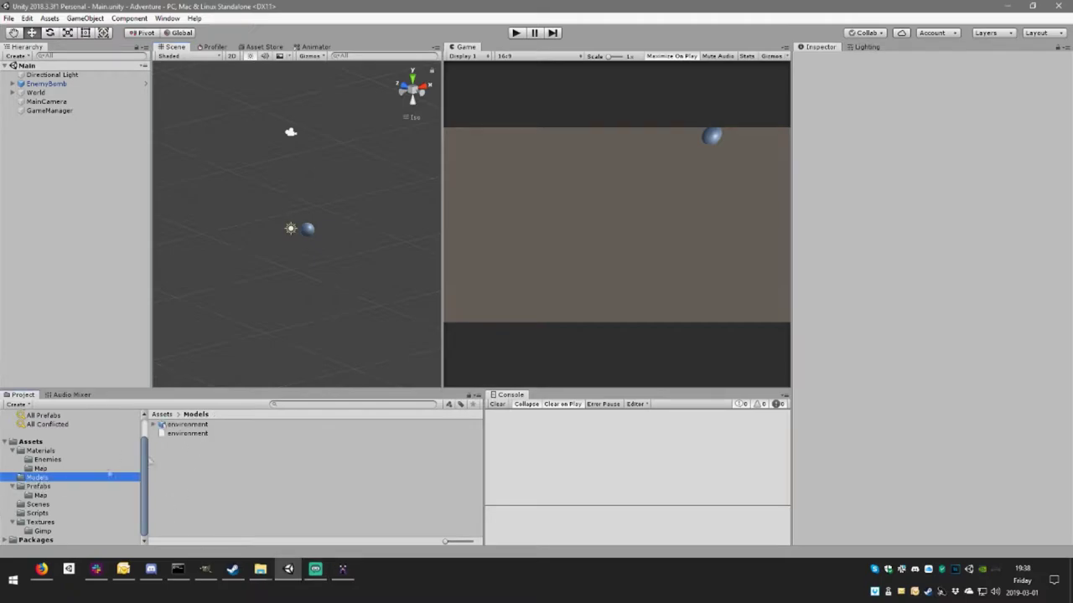
double_click(194, 425)
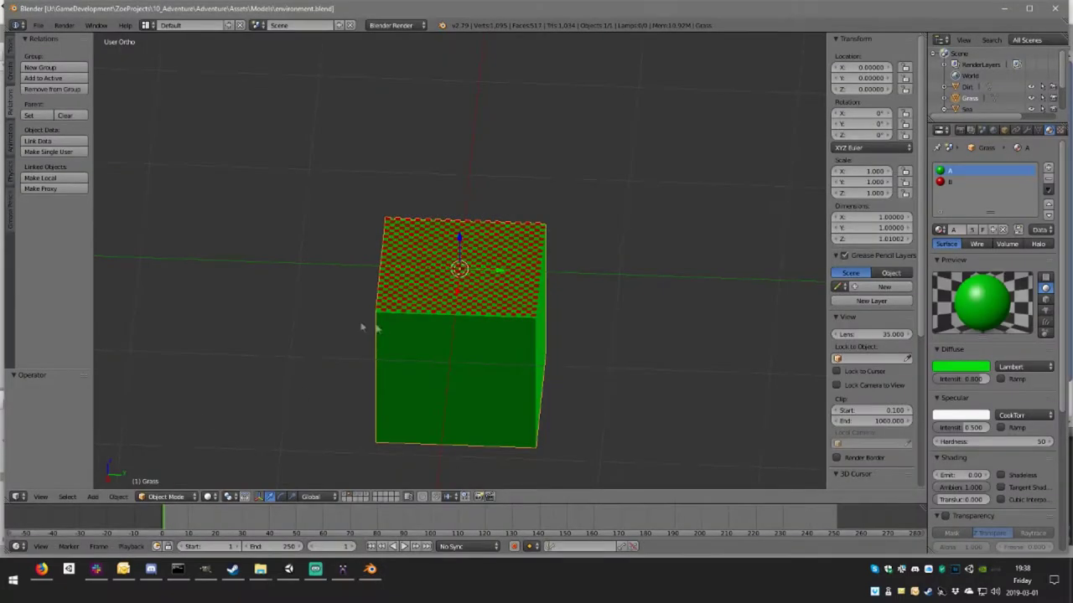
- Inspect the scene layers in turn and settle on an empty layer
middle_drag(362, 327, 424, 326)
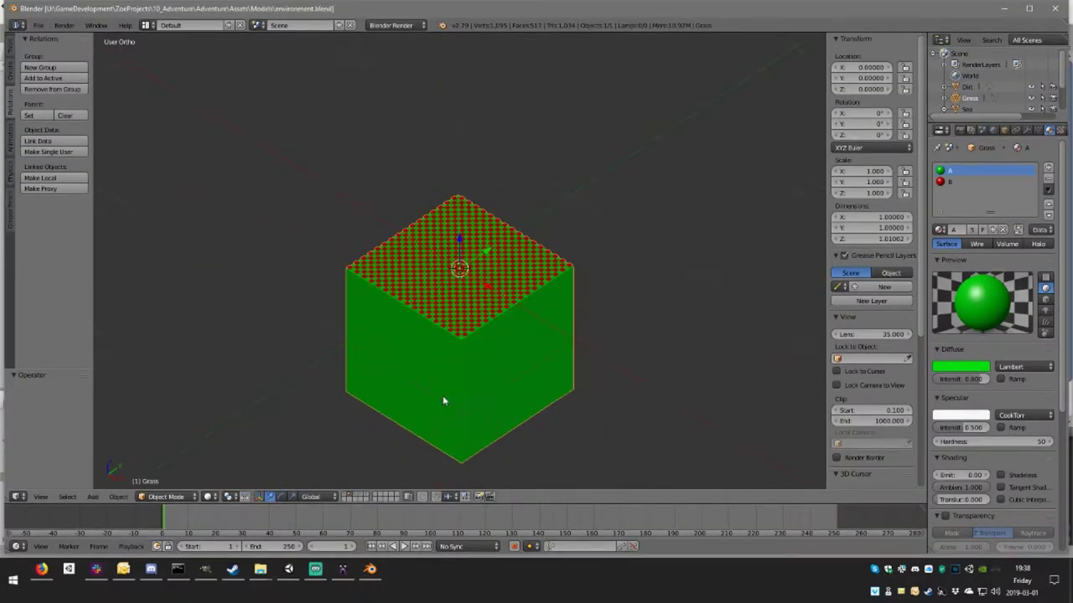
middle_drag(444, 401, 536, 362)
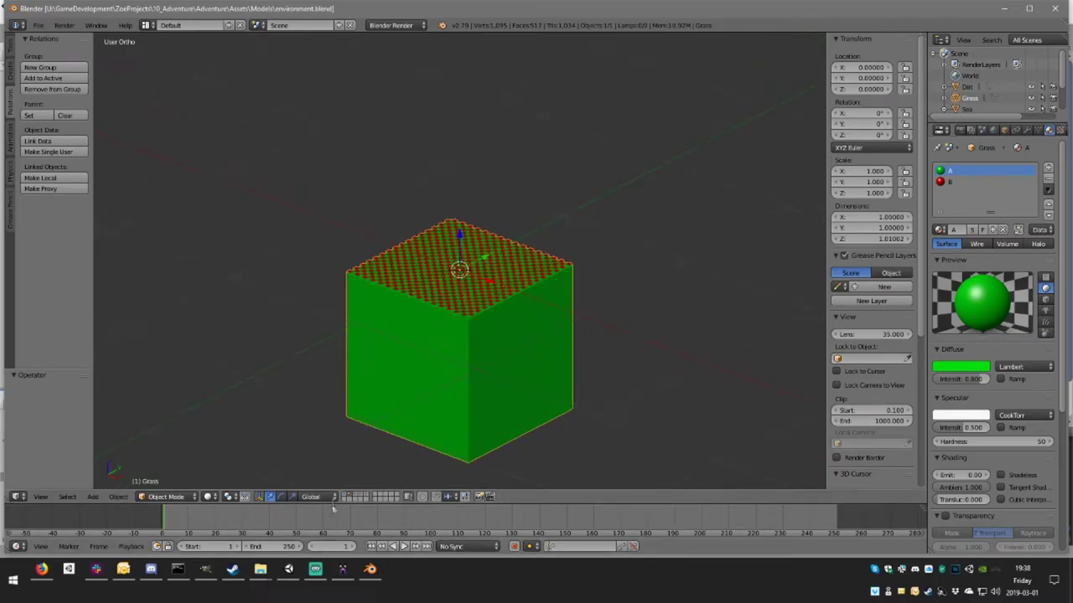
click(357, 500)
click(363, 498)
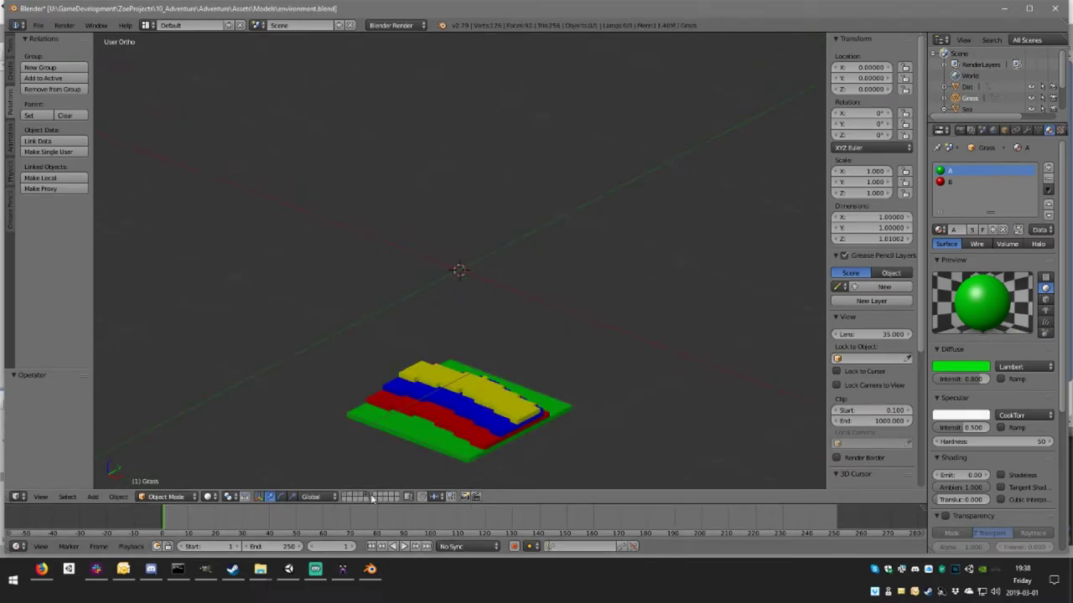
click(361, 500)
click(353, 499)
click(349, 500)
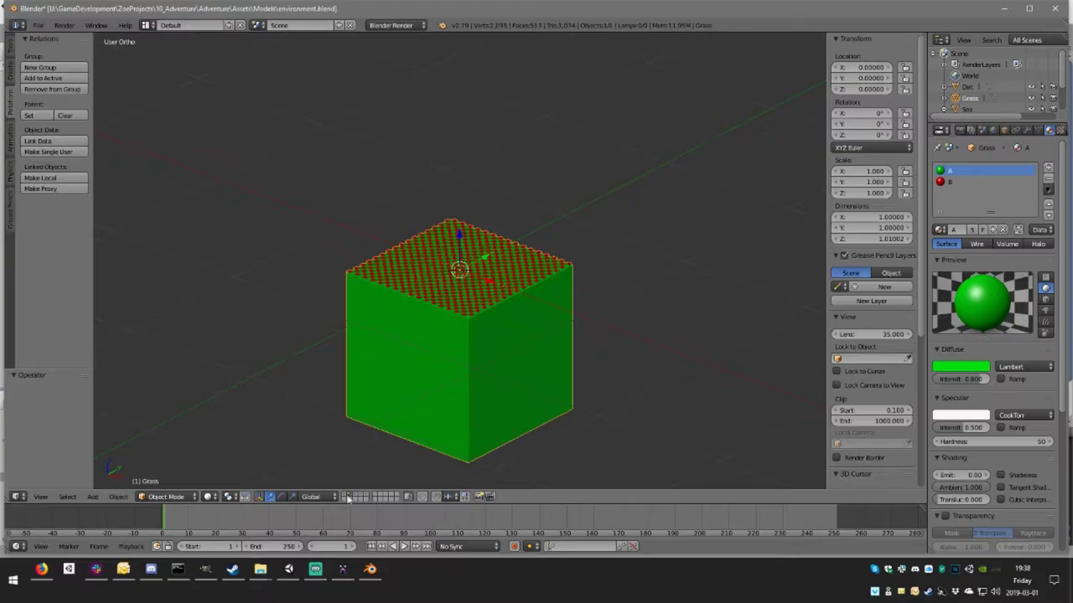
click(367, 501)
click(379, 499)
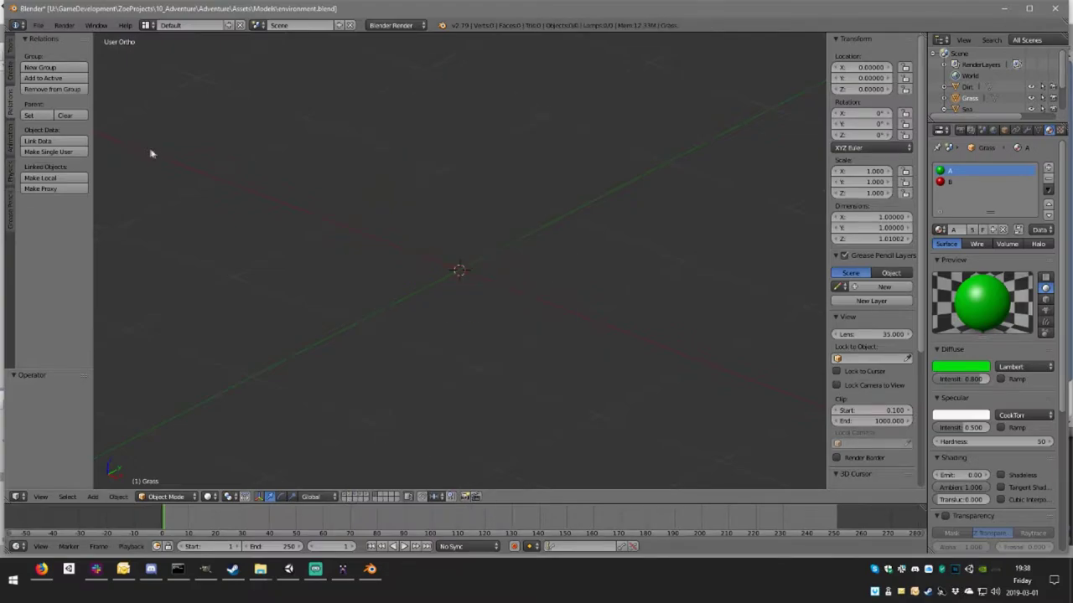
- Bring up the Stanford (.ply) import browser via File > Import
click(39, 25)
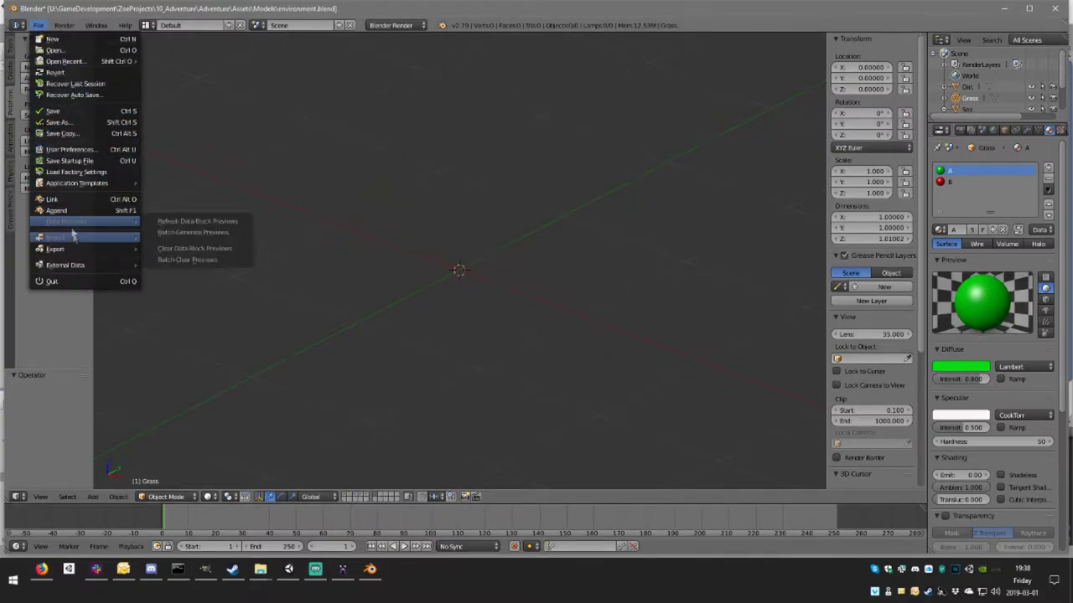
mouse_move(73, 237)
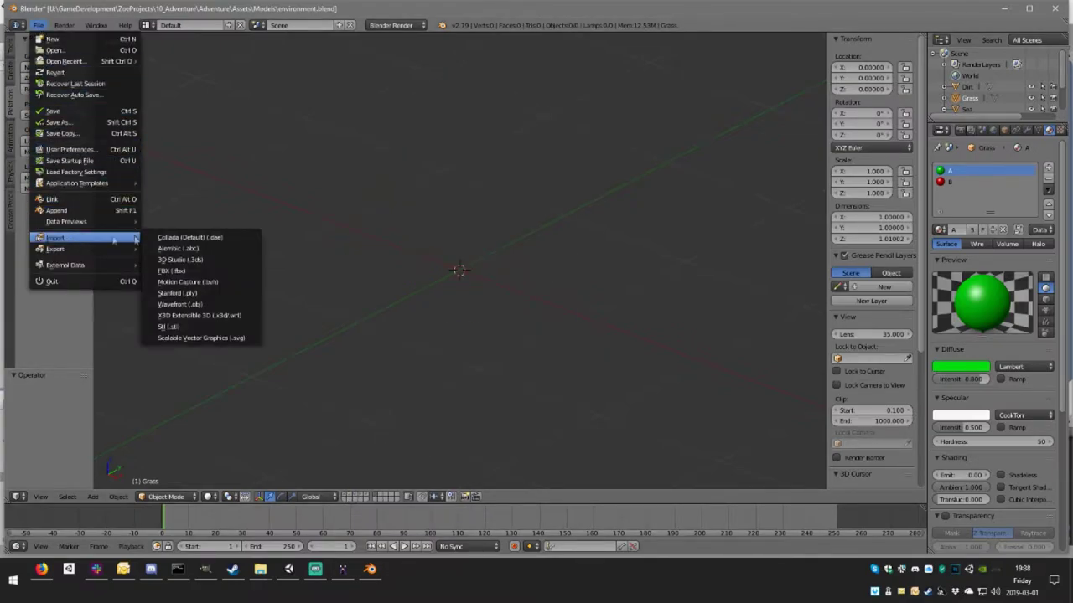
click(188, 293)
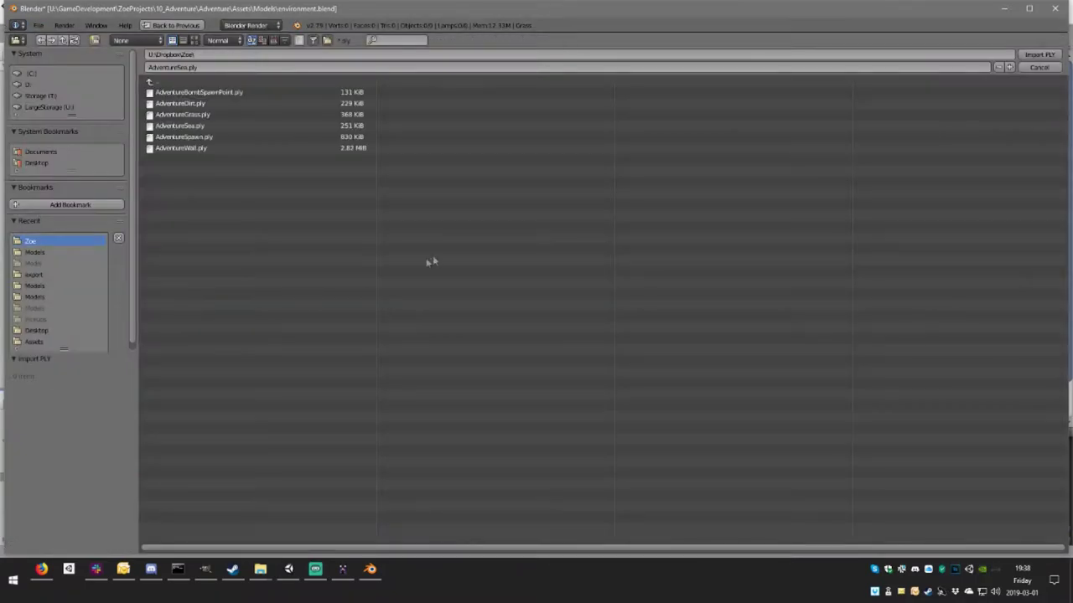
- Import AdventureBombSpawnPoint.ply and set its dimensions to 0.7 × 0.7 × 0.125
double_click(216, 94)
scroll(411, 239, down, 5)
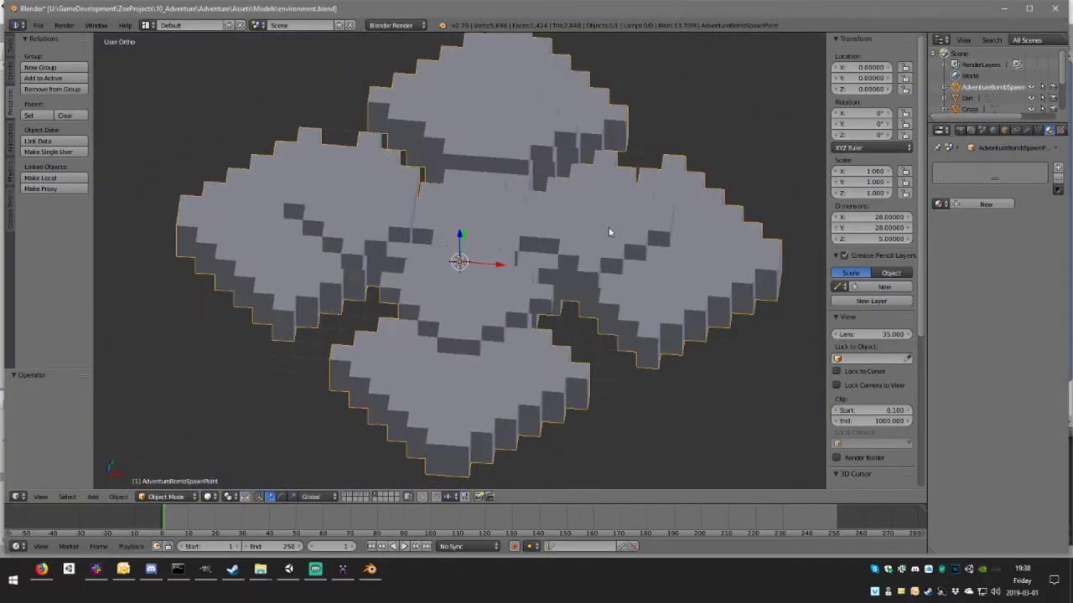
click(886, 217)
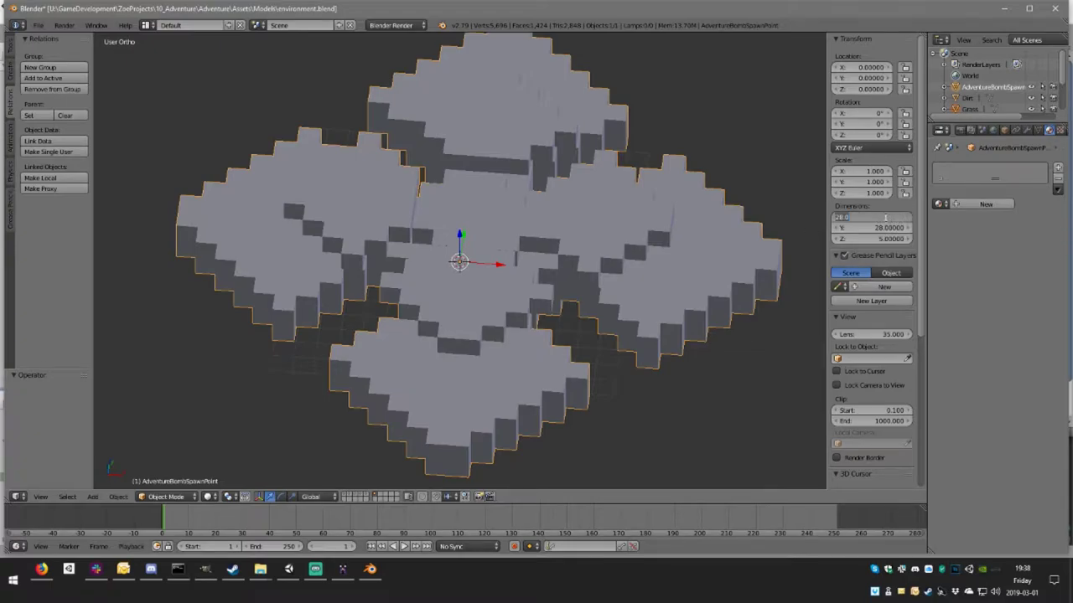
click(346, 570)
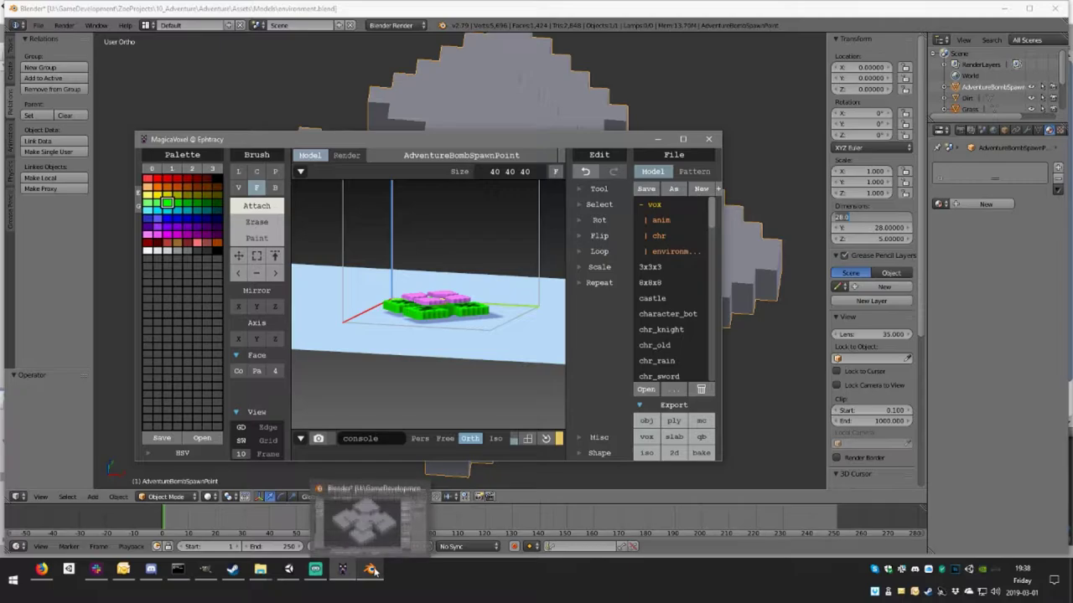
click(893, 226)
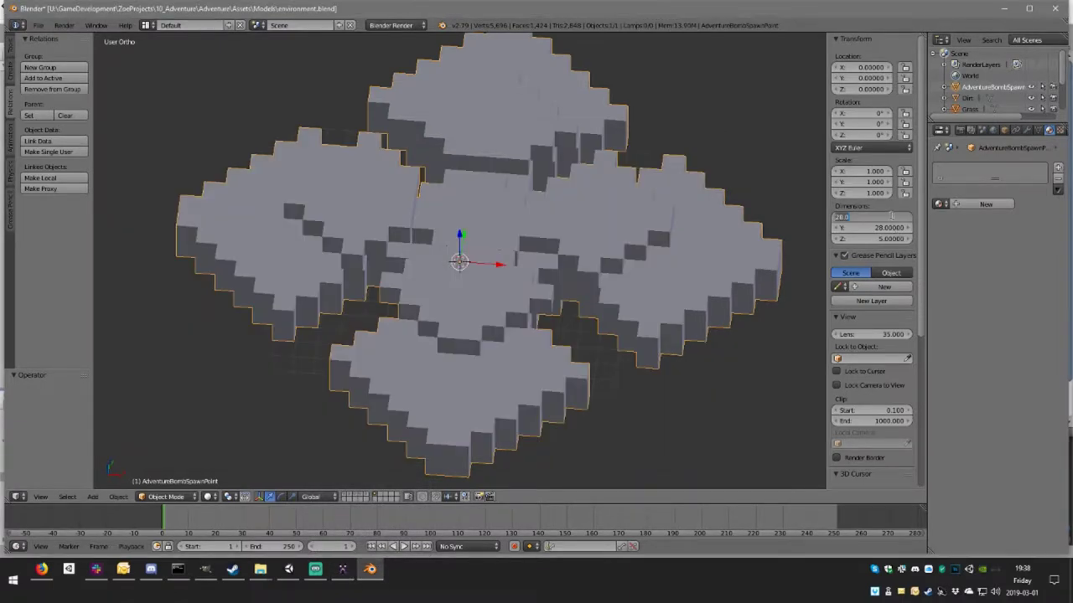
text(/40)
text(0.70000)
key(Return)
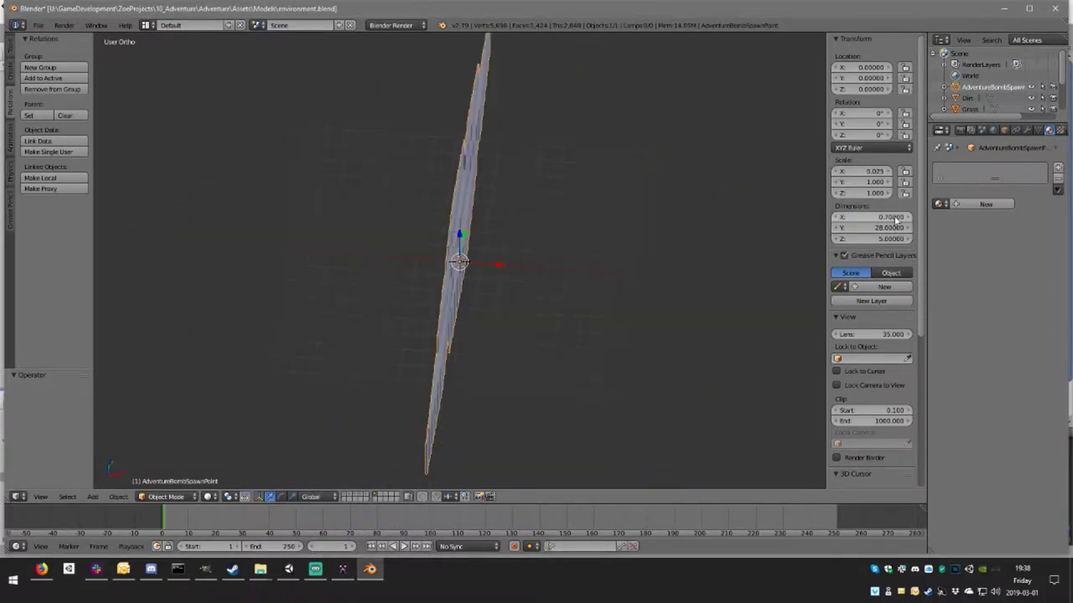
click(886, 226)
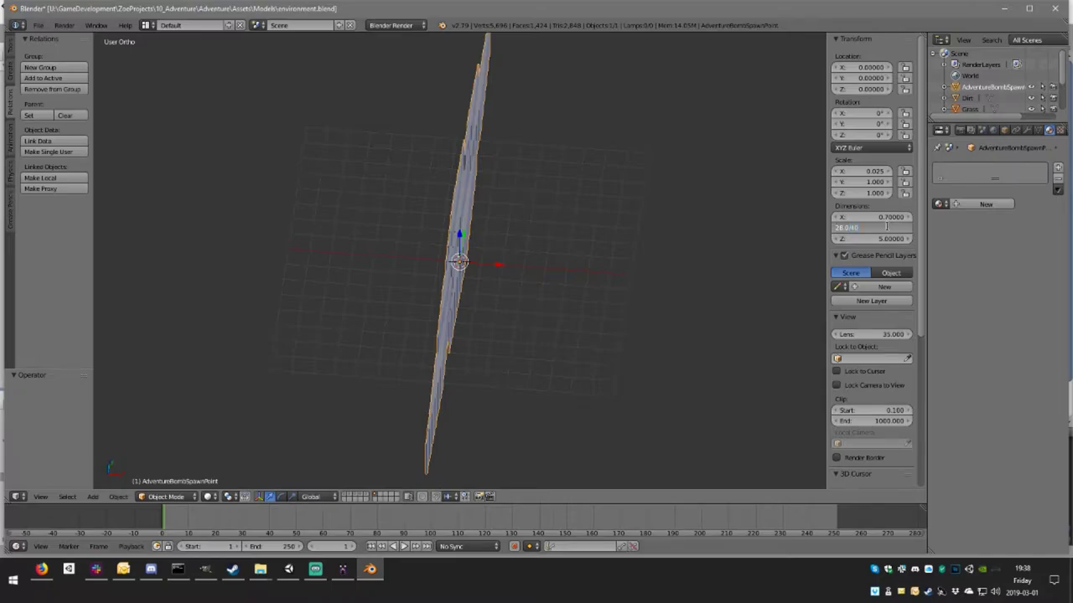
key(Return)
click(888, 239)
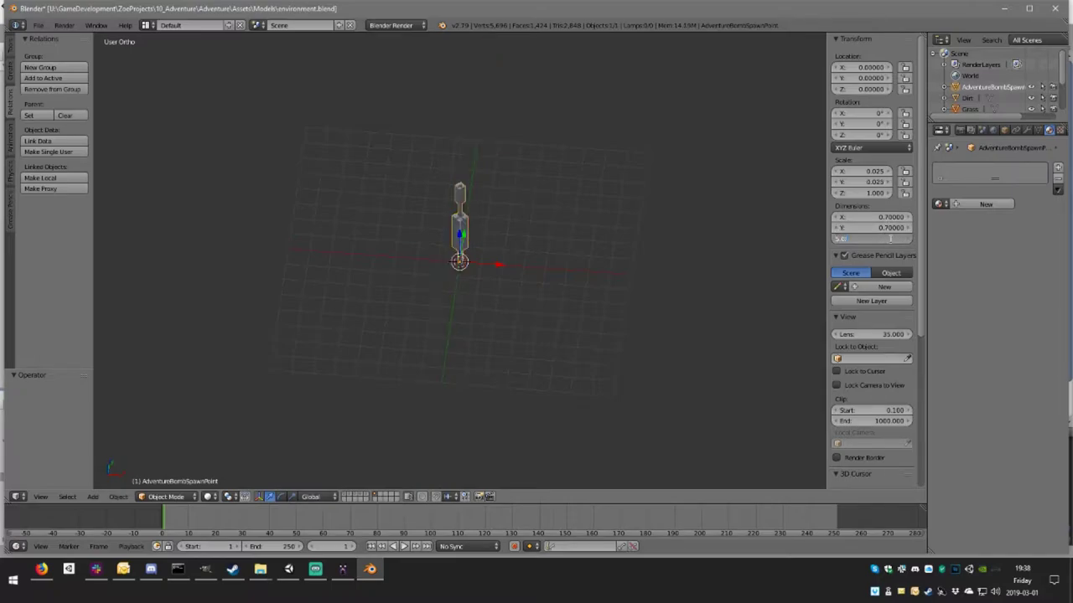
key(Return)
- Toggle the terrain and ring layers so the green-and-red ring shows around the flower
scroll(469, 297, up, 8)
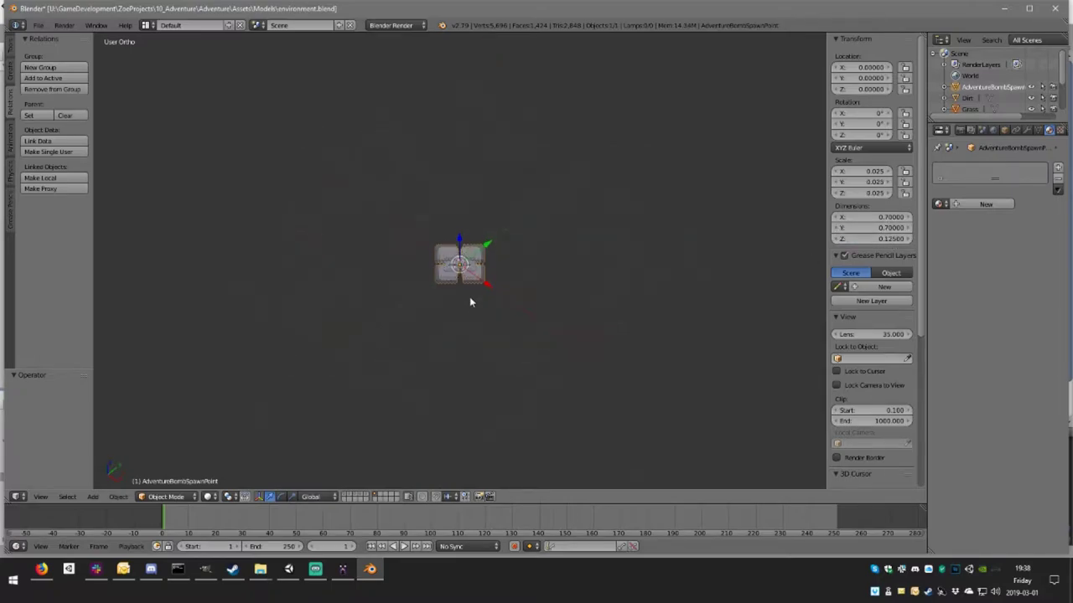
shift+click(366, 494)
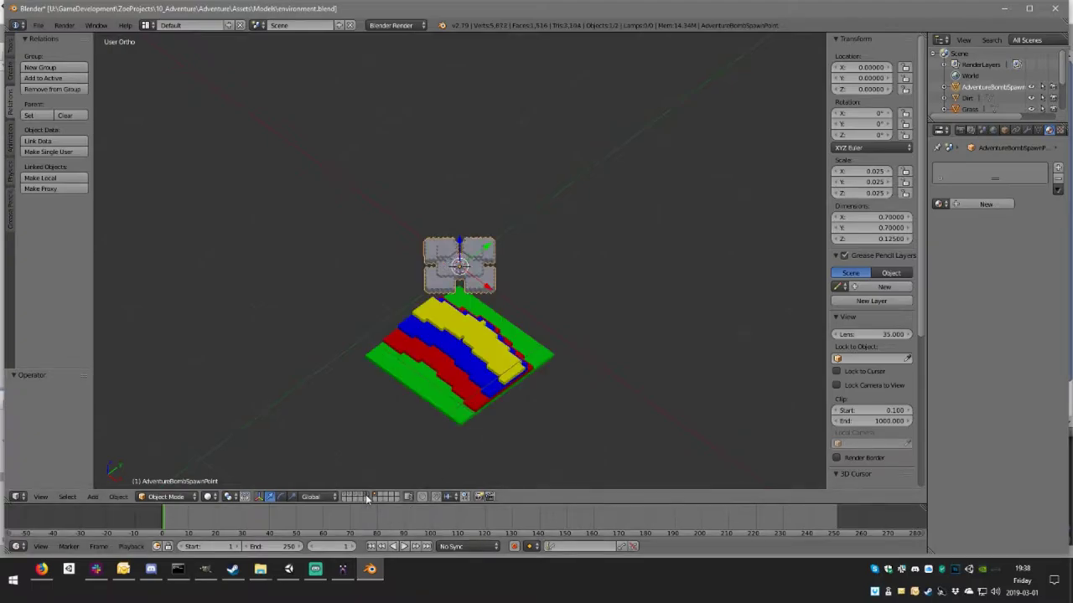
middle_drag(480, 349, 476, 375)
shift+click(364, 496)
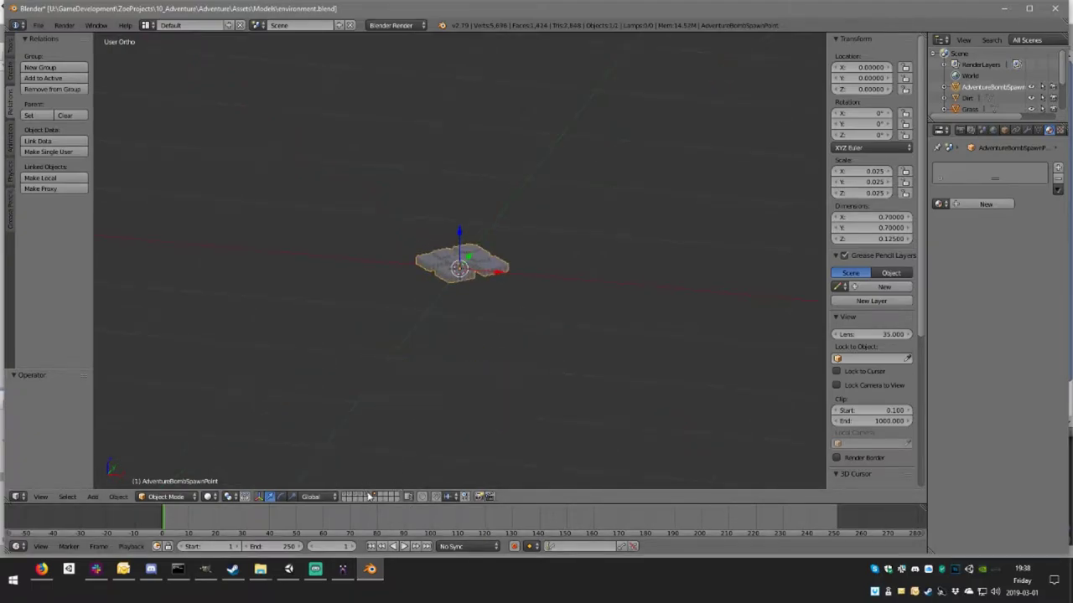
shift+click(359, 496)
middle_drag(435, 413, 460, 375)
scroll(440, 408, up, 3)
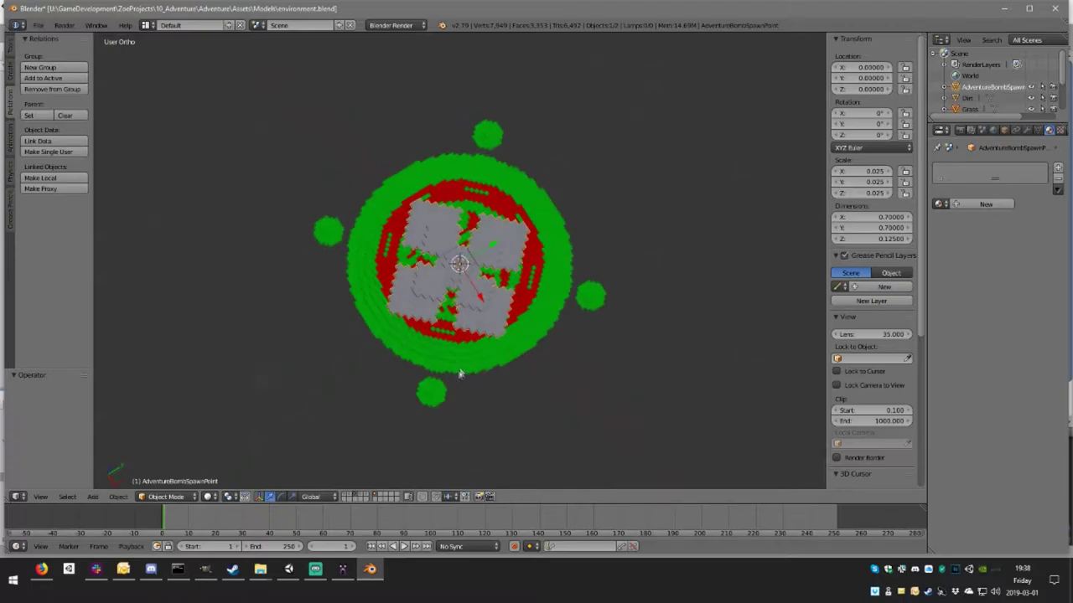
shift+click(359, 497)
shift+click(358, 497)
mouse_move(453, 413)
middle_down()
mouse_move(438, 369)
mouse_move(510, 308)
middle_up()
- Switch to Top Ortho view and leave the X scale value unchanged
key(KP_7)
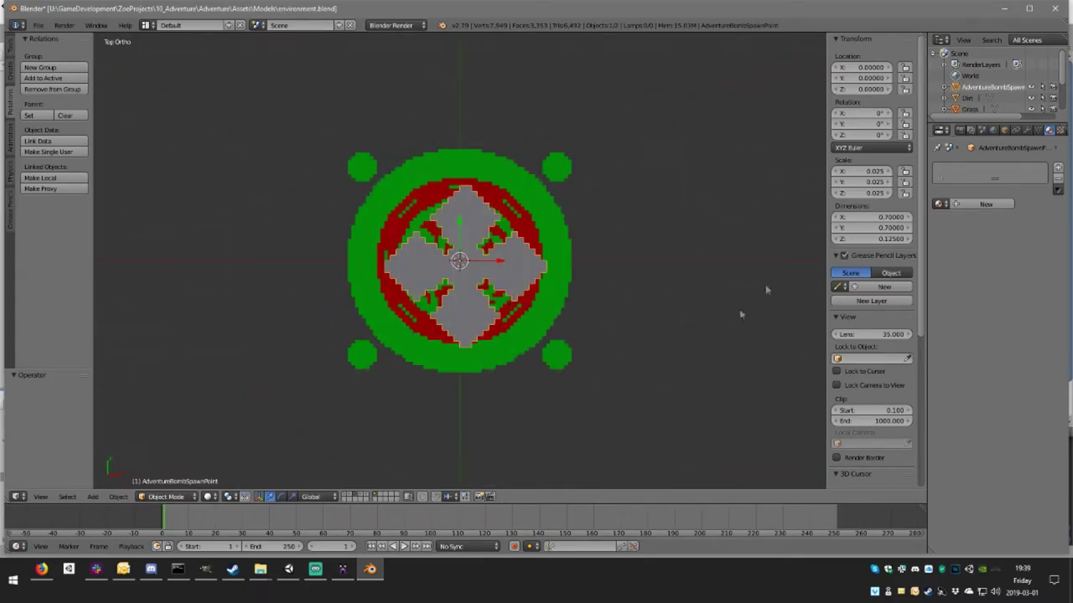
click(869, 172)
key(Return)
- Centre the flower's geometry on its object origin with Geometry to Origin
key(Tab)
middle_drag(502, 260, 512, 266)
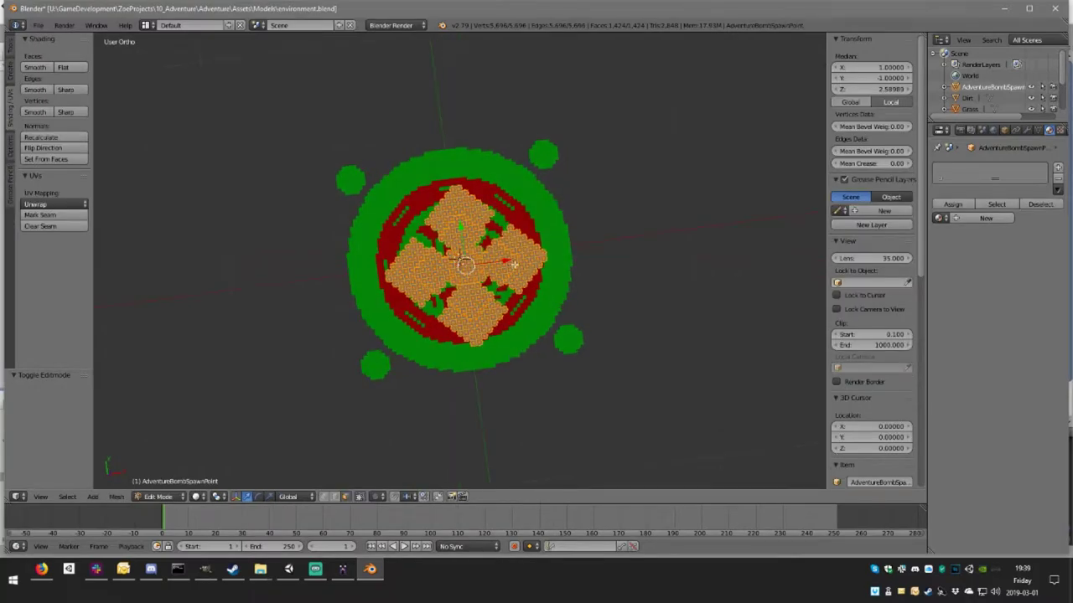
key(KP_7)
scroll(514, 265, up, 2)
key(Tab)
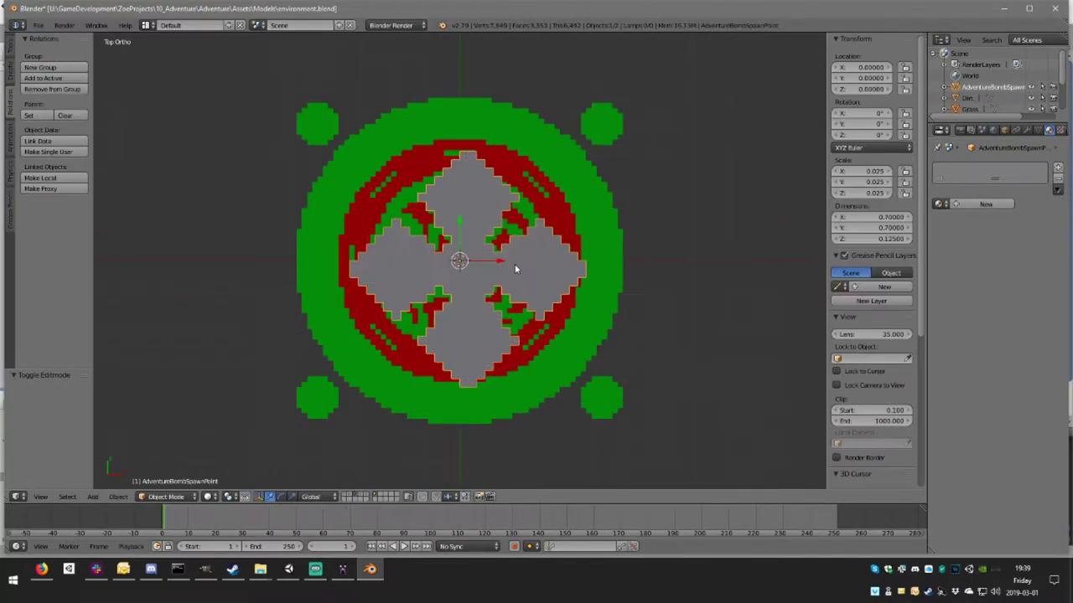
key(ctrl+shift+alt+c)
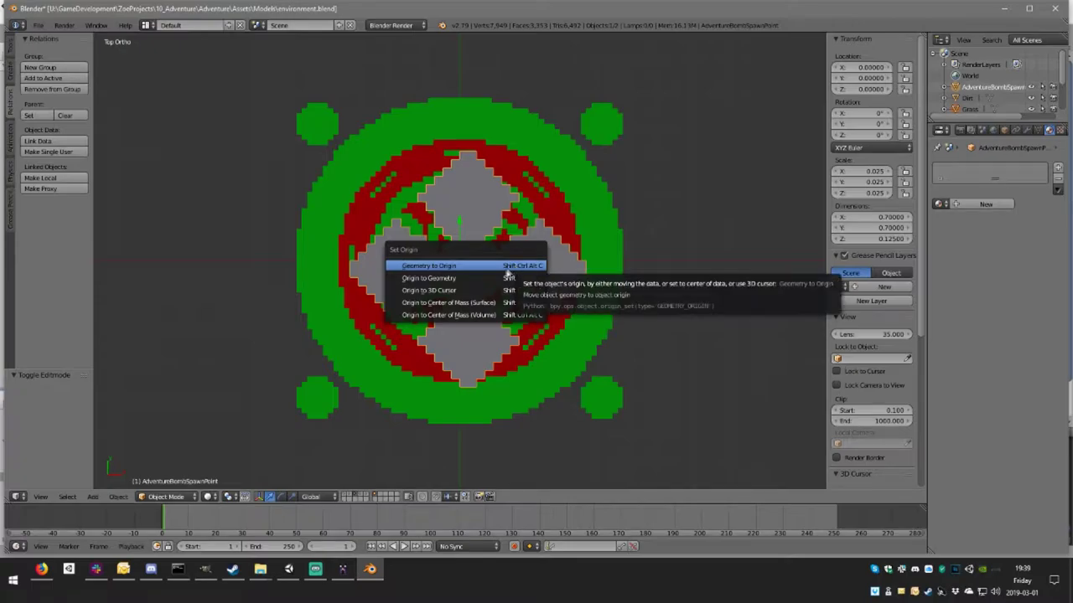
click(503, 267)
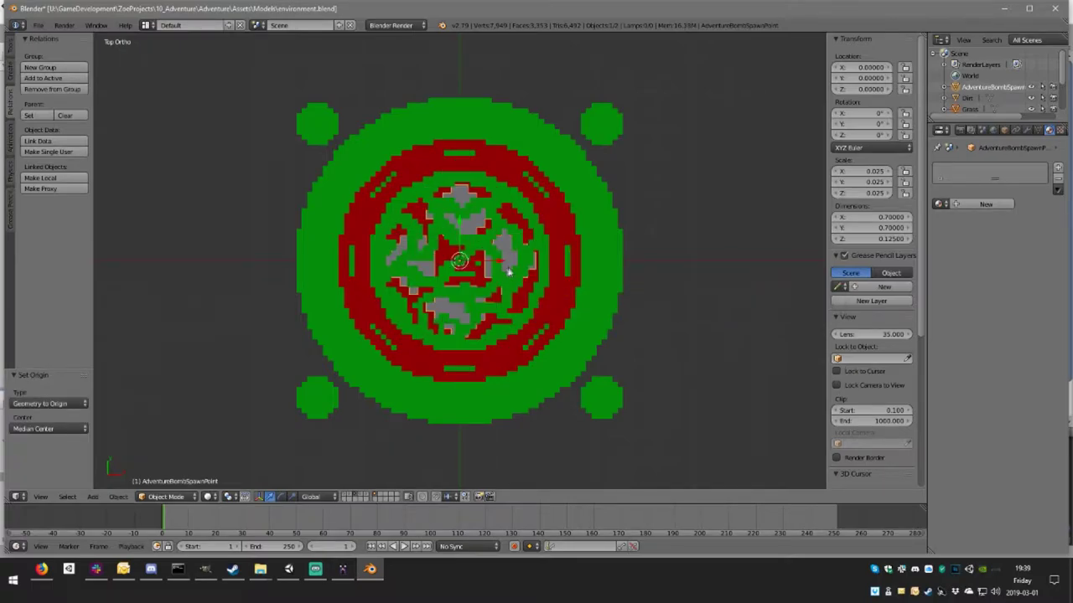
- In a front wireframe view, raise the flower mesh slightly along Z in Edit Mode
key(KP_1)
key(z)
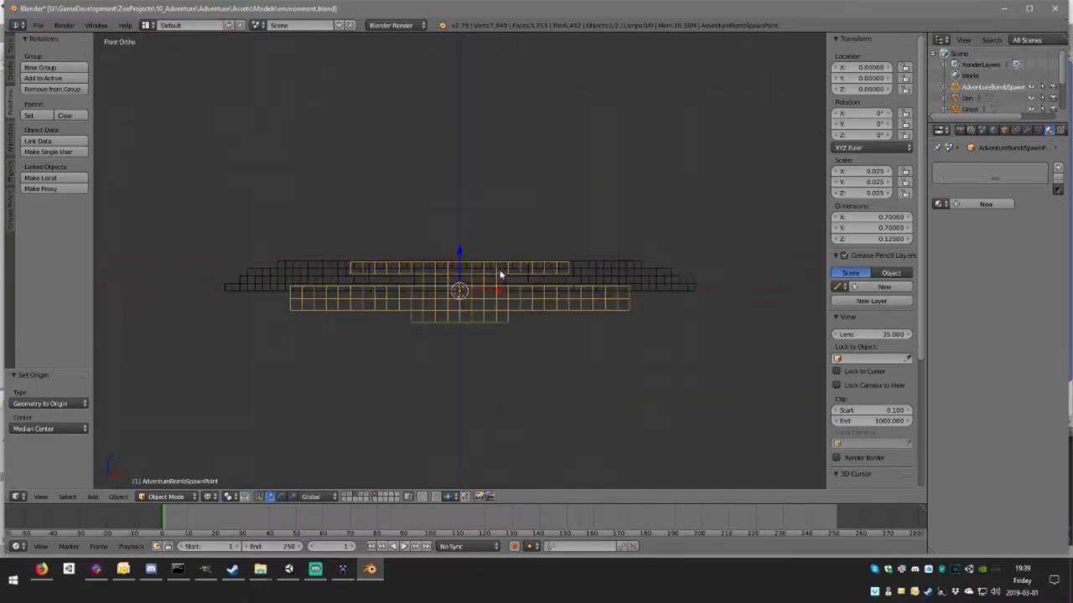
key(Tab)
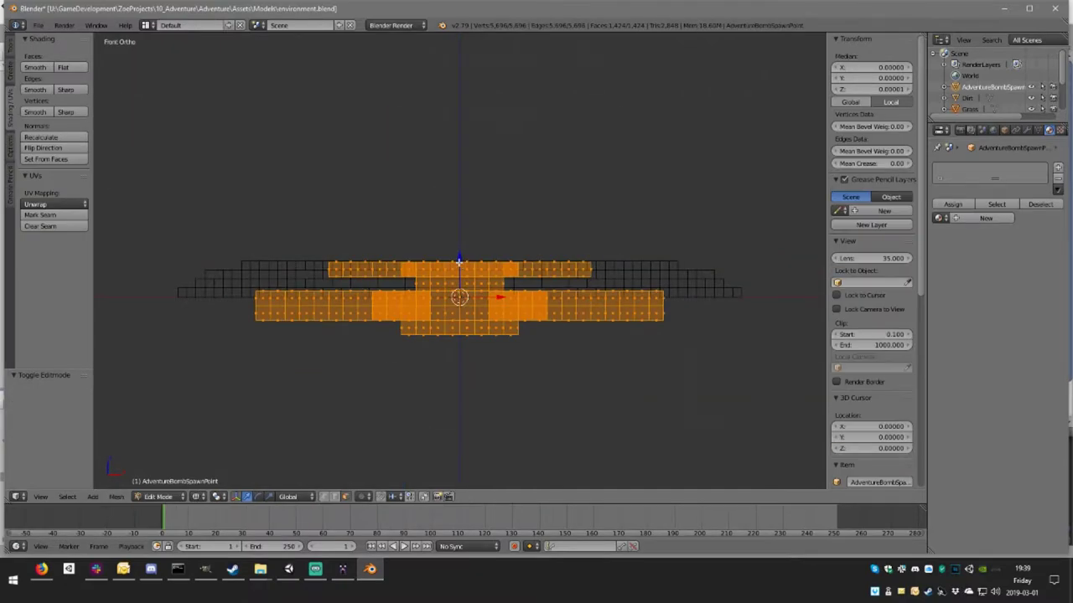
drag(459, 262, 460, 226)
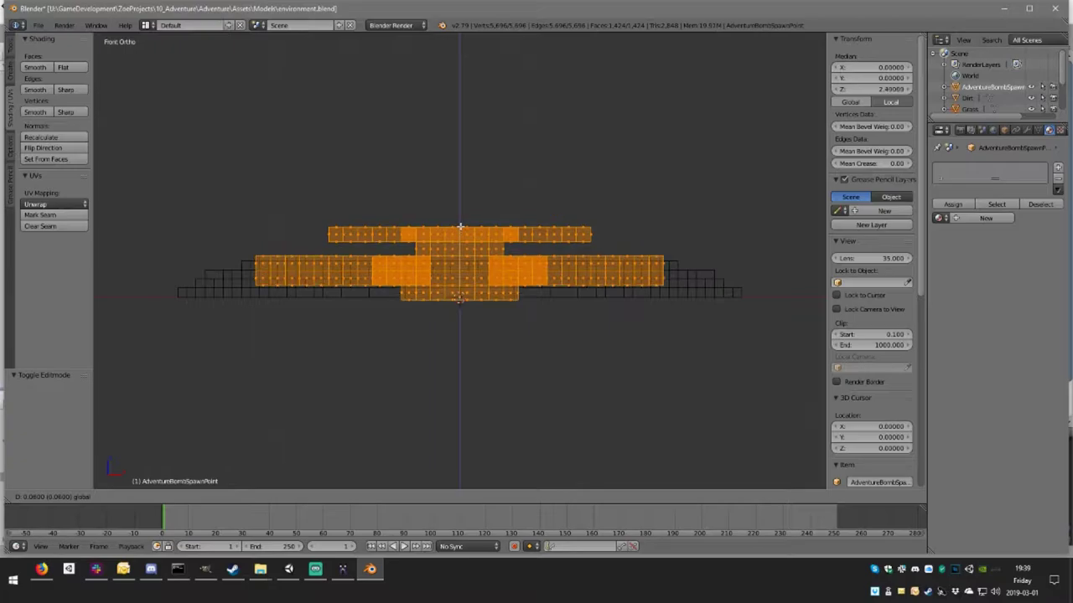
scroll(461, 231, up, 3)
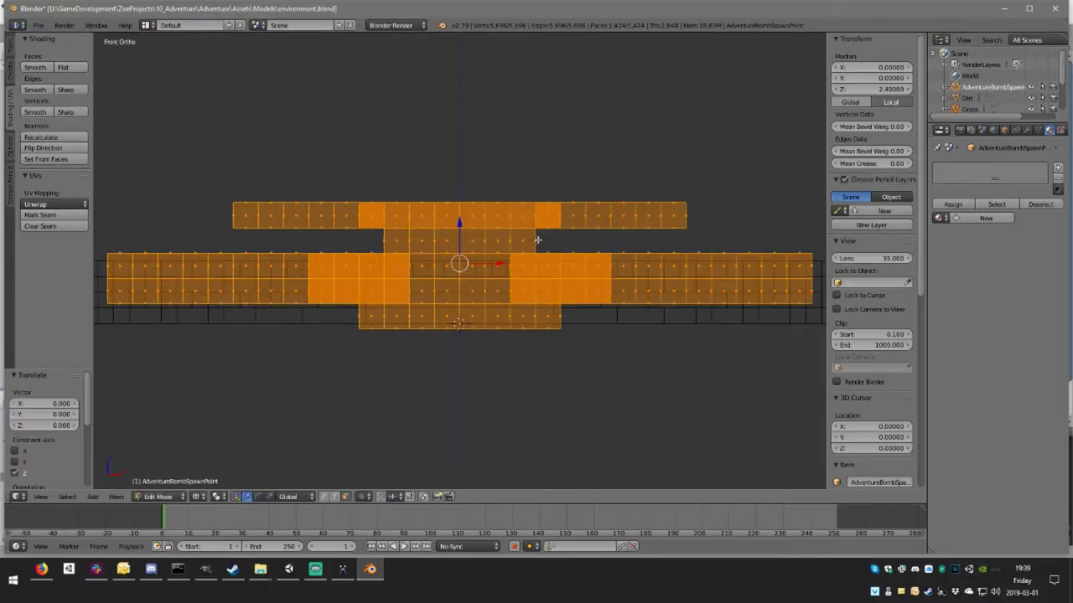
scroll(463, 248, up, 2)
scroll(464, 254, up, 3)
scroll(465, 253, down, 1)
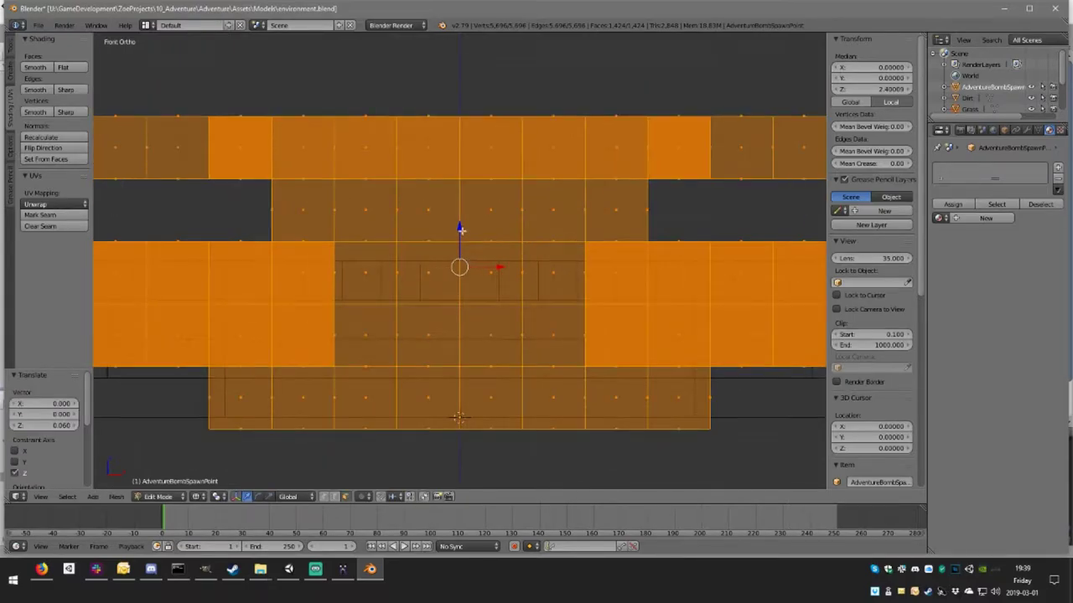
drag(461, 230, 460, 219)
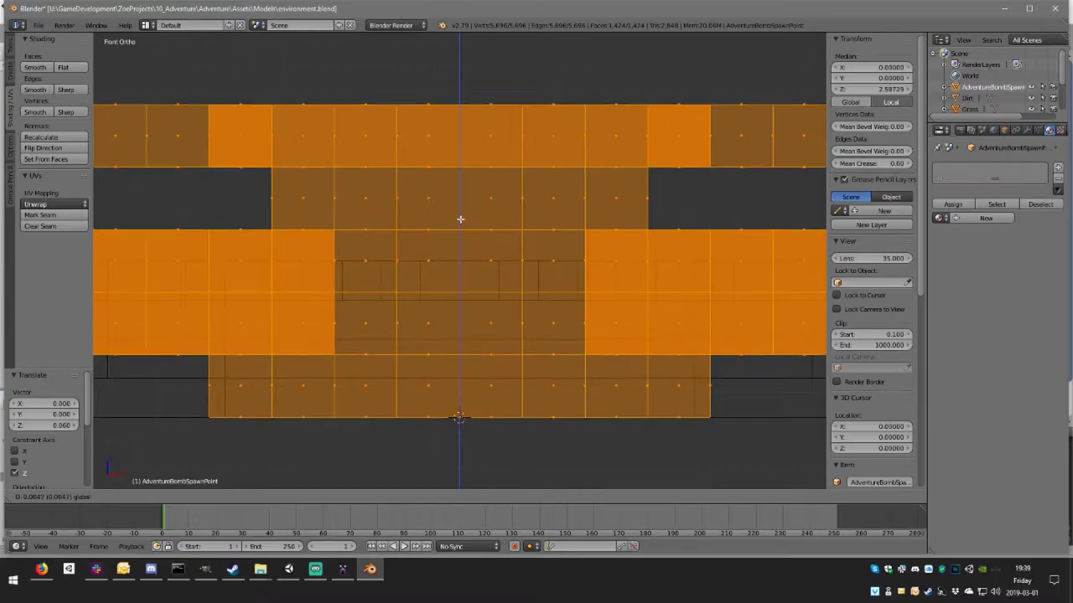
click(460, 219)
- Undo the last geometry move, return to Object Mode, and step back through recent changes
scroll(528, 267, down, 4)
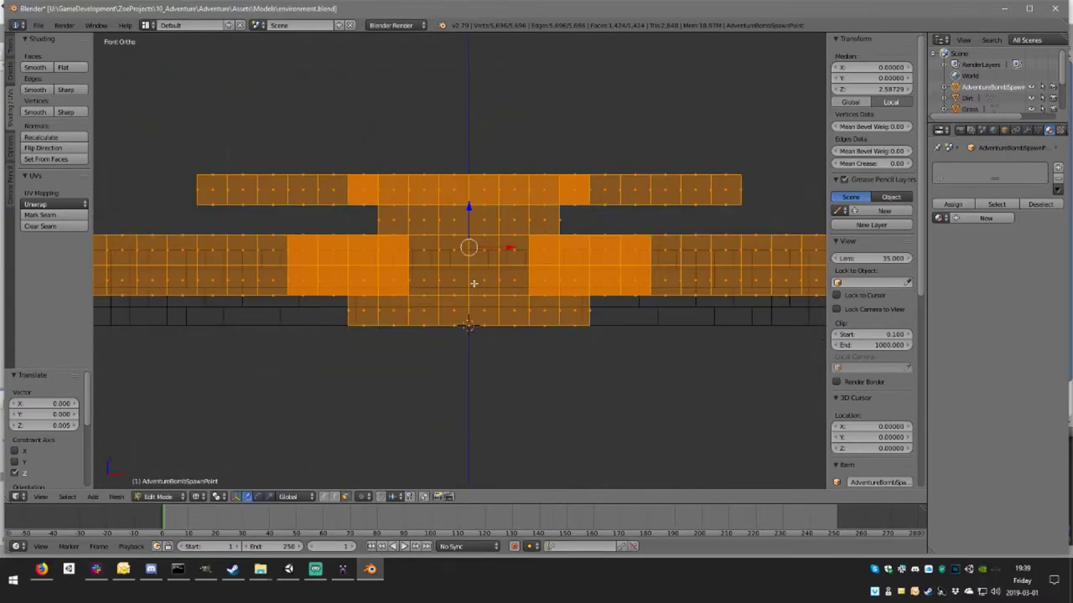
scroll(529, 267, down, 2)
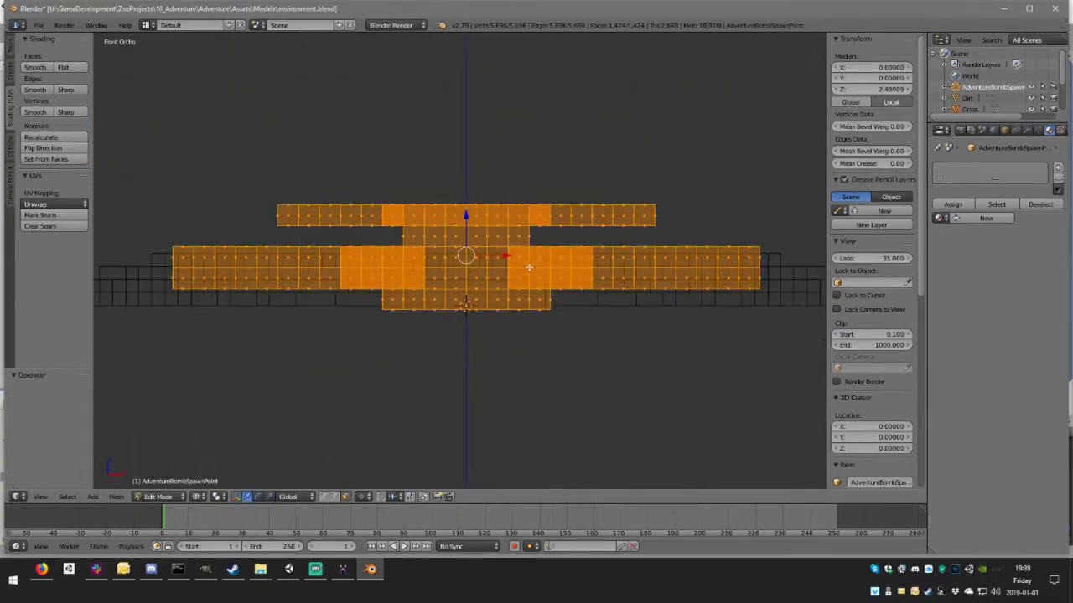
key(ctrl+z)
key(Tab)
key(ctrl+z)
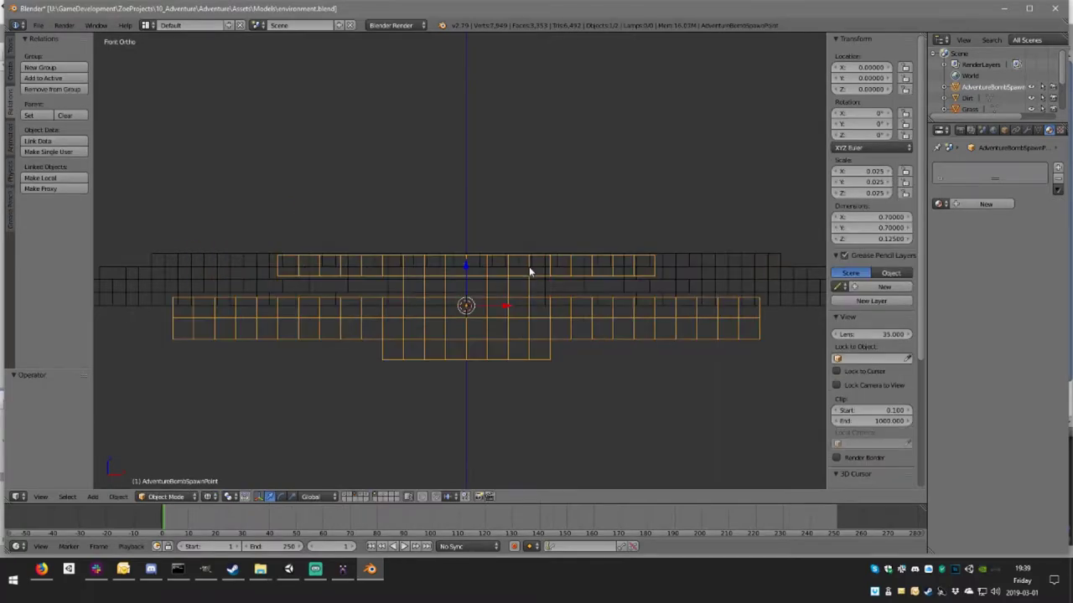
key(ctrl+shift+z)
key(ctrl+z)
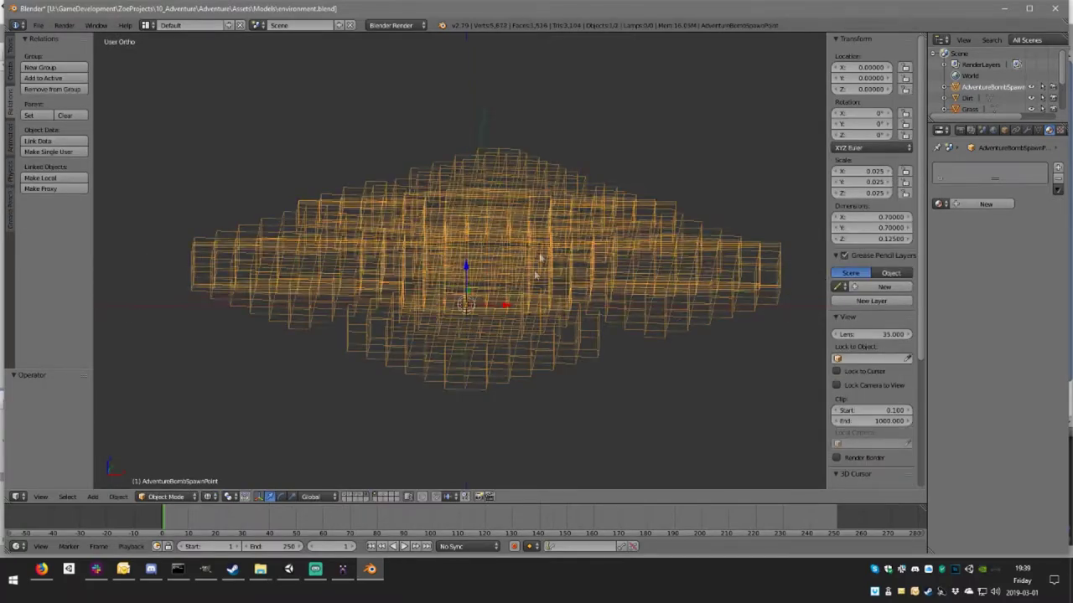
- Undo back to unit scale, then try an X dimension of 36 and undo it
middle_drag(529, 267, 520, 300)
key(ctrl+z)
key(ctrl+z)
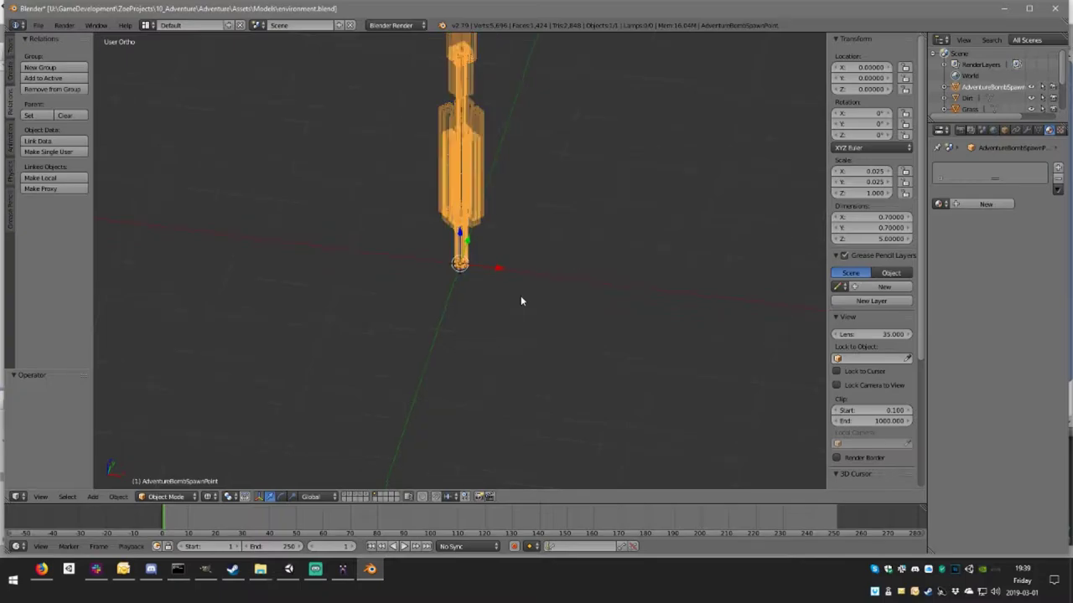
key(ctrl+z)
key(ctrl+z)
scroll(522, 300, down, 5)
scroll(522, 300, down, 3)
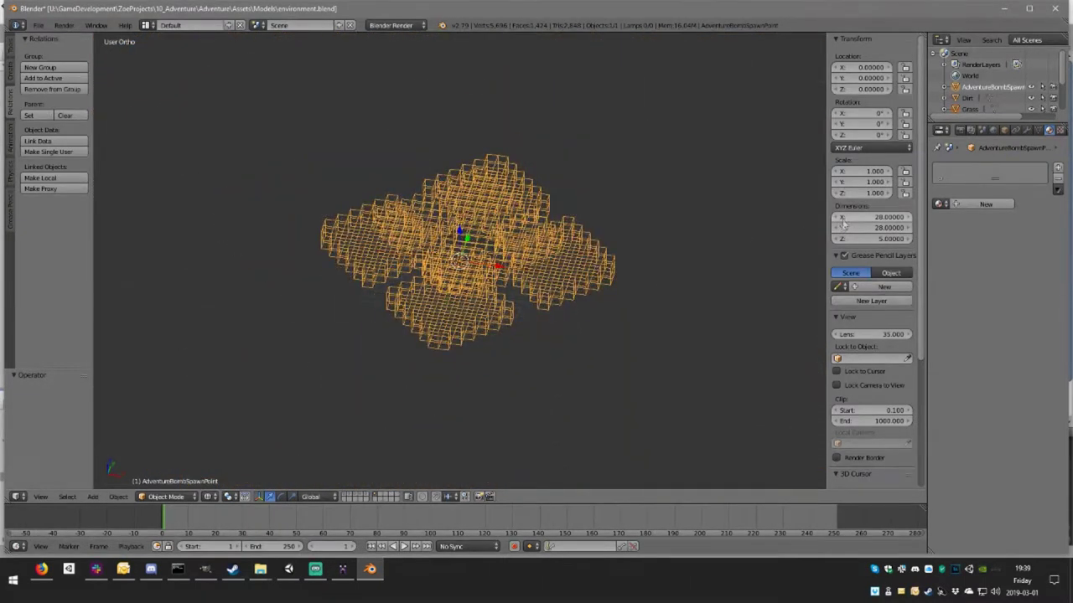
click(889, 217)
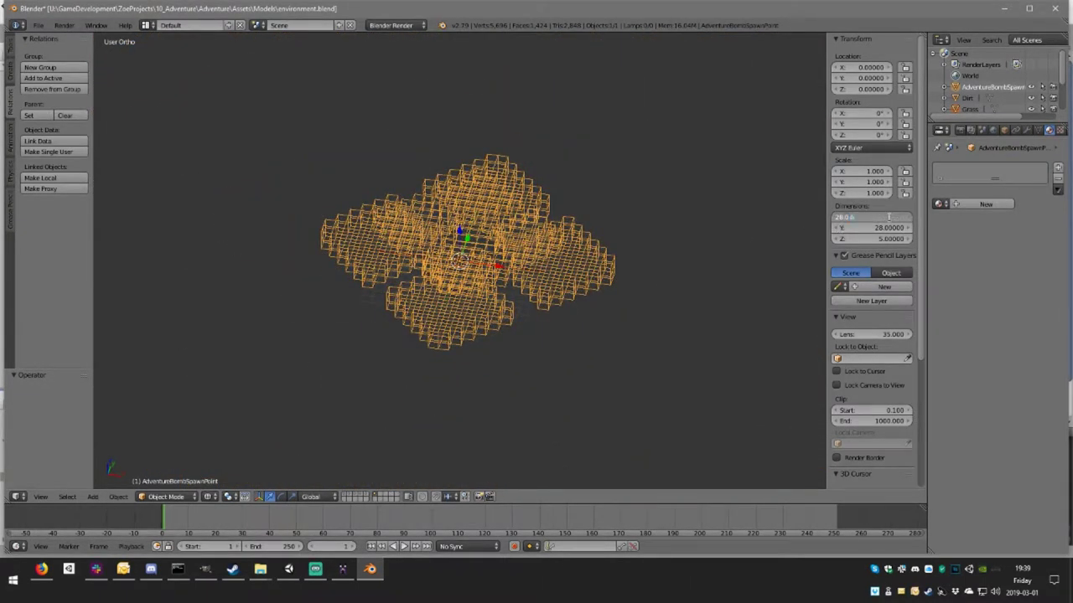
text(36)
key(Return)
key(ctrl+z)
- Set the X and Y dimensions to 0.875 (28/32) and begin editing Z
click(891, 216)
text(2)
key(Return)
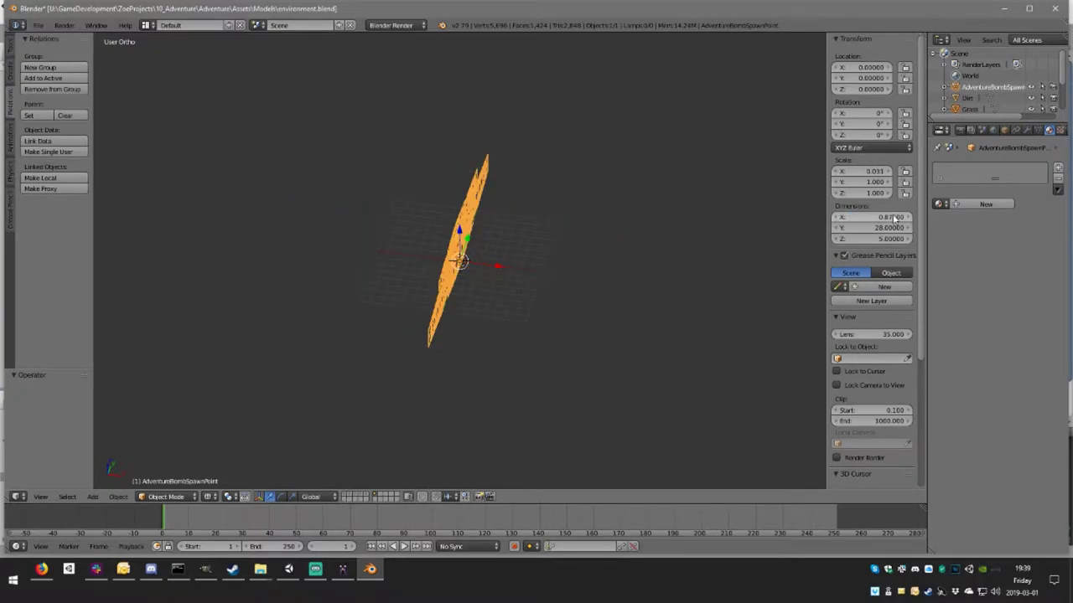
click(888, 226)
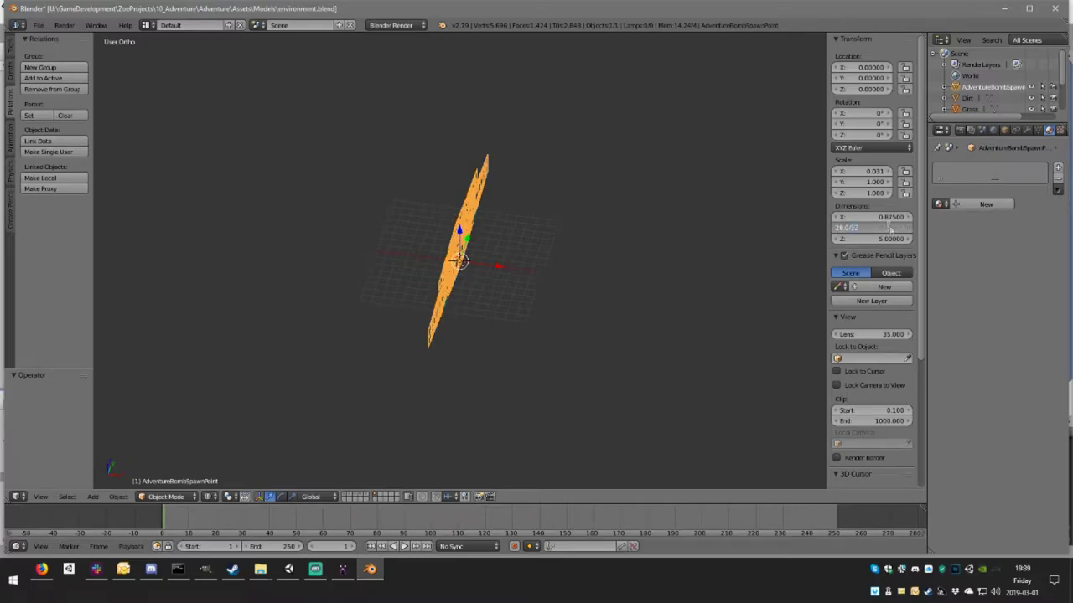
key(Return)
click(887, 239)
text(0.15625)
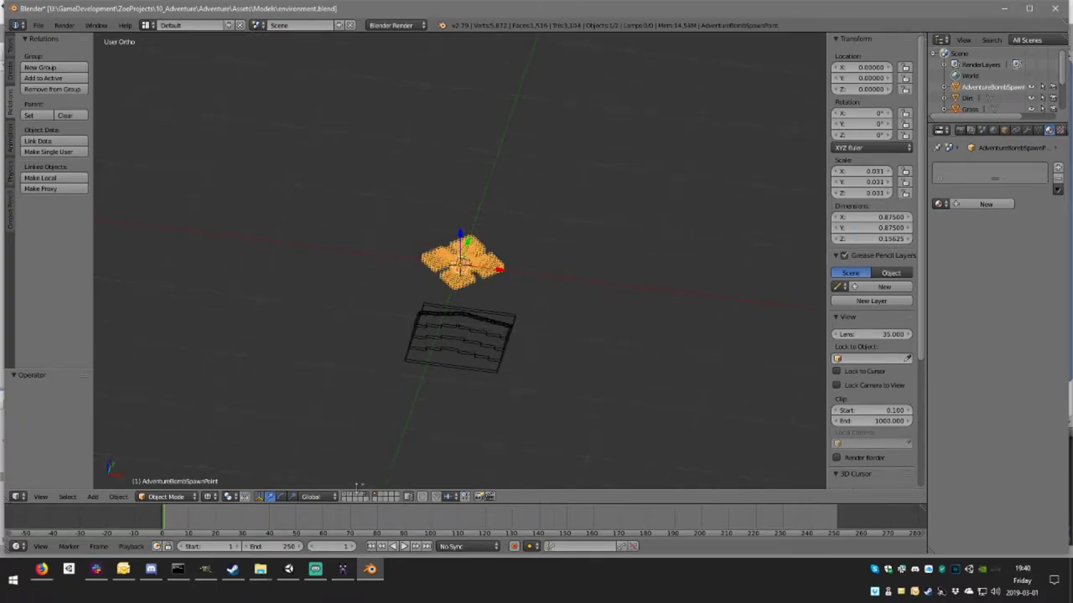
- Inspect the flower and cube from top and front views, then move the geometry in Edit Mode
mouse_move(468, 367)
middle_down()
mouse_move(448, 295)
mouse_move(444, 430)
mouse_move(469, 427)
middle_up()
key(KP_7)
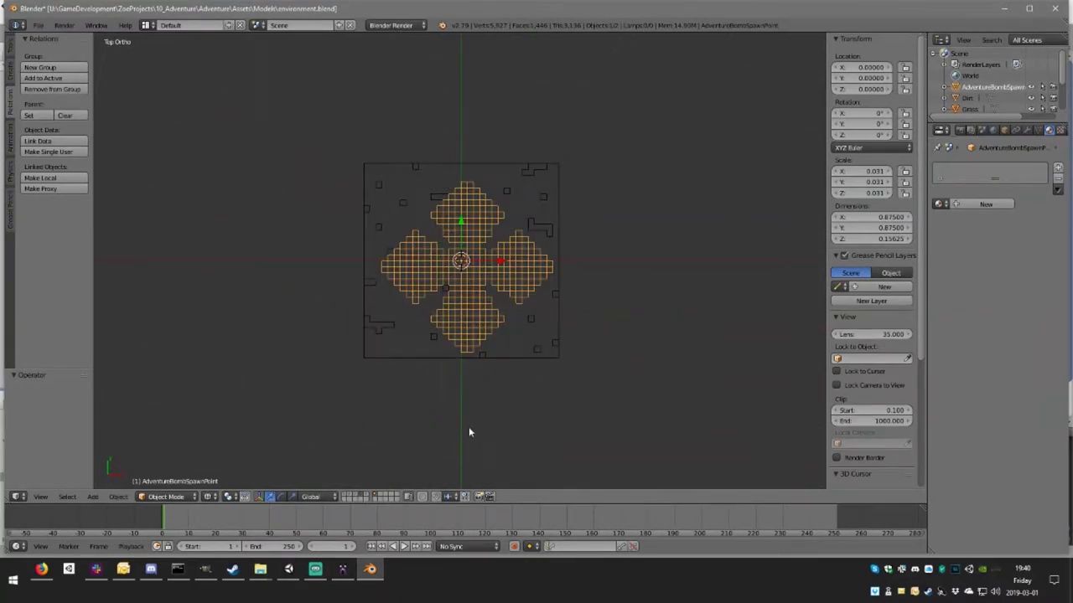
scroll(482, 375, up, 1)
middle_drag(482, 375, 488, 219)
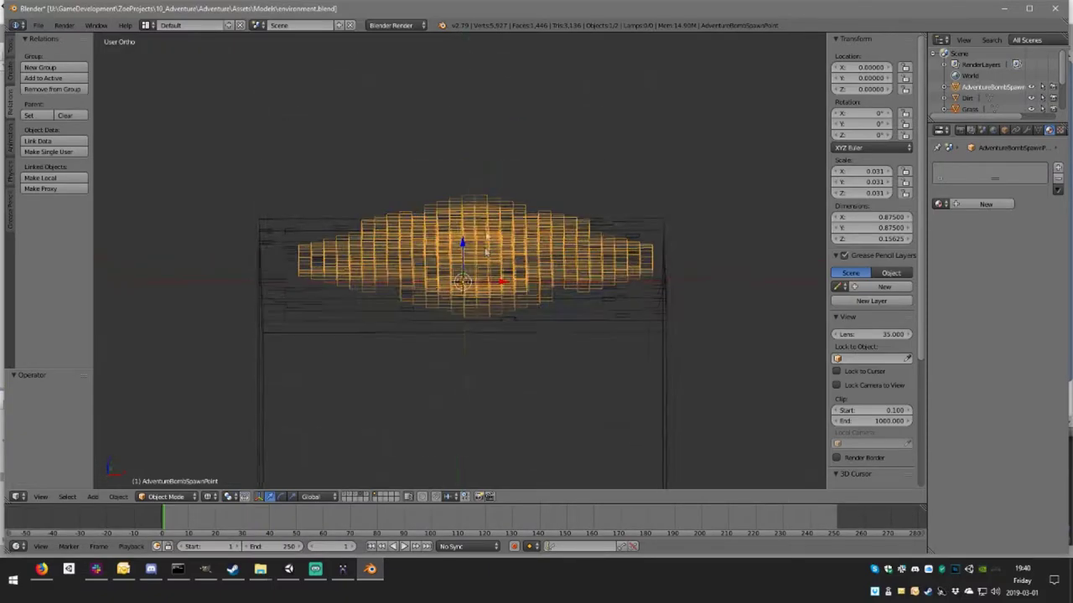
key(KP_1)
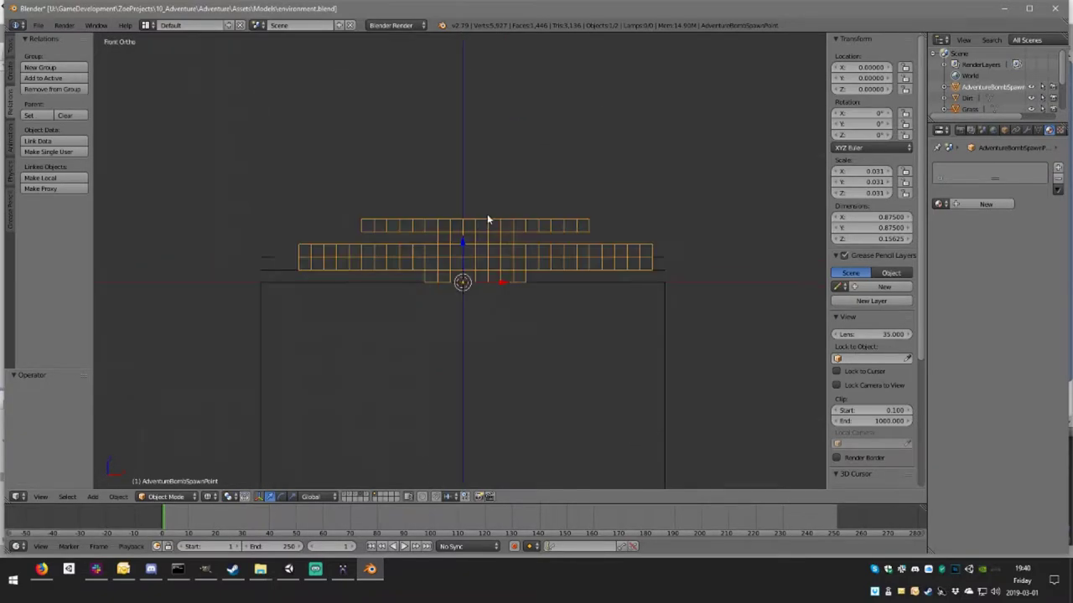
key(KP_7)
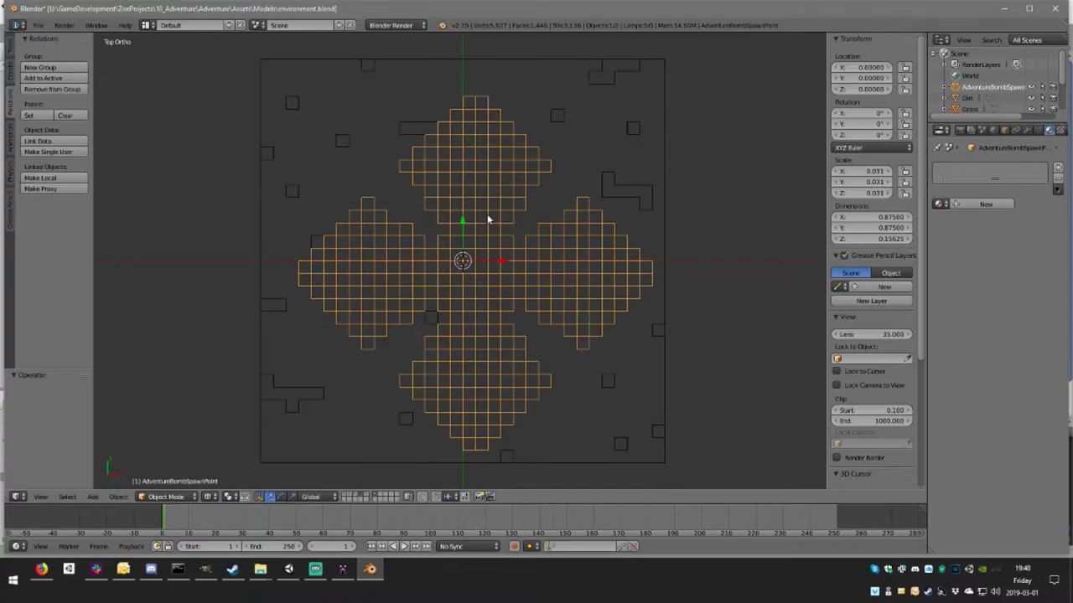
key(Tab)
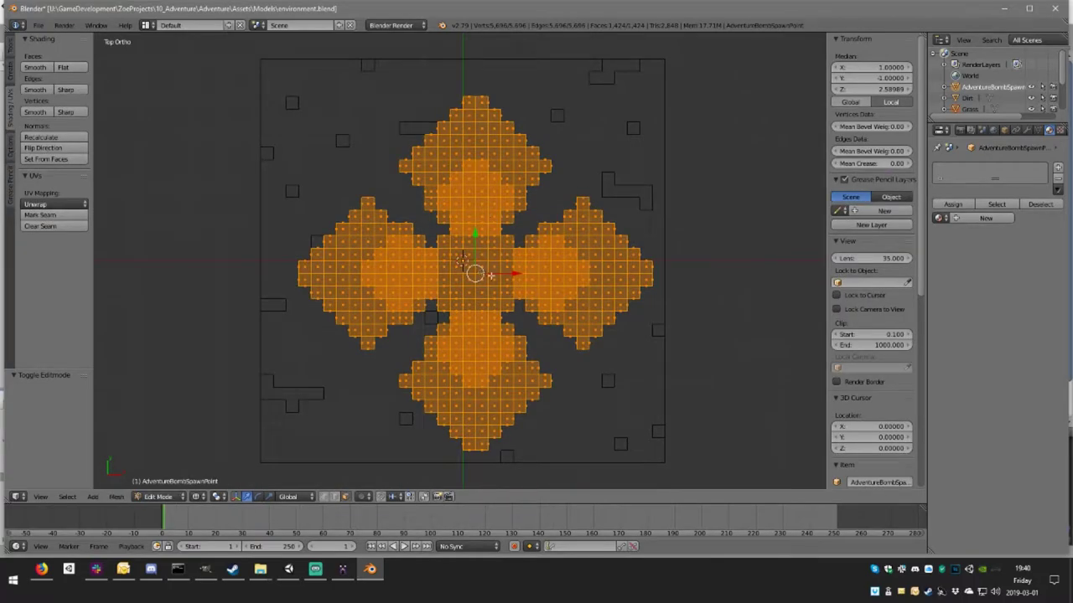
key(g)
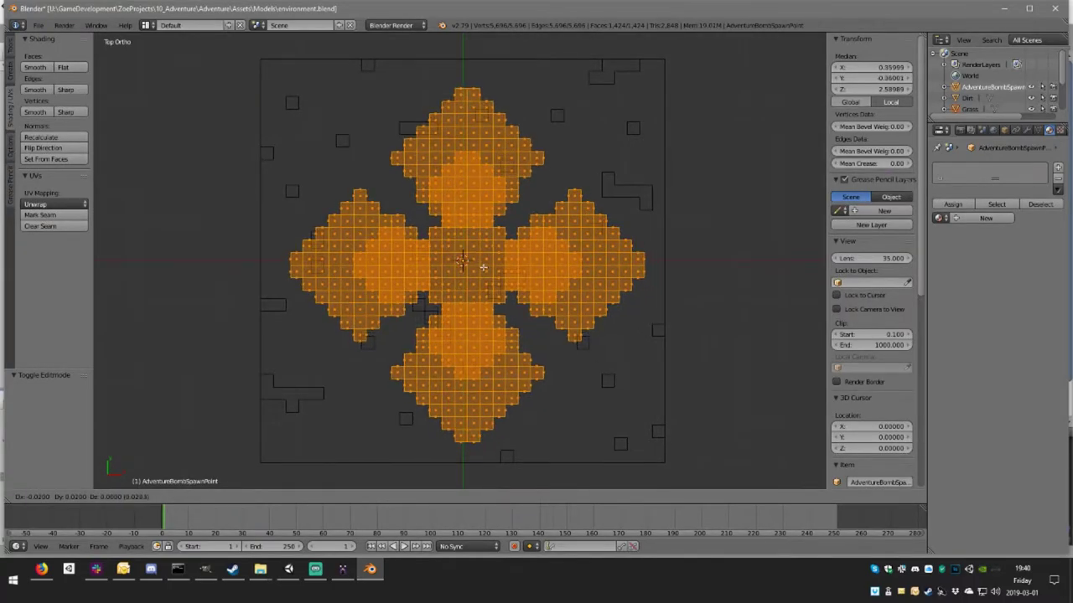
click(479, 264)
- Set the geometry's Median Y and X to 0, then return to Object Mode
scroll(482, 267, up, 6)
scroll(486, 268, up, 4)
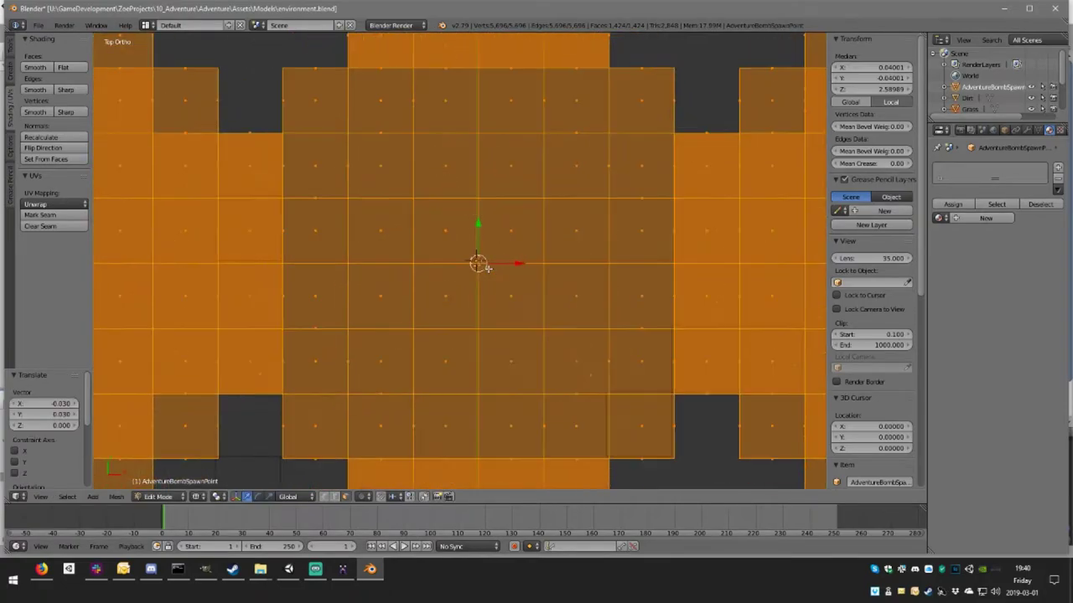
scroll(488, 267, up, 4)
scroll(492, 262, down, 3)
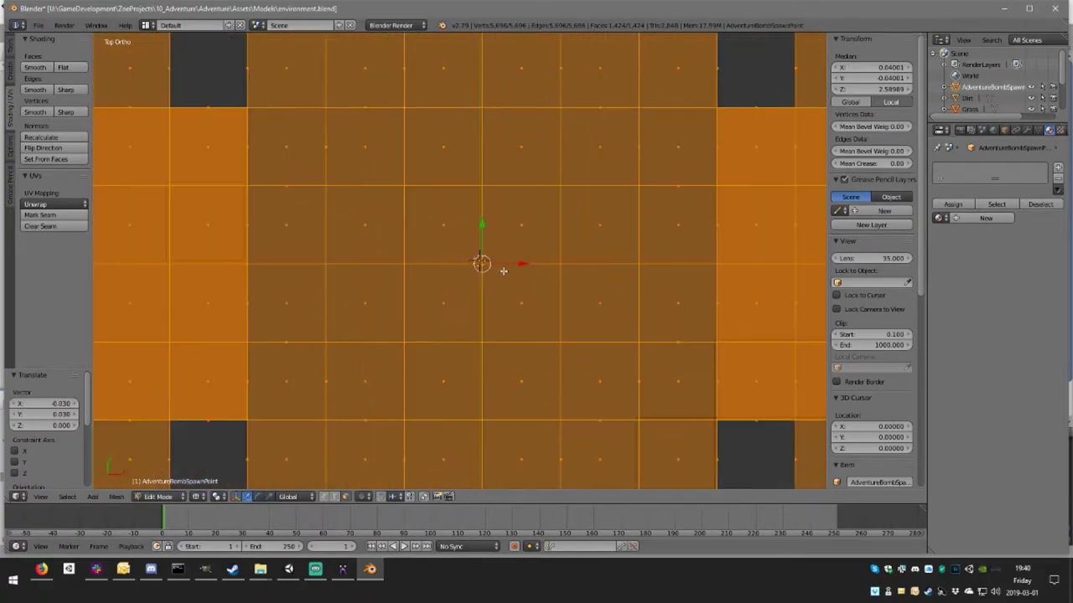
scroll(503, 265, up, 6)
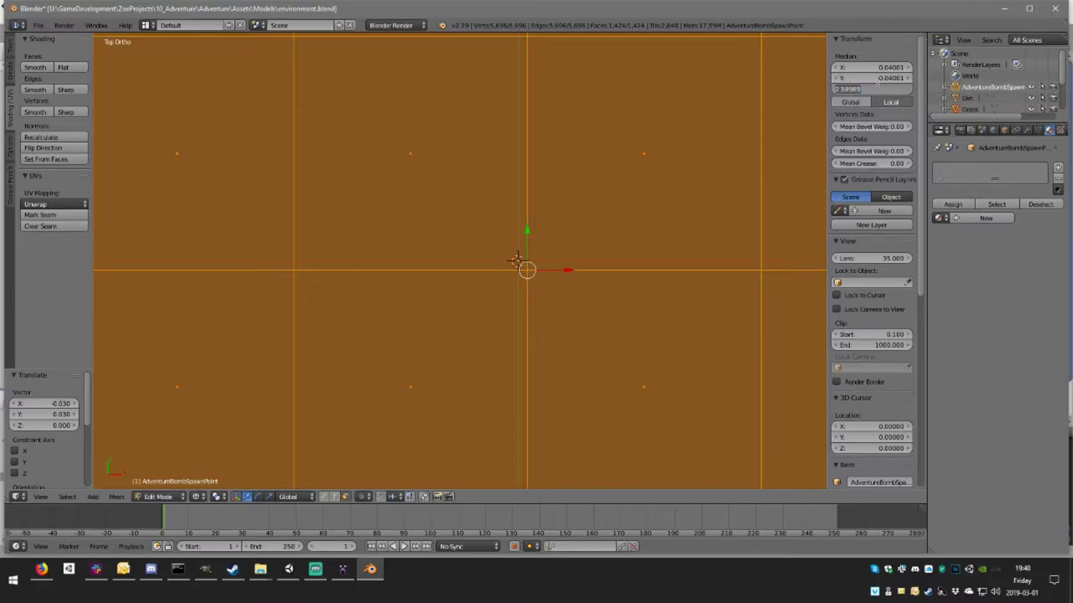
text(0)
key(Return)
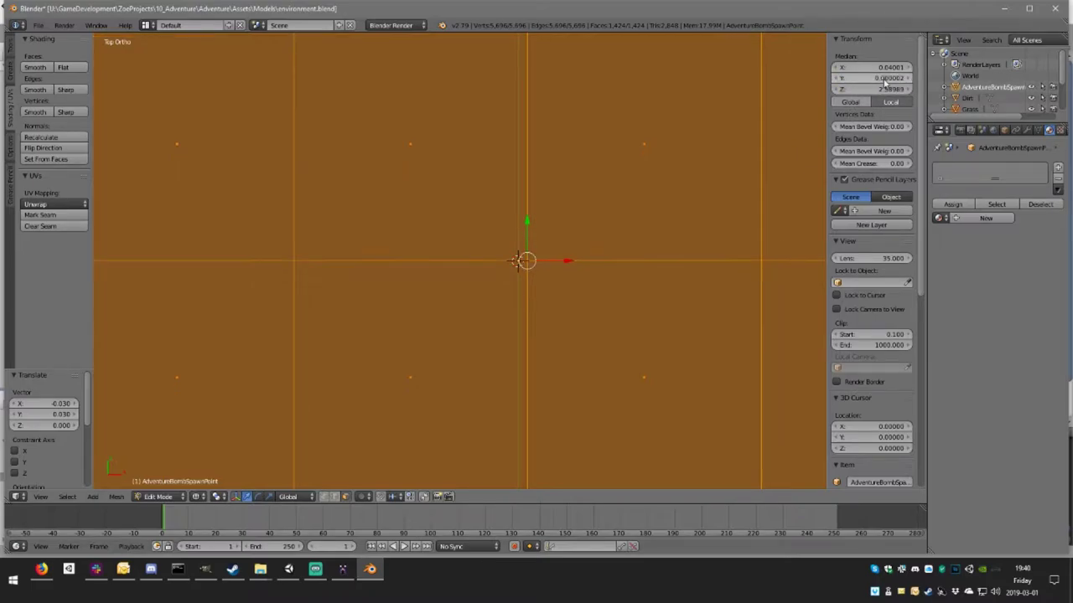
text(0)
key(Return)
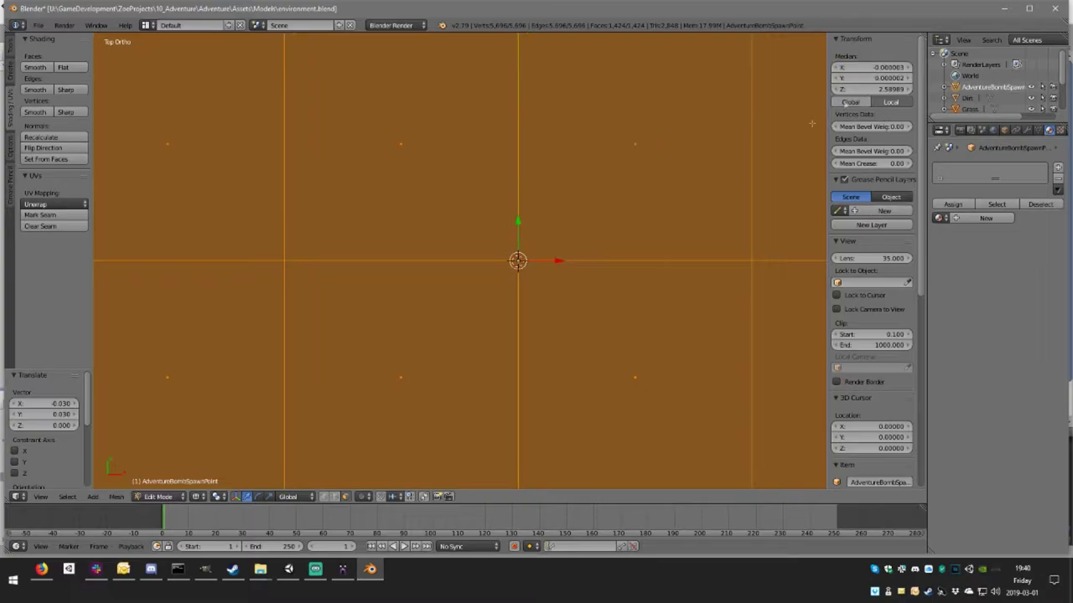
scroll(680, 201, down, 3)
scroll(679, 201, down, 3)
mouse_move(679, 202)
middle_down()
mouse_move(563, 233)
mouse_move(618, 221)
mouse_move(611, 205)
mouse_move(580, 208)
mouse_move(567, 238)
mouse_move(548, 243)
mouse_move(514, 233)
mouse_move(622, 216)
mouse_move(642, 200)
mouse_move(578, 260)
mouse_move(536, 268)
middle_up()
scroll(563, 233, down, 4)
key(Tab)
- Run Remove Doubles on the whole flower mesh to merge its duplicate vertices
scroll(553, 275, up, 4)
scroll(525, 265, down, 2)
key(Tab)
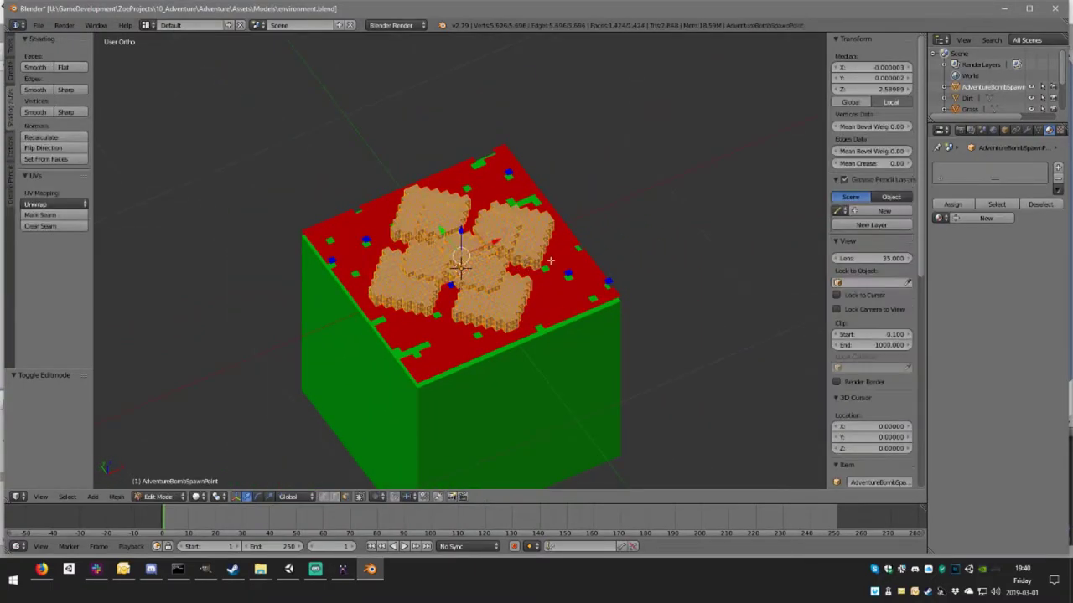
key(space)
text(remo)
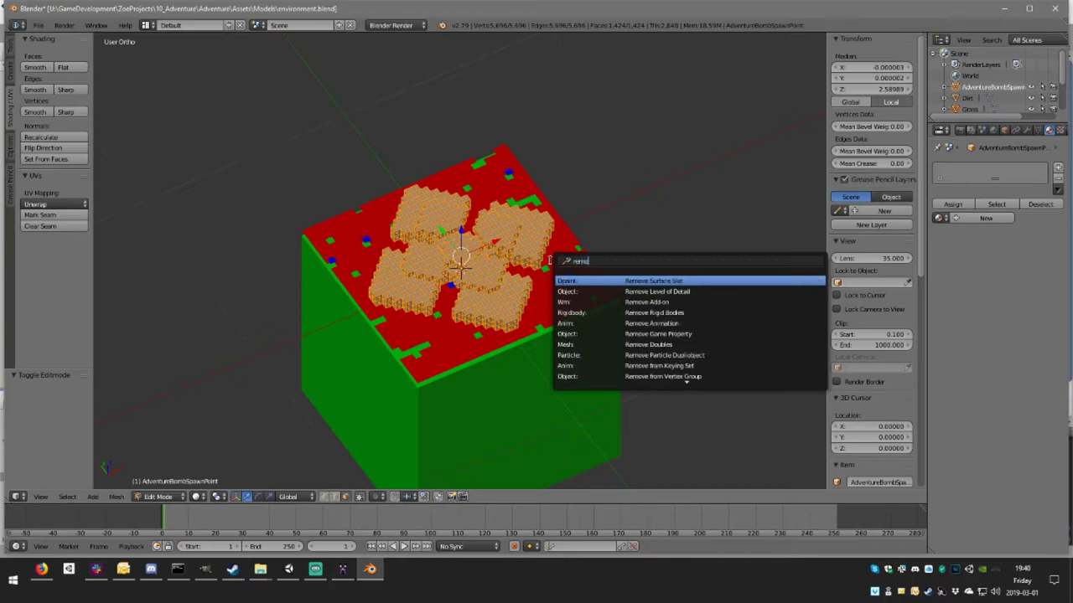
key(Down)
key(Down)
key(Down)
key(Down)
key(Down)
key(Down)
key(Return)
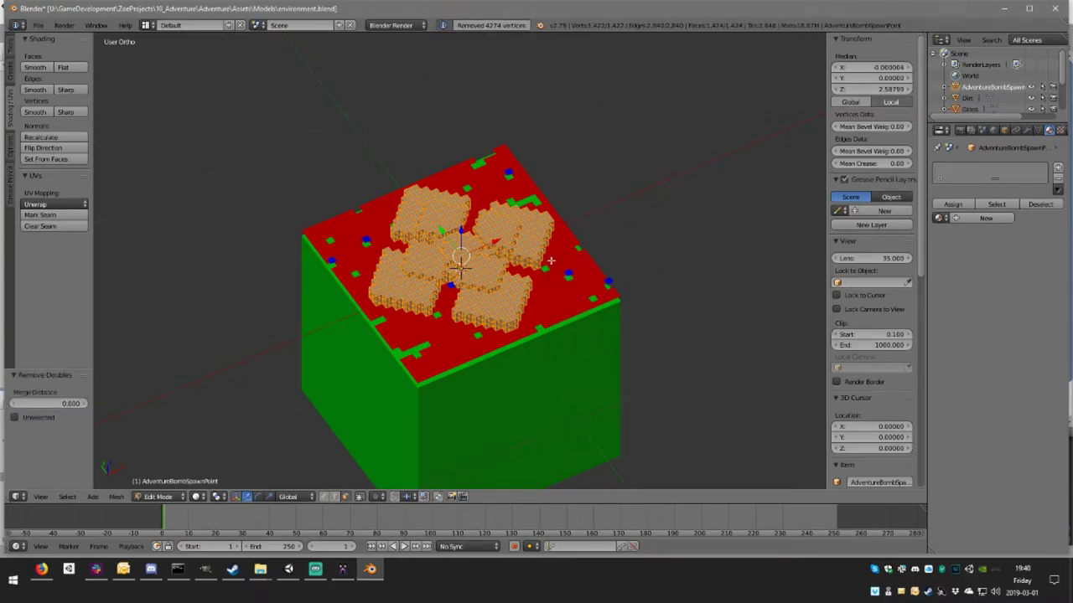
- Run Limited Dissolve on the mesh, leaving 576 vertices and 300 faces
key(space)
text(limited)
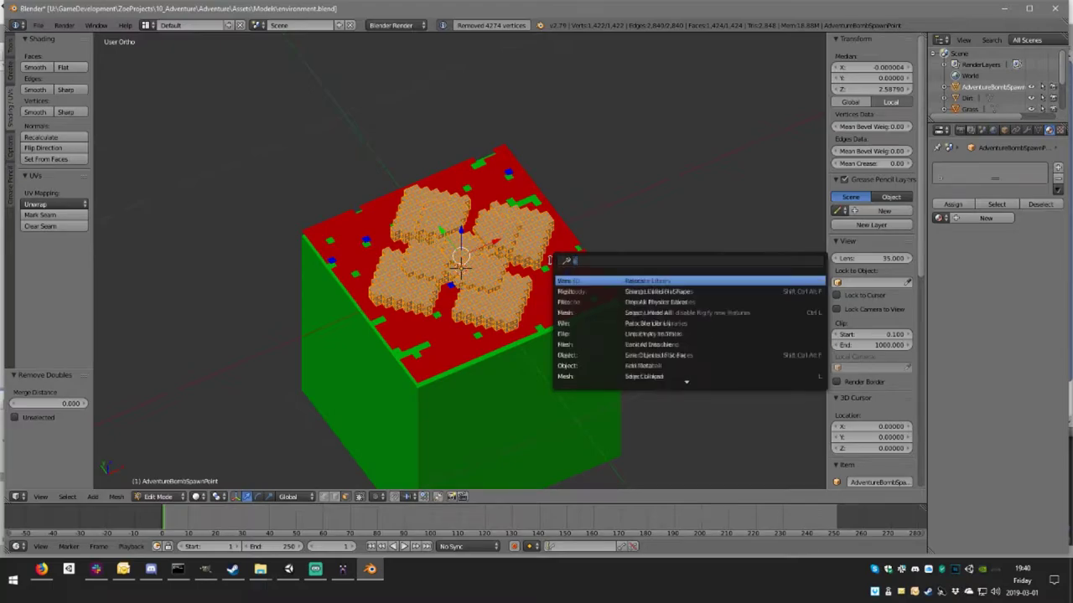
key(Return)
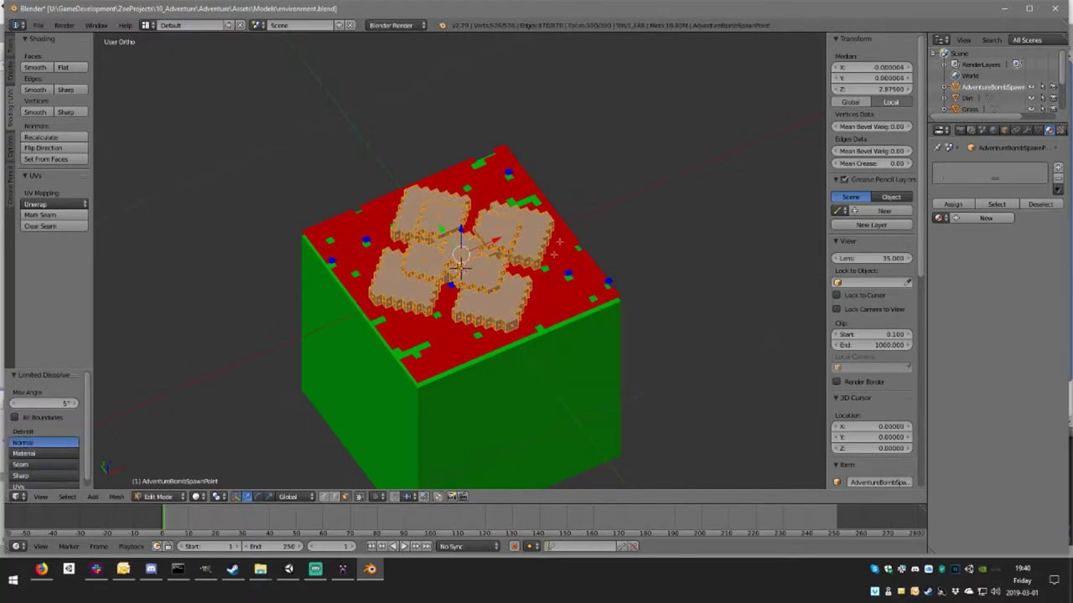
scroll(559, 242, up, 4)
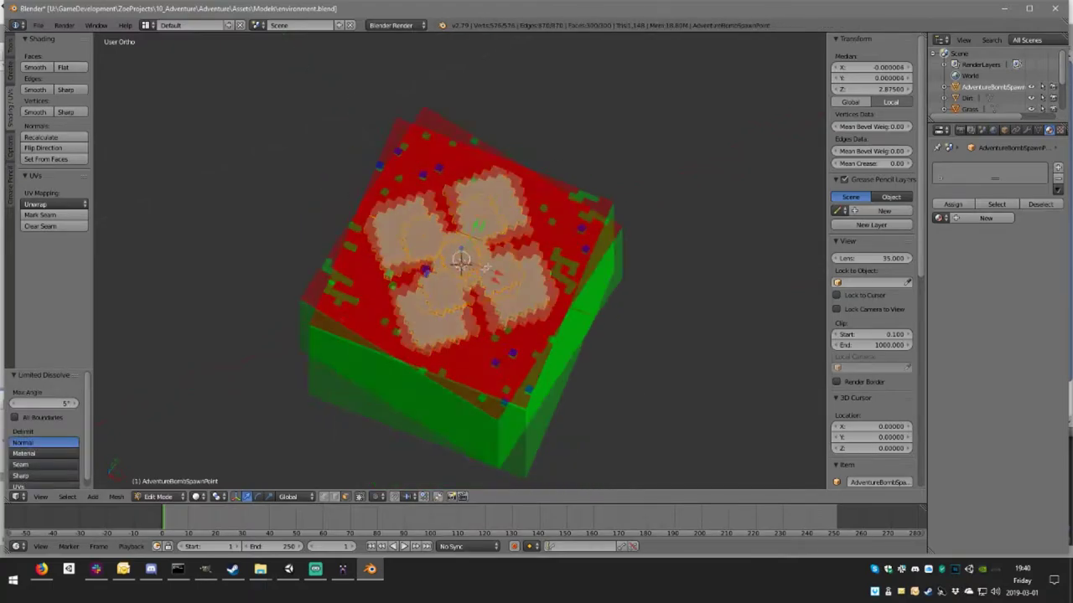
mouse_move(559, 242)
middle_down()
mouse_move(537, 226)
mouse_move(529, 236)
middle_up()
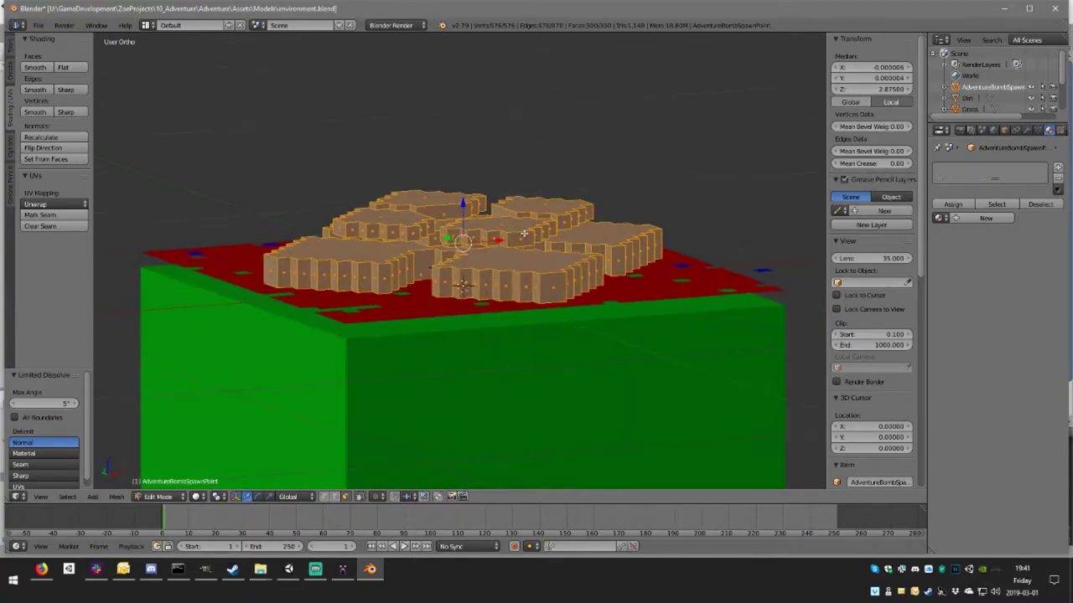
- Select the wide petal layer's bottom edge row in front wireframe view and raise it along Z
key(KP_1)
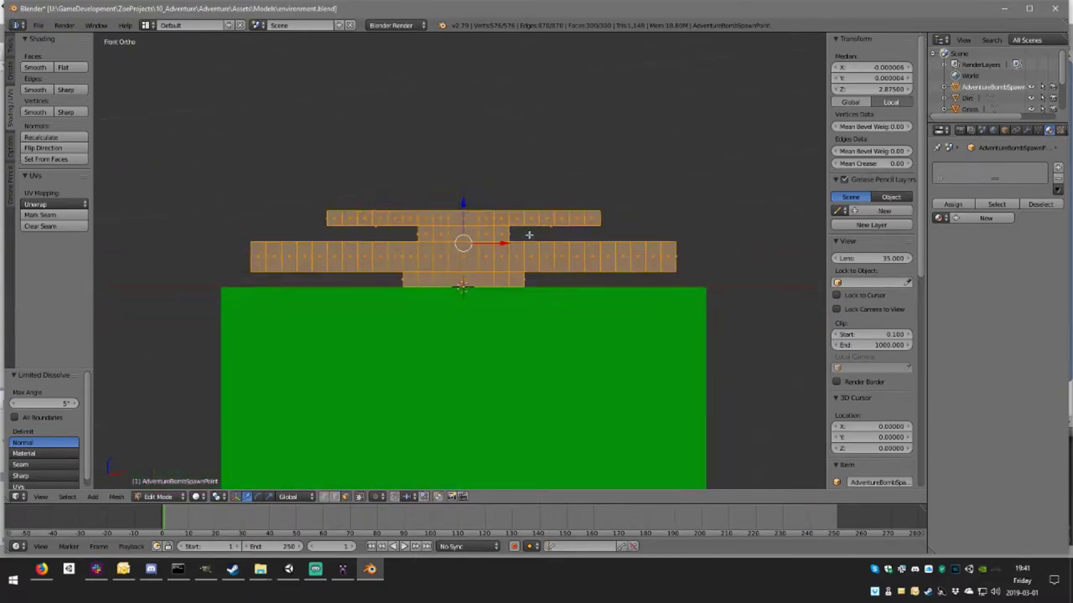
key(Tab)
key(Tab)
key(z)
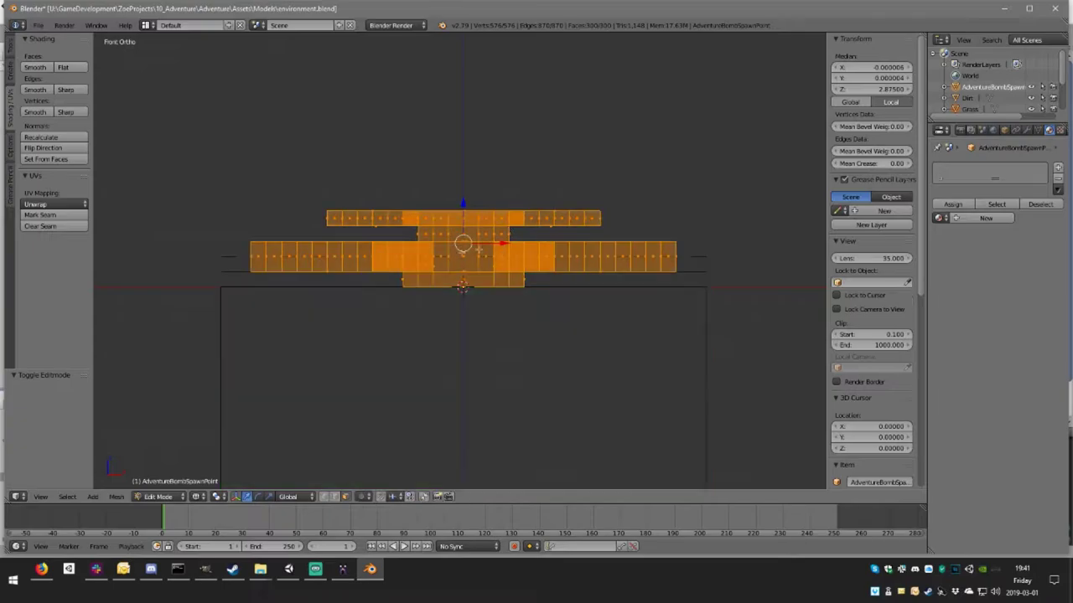
key(a)
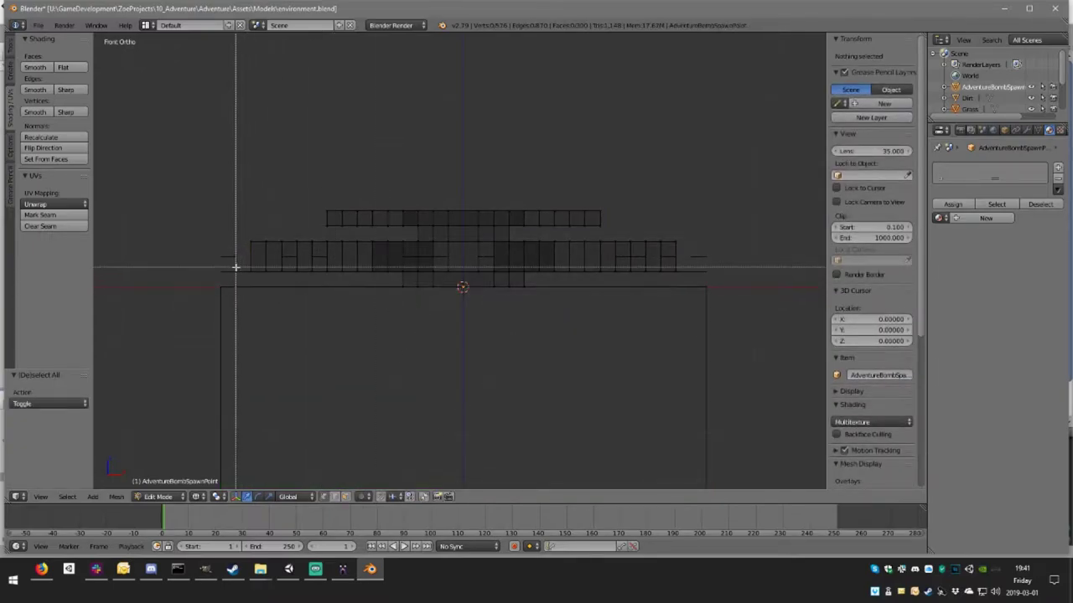
drag(713, 279, 713, 279)
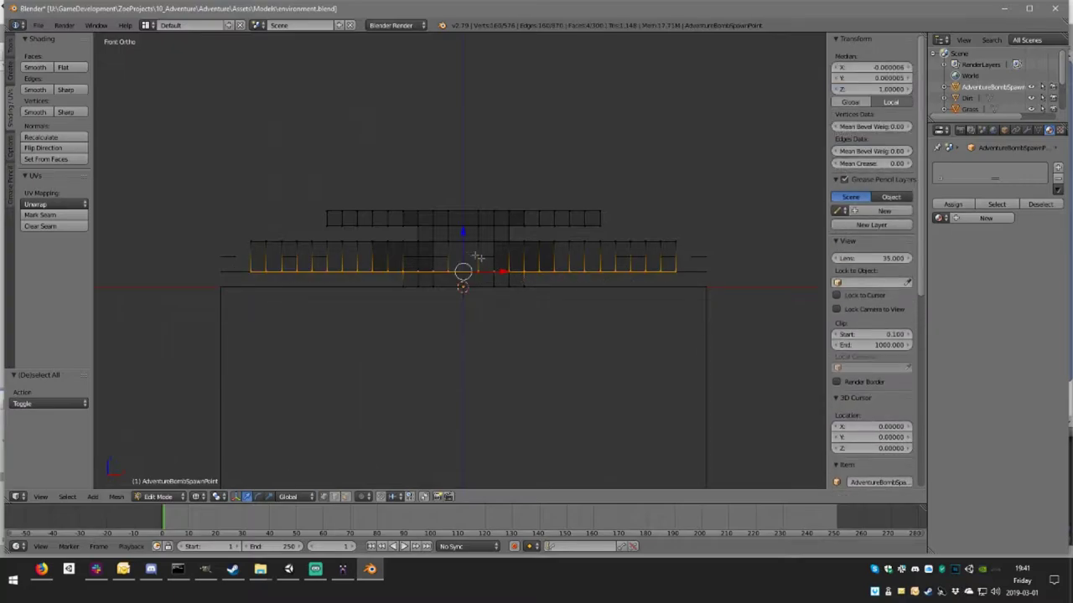
key(g)
key(z)
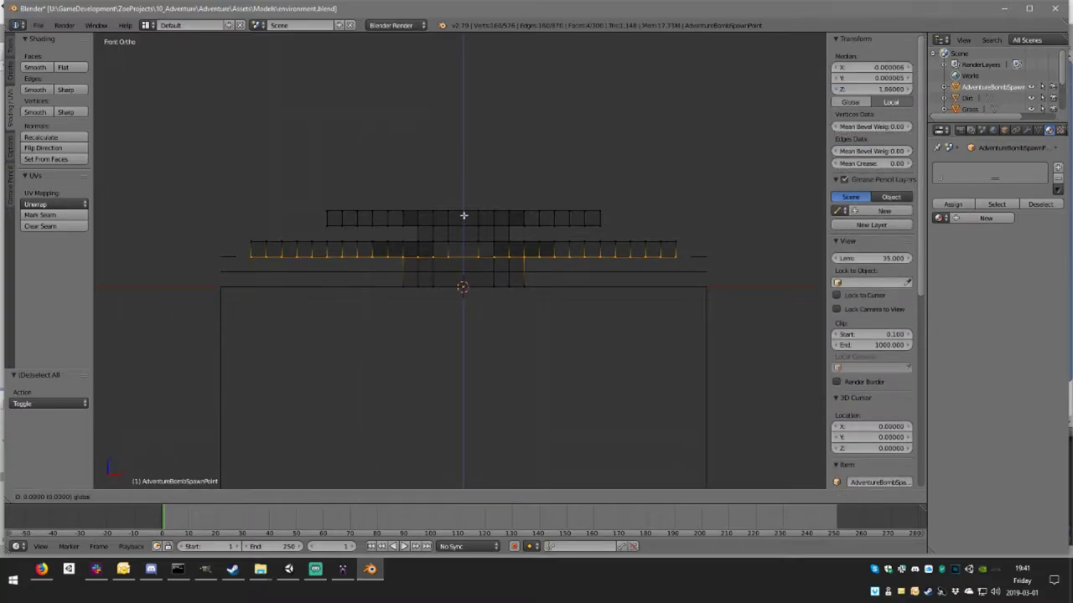
click(464, 216)
key(Tab)
key(z)
mouse_move(424, 268)
middle_down()
mouse_move(459, 276)
mouse_move(435, 263)
mouse_move(423, 509)
middle_up()
- Isolate the flower and delete its central square face in Edit Mode
key(Tab)
key(Tab)
click(380, 496)
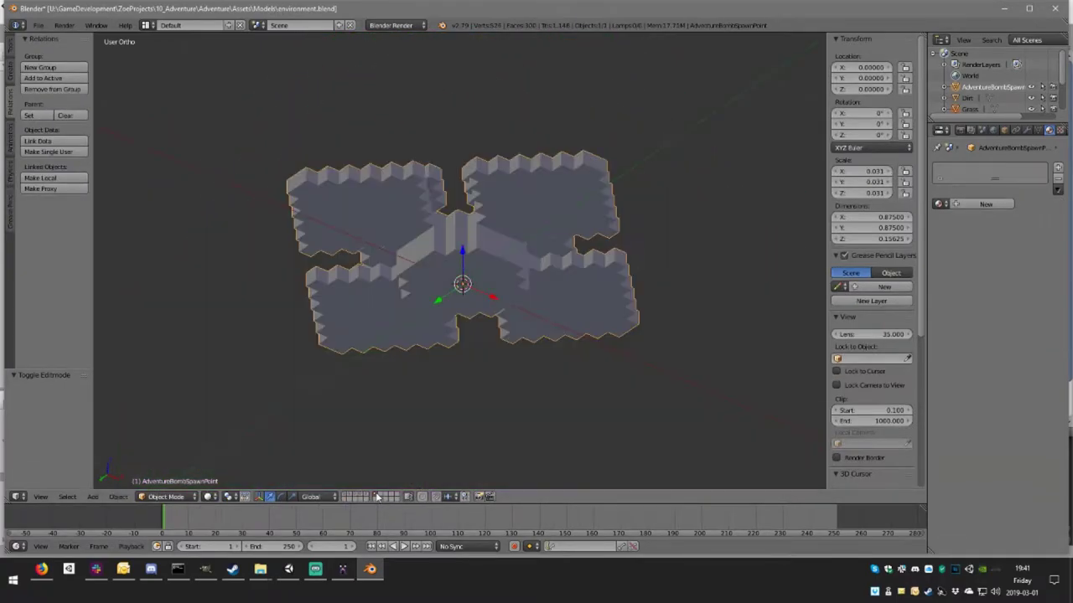
key(Tab)
middle_drag(466, 297, 469, 270)
key(Tab)
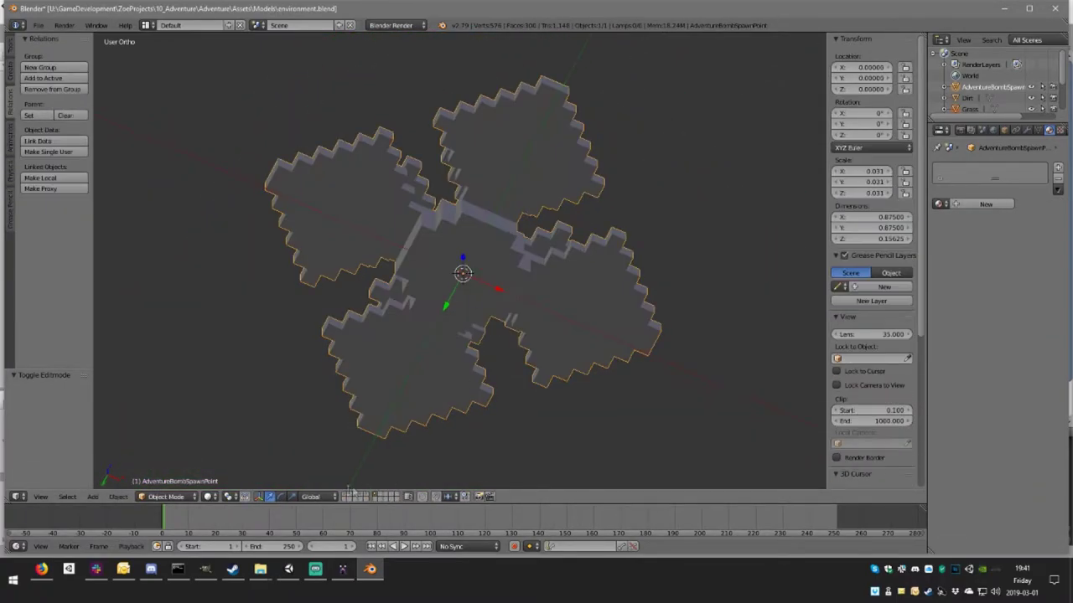
key(Tab)
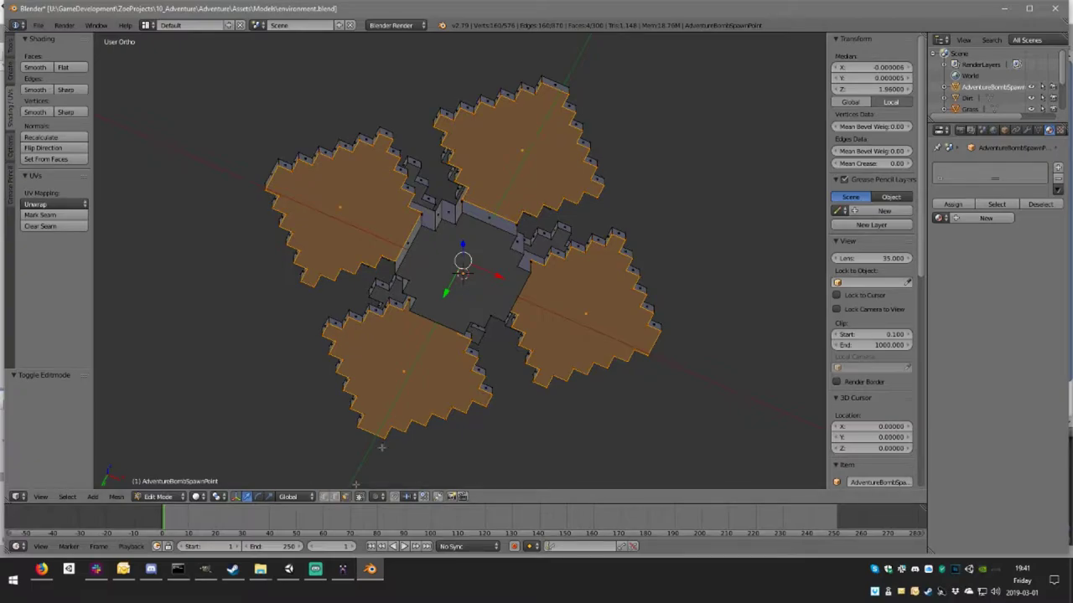
right_click(464, 282)
key(x)
click(466, 280)
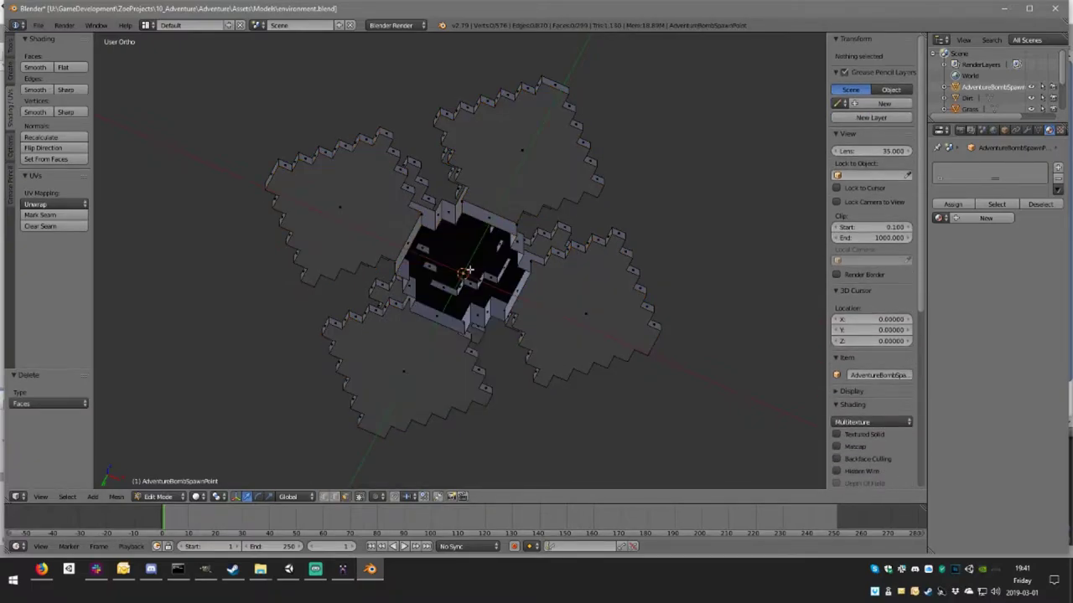
- Delete the upper-right, upper-left and right petals' inner faces
middle_drag(466, 280, 518, 243)
scroll(518, 242, up, 2)
right_click(544, 170)
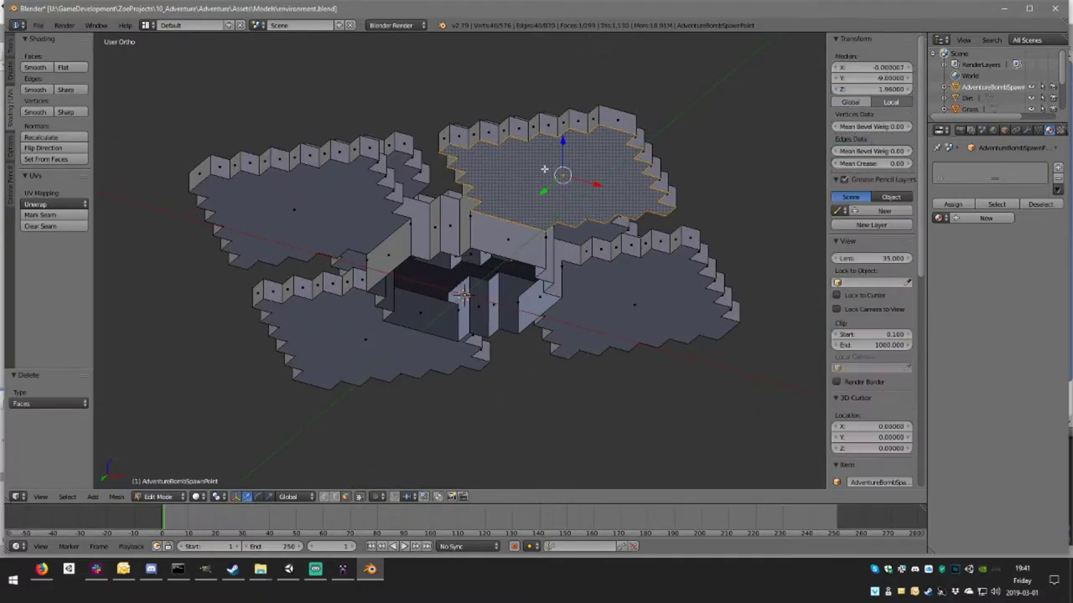
key(x)
click(544, 170)
right_click(342, 213)
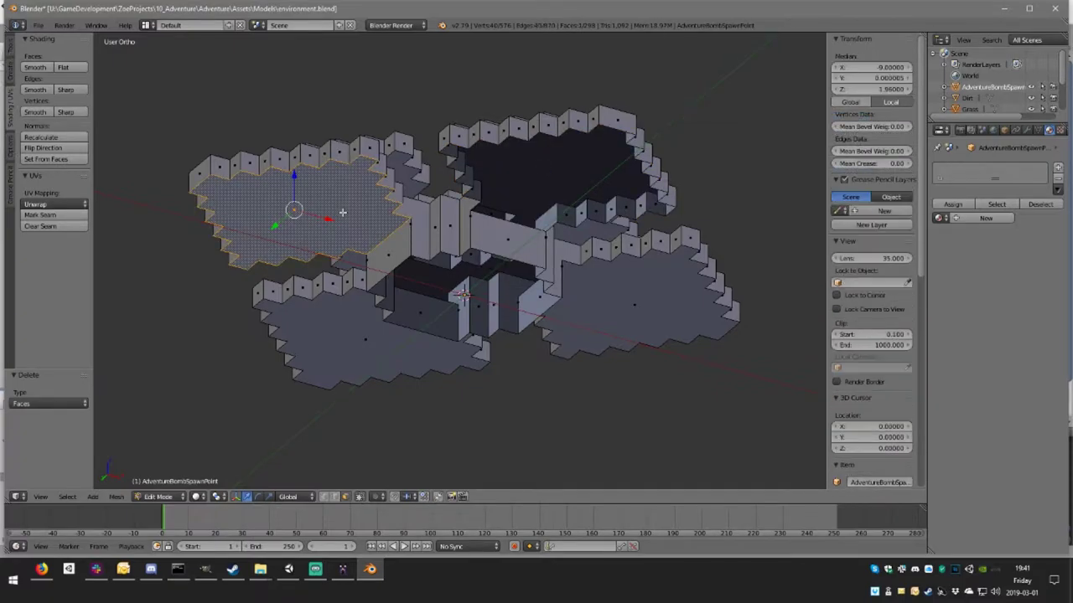
key(x)
click(342, 213)
middle_drag(342, 213, 534, 204)
right_click(534, 204)
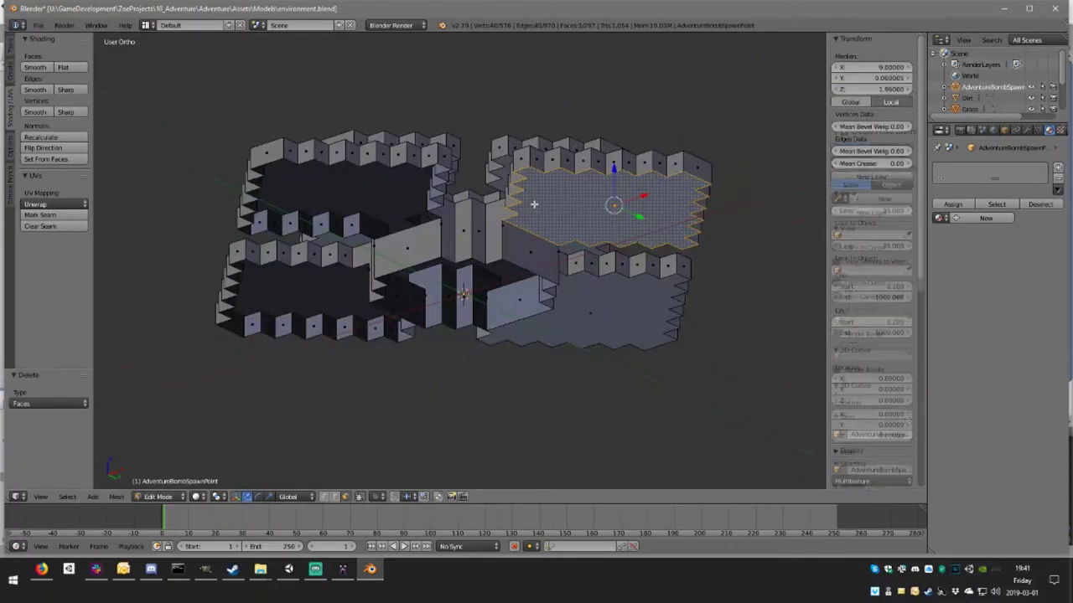
key(x)
click(534, 203)
- Delete the right floor face and the four upper-ring faces
right_click(579, 311)
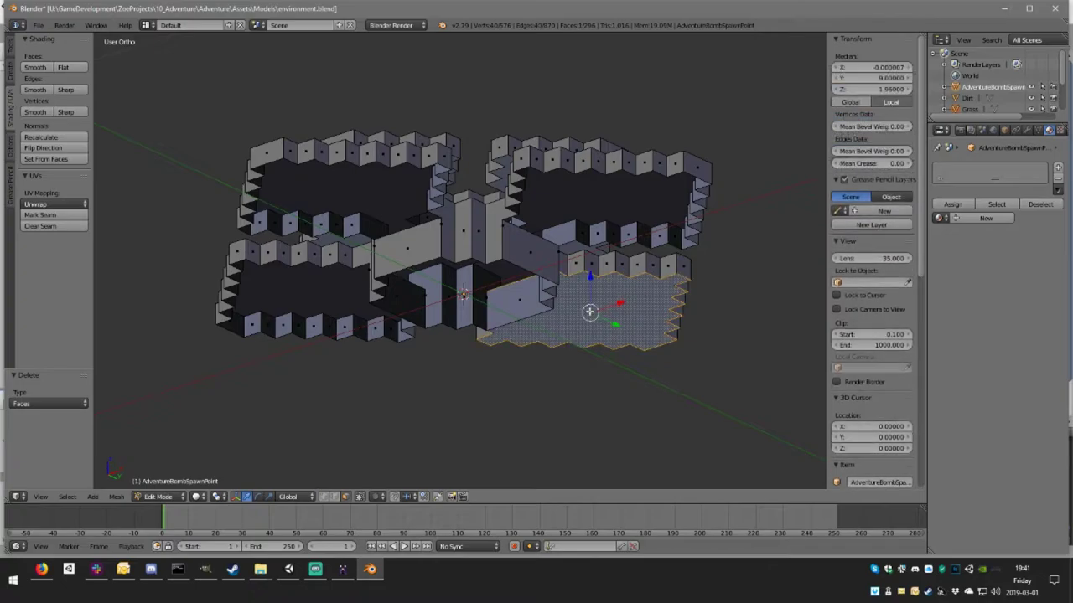
key(x)
click(582, 311)
mouse_move(584, 311)
middle_down()
mouse_move(558, 209)
mouse_move(428, 210)
mouse_move(429, 193)
mouse_move(431, 210)
mouse_move(387, 203)
middle_up()
right_click(557, 209)
shift+right_click(429, 192)
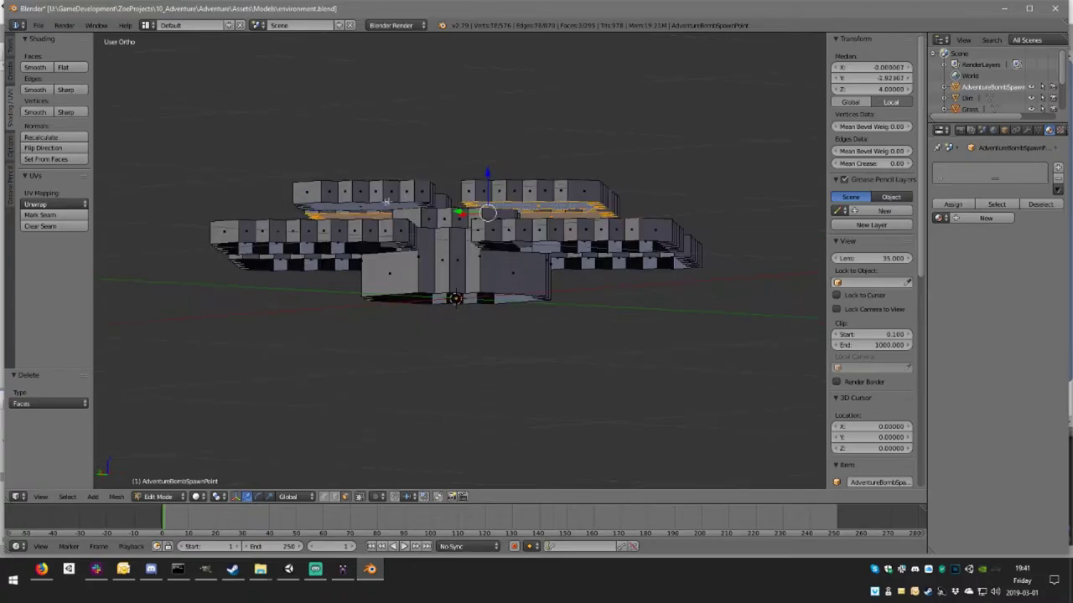
key(x)
click(379, 206)
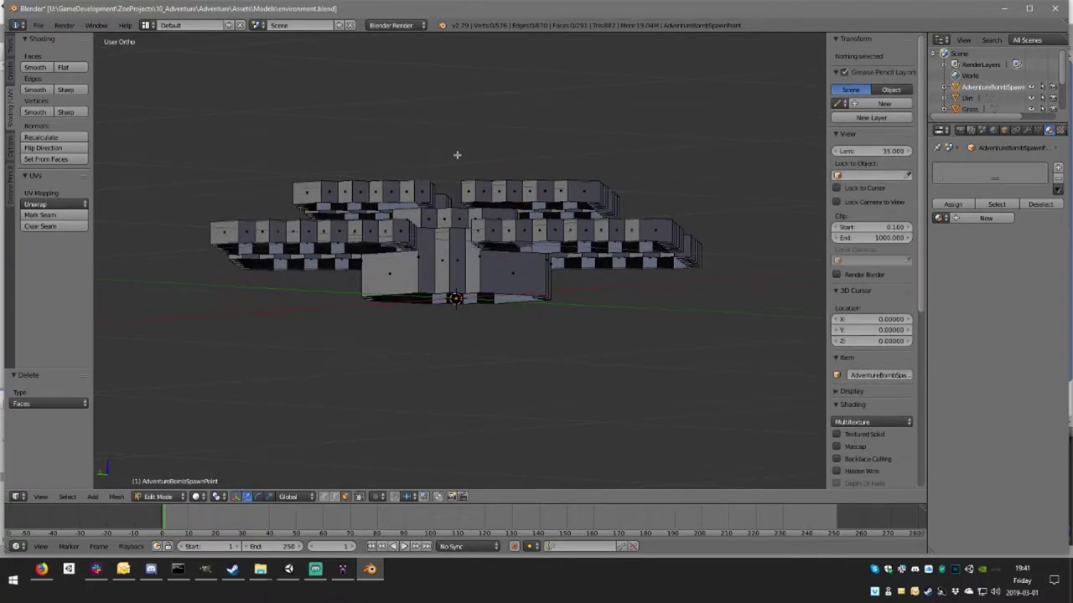
- Select the centre tile's top face and delete the overlapping faces
mouse_move(457, 154)
middle_down()
mouse_move(426, 229)
mouse_move(472, 160)
mouse_move(510, 159)
mouse_move(520, 171)
mouse_move(427, 188)
mouse_move(447, 219)
mouse_move(402, 173)
mouse_move(484, 209)
mouse_move(476, 233)
mouse_move(411, 126)
middle_up()
scroll(427, 187, up, 4)
right_click(483, 209)
scroll(475, 232, down, 4)
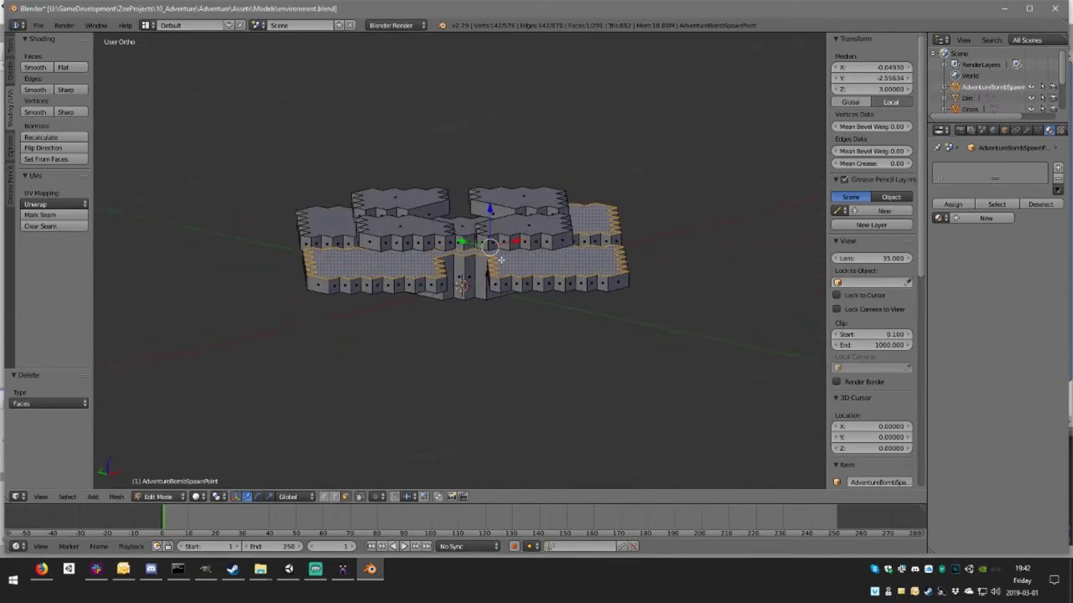
middle_drag(501, 258, 549, 240)
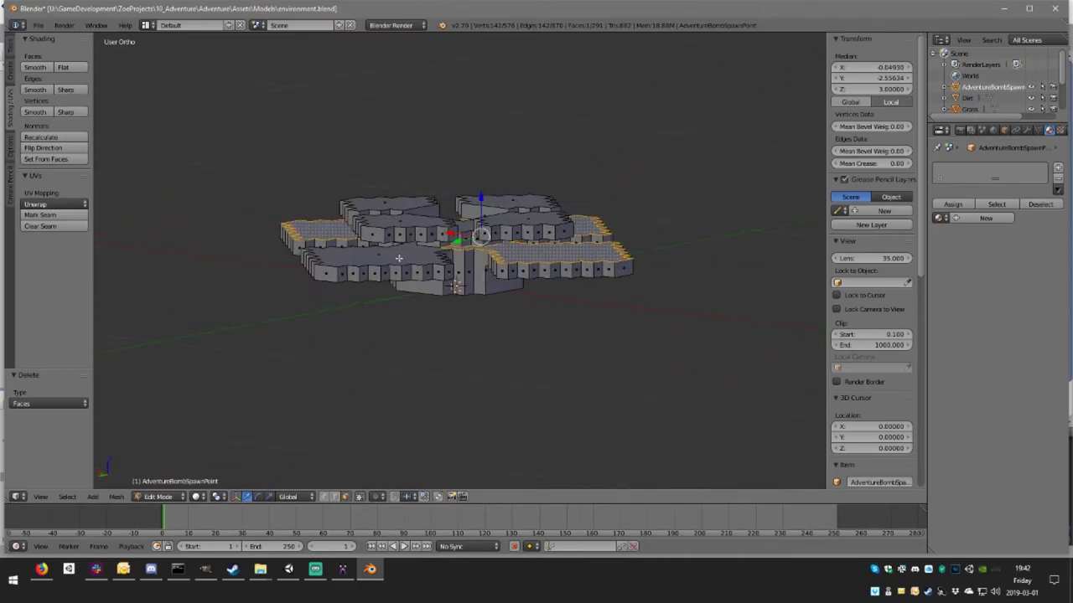
key(x)
click(412, 261)
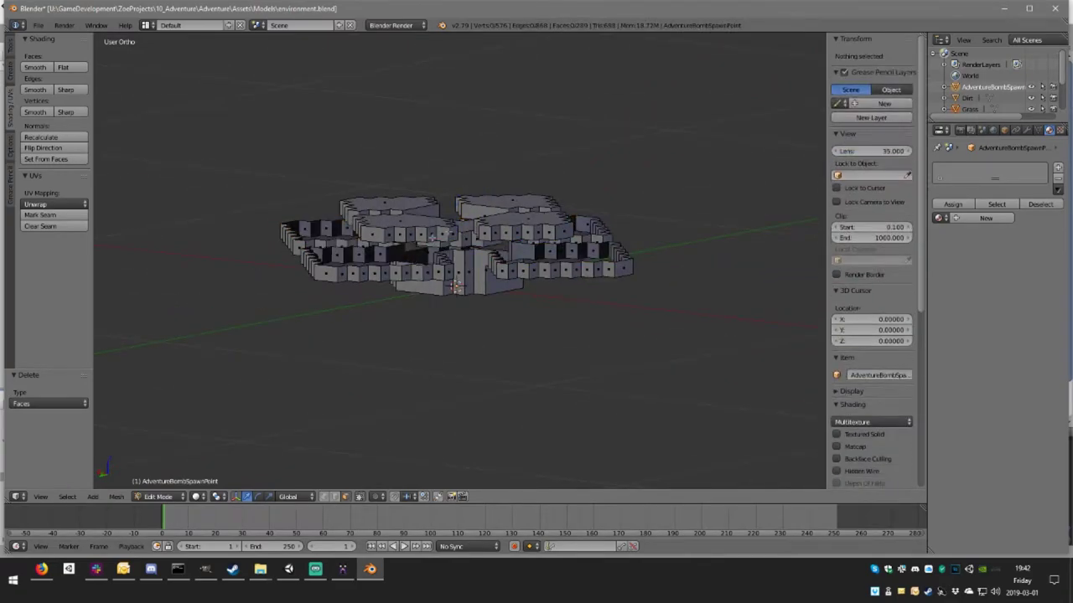
- Check a boundary edge loop, deselect everything and return to Object Mode with 290 faces
mouse_move(415, 239)
middle_down()
mouse_move(418, 265)
mouse_move(474, 240)
mouse_move(417, 381)
middle_up()
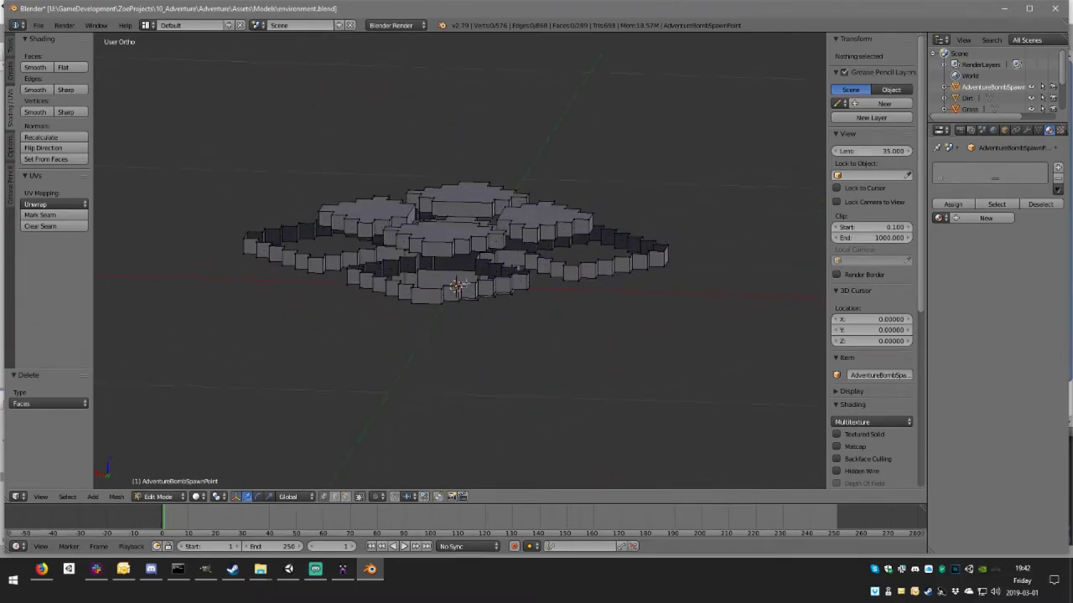
alt+click(450, 289)
mouse_move(450, 288)
middle_down()
mouse_move(501, 274)
mouse_move(459, 258)
mouse_move(480, 238)
mouse_move(462, 211)
mouse_move(428, 232)
mouse_move(444, 298)
mouse_move(384, 274)
mouse_move(383, 293)
middle_up()
key(a)
scroll(453, 242, up, 3)
scroll(480, 238, up, 2)
key(Tab)
scroll(426, 251, down, 4)
scroll(444, 298, up, 2)
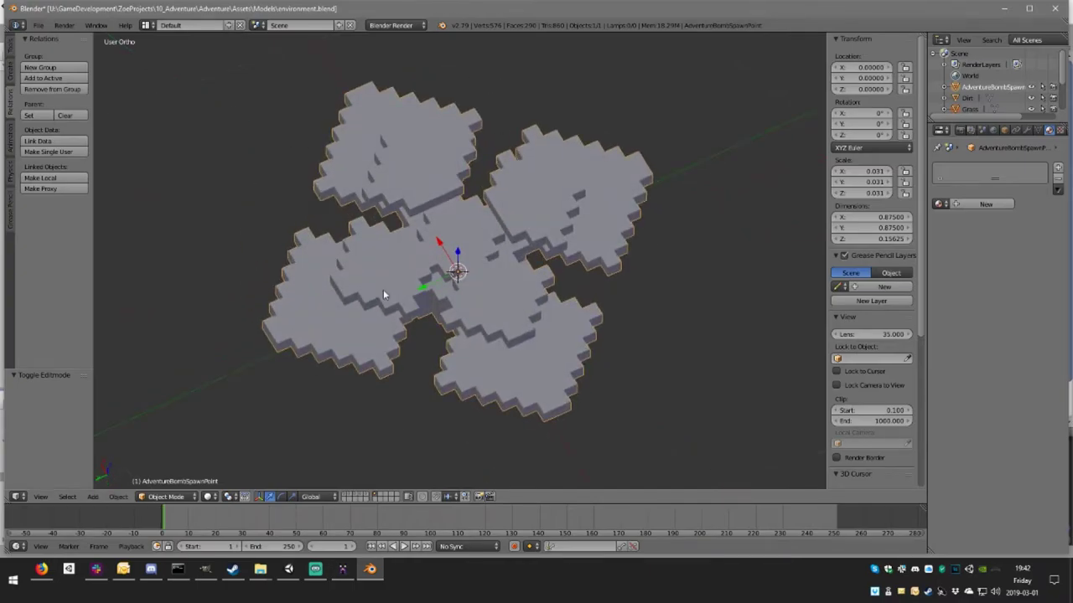
- Inspect the finished flower from several angles, then enter Edit Mode in straight front view
middle_drag(383, 291, 547, 278)
scroll(547, 277, up, 3)
scroll(547, 281, down, 3)
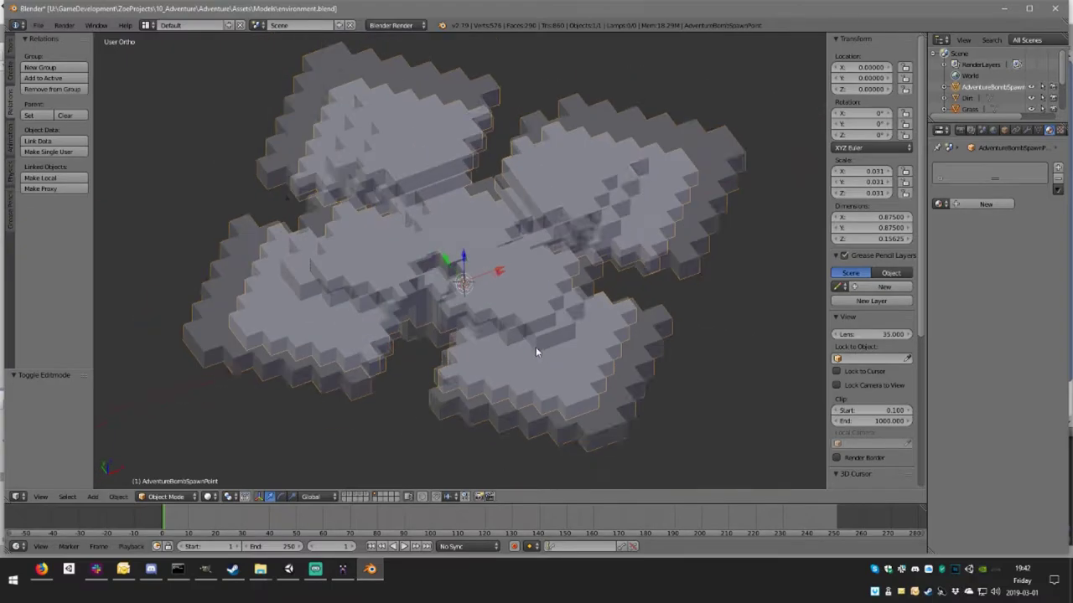
mouse_move(535, 347)
middle_down()
mouse_move(570, 266)
mouse_move(625, 258)
mouse_move(555, 255)
mouse_move(571, 280)
mouse_move(529, 265)
middle_up()
key(Tab)
scroll(569, 266, up, 2)
key(Tab)
scroll(570, 279, down, 3)
key(Tab)
key(KP_1)
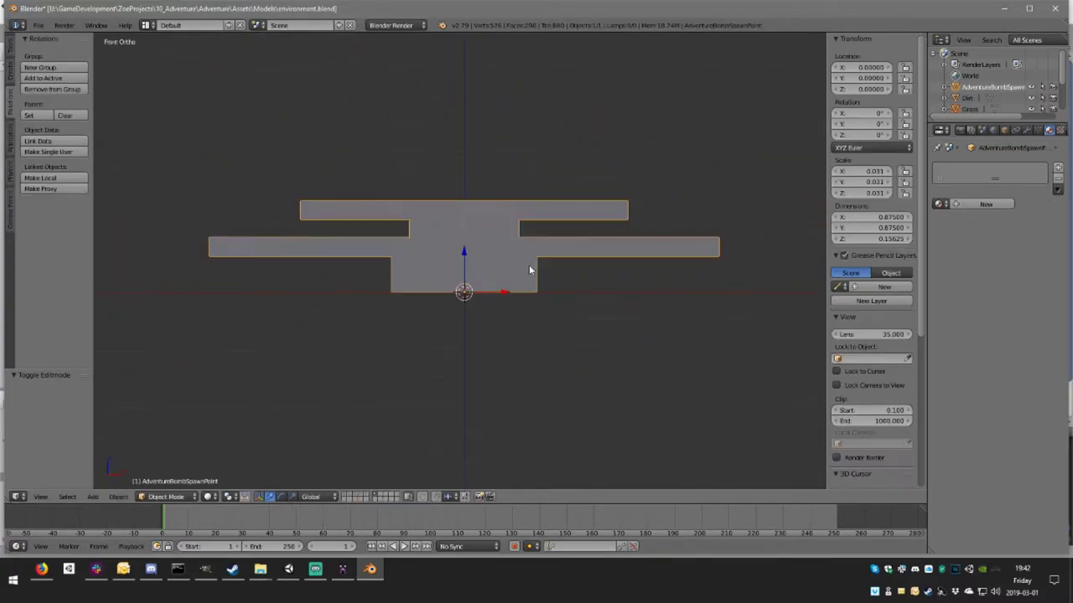
- Box-select the lower strip of faces in wireframe, then return to solid shading and Object Mode
key(z)
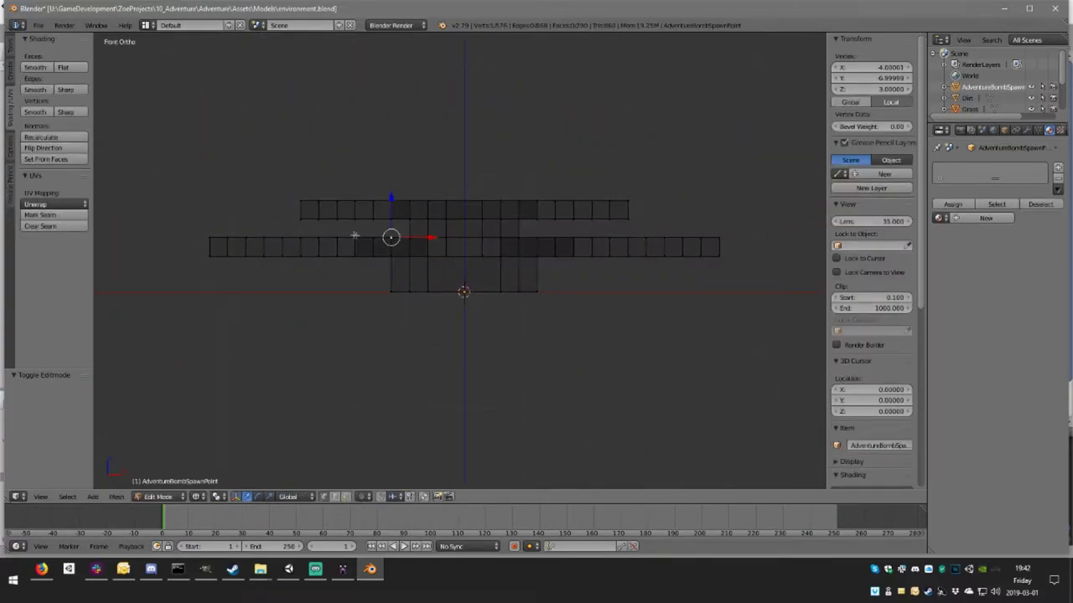
key(b)
drag(196, 234, 737, 317)
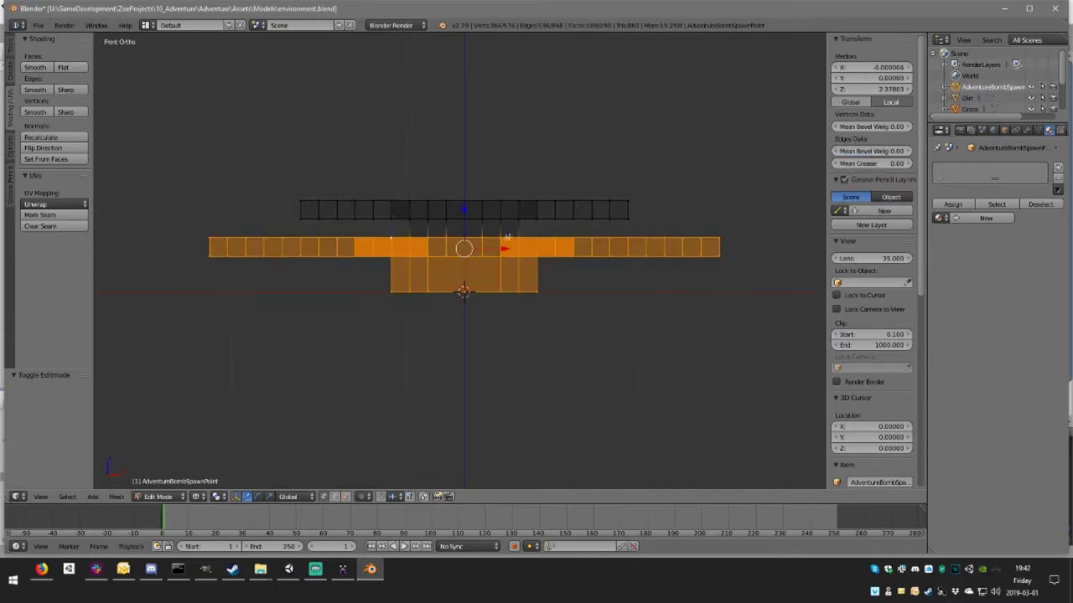
mouse_move(414, 222)
middle_down()
mouse_move(340, 265)
mouse_move(540, 168)
mouse_move(612, 242)
middle_up()
key(z)
key(Tab)
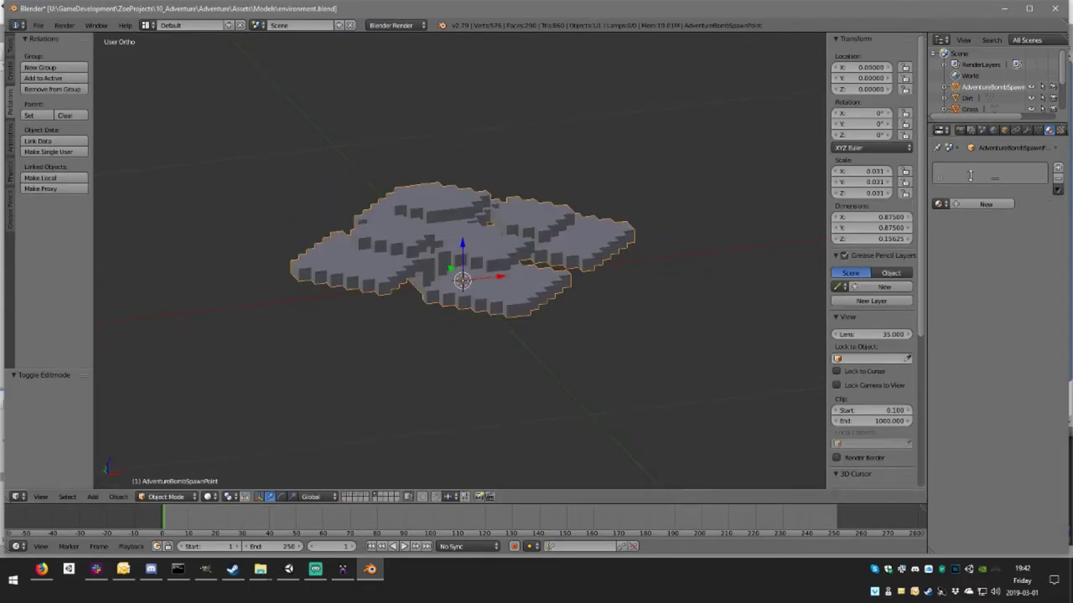
- Add a new material slot holding the green material A
click(1060, 170)
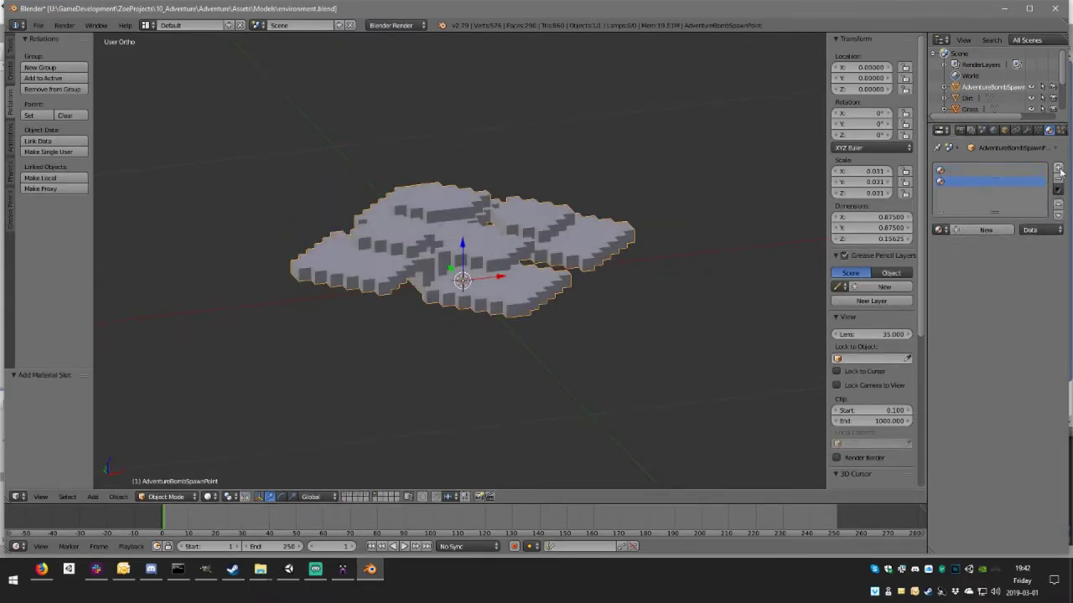
click(940, 229)
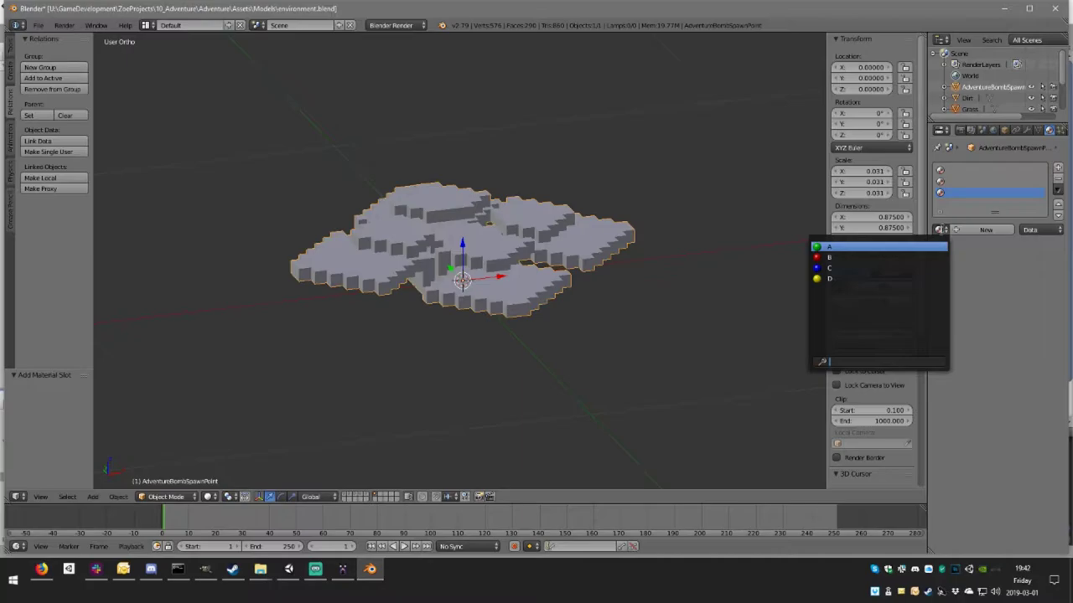
click(873, 247)
mouse_move(656, 222)
middle_down()
mouse_move(630, 257)
mouse_move(550, 287)
middle_up()
- In Edit Mode, put material A in the empty top slot so the whole mesh turns green
key(Tab)
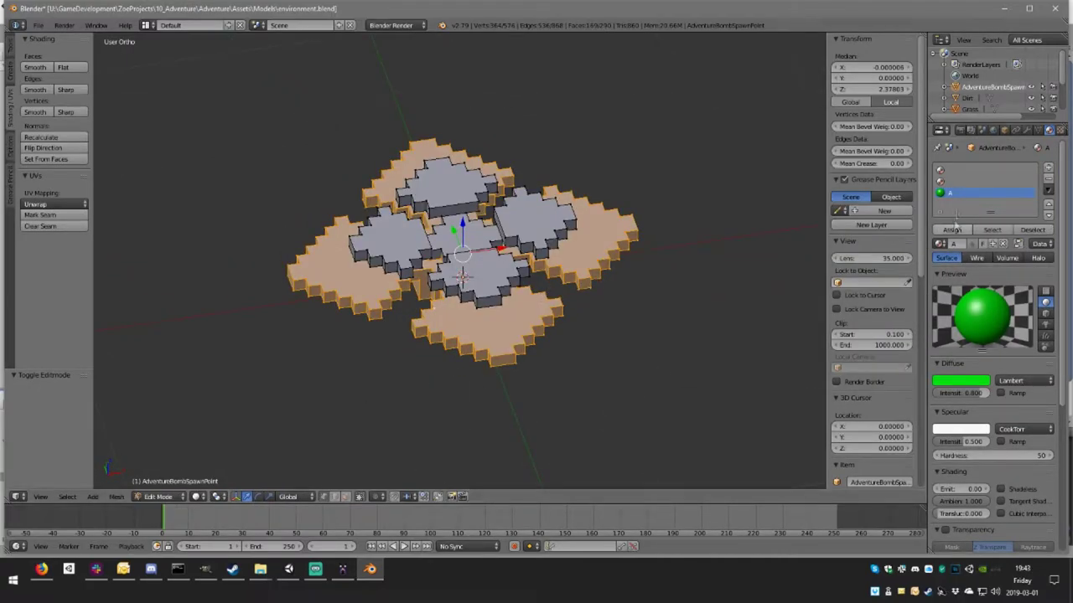
click(960, 173)
click(941, 243)
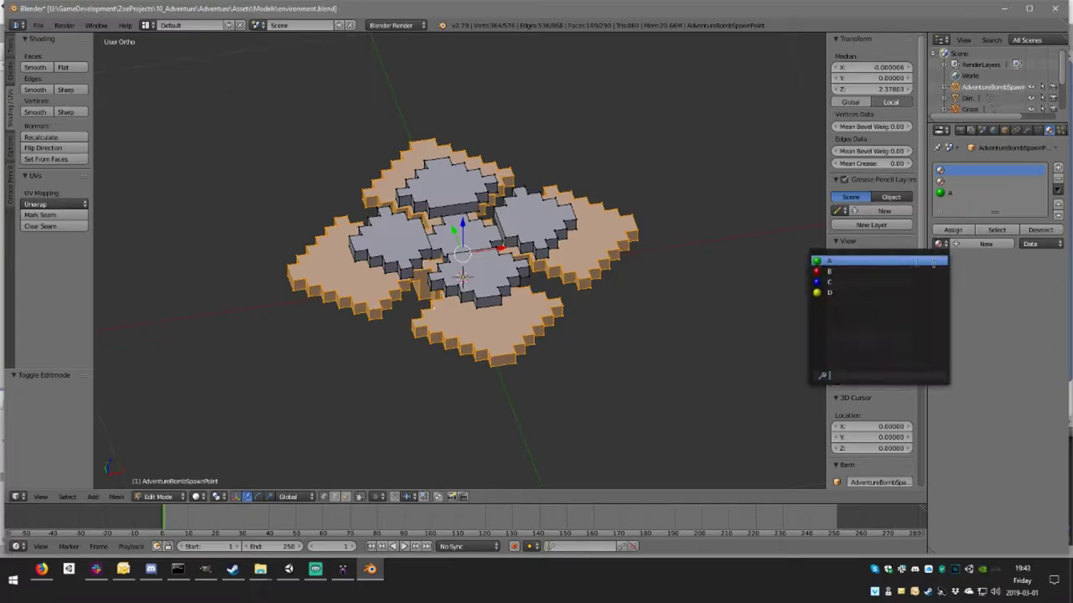
click(867, 262)
middle_drag(628, 260, 699, 245)
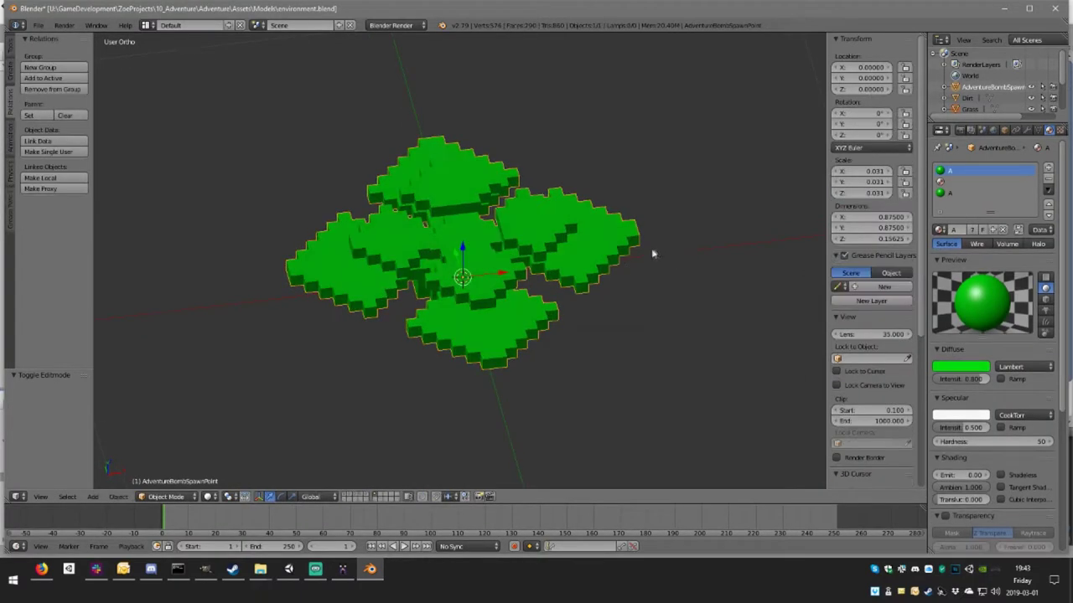
scroll(699, 245, up, 2)
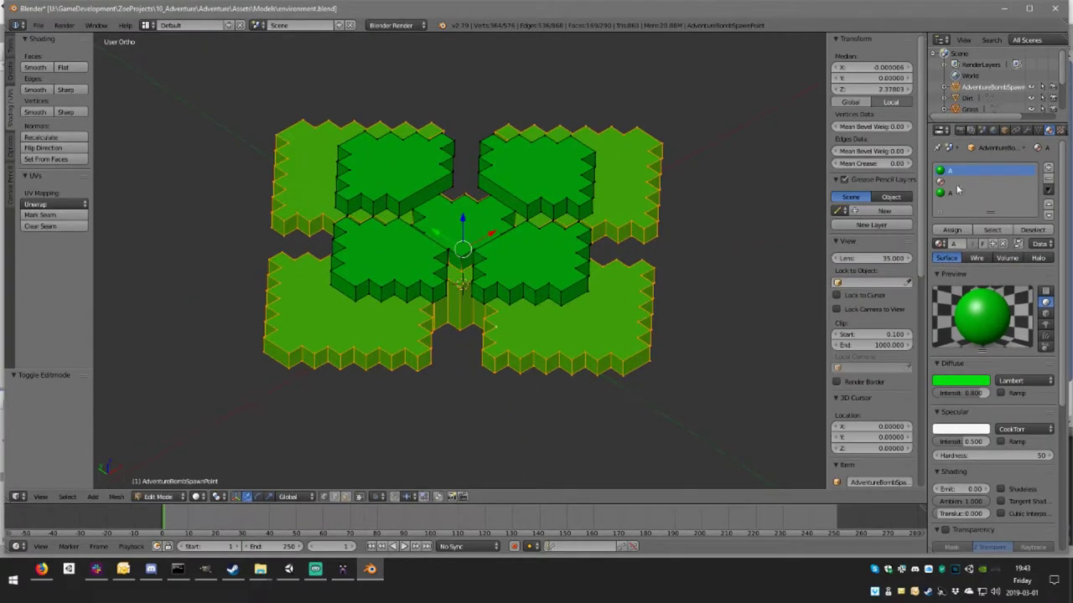
- Select a face at the flower's centre to recolour it
click(957, 181)
middle_drag(588, 241, 474, 244)
scroll(473, 245, up, 3)
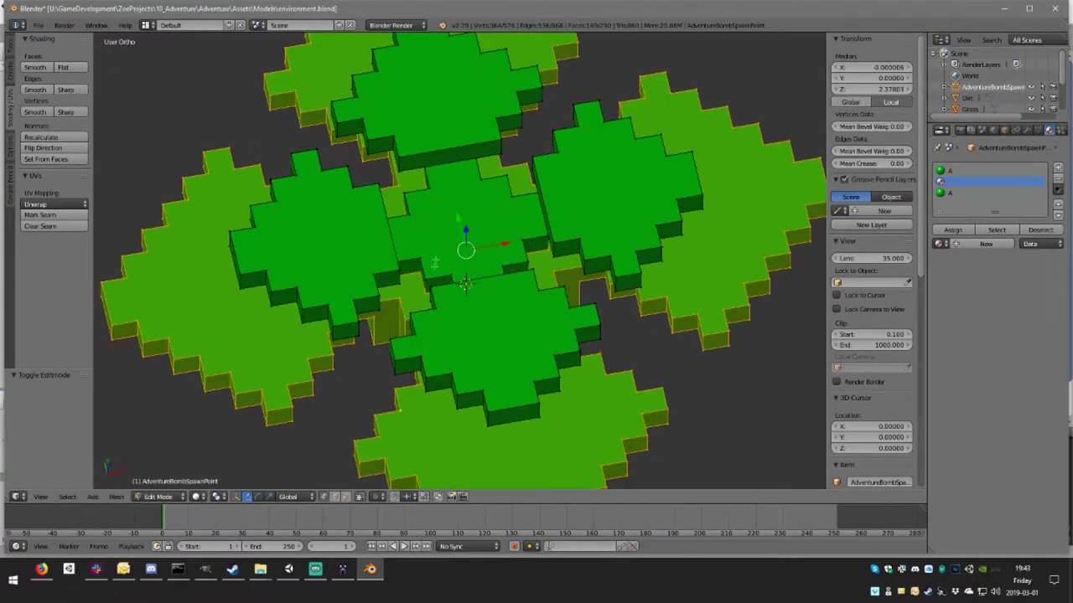
right_click(461, 236)
mouse_move(461, 236)
middle_down()
mouse_move(481, 211)
mouse_move(450, 240)
middle_up()
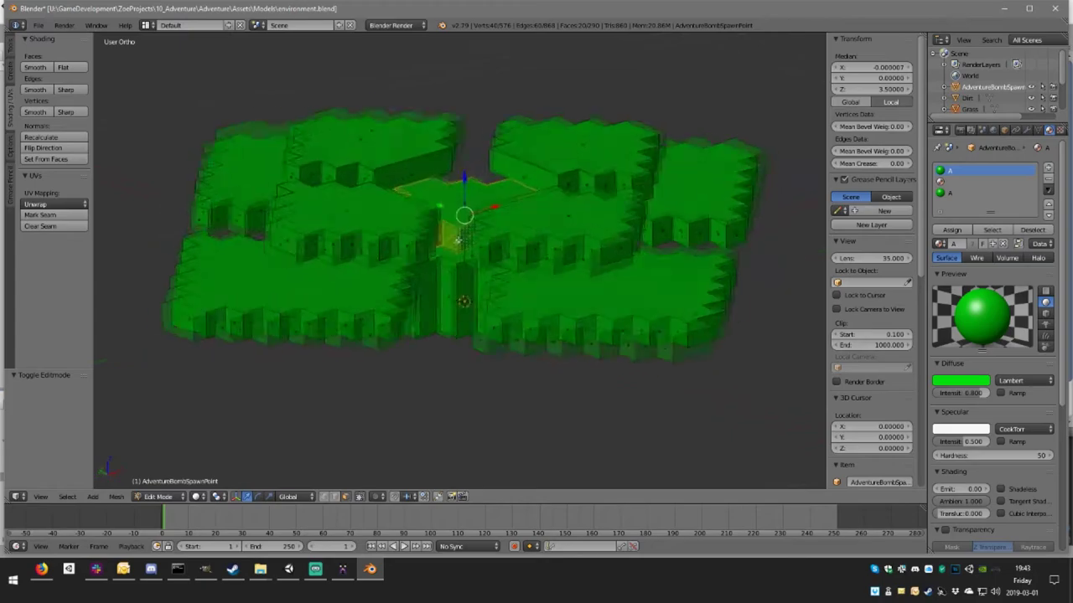
middle_drag(464, 202, 494, 210)
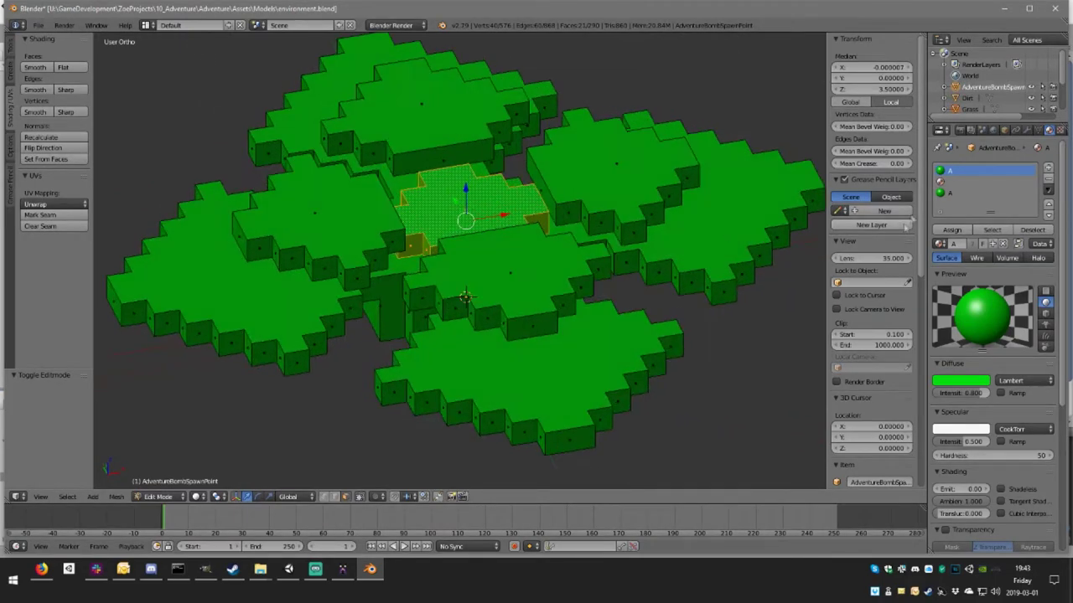
- Put red material B in the second slot and assign it to the centre faces
click(964, 181)
click(939, 243)
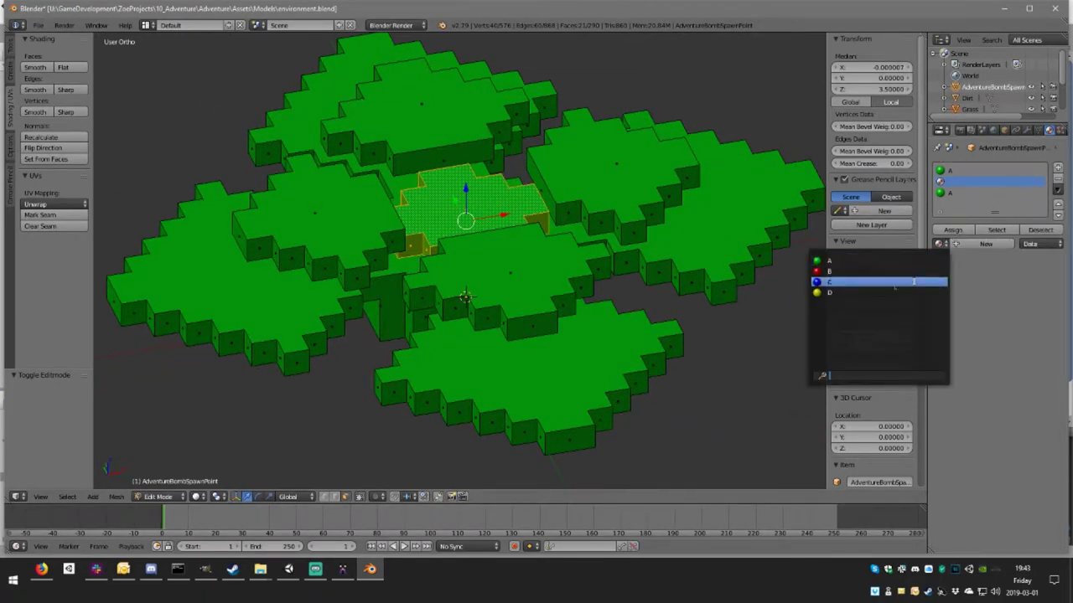
click(879, 272)
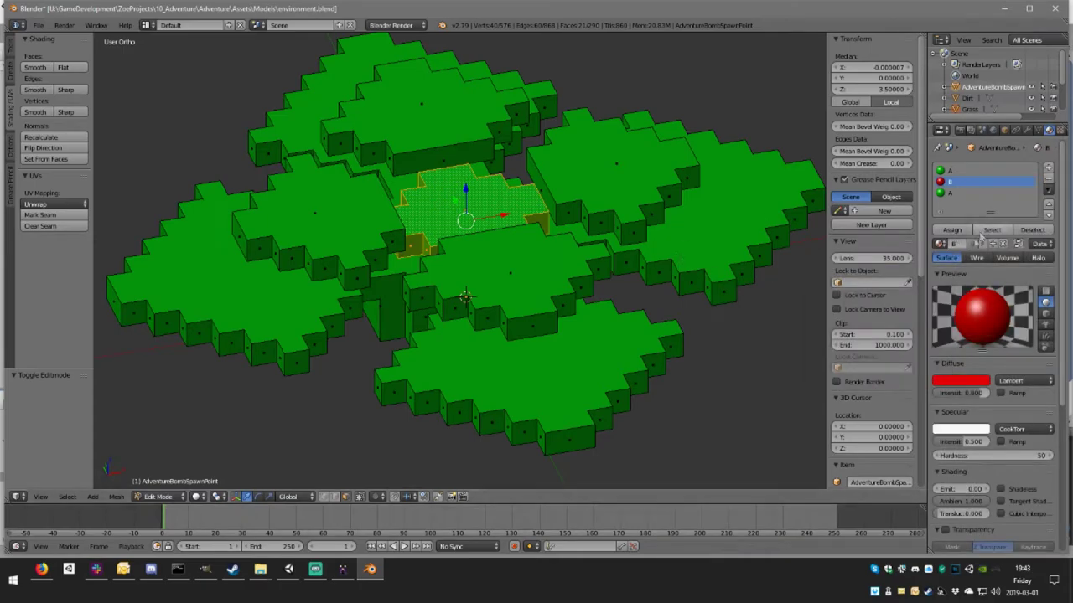
click(953, 230)
middle_drag(637, 235, 669, 224)
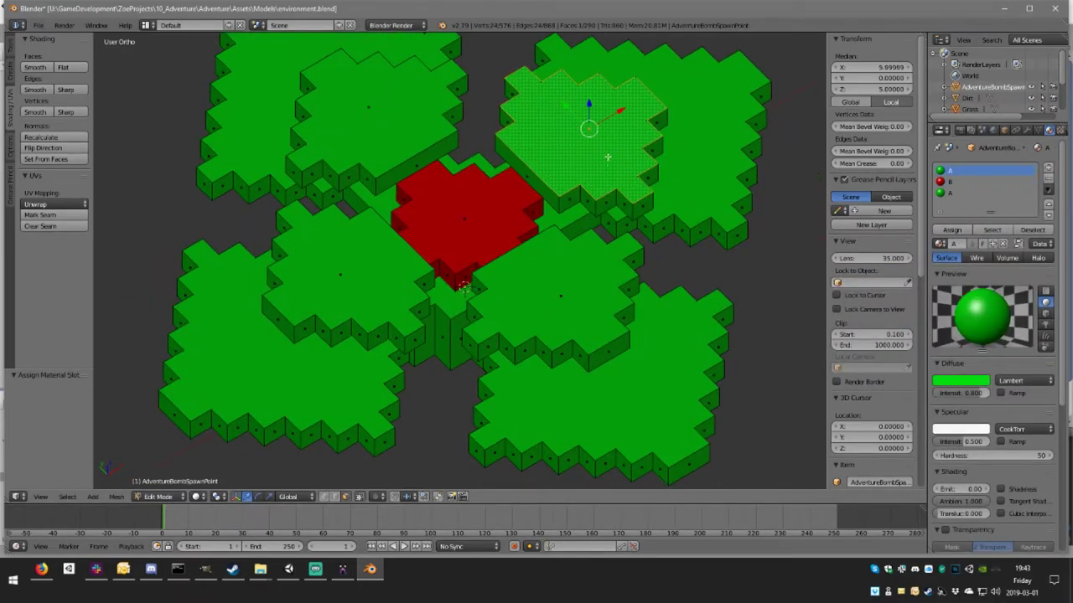
- Select linked faces, then delete the thin strip of faces near the top
key(ctrl+l)
mouse_move(610, 166)
middle_down()
mouse_move(446, 54)
mouse_move(492, 109)
middle_up()
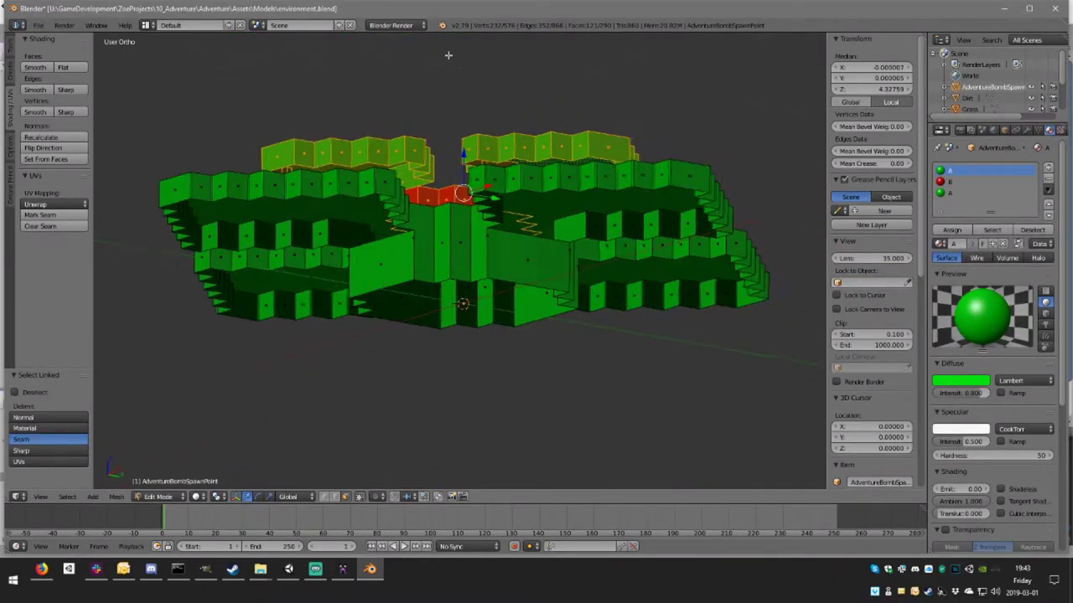
scroll(492, 109, up, 3)
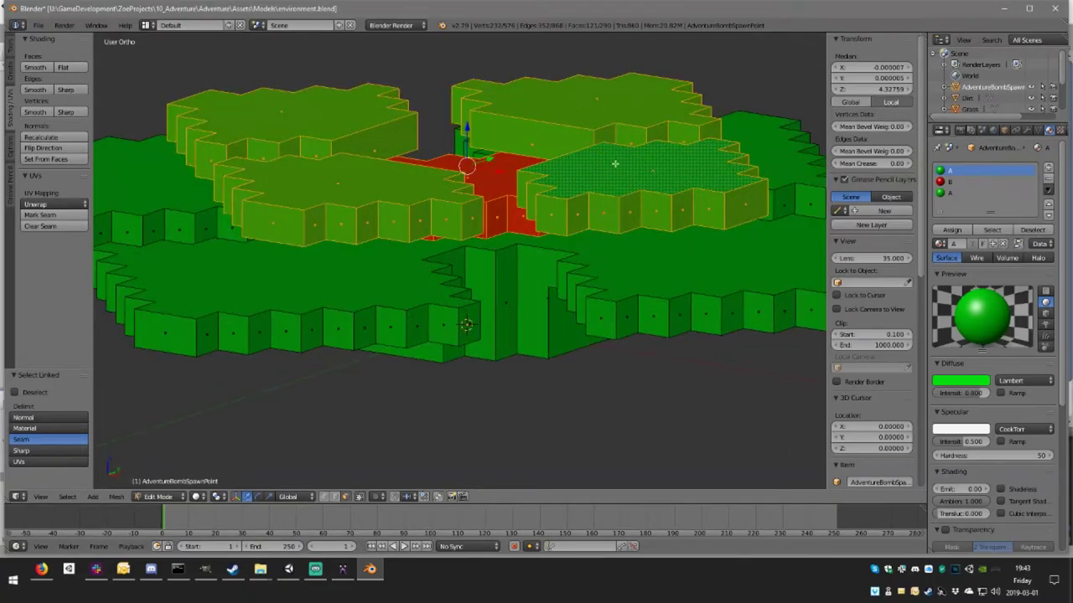
mouse_move(614, 165)
middle_down()
mouse_move(603, 149)
mouse_move(543, 186)
mouse_move(545, 175)
middle_up()
right_click(546, 175)
key(x)
click(546, 174)
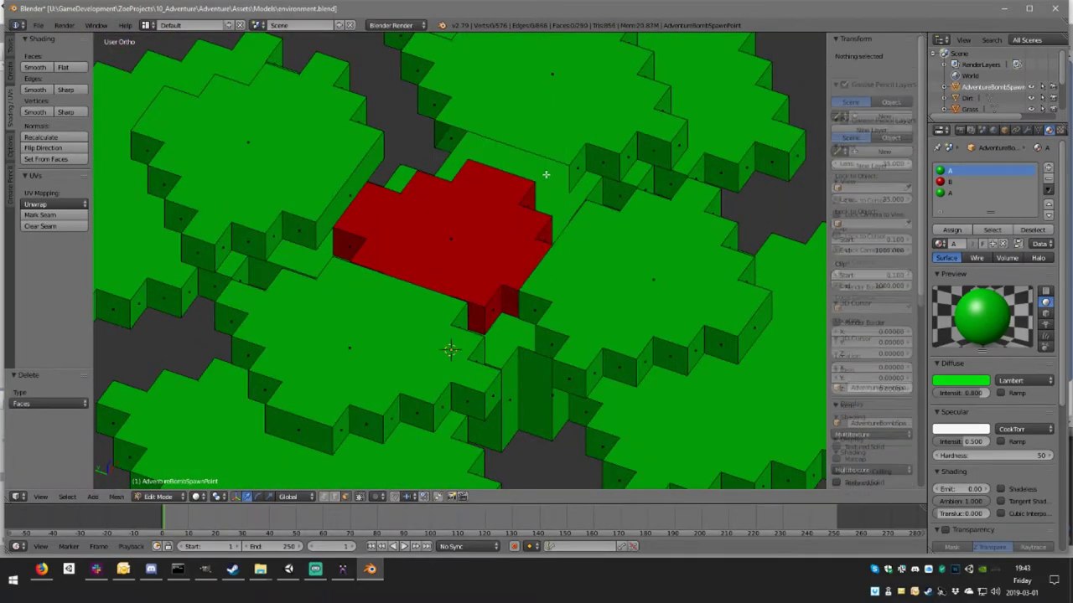
- Delete the dark top strip and both vertical faces beside the red centre, then select its top face
mouse_move(575, 139)
middle_down()
mouse_move(455, 124)
mouse_move(421, 88)
middle_up()
right_click(455, 124)
key(x)
click(455, 118)
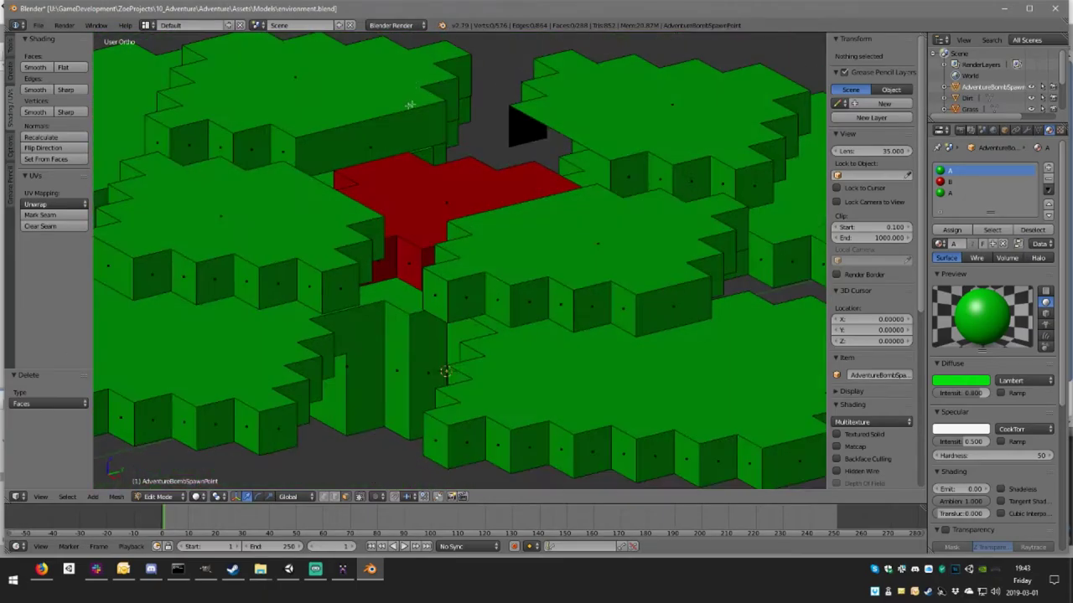
right_click(410, 106)
middle_drag(415, 126, 365, 143)
shift+right_click(365, 144)
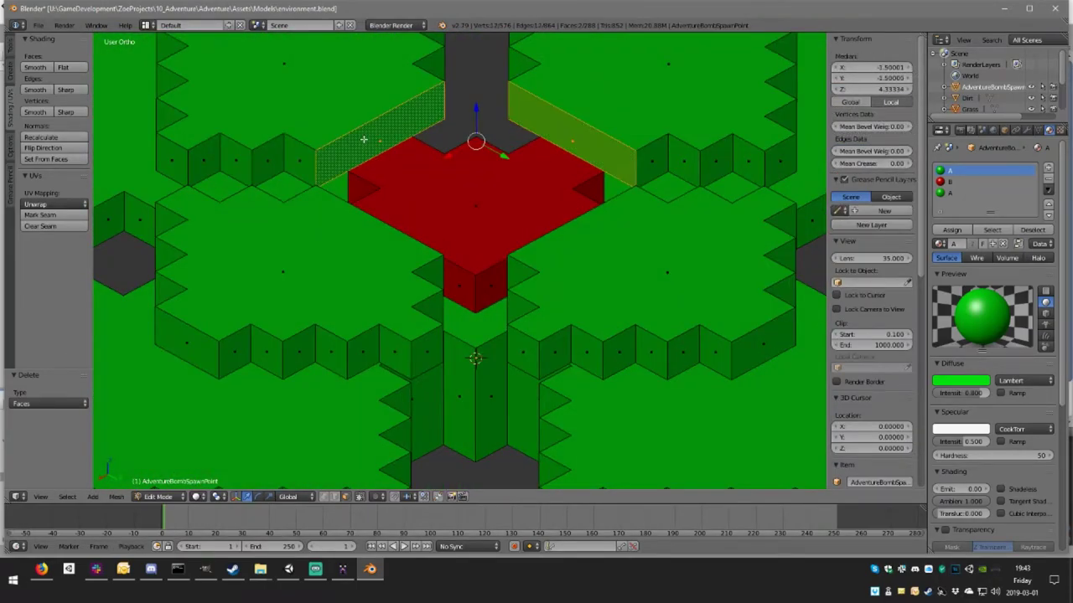
key(x)
click(365, 144)
mouse_move(517, 125)
middle_down()
mouse_move(455, 161)
mouse_move(510, 185)
middle_up()
right_click(510, 186)
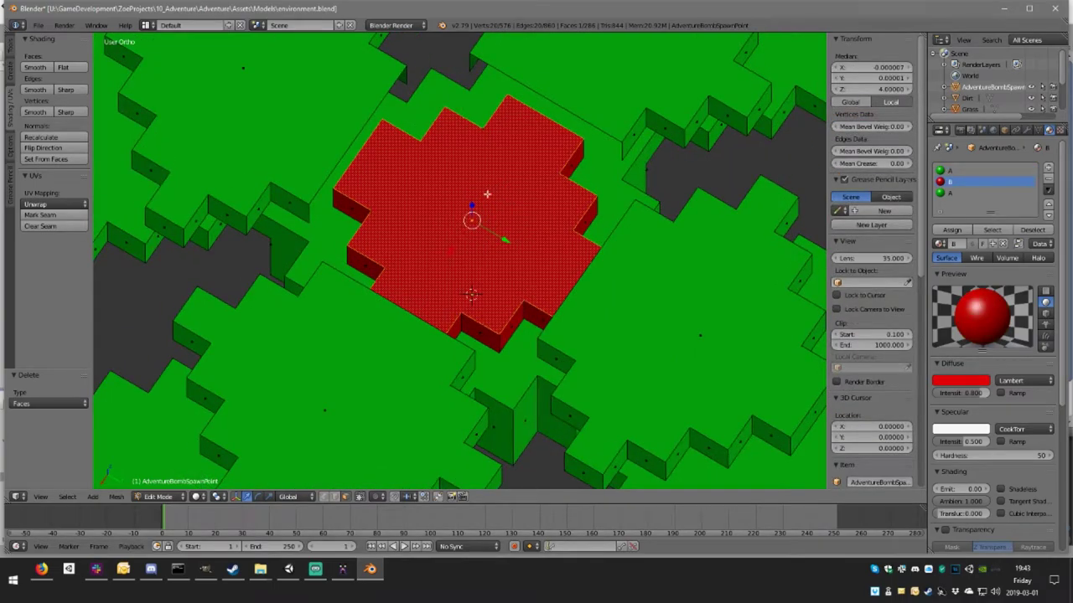
- Select the whole mesh and run Limited Dissolve, then Remove Doubles to merge duplicate vertices
key(a)
key(a)
key(space)
text(limited)
key(Return)
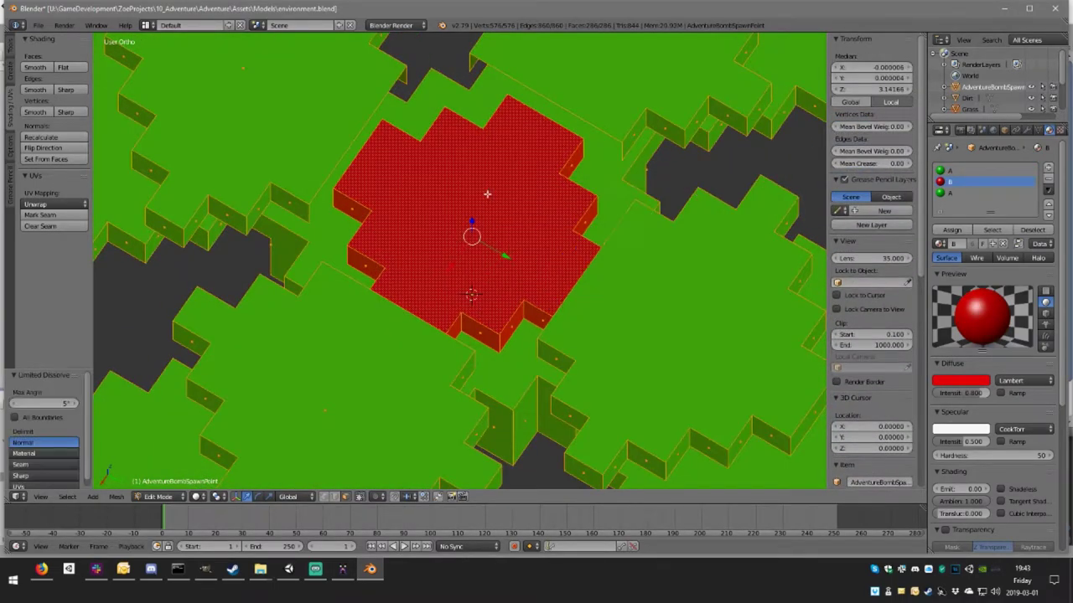
key(space)
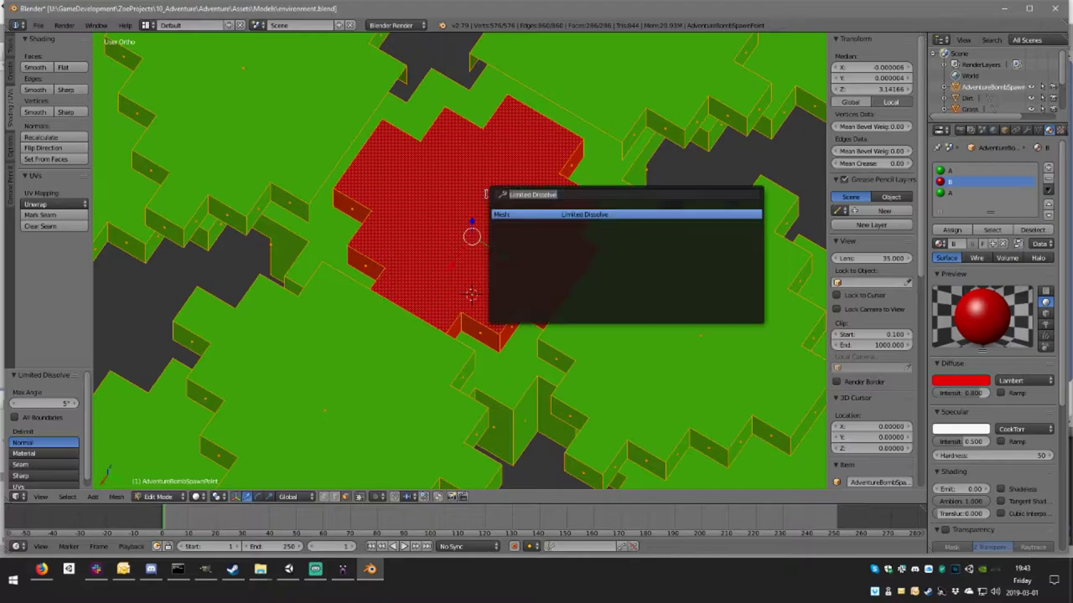
text(remo)
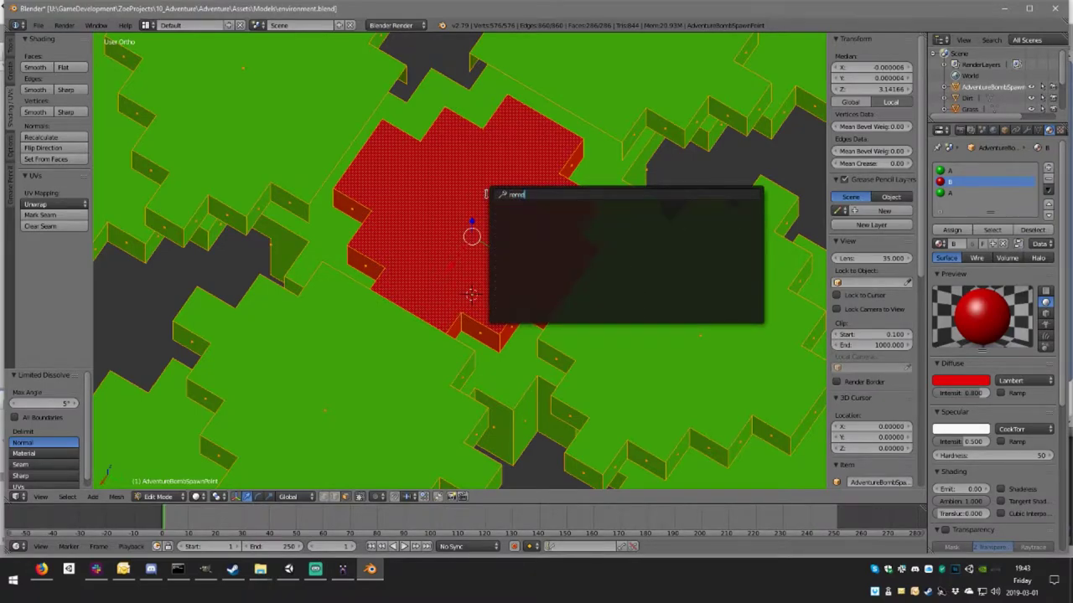
key(Down)
key(Down)
key(Down)
key(Down)
key(Down)
key(Return)
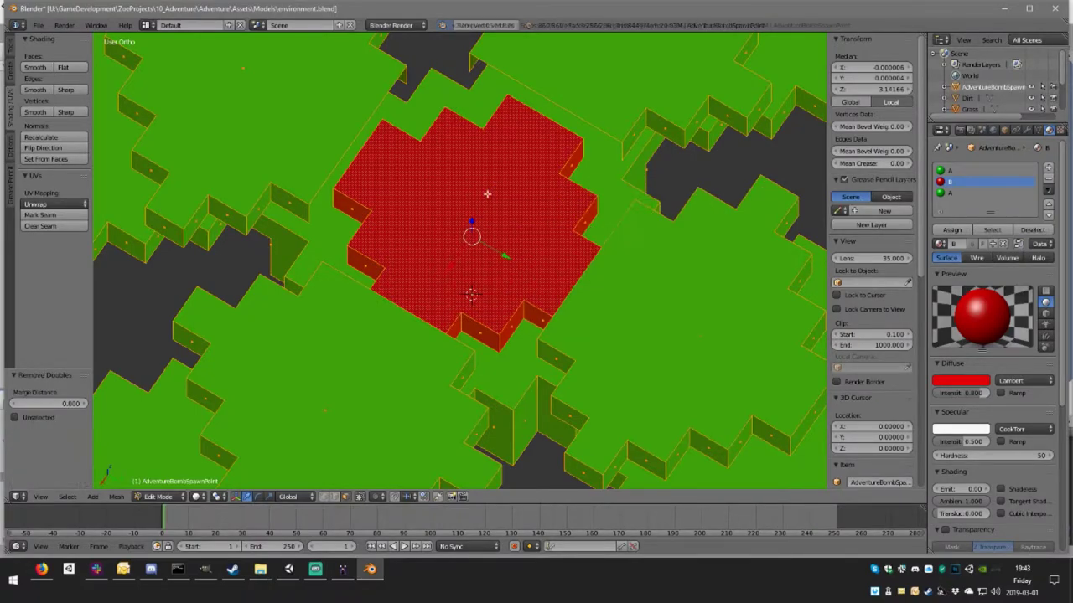
- Try filling the open vertex loop beside the red tile with a face, then undo and clear the selection
key(Tab)
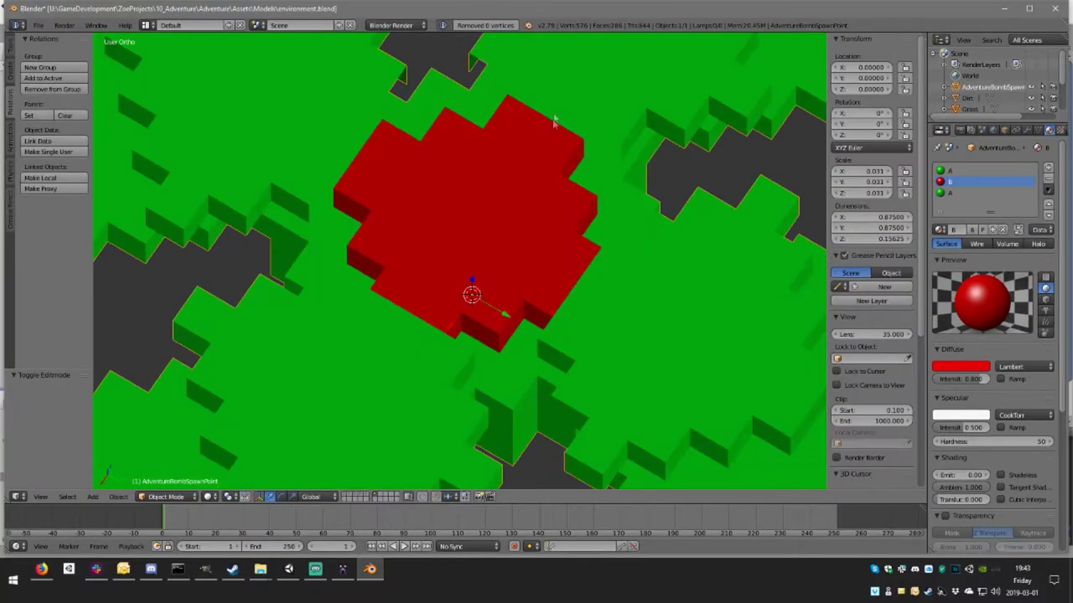
scroll(602, 156, down, 2)
key(Tab)
scroll(601, 156, down, 3)
key(Tab)
key(Tab)
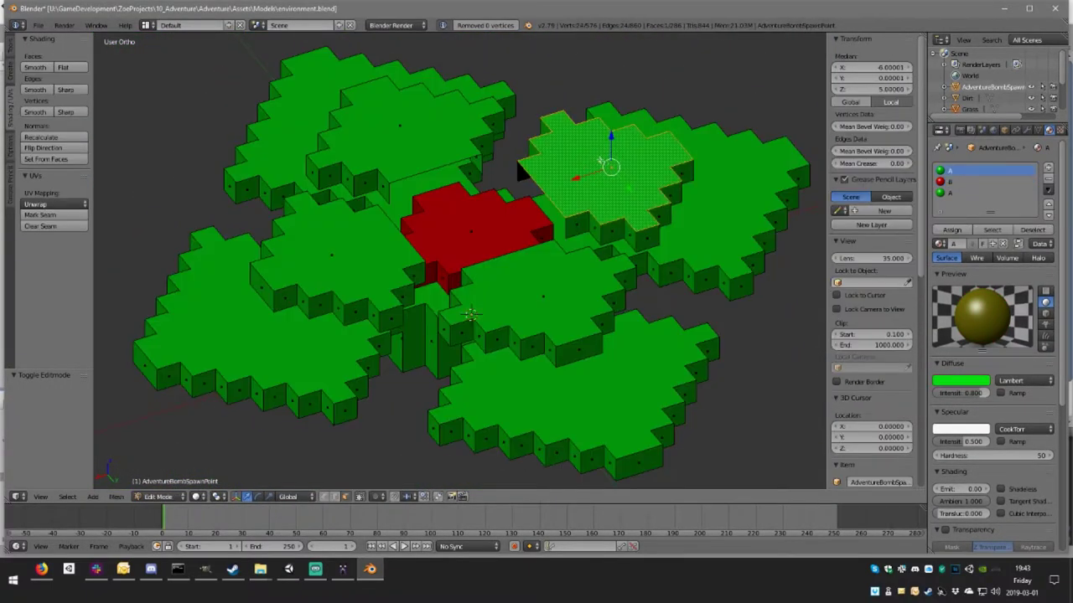
key(j)
key(l)
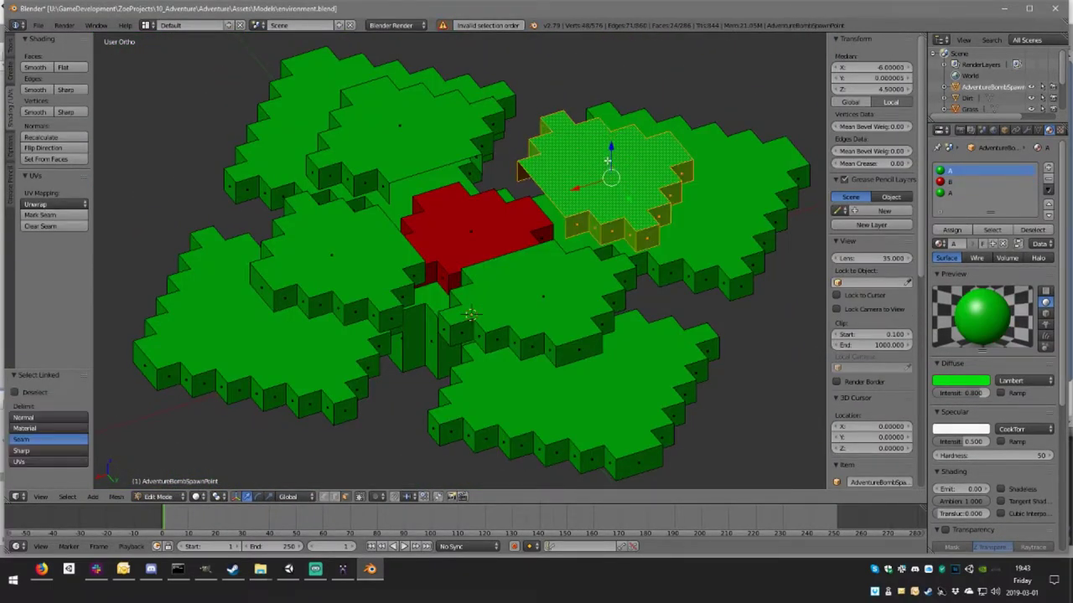
key(a)
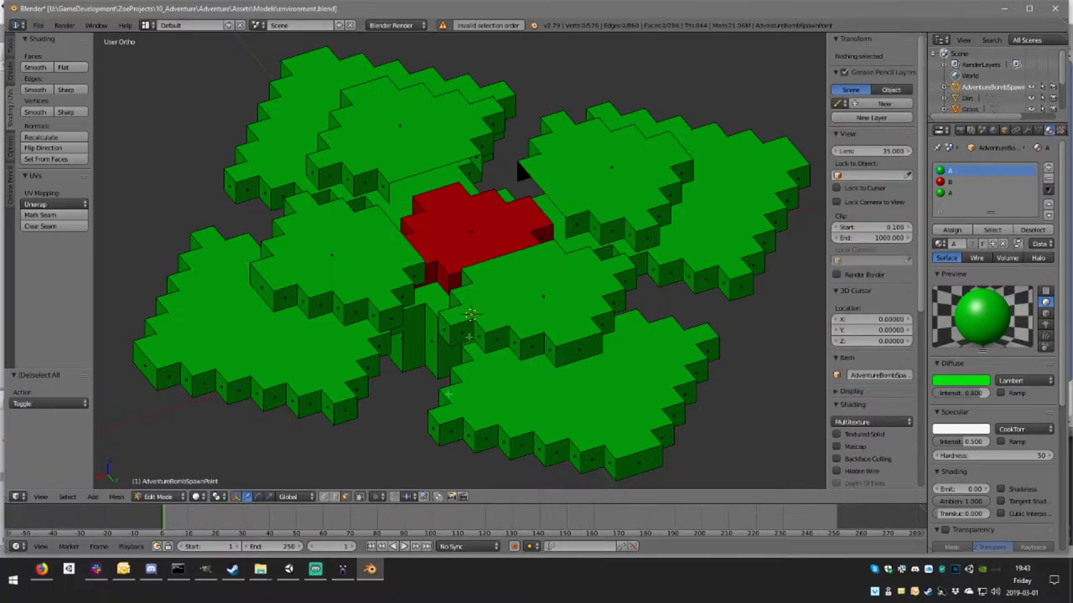
alt+right_click(545, 194)
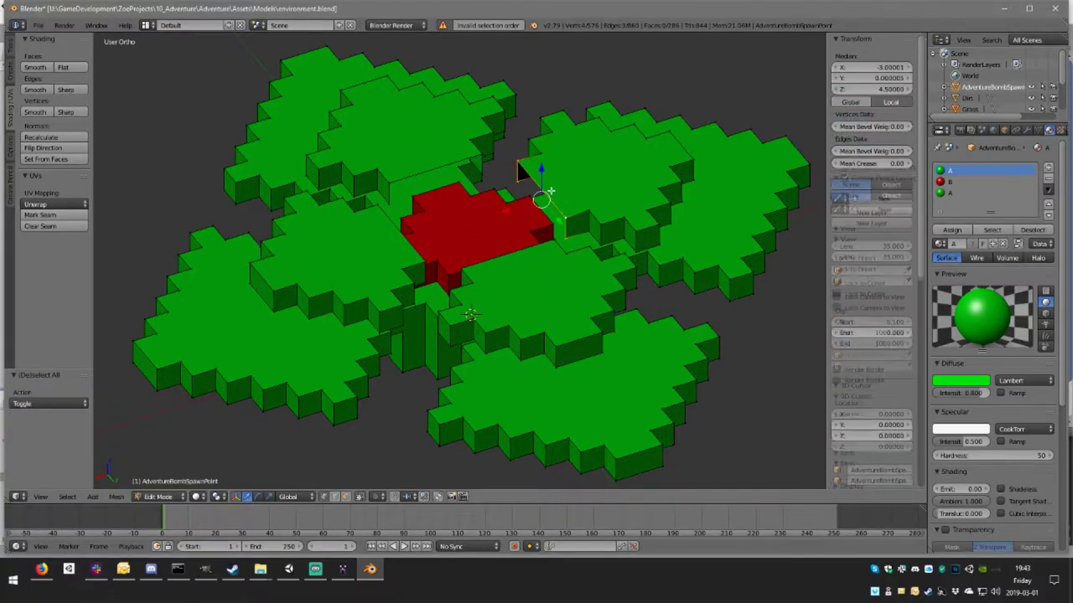
key(f)
key(a)
key(ctrl+z)
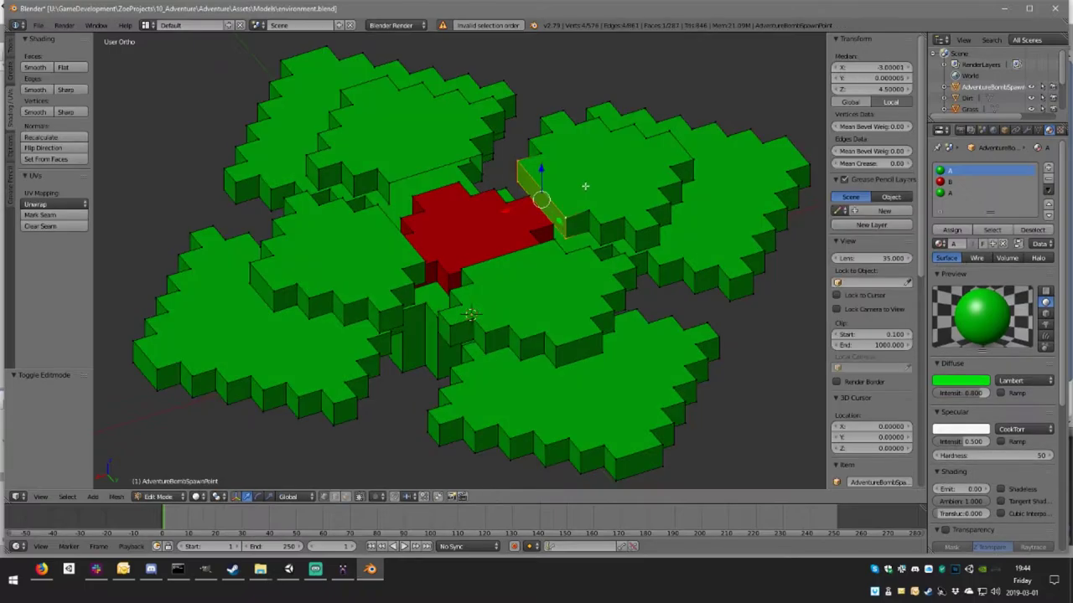
key(a)
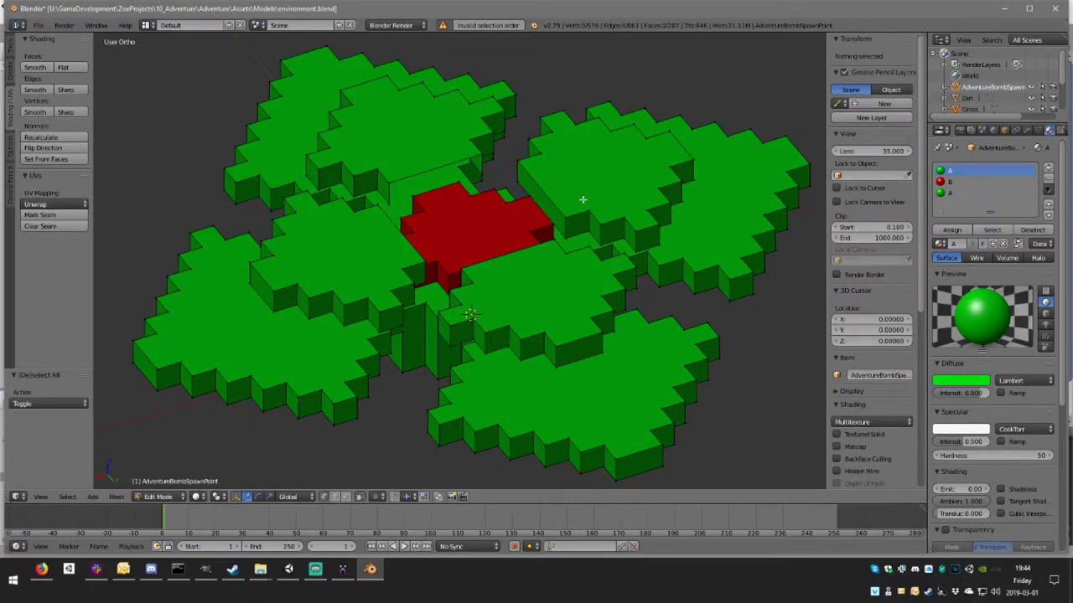
- Switch to face select, test-select a leaf tile, then disable Limit Selection to Visible
click(346, 497)
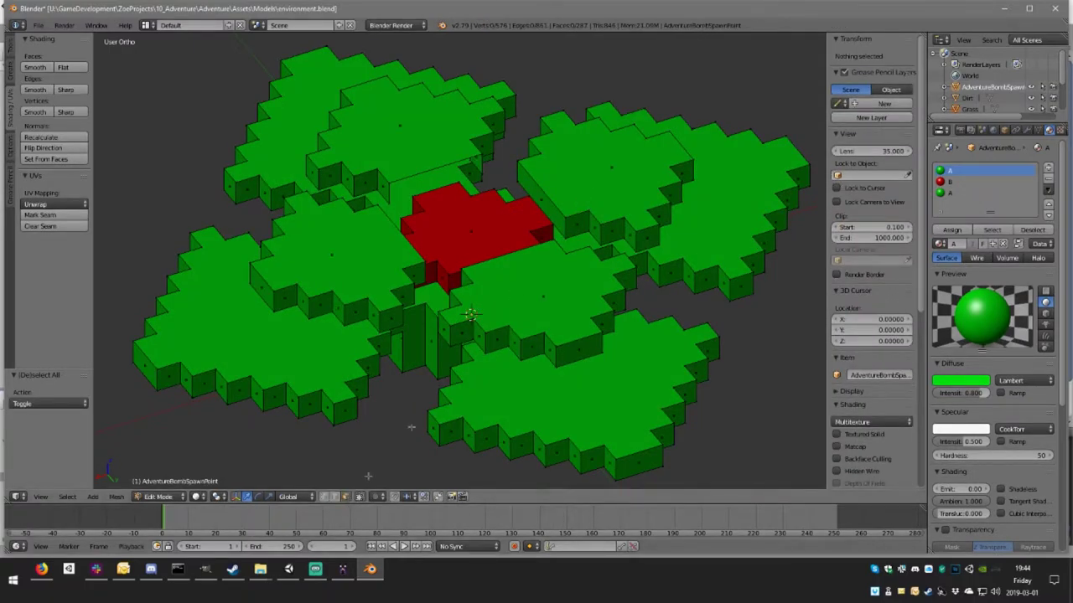
key(l)
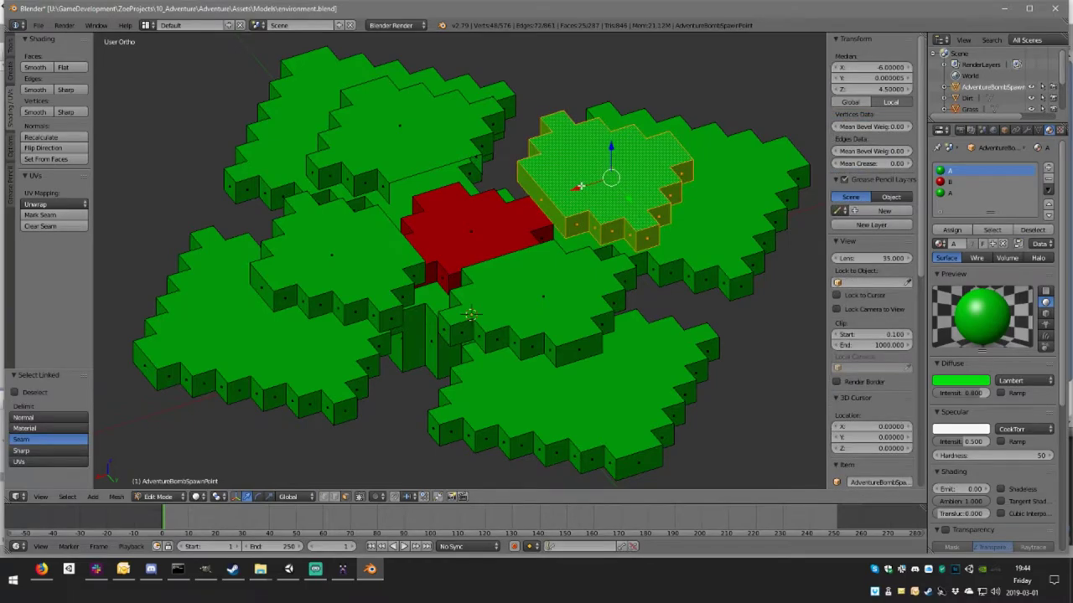
click(325, 496)
alt+click(394, 179)
key(a)
mouse_move(451, 200)
middle_down()
mouse_move(435, 230)
mouse_move(456, 325)
middle_up()
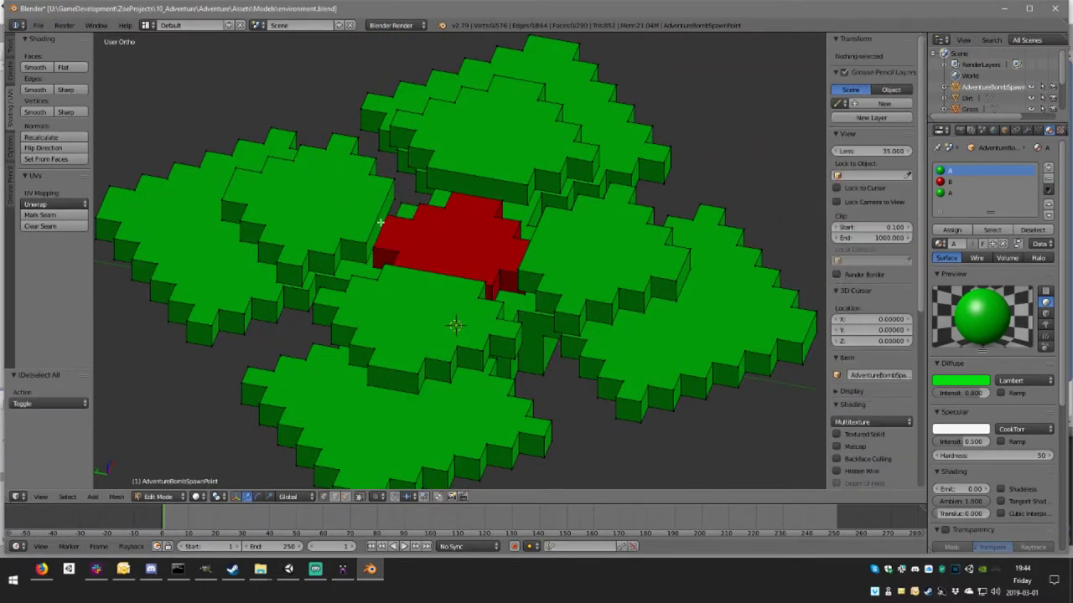
click(358, 496)
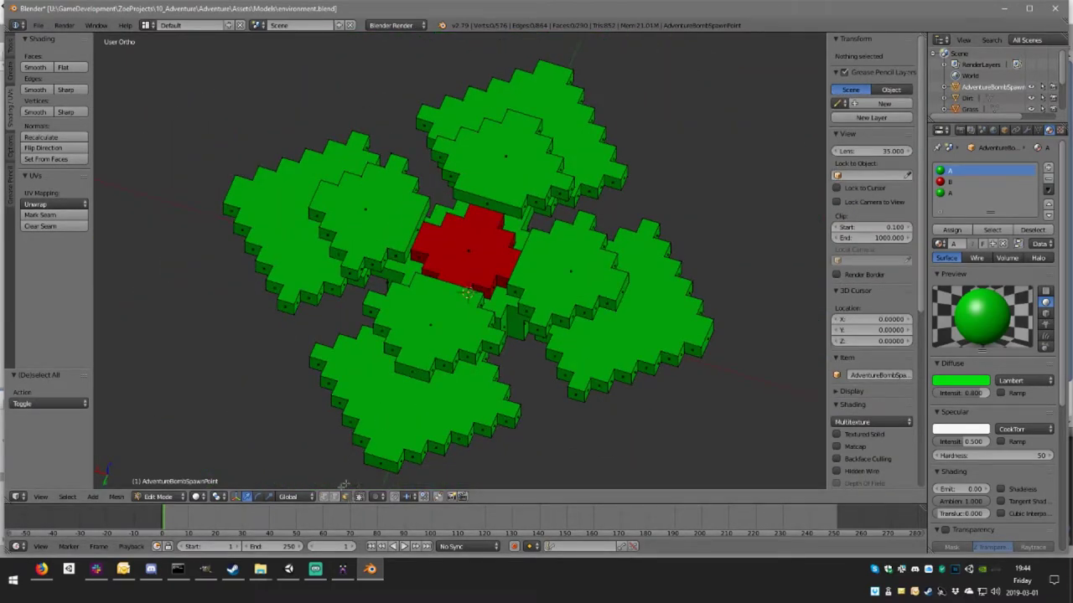
- Select the inner tiles and assign them the blue material C in the third slot
key(l)
key(l)
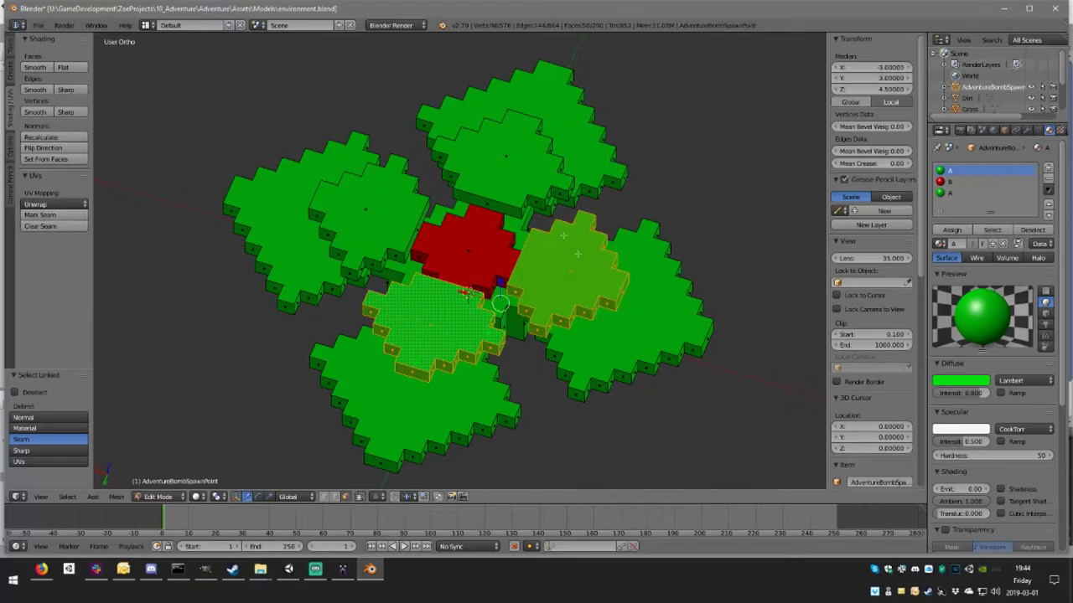
key(l)
key(l)
click(956, 193)
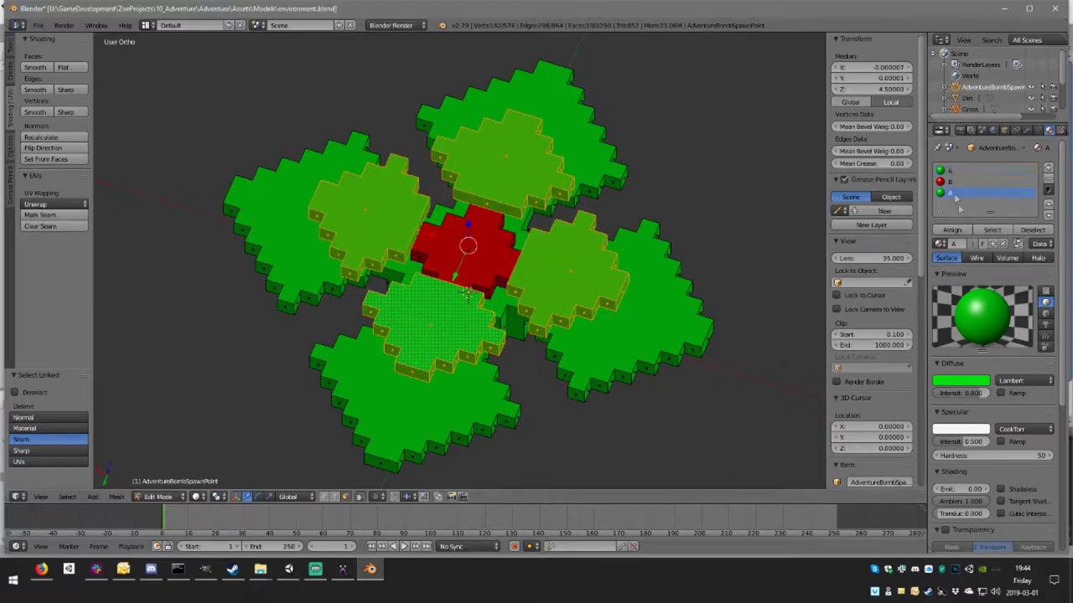
click(945, 243)
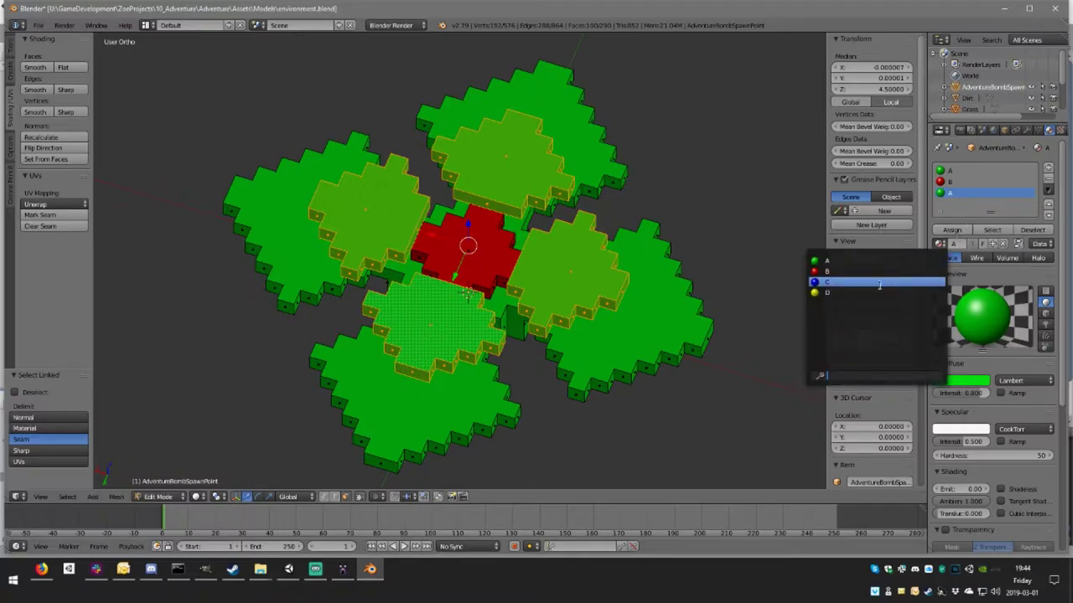
click(879, 283)
click(952, 230)
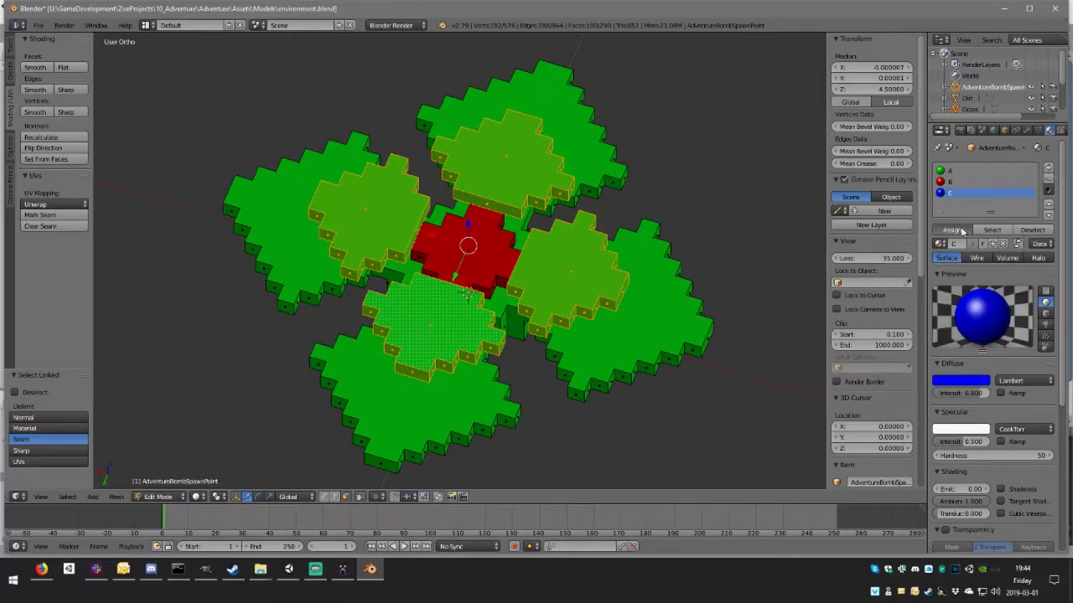
- Check the blue tiles in Object Mode, then go back into Edit Mode
key(Tab)
mouse_move(726, 184)
middle_down()
mouse_move(700, 140)
mouse_move(691, 191)
mouse_move(617, 263)
mouse_move(620, 244)
middle_up()
scroll(618, 260, up, 4)
scroll(618, 256, down, 4)
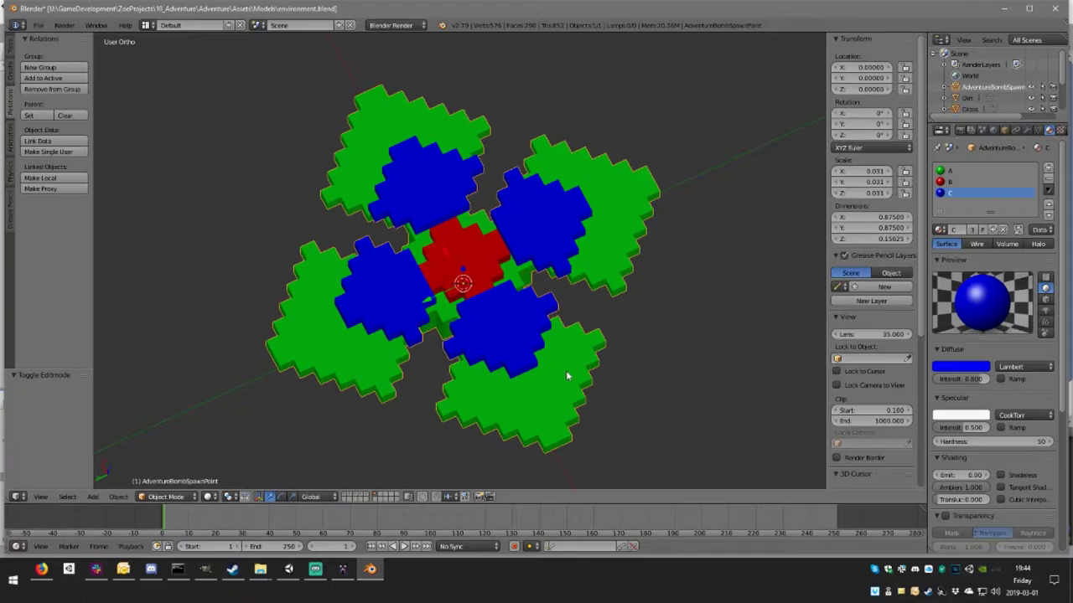
key(Tab)
mouse_move(567, 377)
middle_down()
mouse_move(592, 306)
mouse_move(595, 360)
middle_up()
scroll(592, 306, up, 2)
- Select the green-material faces and delete them, inspecting the hollowed leaf rims
key(l)
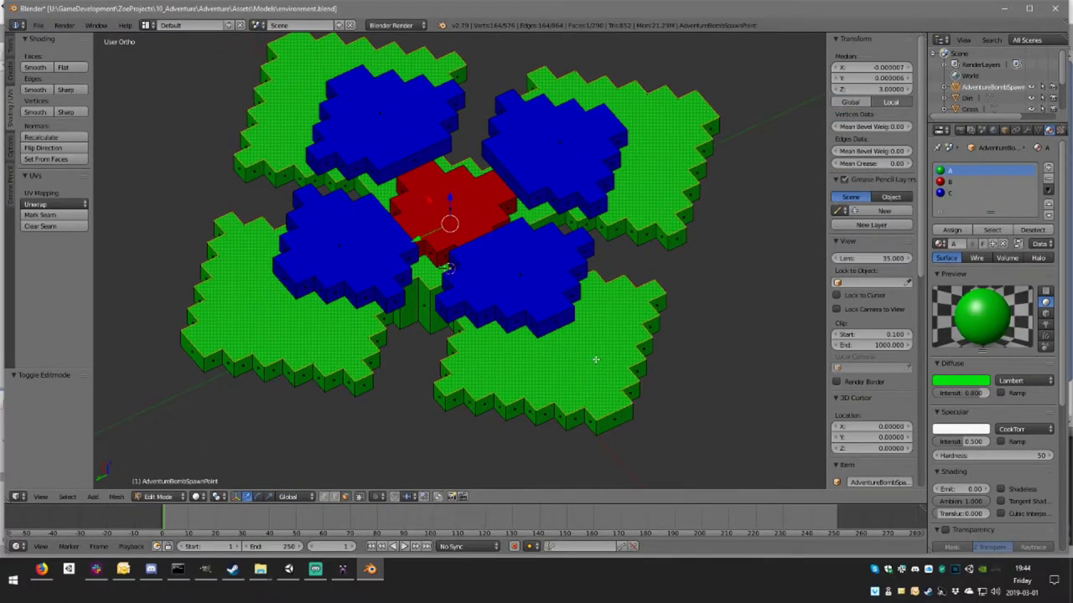
key(x)
click(595, 360)
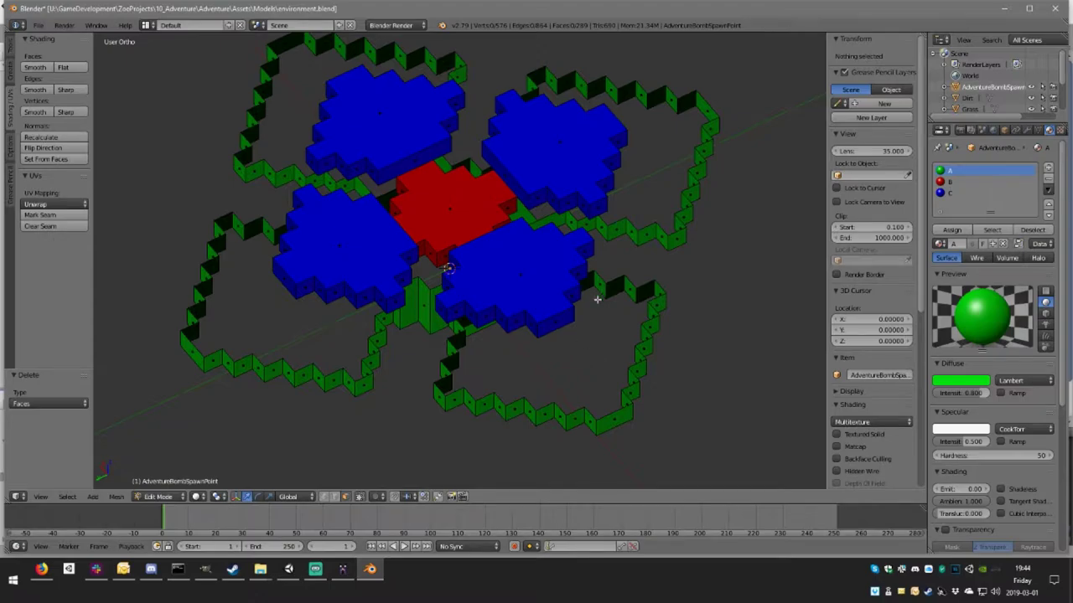
mouse_move(597, 299)
middle_down()
mouse_move(567, 282)
mouse_move(555, 303)
mouse_move(625, 287)
mouse_move(592, 302)
middle_up()
scroll(592, 306, down, 2)
scroll(575, 294, up, 2)
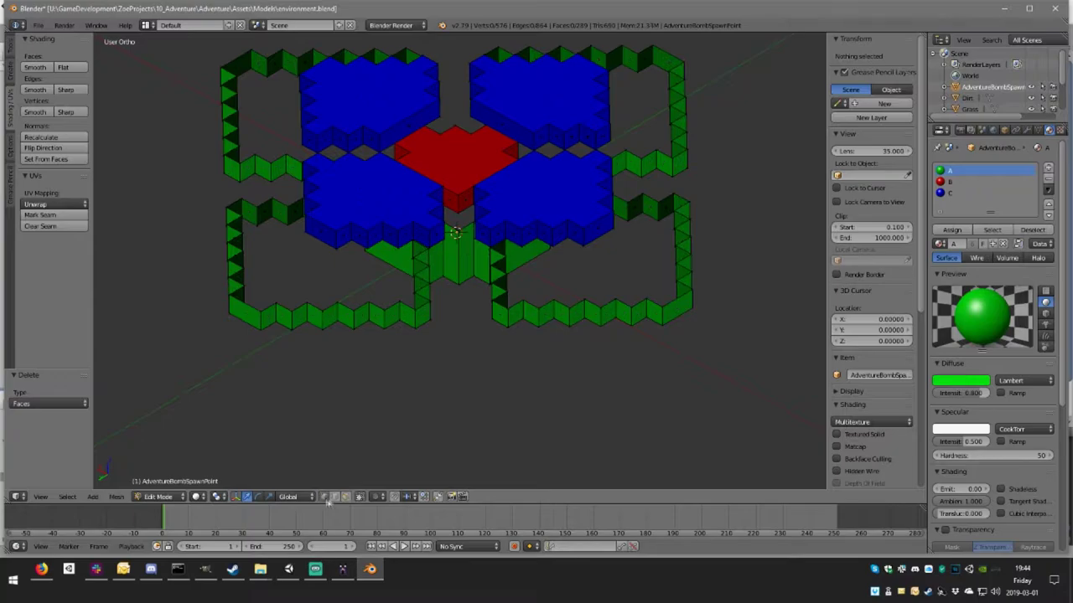
- Undo the deletion to restore the green leaf tops and return to Object Mode
key(ctrl+z)
key(ctrl+z)
key(ctrl+z)
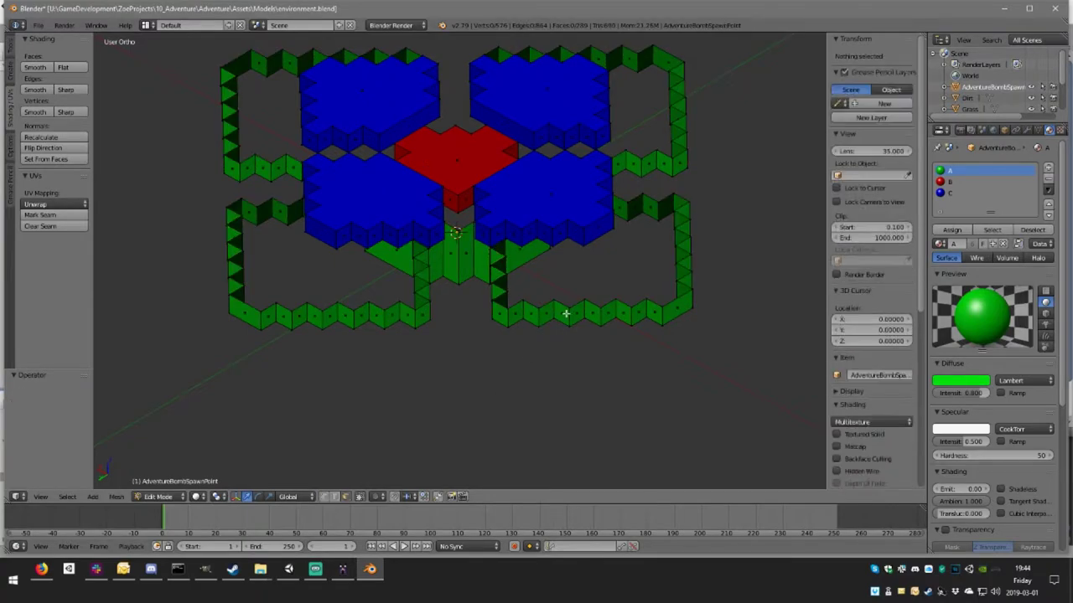
key(ctrl+z)
key(Tab)
scroll(558, 335, down, 3)
- Apply the flower's location, rotation and scale with Ctrl+A so its scale reads 1.000
scroll(545, 394, down, 4)
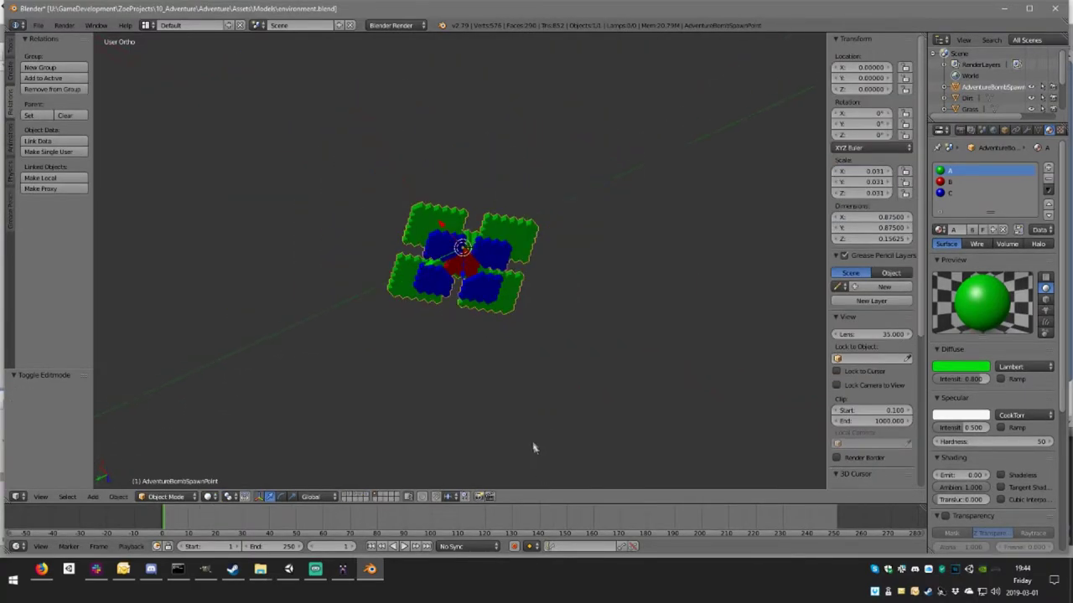
scroll(524, 410, down, 4)
mouse_move(521, 410)
middle_down()
mouse_move(524, 363)
mouse_move(572, 357)
mouse_move(567, 366)
mouse_move(544, 347)
mouse_move(537, 392)
middle_up()
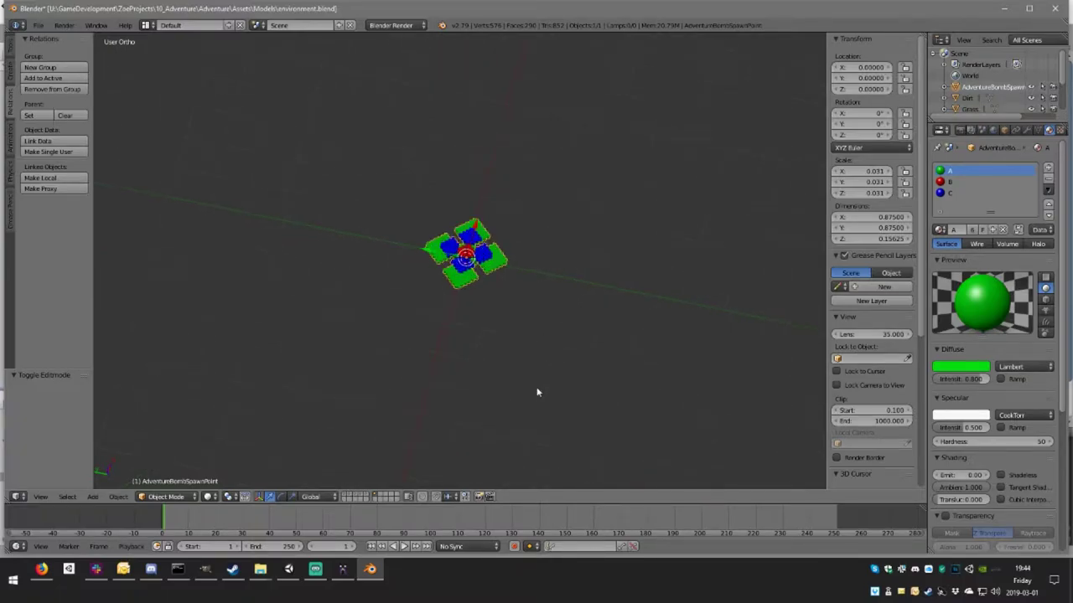
mouse_move(470, 374)
middle_down()
mouse_move(556, 240)
mouse_move(515, 292)
mouse_move(520, 308)
mouse_move(594, 335)
mouse_move(567, 309)
mouse_move(589, 358)
mouse_move(575, 360)
mouse_move(510, 294)
mouse_move(517, 304)
mouse_move(560, 268)
mouse_move(649, 243)
middle_up()
scroll(567, 312, down, 2)
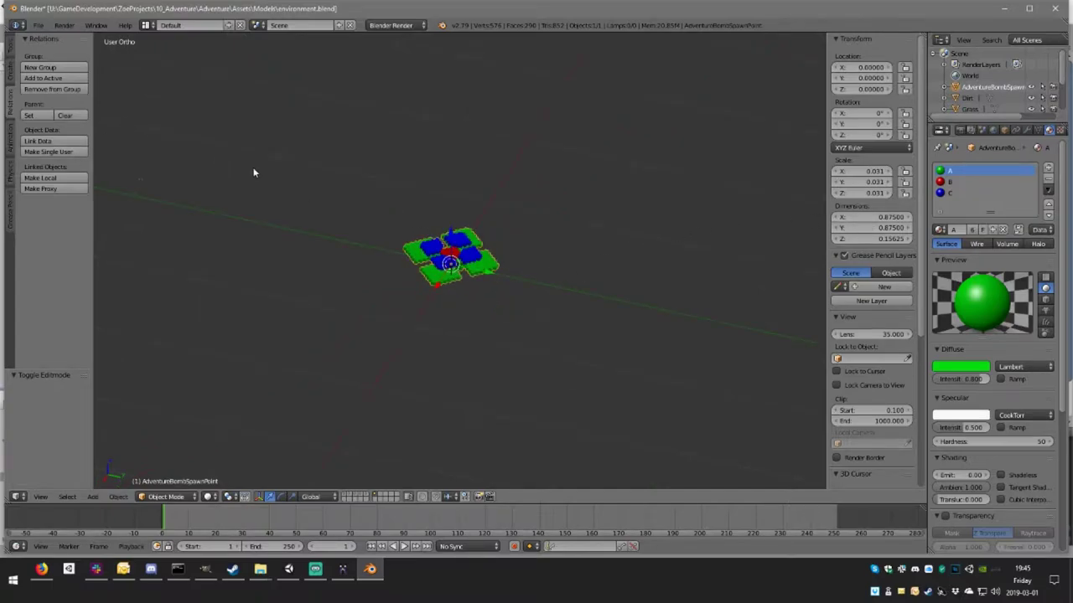
key(ctrl+a)
click(213, 169)
key(ctrl+a)
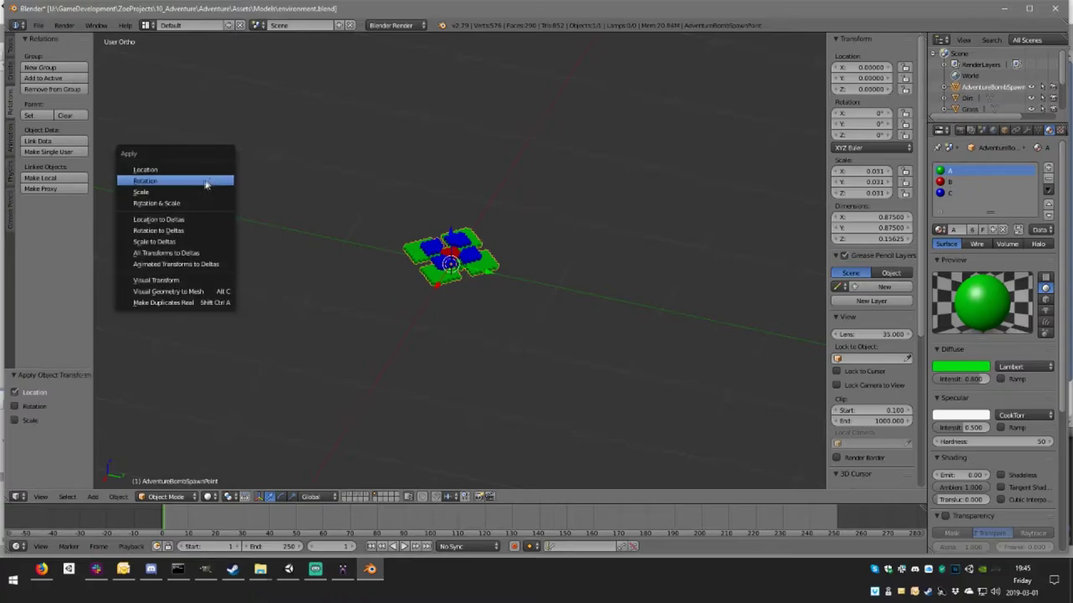
click(205, 182)
key(ctrl+a)
click(202, 200)
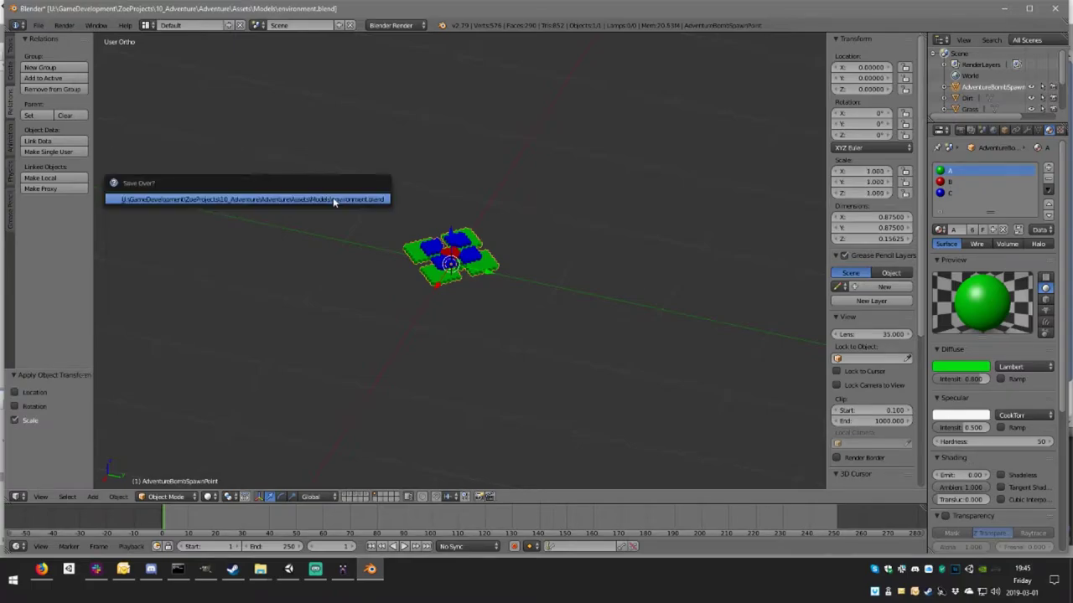
middle_drag(388, 176, 598, 149)
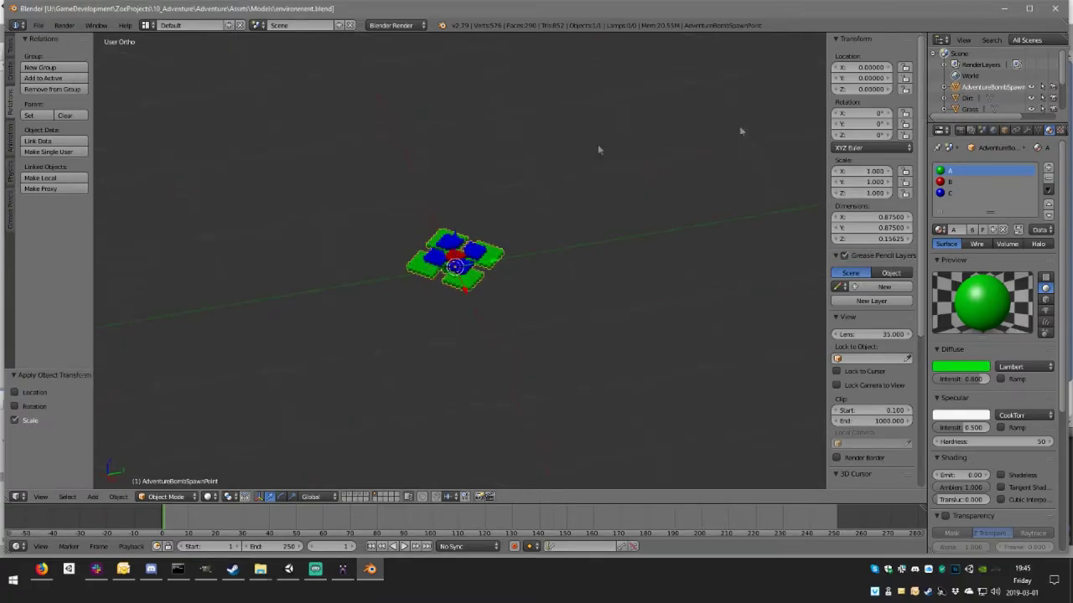
double_click(985, 87)
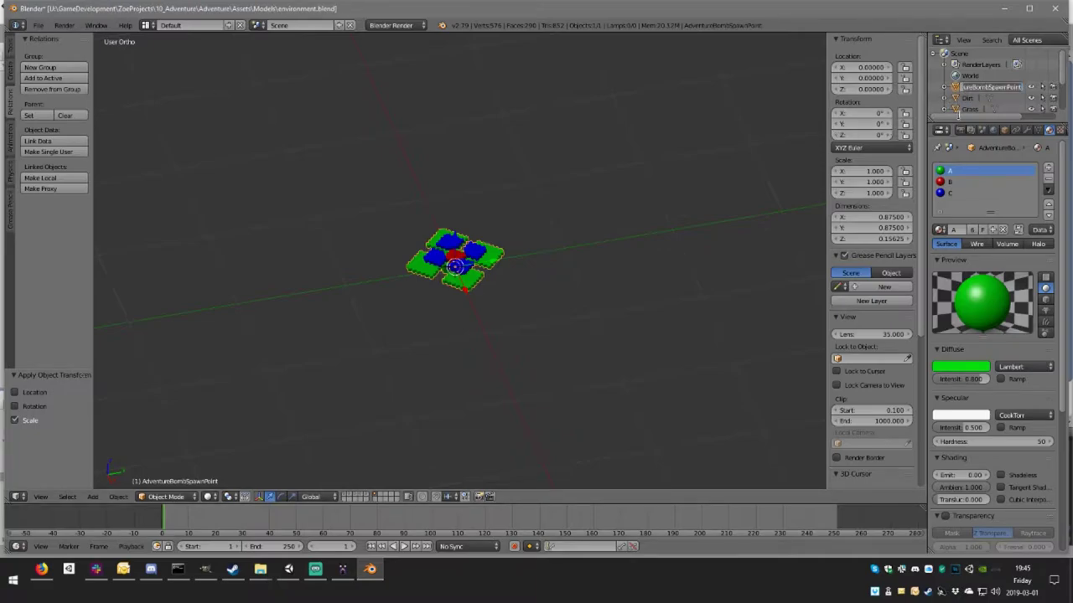
- Rename the AdventureBombSpawnPoint object and its mesh data to BombSpawnPoint
text(Bom)
key(Return)
drag(946, 118, 954, 196)
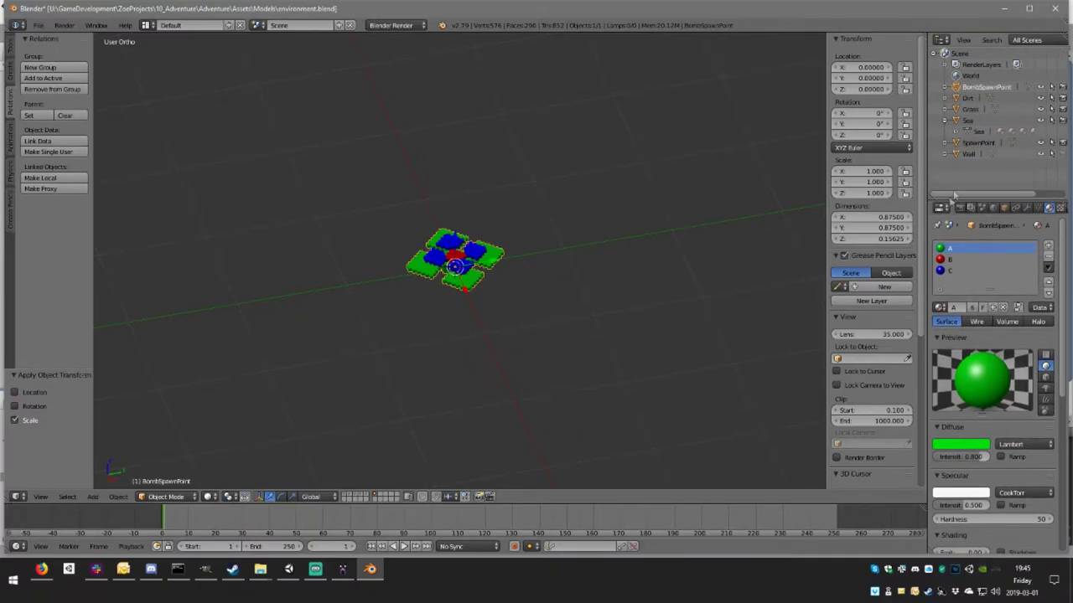
click(946, 88)
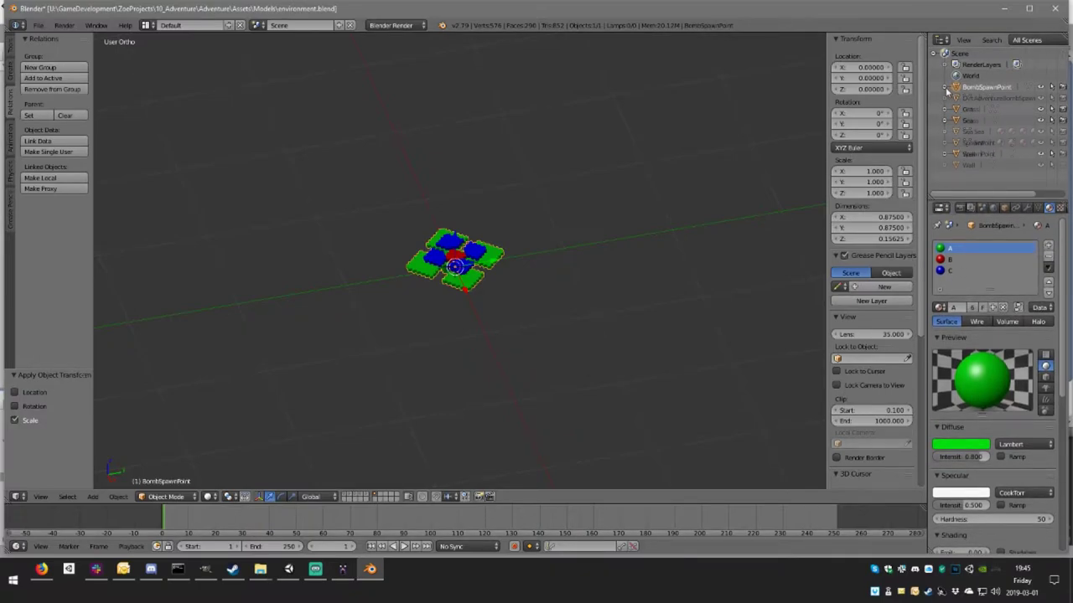
double_click(997, 98)
text(BombSpawnPoint)
key(Return)
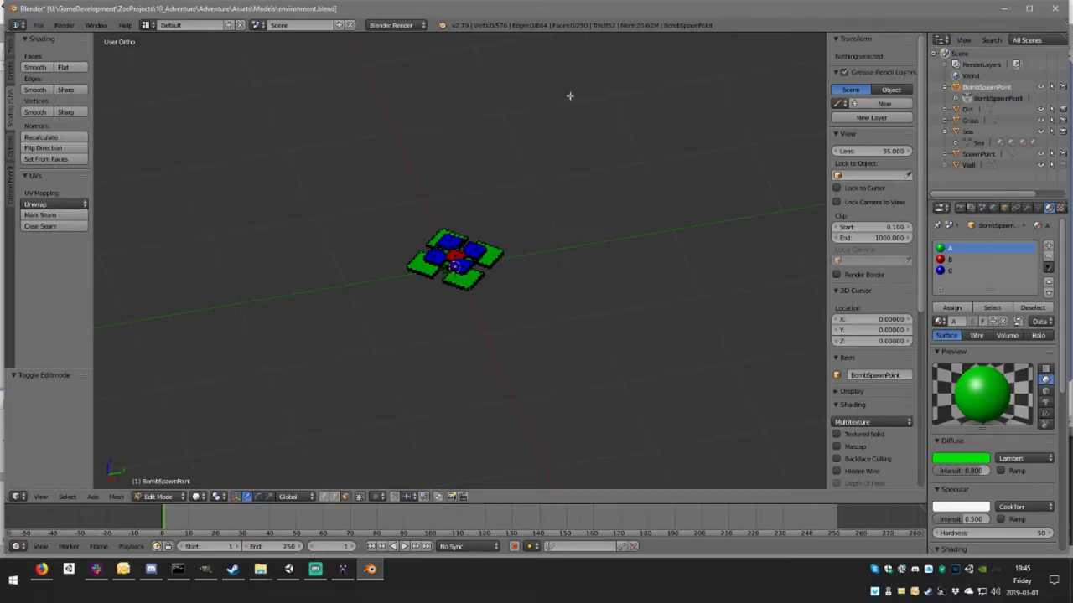
- Return to Object Mode and minimize Blender to go back to Unity
middle_drag(530, 163, 545, 166)
key(space)
key(Return)
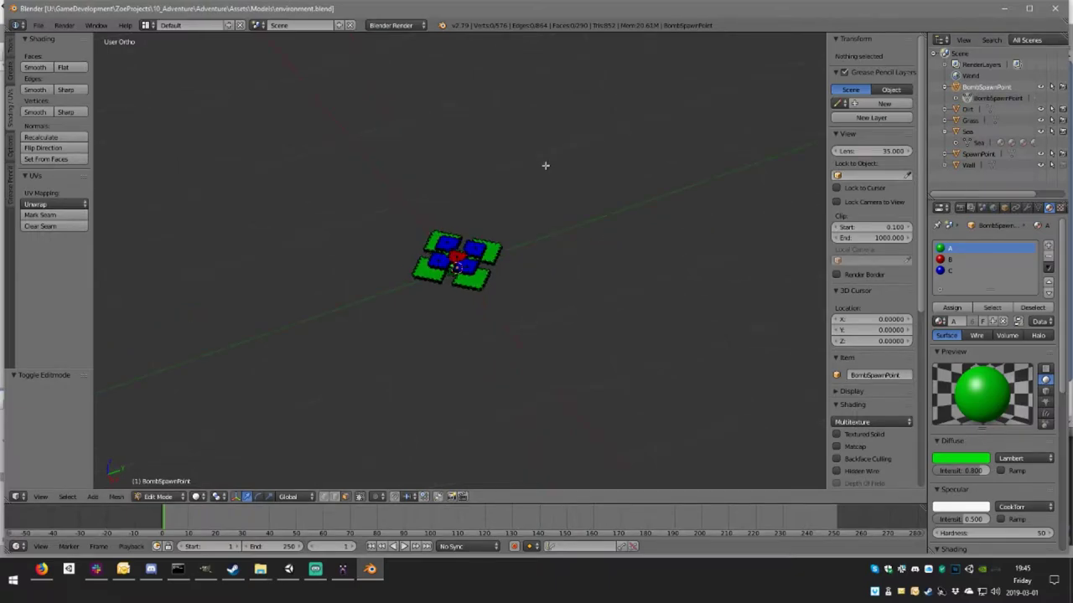
key(space)
key(Return)
click(1005, 9)
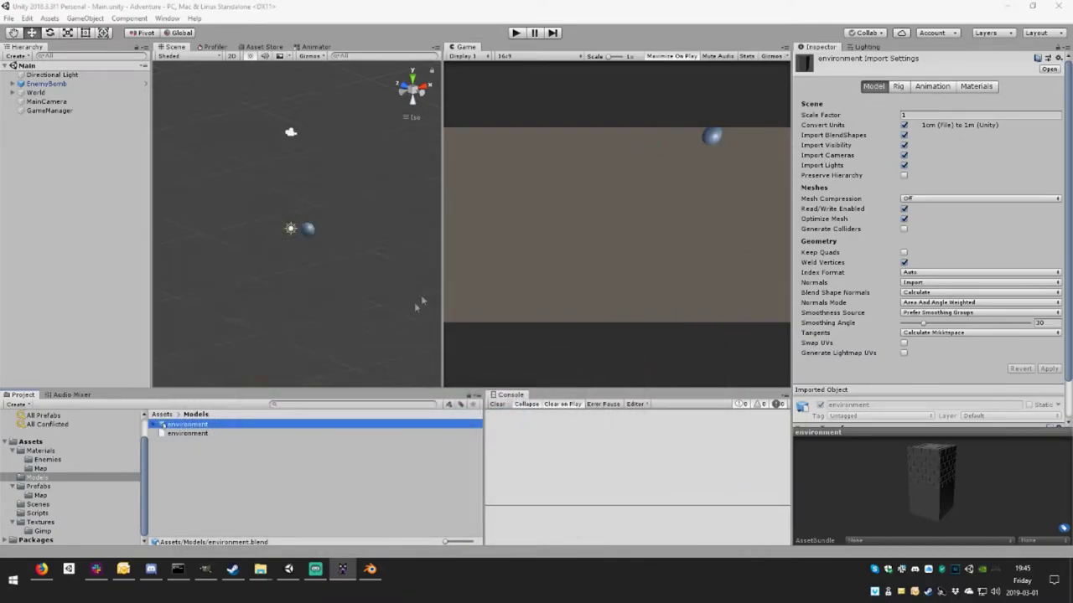
- Select the World object, then open the Map texture from the Gimp textures folder in GIMP
click(64, 85)
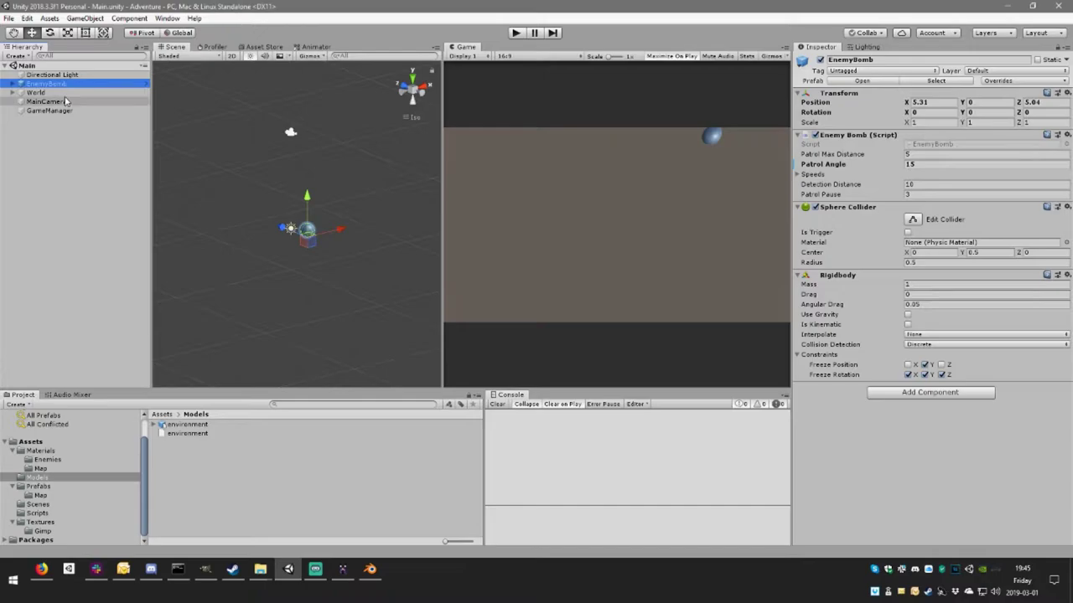
click(50, 93)
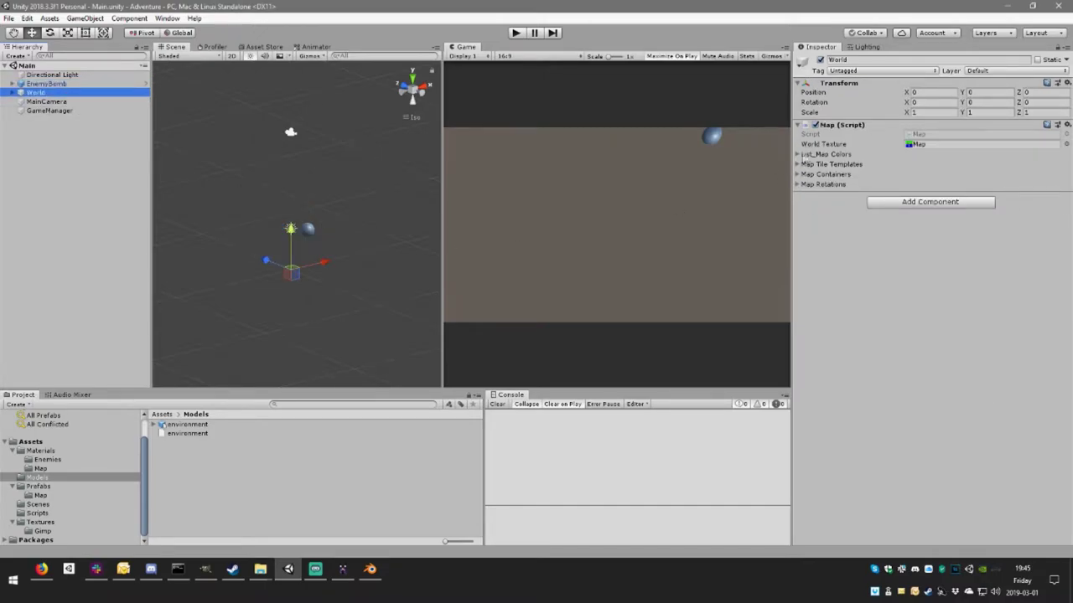
click(41, 531)
click(193, 424)
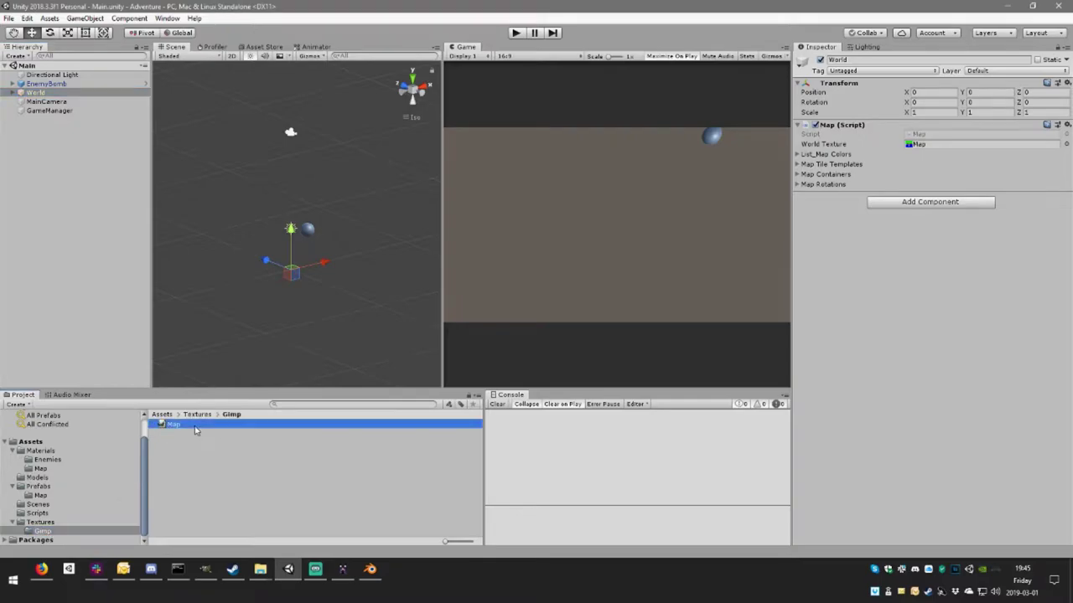
double_click(194, 429)
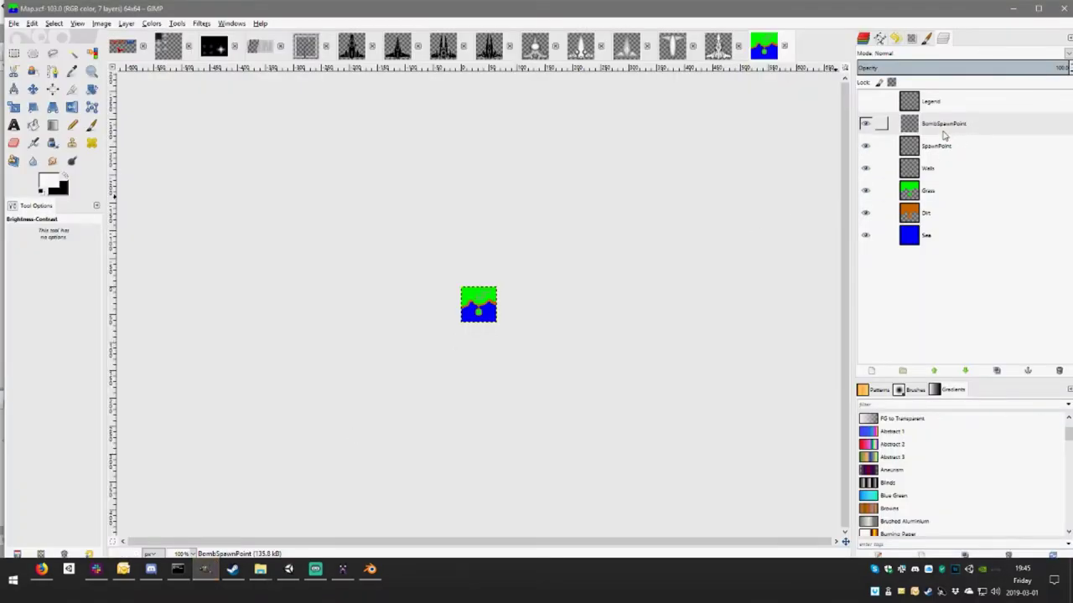
- Select the BombSpawnPoint layer in GIMP, then minimize GIMP to bring Unity back
click(946, 125)
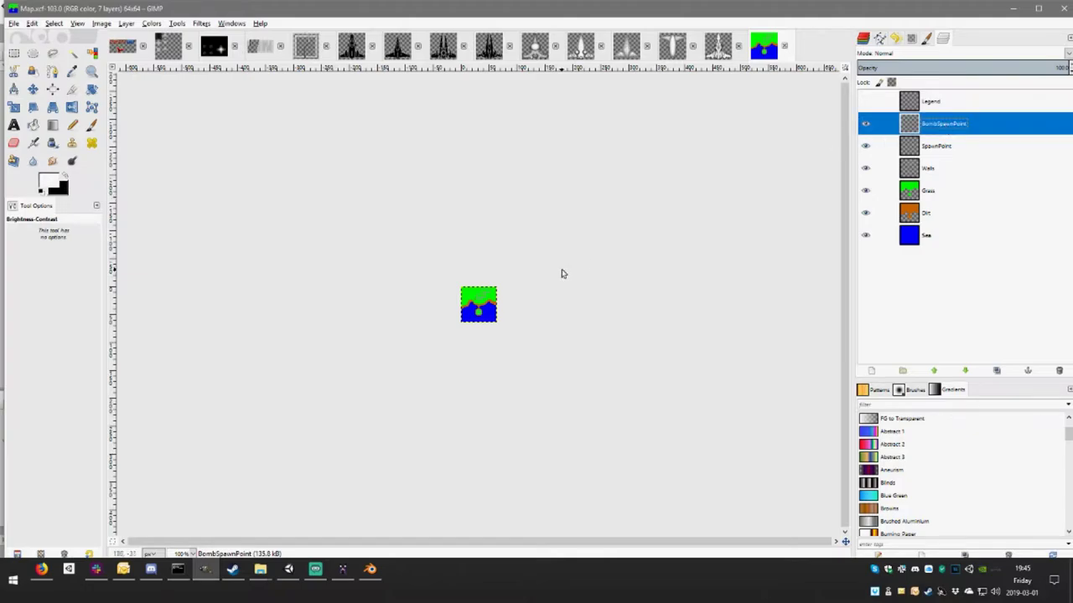
ctrl+scroll(540, 305, up, 7)
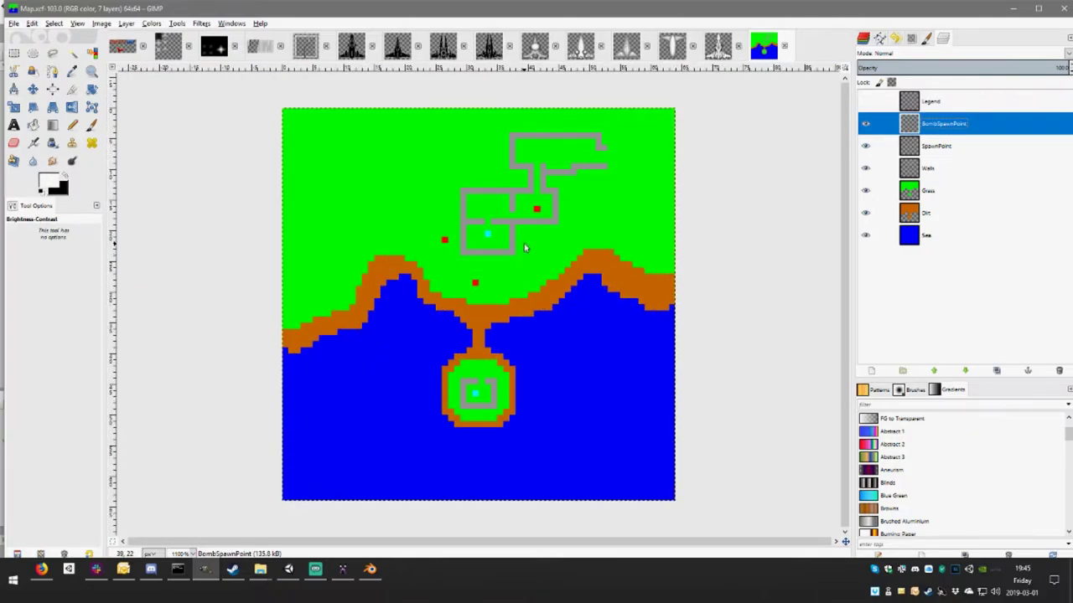
click(1012, 8)
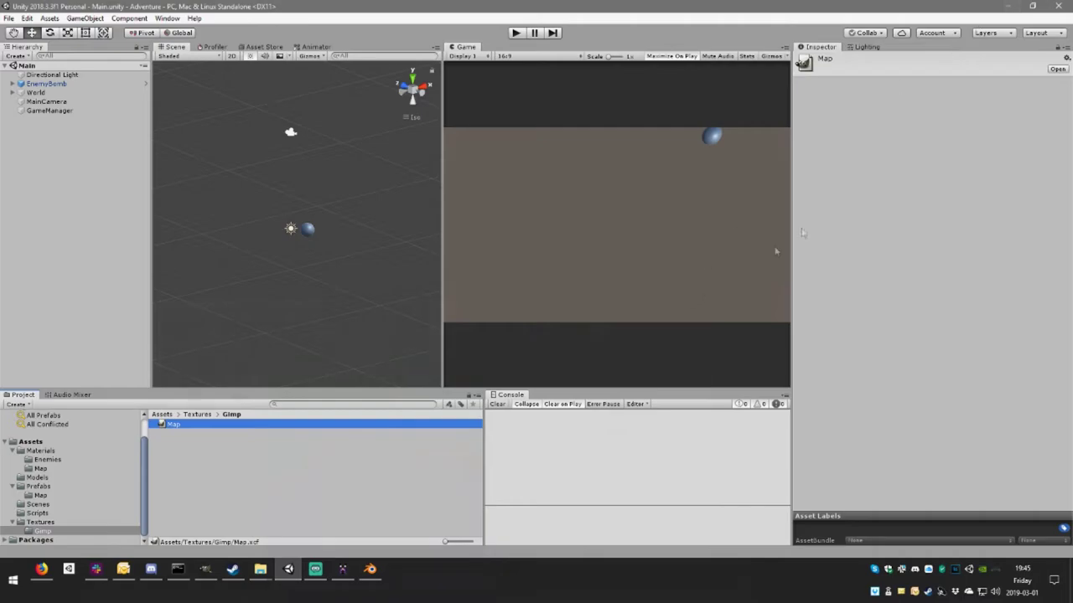
- Inspect the EnemyBomb object's Structure children in the Hierarchy
click(46, 84)
click(12, 85)
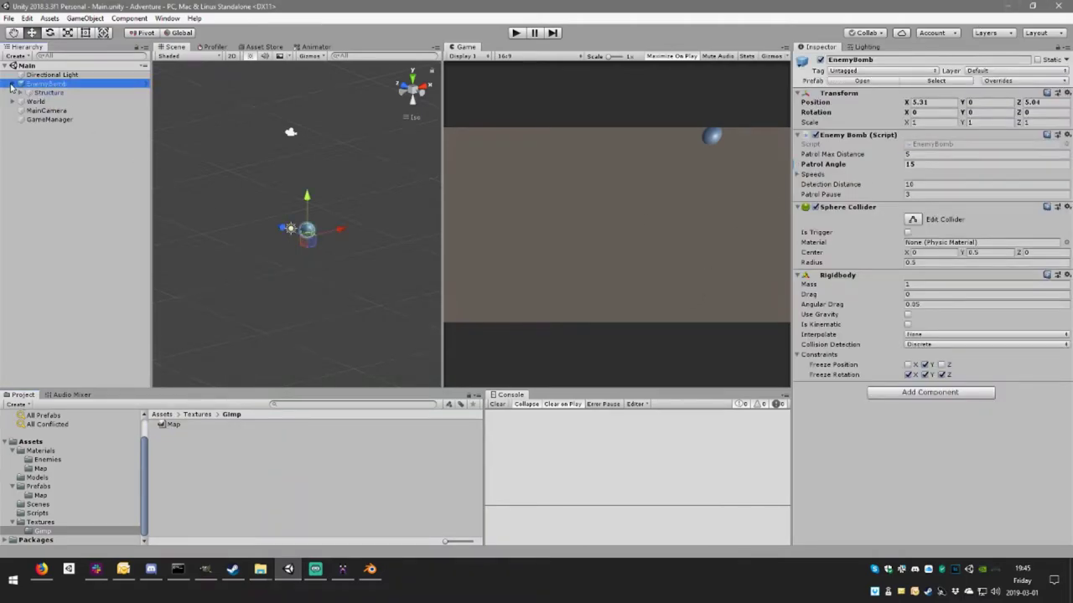
click(21, 93)
click(21, 93)
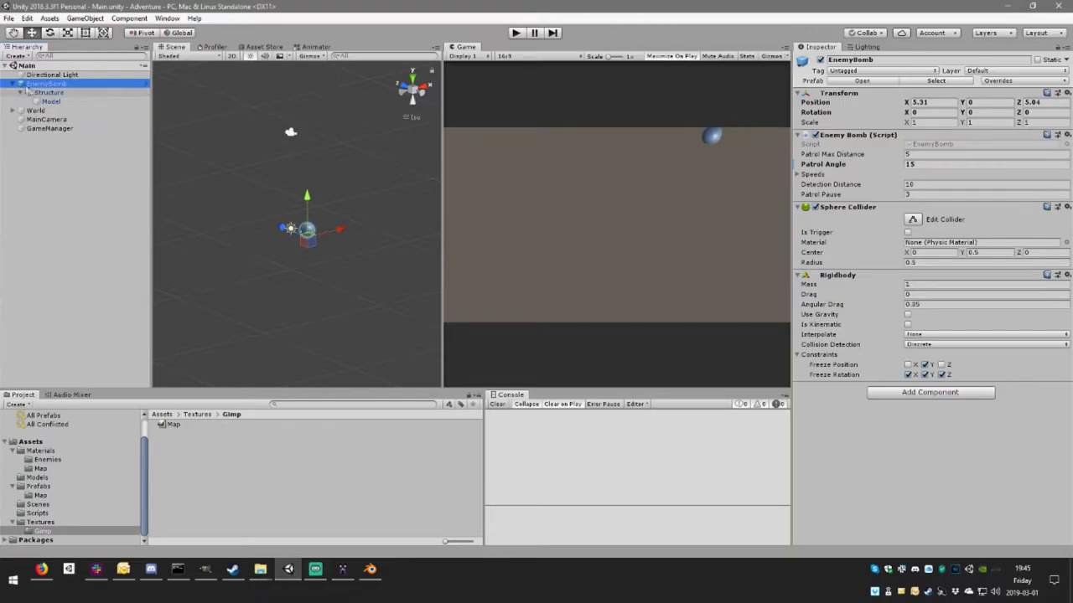
click(12, 85)
- Expand World and its Map Tile Templates, Map Containers and Map Rotations lists
click(39, 94)
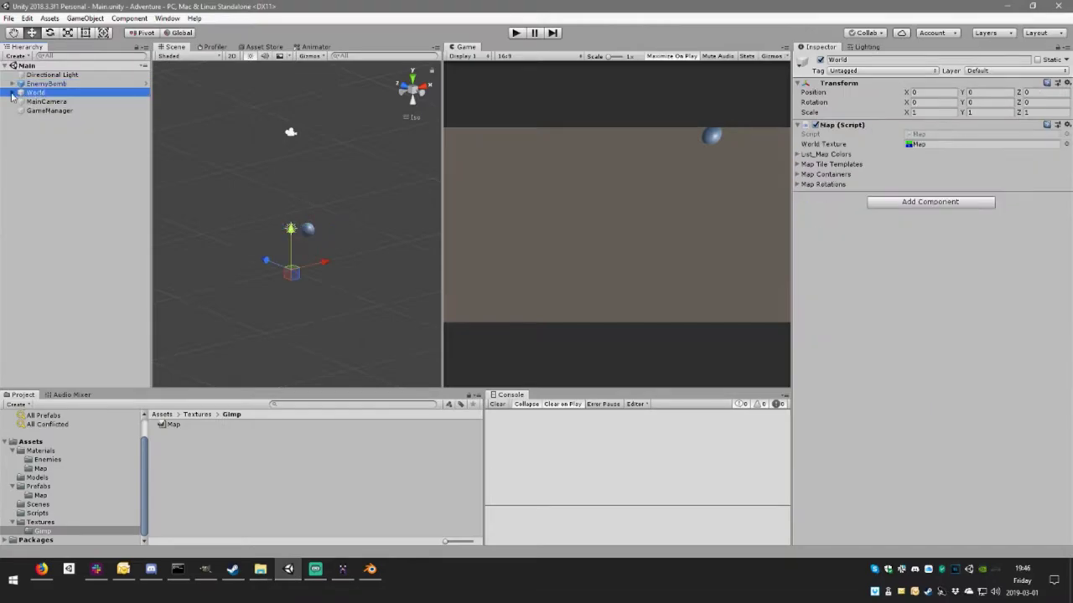
key(Right)
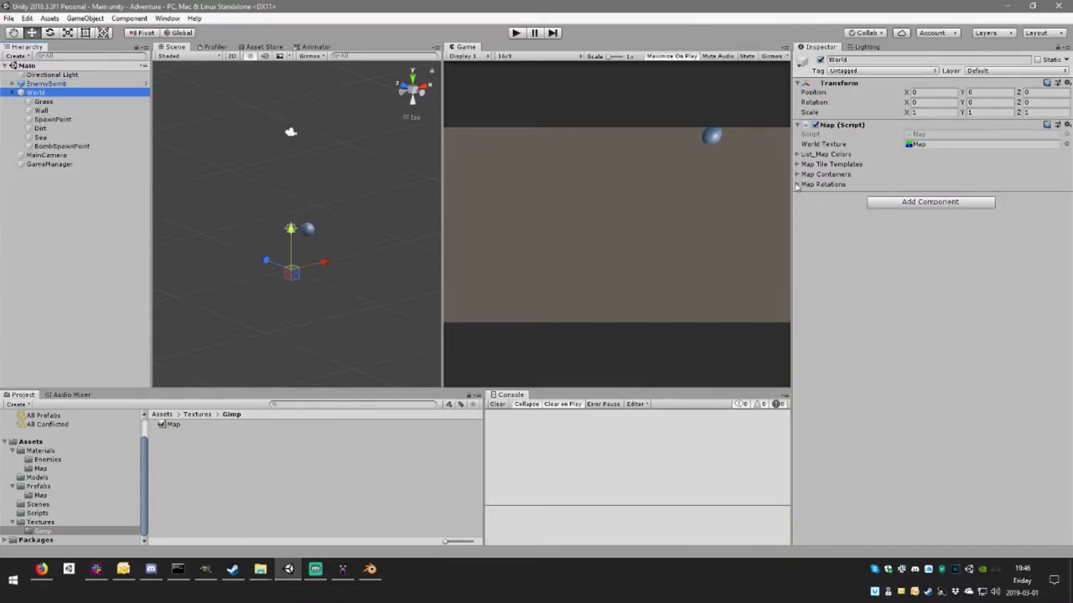
click(796, 184)
click(797, 174)
click(797, 164)
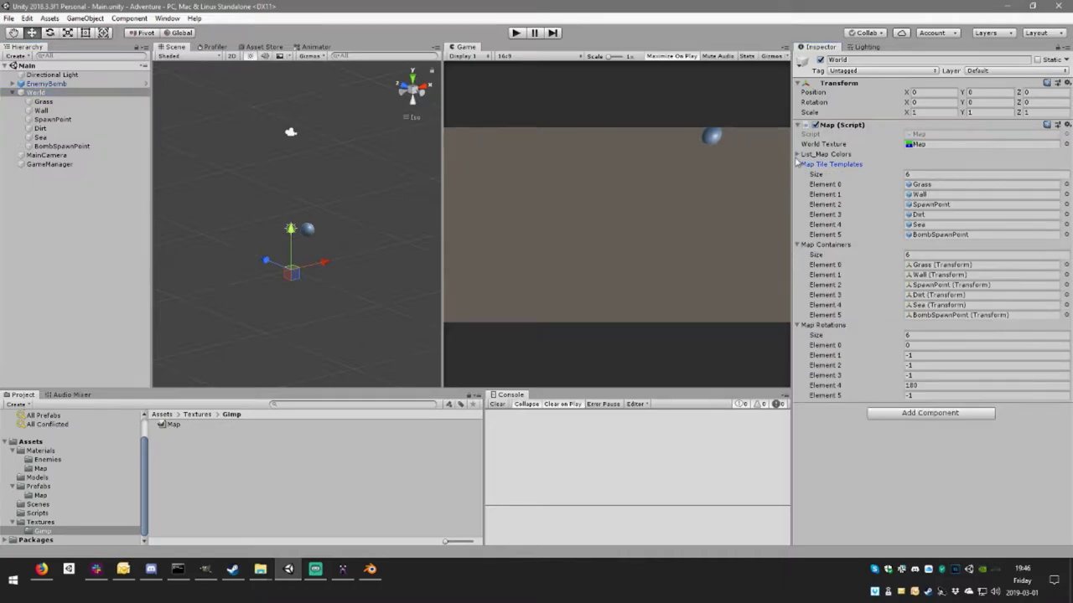
- Drag the BombSpawnPoint prefab from Prefabs/Map into the scene and frame it
click(969, 235)
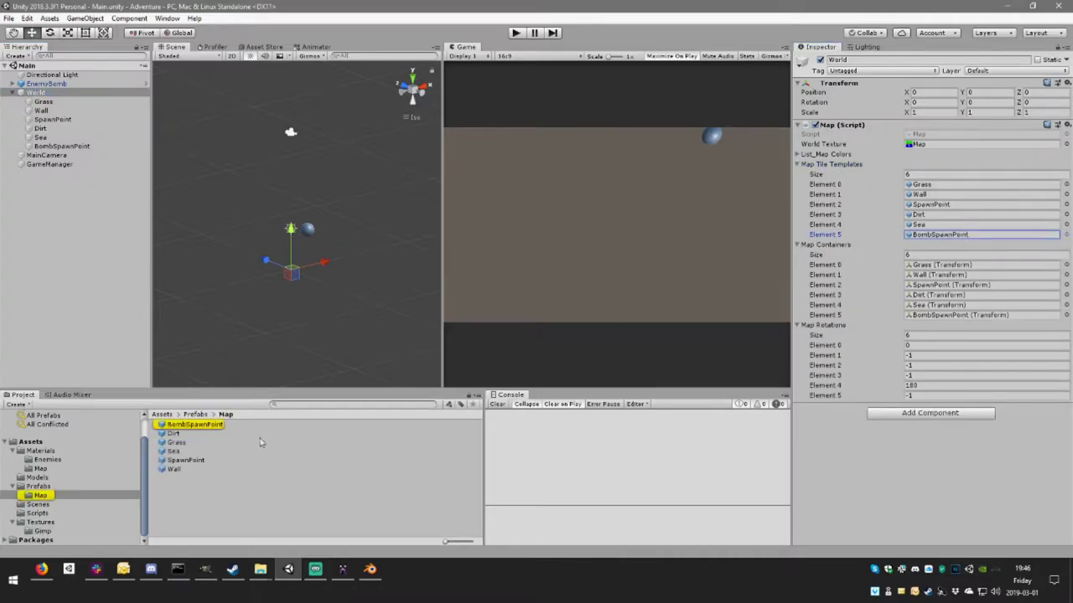
drag(216, 425, 339, 349)
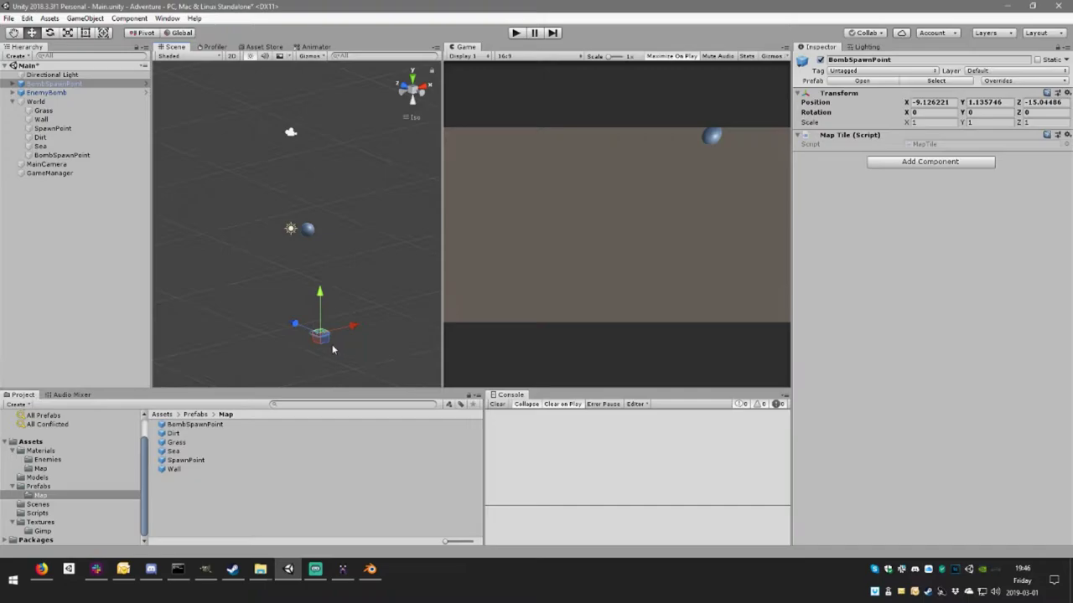
key(f)
right_drag(342, 327, 192, 155)
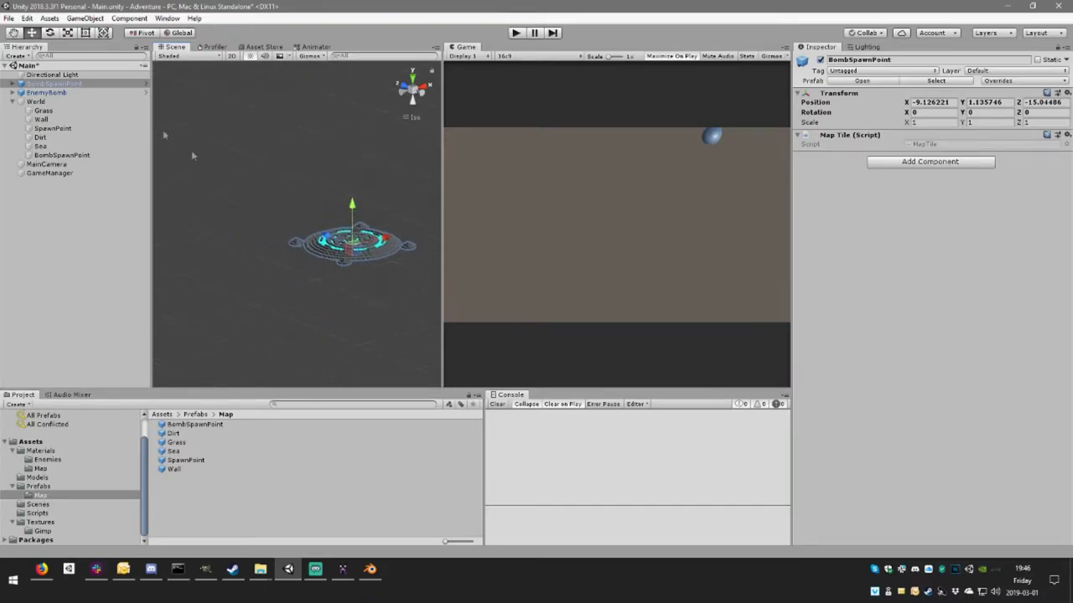
- Switch the BombSpawnPoint Model's mesh from SpawnPoint to BombSpawnPoint
click(13, 85)
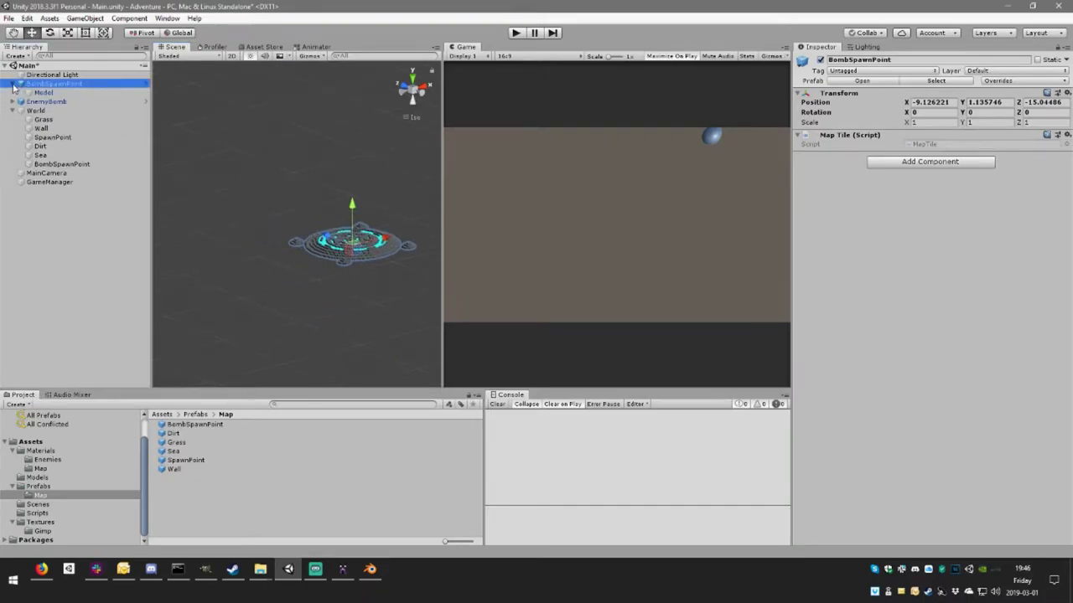
click(41, 92)
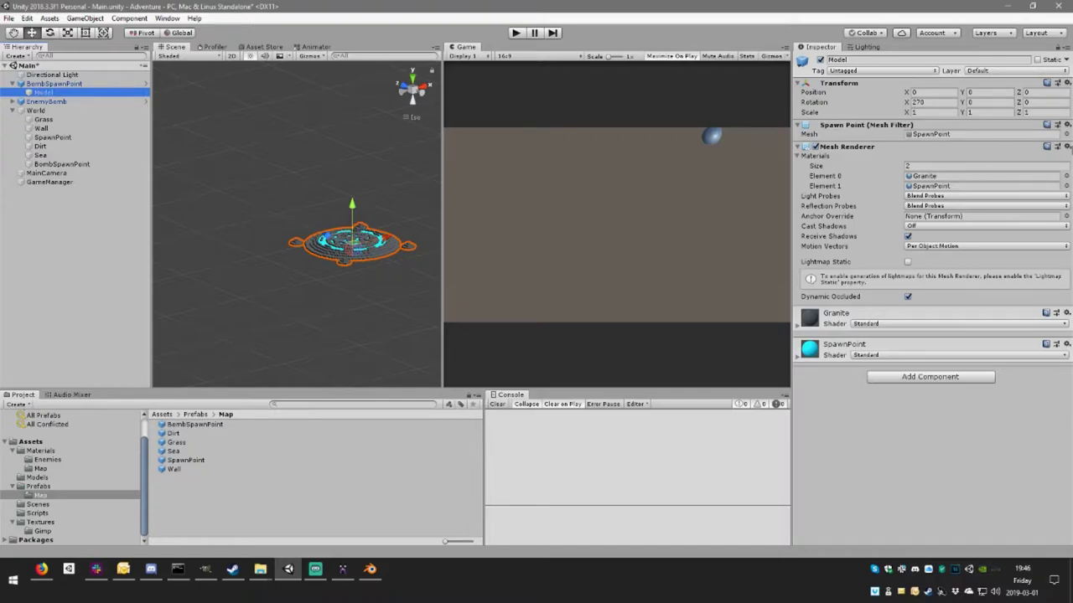
click(1066, 134)
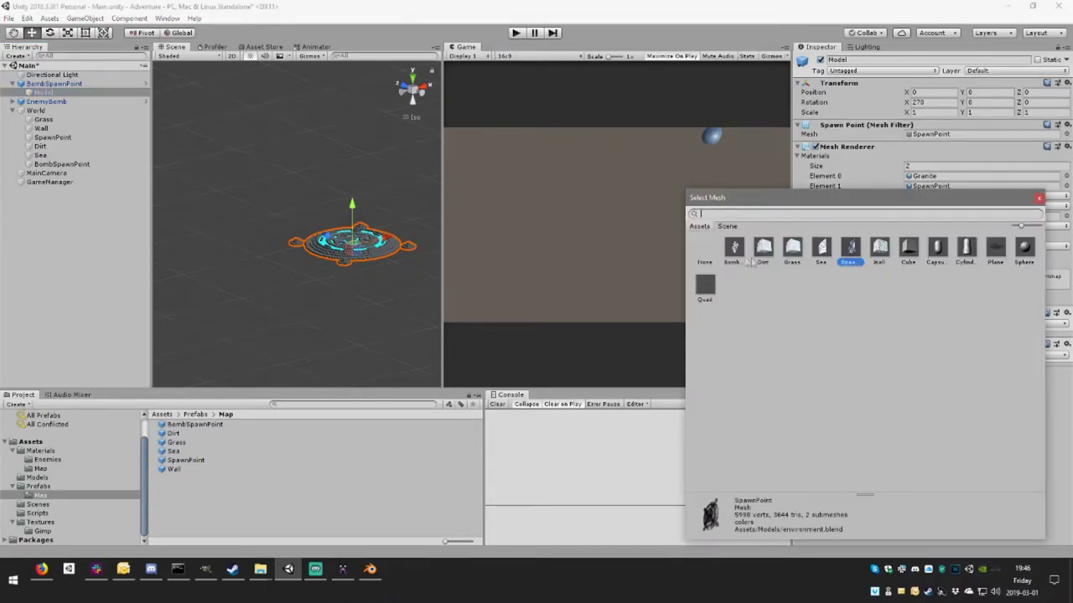
double_click(738, 256)
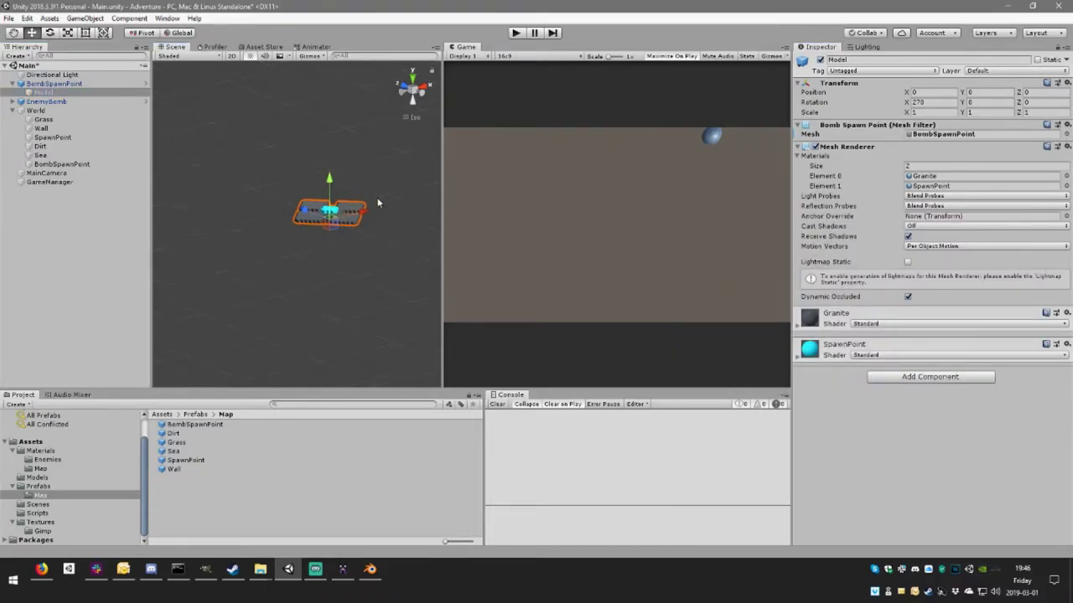
- Duplicate the Granite material in Materials/Map and name the copy Leaves
alt+drag(377, 203, 402, 248)
click(955, 175)
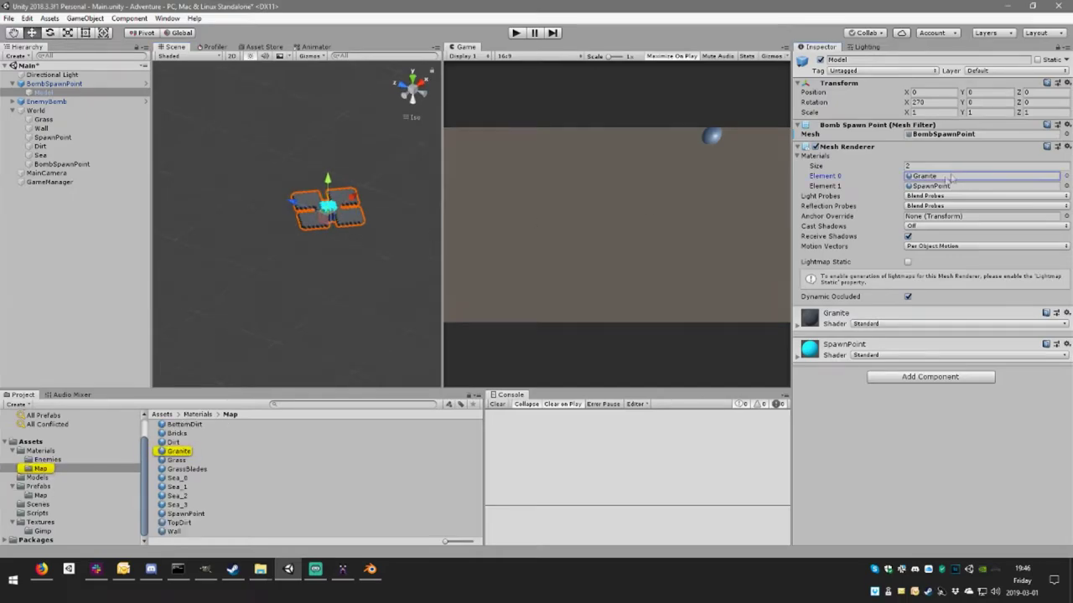
click(179, 451)
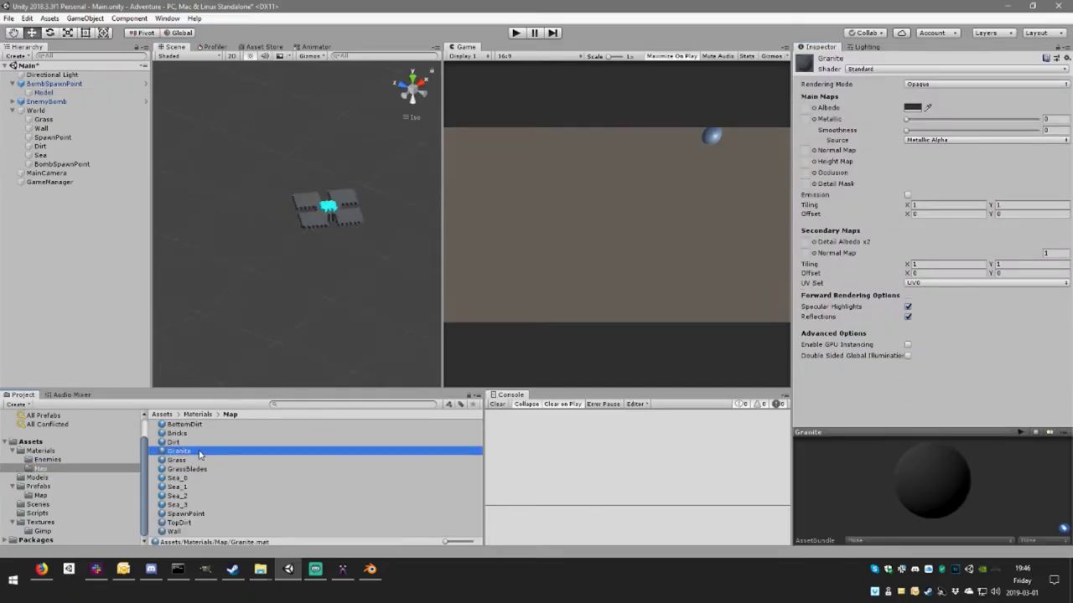
key(ctrl+d)
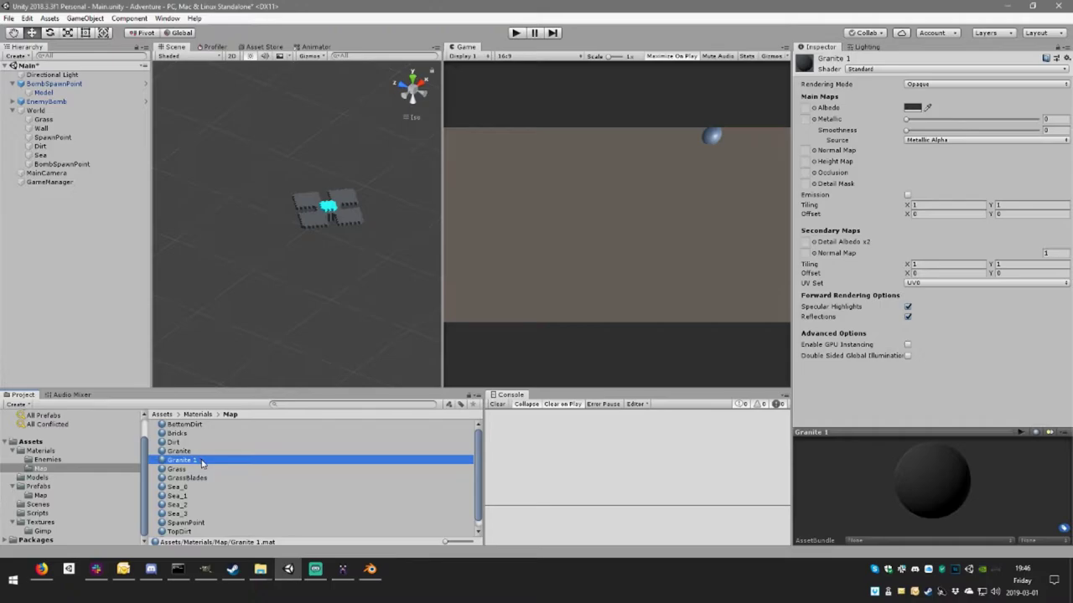
click(202, 464)
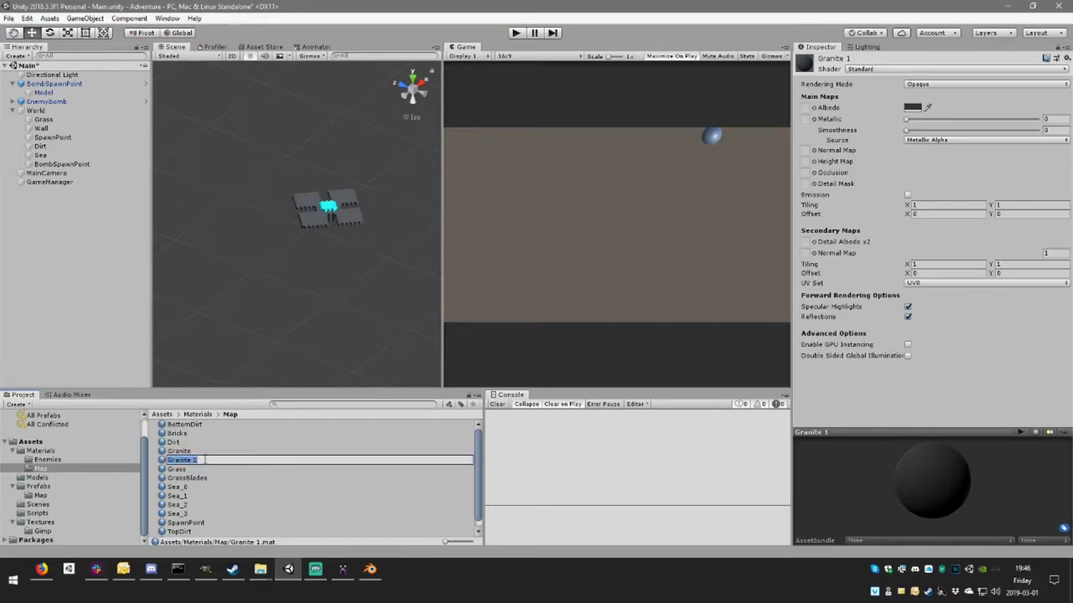
text(Leaves)
key(Return)
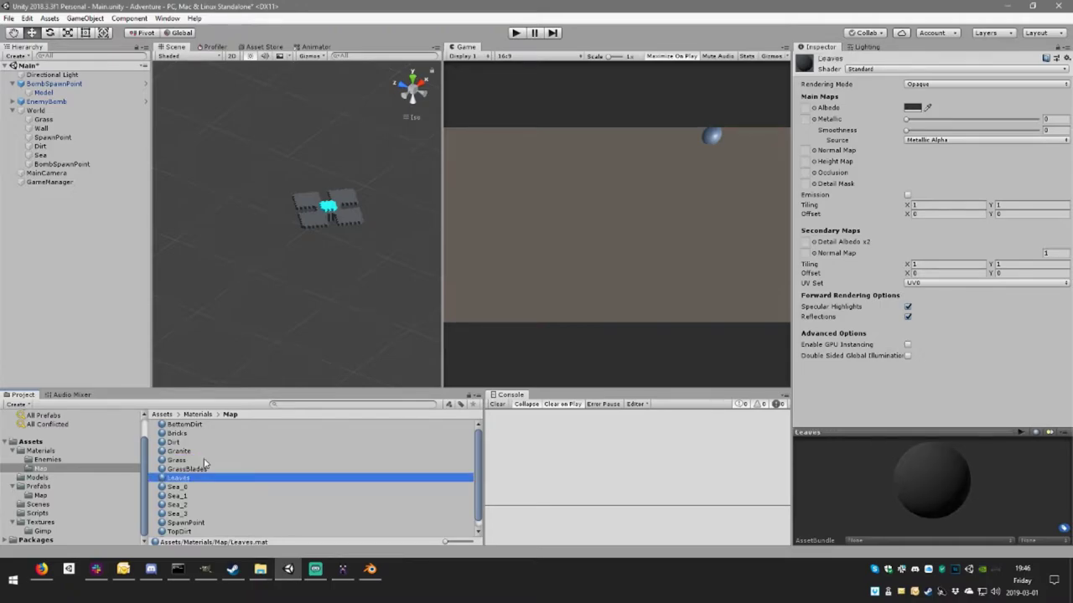
- Duplicate Leaves twice more, naming the copies Petals and Stem
key(ctrl+d)
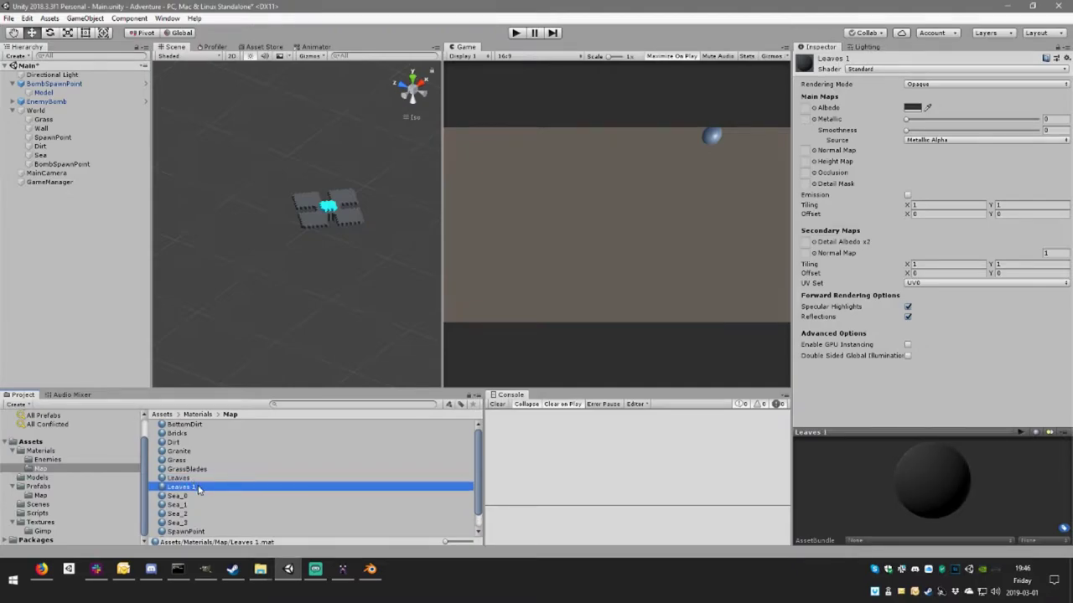
key(F2)
text(Pl)
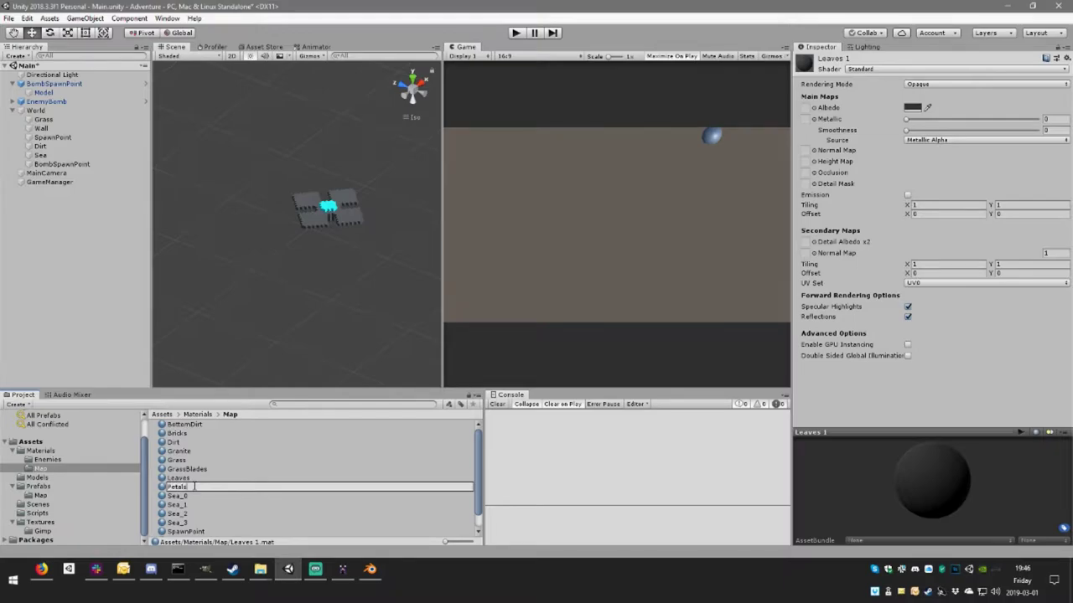
key(Return)
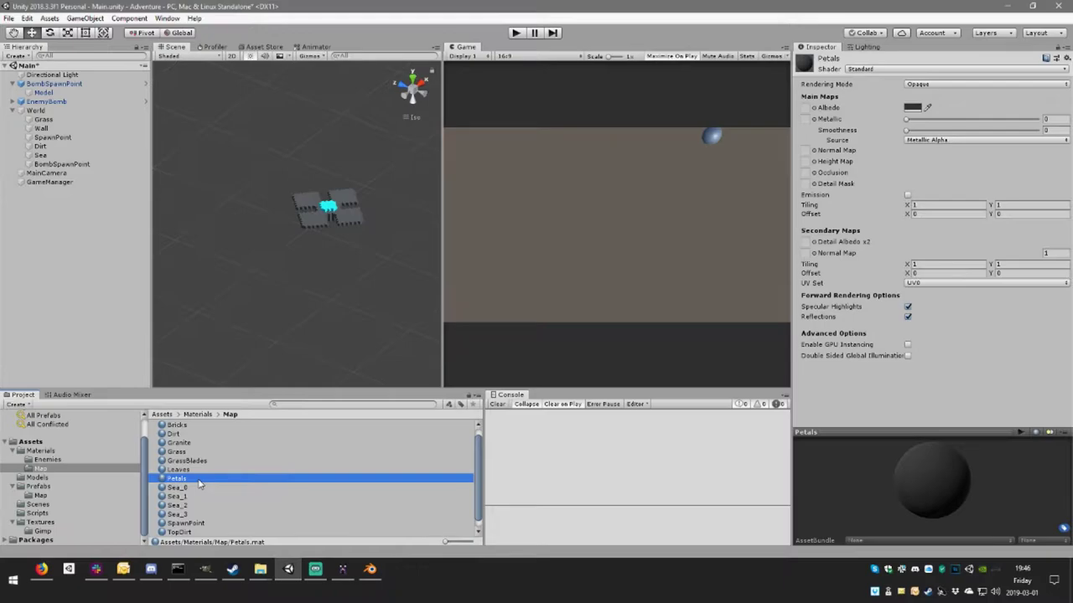
key(ctrl+d)
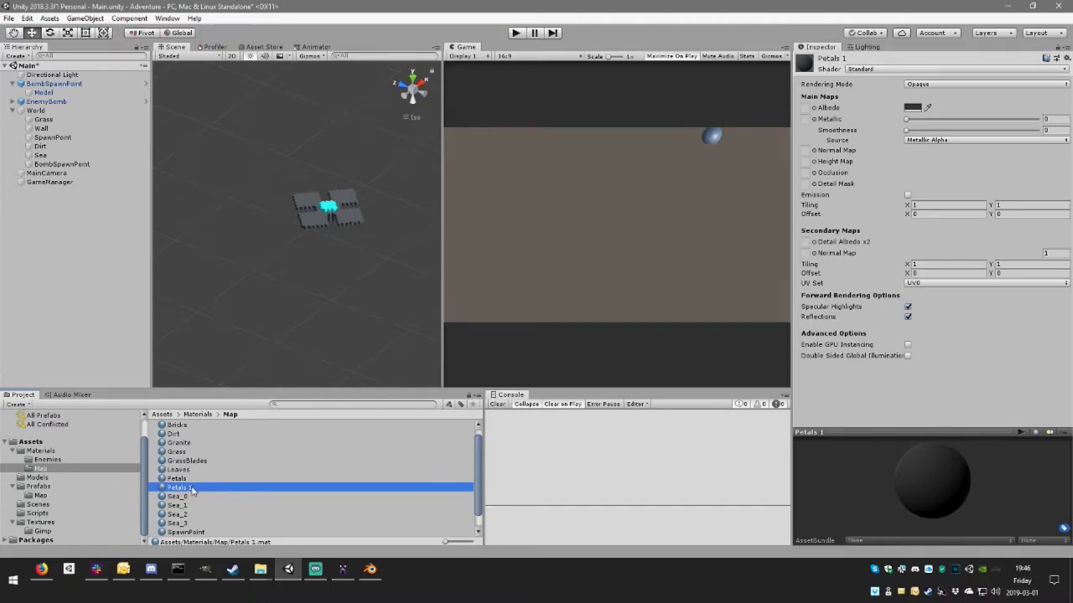
click(192, 488)
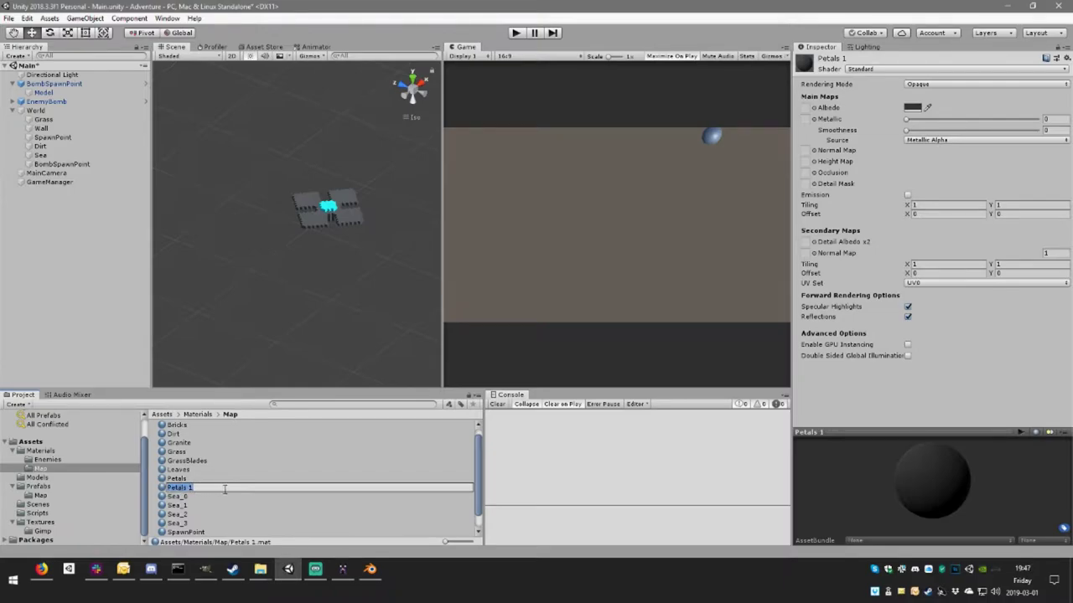
text(Stem)
key(Return)
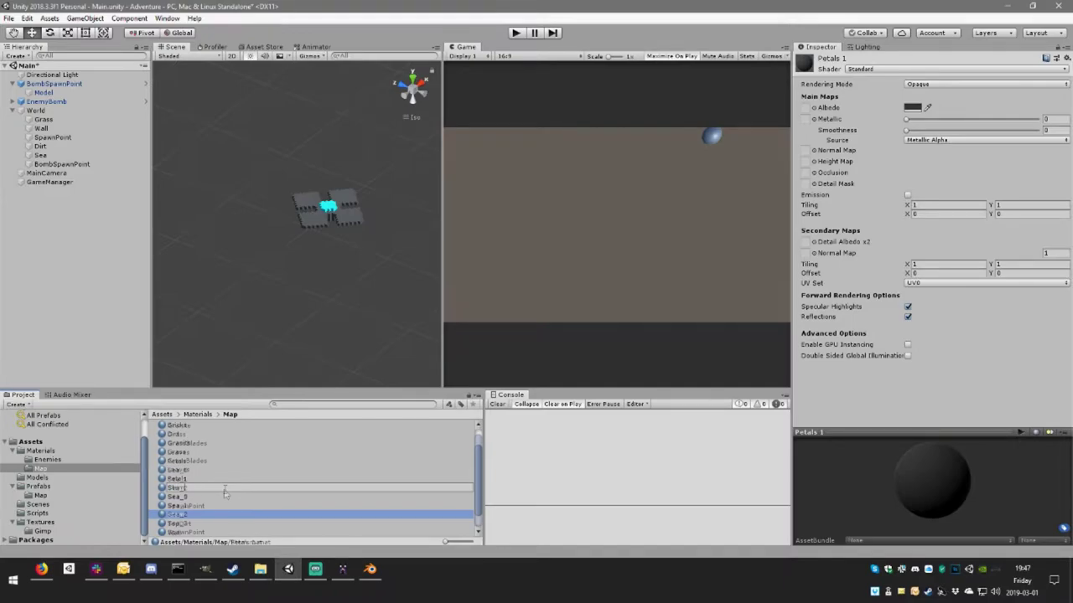
- Give the Stem material a pale yellow albedo colour
click(911, 107)
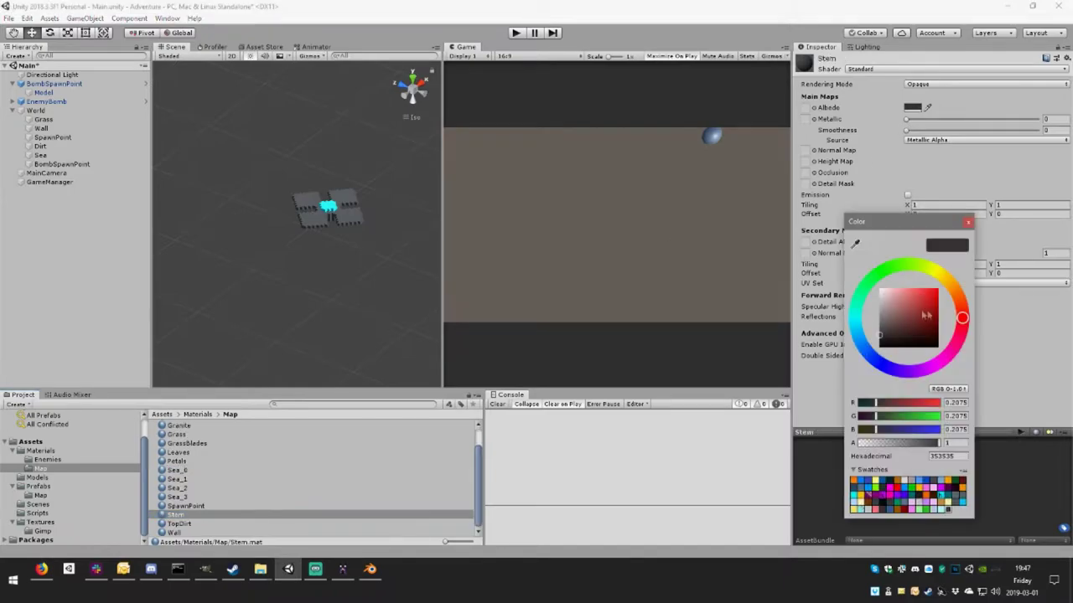
click(943, 275)
drag(920, 295, 901, 289)
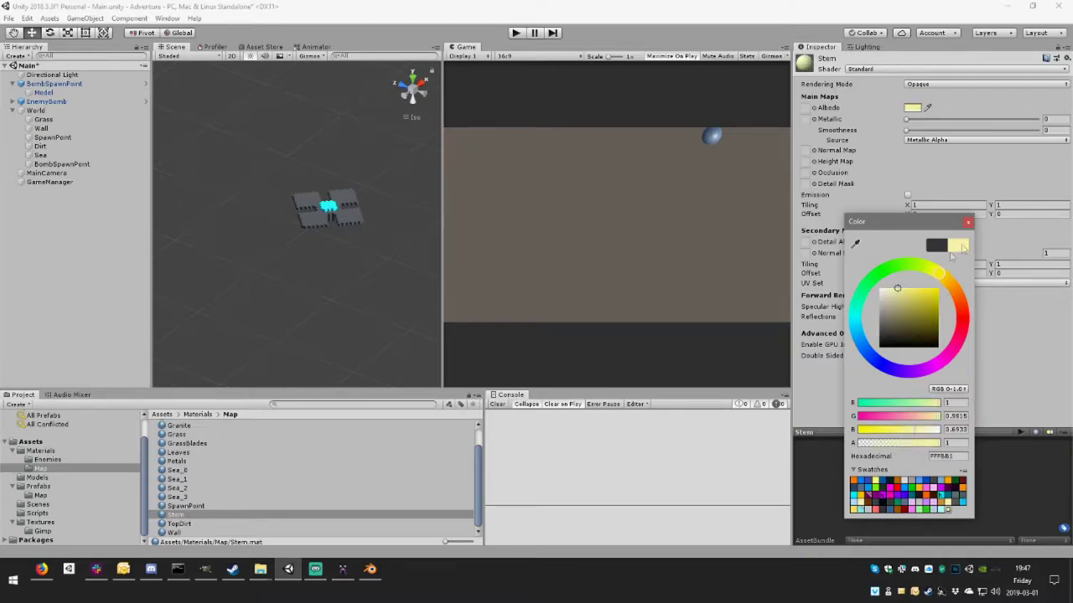
click(968, 222)
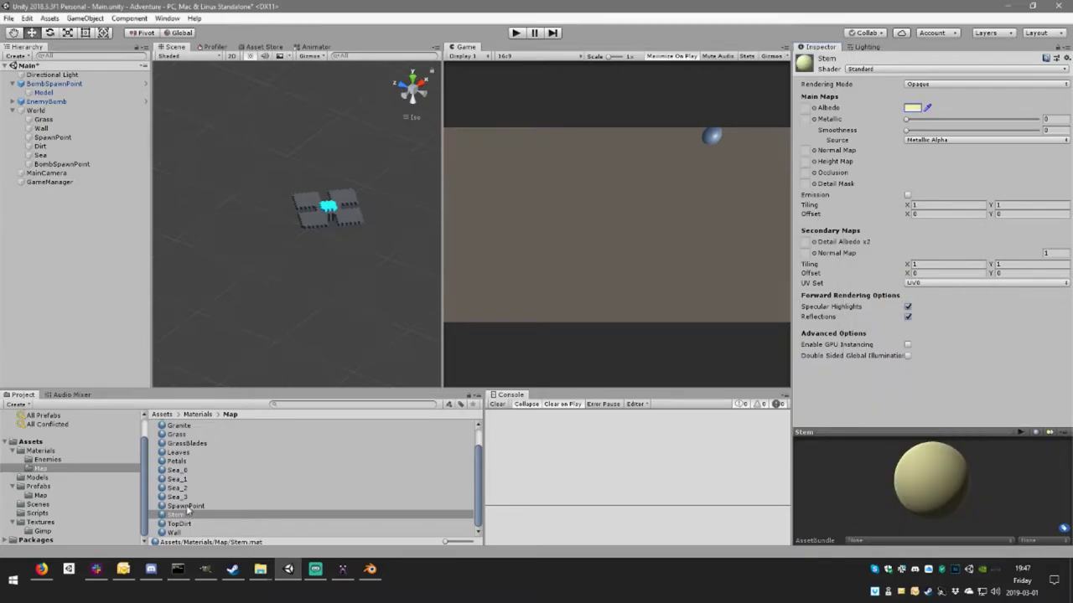
- Give the Leaves material a bright green albedo colour
scroll(190, 507, up, 2)
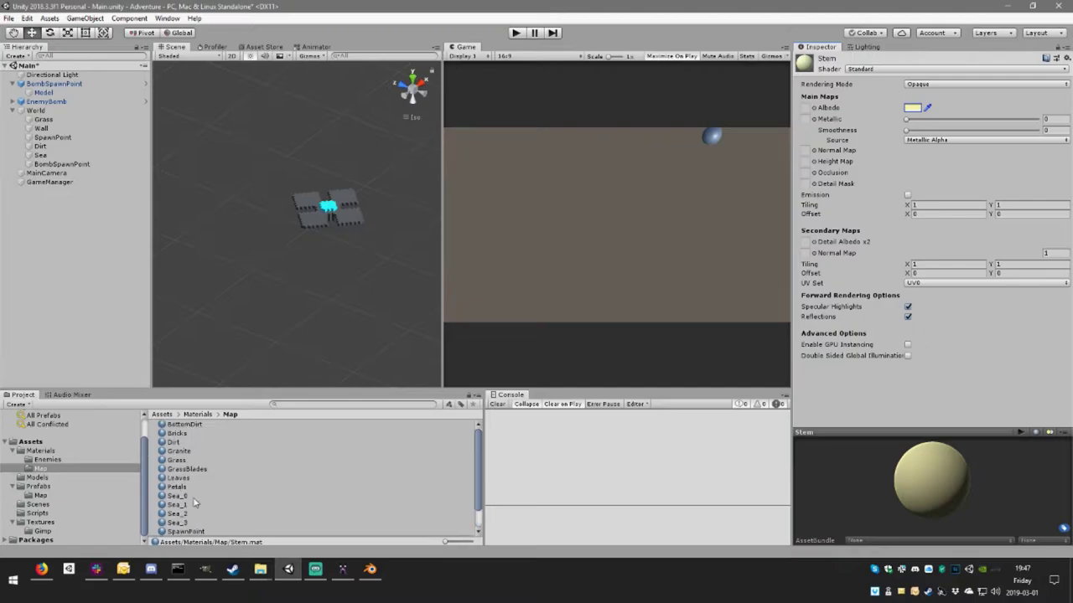
click(191, 478)
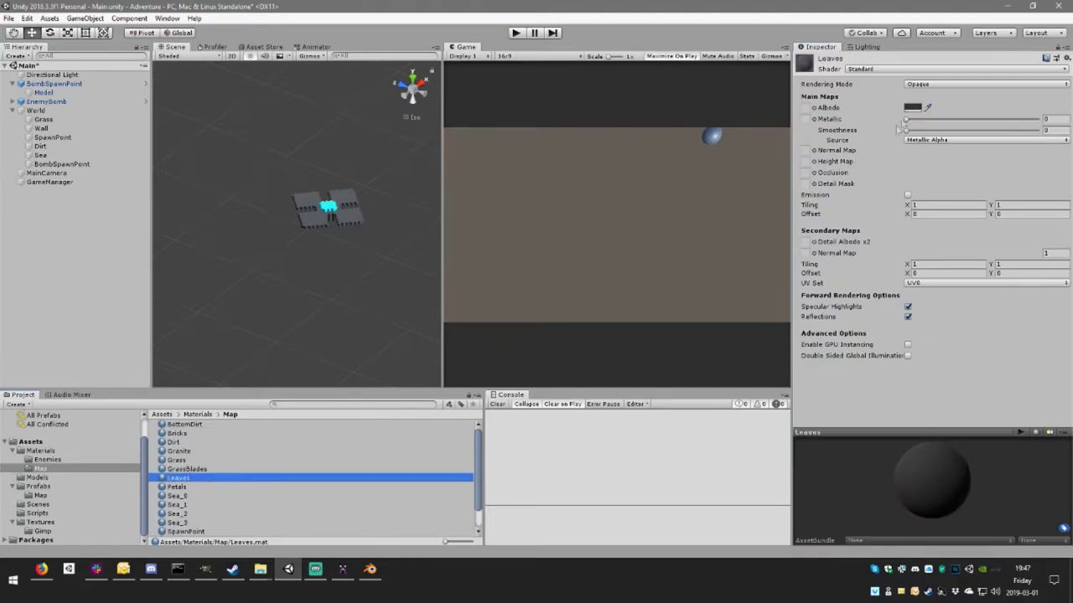
click(910, 109)
click(882, 274)
mouse_move(925, 307)
mouse_down()
mouse_move(943, 312)
mouse_move(944, 284)
mouse_up()
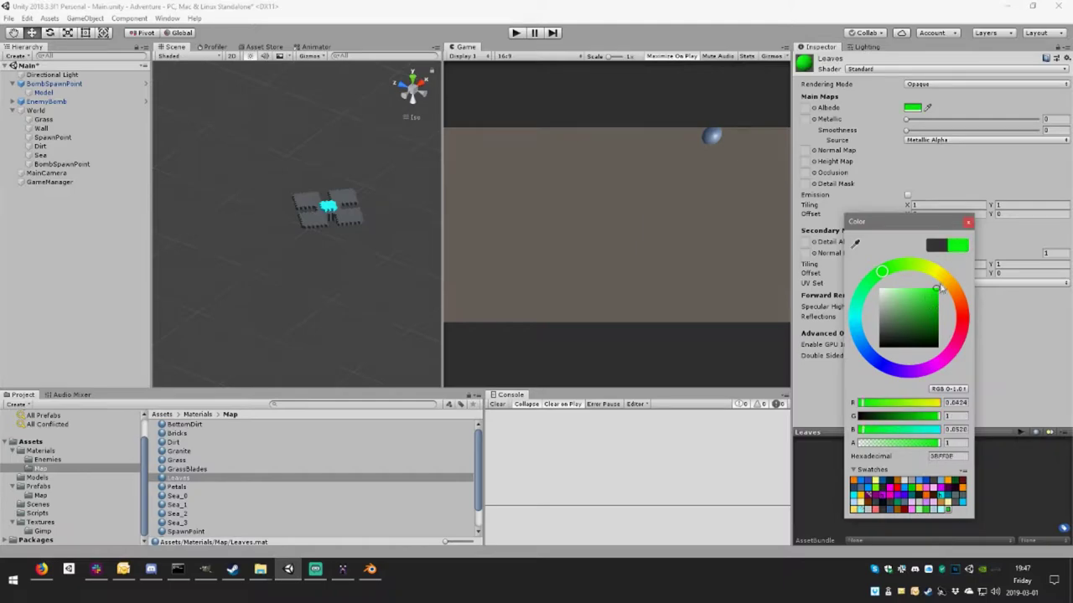
click(968, 222)
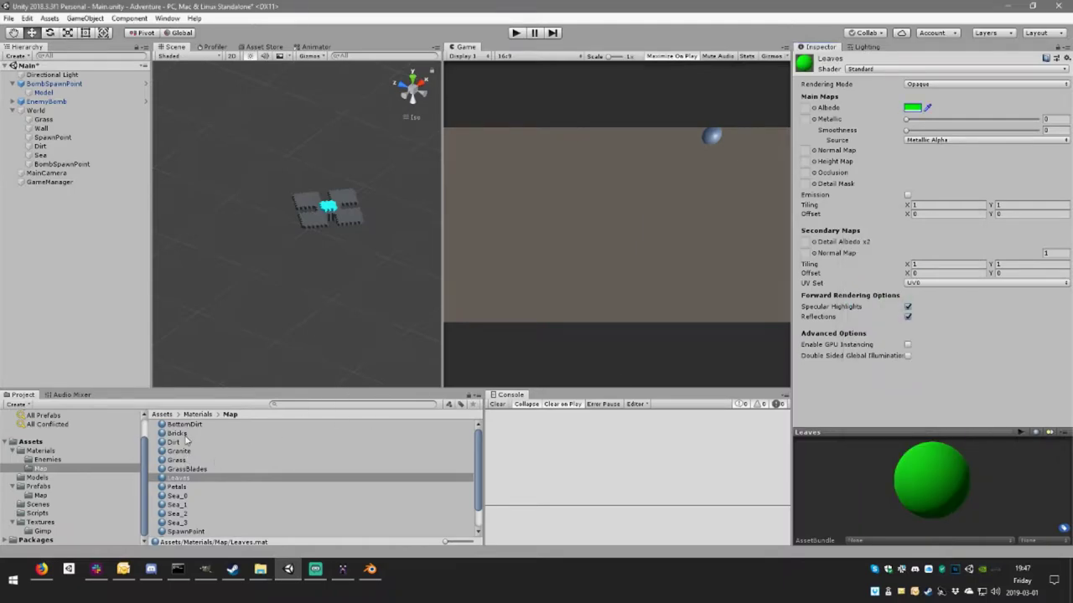
- Give the Petals material a bright pink albedo colour
scroll(186, 440, down, 1)
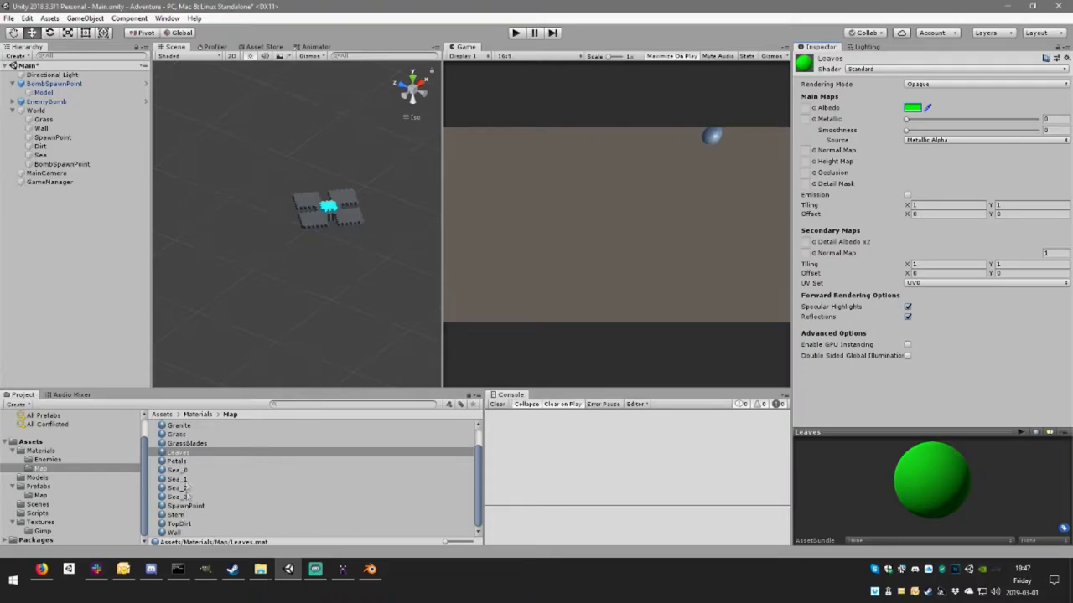
click(180, 462)
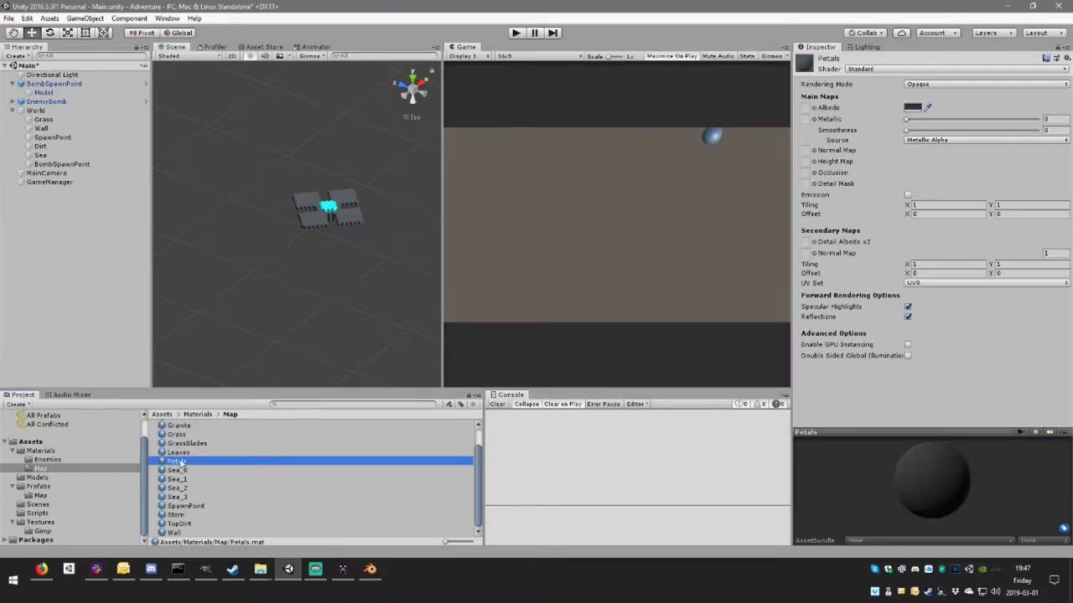
click(915, 110)
click(939, 360)
click(914, 299)
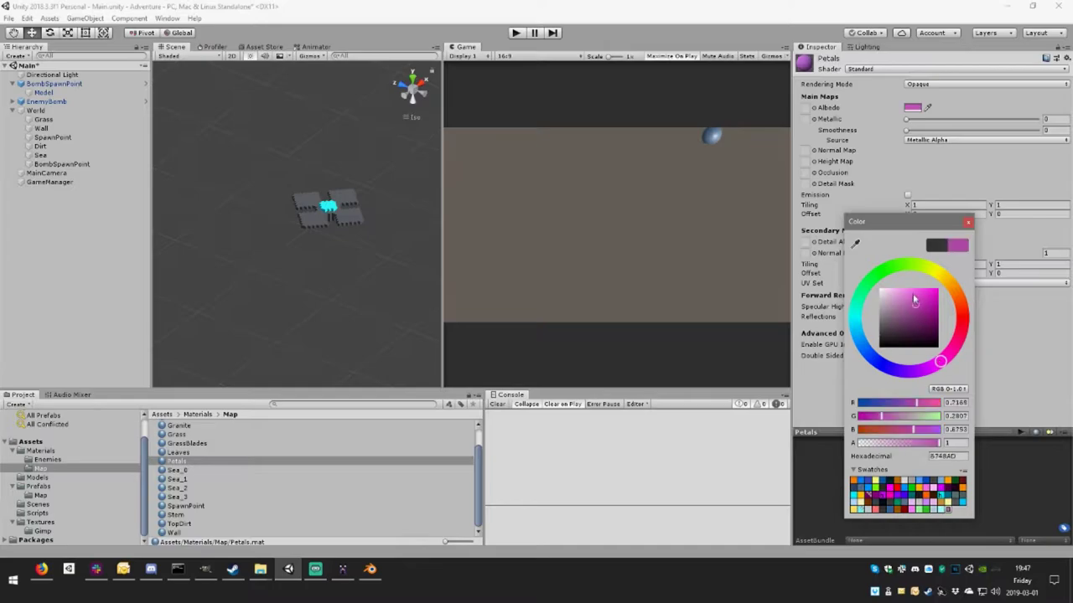
drag(914, 299, 912, 287)
click(967, 222)
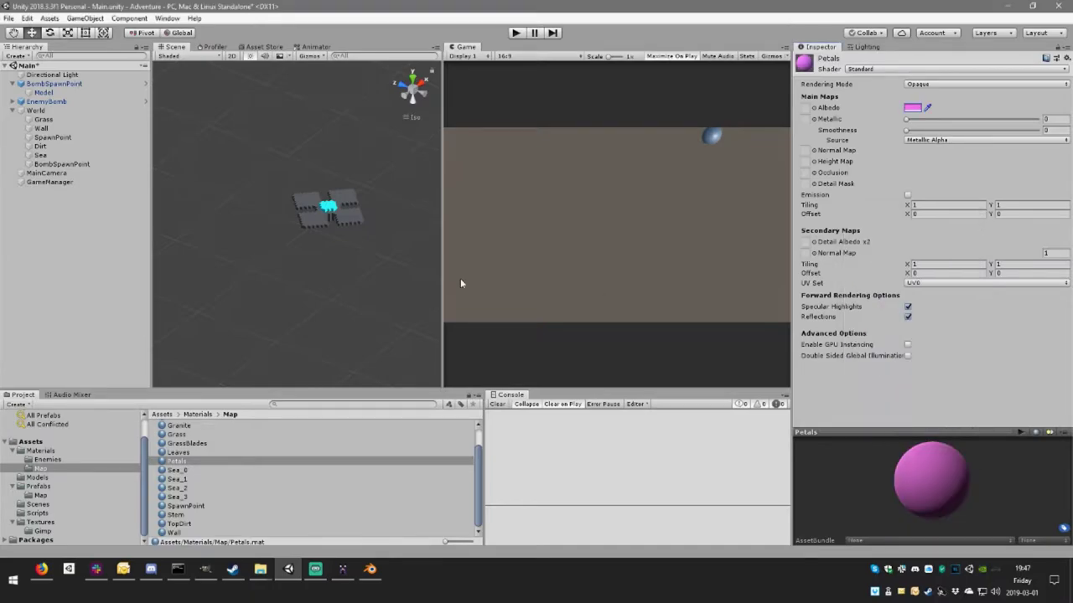
click(44, 92)
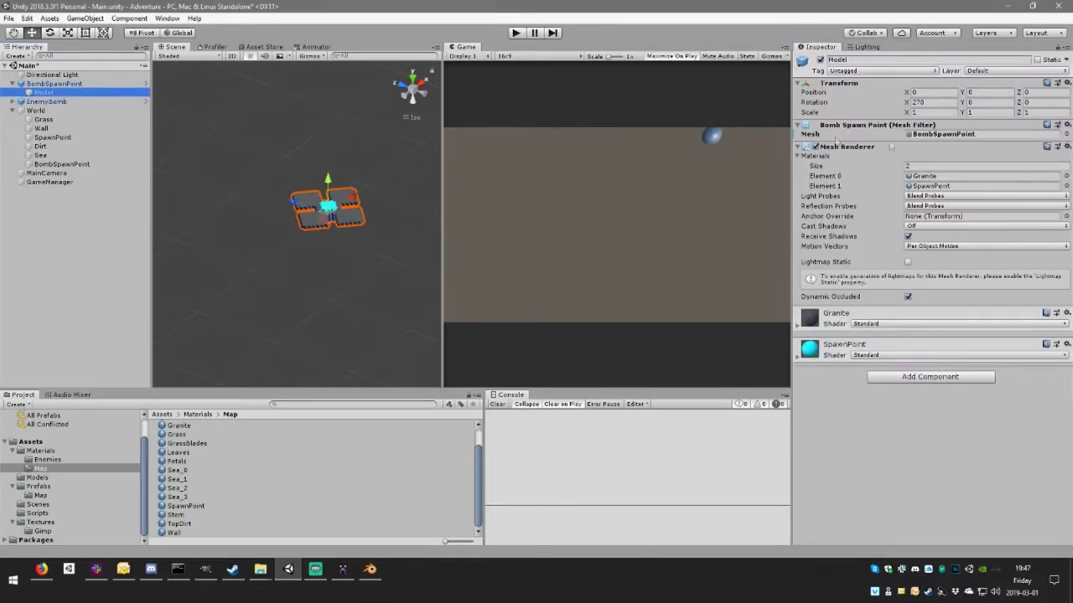
- Set the Model's Materials size to 3 and assign Leaves, Stem and Petals to Elements 0, 1, 2
click(922, 165)
text(3)
key(Return)
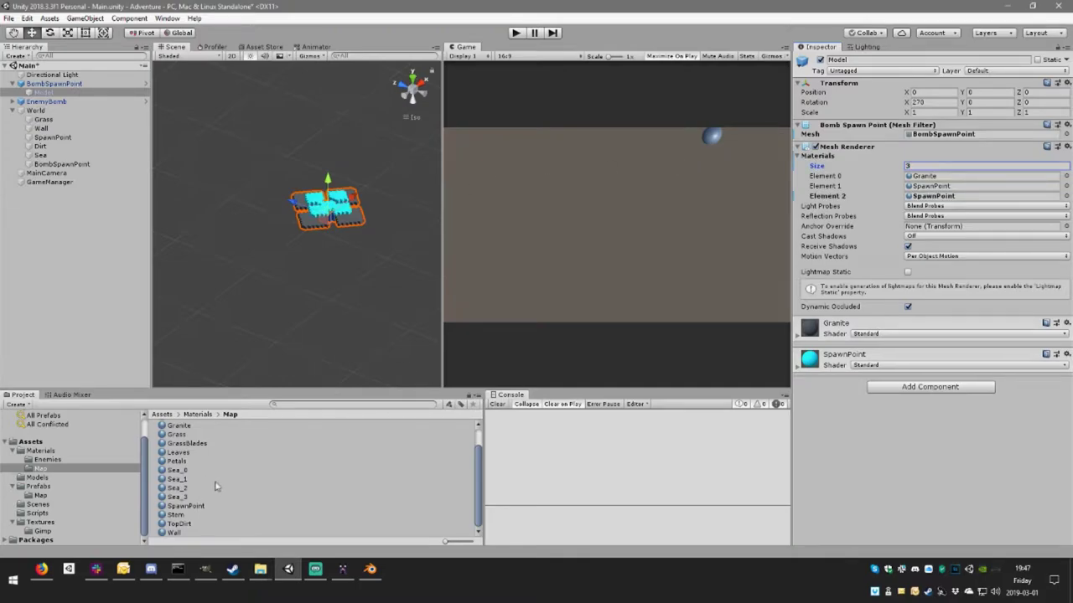
mouse_move(181, 466)
mouse_down()
mouse_move(723, 291)
mouse_move(909, 196)
mouse_up()
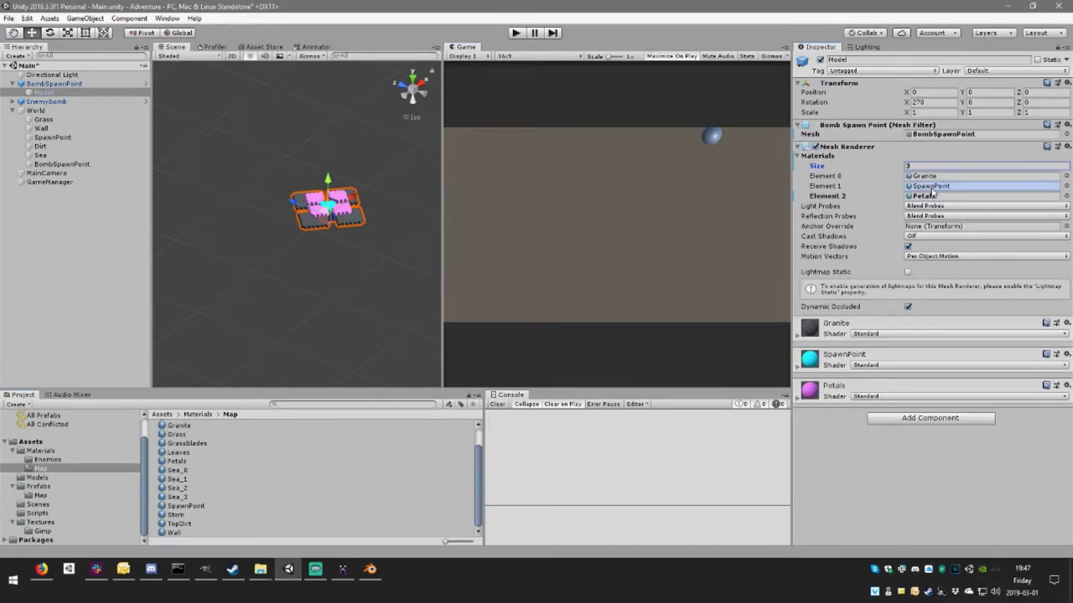
drag(182, 520, 930, 186)
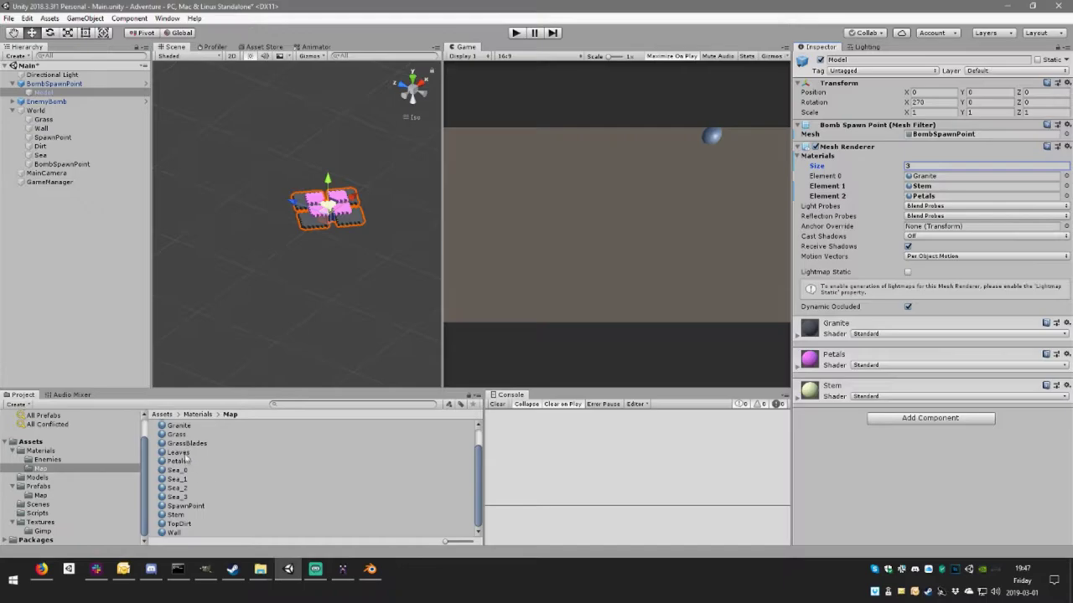
drag(177, 453, 930, 176)
mouse_move(360, 251)
alt+mouse_down()
mouse_move(347, 254)
mouse_move(316, 340)
alt+mouse_up()
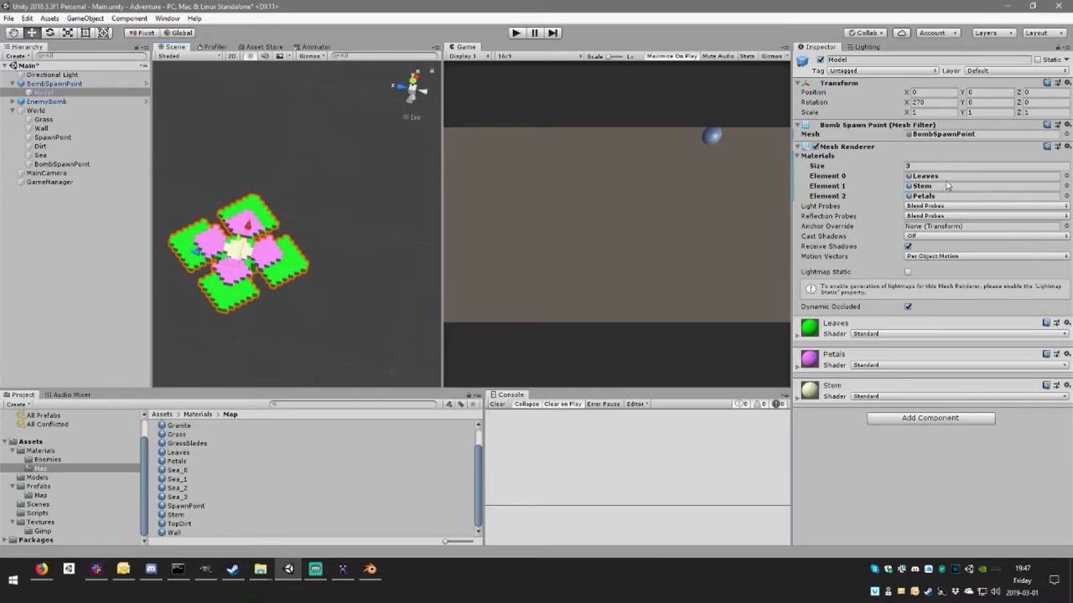
click(945, 177)
- Darken the green of the Leaves material
click(178, 477)
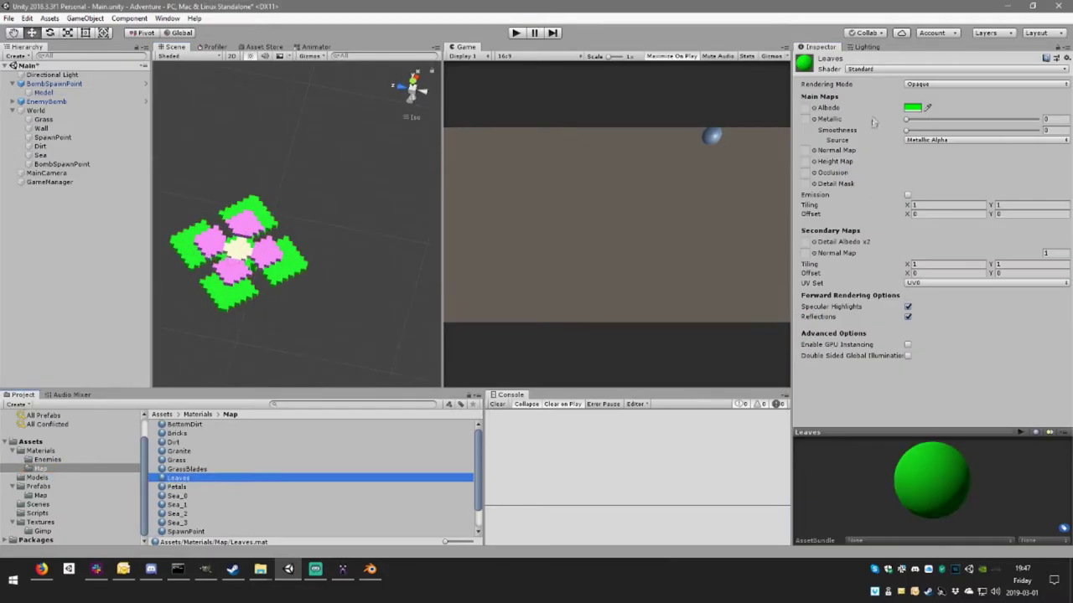
click(913, 107)
drag(927, 288, 938, 310)
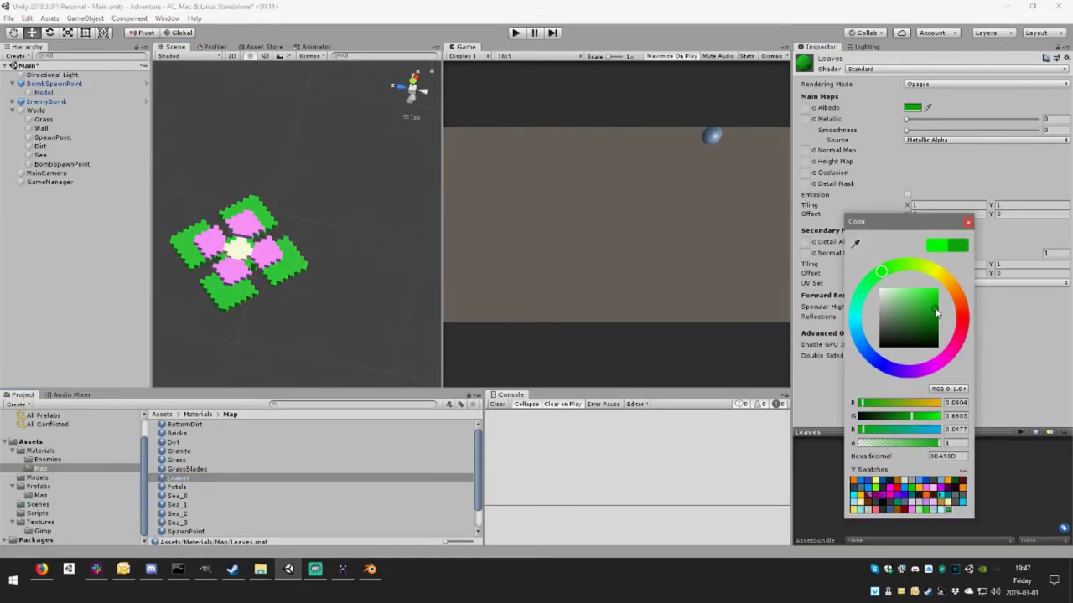
click(969, 222)
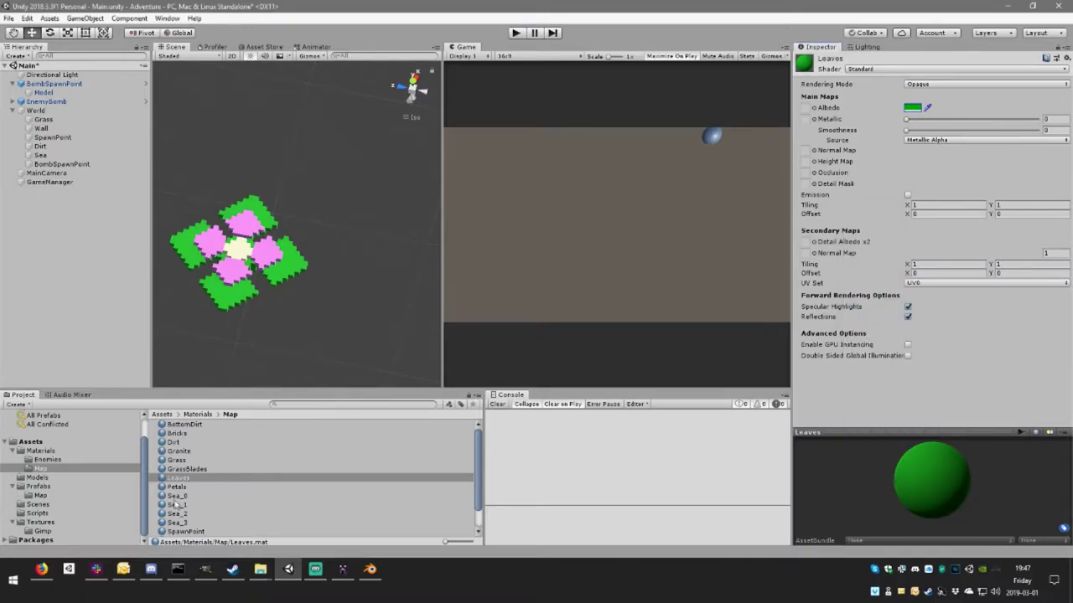
- Make the Stem material a stronger yellow
scroll(186, 473, down, 1)
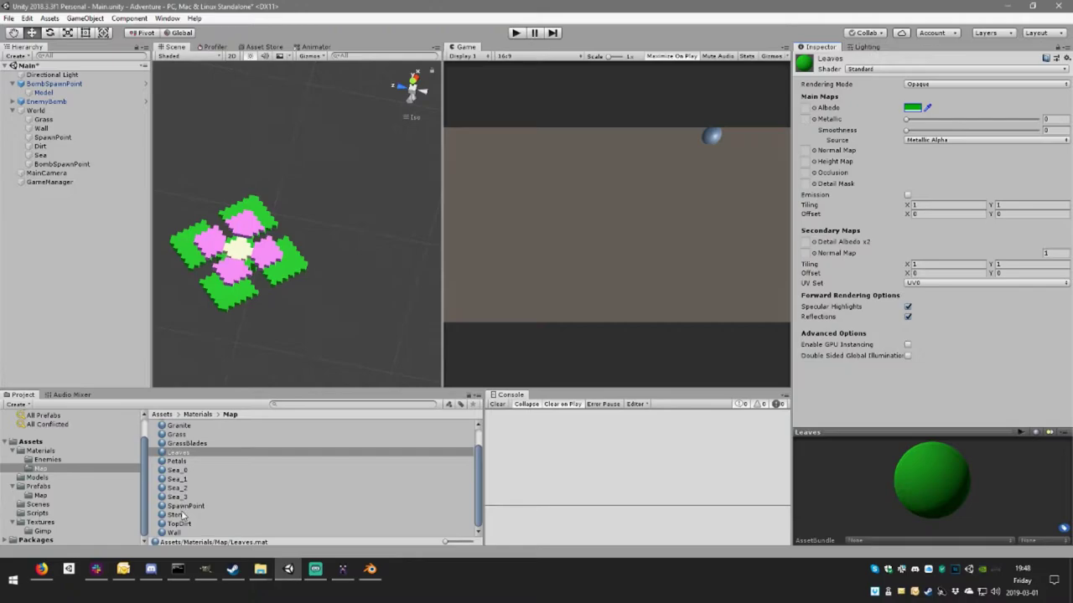
click(182, 515)
click(913, 108)
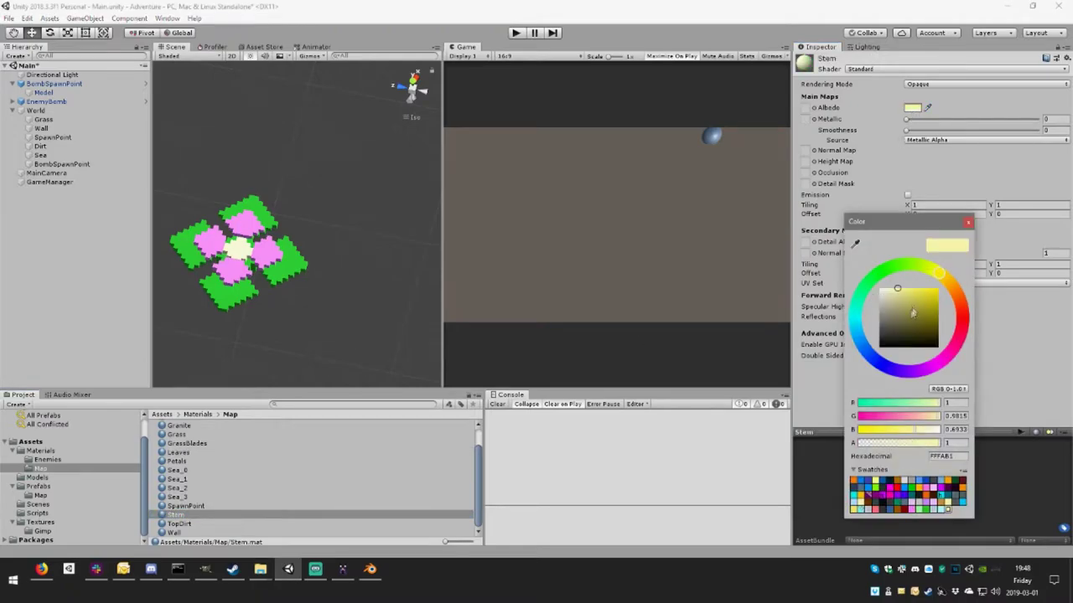
drag(913, 313, 914, 295)
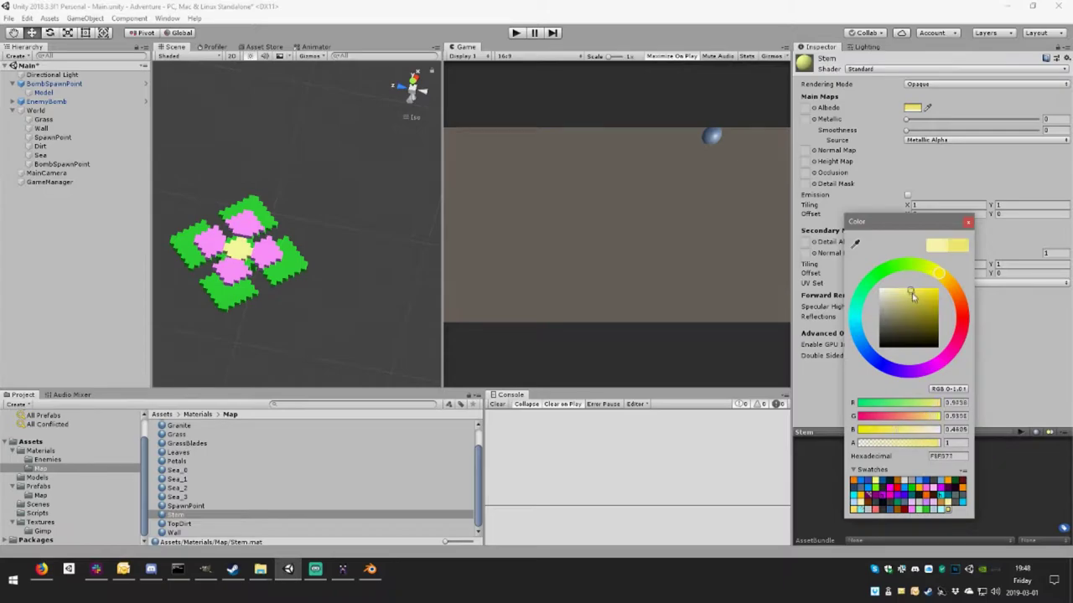
click(968, 222)
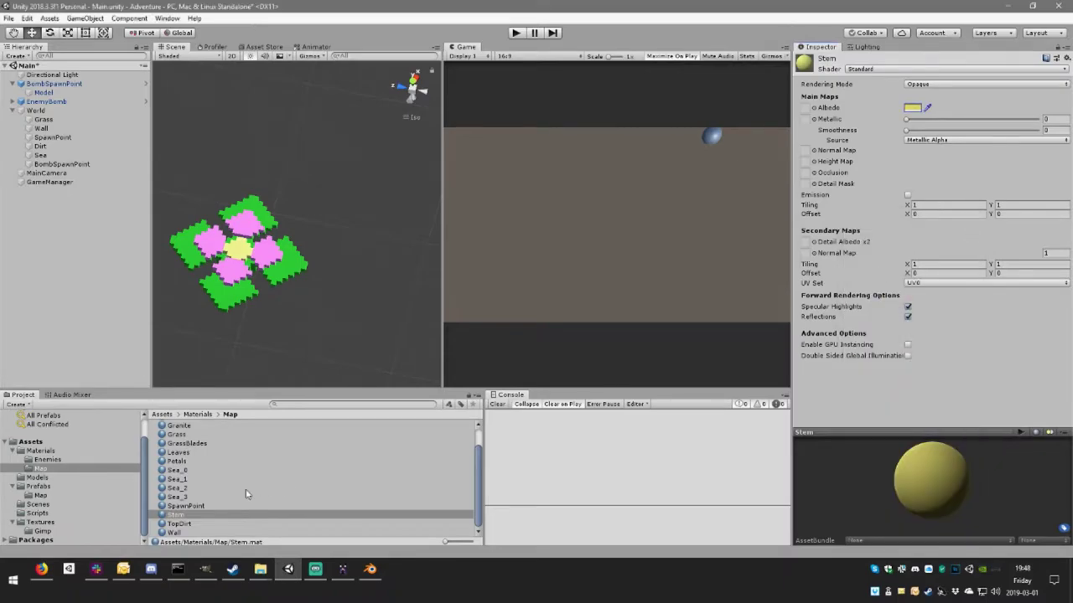
- Lighten the pink of the Petals material
click(200, 461)
click(915, 108)
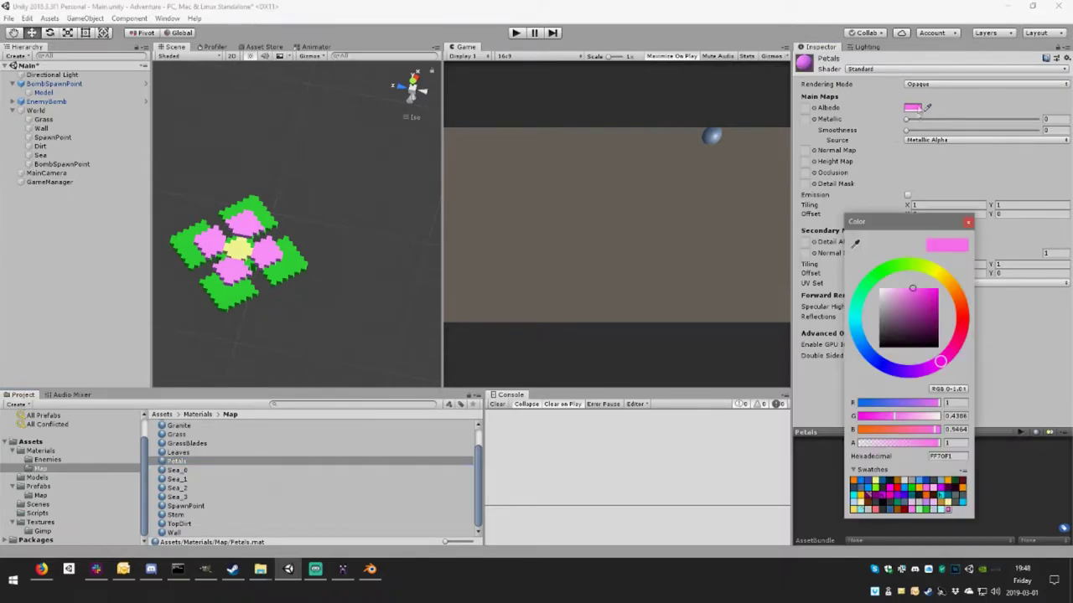
drag(896, 302, 912, 290)
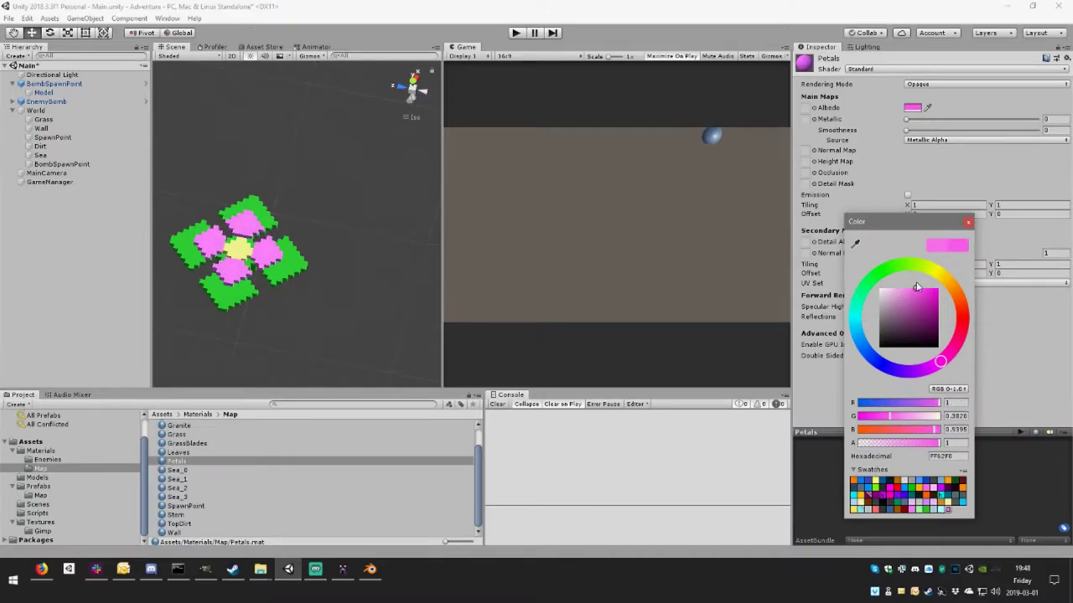
click(967, 222)
alt+drag(361, 292, 354, 256)
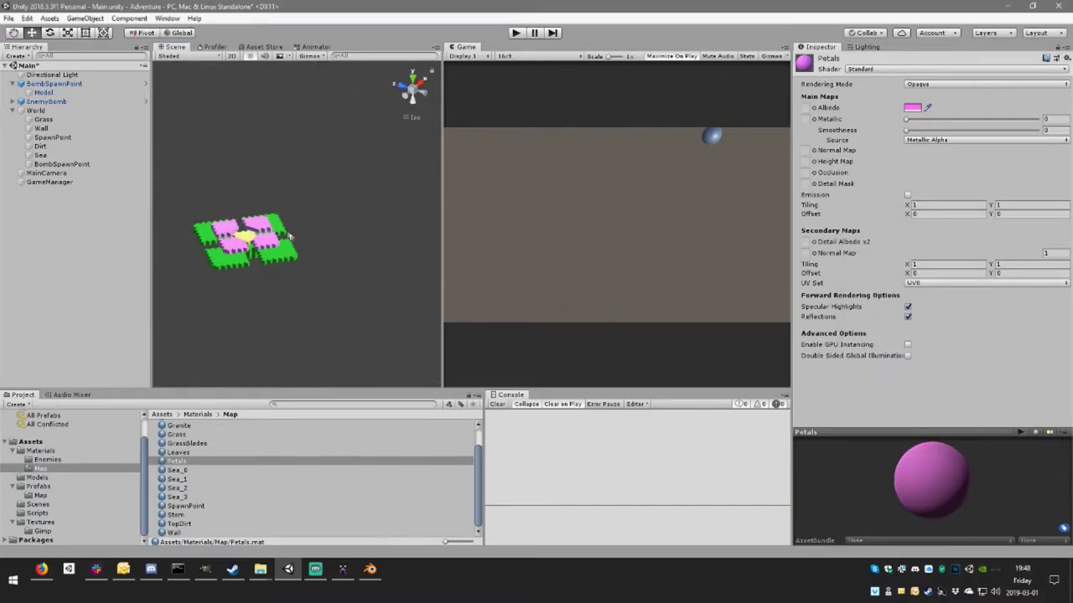
- Apply all overrides from the BombSpawnPoint instance to its prefab
click(54, 84)
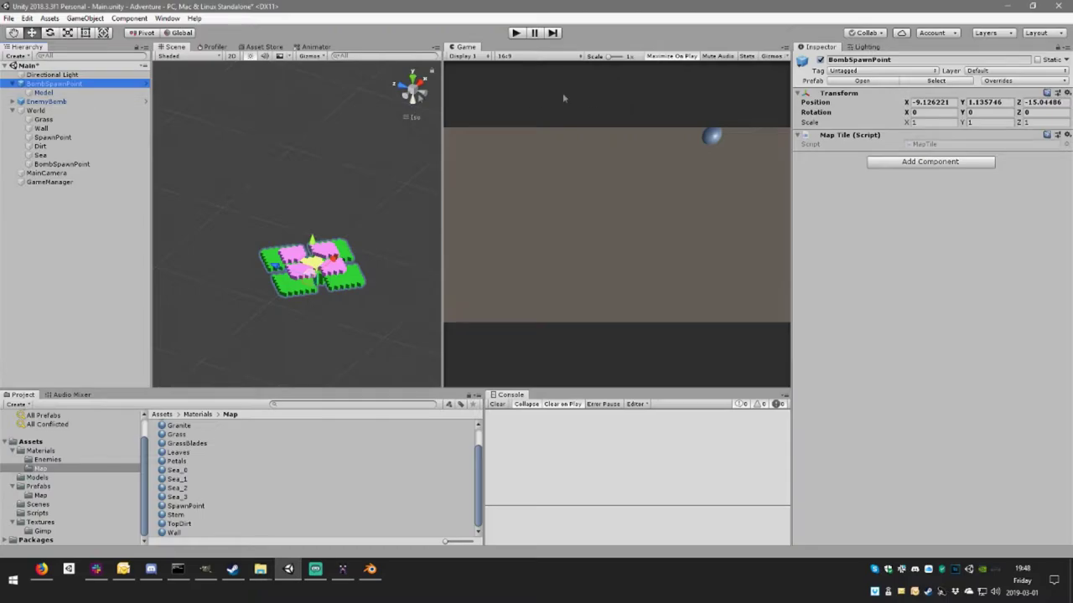
click(993, 81)
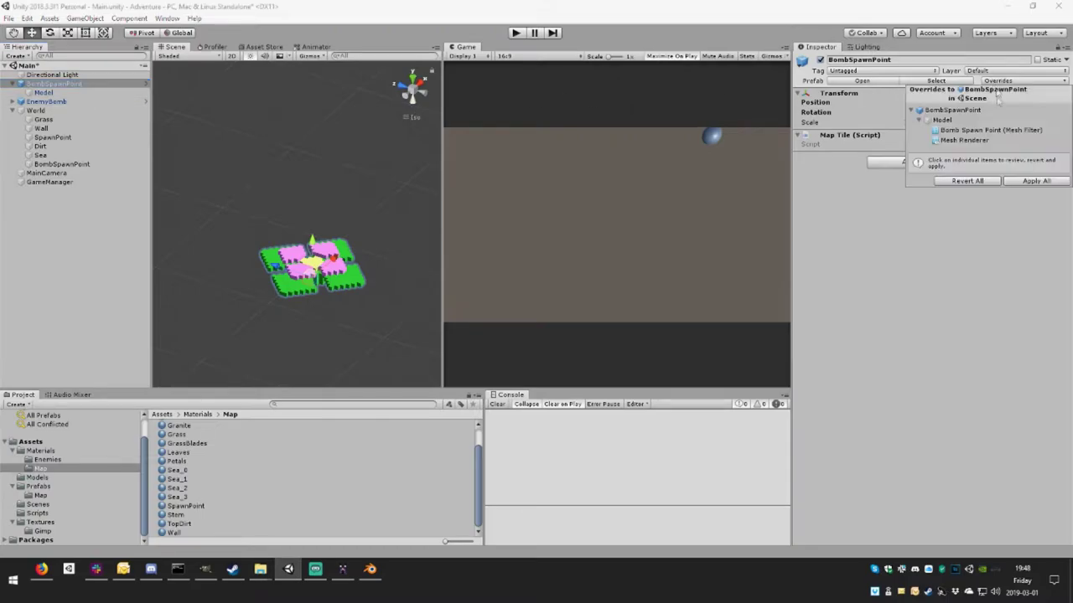
click(1035, 182)
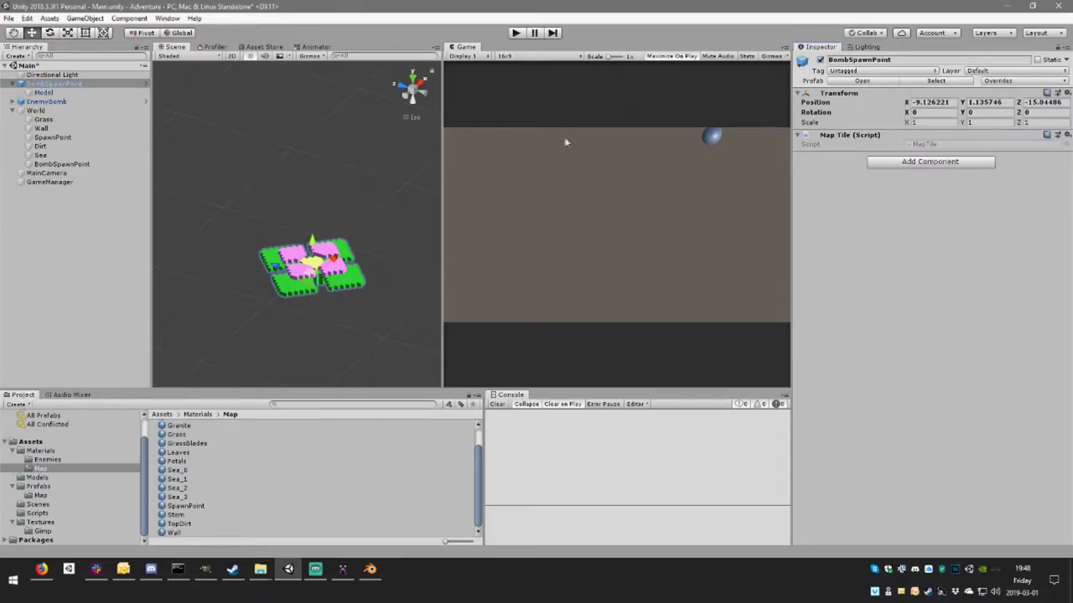
- Delete the BombSpawnPoint instance from the scene and start Play mode with EnemyBomb selected
click(88, 93)
click(92, 84)
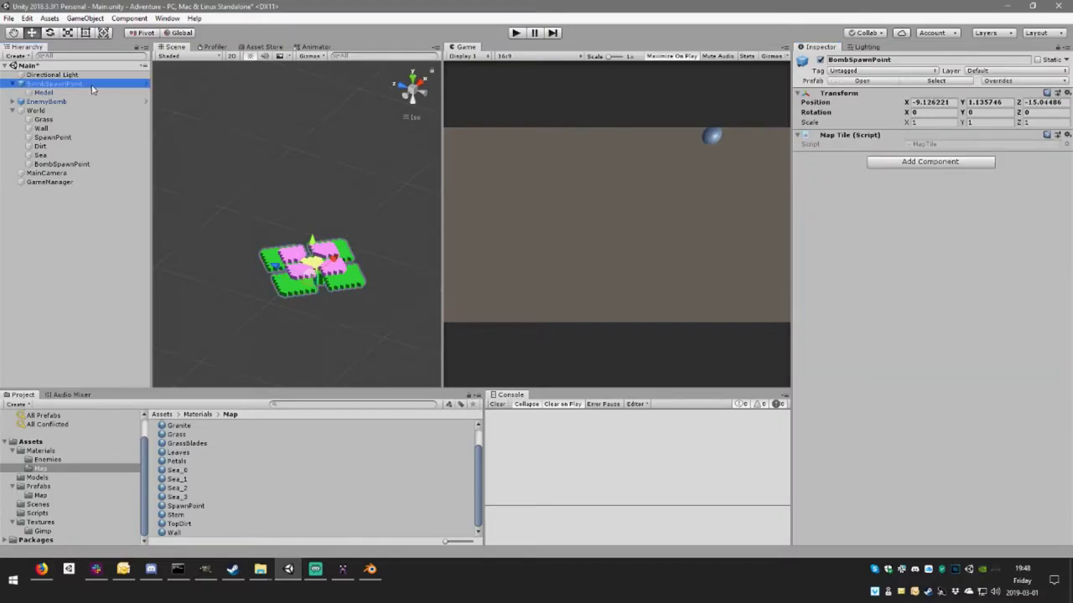
key(Delete)
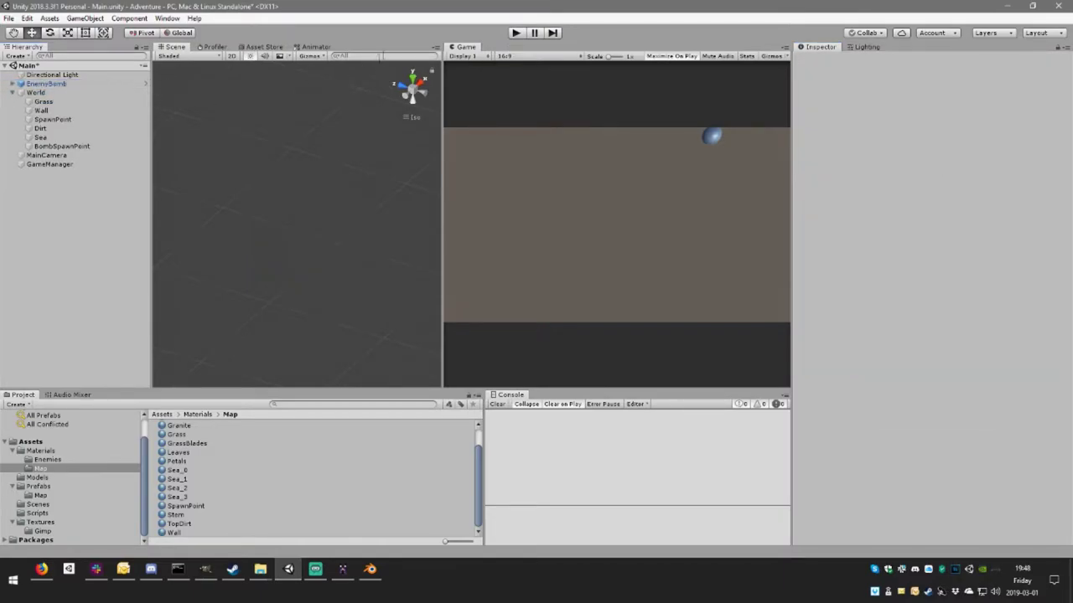
click(46, 84)
click(521, 33)
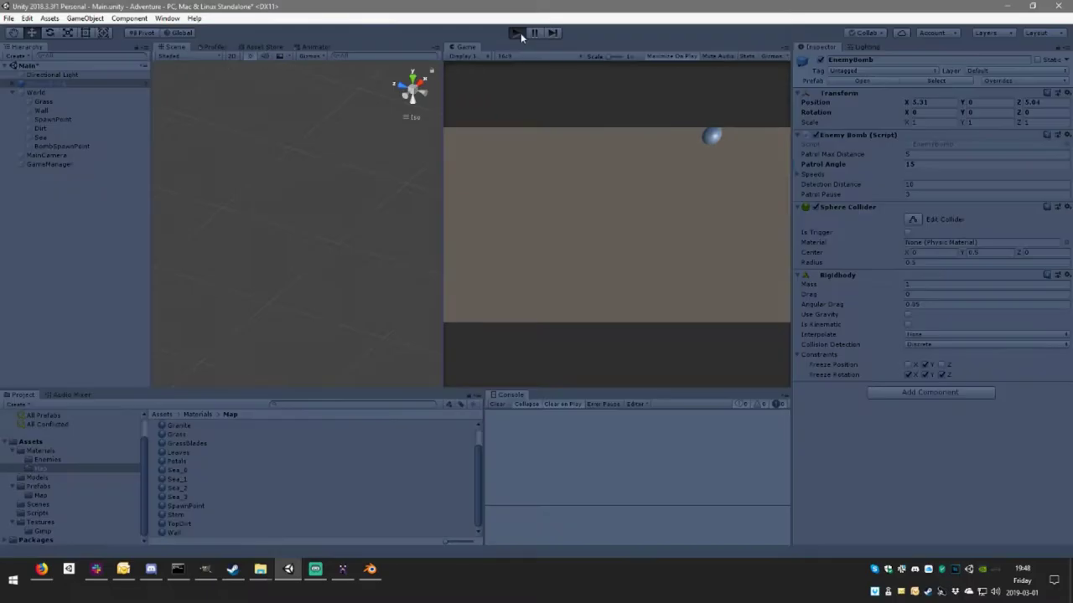
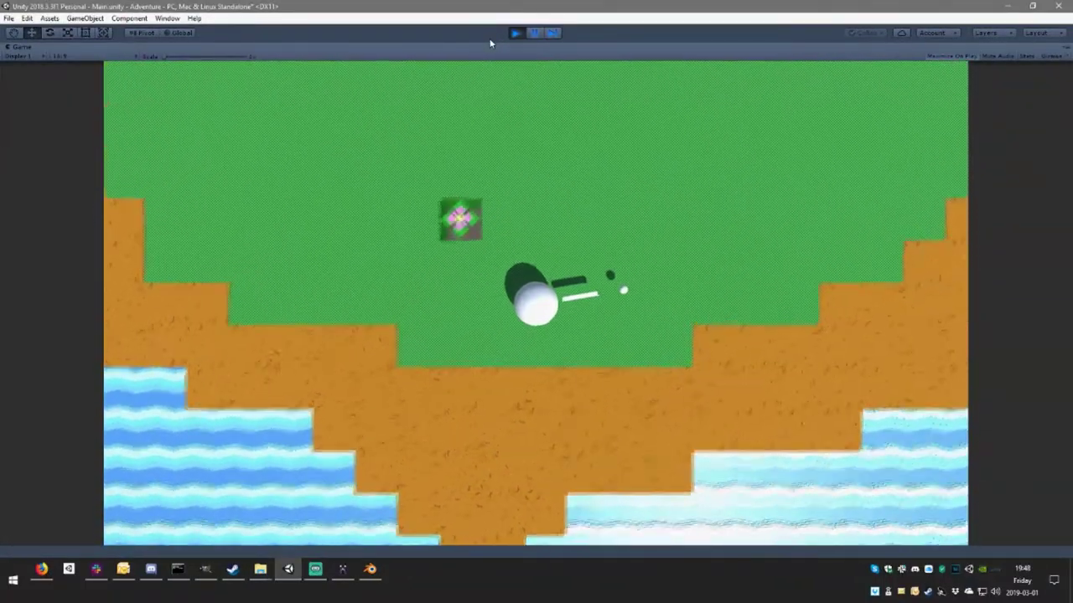
- Walk the character around the map with the arrow keys, near the brick wall
key(Up)
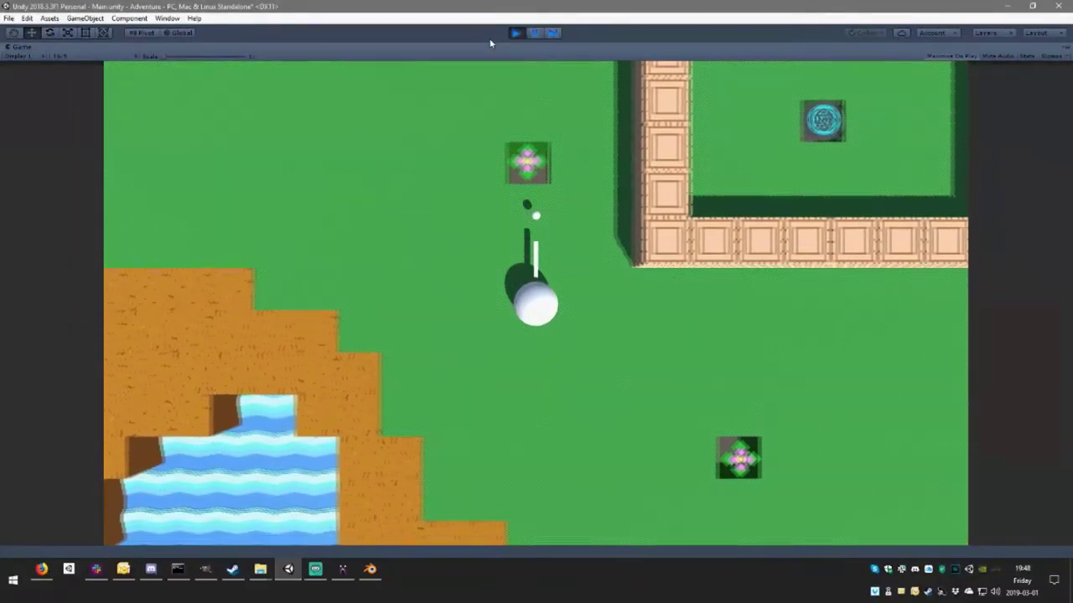
key(Left)
key(Right)
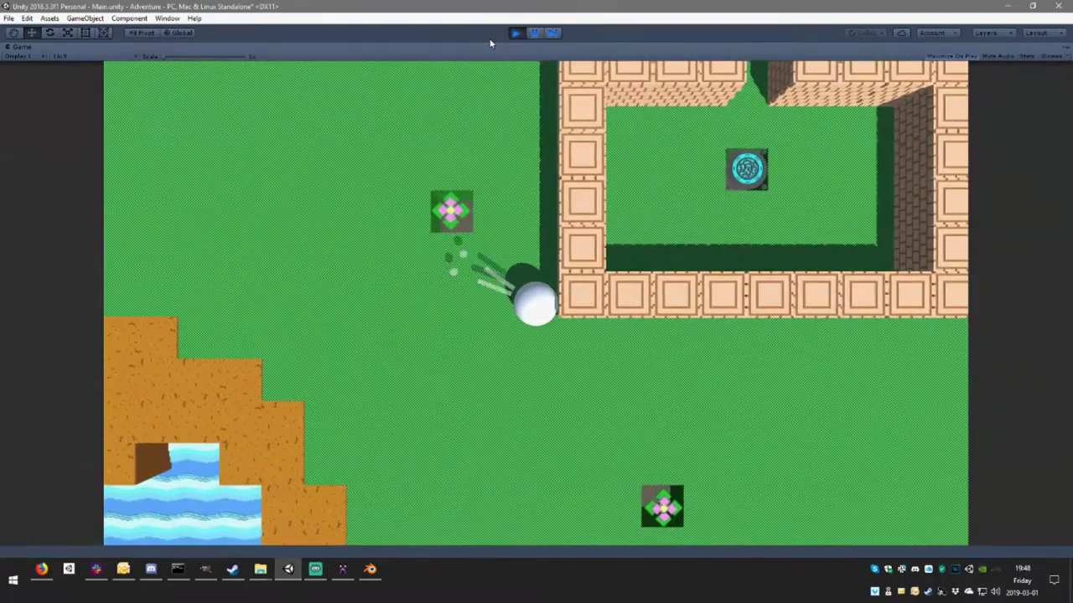
key(Up)
key(Right)
key(Left)
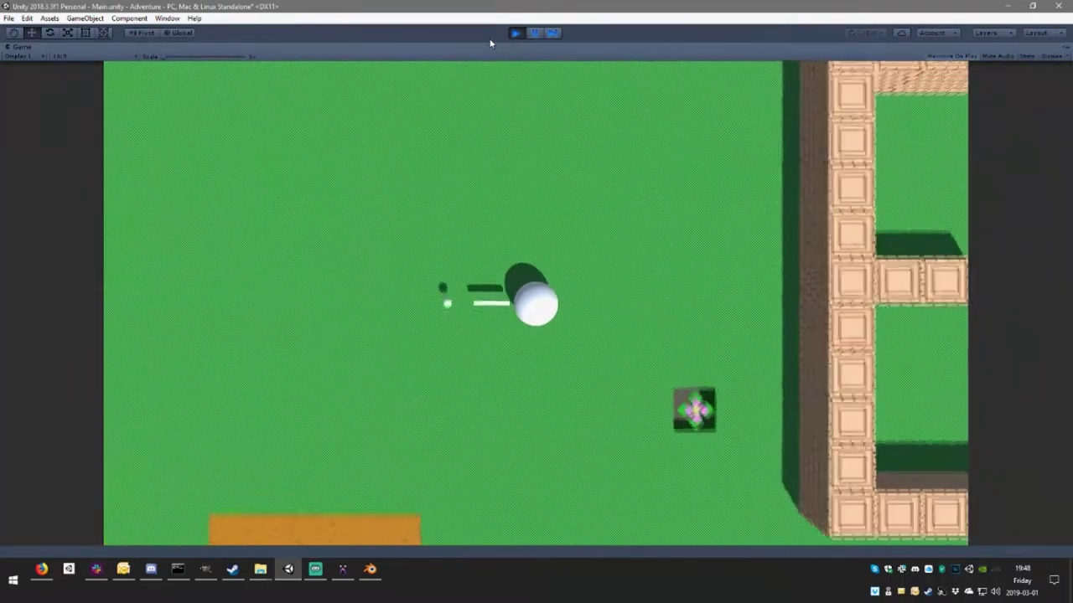
key(Down)
key(Right)
key(Down)
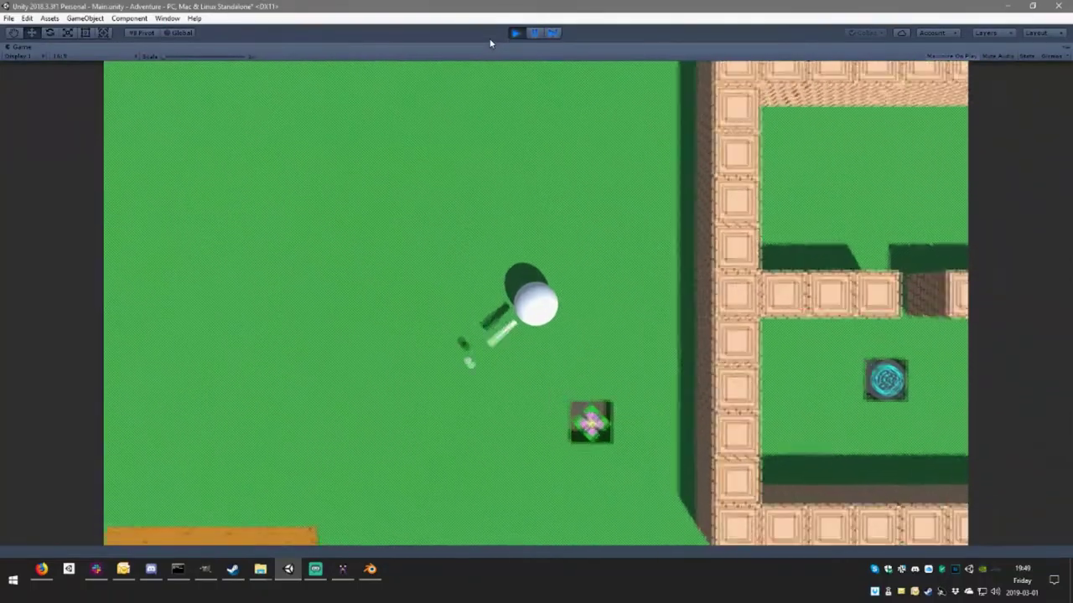
key(Right)
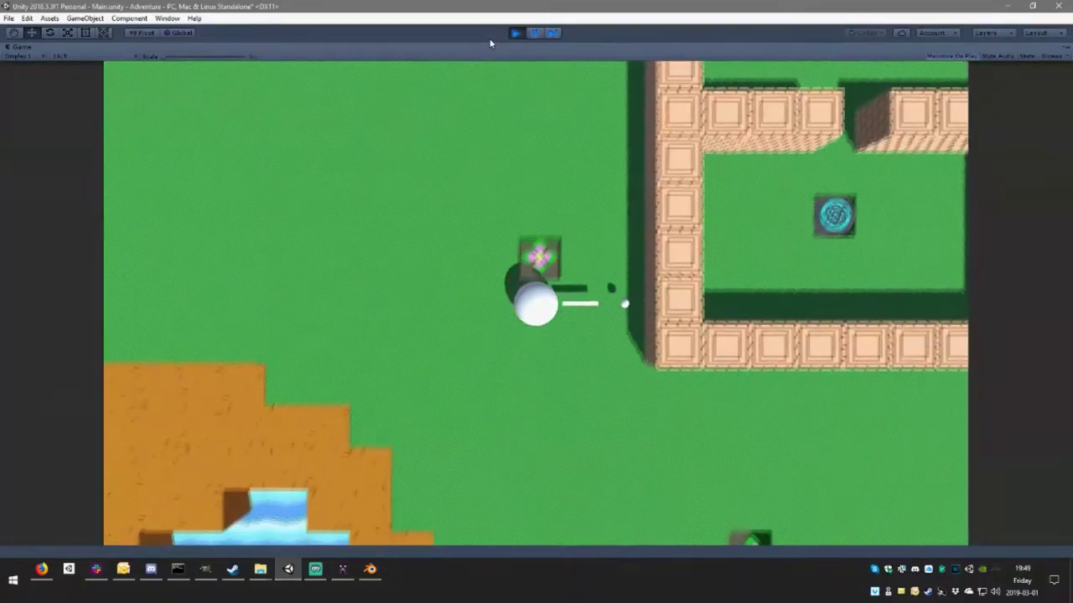
key(Up)
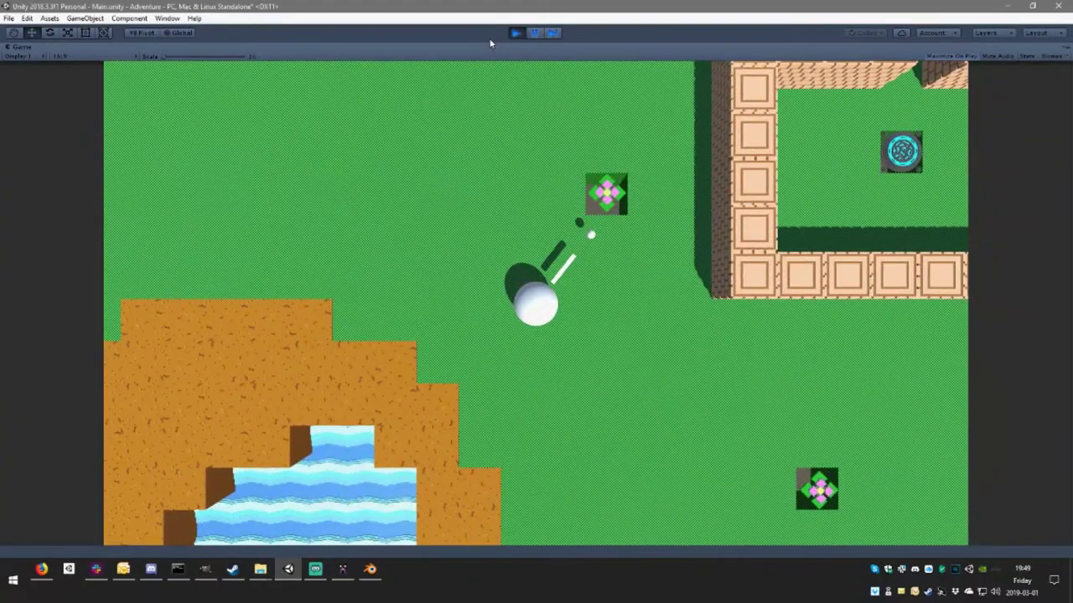
key(Right)
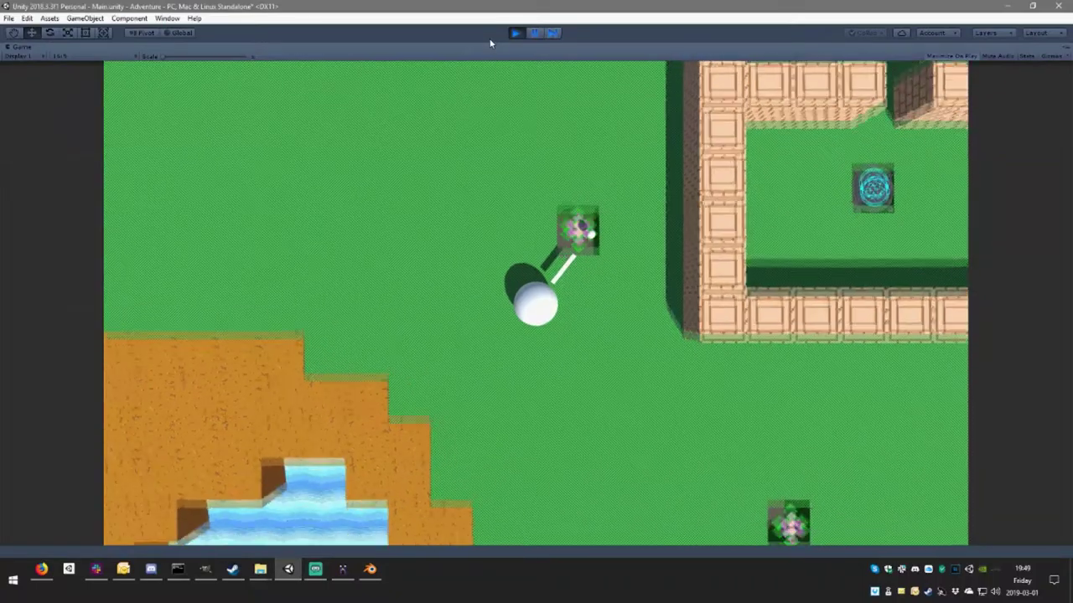
key(Right)
key(Up)
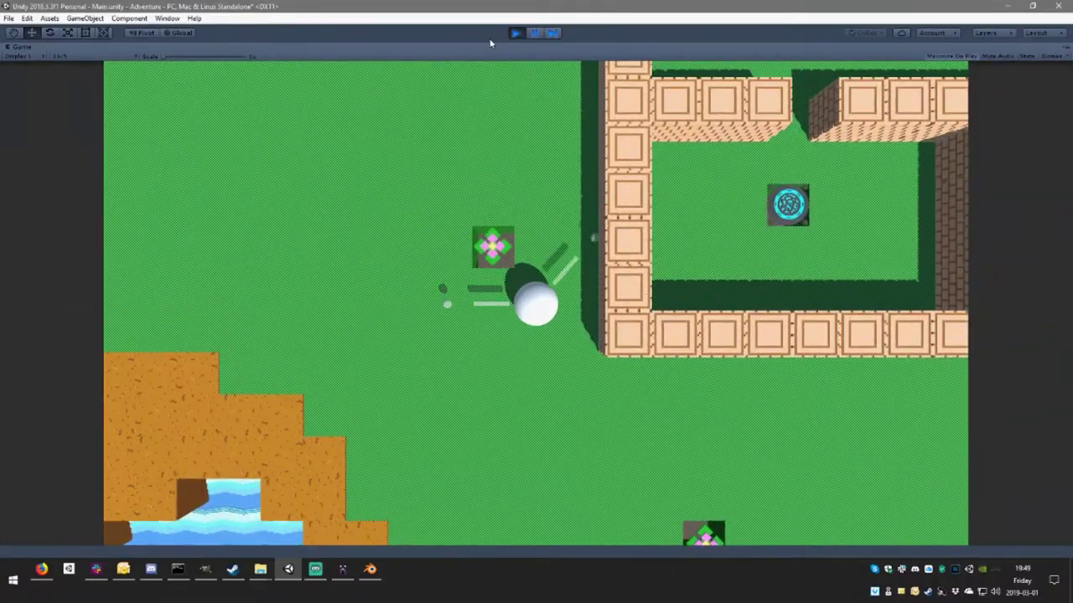
key(Down)
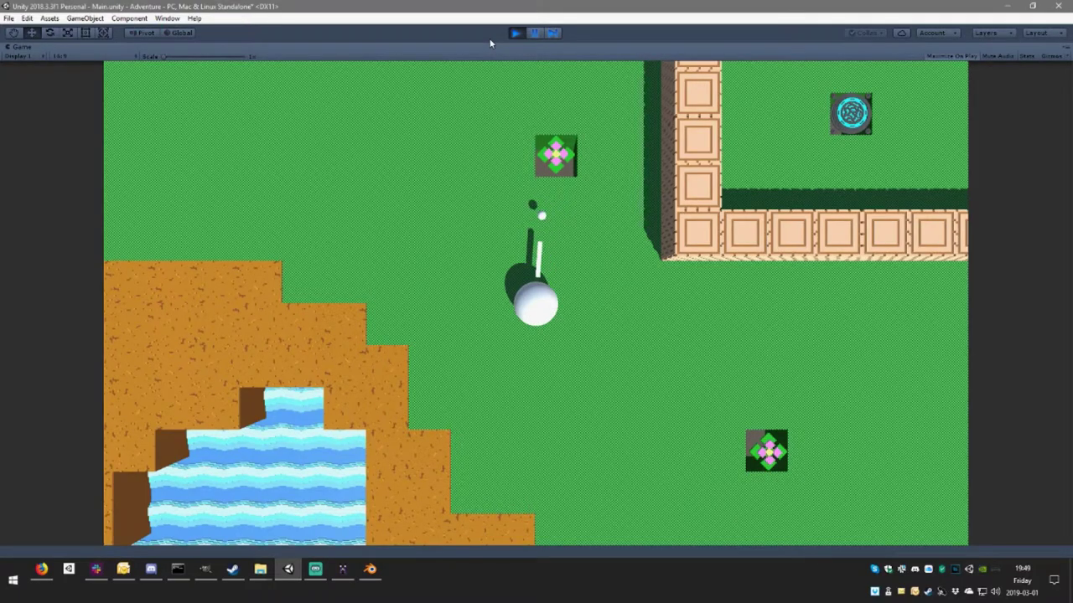
key(Left)
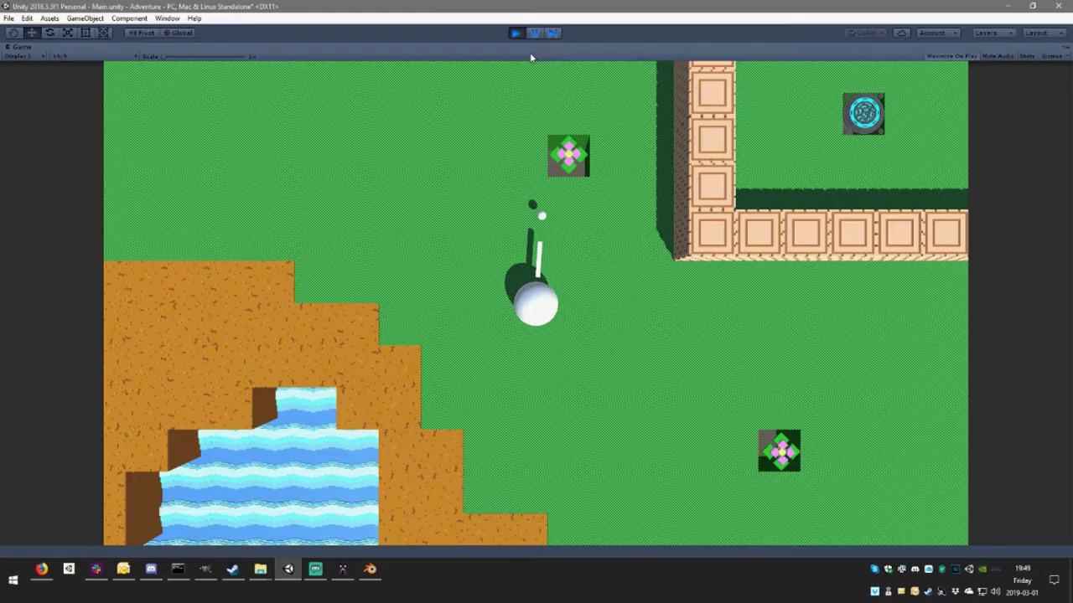
- Stop Play mode, select World in the Hierarchy, and switch to GIMP
click(515, 33)
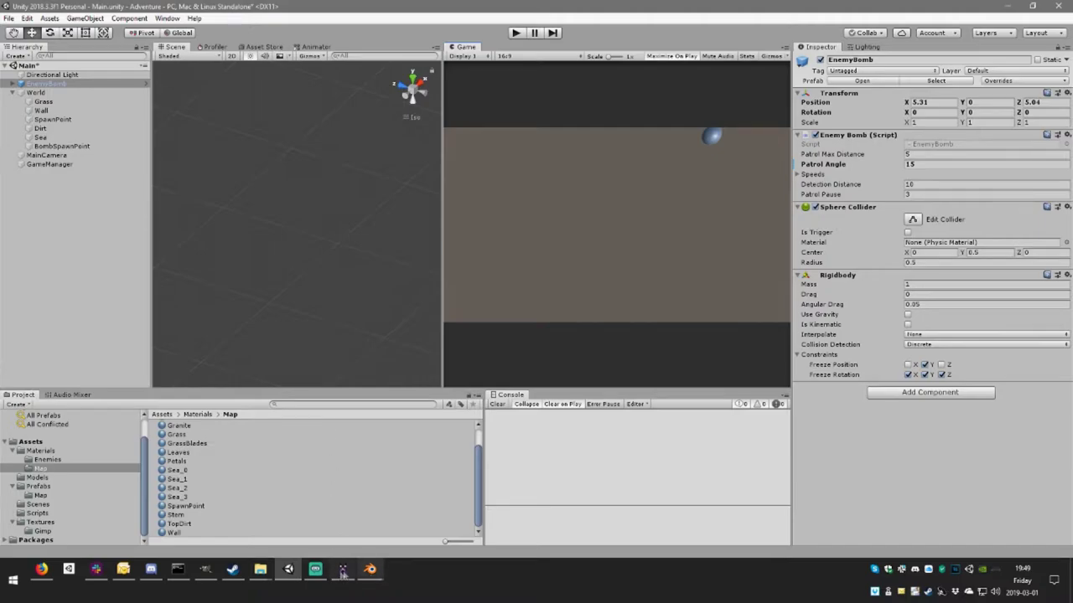
click(55, 92)
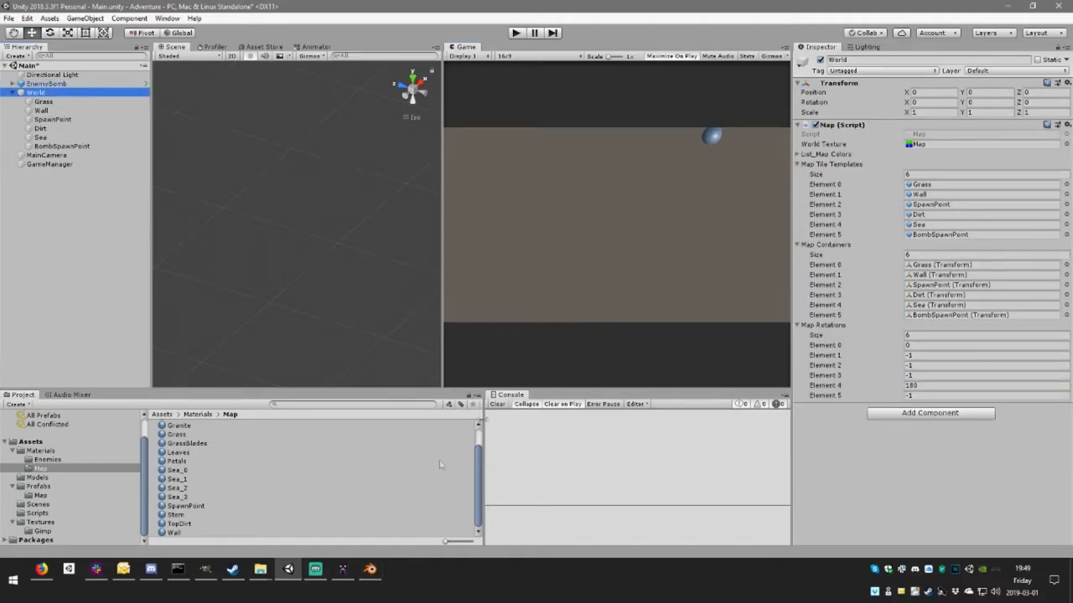
click(204, 569)
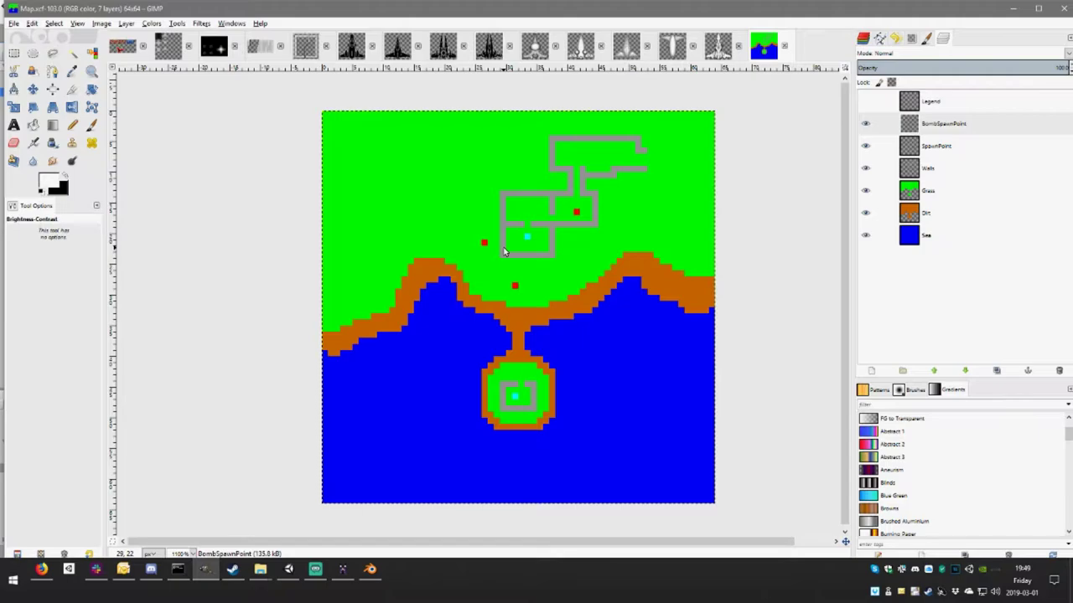
- Briefly show the Legend layer on the map, then hide it again
click(930, 104)
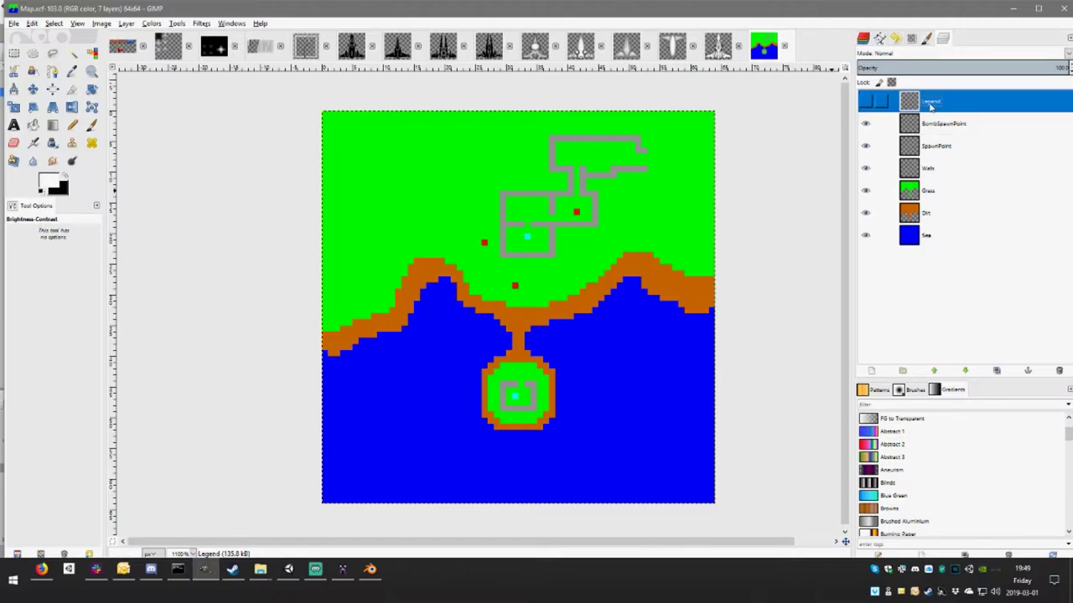
click(868, 103)
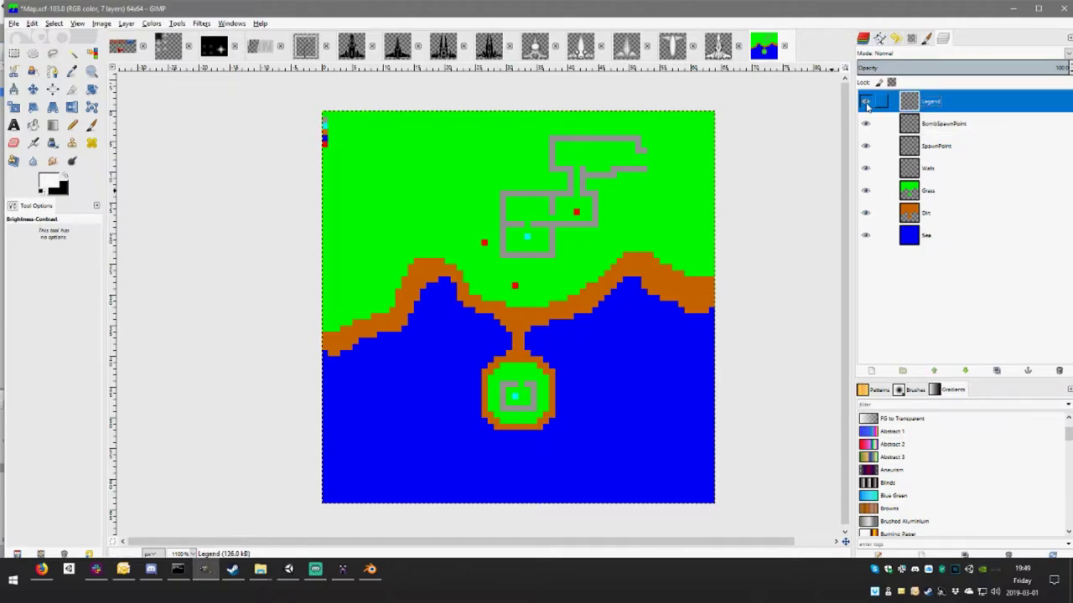
click(866, 102)
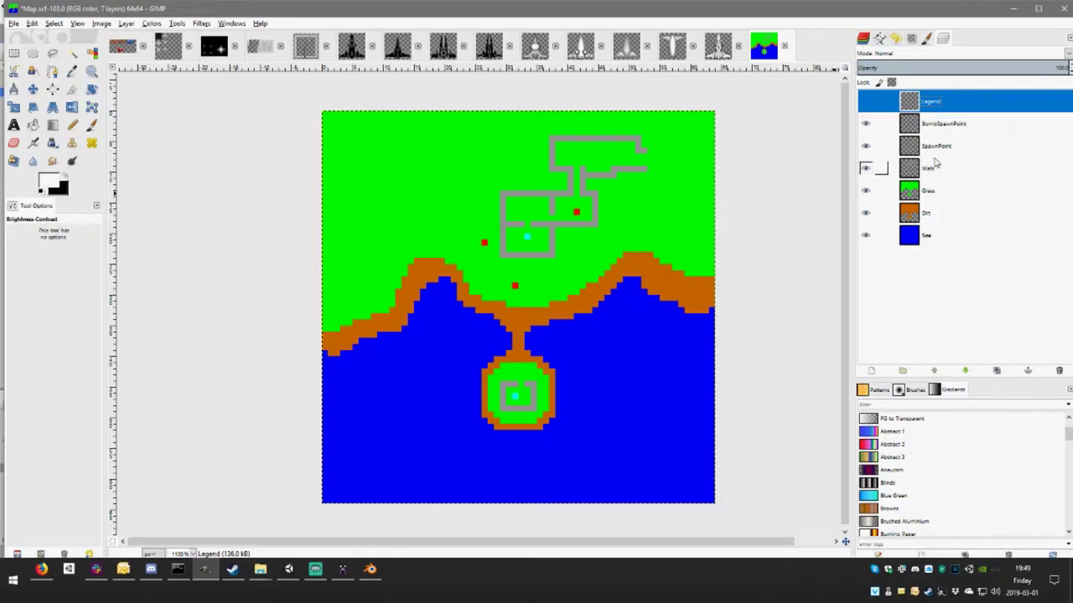
- Look through the BombSpawnPoint, Grass and SpawnPoint layers, then start a new layer from Sea
click(949, 125)
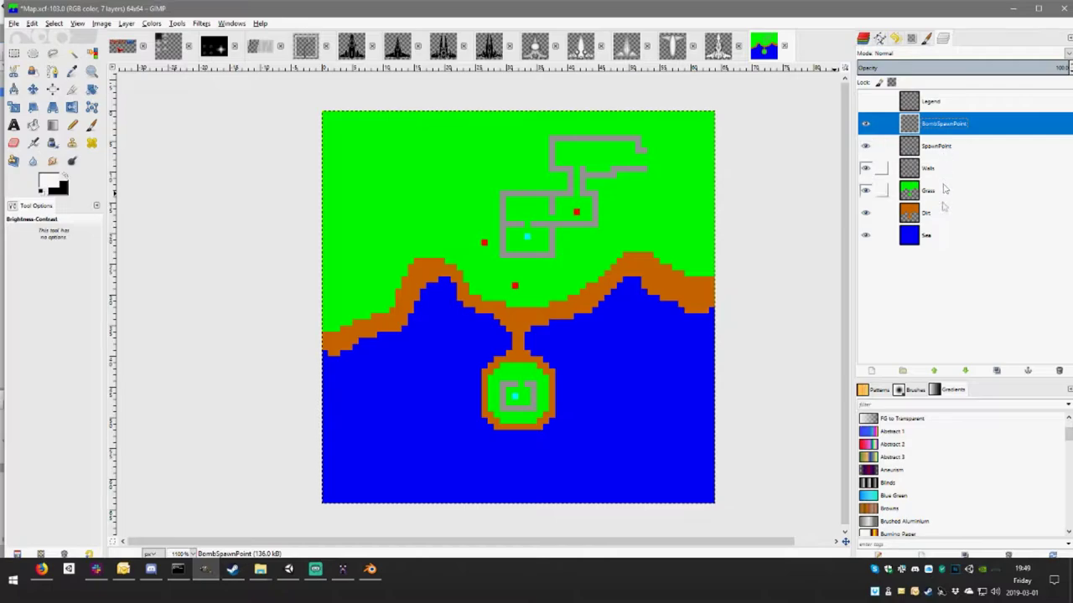
click(934, 195)
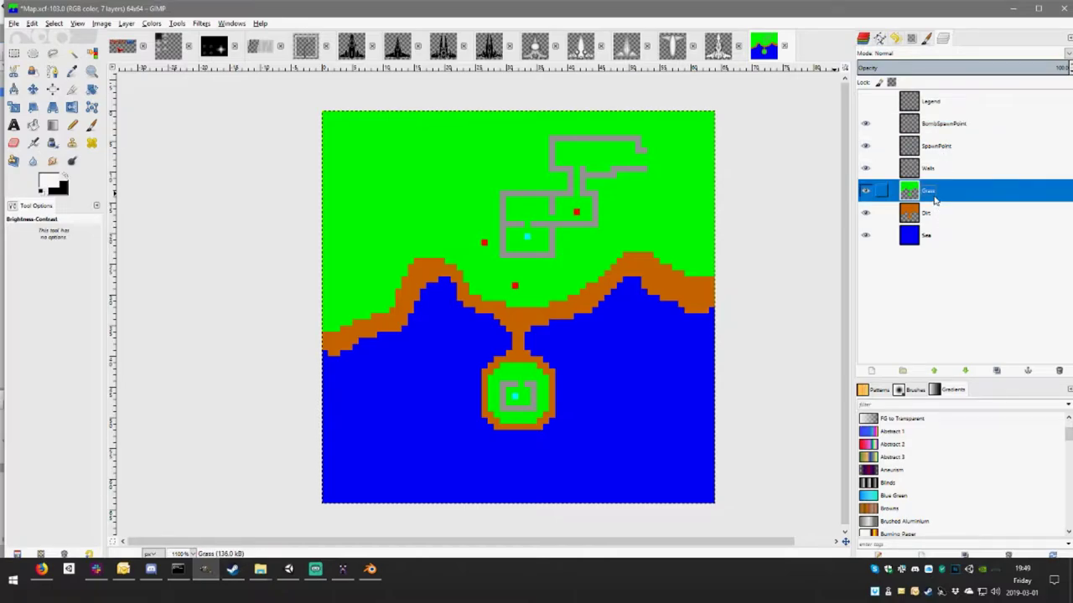
click(946, 149)
click(948, 131)
click(948, 148)
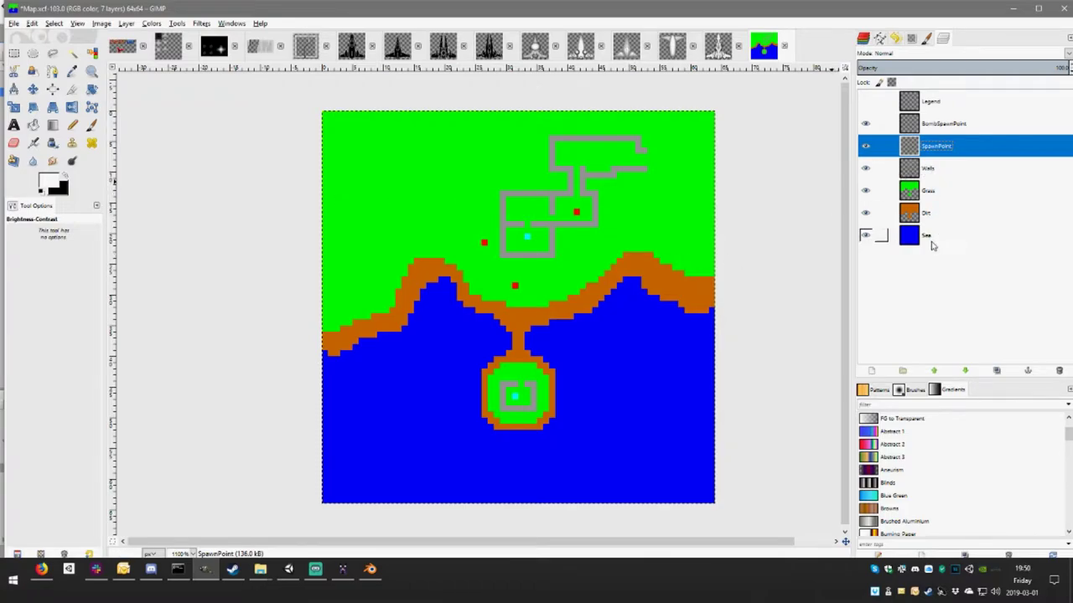
right_click(934, 241)
click(985, 265)
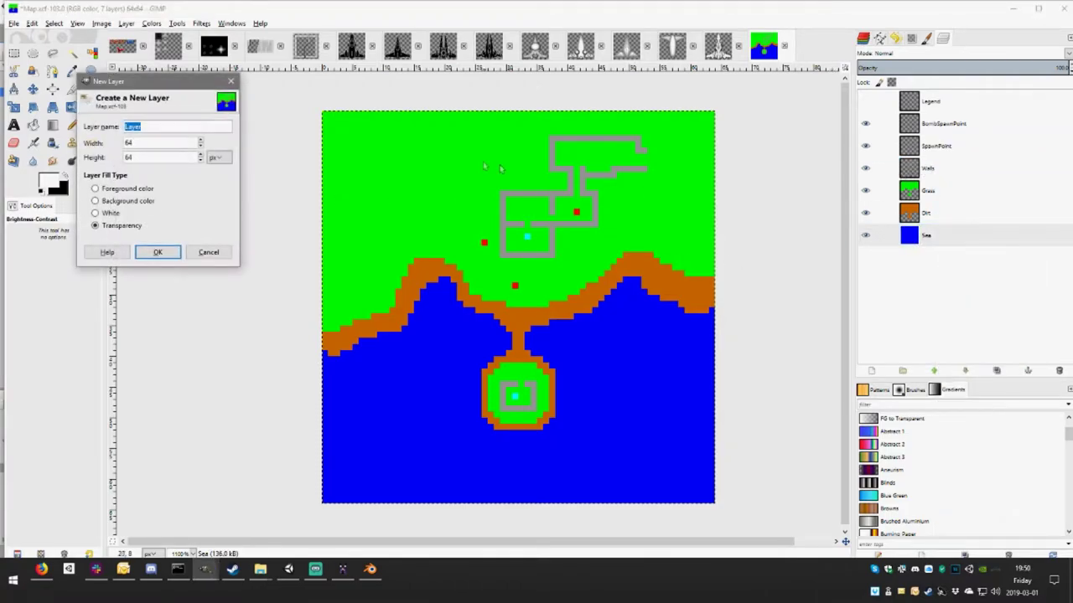
- Add a transparent layer below Sea and name it BG
click(167, 250)
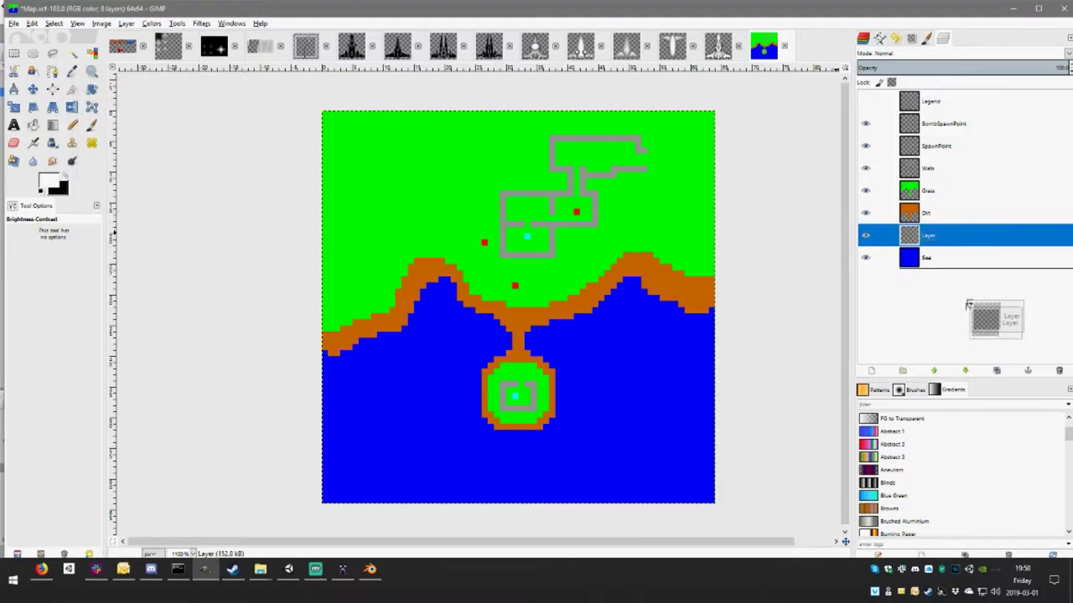
drag(925, 236, 971, 302)
double_click(937, 258)
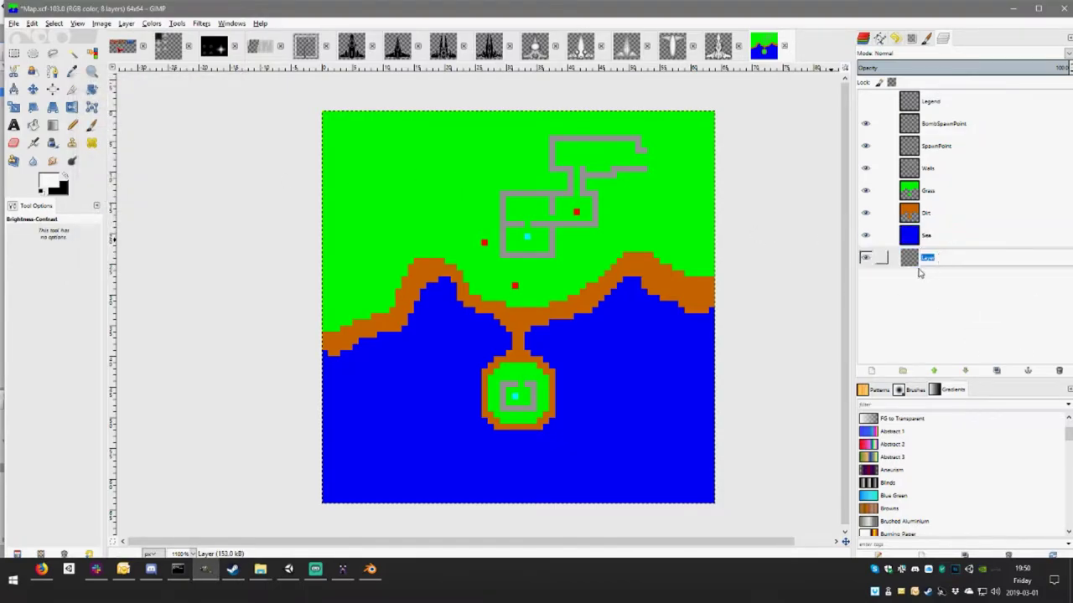
text(B)
text(G)
key(Return)
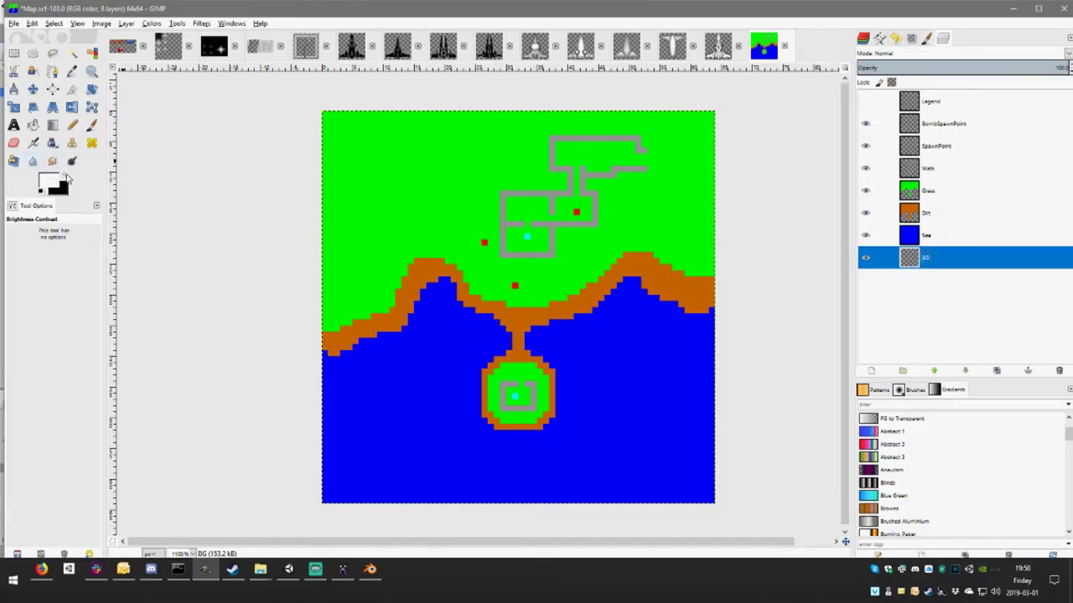
- Bucket-fill the BG layer with black
click(69, 179)
click(33, 124)
click(511, 348)
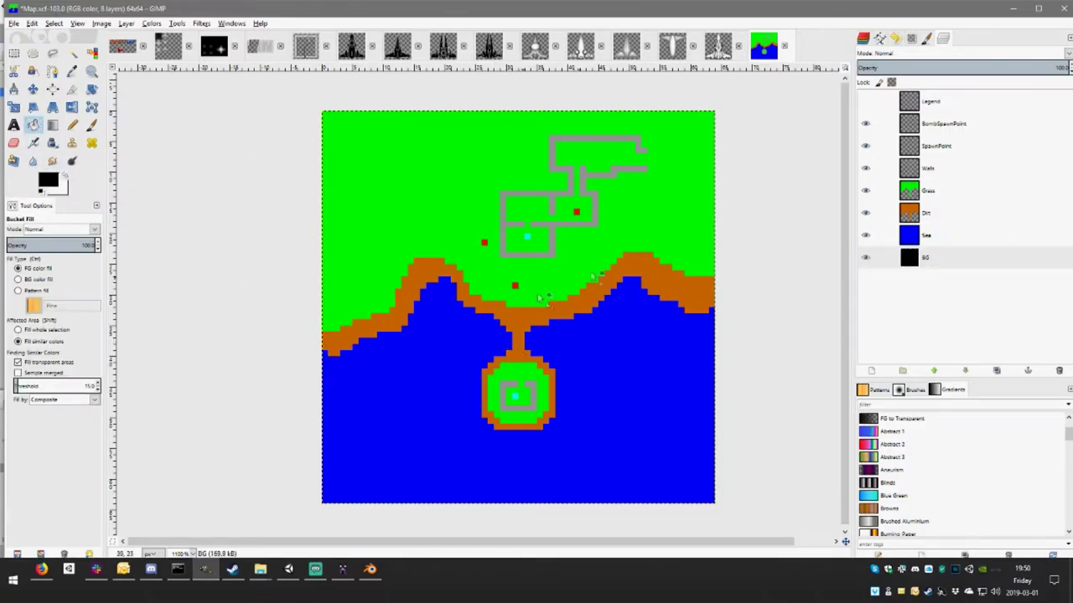
- Hide the Sea, Dirt, Grass and Walls layers and start exporting the image
click(866, 235)
click(866, 213)
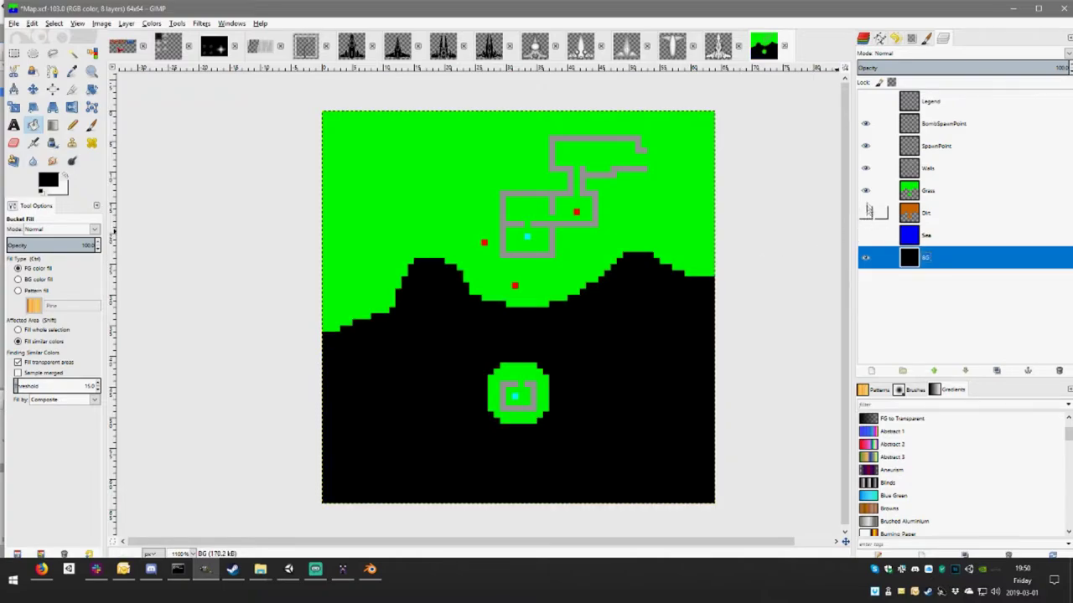
click(865, 190)
click(865, 168)
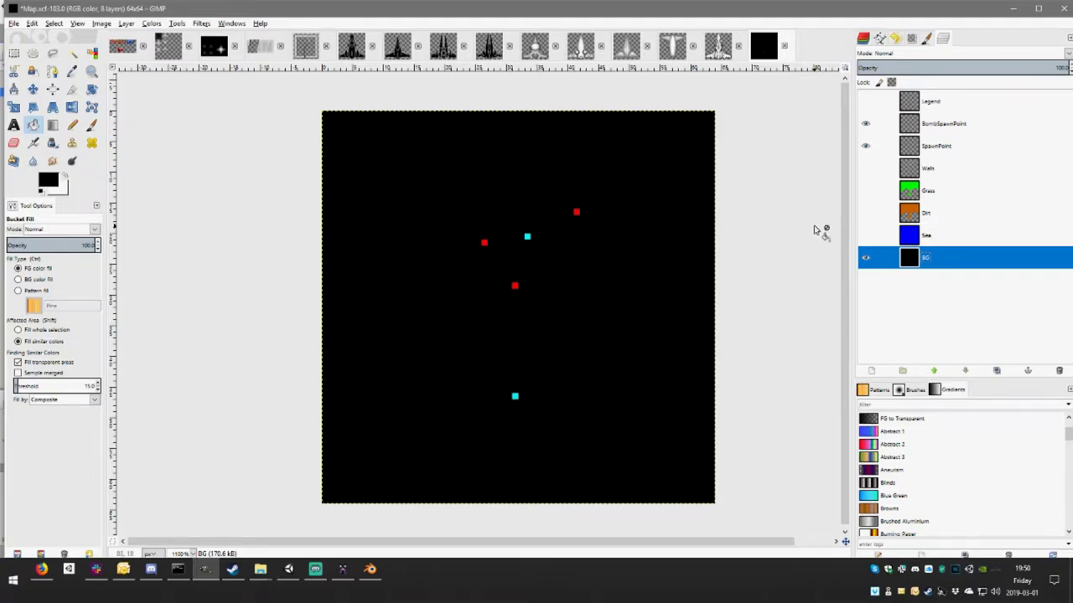
key(ctrl+shift+e)
- Export the spawn-point image as EntityMap.png in the Textures folder
click(555, 116)
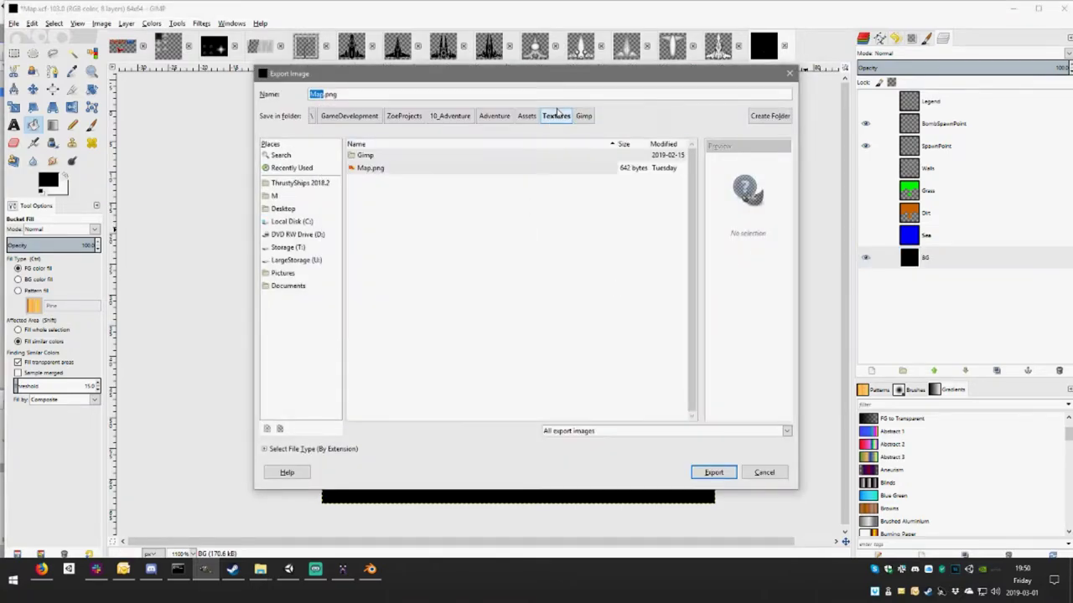
click(388, 171)
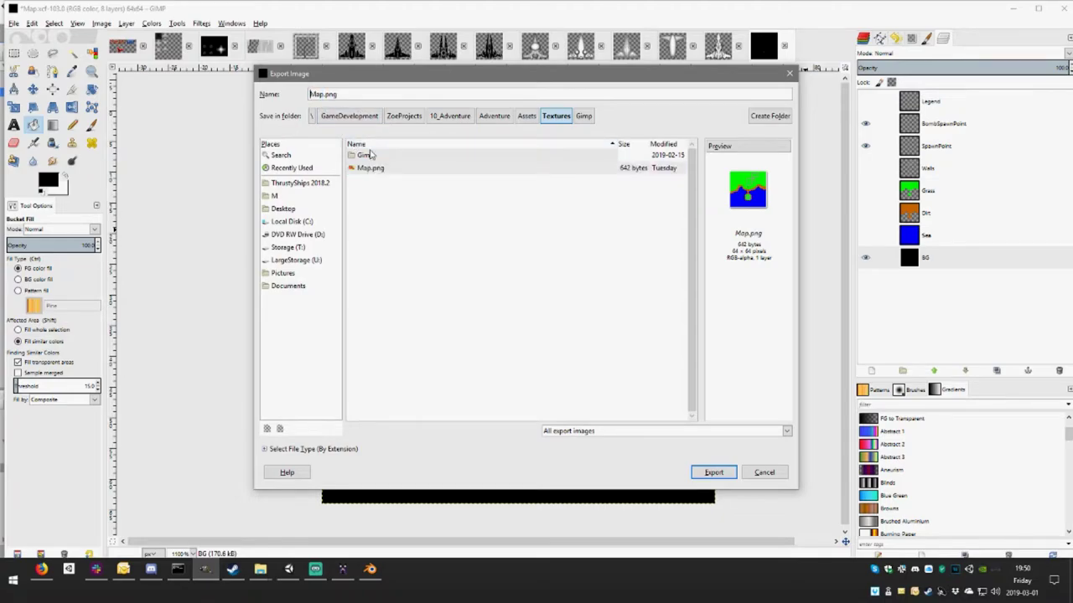
text(En)
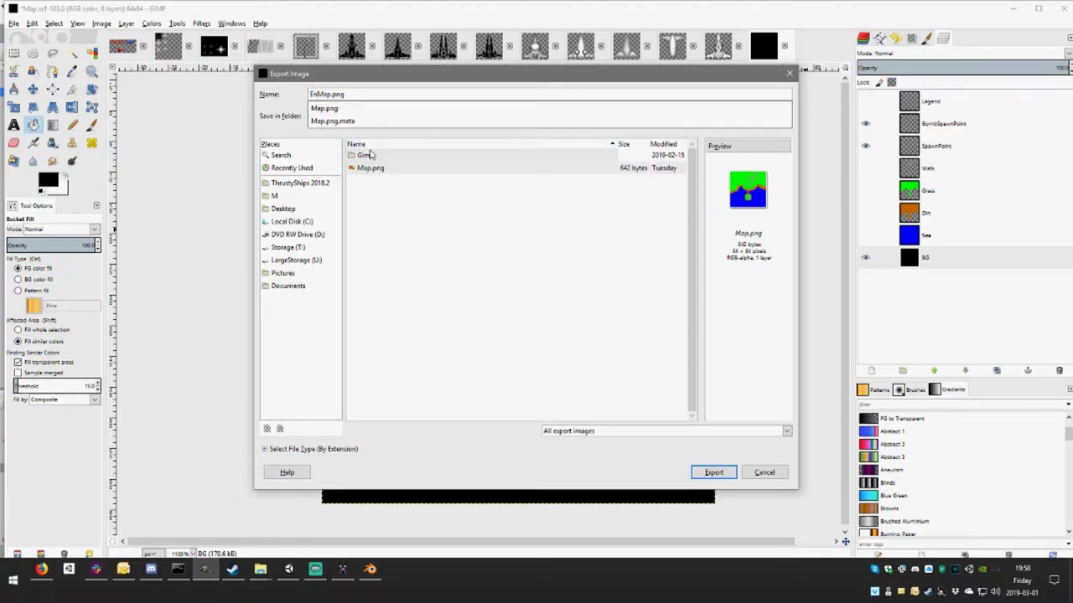
text(tity)
click(713, 472)
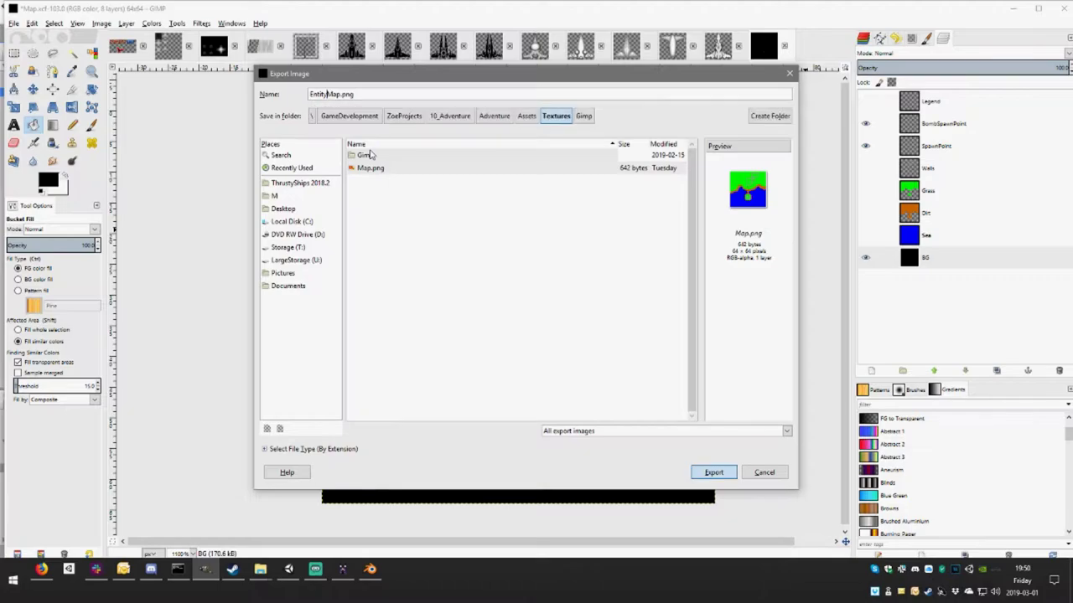
click(541, 402)
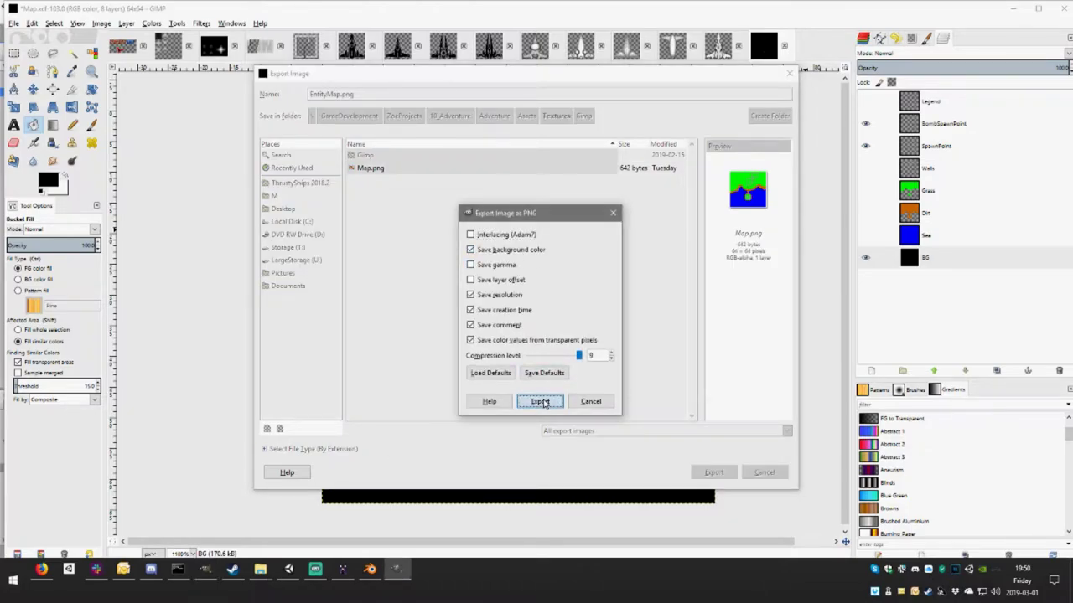
- Hide the SpawnPoint and BombSpawnPoint layers and show Dirt, Sea, Grass and Walls again
click(866, 146)
click(866, 123)
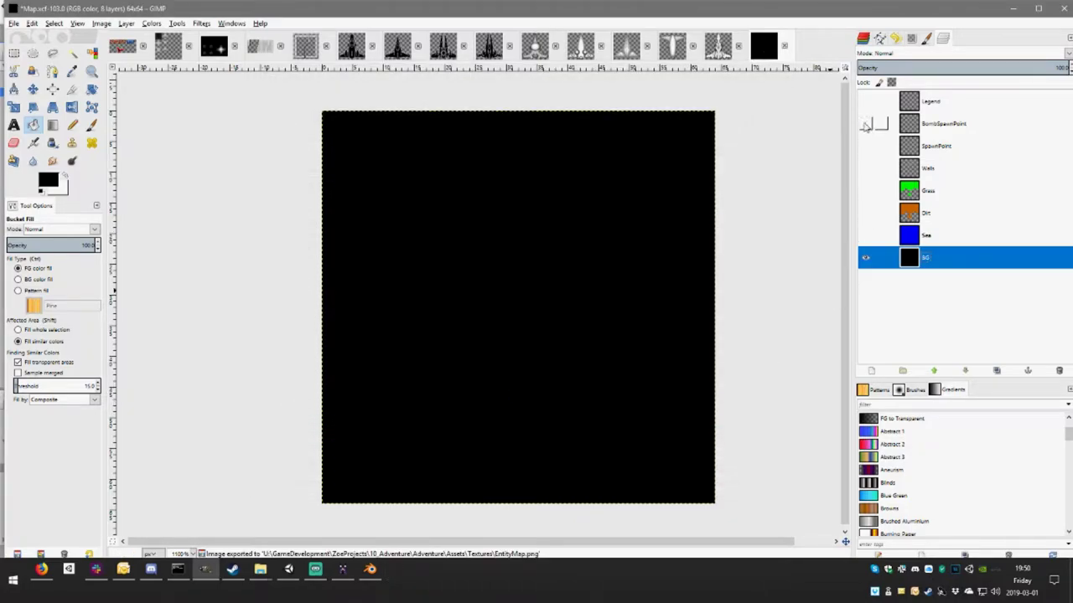
click(866, 213)
click(866, 235)
click(866, 190)
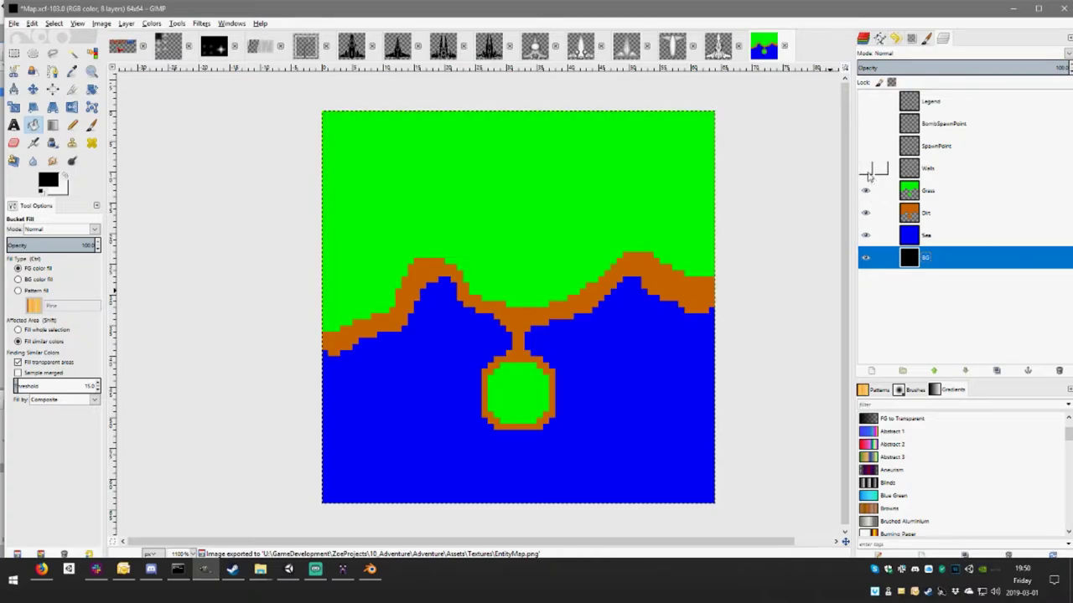
click(865, 168)
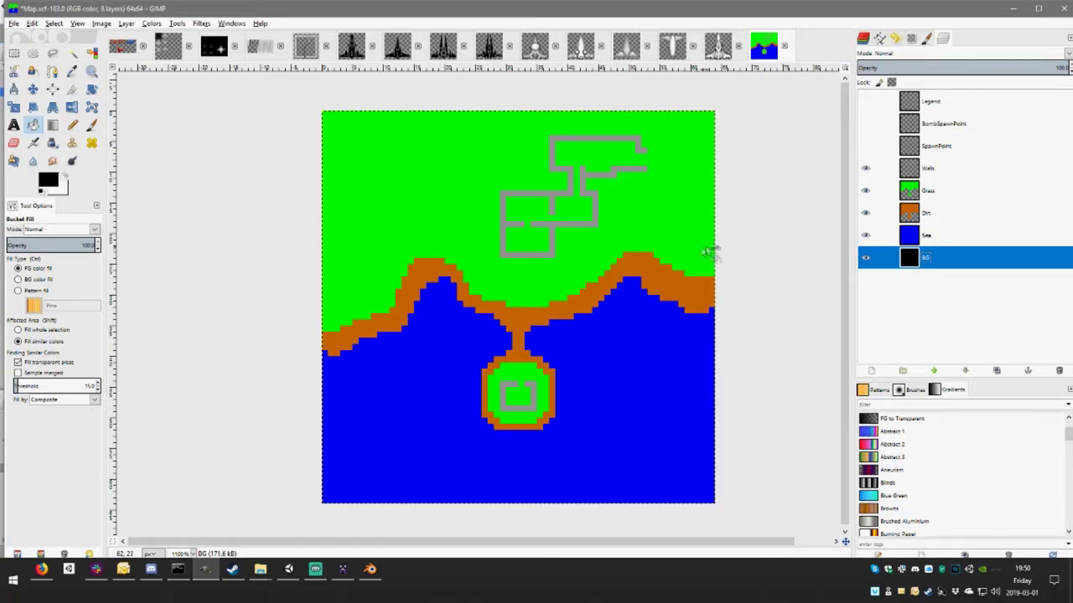
- Re-export the image over Map.png, replacing it, and return to Unity
key(ctrl+shift+e)
double_click(399, 182)
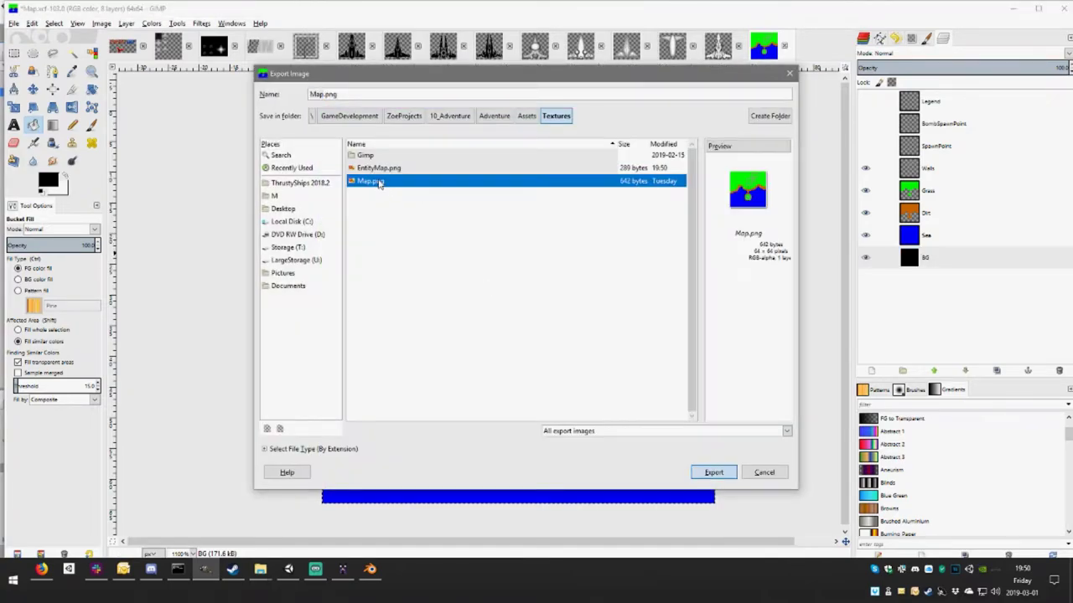
click(561, 330)
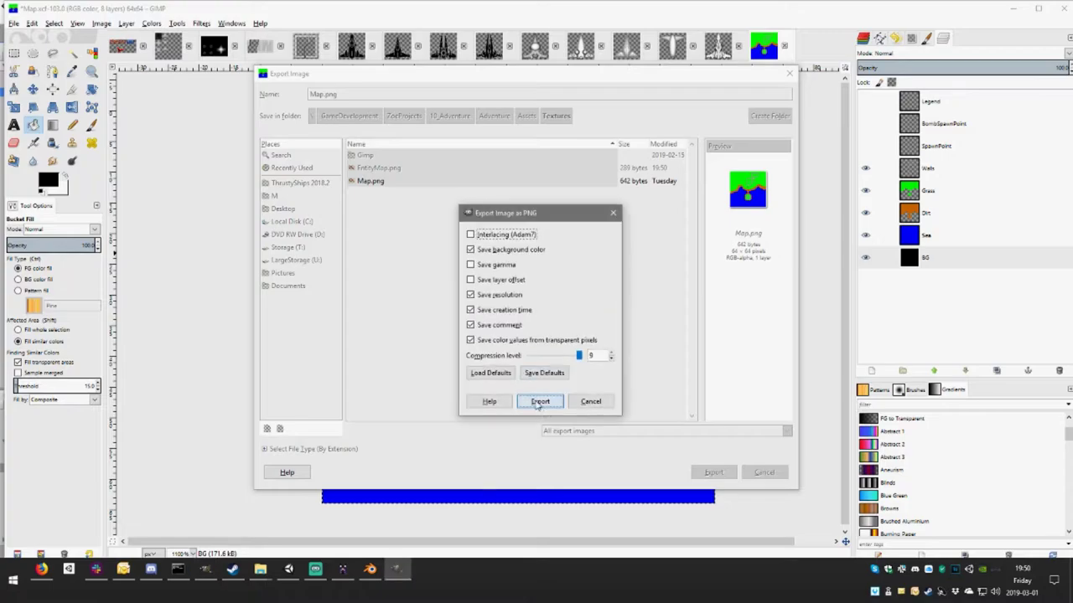
key(Return)
click(289, 569)
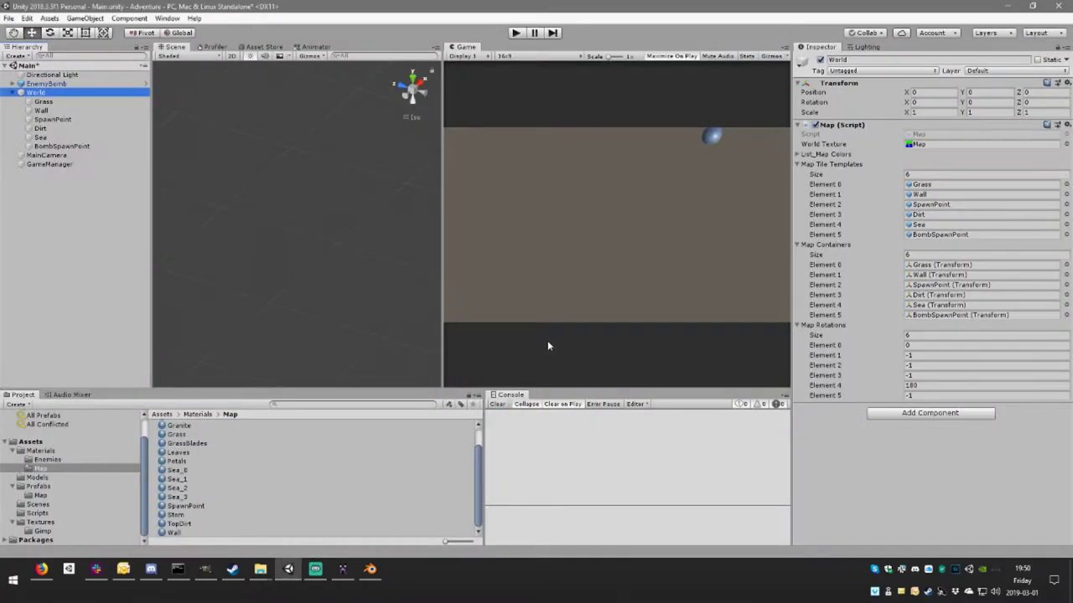
- Play-test by walking the character with D, W and A onto the island, then open Map.cs
click(517, 33)
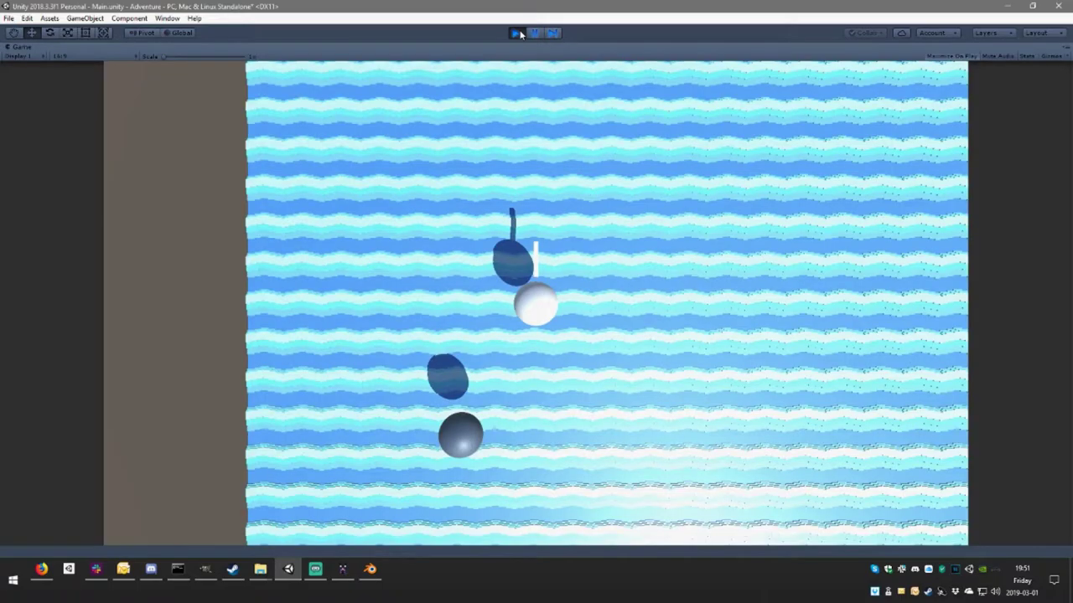
key(d)
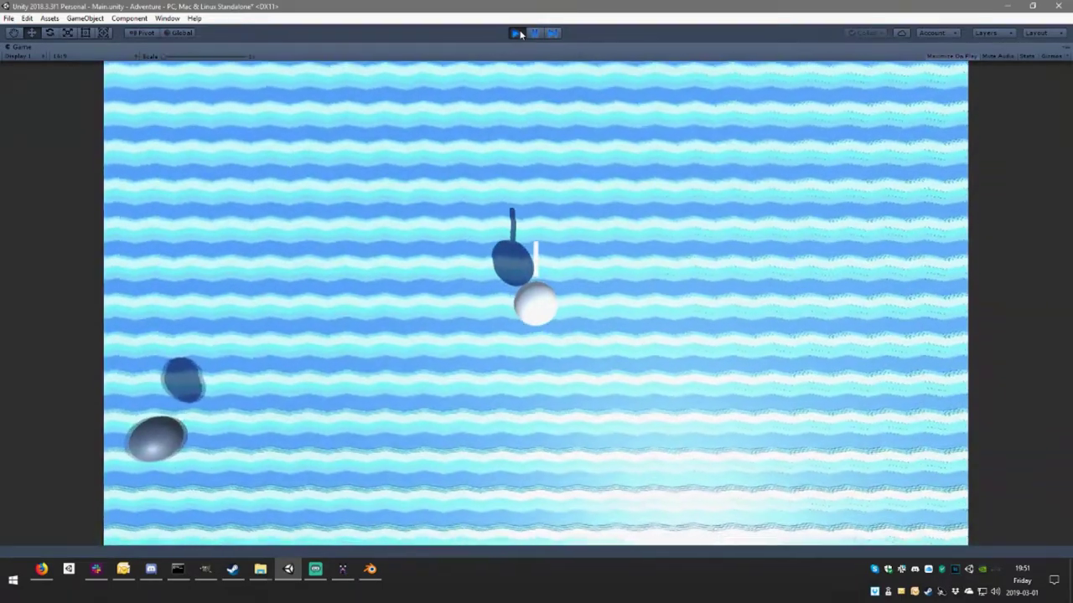
key(w)
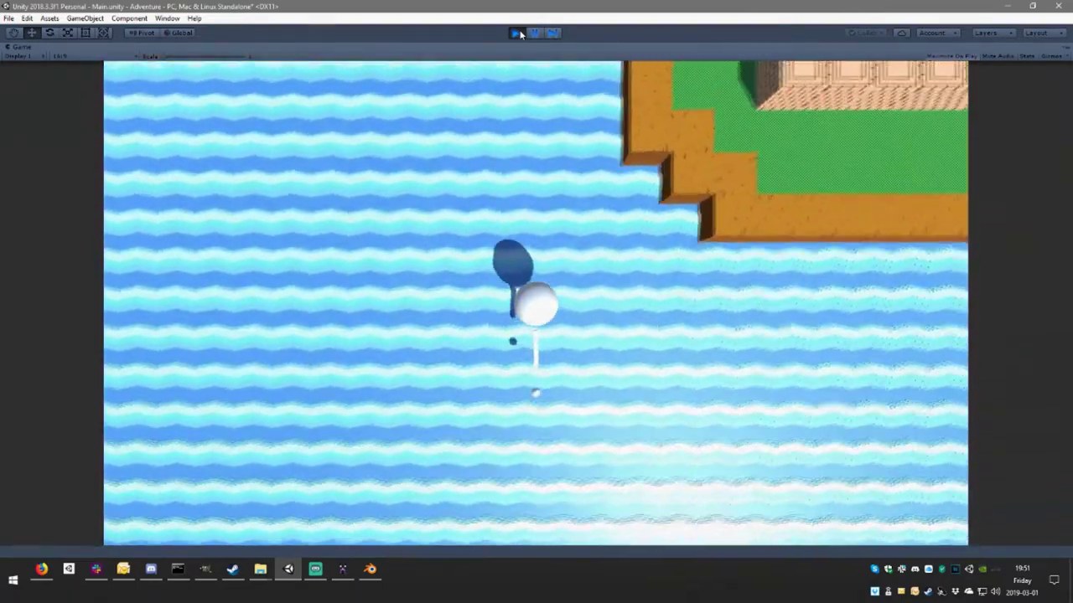
key(w)
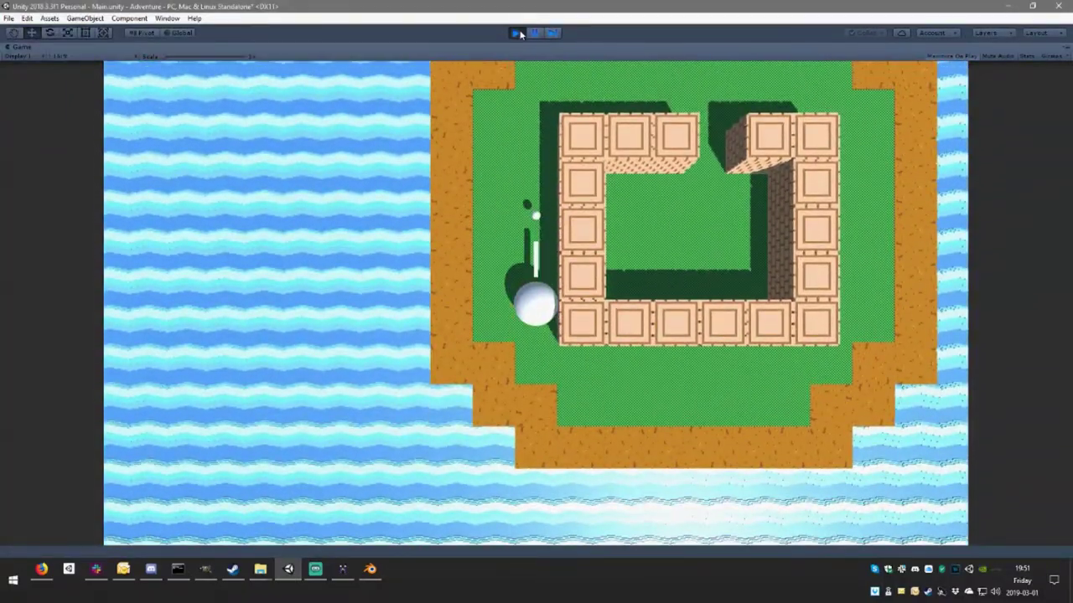
key(a)
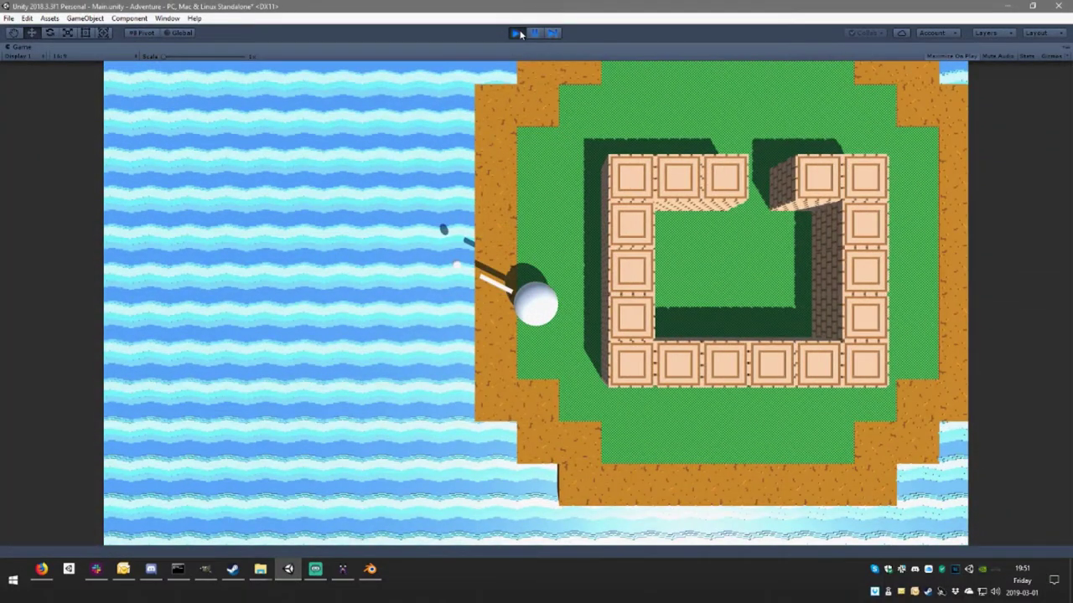
click(518, 32)
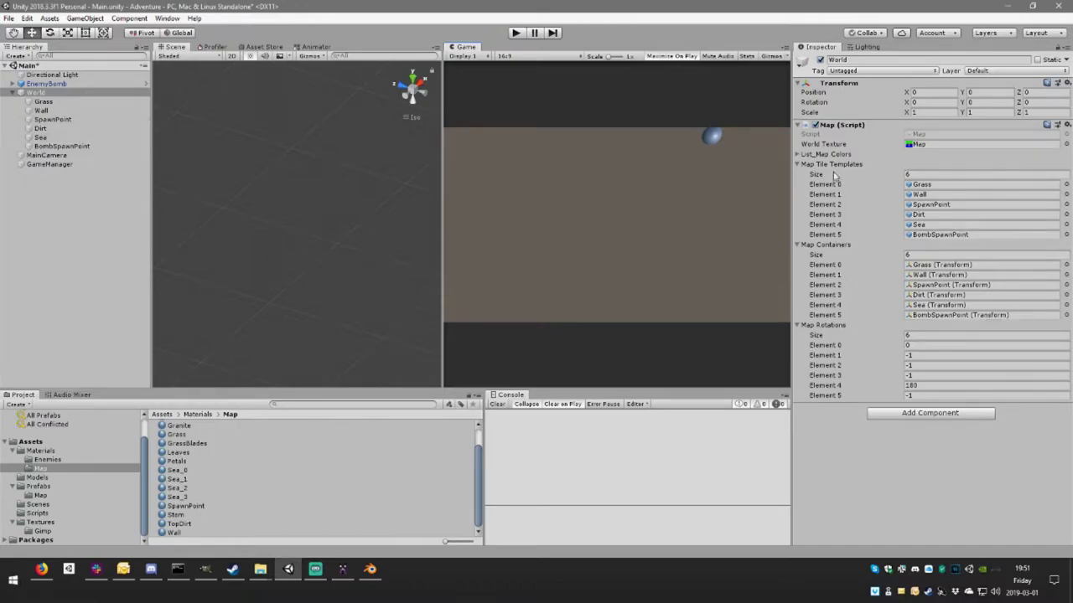
double_click(944, 135)
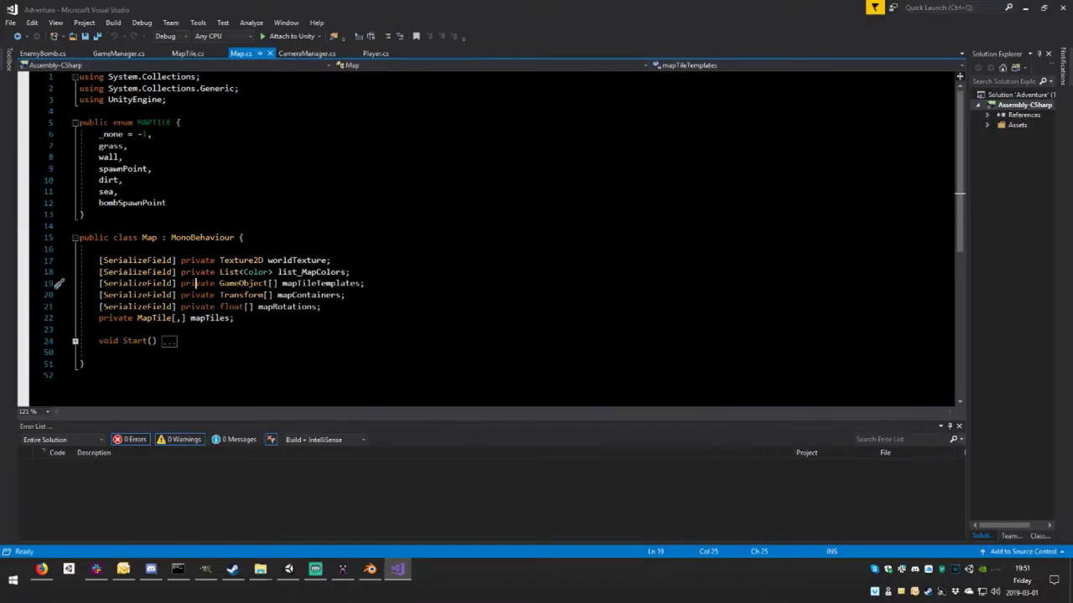
- Expand Start() and review the mapTiles, mapRotations, mapContainers and mapTileTemplates fields
drag(94, 317, 233, 318)
key(ctrl+m)
key(ctrl+l)
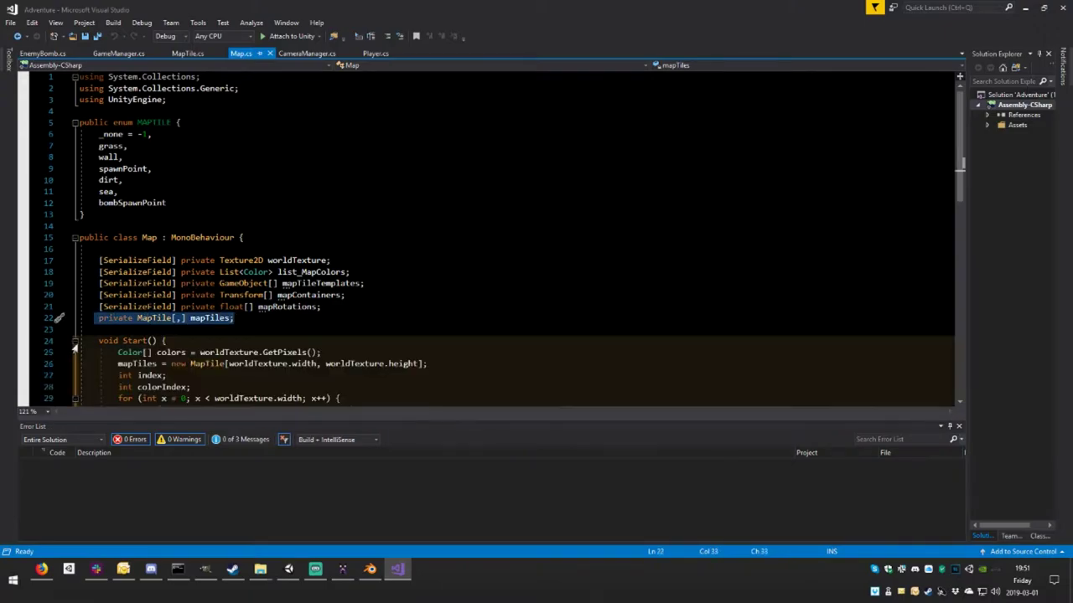
scroll(503, 251, down, 3)
scroll(503, 252, up, 3)
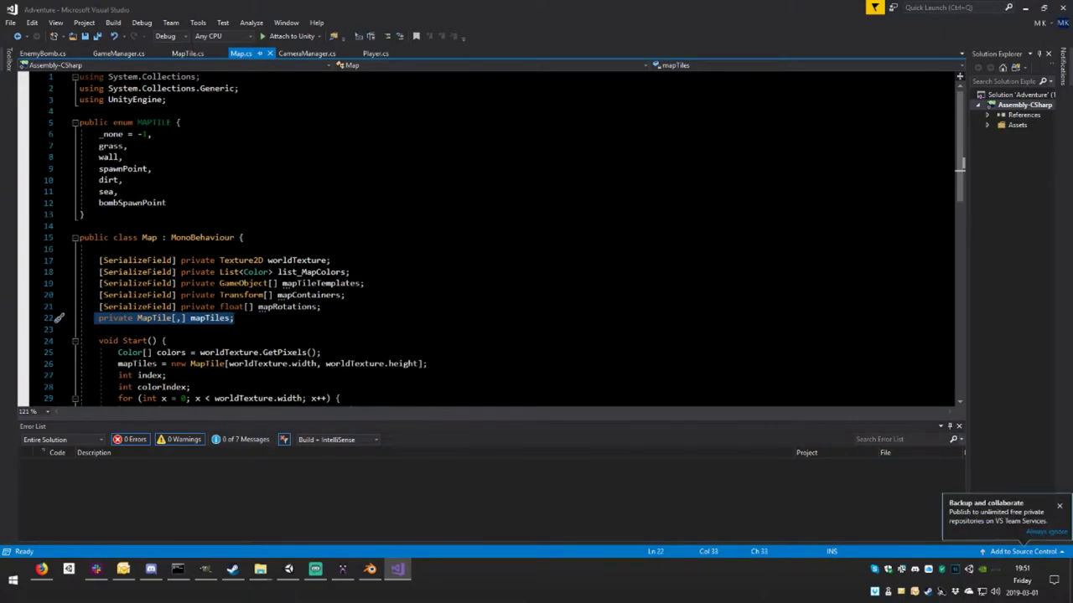
click(313, 306)
click(314, 295)
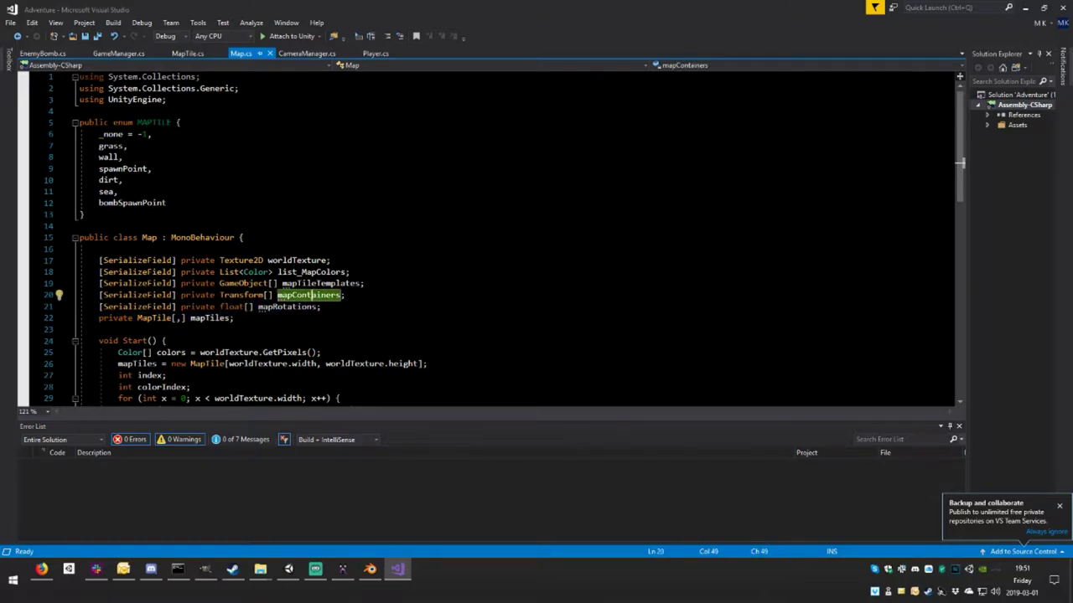
click(360, 283)
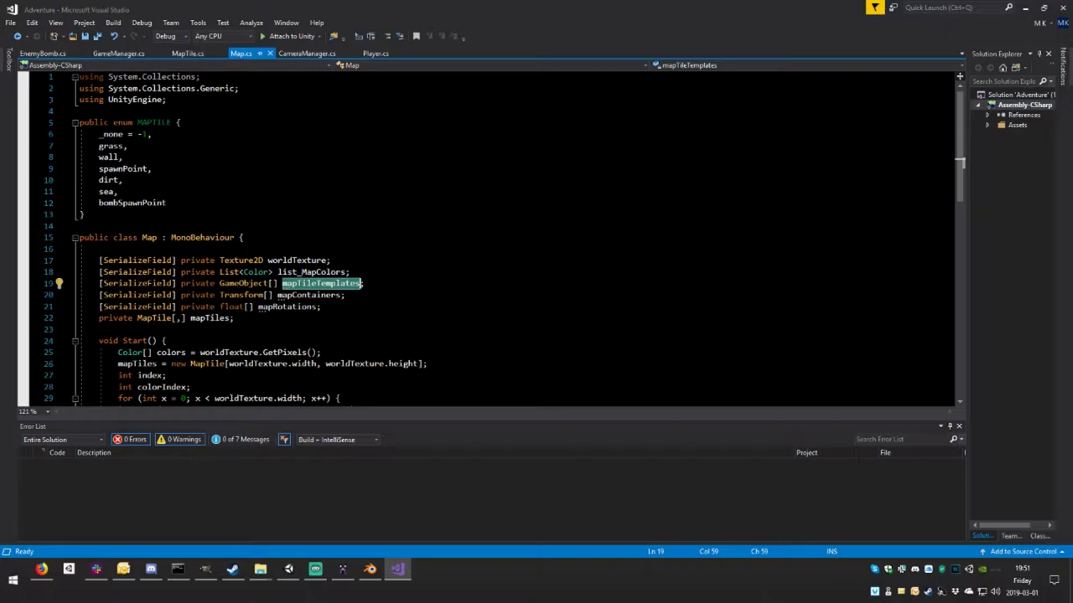
- Insert a [Header("--- ENVIRONMENT ---")] line above the Map class's serialized fields
key(Up)
key(Up)
key(Up)
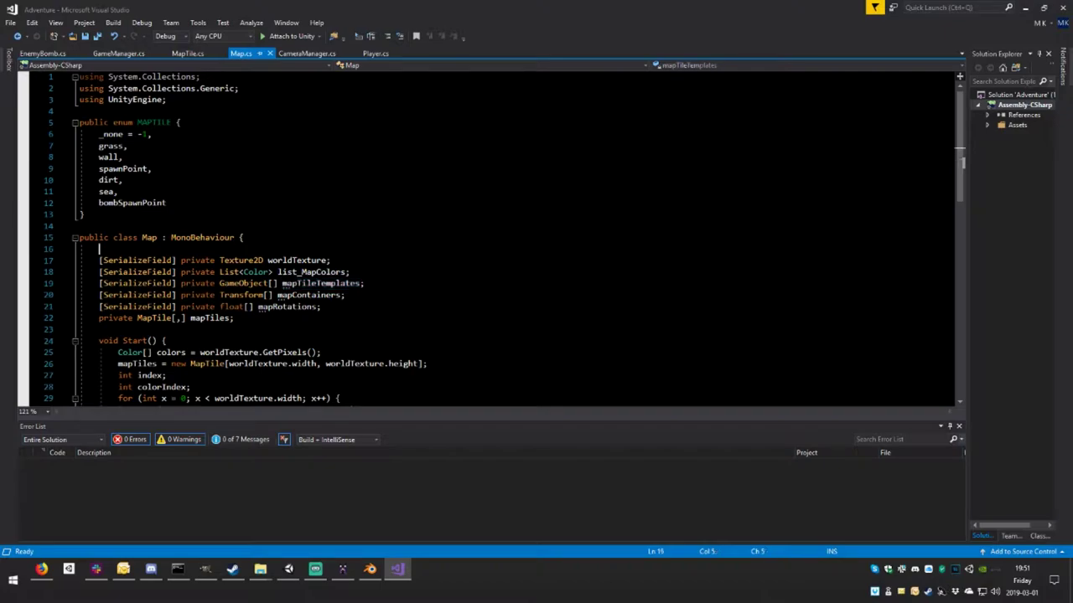
key(Return)
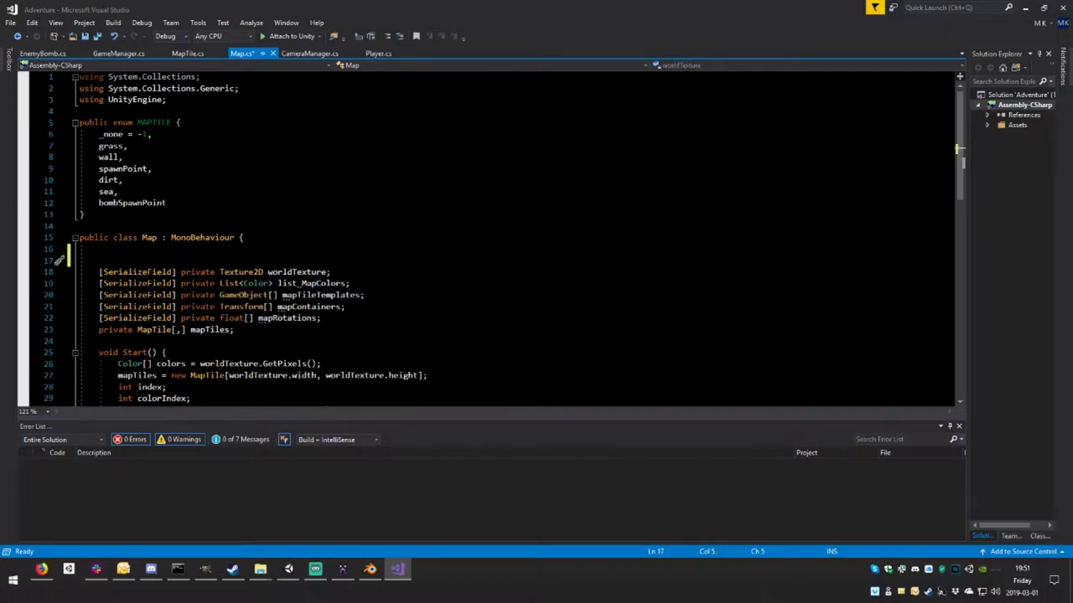
text([H)
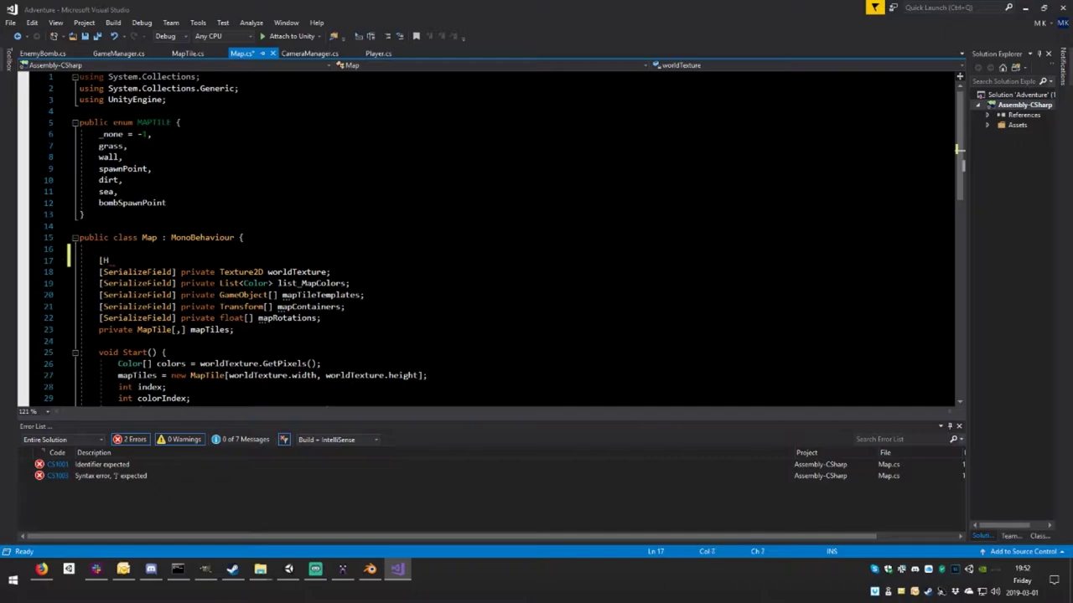
text(eader)
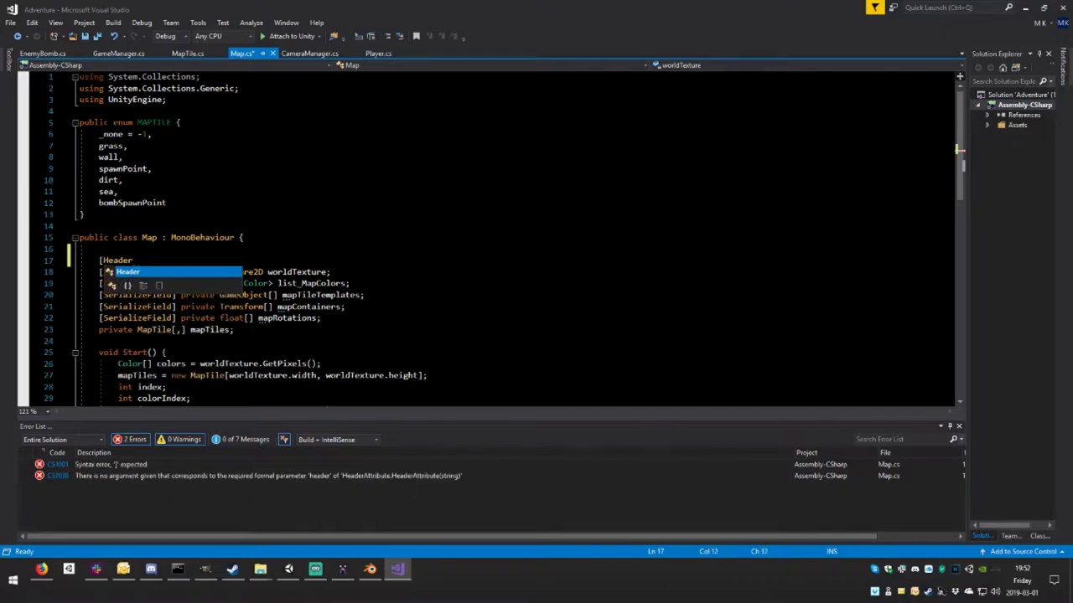
text(()
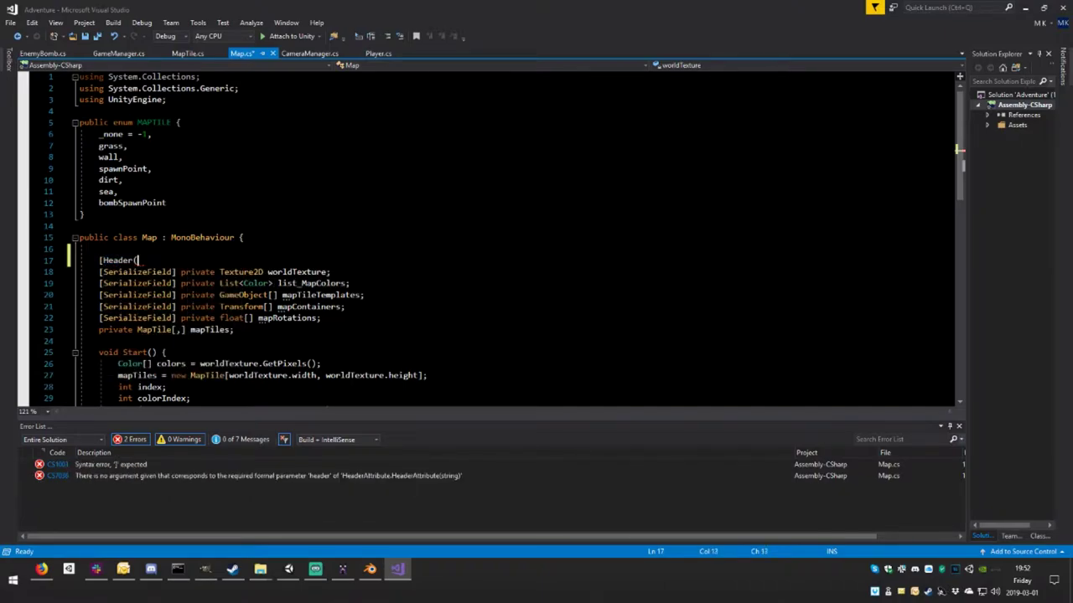
text(")
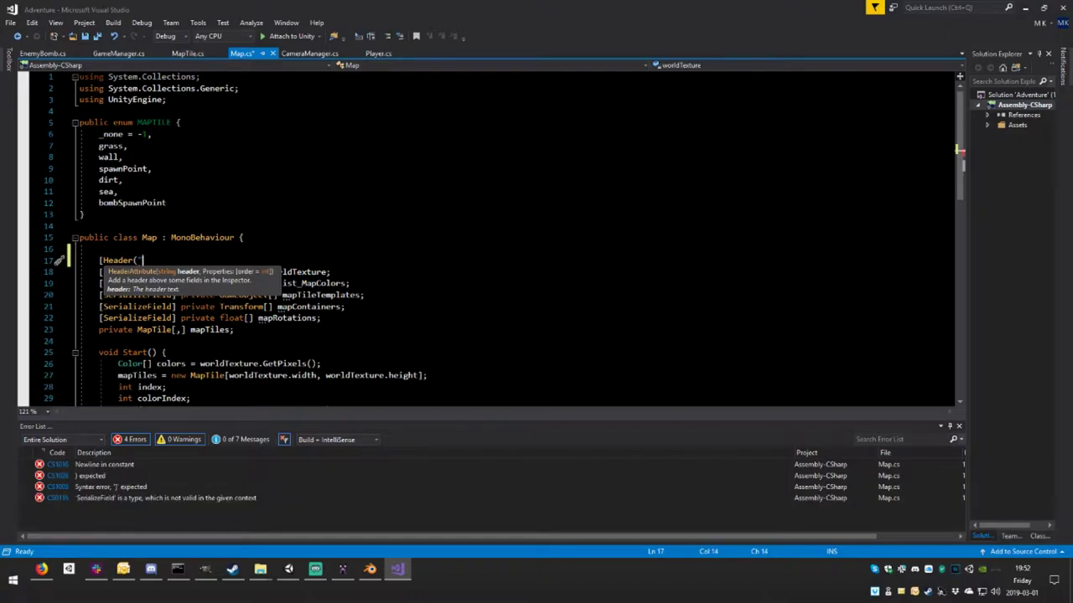
text(Map)
key(BackSpace)
key(BackSpace)
text(---)
text( En)
key(BackSpace)
text(NV)
text(IRONMEN)
text(T)
text(  ---------------------------------)
text(")
text()])
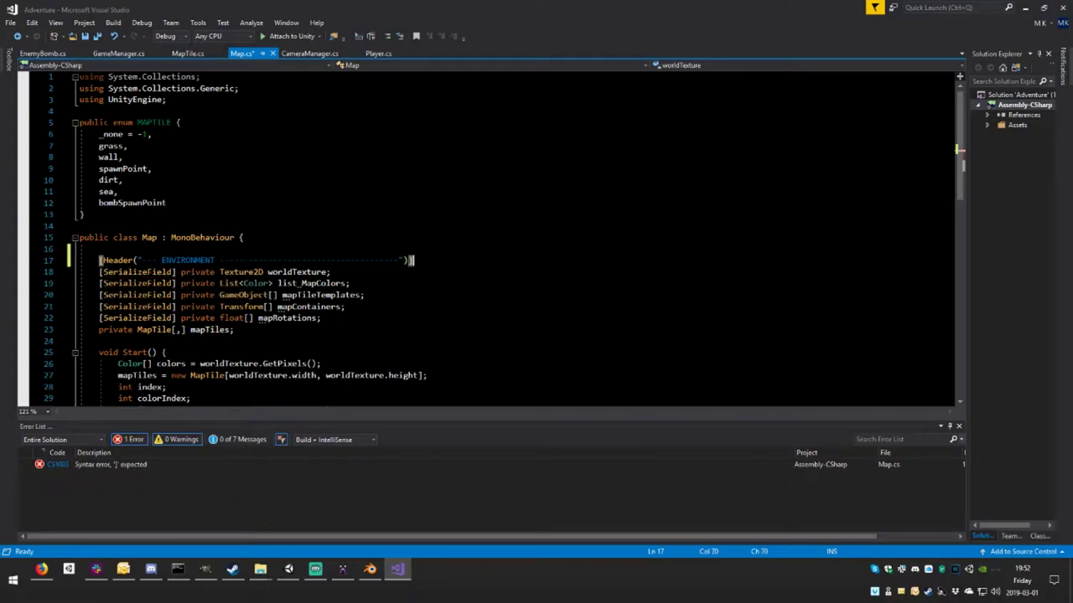
- Duplicate the header and field block below, retitle it ENTITIES, and save Map.cs
drag(234, 329, 99, 260)
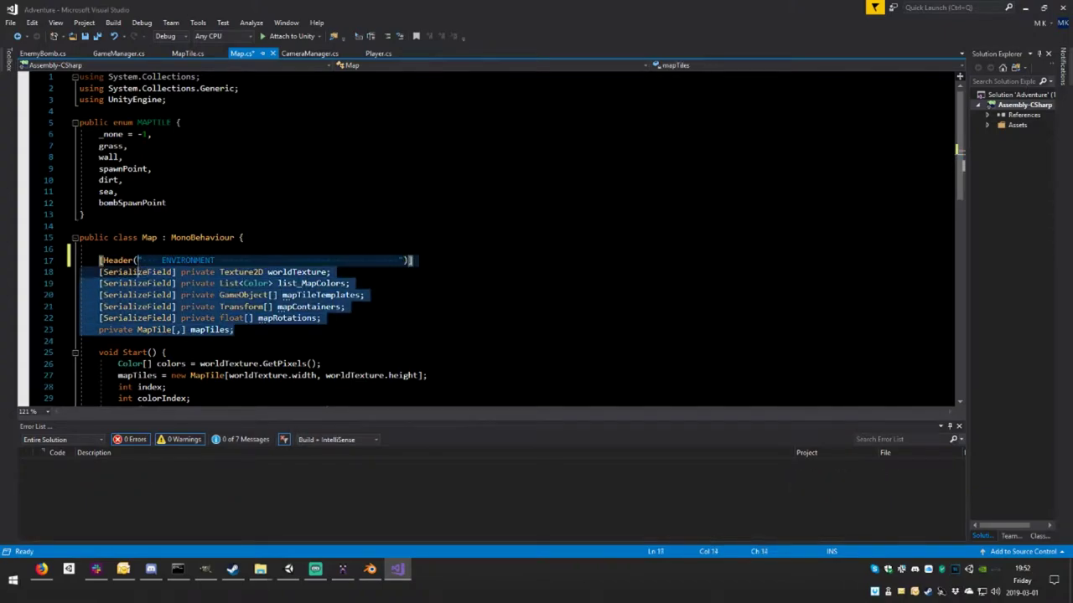
click(411, 261)
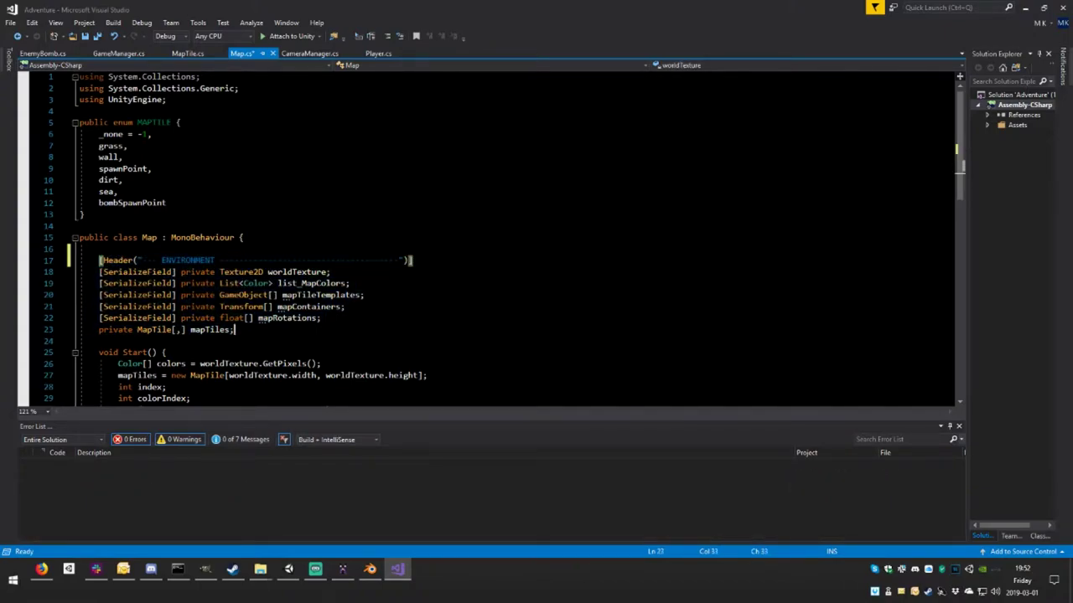
click(239, 329)
key(Return)
key(Return)
key(ctrl+v)
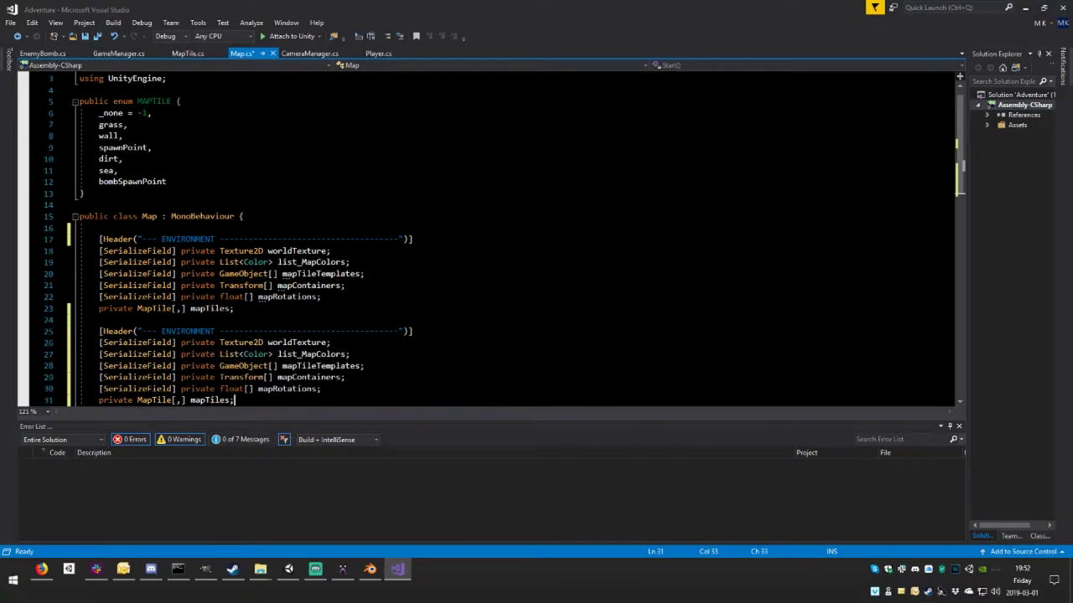
double_click(181, 332)
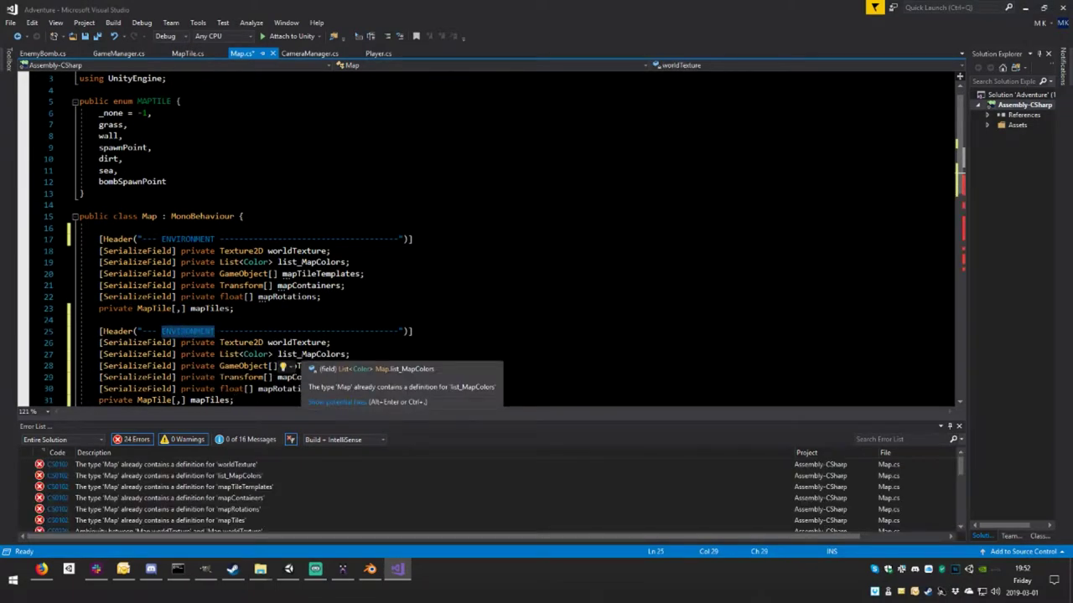
text(Ene)
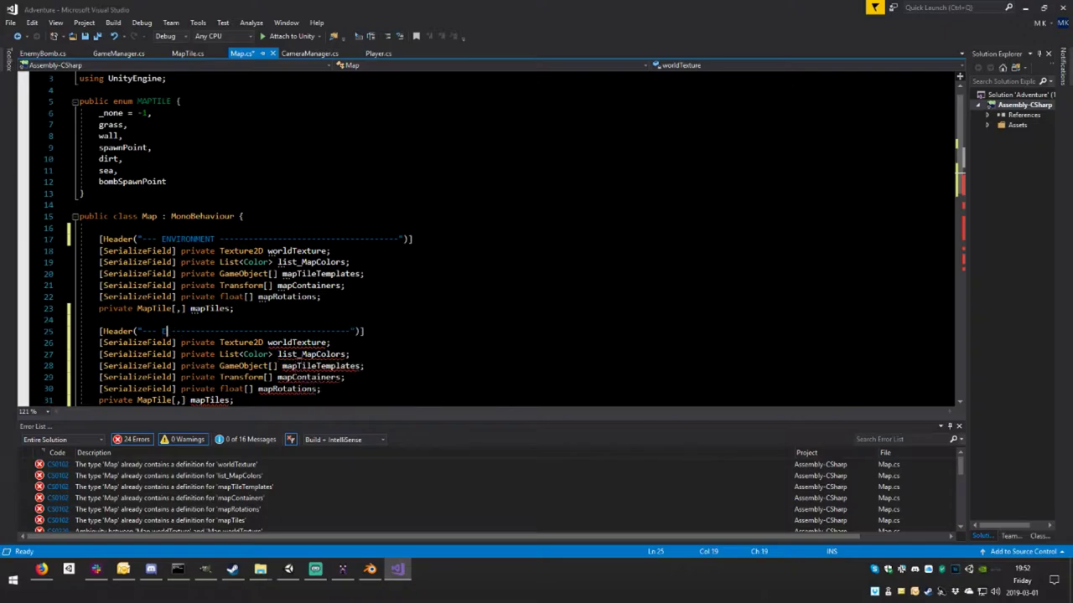
key(BackSpace)
key(BackSpace)
text(NTITIES)
key(ctrl+s)
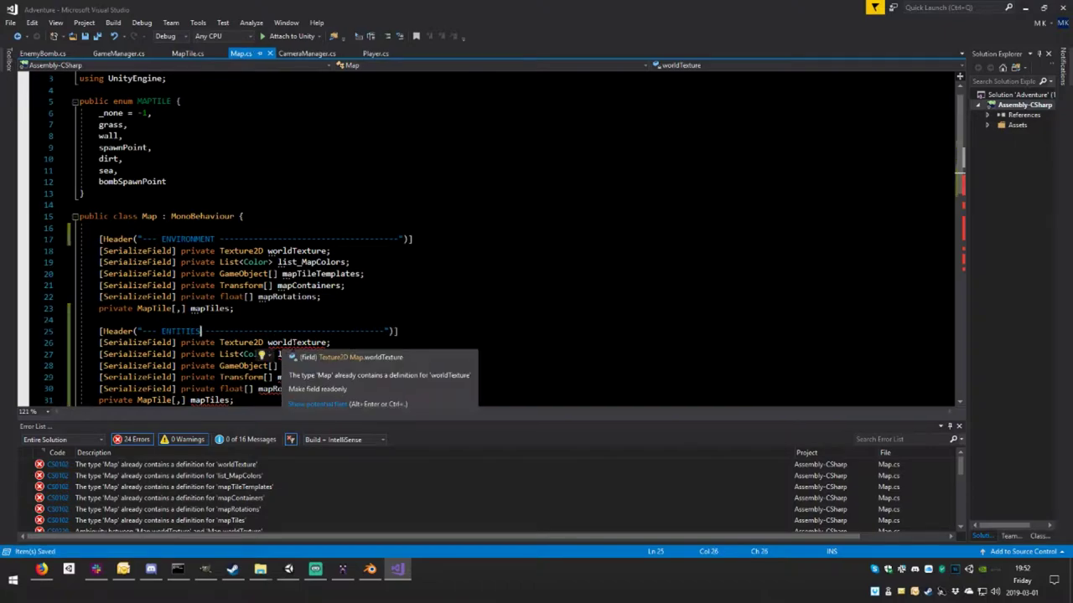
- Rename the copied fields to entityTexture and list_EntityColors
drag(268, 342, 326, 343)
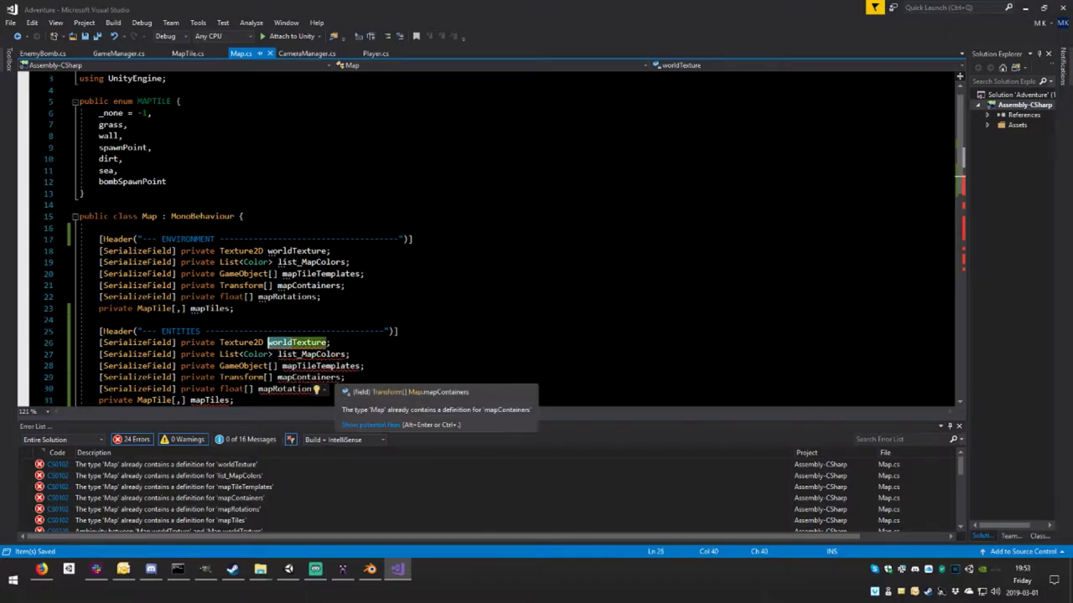
text(eni)
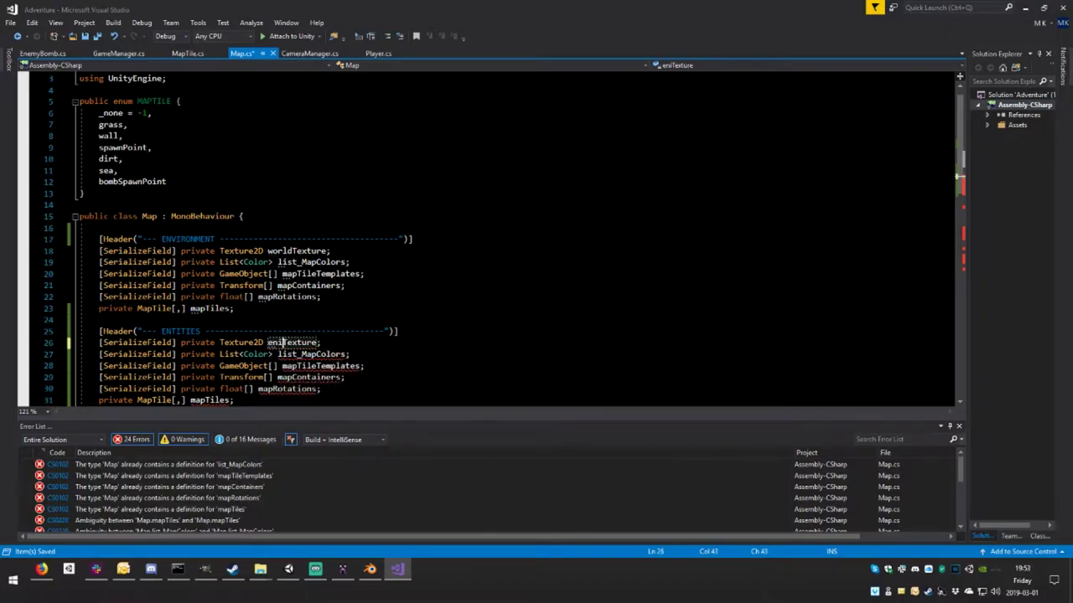
text(t)
key(BackSpace)
key(BackSpace)
text(y)
text(tit)
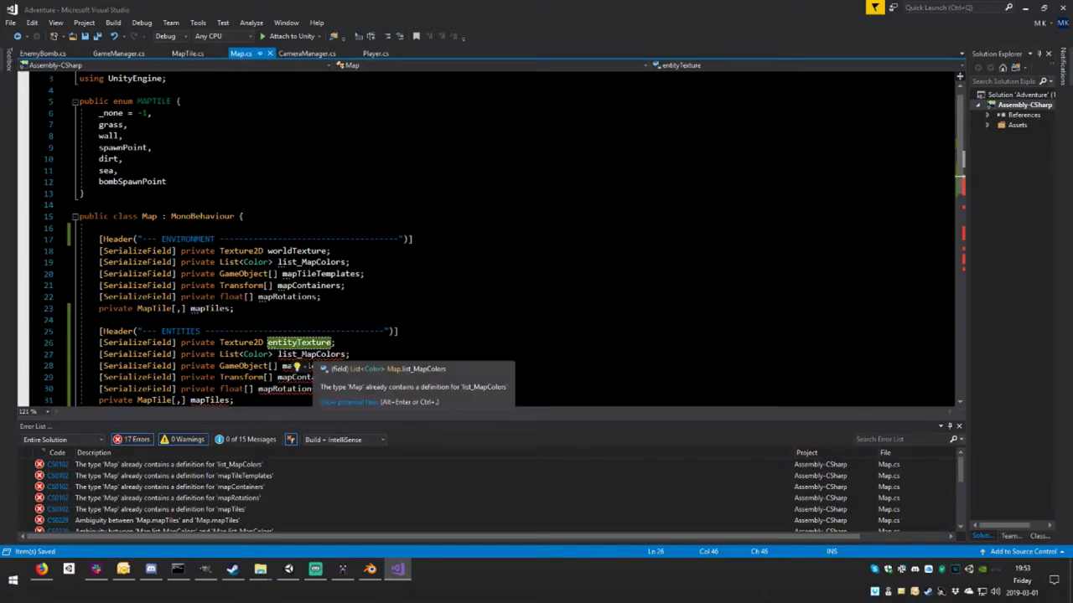
click(298, 355)
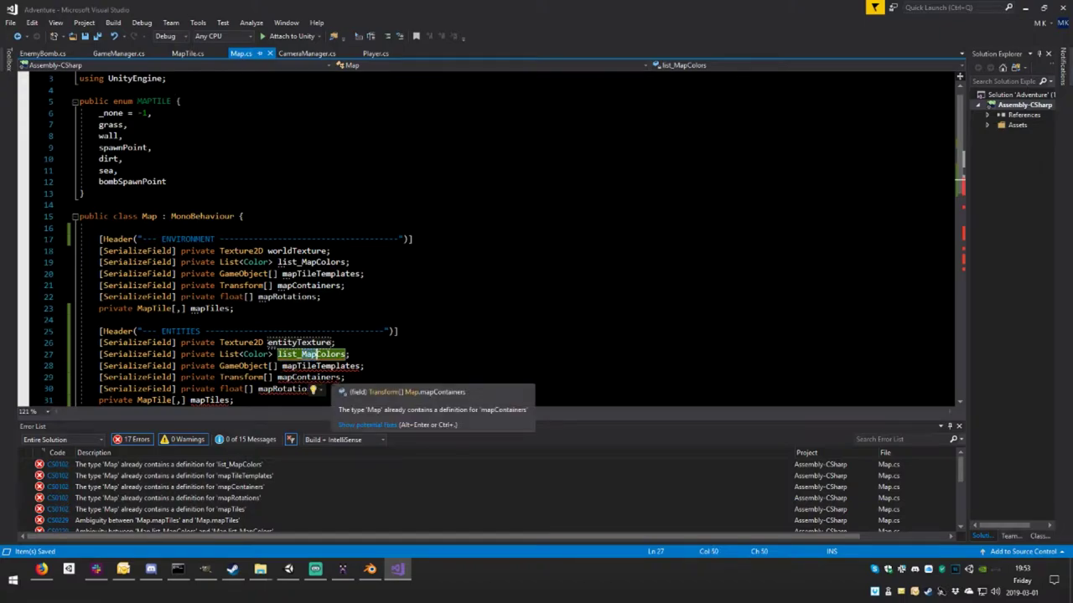
key(BackSpace)
key(BackSpace)
key(BackSpace)
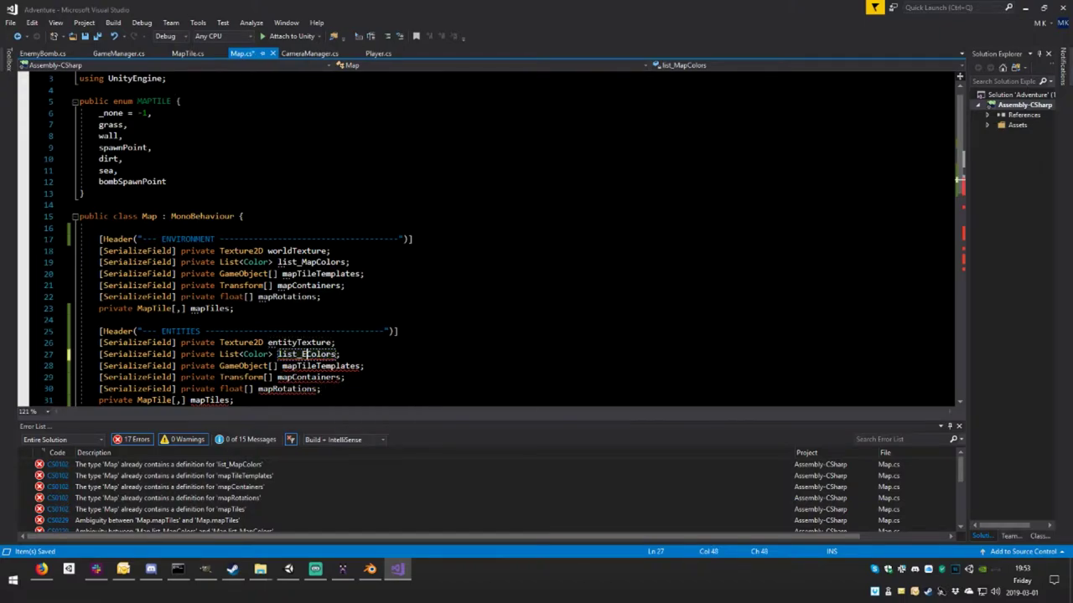
text(Entit)
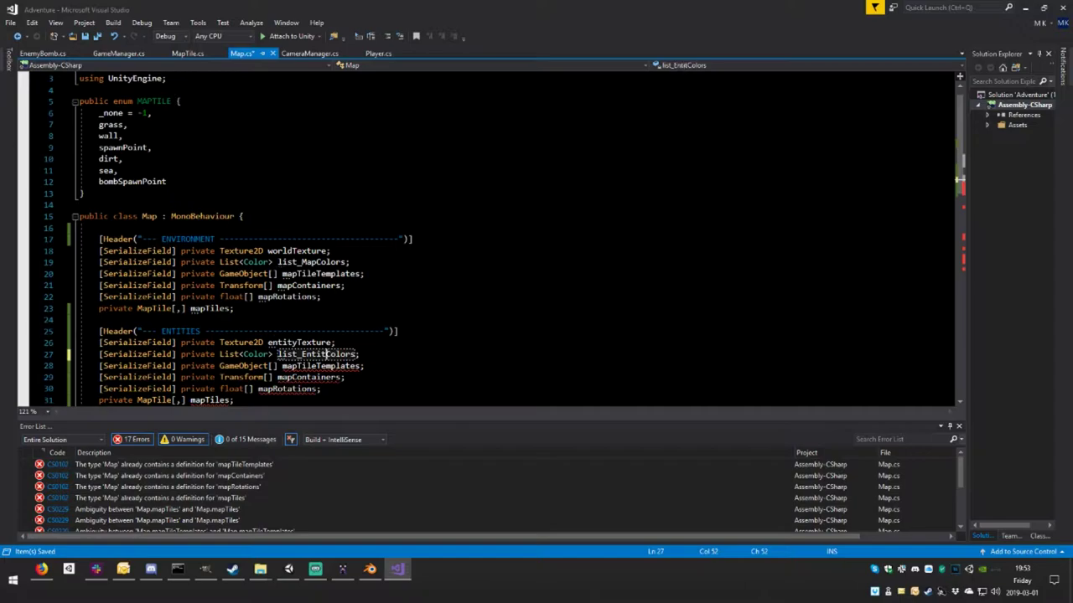
text(y)
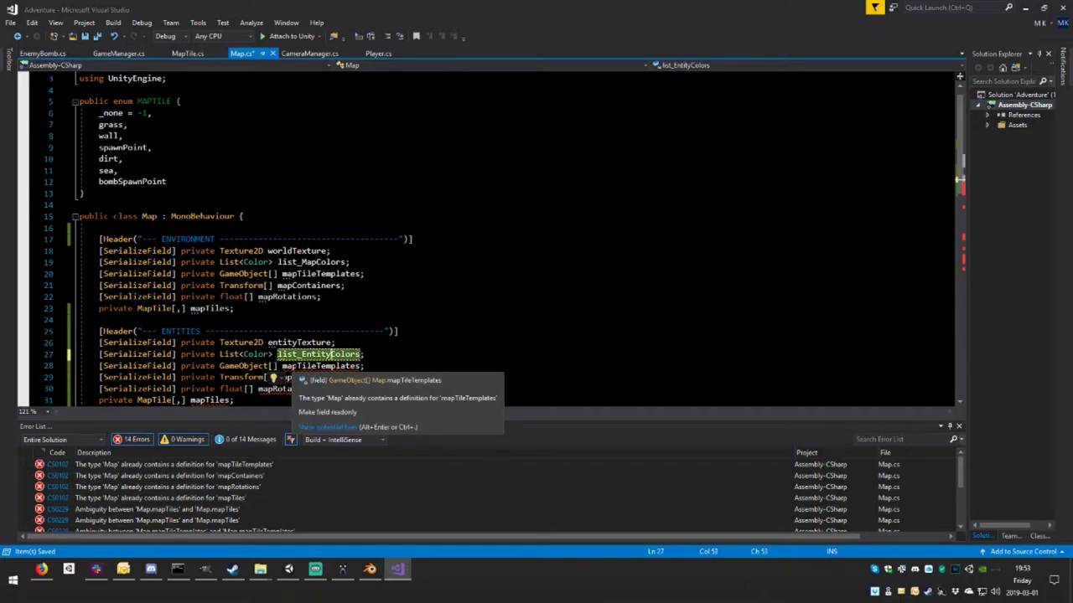
- Rename the remaining copies to entityTileTemplates, entityContainers, entityRotations and entityTiles
scroll(322, 366, down, 2)
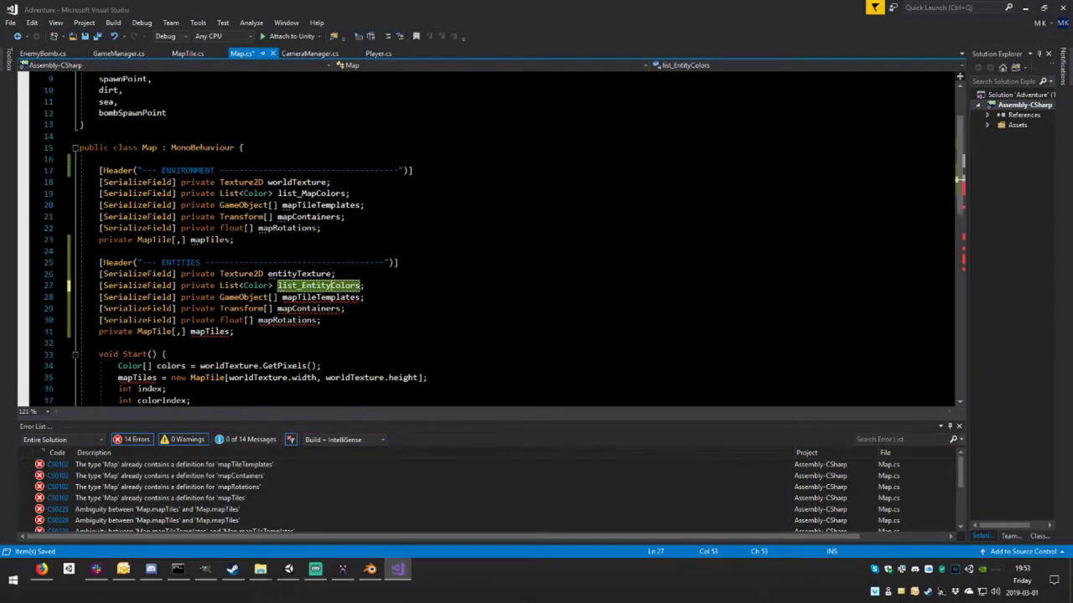
click(268, 274)
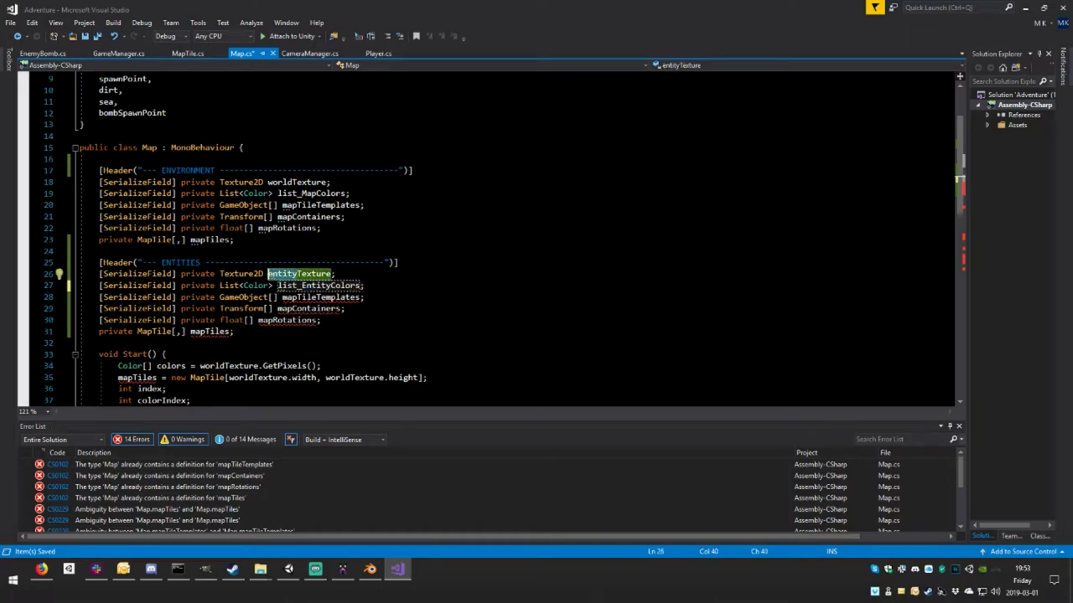
drag(281, 298, 297, 297)
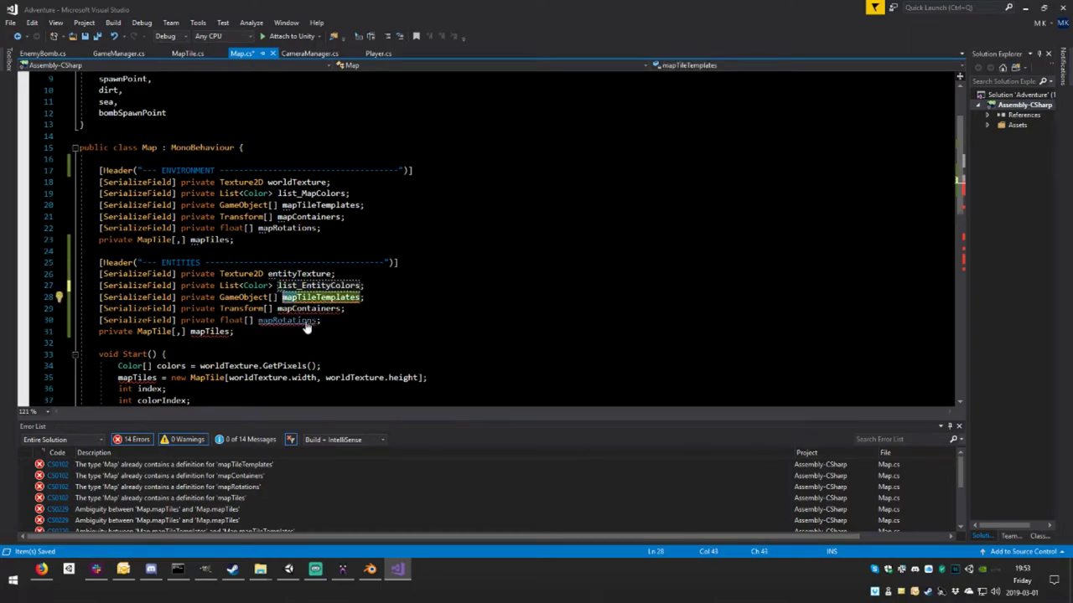
text(entity)
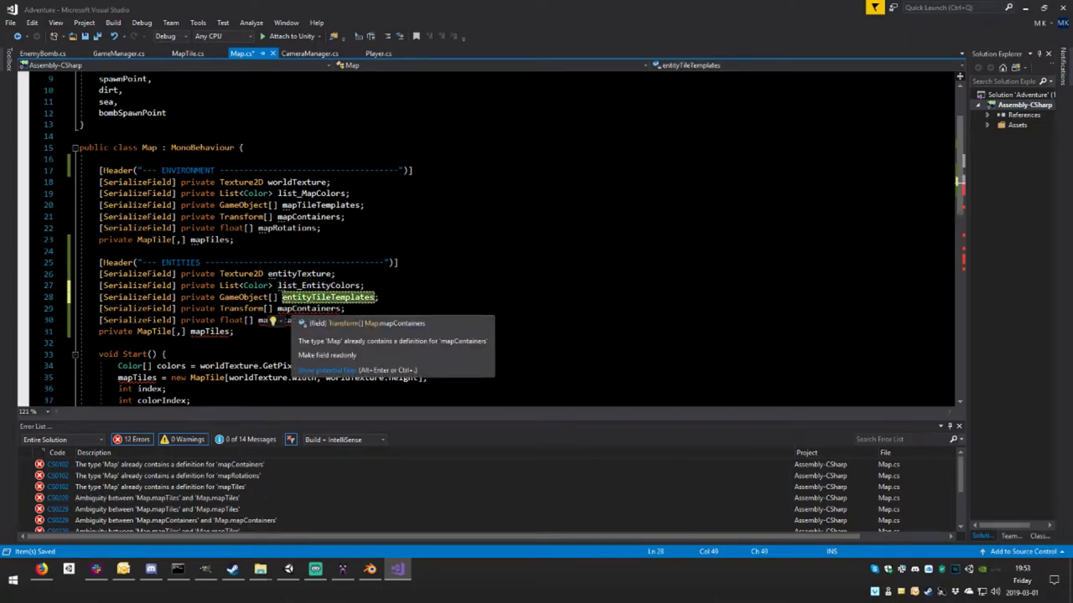
click(277, 309)
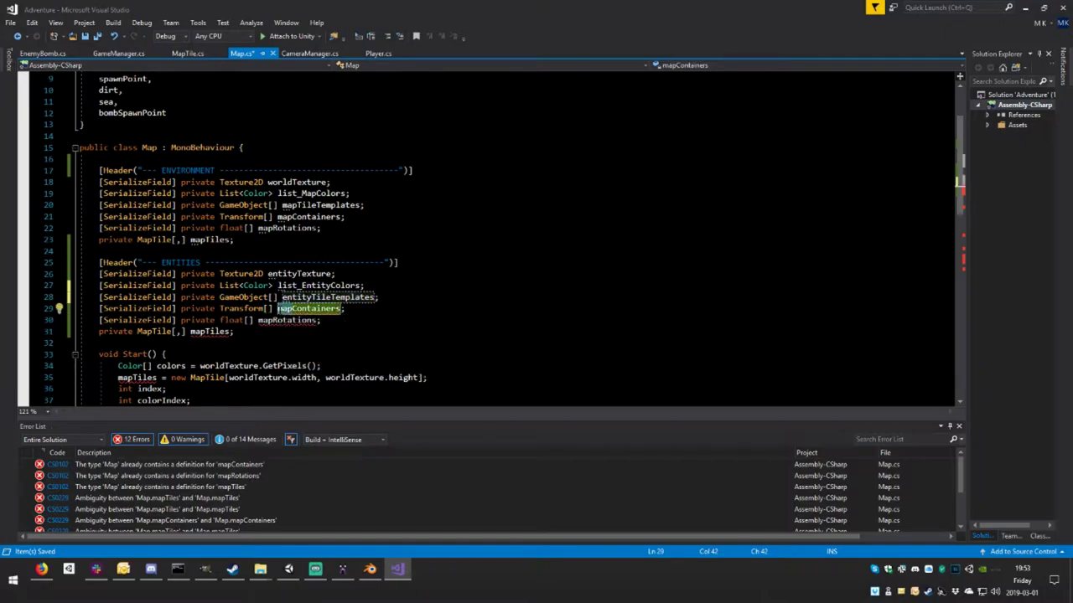
key(Delete)
key(Delete)
key(Delete)
text(entity)
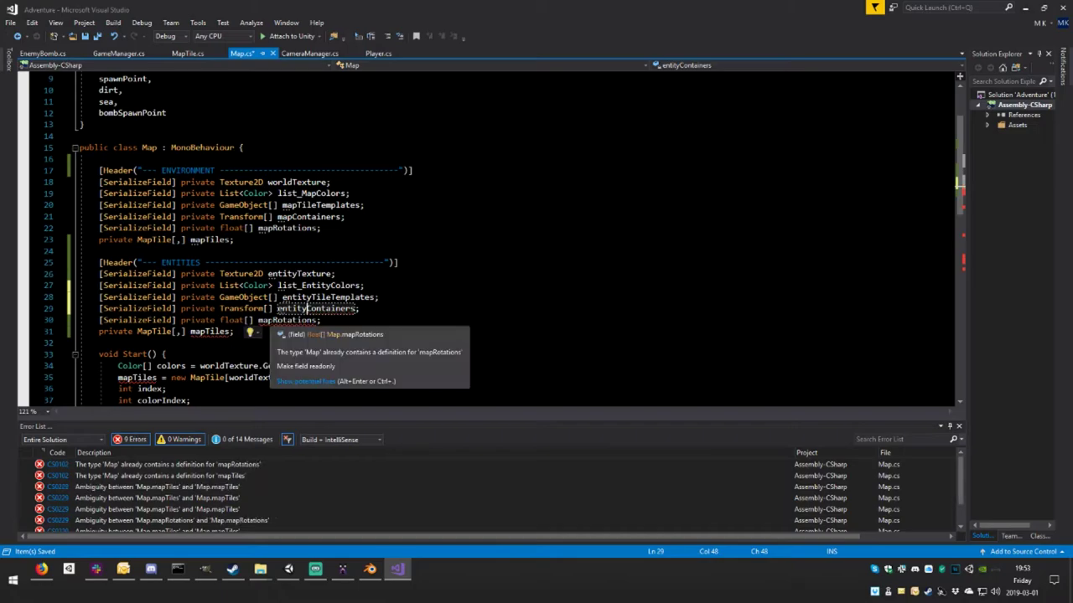
click(258, 320)
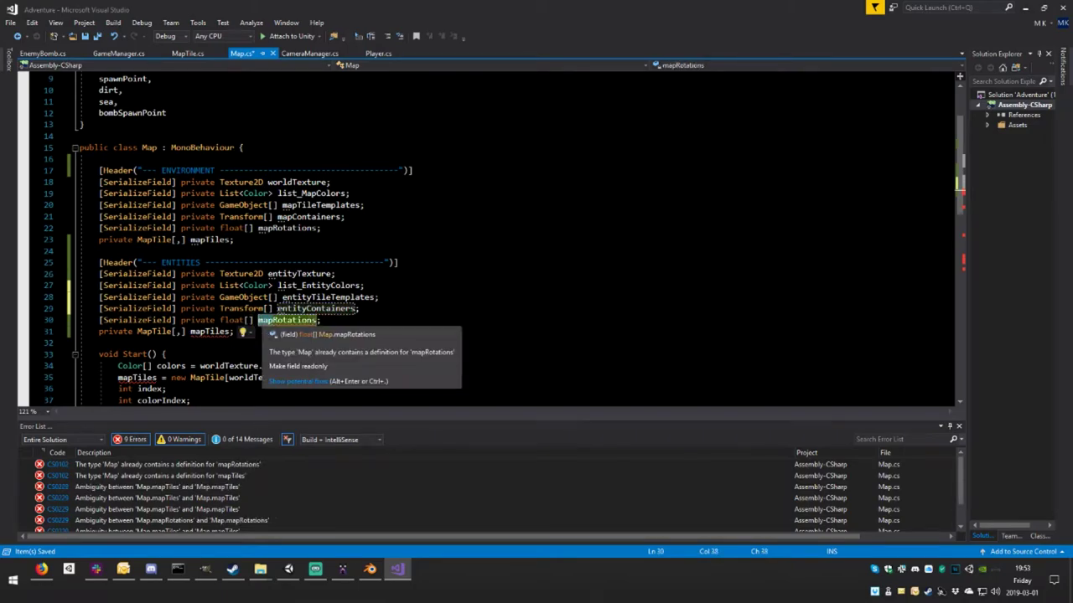
key(Delete)
key(Delete)
key(Delete)
text(entity)
click(195, 332)
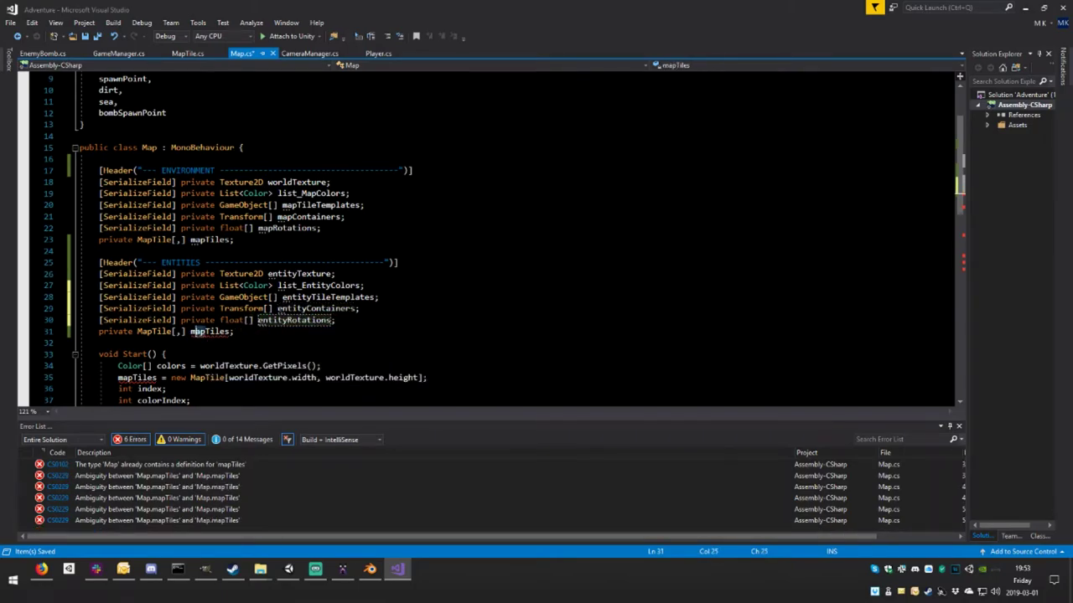
key(Delete)
key(Delete)
key(Delete)
text(entity)
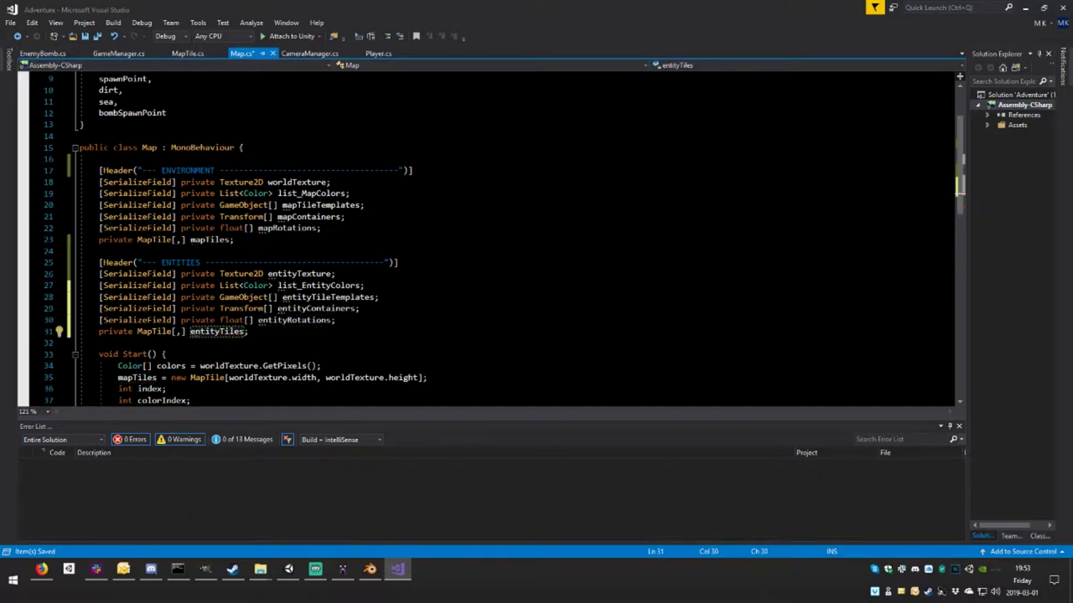
scroll(486, 239, down, 10)
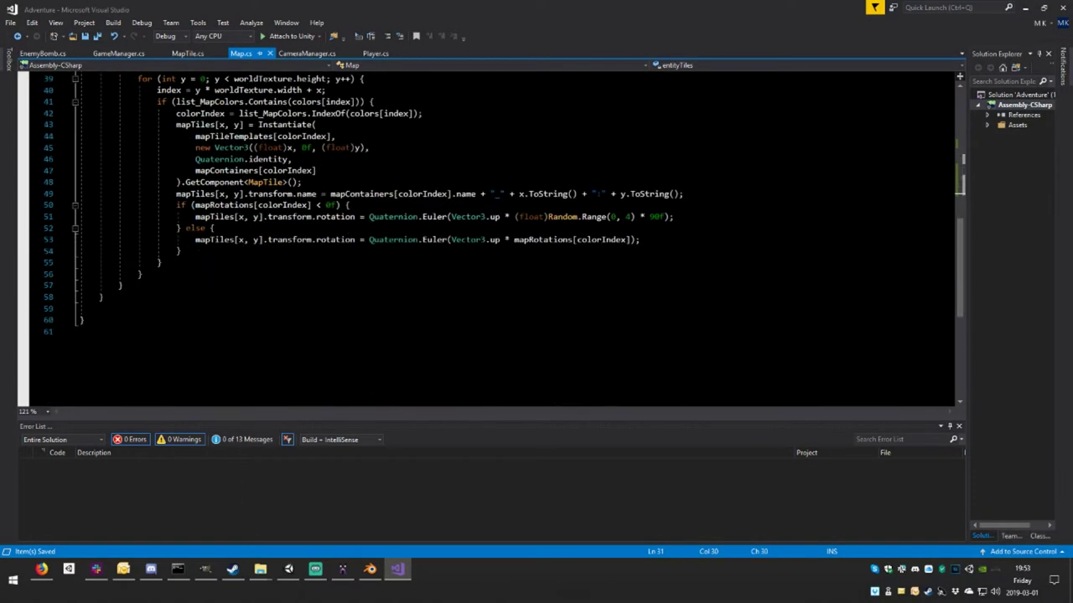
- Collapse Start() and add an empty void SetupMap() method after it
scroll(486, 239, up, 4)
scroll(217, 124, down, 2)
scroll(251, 247, up, 2)
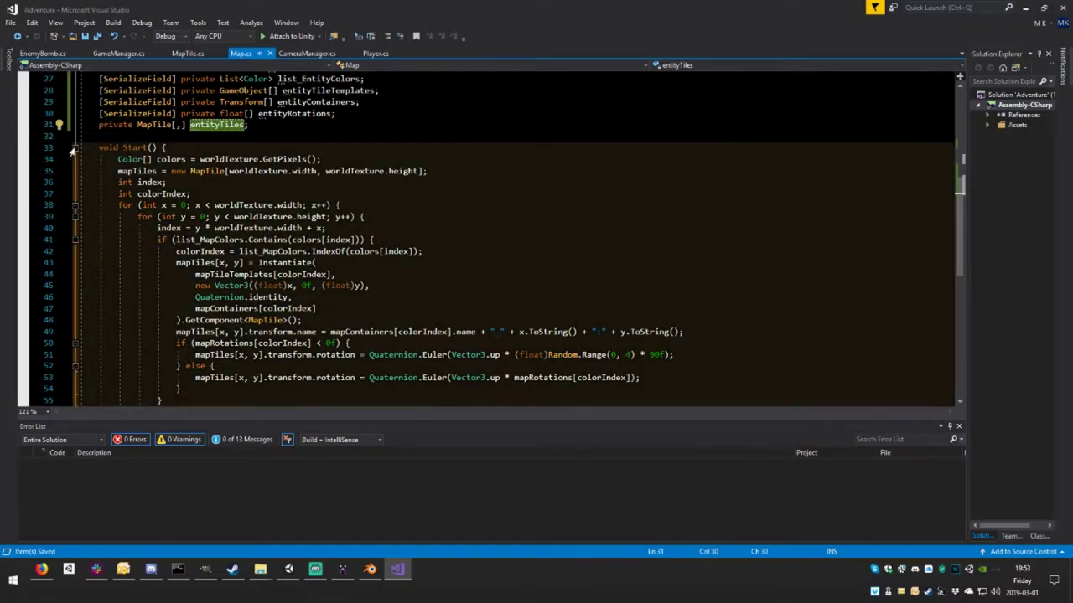
click(75, 147)
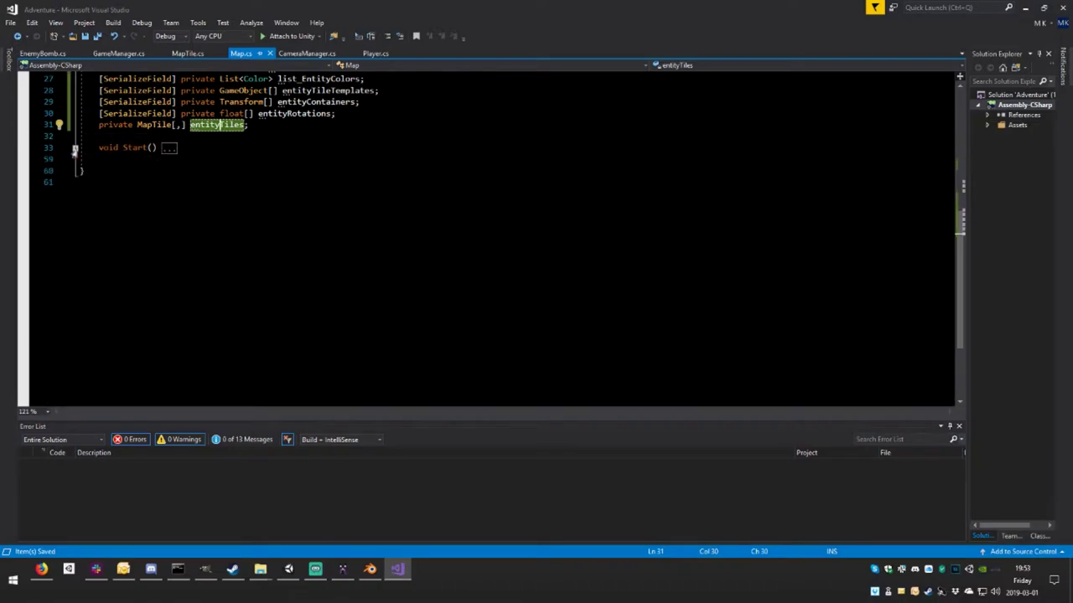
click(76, 160)
key(Return)
key(Return)
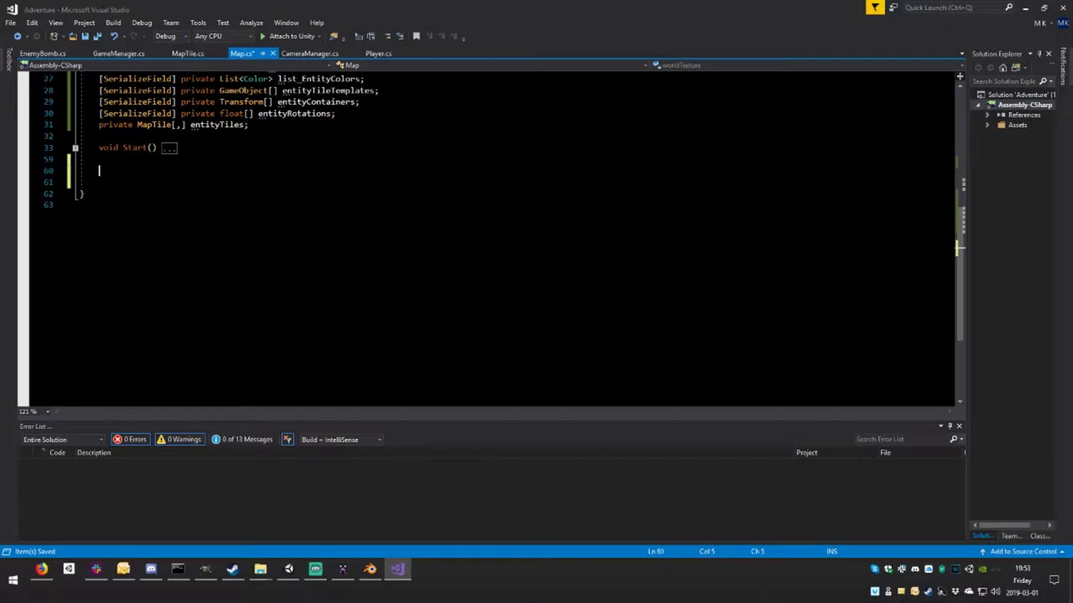
text(vois)
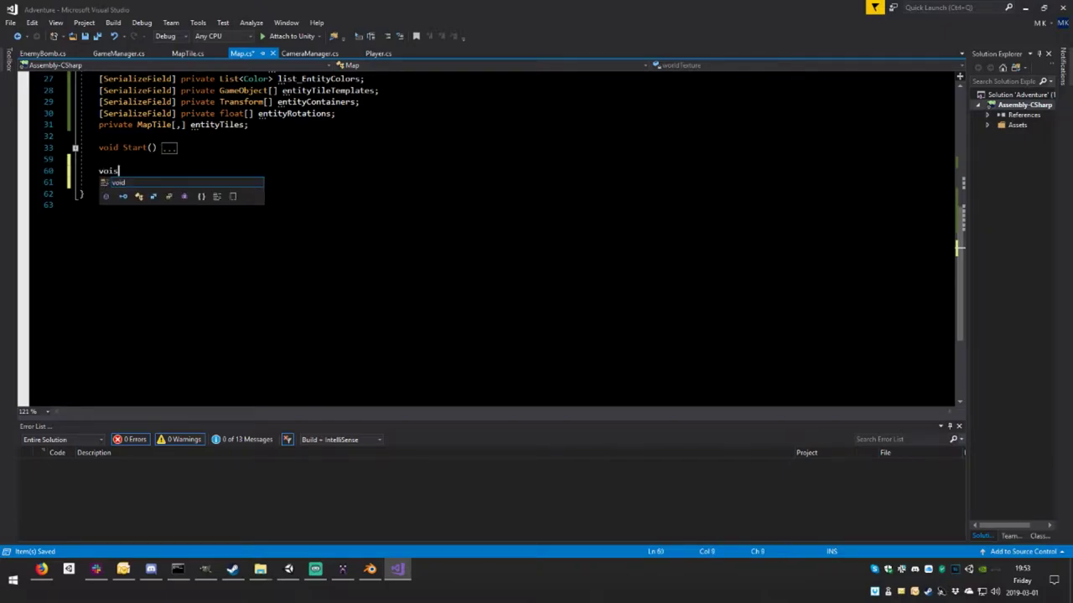
key(BackSpace)
text(d S)
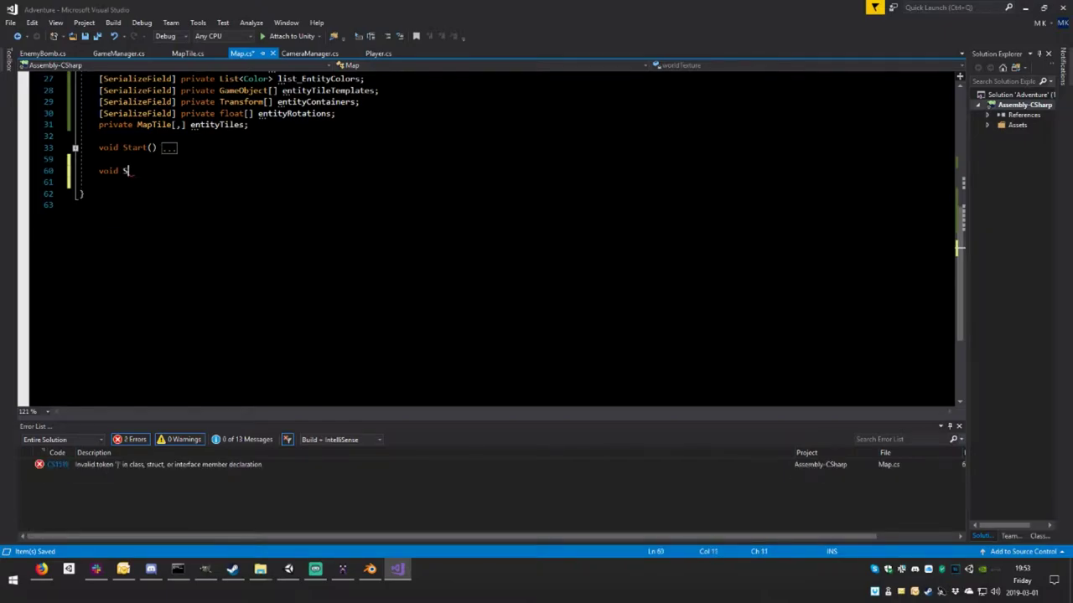
text(etup)
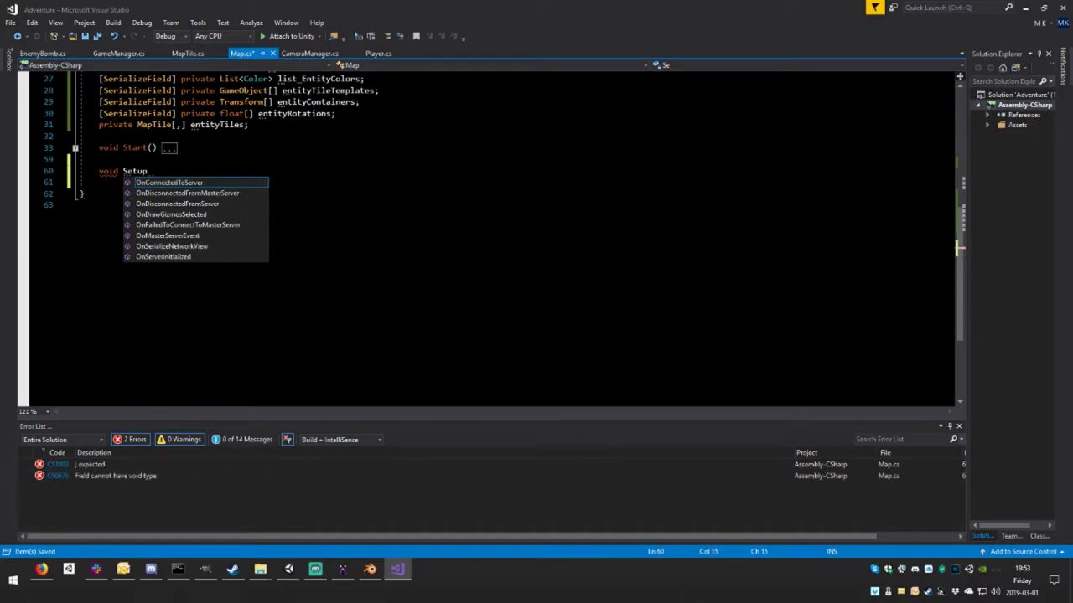
text(Map)
text((){)
key(Return)
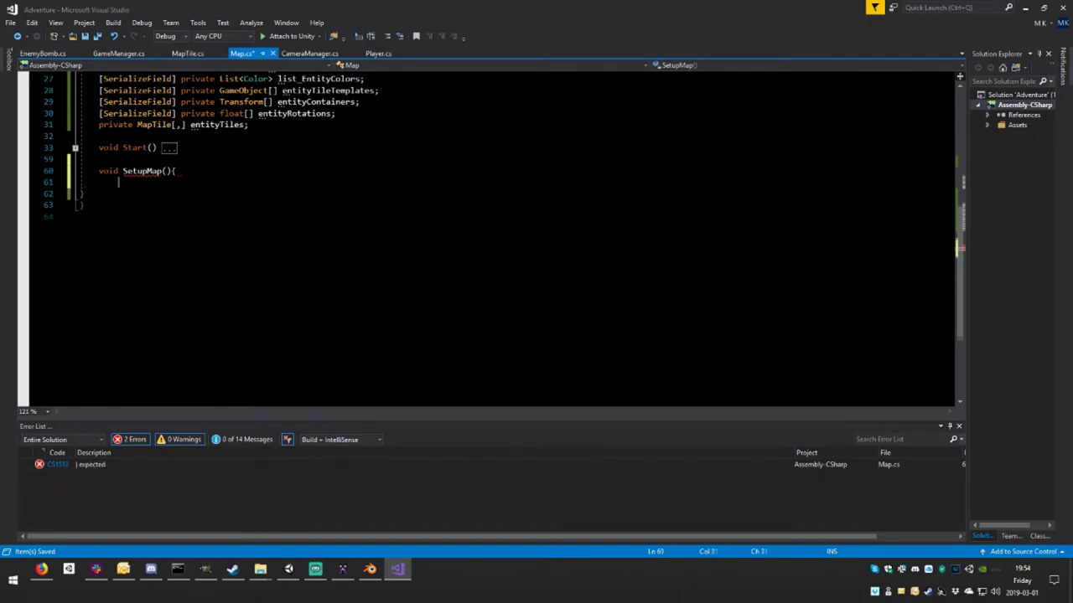
key(Return)
text(})
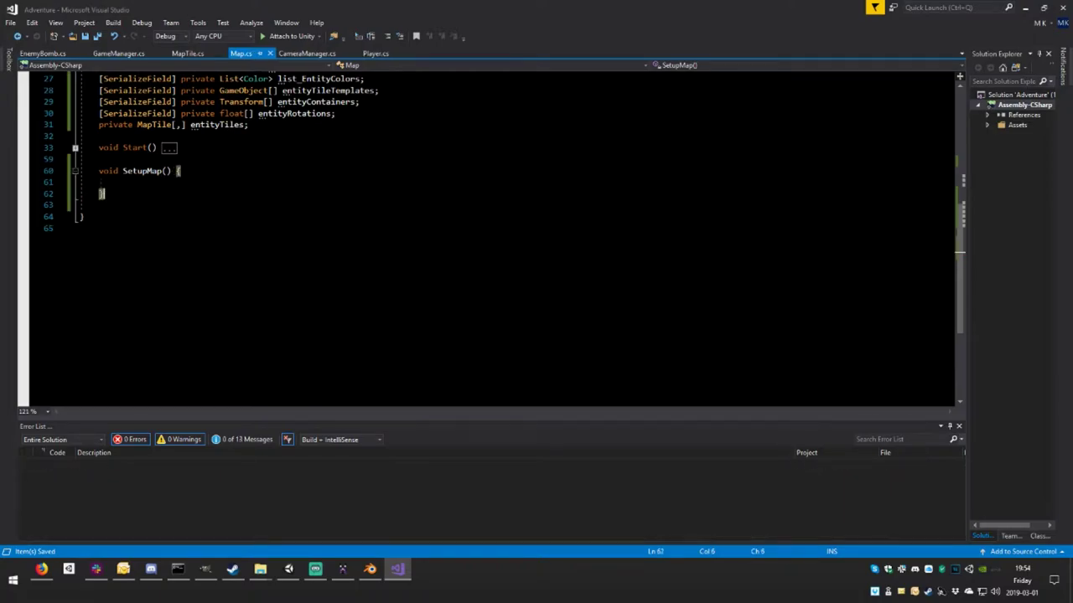
- Add an empty void SetpEntities() method below SetupMap()
key(Return)
text(voi)
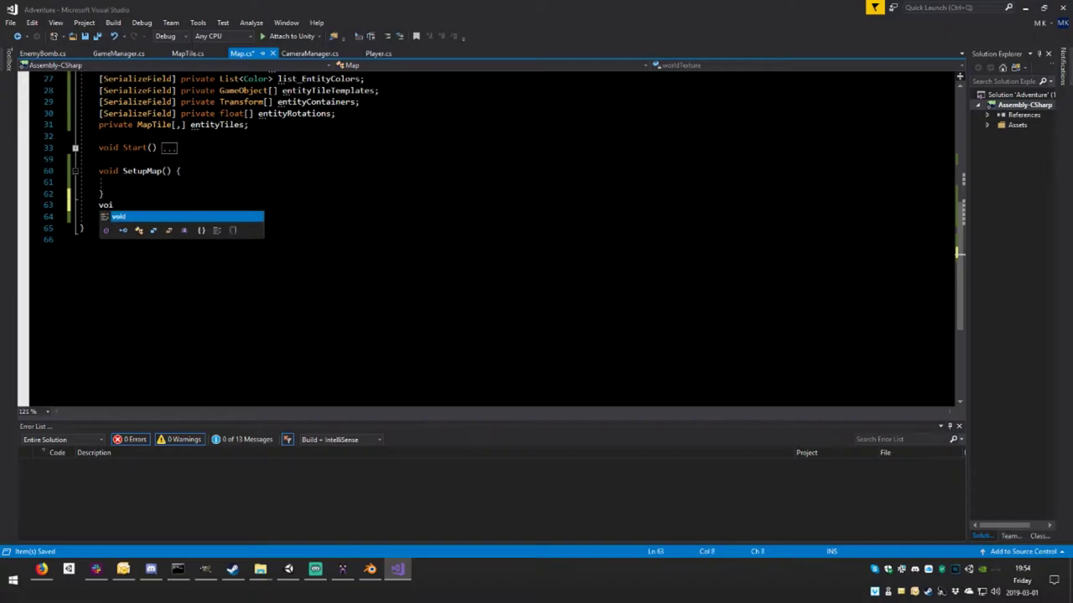
text(d )
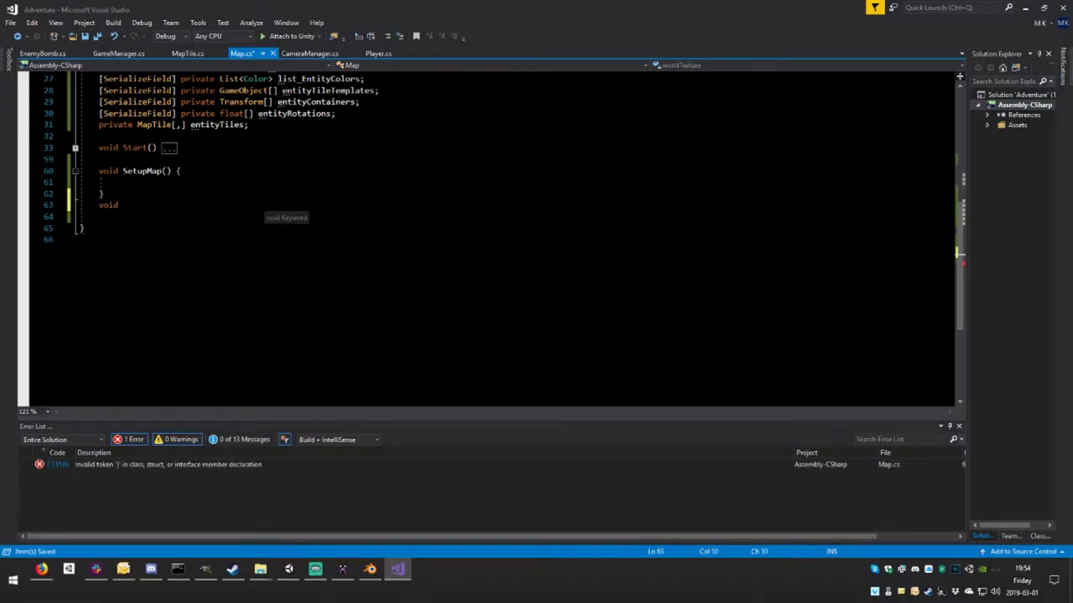
text(Setp)
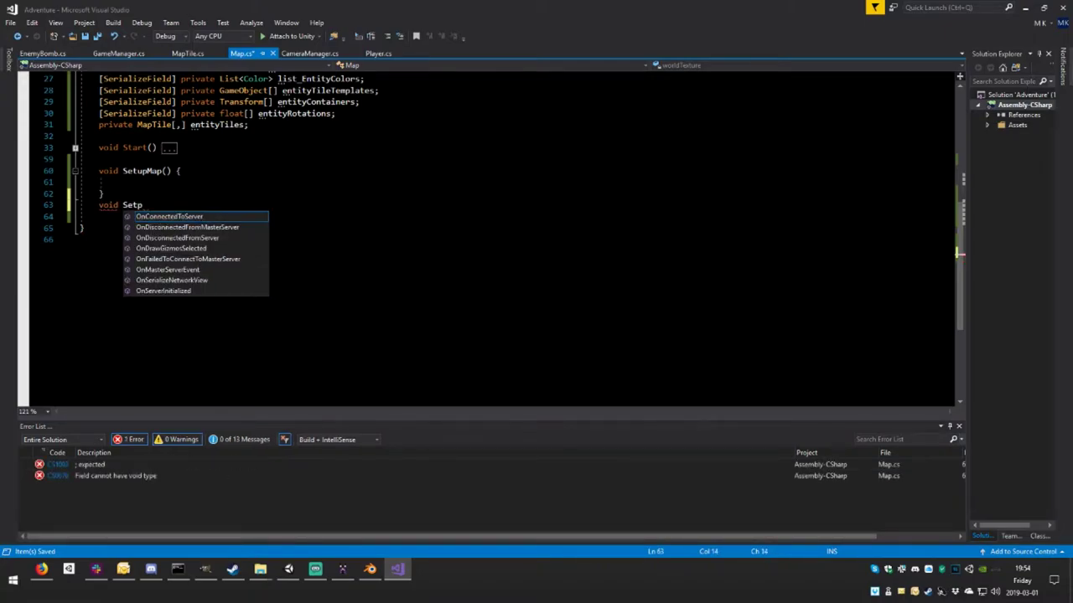
text(Enti)
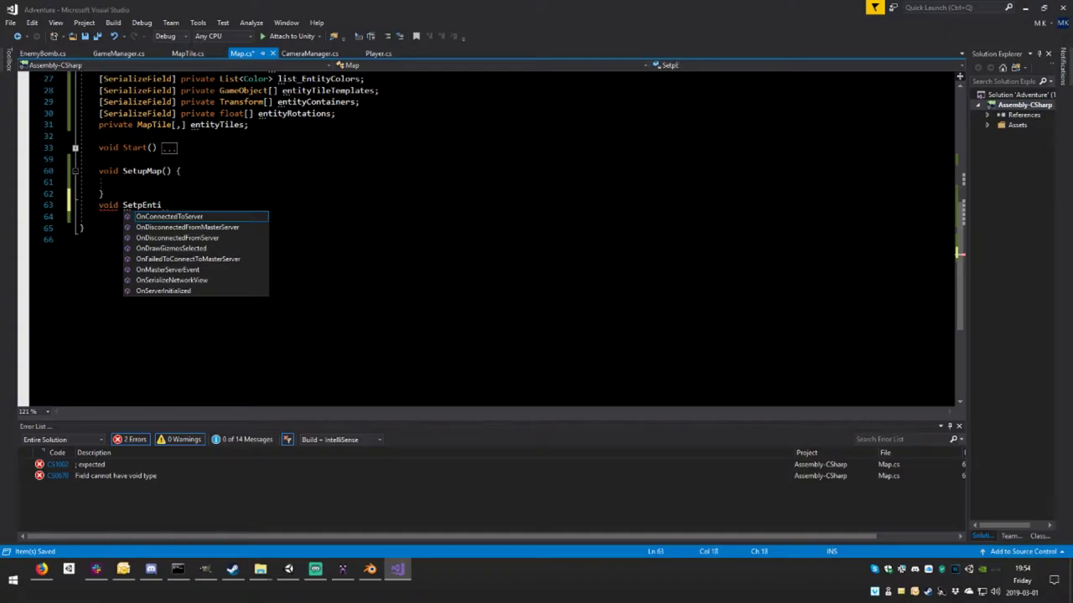
text(ties)
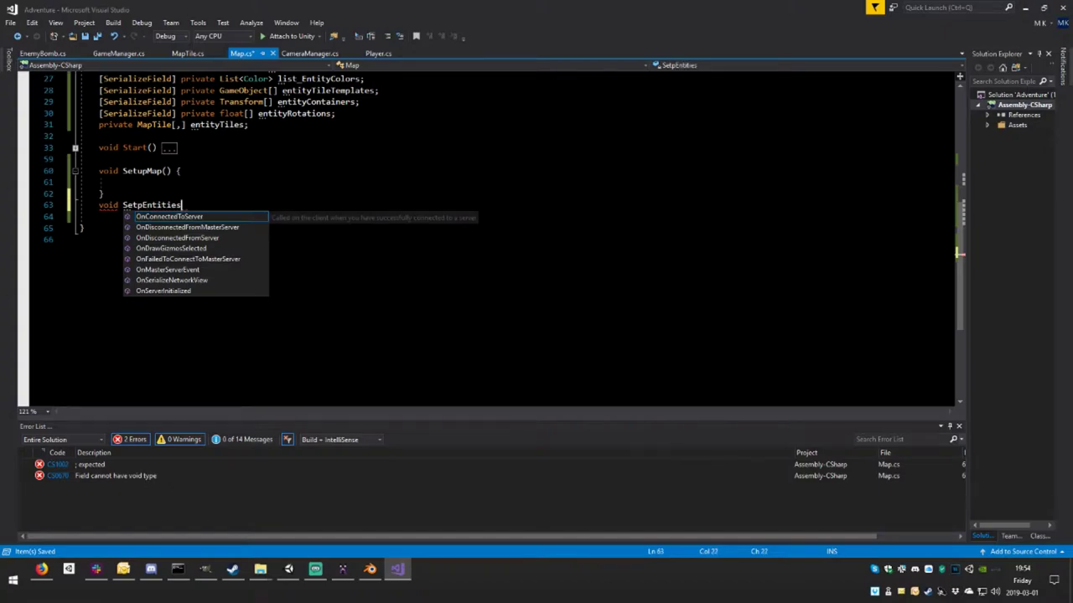
text(()()
key(BackSpace)
key(Return)
key(Return)
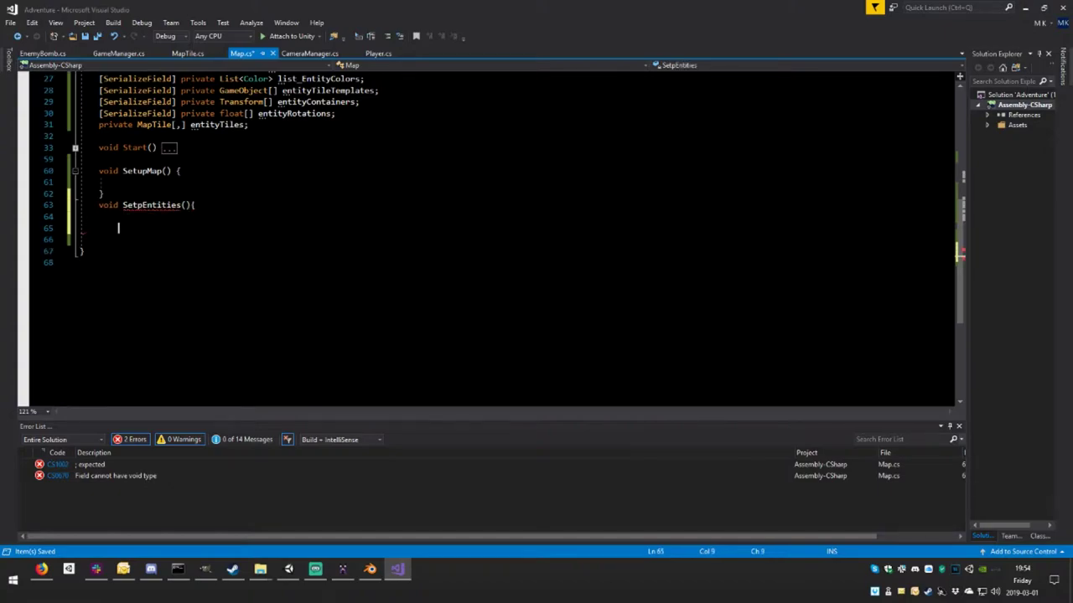
text({})
- Move Start()'s tile-generation code into SetupMap() and paste a copy into SetpEntities()
click(75, 148)
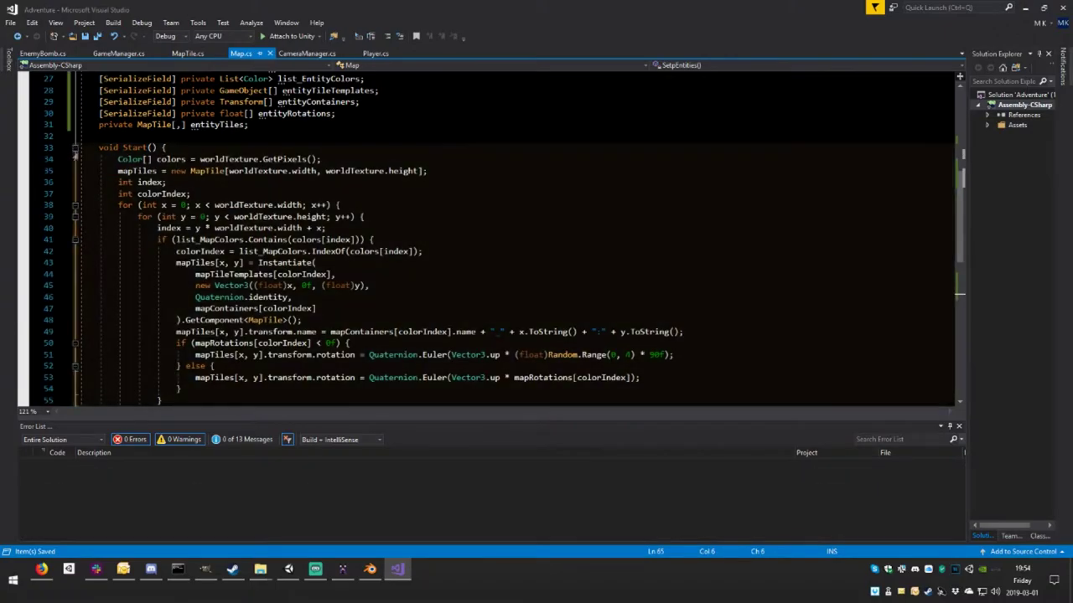
scroll(74, 148, down, 2)
drag(123, 354, 118, 90)
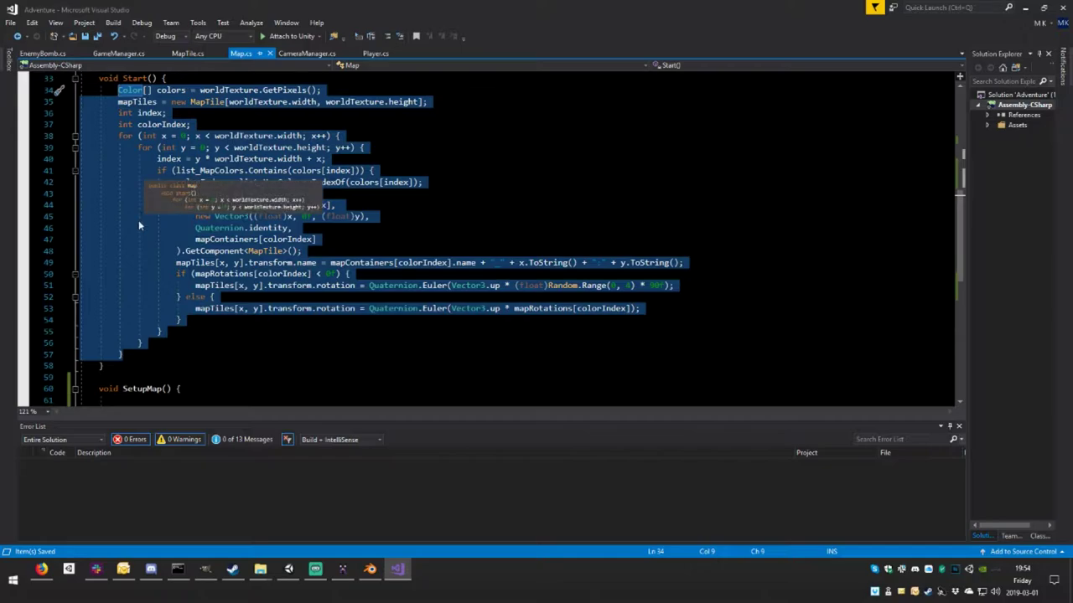
key(Delete)
key(Down)
key(Down)
key(Down)
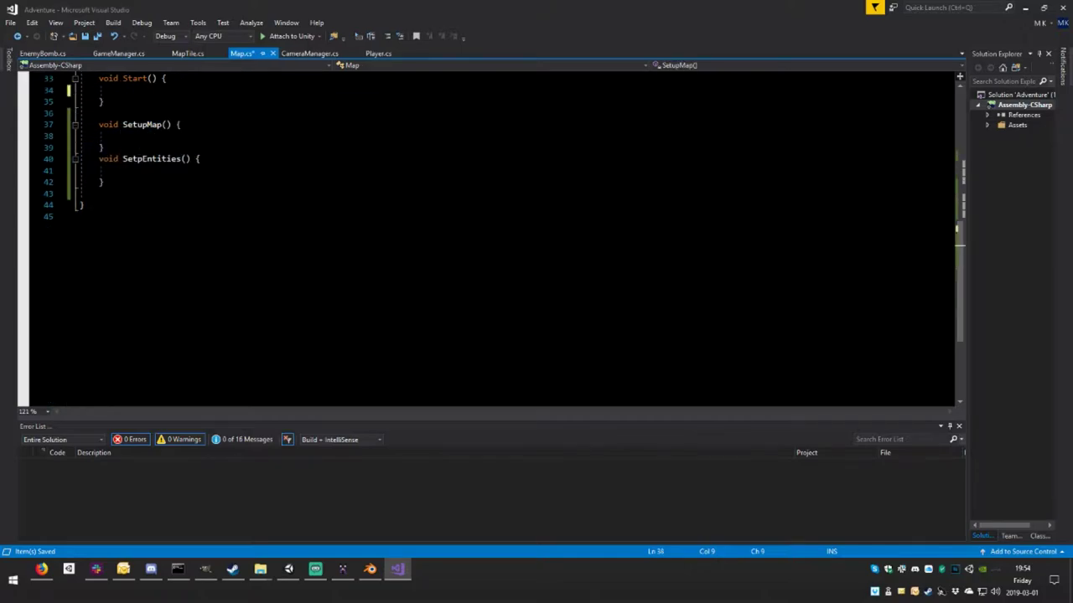
text(Color[] colors = worldTexture.GetPixels();         mapTiles = new MapTile[worldTexture.width, worldTexture.height];         int index;         int colorIndex;         for (int x = 0; x < worldTexture.width; x++) {             for (int y = 0; y < worldTexture.height; y++) {                 index = y * worldTexture.width + x;                 if (list_MapColors.Contains(colors[index])) {                     colorIndex = list_MapColors.IndexOf(colors[index]);                     mapTiles[x, y] = Instantiate(                         mapTileTemplates[colorIndex],                         new Vector3((float)x, 0f, (float)y),                         Quaternion.identity,                         mapContainers[colorIndex]                     ).GetComponent<MapTile>();                     mapTiles[x, y].transform.name = mapContainers[colorIndex].name + "_" + x.ToString() + ":" + y.ToString();                     if (mapRotations[colorIndex] < 0f) {                         mapTiles[x, y].transform.rotation = Quaternion.Euler(Vector3.up * (float)Random.Range(0, 4) * 90f);                     } else {                         mapTiles[x, y].transform.rotation = Quaternion.Euler(Vector3.up * mapRotations[colorIndex]);                     }                 }             }         })
key(Down)
key(Down)
key(Down)
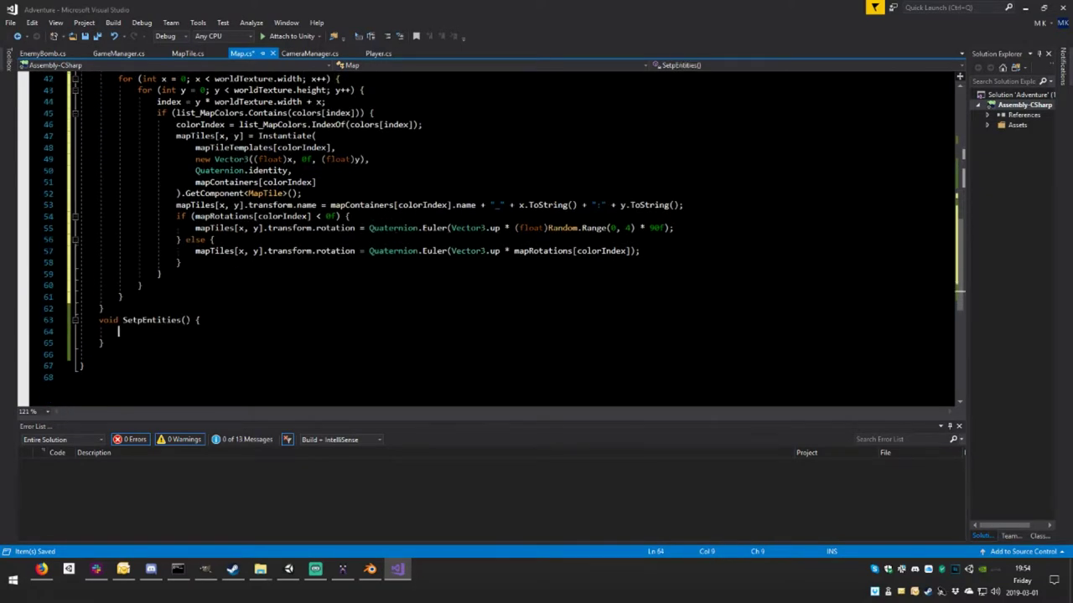
text(Color[] colors = worldTexture.GetPixels();         mapTiles = new MapTile[worldTexture.width, worldTexture.height];         int index;         int colorIndex;         for (int x = 0; x < worldTexture.width; x++) {             for (int y = 0; y < worldTexture.height; y++) {                 index = y * worldTexture.width + x;                 if (list_MapColors.Contains(colors[index])) {                     colorIndex = list_MapColors.IndexOf(colors[index]);                     mapTiles[x, y] = Instantiate(                         mapTileTemplates[colorIndex],                         new Vector3((float)x, 0f, (float)y),                         Quaternion.identity,                         mapContainers[colorIndex]                     ).GetComponent<MapTile>();                     mapTiles[x, y].transform.name = mapContainers[colorIndex].name + "_" + x.ToString() + ":" + y.ToString();                     if (mapRotations[colorIndex] < 0f) {                         mapTiles[x, y].transform.rotation = Quaternion.Euler(Vector3.up * (float)Random.Range(0, 4) * 90f);                     } else {                         mapTiles[x, y].transform.rotation = Quaternion.Euler(Vector3.up * mapRotations[colorIndex]);                     }                 }             }         })
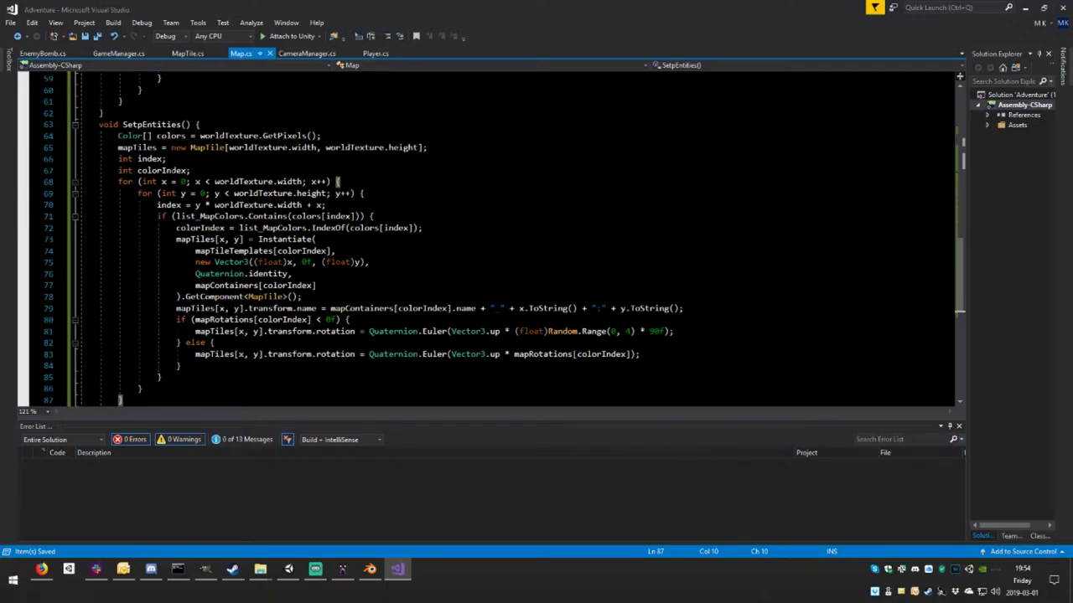
- Collapse SetupMap and replace worldTexture on line 64 with entityTexture
scroll(120, 399, up, 2)
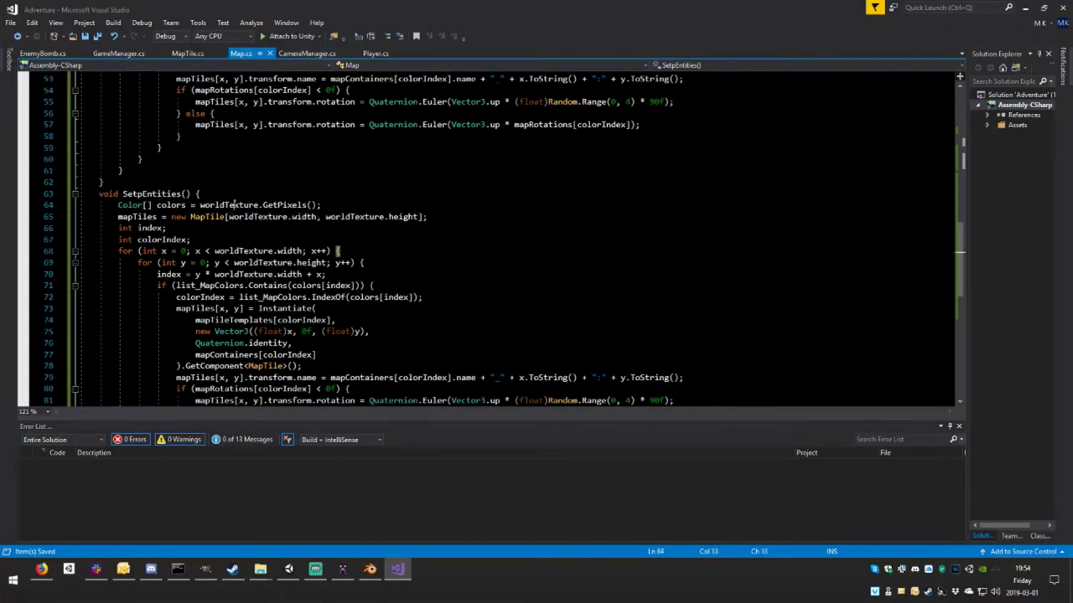
click(258, 205)
scroll(258, 205, up, 4)
scroll(74, 308, up, 4)
scroll(75, 308, up, 4)
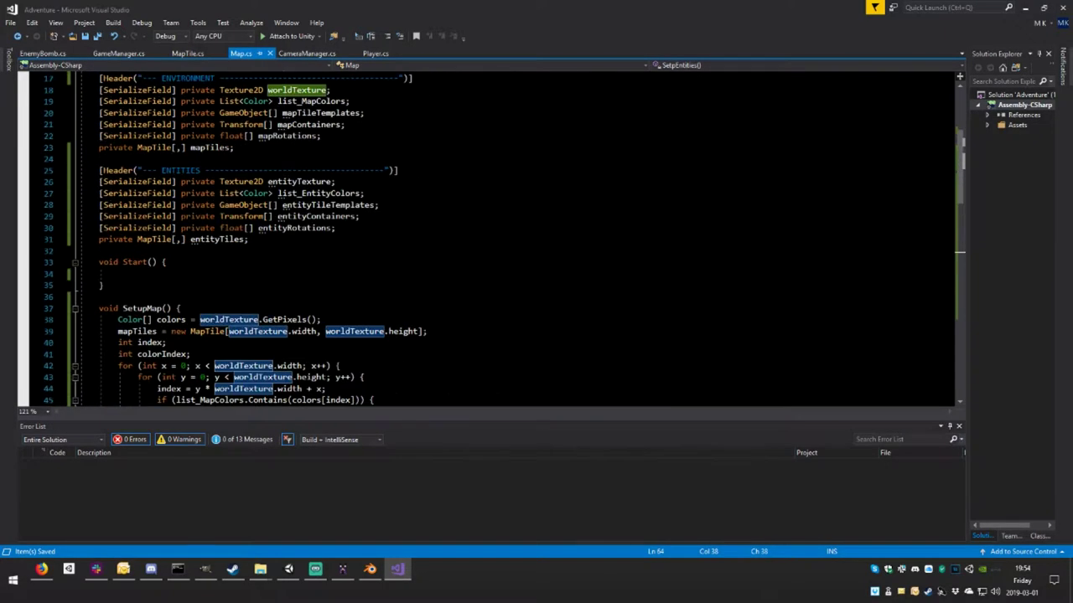
click(74, 309)
click(332, 181)
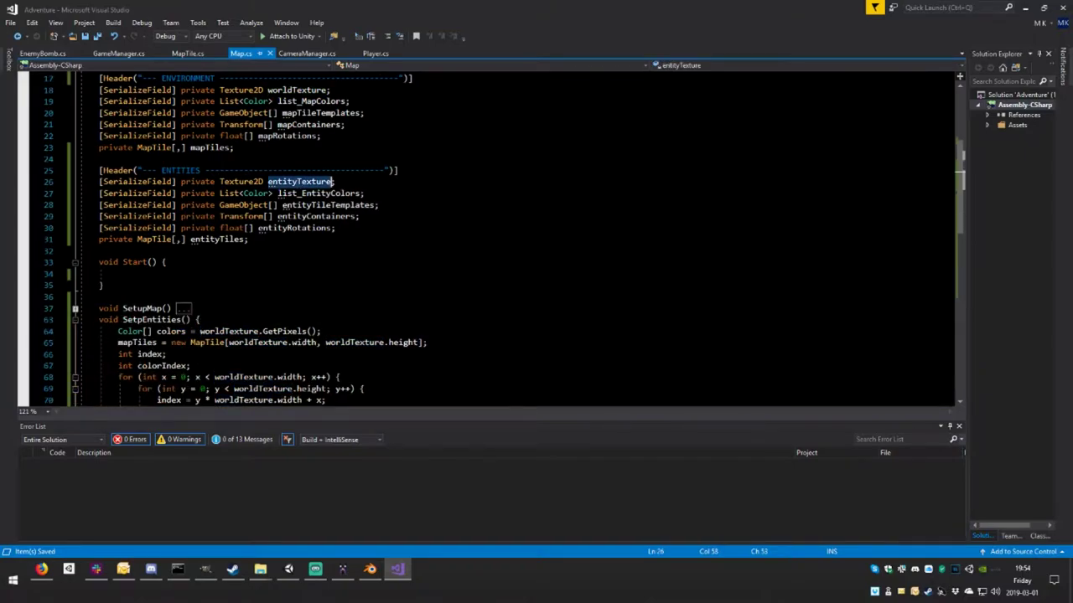
scroll(331, 181, down, 2)
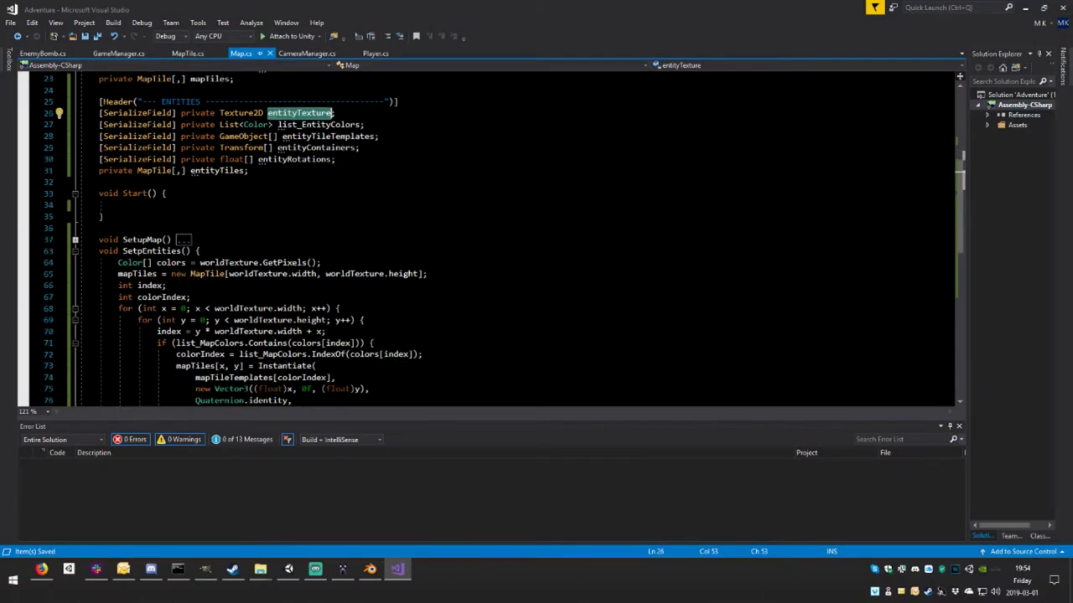
double_click(230, 262)
text(entityTexture)
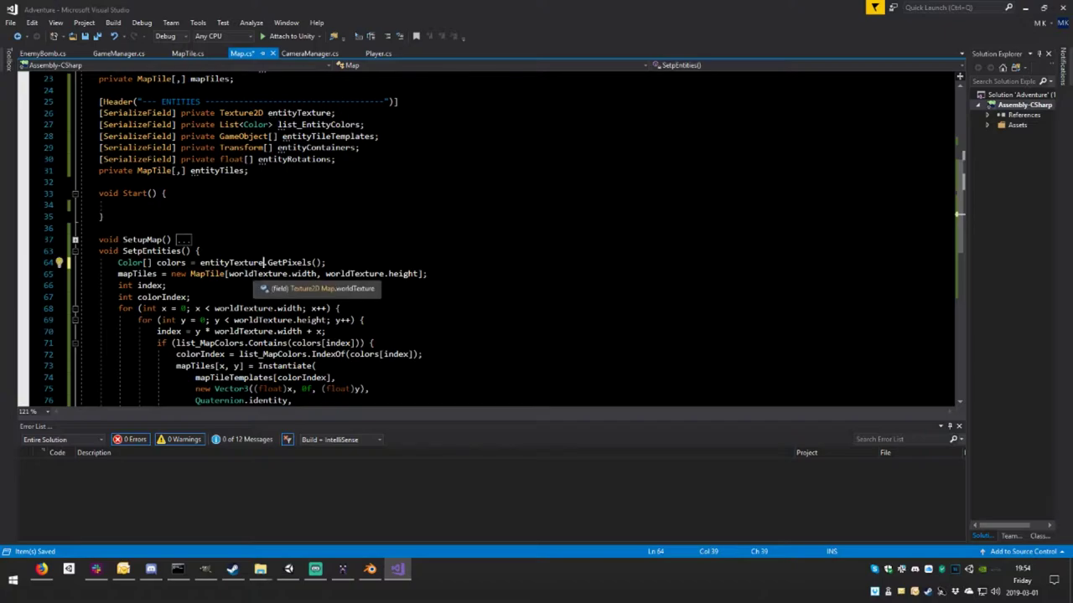
- Replace both worldTexture references on line 65 and in both loop bounds with entityTexture
double_click(258, 274)
text(entityTexture)
click(370, 274)
double_click(369, 274)
text(entityTexture)
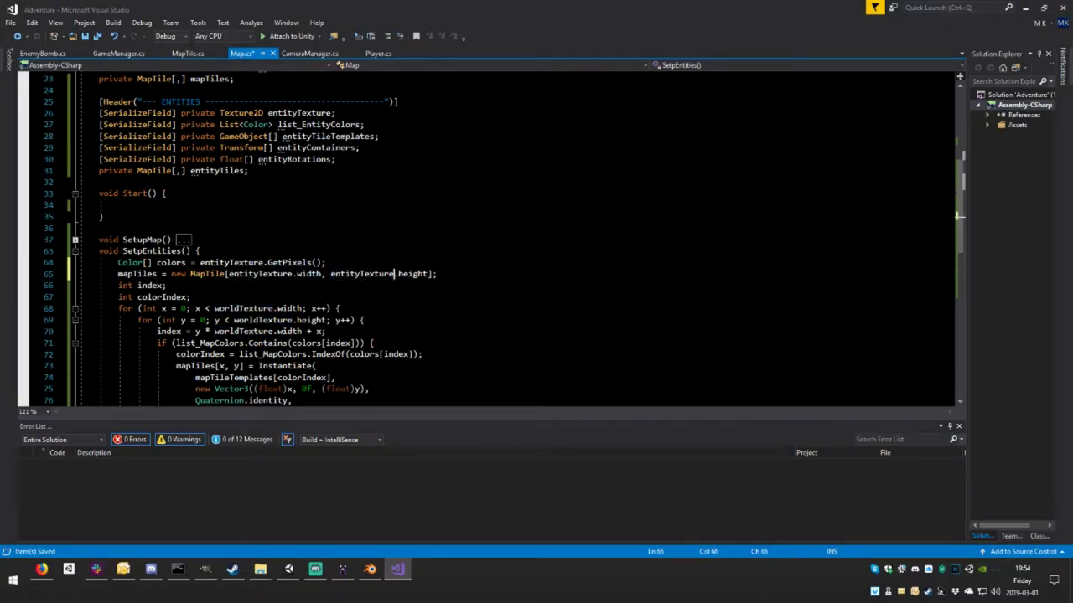
double_click(217, 170)
key(ctrl+c)
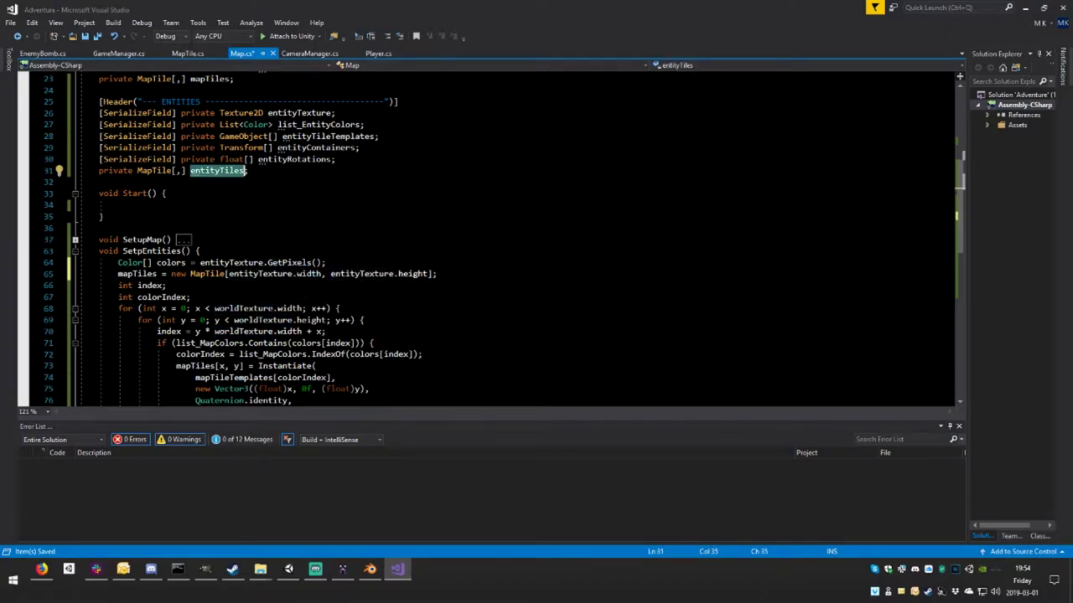
double_click(247, 308)
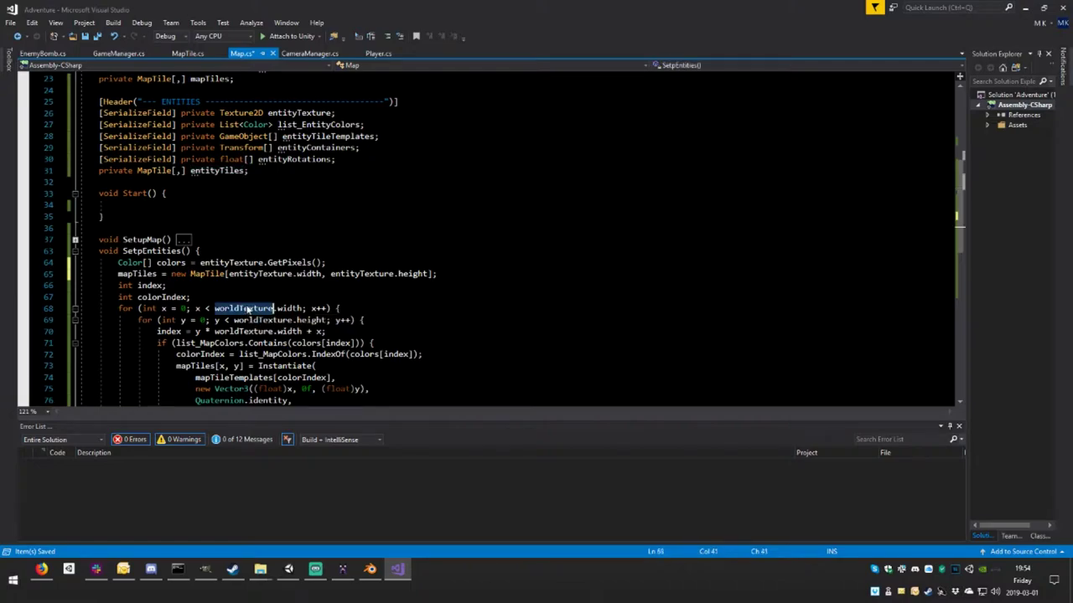
text(entityTexture)
double_click(251, 320)
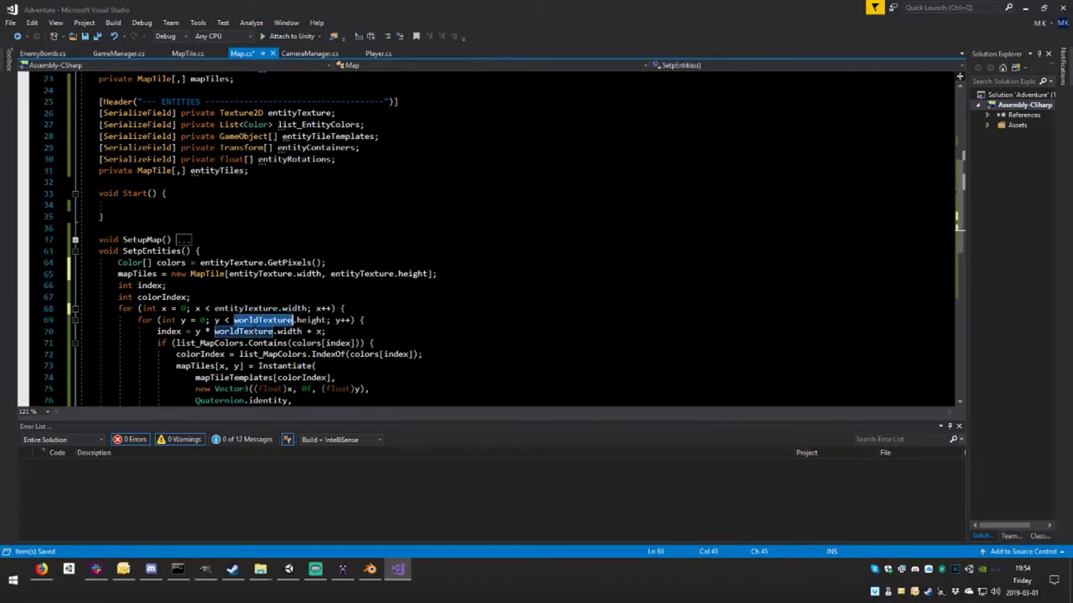
text(entityTexture)
- Replace worldTexture on line 70 with entityTexture and select the line 31 field name
double_click(243, 331)
scroll(243, 331, down, 3)
text(entityTexture)
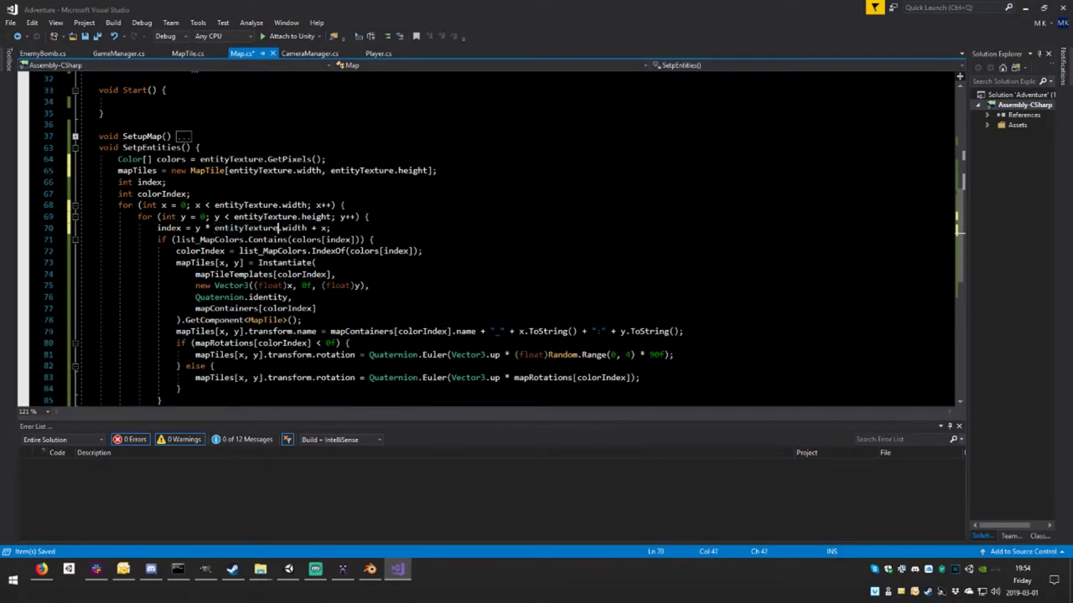
scroll(486, 235, down, 4)
scroll(486, 234, up, 7)
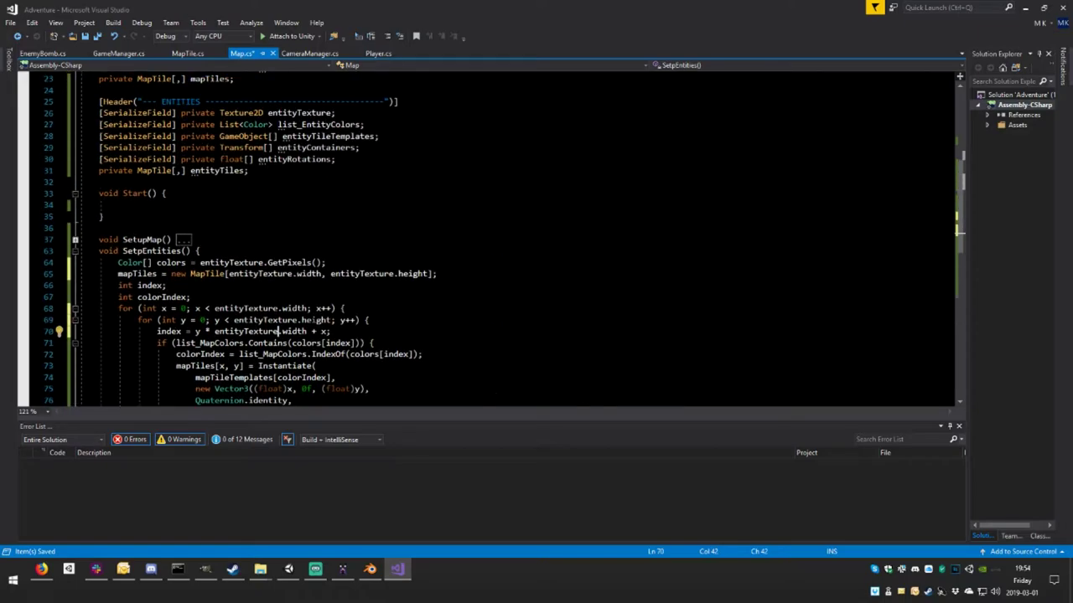
double_click(218, 170)
- Paste entityTexture over the line 31 field and mapTiles, then add a blank line after SetupMap
text(entityTexture)
double_click(139, 274)
text(entityTexture)
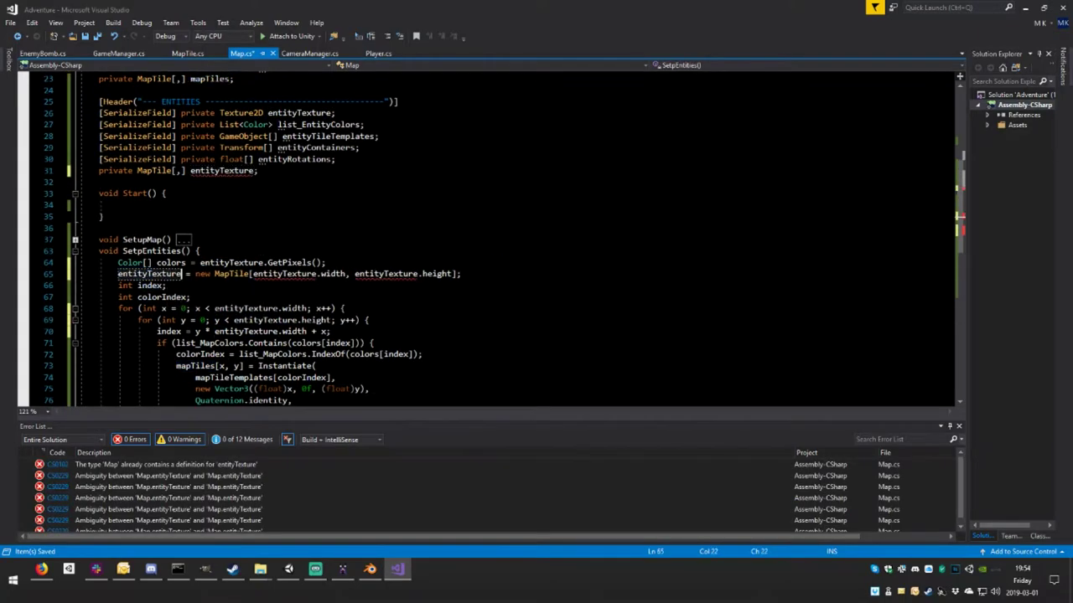
click(192, 239)
key(Return)
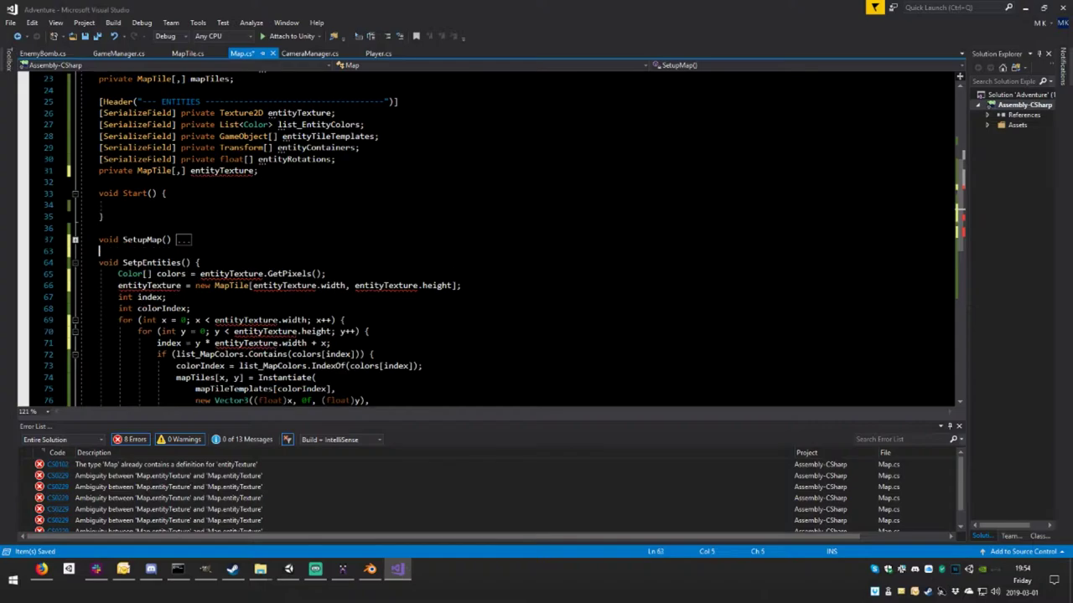
- Undo the mistaken edits, restore mapTiles on line 65, and re-add the blank line after SetupMap
mouse_move(222, 172)
key(ctrl+z)
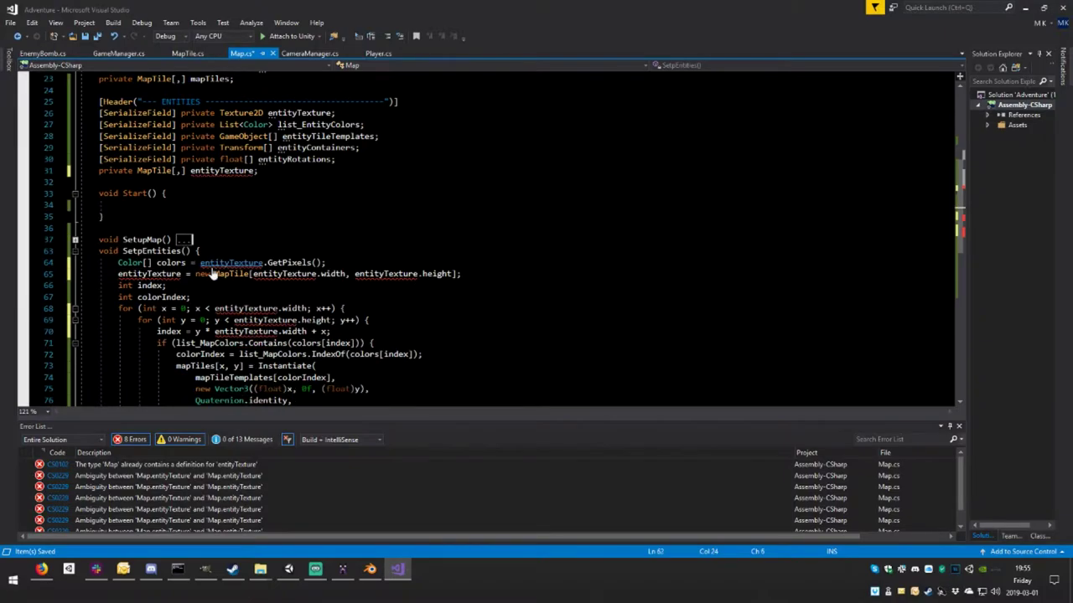
double_click(137, 274)
text(mapTiles)
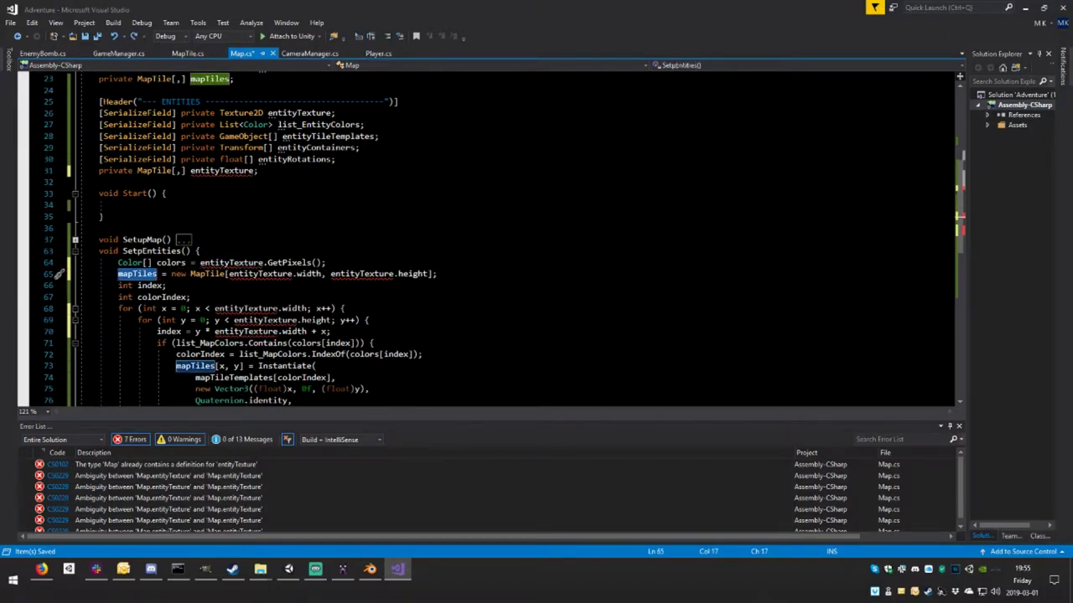
click(192, 240)
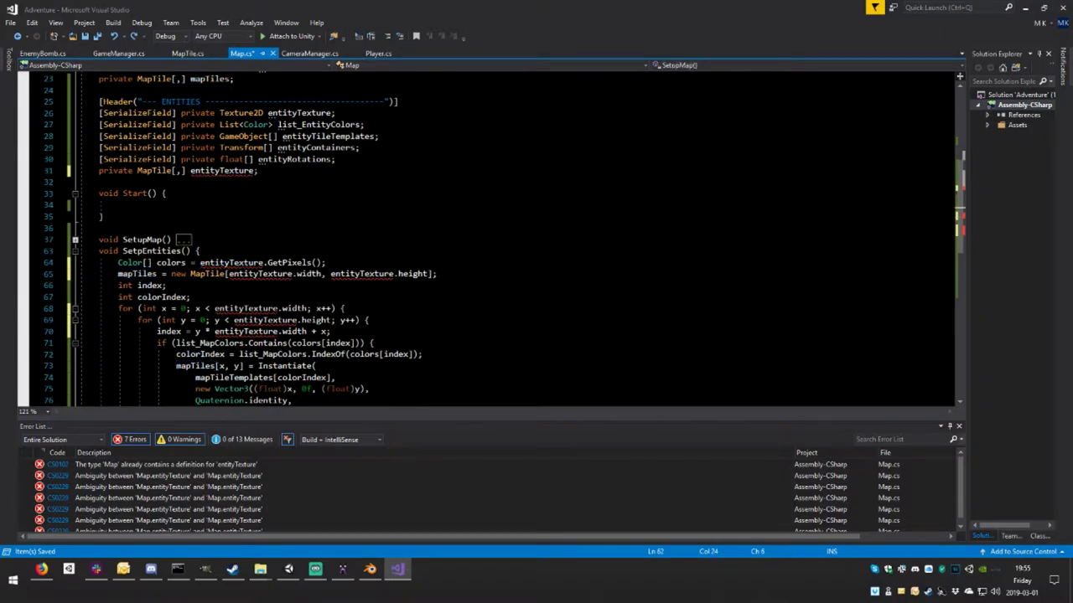
key(Return)
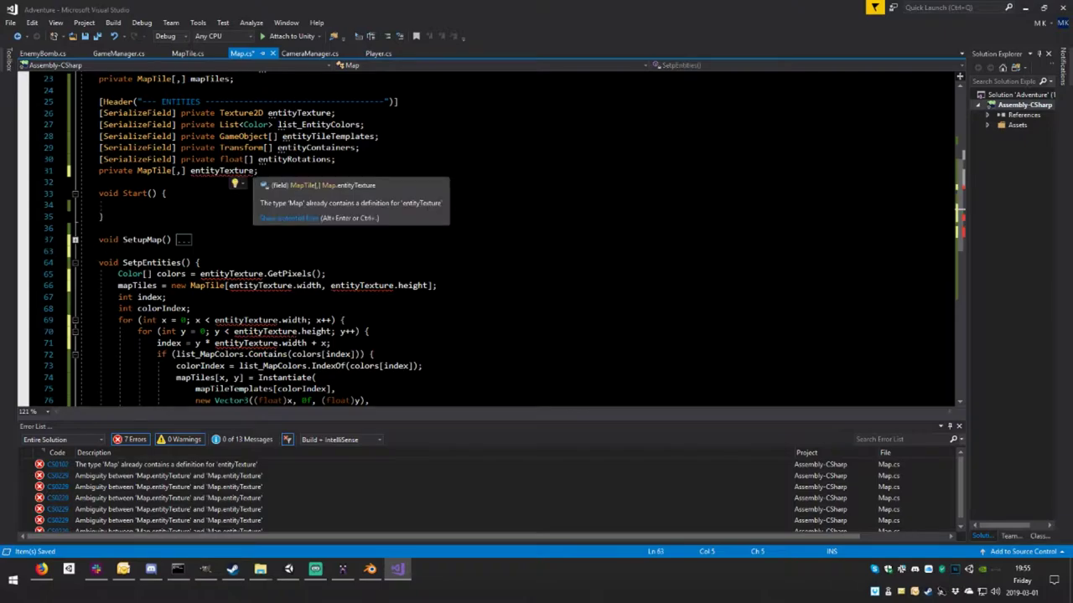
- Begin renaming the line 31 field back to entityTiles
click(222, 170)
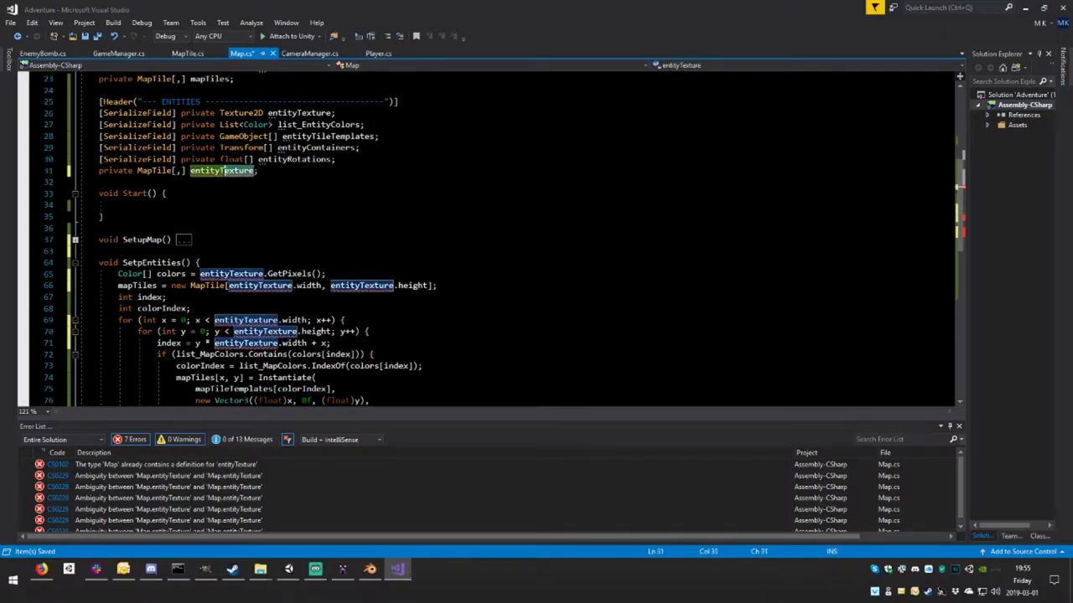
key(ctrl+Delete)
text(il)
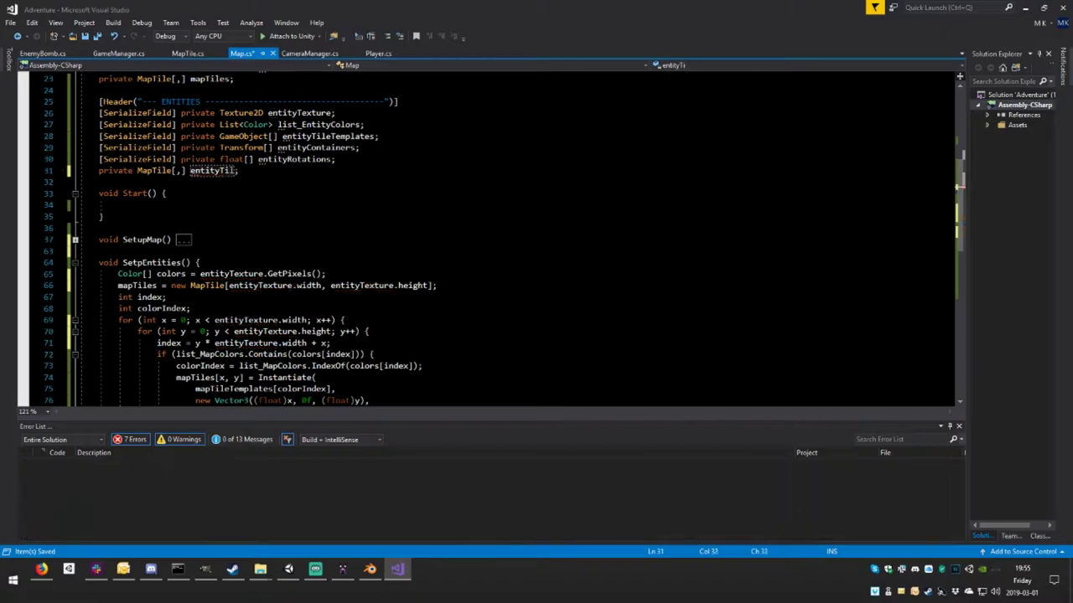
text(es)
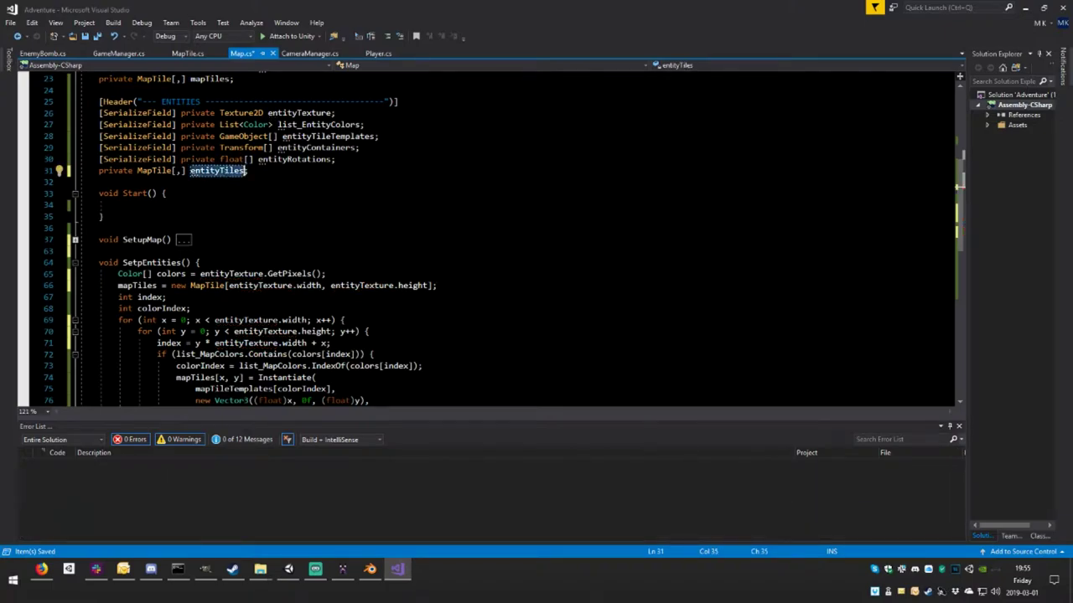
- Replace mapTiles with entityTiles on lines 66, 74, 80, 82 and 84
double_click(137, 285)
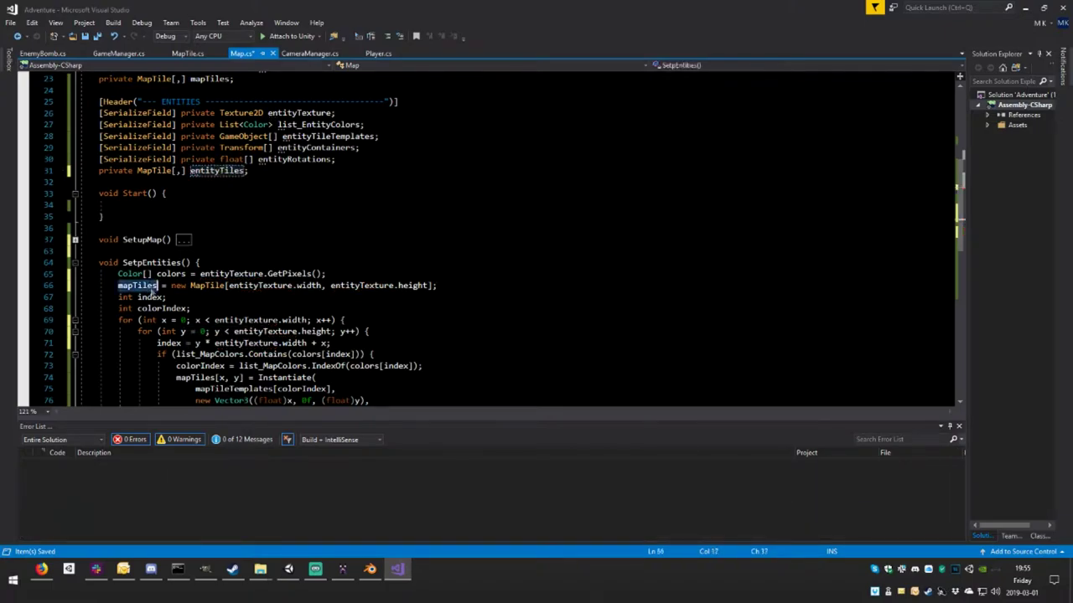
key(ctrl+v)
double_click(197, 378)
key(ctrl+v)
ctrl+scroll(199, 382, down, 3)
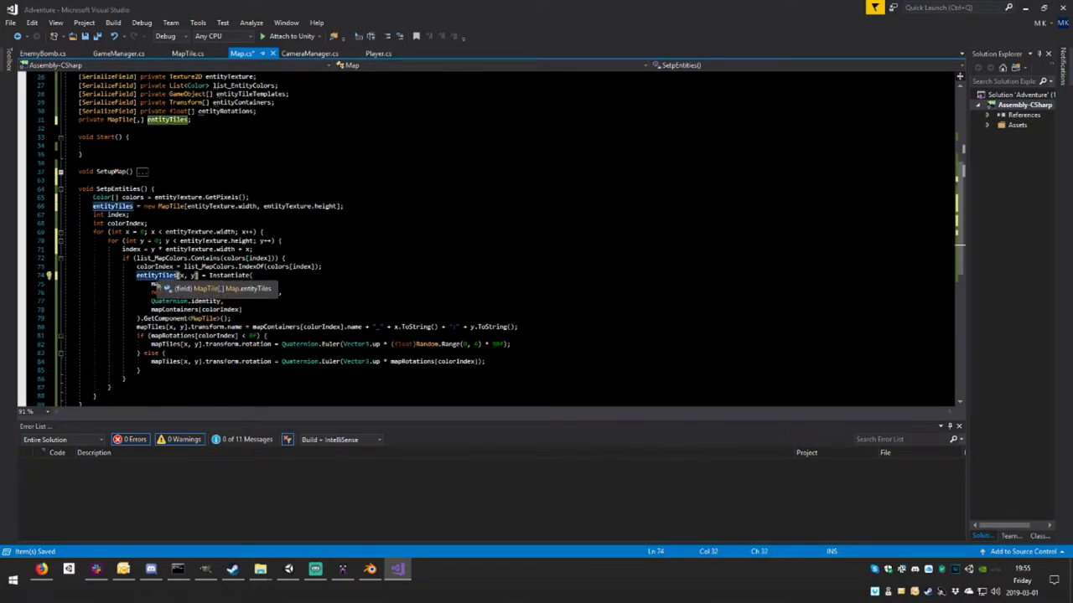
double_click(153, 326)
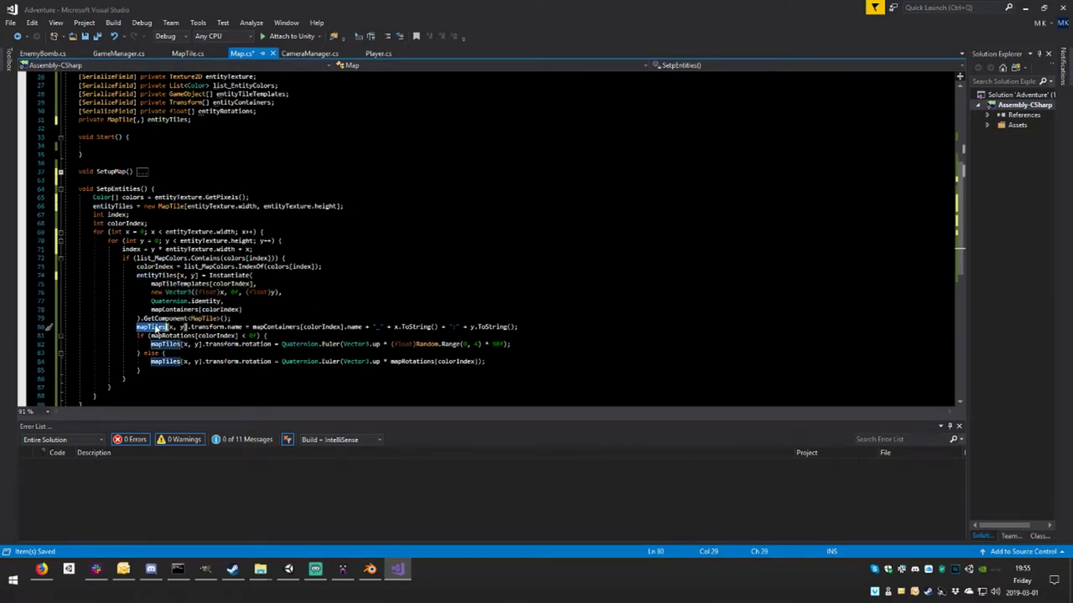
key(ctrl+v)
double_click(165, 344)
text(entityTiles)
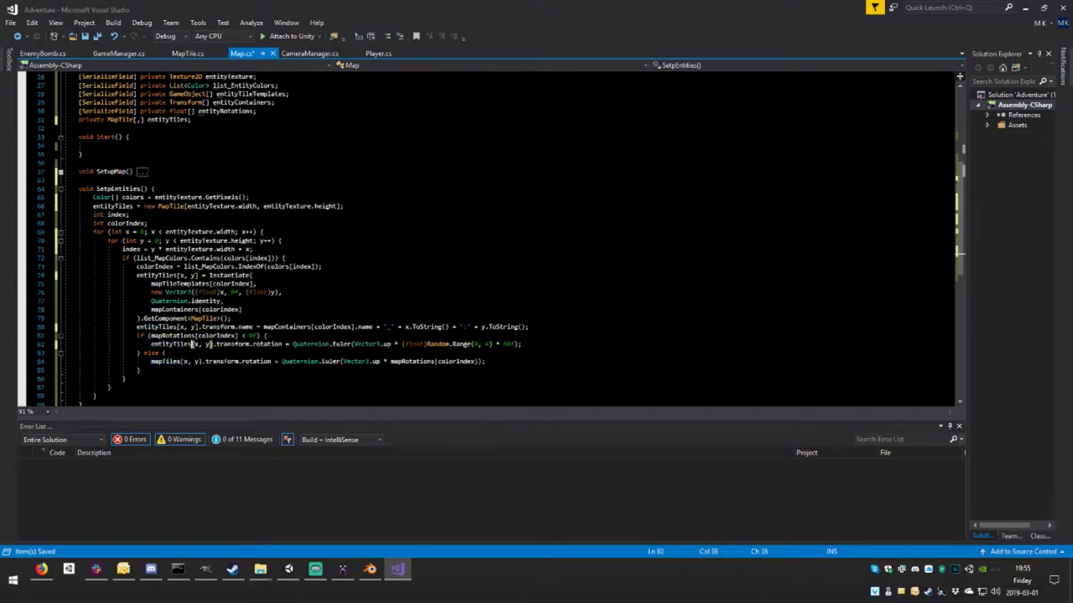
double_click(164, 362)
text(entityTiles)
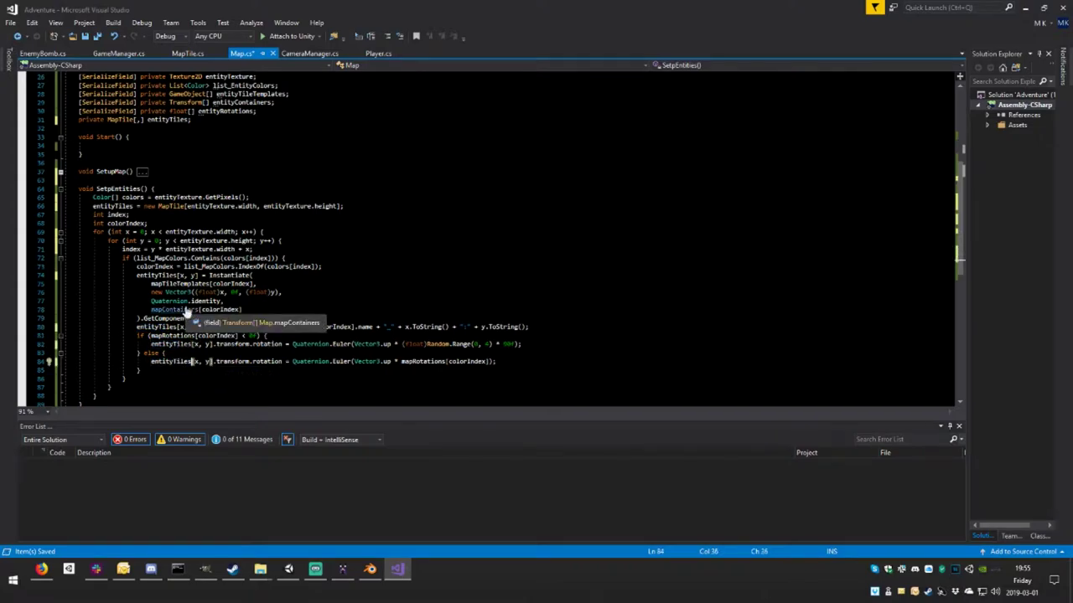
ctrl+scroll(186, 312, up, 2)
ctrl+scroll(186, 313, up, 2)
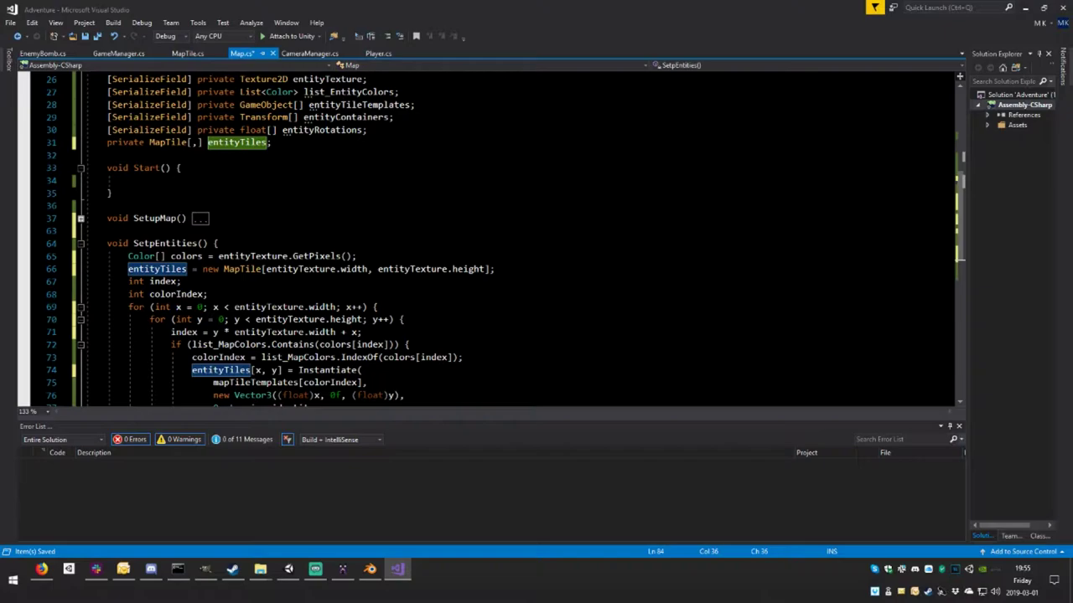
ctrl+scroll(186, 312, up, 2)
ctrl+scroll(186, 312, down, 2)
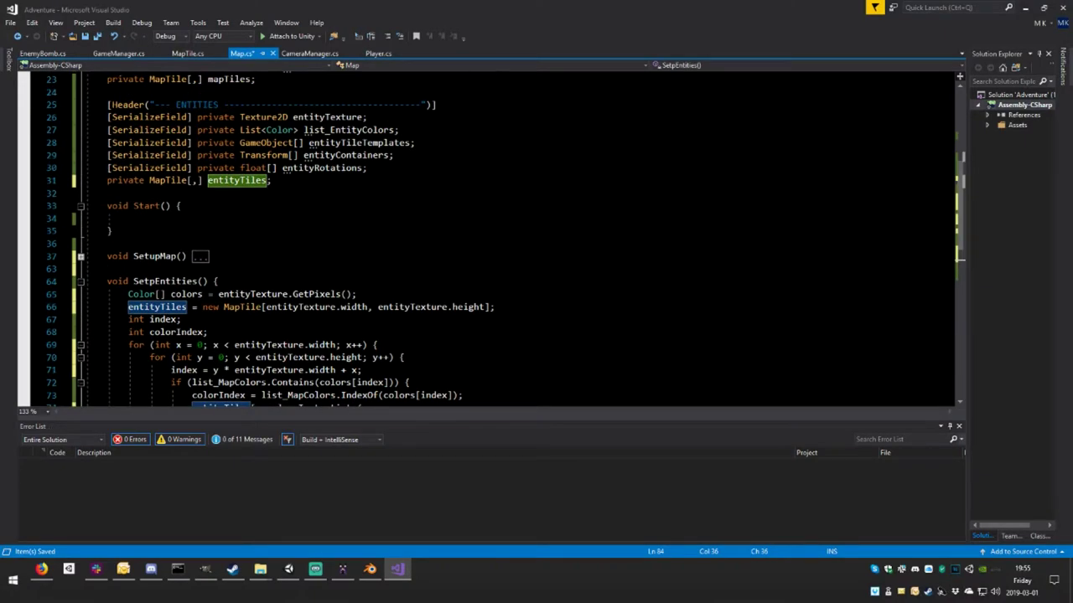
scroll(486, 239, down, 3)
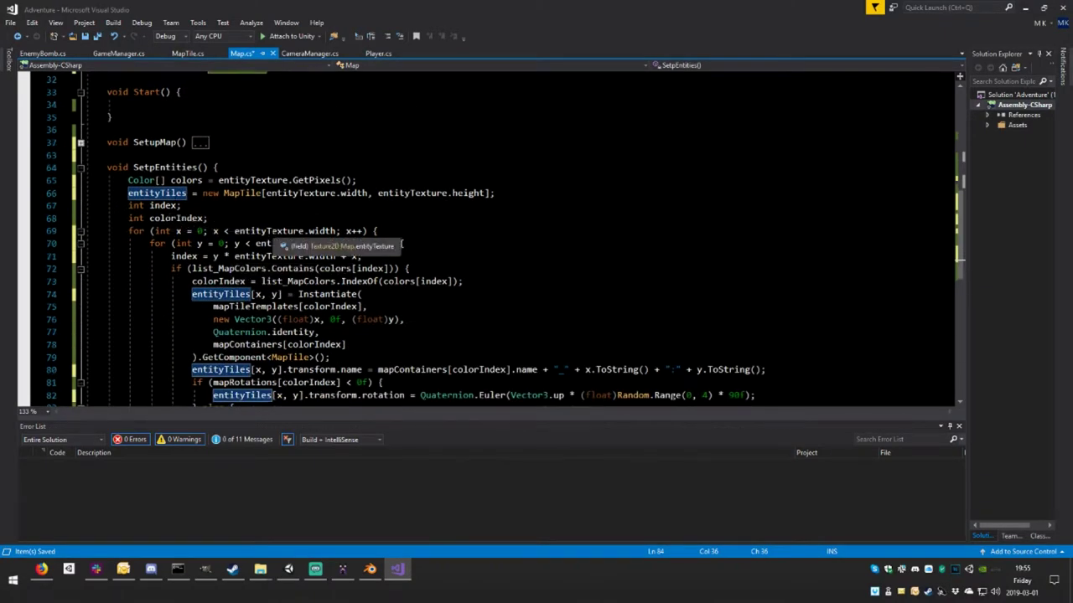
- Replace list_MapColors with list_EntityColors on lines 72 and 73
click(278, 233)
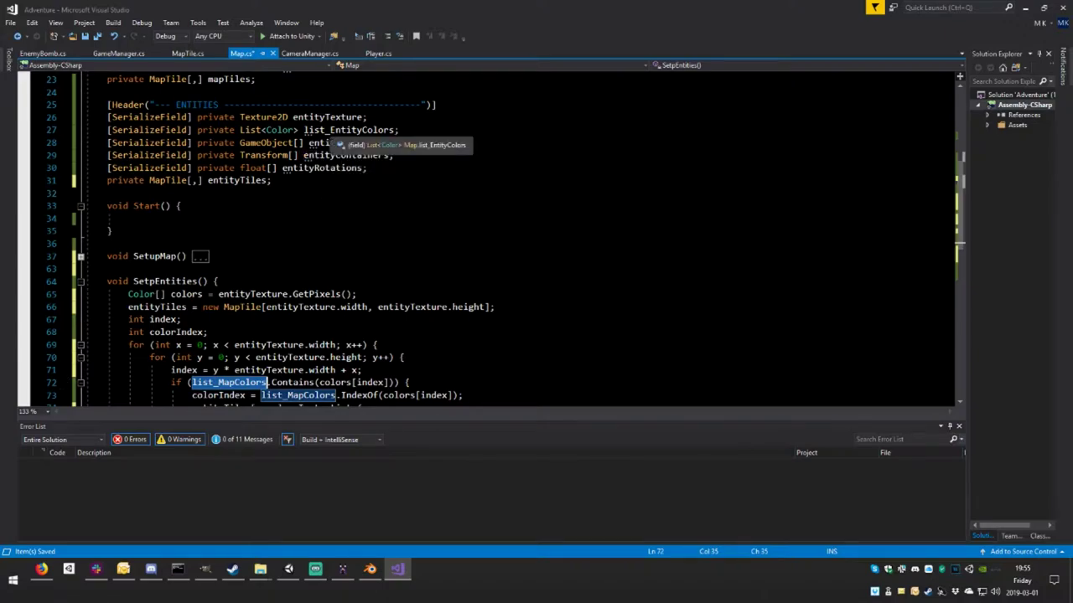
click(371, 130)
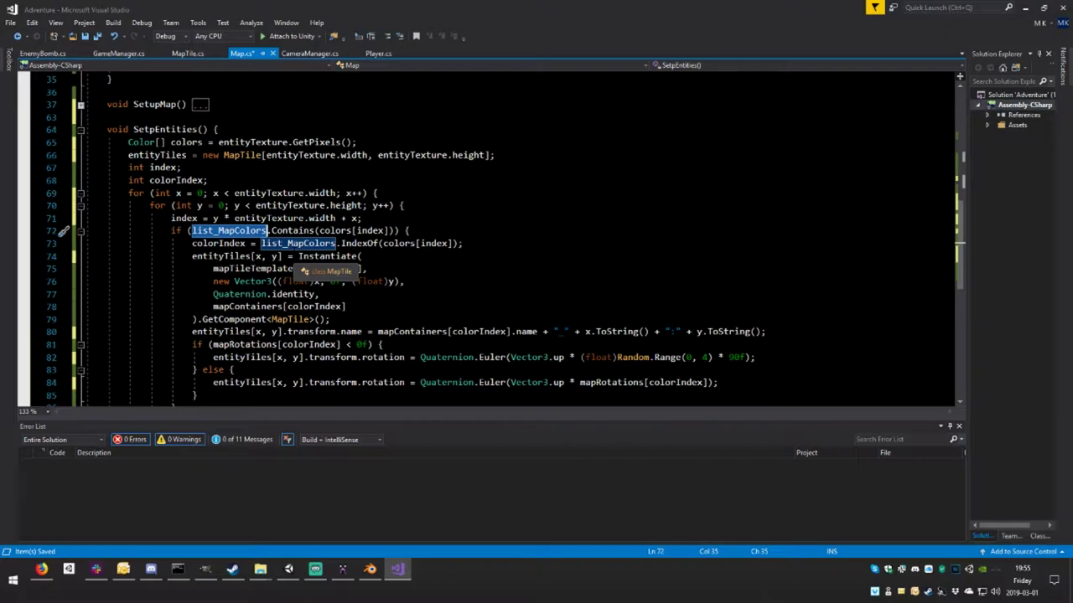
scroll(486, 239, up, 4)
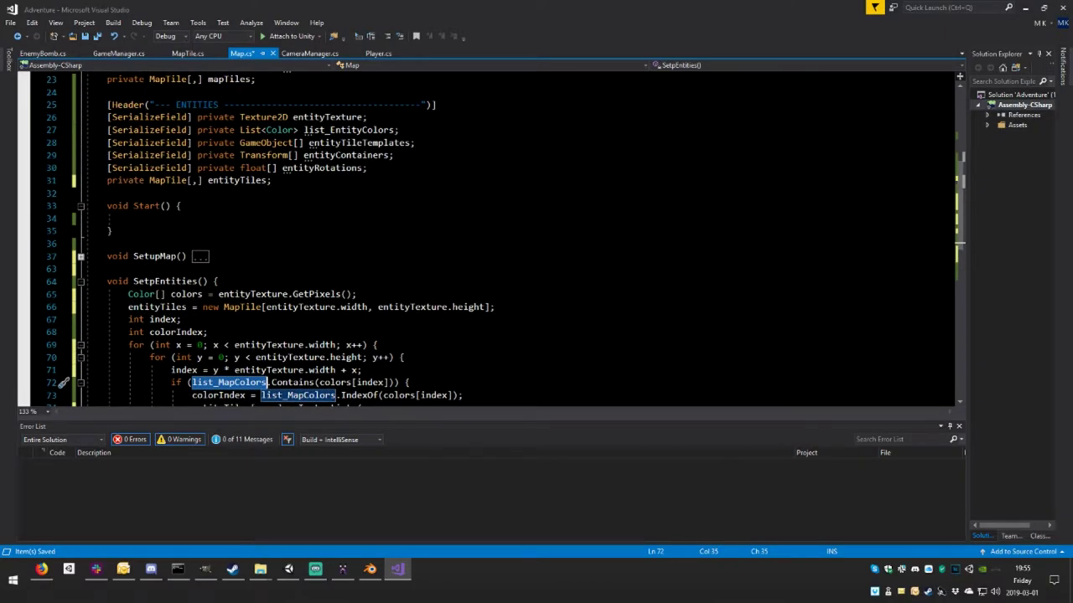
click(394, 142)
click(394, 130)
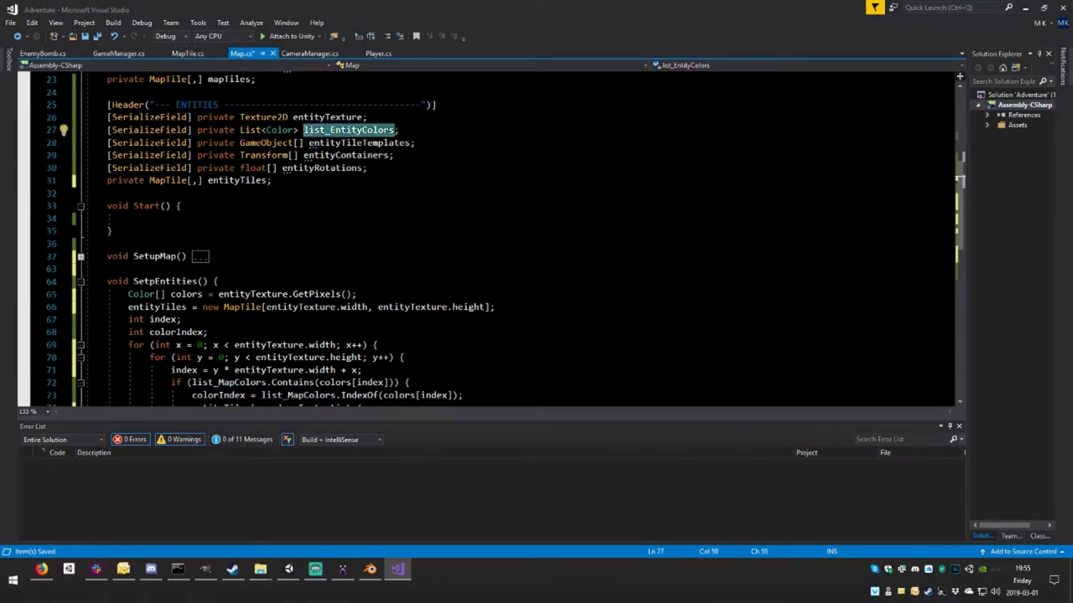
scroll(486, 239, down, 2)
double_click(222, 307)
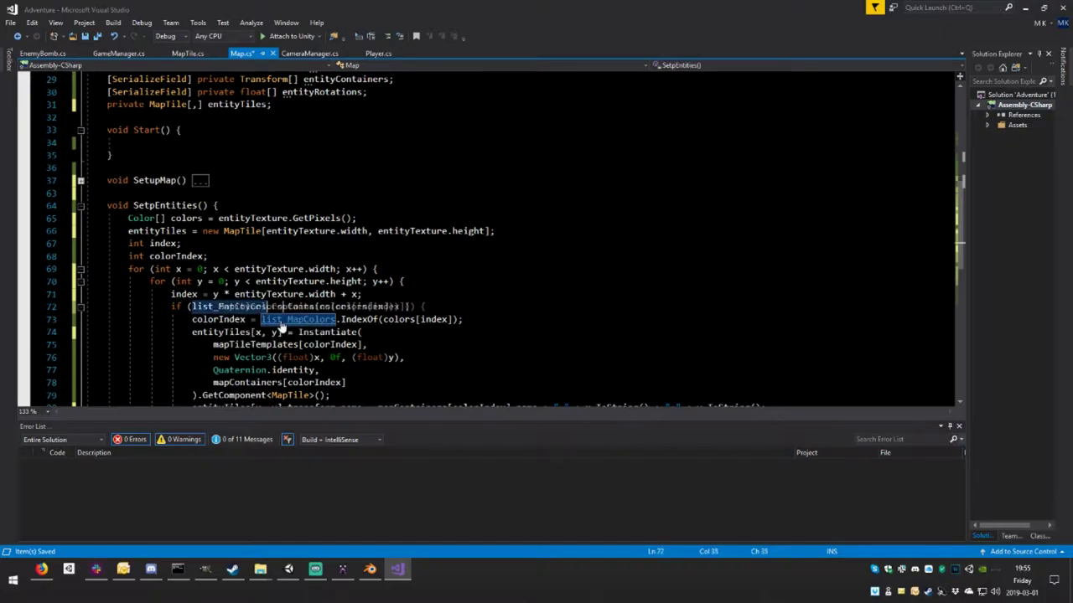
text(list_EntityColors)
scroll(222, 307, down, 2)
double_click(298, 243)
text(list_EntityColors)
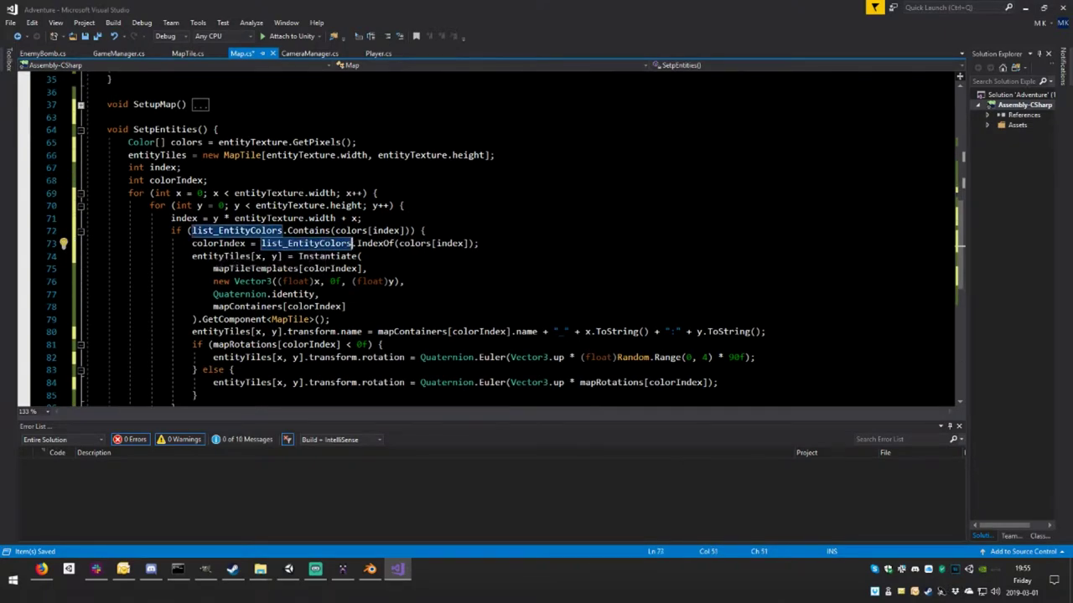
scroll(234, 251, up, 2)
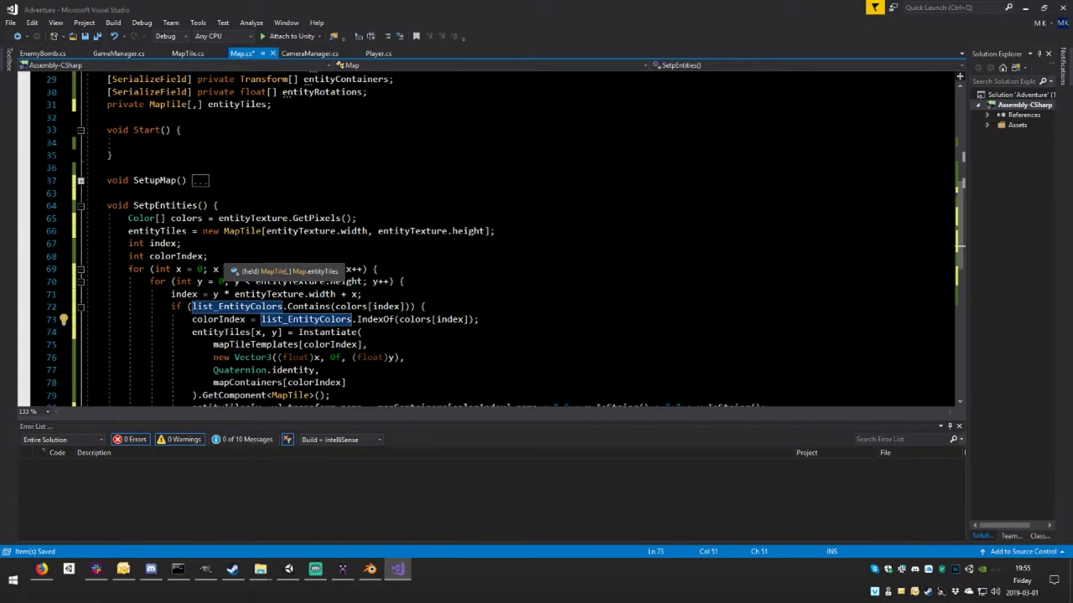
- Replace mapTileTemplates with entityTileTemplates on line 75
click(271, 345)
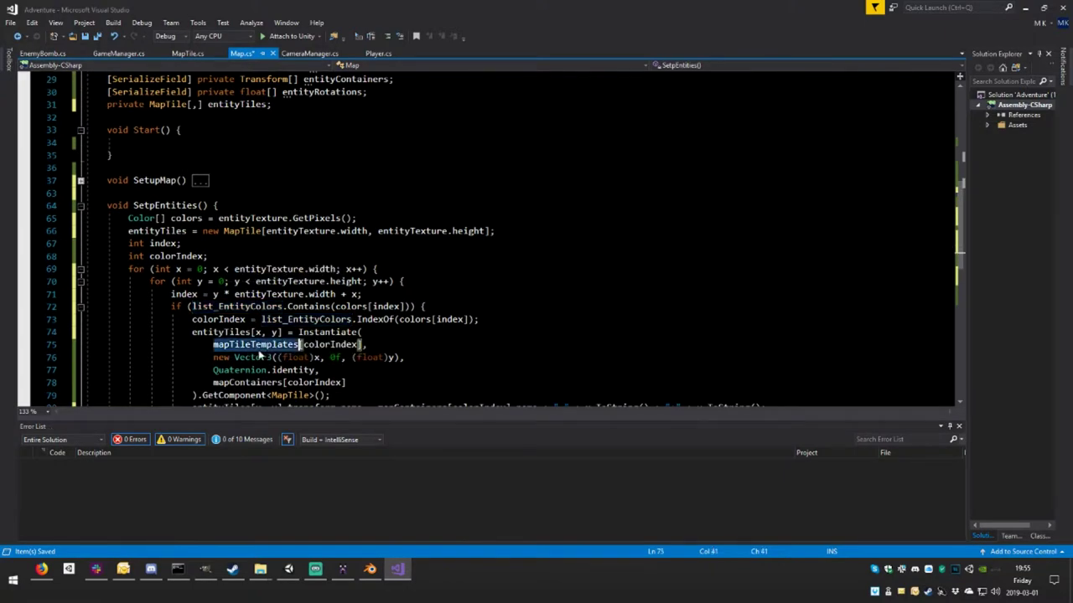
scroll(271, 345, up, 3)
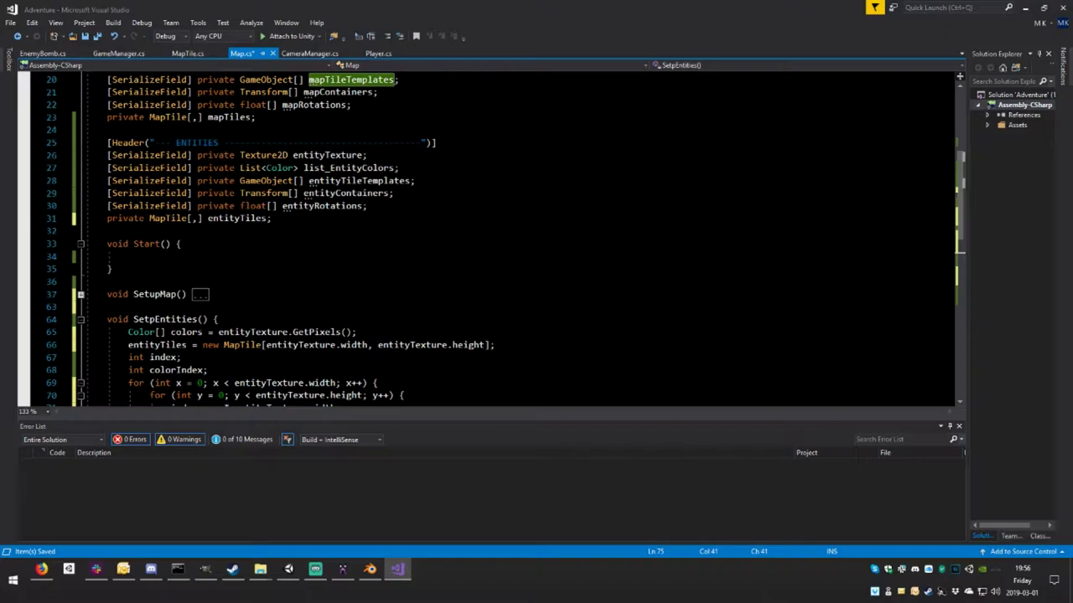
click(378, 180)
scroll(378, 180, down, 3)
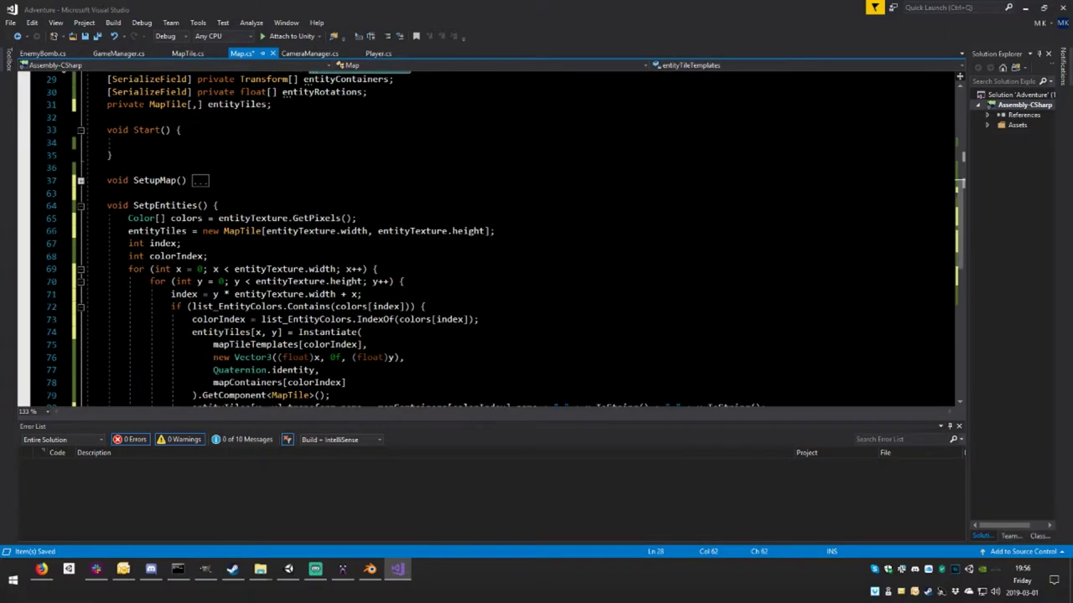
scroll(486, 239, down, 2)
double_click(240, 269)
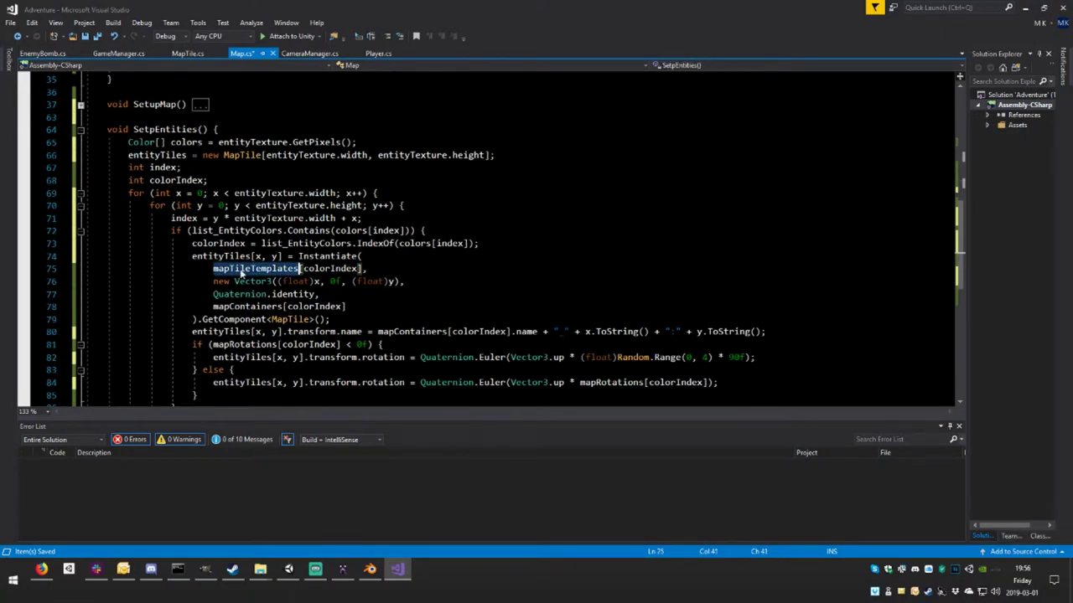
text(entityTileTemplates)
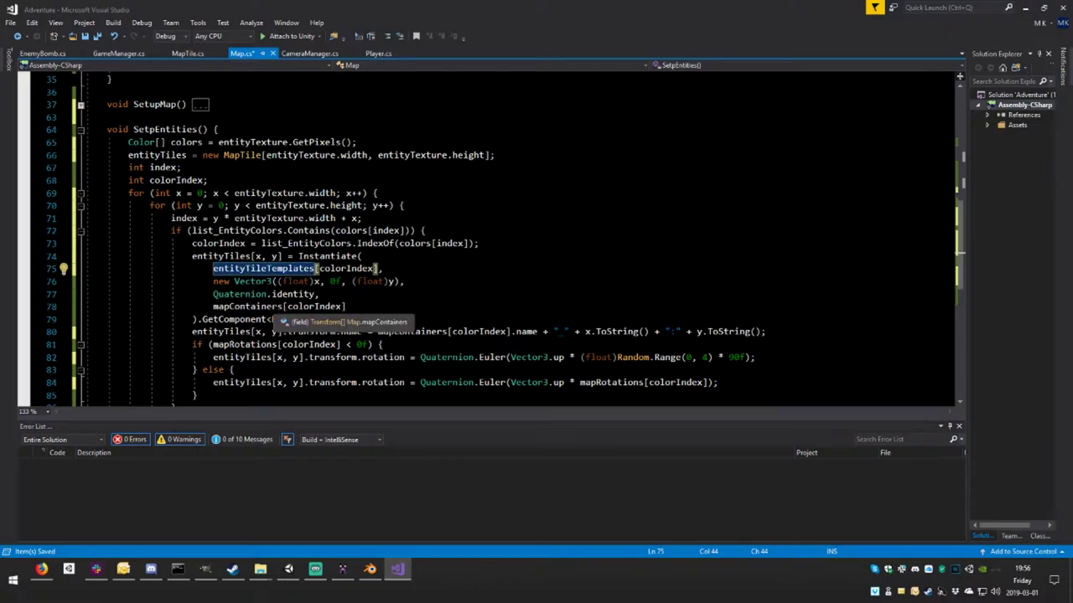
- Replace mapContainers with entityContainers on line 78 and in the tile naming line
scroll(276, 312, up, 3)
scroll(276, 312, up, 2)
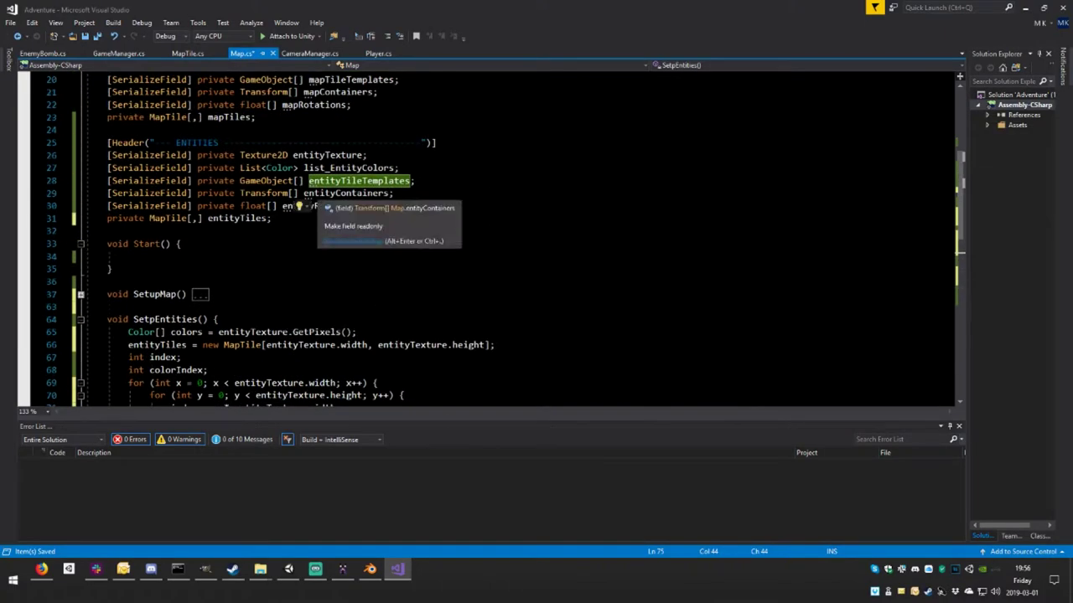
double_click(330, 193)
key(ctrl+c)
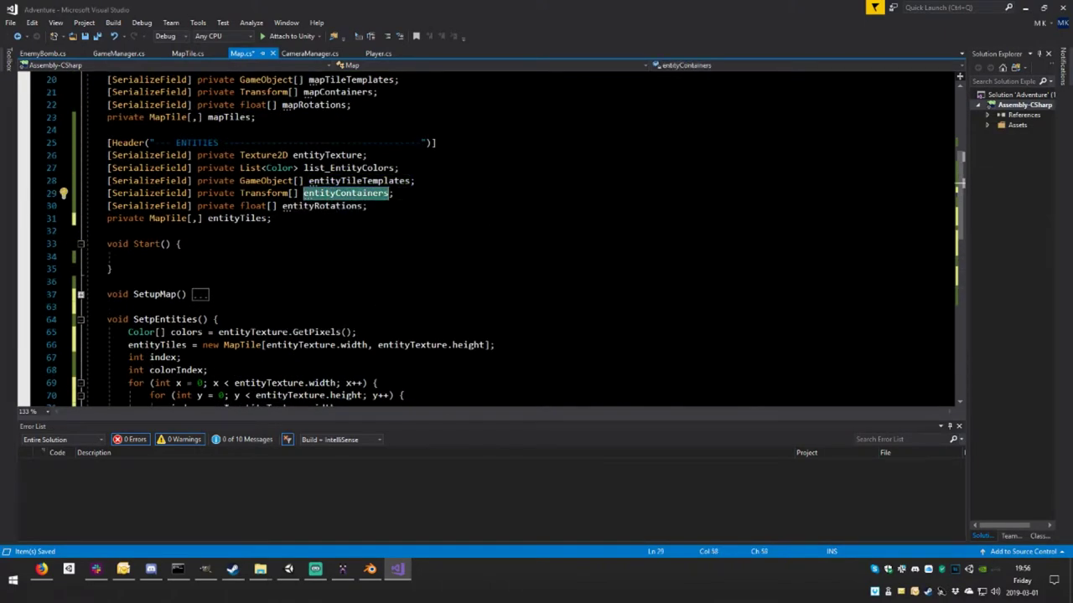
scroll(486, 238, down, 6)
double_click(237, 269)
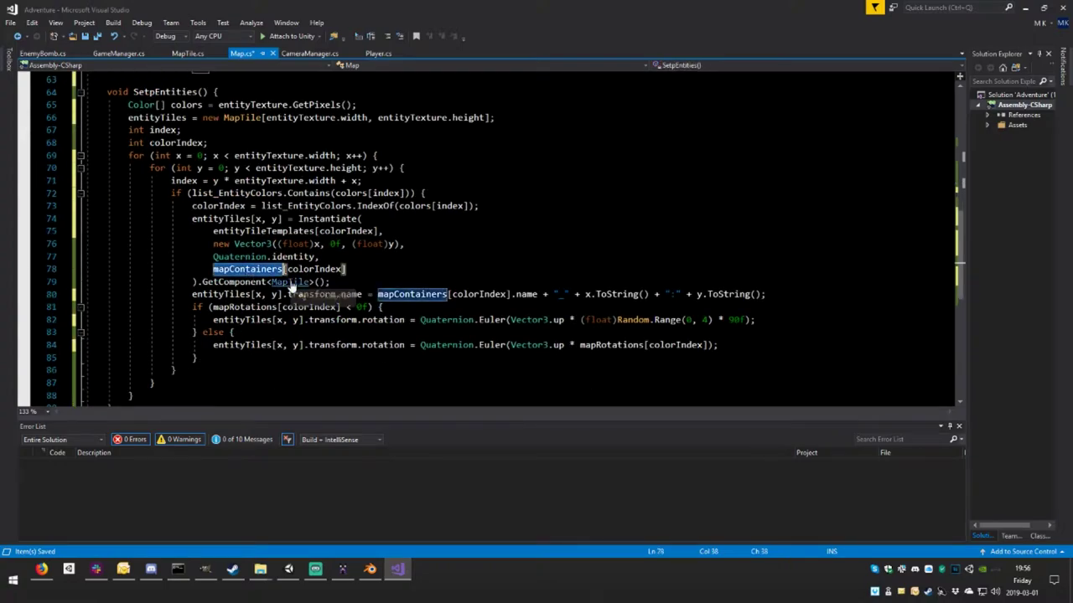
key(ctrl+v)
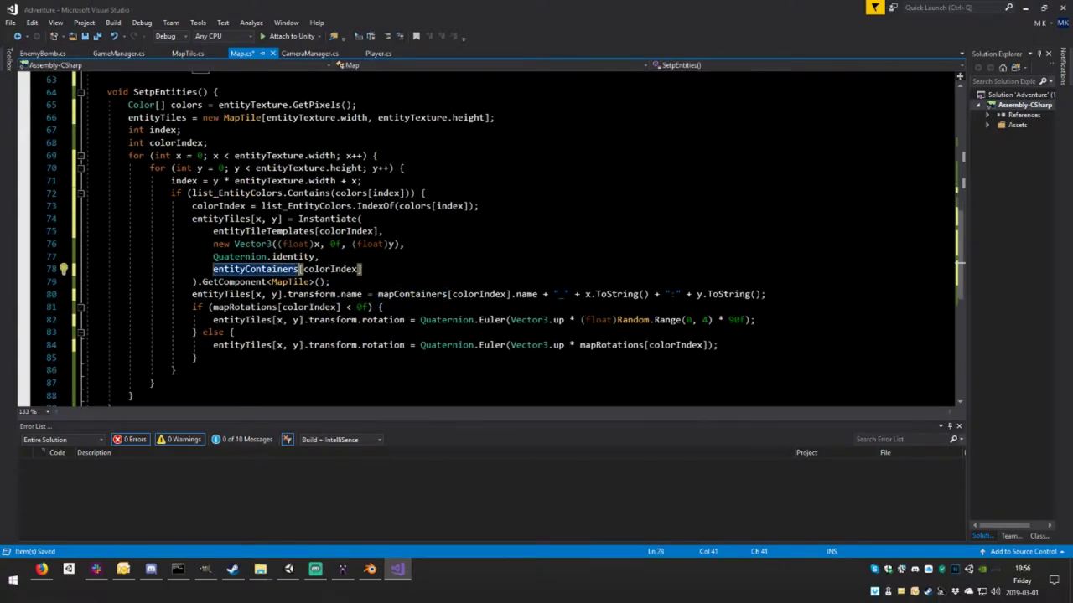
double_click(413, 294)
key(ctrl+v)
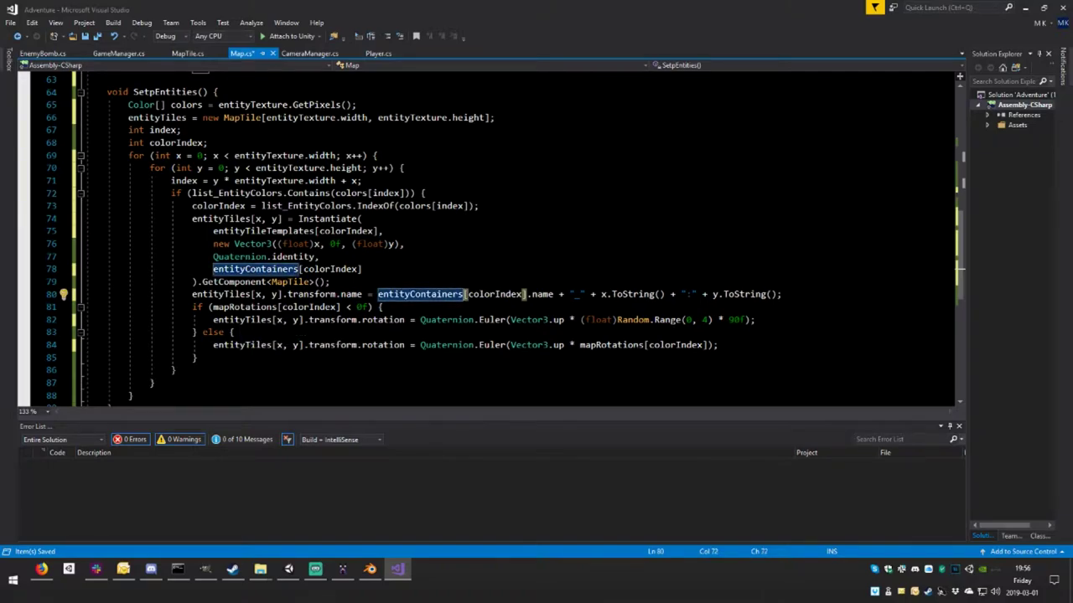
- Replace mapRotations with entityRotations on line 84 and save Map.cs
scroll(612, 346, up, 3)
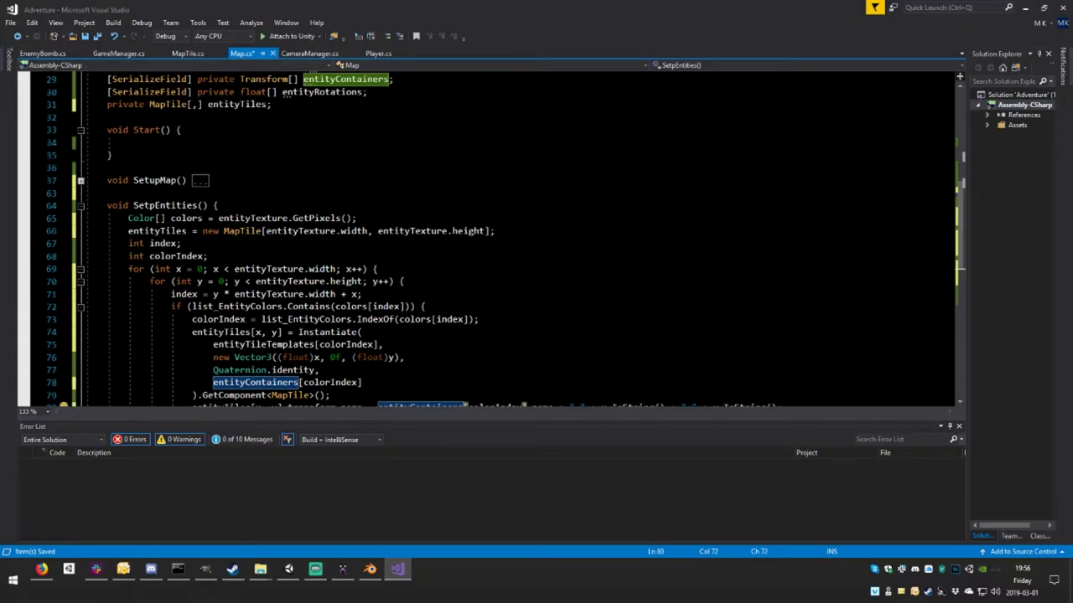
click(340, 92)
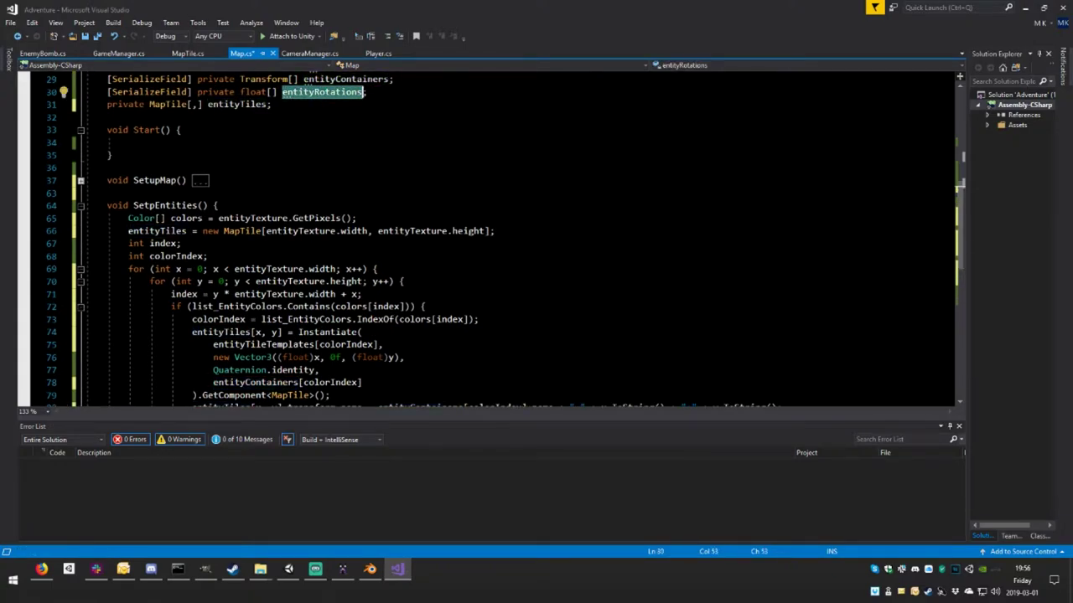
scroll(486, 238, down, 5)
double_click(611, 269)
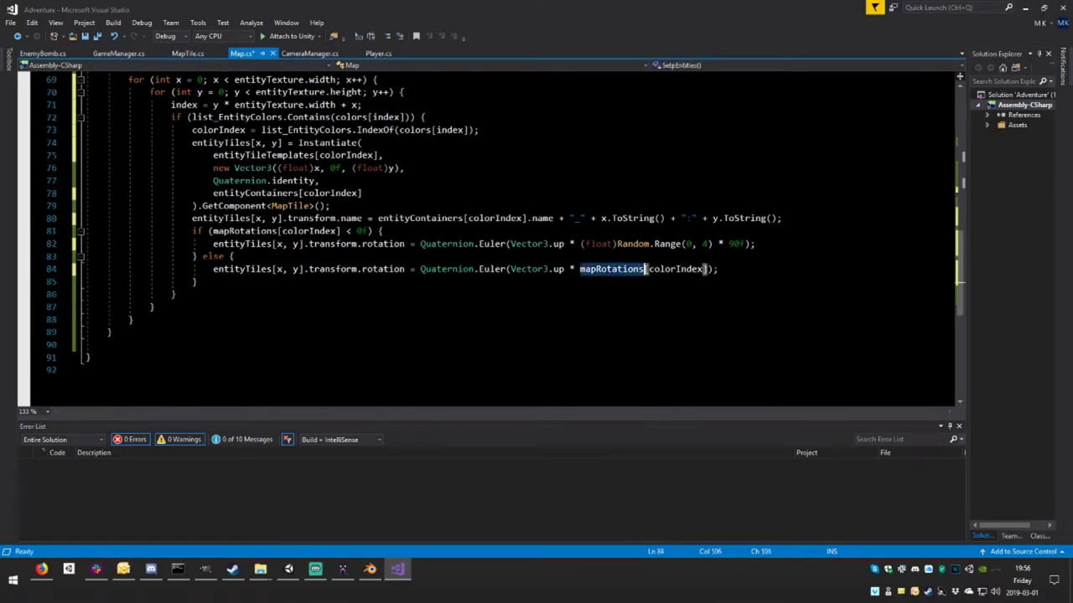
text(entityRotations)
key(ctrl+s)
scroll(486, 239, up, 4)
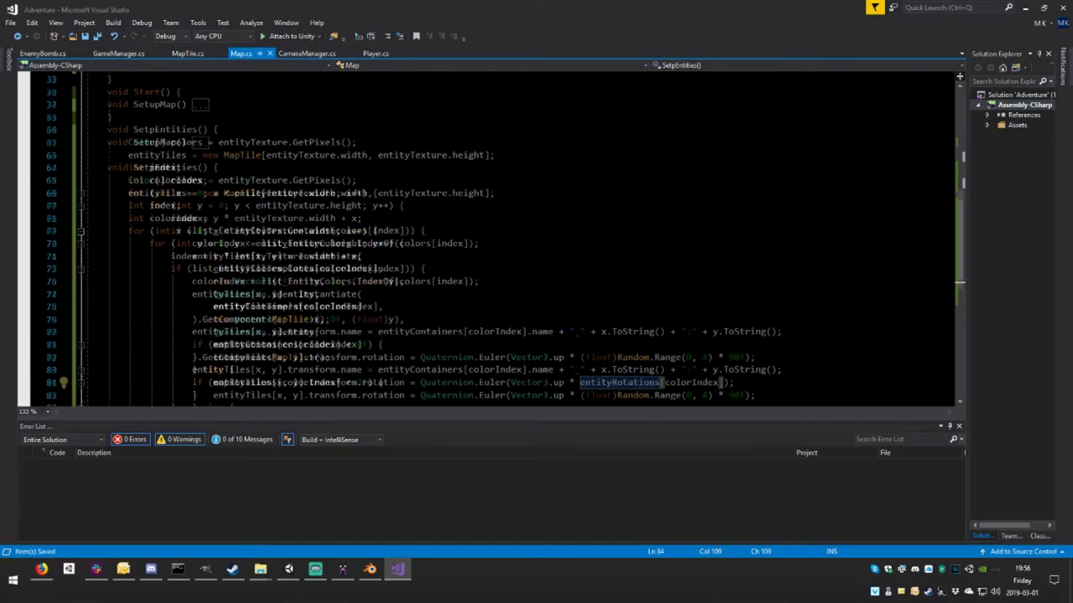
scroll(486, 239, up, 4)
scroll(486, 239, down, 1)
- Call SetupMap(); in Start and fix the method name to SetupEntities
click(81, 282)
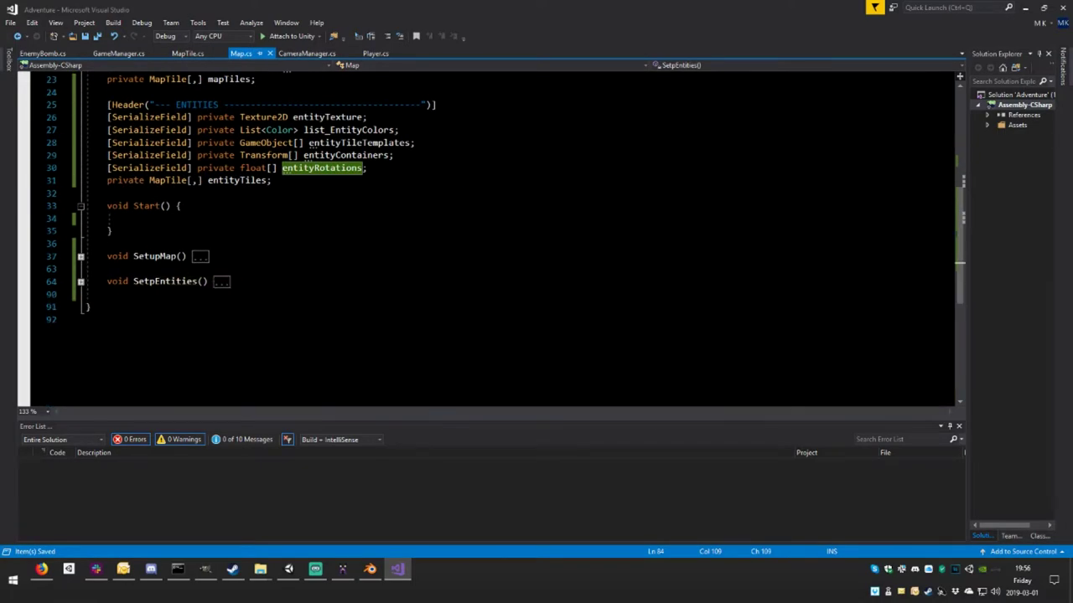
click(129, 218)
text(S)
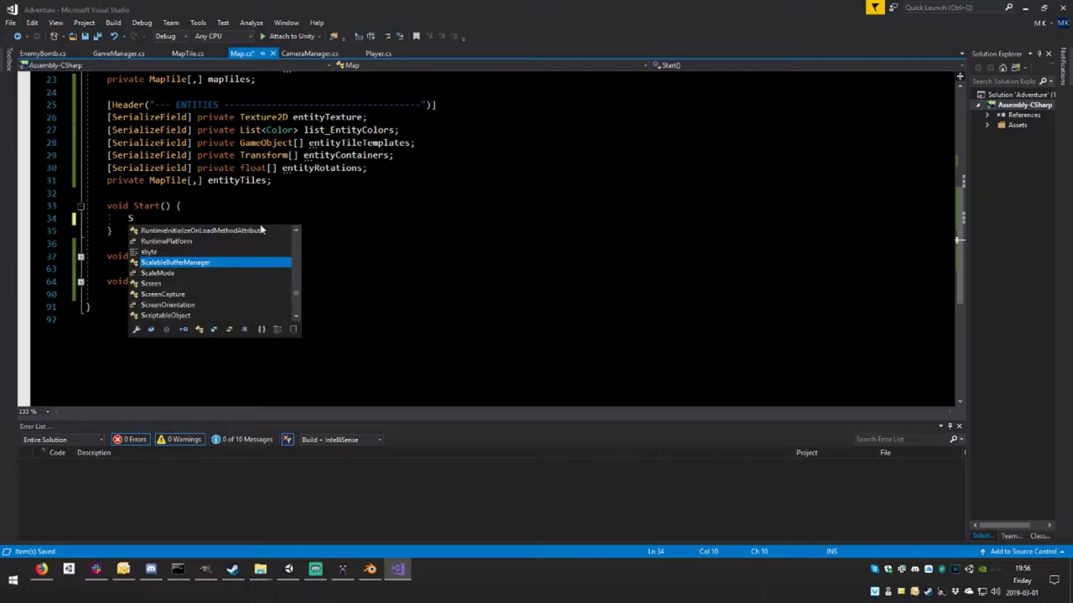
text(etup)
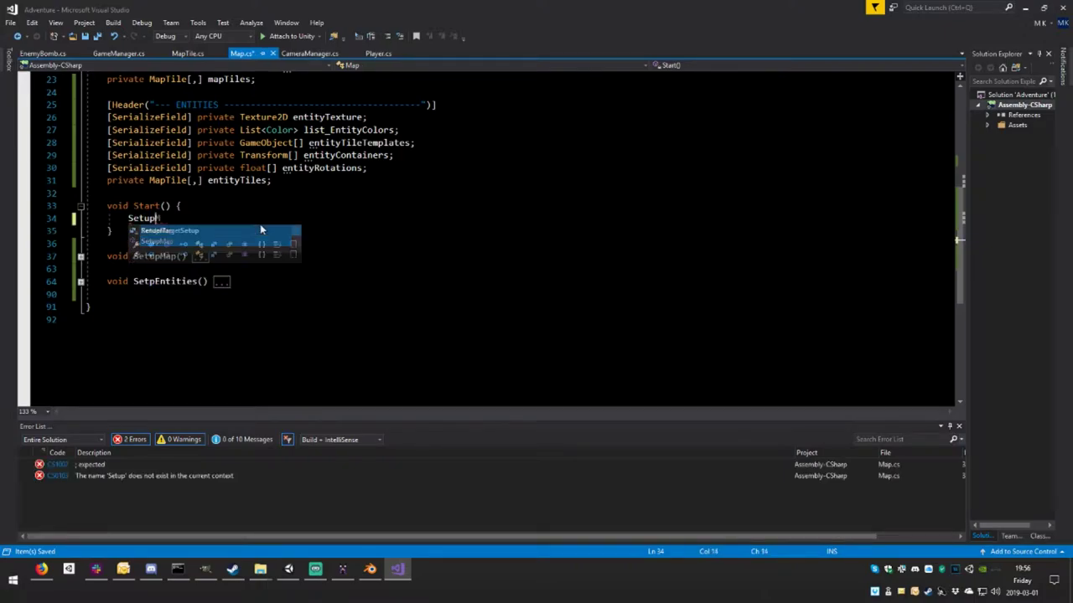
text(Map)
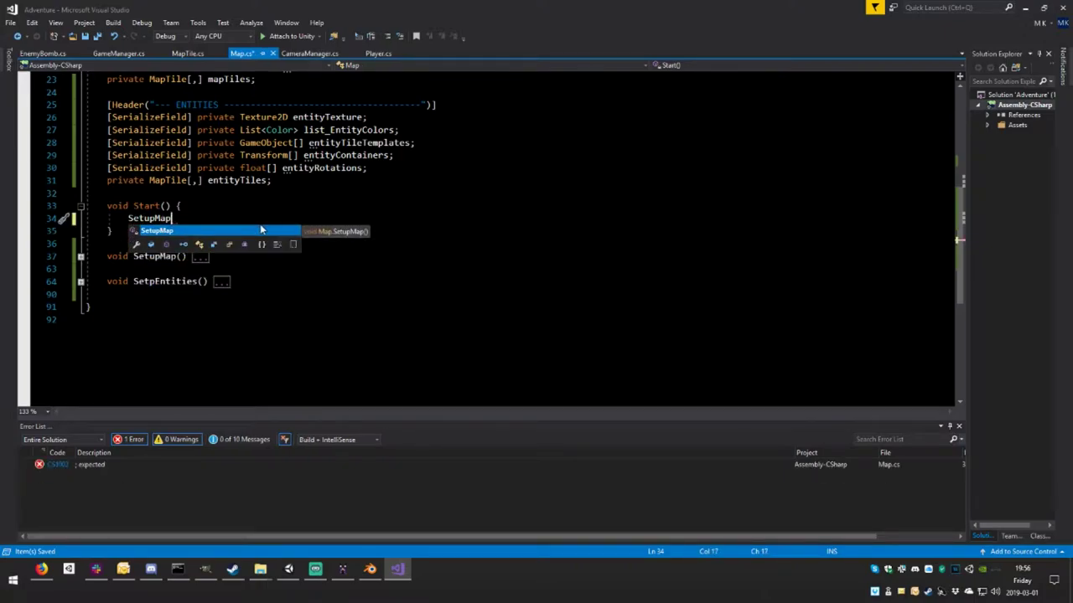
text(())
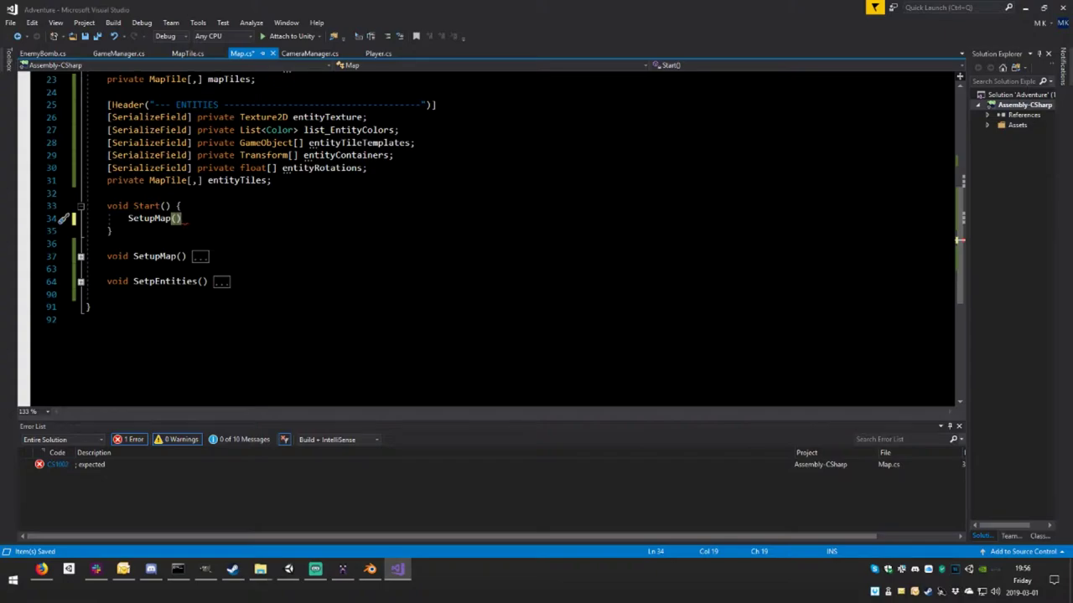
click(152, 282)
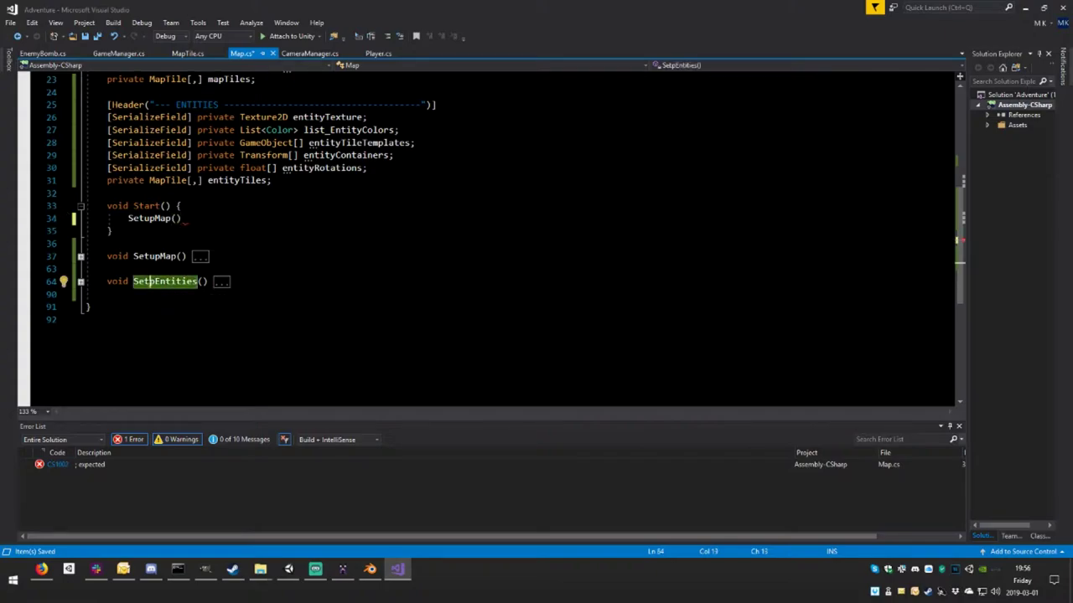
text(up)
click(182, 217)
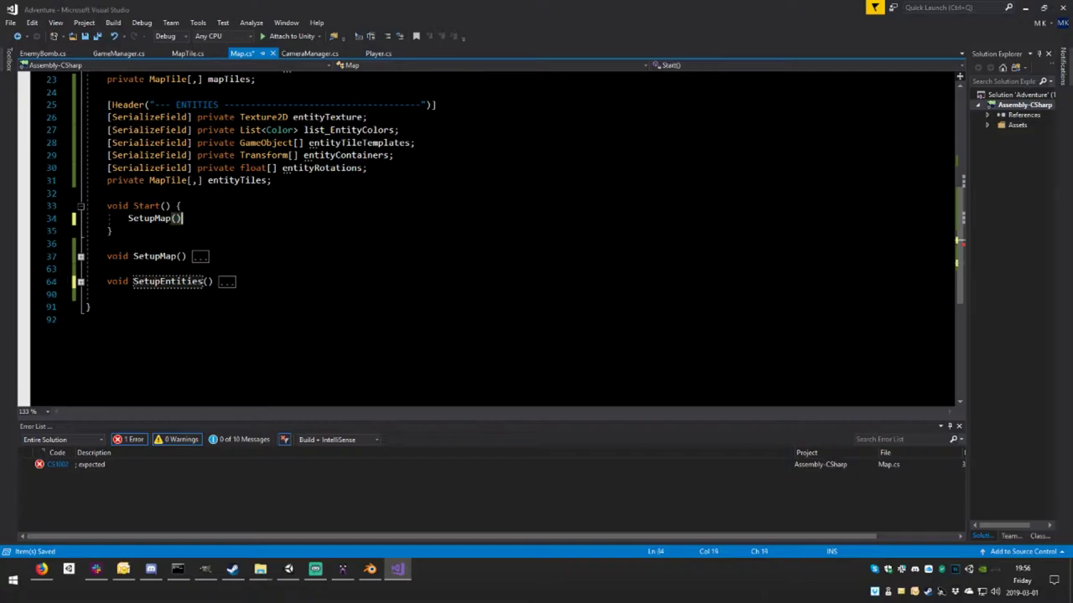
text(;)
- Add a SetupEntities(); call, save Map.cs, collapse Start, and return to Unity
key(Return)
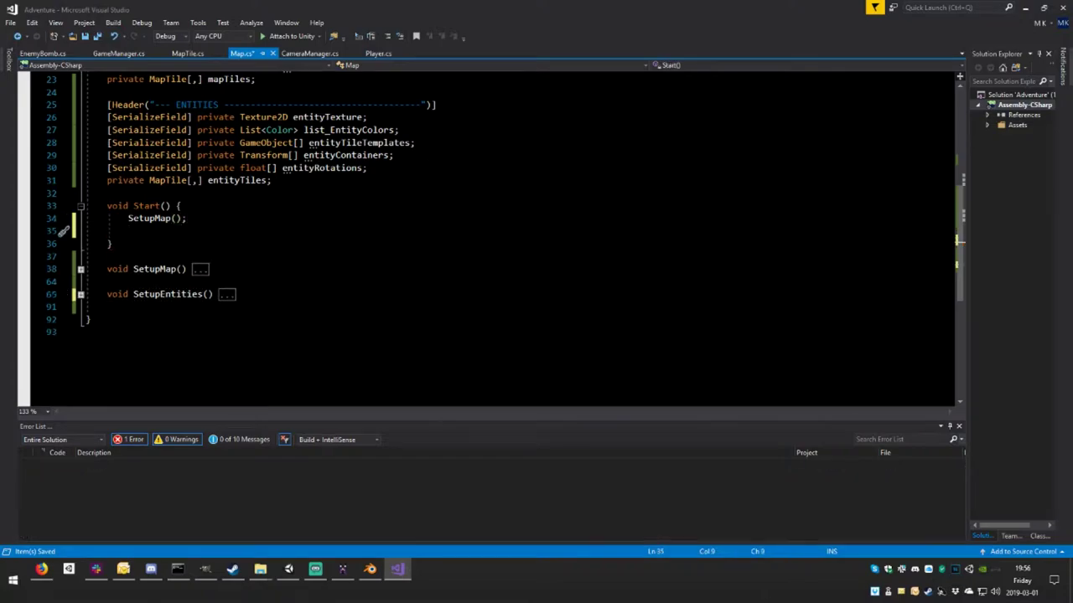
text(Setup)
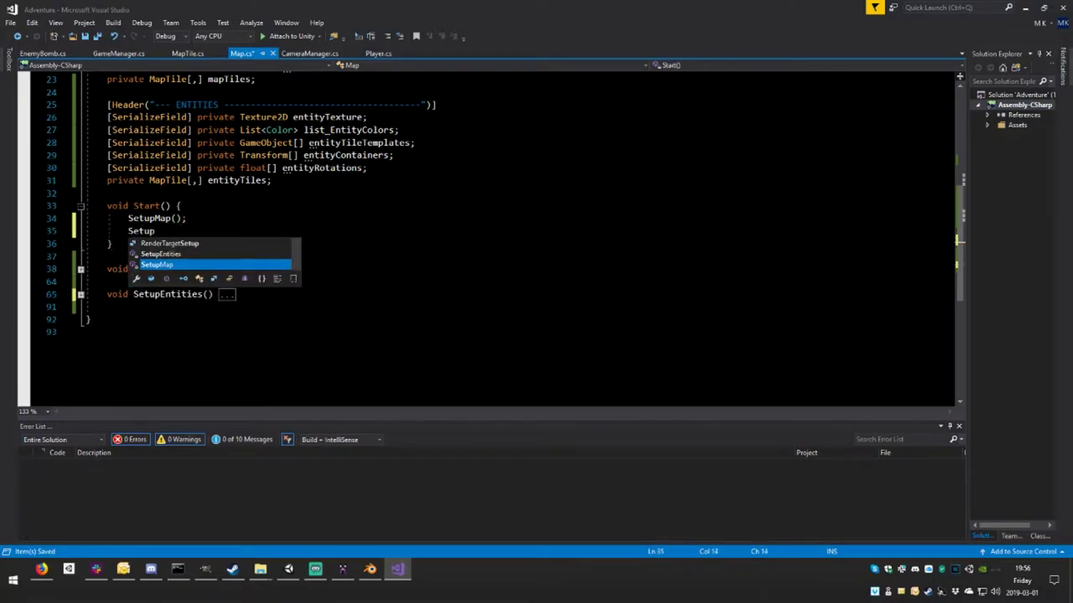
text(Entiti)
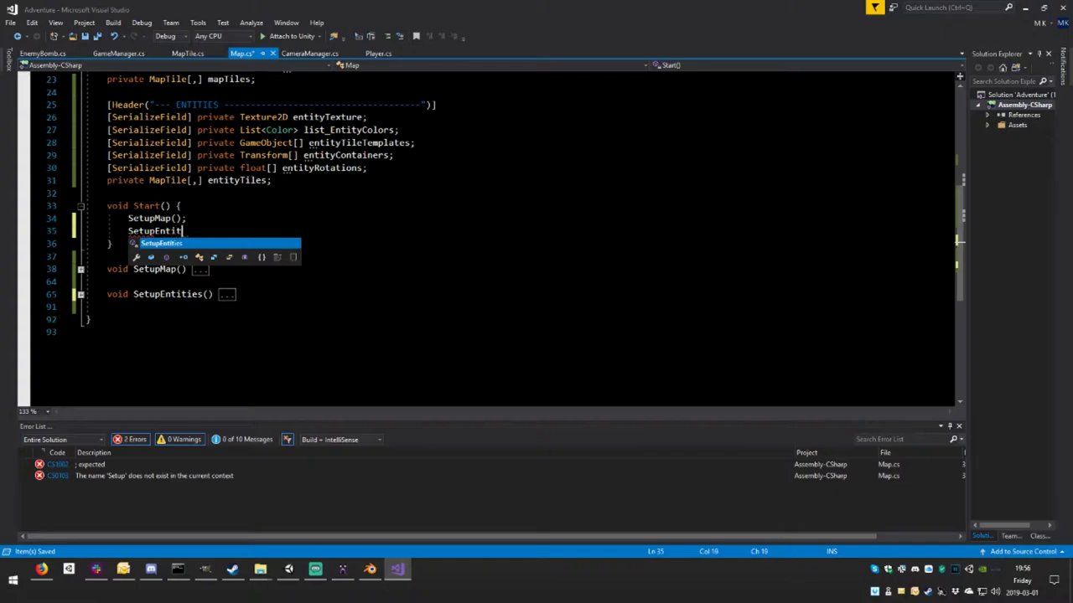
text(es;)
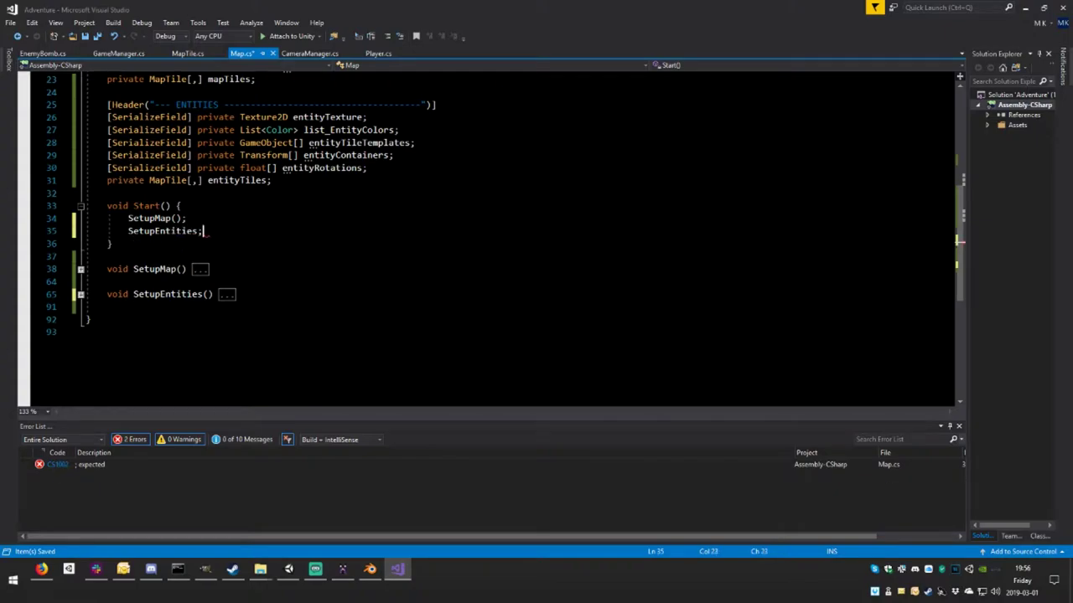
text(();)
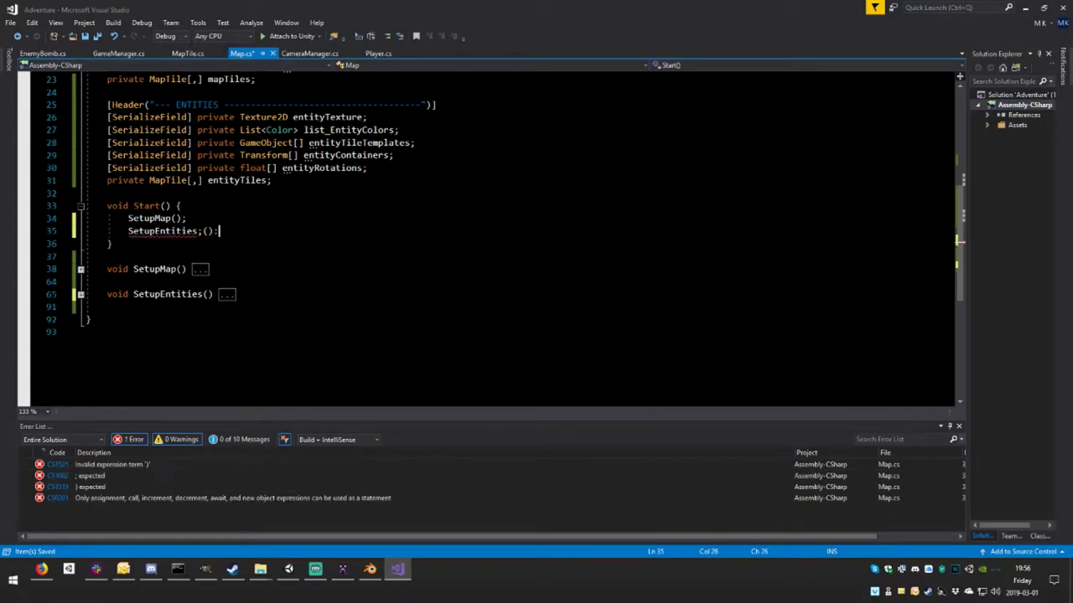
key(BackSpace)
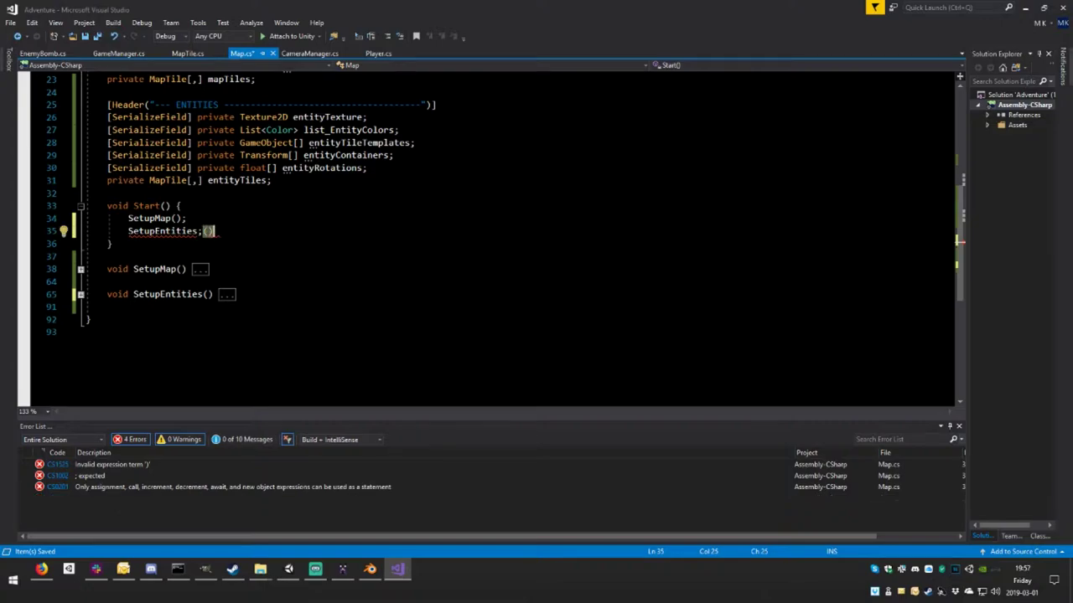
key(BackSpace)
key(BackSpace)
key(BackSpace)
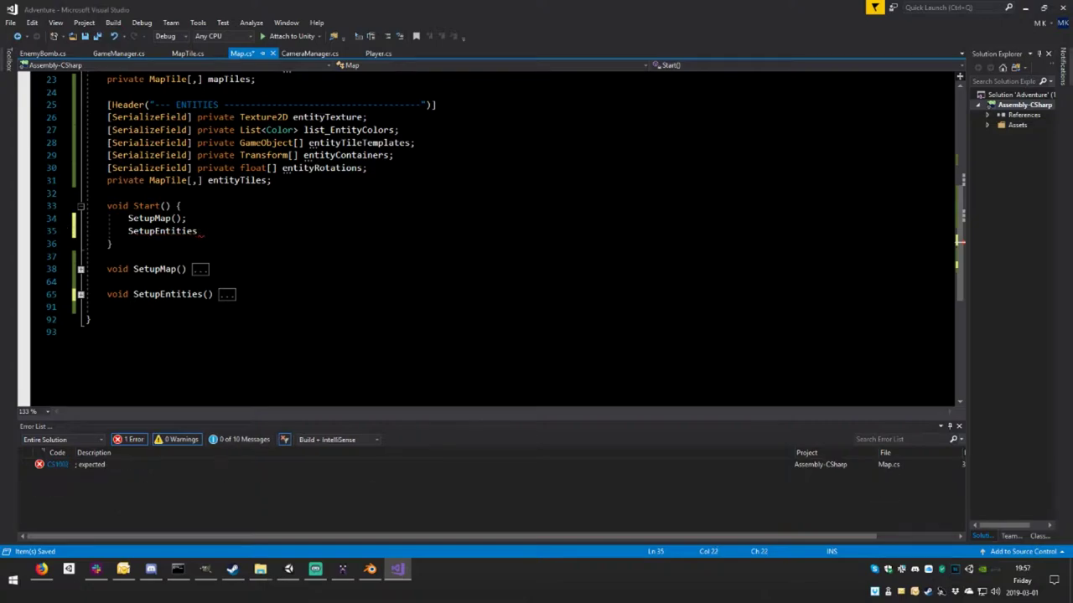
text(();)
key(ctrl+s)
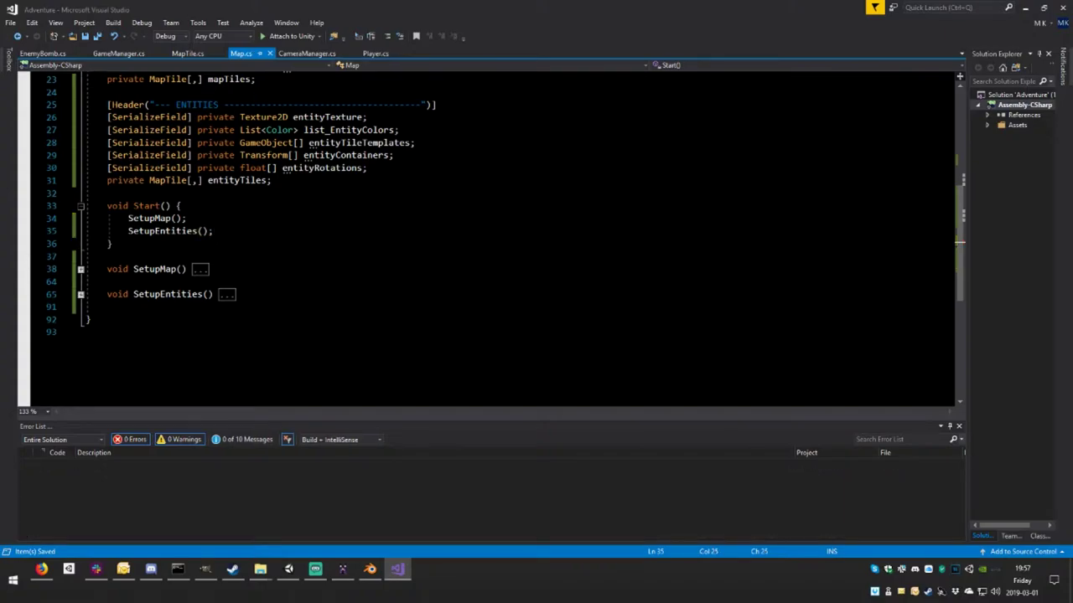
click(81, 205)
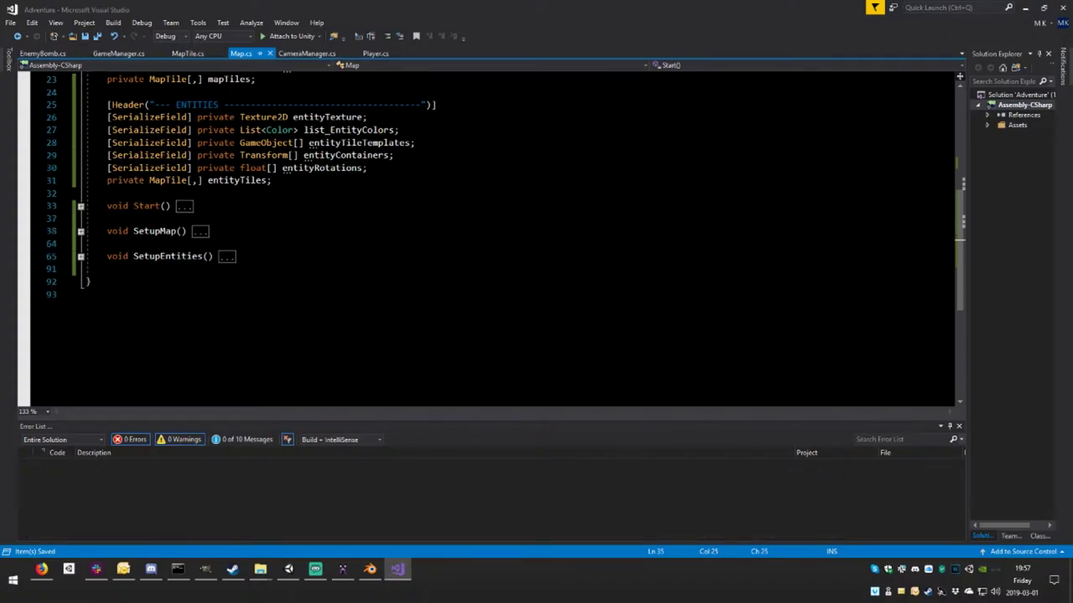
click(288, 569)
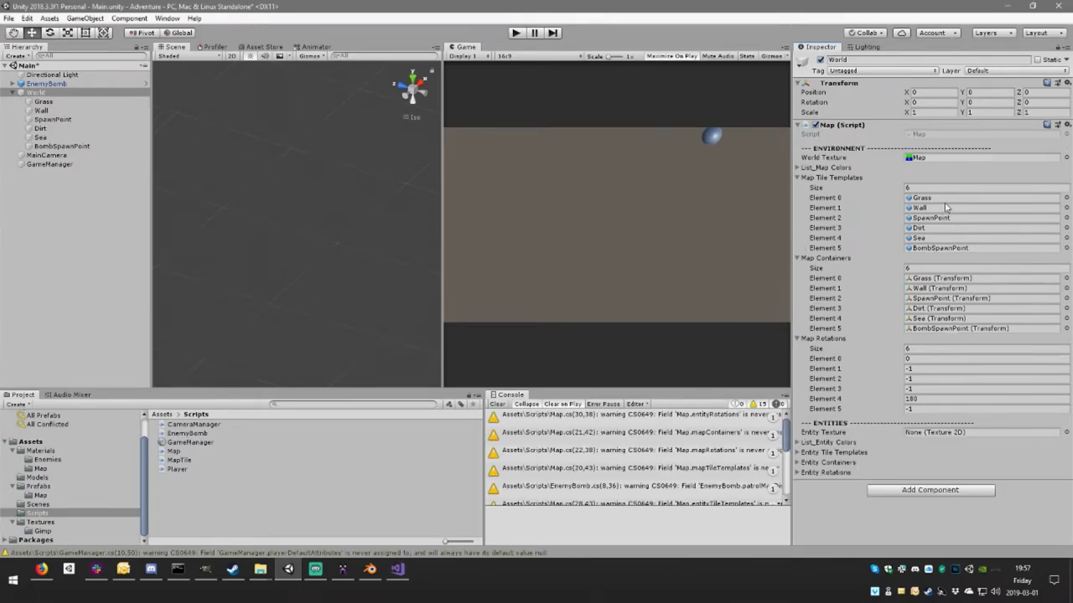
- Set Map Tile Templates size to 4 and make element 2 the Sea prefab
click(928, 189)
key(Return)
click(1066, 218)
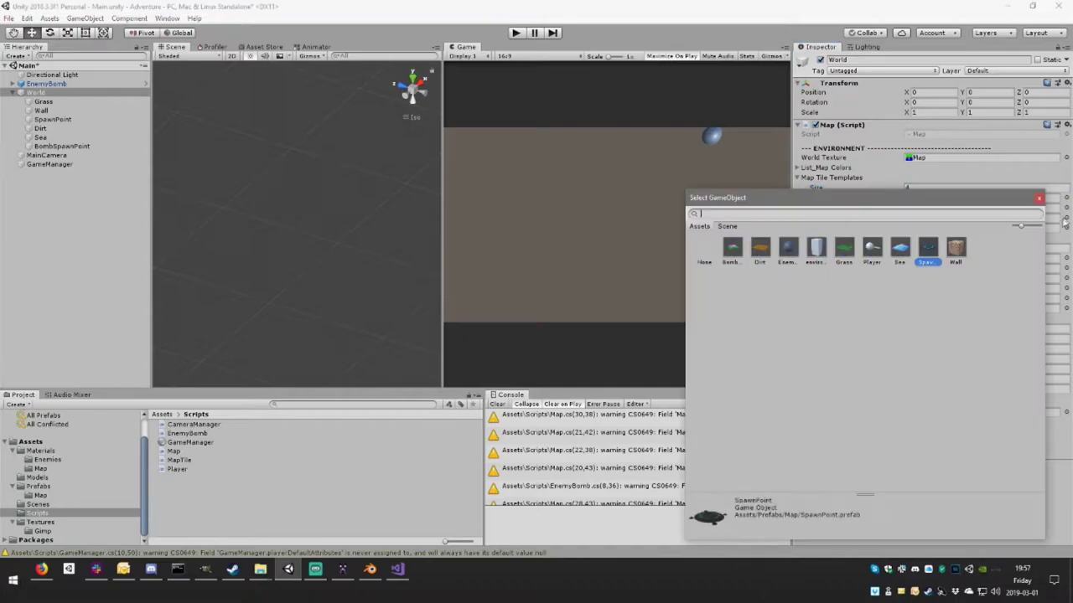
click(902, 255)
double_click(903, 256)
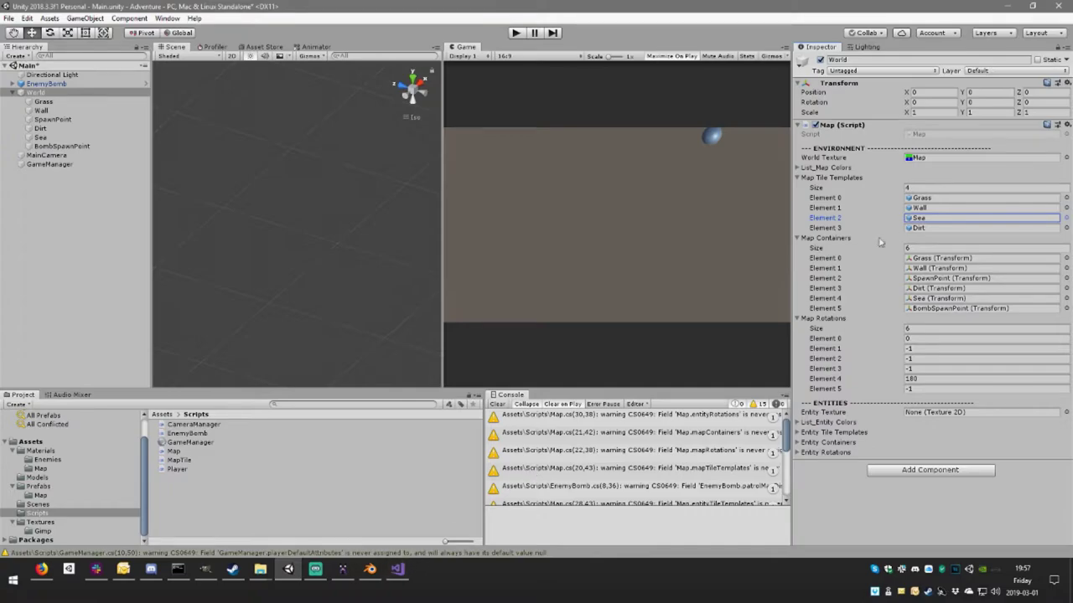
- Set Map Containers size to 4 and assign the Sea container to element 2
click(923, 247)
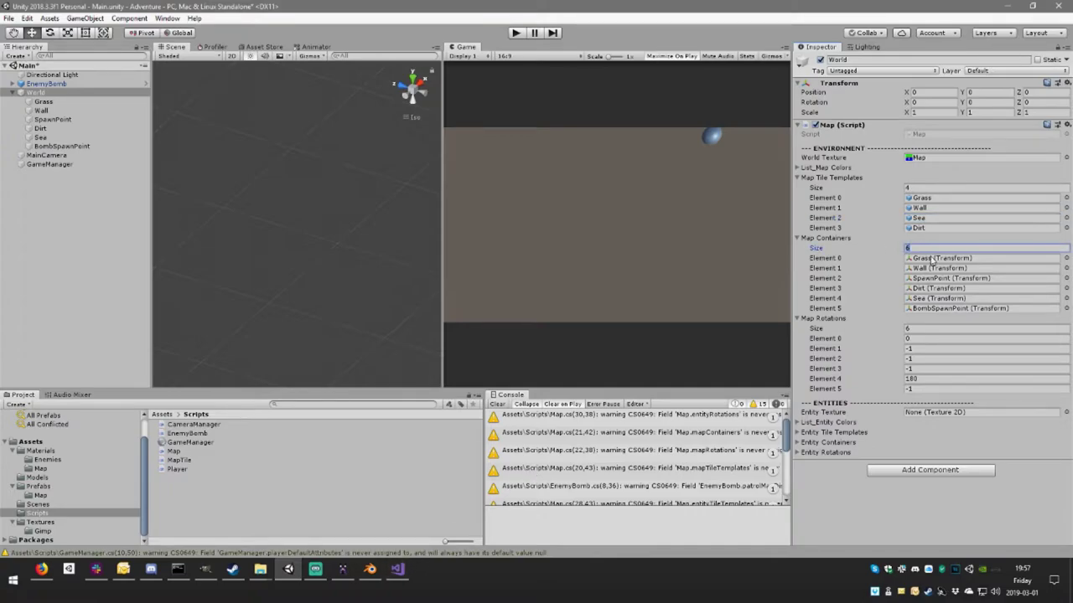
text(4)
key(Return)
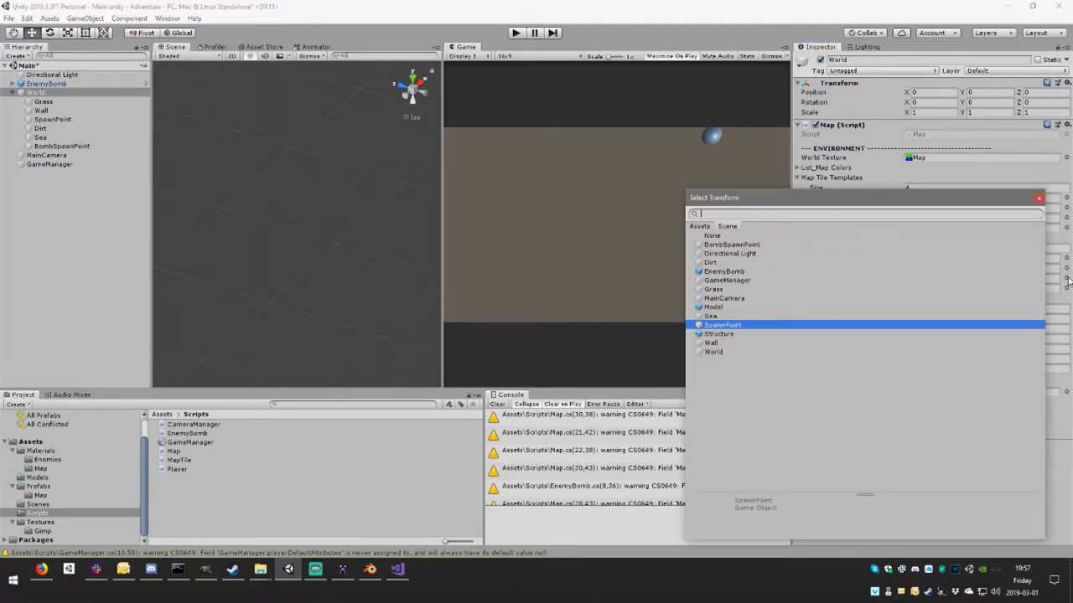
click(1065, 278)
double_click(721, 315)
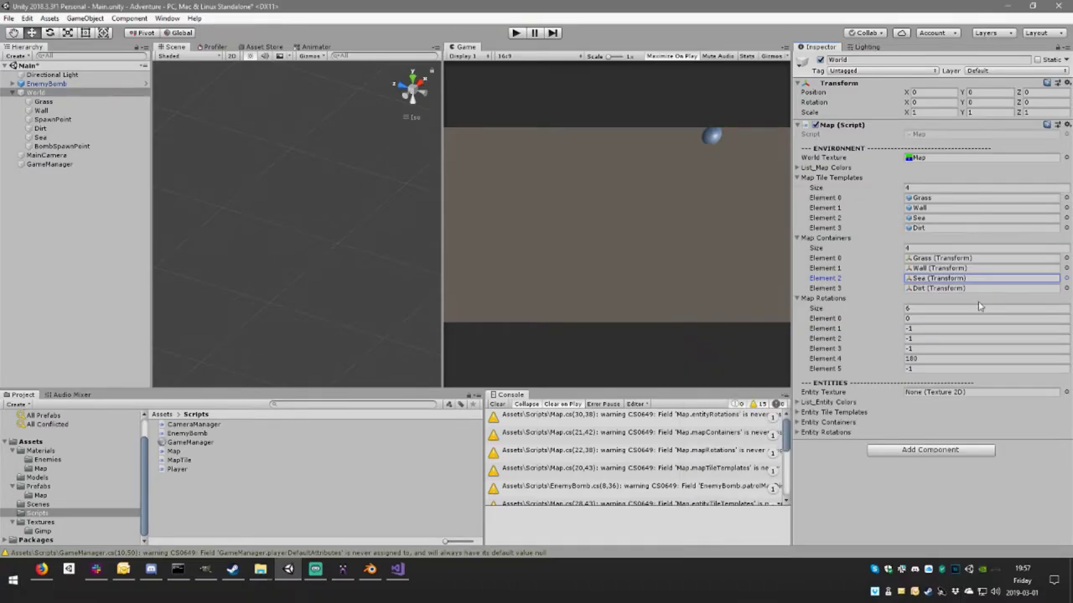
- Set Map Rotations size to 4, element 3 to -1 and element 2 to 180
click(918, 309)
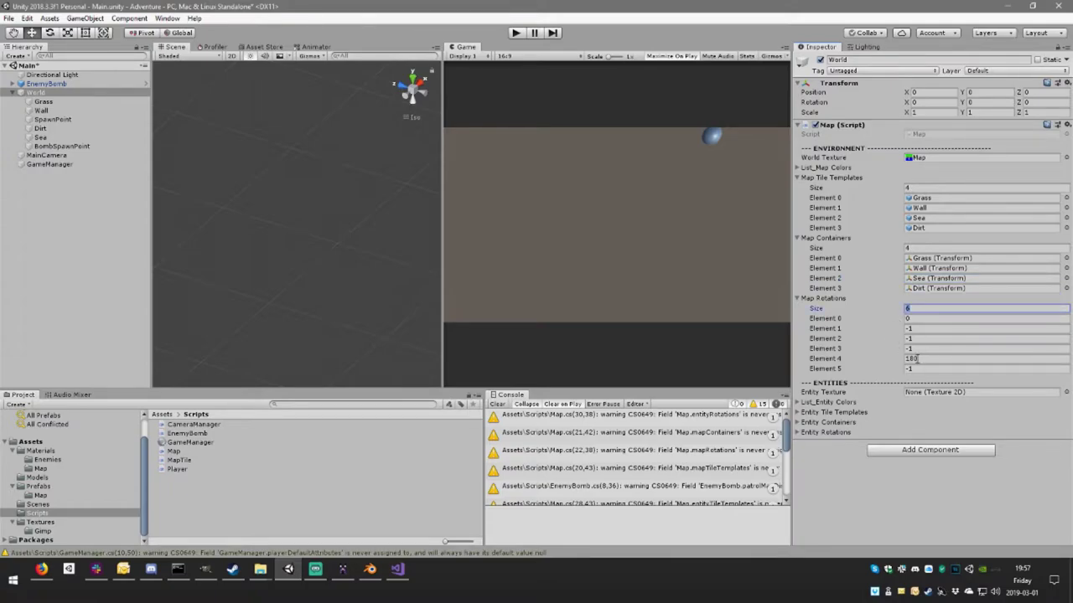
text(4)
key(Return)
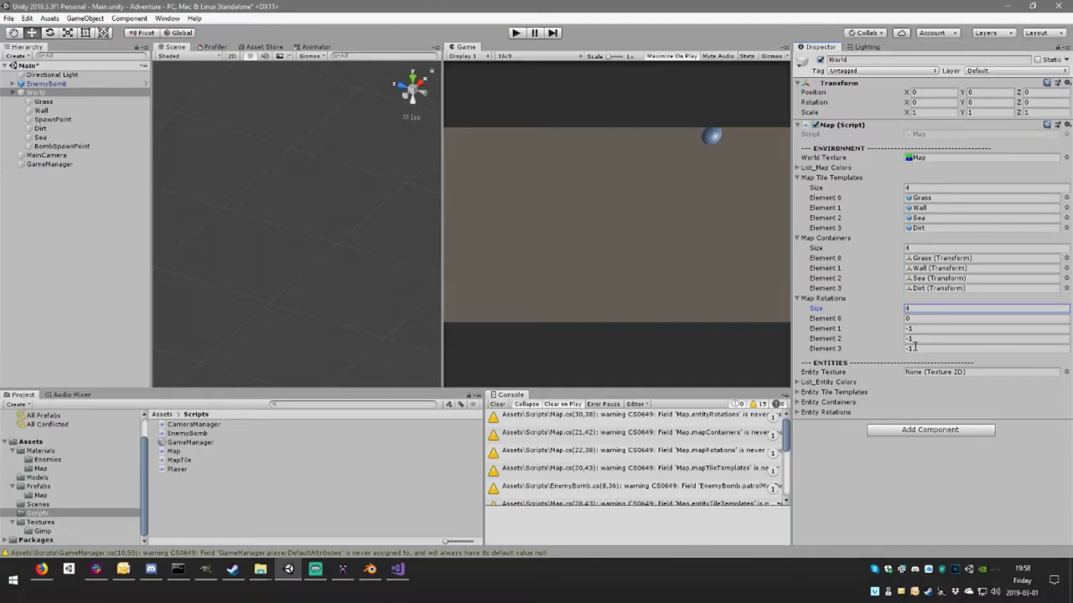
click(914, 346)
text(180)
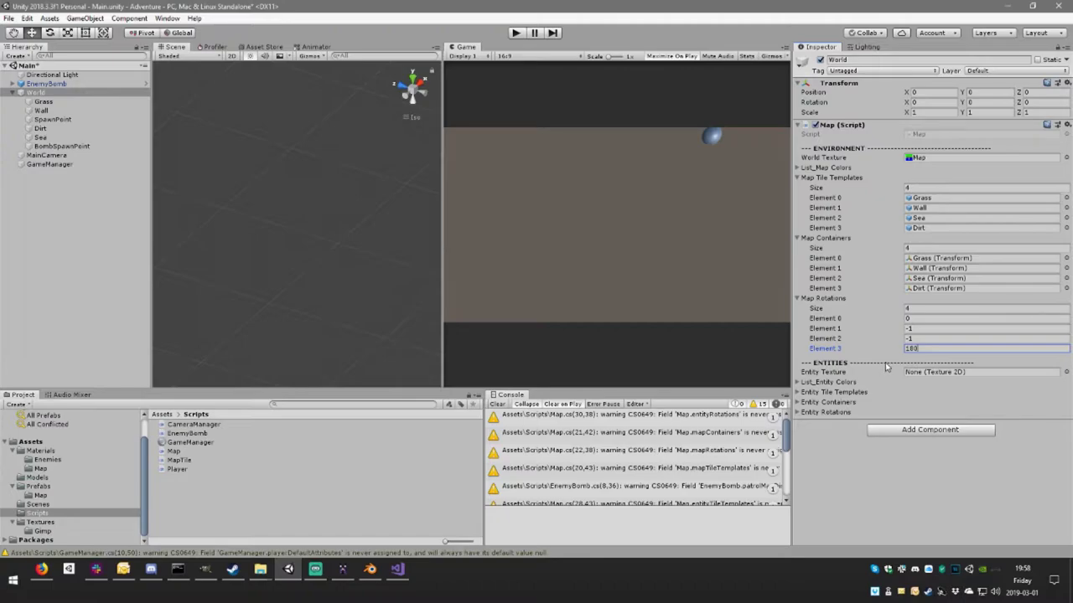
key(Return)
click(928, 337)
text(180)
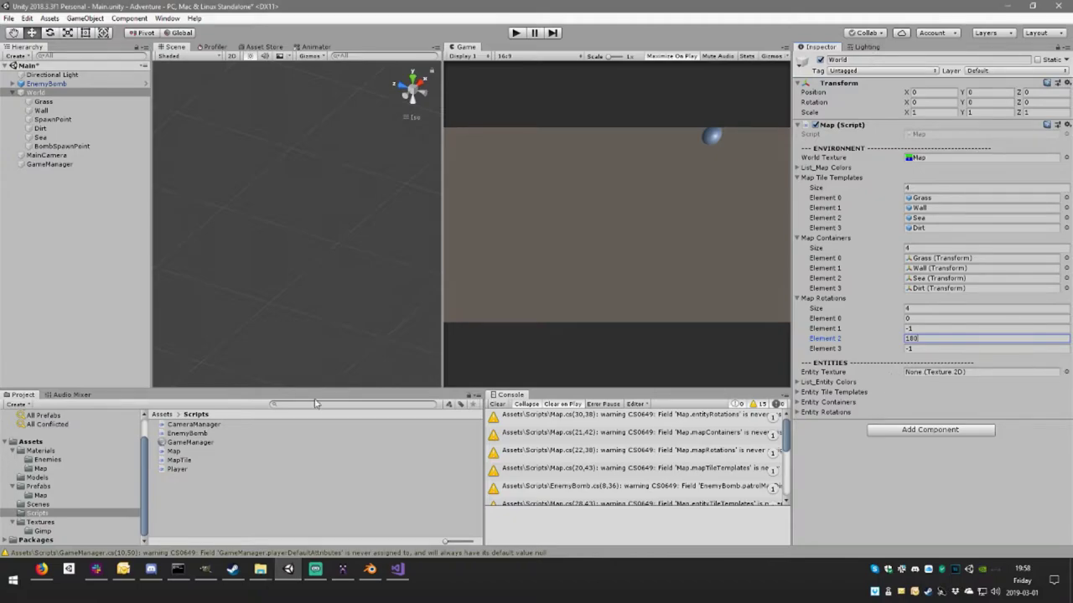
- Compare the Map and EntityMap textures in Textures, then delete EntityMap
click(46, 522)
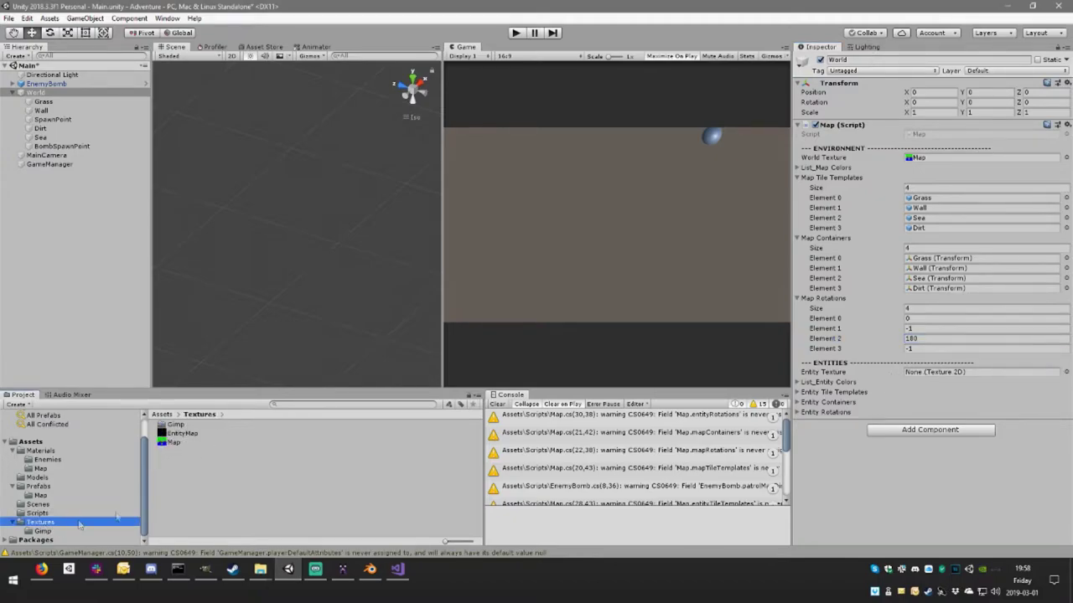
click(192, 433)
click(178, 444)
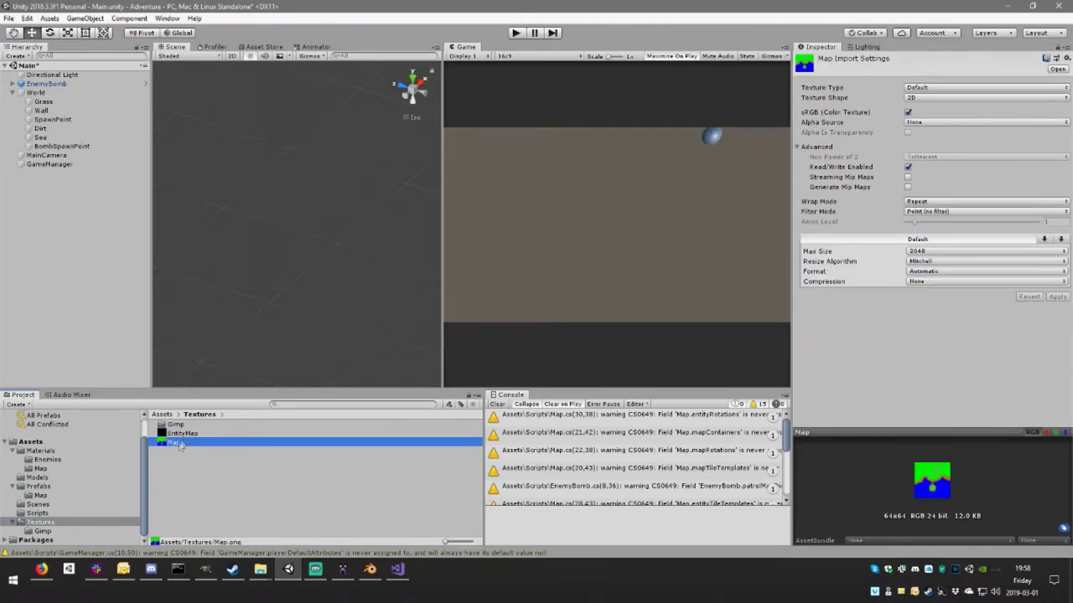
key(Up)
key(Down)
click(195, 434)
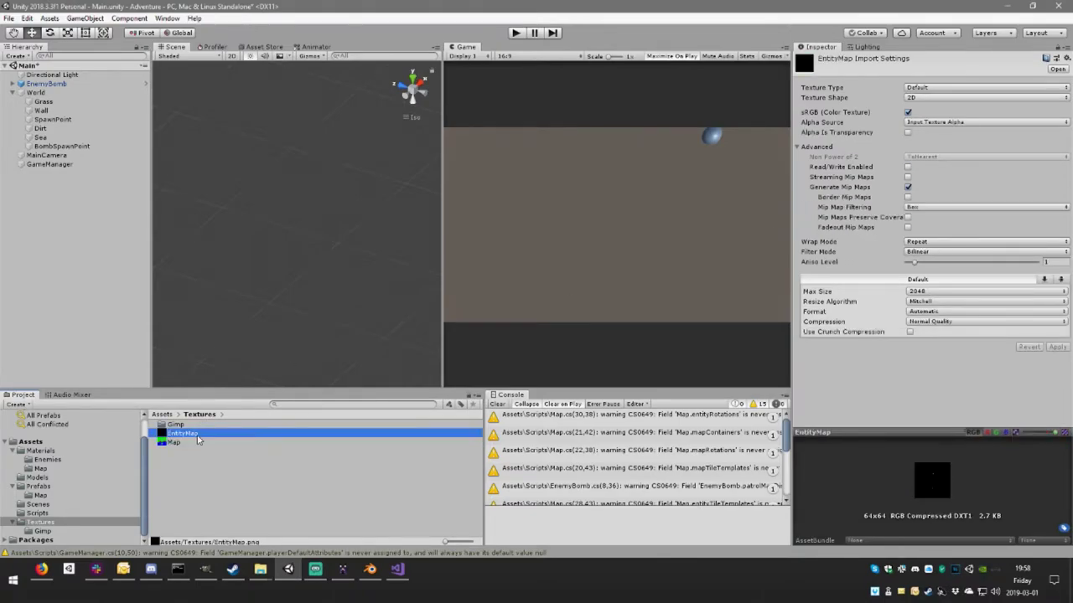
key(Delete)
key(Return)
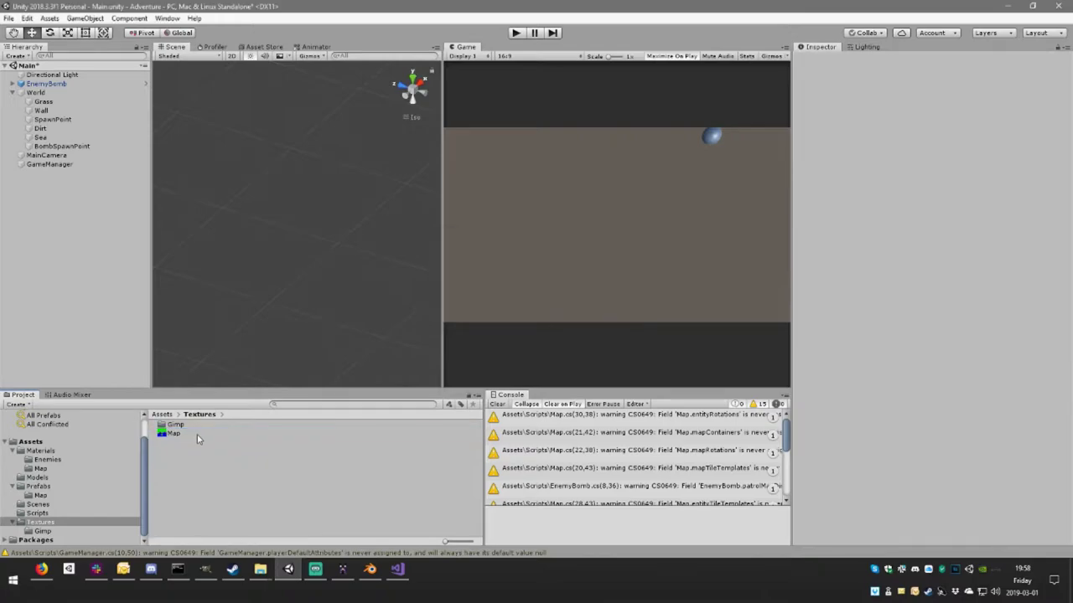
- Duplicate the Map texture, rename the copy EntityMap, and switch to GIMP
click(199, 435)
key(ctrl+d)
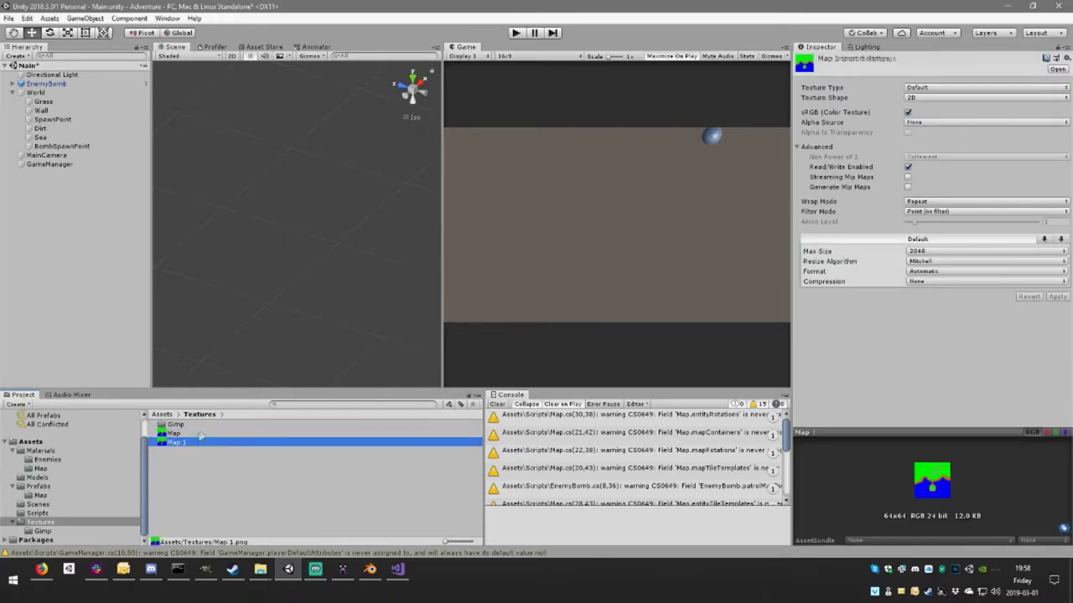
click(183, 443)
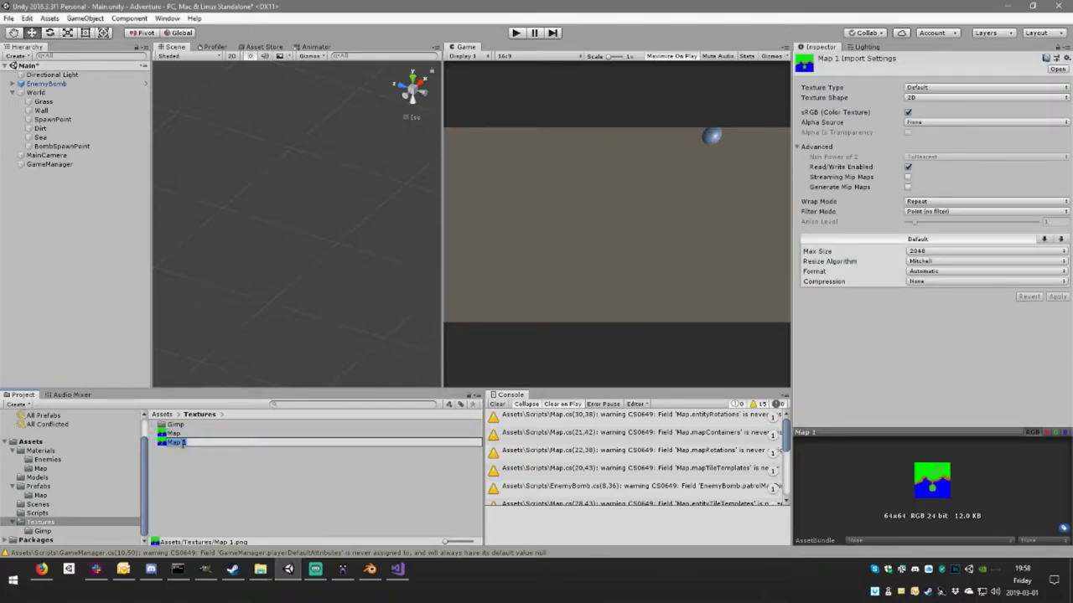
text(Entity)
key(Return)
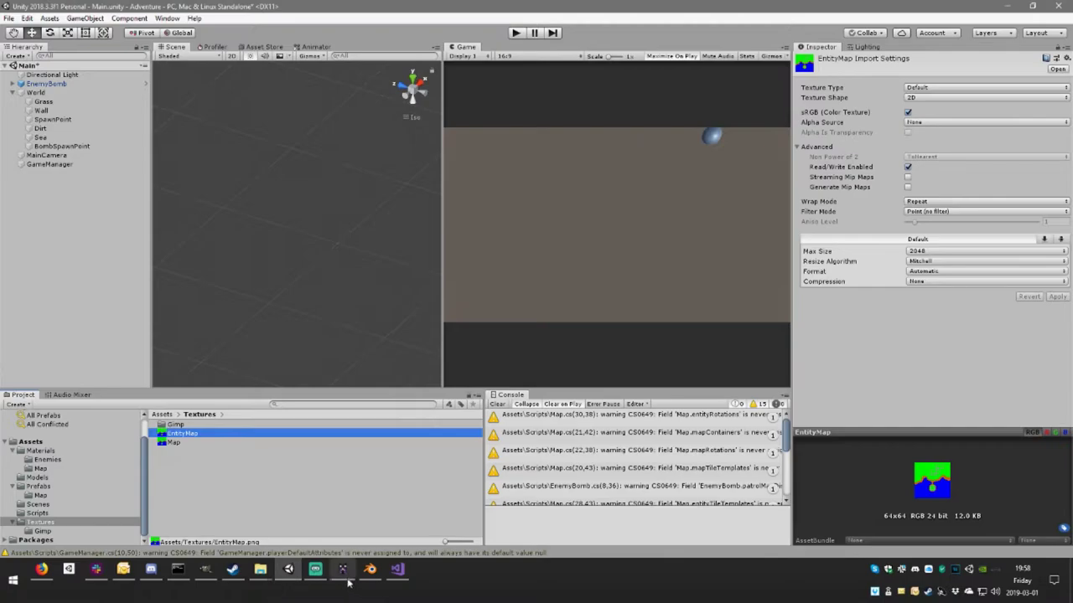
click(206, 572)
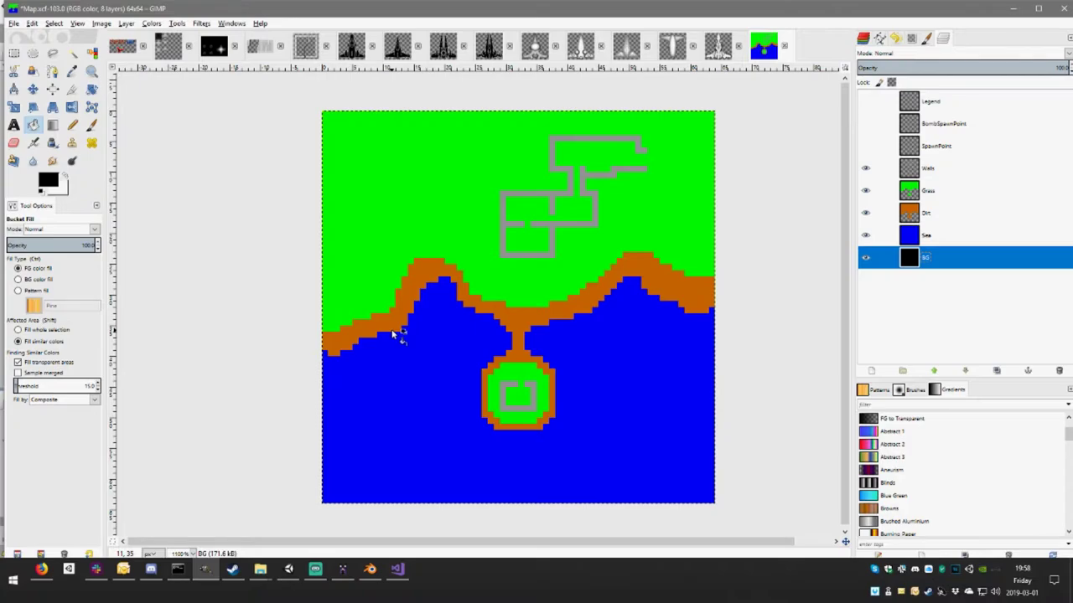
- Export the GIMP image as PNG over the existing EntityMap.png, replacing the file
key(ctrl+shift+e)
click(381, 169)
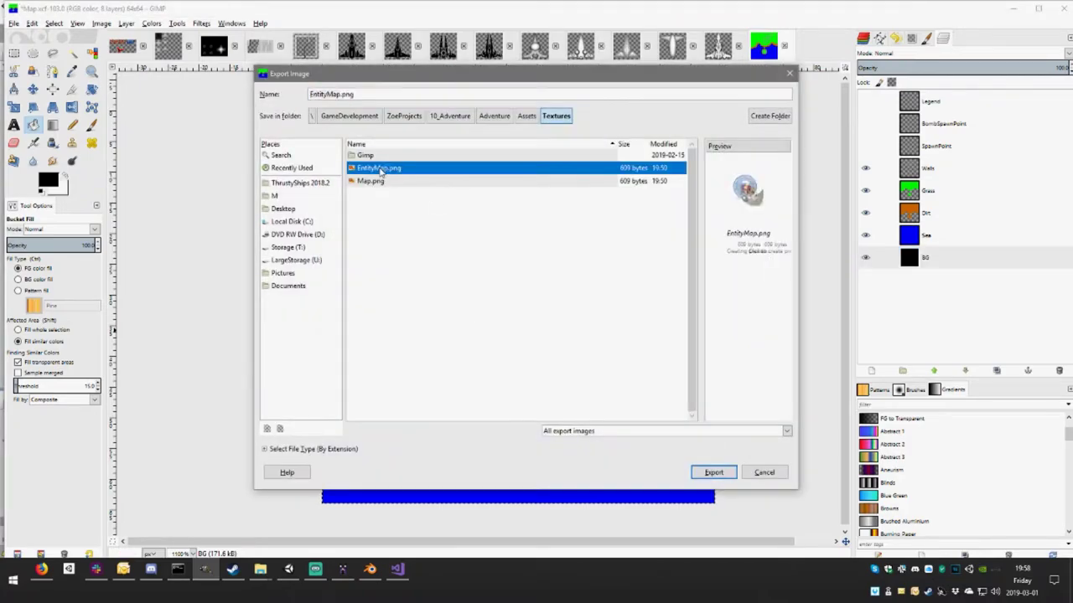
double_click(380, 168)
click(552, 331)
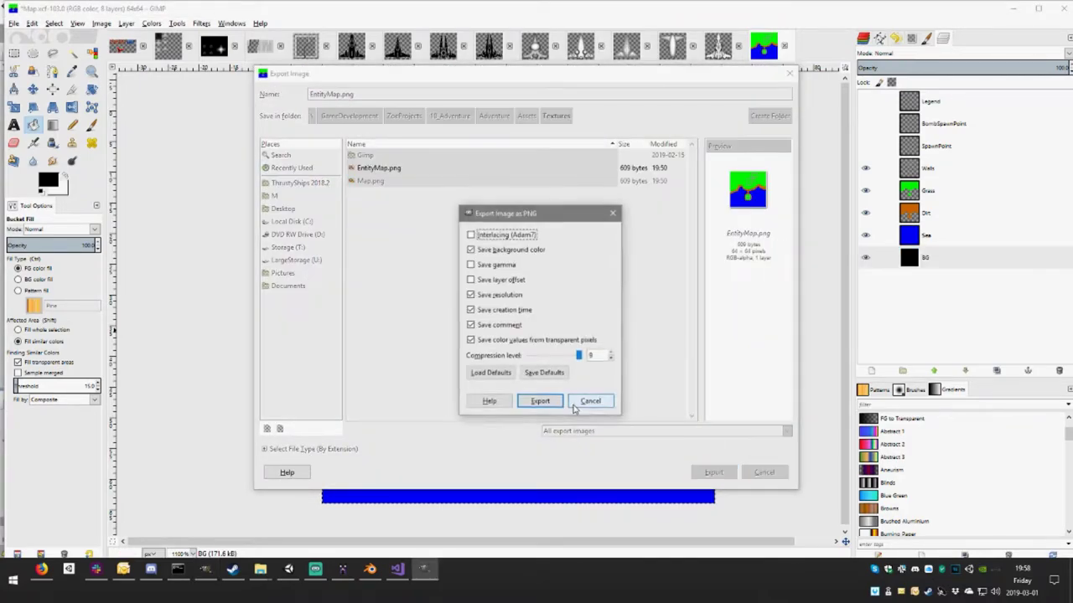
click(540, 400)
- Check the updated EntityMap texture preview in Unity
click(288, 569)
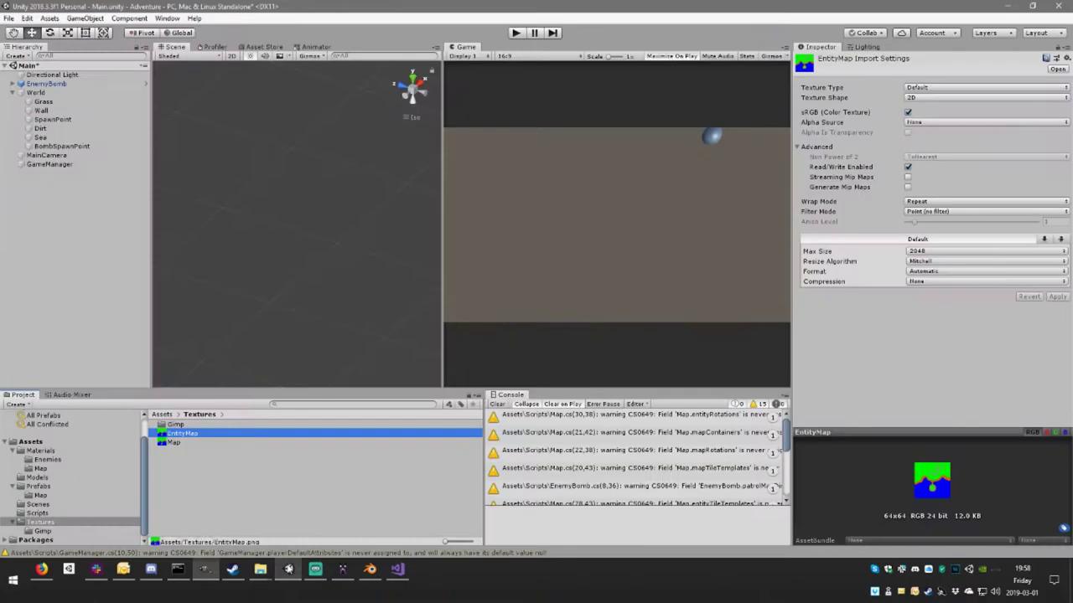
click(206, 443)
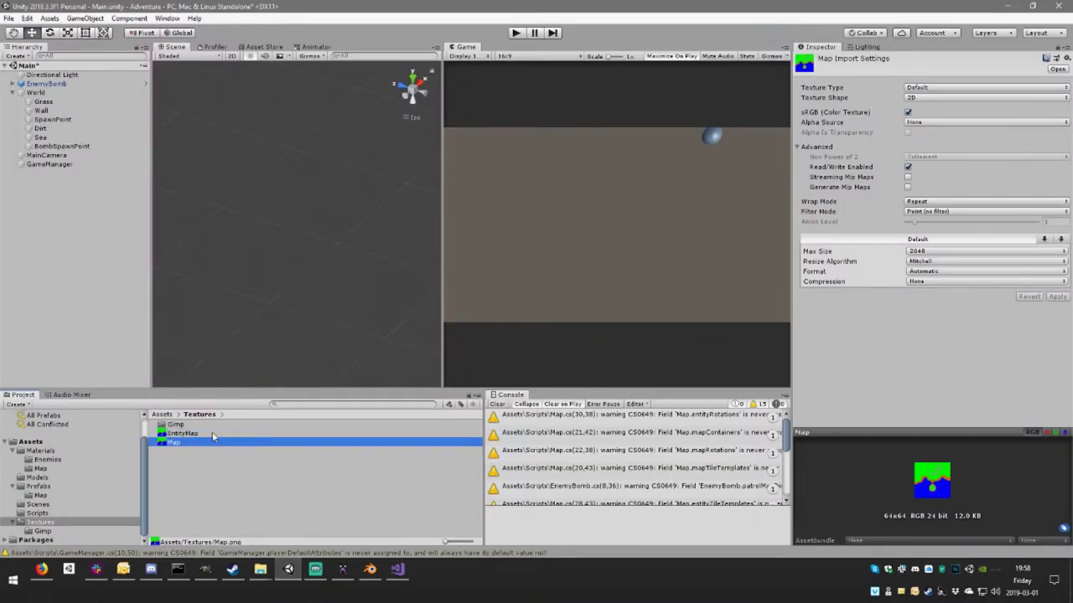
click(212, 434)
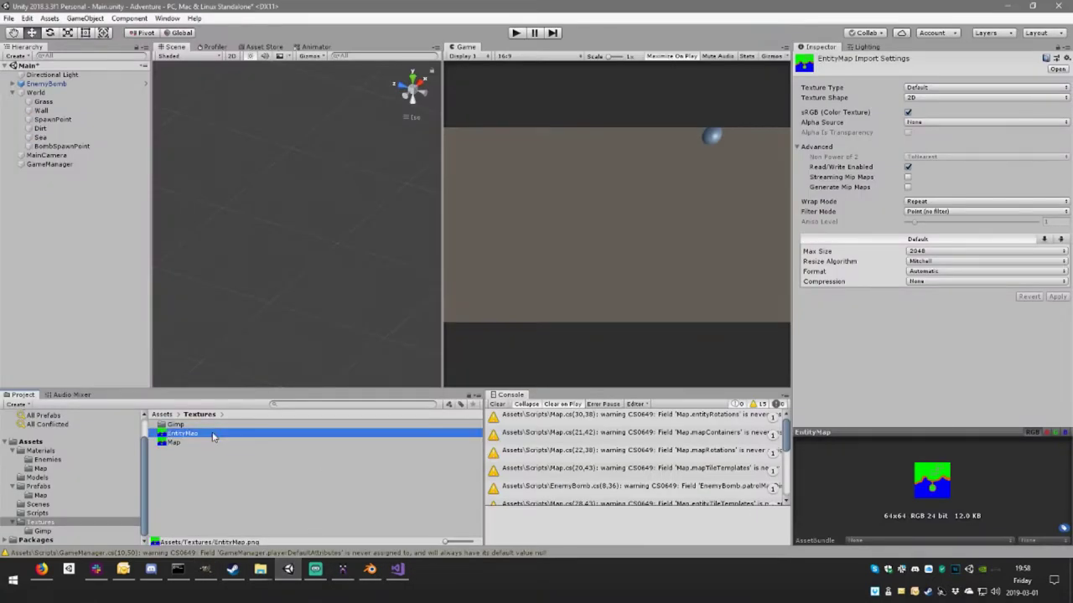
- Hide the terrain layers so only spawn points remain, then re-export EntityMap.png
click(205, 569)
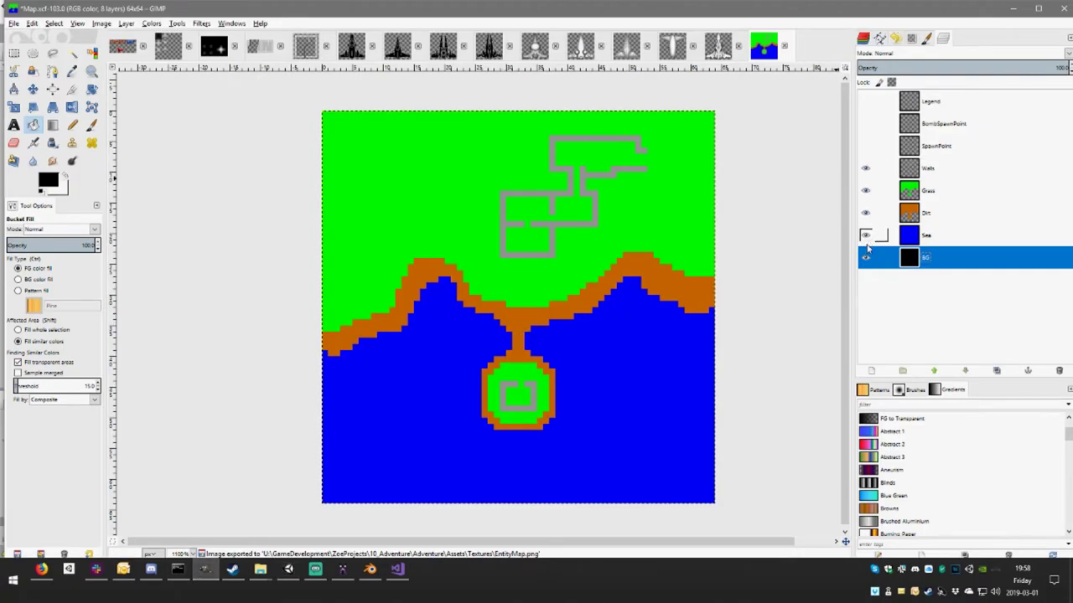
drag(865, 235, 866, 123)
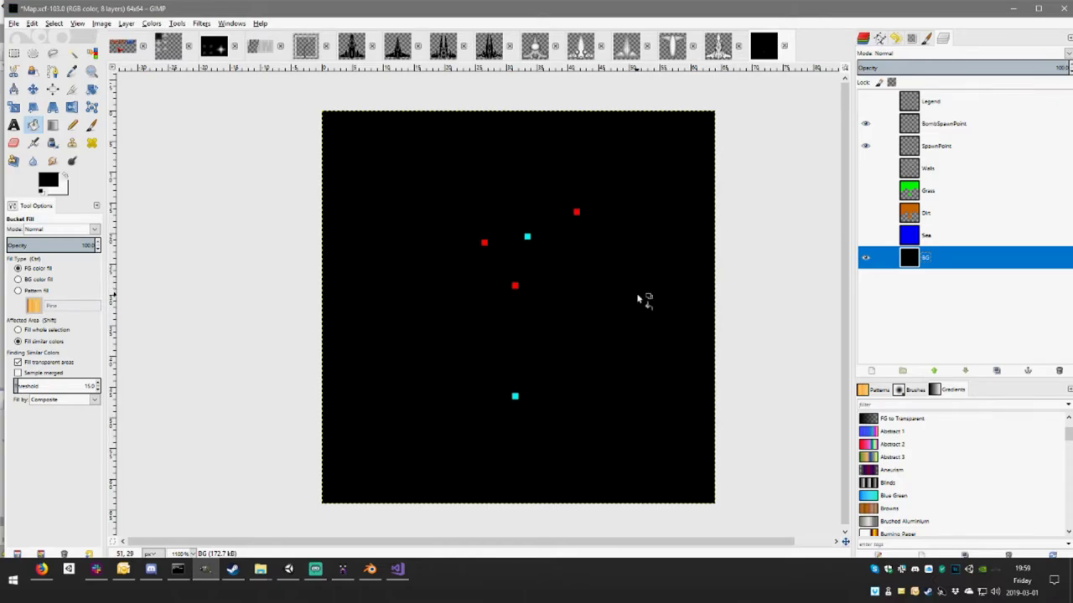
key(ctrl+e)
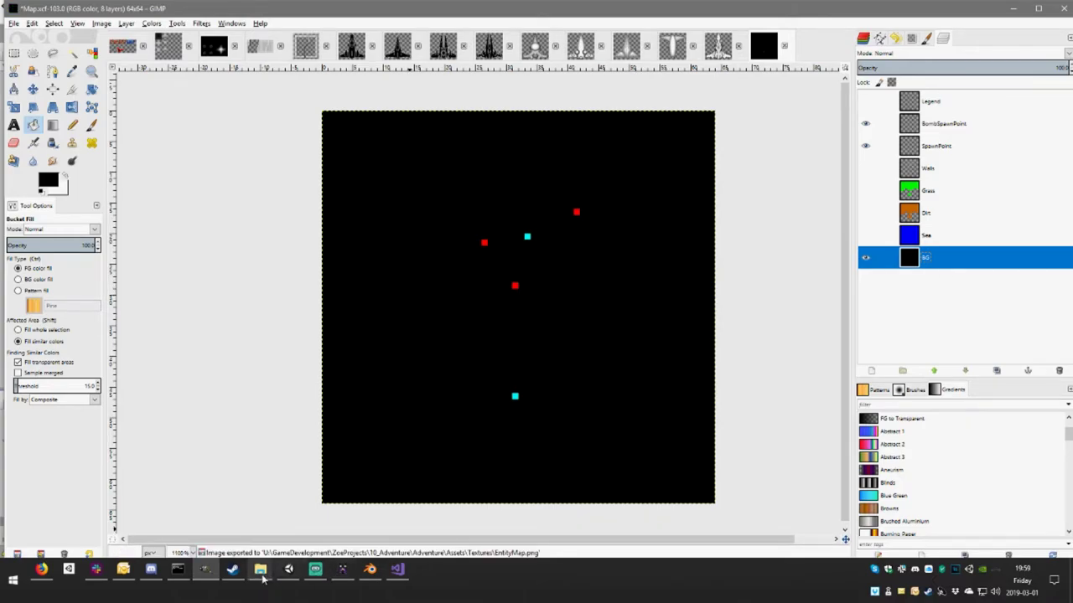
click(288, 569)
- Assign the EntityMap texture as the World object's Entity Texture
click(216, 444)
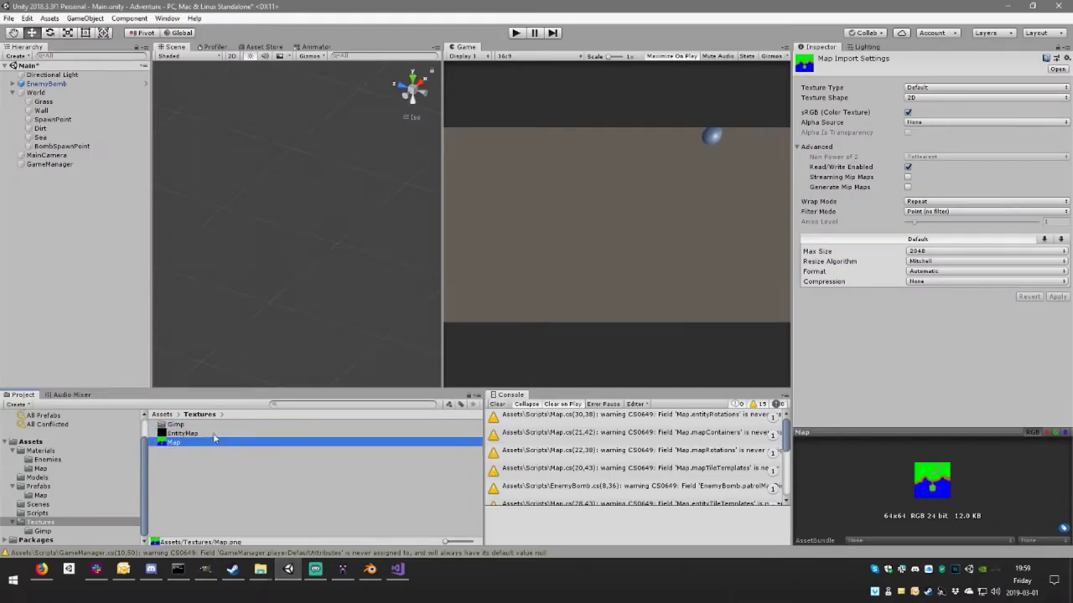
click(216, 433)
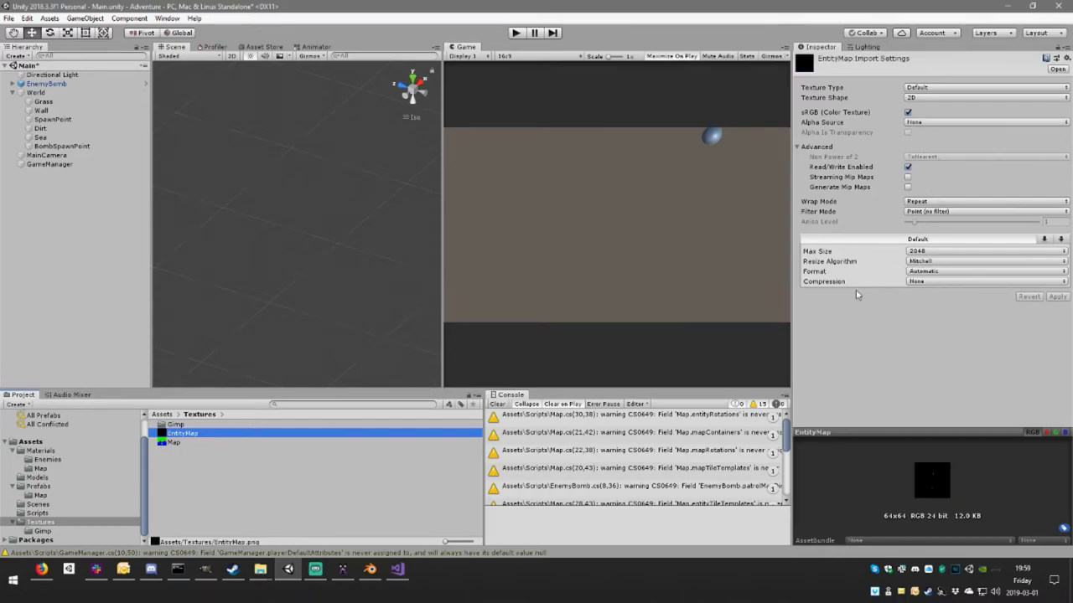
click(37, 93)
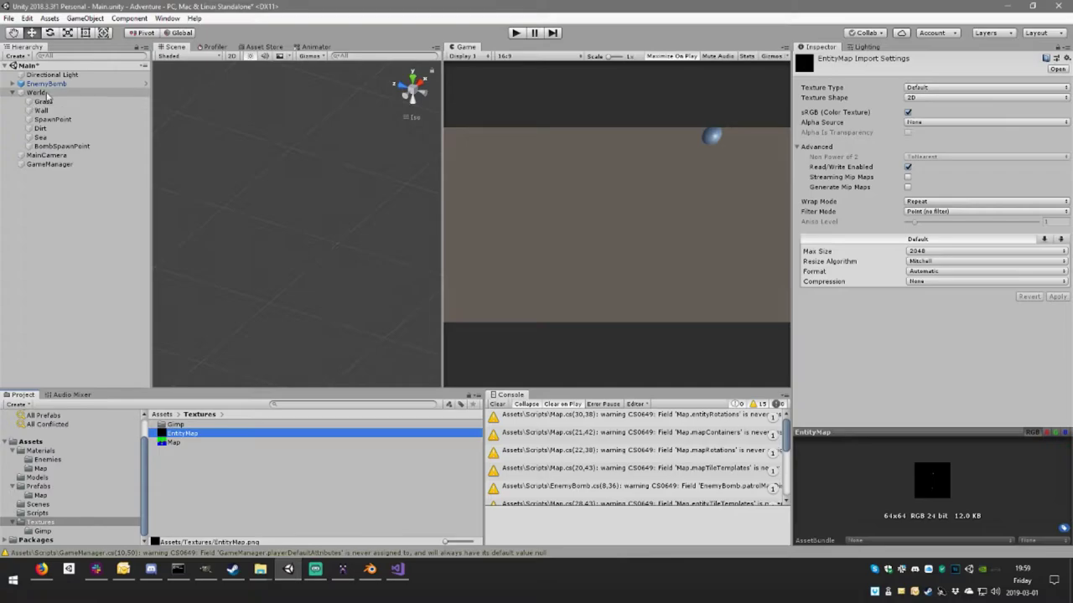
mouse_move(197, 435)
mouse_down()
mouse_move(688, 413)
mouse_move(984, 379)
mouse_up()
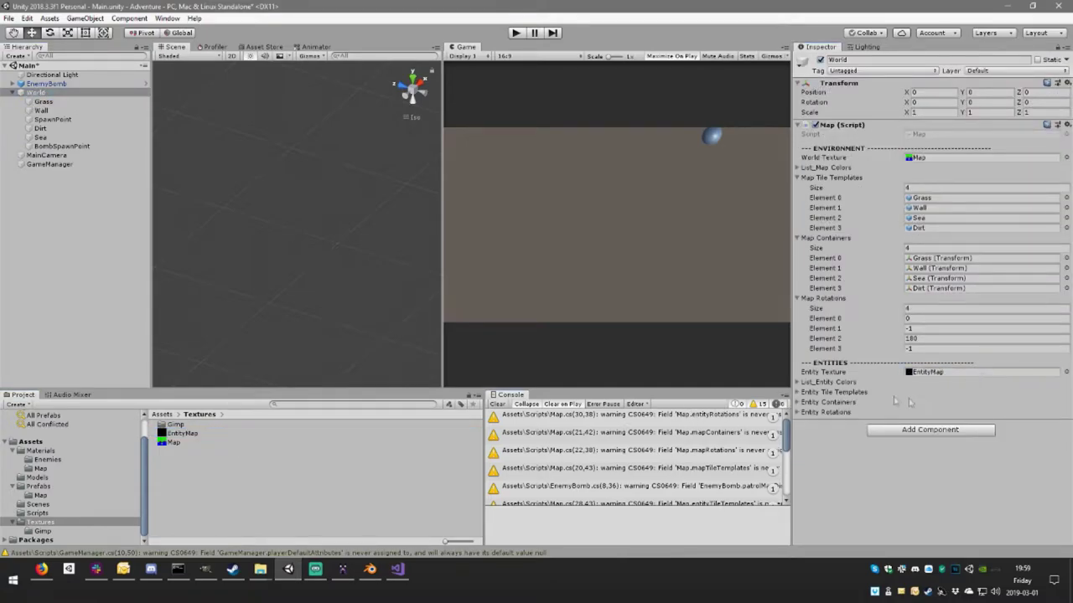
- Expand the colour lists and reduce the Map Colors list to 4 entries
click(801, 382)
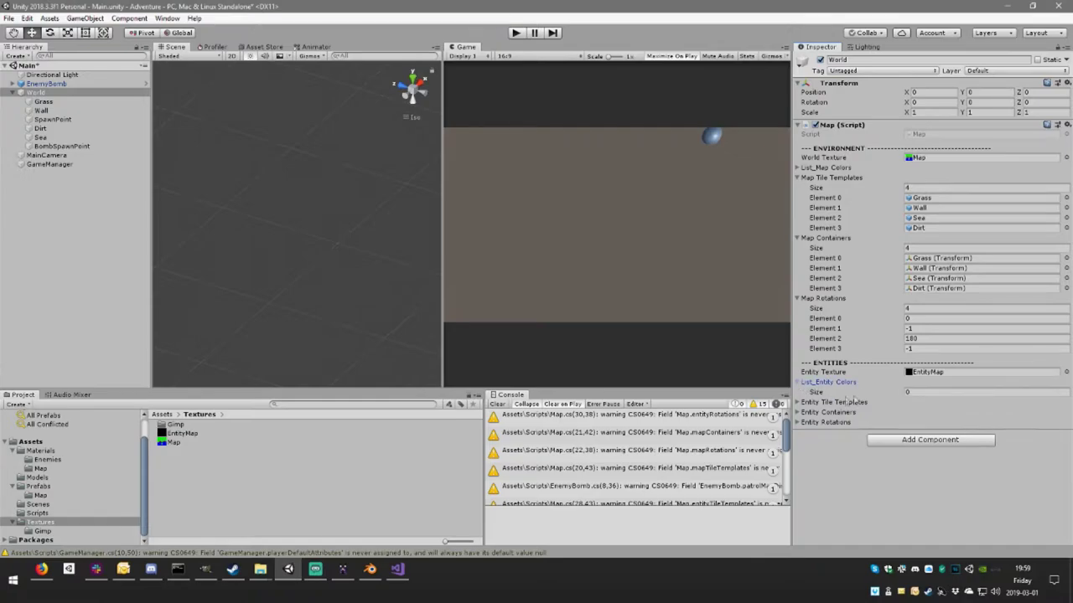
click(811, 168)
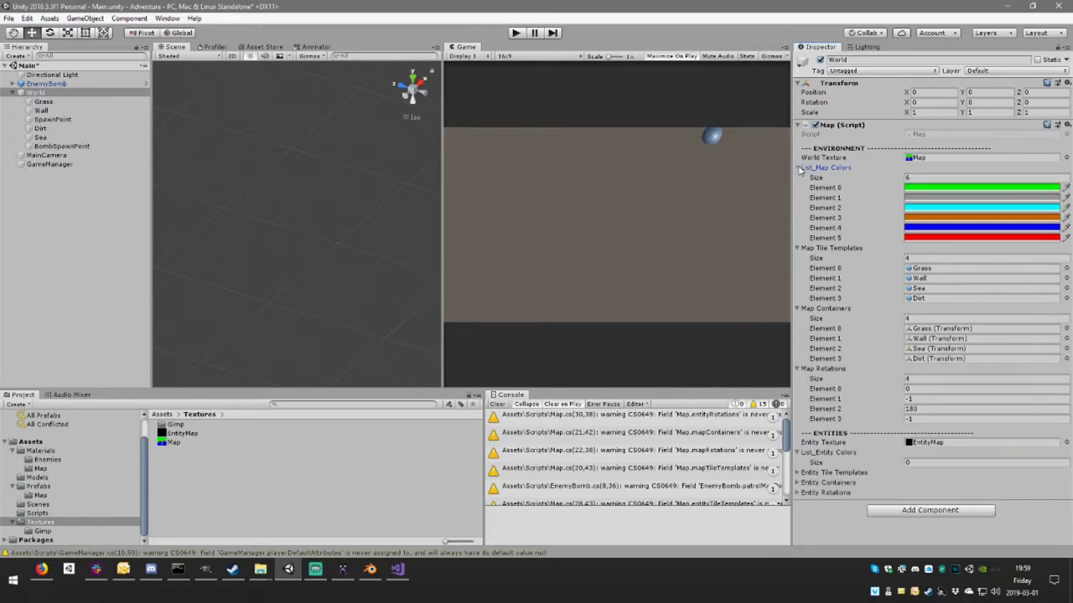
click(925, 178)
text(4)
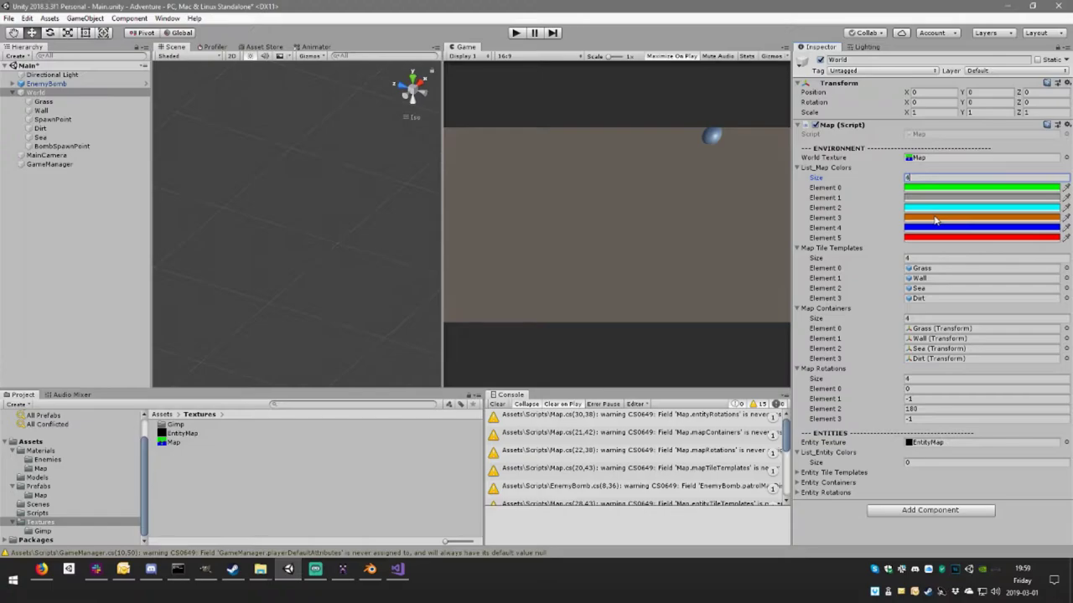
key(Return)
- Change the third map colour from cyan to pure blue (0000FF)
click(917, 208)
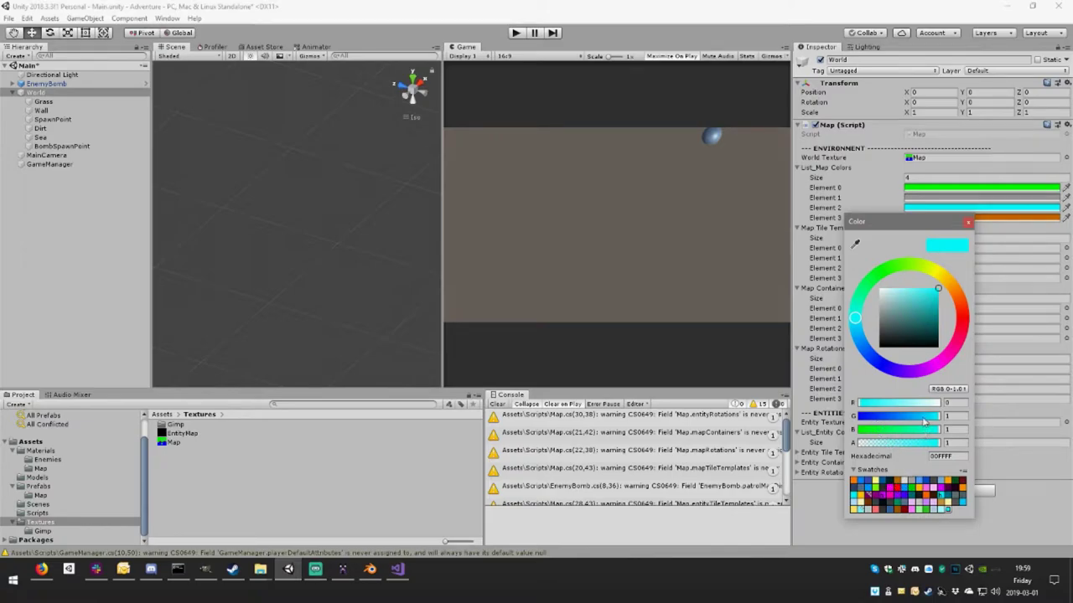
mouse_move(888, 403)
mouse_down()
mouse_move(940, 403)
mouse_move(755, 408)
mouse_up()
drag(931, 416, 716, 417)
click(968, 223)
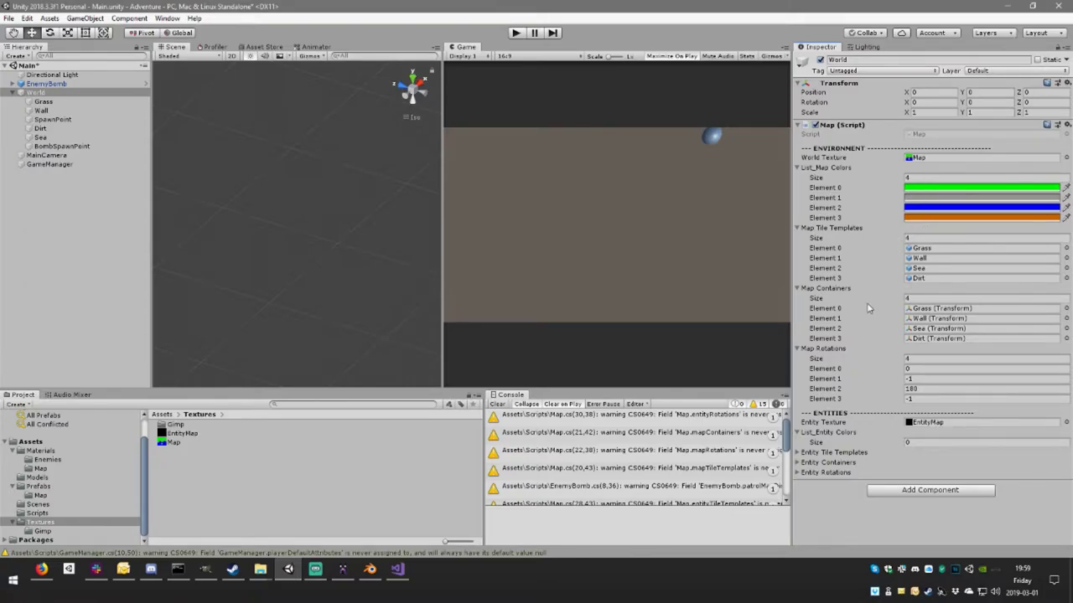
- Give the World map two entity colours: red and pure cyan
click(925, 440)
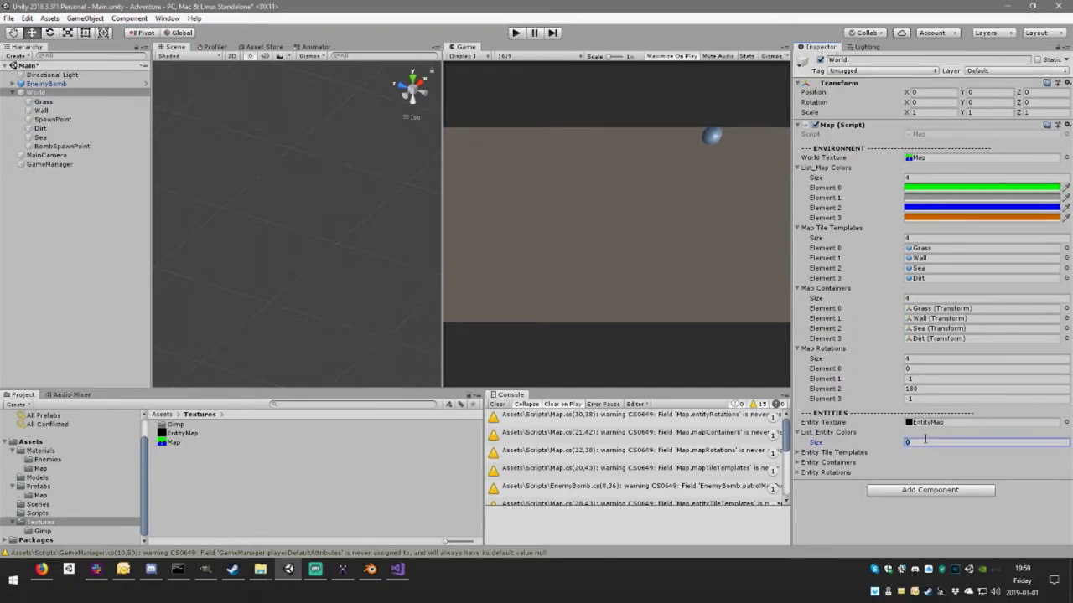
text(2)
key(Return)
click(935, 453)
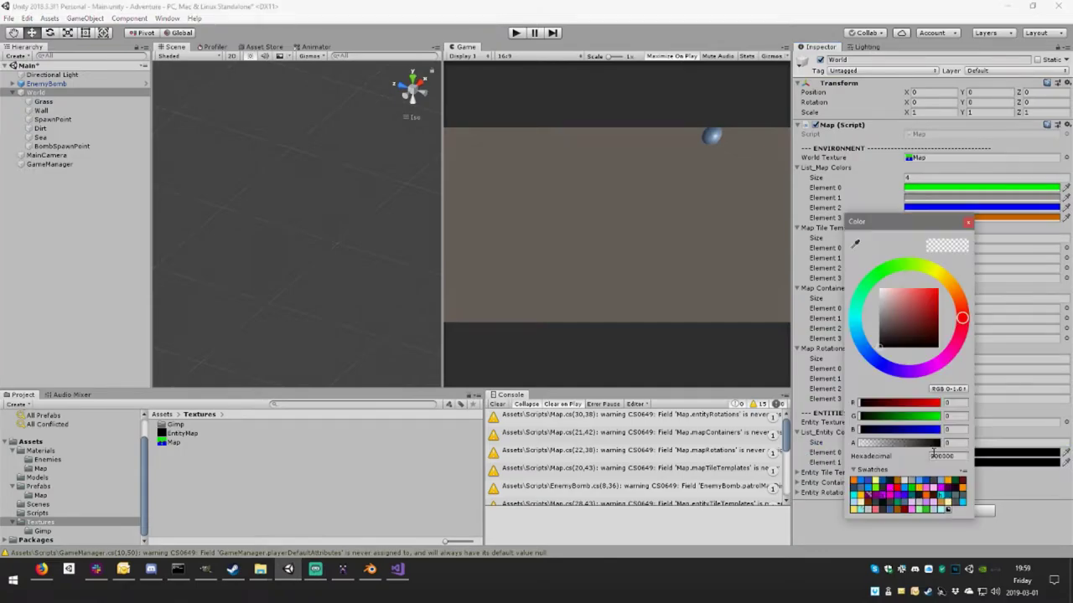
click(1016, 463)
click(855, 499)
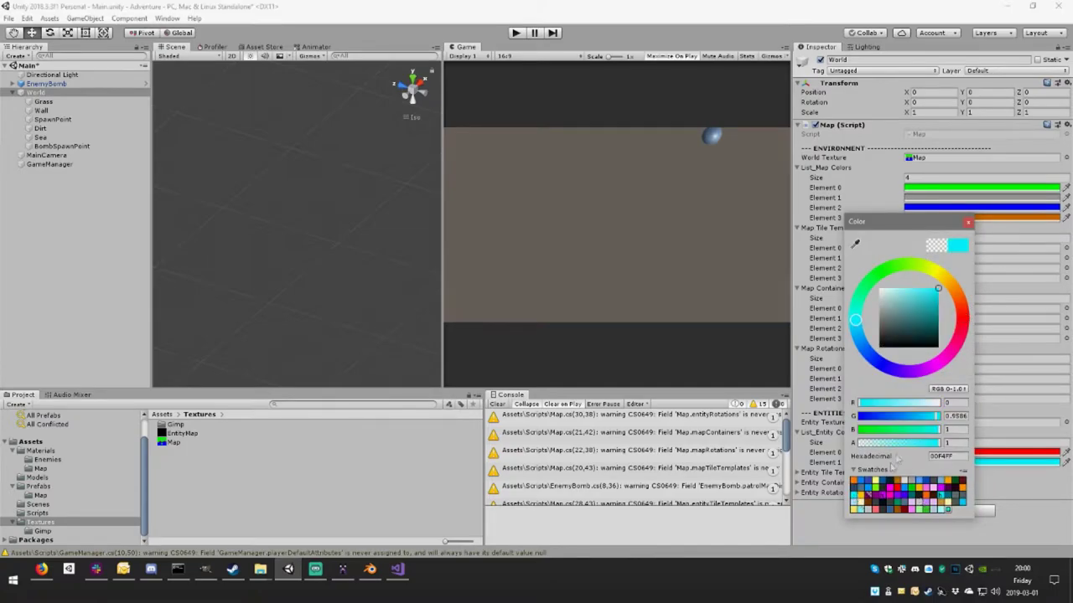
drag(936, 416, 957, 412)
click(972, 223)
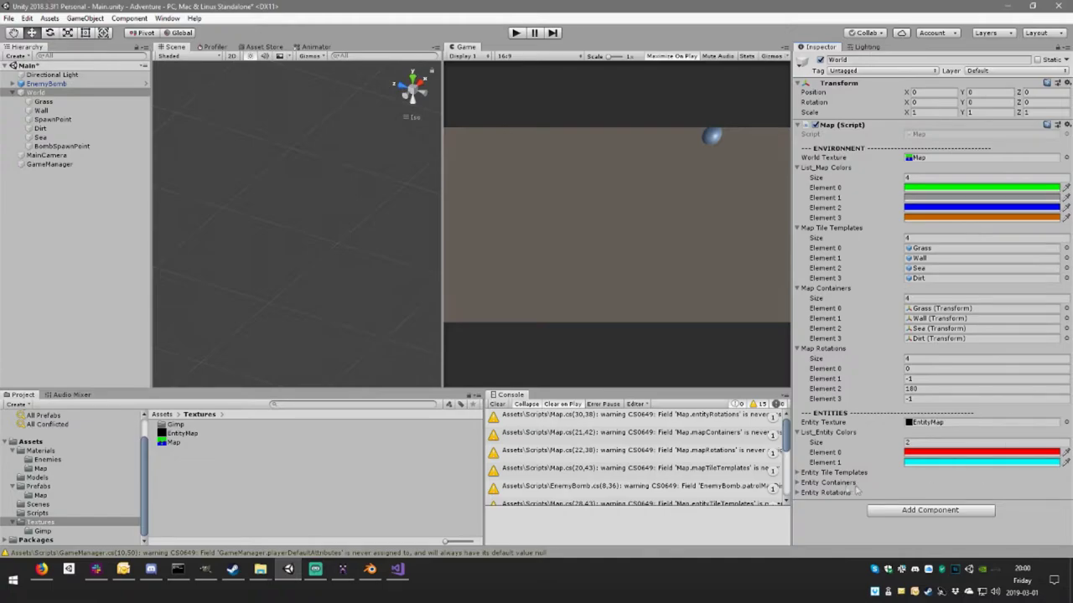
- Set two entity tile templates: the BombSpawnPoint and SpawnPoint prefabs
click(797, 474)
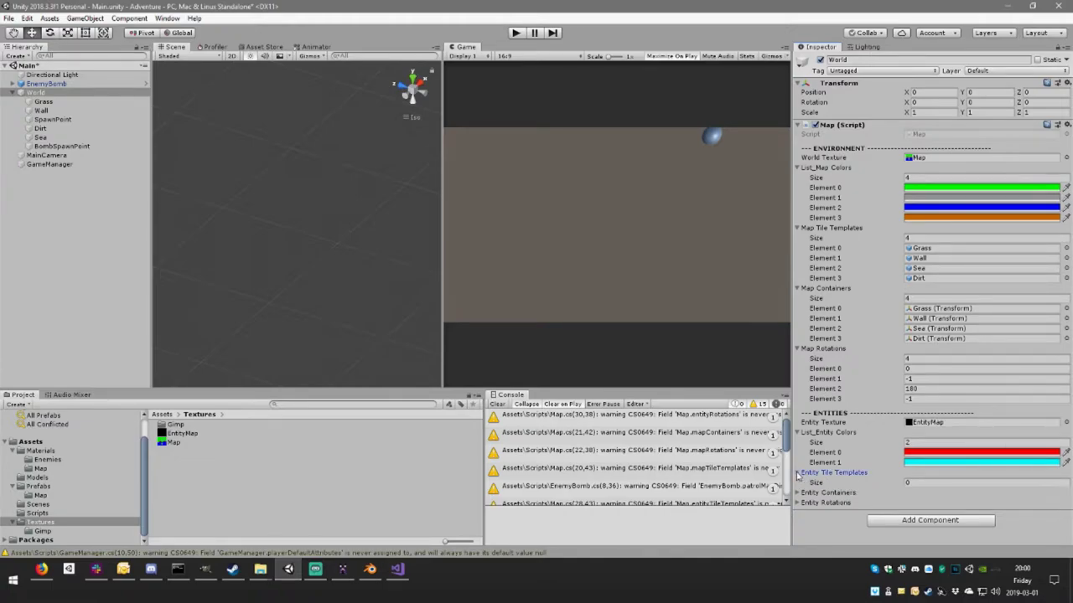
click(931, 484)
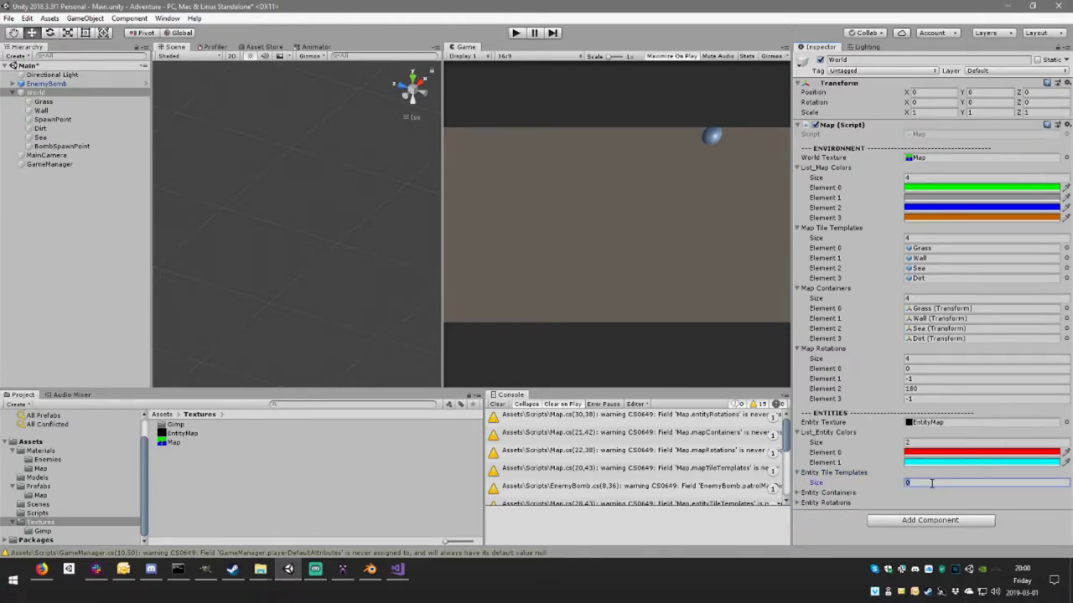
text(2)
key(Return)
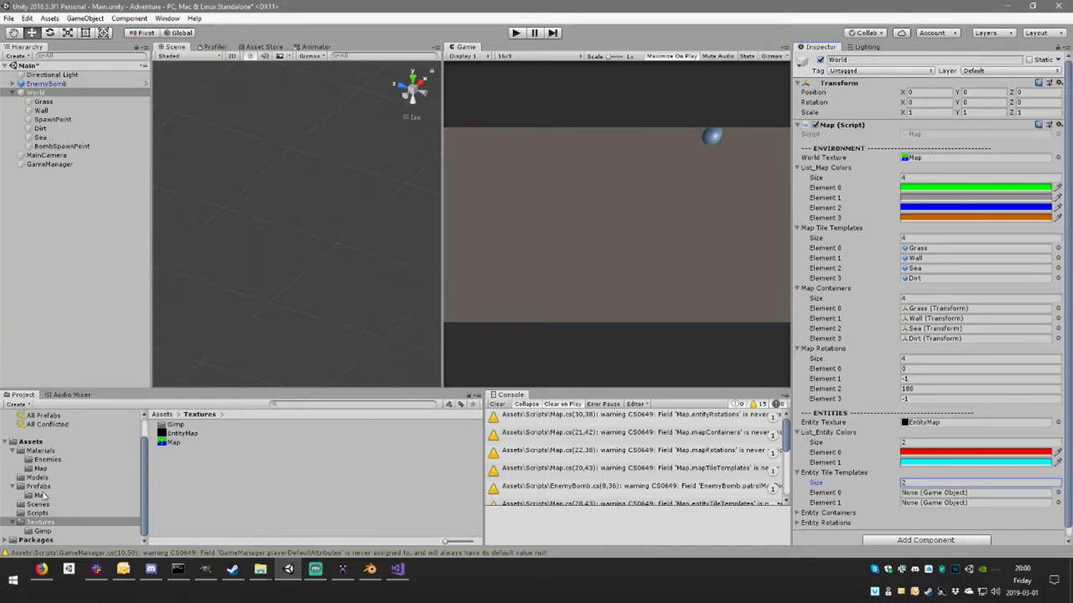
click(40, 496)
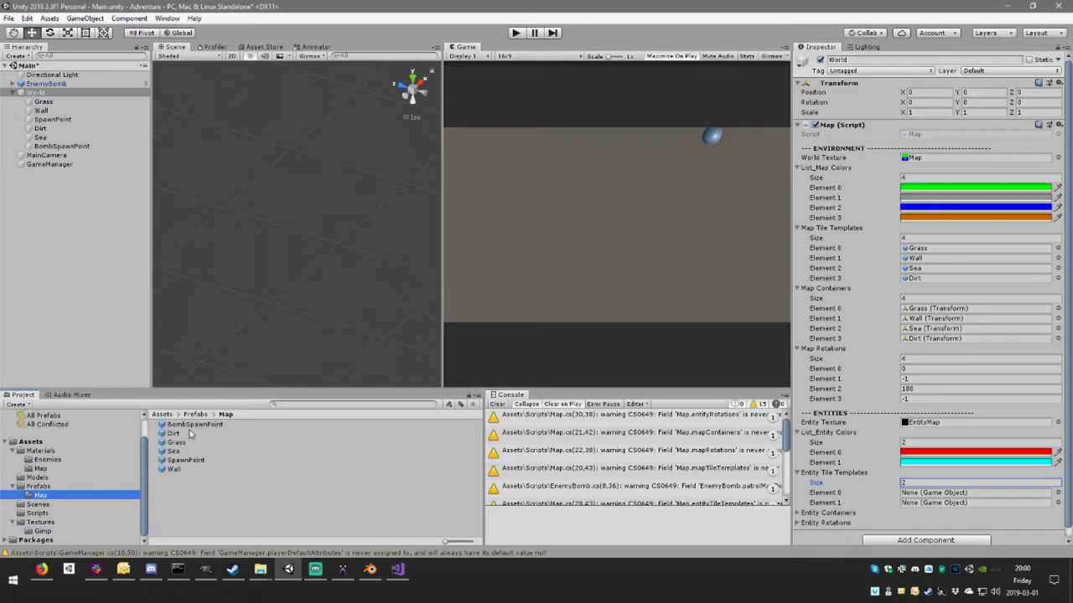
drag(191, 425, 972, 493)
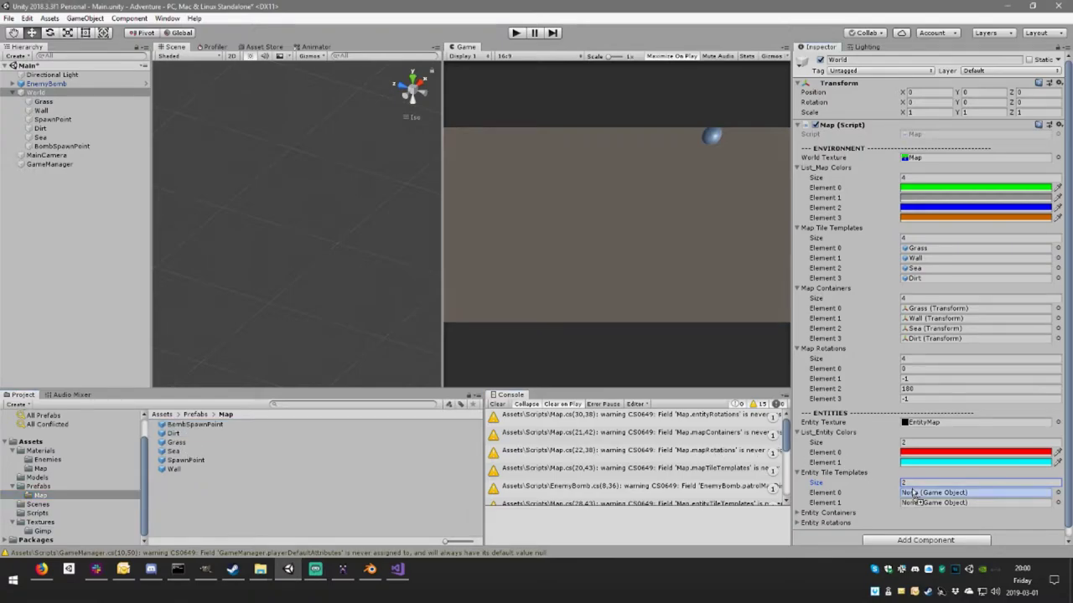
drag(186, 460, 921, 503)
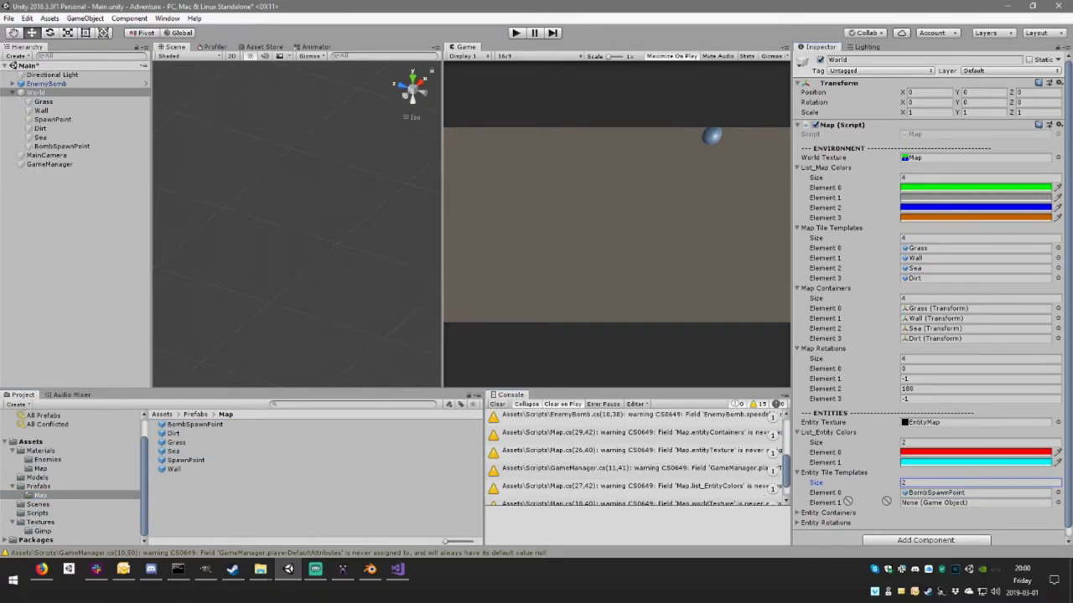
click(799, 513)
- Set two entity containers: the BombSpawnPoint and SpawnPoint scene objects
click(924, 522)
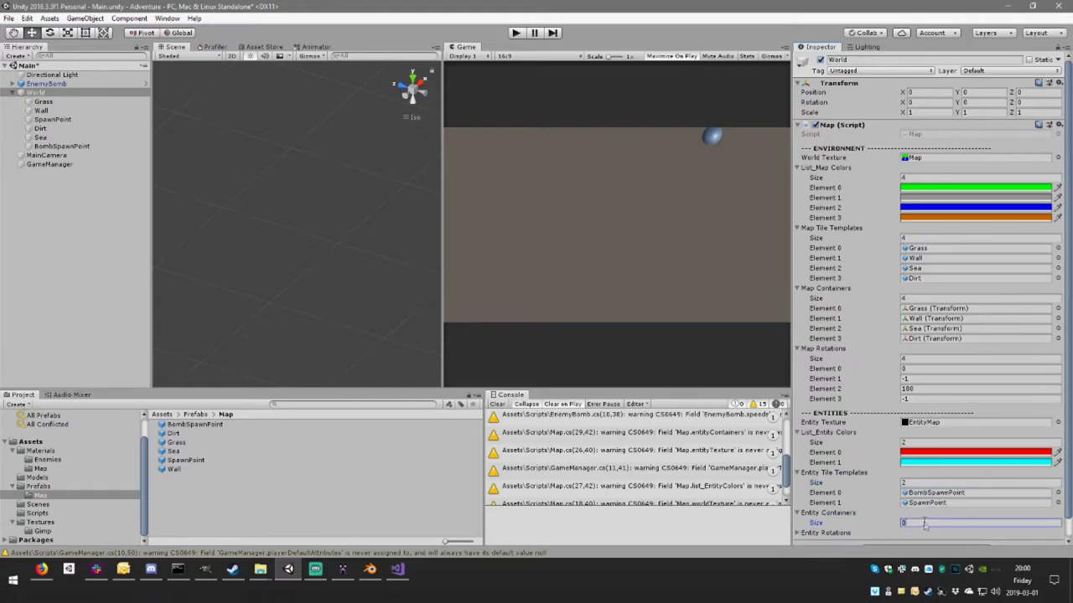
key(Return)
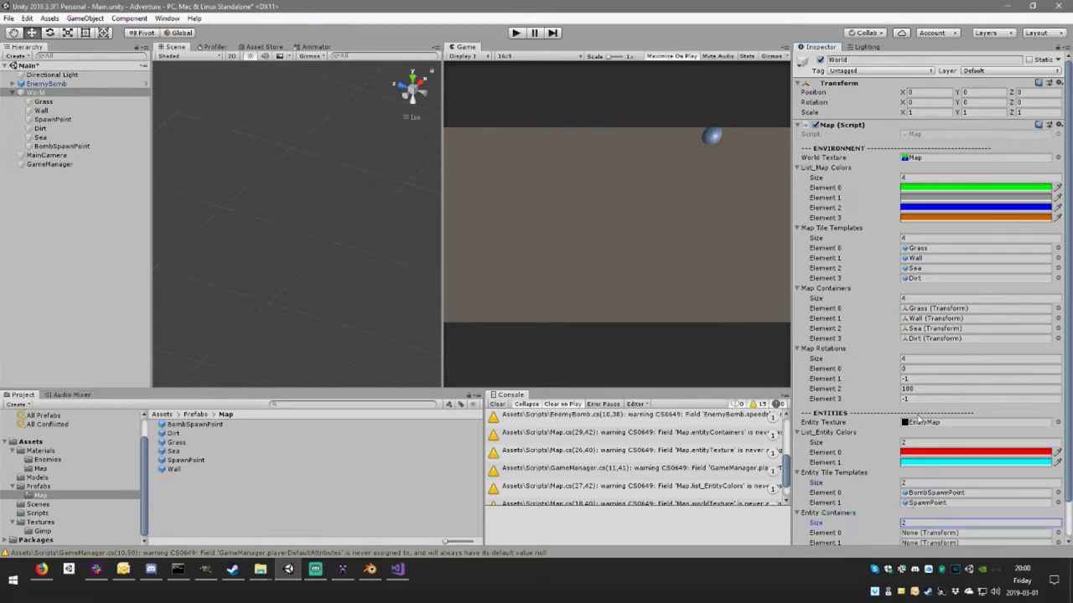
scroll(917, 427, down, 2)
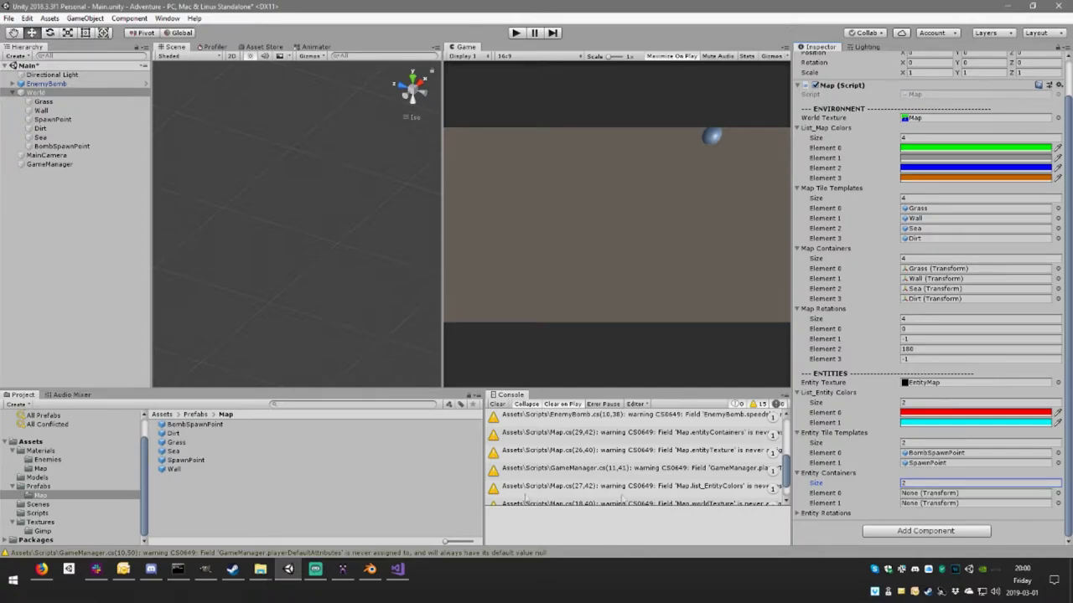
drag(71, 146, 924, 502)
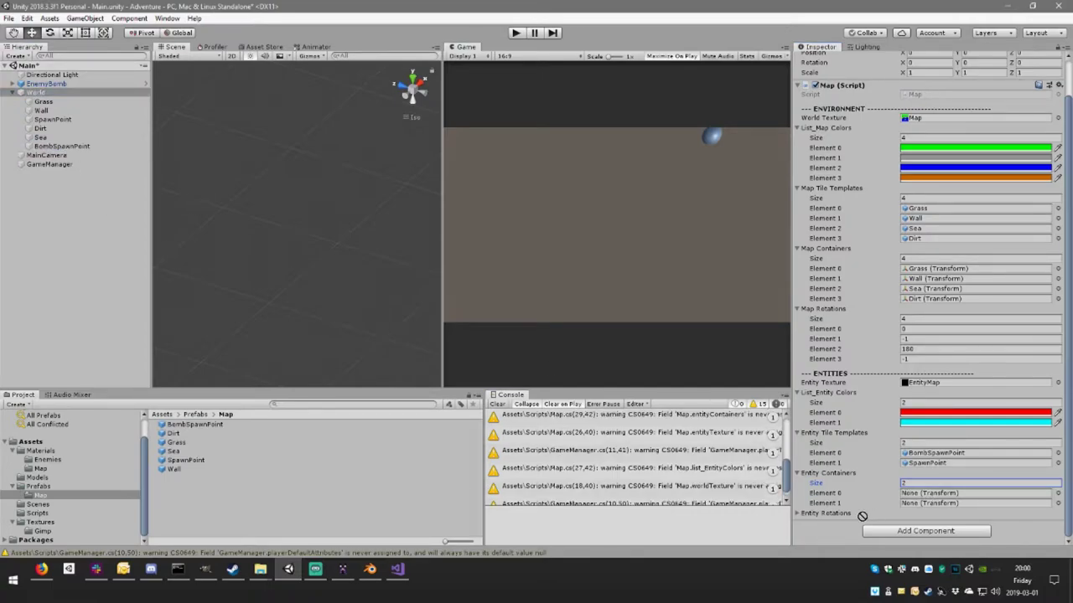
click(88, 122)
drag(87, 120, 924, 503)
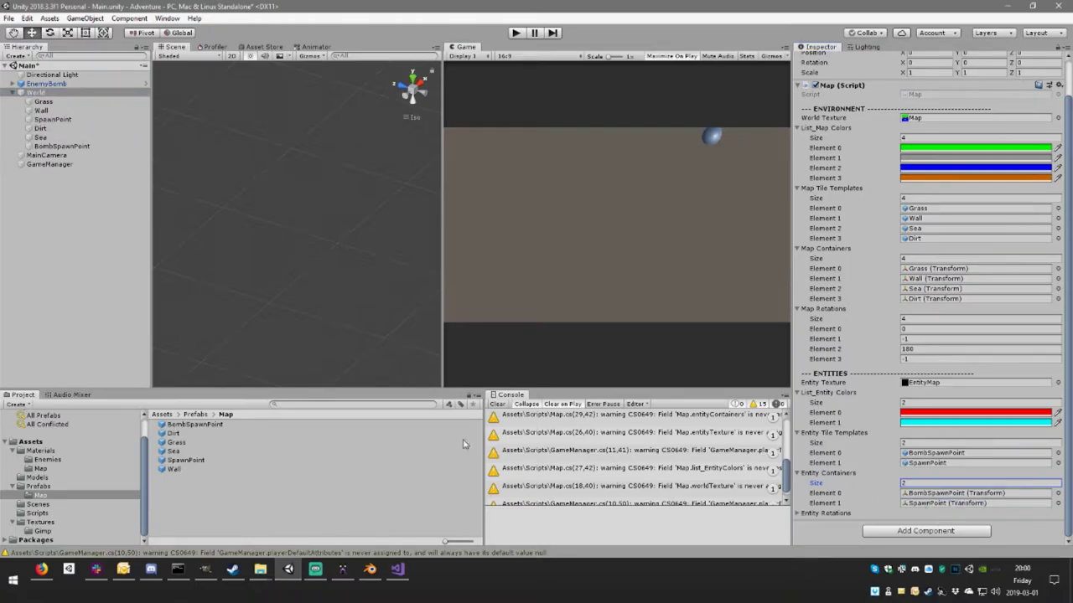
- Add two entity rotations and set both to -1
click(801, 514)
click(939, 523)
text(2)
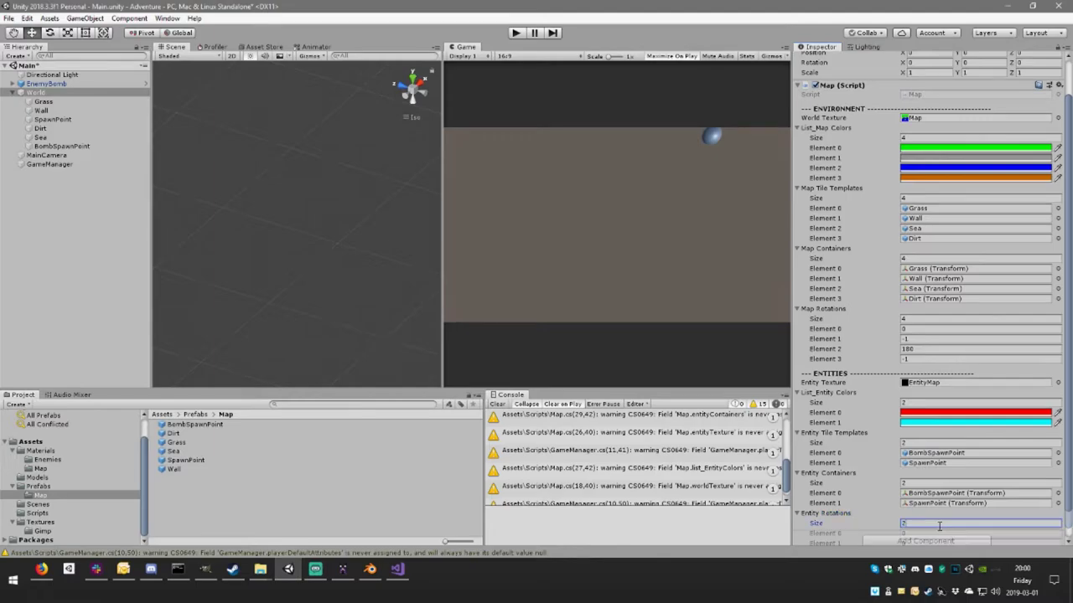
key(Return)
click(925, 504)
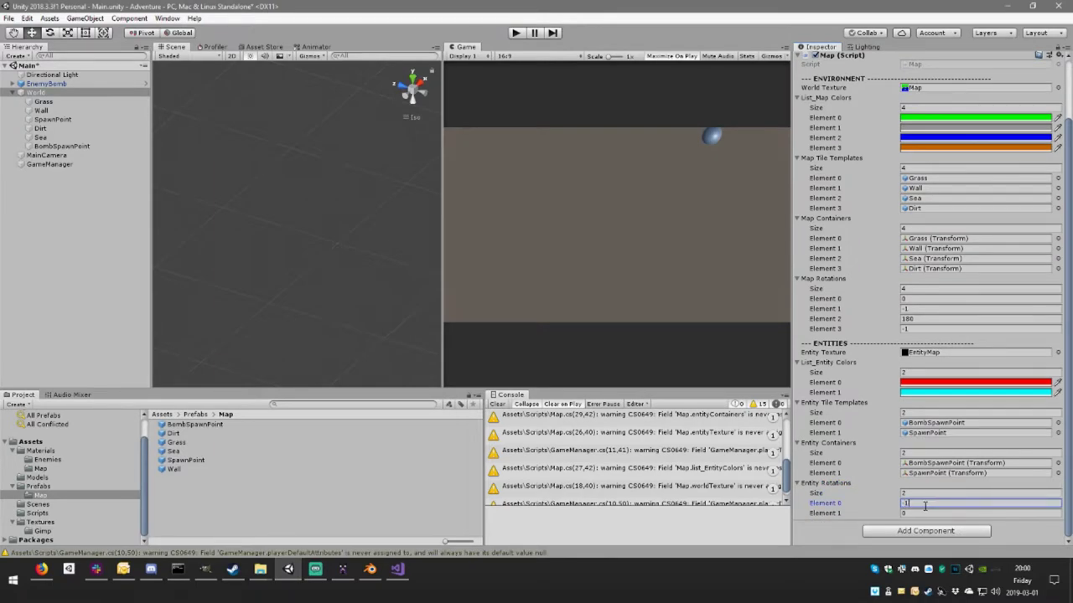
click(923, 514)
text(-1)
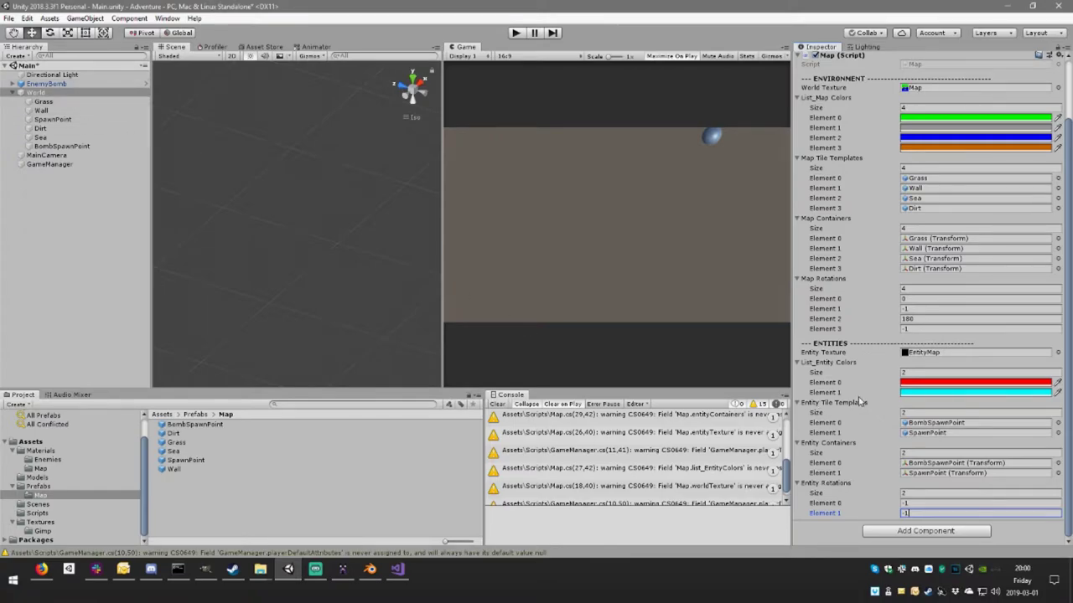
click(168, 495)
- Create World and Entities folders inside Prefabs/Map
right_click(168, 496)
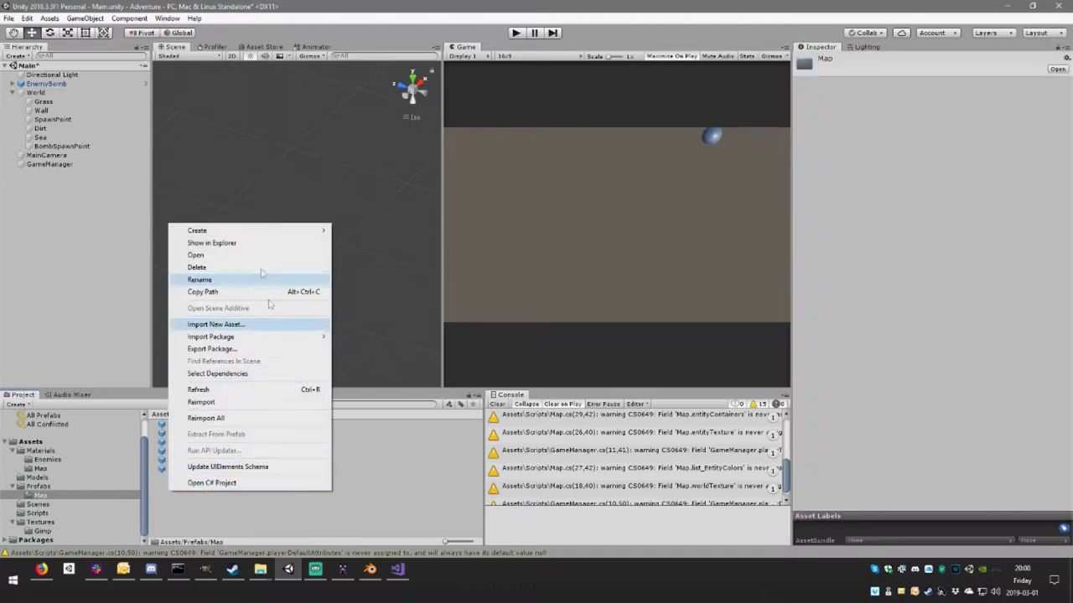
mouse_move(258, 230)
click(394, 187)
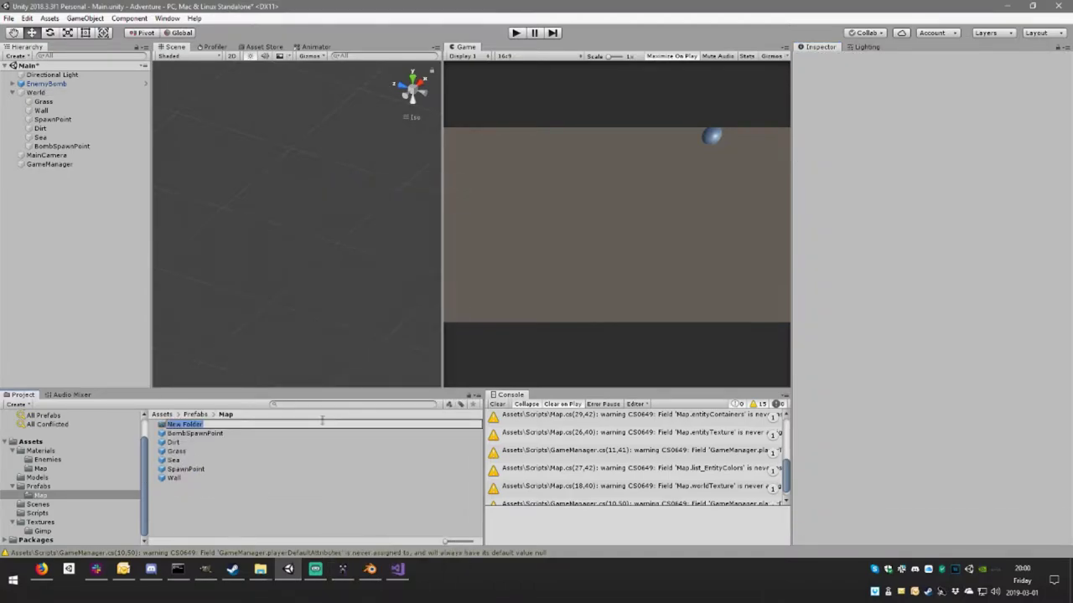
text(World)
key(Return)
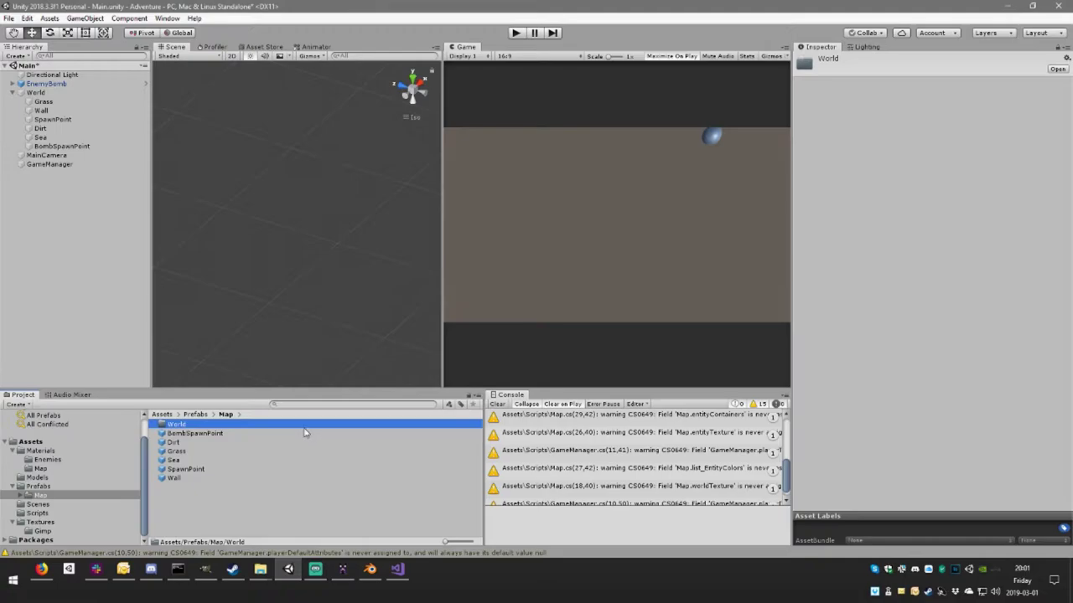
right_click(213, 494)
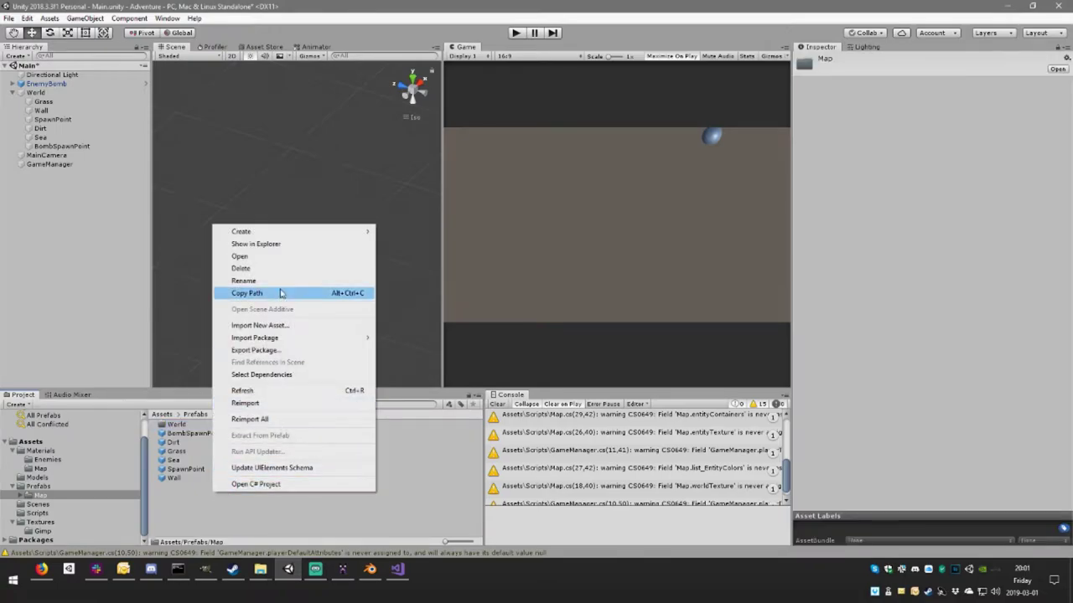
mouse_move(275, 232)
click(411, 186)
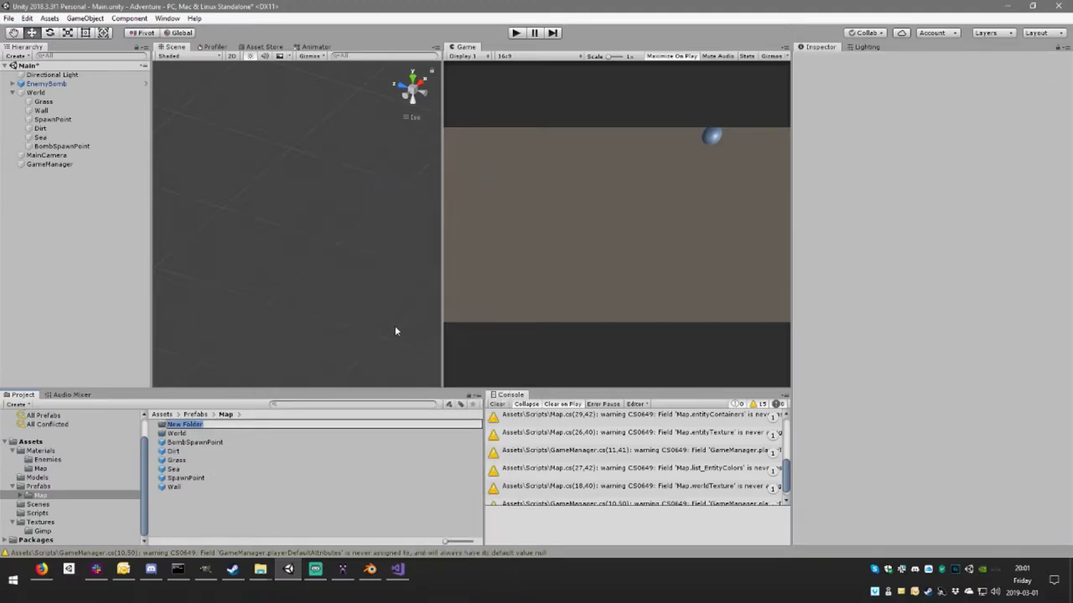
text(Entities)
key(Return)
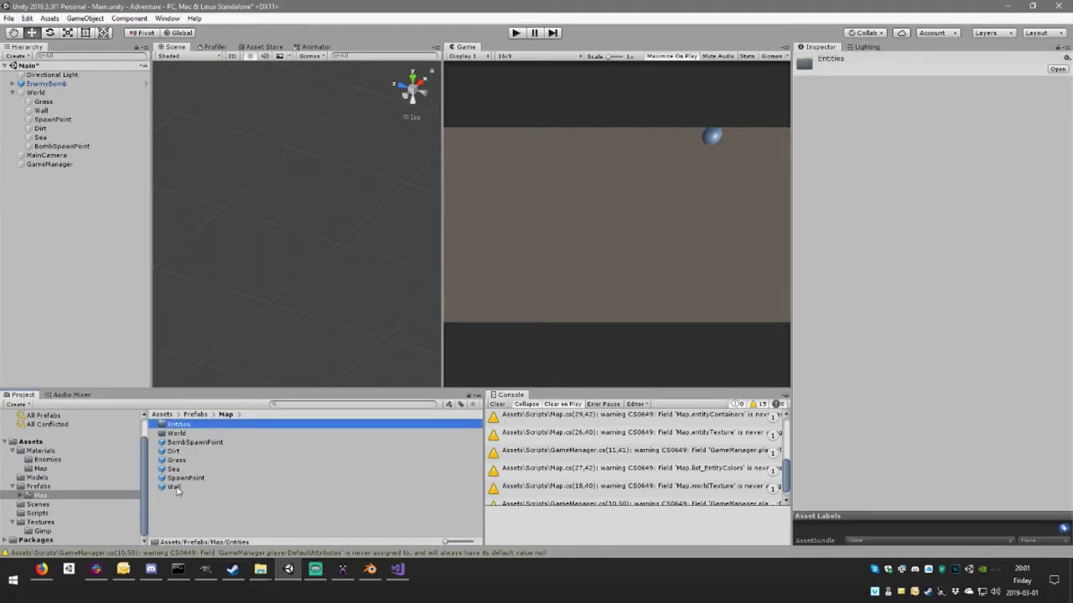
- Move the Wall, Sea, Grass and Dirt prefabs into the World folder
click(176, 489)
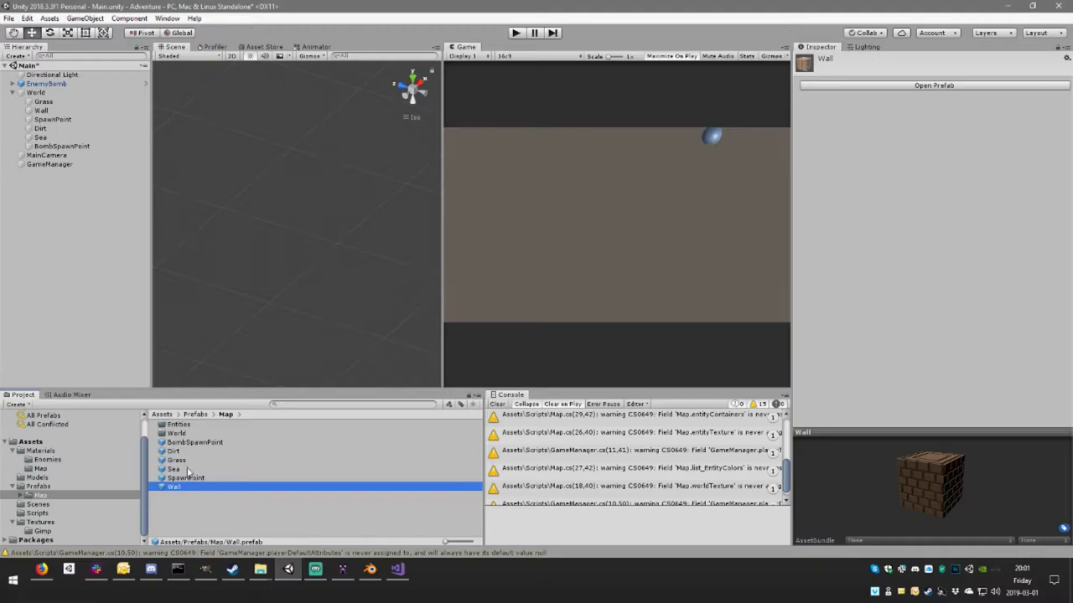
ctrl+click(188, 470)
ctrl+click(192, 461)
ctrl+click(196, 453)
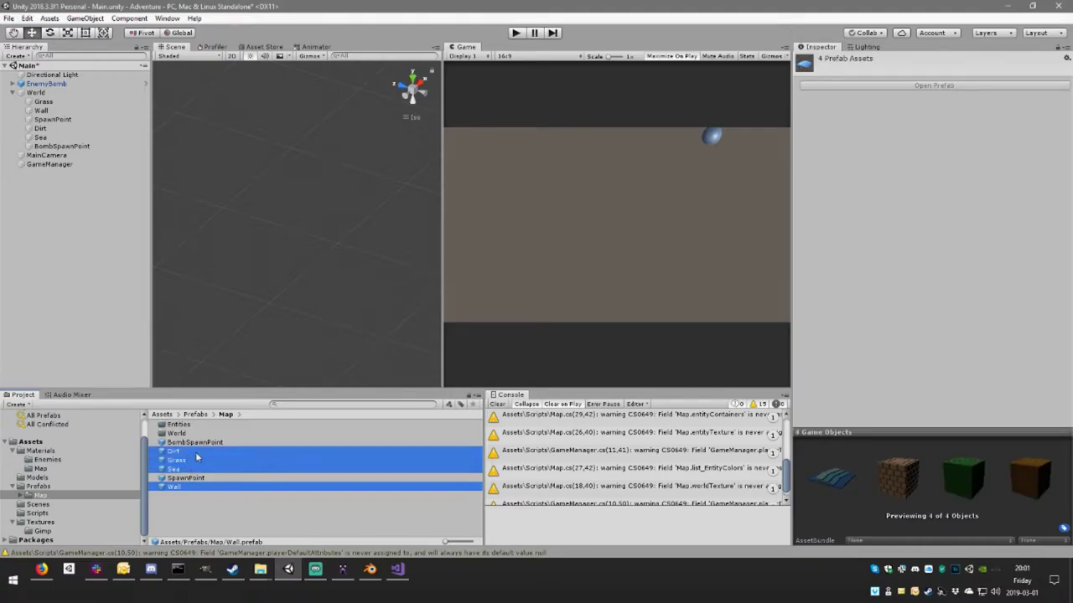
mouse_move(197, 457)
mouse_down()
mouse_move(178, 435)
mouse_move(186, 429)
mouse_move(178, 433)
mouse_up()
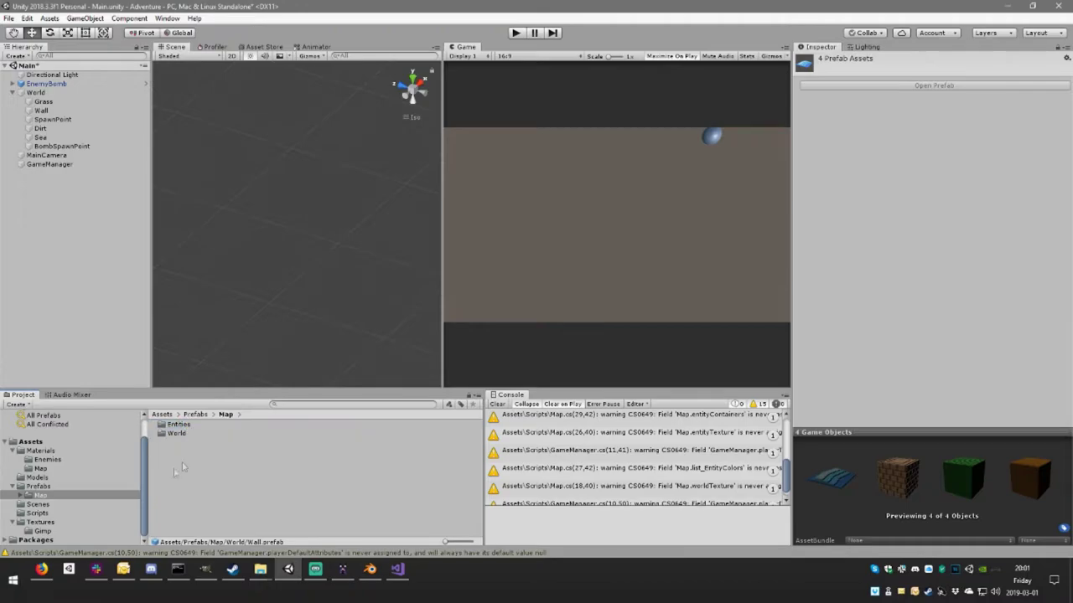
click(42, 478)
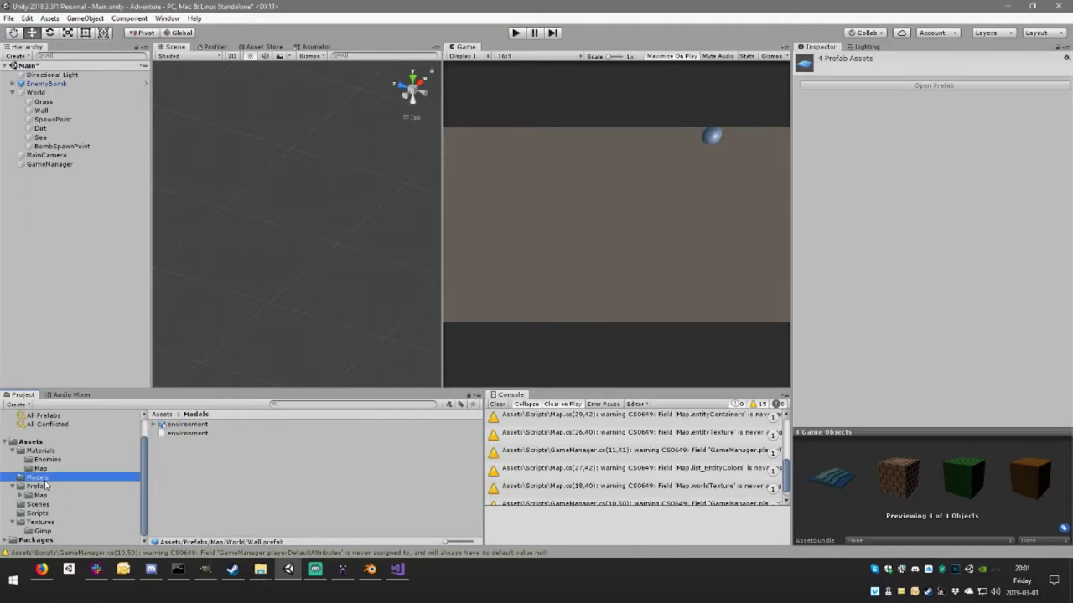
- Open the Materials/Map folder and create a World subfolder in it
click(48, 470)
click(51, 476)
click(56, 469)
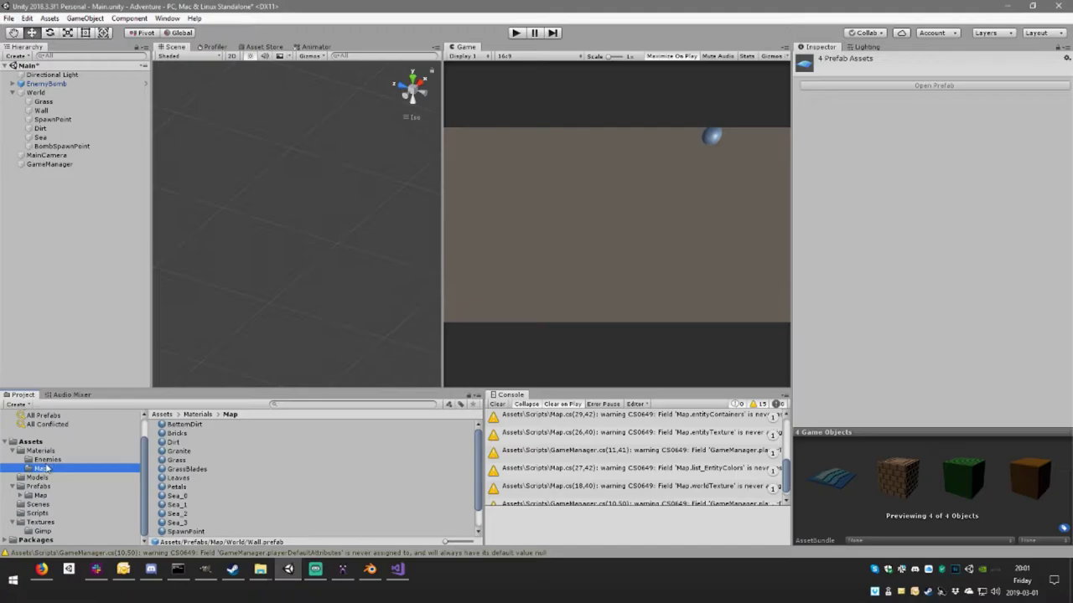
click(47, 460)
click(47, 468)
right_click(57, 472)
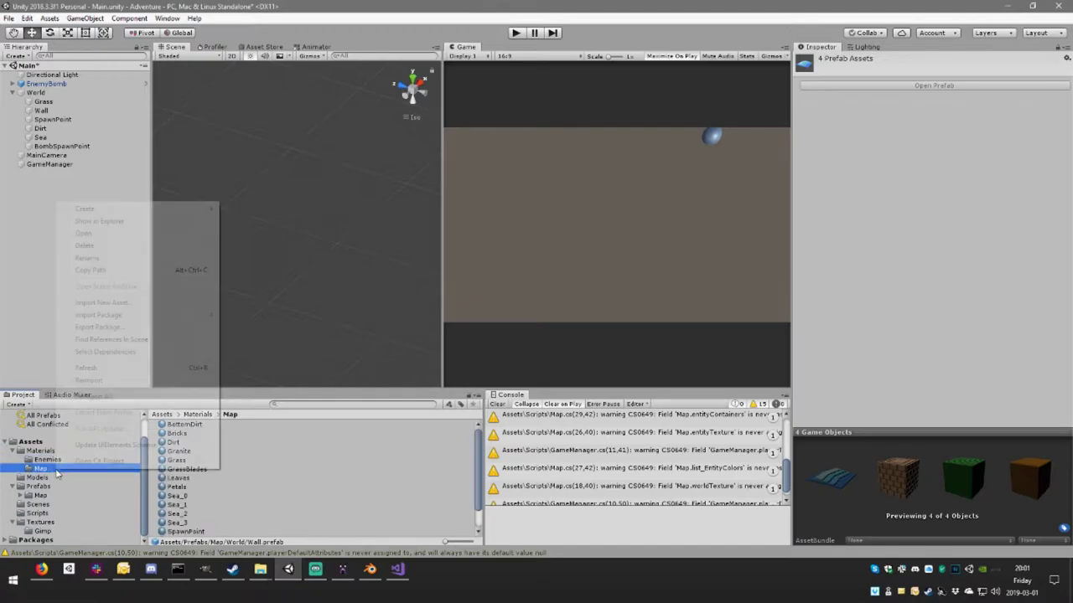
mouse_move(114, 211)
click(256, 188)
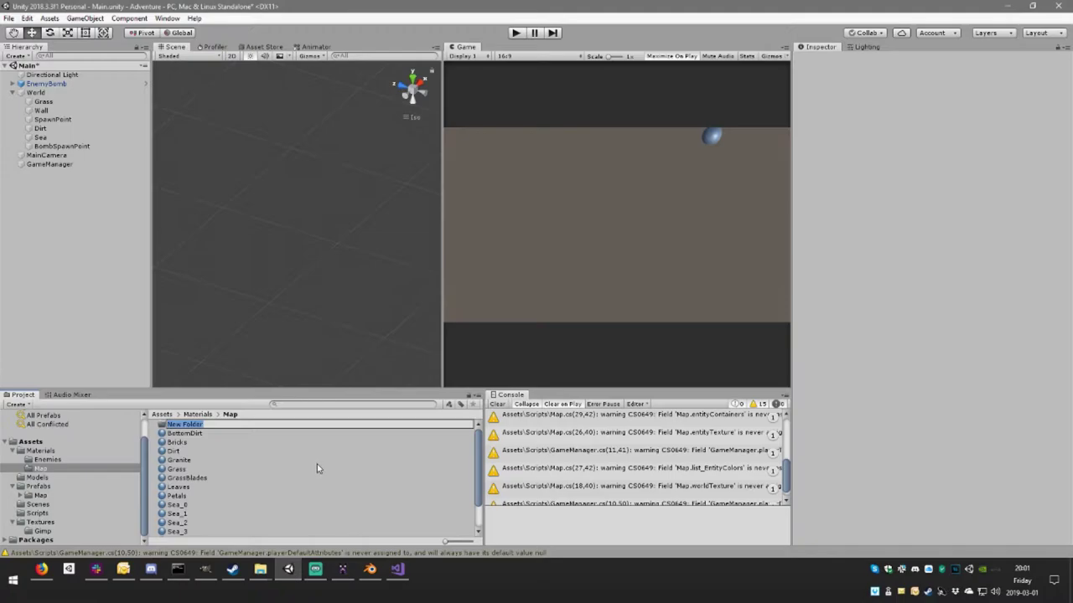
text(Wo)
text(rld)
key(Return)
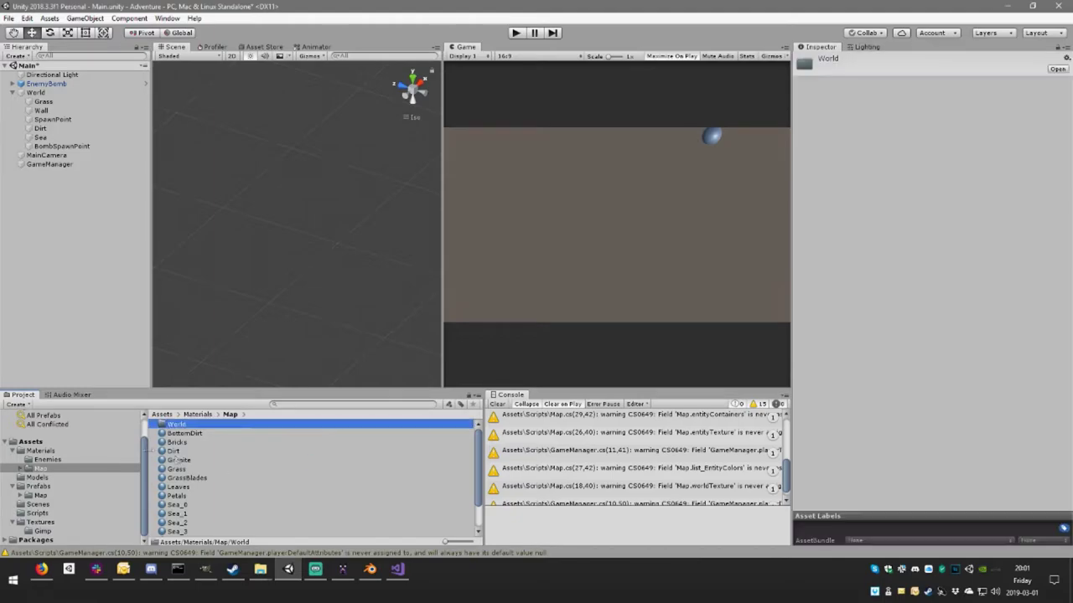
- Create an Entities subfolder, then move BottomDirt into World and Petals into Entities
right_click(72, 468)
mouse_move(167, 209)
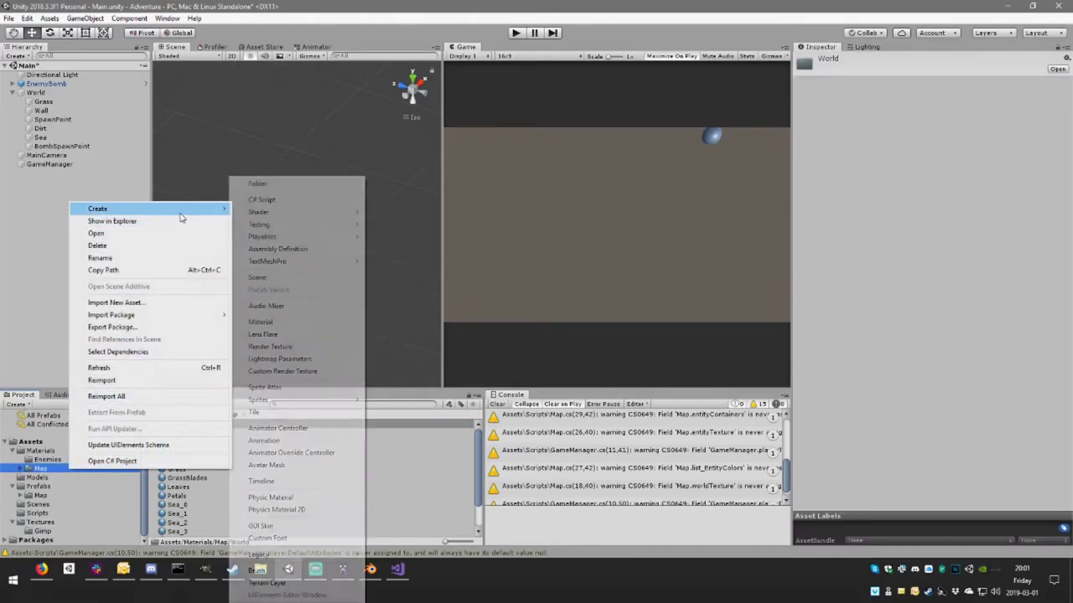
click(289, 182)
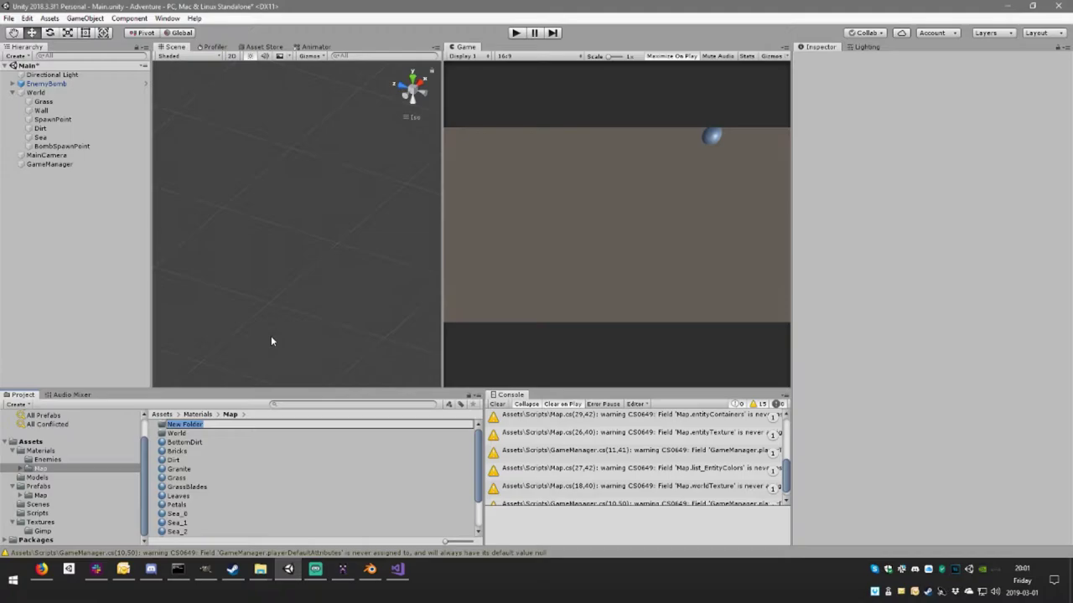
text(Ene)
key(BackSpace)
text(ntities)
key(Return)
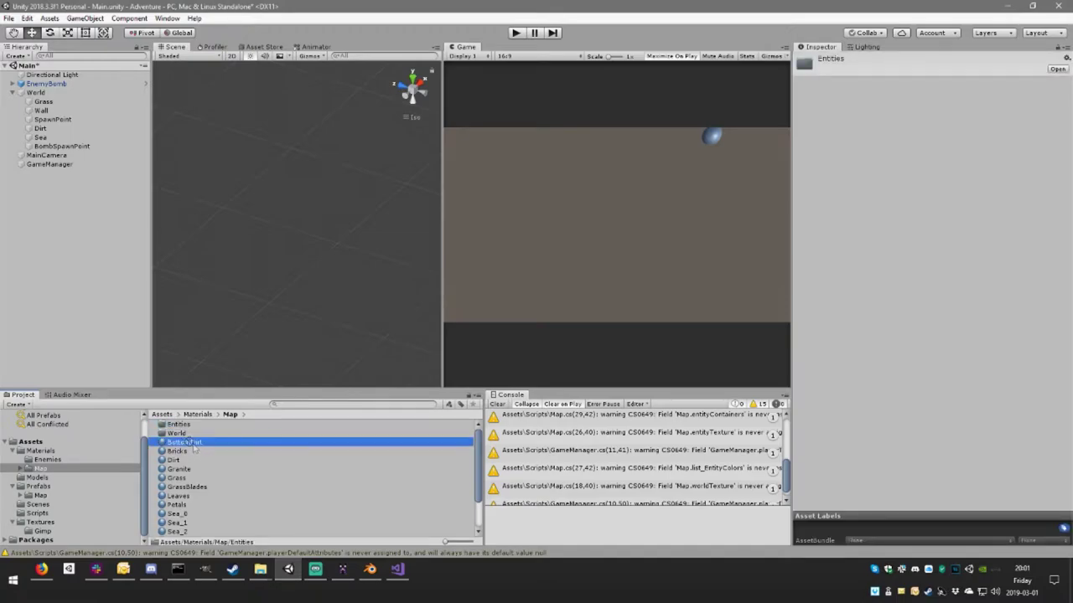
mouse_move(186, 442)
mouse_down()
mouse_move(177, 424)
mouse_move(180, 435)
mouse_move(192, 426)
mouse_move(178, 425)
mouse_move(188, 450)
mouse_move(190, 435)
mouse_up()
click(188, 444)
- Move the Wall material into World and review the material and prefab folders
click(190, 435)
double_click(190, 435)
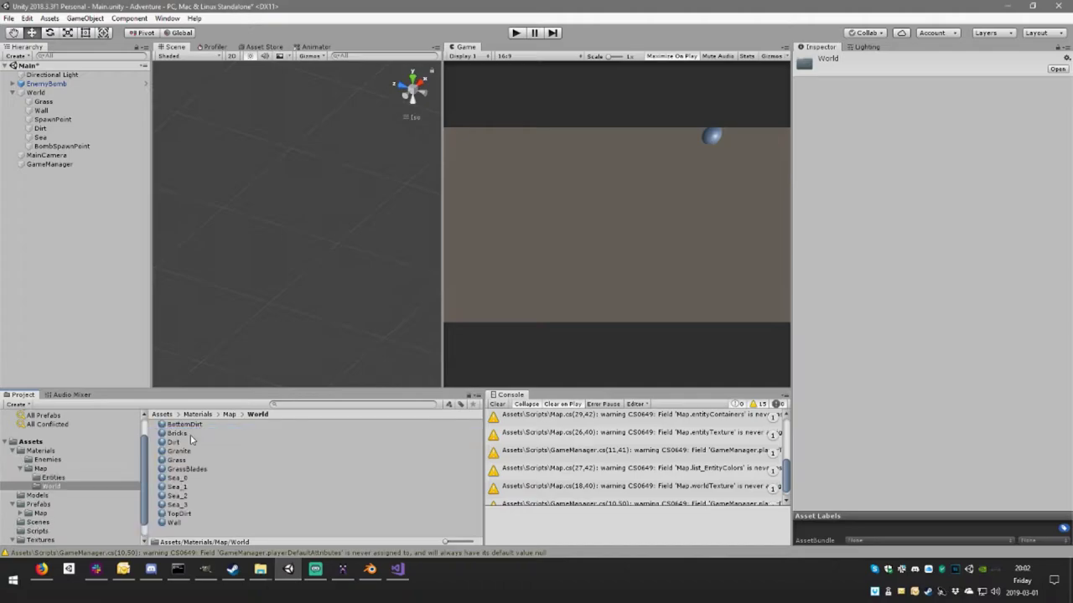
click(21, 470)
click(46, 460)
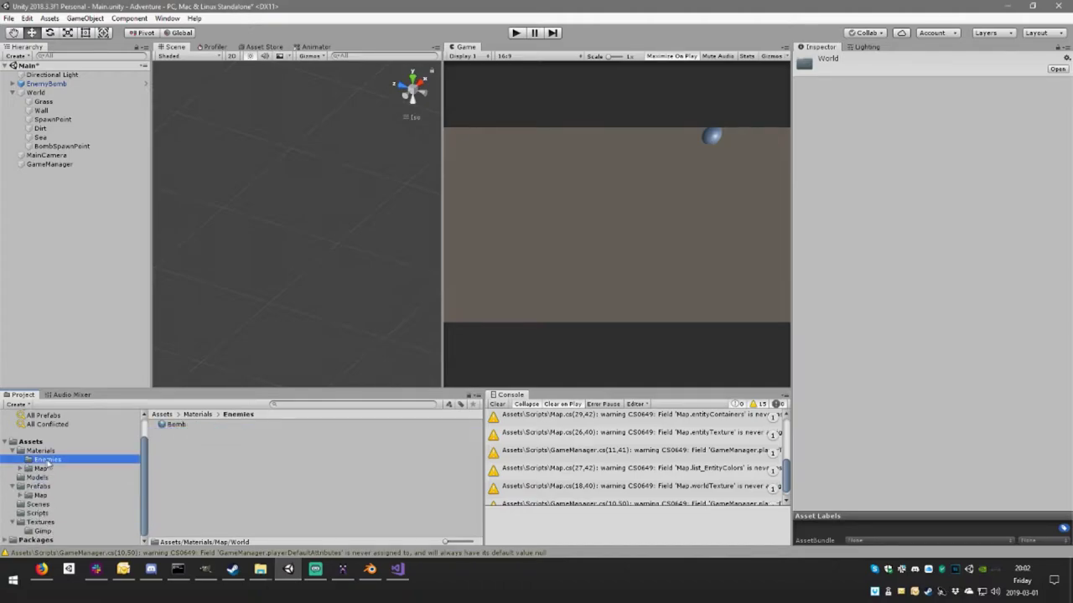
click(59, 454)
click(52, 459)
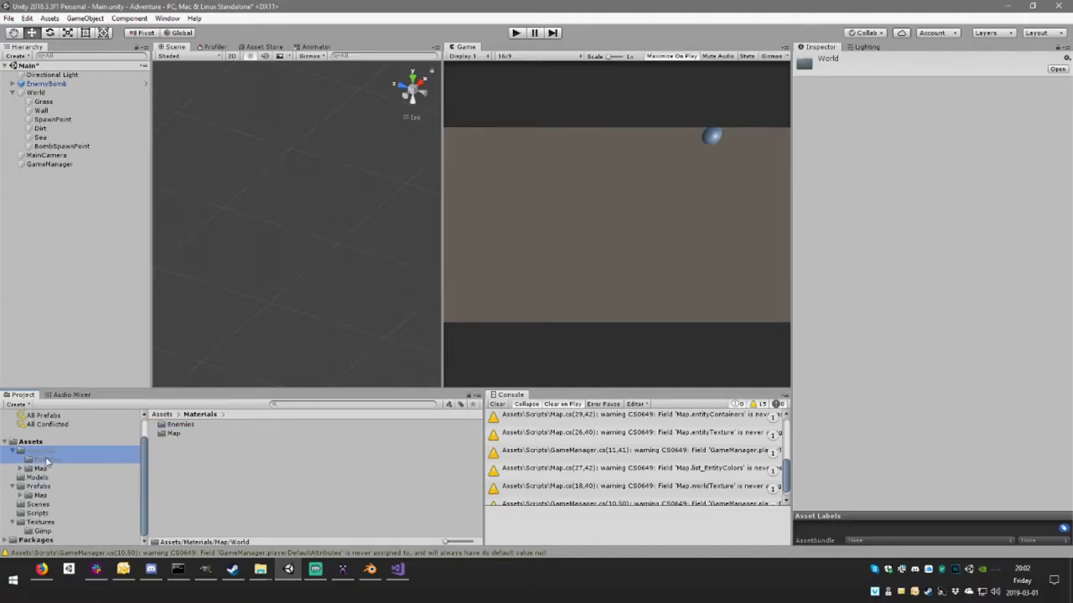
click(42, 487)
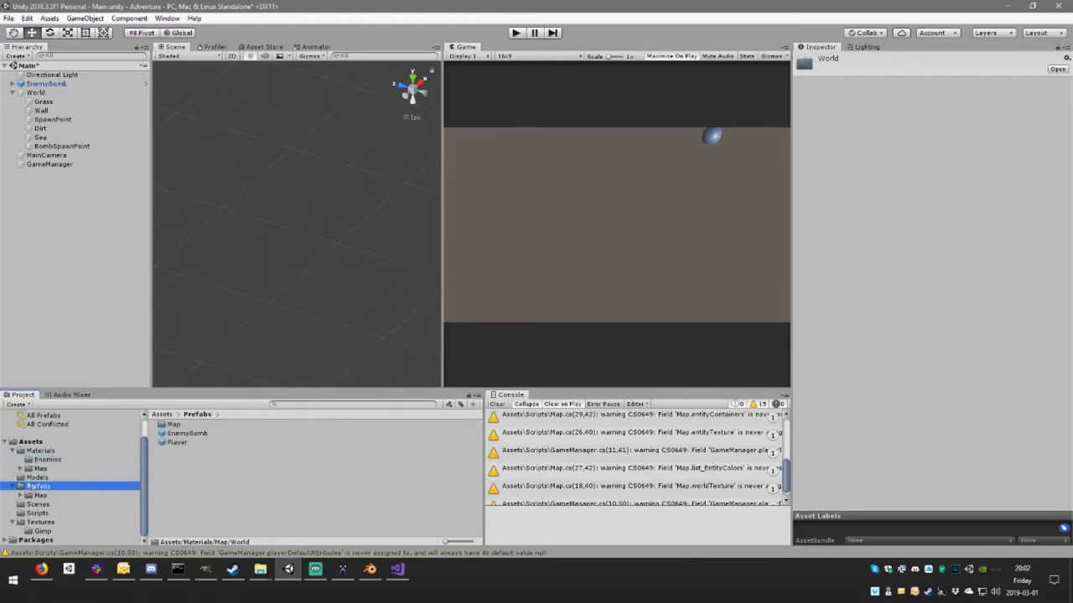
- Collapse the Materials, Prefabs and Textures folders and play-test the map
click(13, 451)
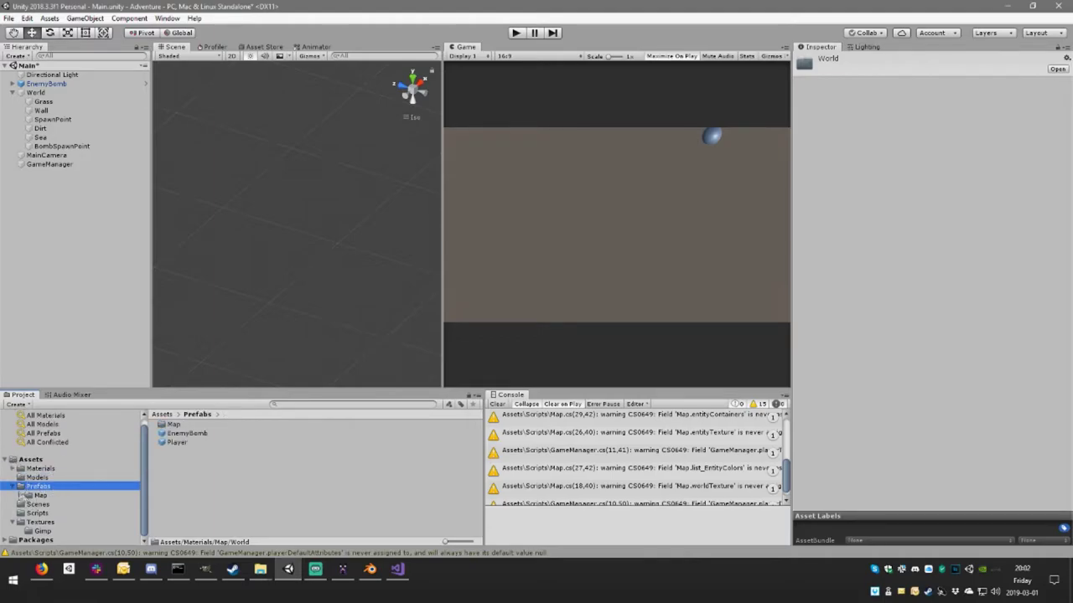
click(12, 486)
click(12, 521)
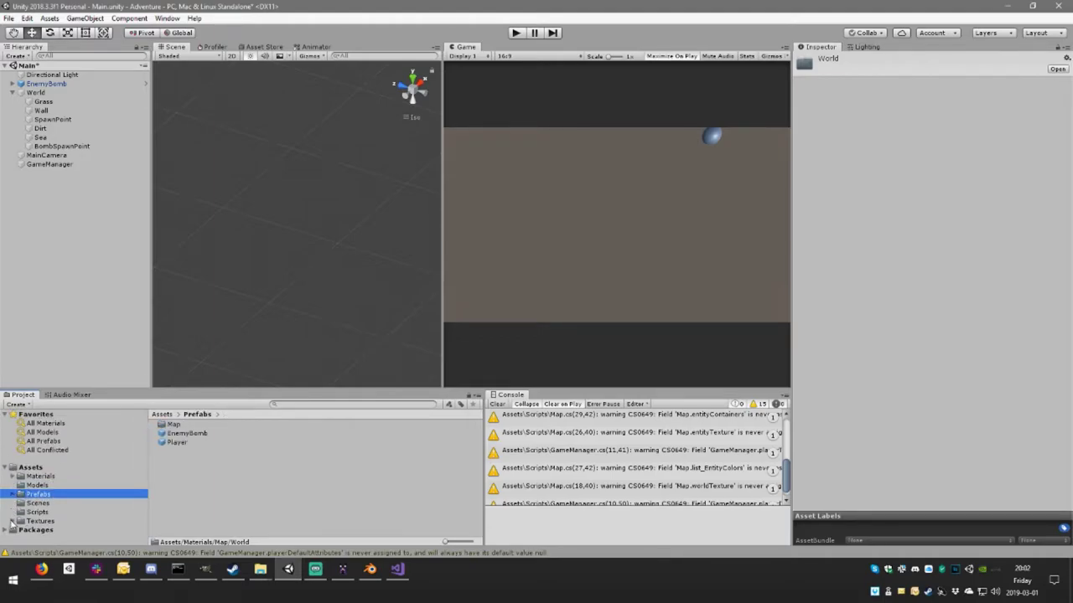
click(514, 32)
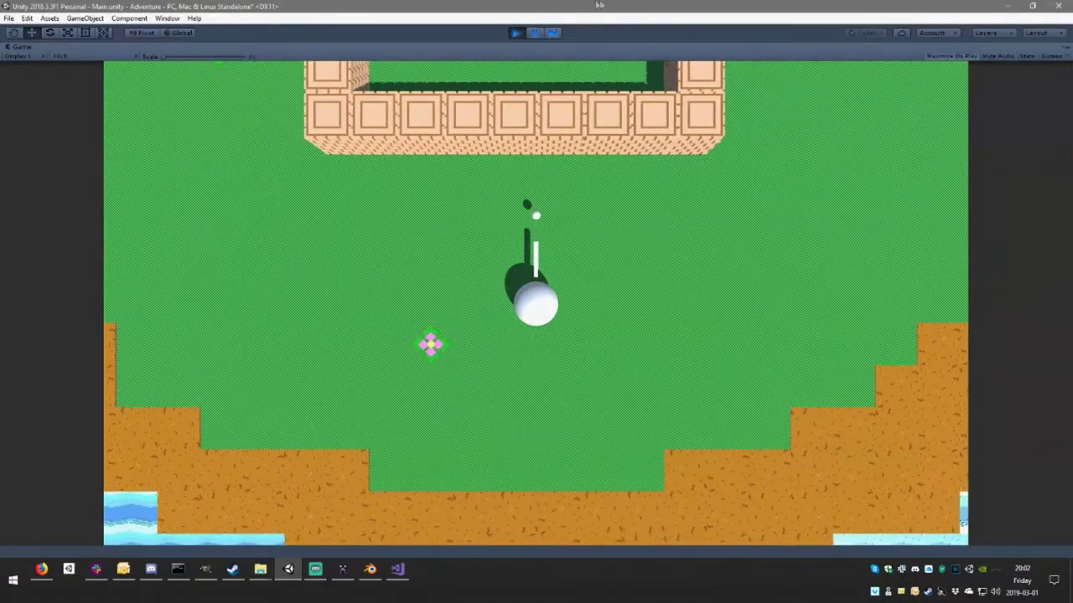
click(523, 35)
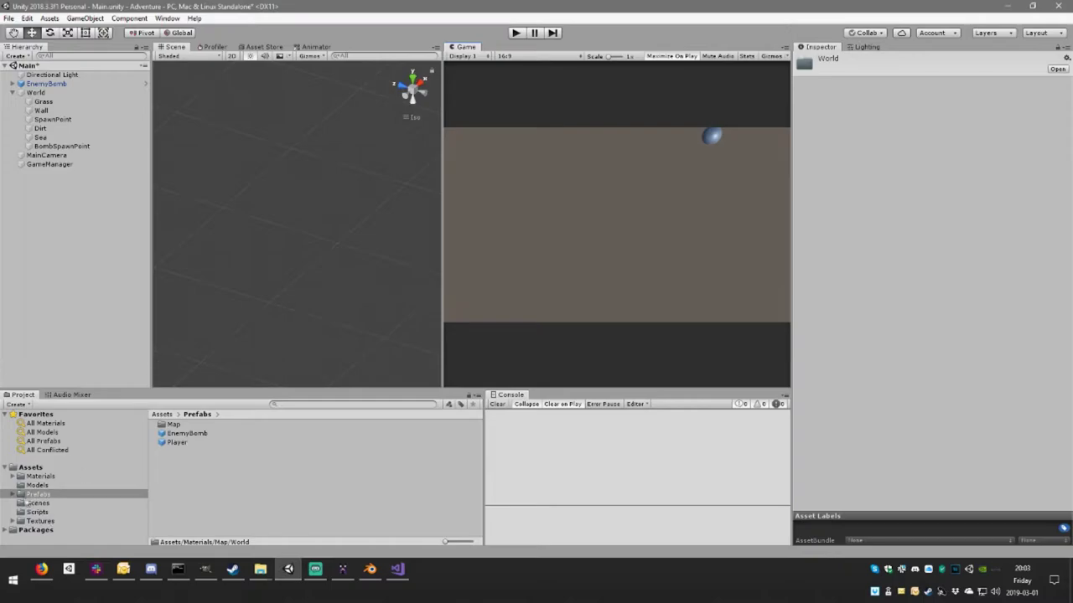
- Open the BombSpawnPoint prefab from Prefabs/Map/Entities in prefab mode
click(16, 497)
click(12, 495)
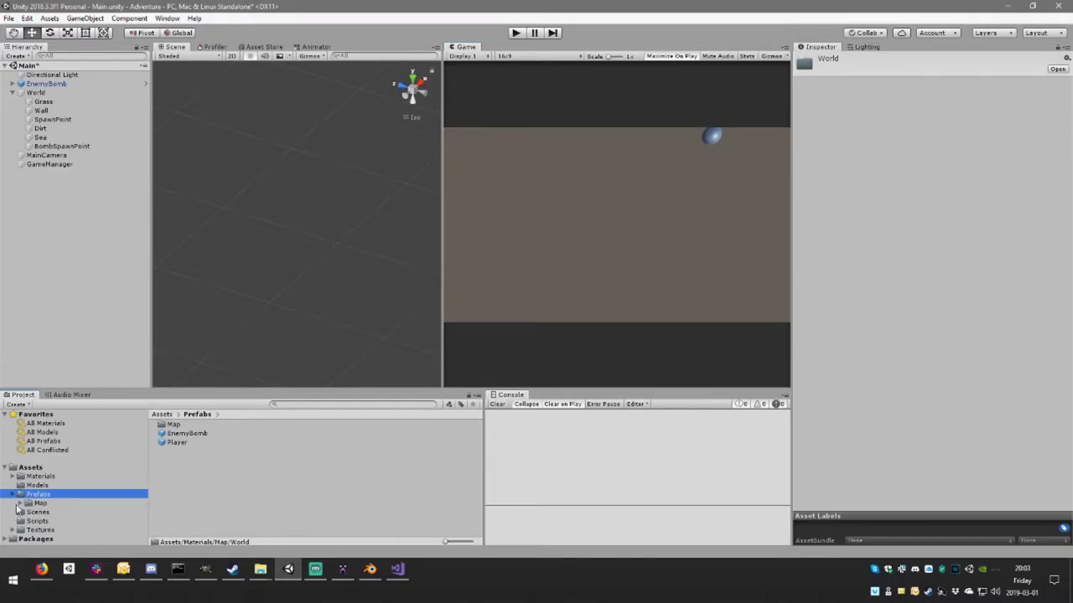
click(21, 503)
click(51, 513)
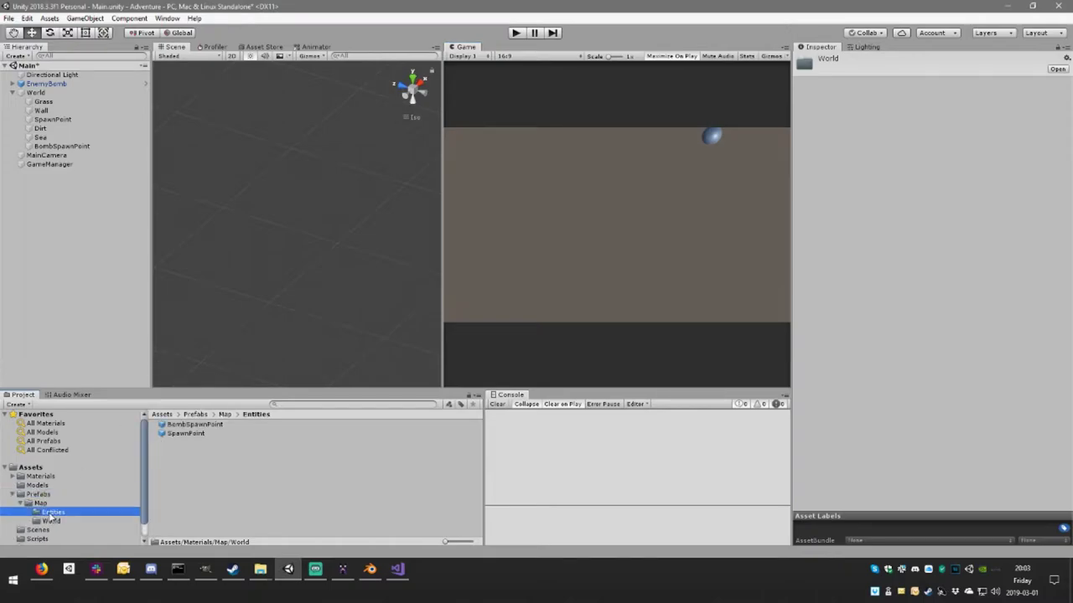
click(201, 425)
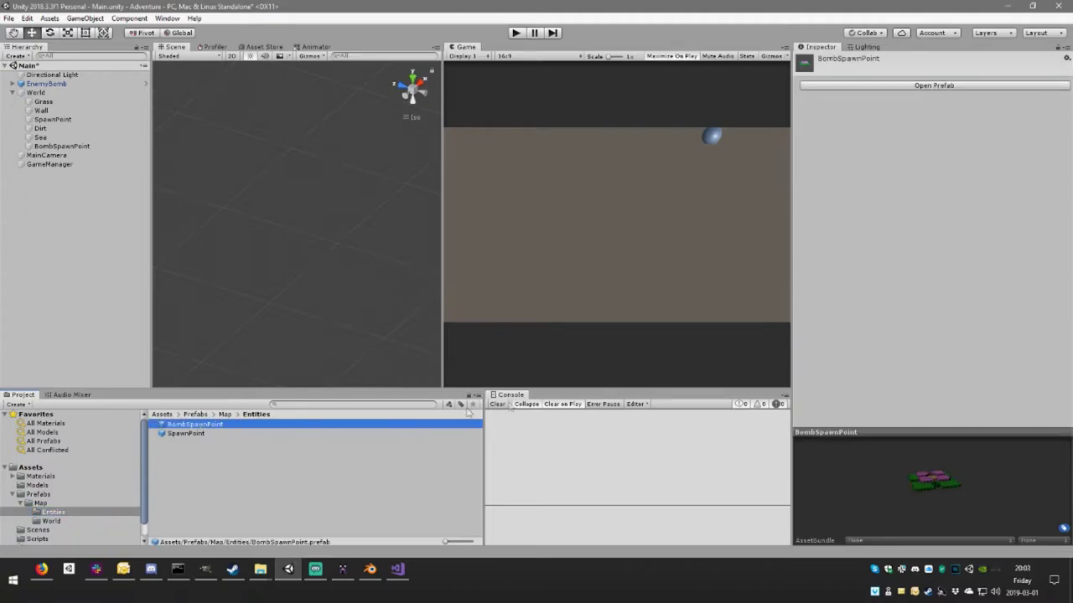
click(856, 87)
- Scale the prefab's Model to 1.5 on X, Y and Z, then play-test it
click(35, 89)
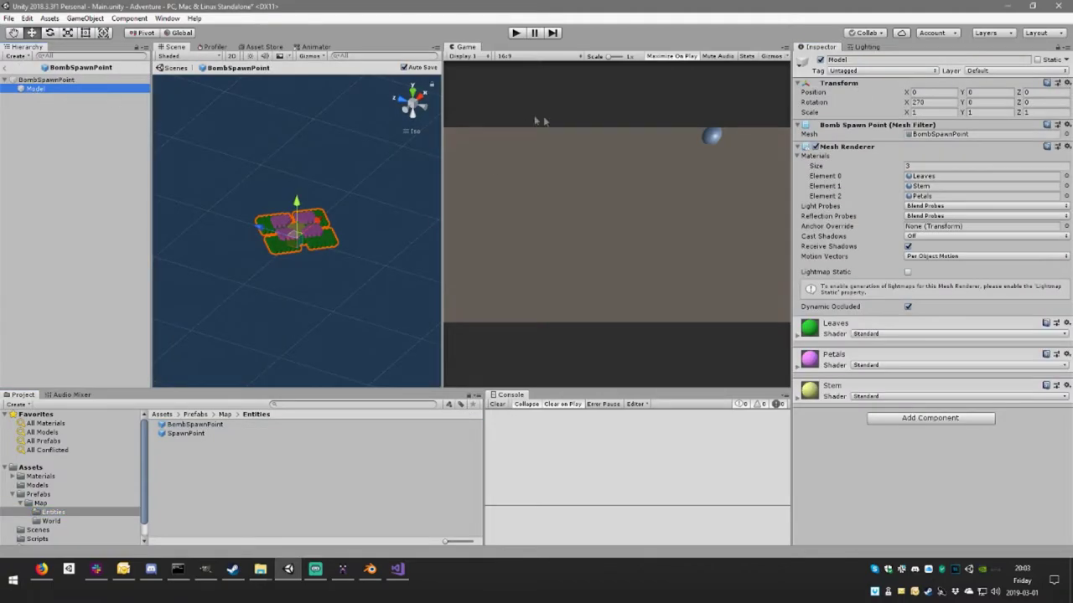
click(918, 112)
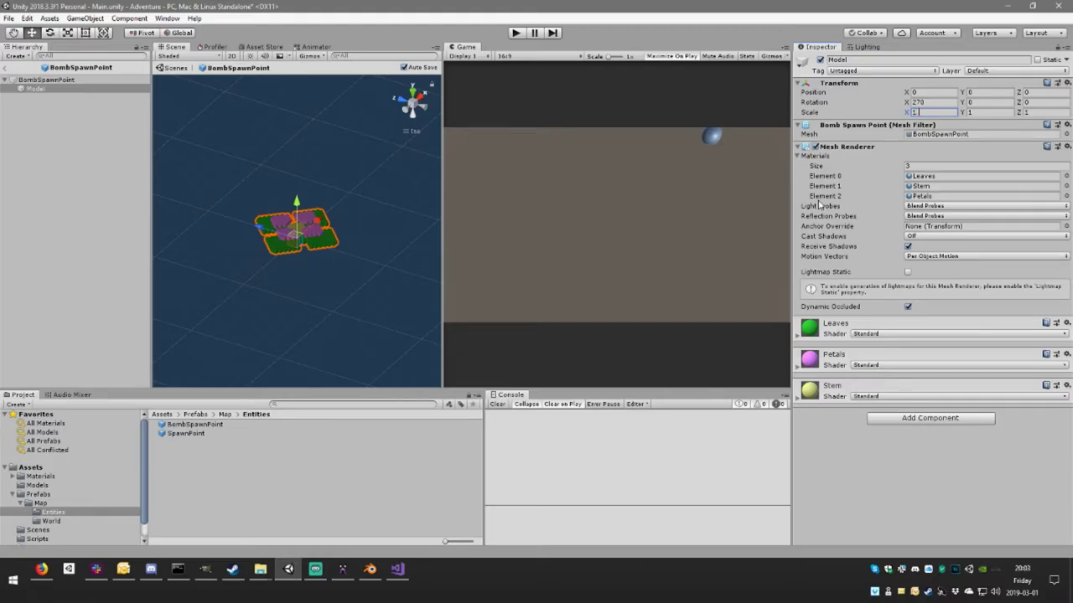
text(1.5)
key(Tab)
text(1.5)
key(Tab)
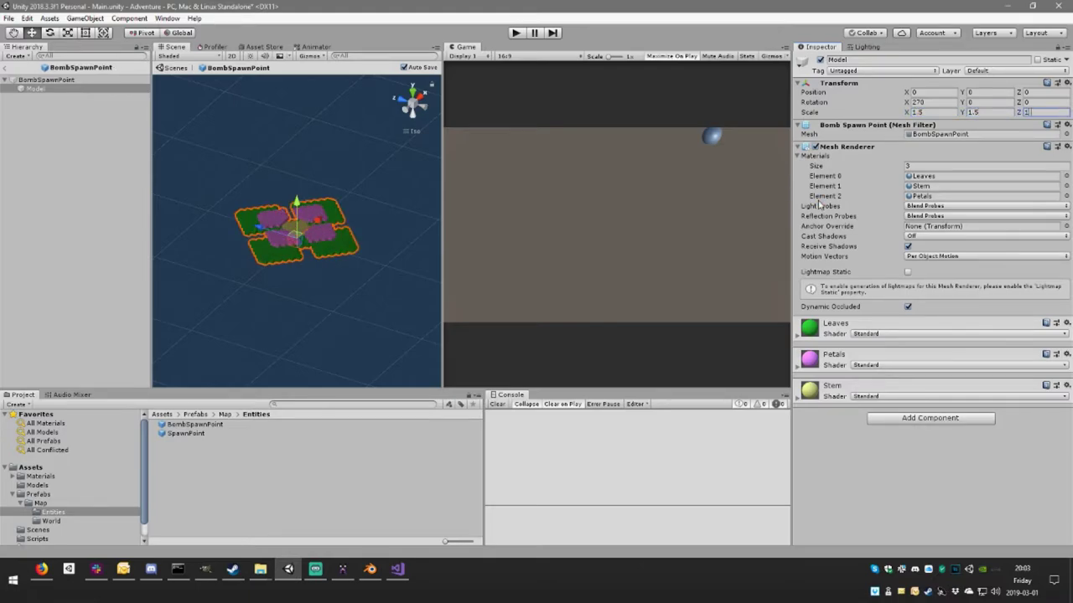
text(.5)
click(517, 32)
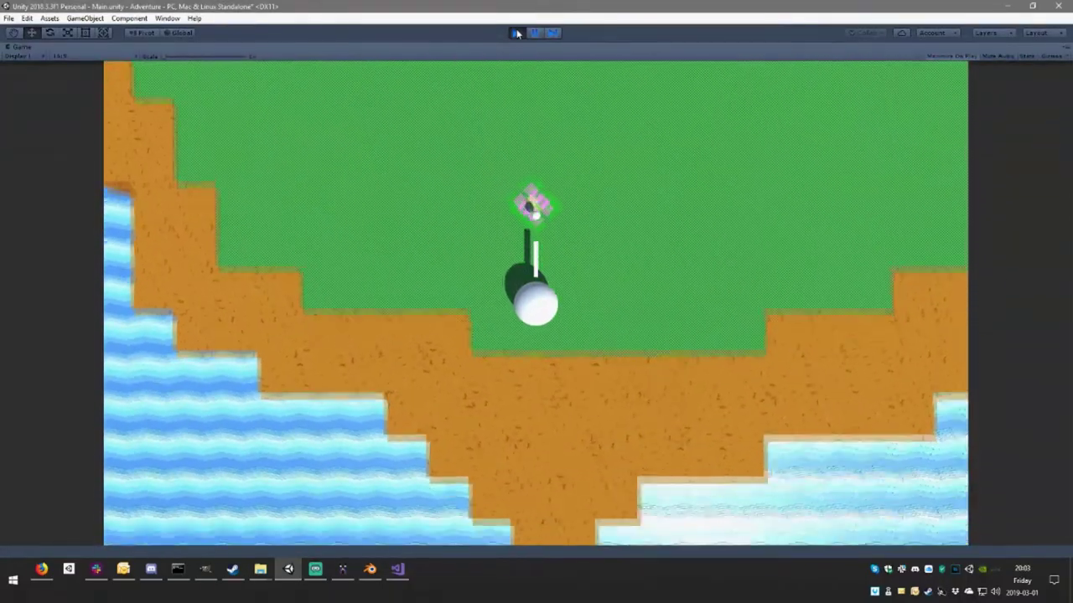
click(516, 33)
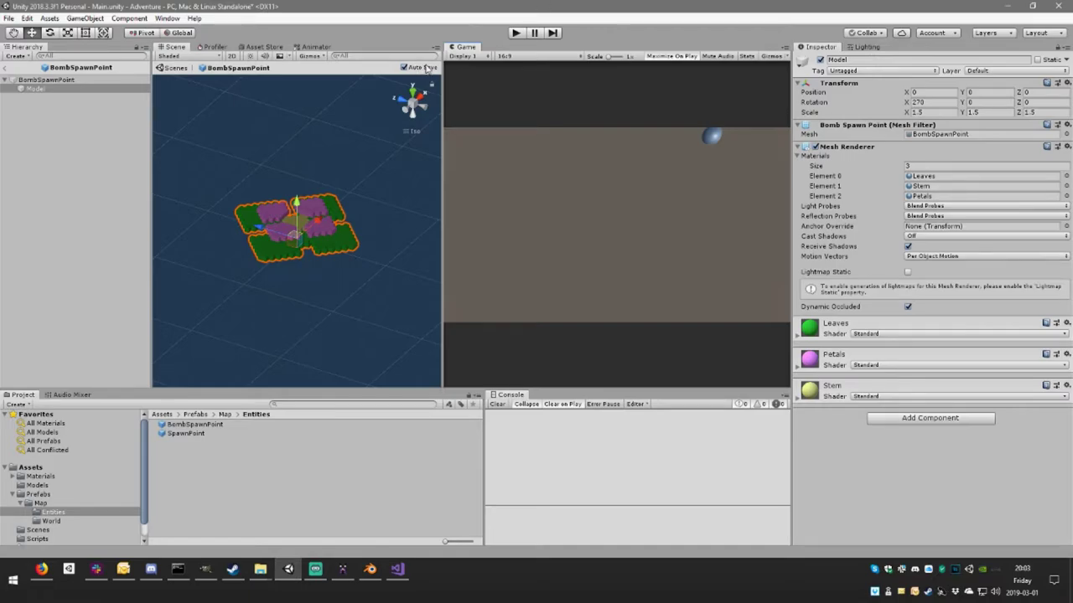
- Collapse BombSpawnPoint in the Hierarchy and exit prefab mode back to the Main scene
click(5, 79)
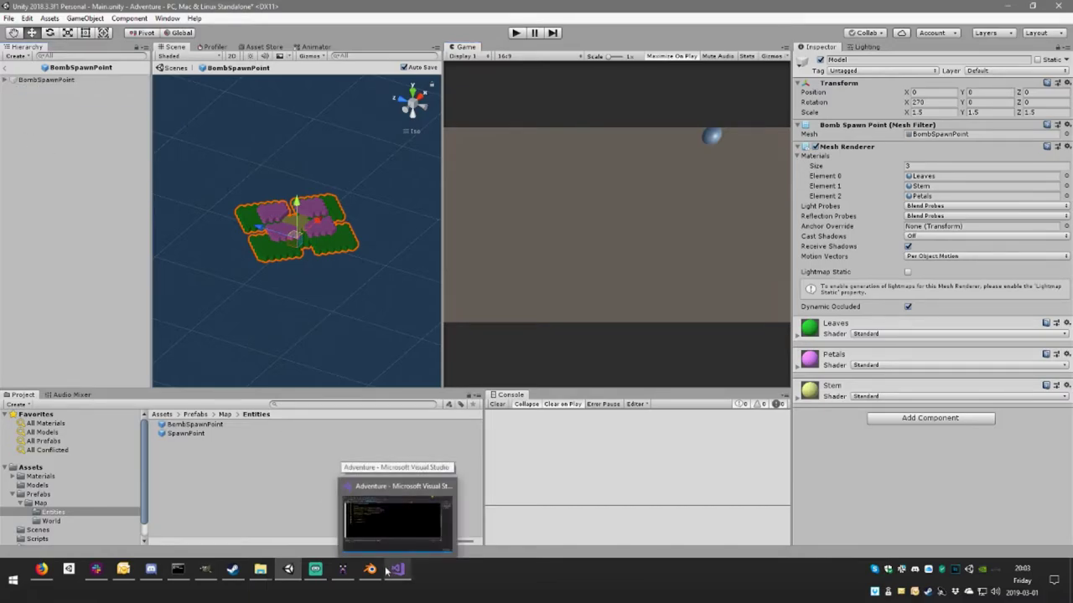
mouse_move(382, 569)
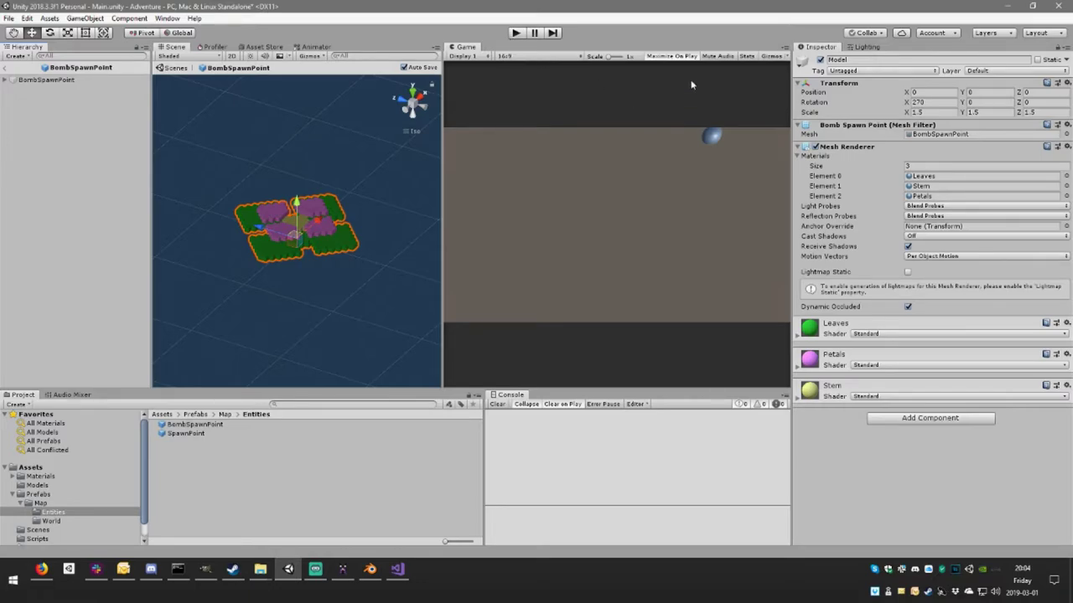
click(7, 68)
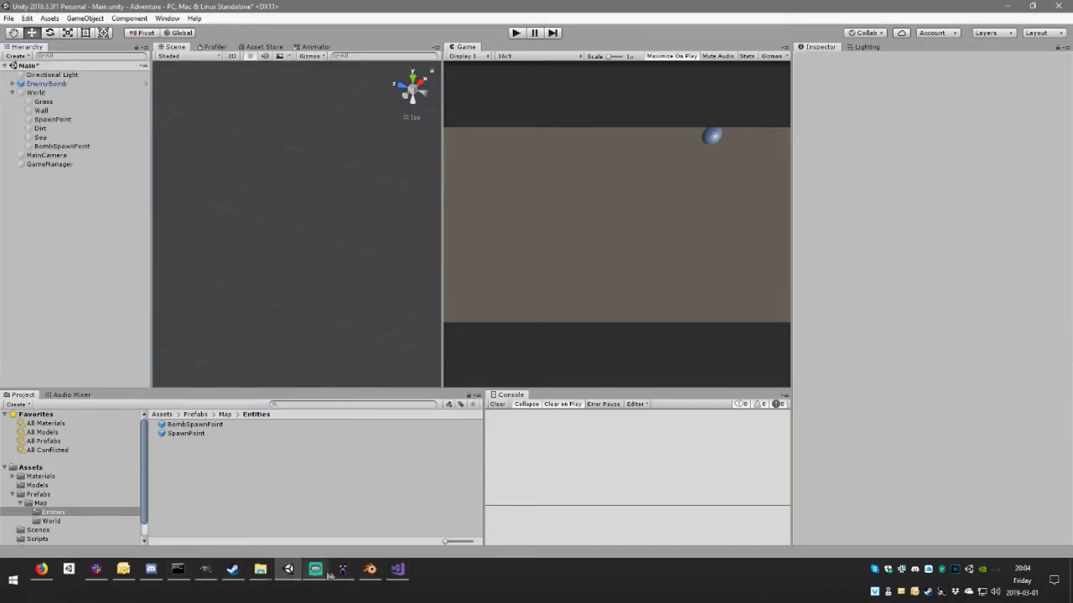
click(205, 569)
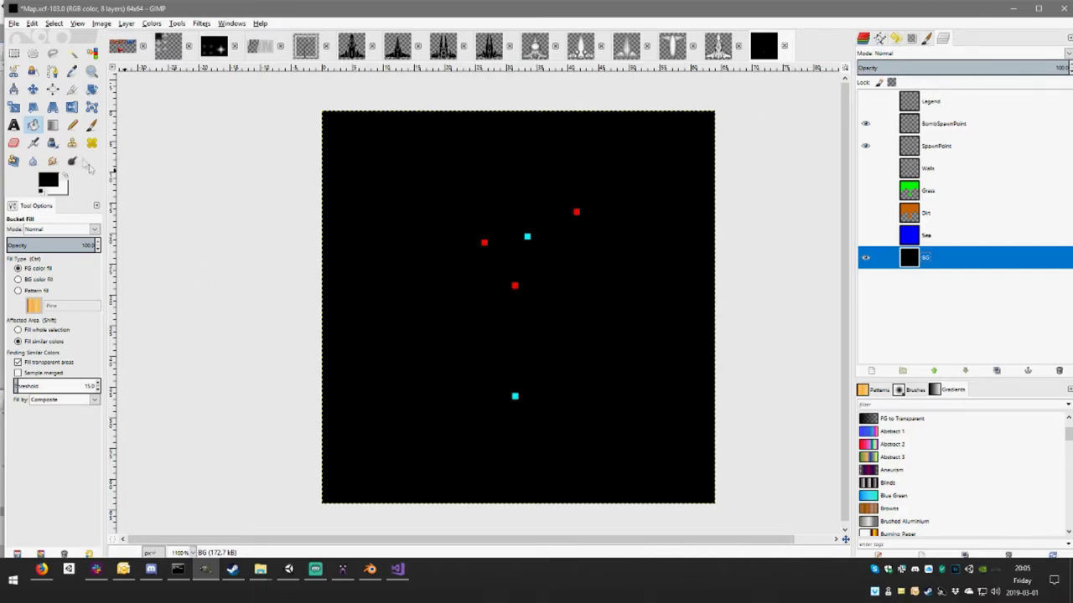
- Set the Pencil tool with red ff0000 foreground, then undo a test pixel
click(72, 124)
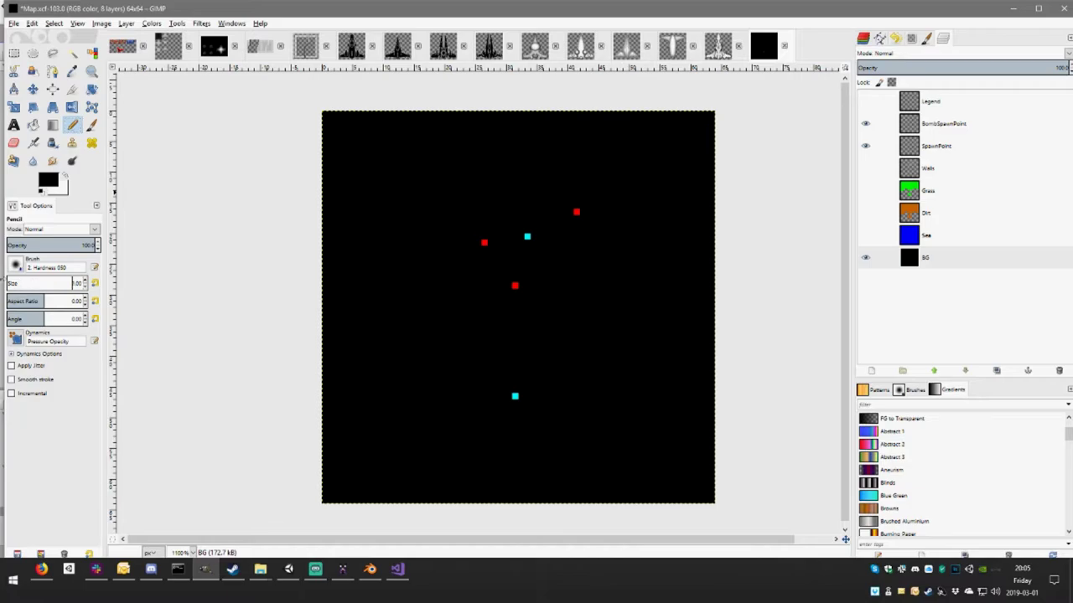
click(48, 179)
click(763, 367)
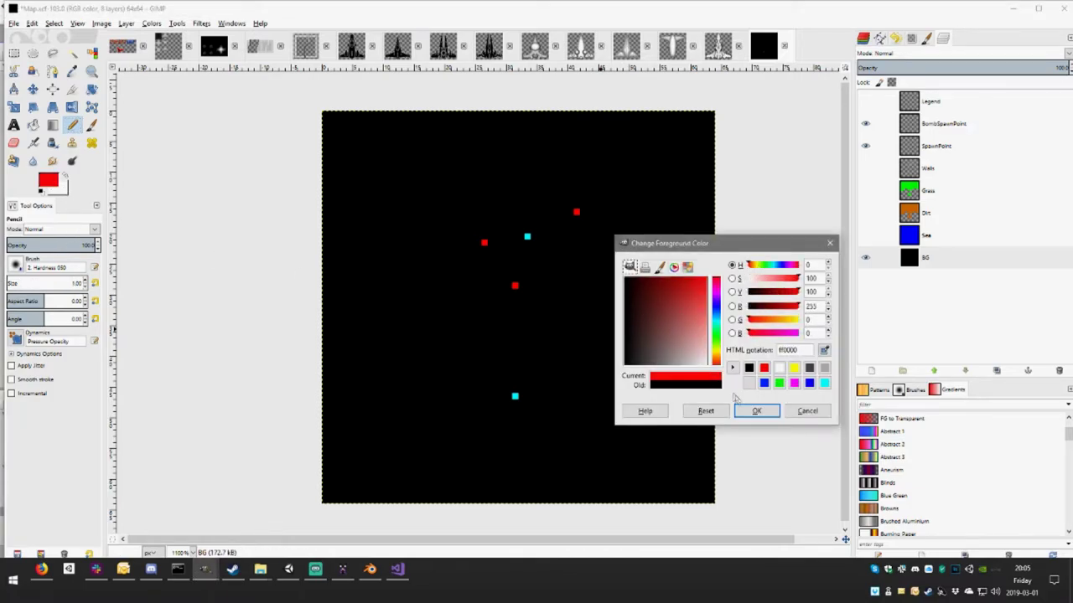
click(750, 410)
click(386, 316)
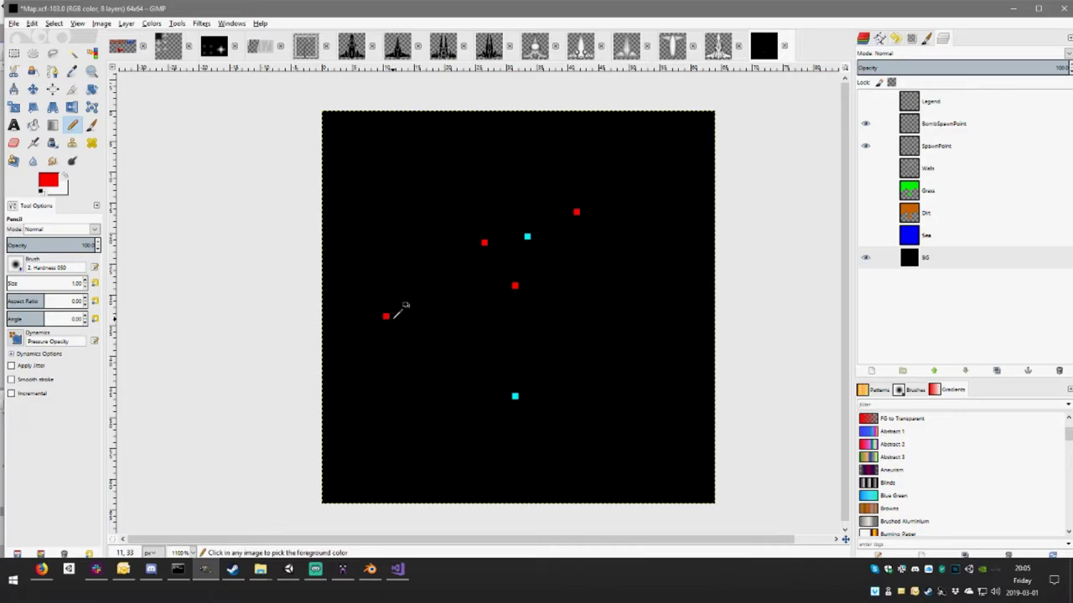
key(ctrl+z)
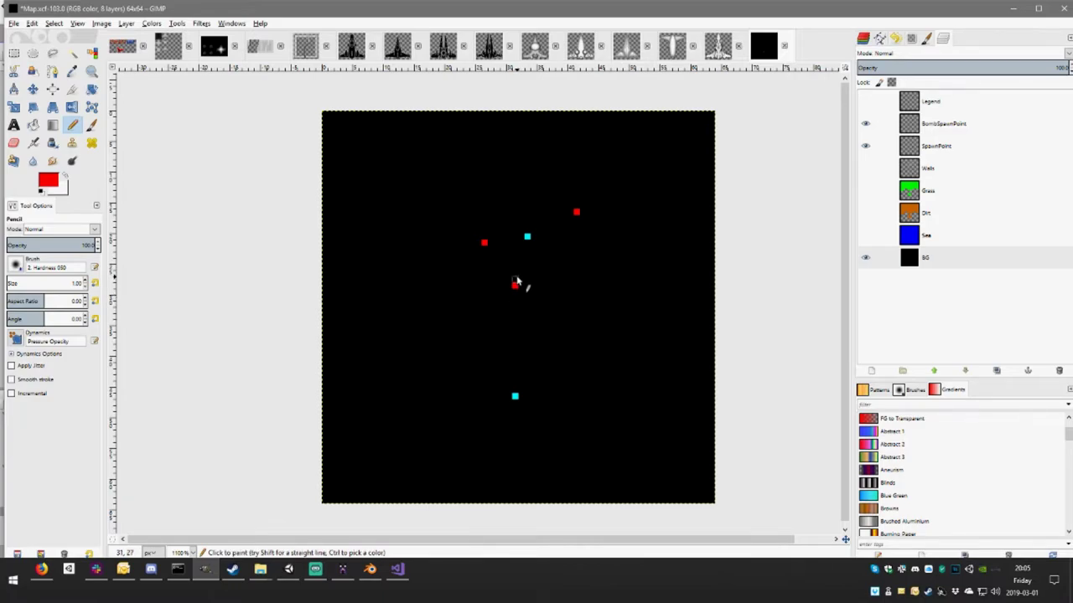
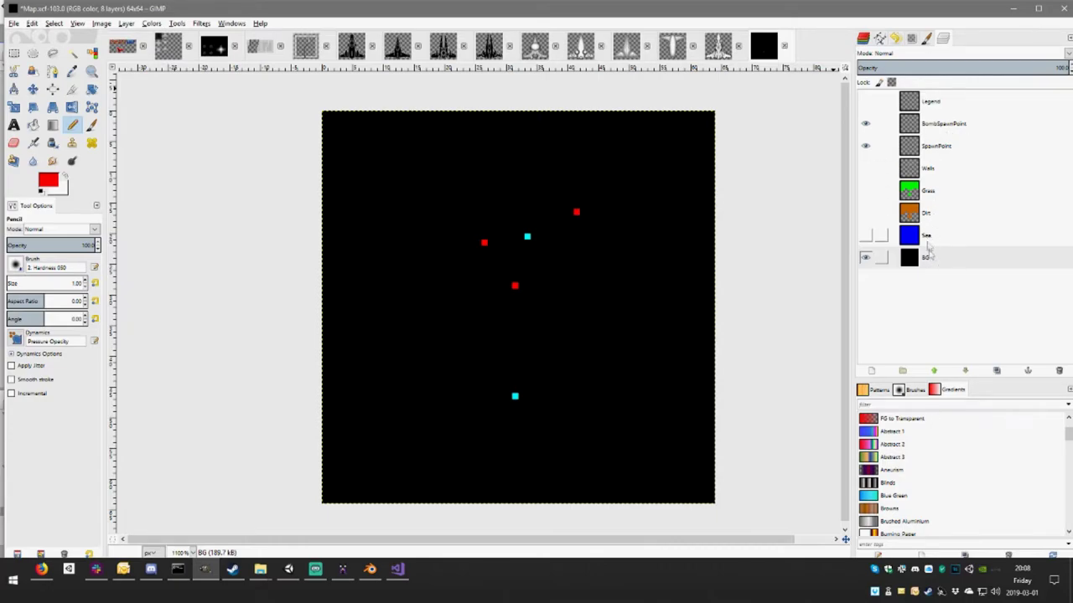
- Rename the Sea layer to World_Sea
double_click(927, 235)
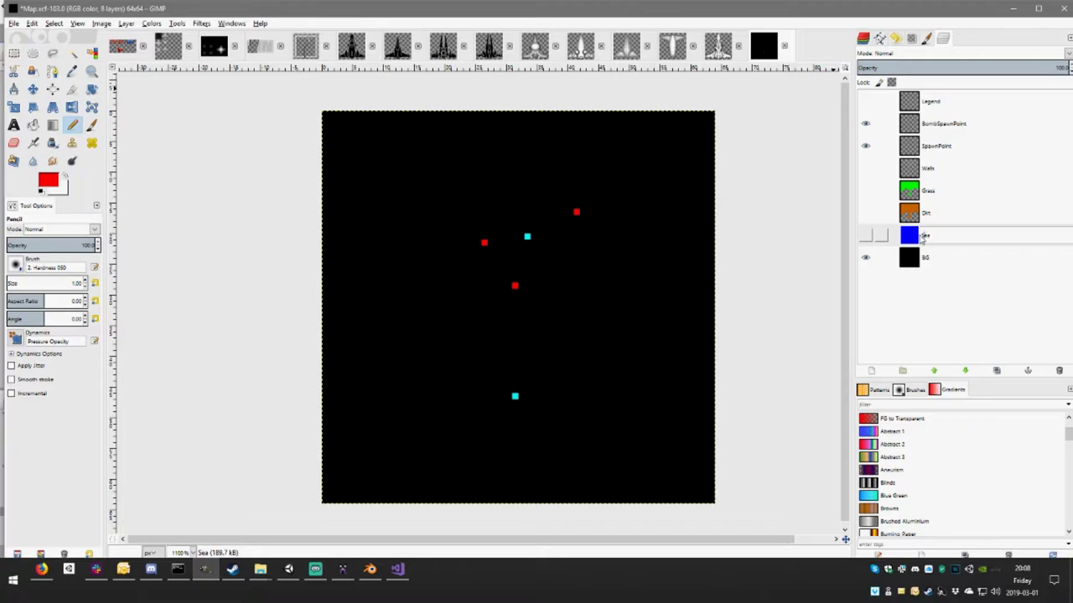
key(Return)
double_click(940, 235)
double_click(940, 235)
double_click(941, 236)
click(940, 235)
double_click(933, 235)
text(World_)
key(Return)
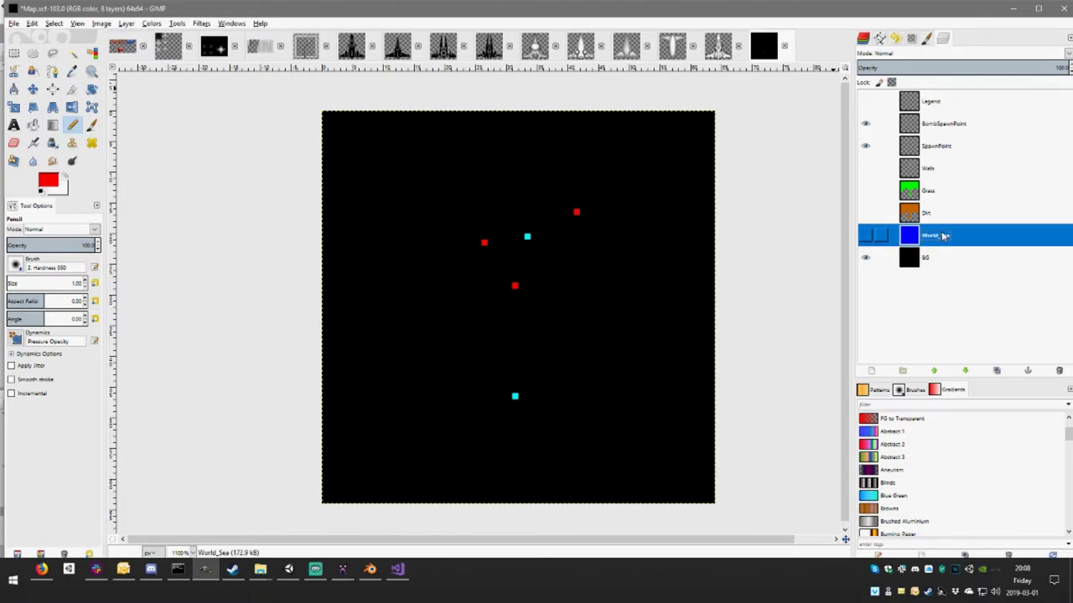
- Prefix the Dirt and Grass layers with World_, making World_Dirt and World_Grass
click(924, 213)
double_click(925, 213)
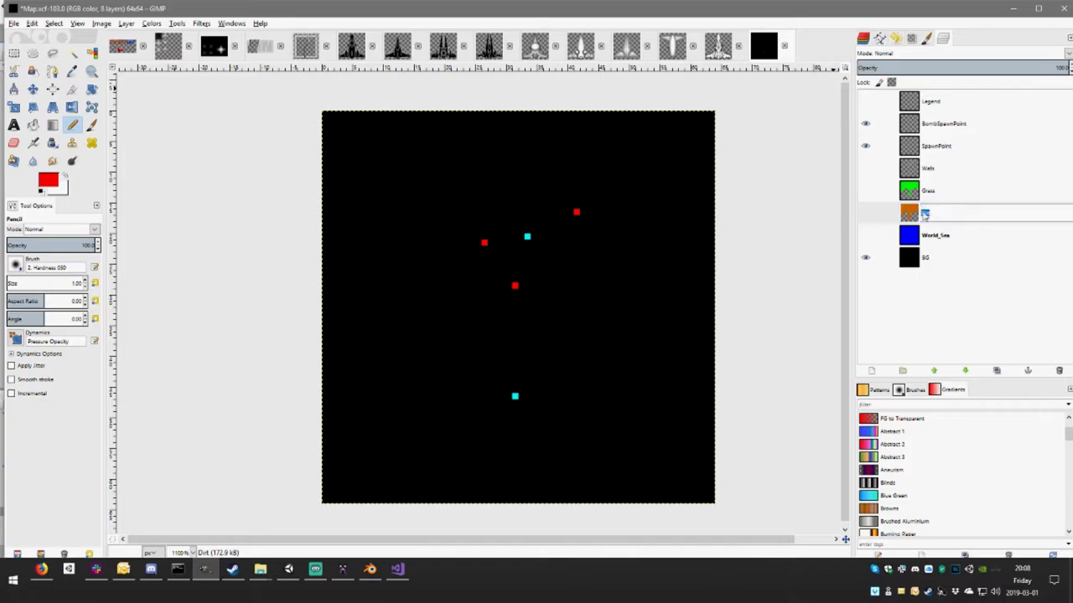
key(Return)
text(World_)
key(Return)
click(926, 191)
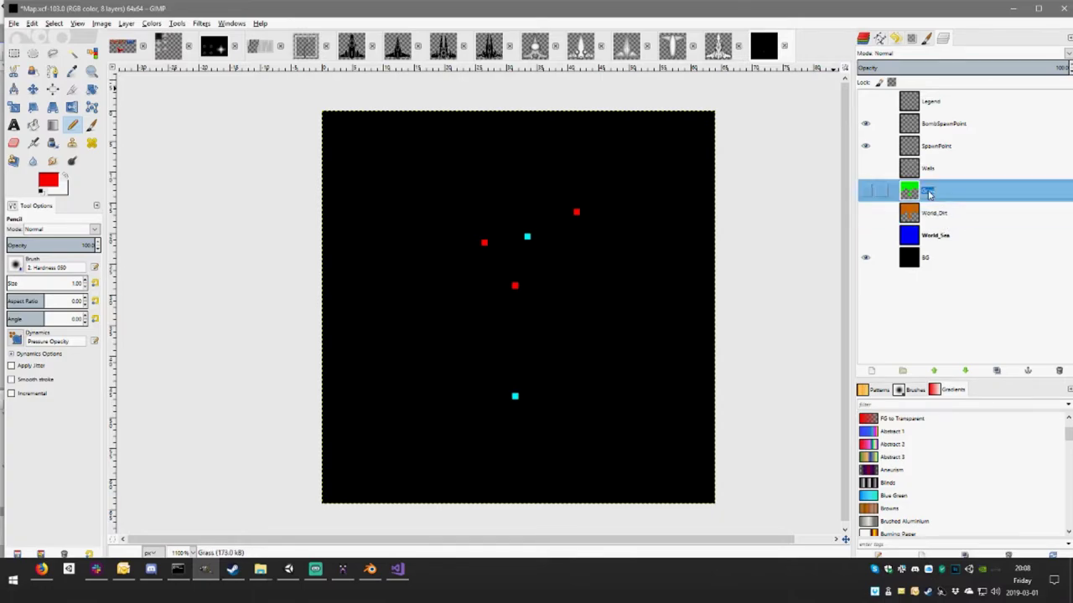
double_click(925, 191)
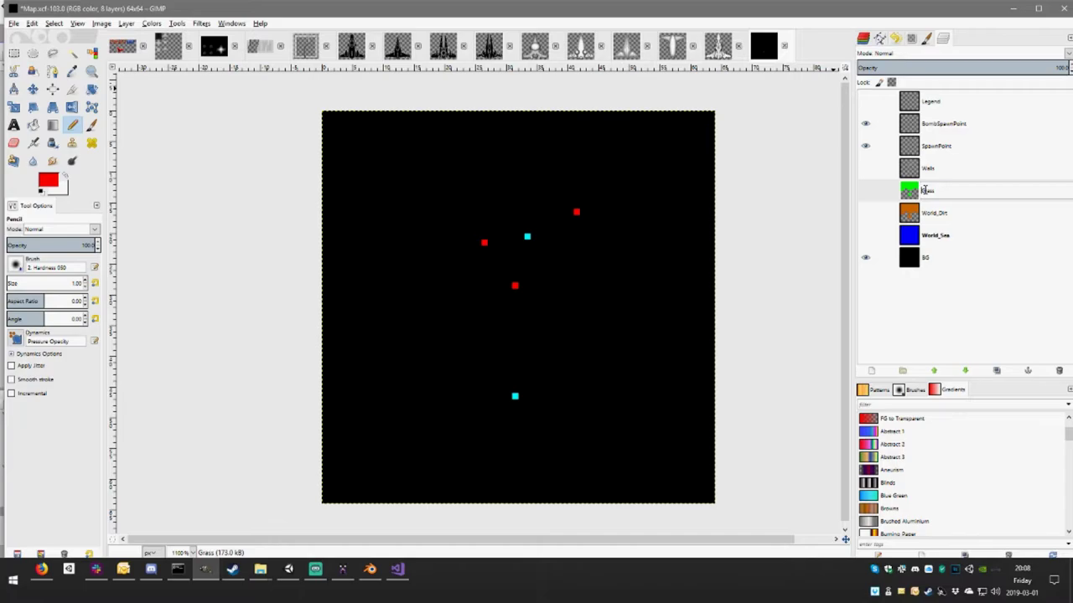
text(World_)
key(Return)
- Rename the Walls layer to World_Walls
click(927, 168)
double_click(927, 169)
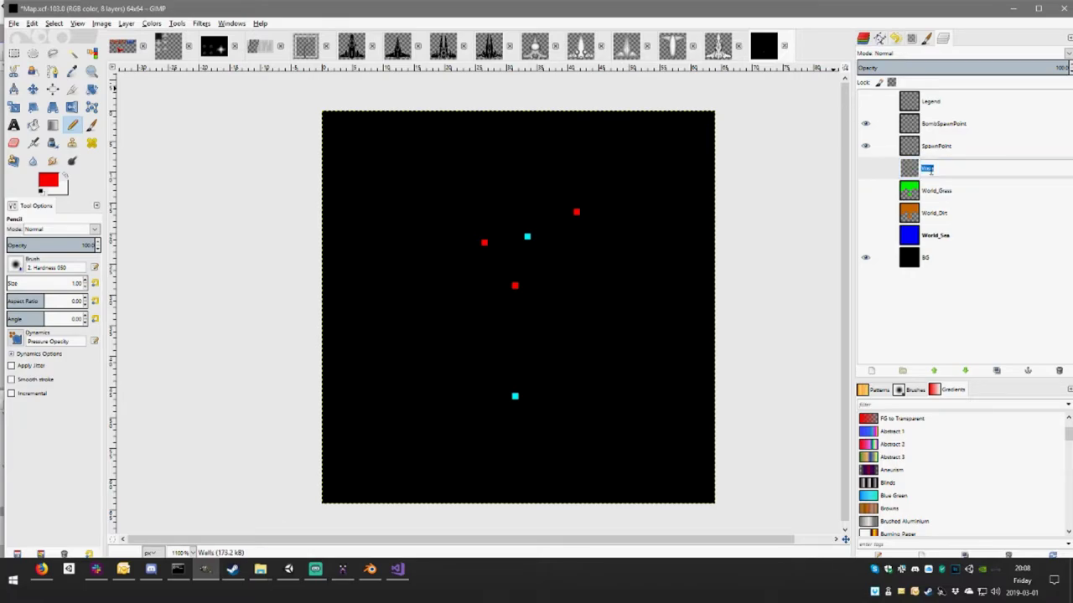
key(Home)
text(World_)
key(Return)
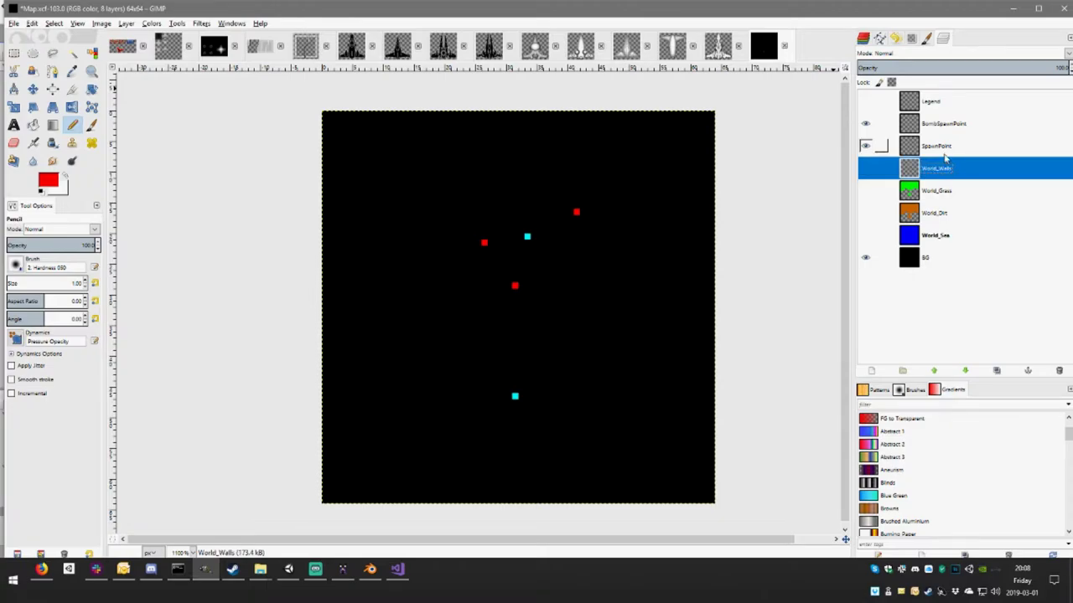
click(934, 149)
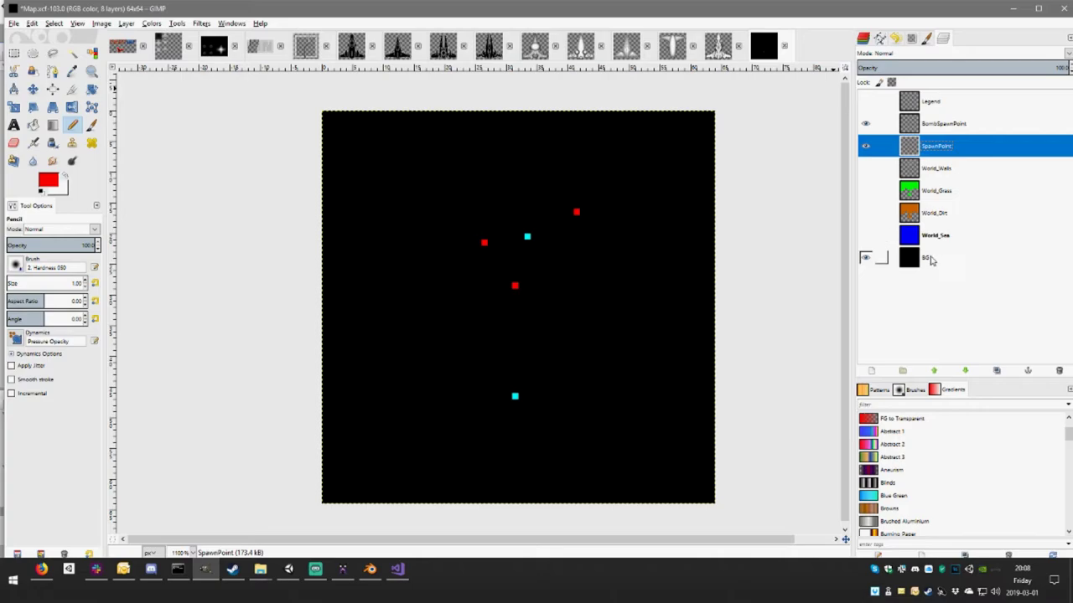
- Create a new layer group above BG named World
right_click(930, 262)
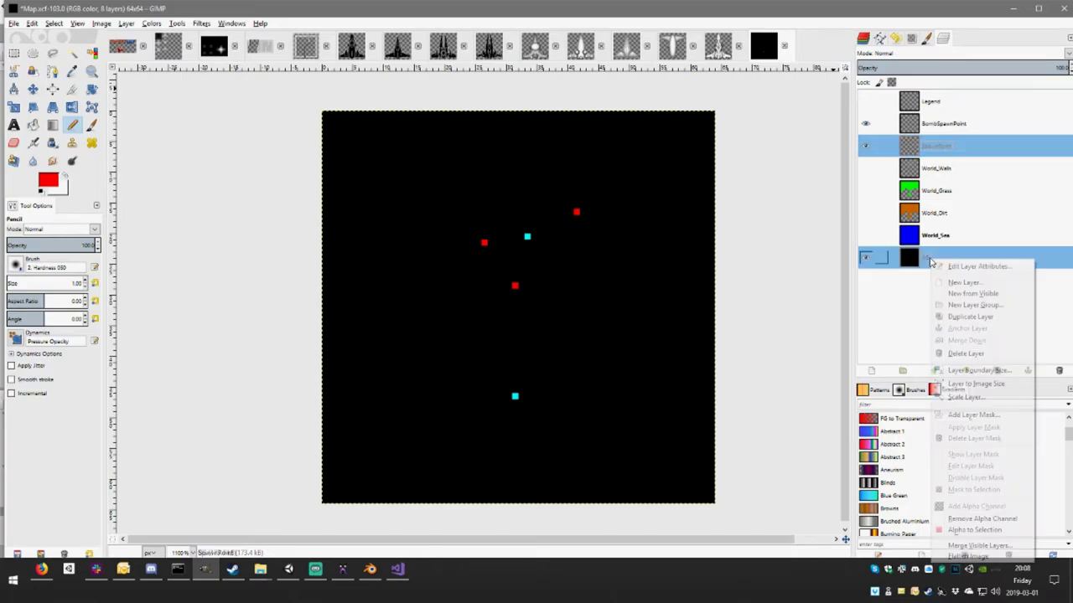
click(989, 306)
double_click(940, 262)
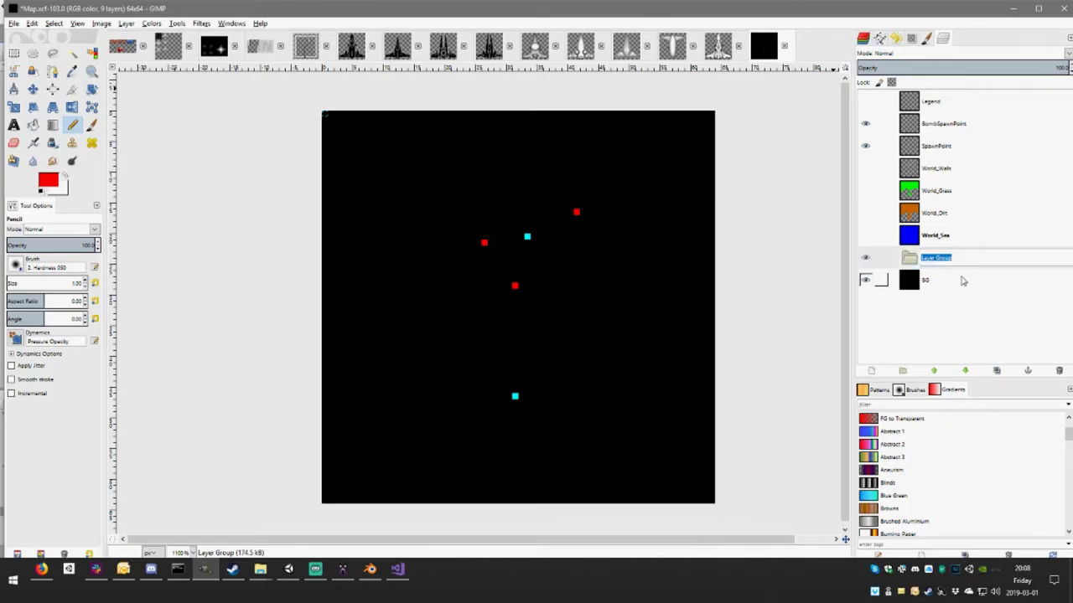
text(Wa)
text(d)
key(Return)
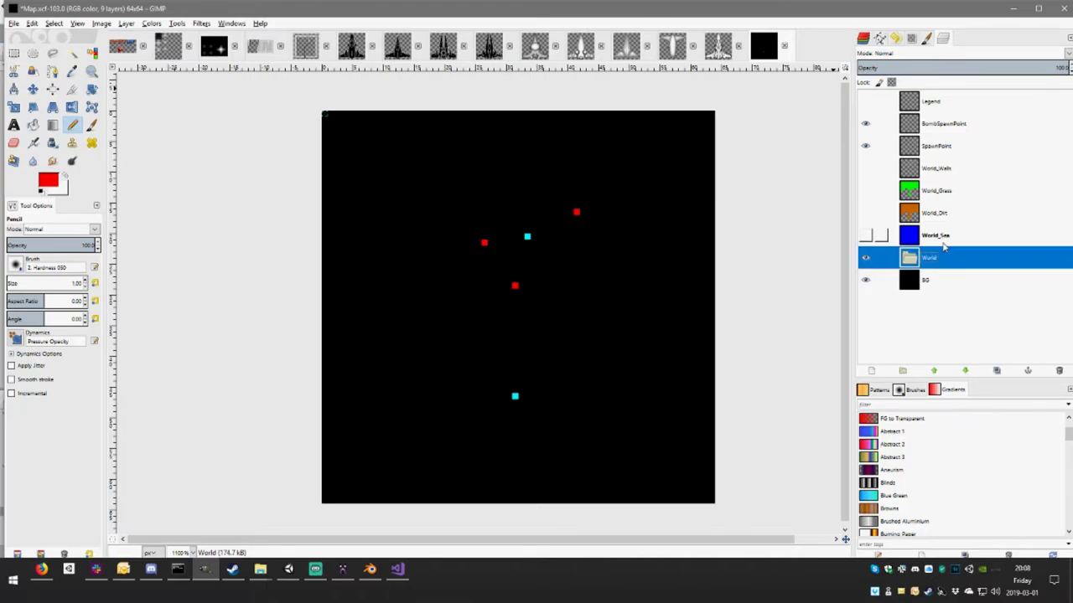
- Move World_Sea, World_Dirt, World_Grass and World_Walls into the World group and make them visible
drag(935, 235, 871, 253)
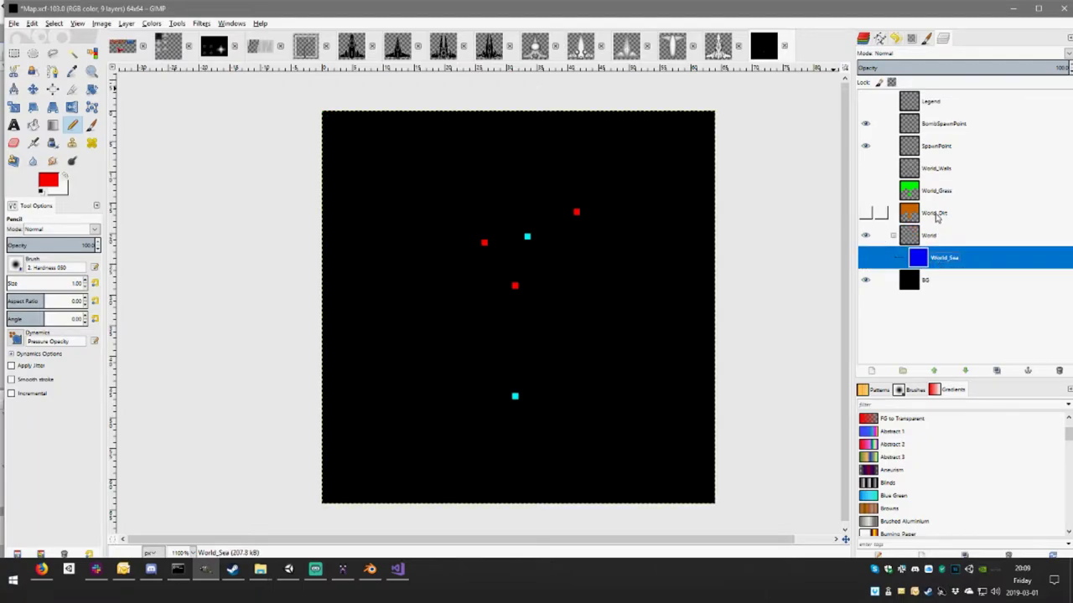
drag(944, 216, 881, 239)
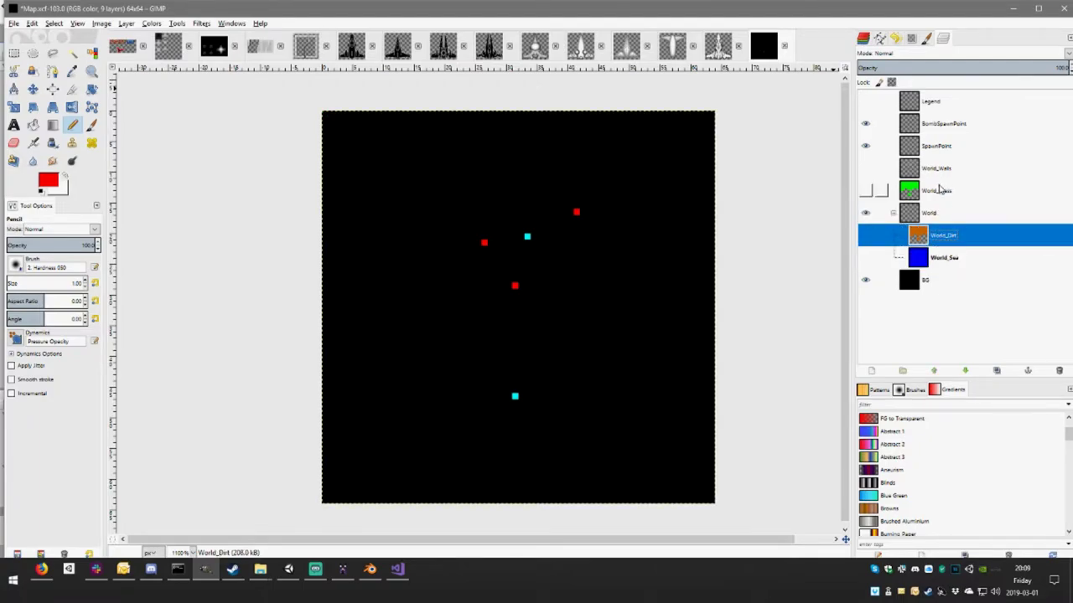
mouse_move(938, 191)
mouse_down()
mouse_move(942, 214)
mouse_move(913, 225)
mouse_up()
drag(941, 179, 939, 210)
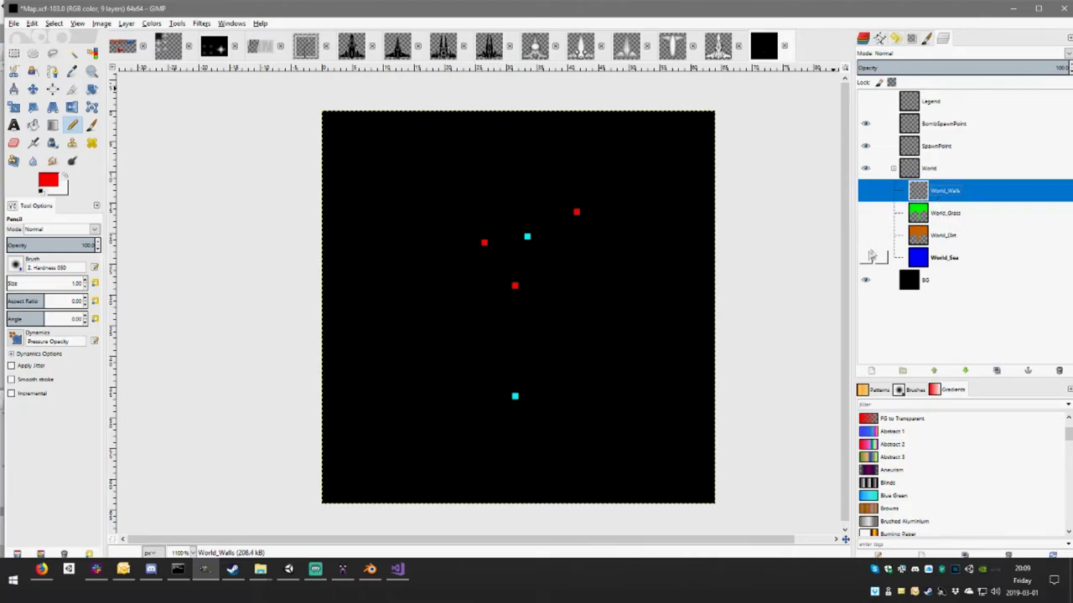
click(865, 255)
drag(866, 235, 865, 213)
click(866, 191)
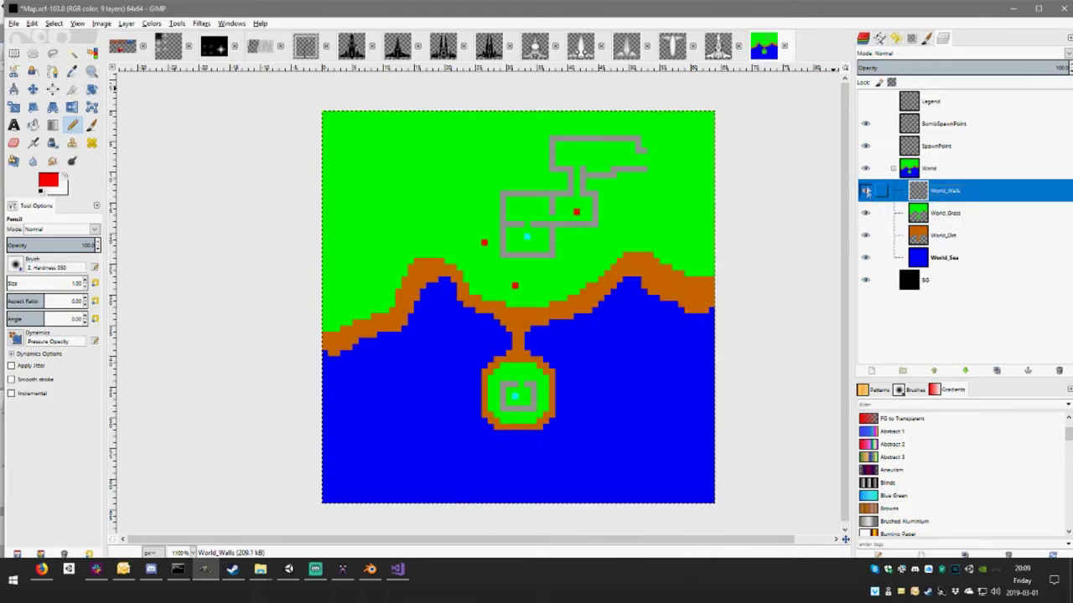
click(866, 168)
click(866, 168)
click(866, 169)
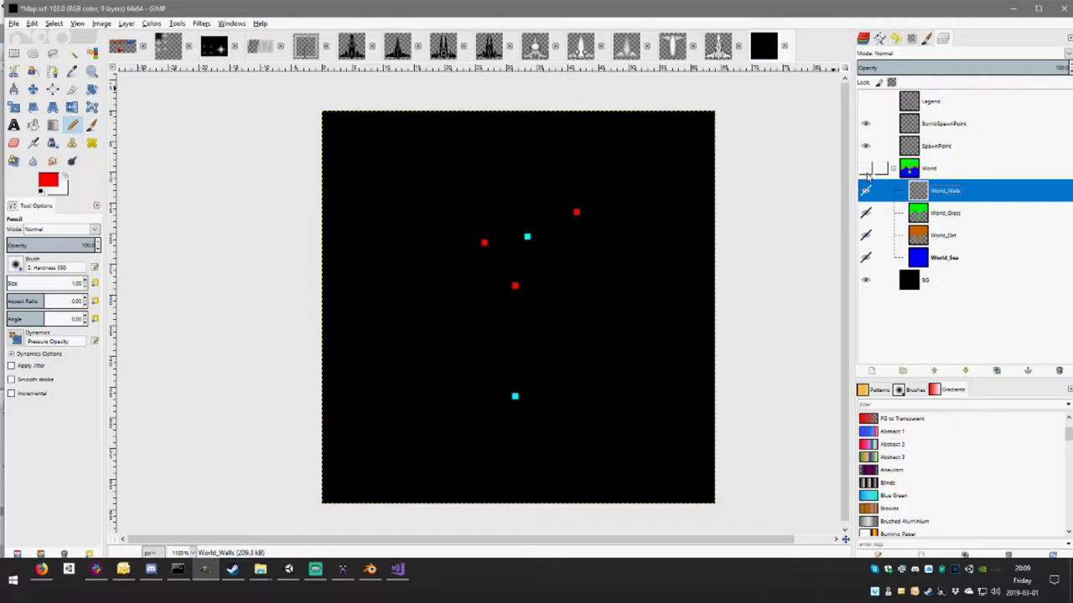
click(866, 168)
- Strip the World_ prefix so the layers read Walls and Grass
double_click(945, 191)
key(Home)
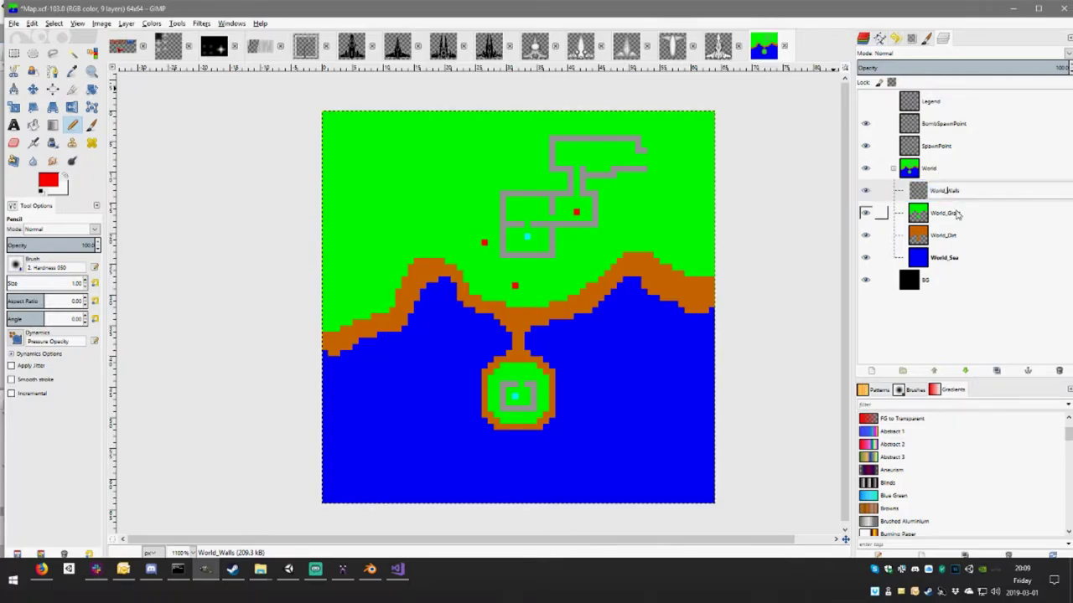
key(Delete)
key(Delete)
key(Delete)
key(Delete)
key(Delete)
key(Return)
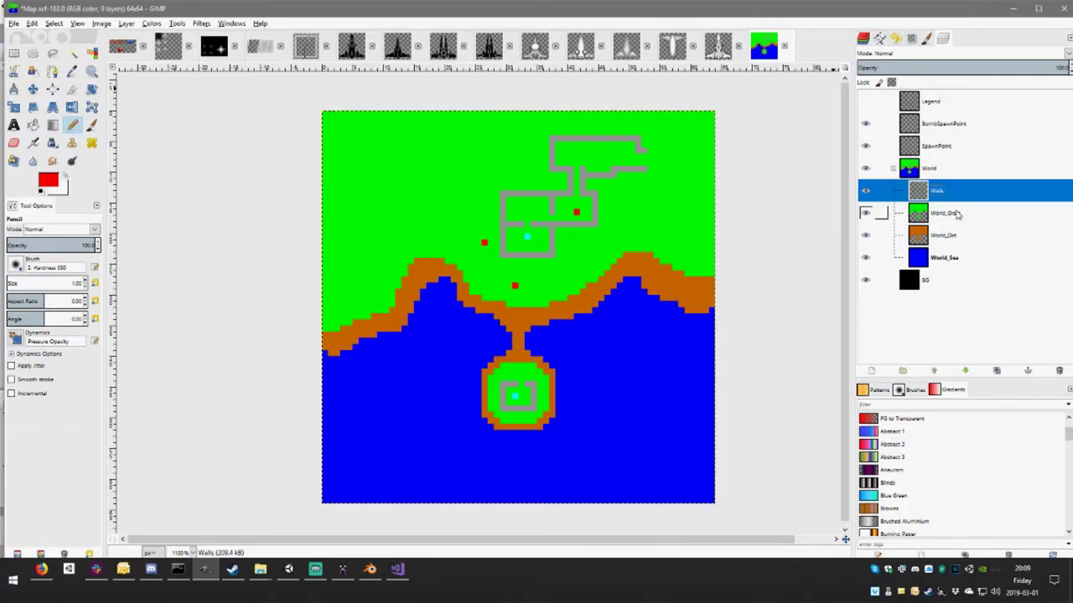
double_click(957, 214)
key(Home)
key(shift+ctrl+Right)
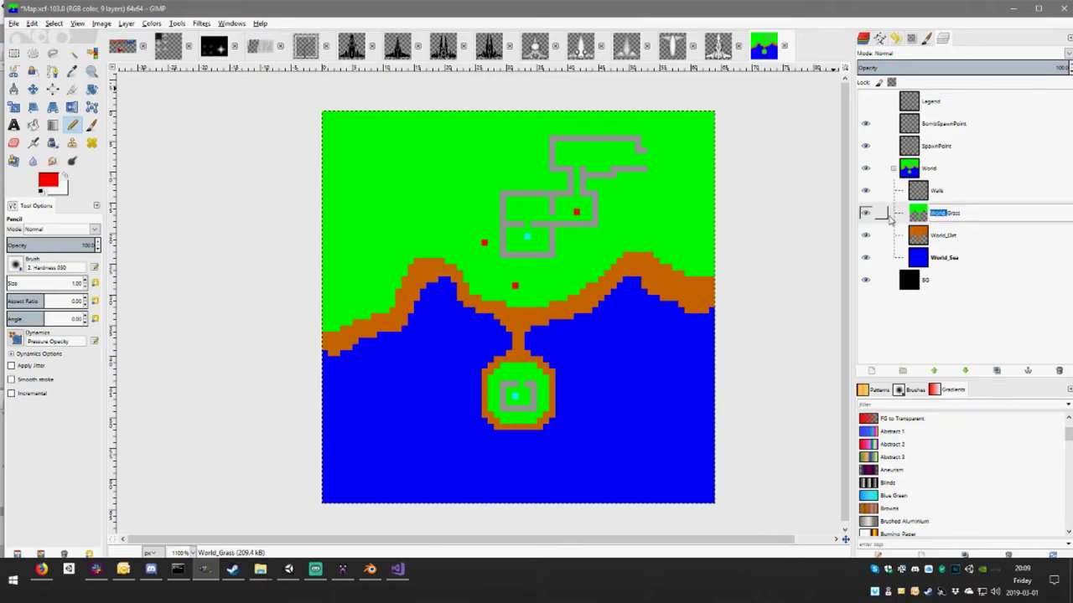
key(Delete)
key(Return)
- Strip the World_ prefix so the remaining layers read Dirt and Sea
double_click(945, 237)
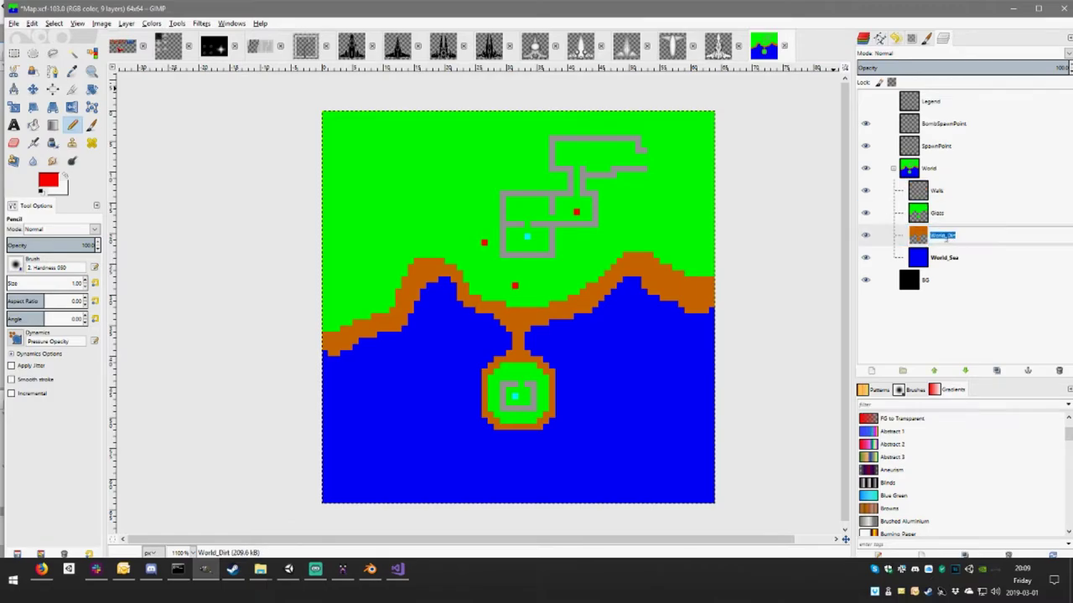
key(Home)
key(shift+ctrl+Right)
key(Delete)
key(Return)
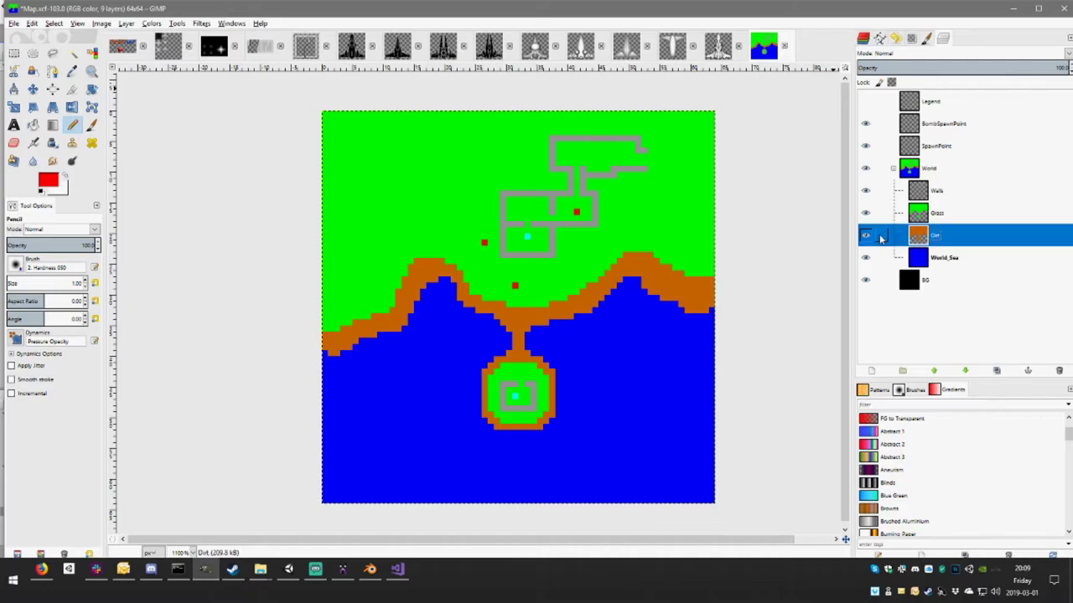
double_click(944, 257)
double_click(948, 257)
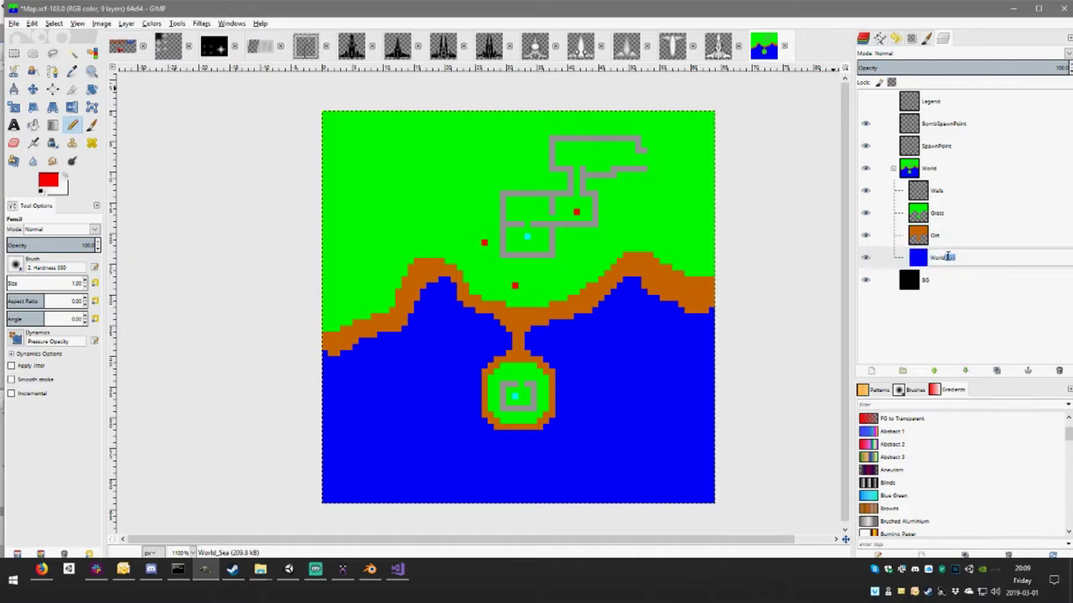
key(Home)
key(shift+ctrl+Right)
key(Delete)
key(Return)
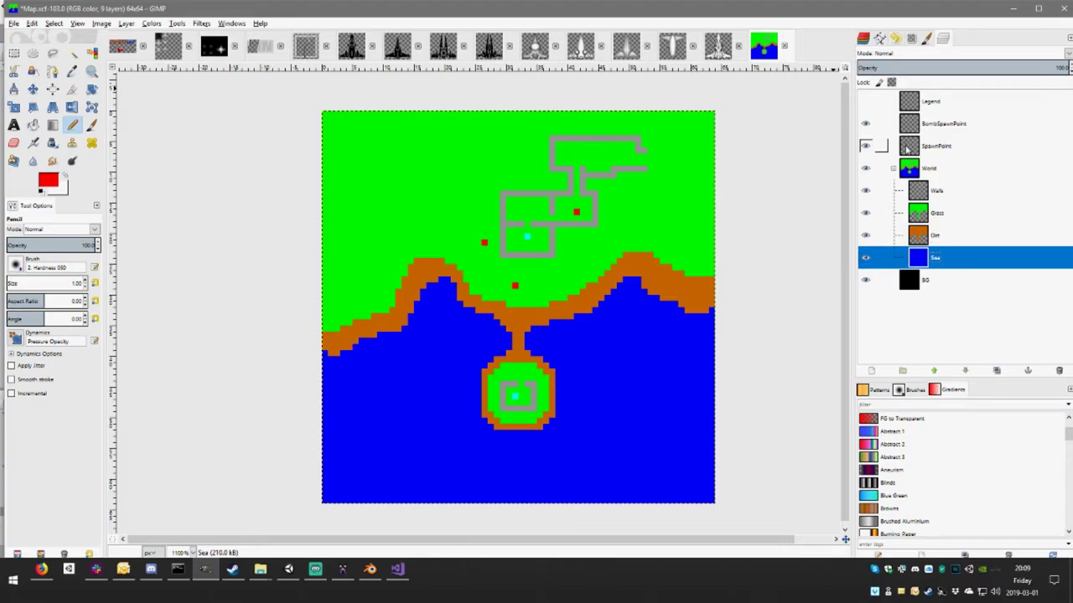
- Save Map.xcf, then collapse and hide the World group
key(ctrl+s)
click(893, 168)
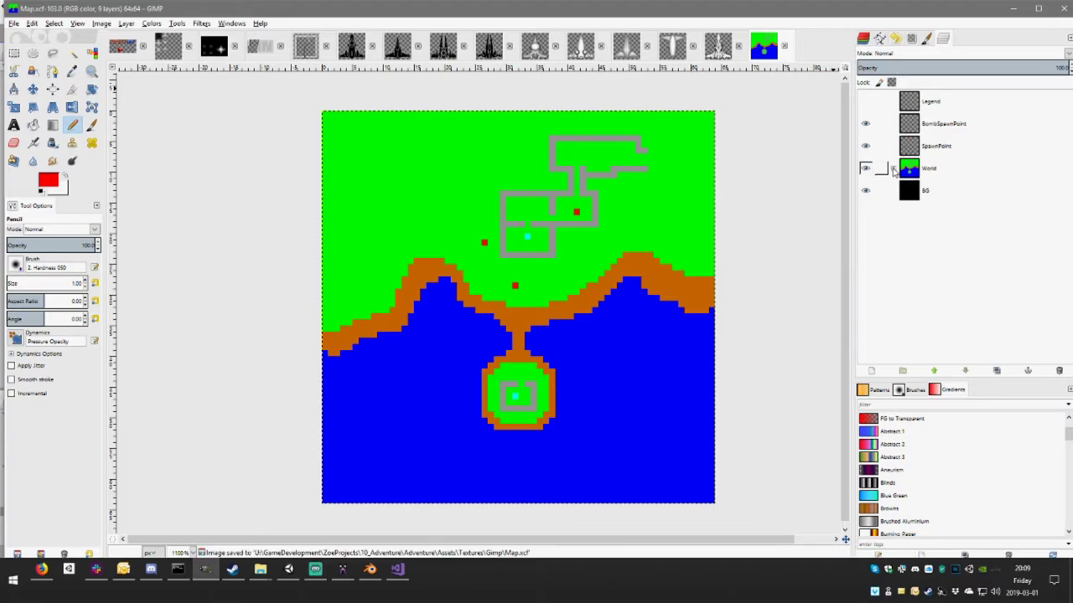
click(866, 169)
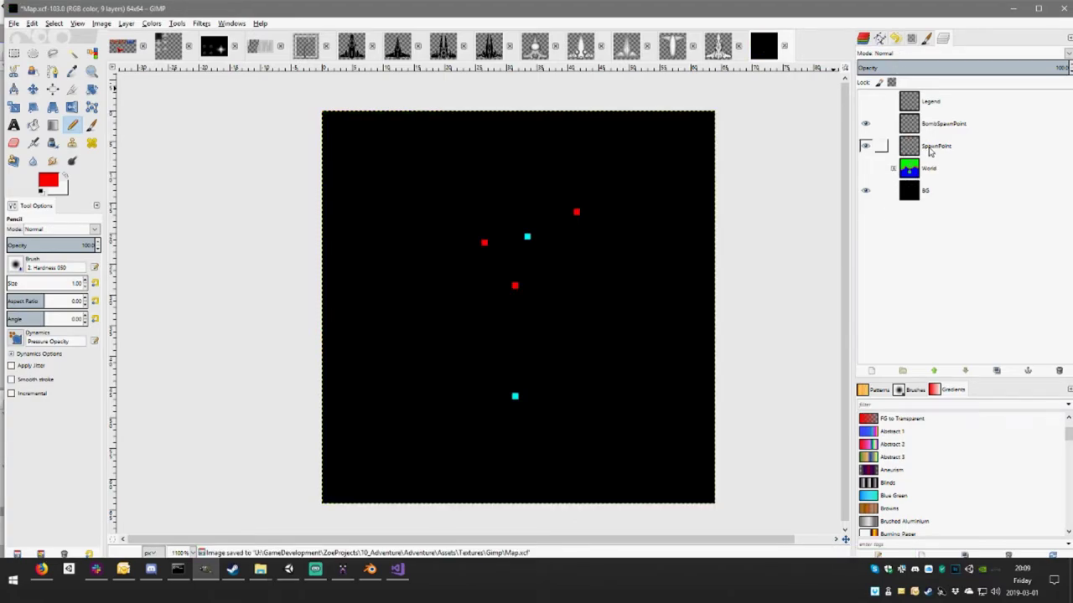
- Create a new layer group named Entities above the World group
right_click(933, 168)
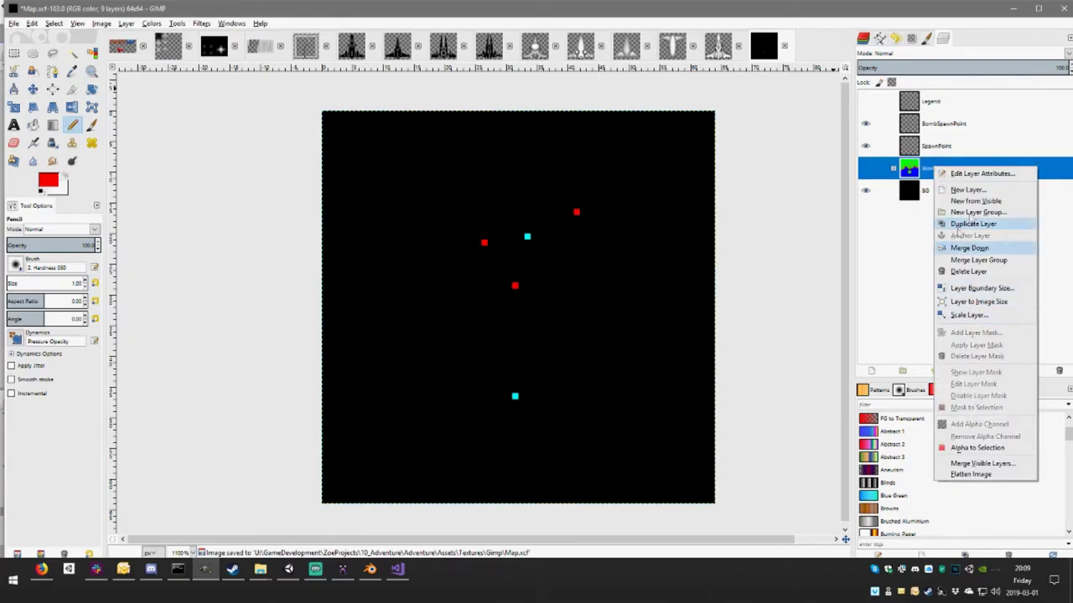
click(979, 213)
click(938, 170)
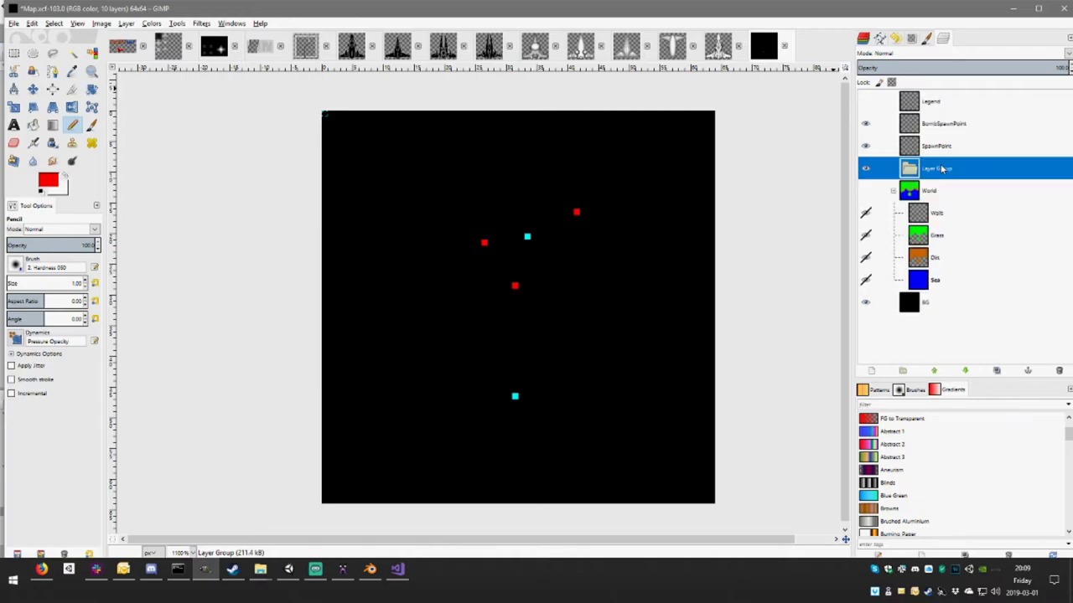
click(894, 191)
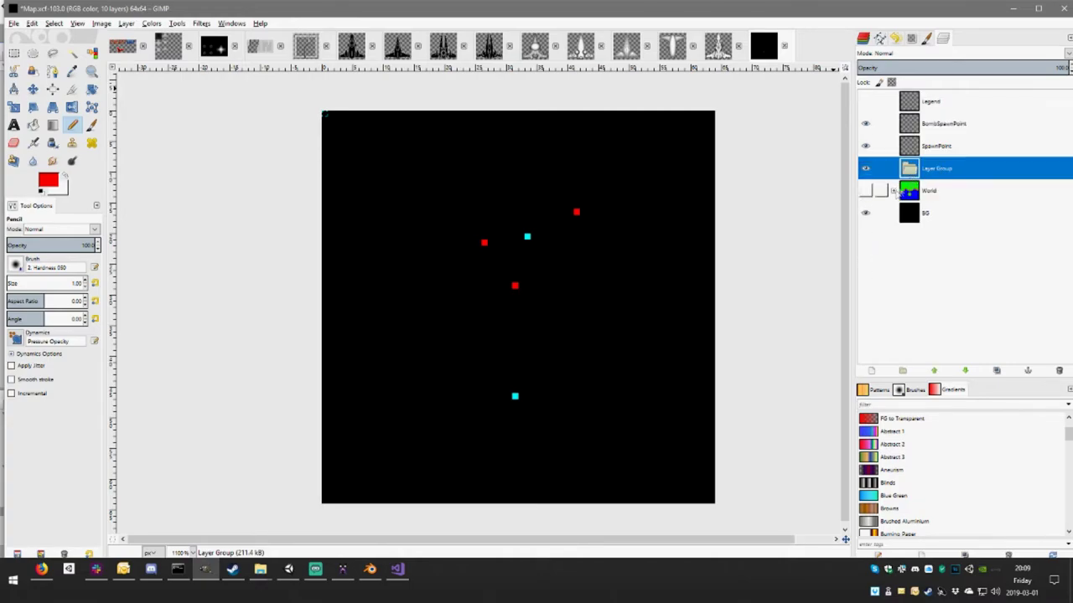
double_click(937, 170)
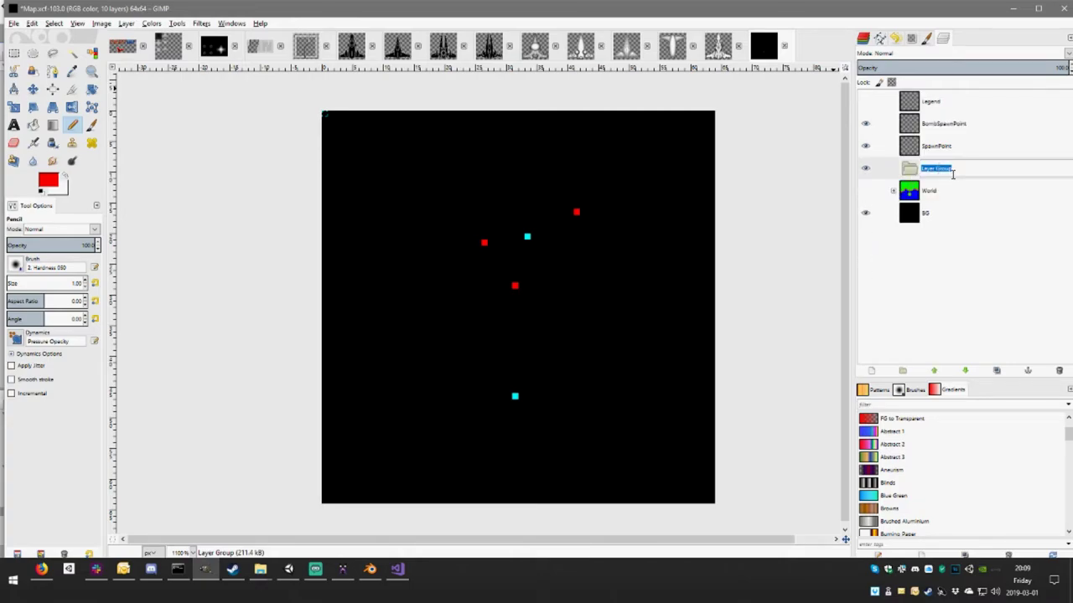
text(Entities)
key(Return)
- Move SpawnPoint and BombSpawnPoint into Entities, then hide and collapse that group
drag(950, 148, 947, 170)
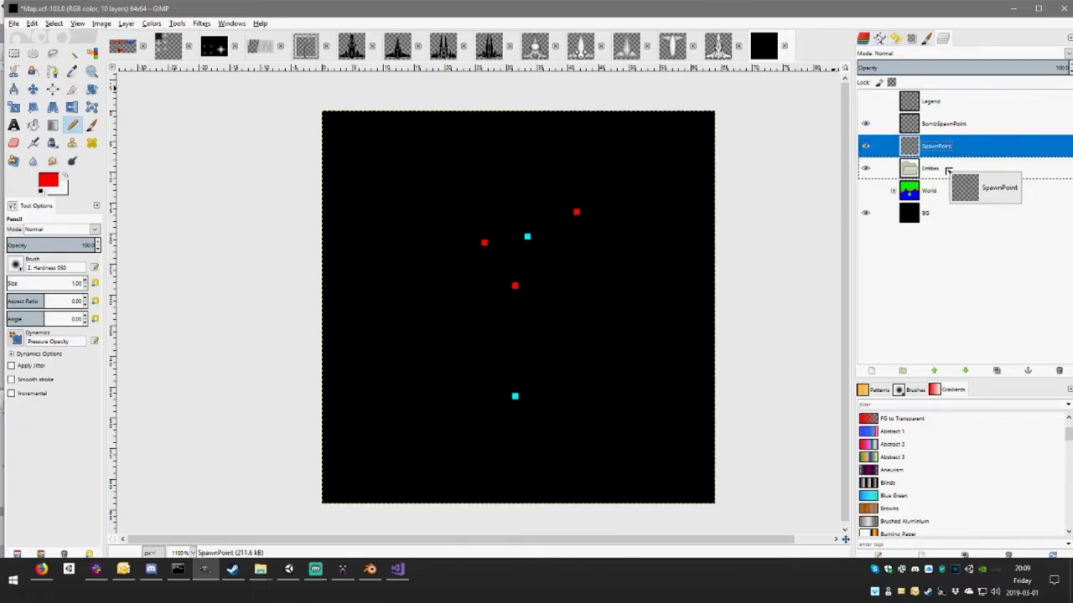
drag(950, 124, 954, 149)
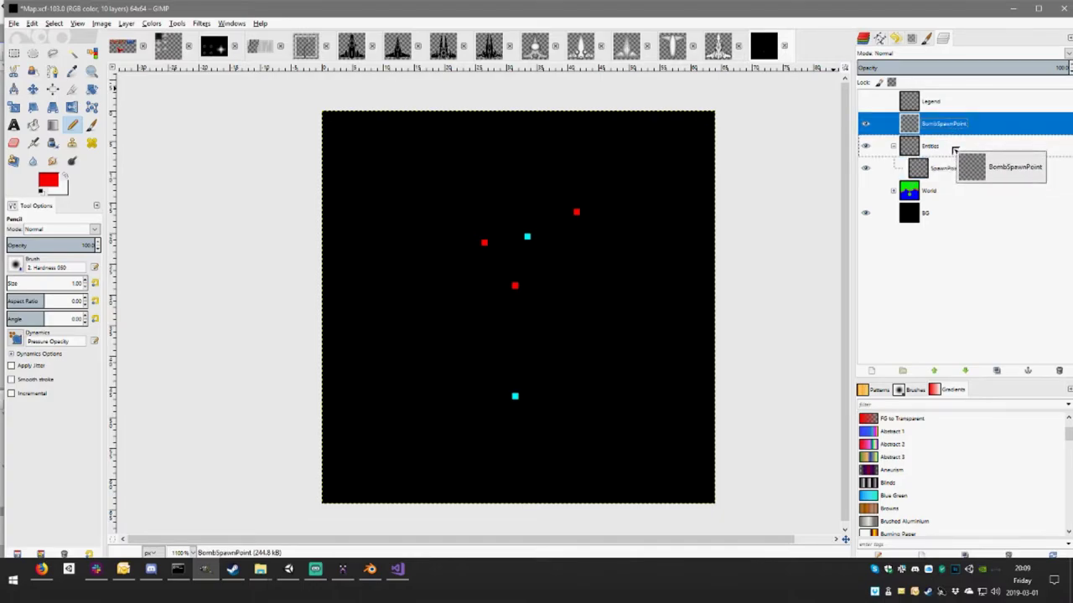
drag(955, 149, 952, 152)
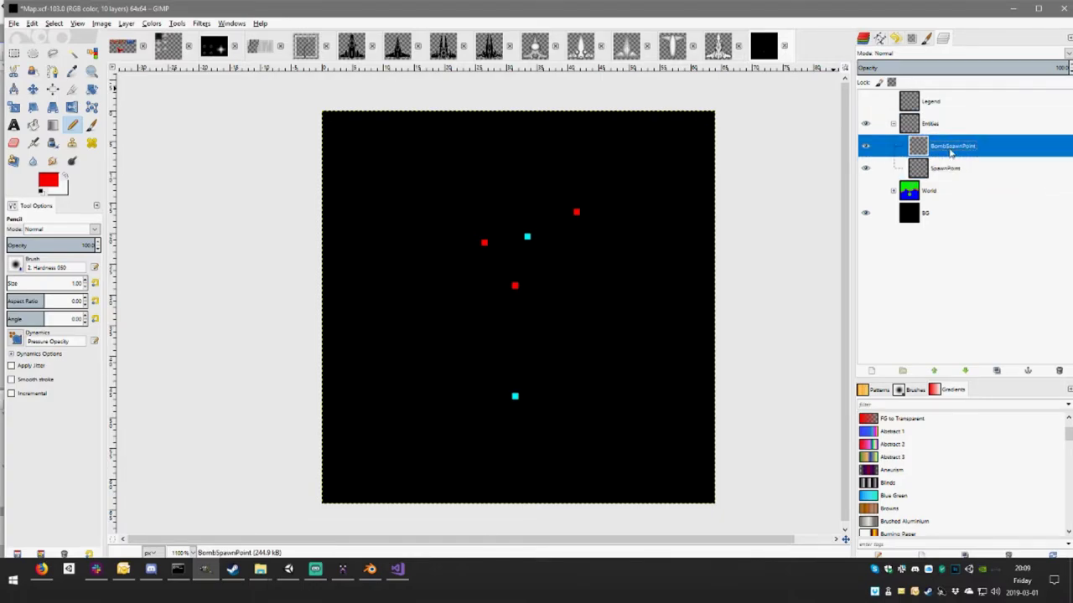
click(866, 124)
click(893, 124)
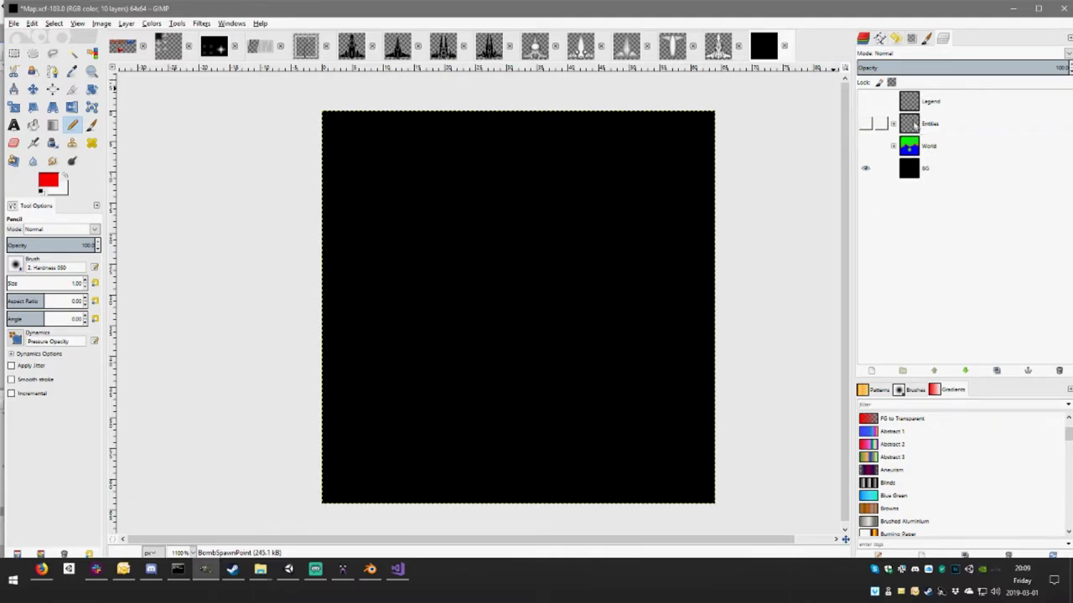
- Rename the Legend layer to _Legend
double_click(922, 101)
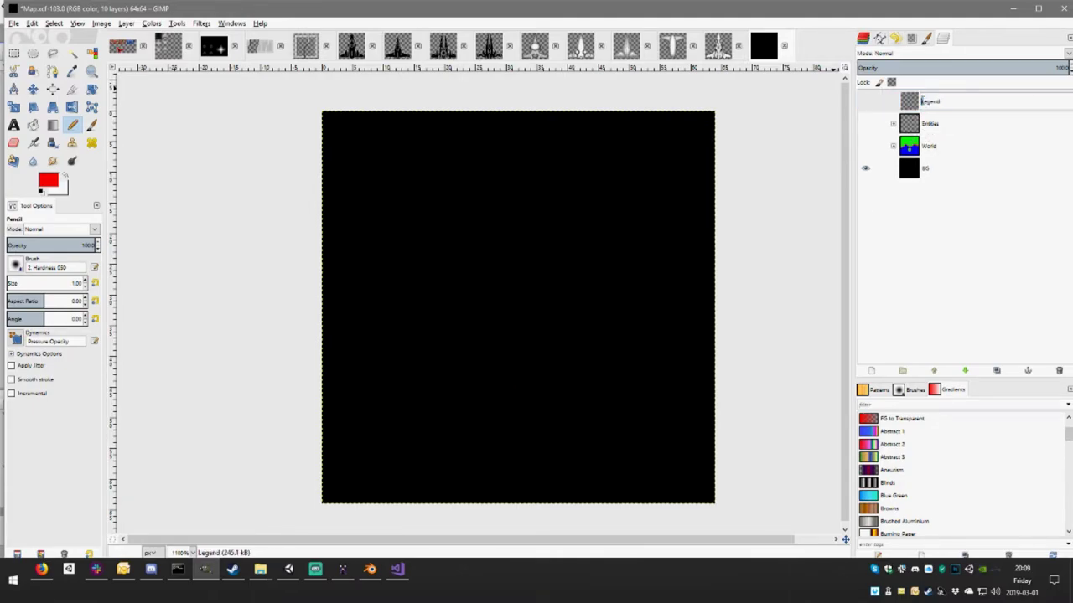
key(Return)
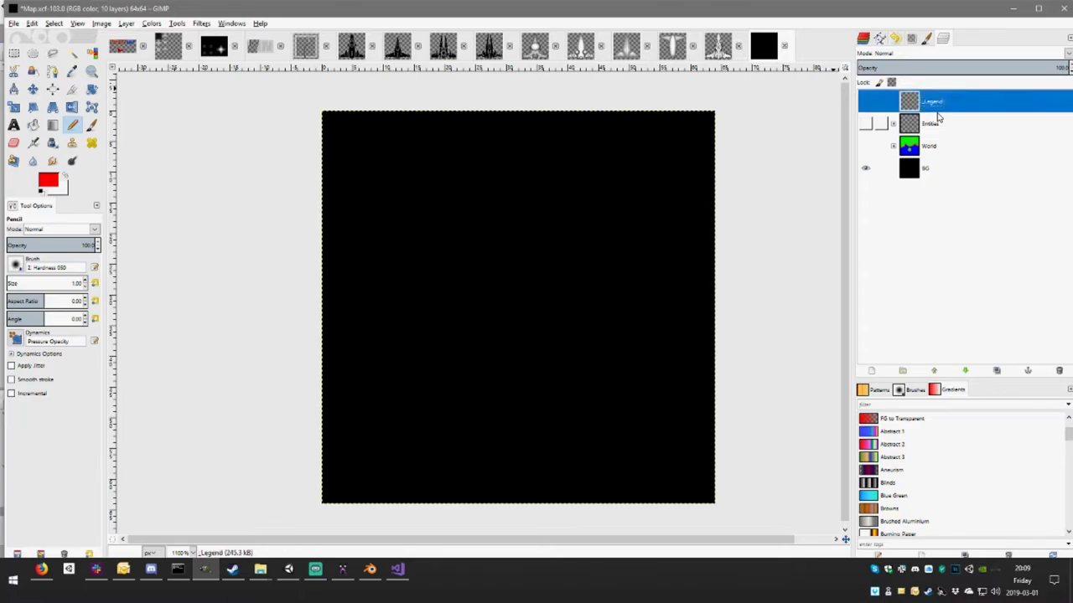
click(943, 122)
- Create a new layer group above Entities and name it EntityInfo
right_click(952, 129)
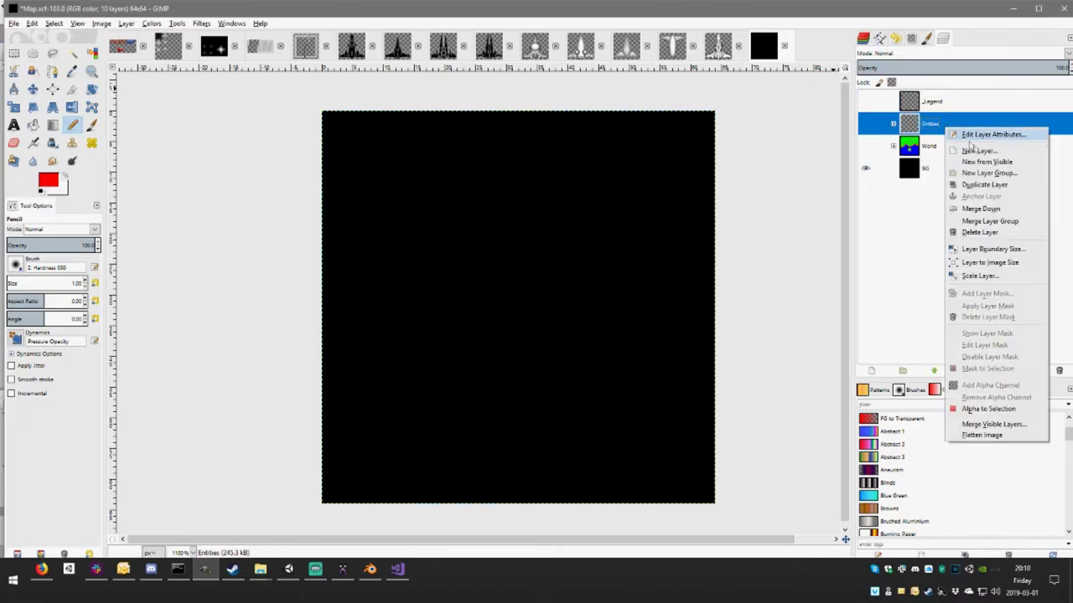
click(971, 169)
drag(945, 146, 950, 125)
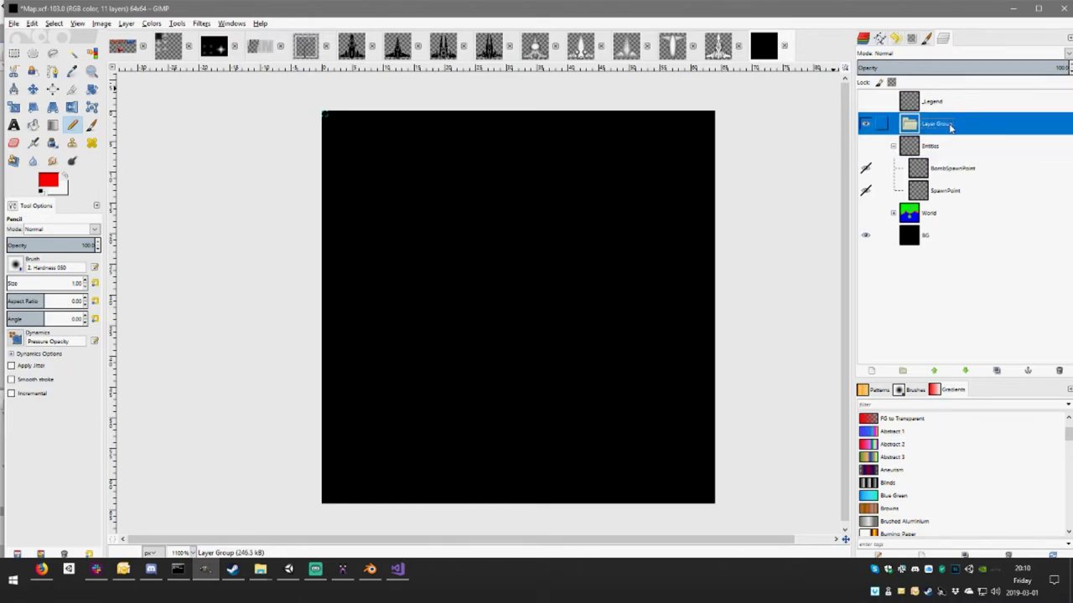
double_click(950, 124)
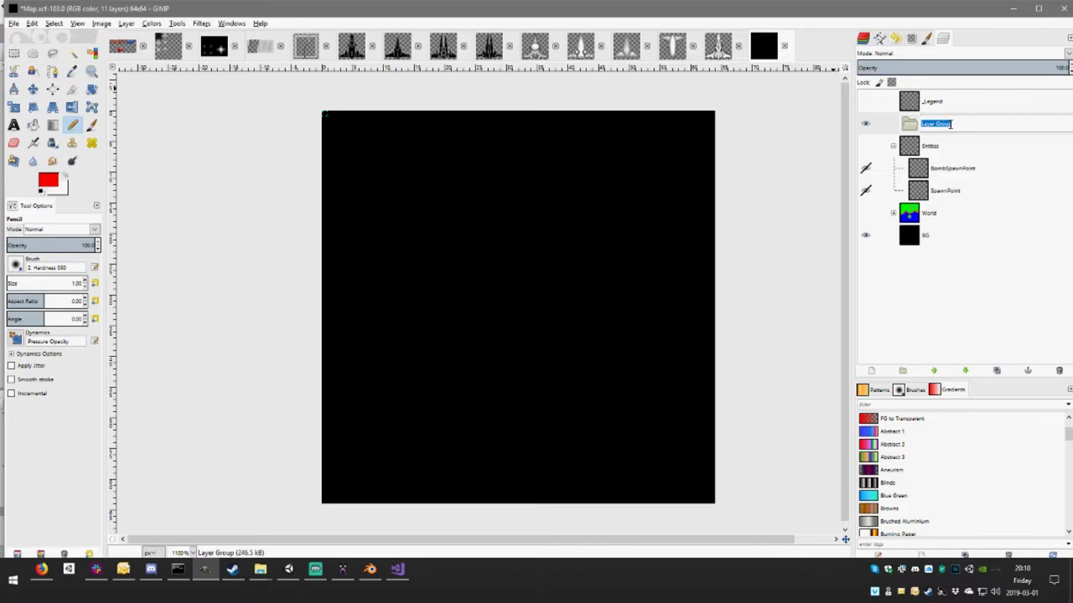
text(EntityInfo)
key(Return)
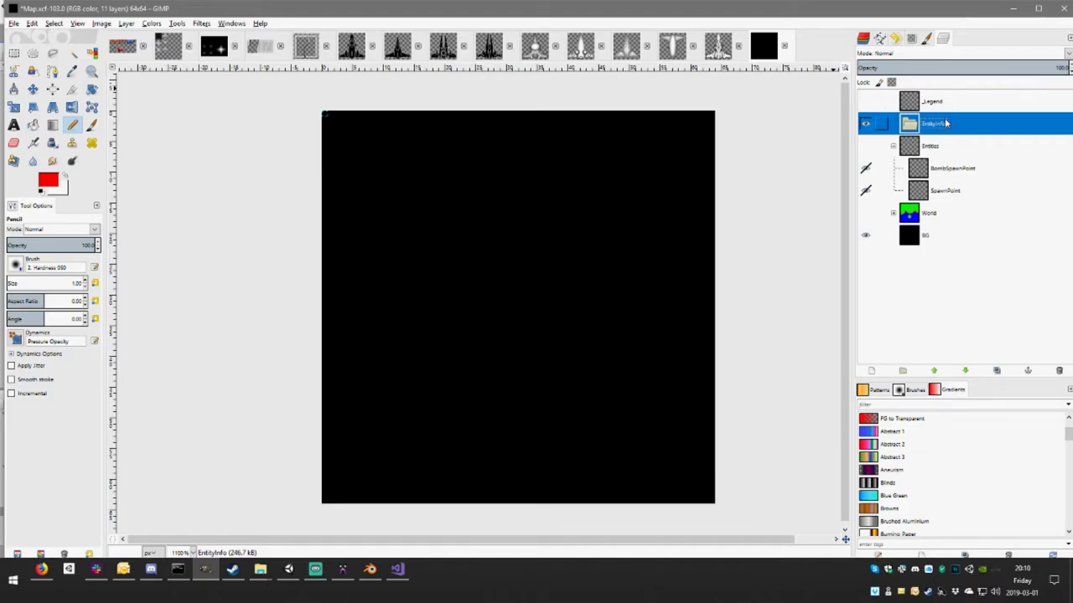
click(893, 147)
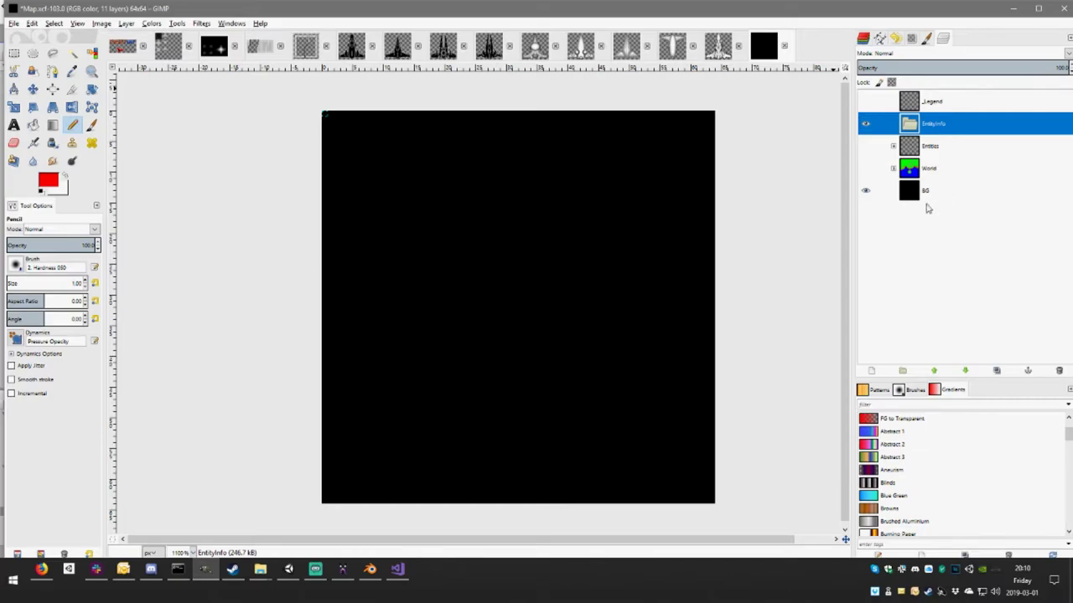
- Add a new transparent layer just below _Legend and name it EntityInfo
click(945, 104)
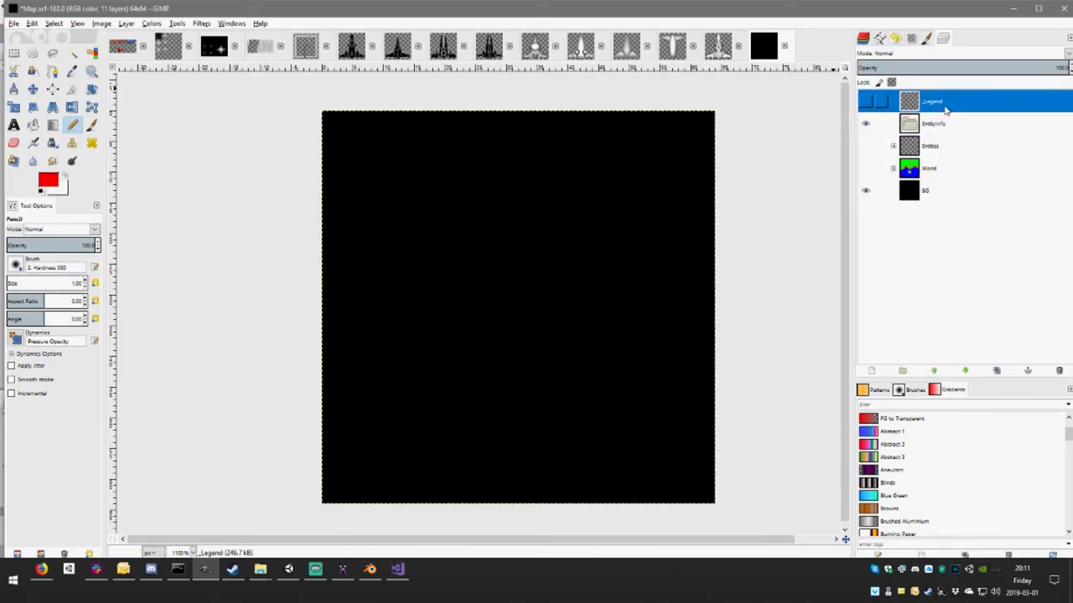
right_click(942, 108)
click(976, 129)
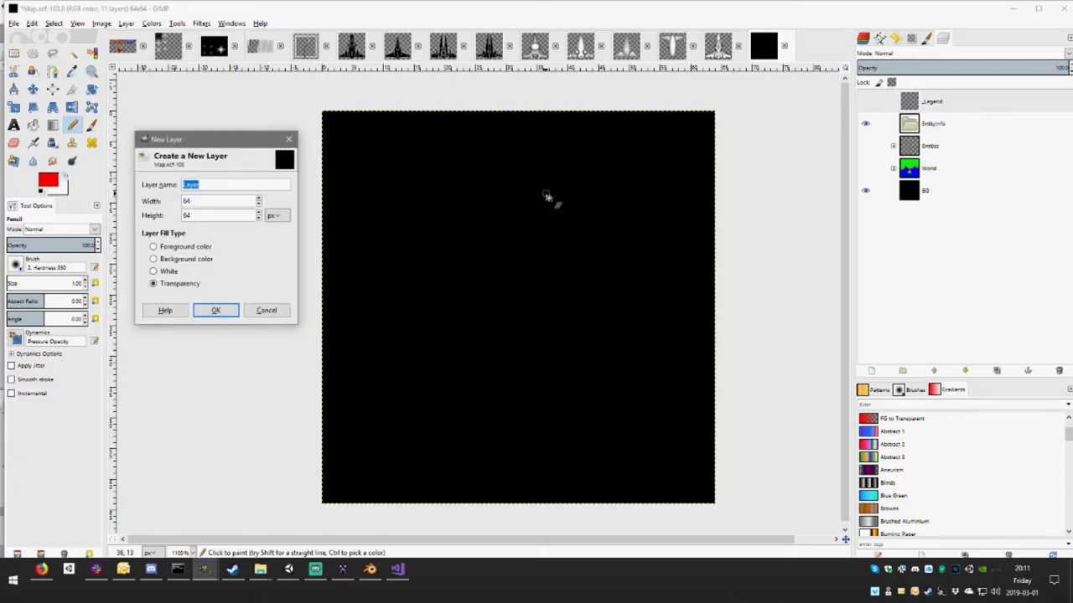
click(216, 310)
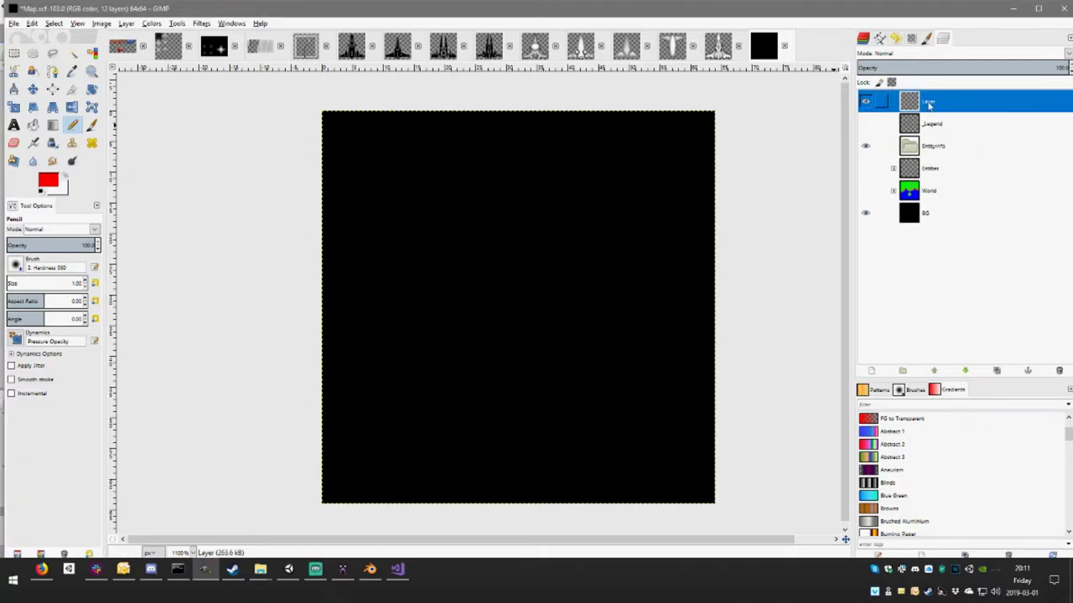
drag(926, 105, 927, 126)
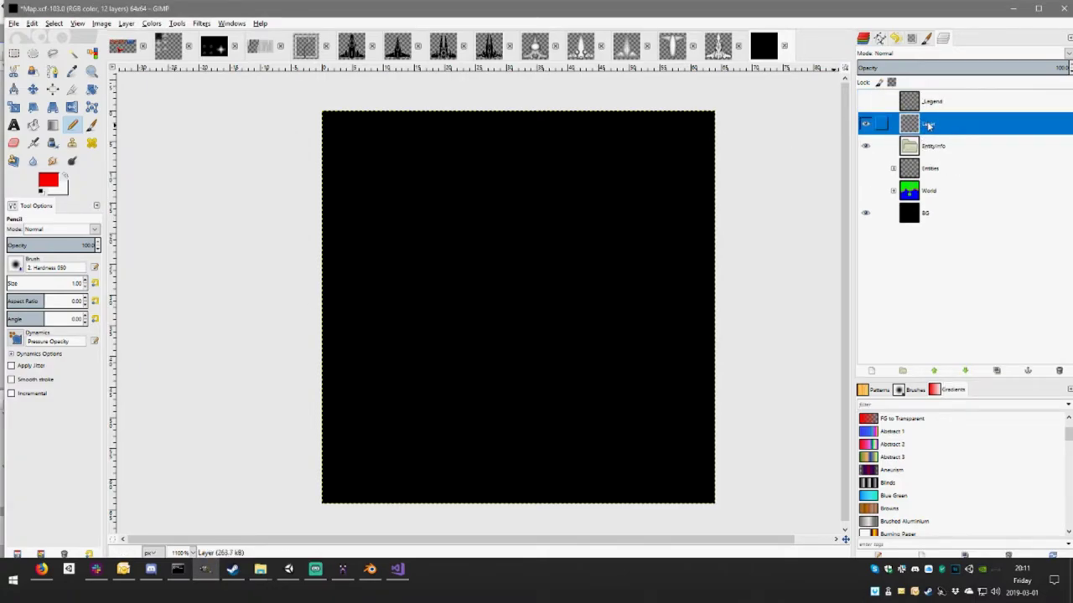
double_click(922, 124)
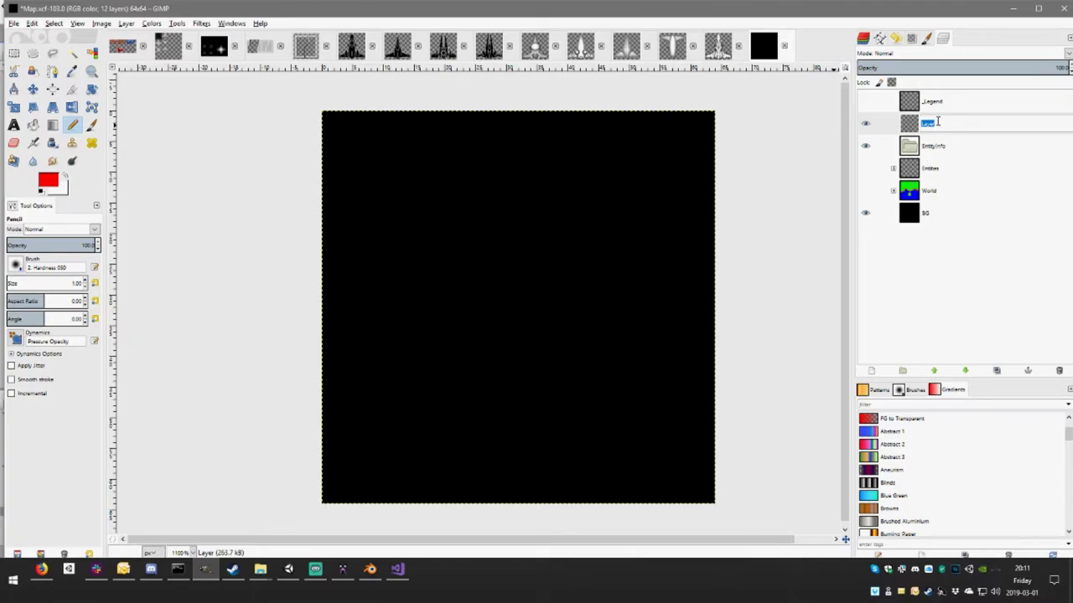
text(Ent)
text(ityIn)
text(fo)
key(Return)
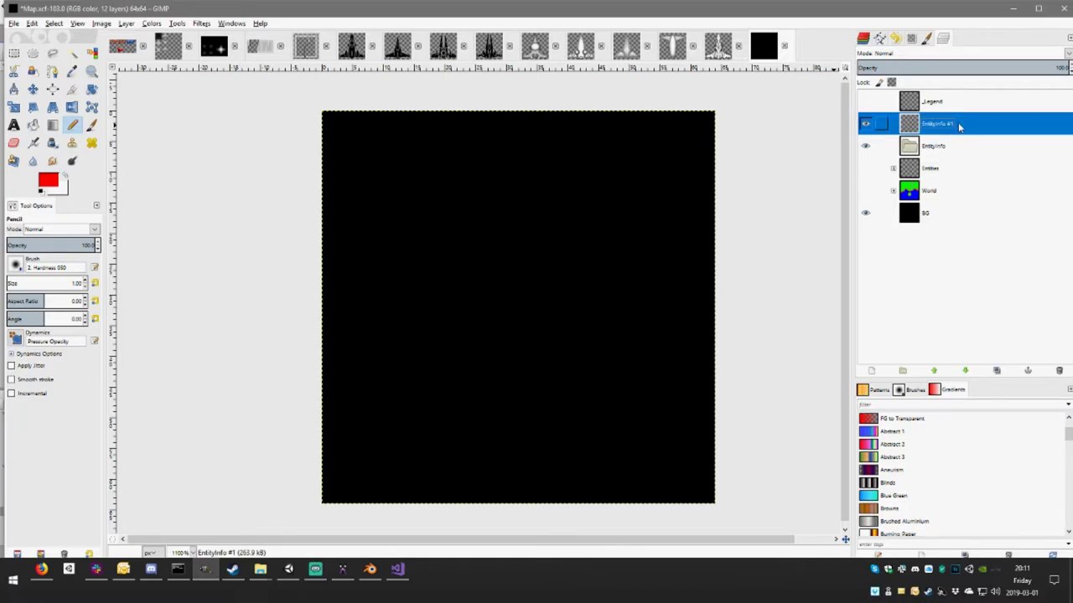
- Rename the layer EntityInformation, put it inside EntityInfo, and show the Entities layers
click(930, 146)
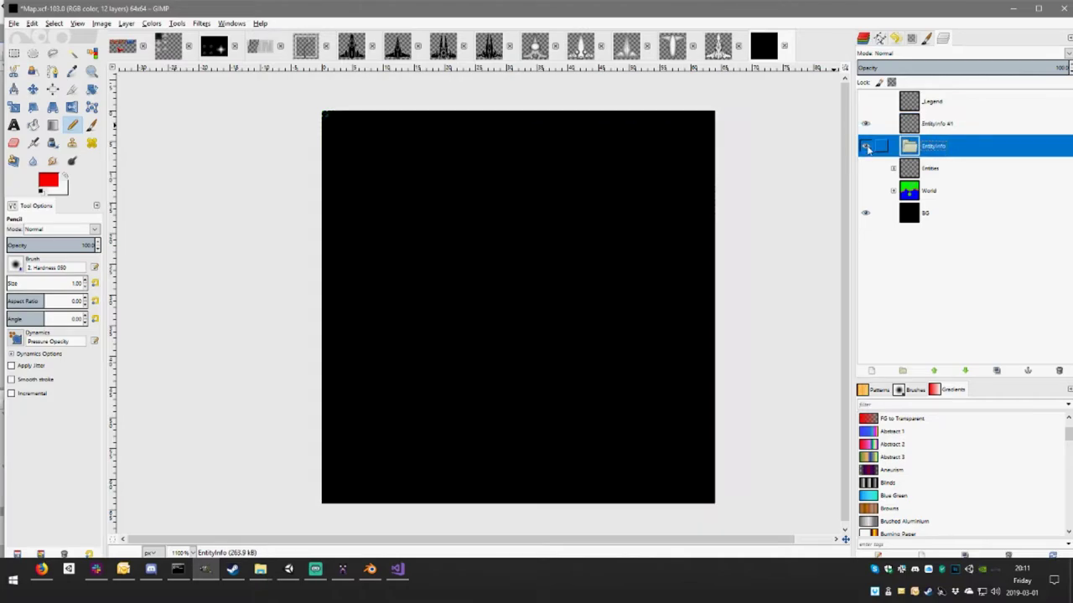
click(930, 126)
click(936, 124)
double_click(948, 124)
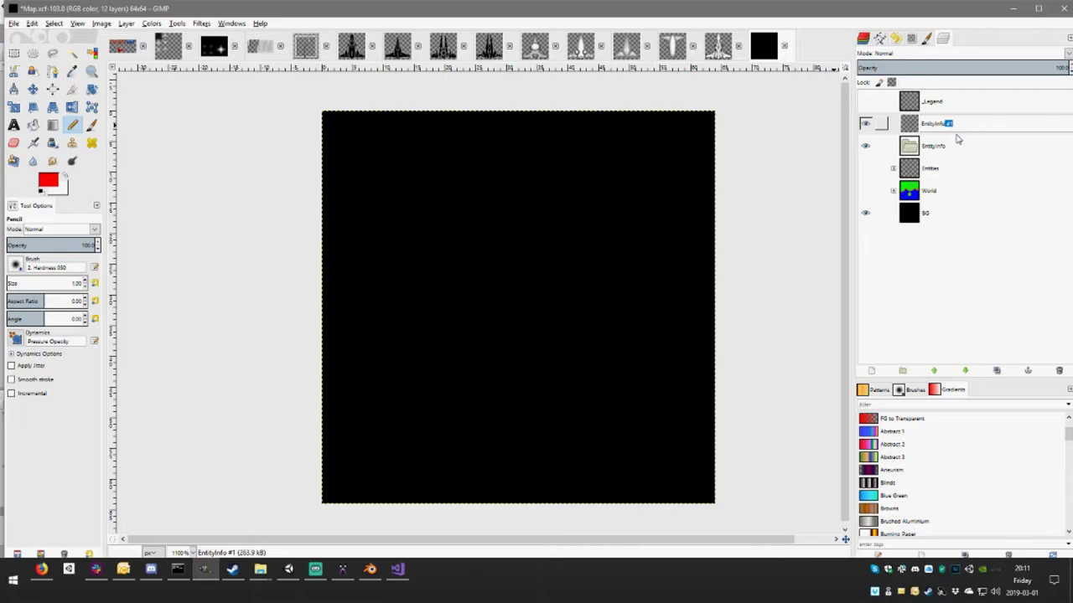
text(rmat)
text(ion)
key(Return)
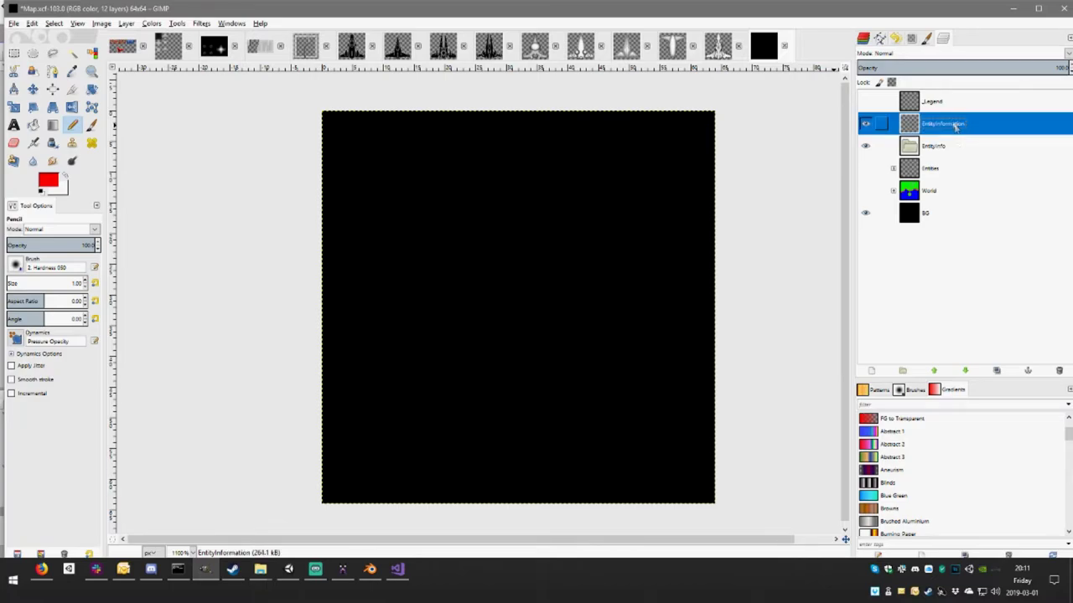
drag(948, 124, 946, 148)
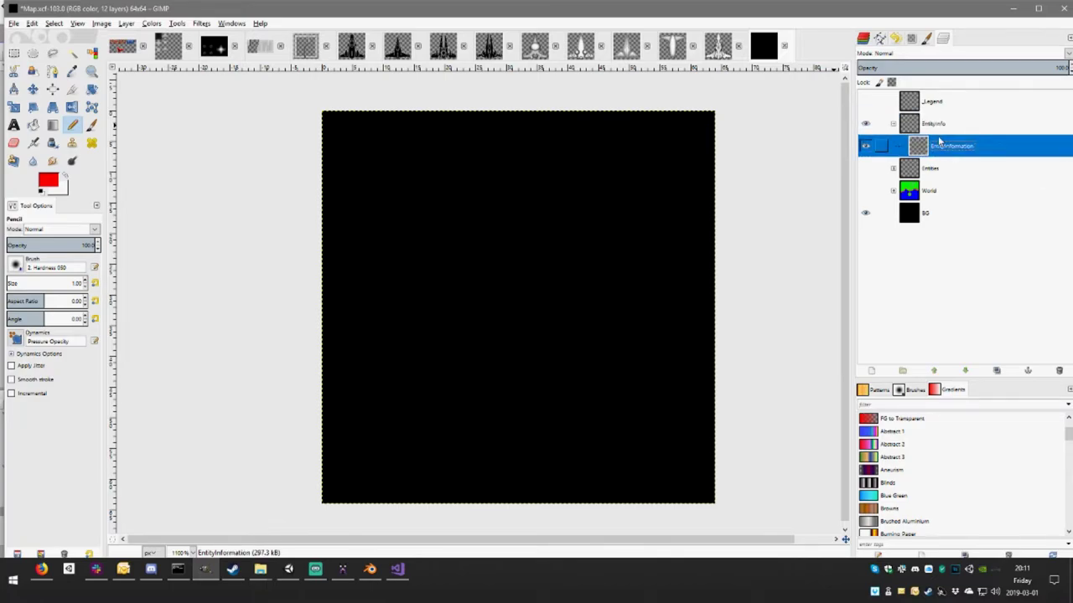
click(873, 168)
- Paint the three red marker dots white, then repaint the first one light cyan
click(65, 177)
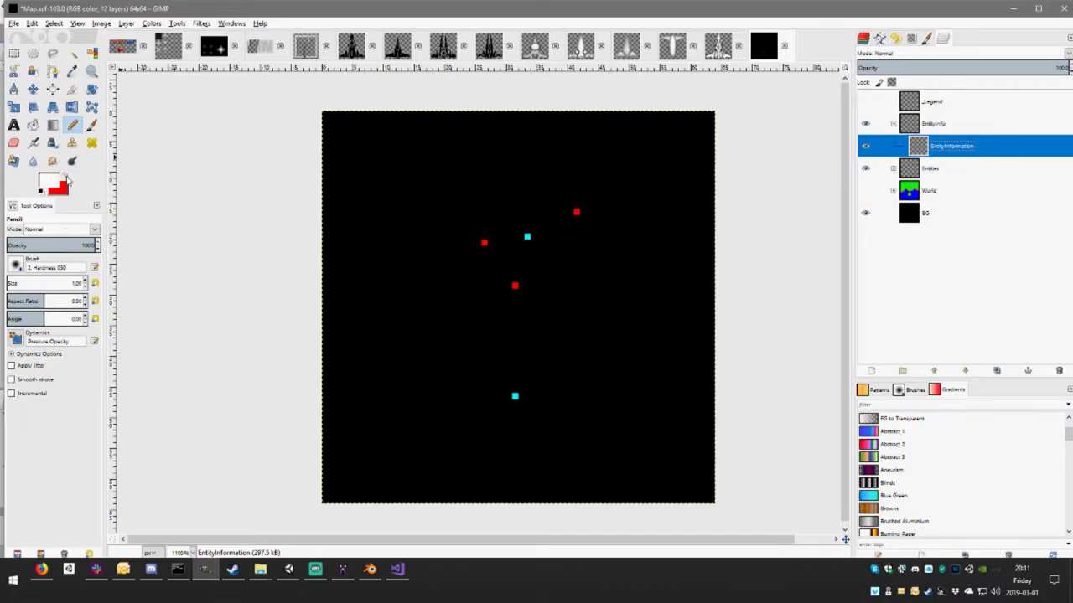
click(484, 243)
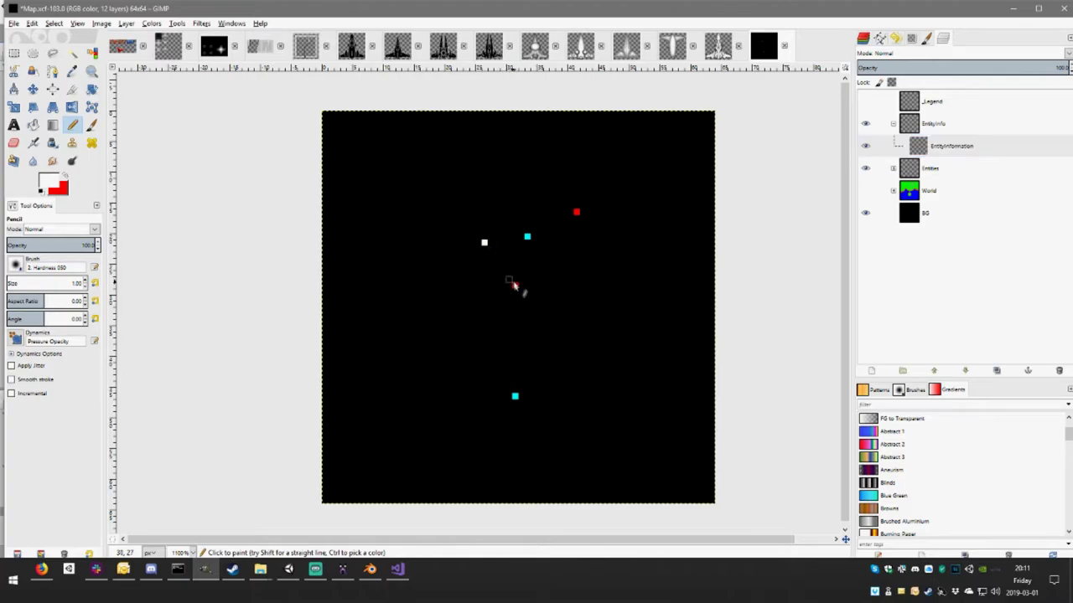
click(515, 285)
click(576, 212)
click(49, 182)
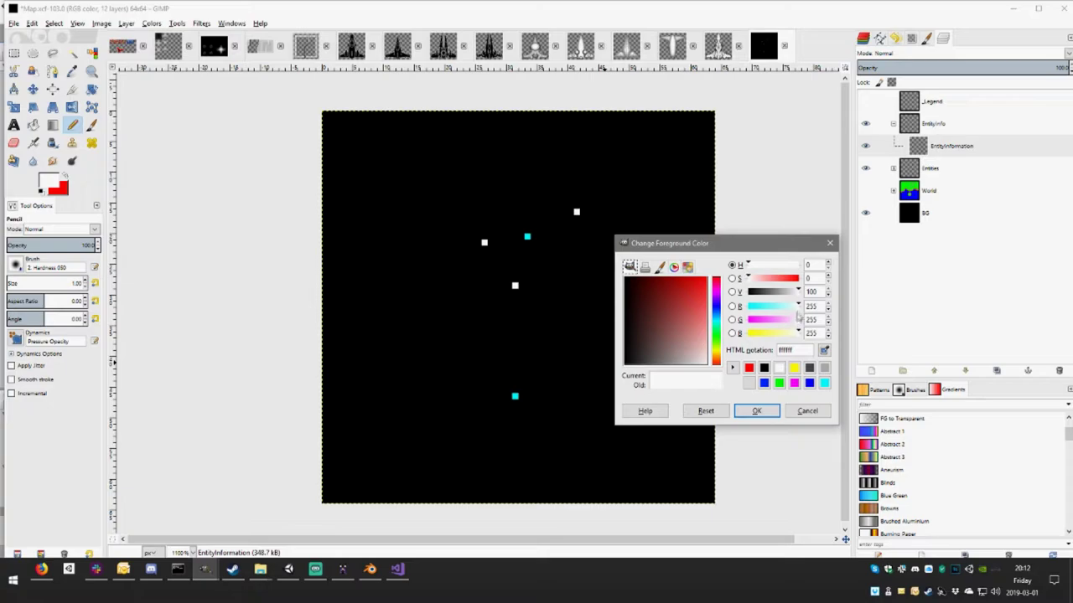
drag(801, 309, 785, 309)
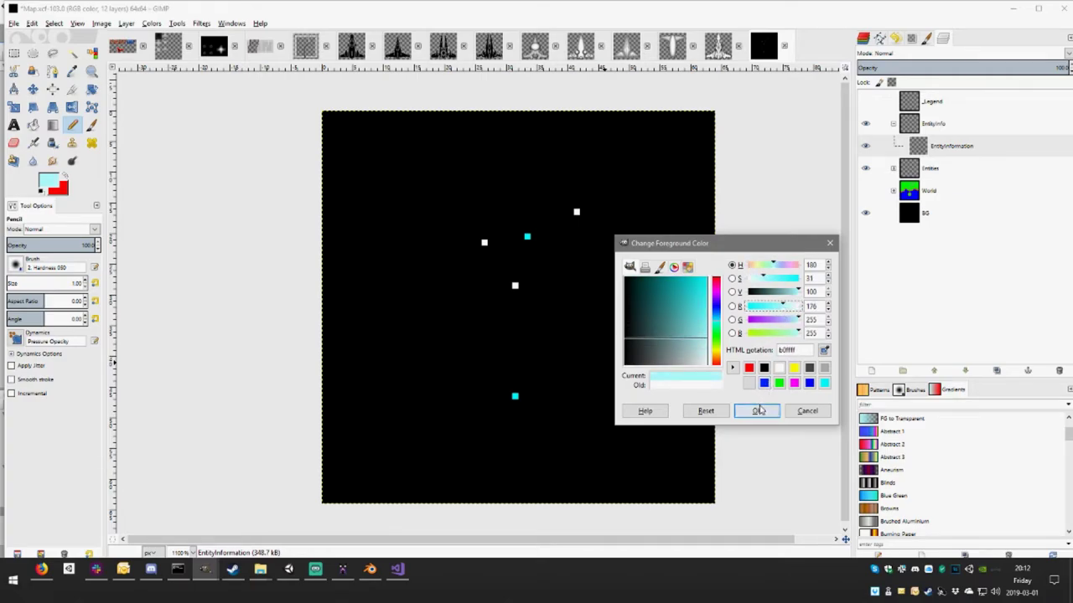
click(756, 411)
click(484, 242)
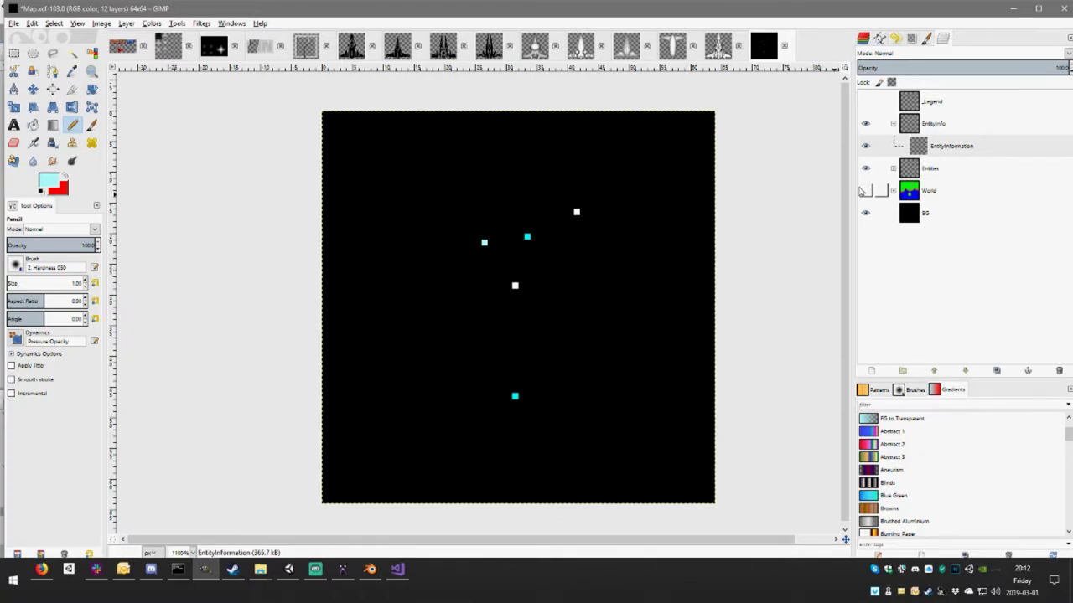
- Hide SpawnPoint and repaint the other two markers in light cyan 85ffff
click(893, 168)
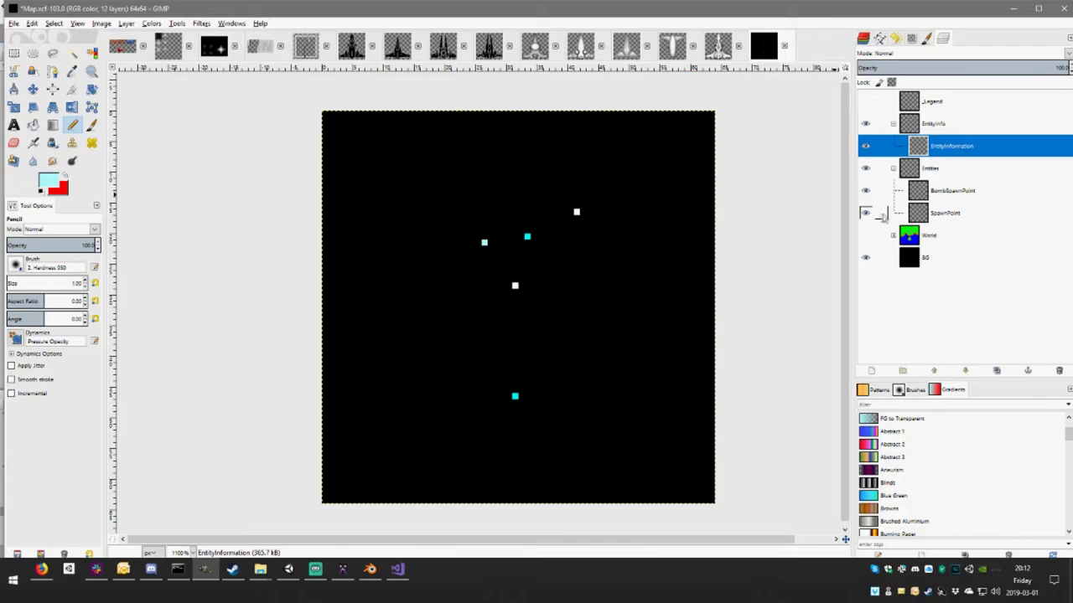
click(866, 213)
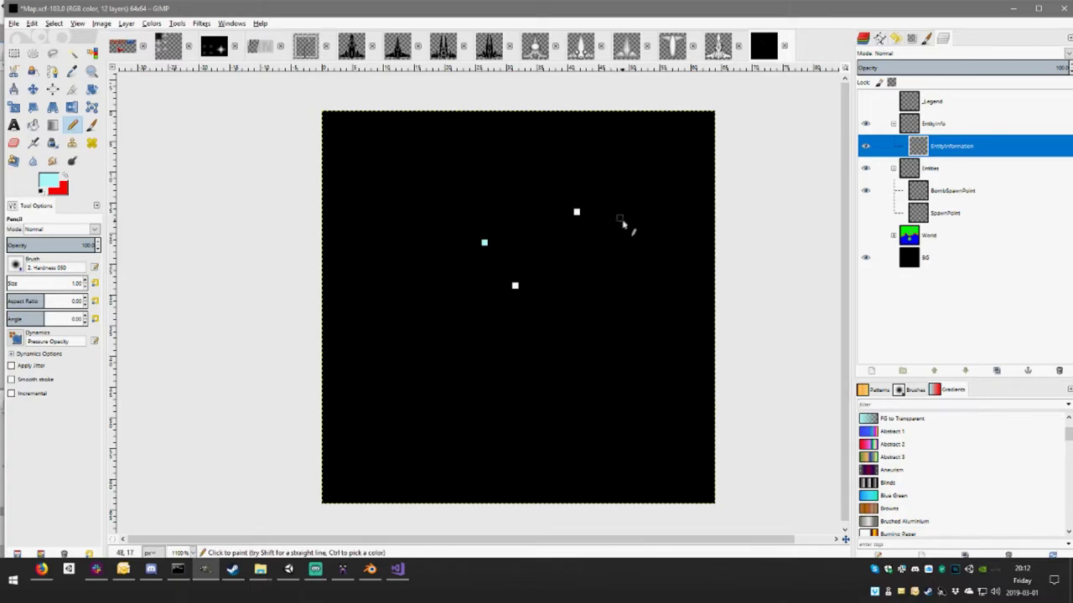
click(51, 183)
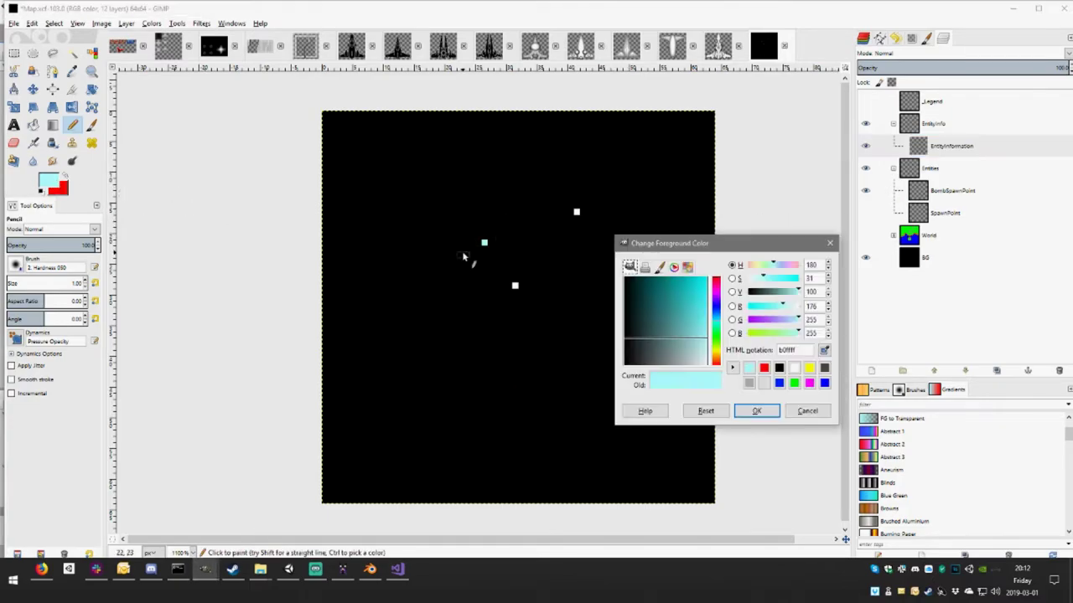
drag(785, 308, 767, 310)
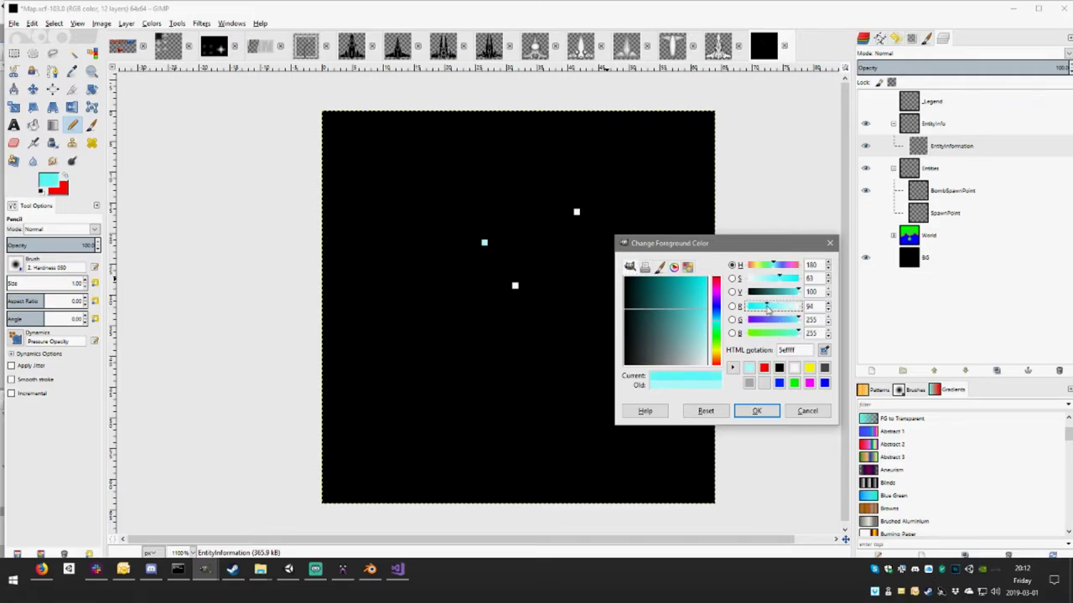
click(576, 211)
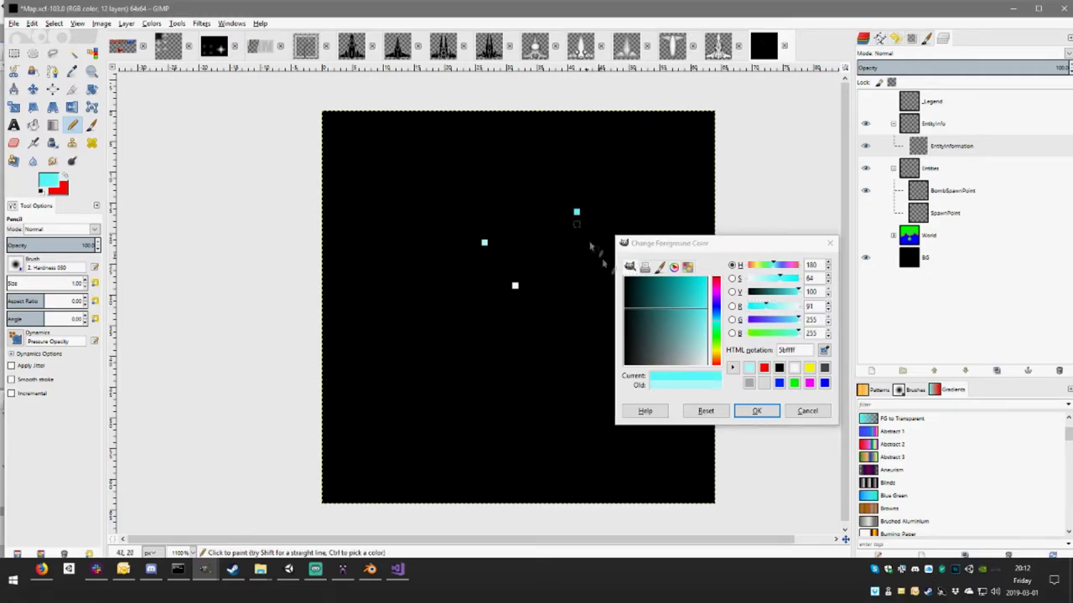
click(774, 307)
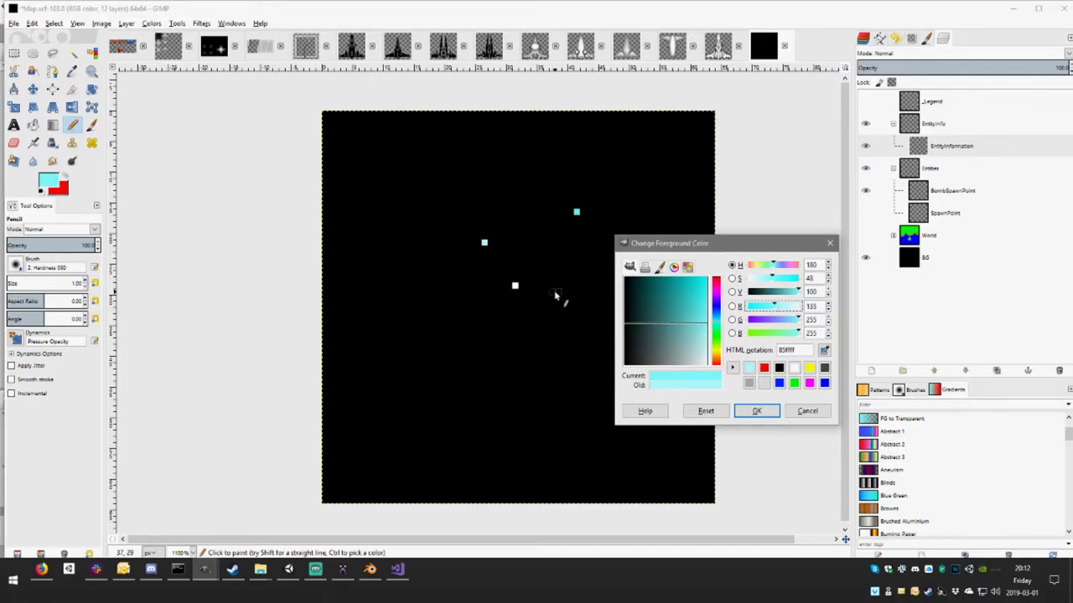
click(514, 285)
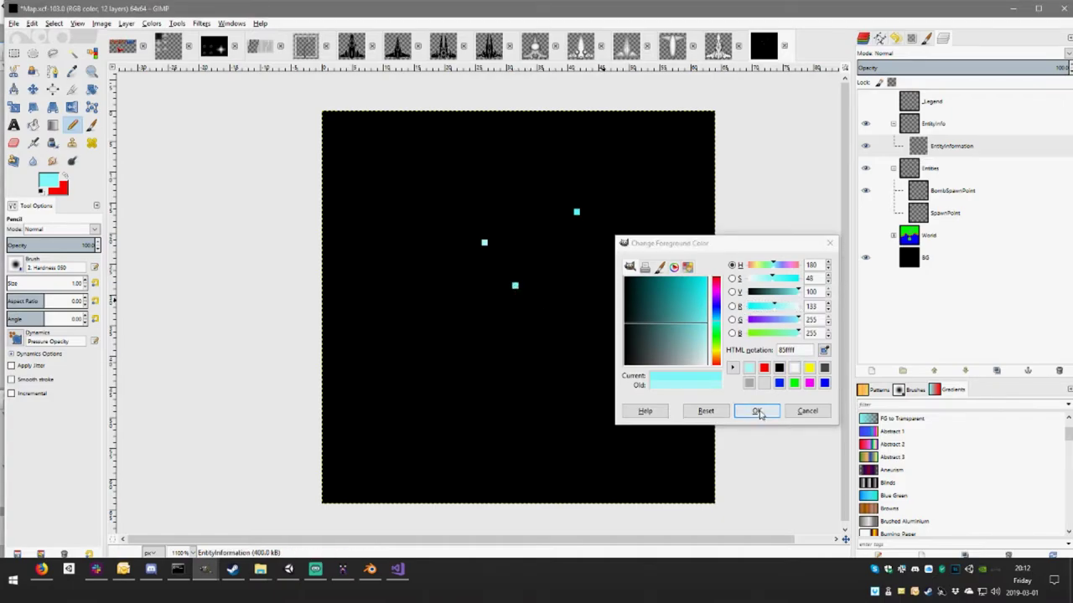
click(756, 411)
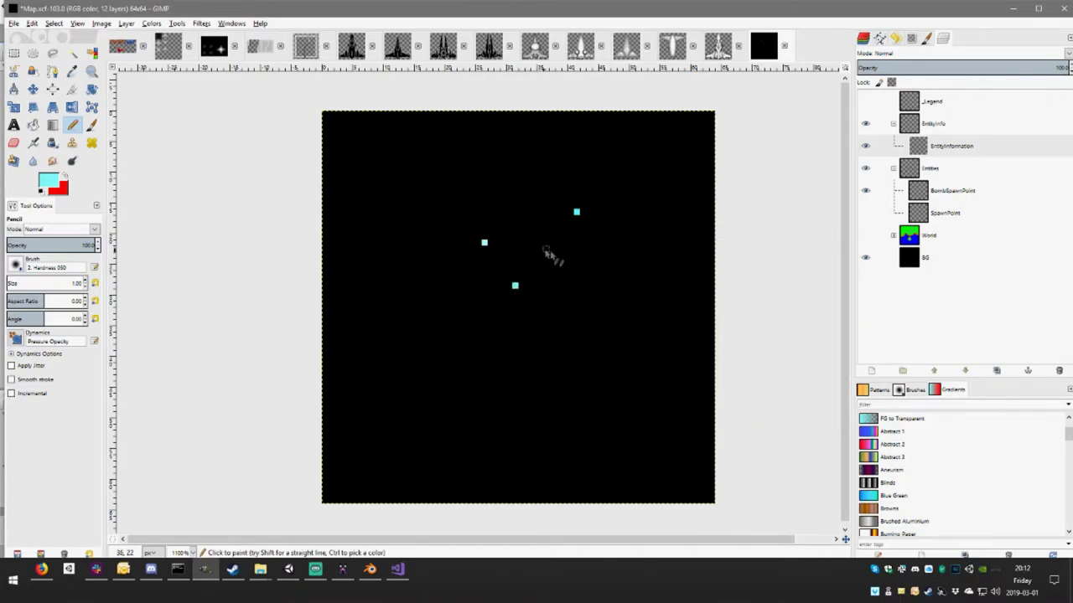
- Collapse the EntityInfo and Entities groups and hide the Entities group
click(893, 123)
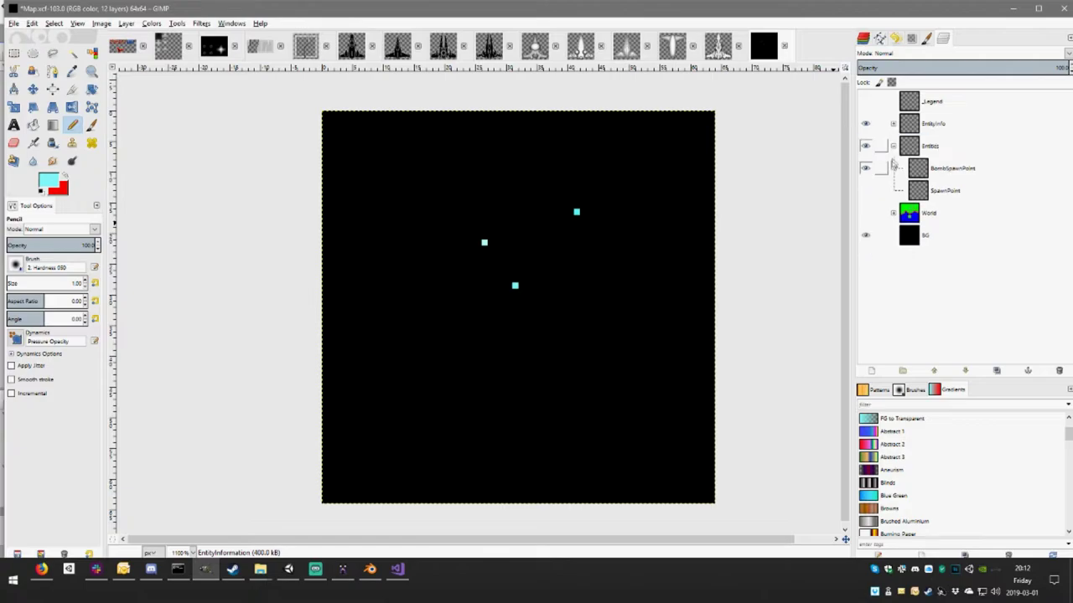
click(893, 146)
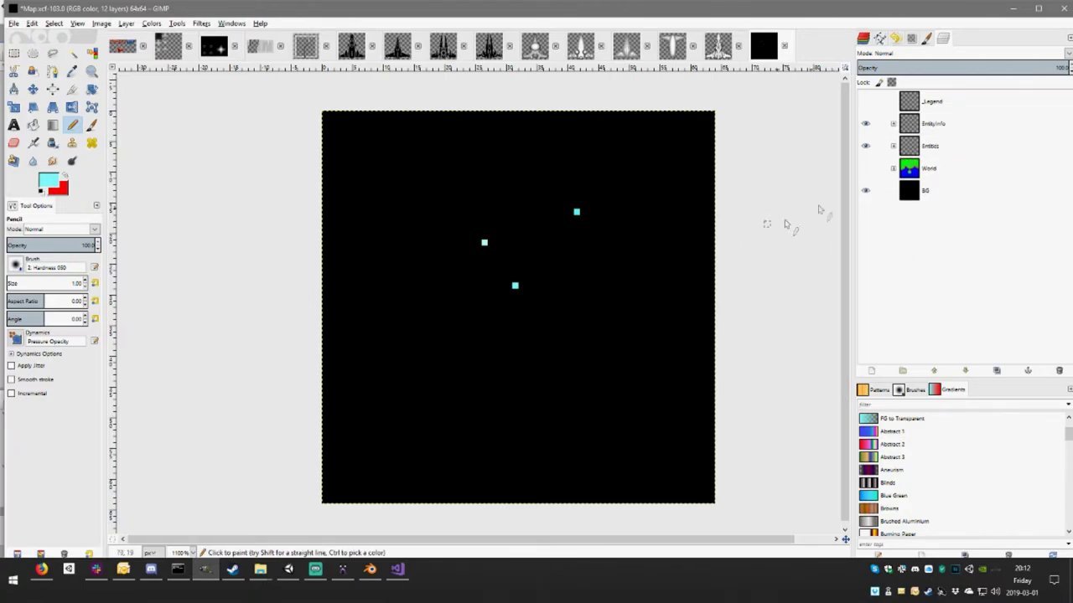
click(865, 145)
- Set up the export as EntityInfoMap.png, backing out of the PNG options
key(ctrl+shift+e)
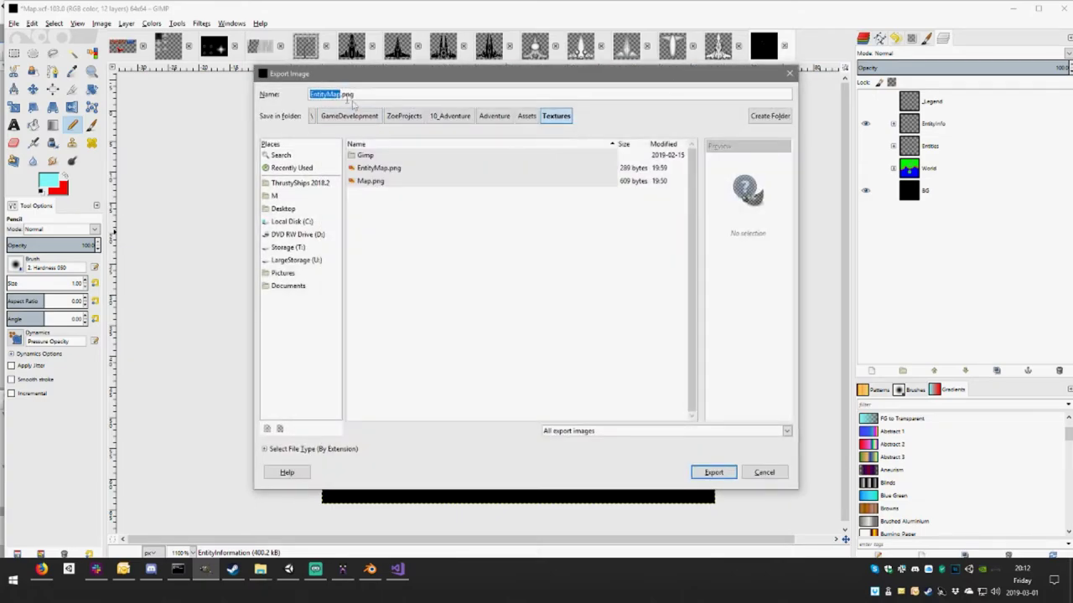
click(331, 94)
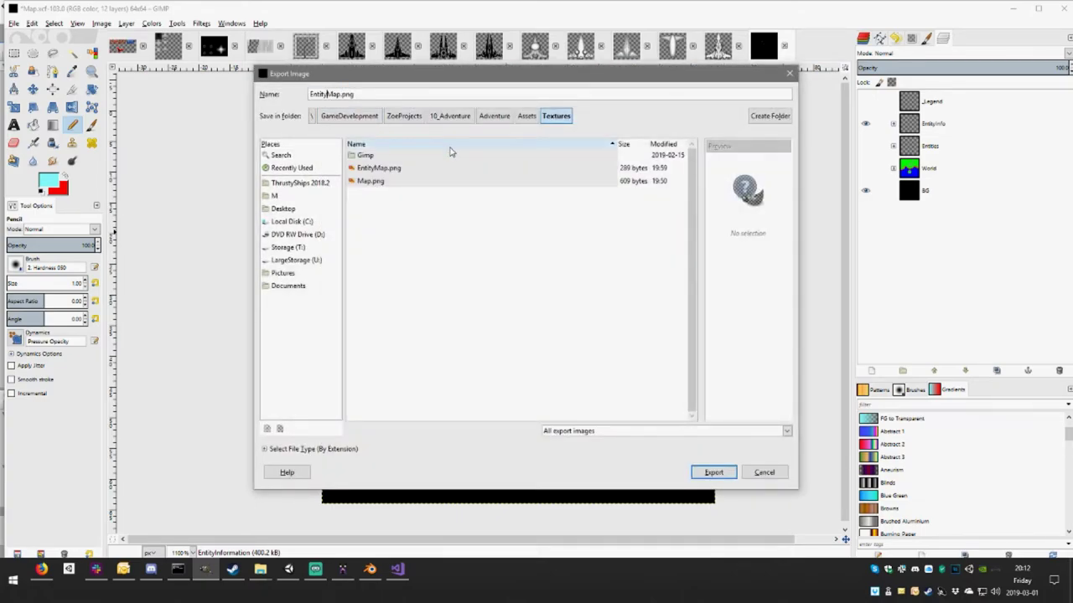
text(Info)
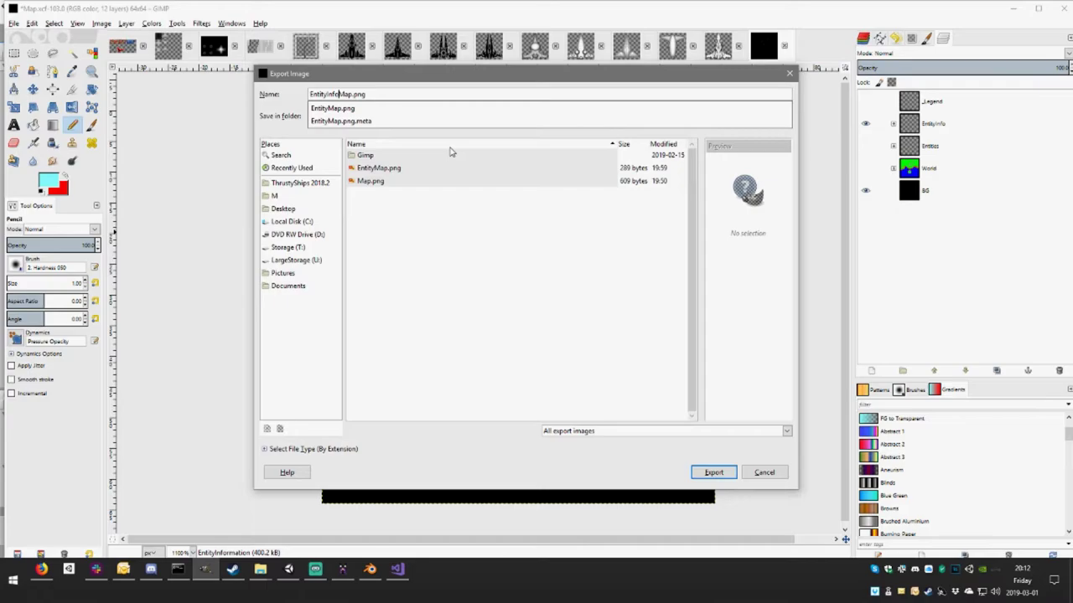
key(Return)
key(Return)
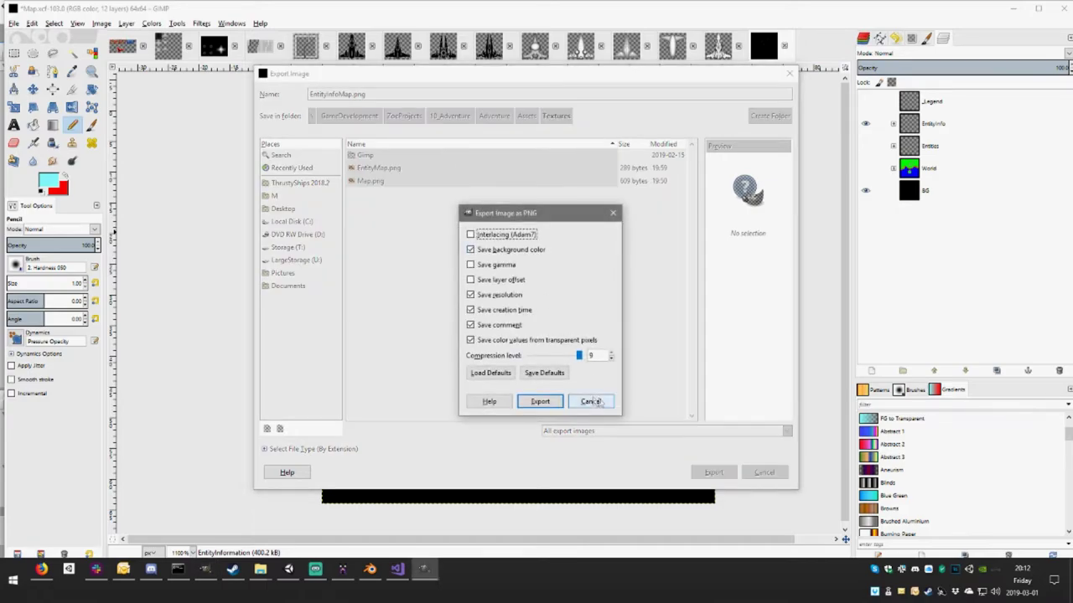
click(591, 402)
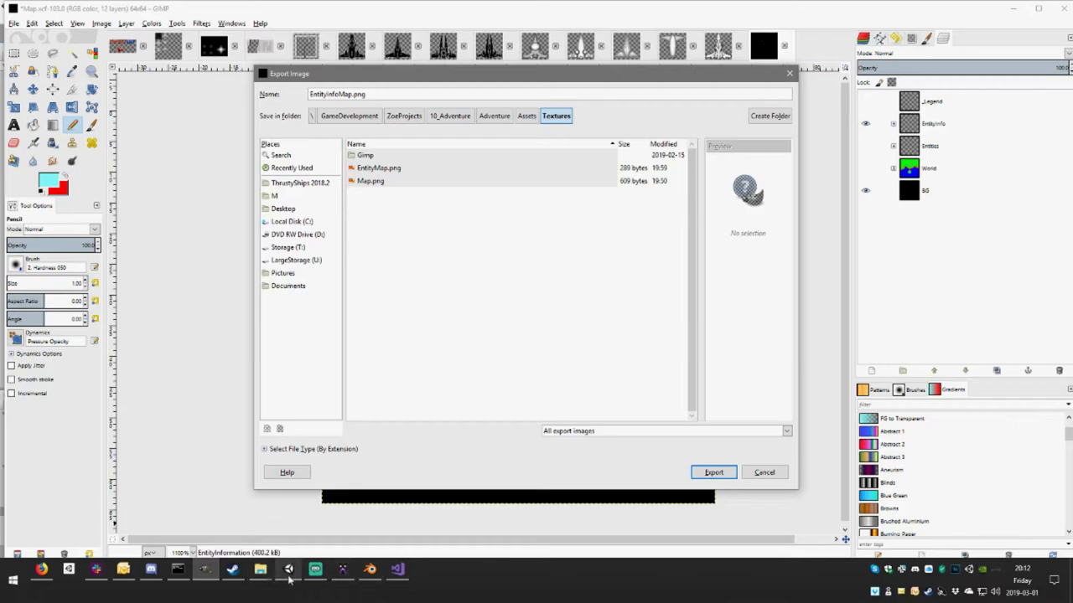
mouse_move(291, 573)
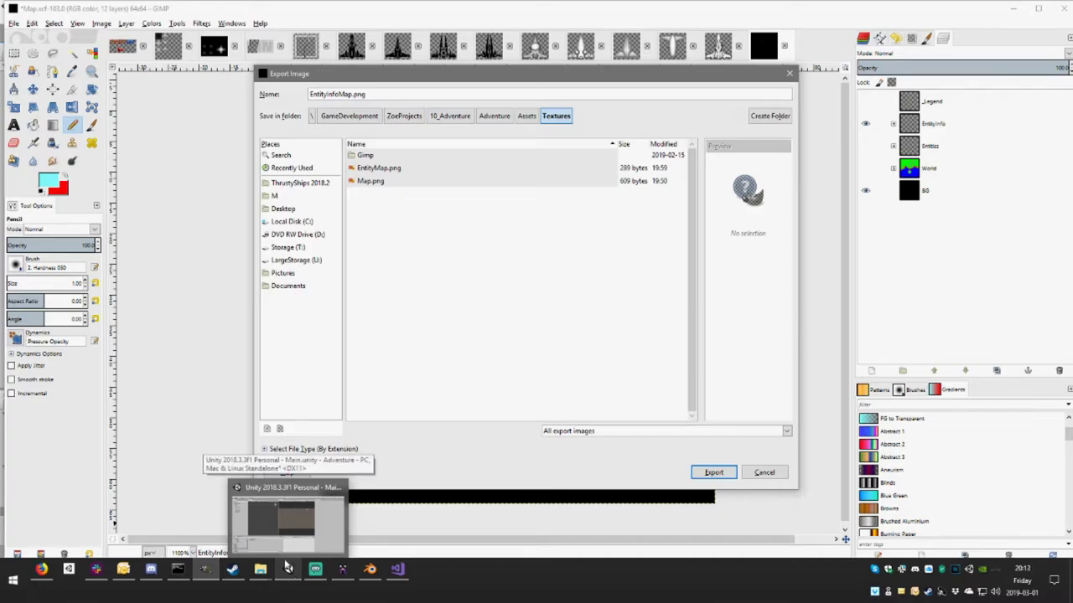
- In Unity's Assets/Textures, duplicate the Map texture and rename the copy EntityInfoMap
click(289, 570)
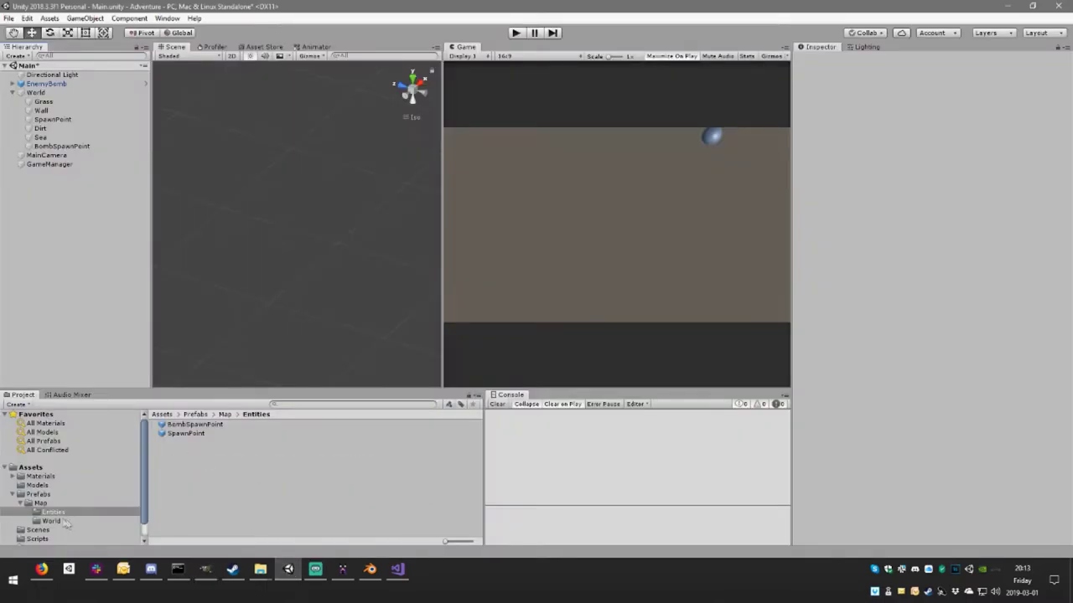
click(15, 497)
click(15, 495)
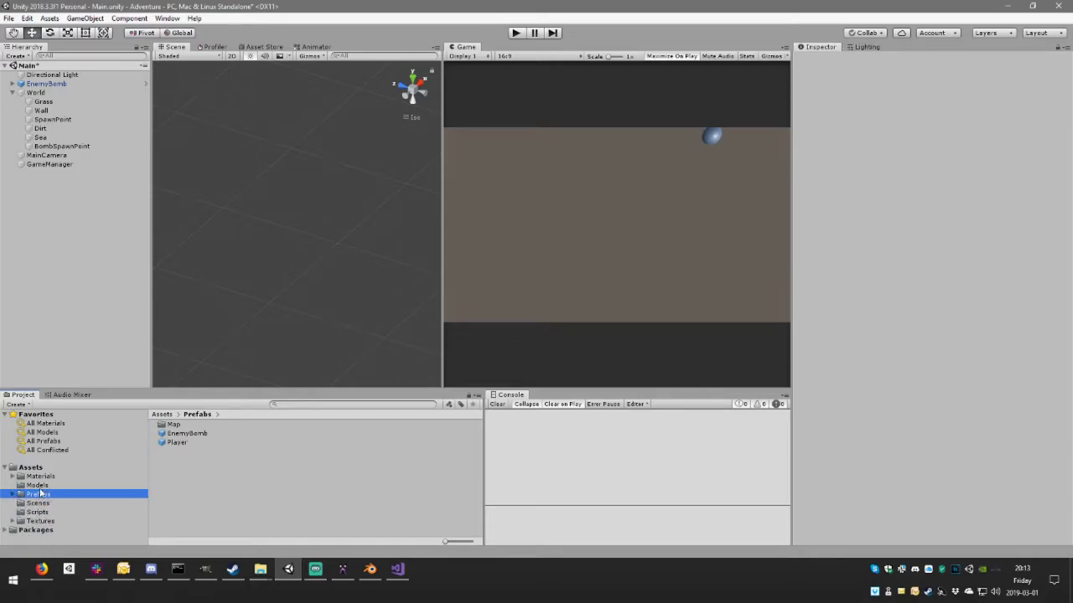
click(47, 503)
click(49, 512)
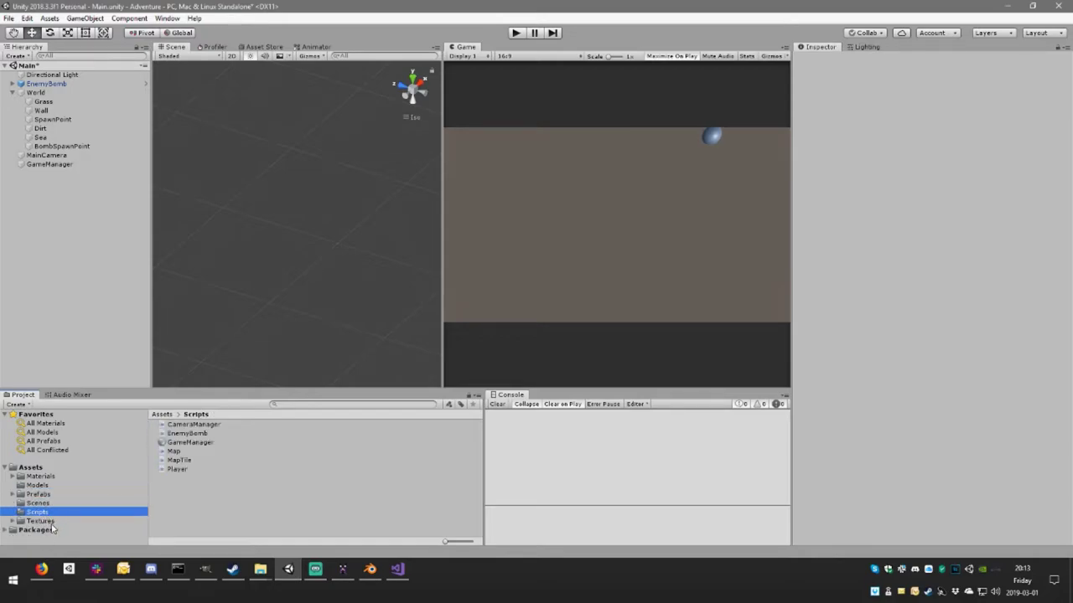
click(53, 521)
click(173, 442)
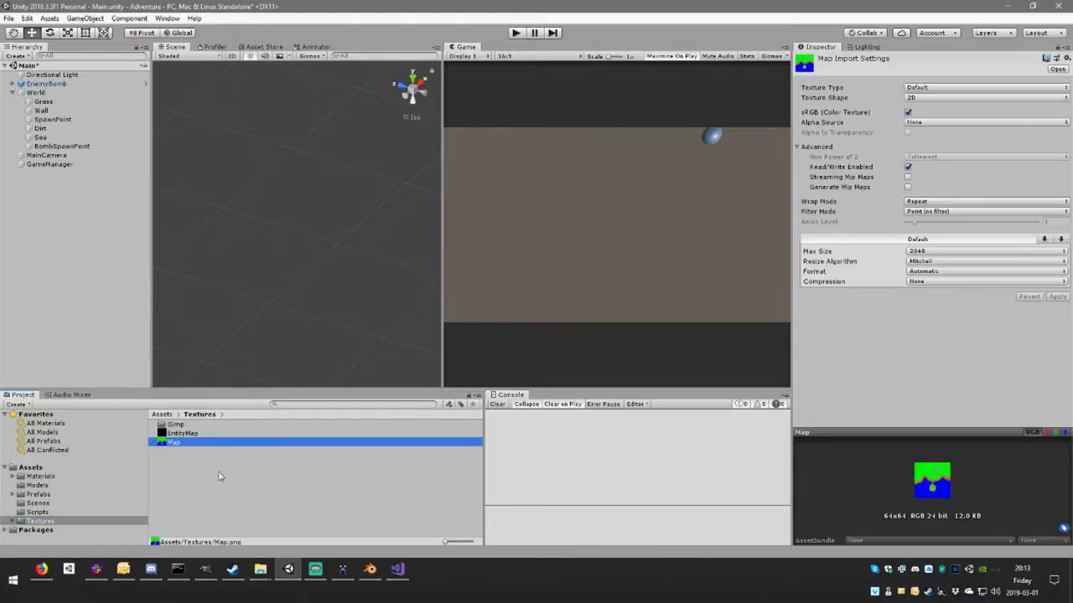
key(ctrl+d)
click(192, 451)
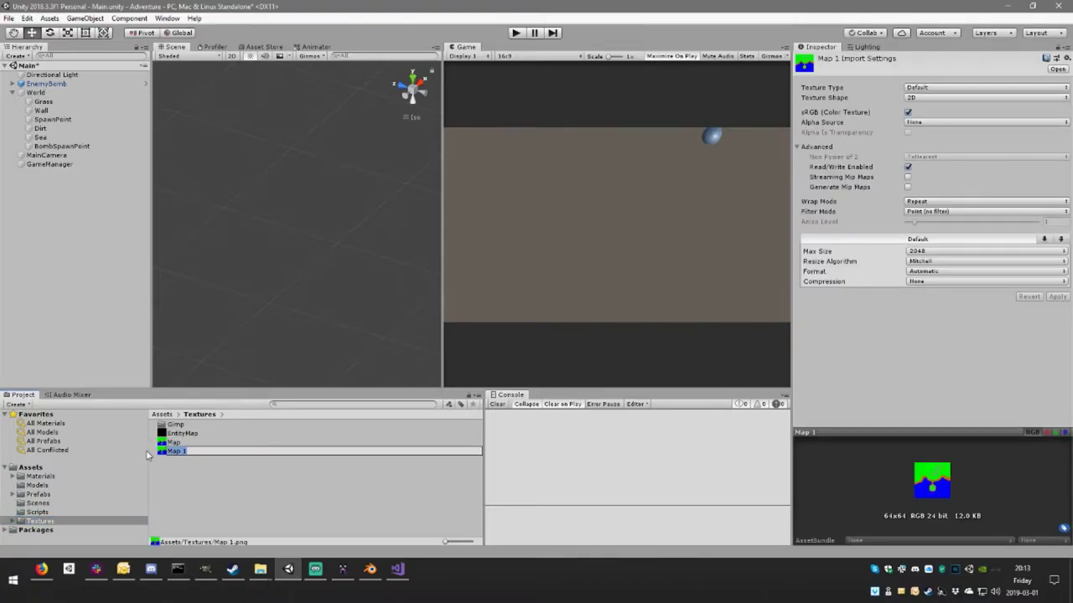
text(E)
text(p)
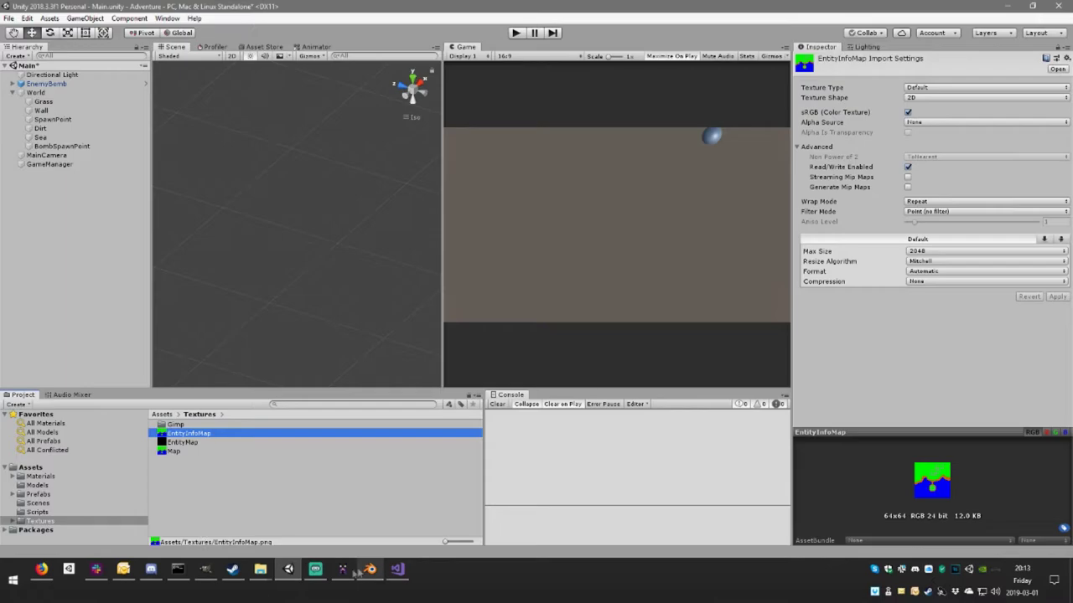
click(205, 569)
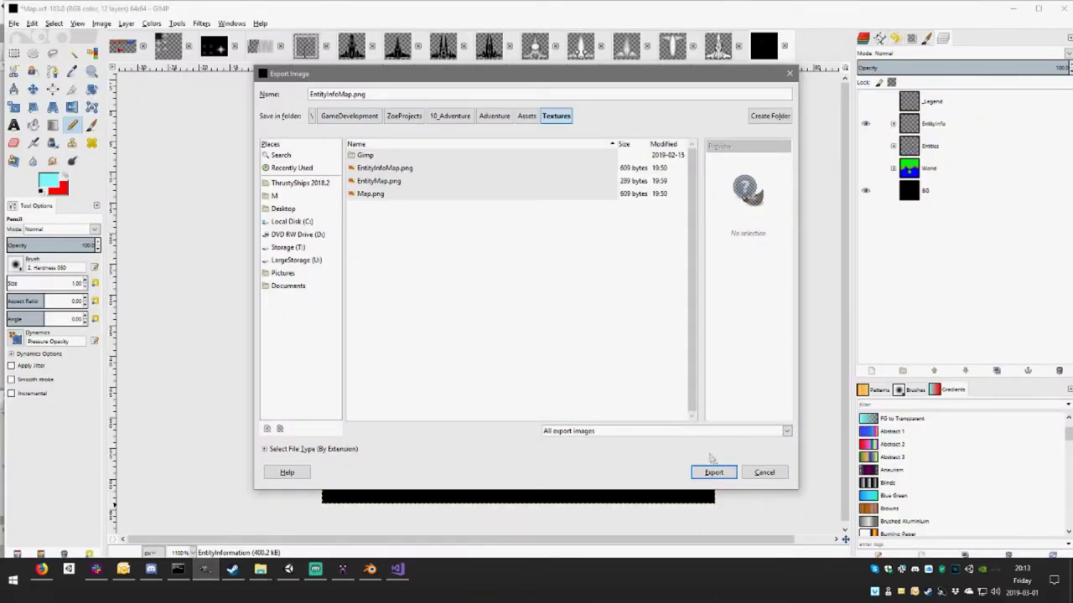
- Export the painted image over EntityInfoMap.png in Textures, replacing the existing file
click(713, 473)
click(559, 335)
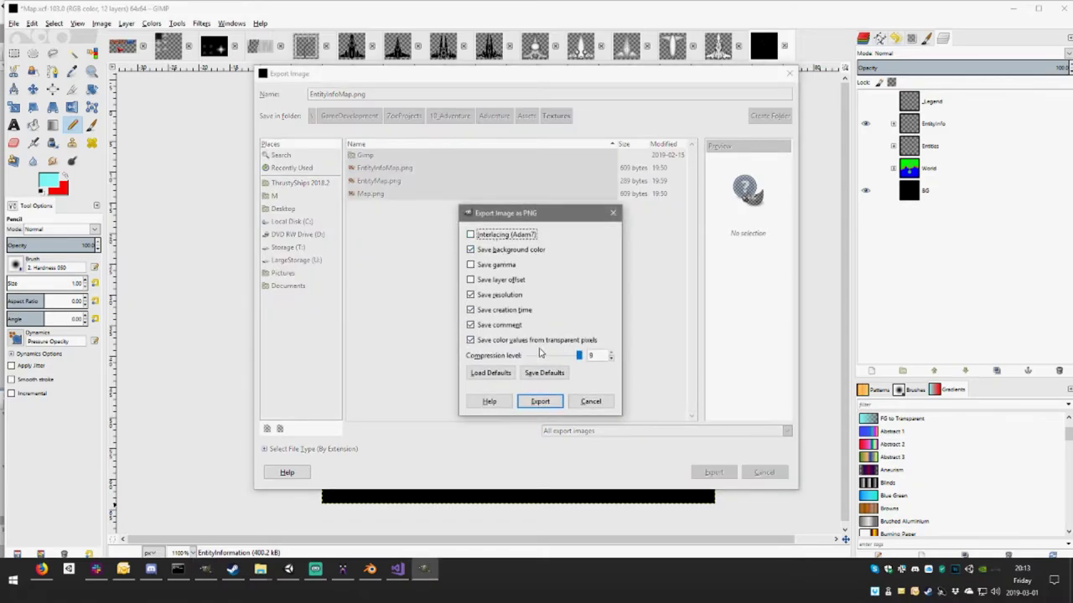
click(541, 402)
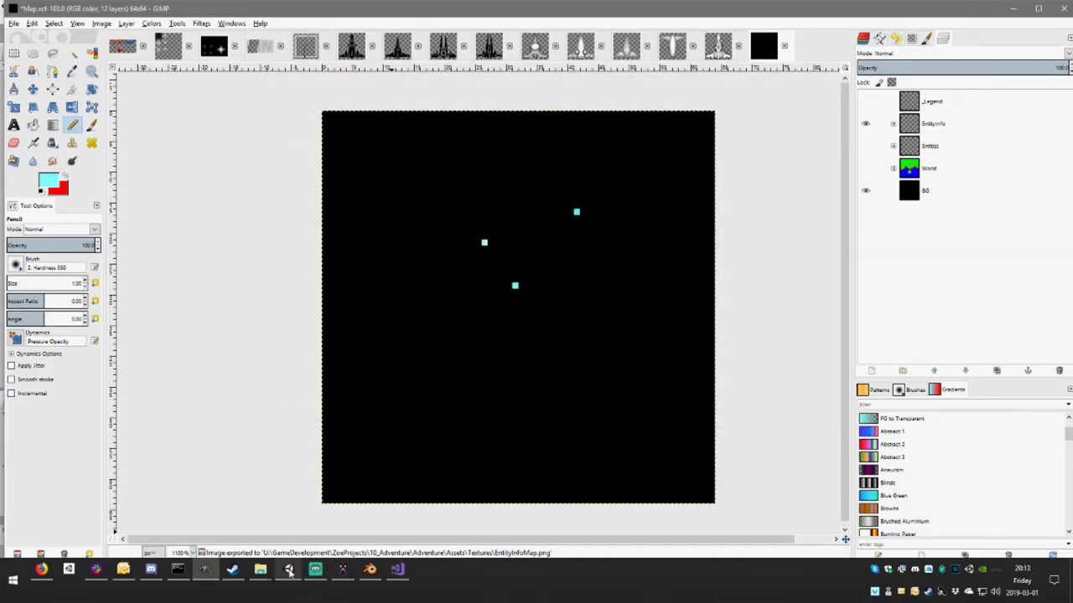
- Select the World object in Unity, then bring up Map.cs in Visual Studio
click(289, 571)
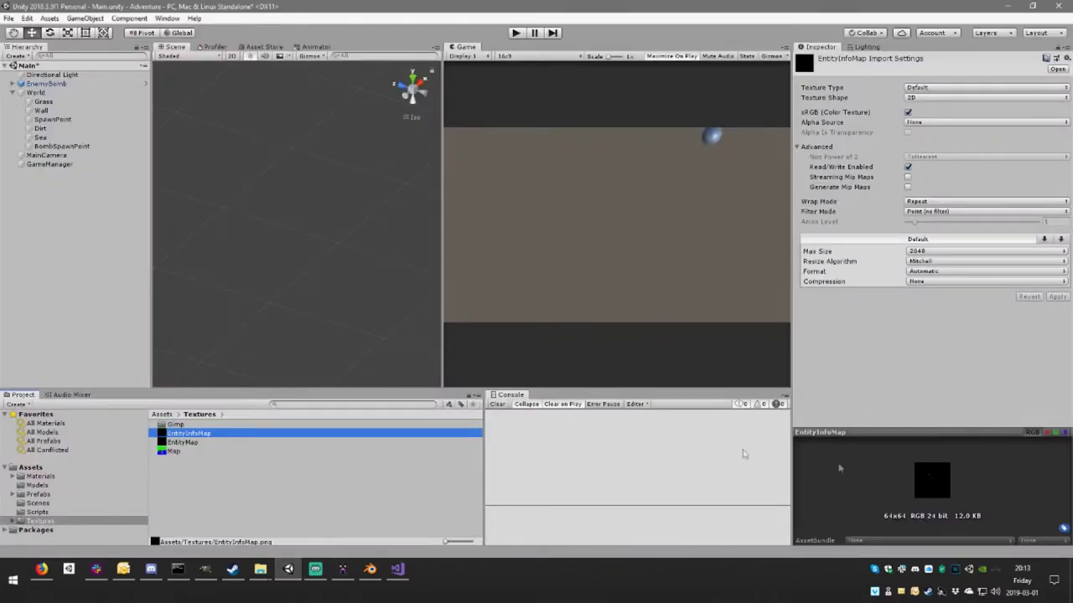
click(12, 92)
click(35, 92)
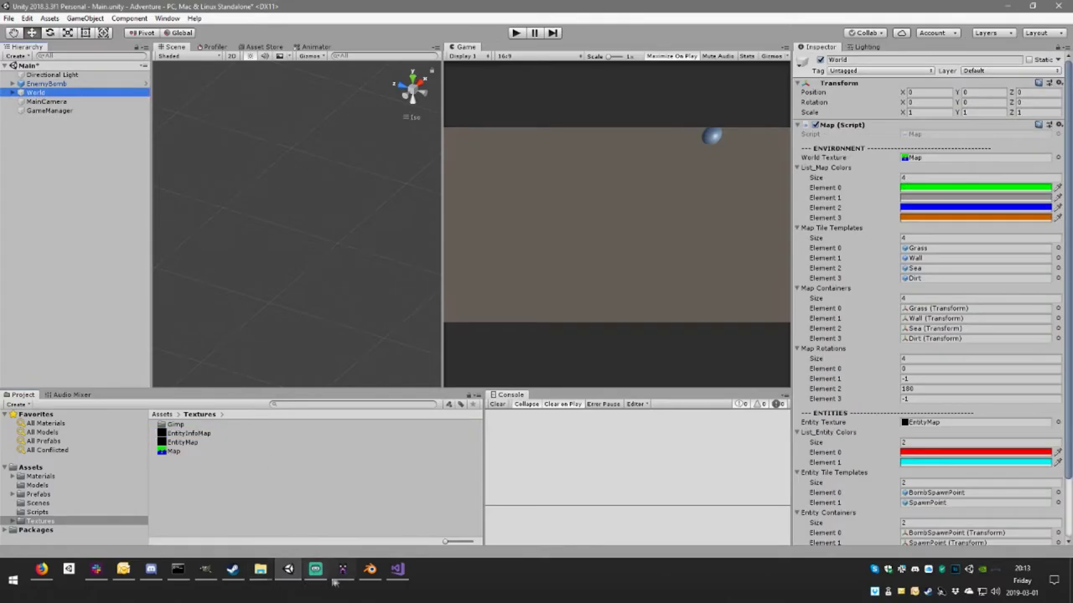
click(398, 570)
- Add a Texture2D field entityInfoTexture below entityTiles, copied from entityTexture, and save Map.cs
scroll(486, 234, up, 1)
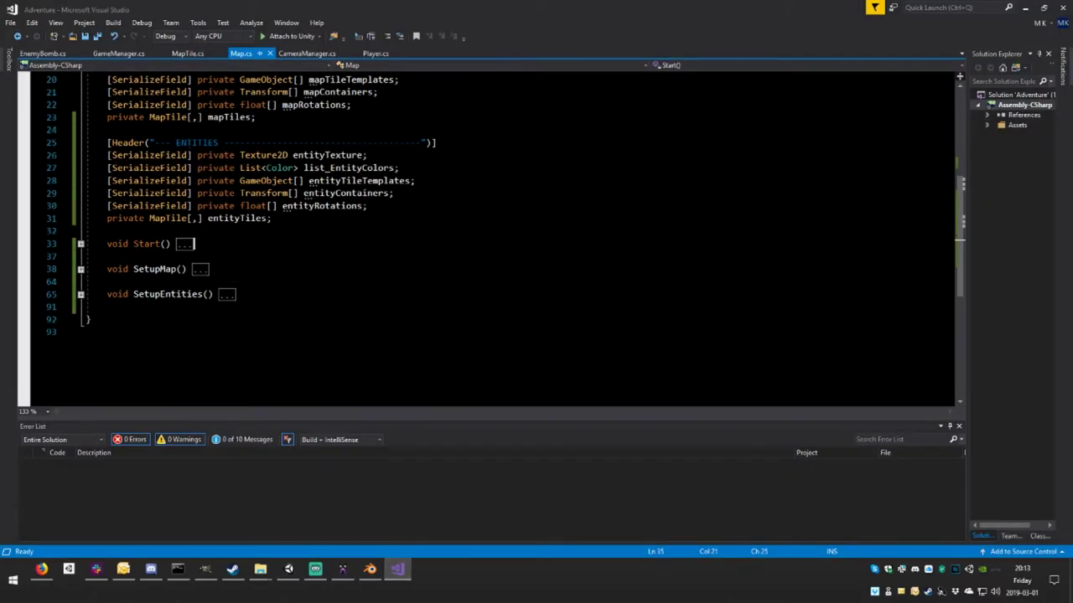
scroll(486, 235, up, 2)
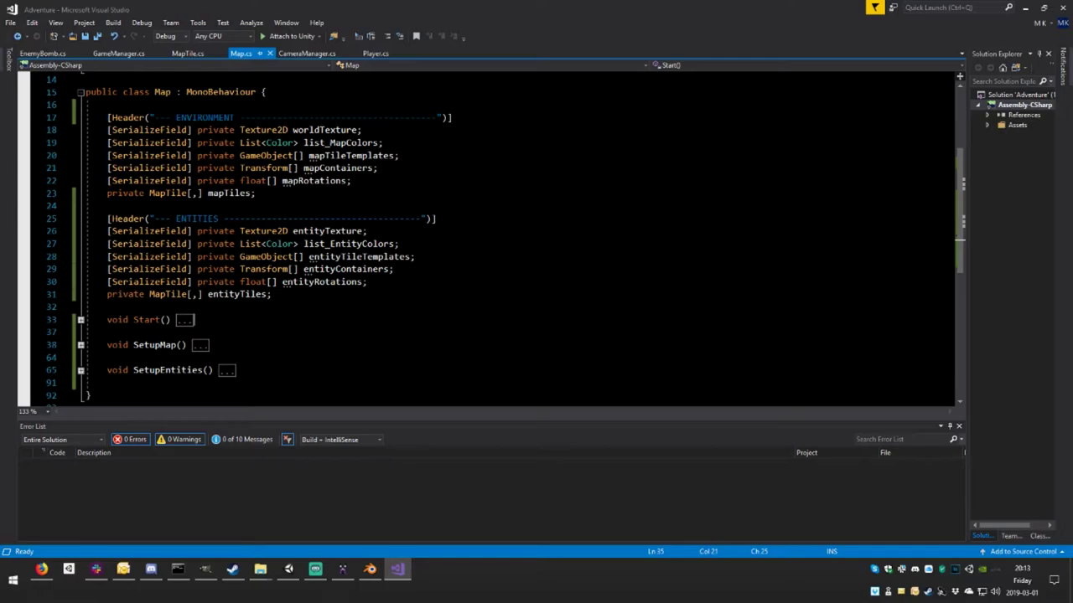
drag(367, 231, 109, 232)
key(ctrl+c)
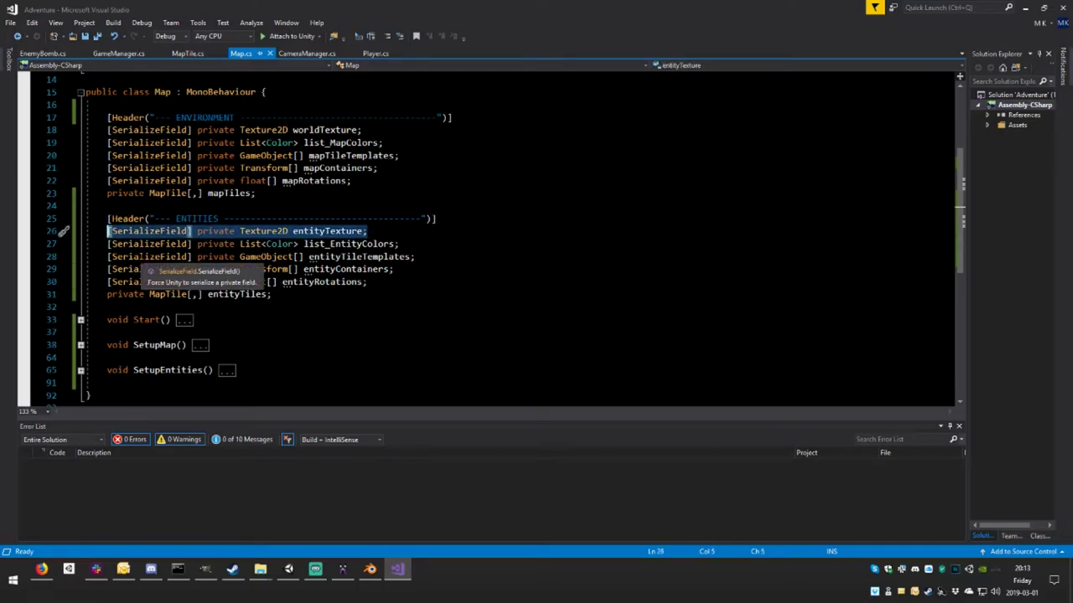
click(272, 294)
key(Return)
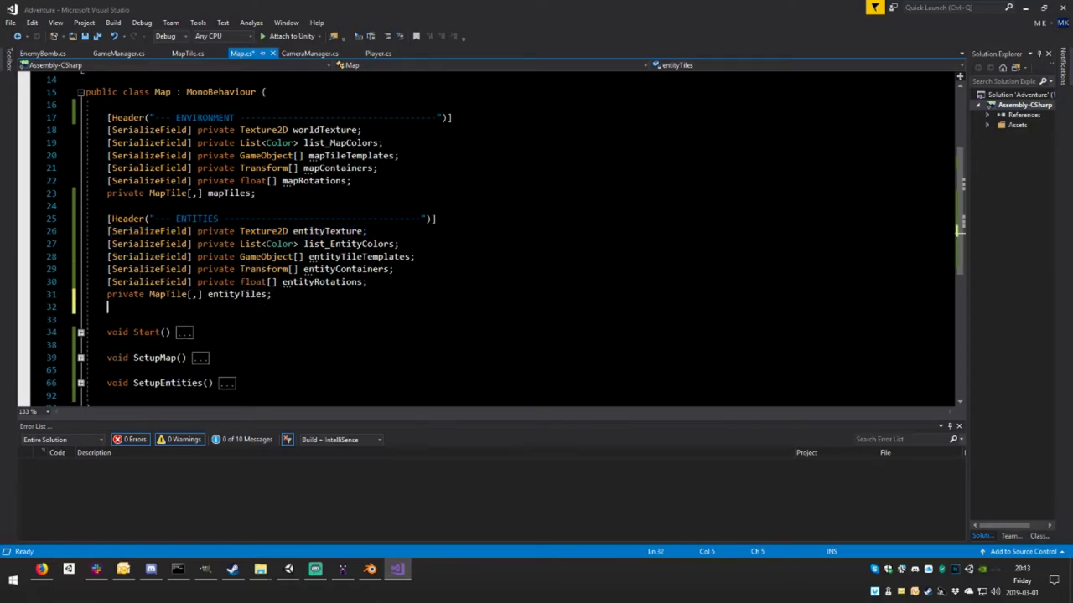
key(ctrl+v)
click(326, 306)
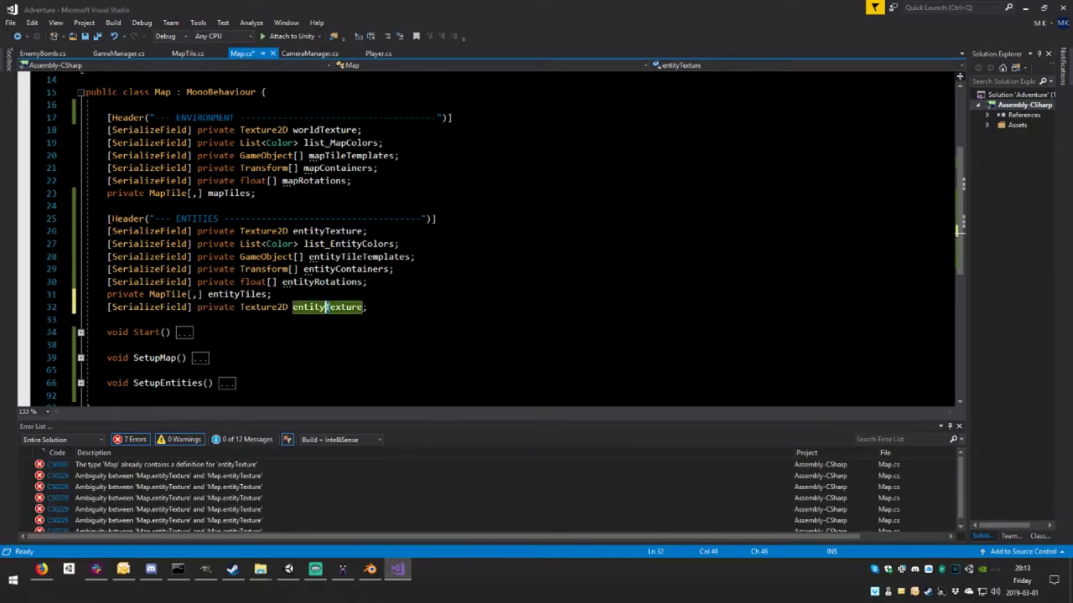
key(Delete)
text(In)
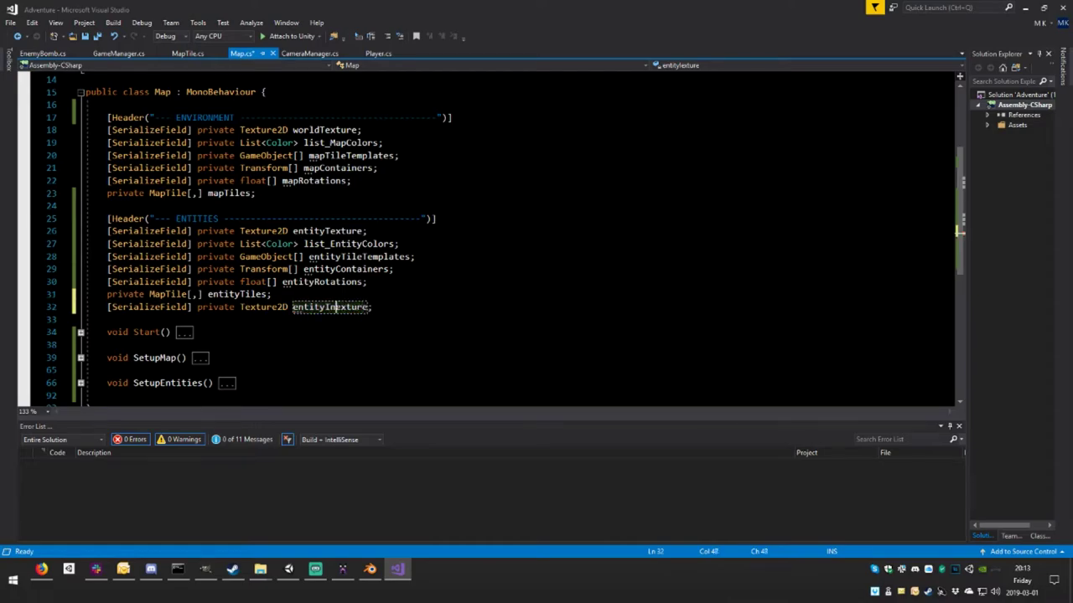
text(fo)
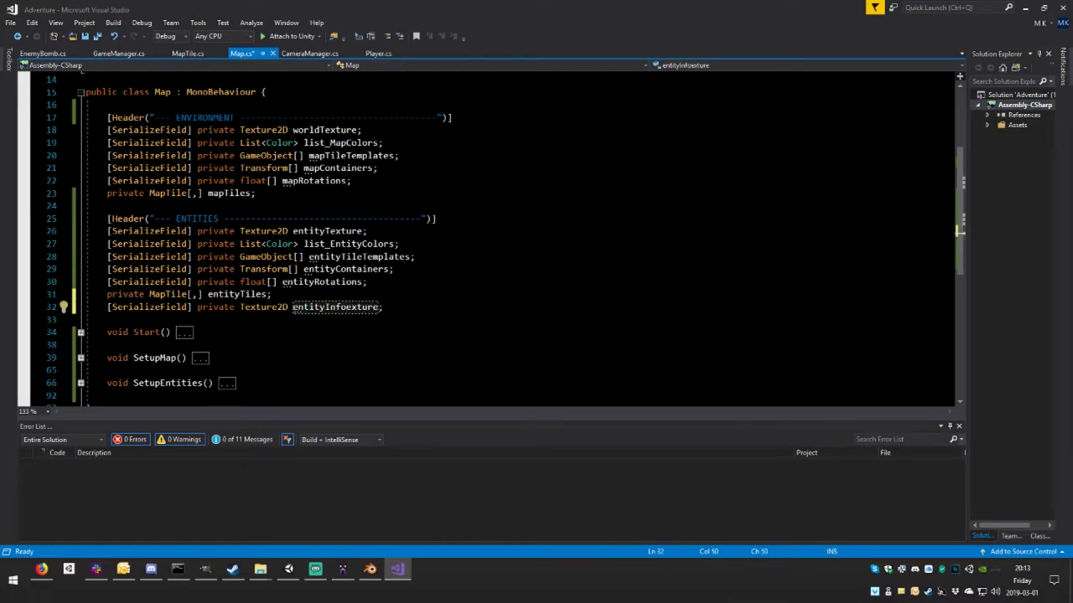
text(T)
key(ctrl+s)
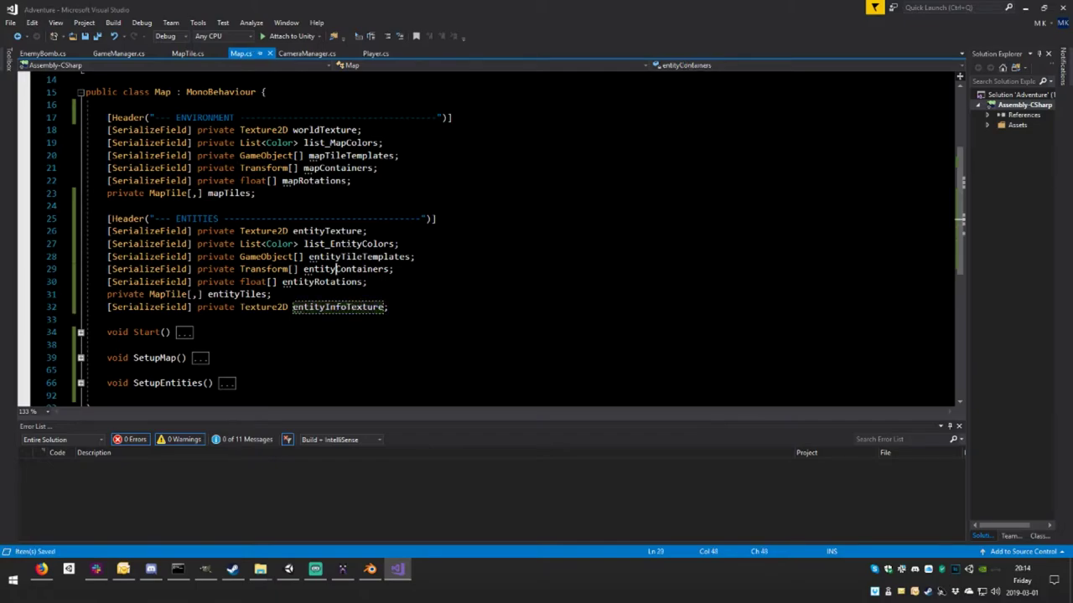
- Review the entity fields from list_EntityColors through entityInfoTexture, leaving them unchanged
double_click(348, 245)
double_click(352, 257)
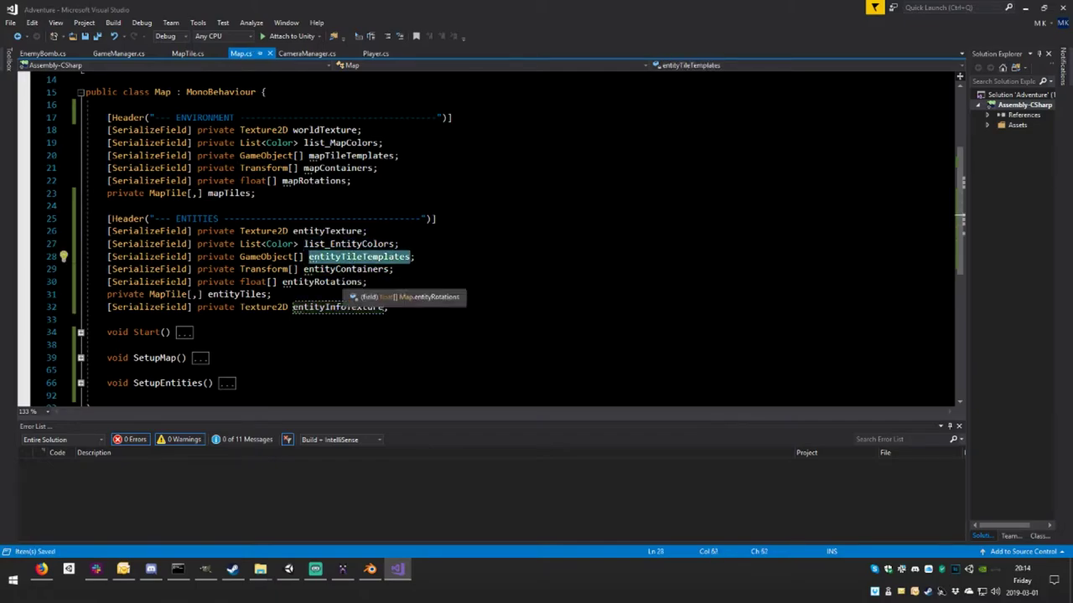
double_click(345, 269)
double_click(322, 282)
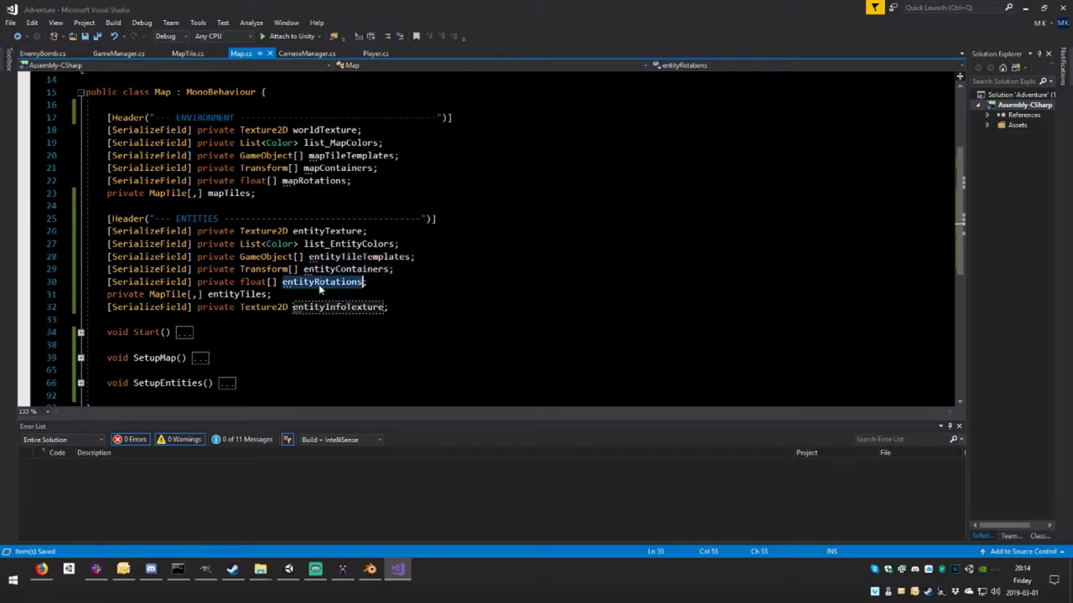
double_click(234, 295)
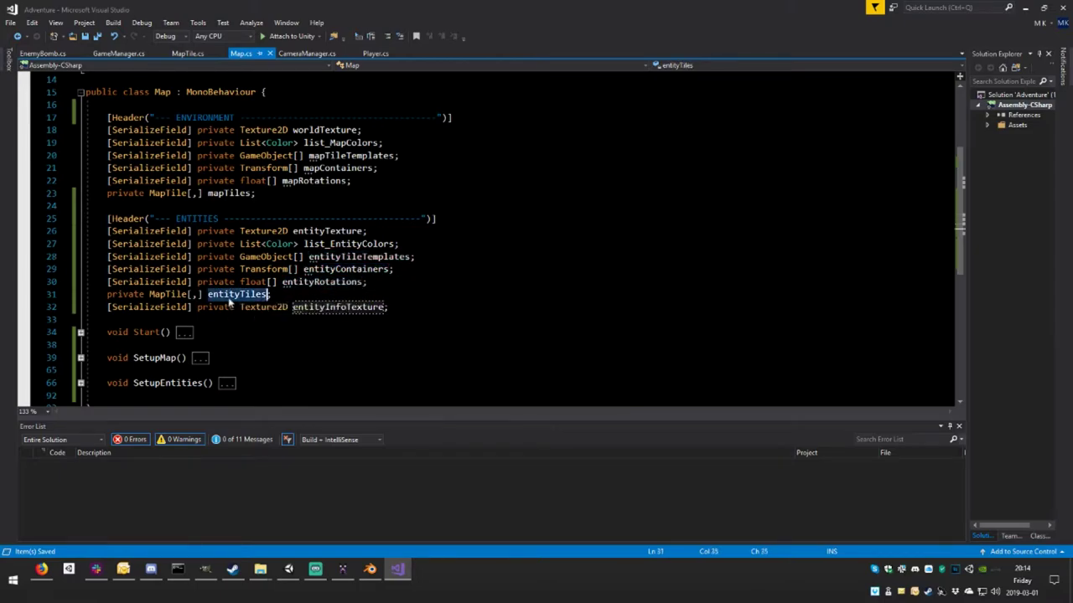
click(387, 307)
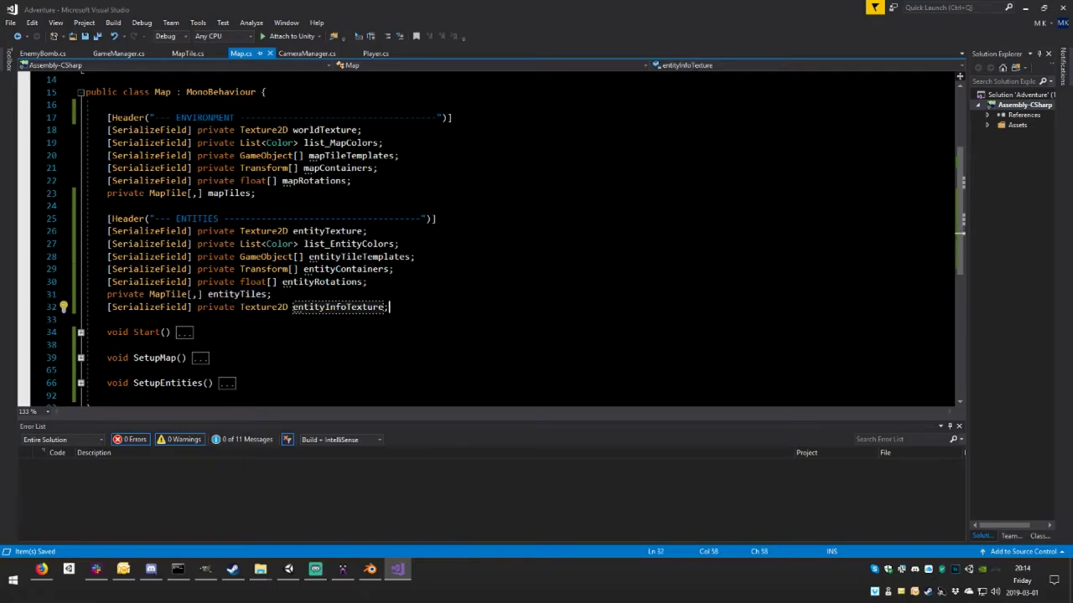
key(Return)
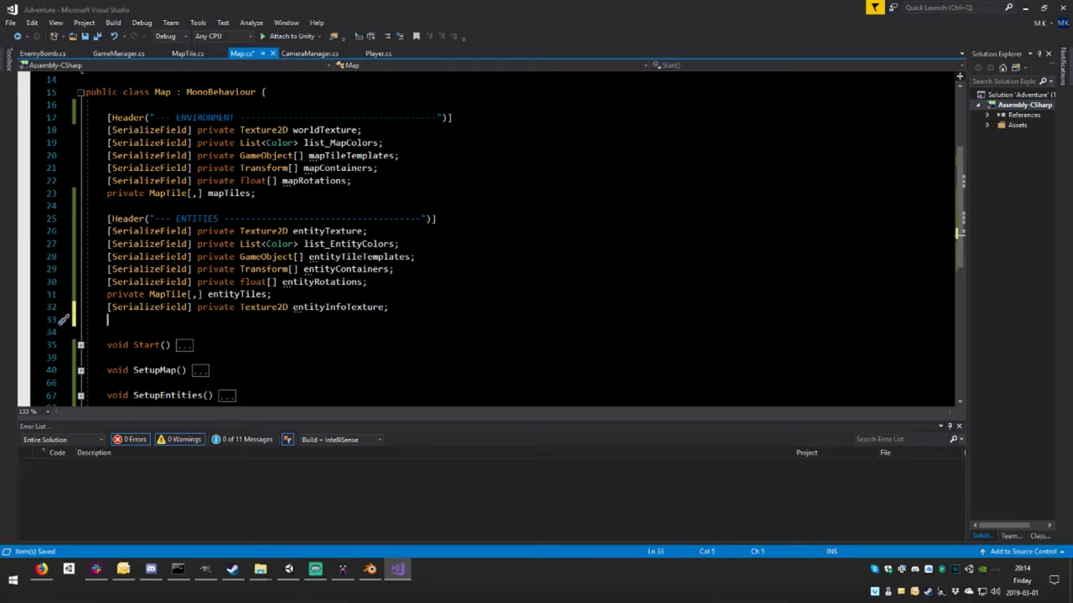
key(BackSpace)
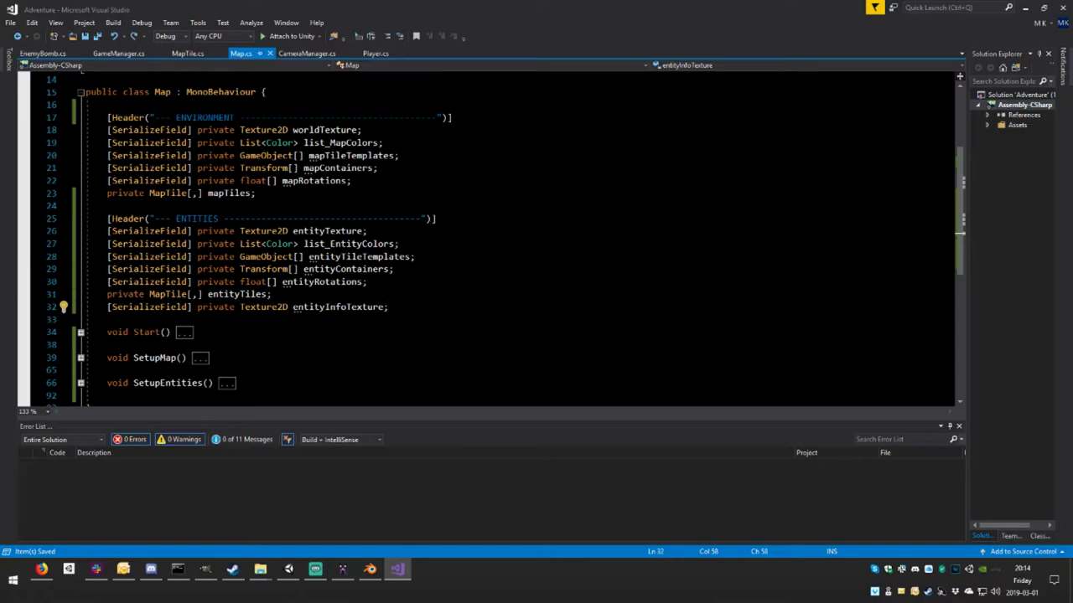
- Remove the spawnPoint and bombSpawnPoint entries from the MAPTILE enum
scroll(486, 239, up, 4)
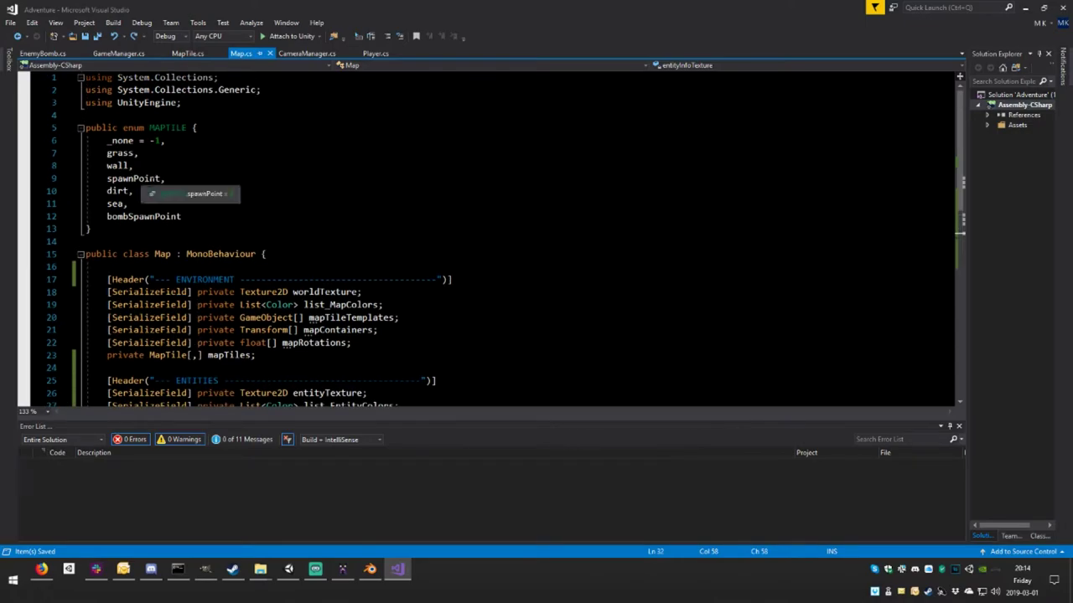
drag(165, 178, 85, 179)
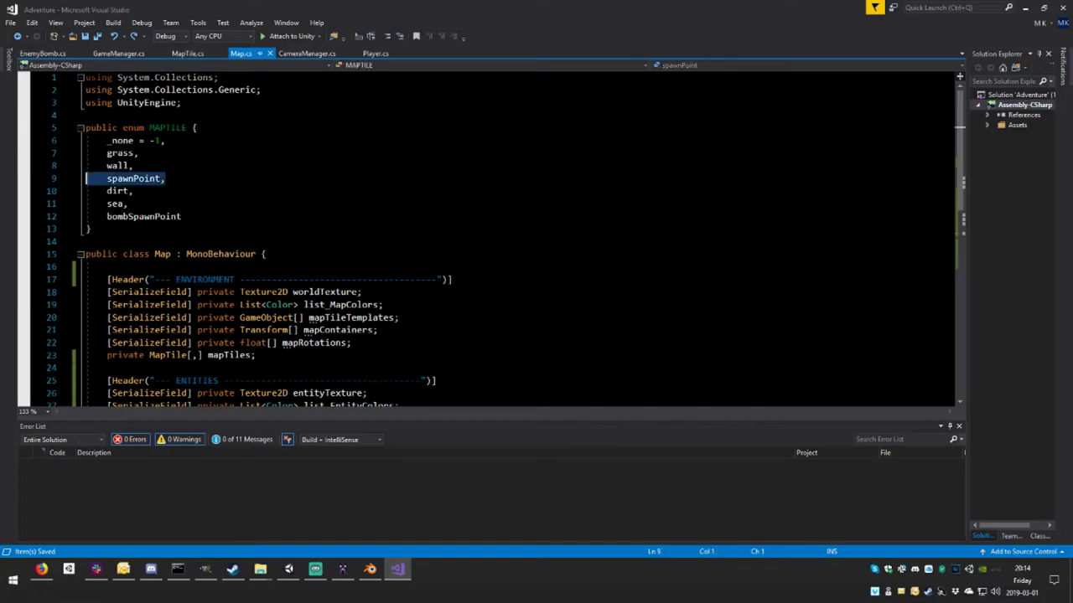
key(BackSpace)
key(BackSpace)
drag(181, 204, 127, 191)
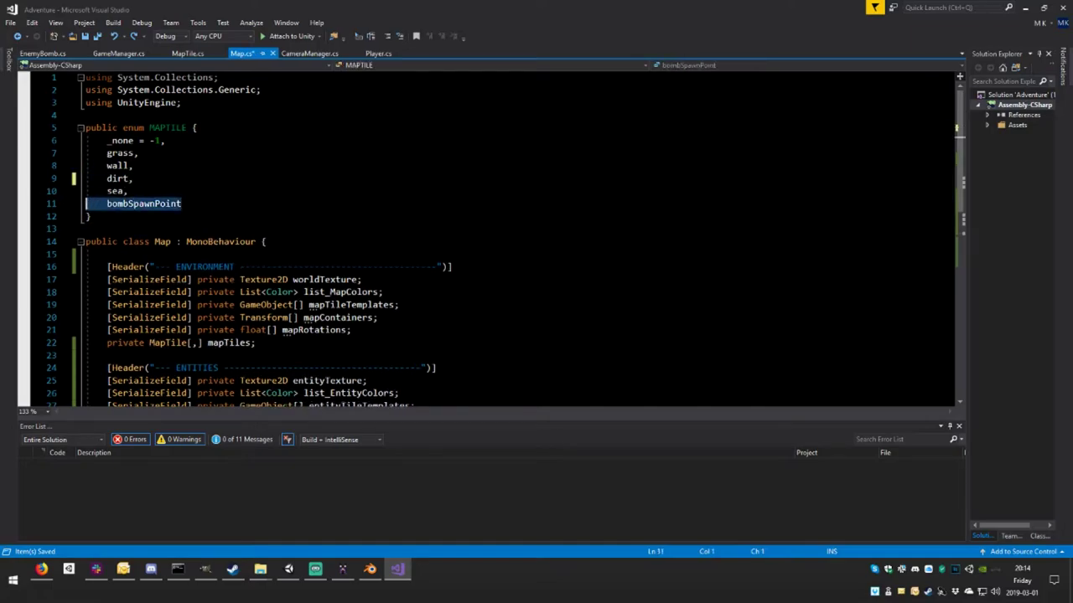
key(BackSpace)
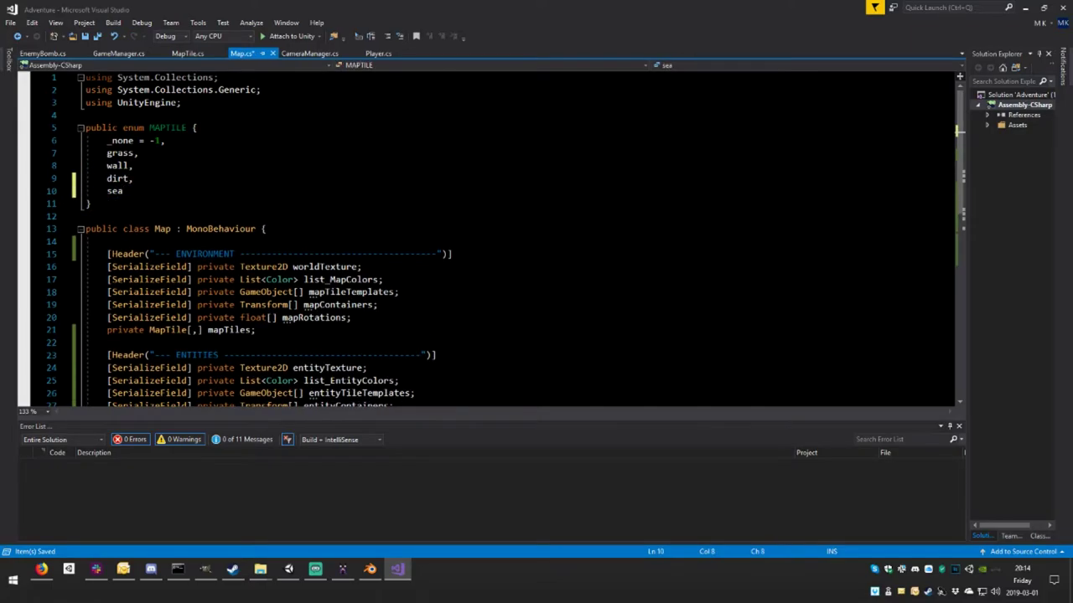
key(Down)
- Declare an empty public enum ENTITYTILE below MAPTILE
key(Return)
key(Return)
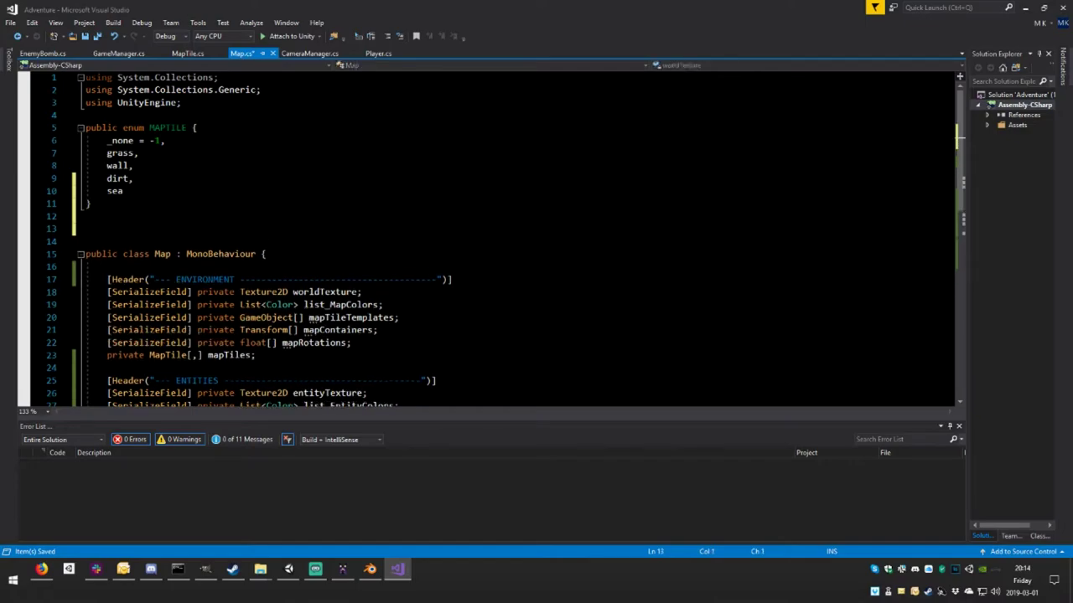
text(pu)
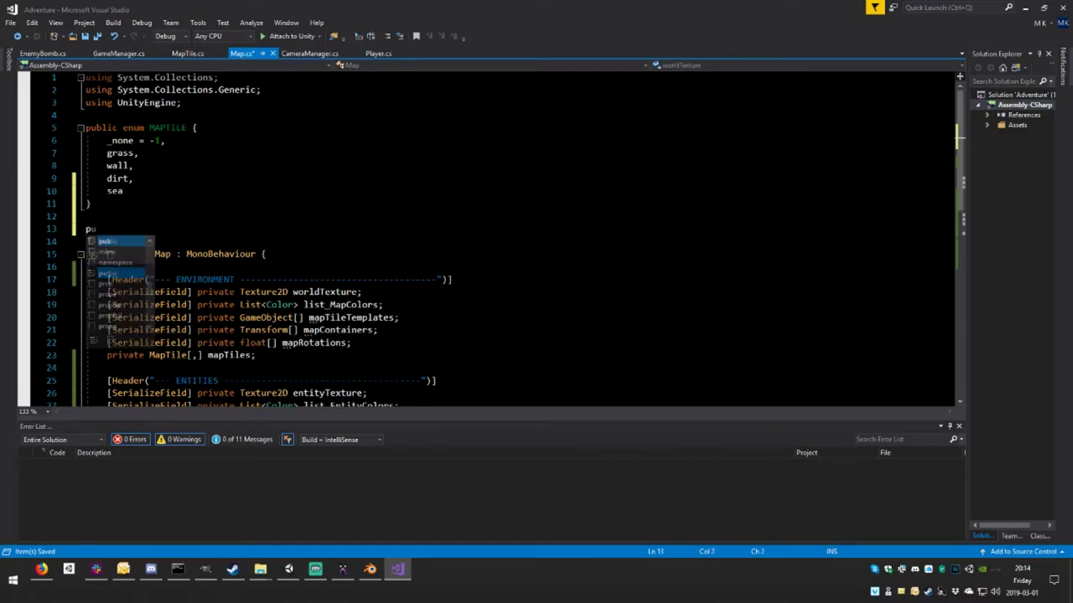
text(blic )
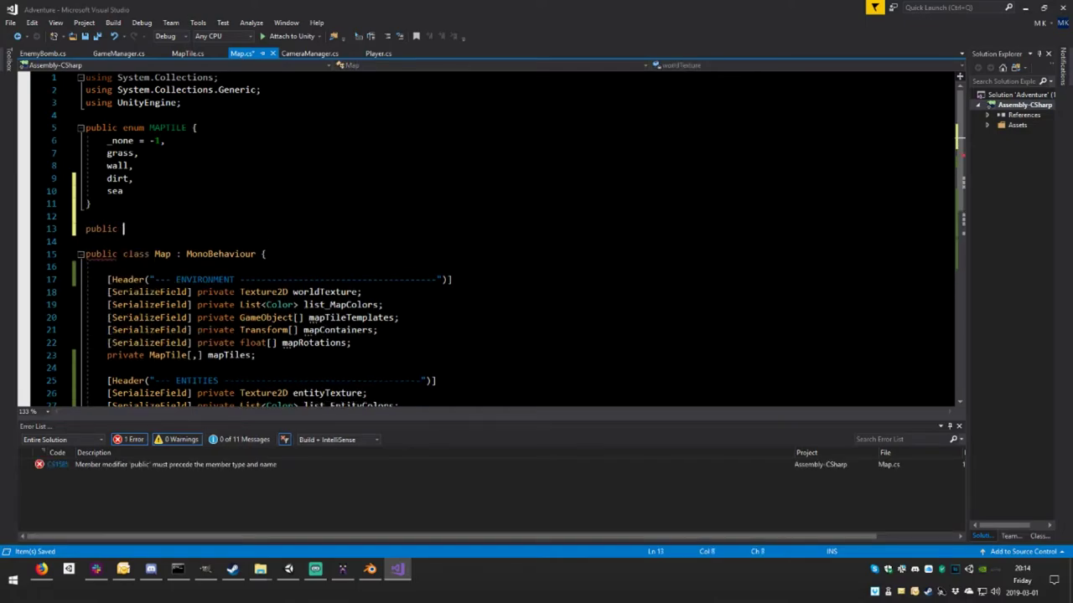
text(e)
key(Tab)
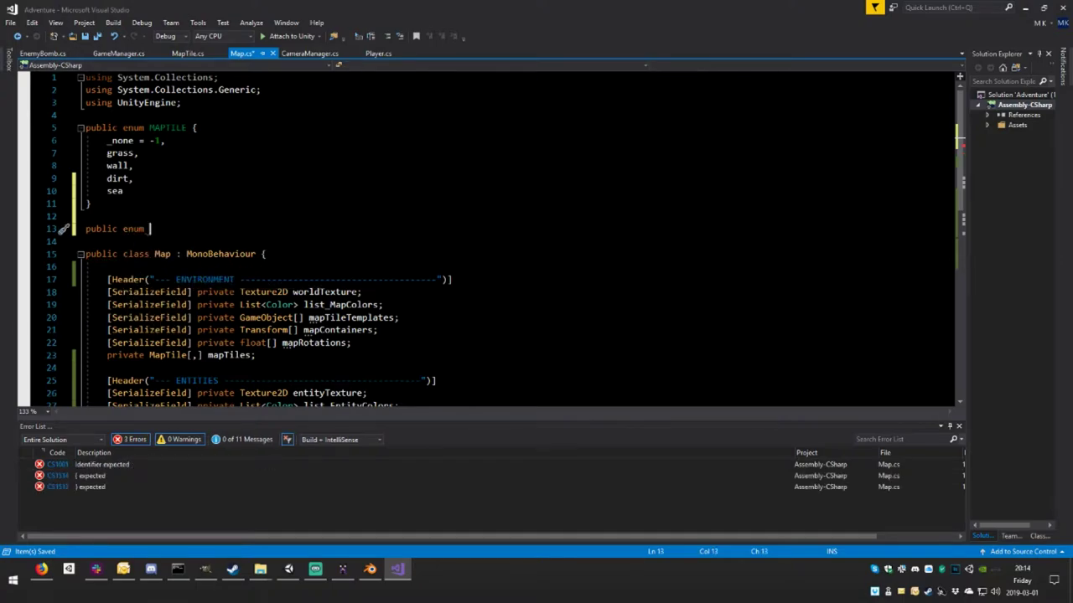
text(E)
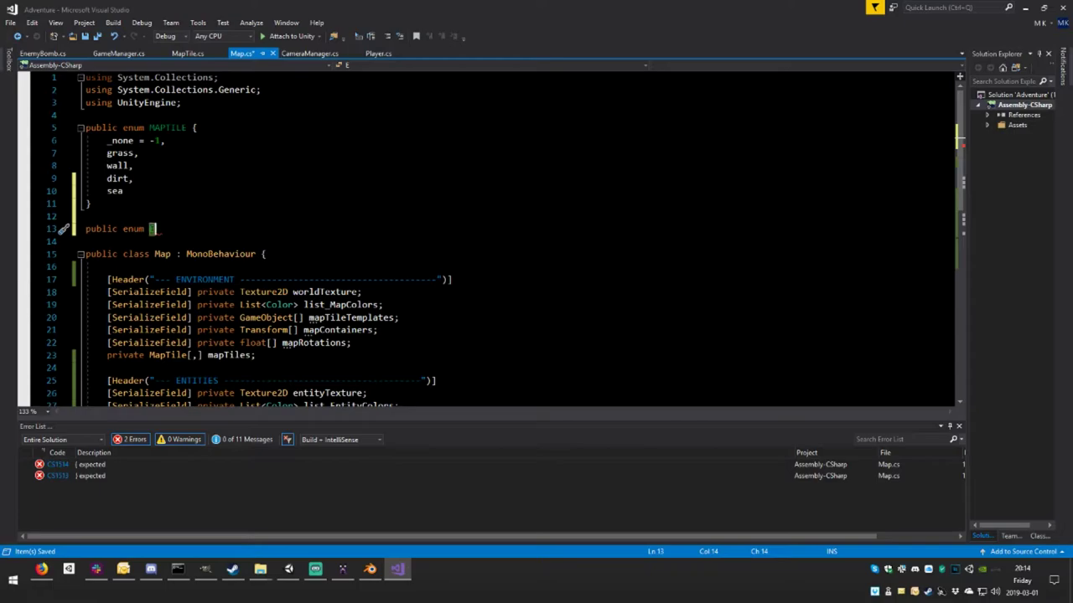
text(NTITY)
text(TIL)
text(E)
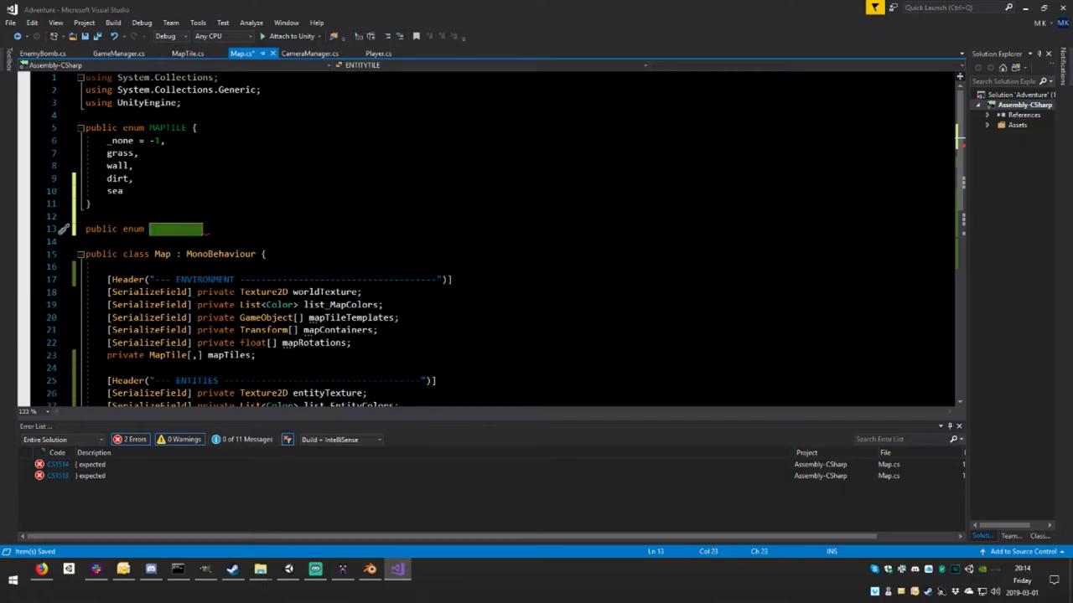
text( {)
key(Return)
key(Return)
text(})
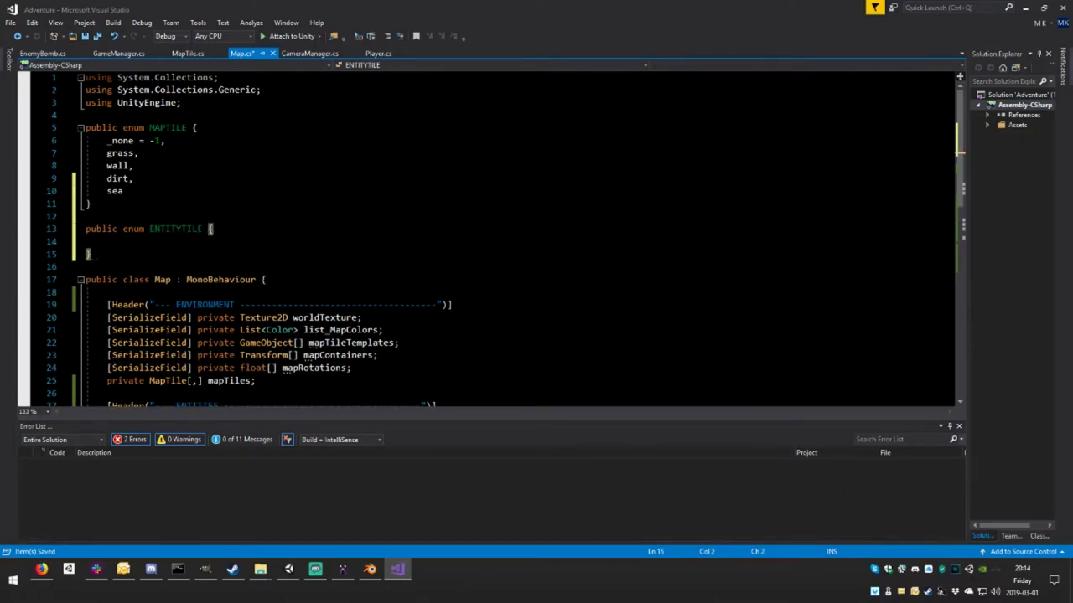
key(Up)
- Fill ENTITYTILE with _none = -1, bombSpawnPoint and spawnPoint
click(108, 141)
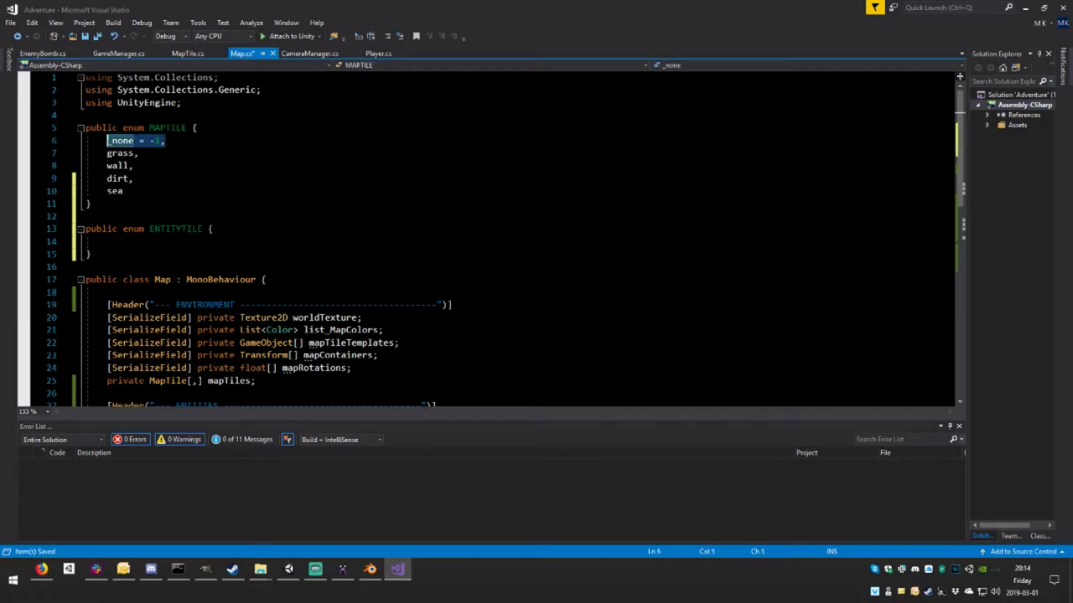
key(ctrl+c)
click(108, 241)
key(ctrl+v)
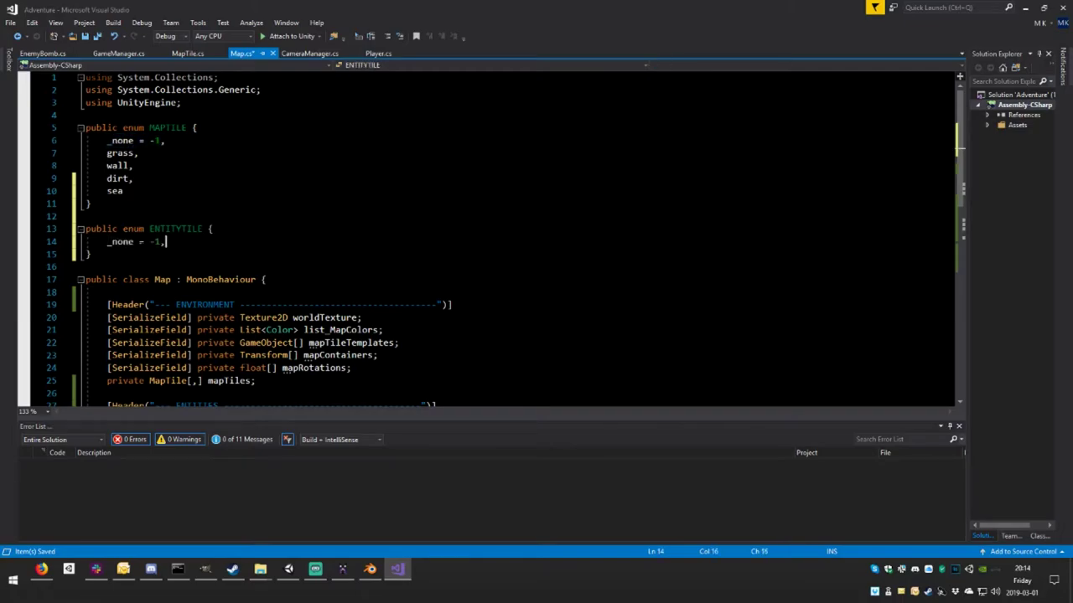
key(Return)
text(b)
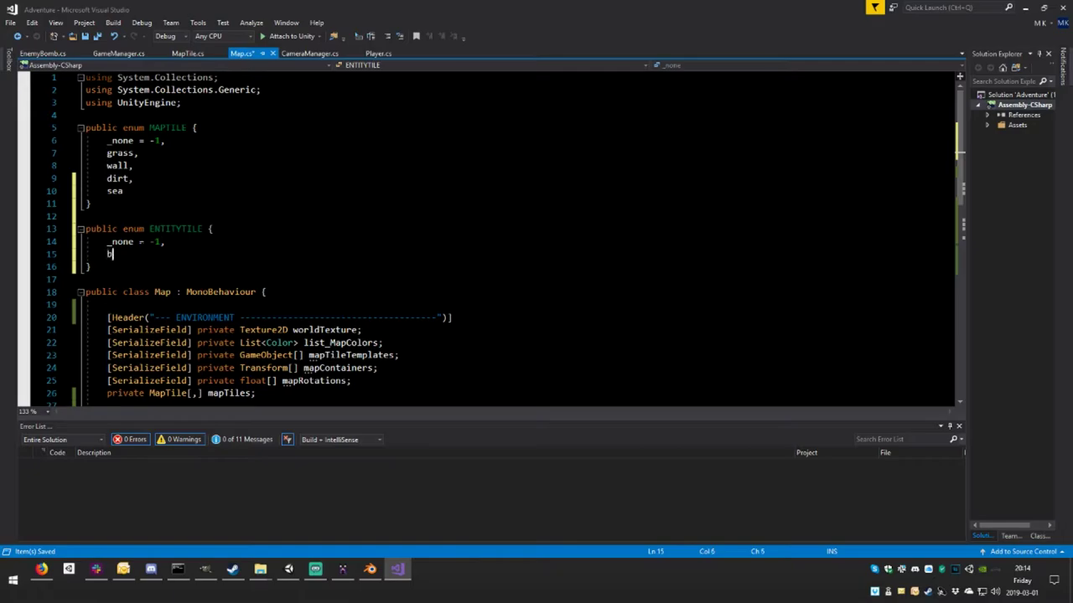
text(omSp)
text(awnPoi)
text(nt.)
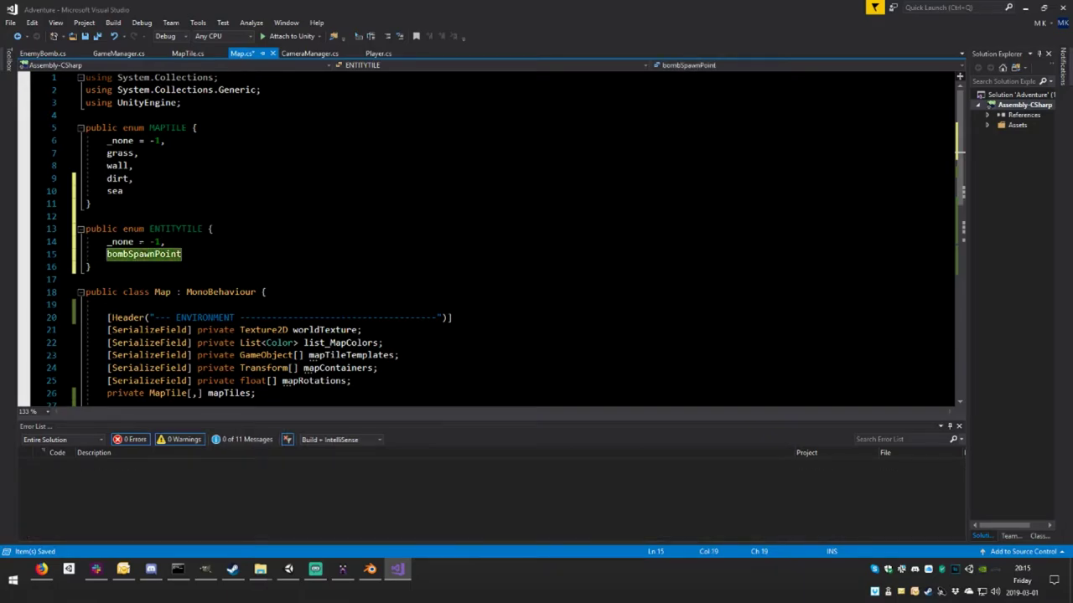
text(,)
key(Return)
text(S)
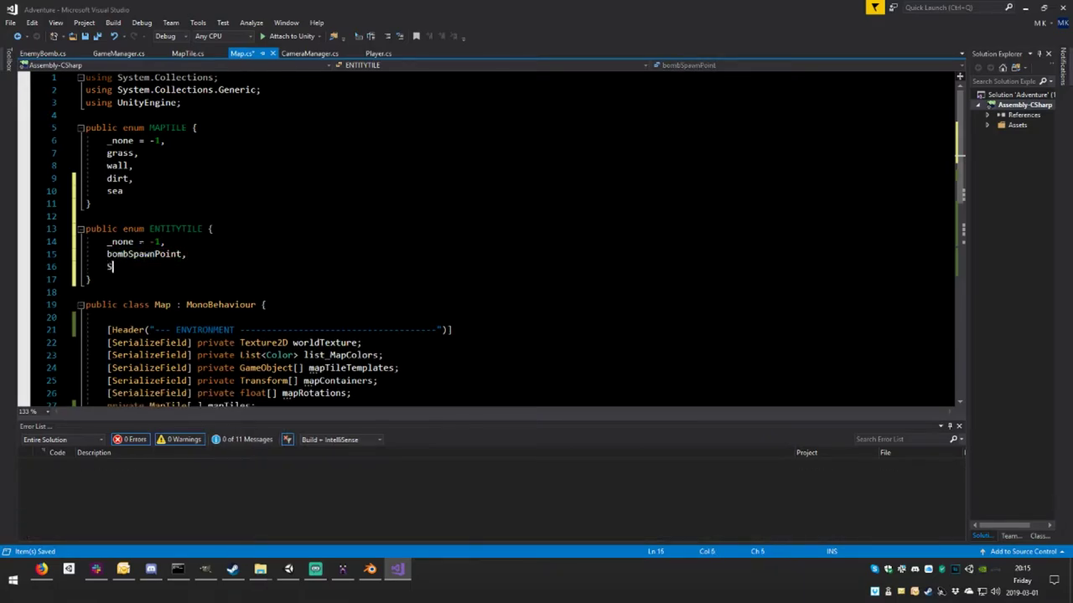
key(BackSpace)
text(s)
text(pawnP)
text(oint)
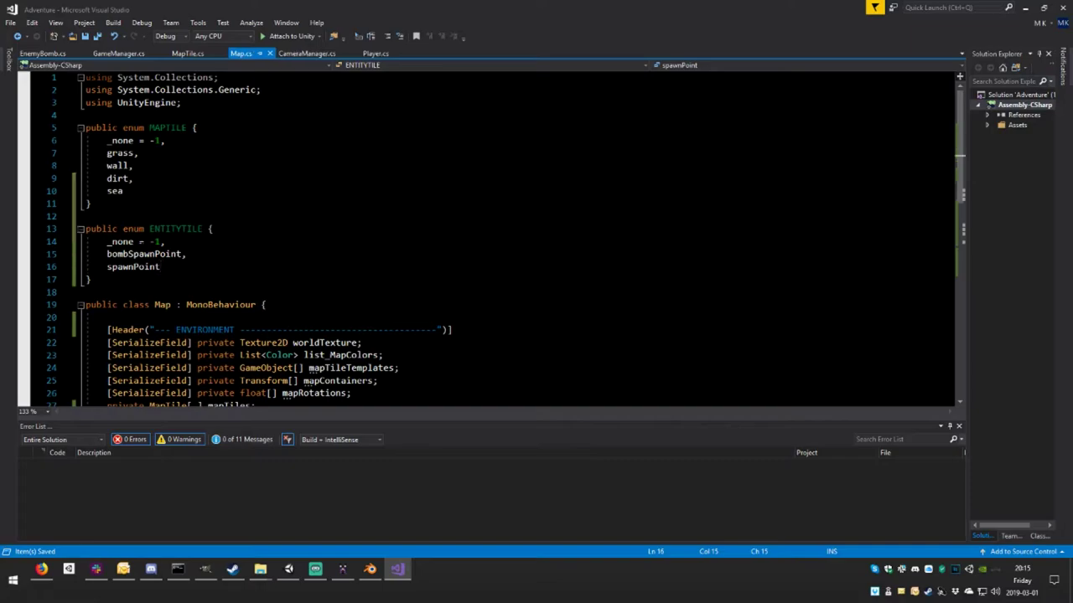
- Collapse SetupMap and reopen SetupEntities to reach the end of the entity setup code
scroll(486, 235, down, 6)
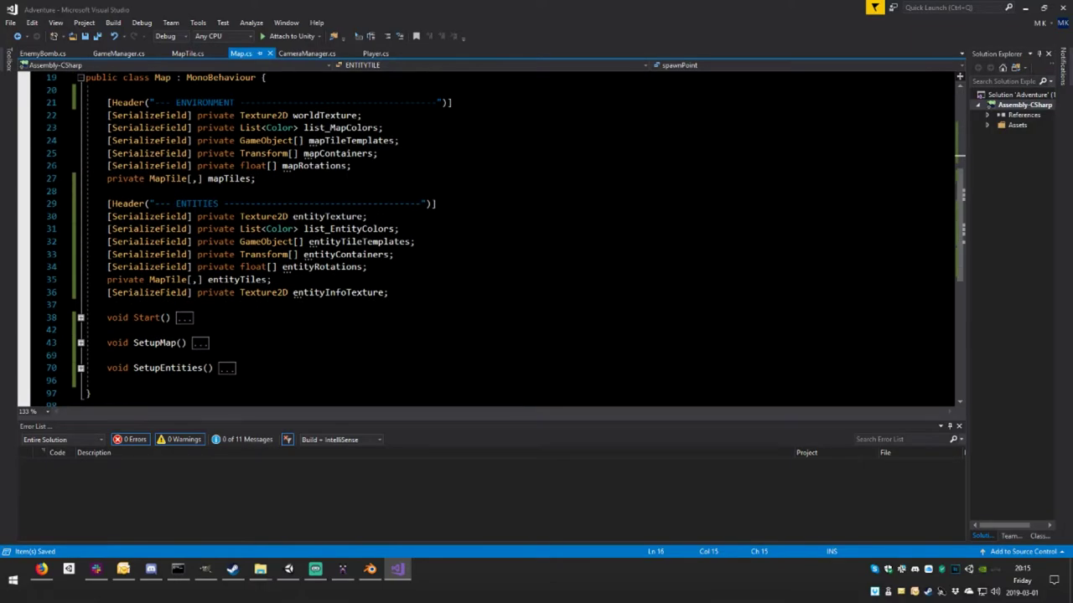
double_click(354, 292)
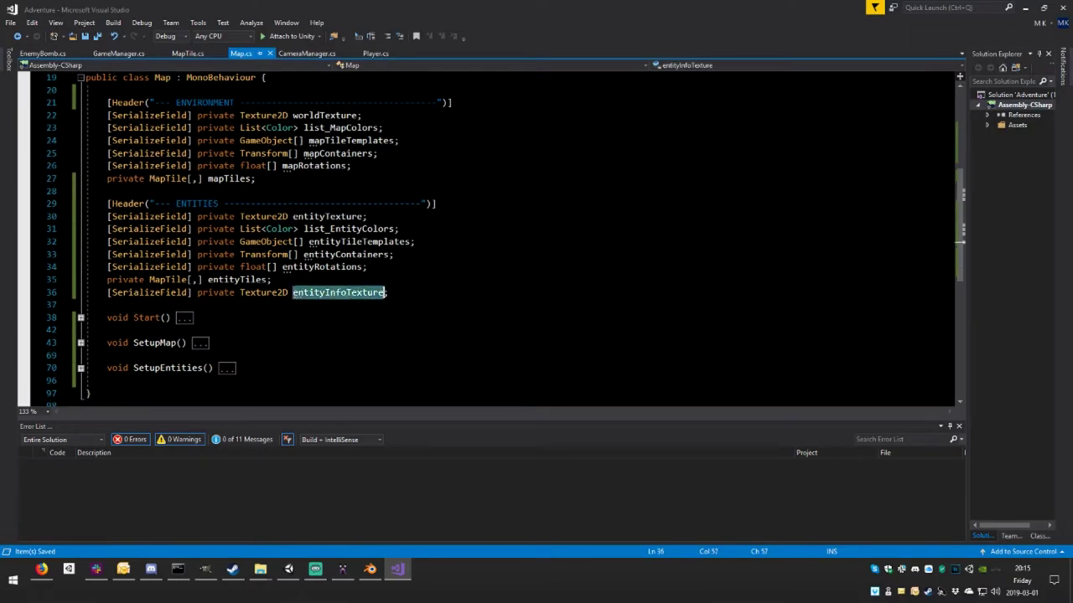
click(80, 368)
click(80, 368)
click(81, 342)
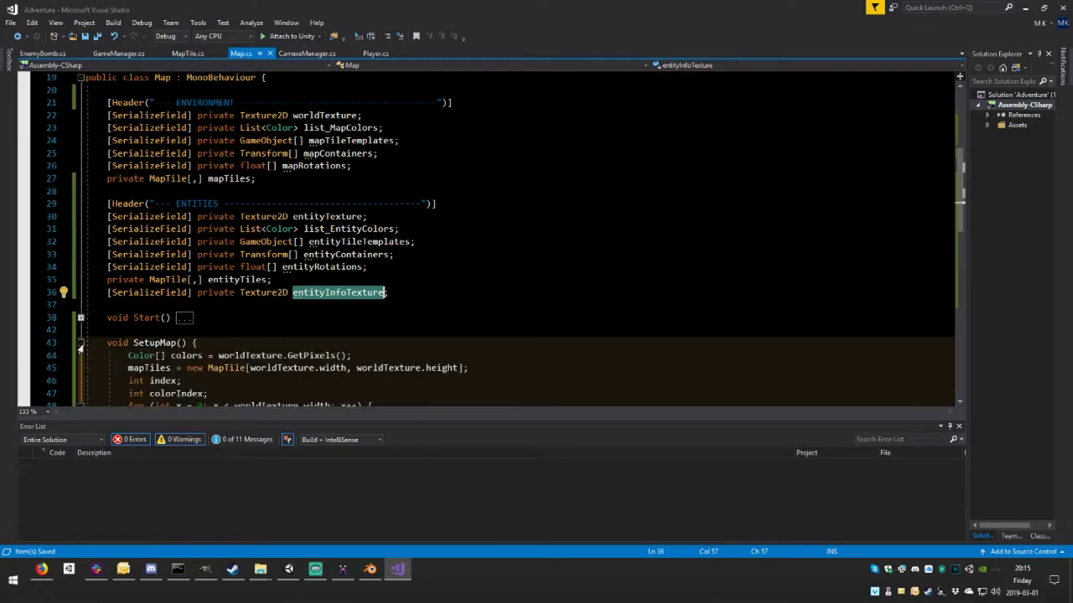
scroll(81, 343, down, 3)
click(81, 229)
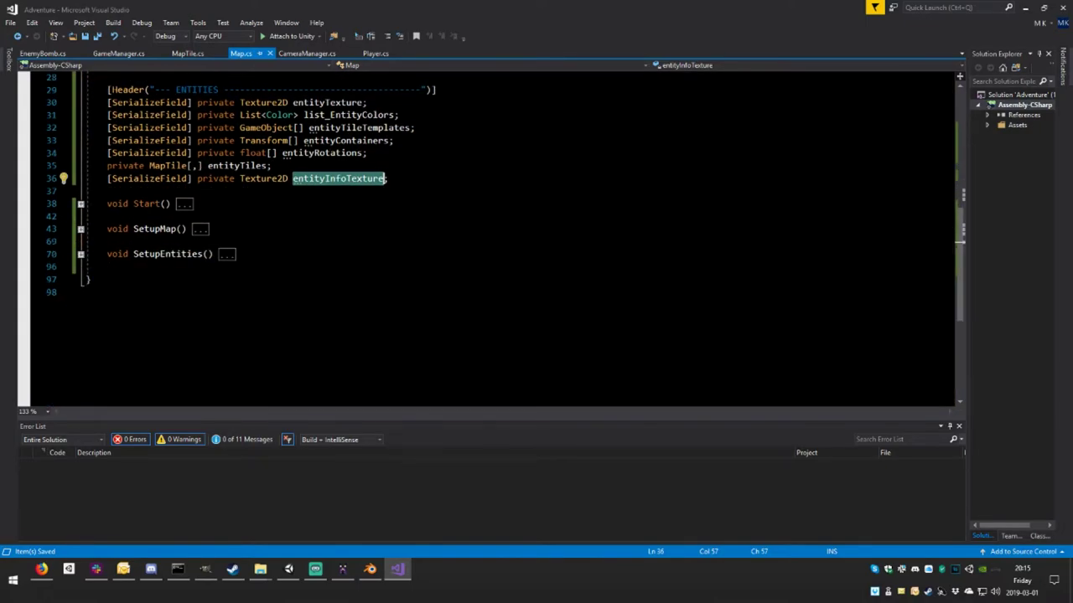
click(65, 266)
key(Return)
key(Return)
key(Up)
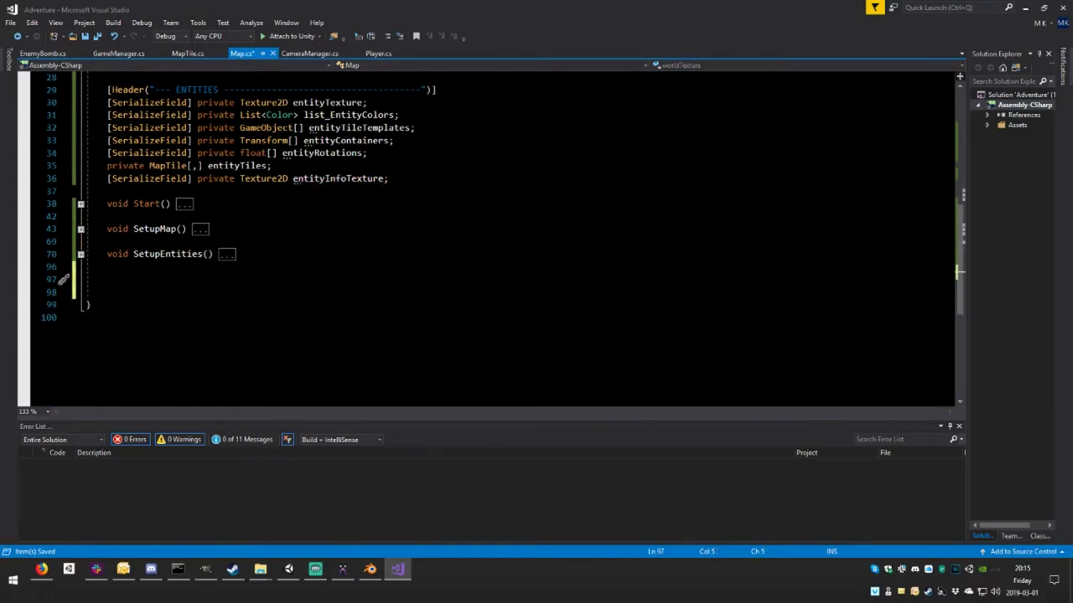
key(BackSpace)
key(BackSpace)
key(BackSpace)
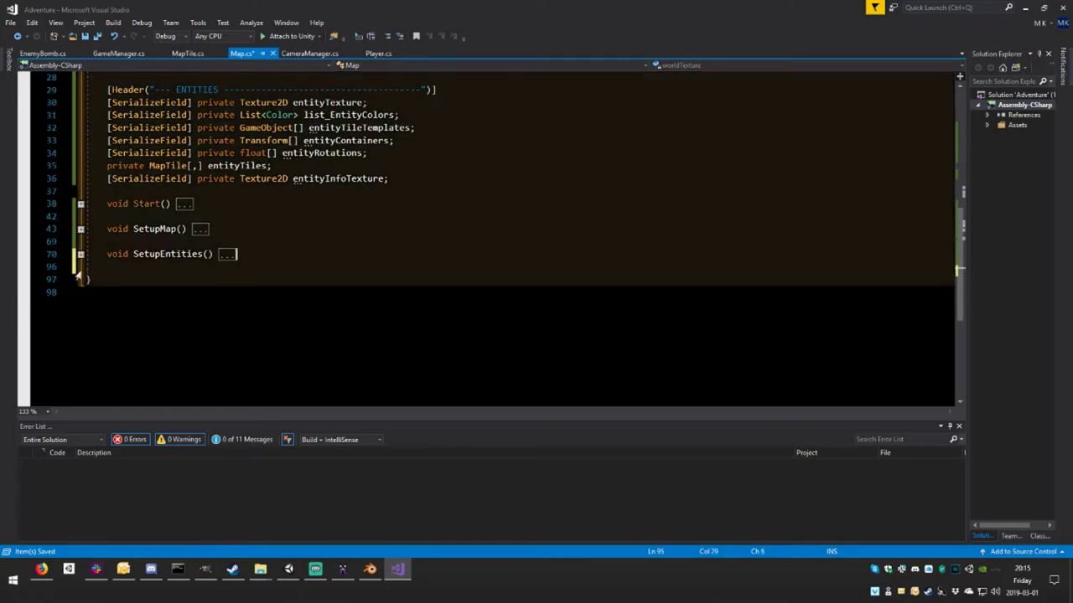
click(81, 254)
scroll(81, 253, down, 3)
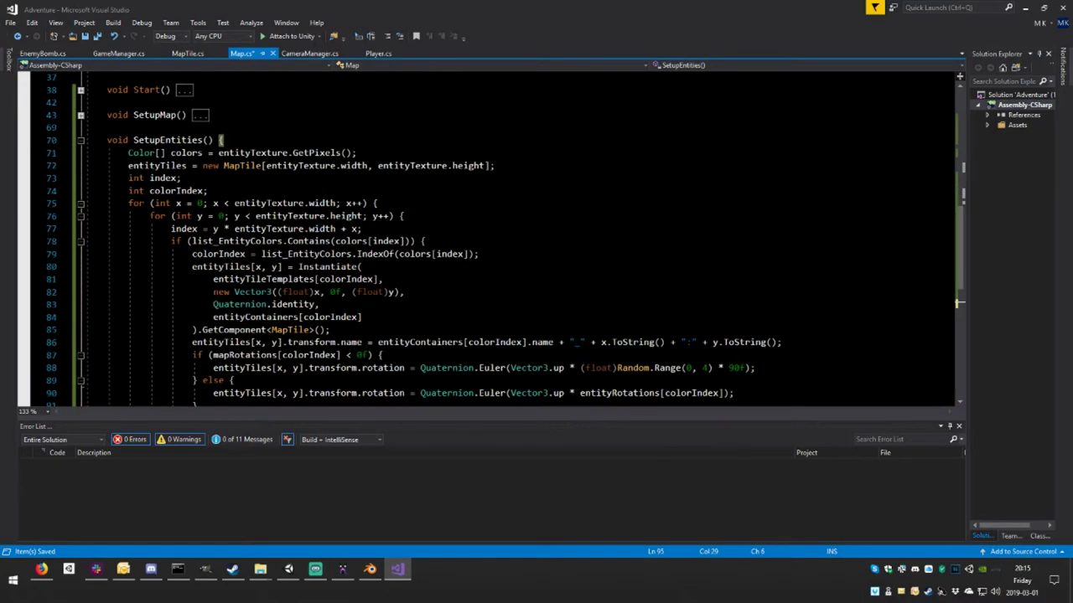
- Duplicate the colors GetPixels line after the loops, switching it to entityInfoTexture
drag(170, 153, 356, 152)
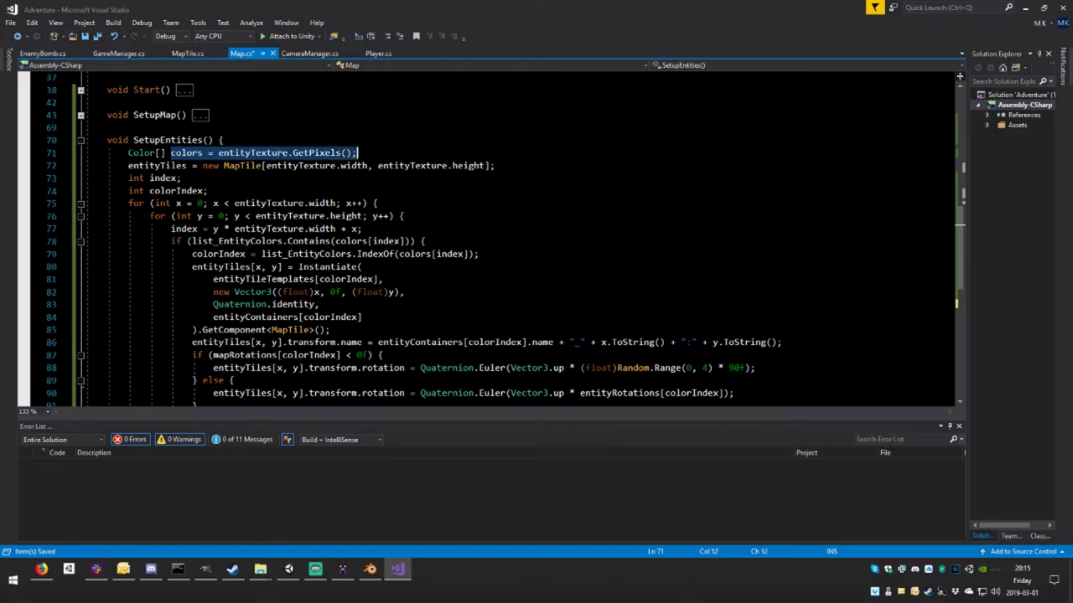
scroll(486, 238, down, 5)
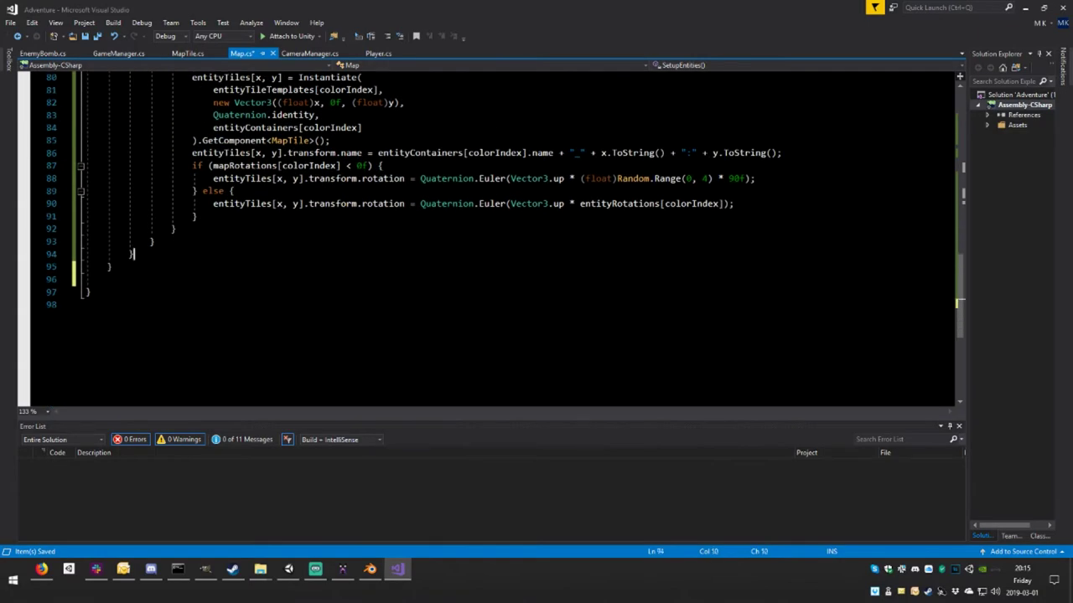
key(Return)
key(ctrl+v)
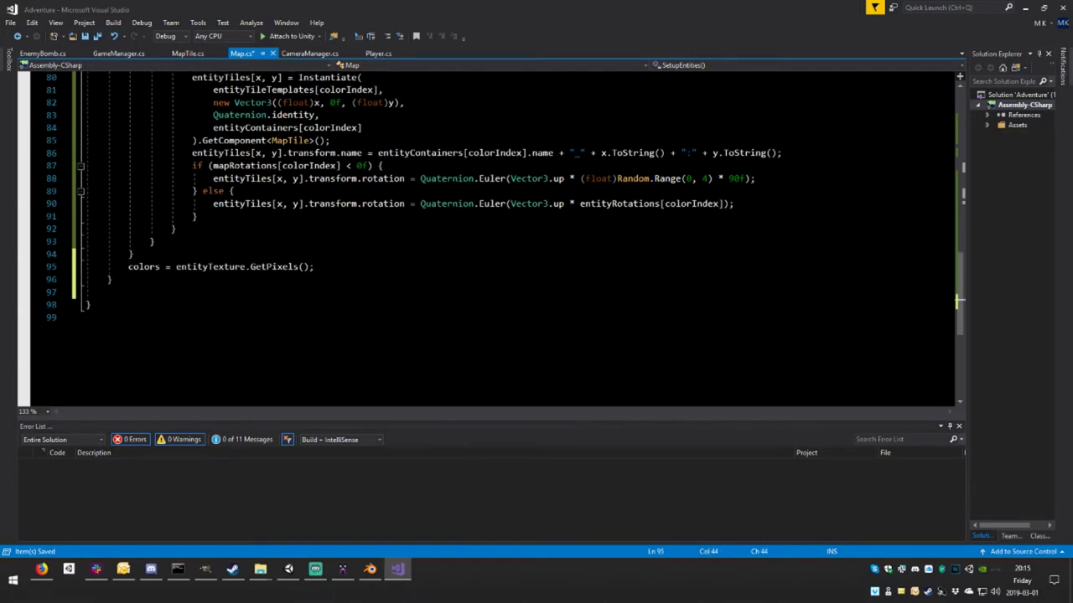
ctrl+click(237, 266)
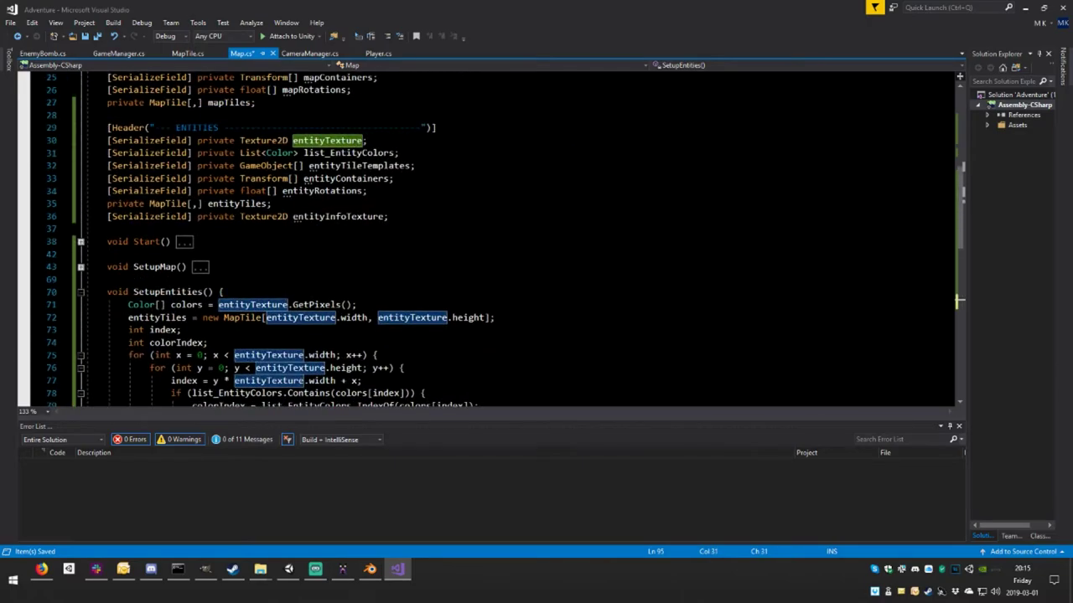
double_click(331, 216)
key(ctrl+c)
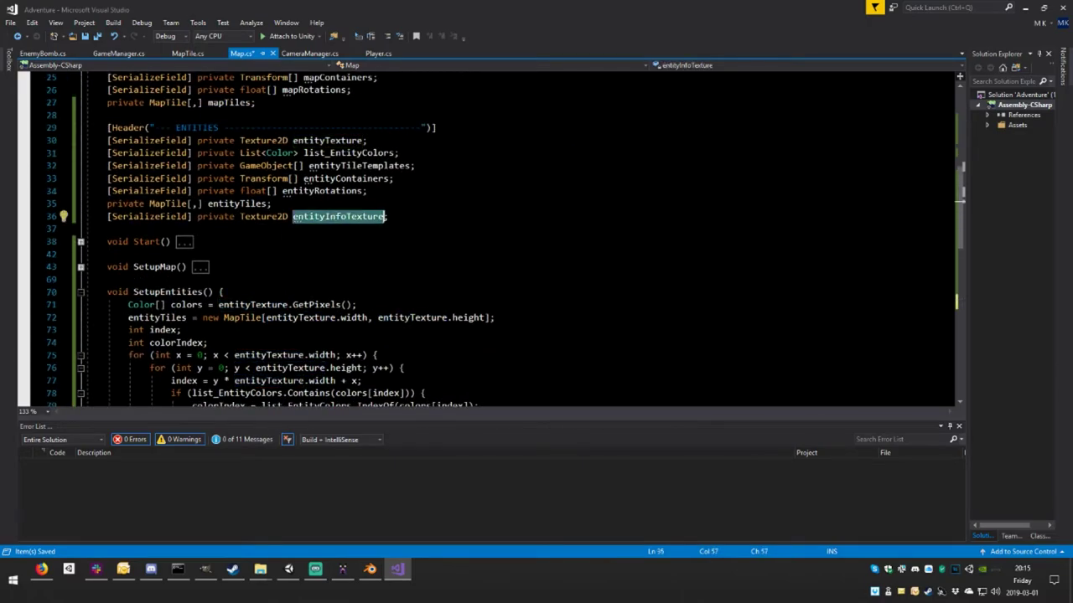
scroll(486, 239, down, 4)
scroll(486, 239, down, 16)
double_click(210, 191)
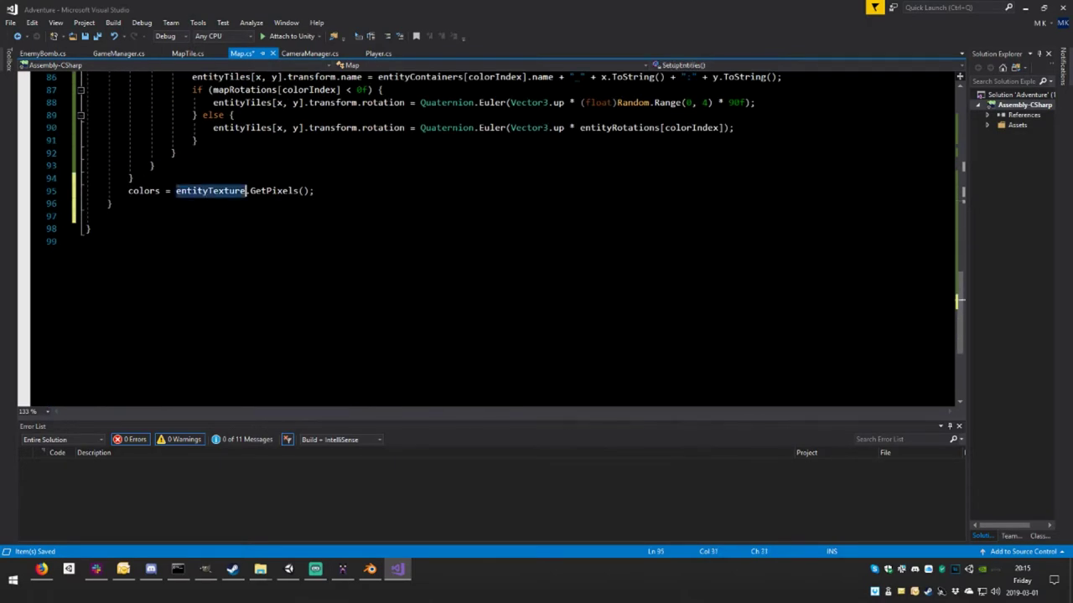
key(ctrl+v)
scroll(486, 239, up, 4)
scroll(486, 238, up, 13)
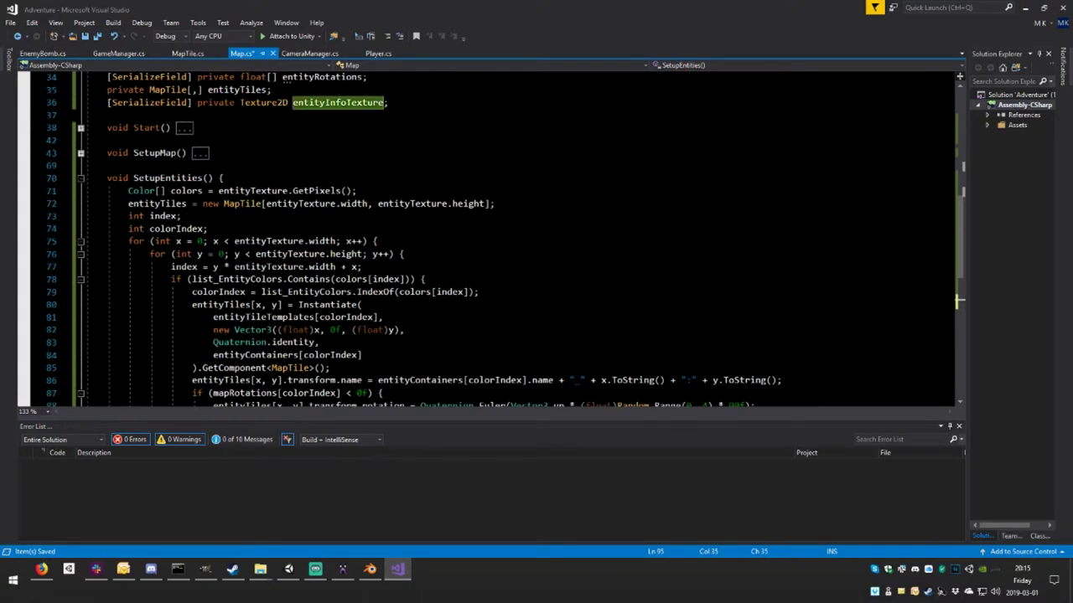
- Add the x/y for-loop headers after the new colors line, close both braces, and save
drag(128, 240, 408, 254)
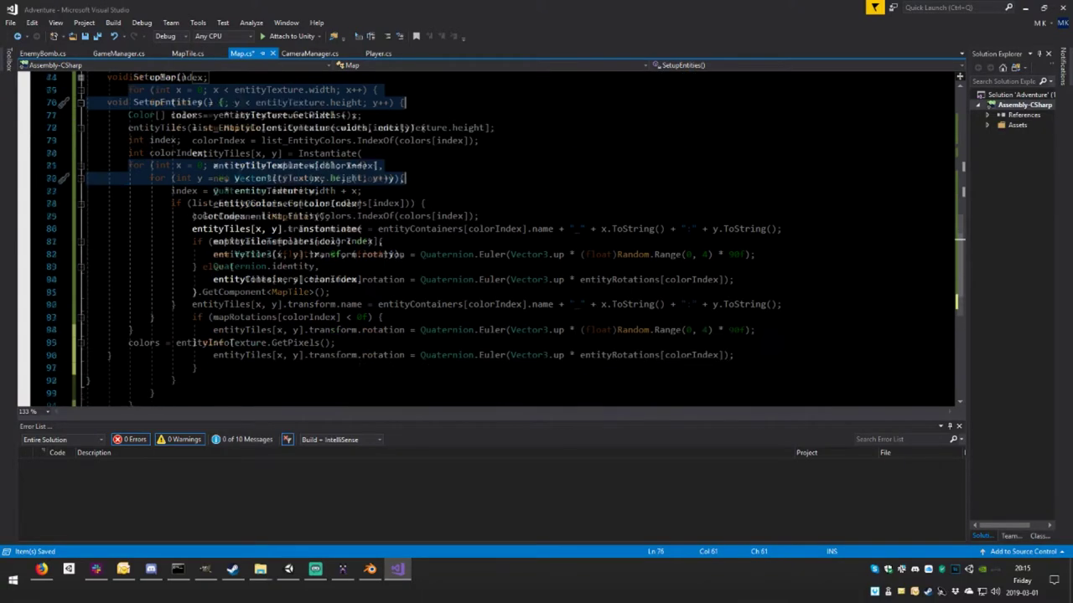
key(ctrl+c)
click(129, 355)
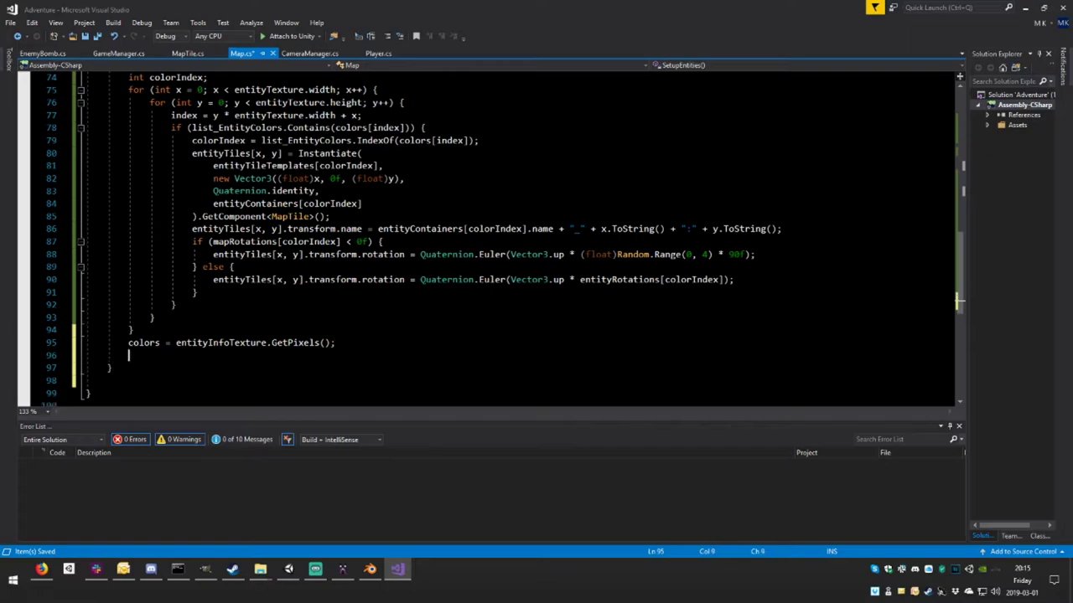
key(ctrl+v)
key(Down)
key(Down)
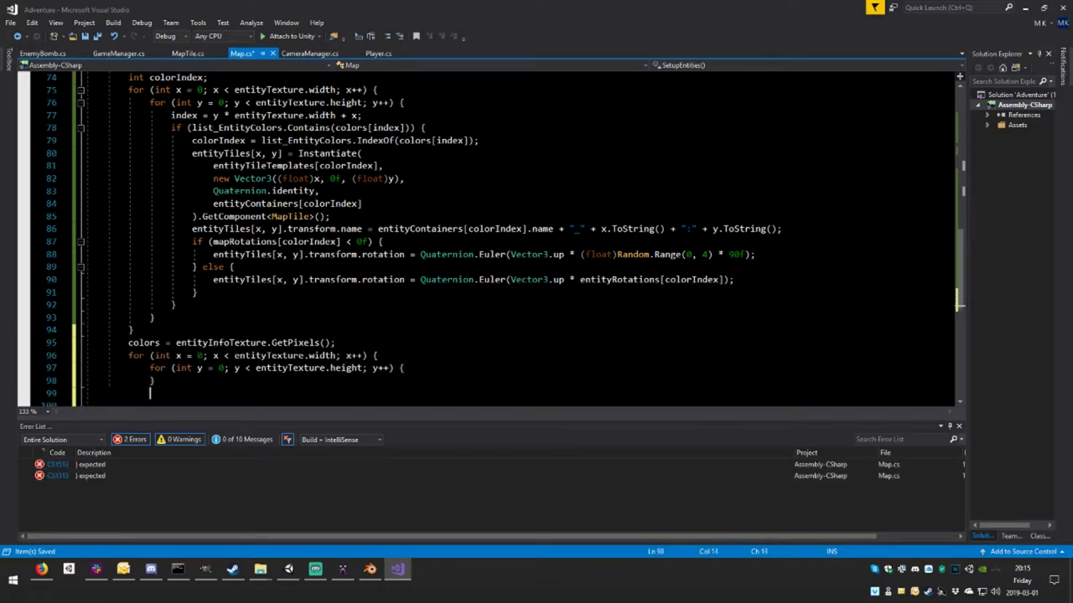
text(})
key(Return)
text(})
scroll(486, 235, down, 3)
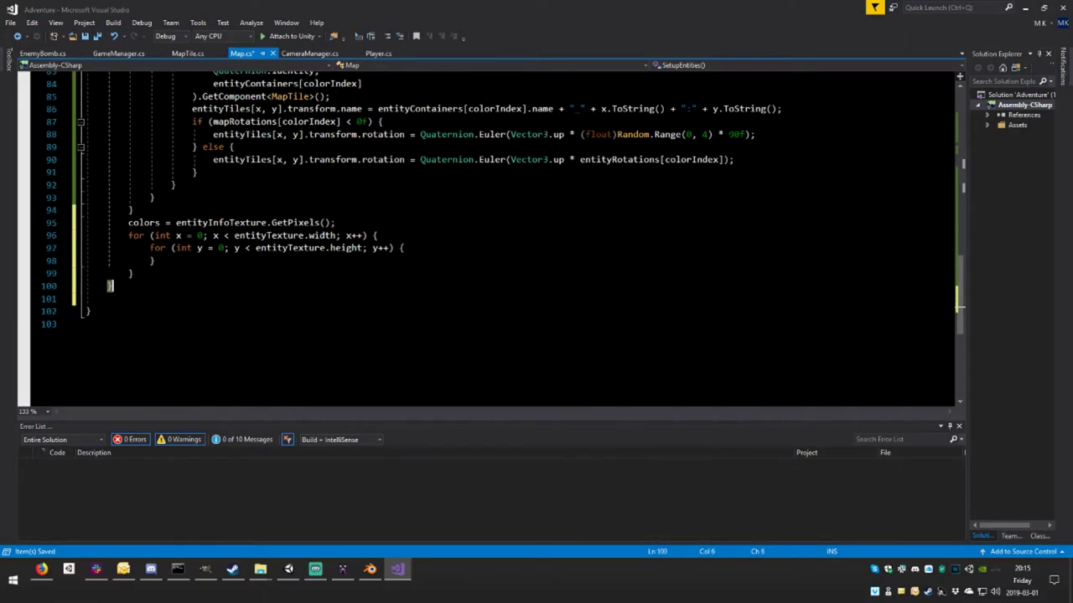
key(ctrl+s)
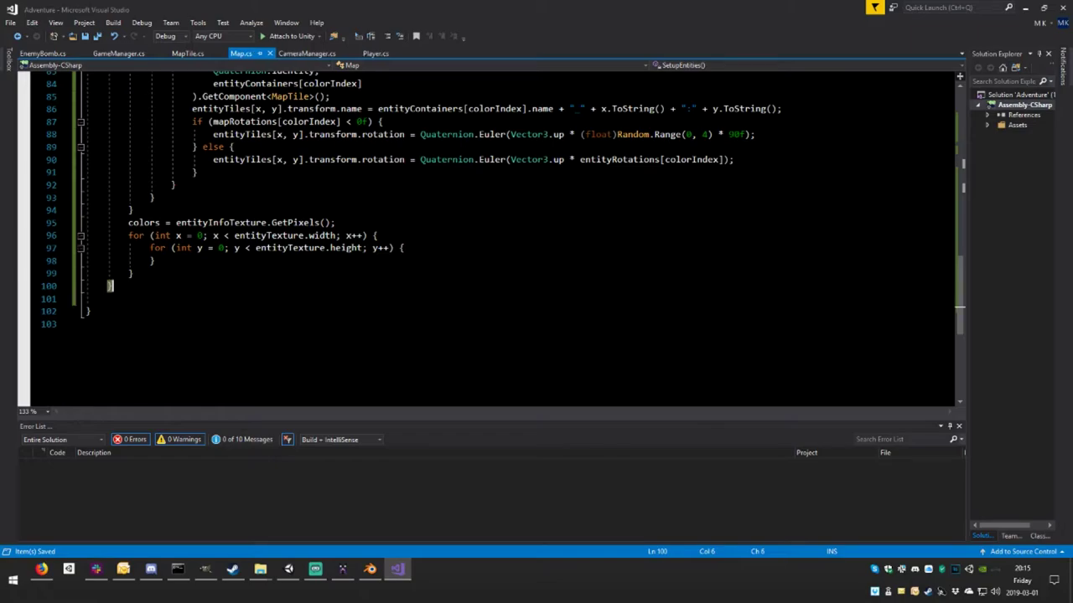
- Add an empty line inside the new inner loop, save, and select entityTiles on line 80
click(407, 248)
key(Return)
scroll(959, 297, up, 6)
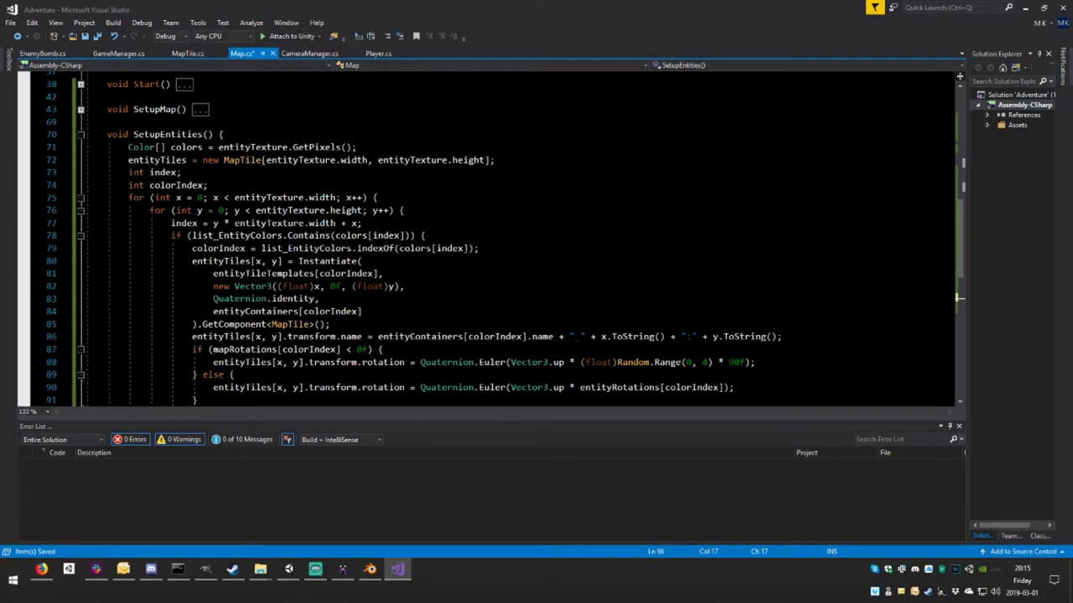
scroll(959, 297, down, 3)
scroll(960, 297, down, 1)
scroll(959, 297, down, 1)
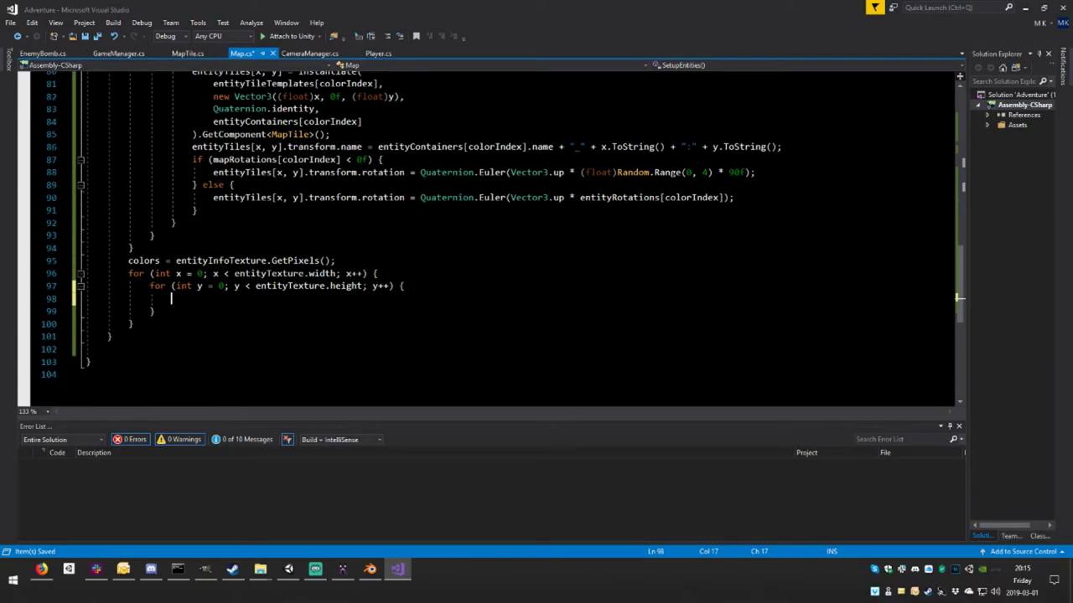
scroll(960, 297, up, 3)
scroll(960, 297, up, 2)
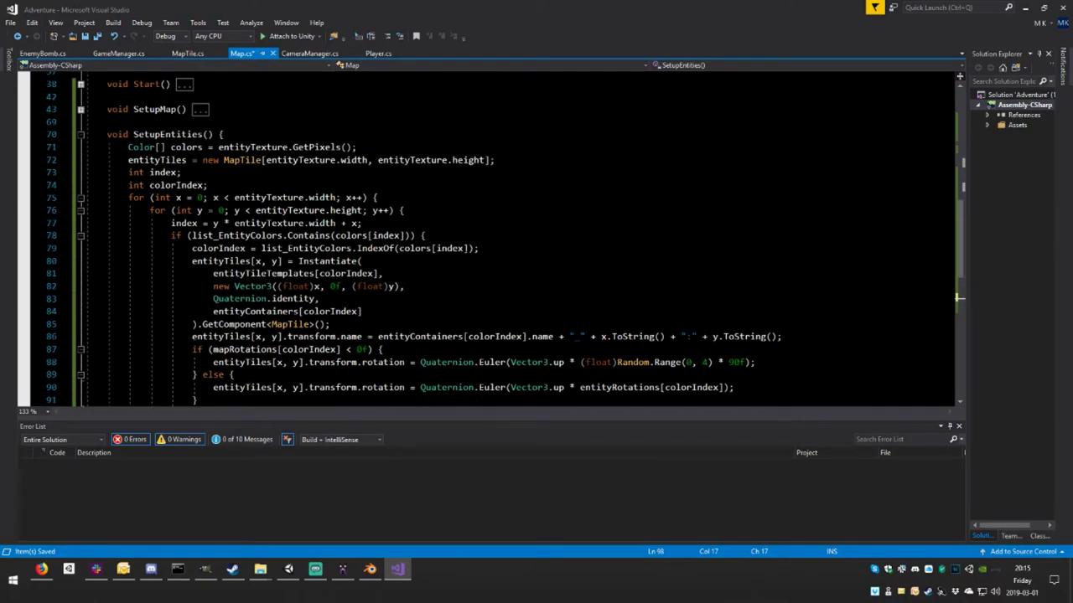
key(ctrl+s)
click(282, 260)
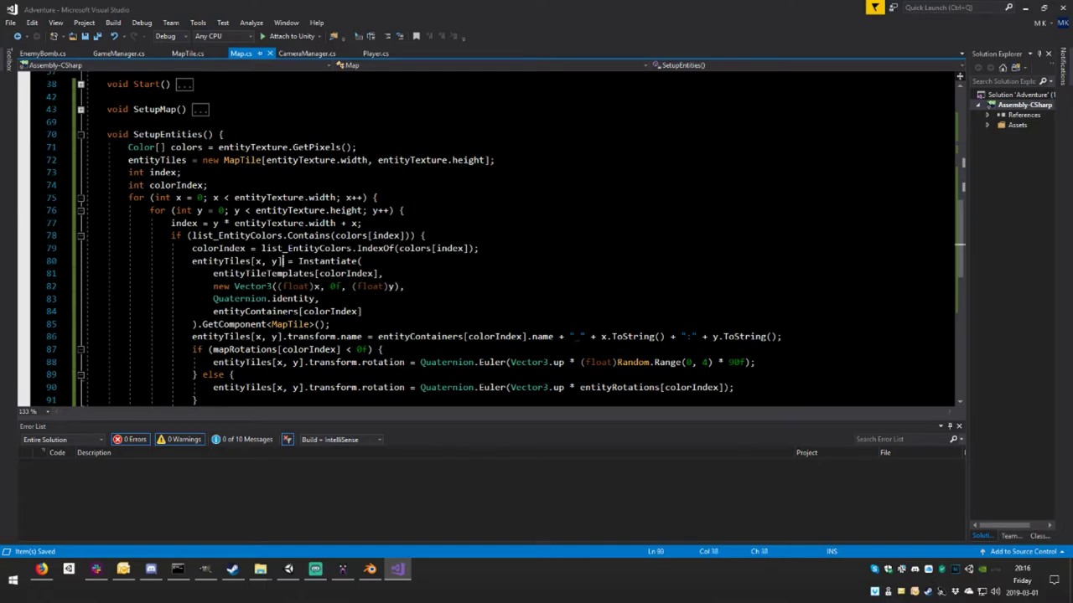
drag(282, 261, 192, 260)
key(shift+Right)
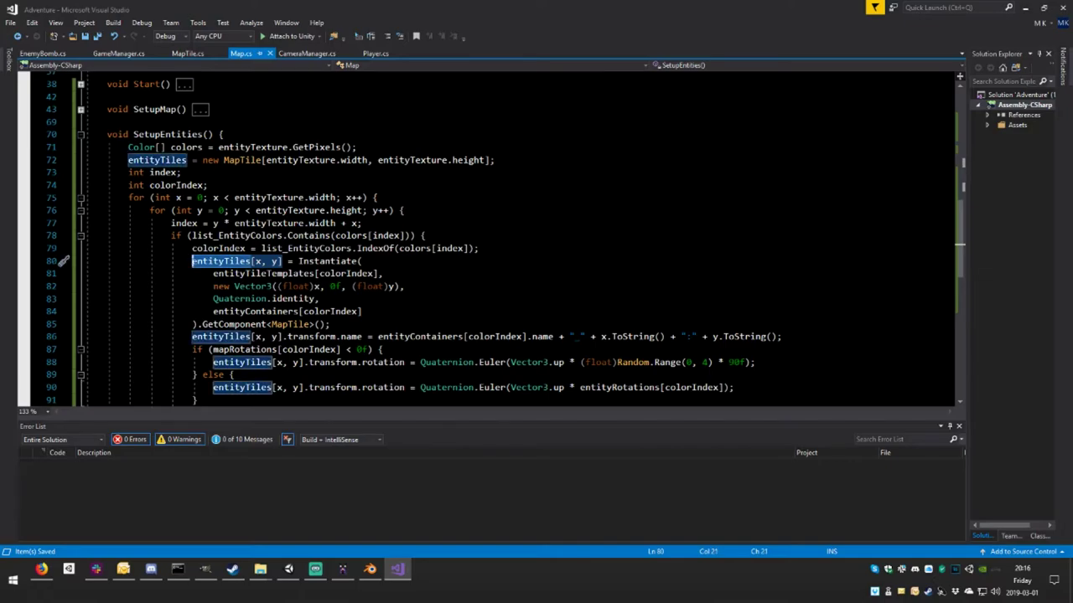
scroll(486, 243, up, 3)
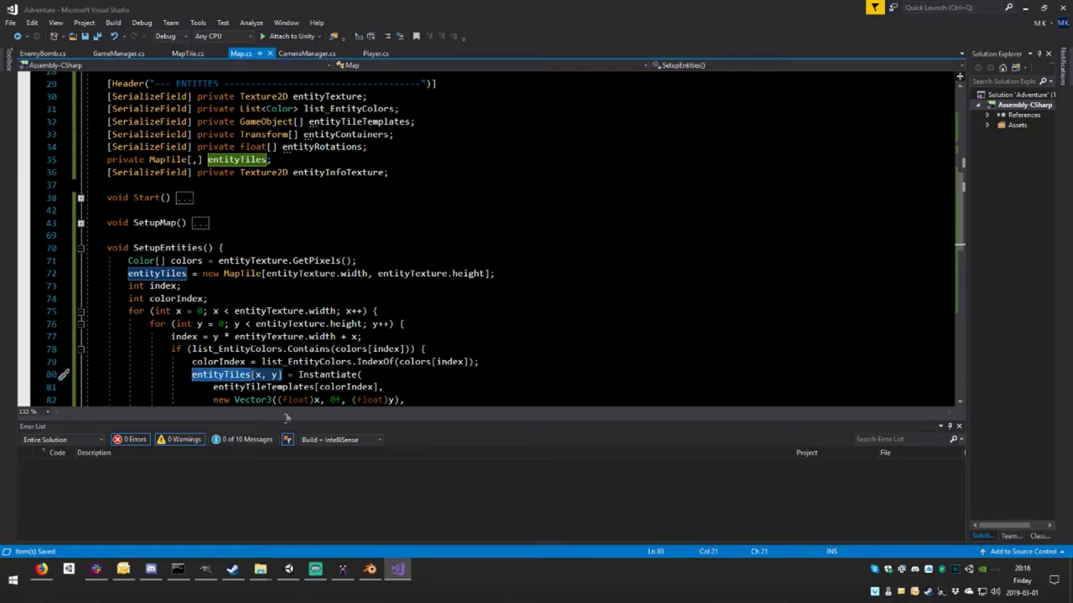
mouse_move(298, 574)
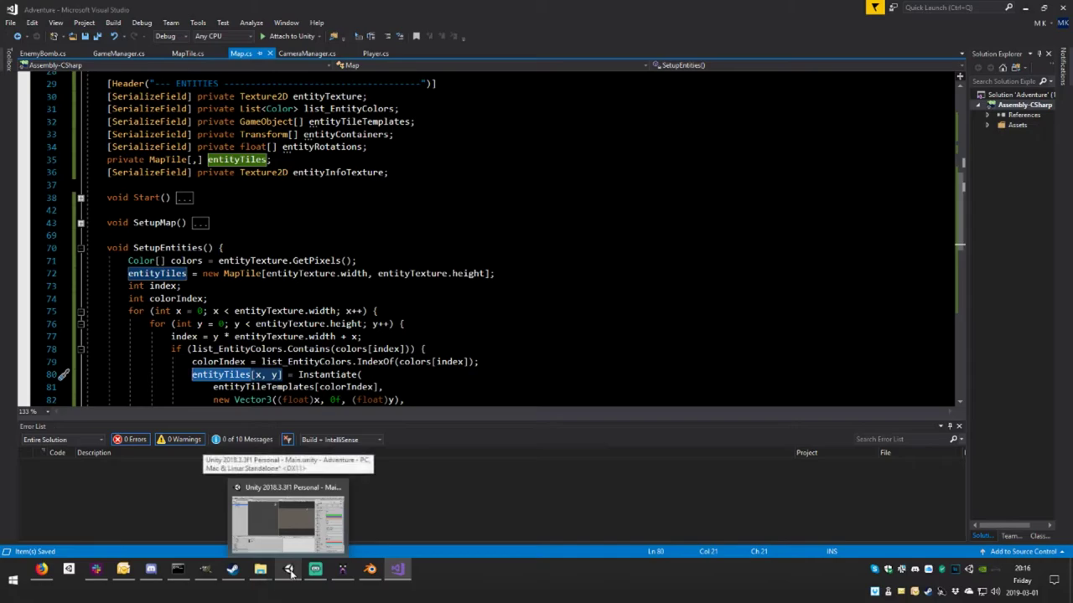
- Return to Unity and show the Scripts folder contents in the Project panel
click(290, 573)
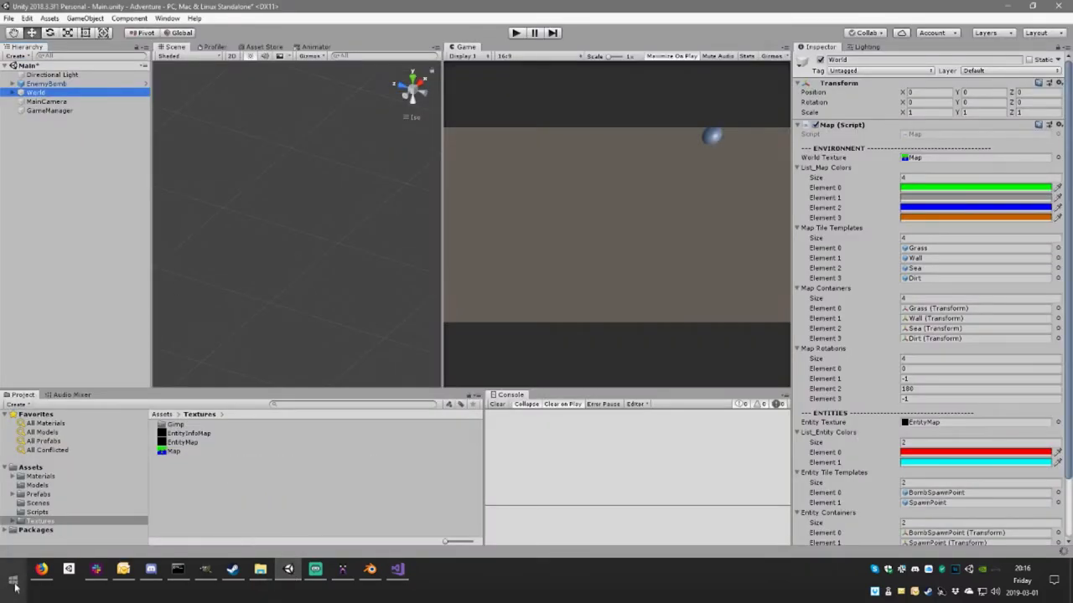
click(38, 495)
click(12, 496)
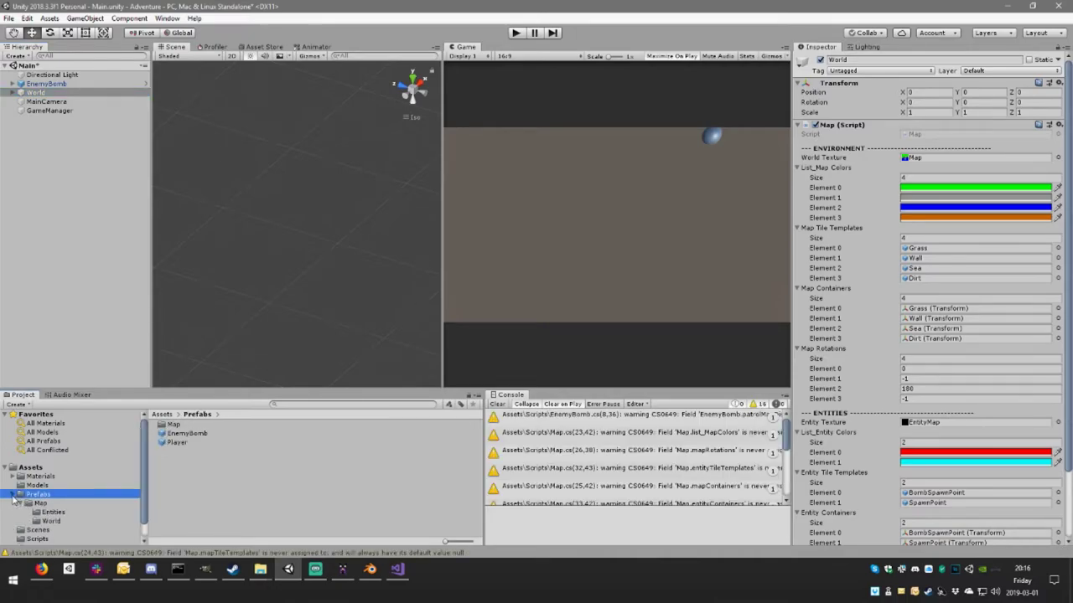
click(12, 495)
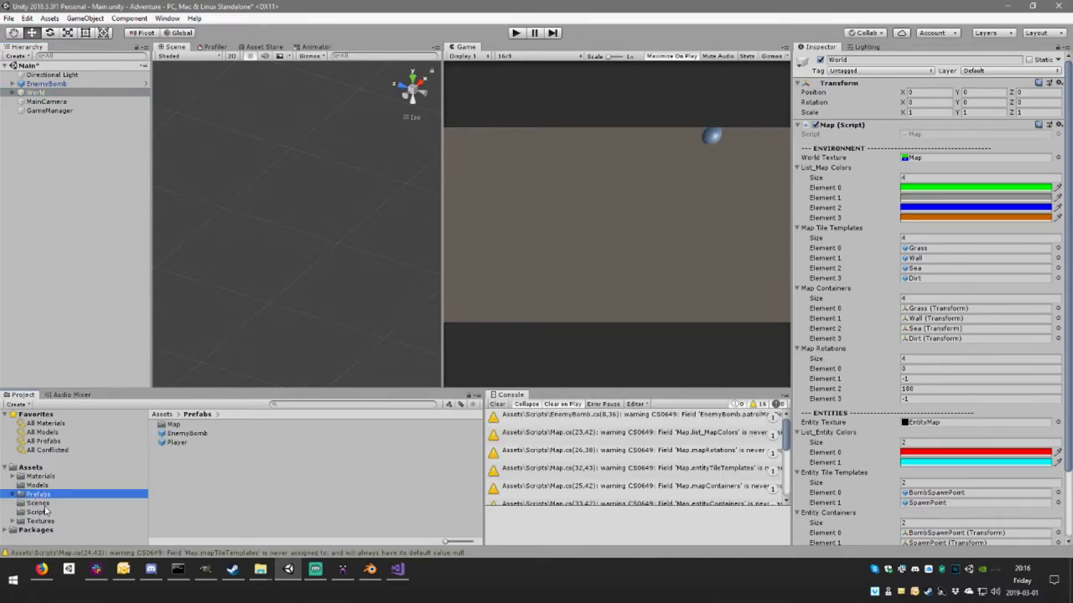
click(39, 513)
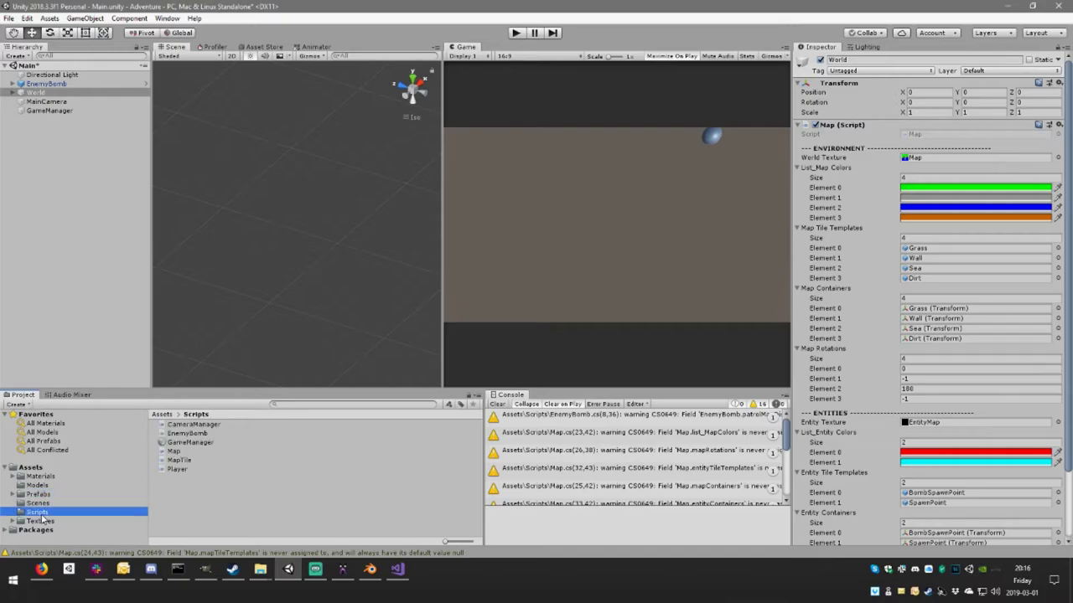
- Create a new C# script in the Scripts folder named EnemySpawner
click(202, 506)
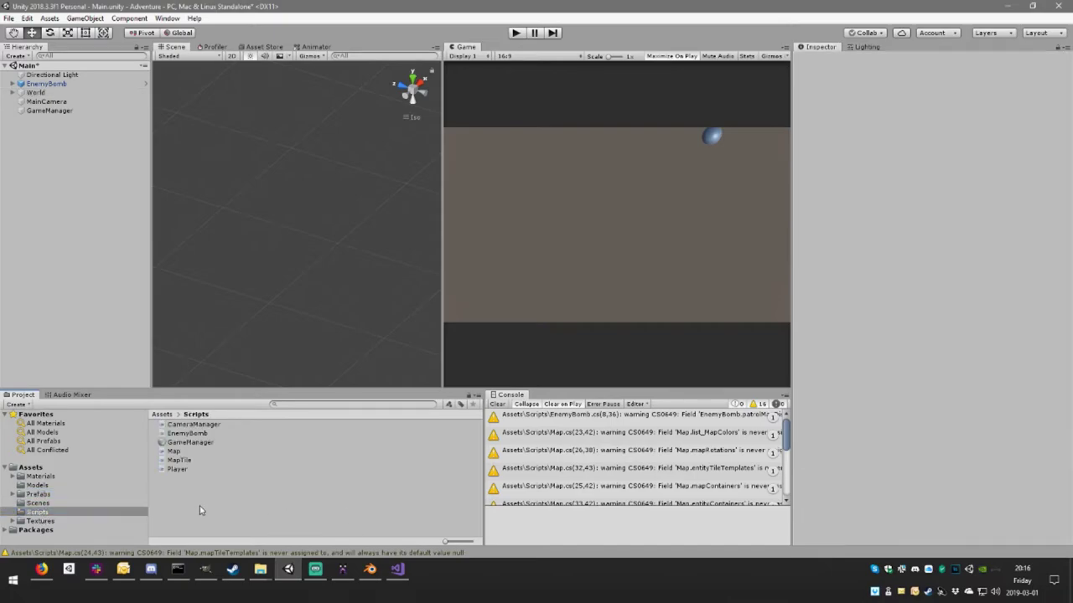
right_click(201, 507)
mouse_move(293, 246)
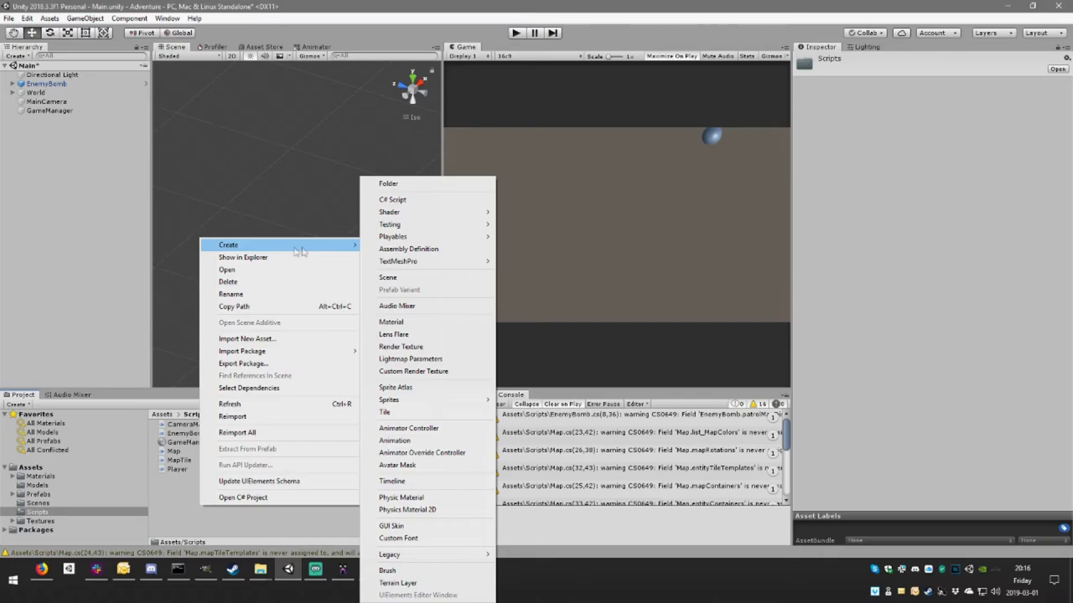
click(408, 202)
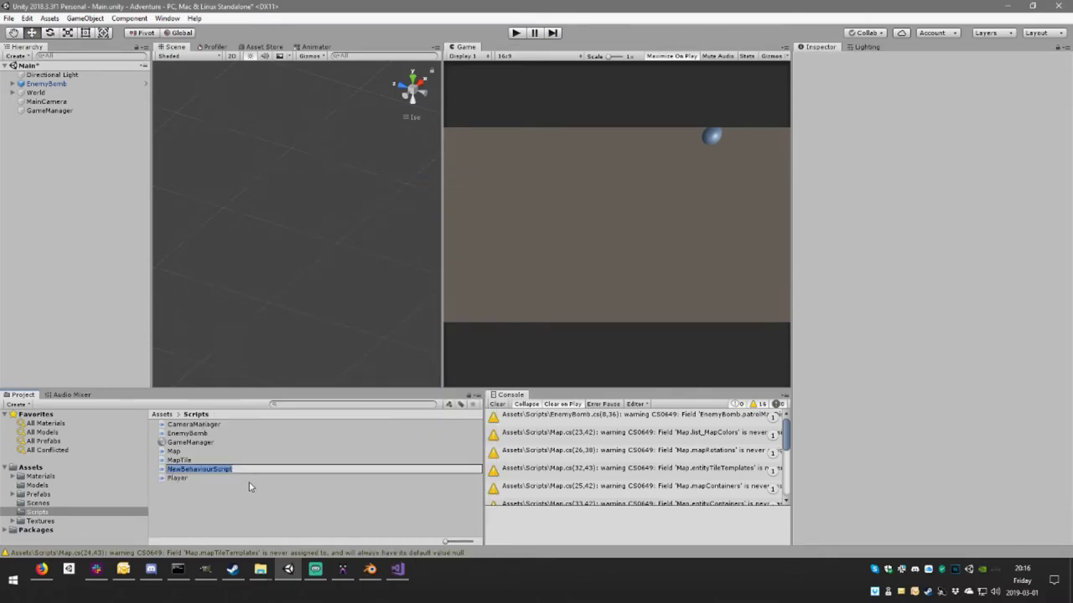
text(EnemySpawner)
drag(209, 470, 196, 479)
text(Spawner)
key(Return)
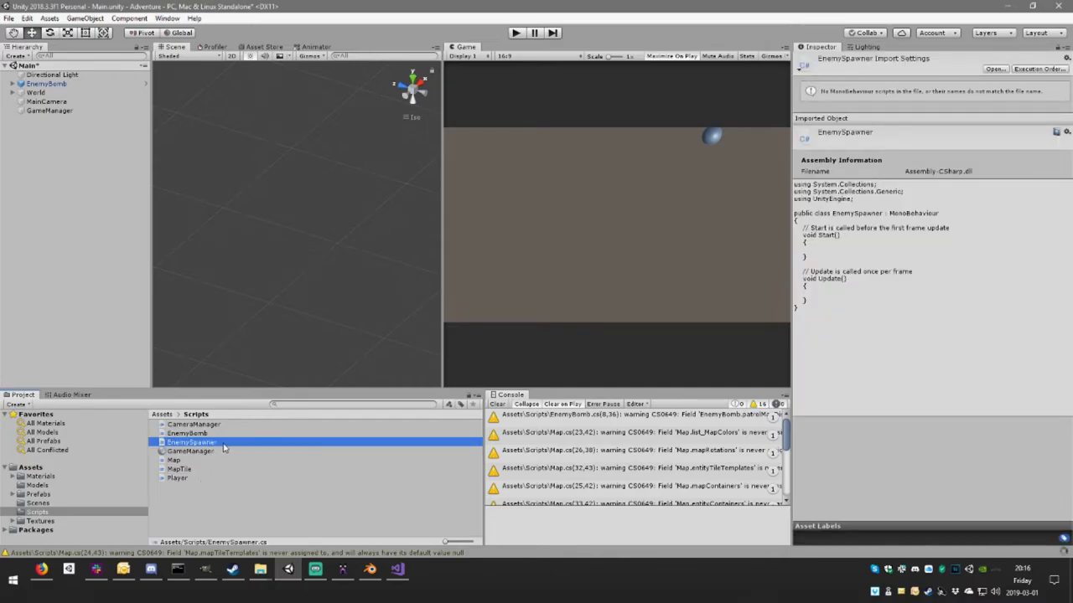
- Strip the default Start and Update methods from EnemySpawner.cs, save it, and return to Unity
double_click(228, 445)
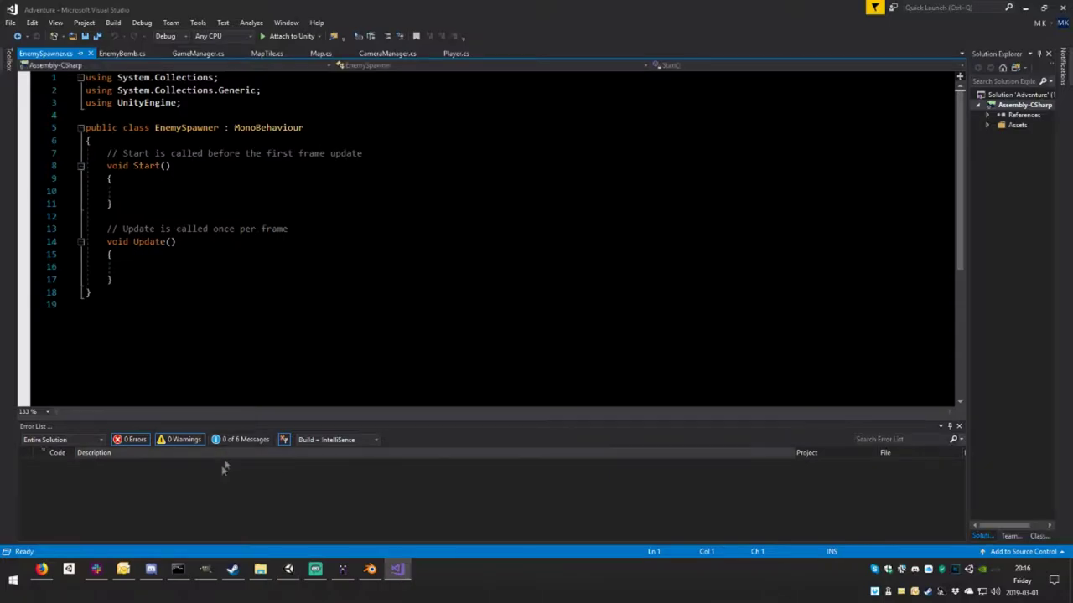
drag(112, 279, 84, 153)
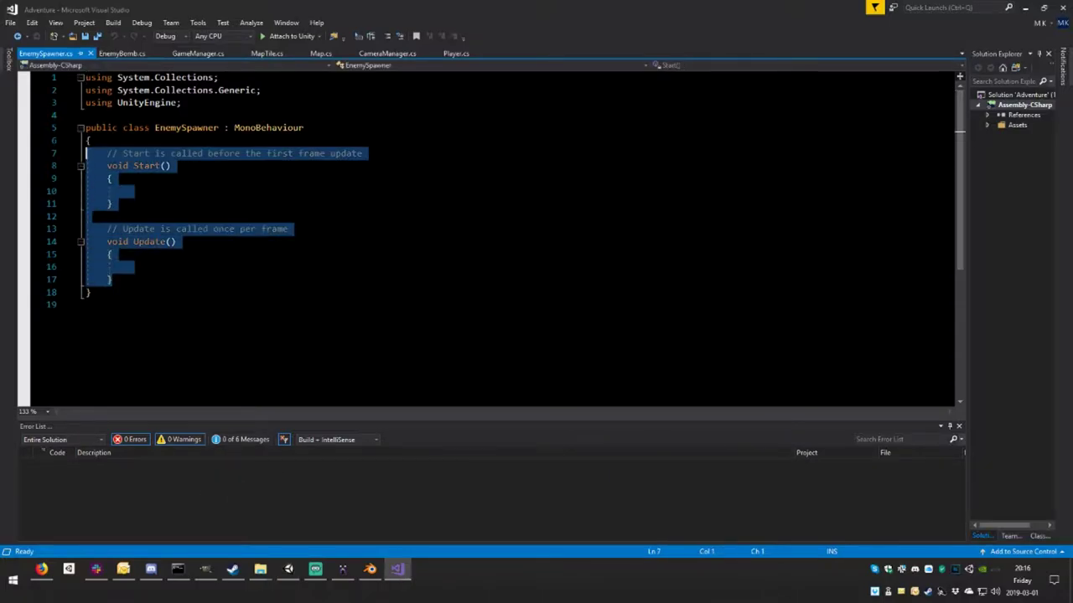
key(BackSpace)
key(Up)
key(BackSpace)
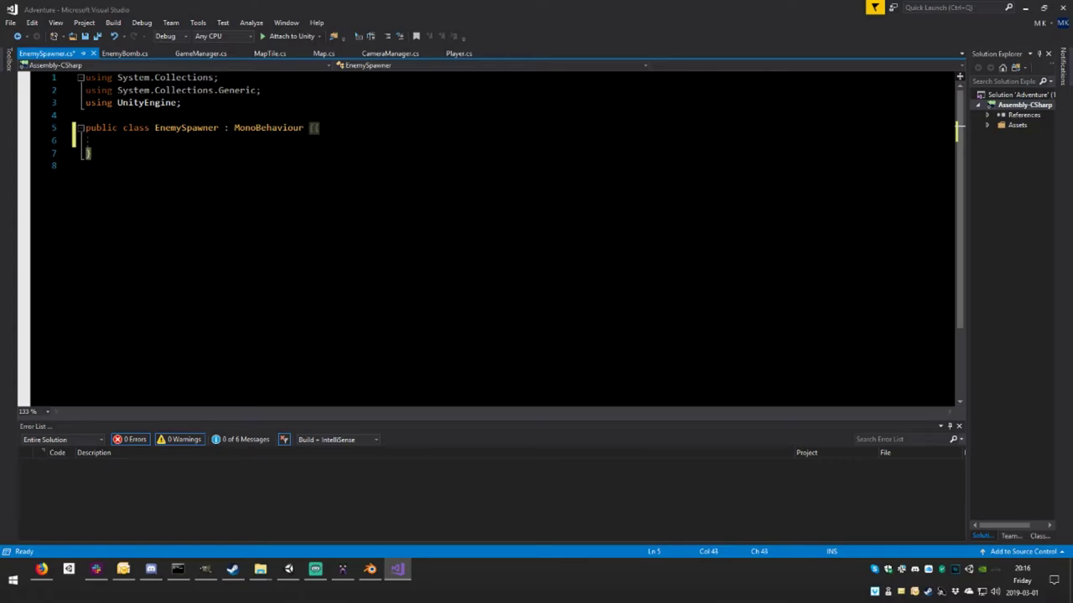
key(ctrl+s)
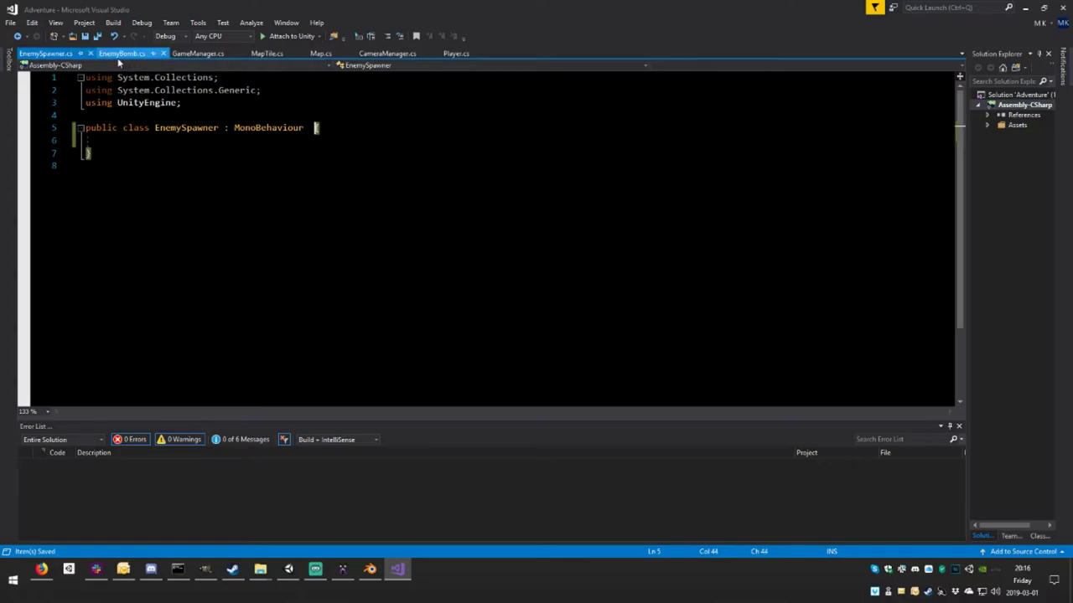
click(294, 580)
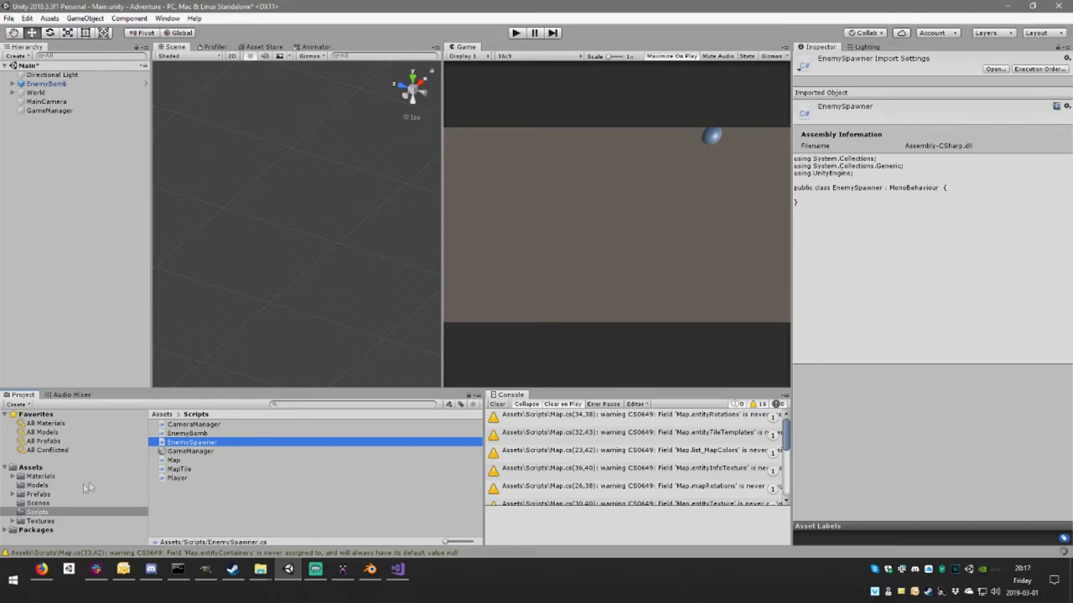
- Add an Enemy Spawner component to the Prefabs/Map/Entities/BombSpawnPoint prefab, then exit Prefab Mode
click(12, 496)
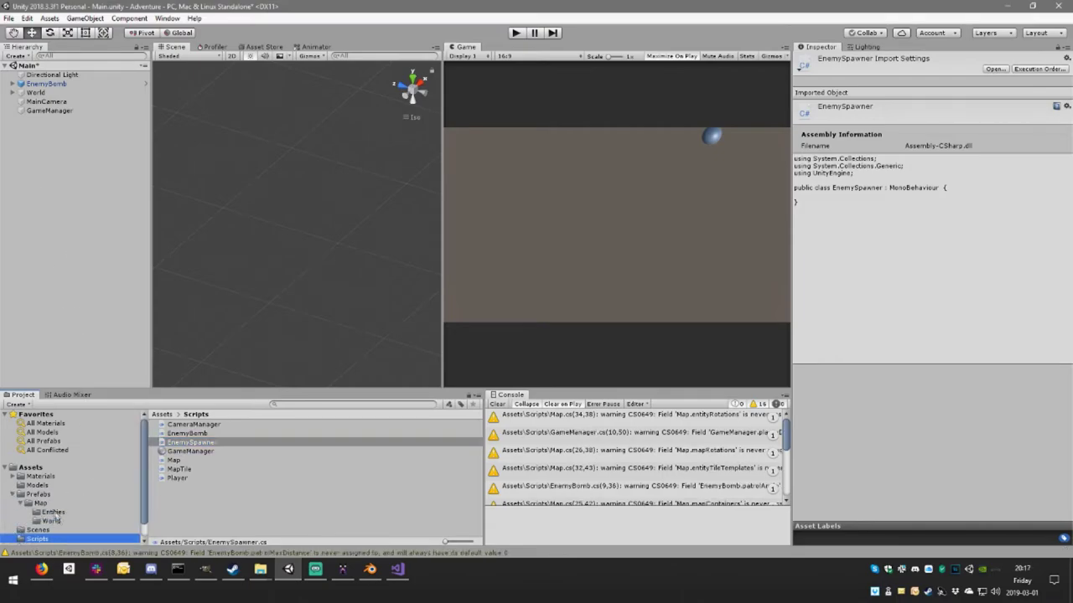
click(54, 512)
click(198, 425)
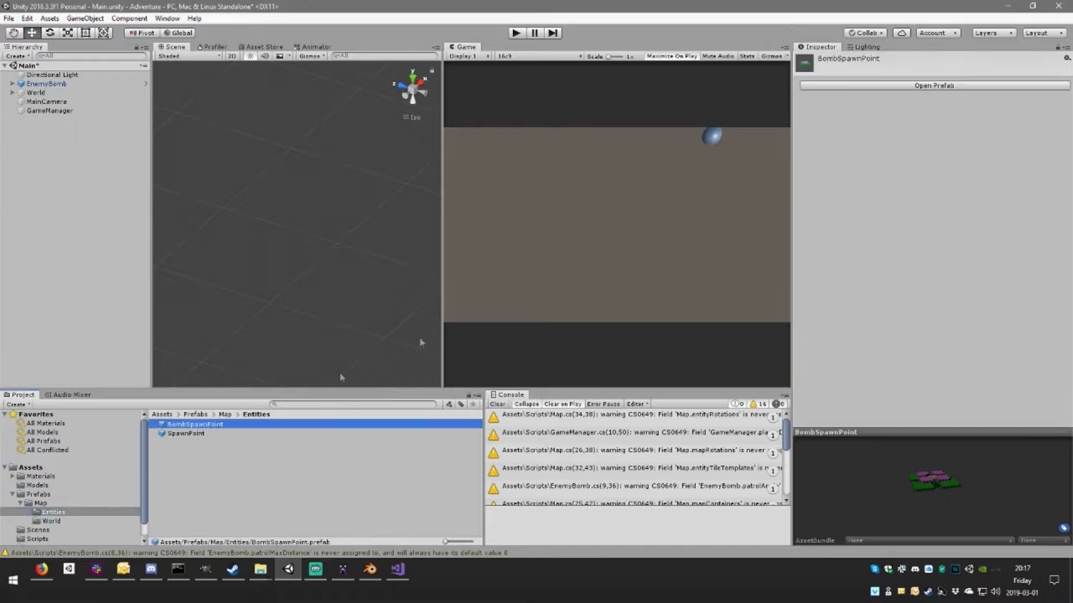
click(934, 85)
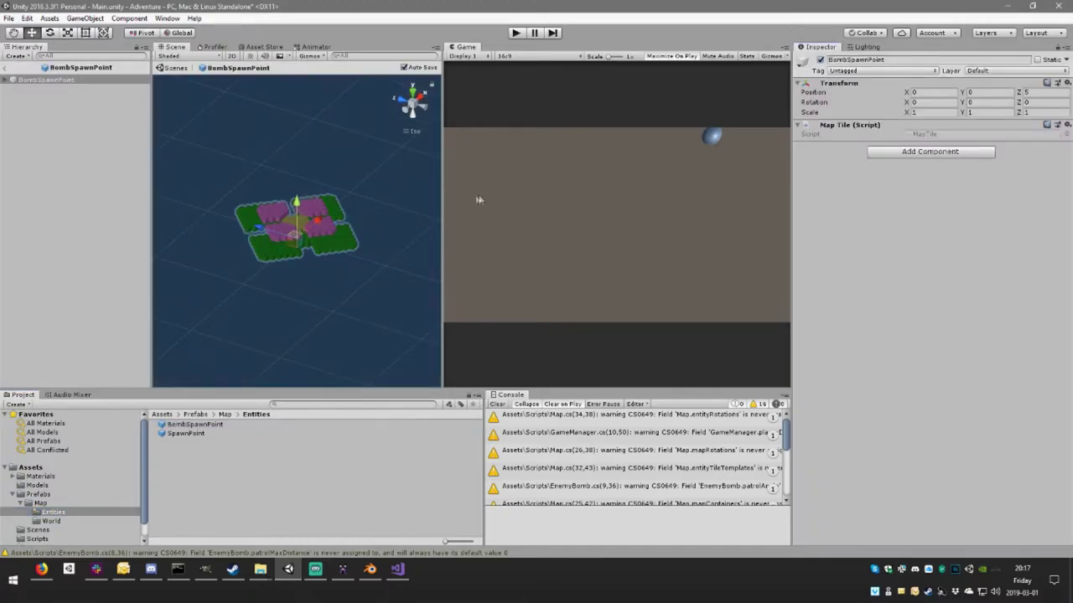
click(905, 154)
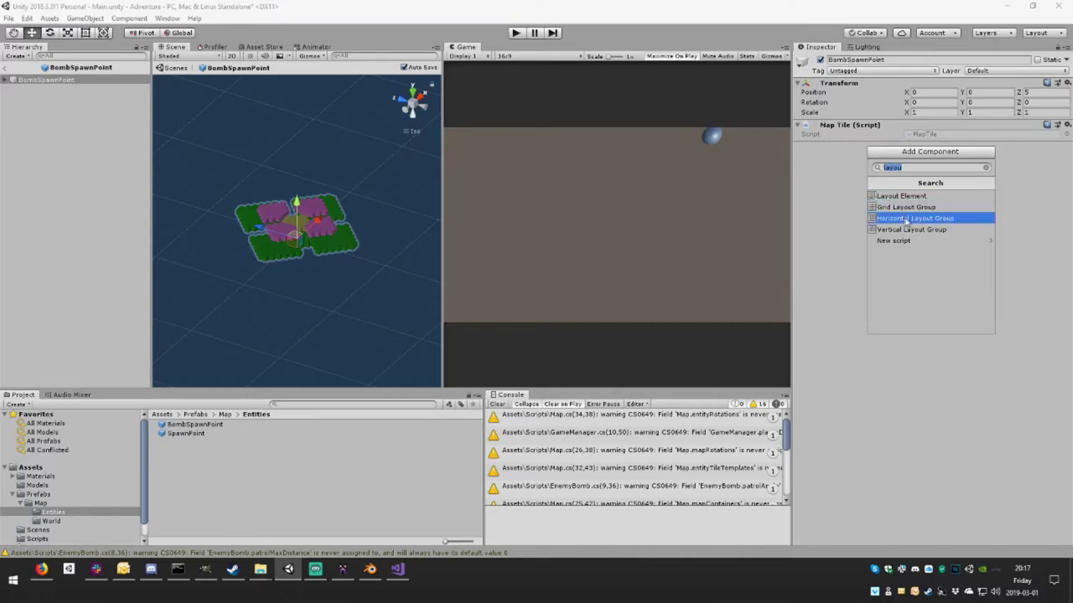
key(BackSpace)
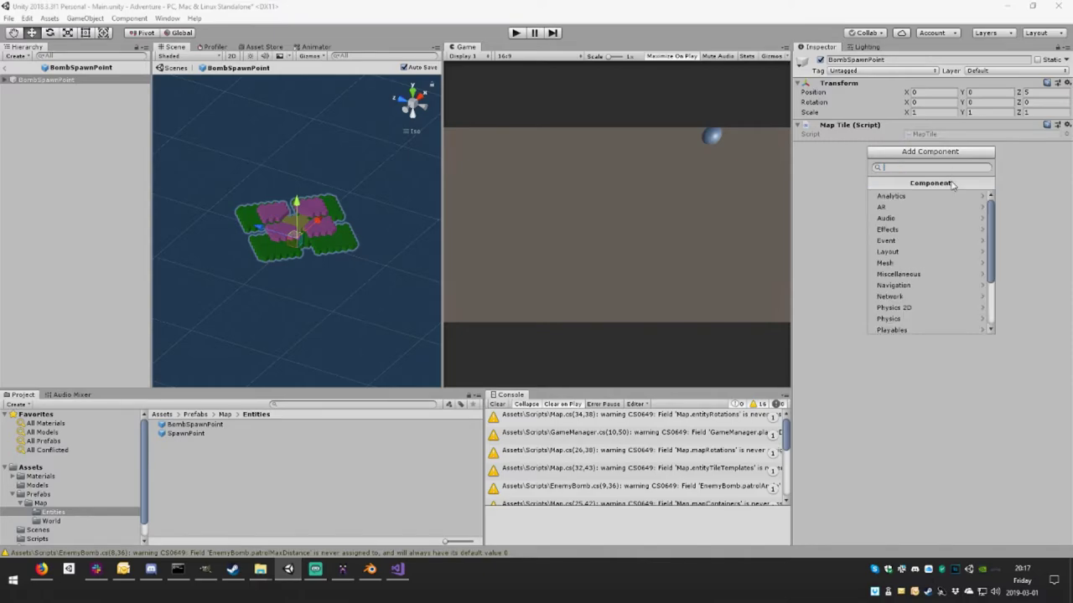
text(enemy)
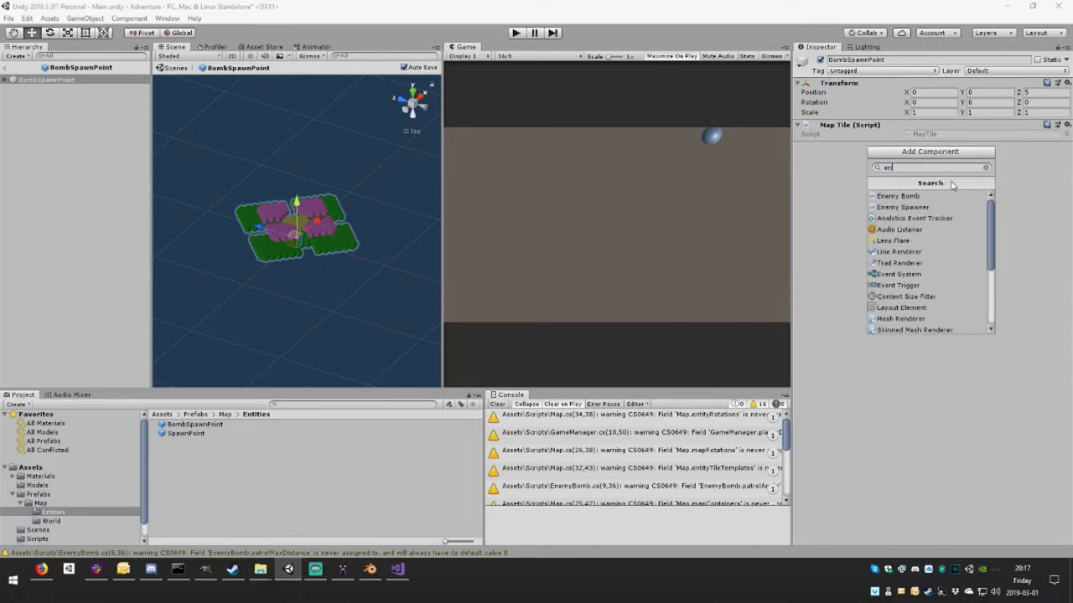
click(914, 206)
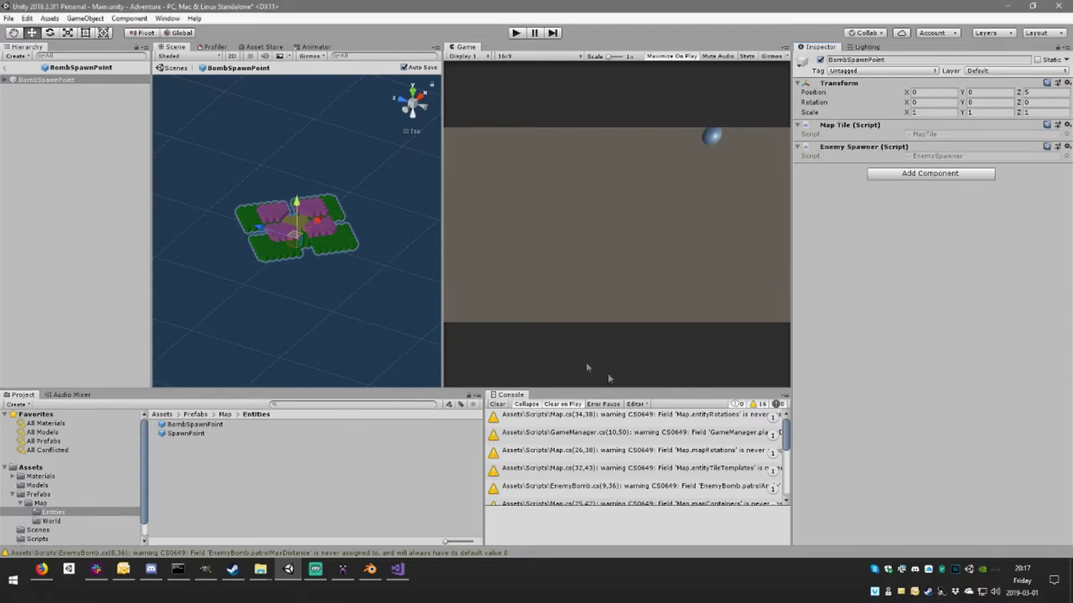
click(6, 67)
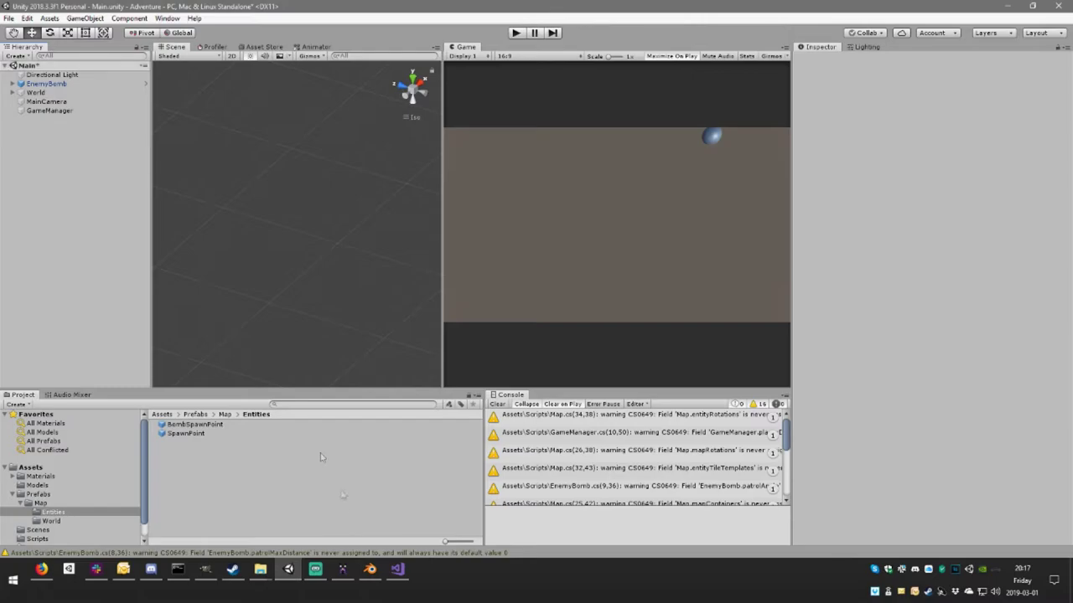
- Add an empty public void Setup(Color c) method to the EnemySpawner class
click(400, 571)
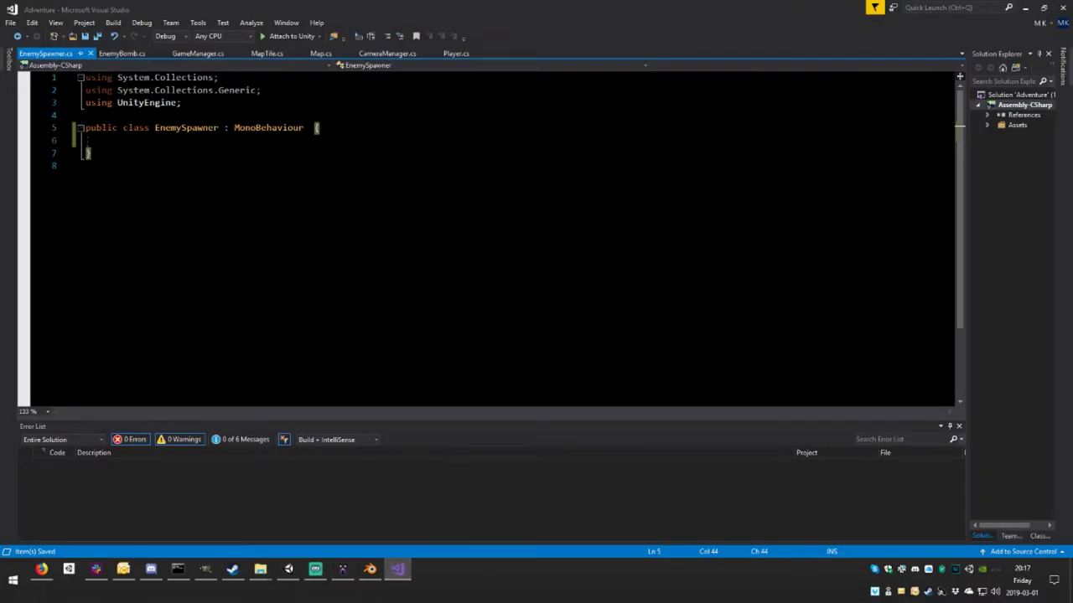
click(107, 140)
key(Return)
key(Return)
key(Up)
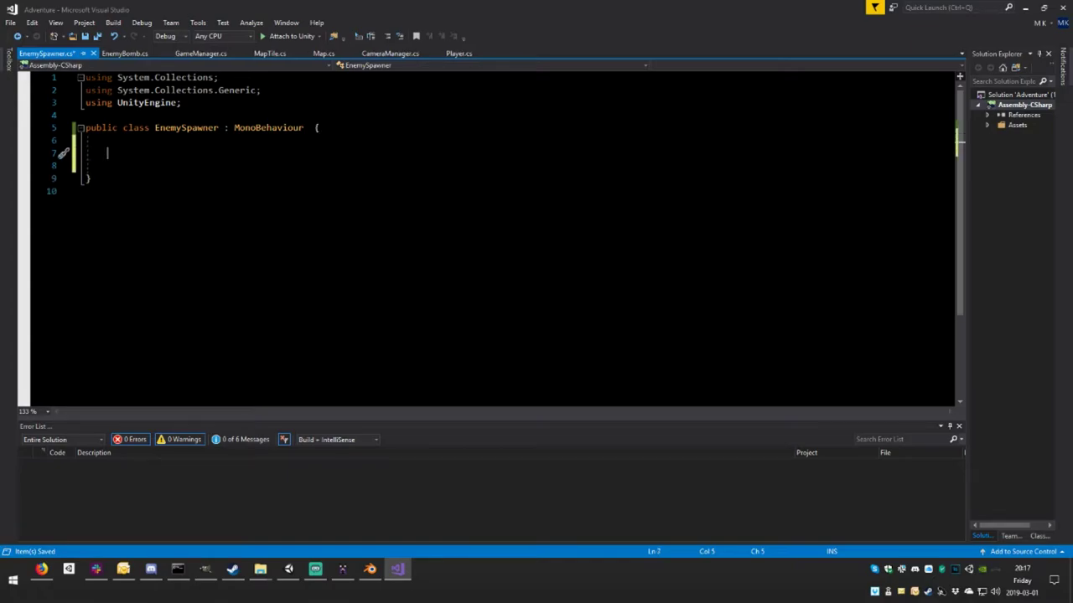
text(p)
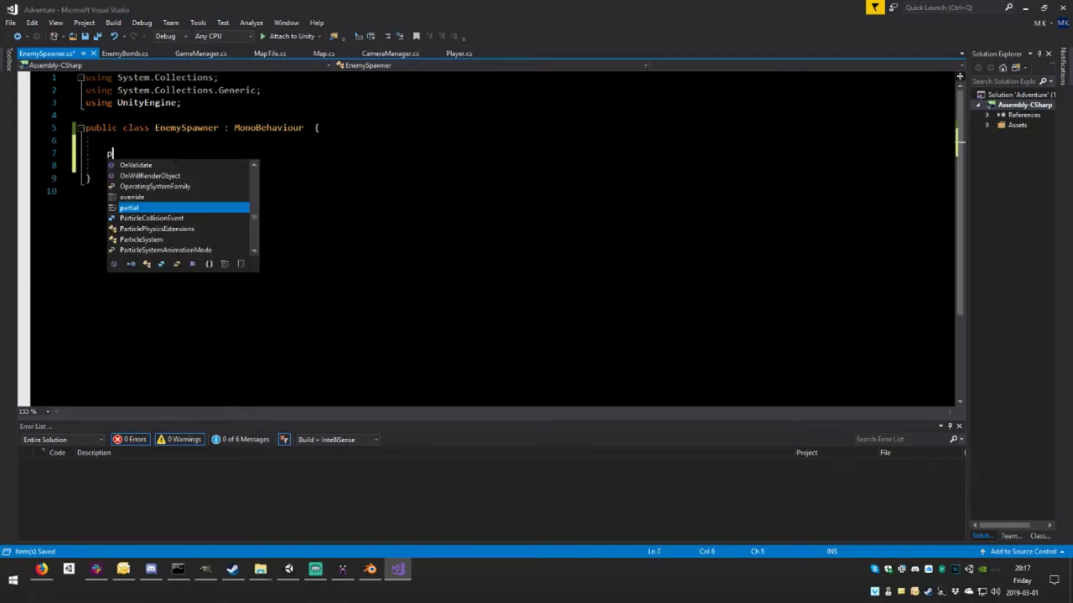
text(ublic )
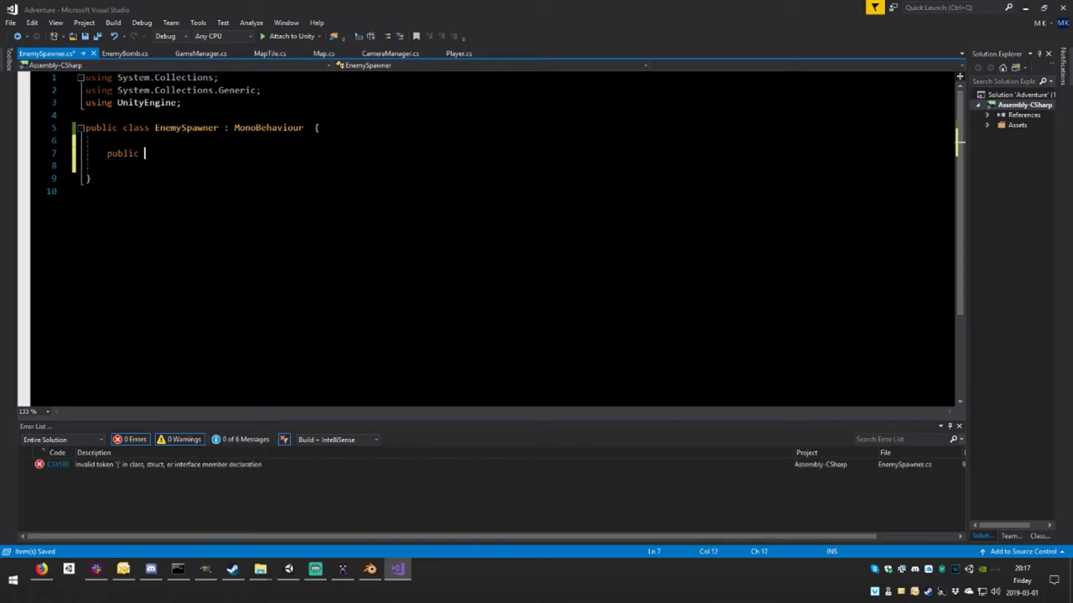
text(void )
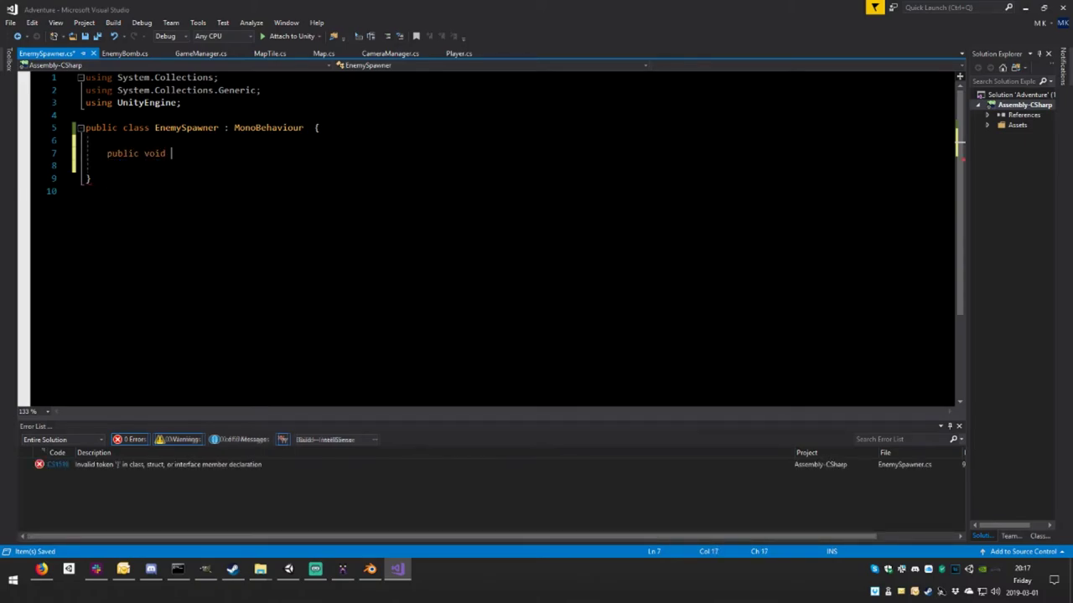
text(Setup)
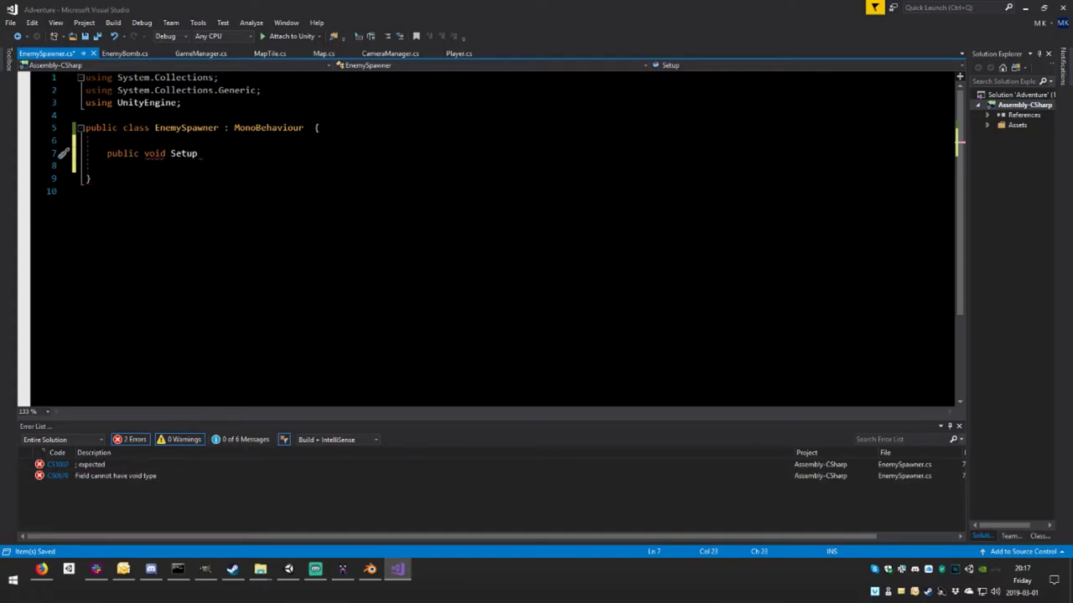
text( ()
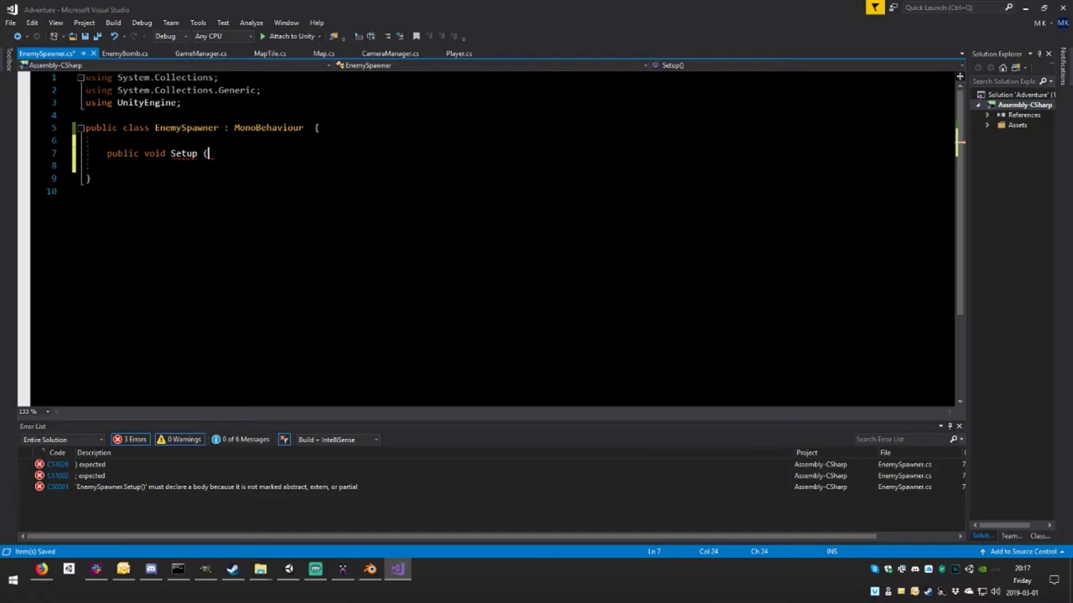
text(C)
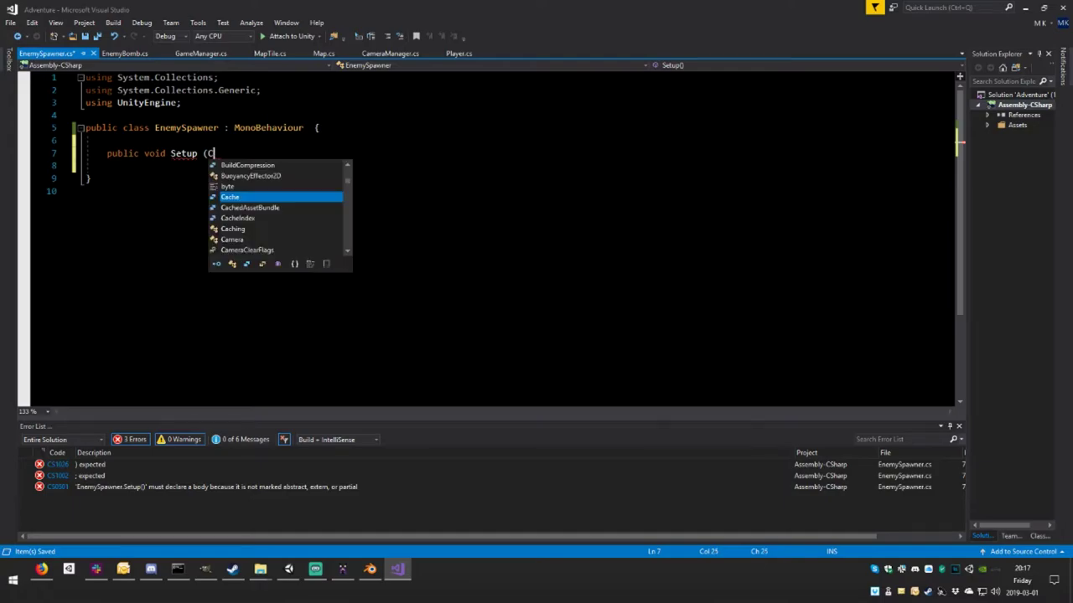
text(olor)
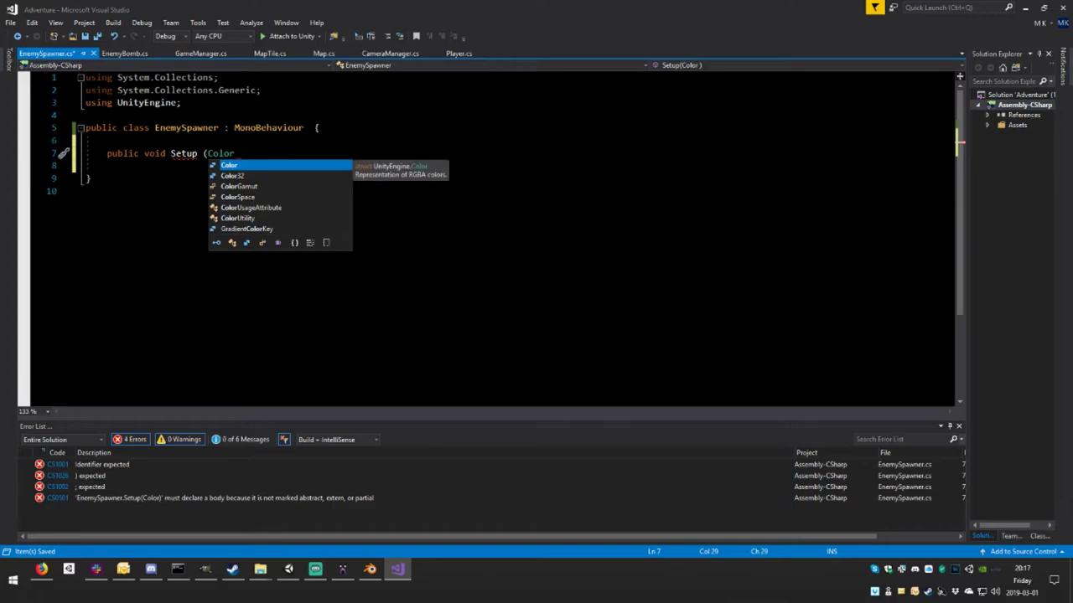
text( c)
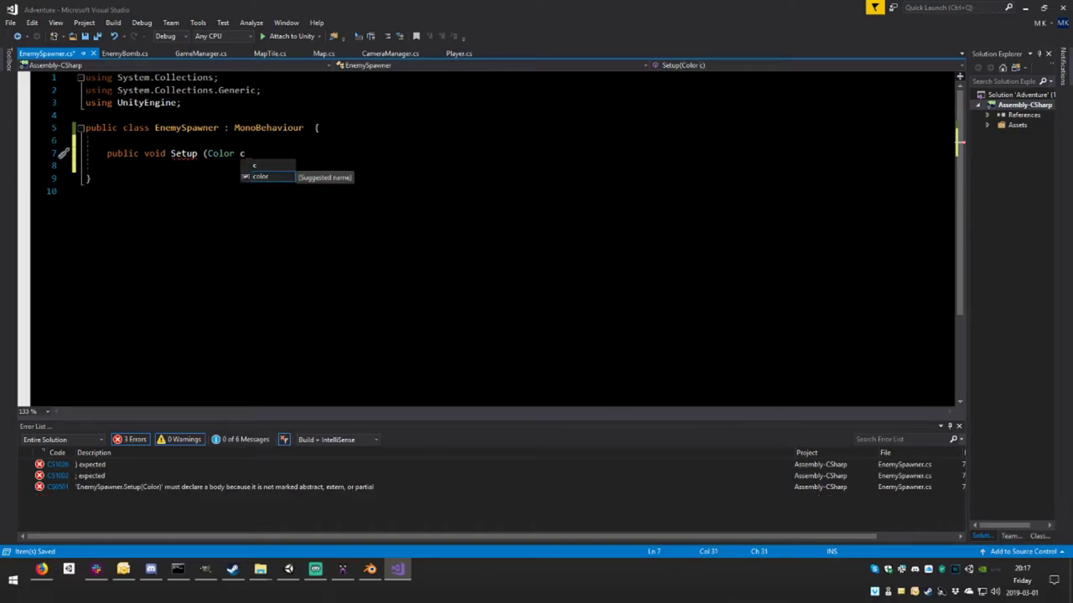
text(,)
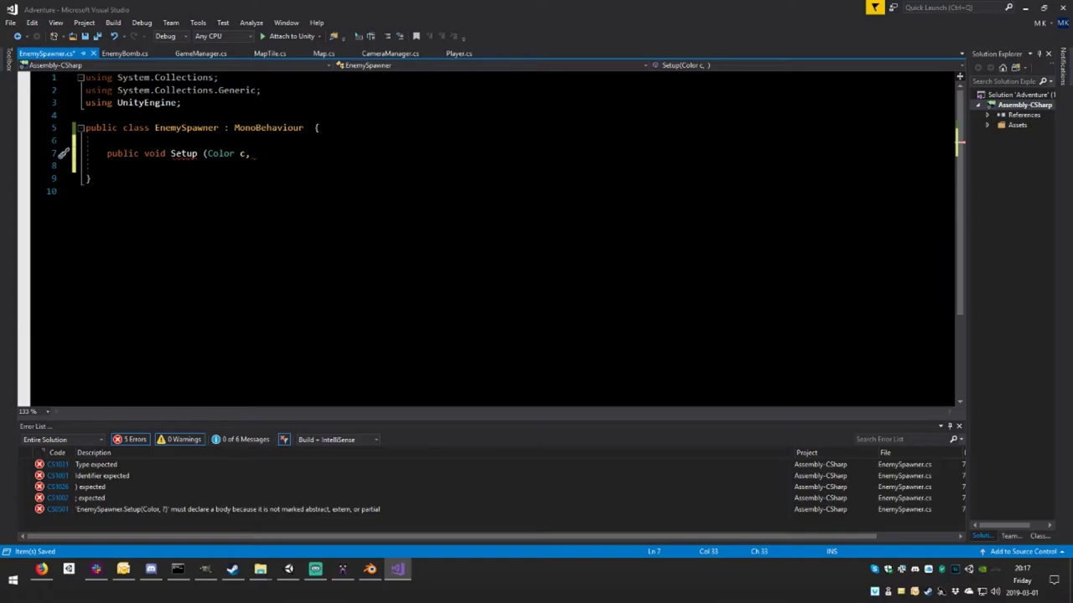
key(BackSpace)
key(BackSpace)
text()()
key(Return)
key(Return)
text(})
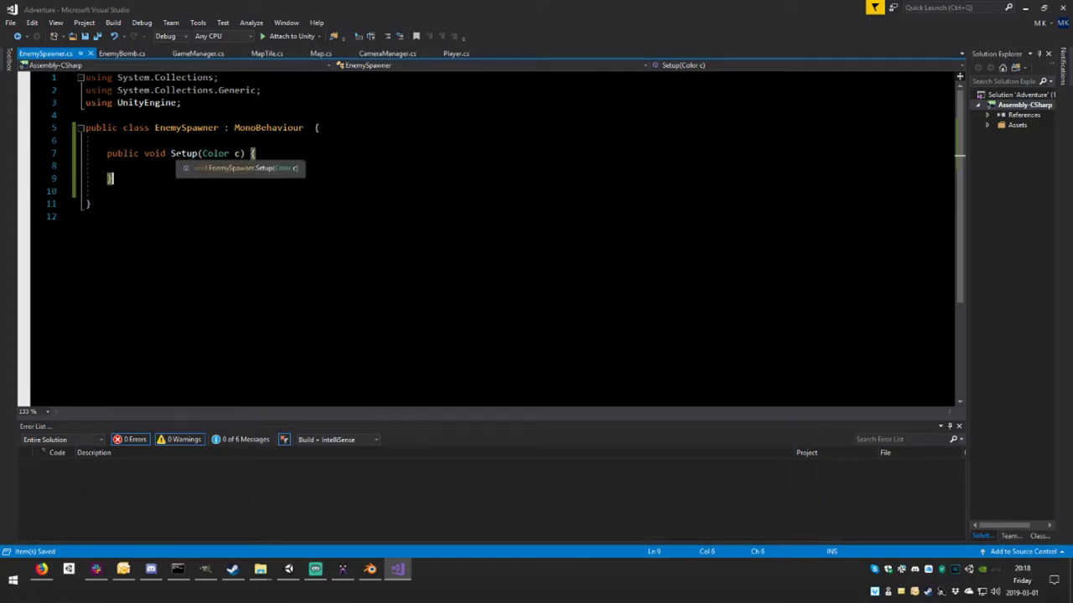
- Declare a private MapTile mt field above the Setup method
key(Up)
key(Up)
key(Up)
key(Return)
key(Return)
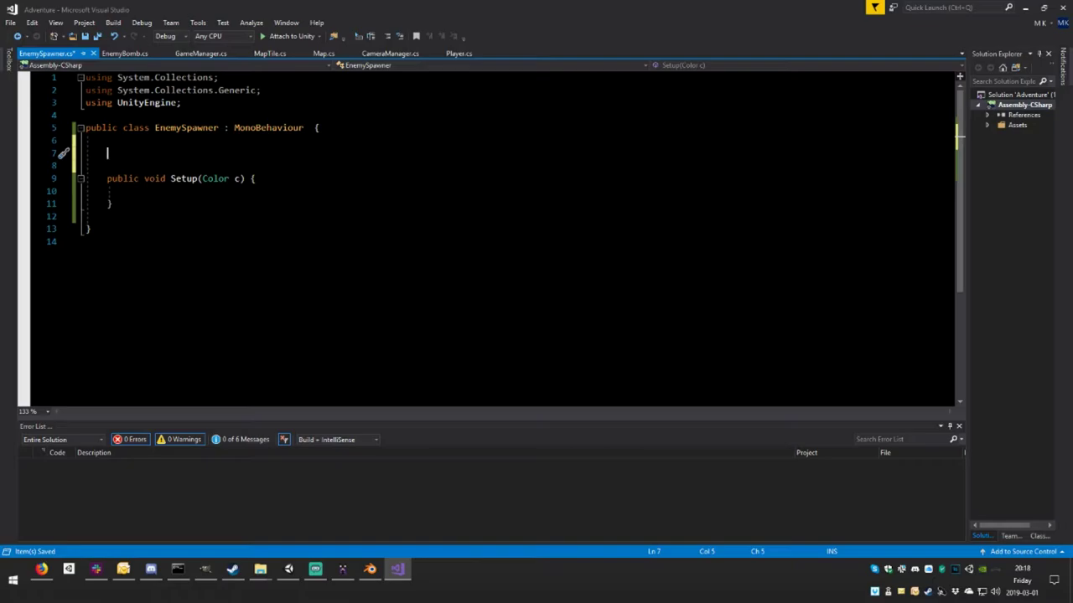
text(p)
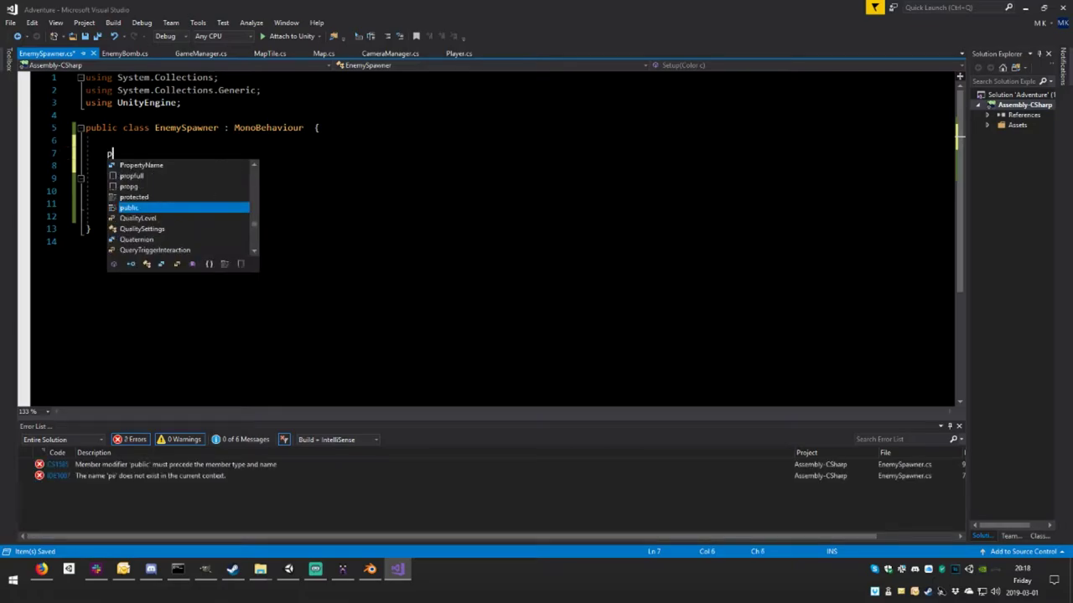
text(rivate )
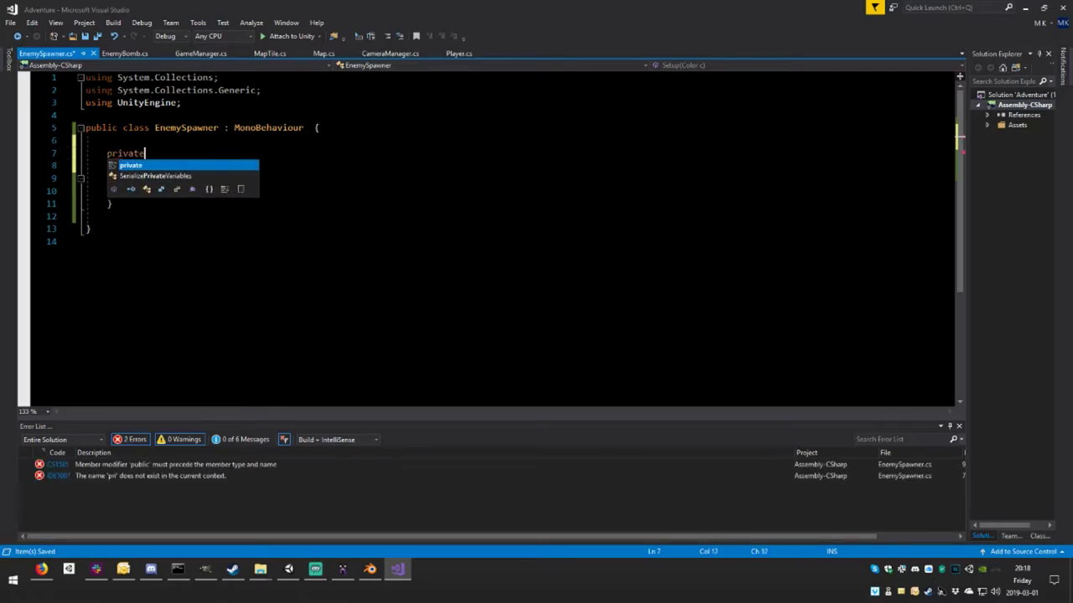
text(M)
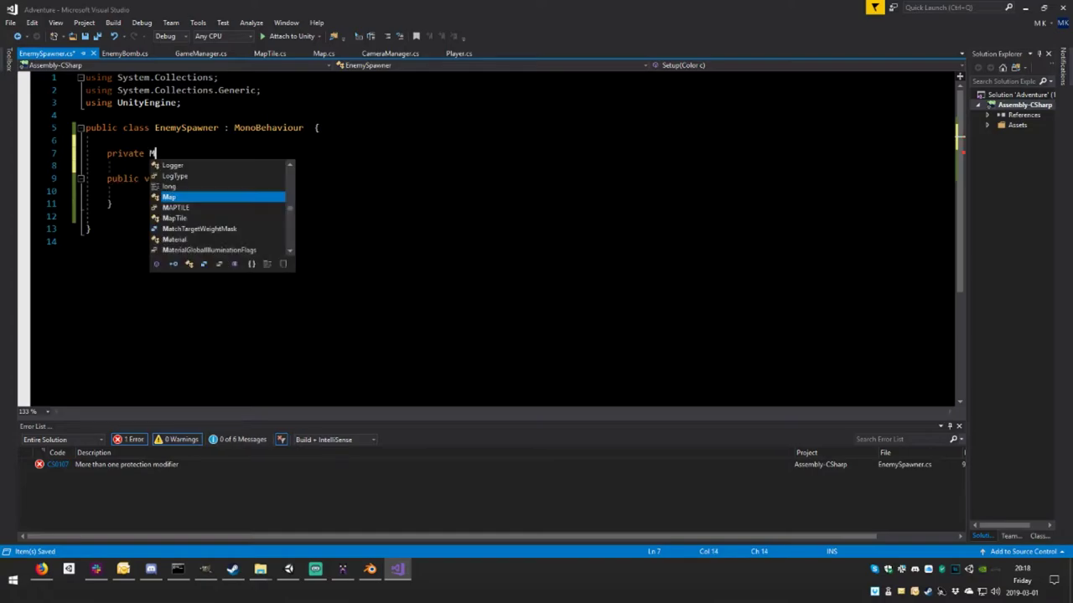
text(apTil)
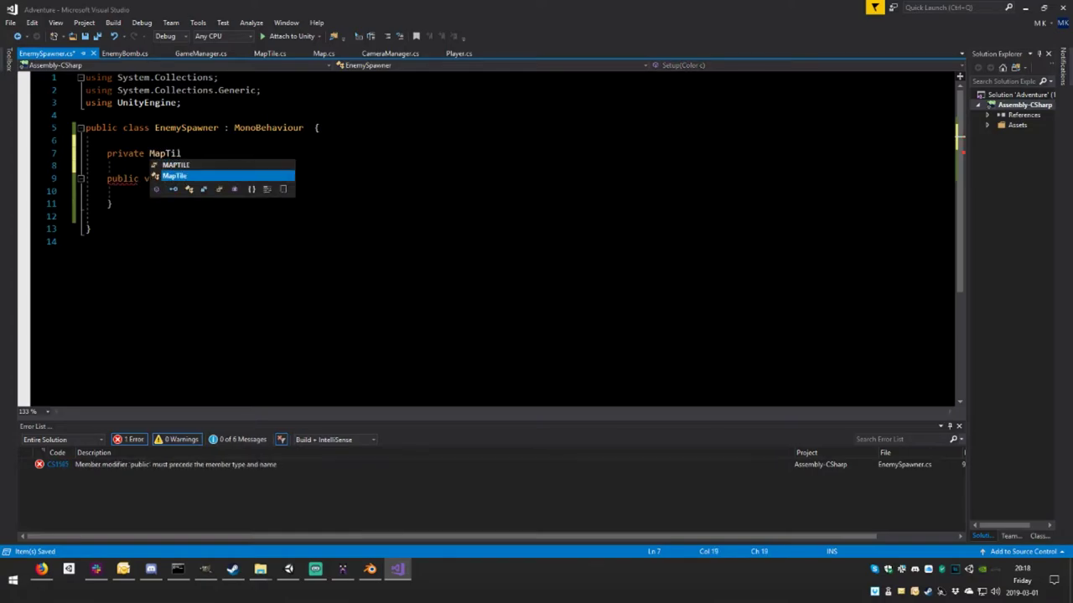
text(e )
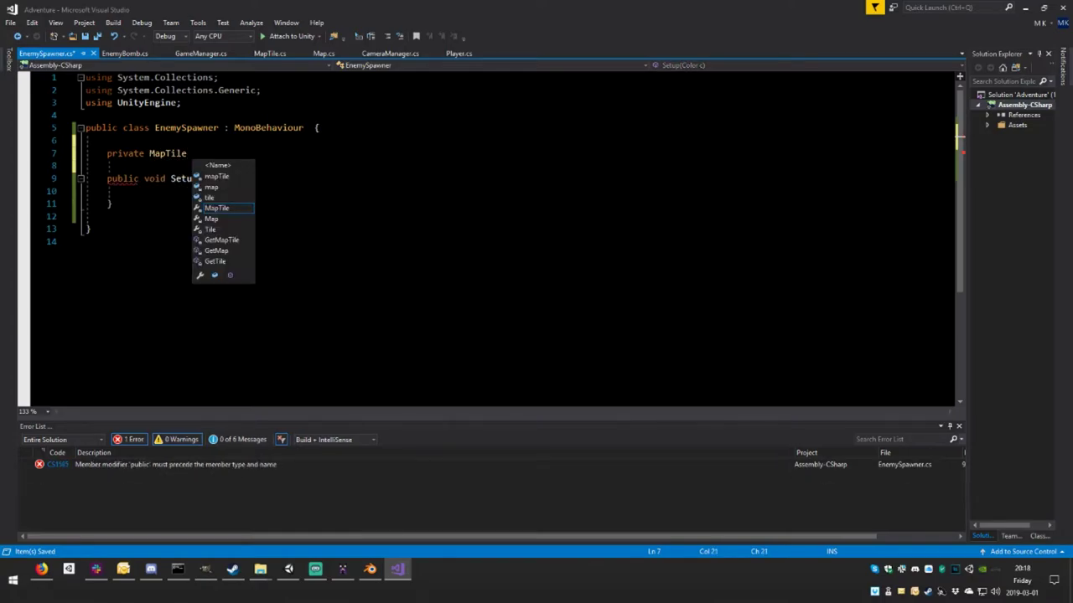
text(mt;)
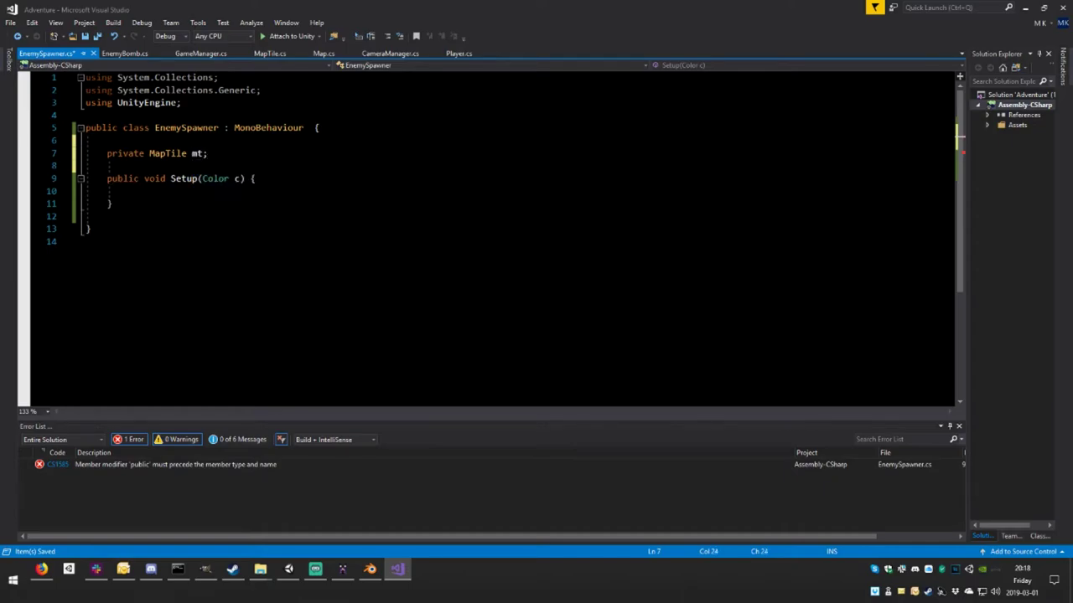
- Move the MapTile.cs tab so it sits directly after the EnemySpawner.cs tab
click(264, 54)
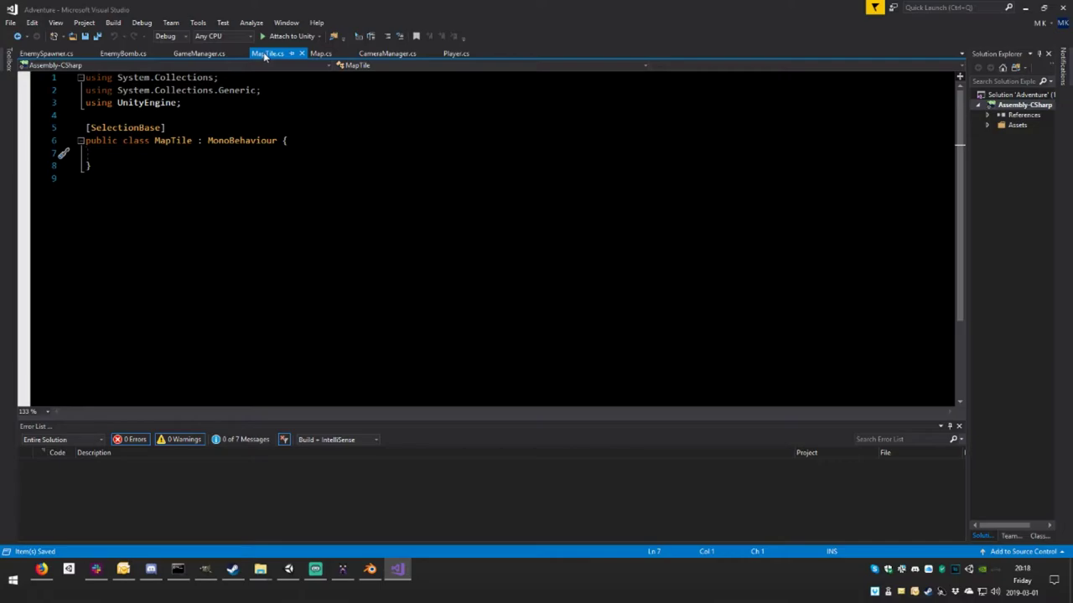
drag(268, 55, 117, 55)
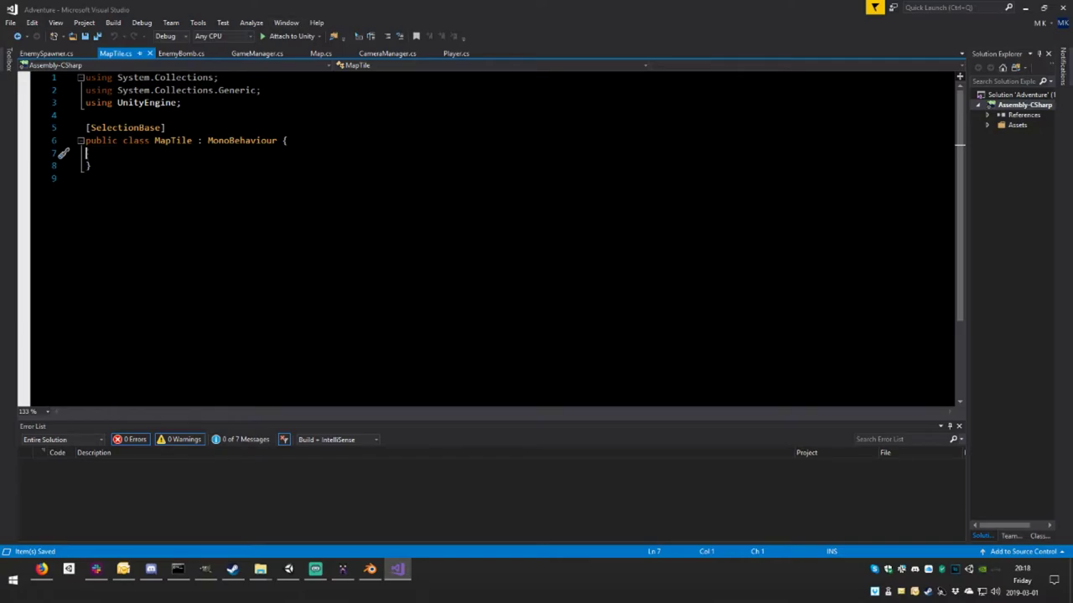
- In Map.cs, rename the MAPTILE enum on line 5 to WORLDTILE everywhere
click(321, 53)
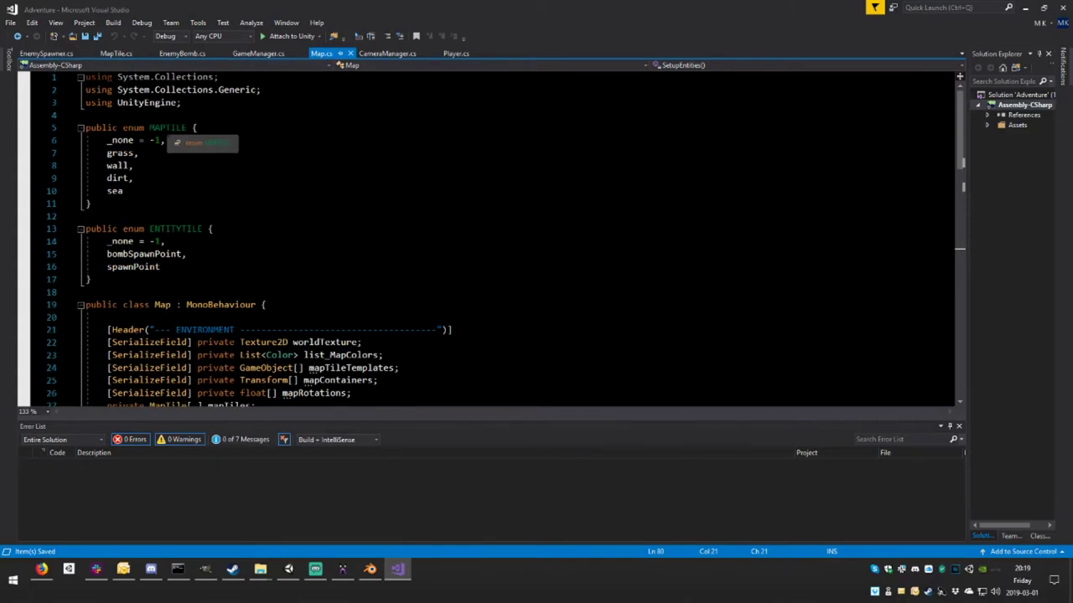
click(150, 128)
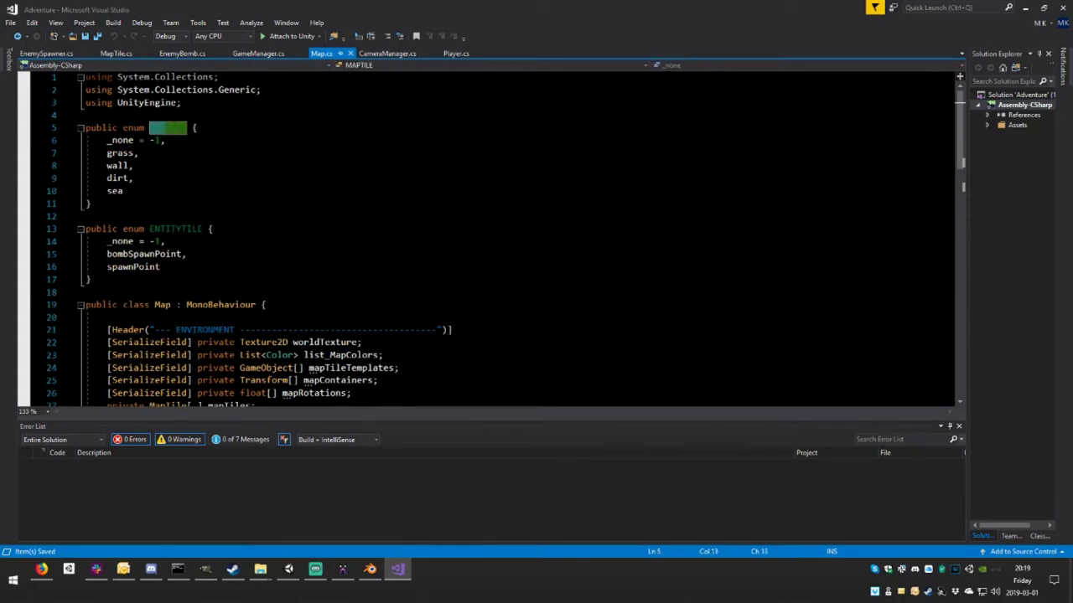
text(TILE)
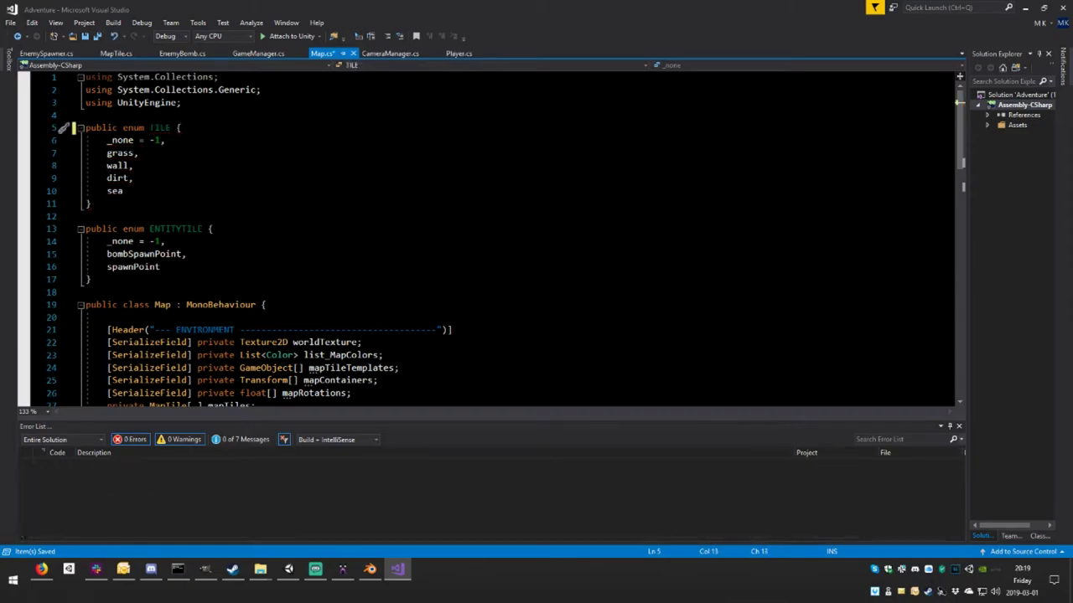
text(WORL)
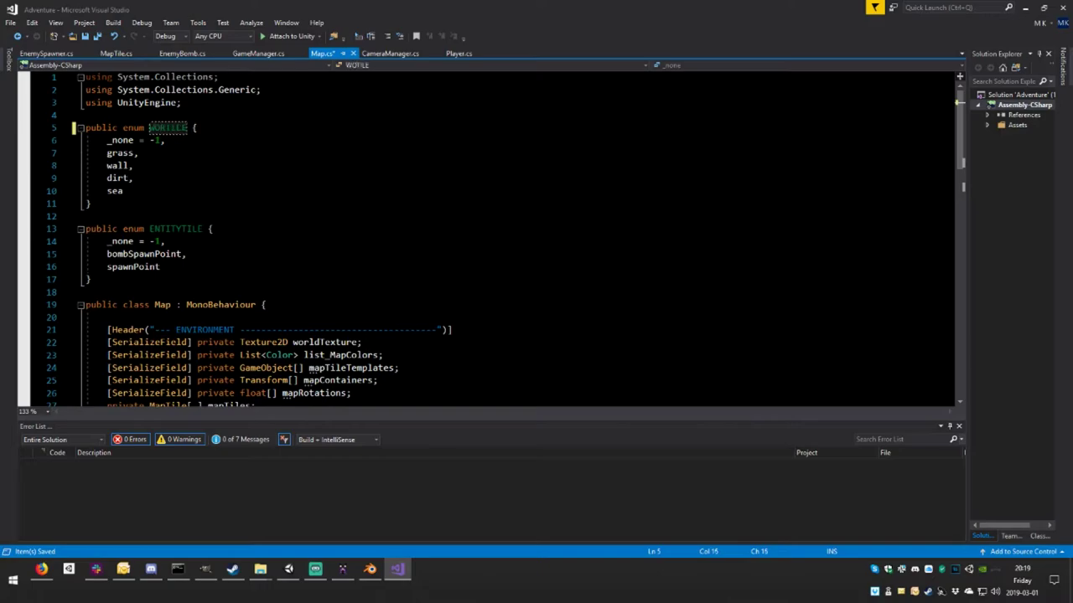
text(D)
key(ctrl+s)
key(Down)
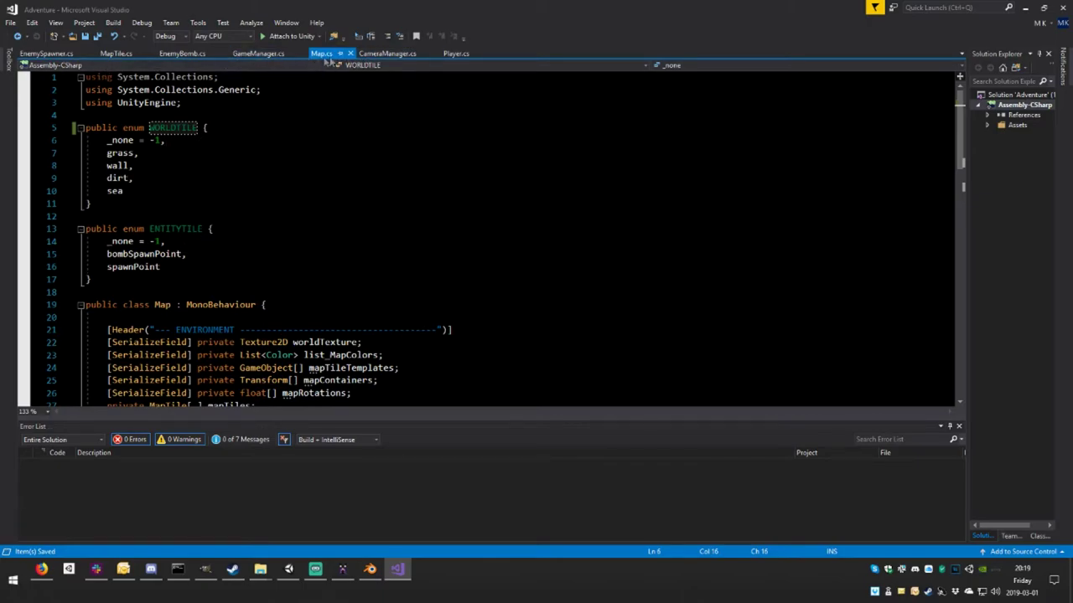
- Start a public void method declaration inside the MapTile class
click(113, 54)
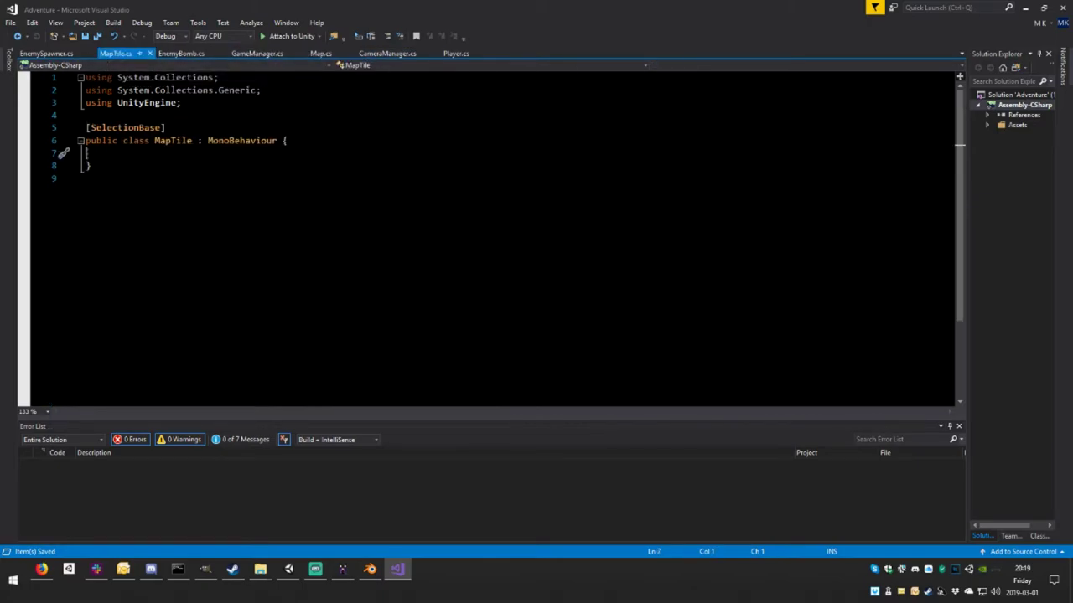
key(Tab)
key(Return)
key(Return)
key(Up)
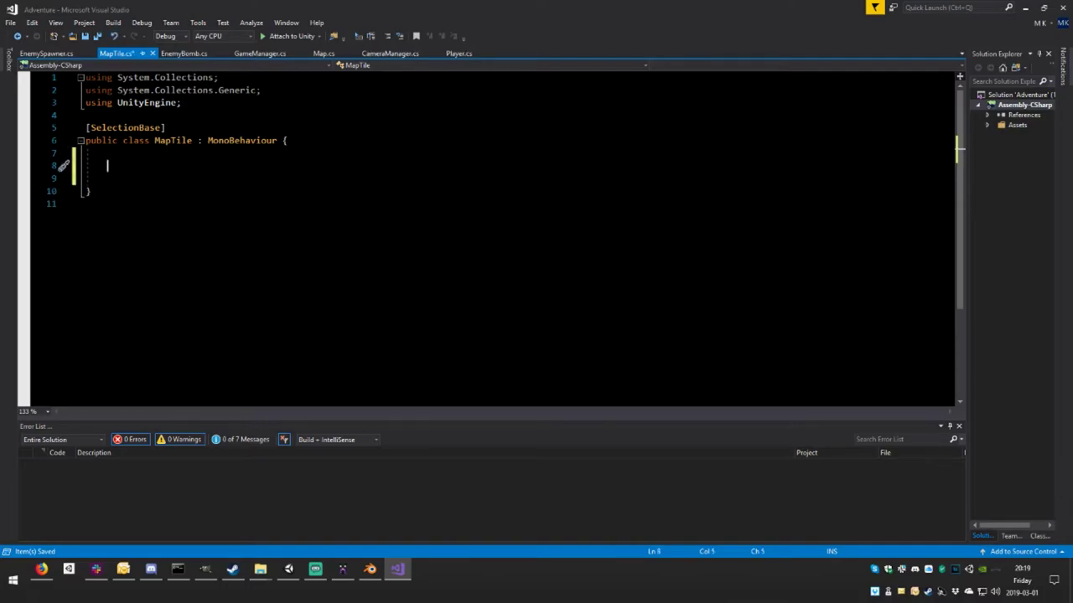
text(void)
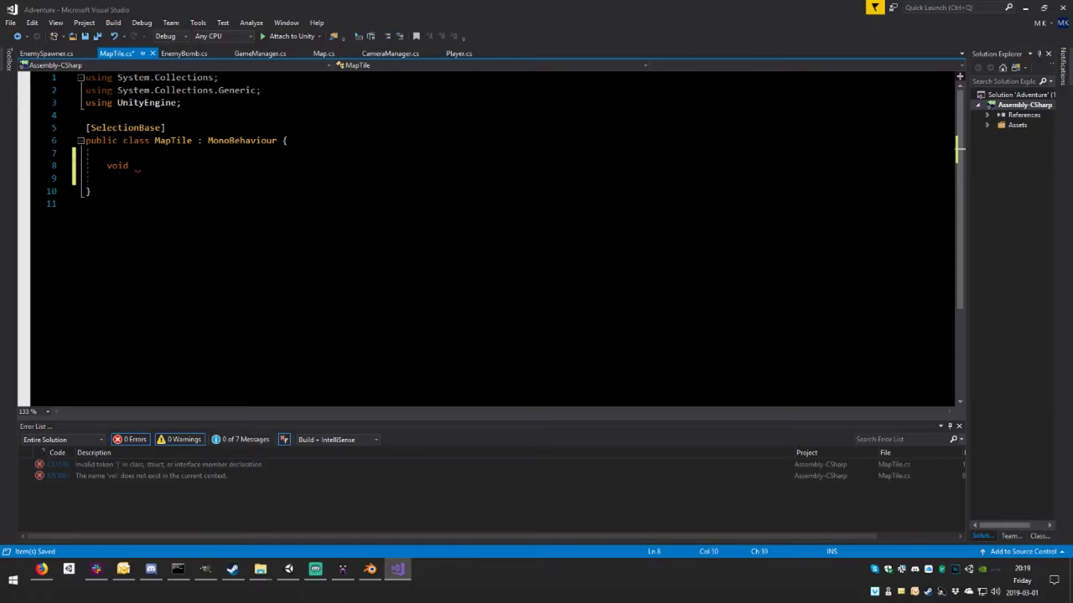
key(Left)
key(Left)
key(Left)
key(Left)
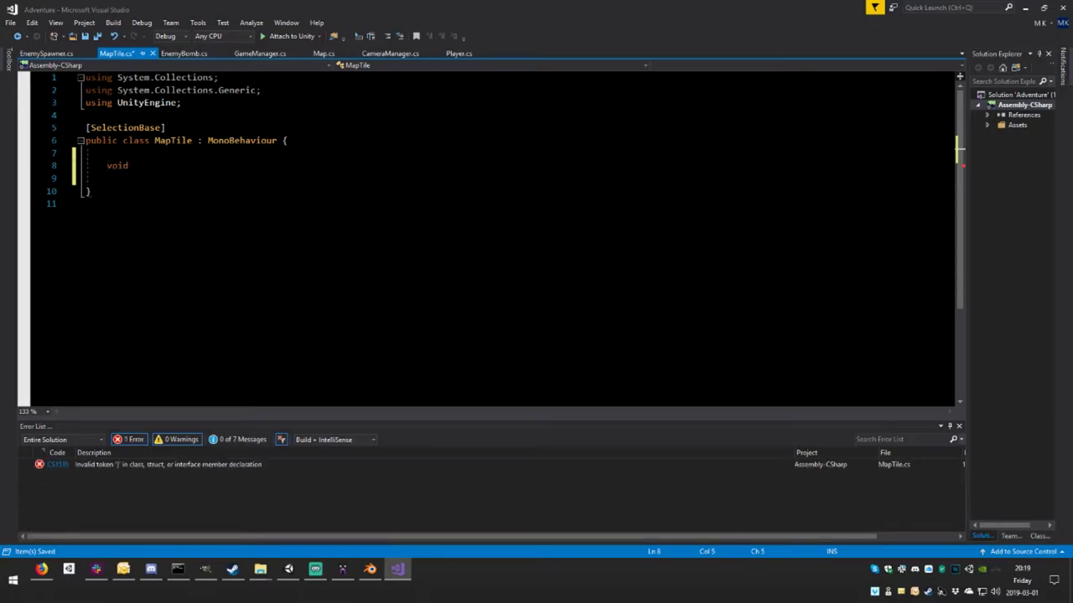
text(public)
key(Right)
key(Right)
key(Right)
key(Right)
key(Right)
- Complete it as Setup(WORLDTILE wt, ENTITYTILE et) with an empty body
text(Setup)
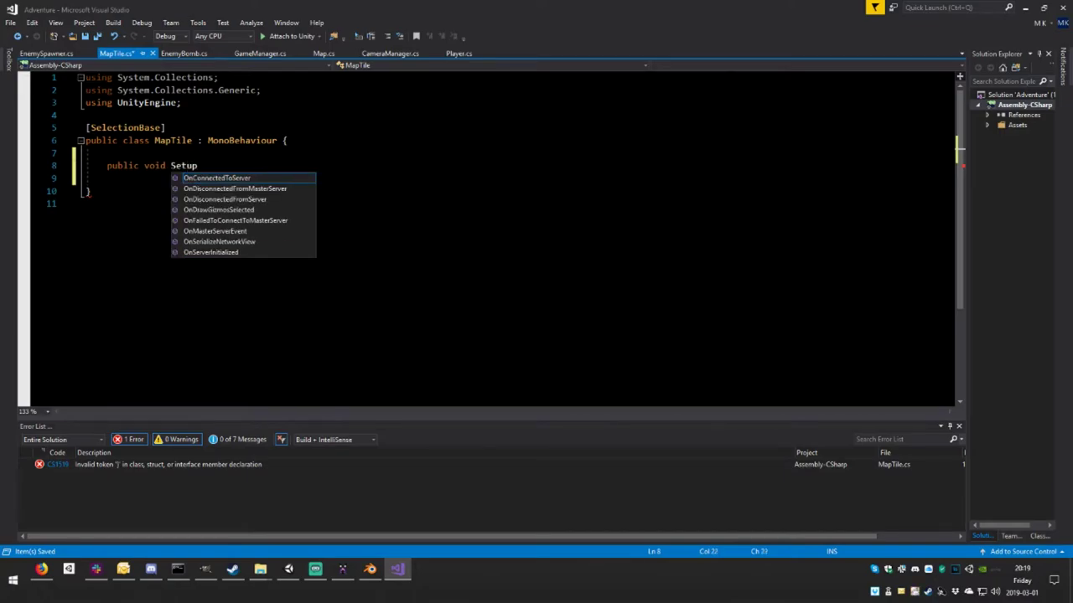
text(()
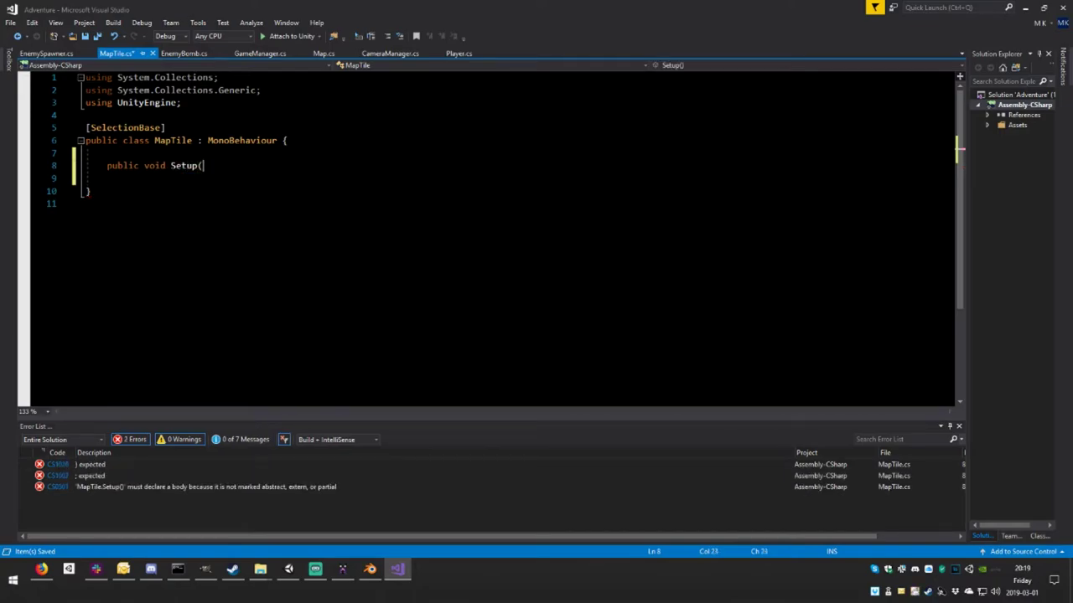
text(Worl)
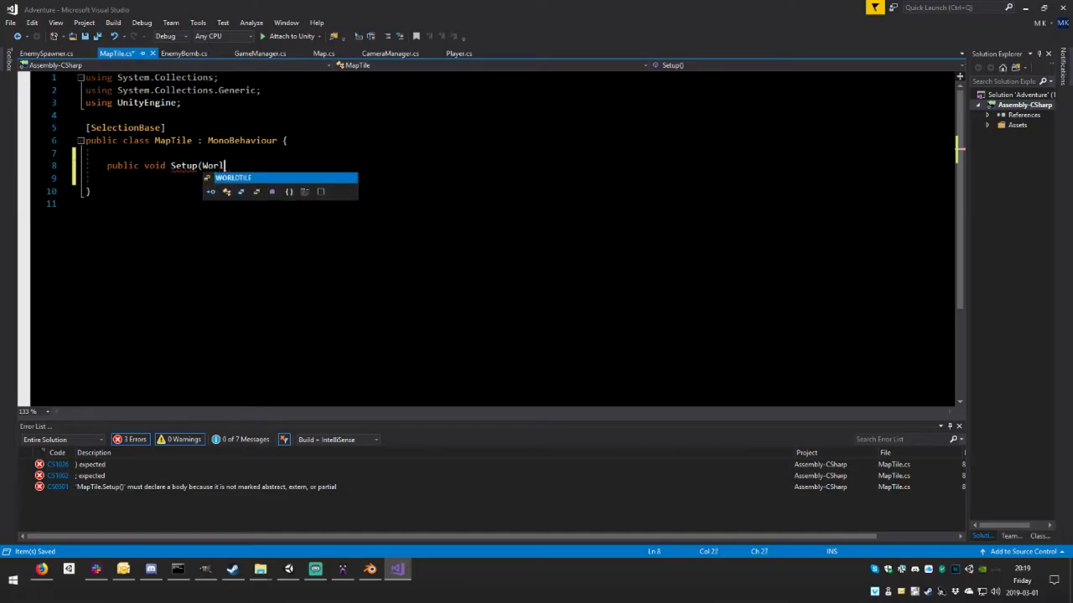
key(Tab)
text(w)
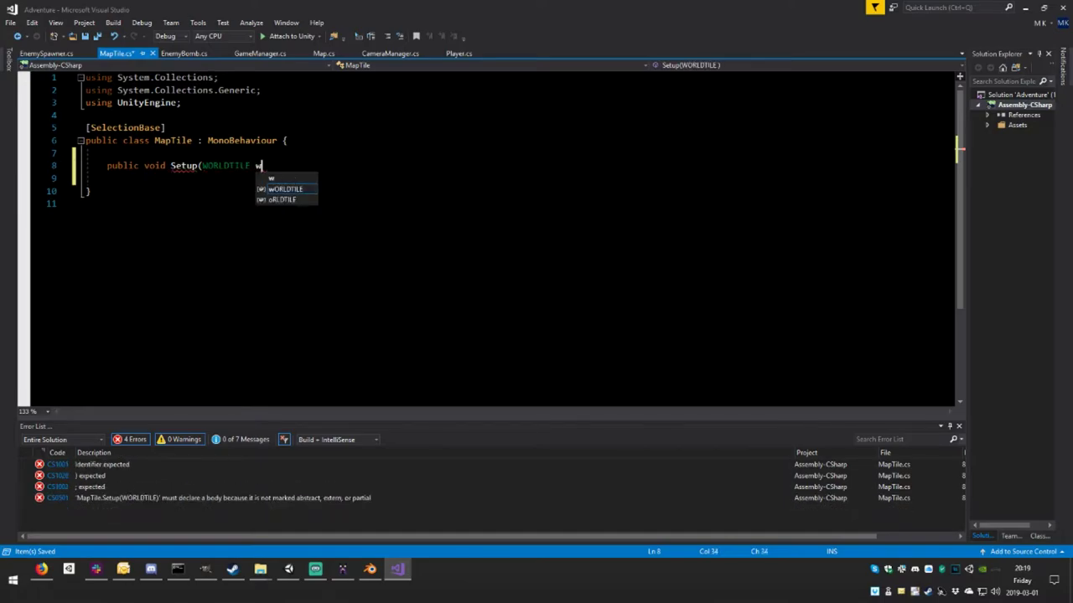
text(t)
key(Escape)
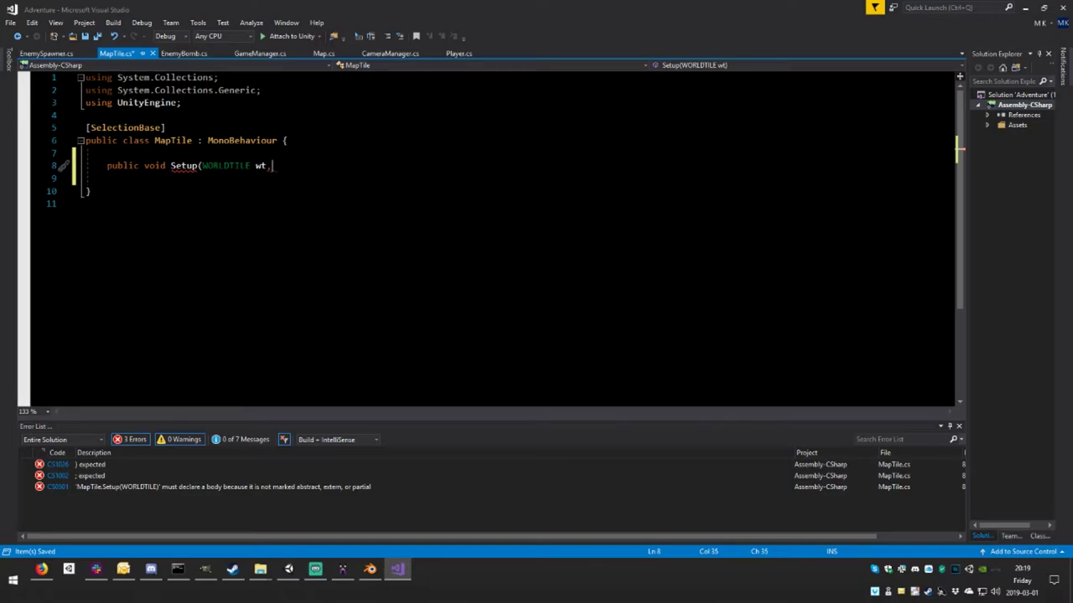
text(, e)
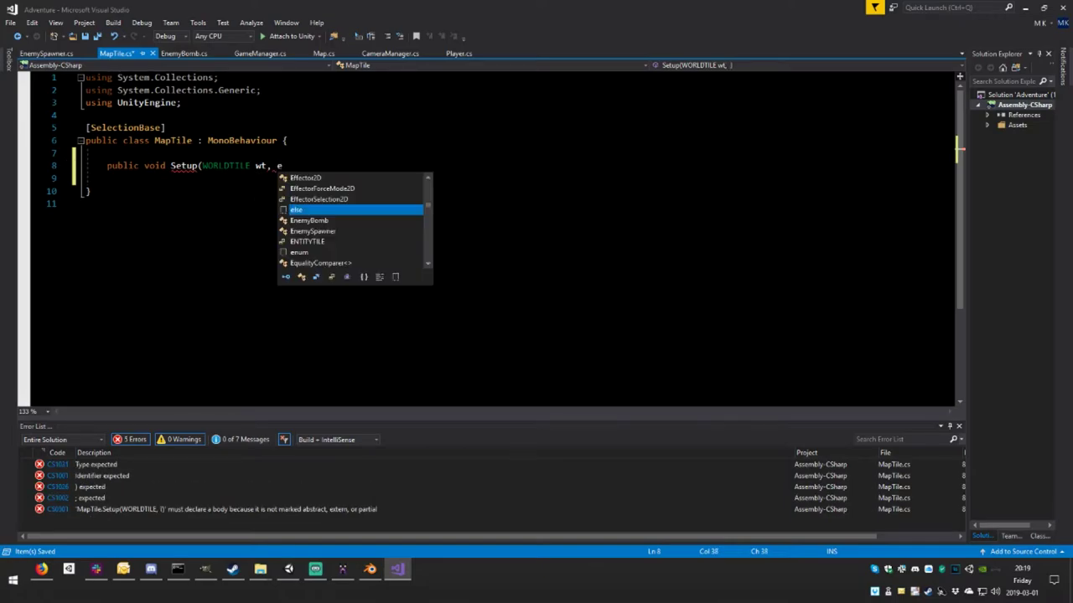
text(ntit)
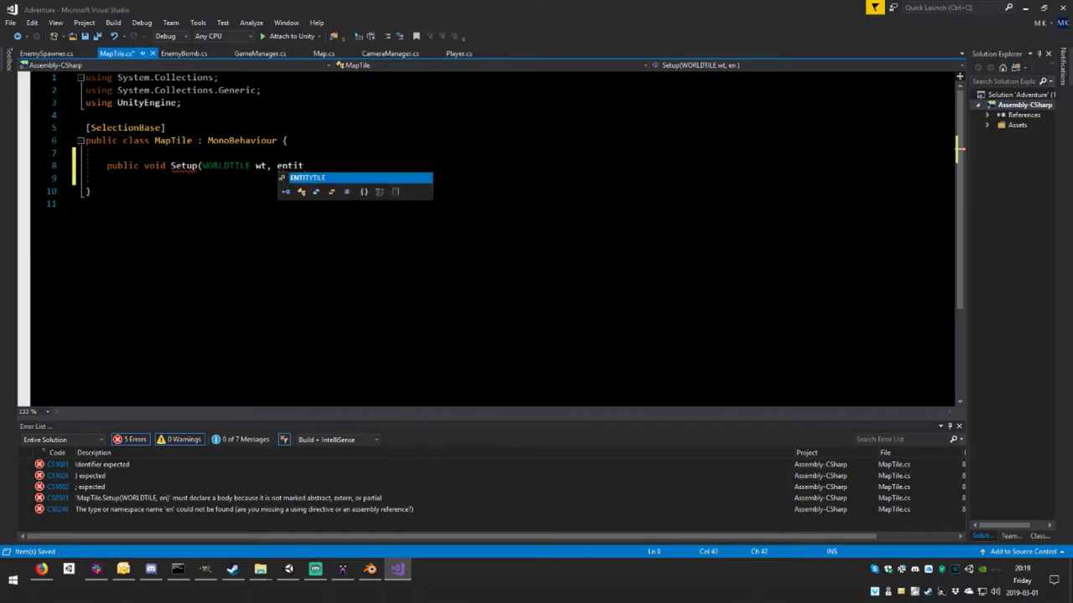
key(Tab)
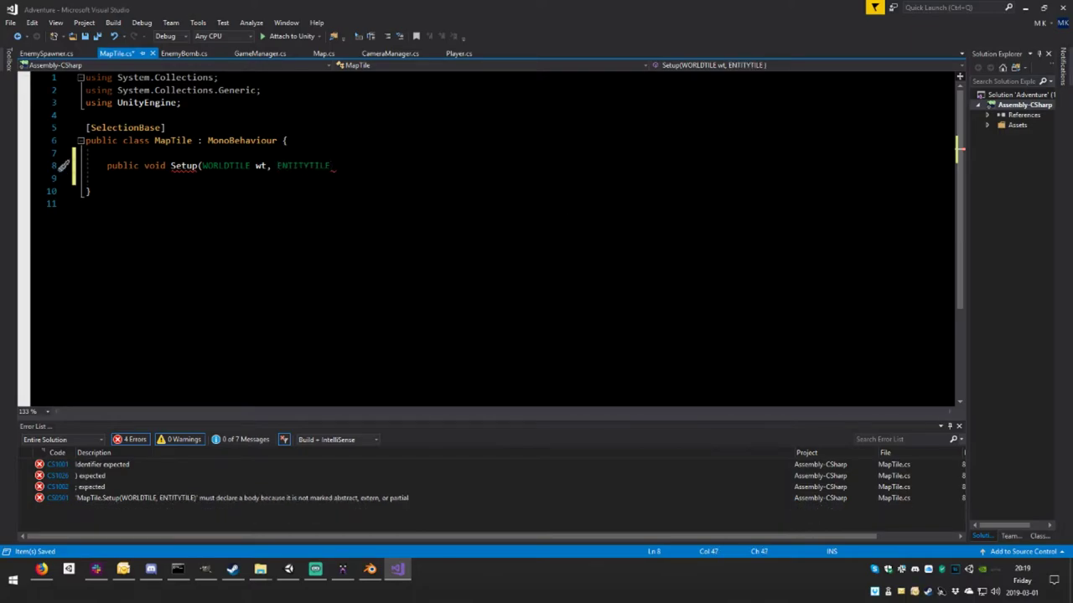
text( et){)
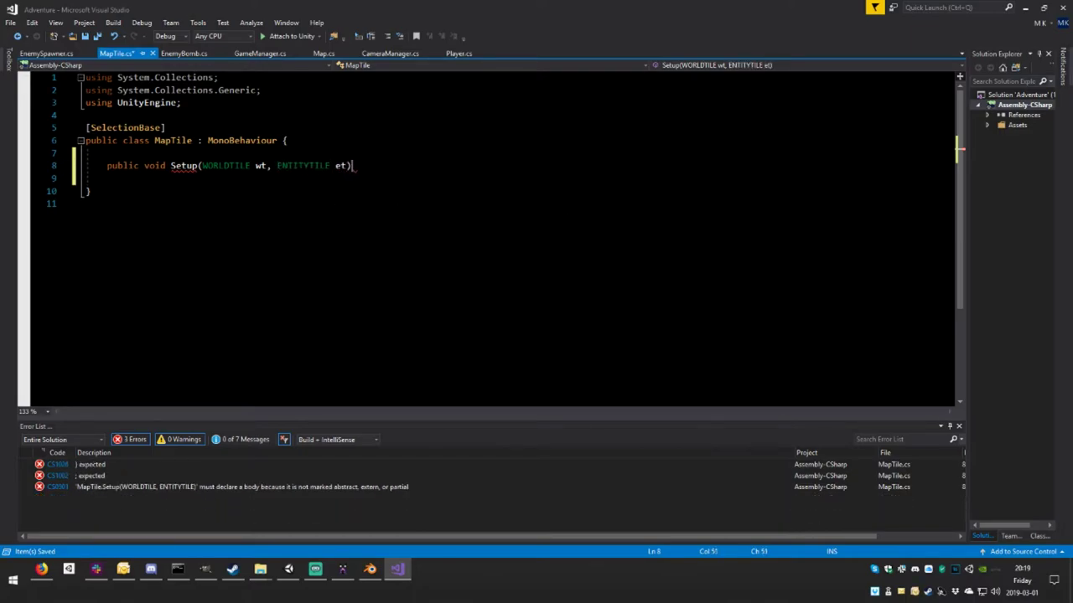
key(Return)
key(Return)
text(})
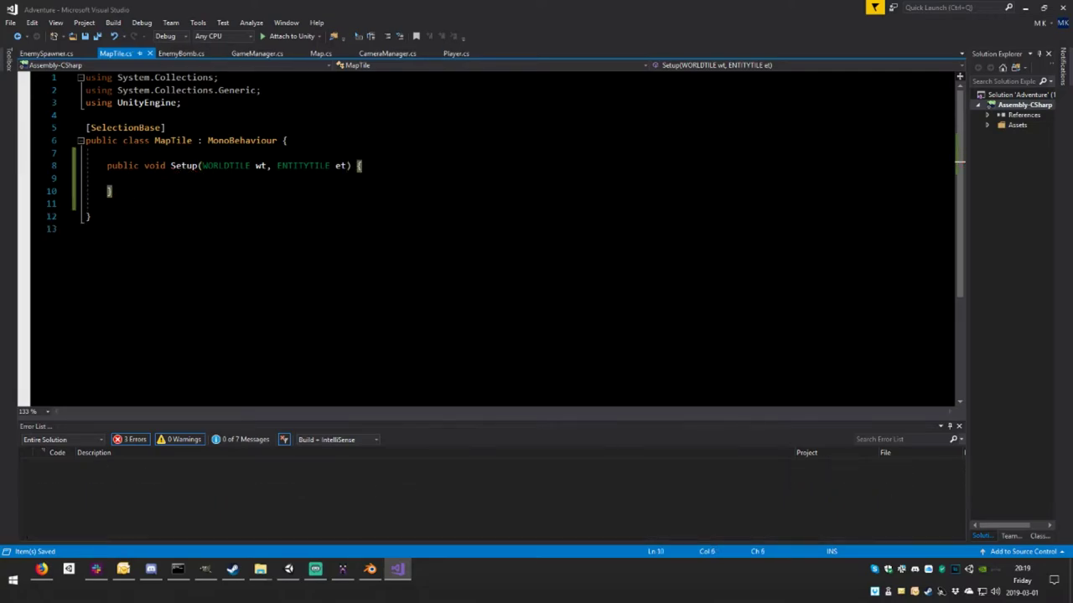
- Add public WORLDTILE worldTile and public ENTITYTILE entityTile fields above Setup, and save
key(Up)
key(Up)
key(Up)
key(Return)
key(Return)
key(Up)
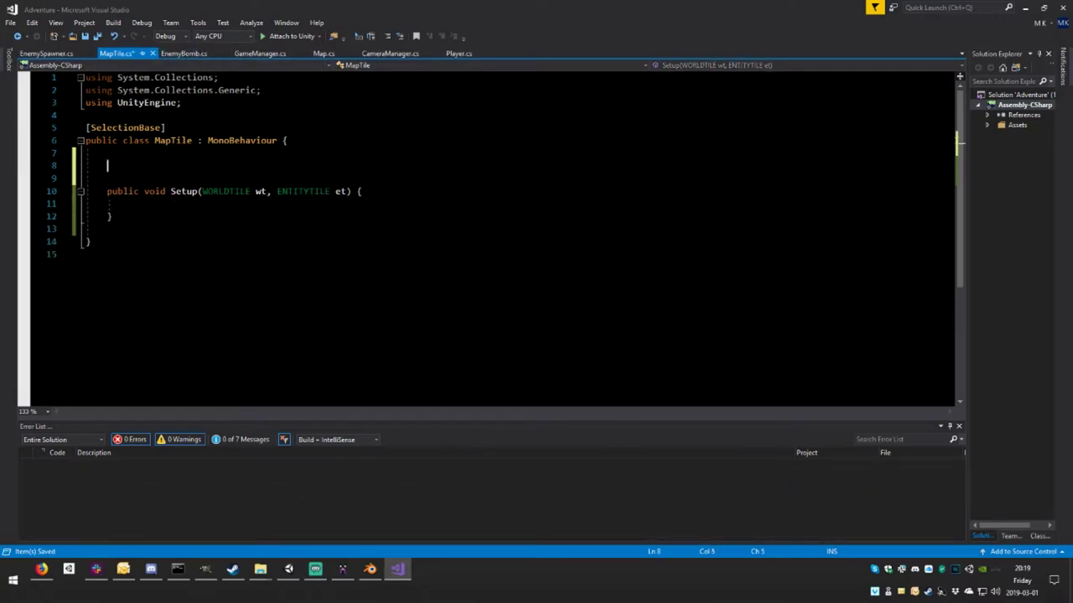
text(pub)
text(li)
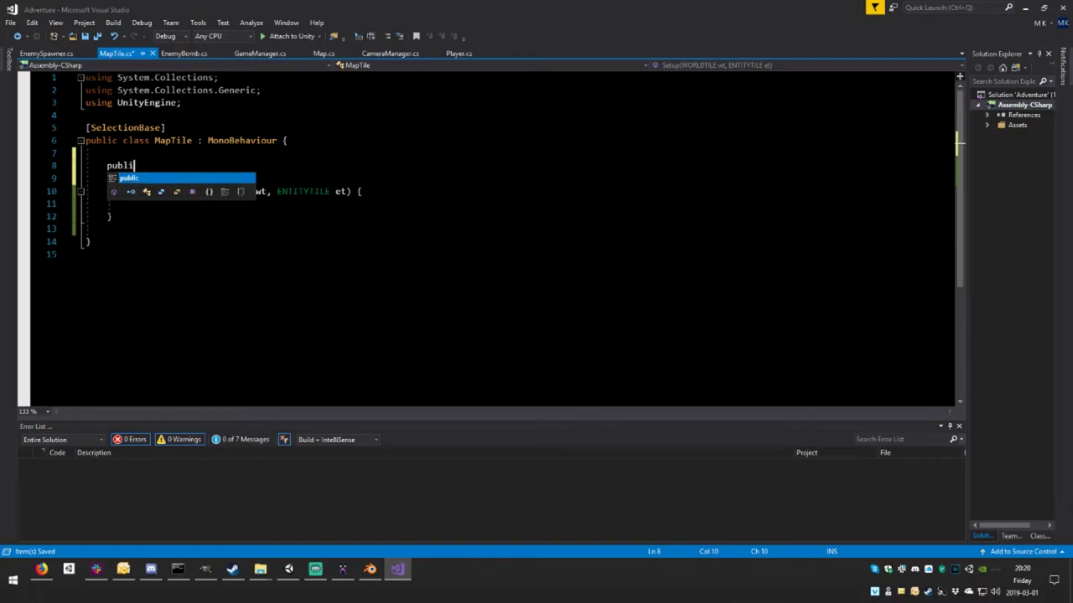
text(c WOr)
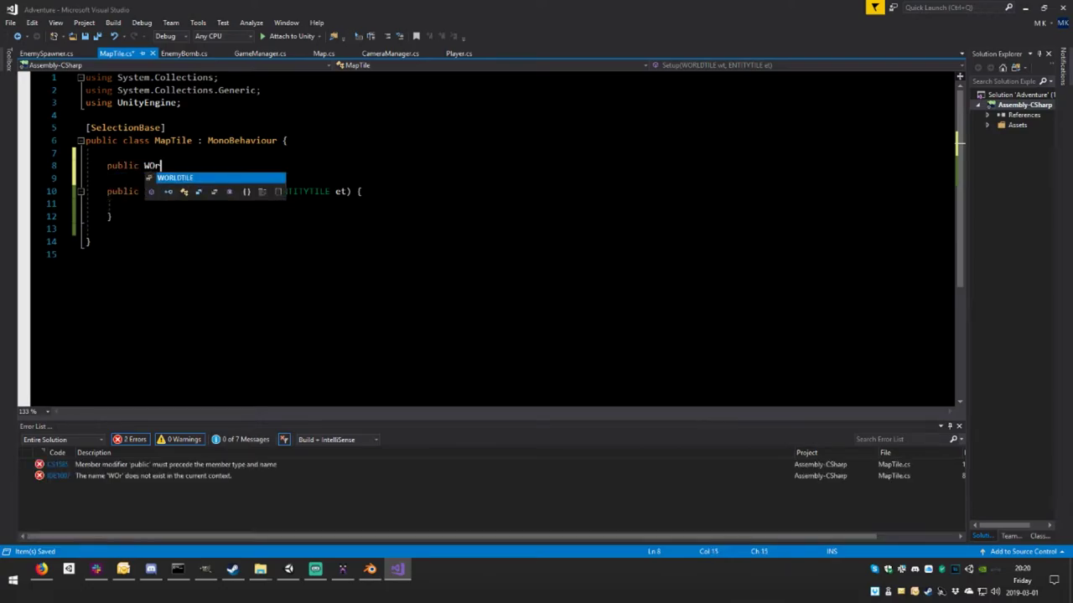
key(Tab)
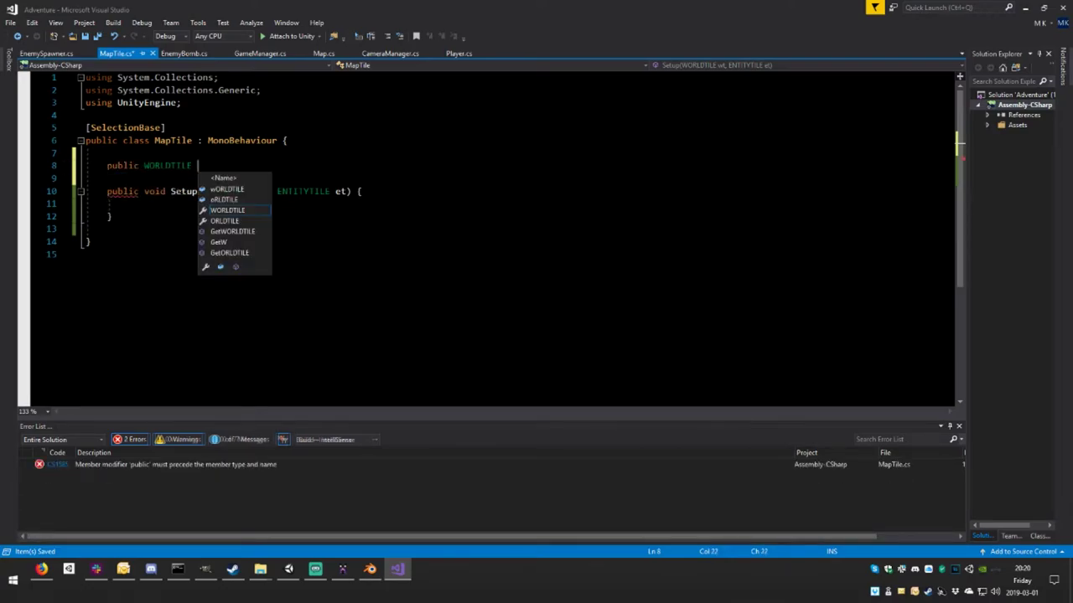
text(worldT)
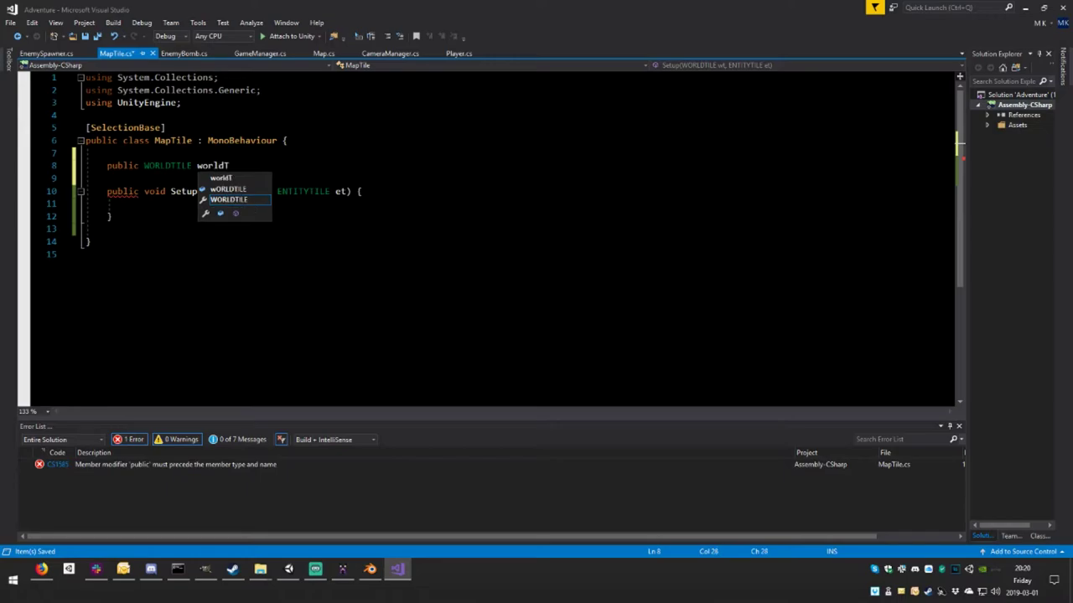
text(ile)
text(;)
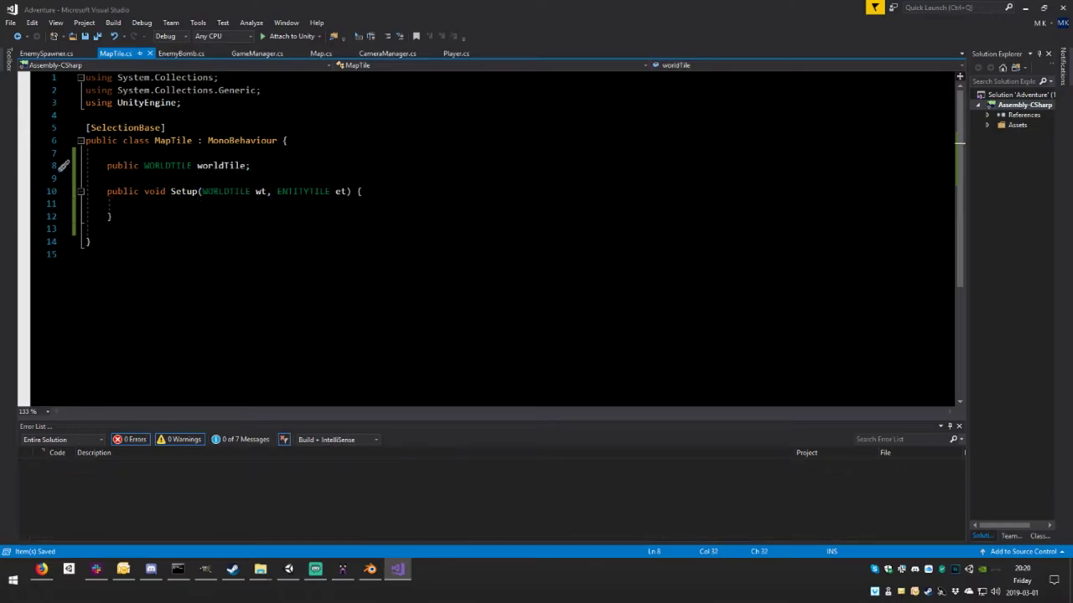
key(Return)
text(p)
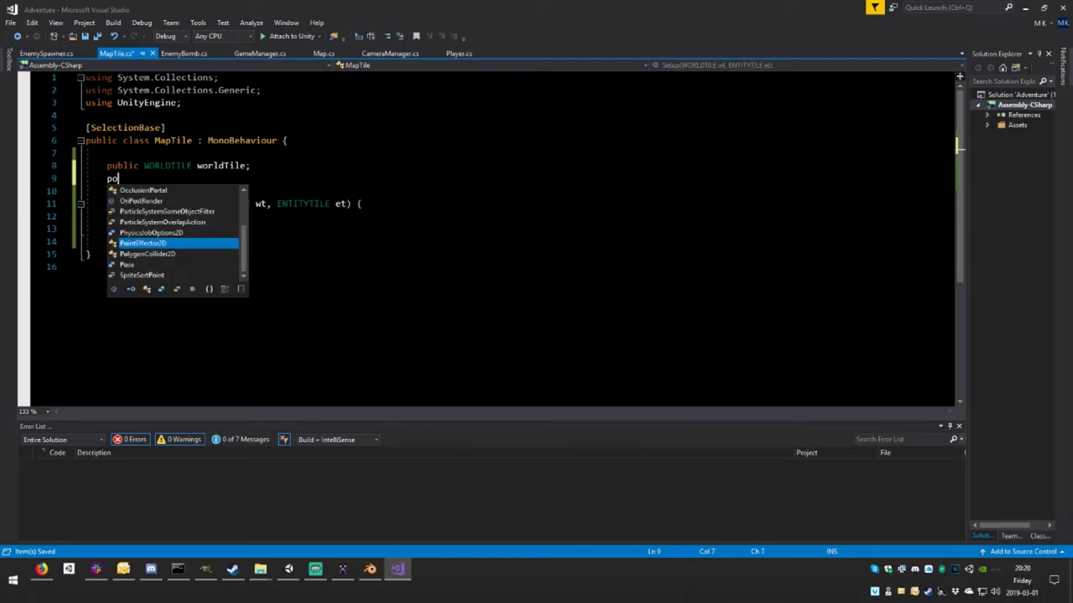
text(u)
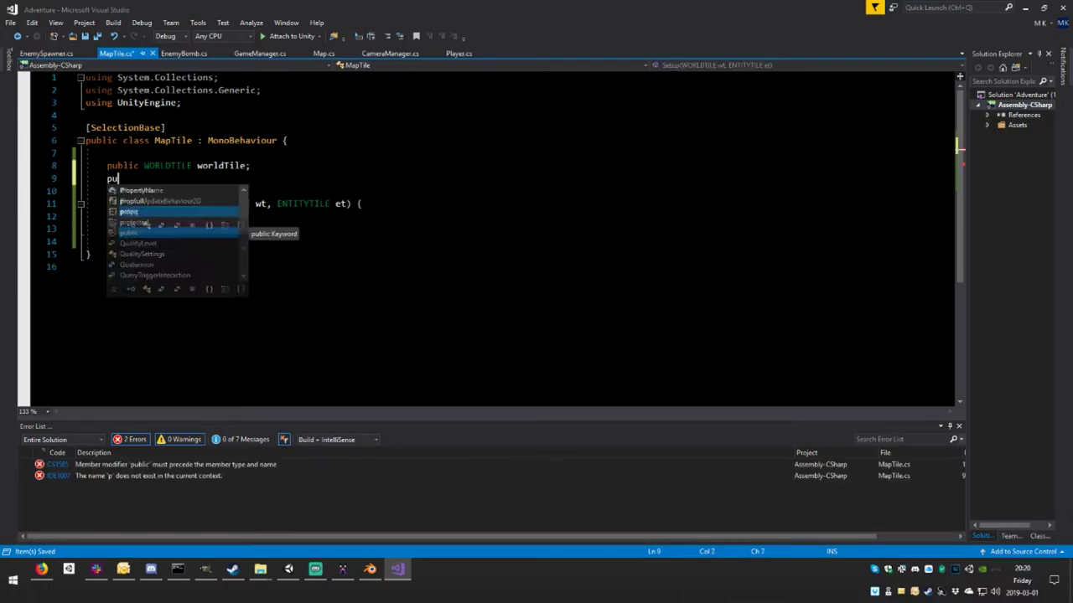
text(blic )
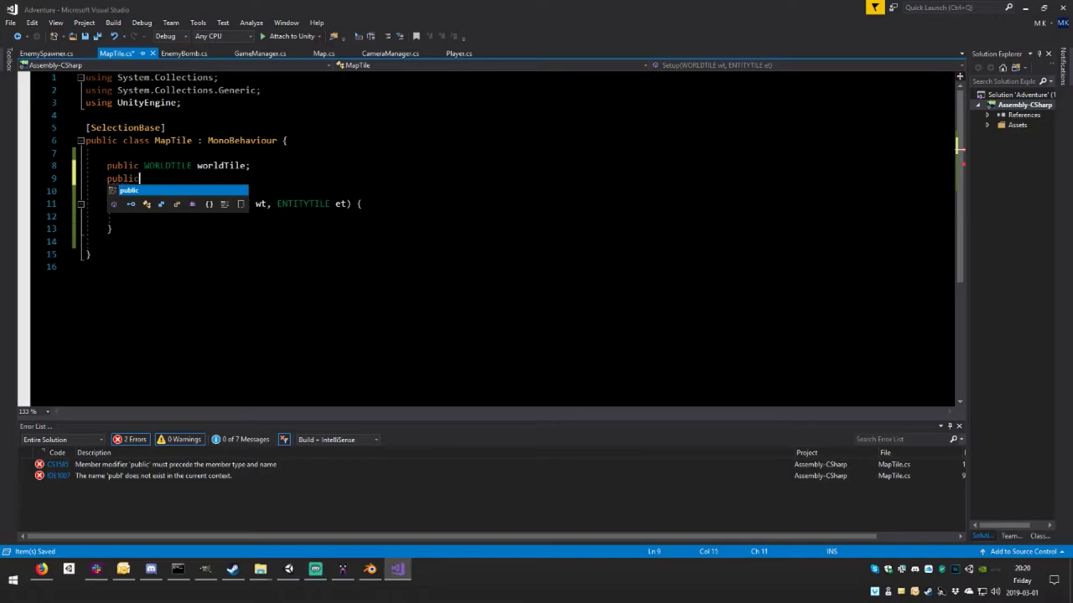
text(E)
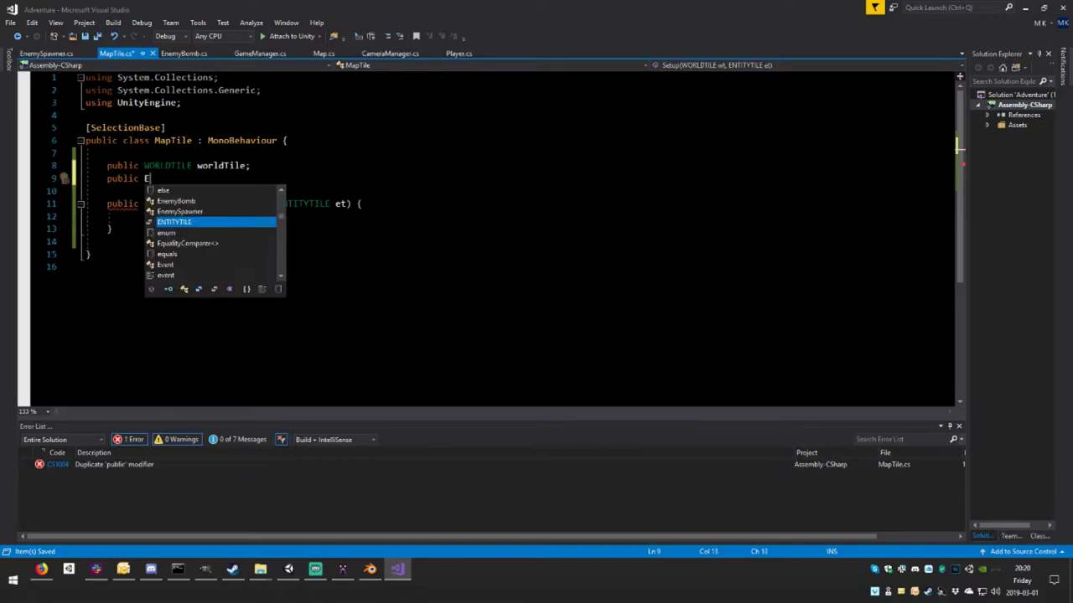
text(NTI)
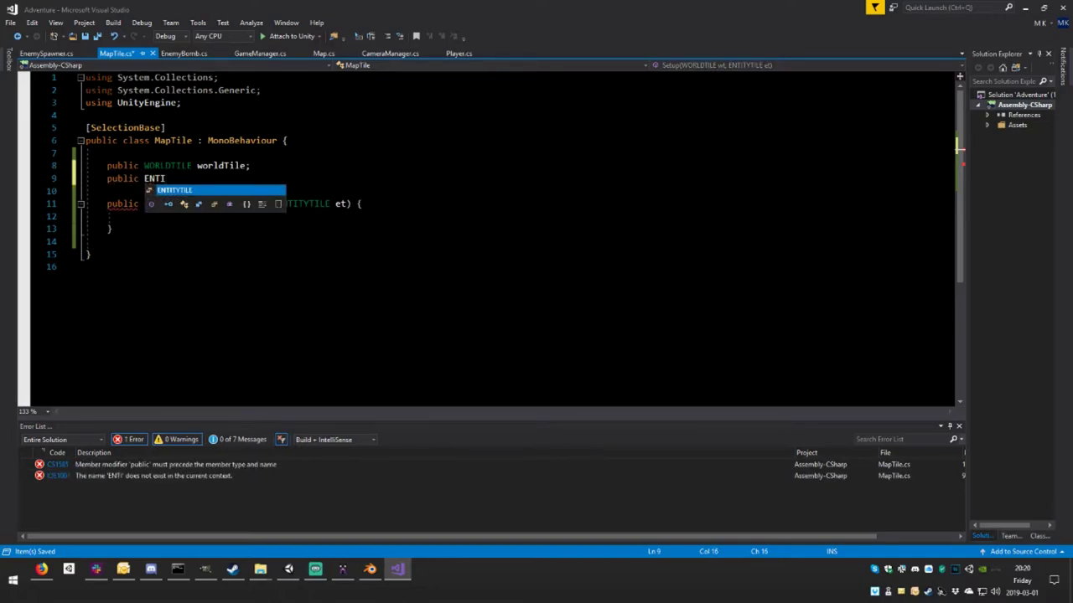
key(Tab)
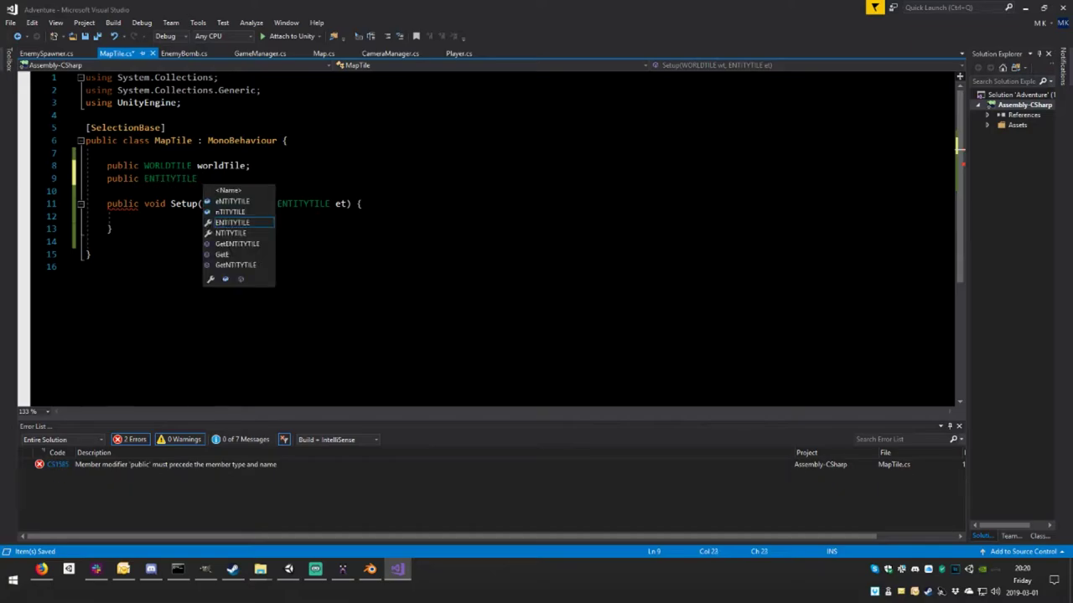
text(ent)
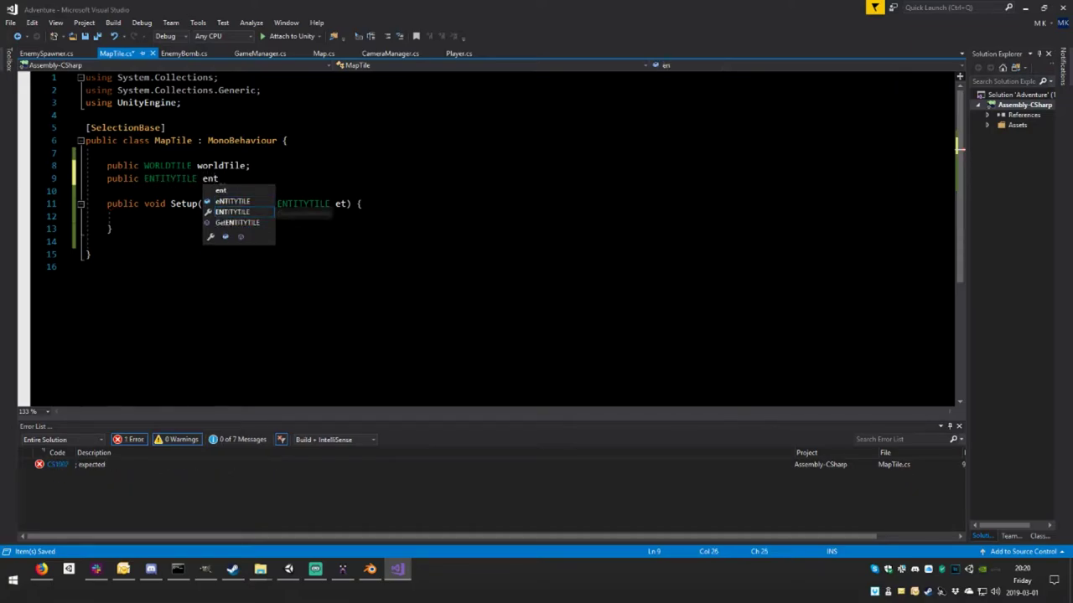
text(ityT)
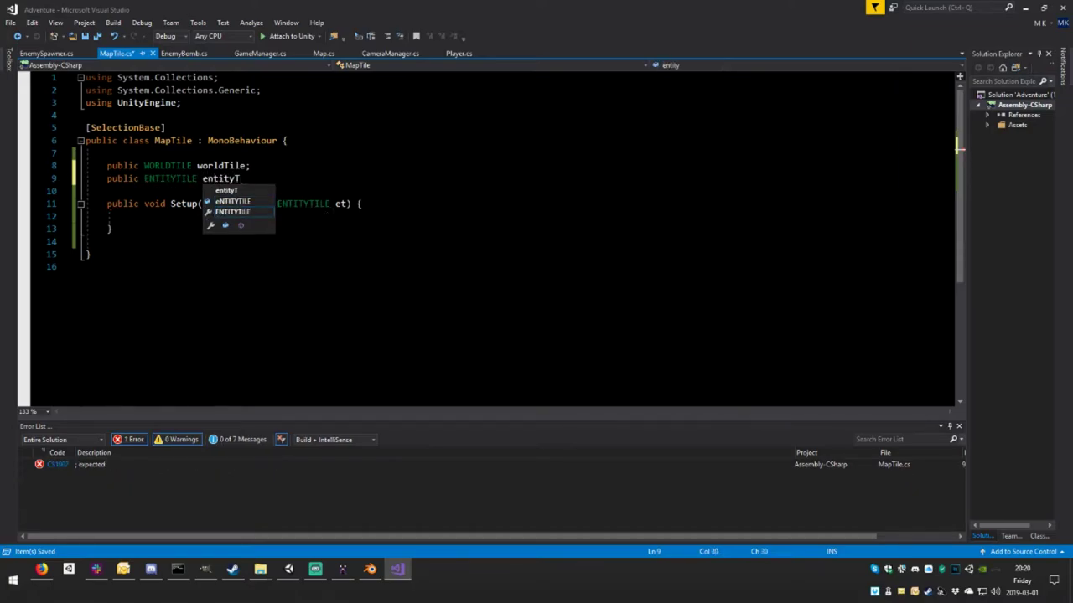
text(ile;)
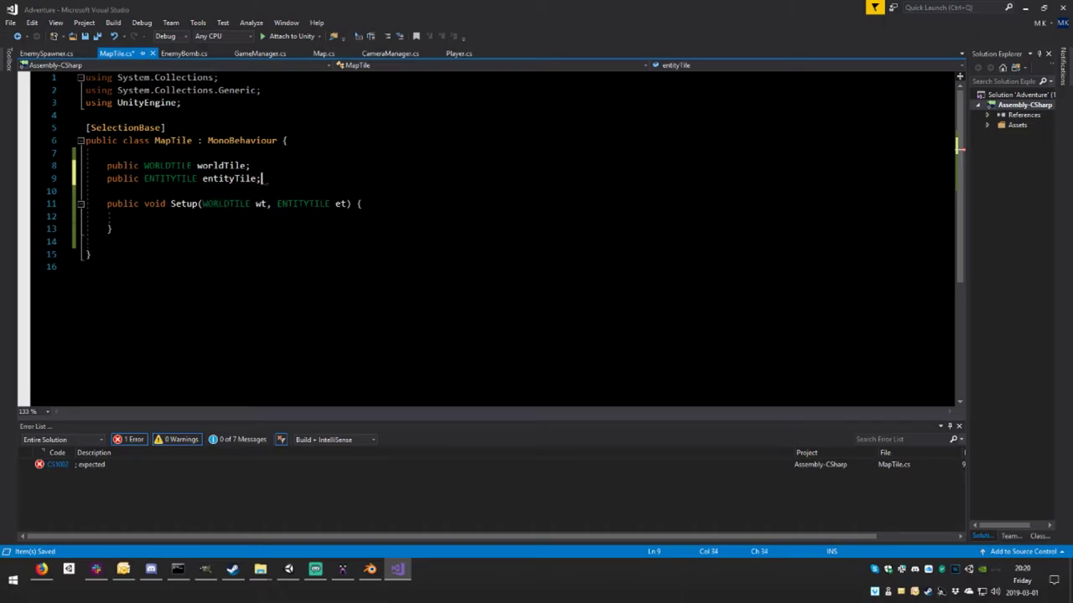
key(ctrl+s)
- Fill the Setup body with 'worldTile = wt;' and 'entityTile = et;'
double_click(223, 165)
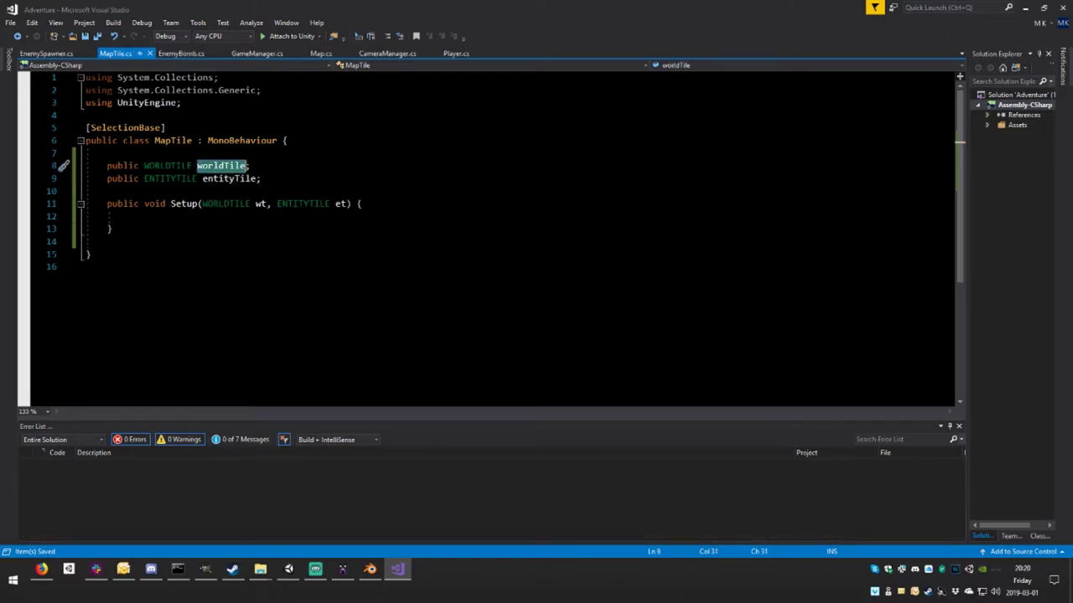
key(ctrl+c)
click(127, 217)
key(ctrl+v)
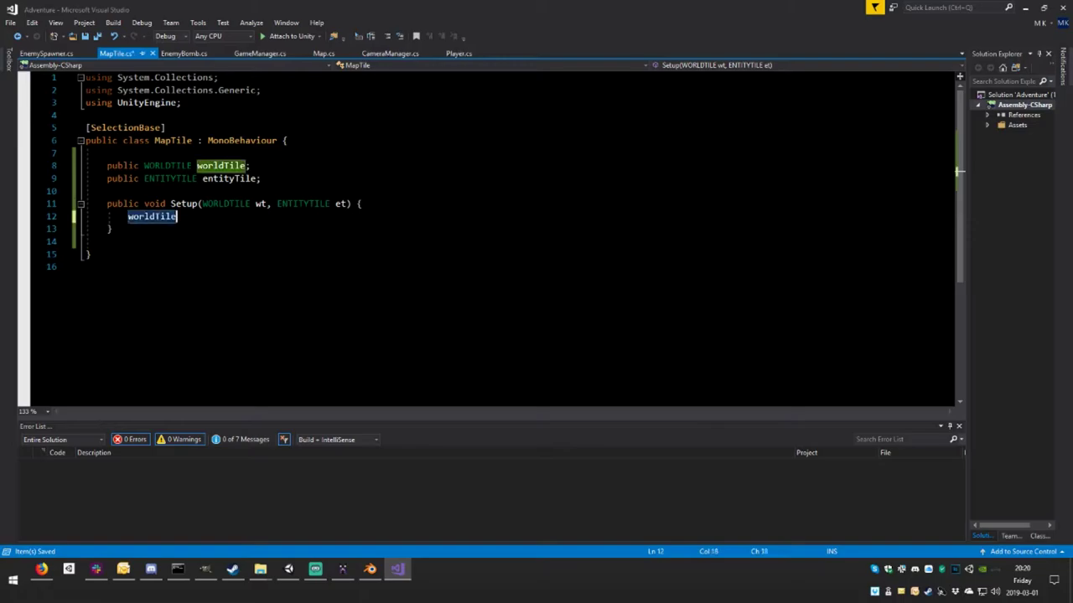
text(= wt)
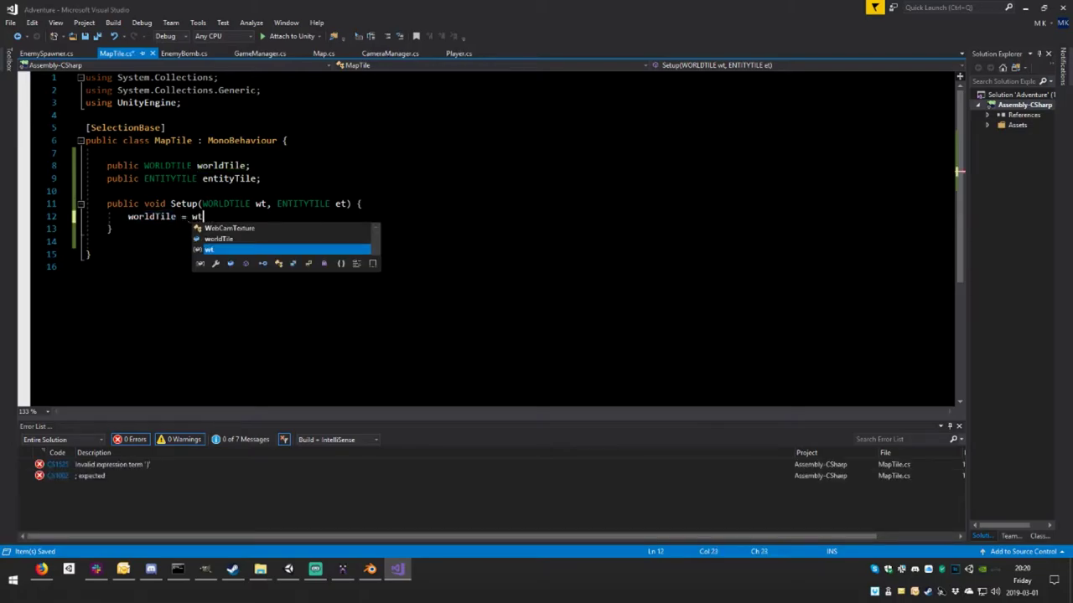
text(;)
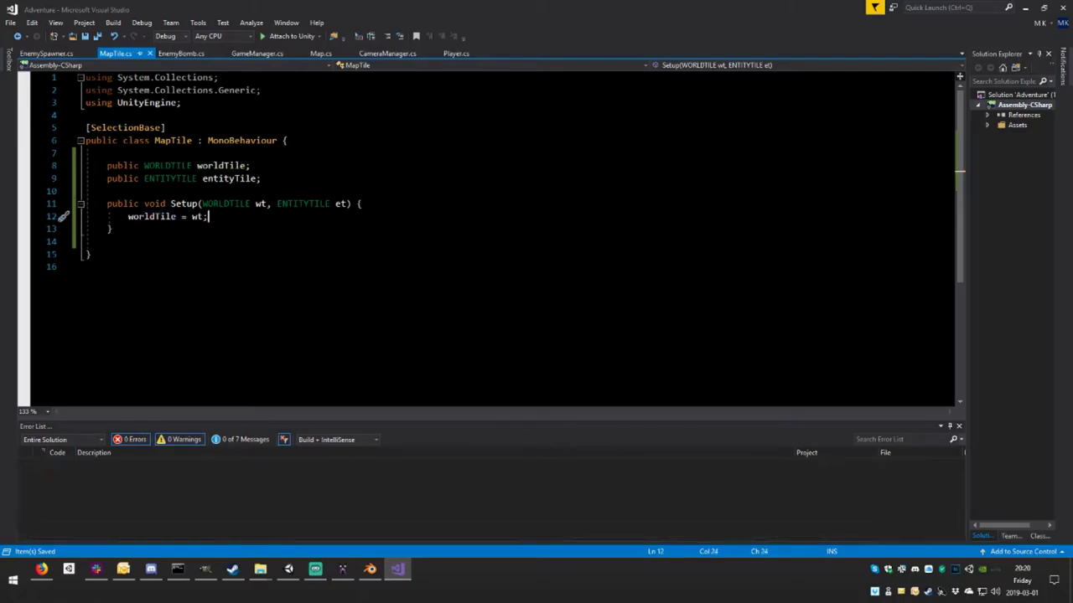
key(BackSpace)
key(Return)
double_click(229, 179)
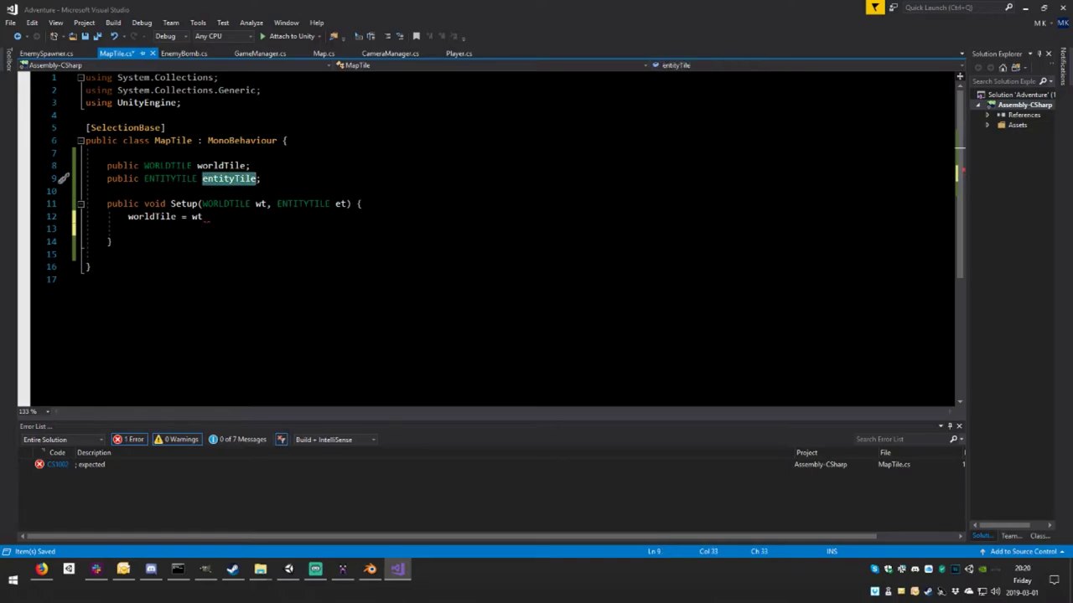
click(203, 216)
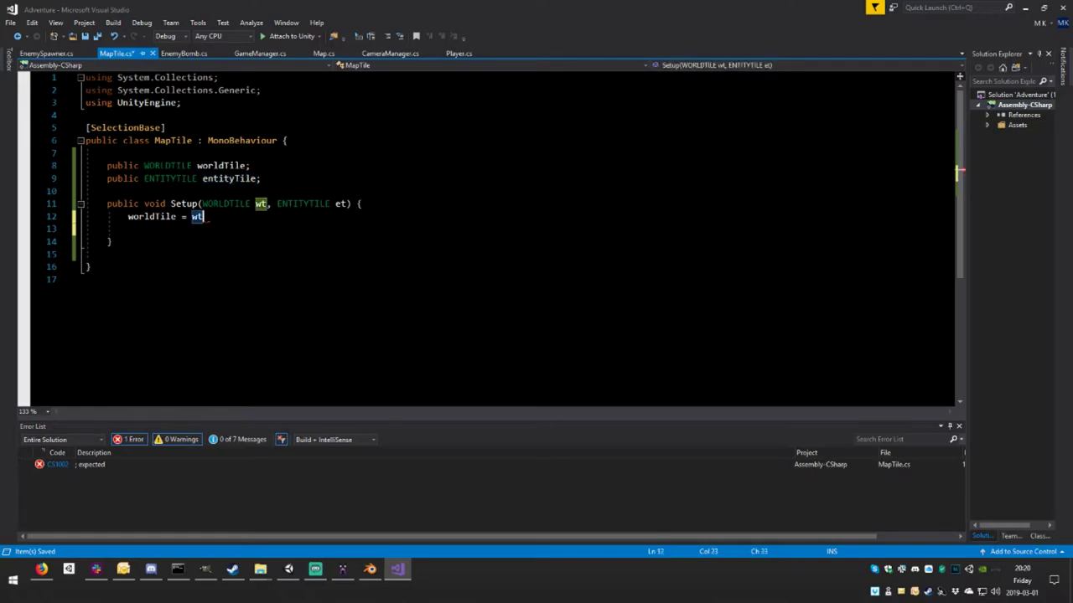
text(;)
click(127, 229)
text(entityTile)
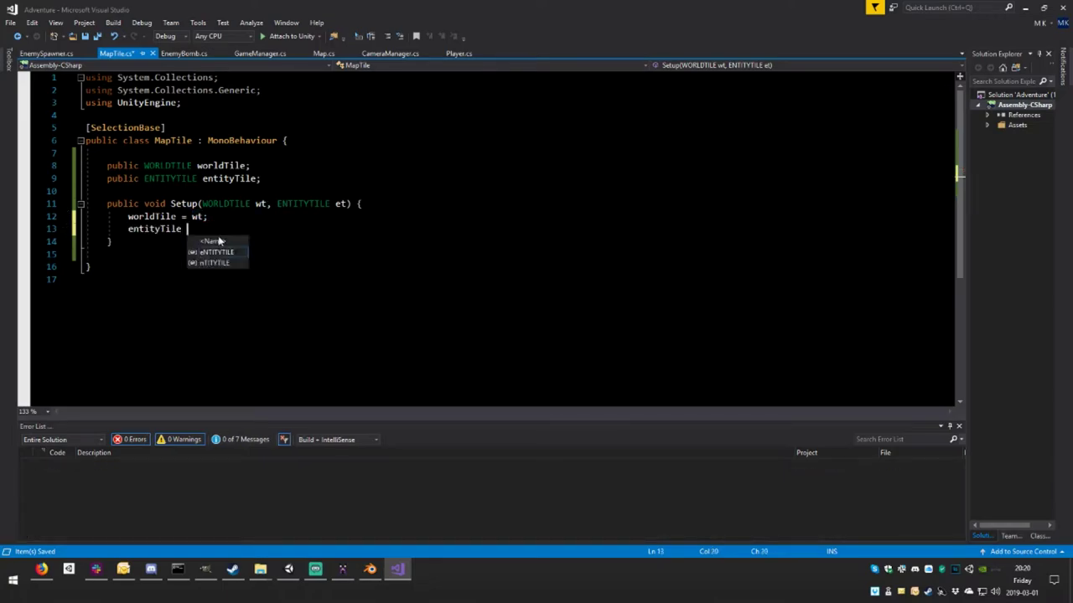
text( = )
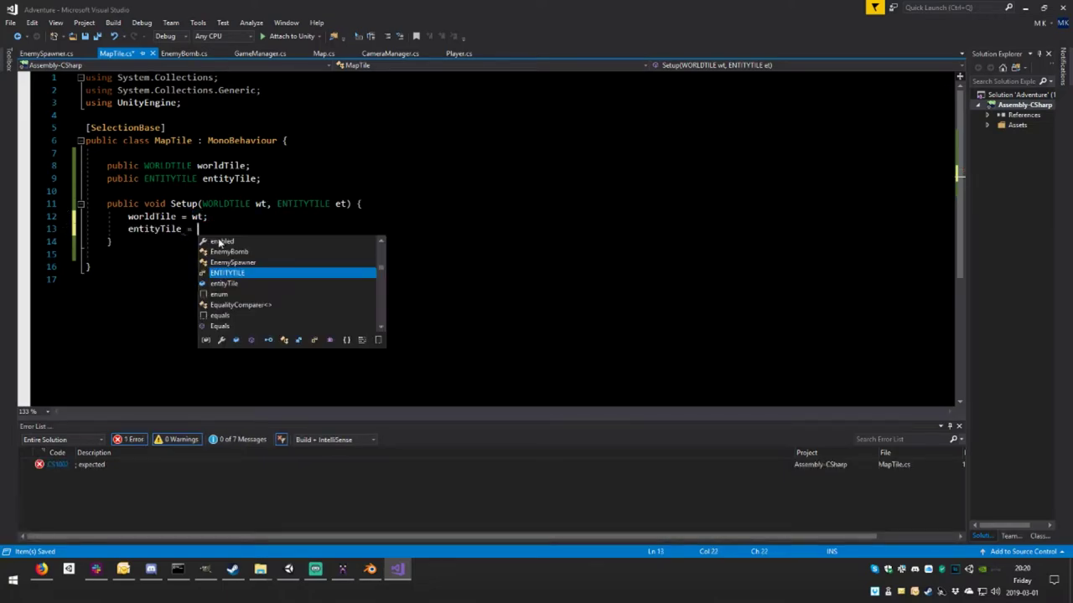
text(et;)
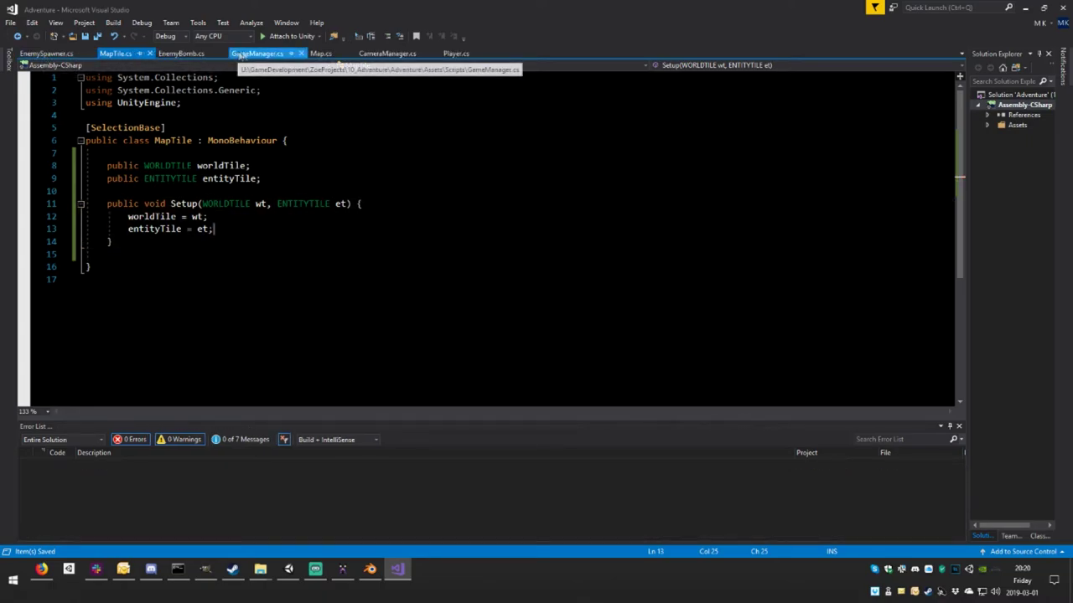
click(321, 53)
scroll(252, 320, down, 4)
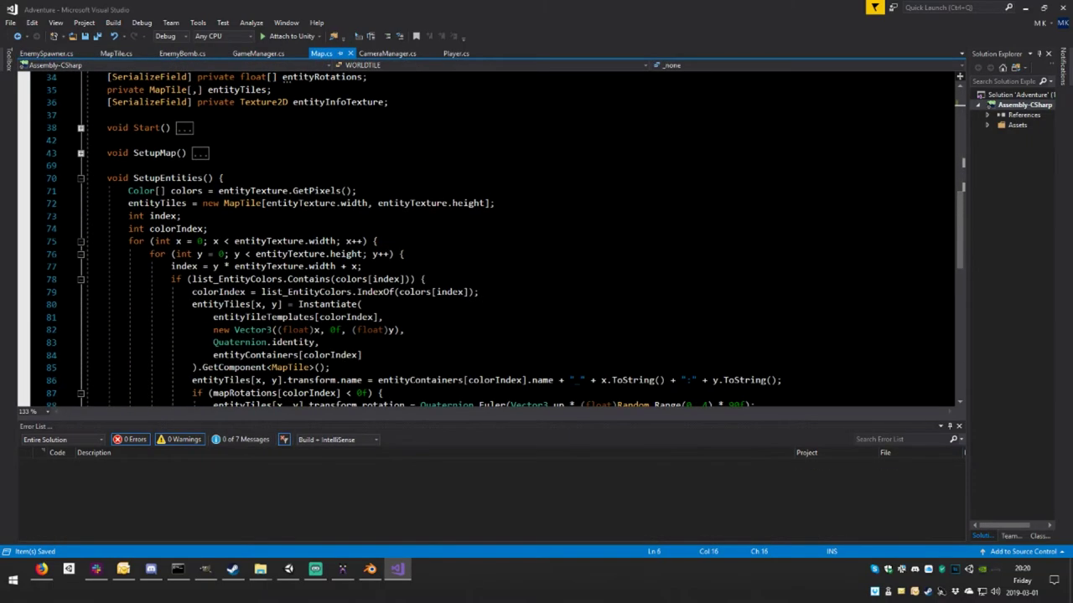
scroll(252, 323, down, 4)
scroll(251, 323, up, 3)
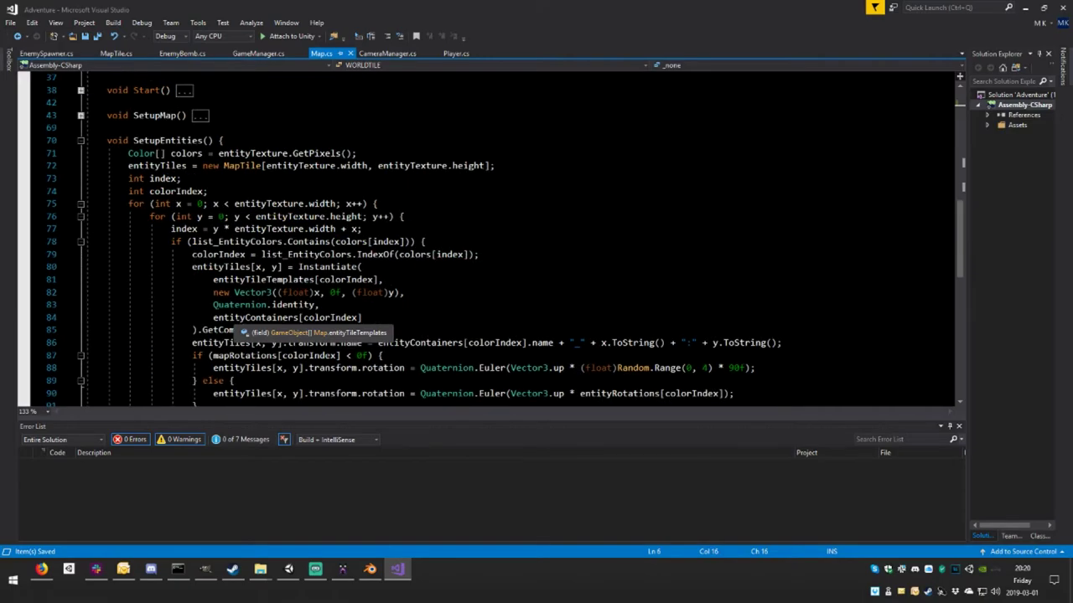
scroll(251, 322, up, 4)
scroll(252, 322, down, 5)
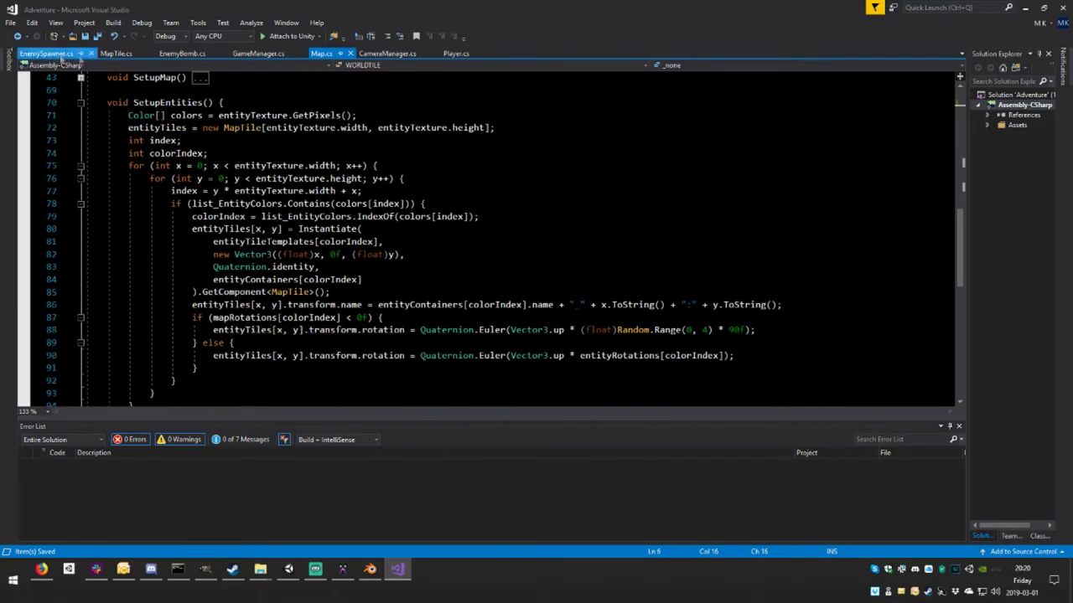
click(115, 54)
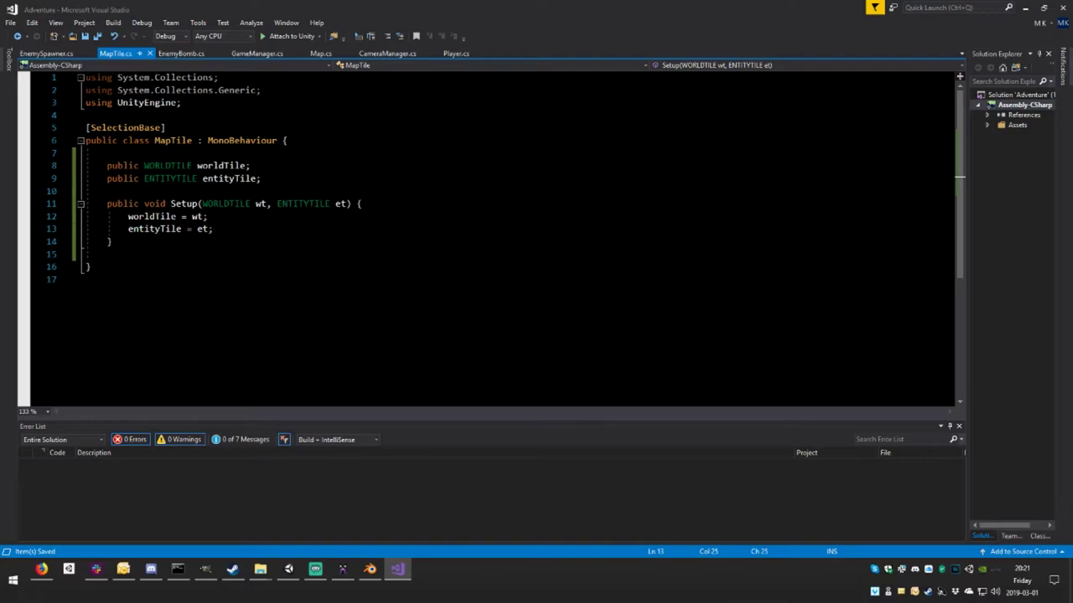
mouse_move(228, 90)
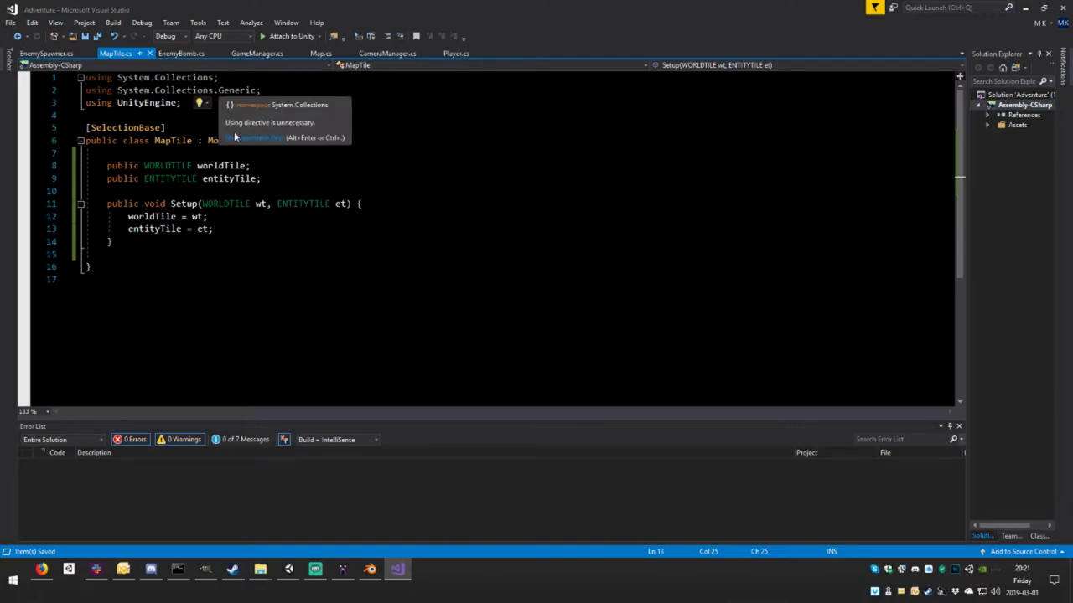
click(321, 53)
scroll(486, 239, up, 5)
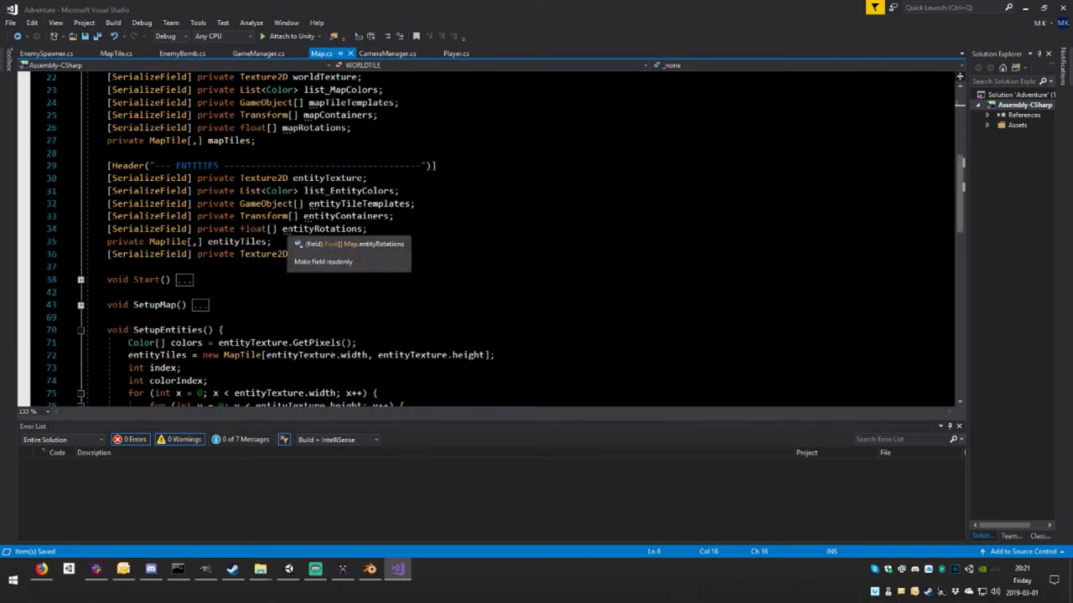
- Duplicate the Setup method in MapTile.cs directly below the original
click(116, 53)
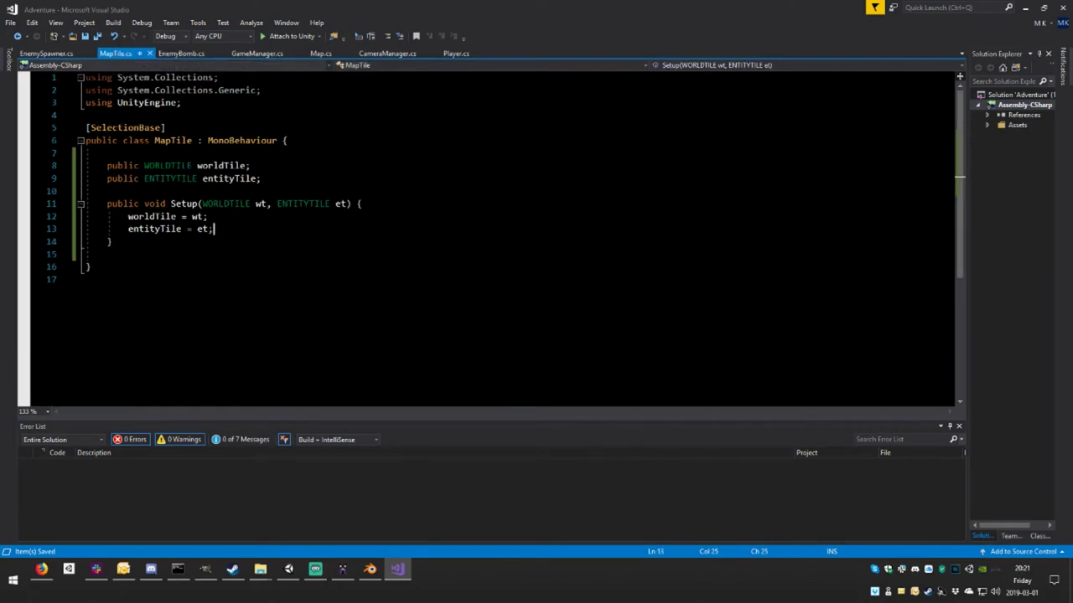
drag(112, 241, 107, 204)
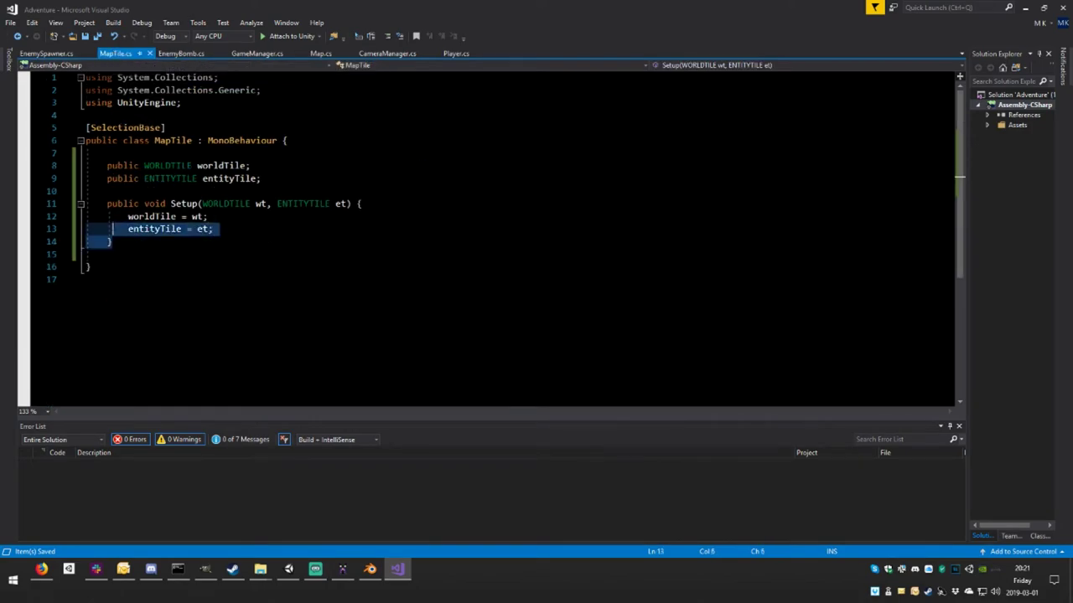
key(ctrl+c)
key(Right)
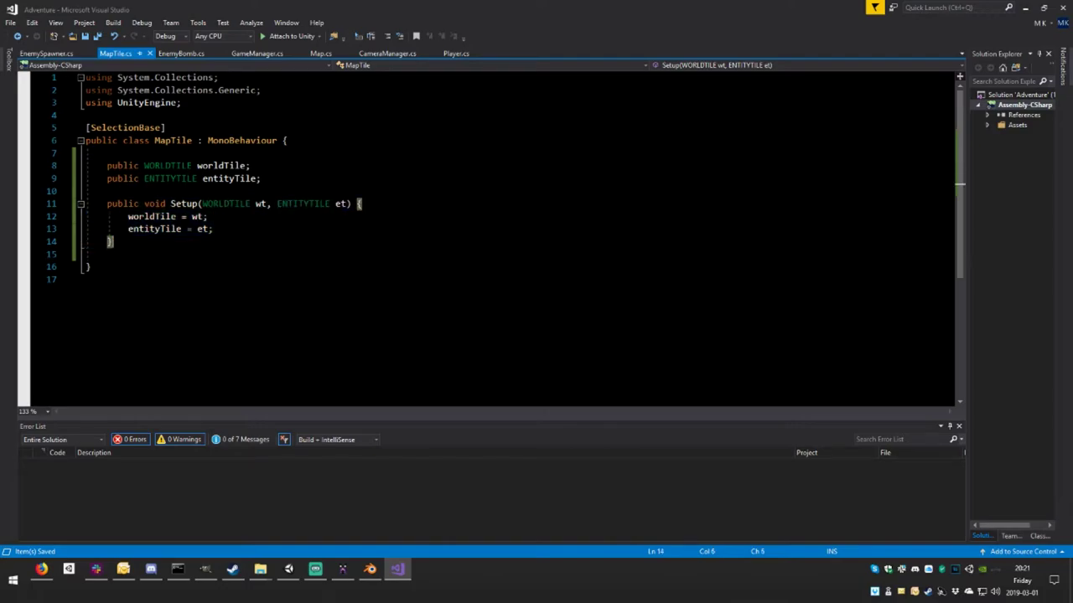
key(Return)
key(Return)
key(ctrl+v)
- Rename the two Setup copies to SetupTile and SetupEntity
click(198, 204)
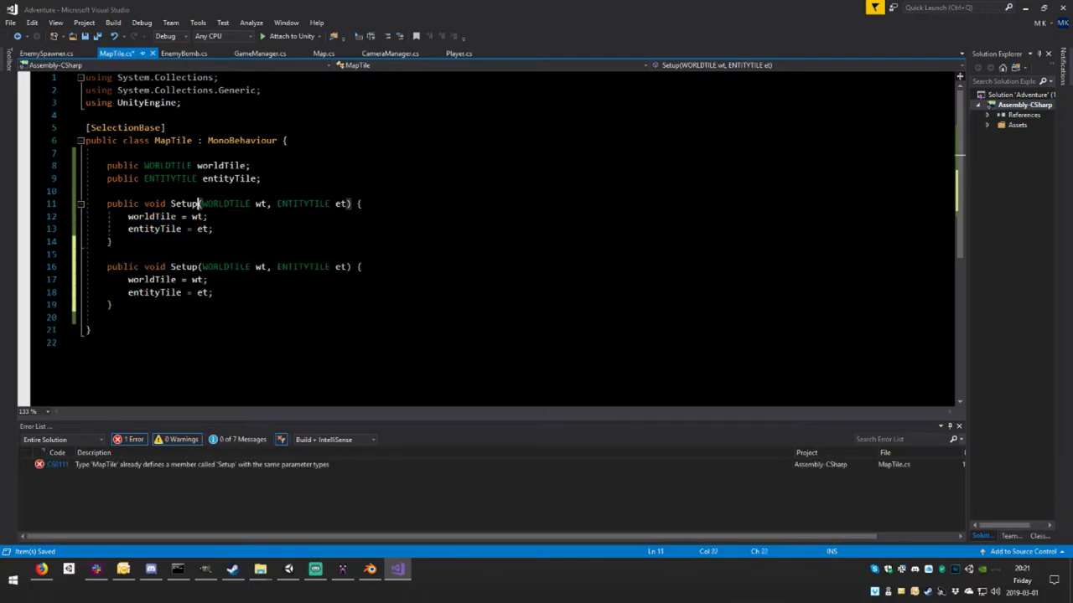
text(Tile)
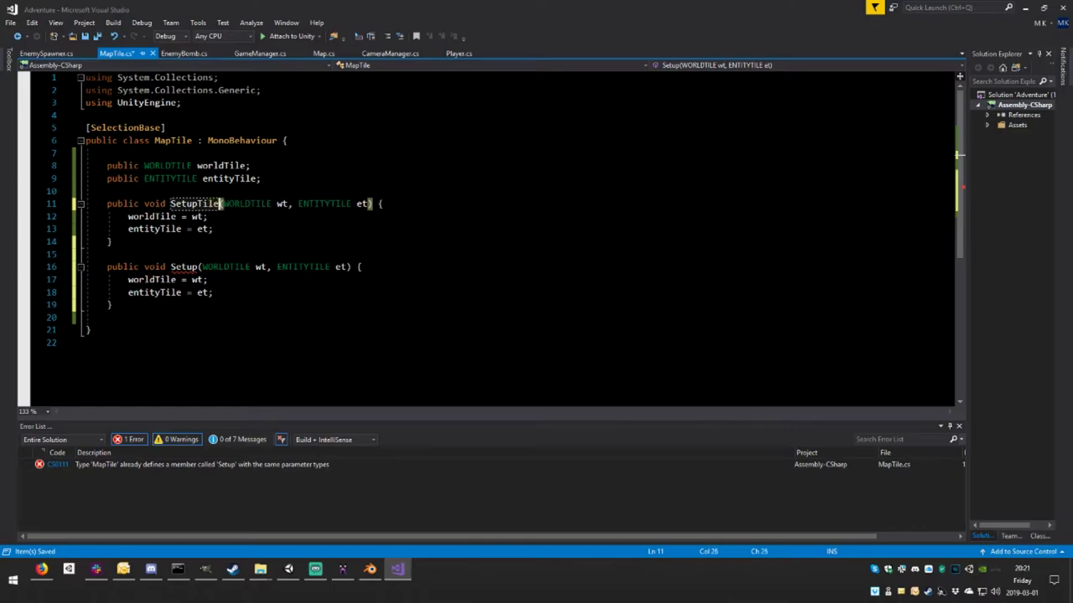
click(196, 266)
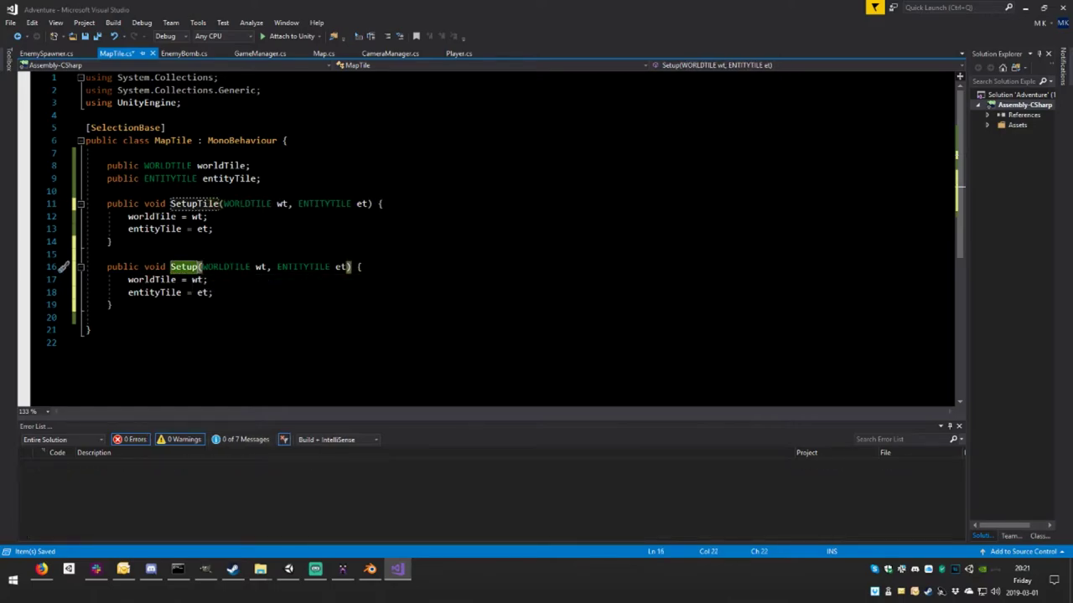
text(Ent)
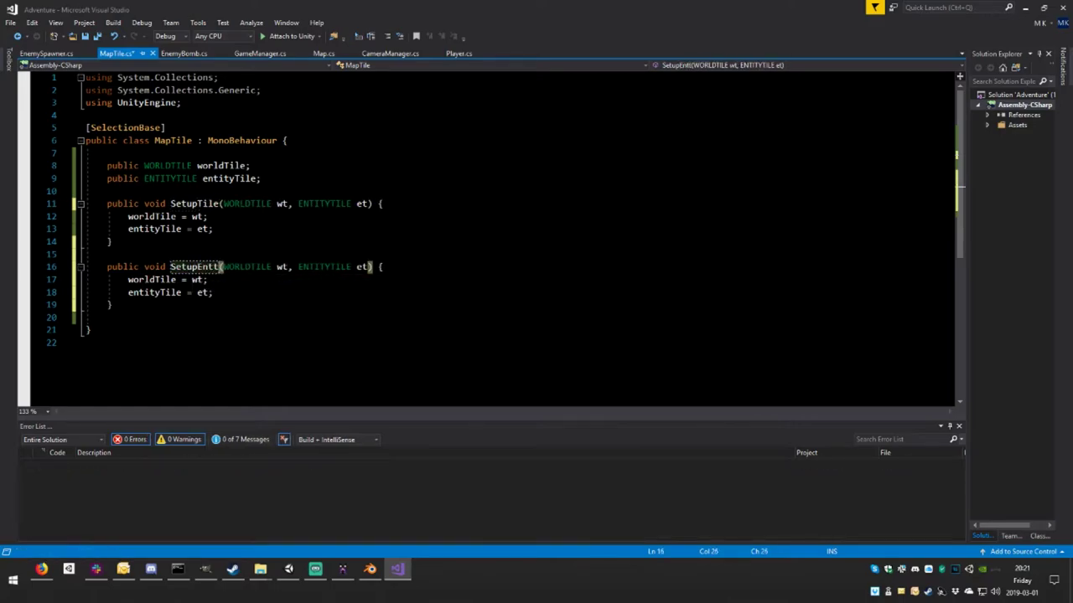
text(i)
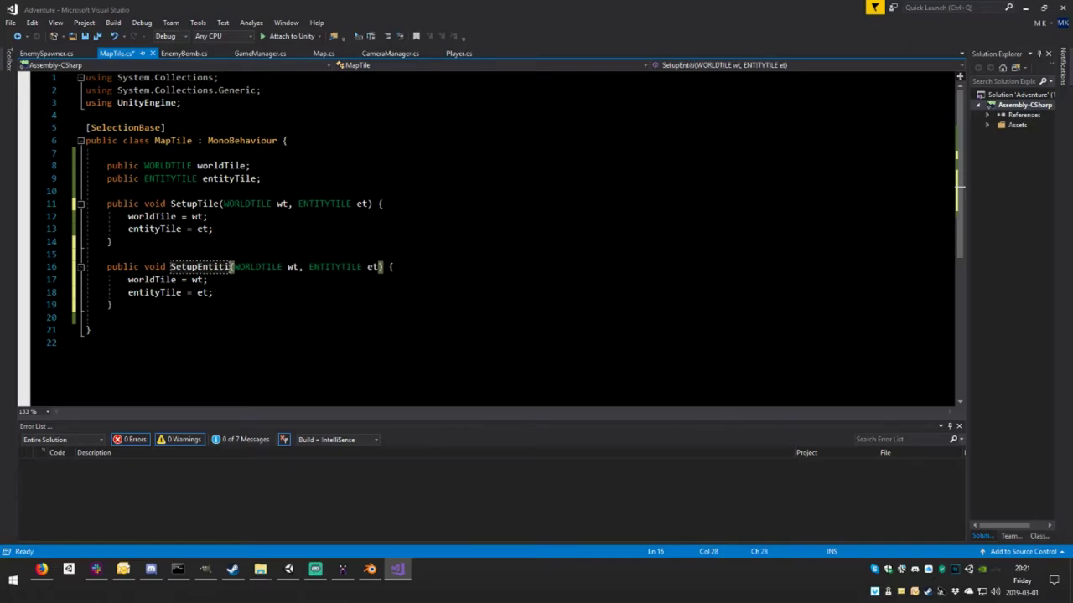
text(ty)
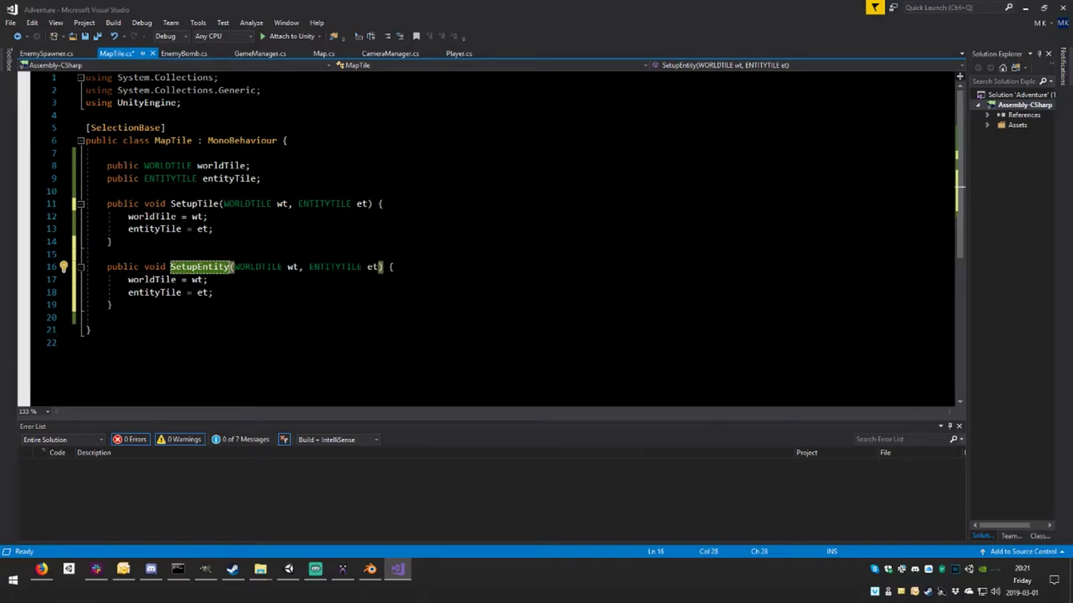
- Remove the world-tile parameter from SetupEntity and the entity-tile parameter from SetupTile
drag(303, 266, 235, 267)
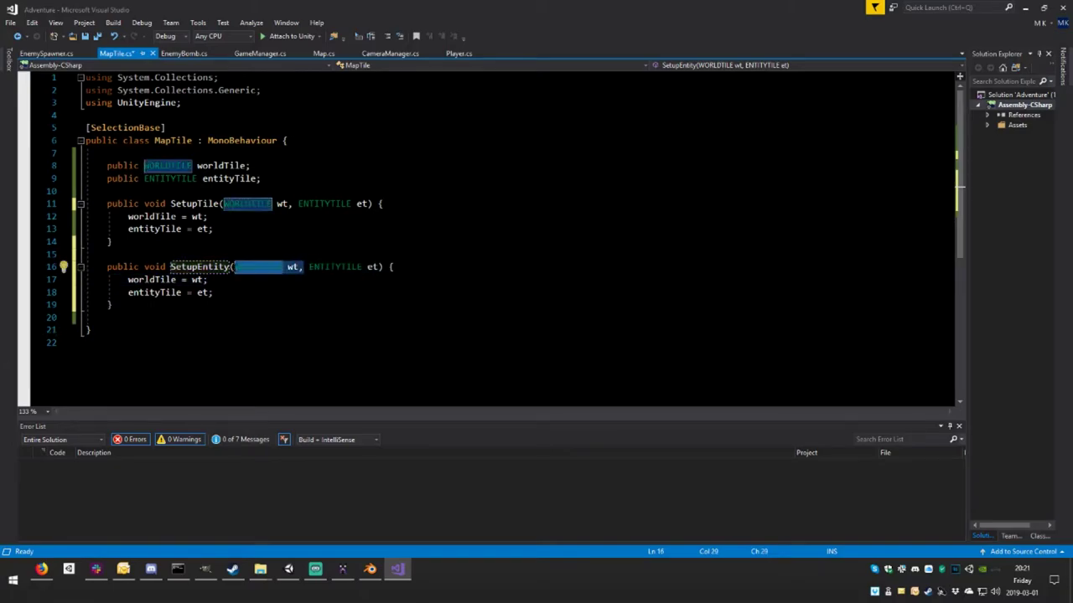
key(Delete)
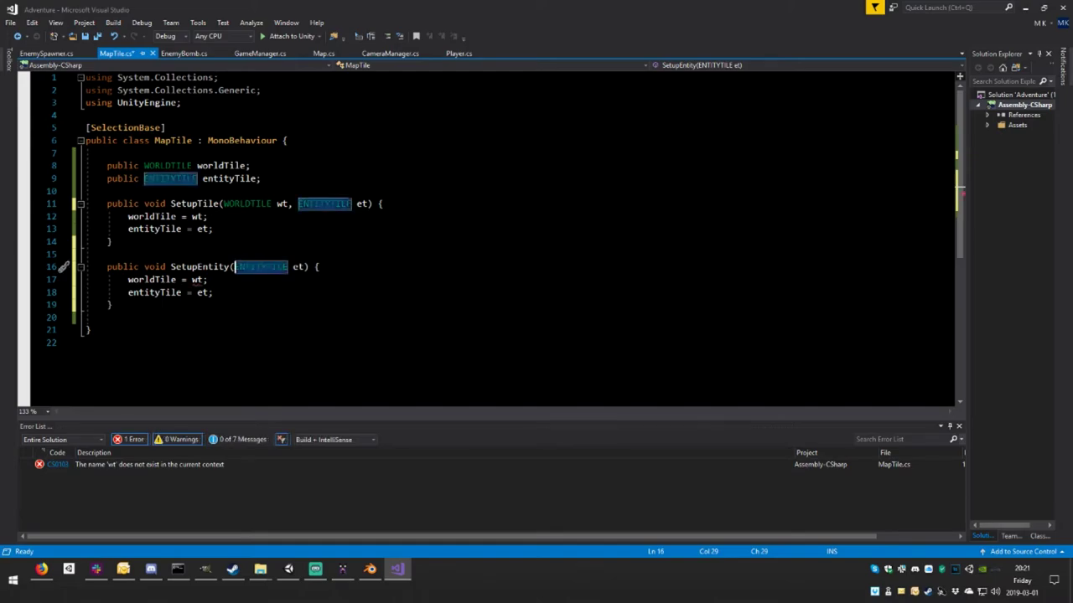
drag(371, 204, 293, 204)
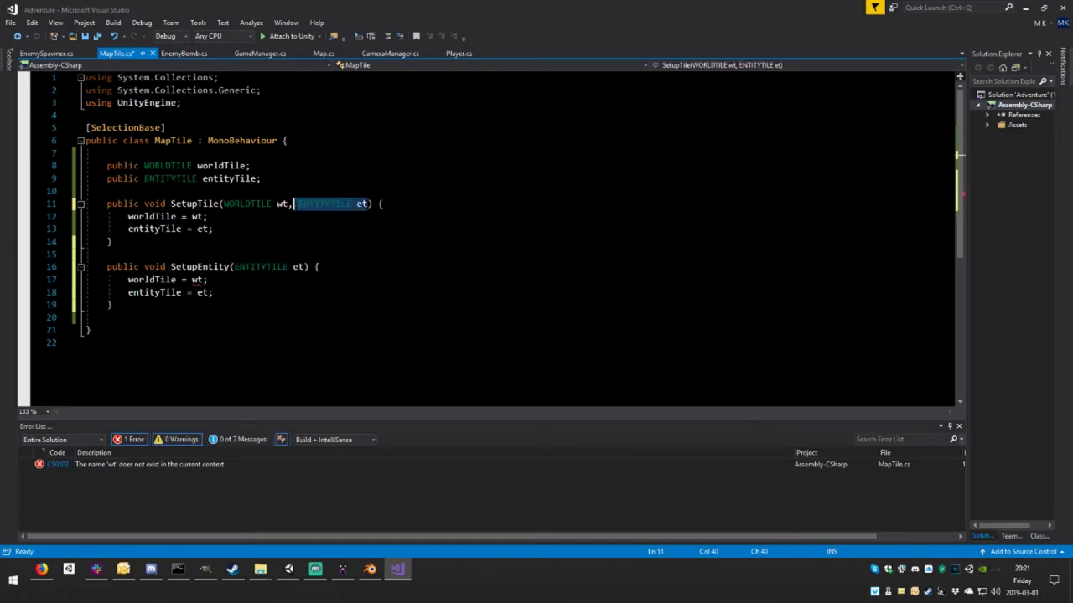
key(BackSpace)
key(BackSpace)
key(BackSpace)
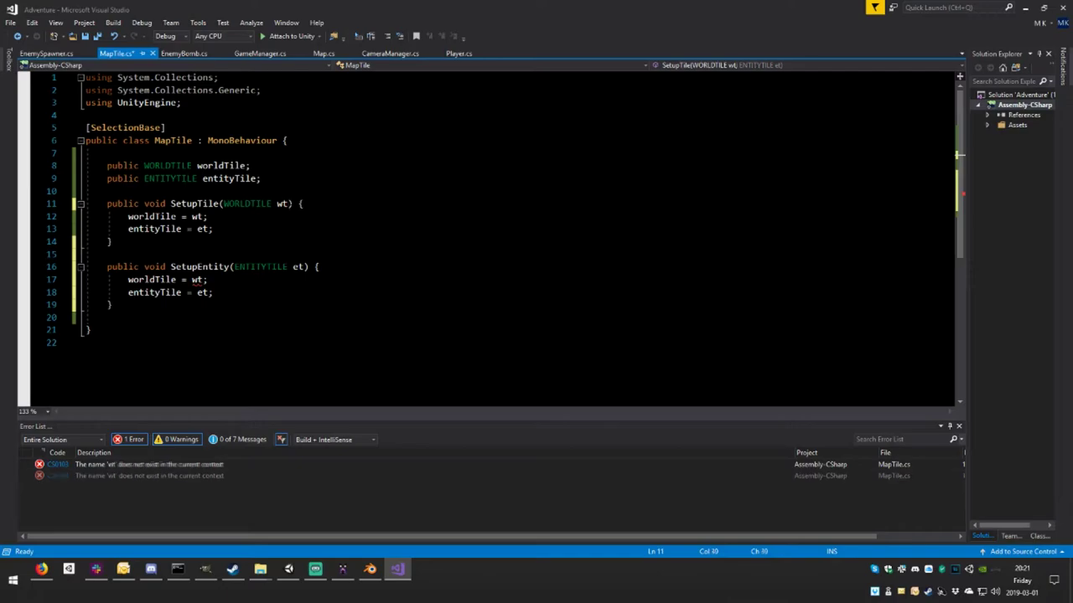
drag(207, 216, 207, 217)
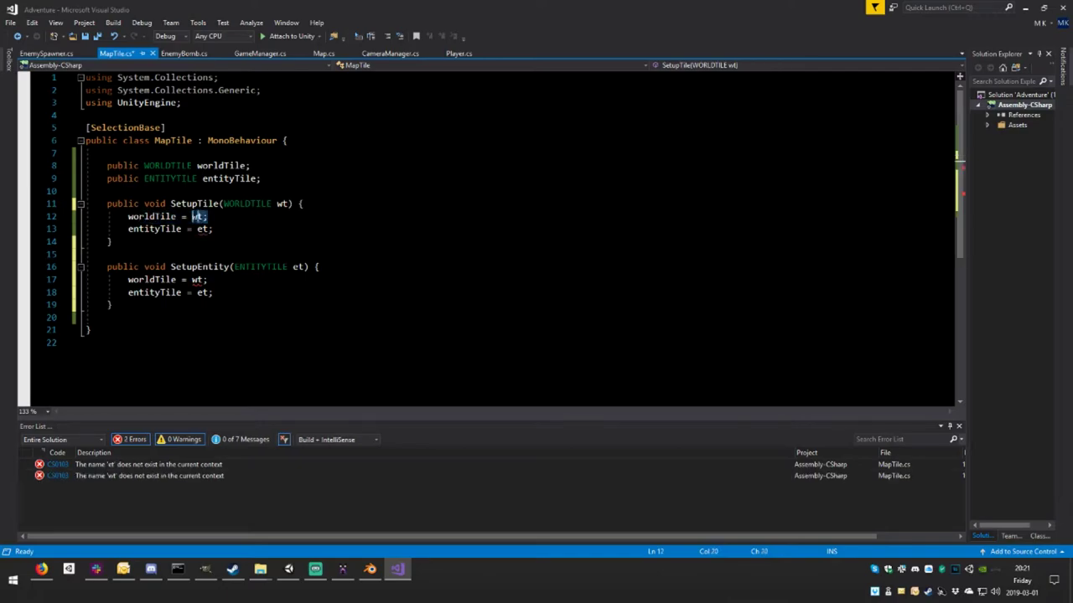
- Delete the entityTile assignment from SetupTile and the worldTile assignment from SetupEntity, then save MapTile.cs
drag(214, 229, 113, 229)
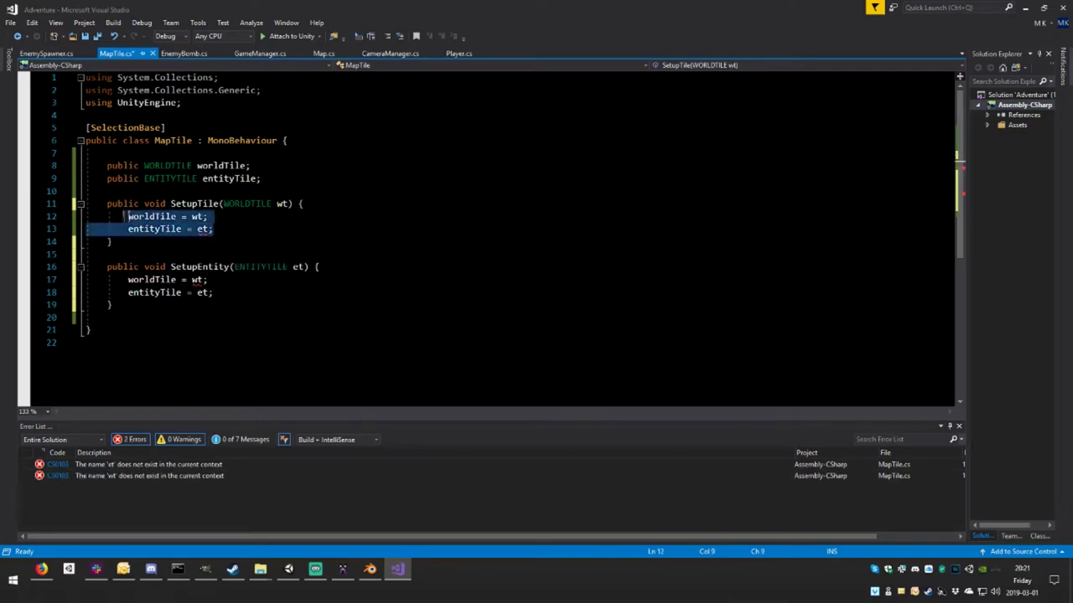
key(BackSpace)
key(BackSpace)
key(BackSpace)
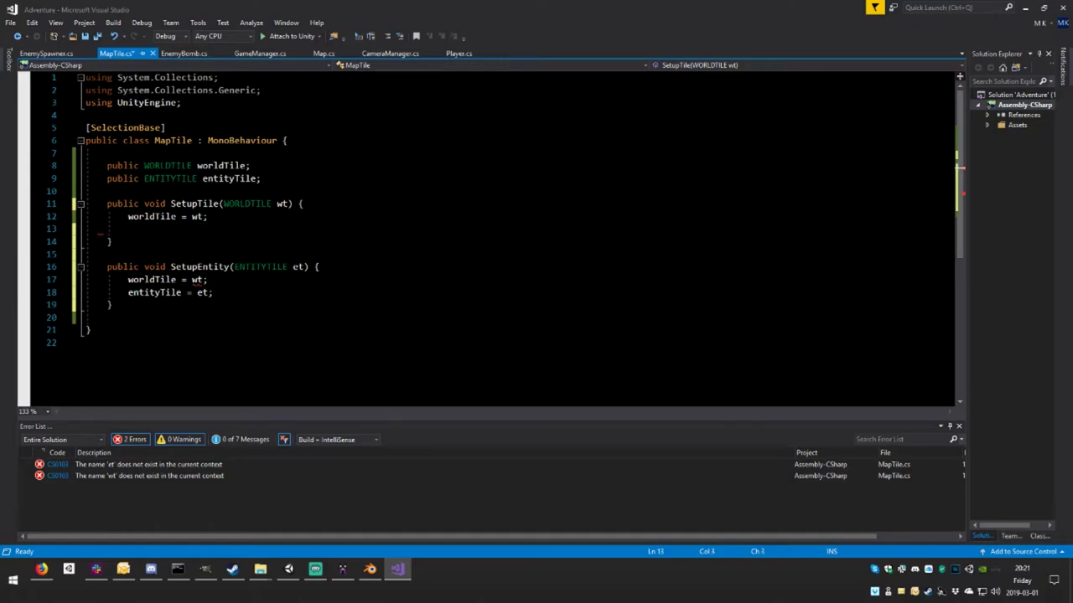
key(BackSpace)
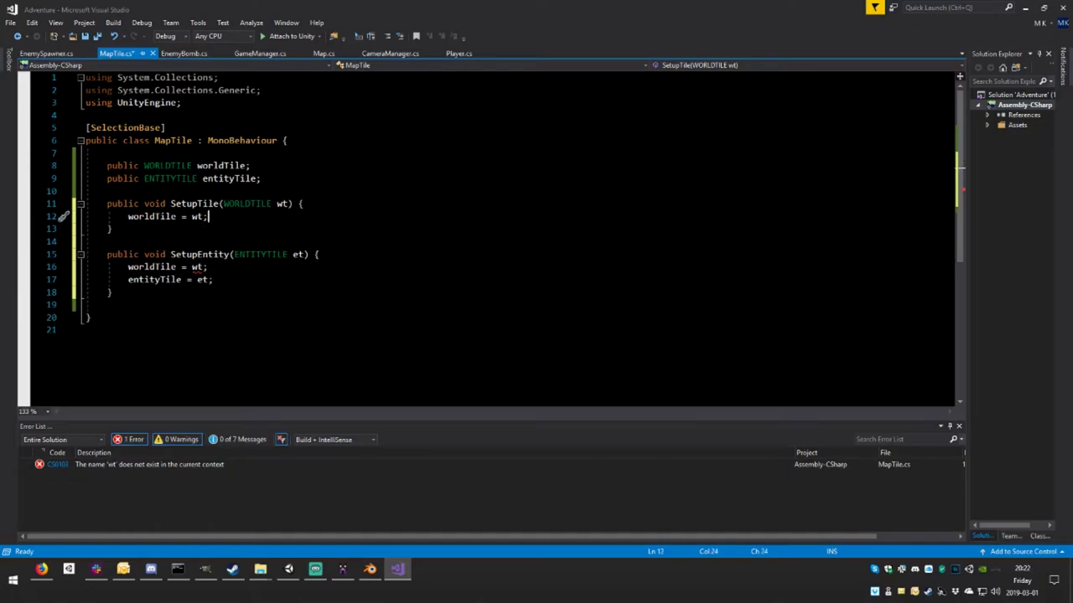
drag(207, 267, 112, 266)
key(BackSpace)
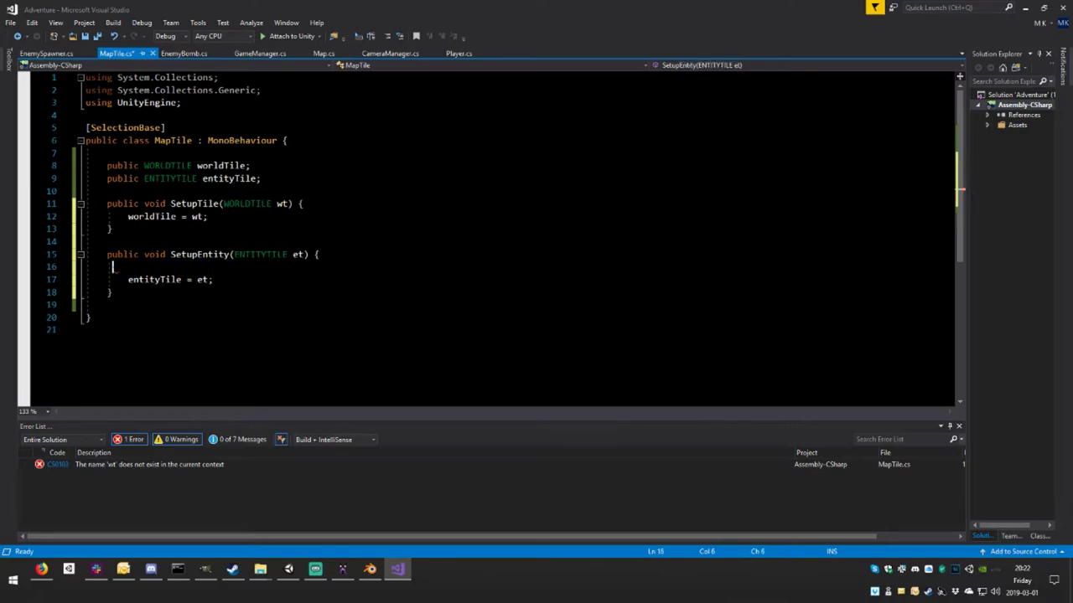
key(BackSpace)
key(BackSpace)
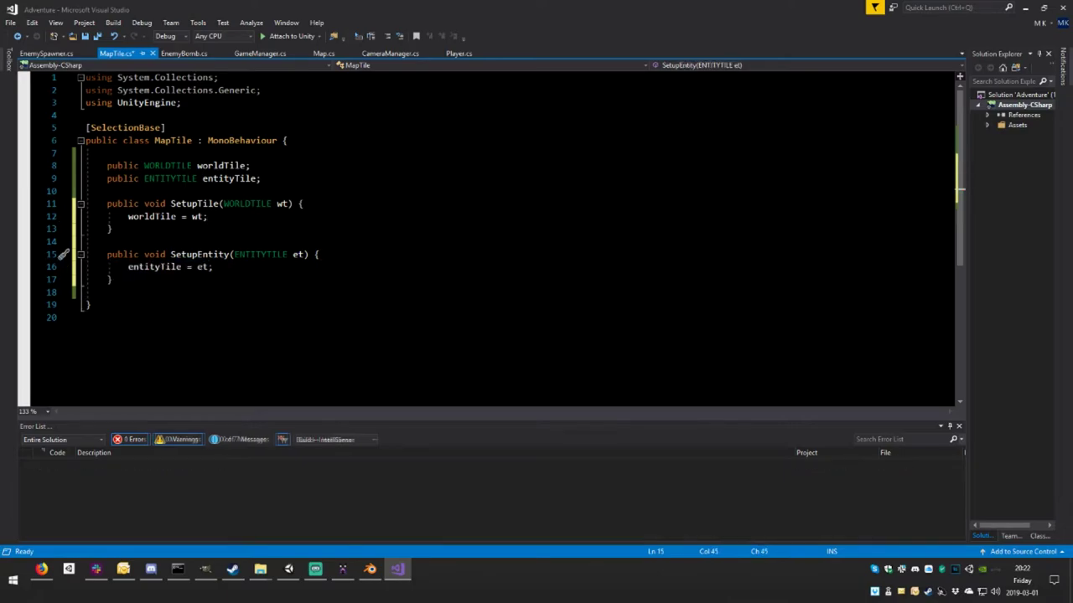
key(ctrl+s)
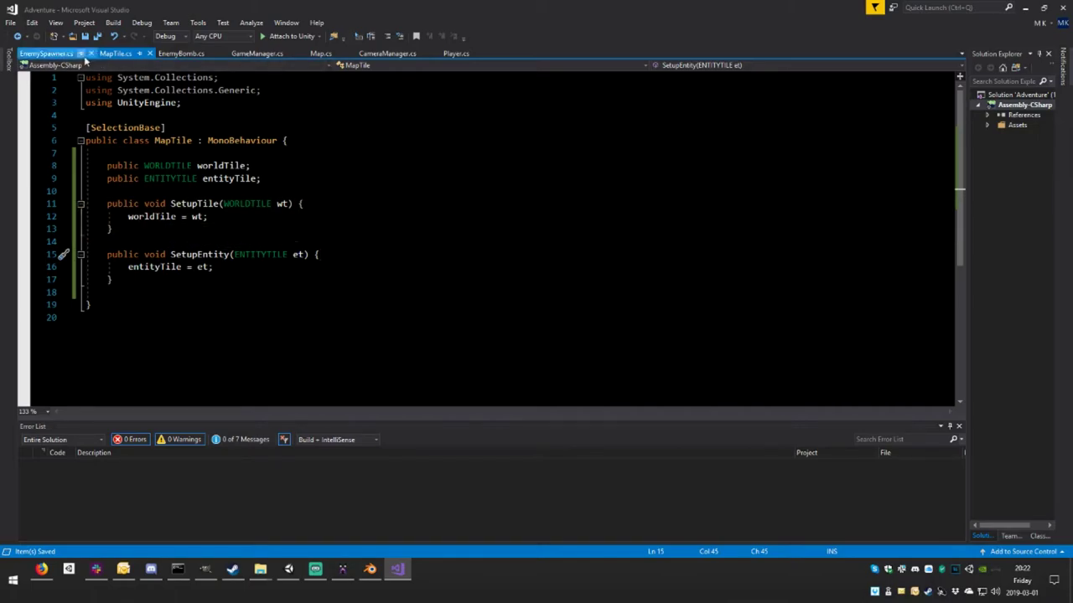
- Show SetupEntities in Map.cs with every entityTiles reference highlighted
click(319, 53)
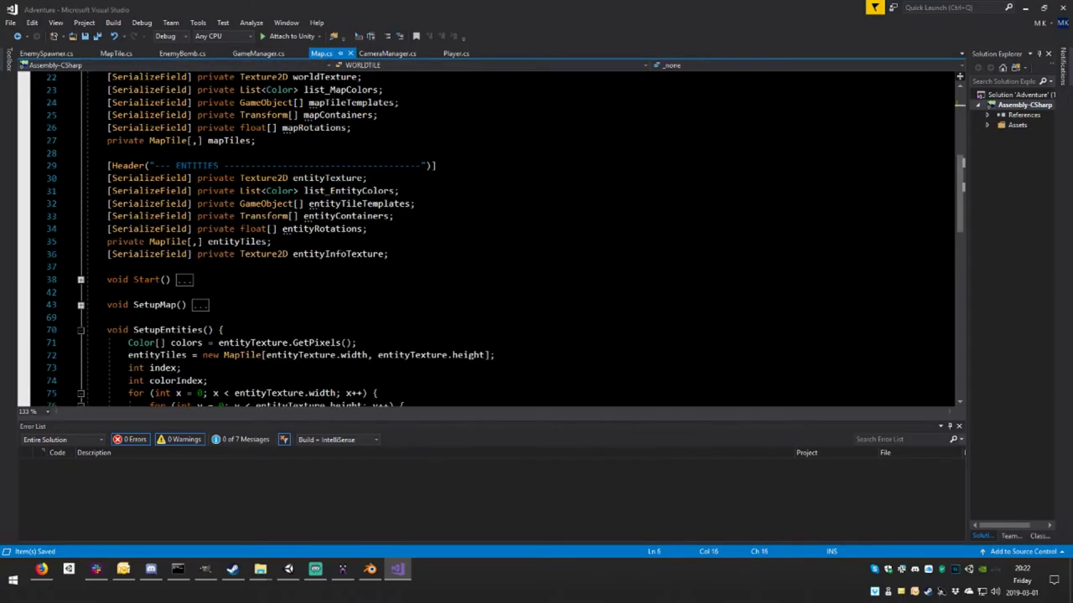
scroll(271, 243, down, 5)
scroll(271, 243, down, 8)
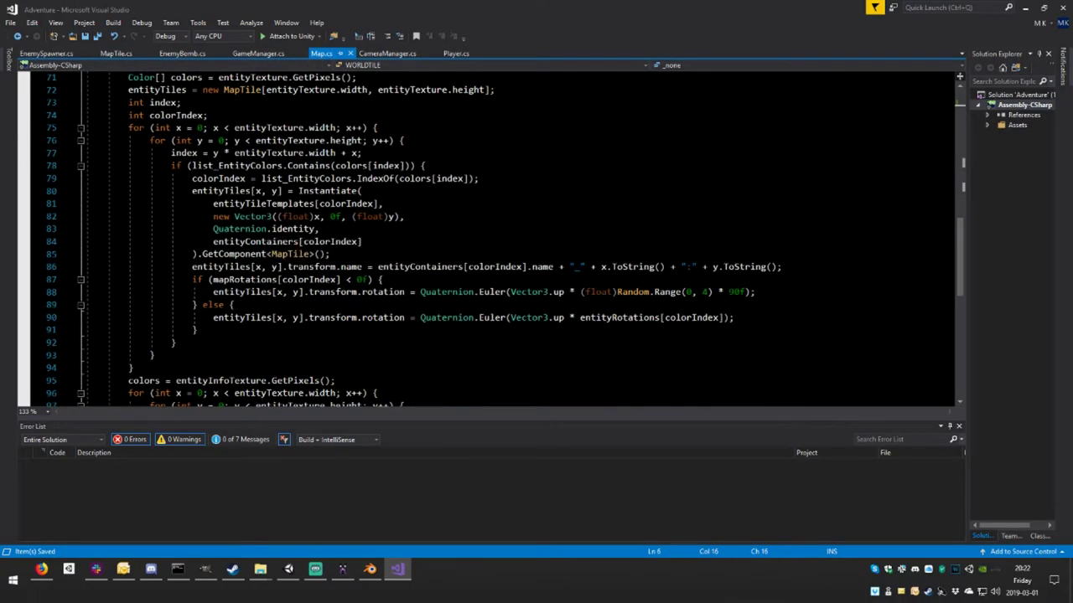
double_click(219, 191)
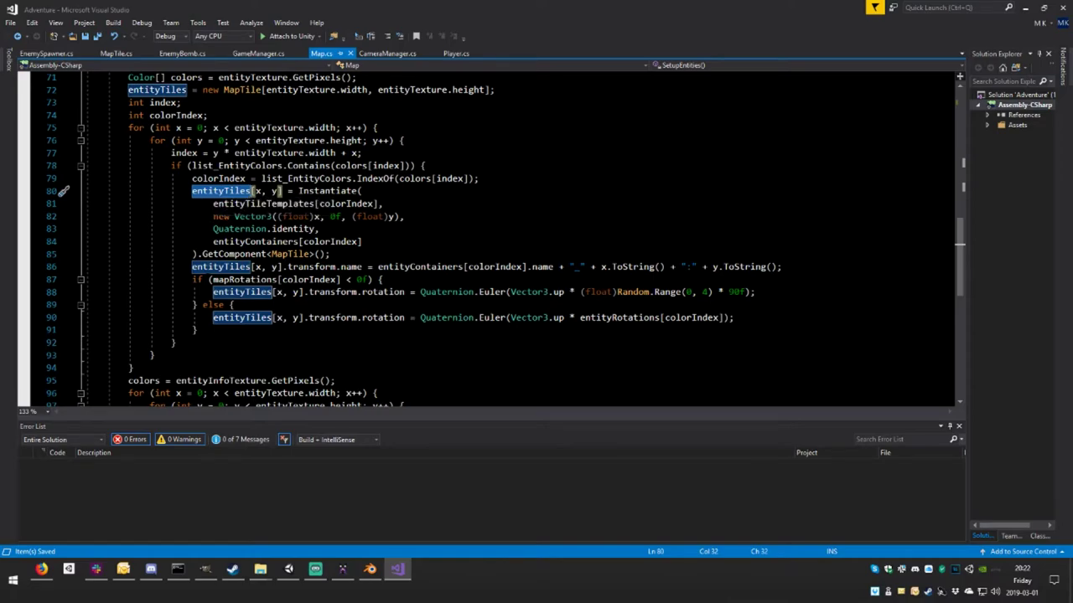
- After the rotation block, start a new line calling entityTiles[x,y].SetupEntity
click(197, 330)
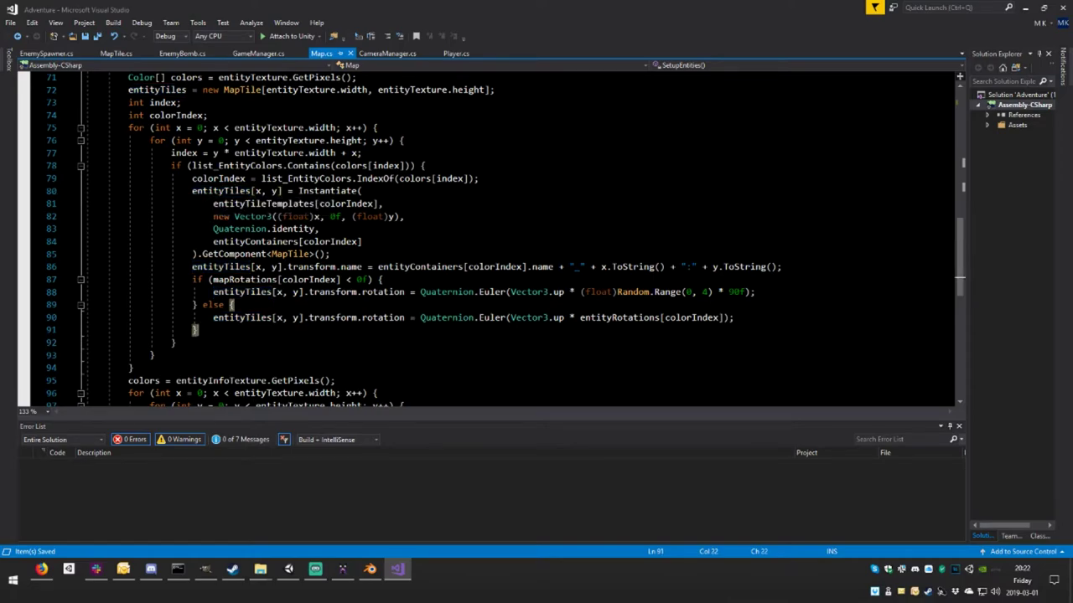
key(Return)
text(e)
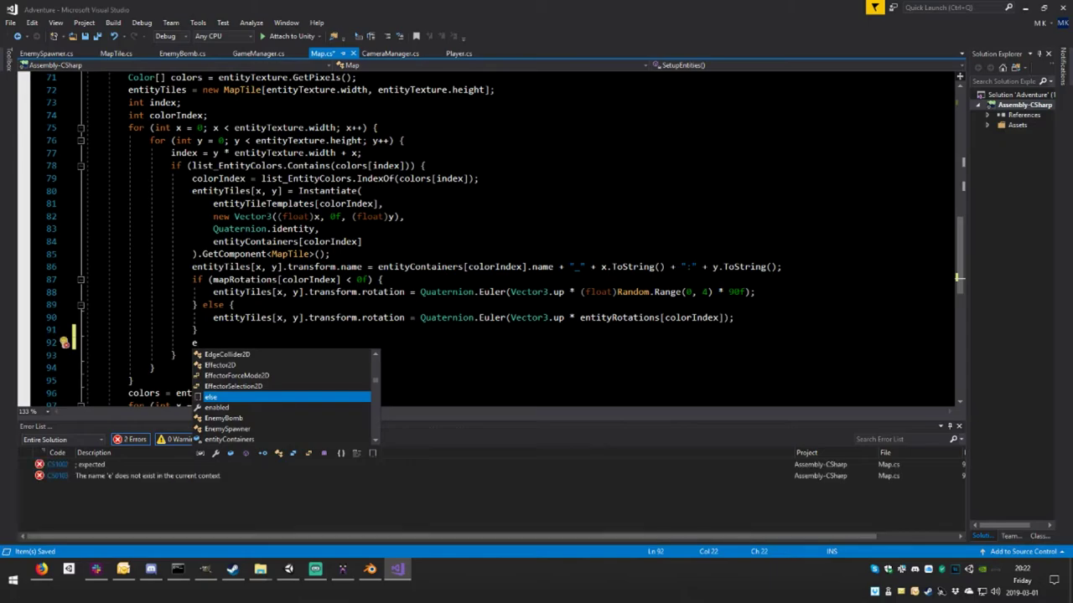
text(nt)
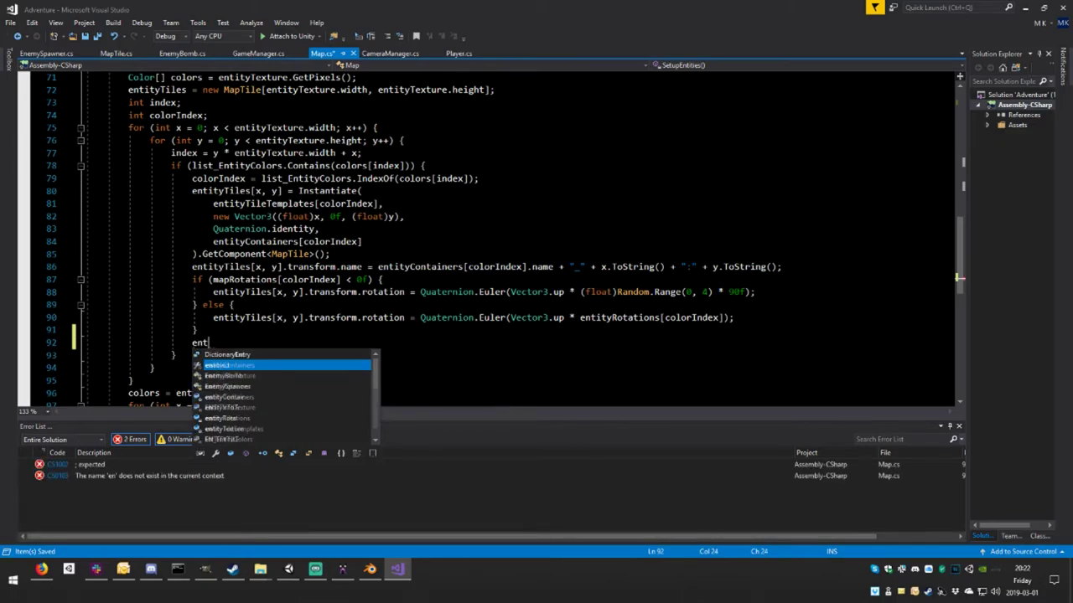
text(ity)
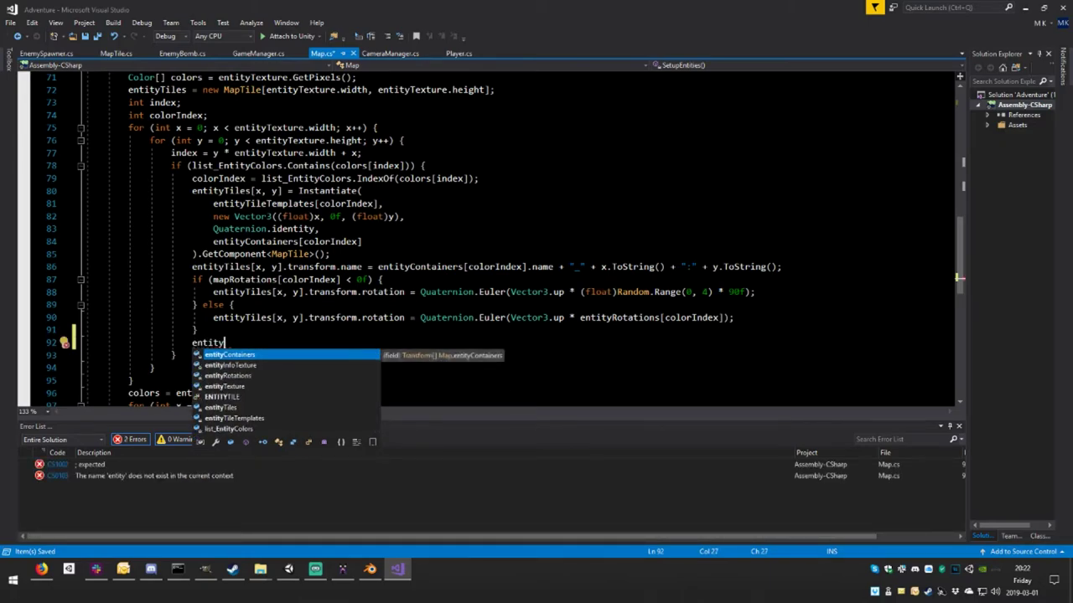
key(Down)
key(Down)
key(Down)
key(Down)
key(Down)
key(Tab)
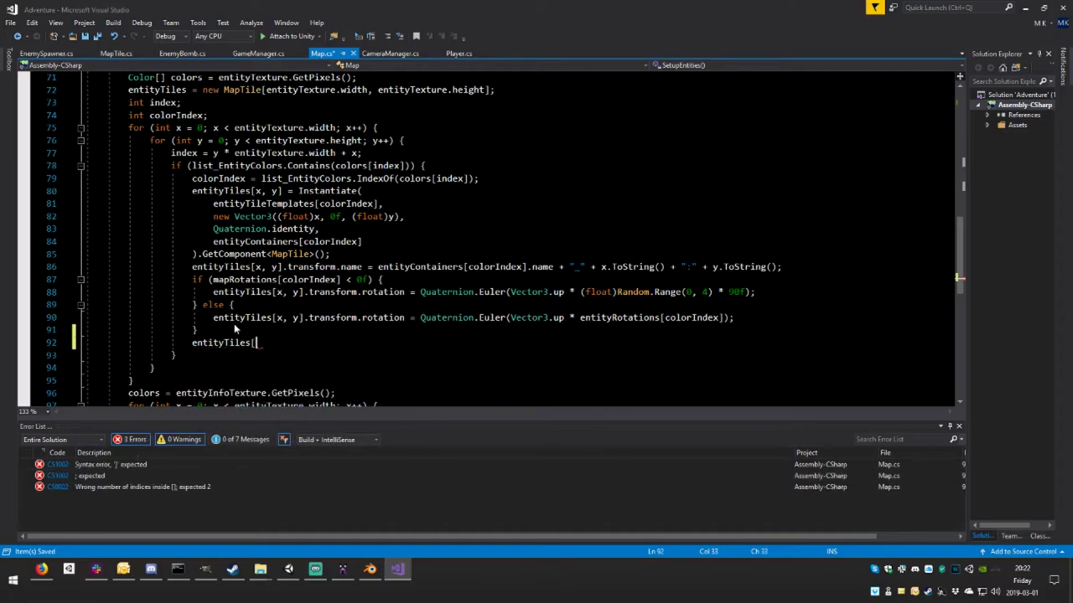
text(x,y)
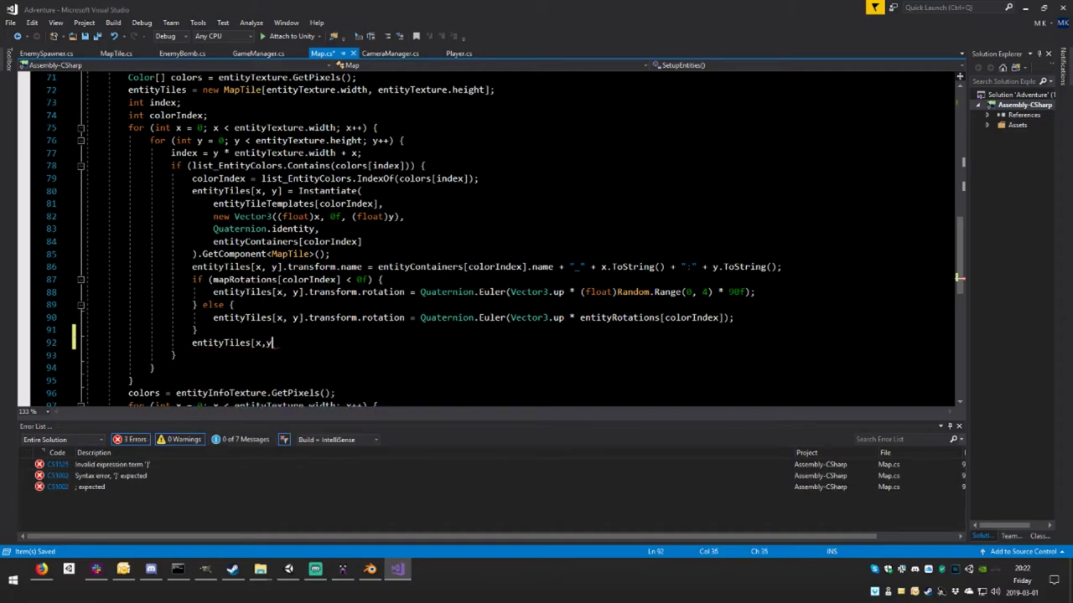
text(])
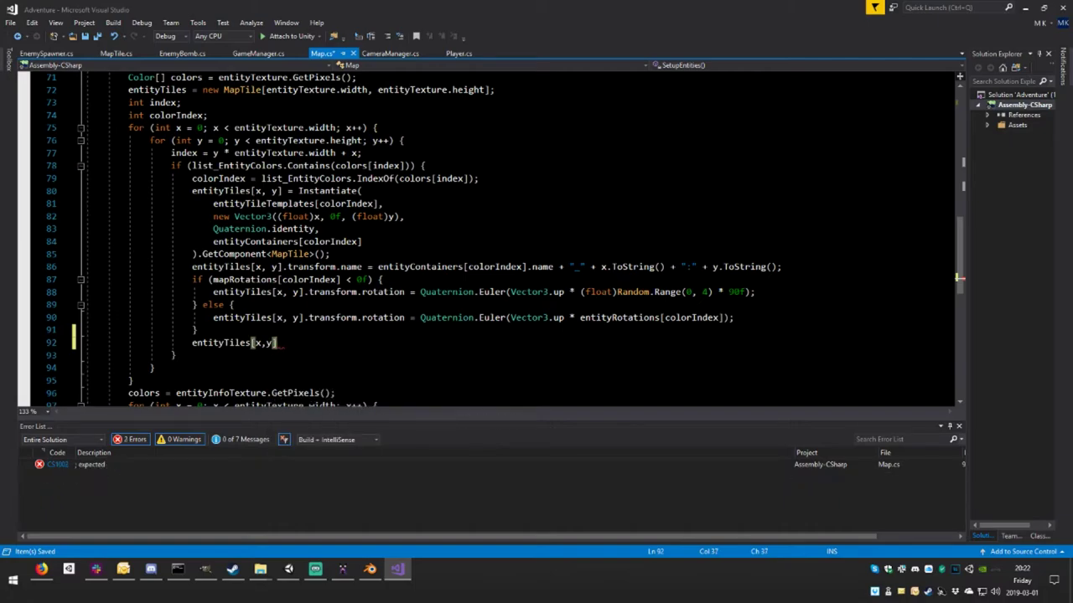
text(.)
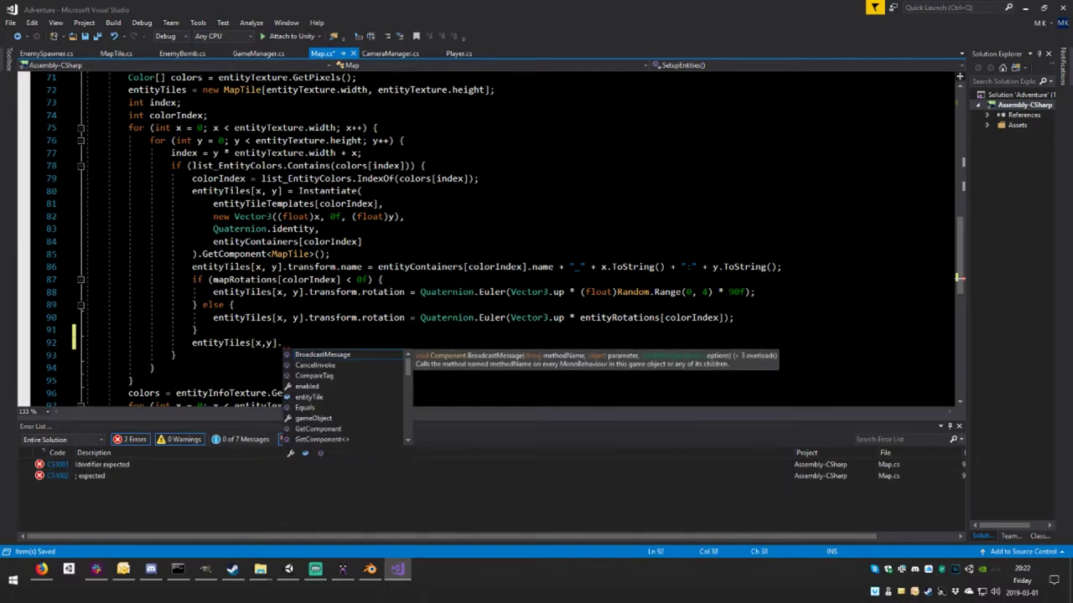
text(Se)
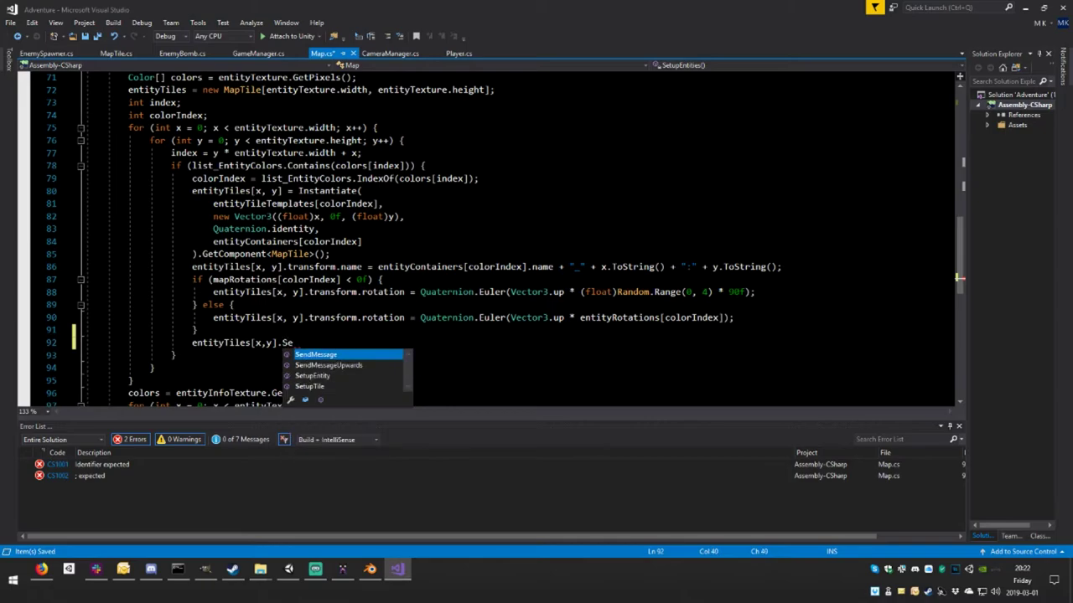
text(tupE)
text(nt)
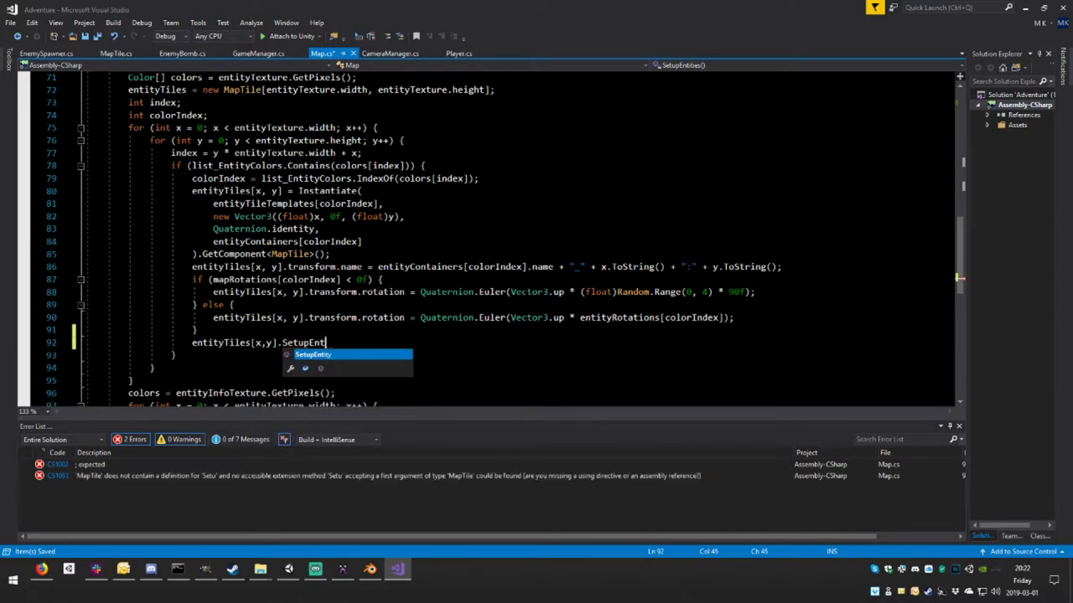
key(Tab)
- Pass (ENTITYTILE)colorIndex as the SetupEntity argument, close the statement, and save Map.cs
text(()
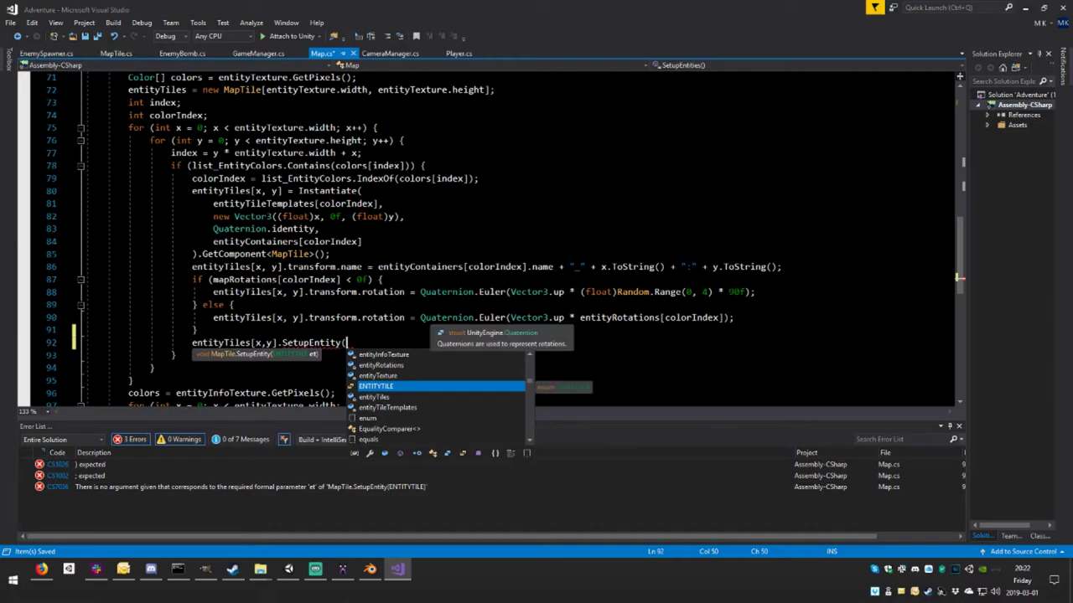
text(C)
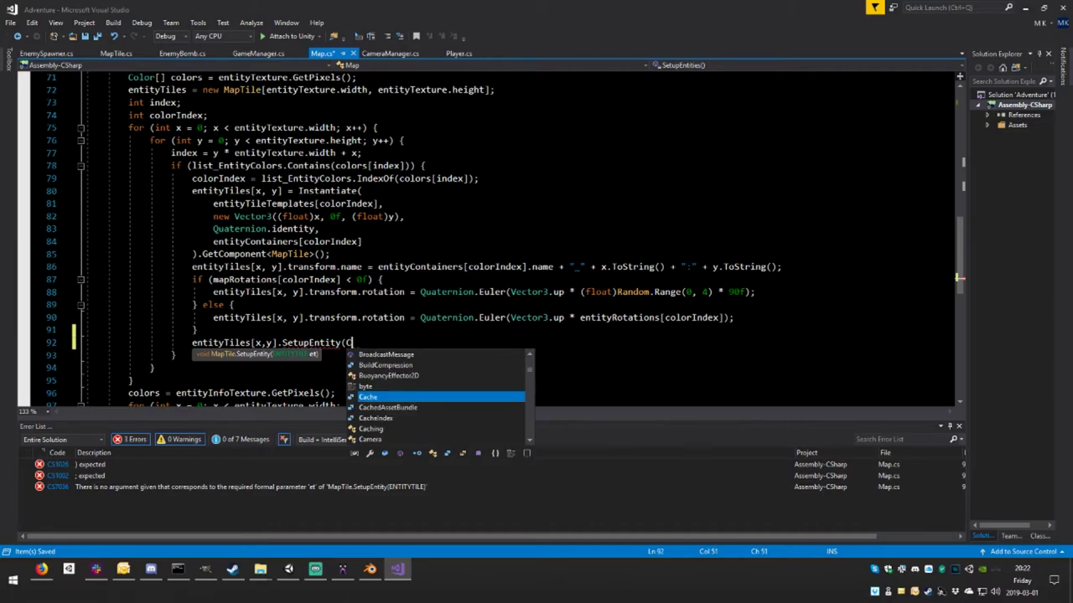
text(olo)
key(BackSpace)
key(BackSpace)
key(BackSpace)
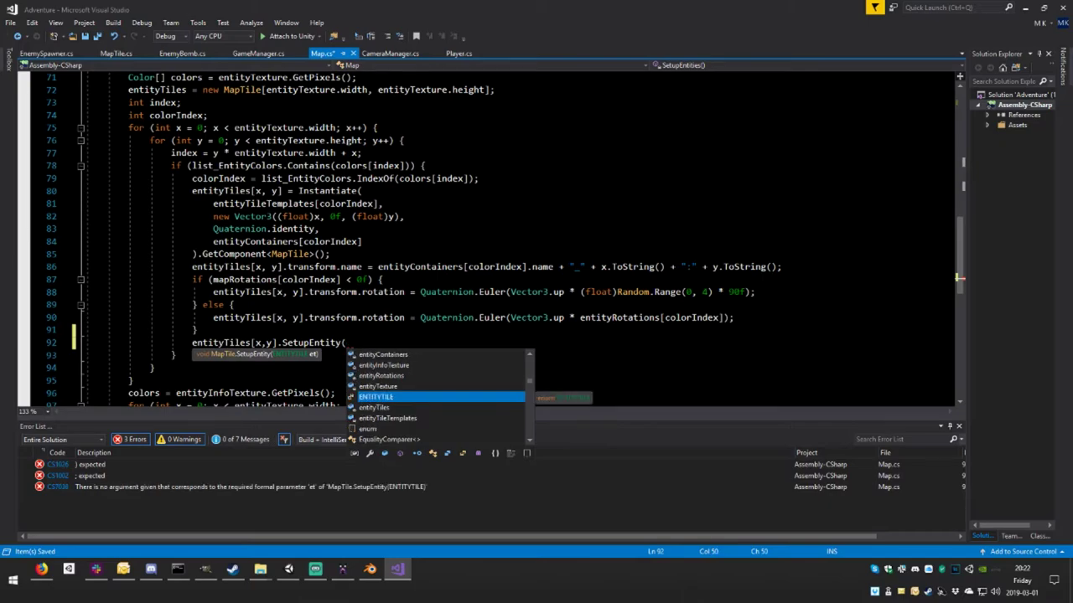
text((E)
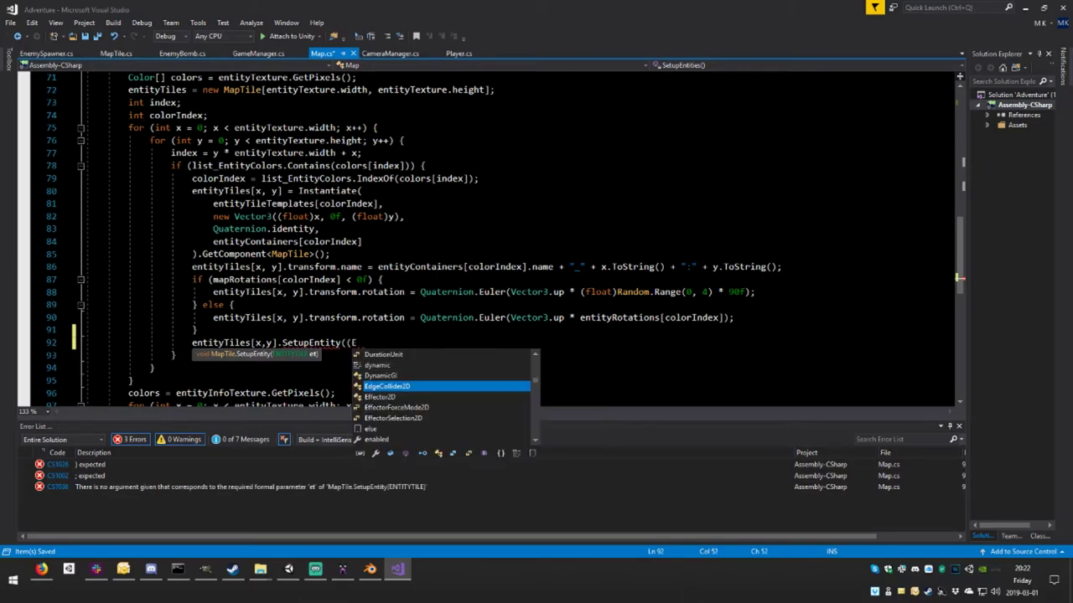
text(NT)
key(Tab)
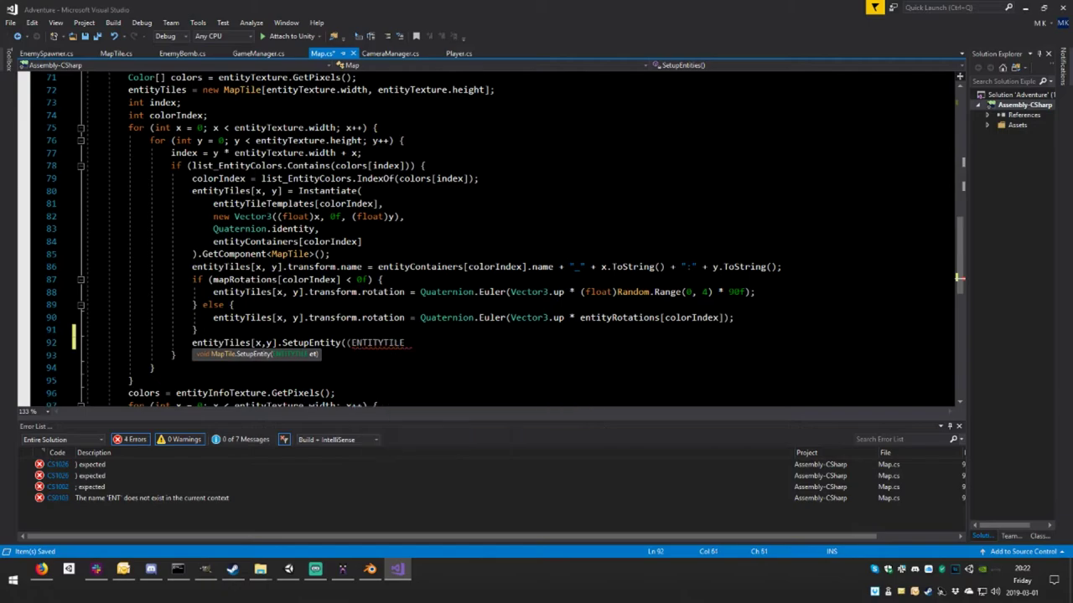
text()color)
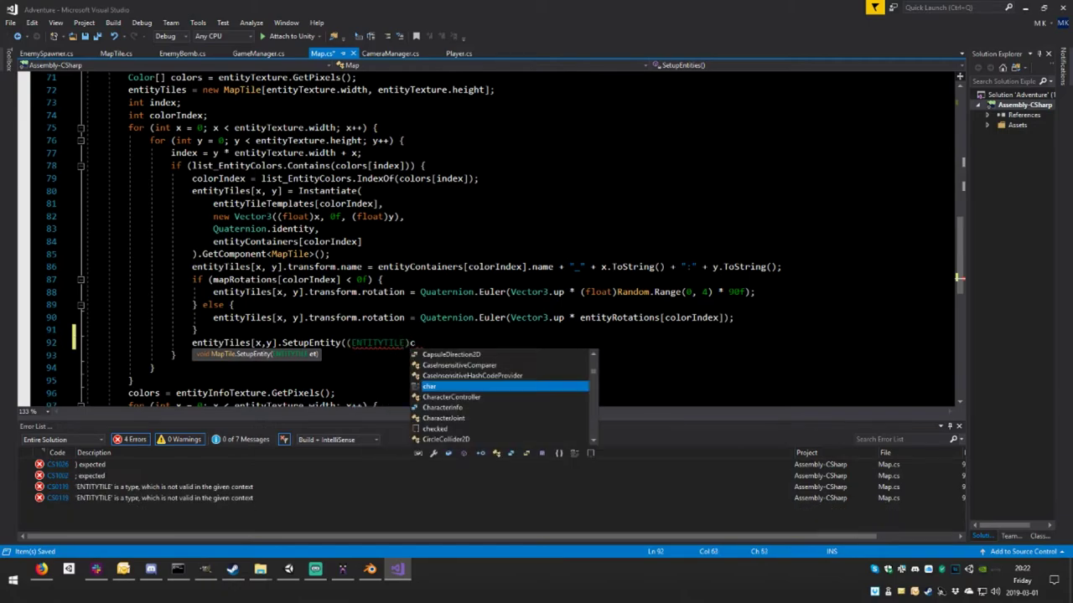
text(I)
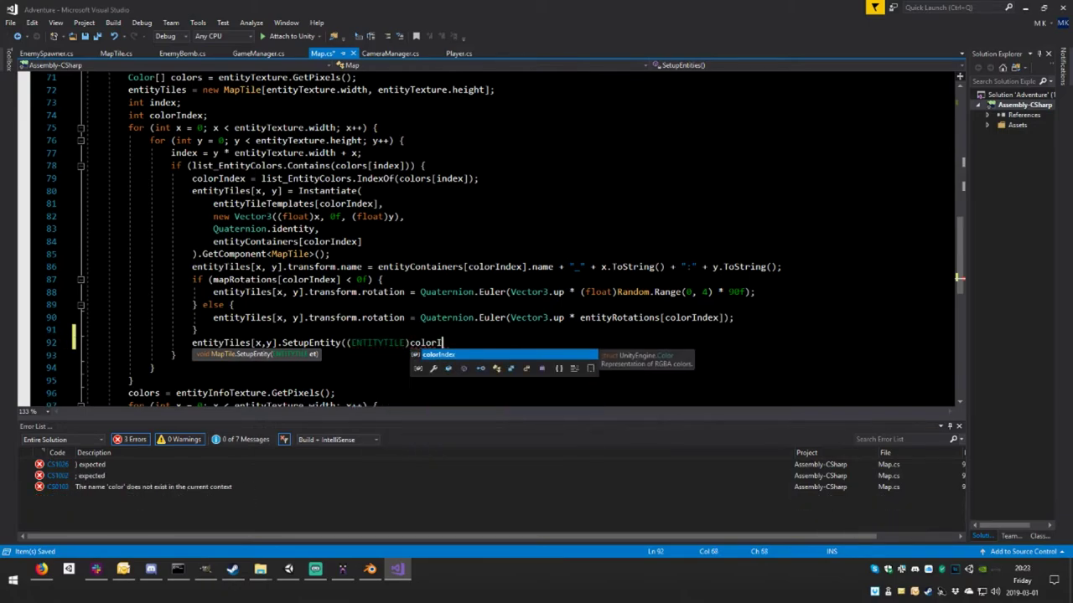
text(n)
key(Tab)
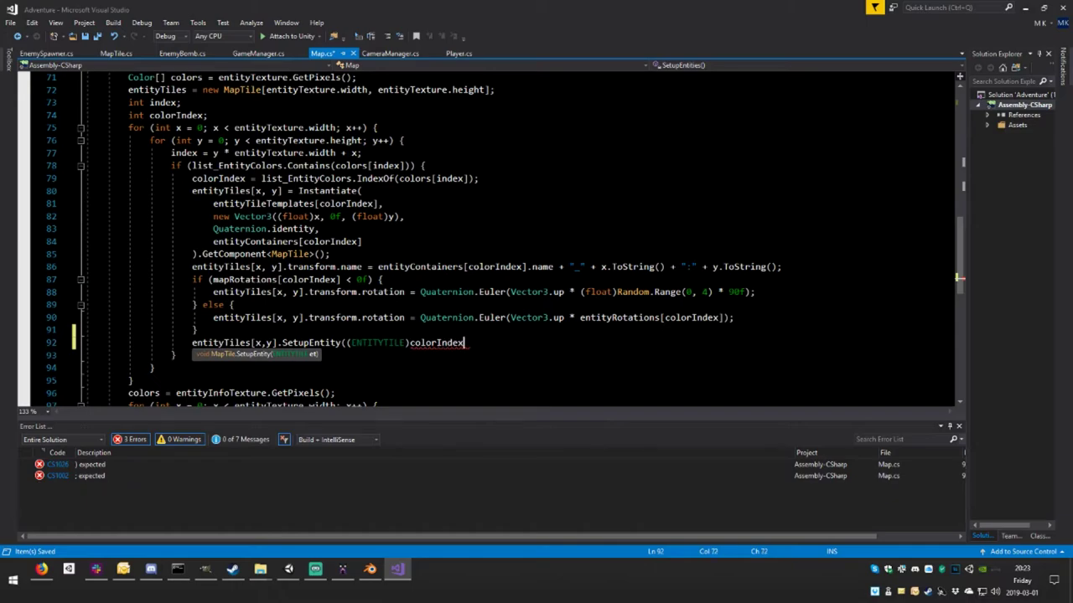
text();)
key(ctrl+s)
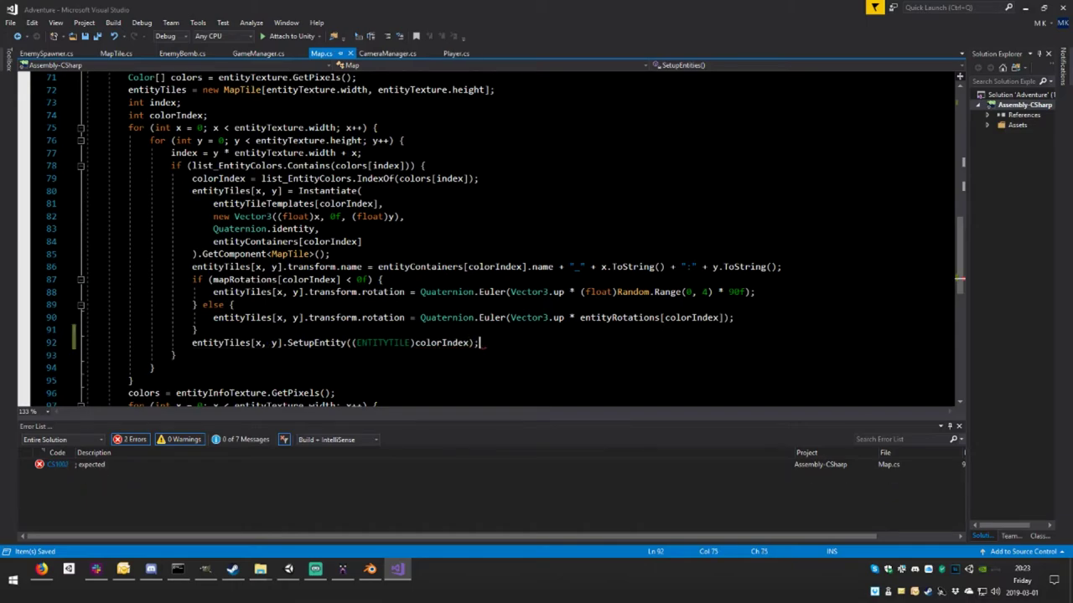
key(Home)
key(shift+Up)
key(shift+End)
key(shift+Down)
key(shift+End)
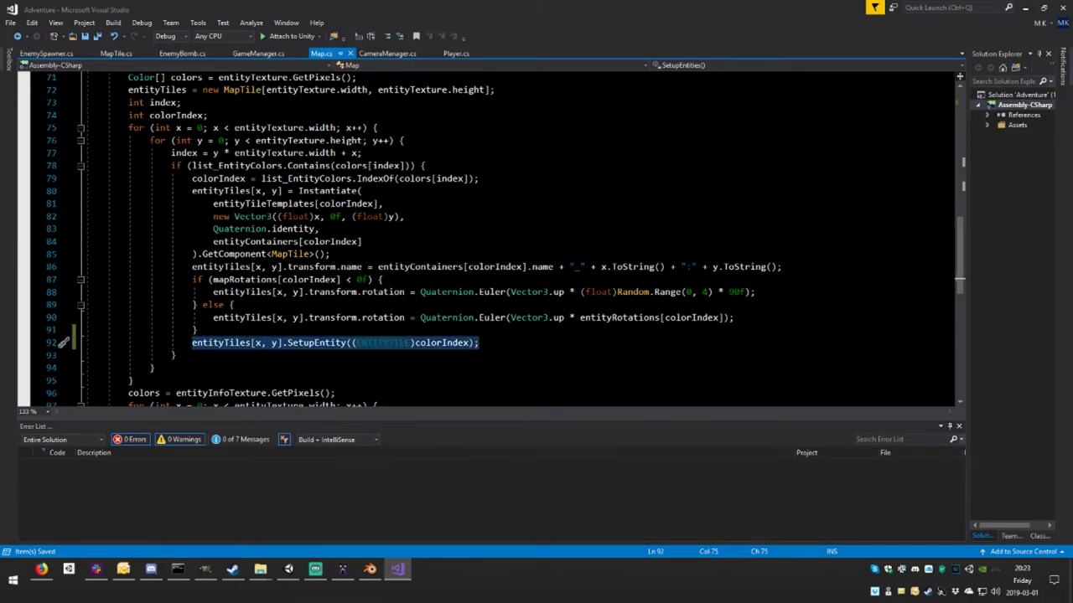
- Scroll Map.cs back up to the entity field declarations under the ENTITIES header
key(End)
scroll(486, 243, up, 3)
scroll(502, 243, down, 2)
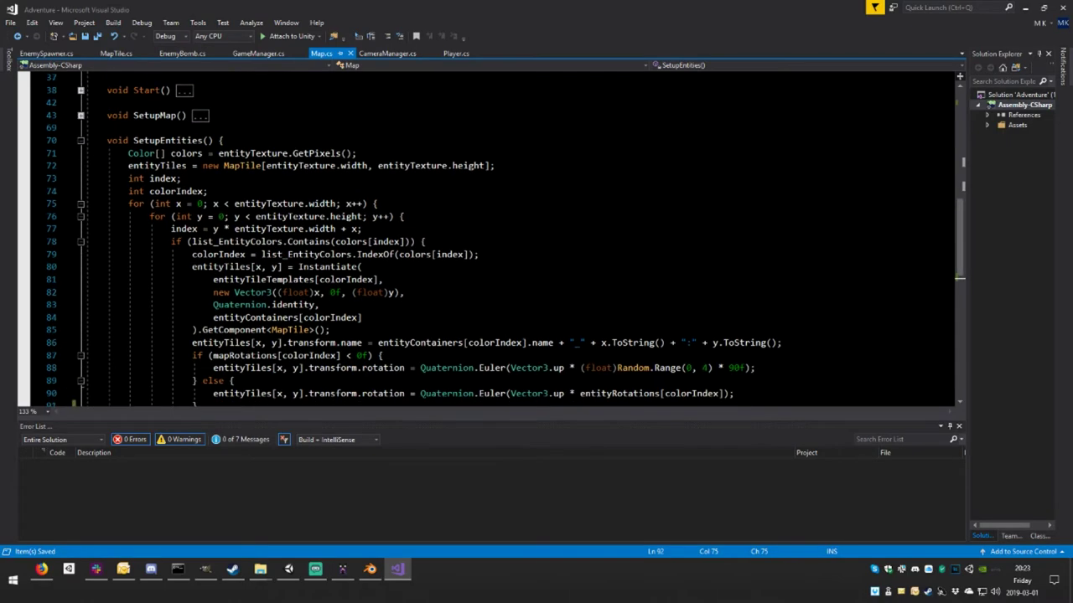
scroll(503, 243, up, 2)
scroll(503, 243, down, 2)
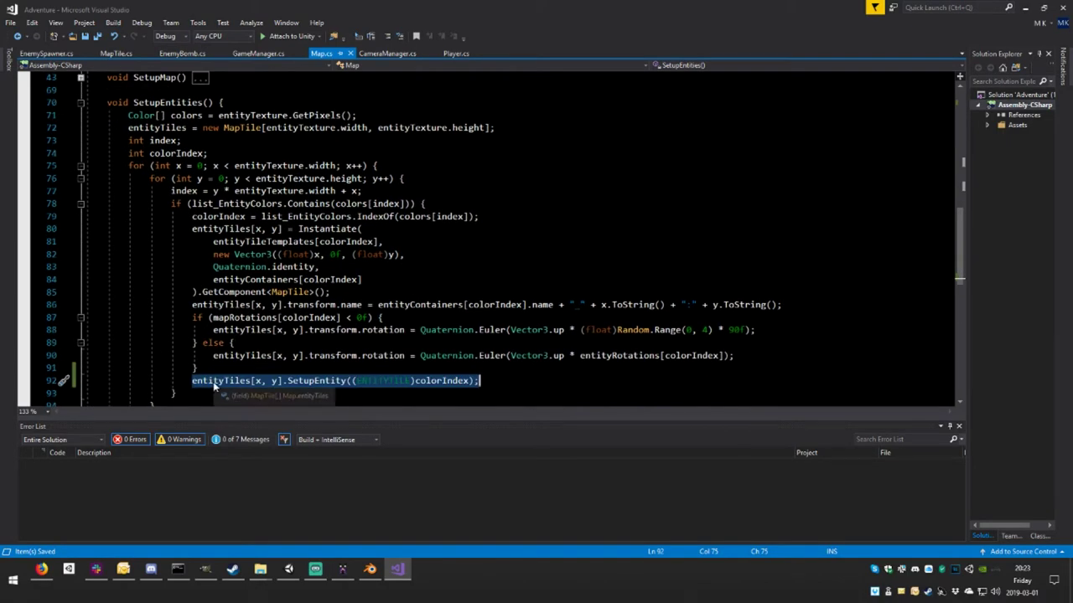
scroll(219, 383, up, 4)
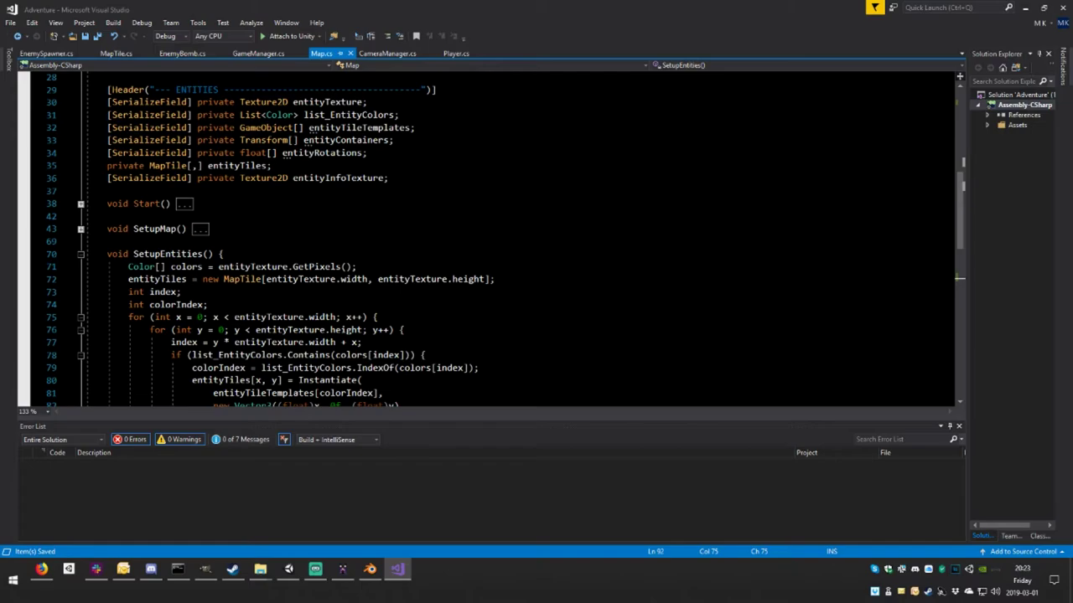
scroll(220, 383, up, 2)
scroll(243, 205, up, 1)
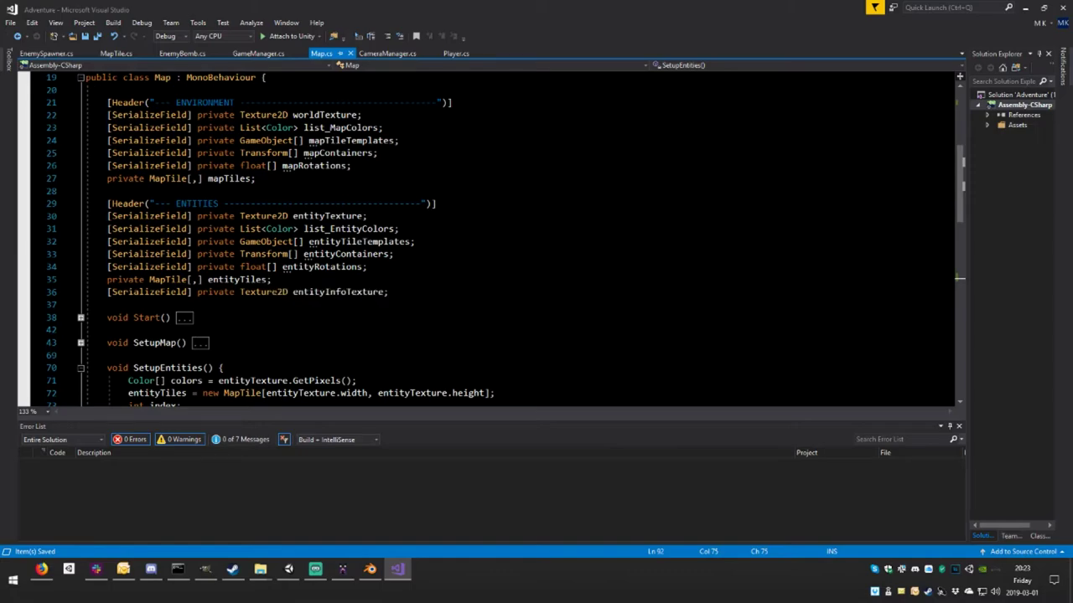
- Delete the 'private MapTile[,] entityTiles;' declaration and its empty line, then go to Unity
drag(273, 279, 0, 285)
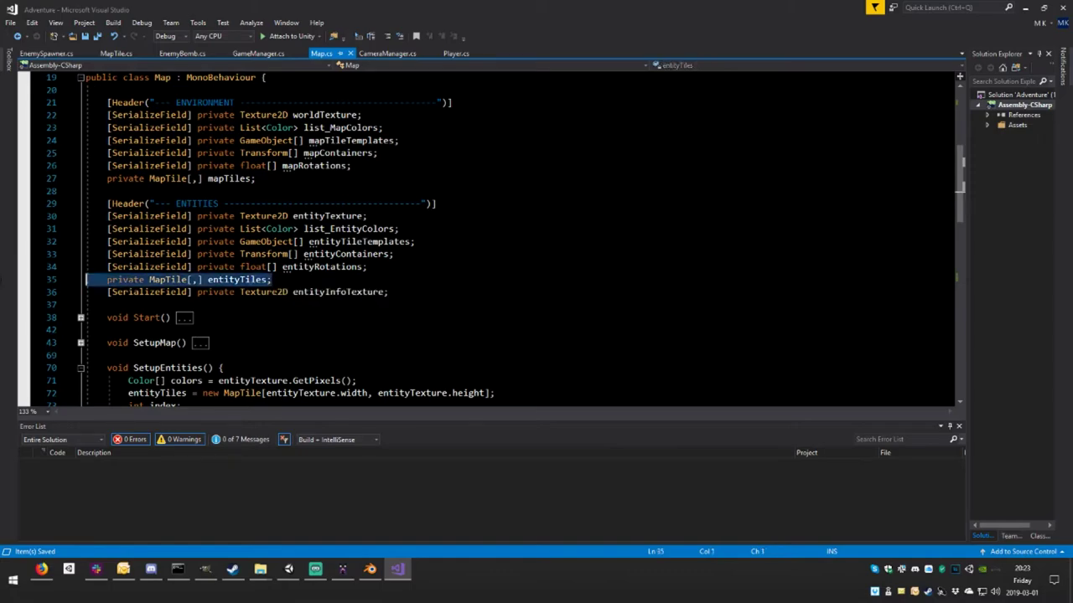
key(BackSpace)
key(Delete)
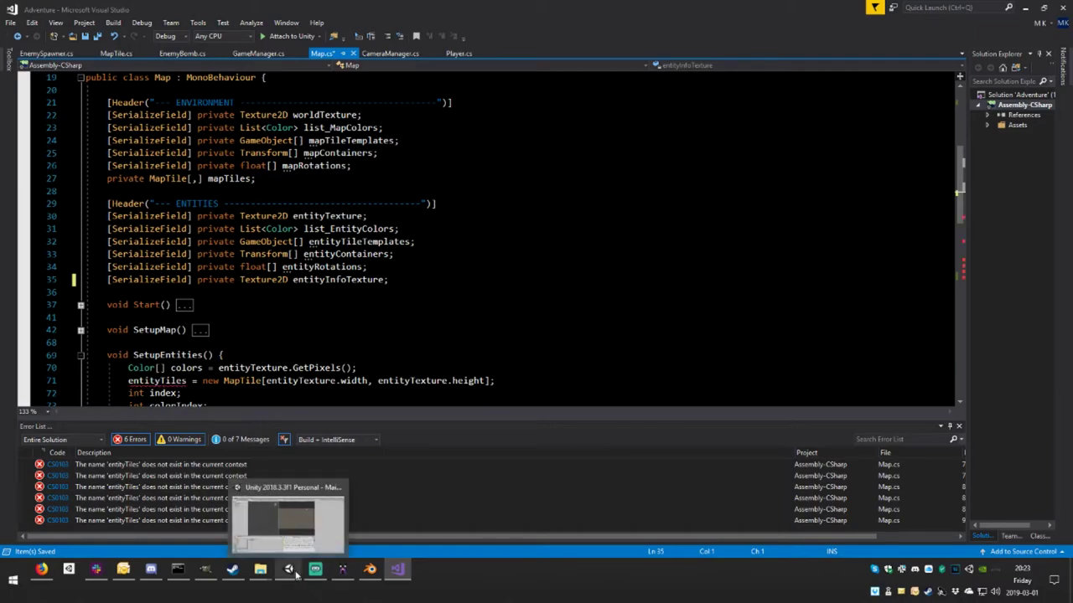
click(289, 573)
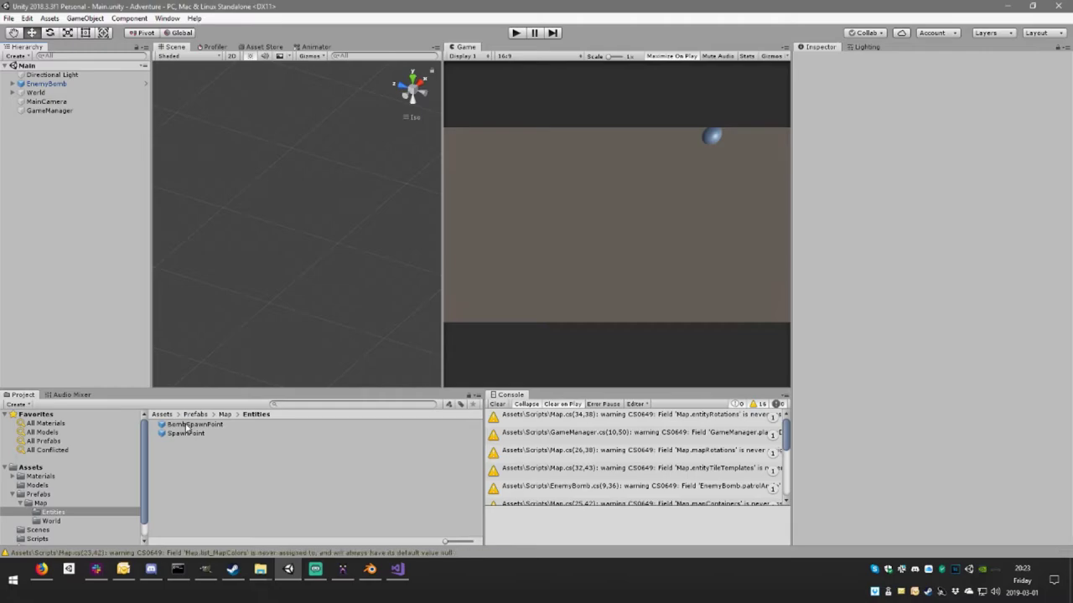
- Remove the Map Tile component from the BombSpawnPoint prefab
click(186, 425)
shift+click(187, 432)
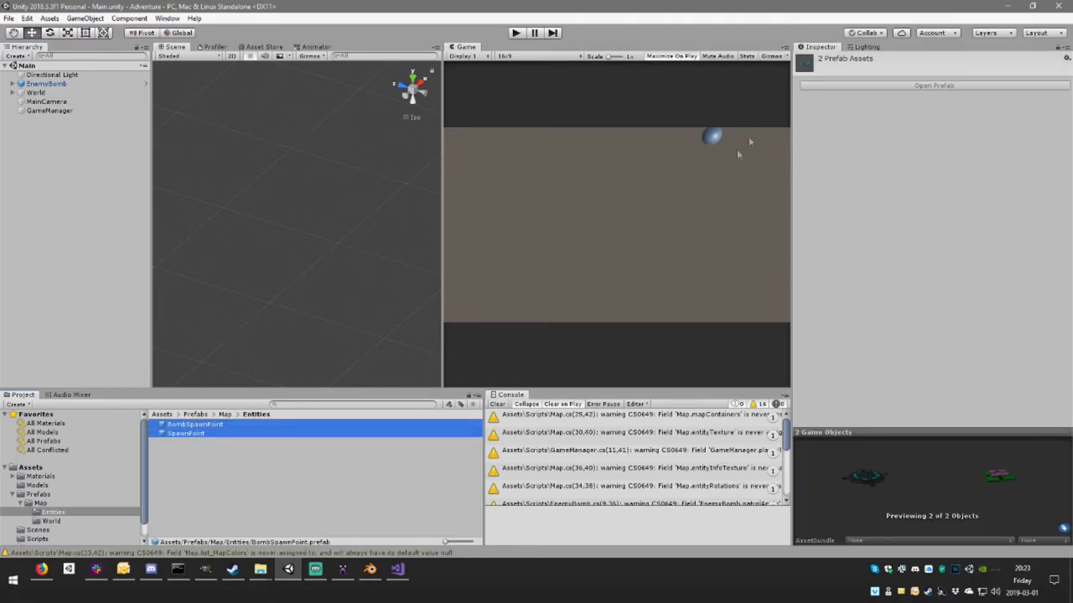
click(265, 425)
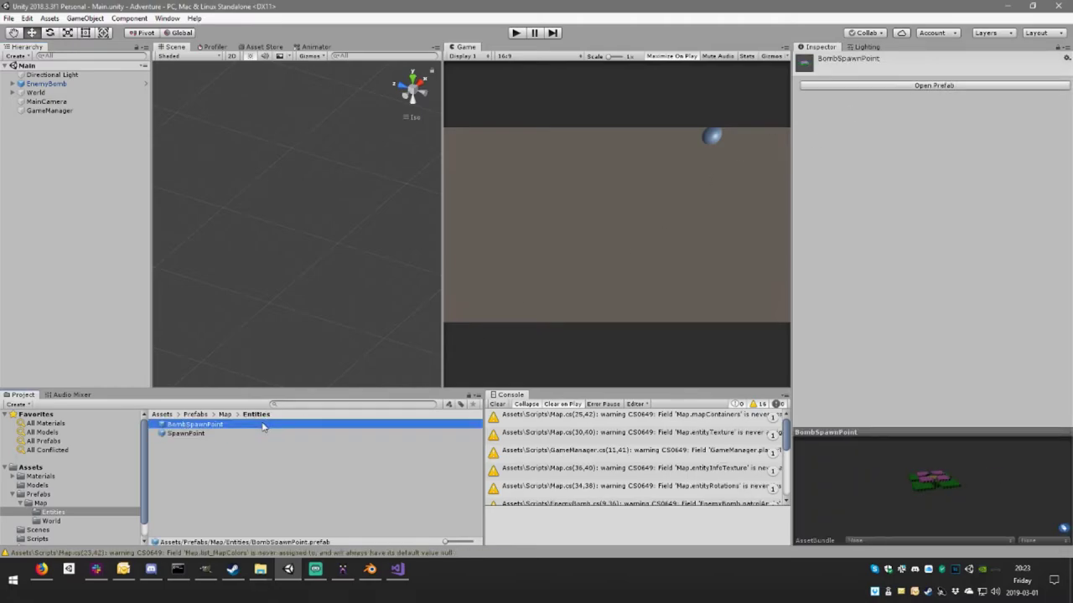
click(925, 87)
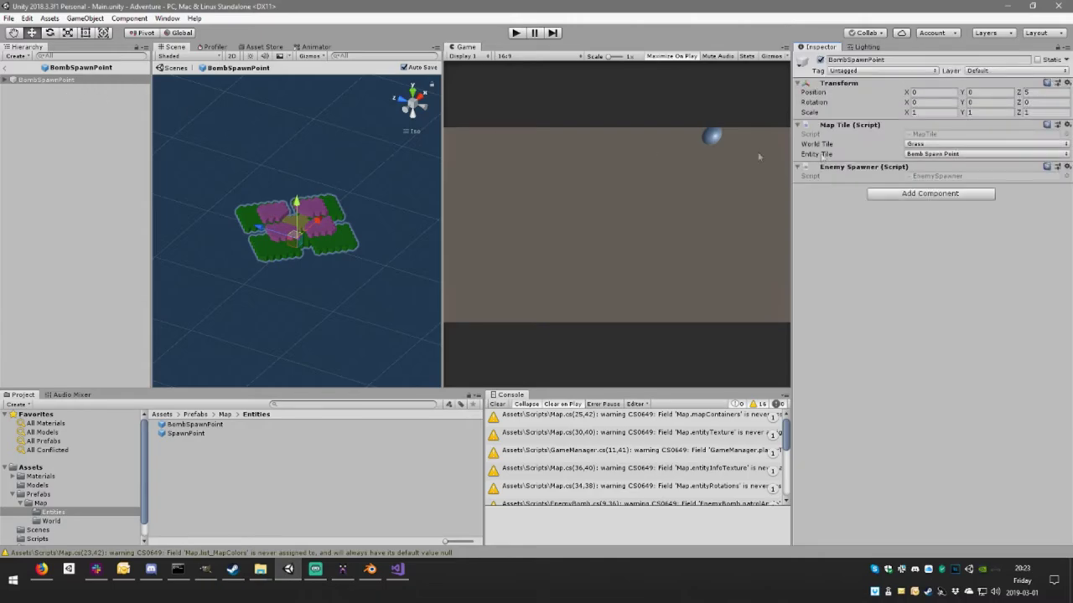
click(1068, 125)
click(1023, 155)
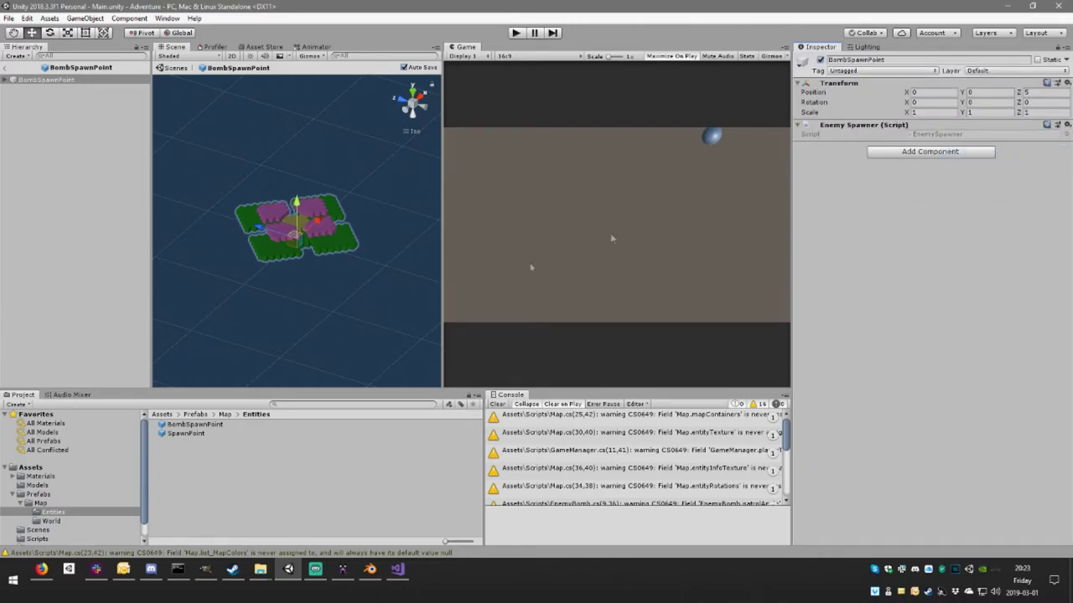
- Remove the Map Tile component from the SpawnPoint prefab and return to Visual Studio
click(186, 434)
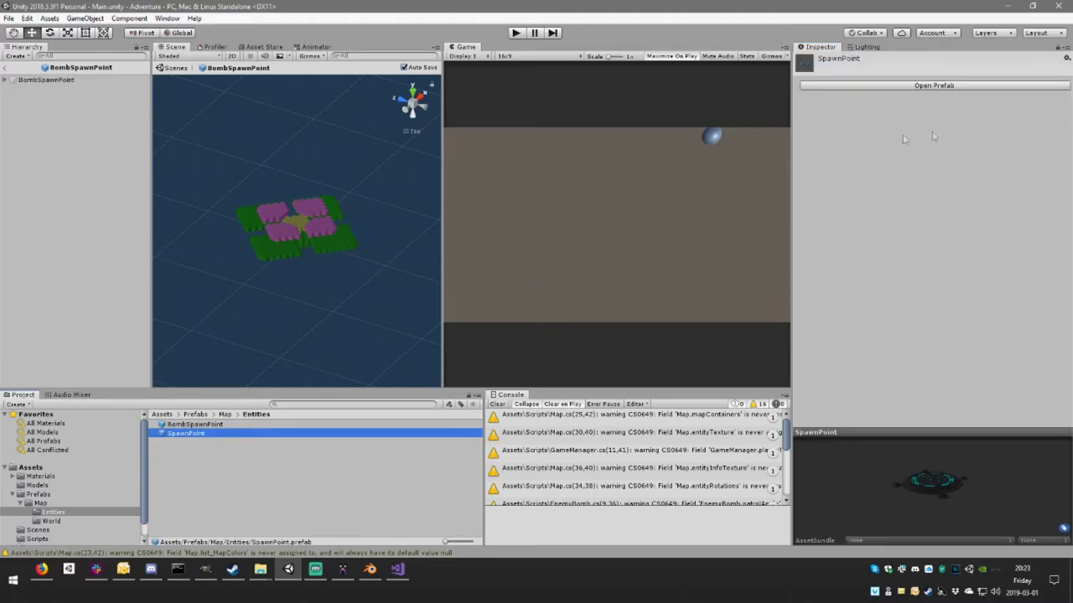
click(918, 87)
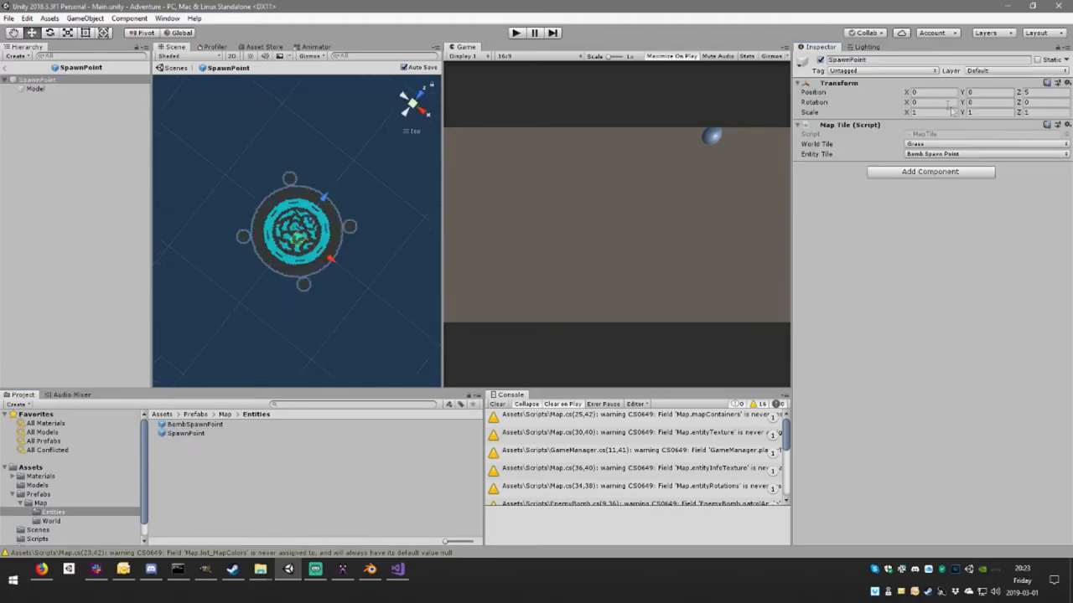
click(1067, 125)
click(1021, 157)
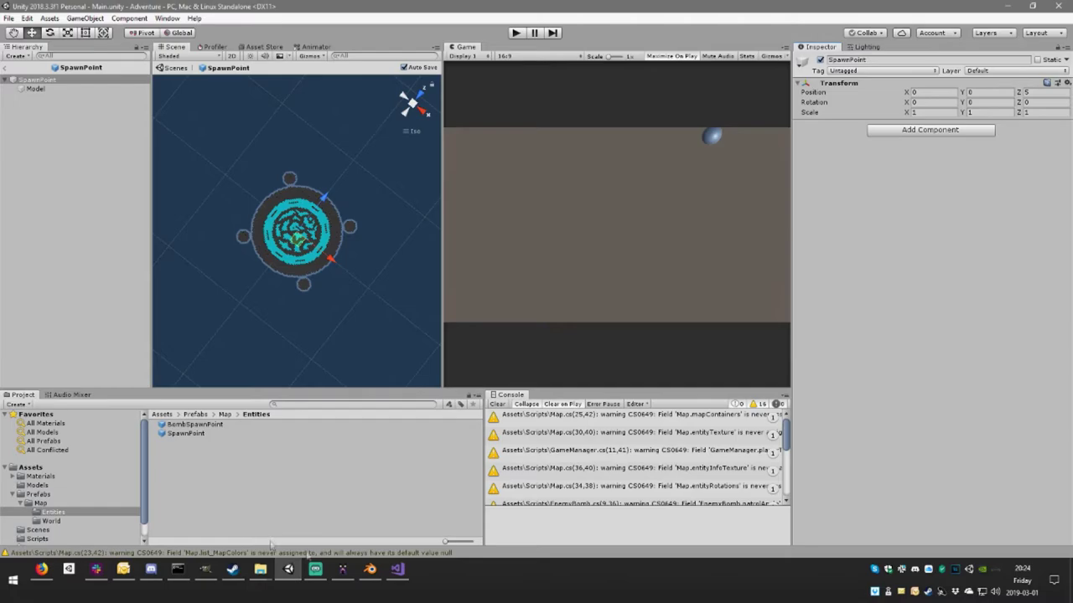
click(399, 572)
- Delete the 'entityTiles = new MapTile[...]' line in SetupEntities and save Map.cs
scroll(428, 251, down, 1)
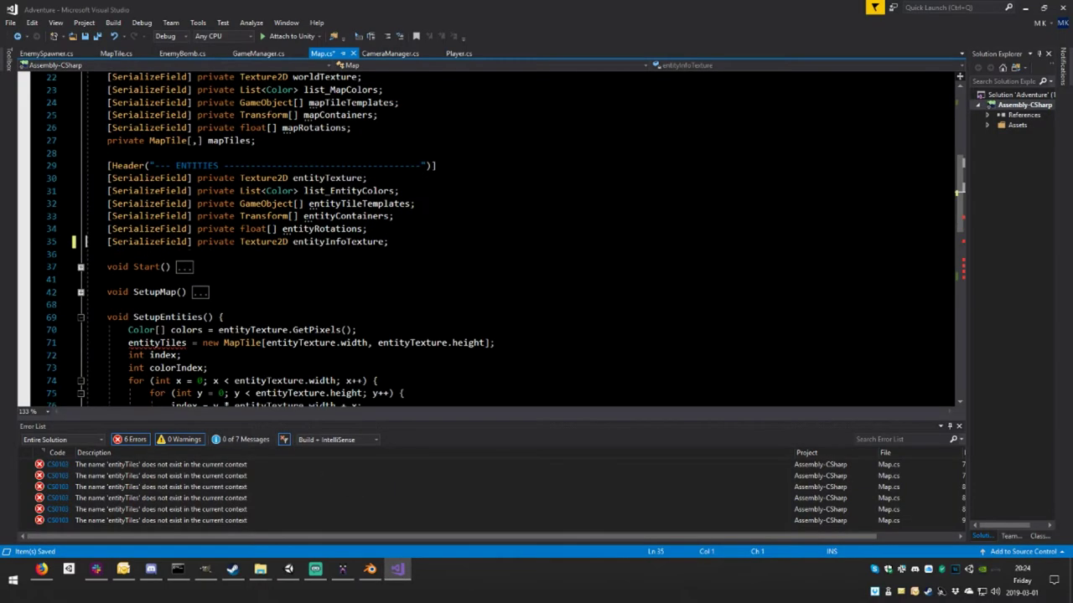
scroll(427, 251, down, 1)
click(428, 304)
triple_click(427, 304)
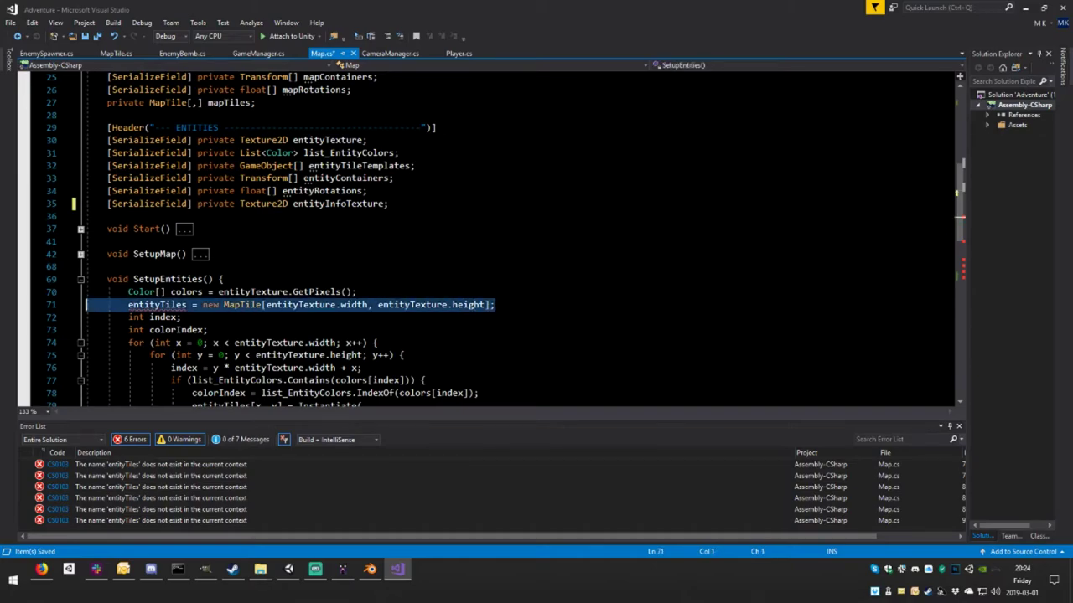
key(Delete)
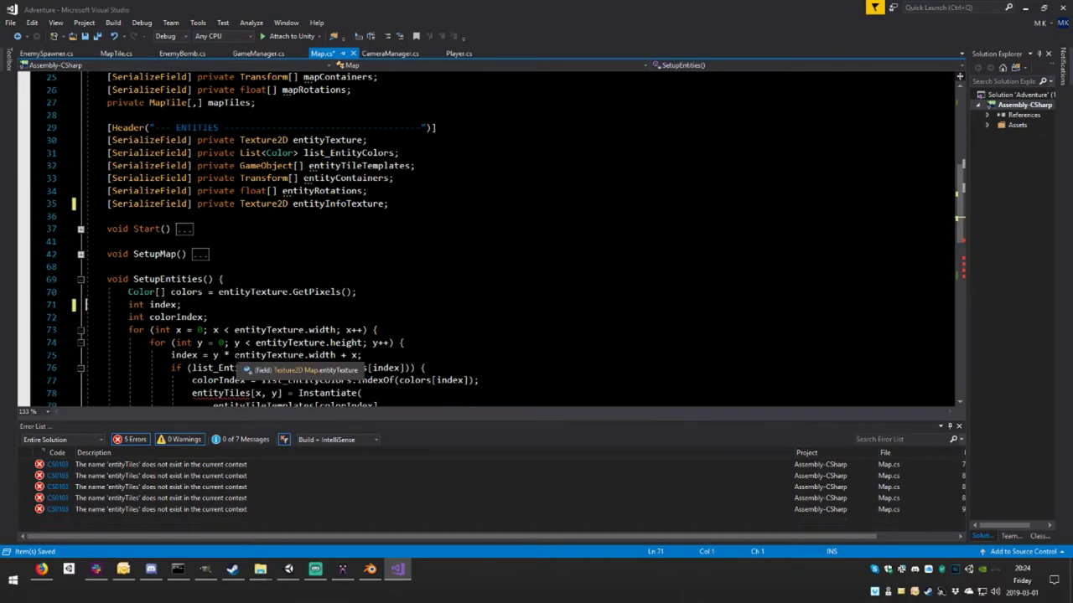
key(ctrl+s)
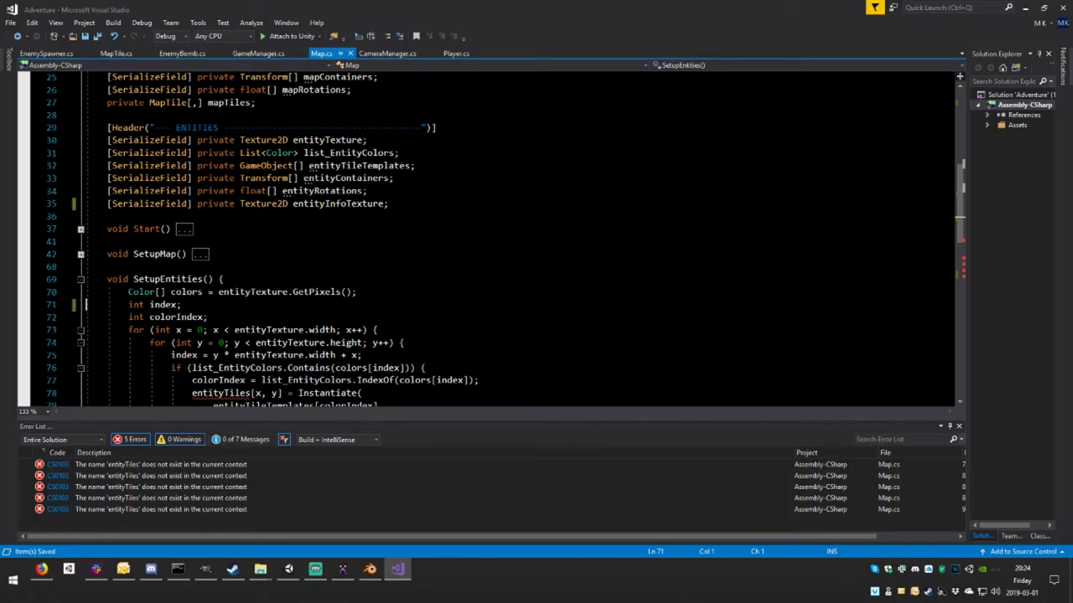
- Check the mapTiles field declaration on line 27, then return to SetupEntities
scroll(231, 312, down, 2)
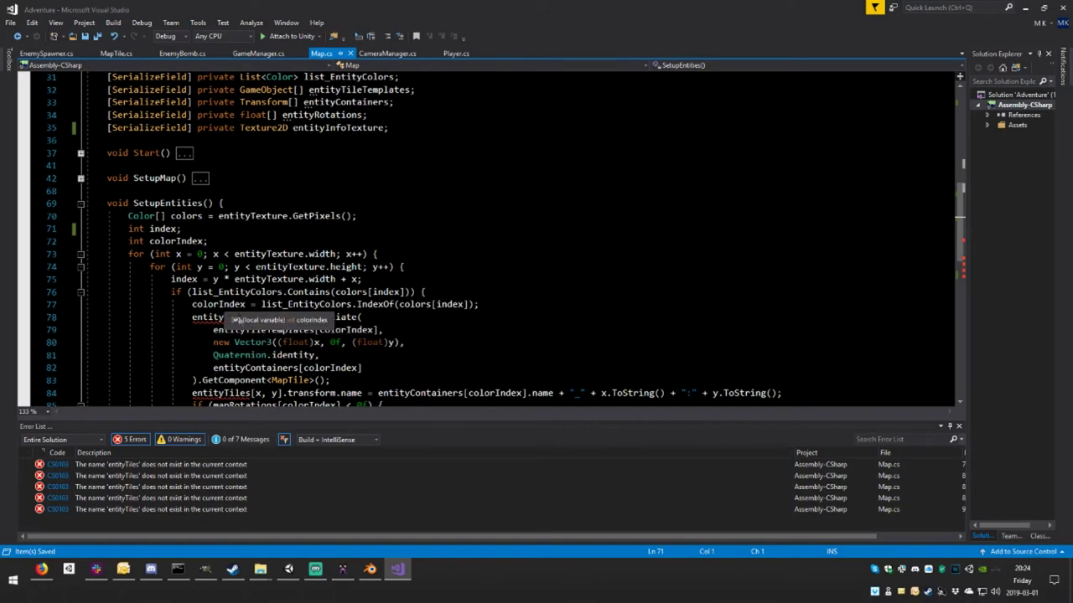
scroll(231, 317, up, 3)
scroll(230, 318, up, 2)
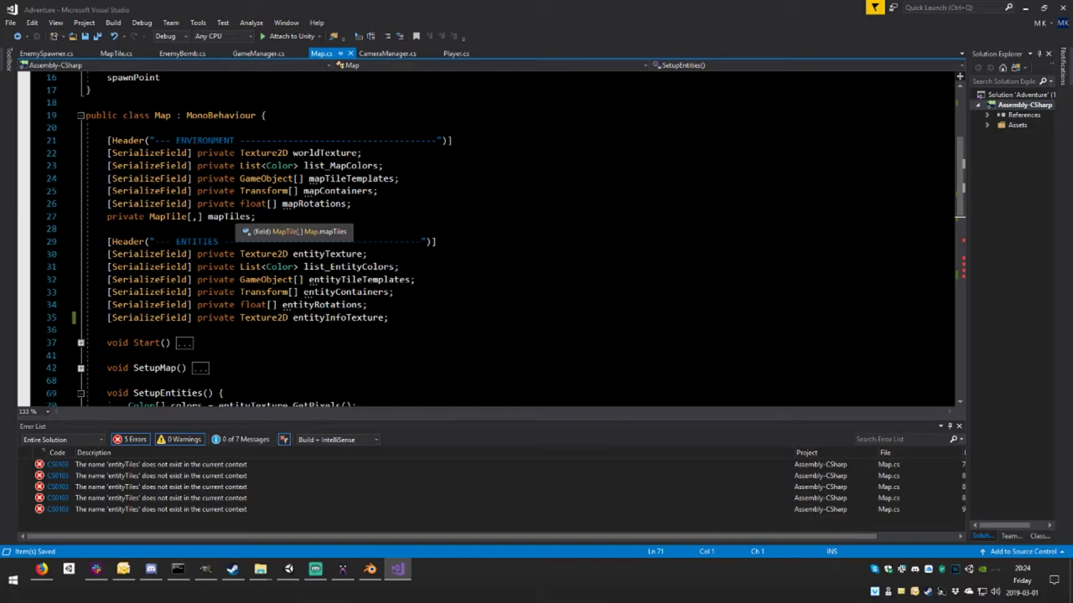
double_click(228, 216)
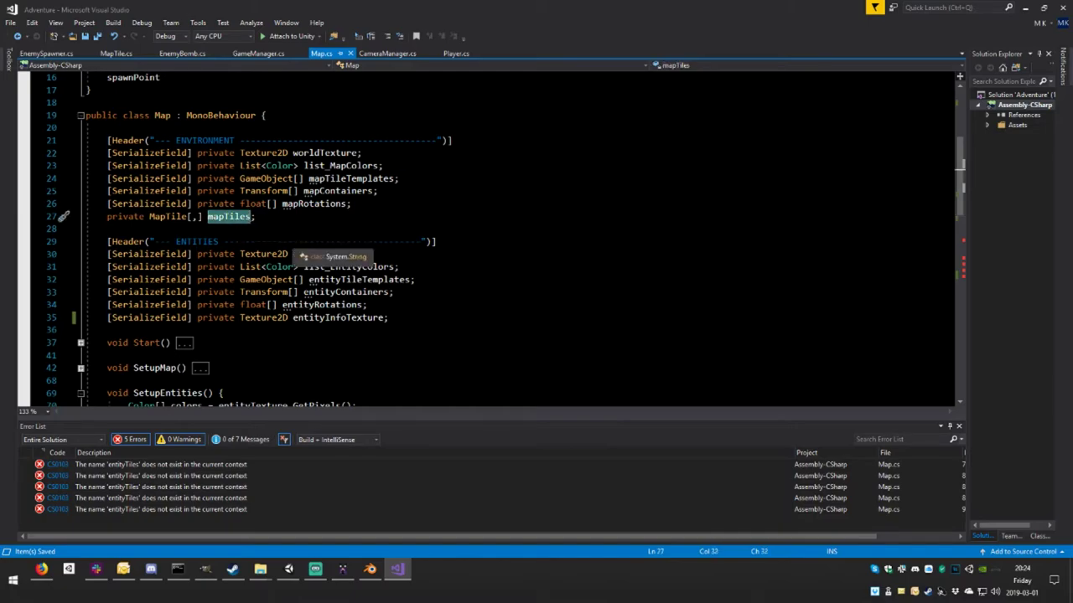
scroll(289, 245, down, 4)
scroll(486, 239, down, 3)
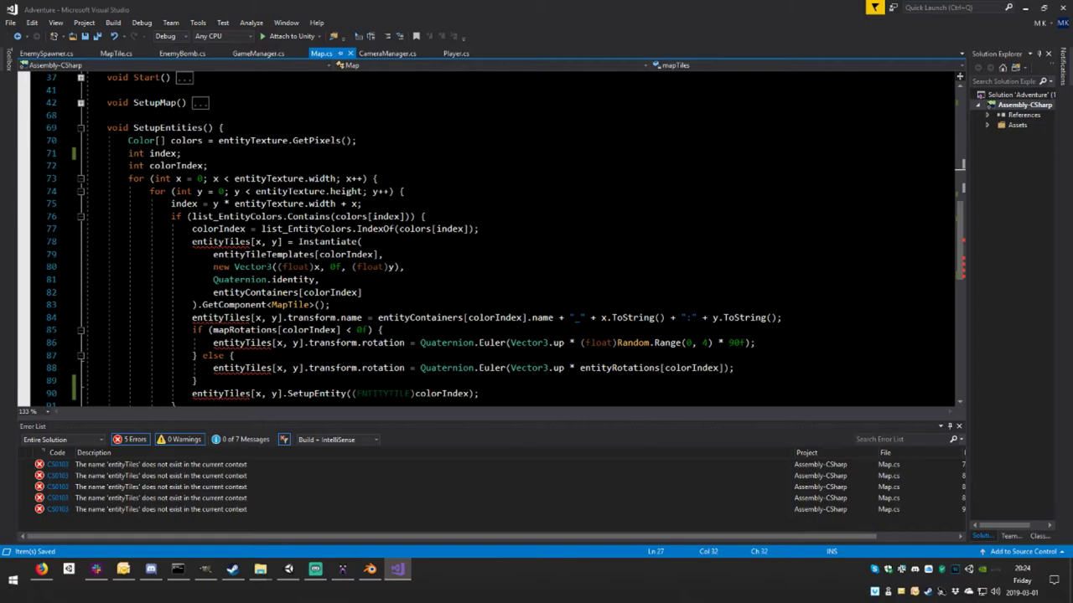
- Store the instantiated entity as 'GameObject go' and drop the .GetComponent<MapTile>() call
click(270, 241)
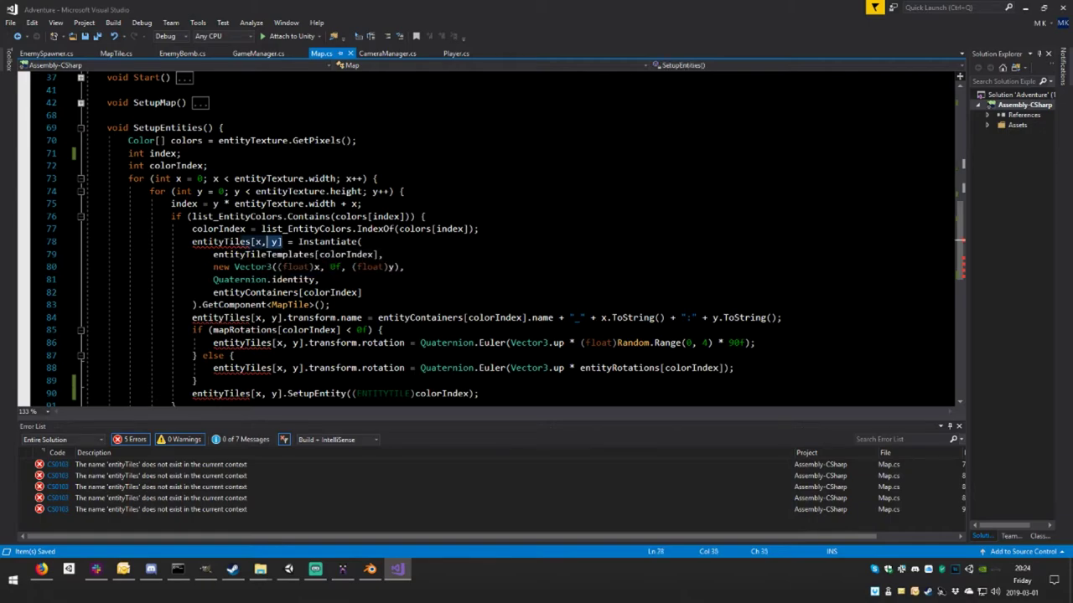
key(shift+Home)
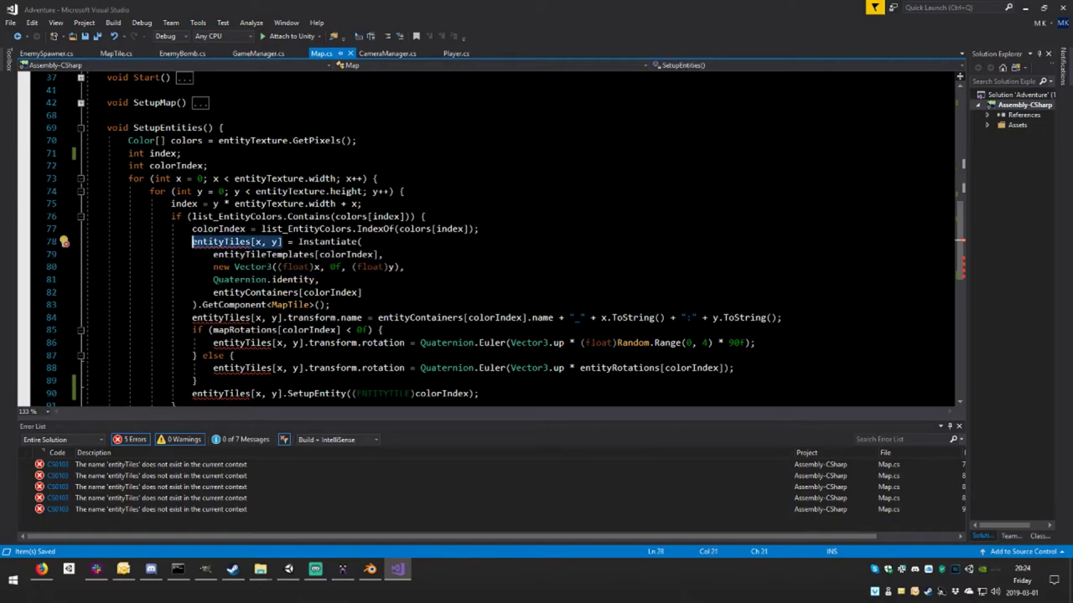
text(Game)
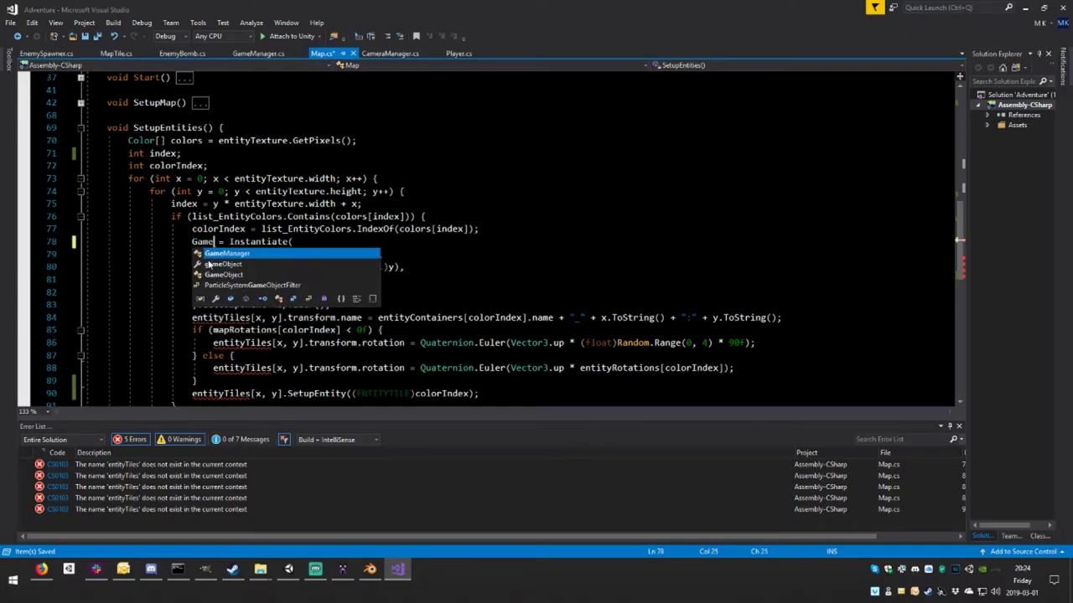
click(208, 265)
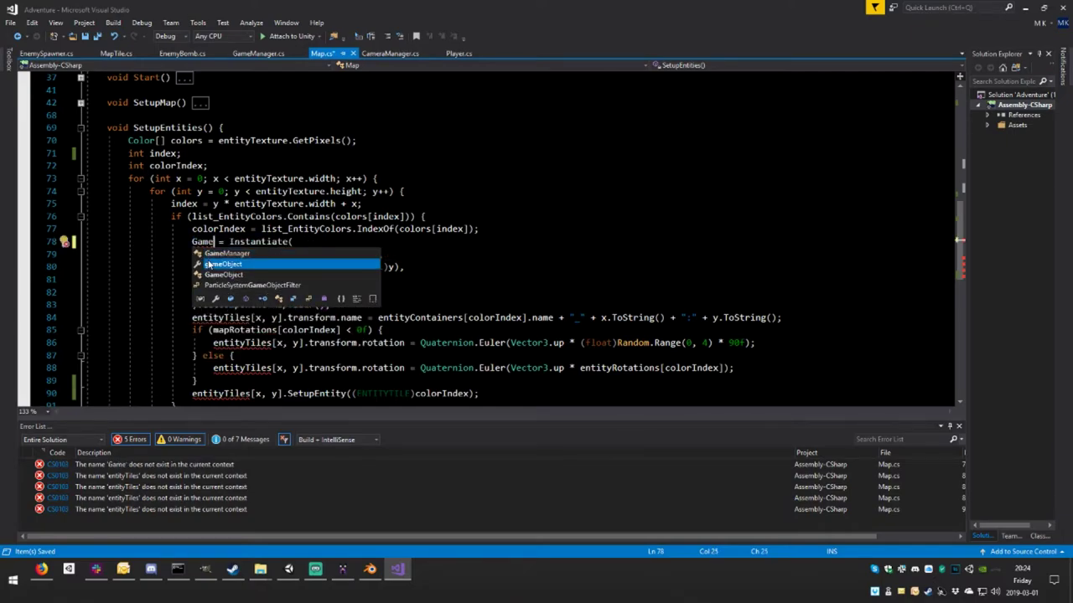
click(220, 275)
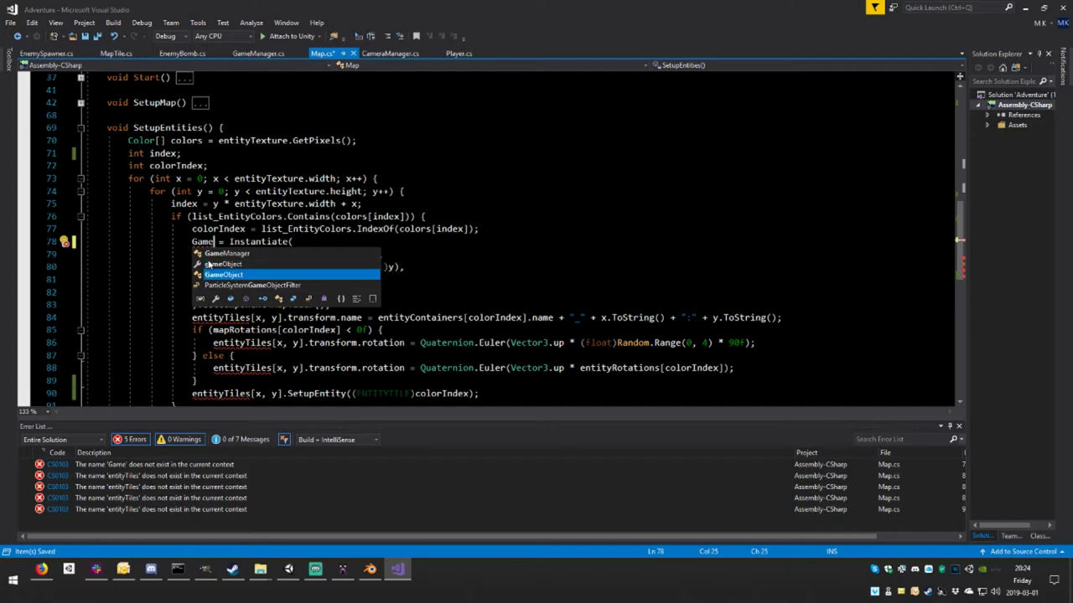
double_click(220, 275)
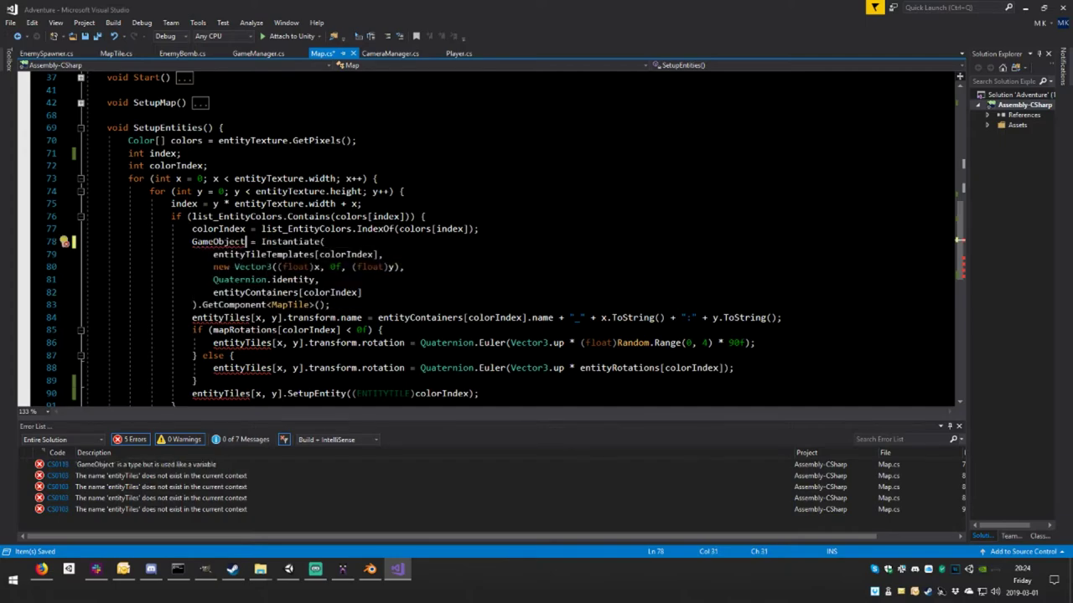
text(go)
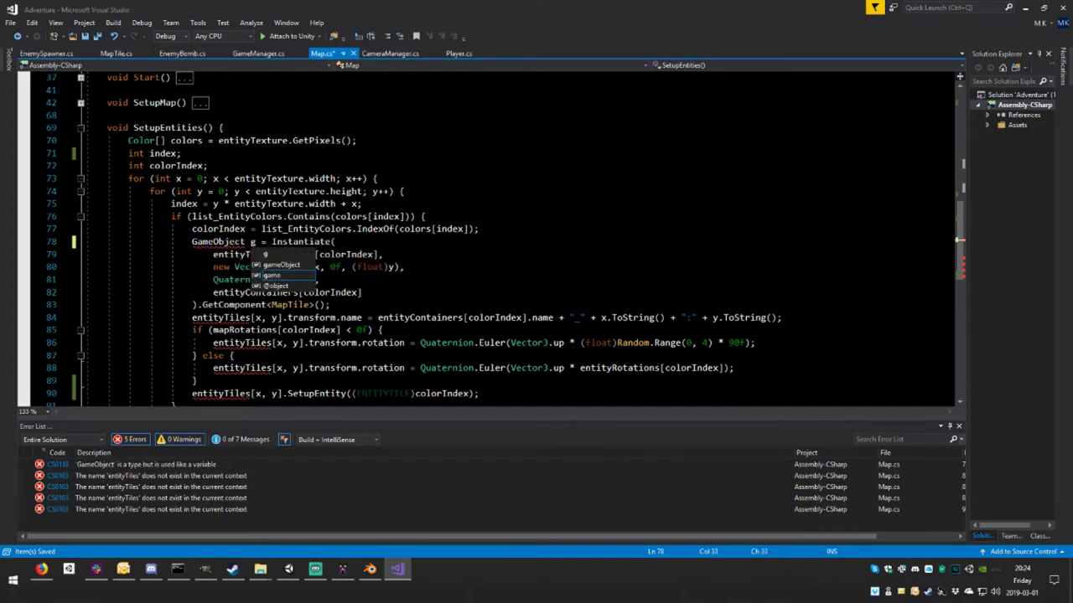
drag(330, 305, 192, 305)
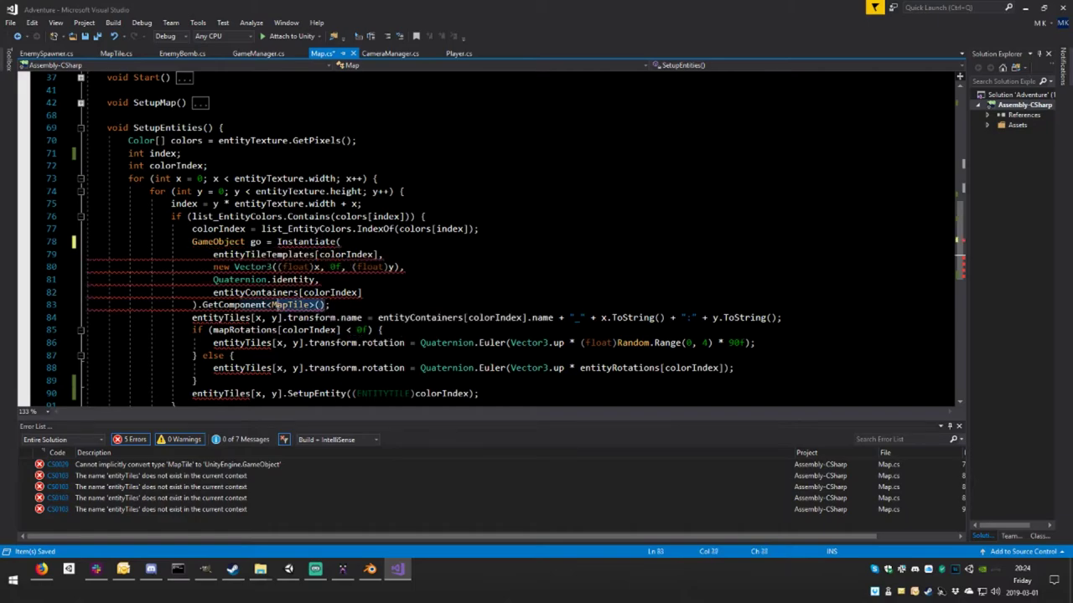
key(BackSpace)
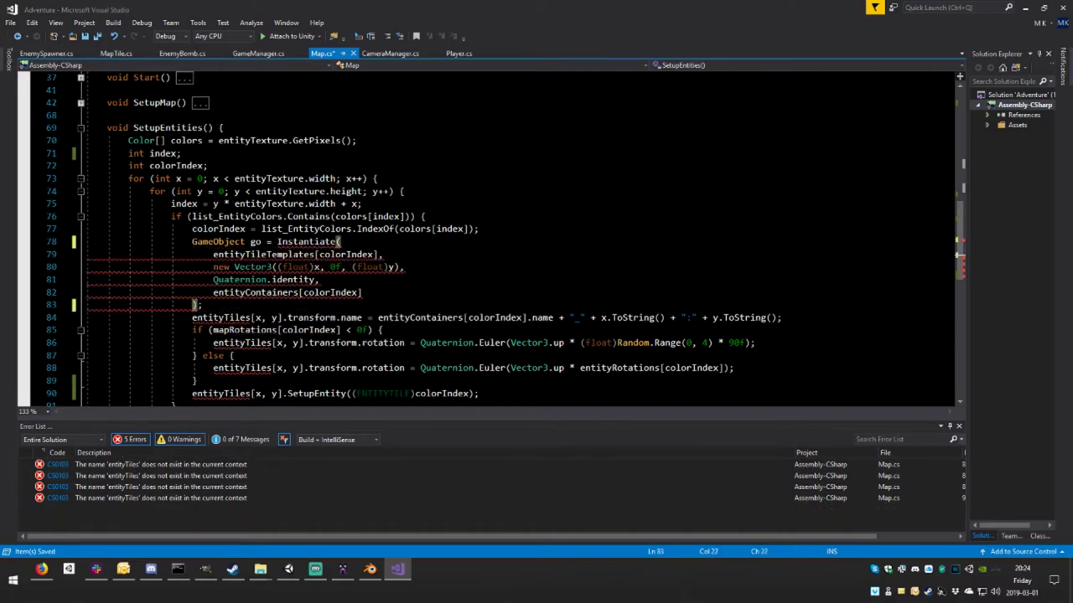
key(End)
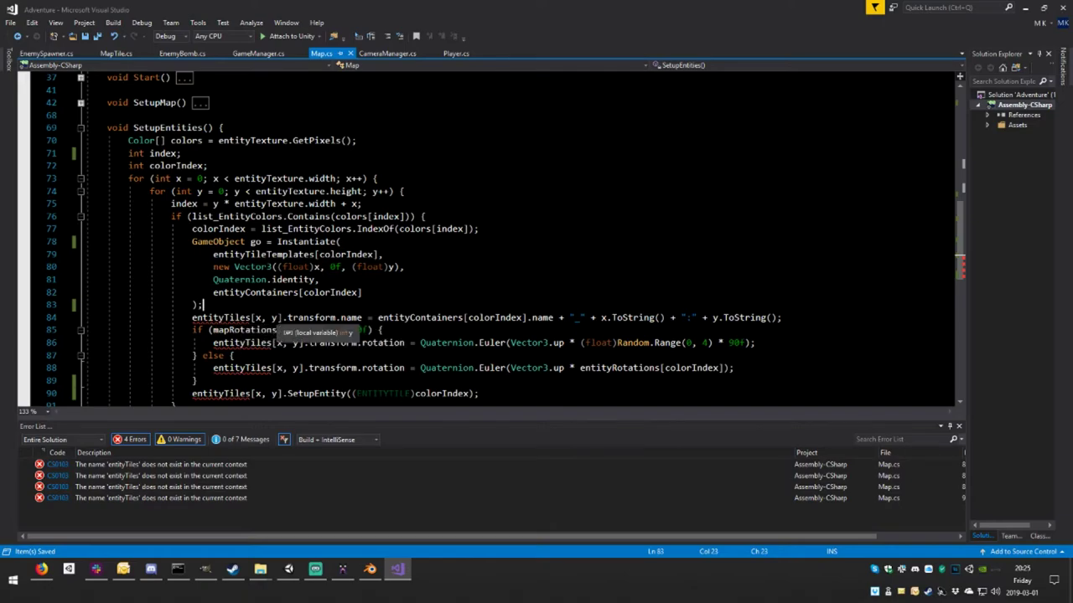
- Replace entityTiles[x, y] with go on lines 84, 86 and 88, then save Map.cs
drag(283, 317, 191, 318)
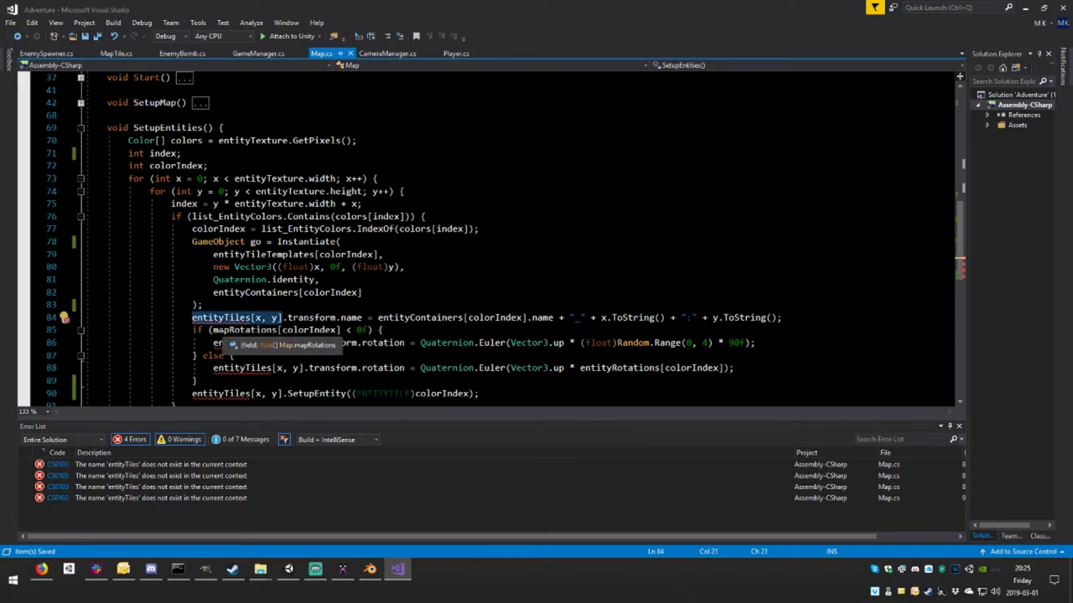
text(go)
key(Escape)
key(Up)
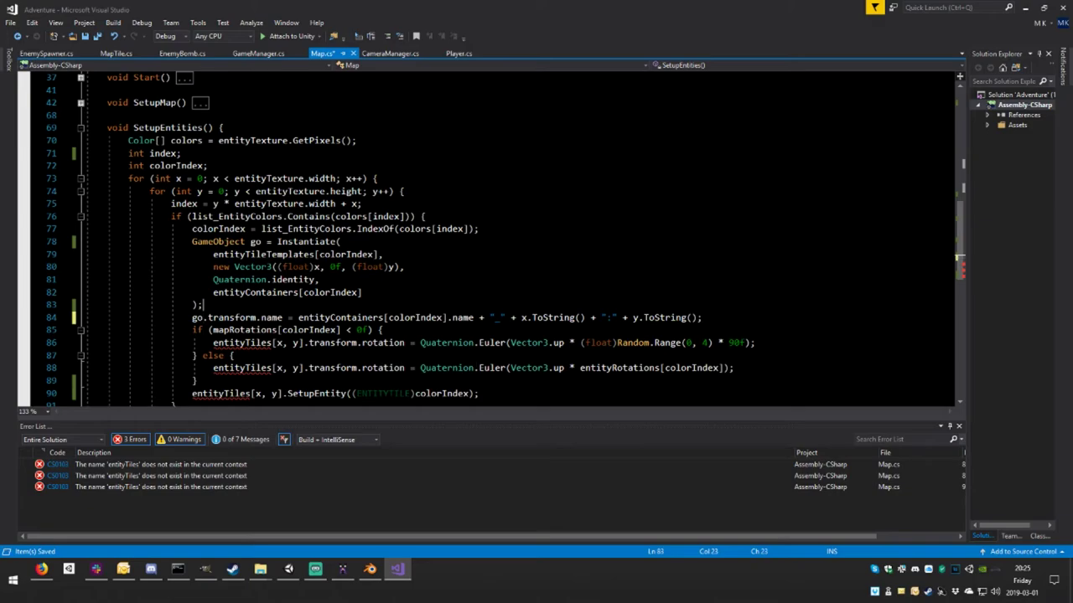
scroll(335, 327, down, 2)
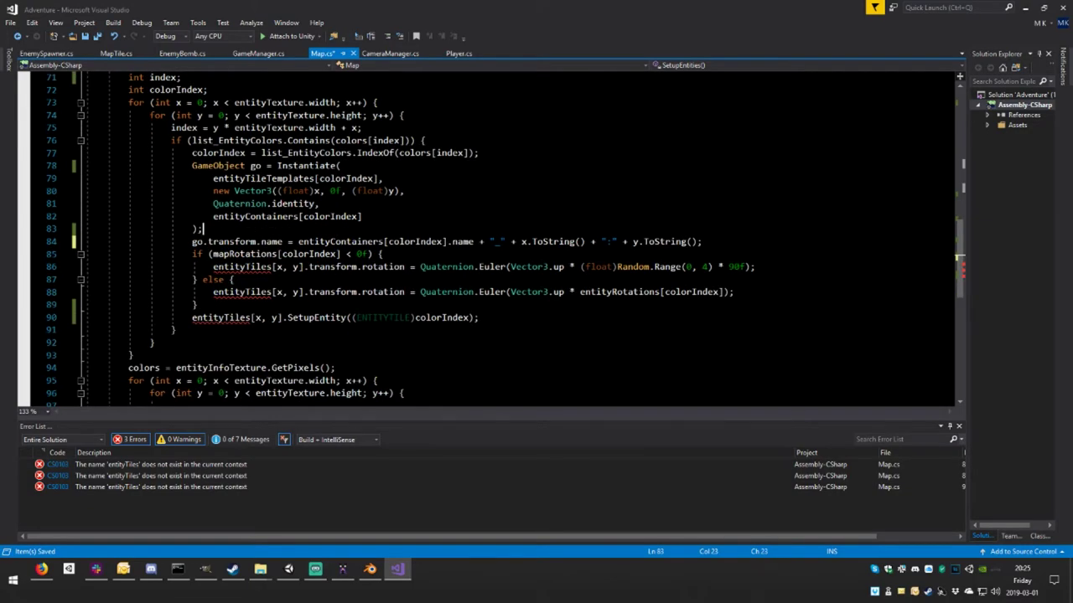
drag(304, 266, 212, 267)
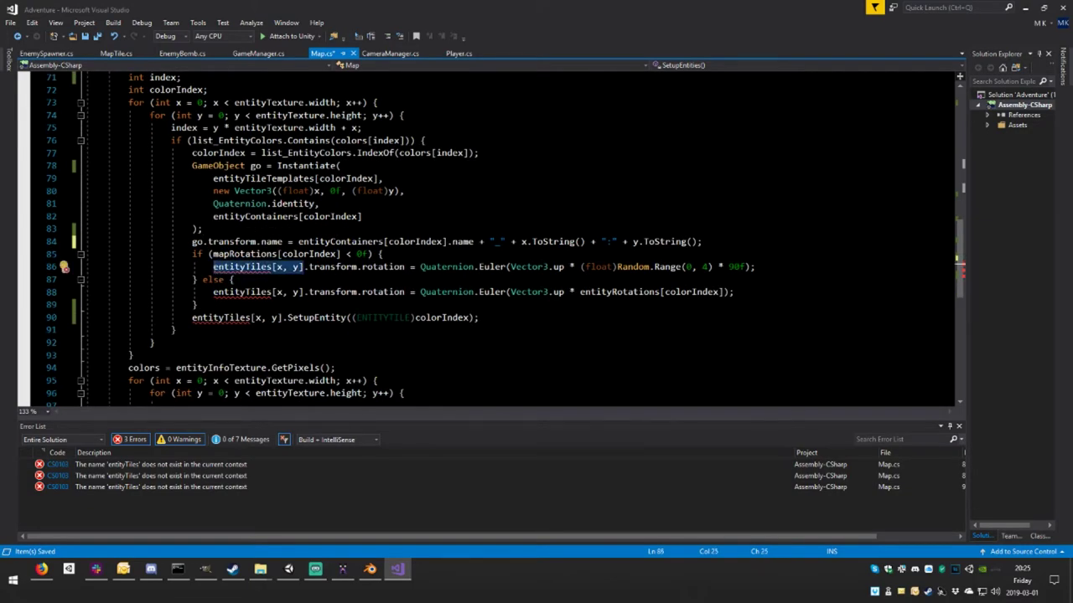
text(go)
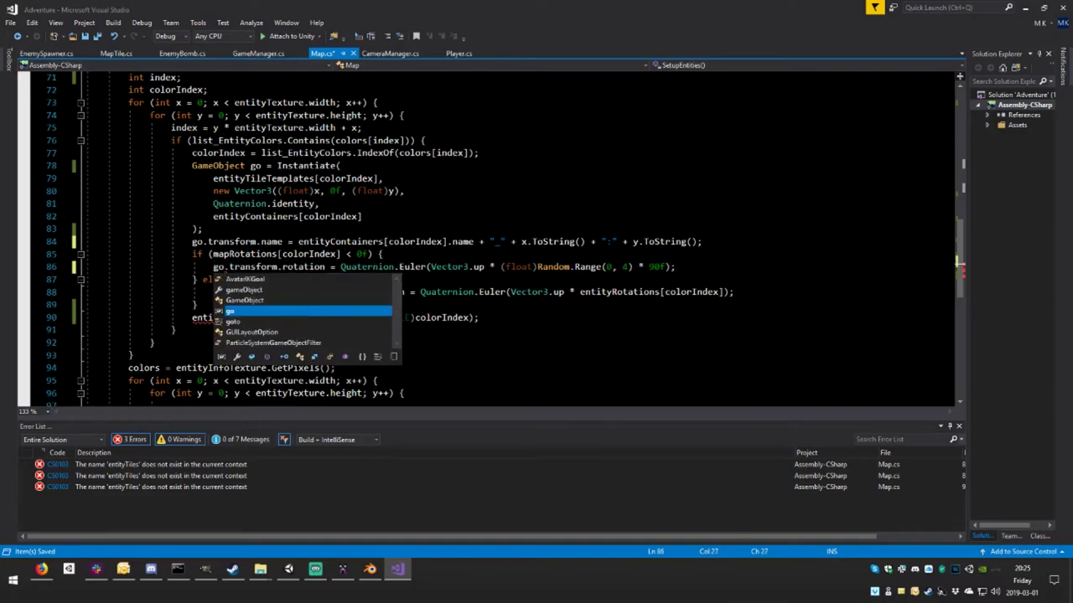
click(310, 254)
drag(307, 292, 213, 291)
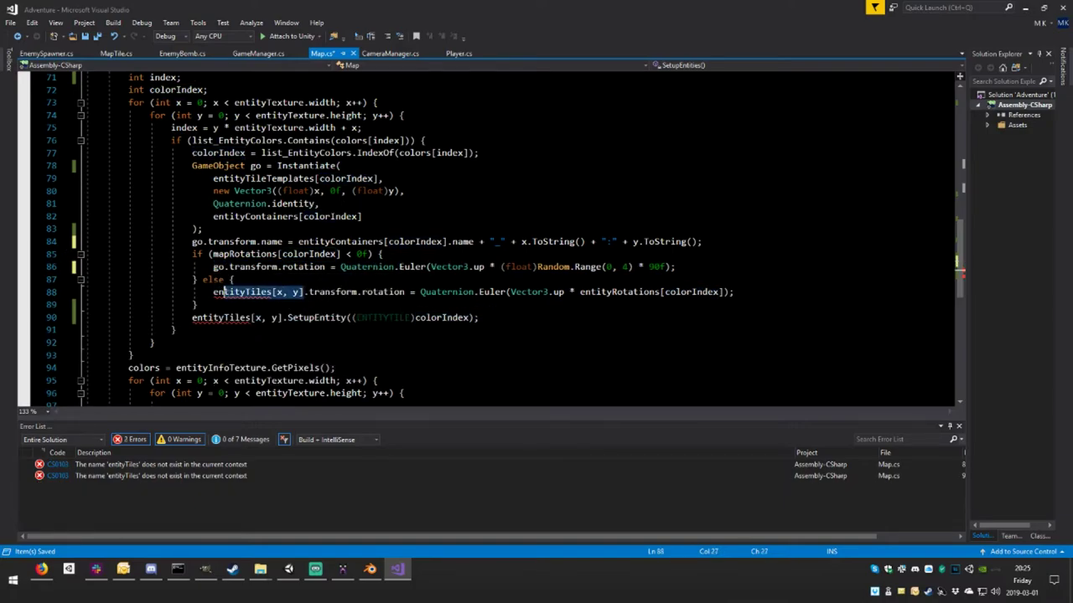
text(go)
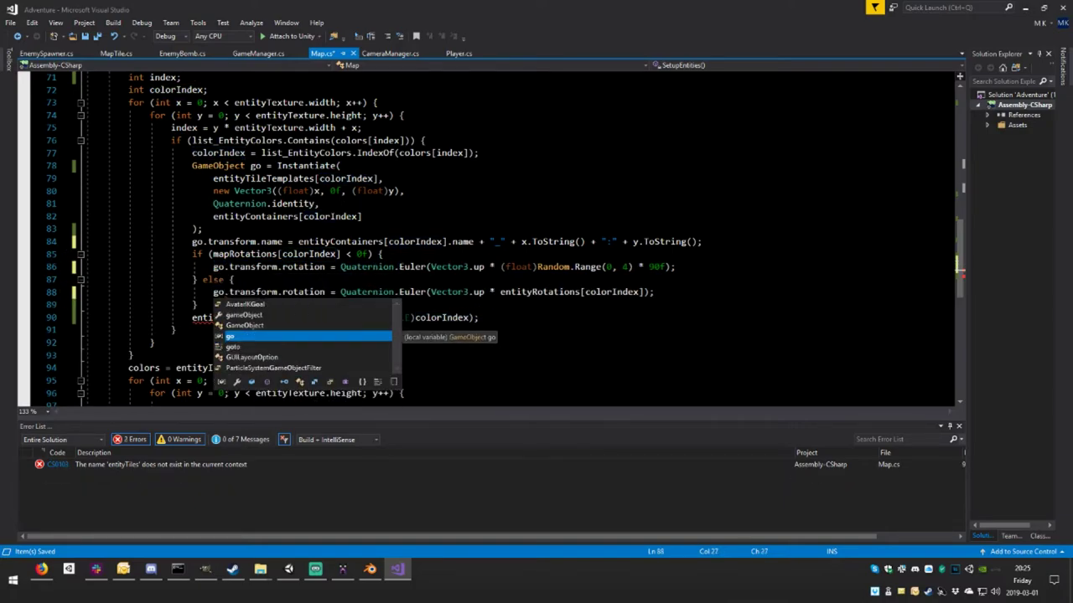
key(Escape)
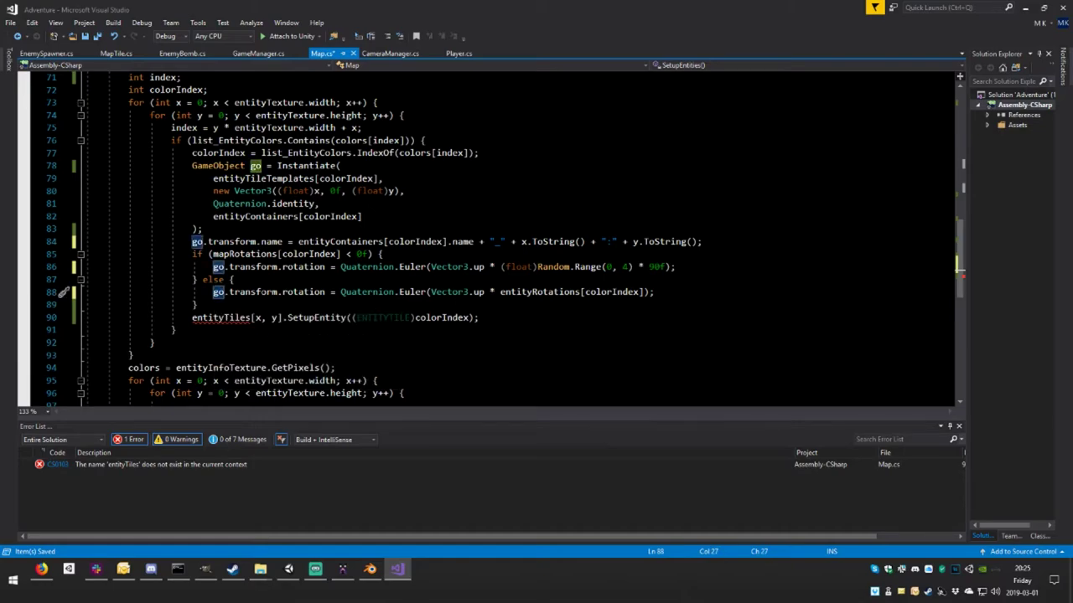
key(ctrl+s)
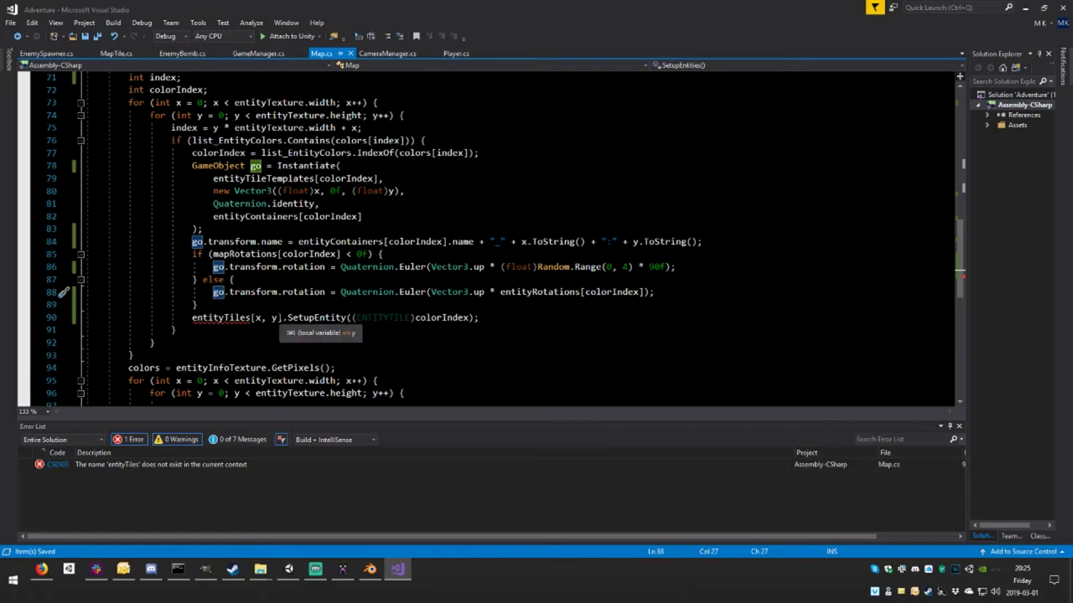
- Change entityTiles to mapTiles in the SetupEntity call on line 90
drag(282, 318, 193, 318)
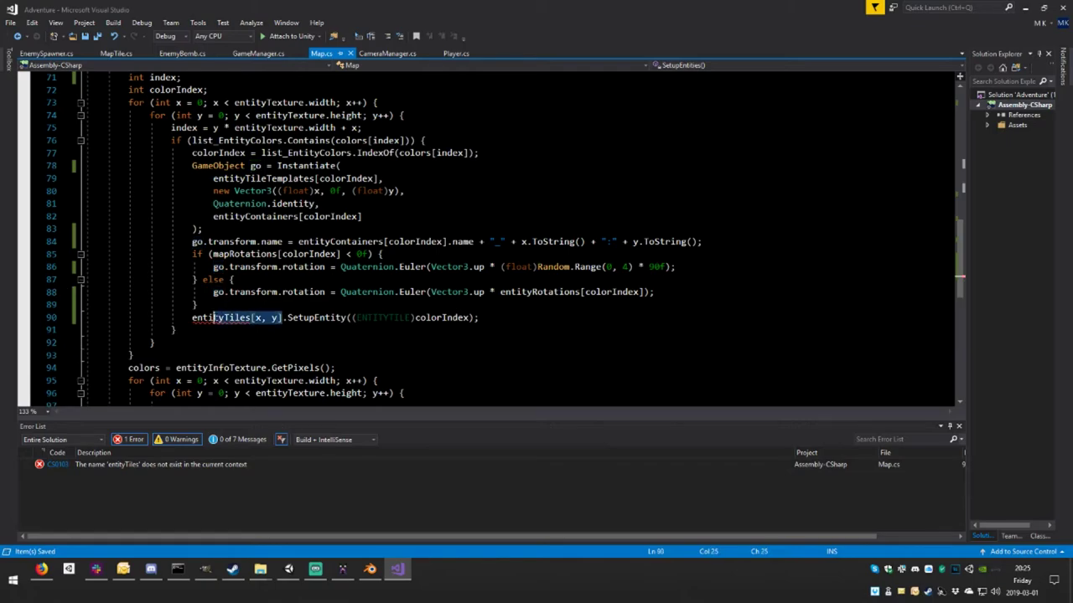
double_click(219, 319)
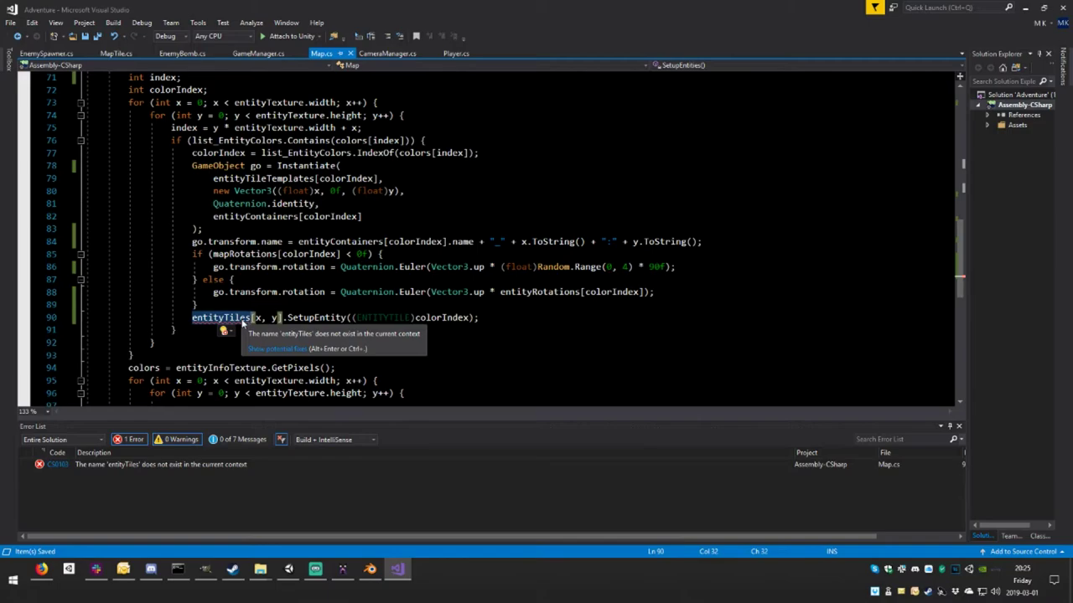
text(mapTiles)
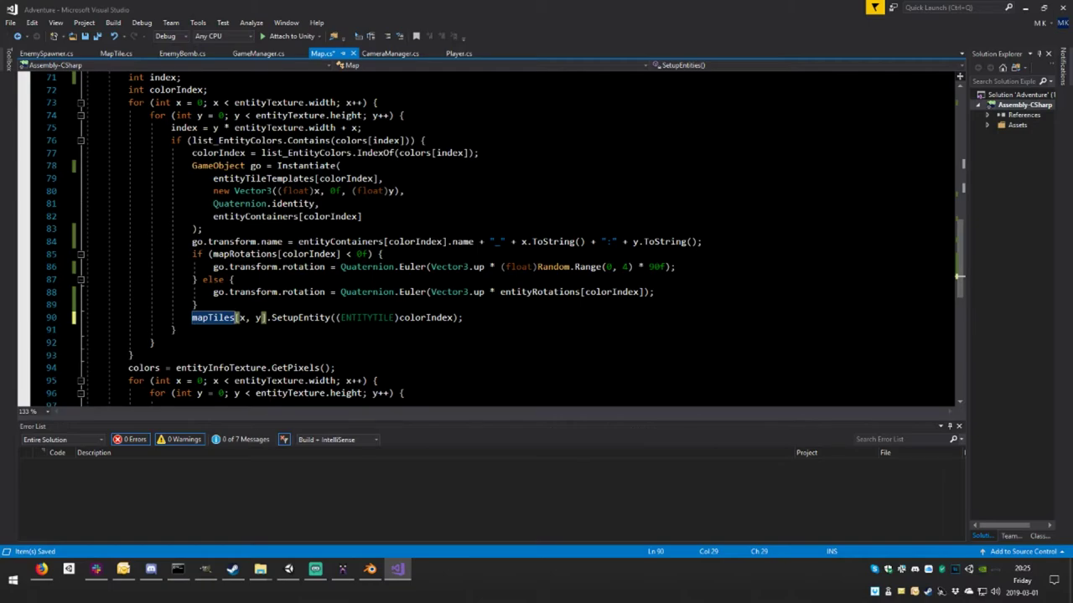
- Verify the mapTiles declaration, reopen Map.cs from Unity's console error, save it, and return to Unity
scroll(486, 238, up, 17)
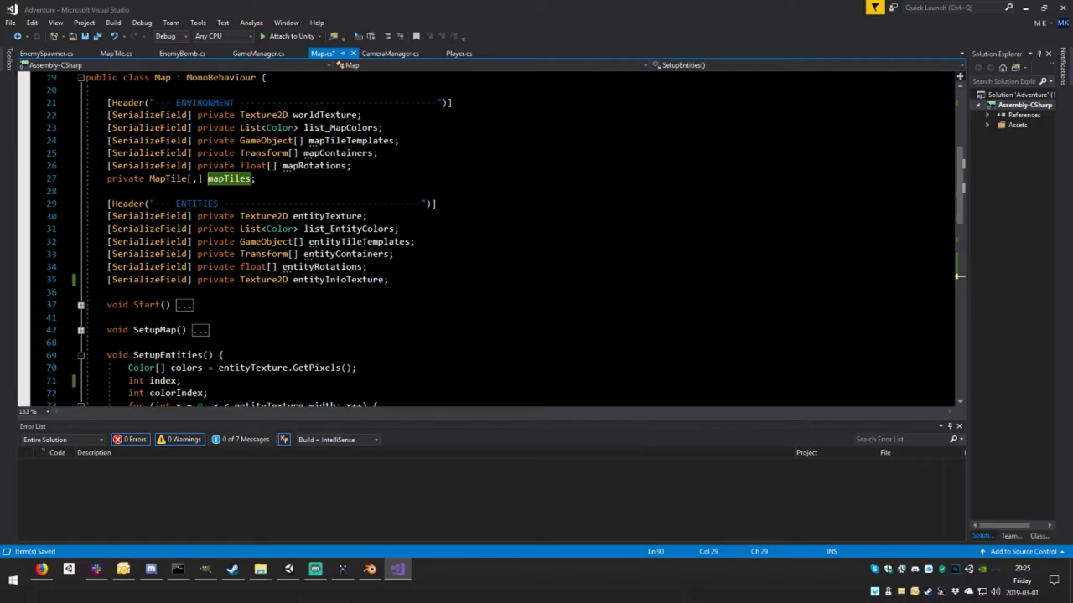
scroll(377, 335, up, 3)
scroll(378, 336, up, 1)
scroll(377, 335, down, 3)
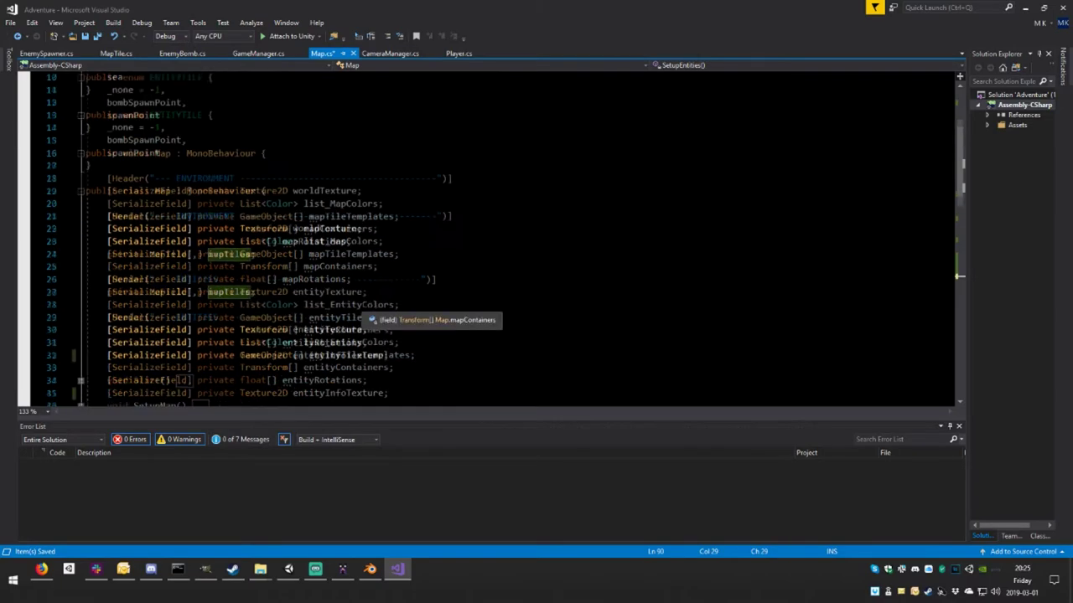
click(289, 569)
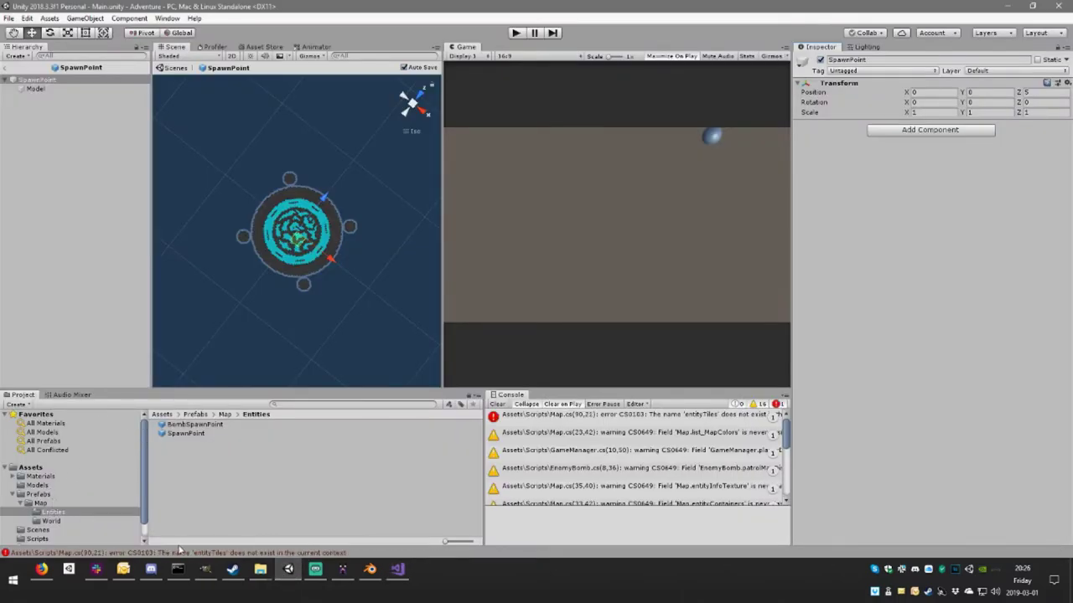
double_click(181, 553)
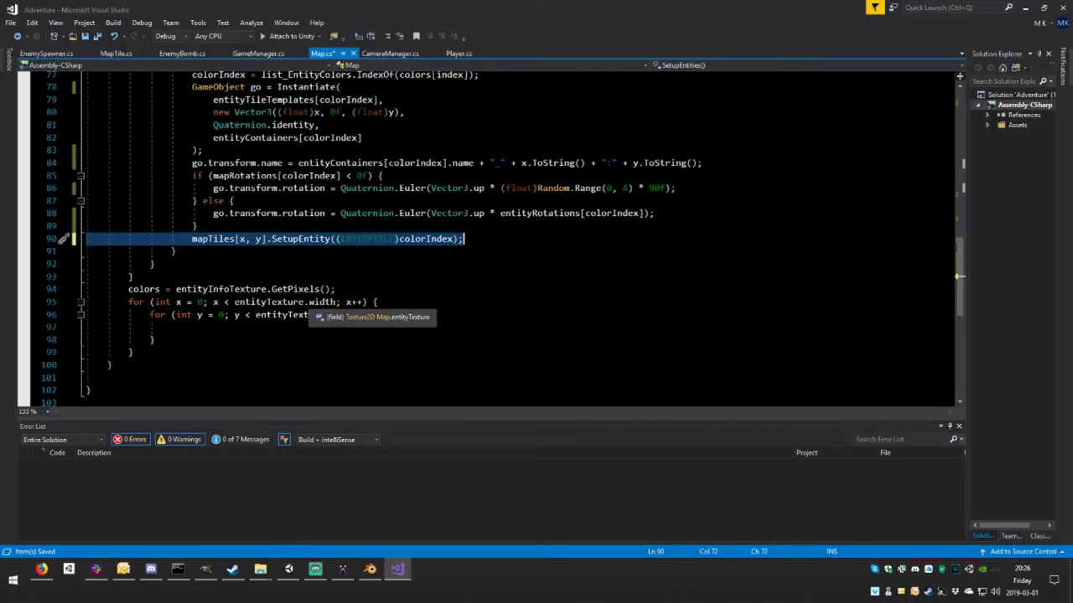
key(ctrl+s)
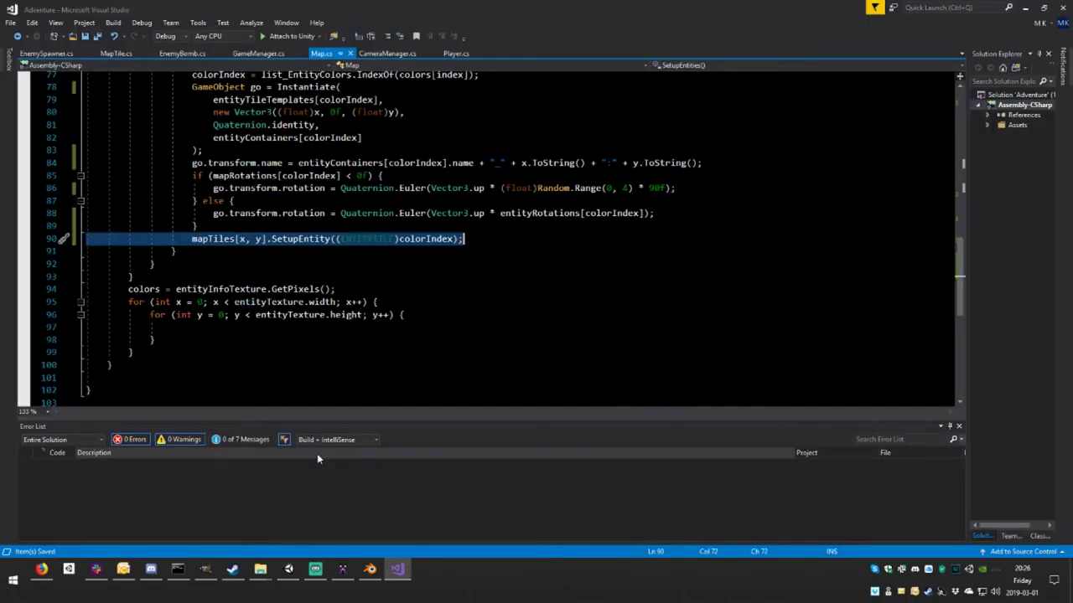
click(294, 575)
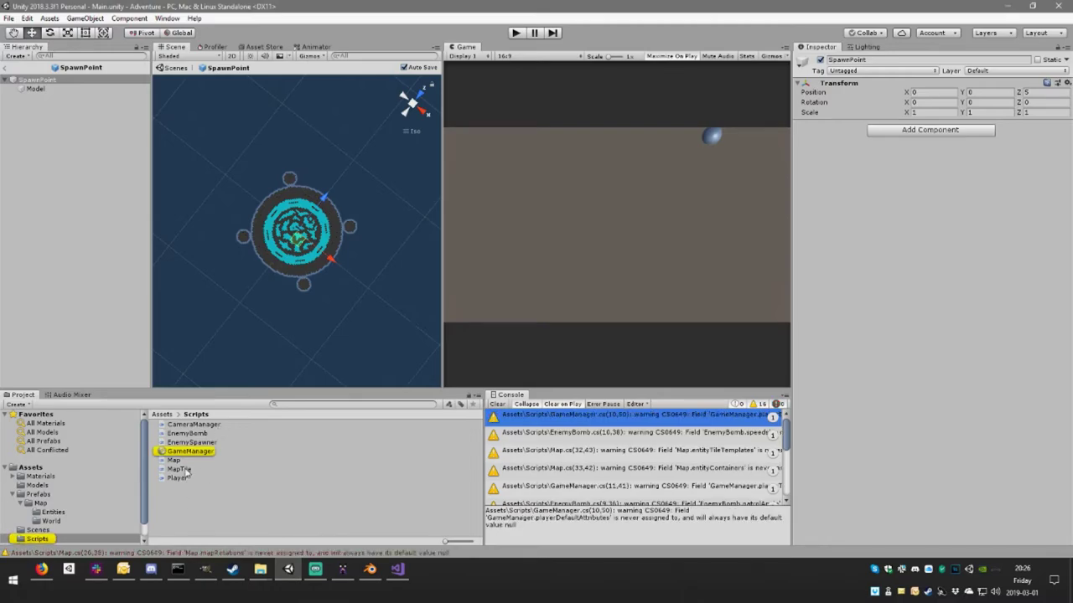
- Create a new C# script named MapEntity in the Scripts folder
right_click(180, 500)
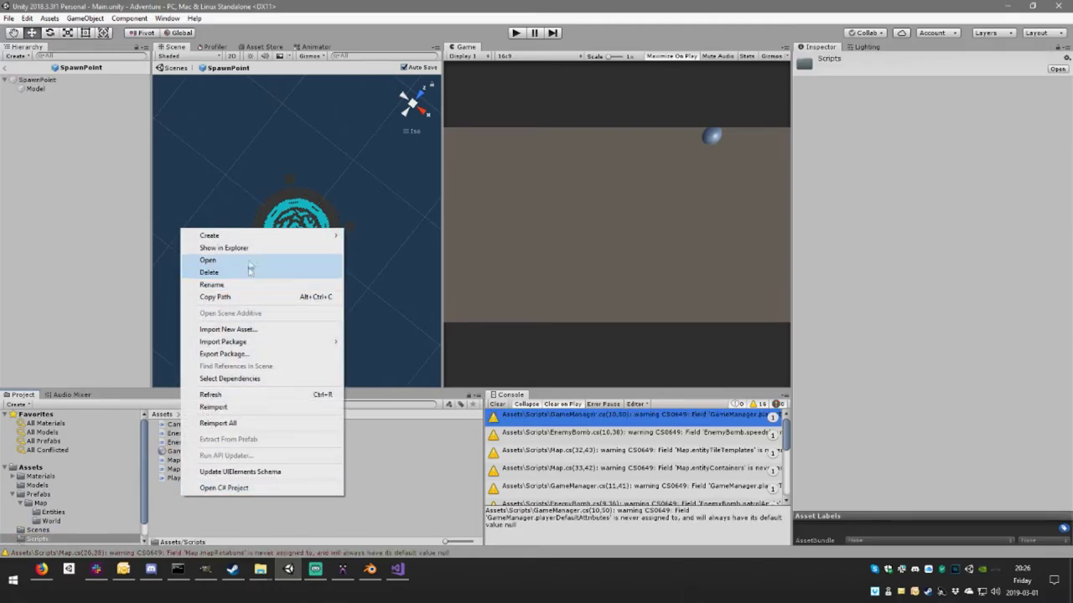
mouse_move(250, 237)
click(411, 200)
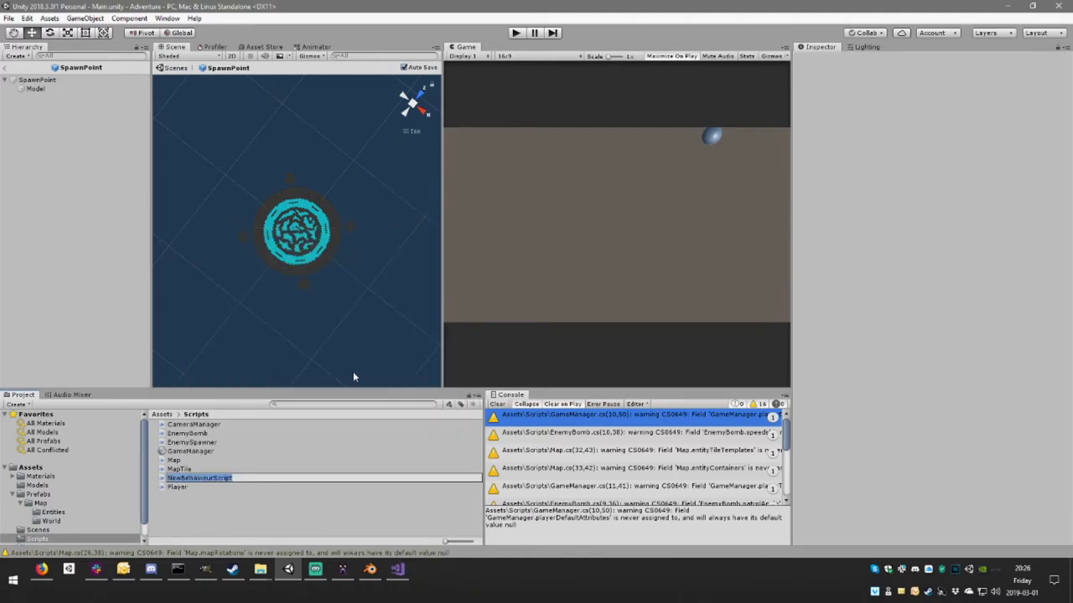
text(M)
text(ap)
text(Fi)
key(Return)
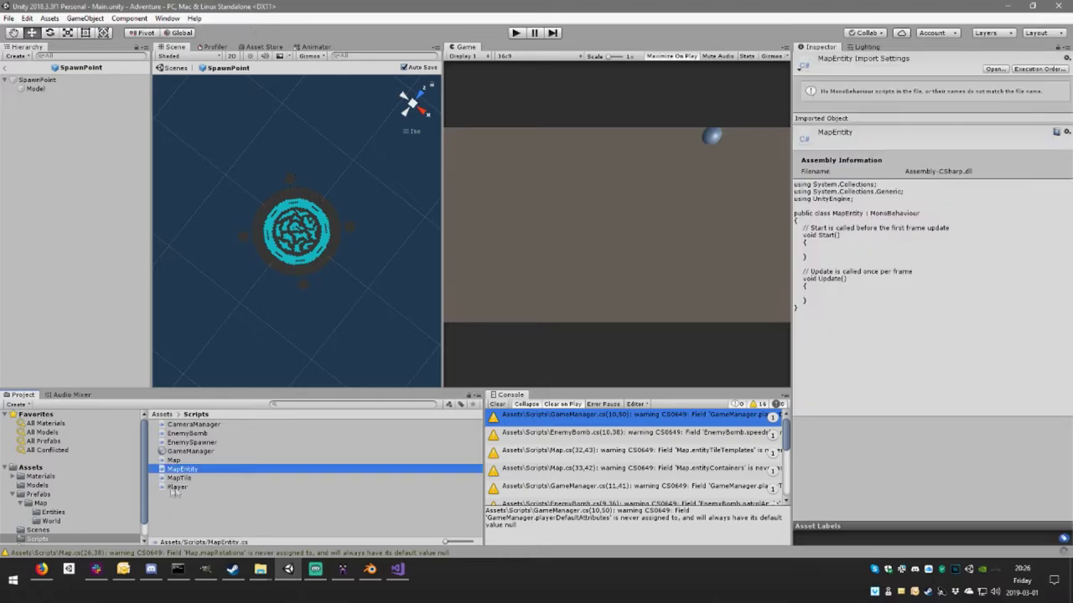
- Add a Map Entity script to the BombSpawnPoint prefab and move it above Enemy Spawner
click(53, 511)
click(194, 424)
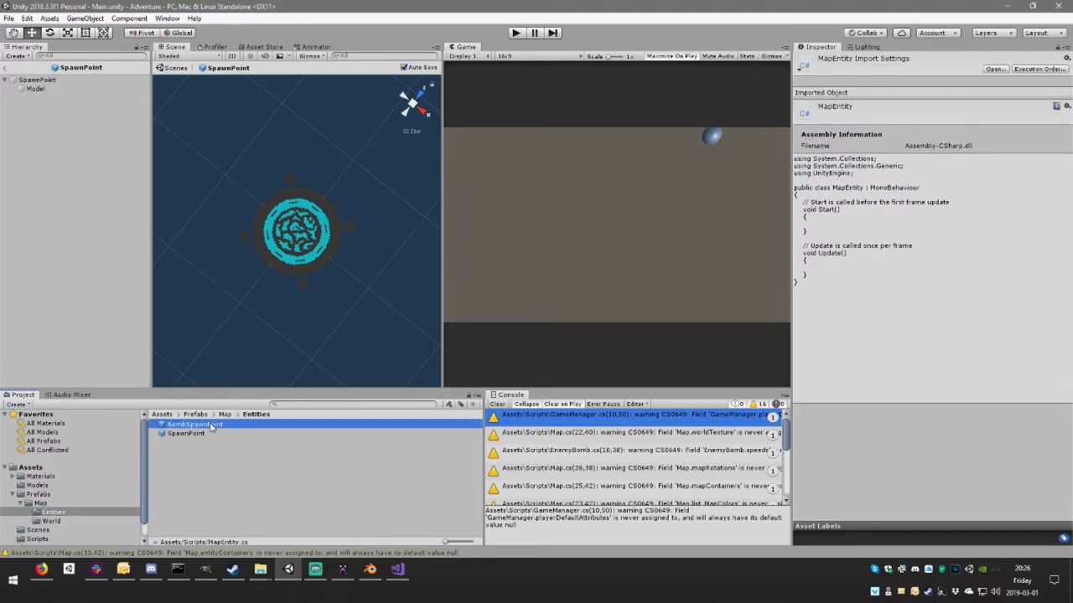
click(853, 87)
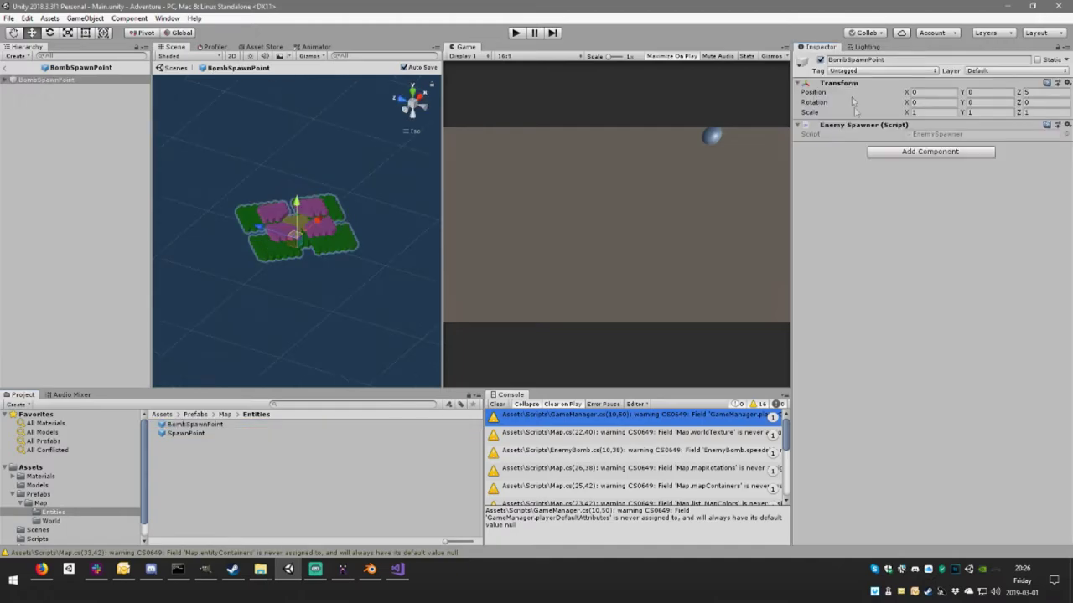
click(890, 153)
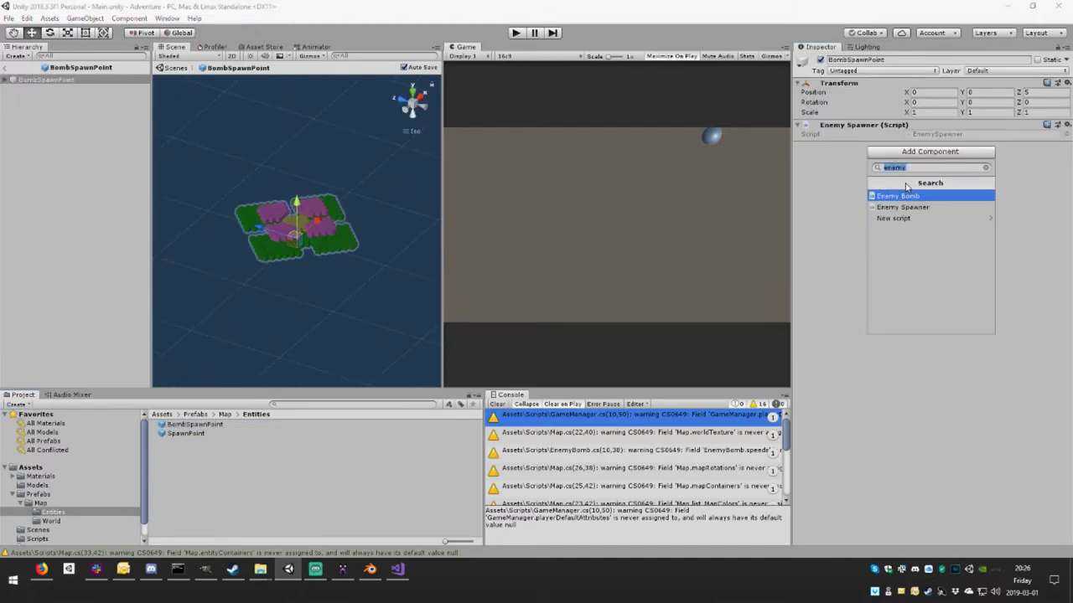
text(n)
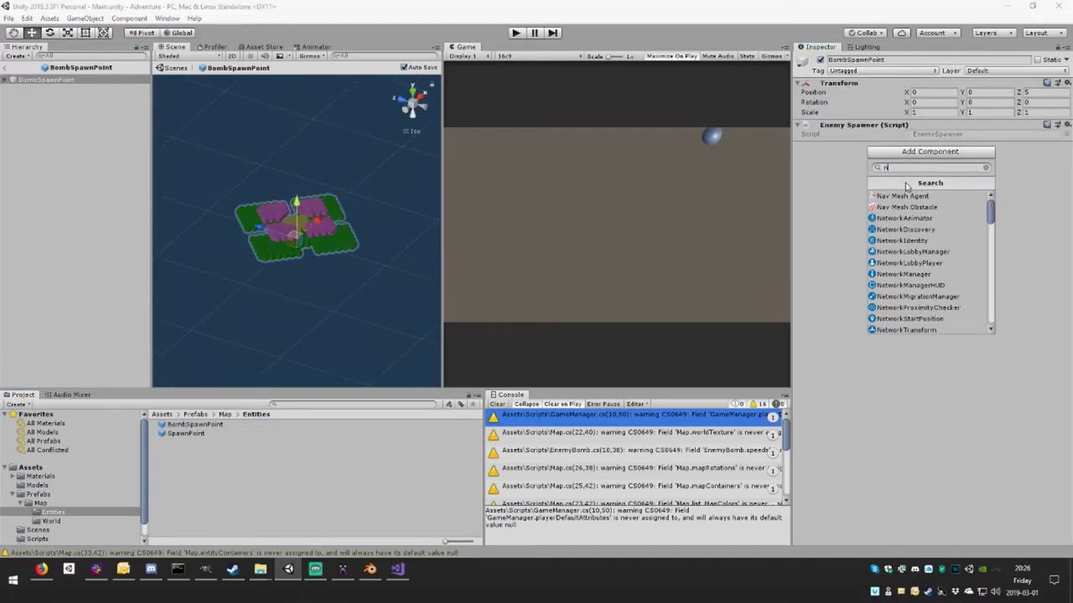
key(BackSpace)
text(ent)
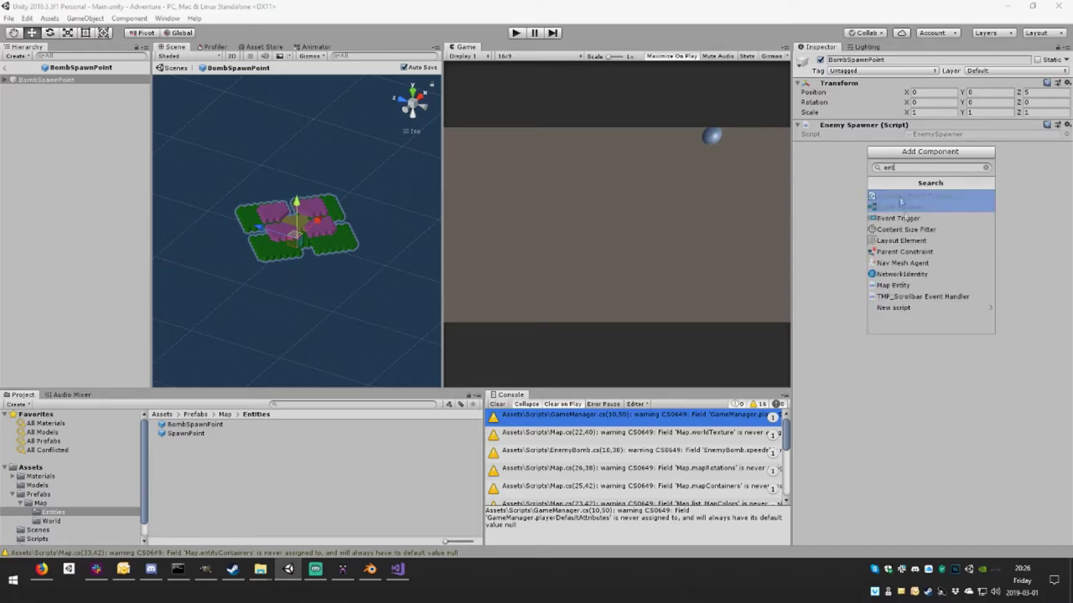
click(919, 285)
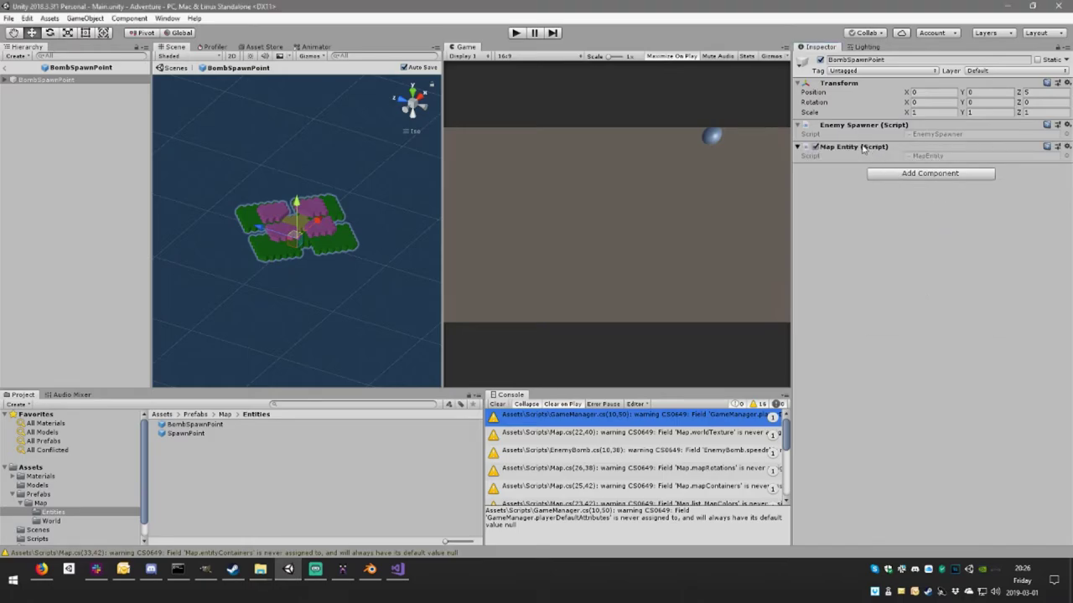
drag(853, 125, 853, 124)
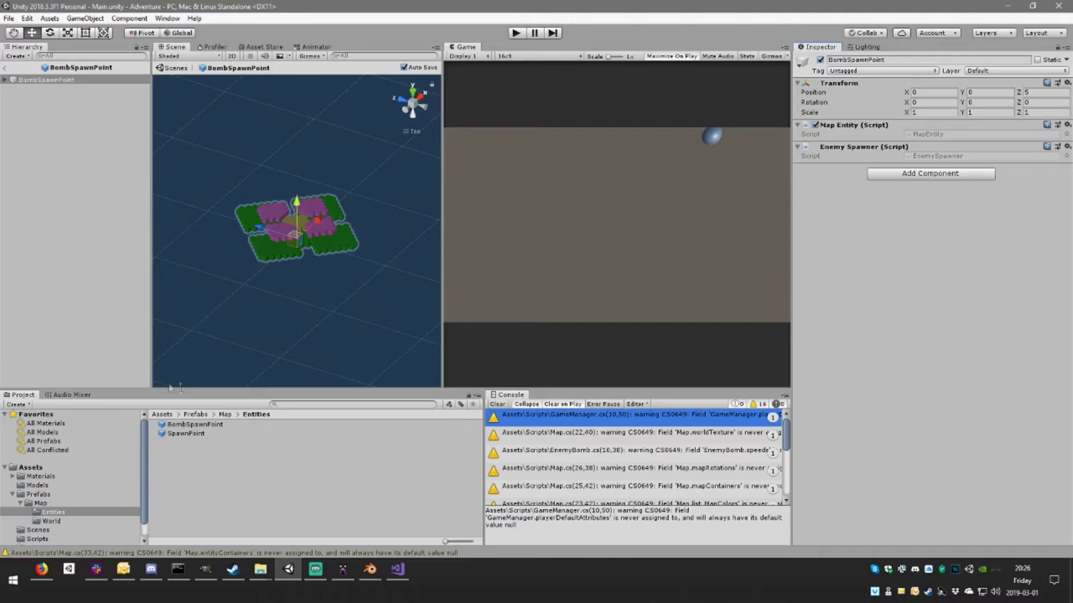
- Add a Map Entity script to the SpawnPoint prefab and return to the Main scene
click(187, 434)
click(851, 85)
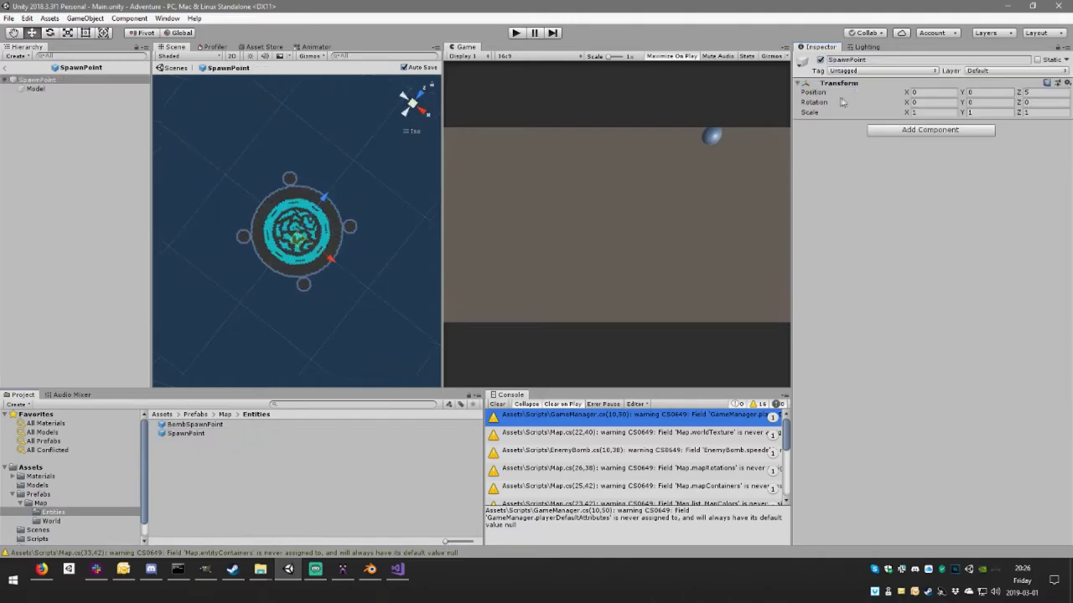
click(930, 130)
click(894, 263)
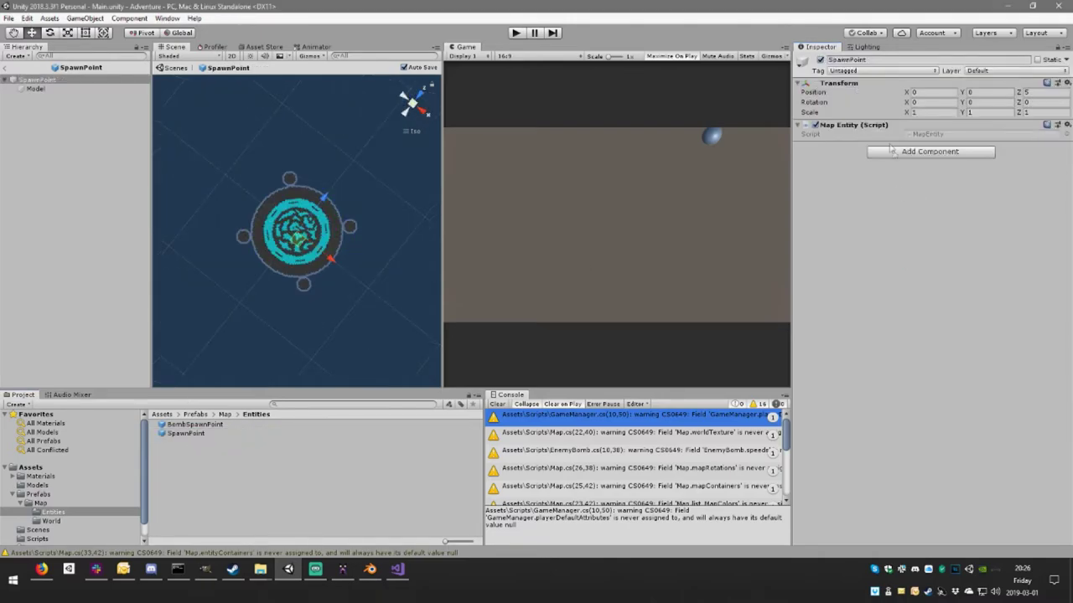
click(10, 67)
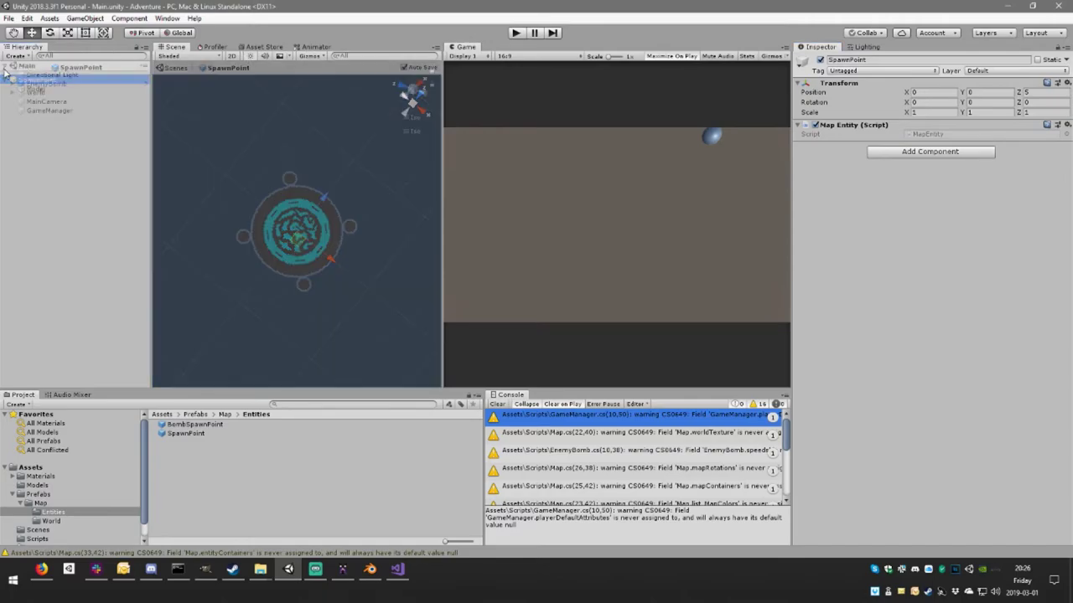
- Review SetupEntities in Map.cs, then place the cursor after the entityTile field in MapTile.cs
click(406, 574)
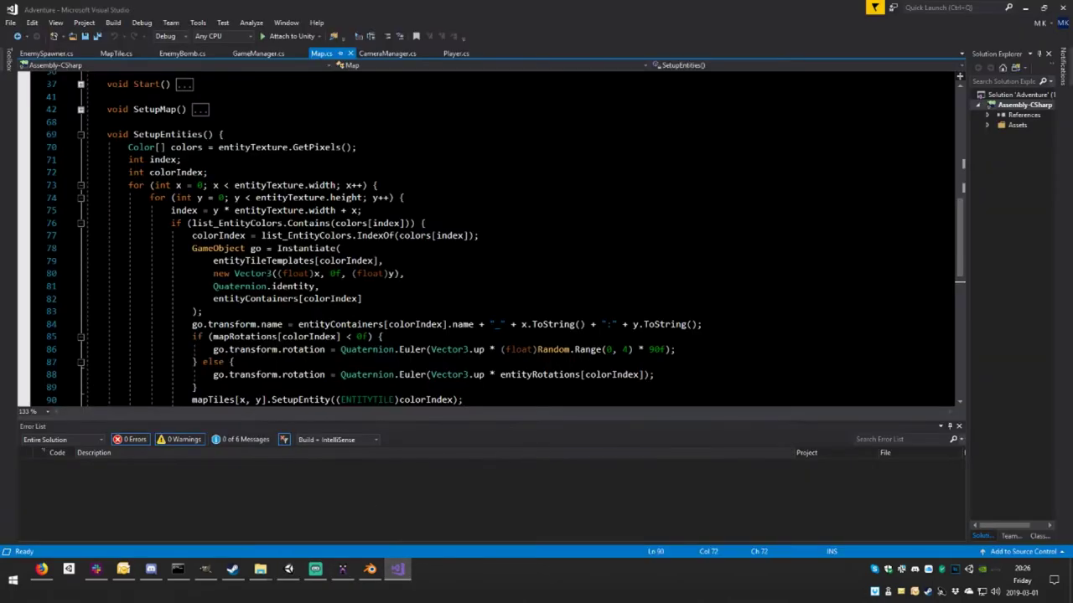
scroll(218, 193, down, 1)
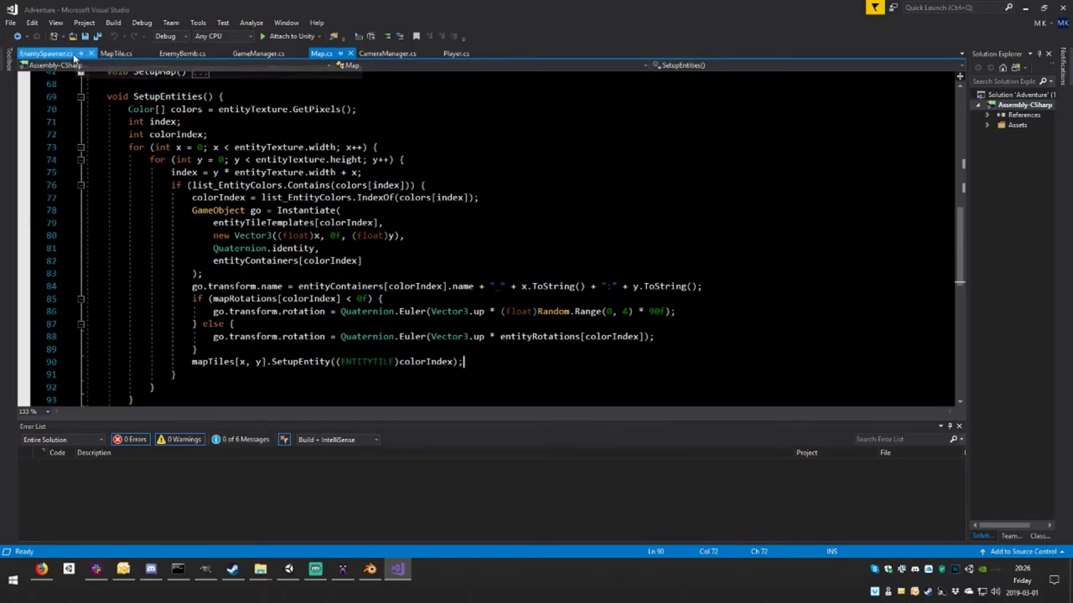
click(114, 54)
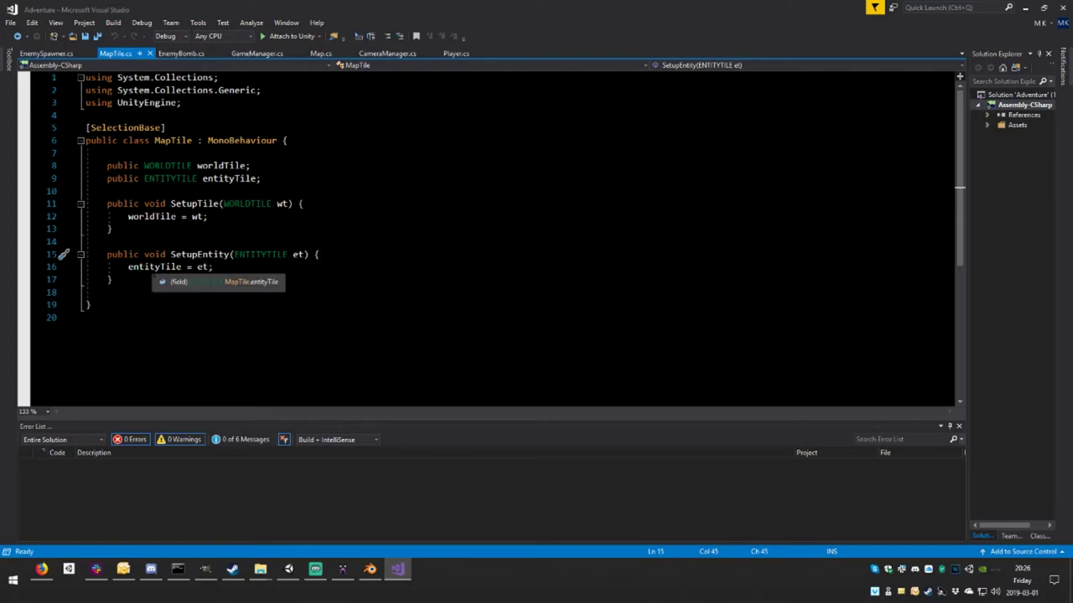
click(261, 178)
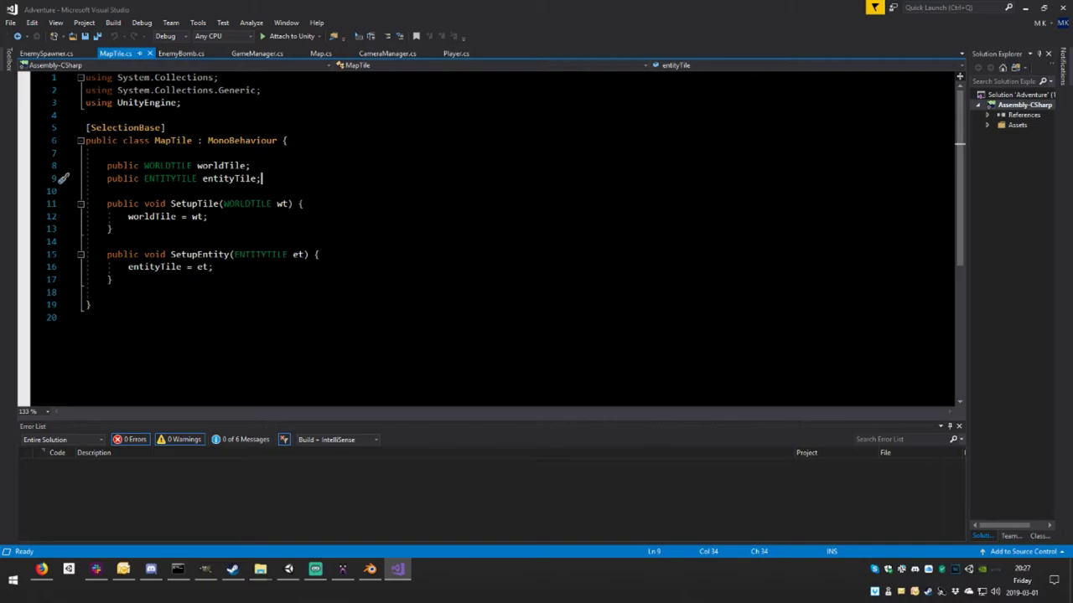
- Declare 'private MapEntity childEntity;' below the entityTile field in MapTile
key(Return)
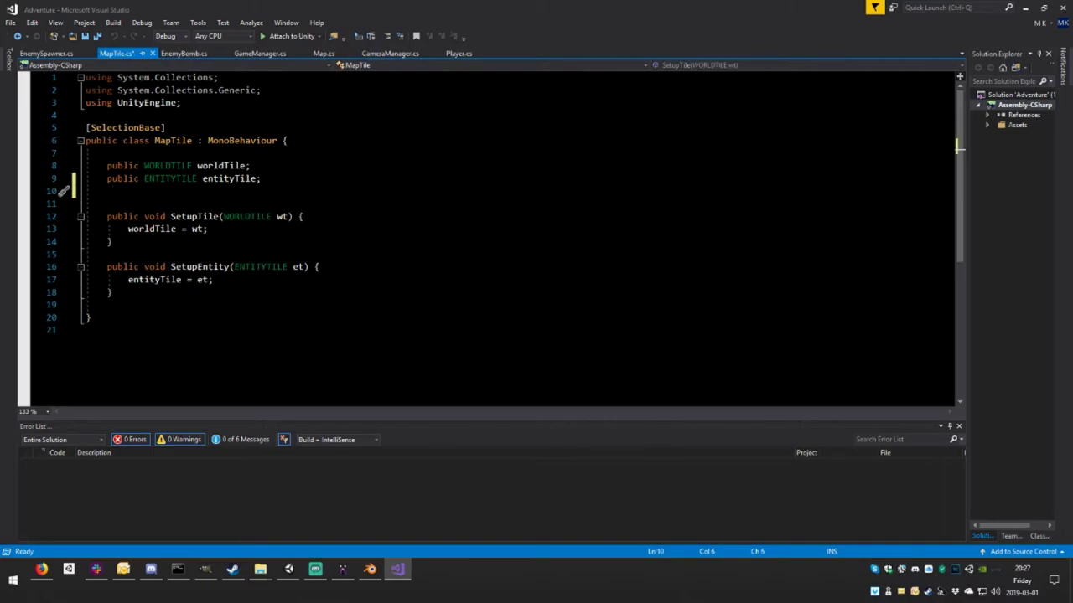
text(private )
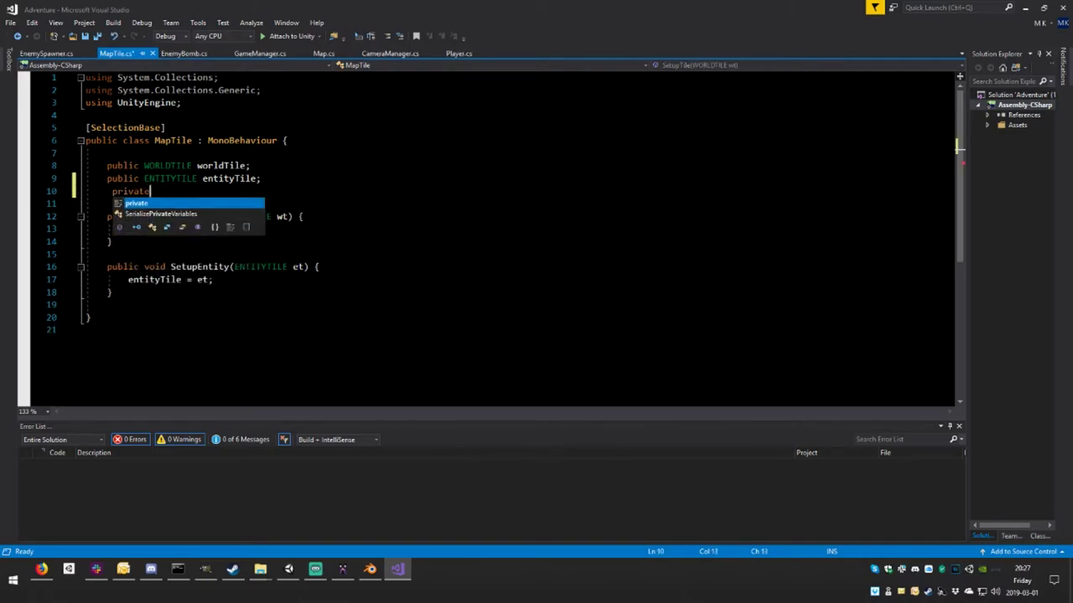
text(Map)
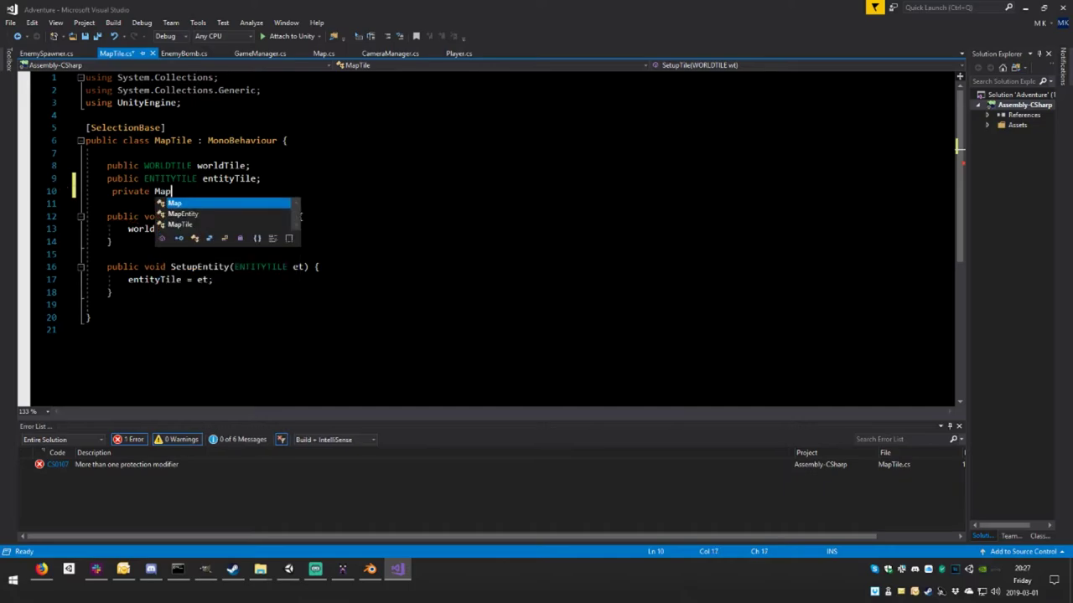
key(Down)
key(Tab)
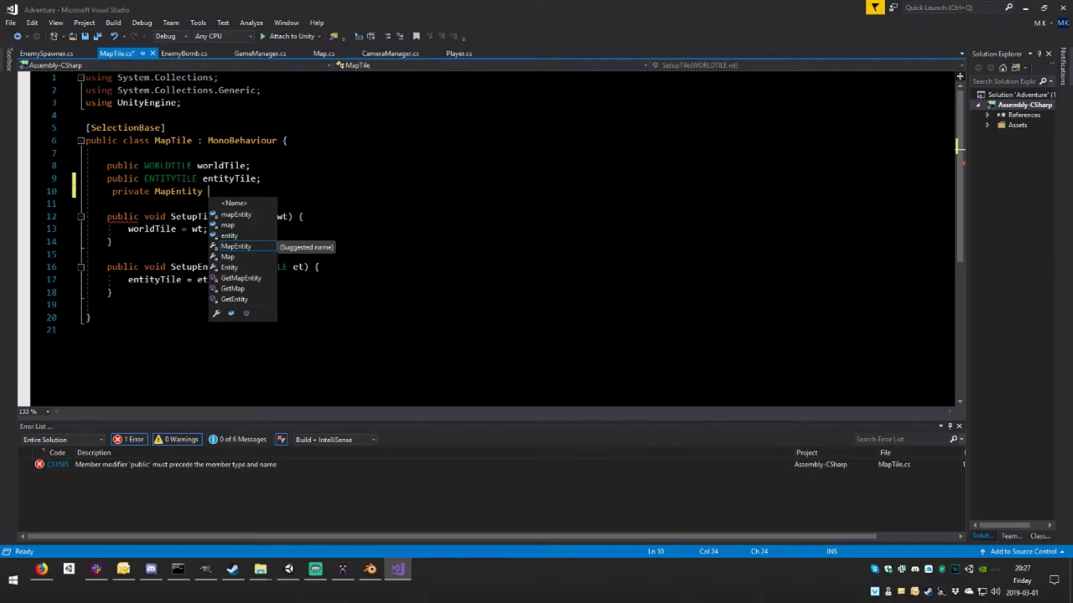
text(chil)
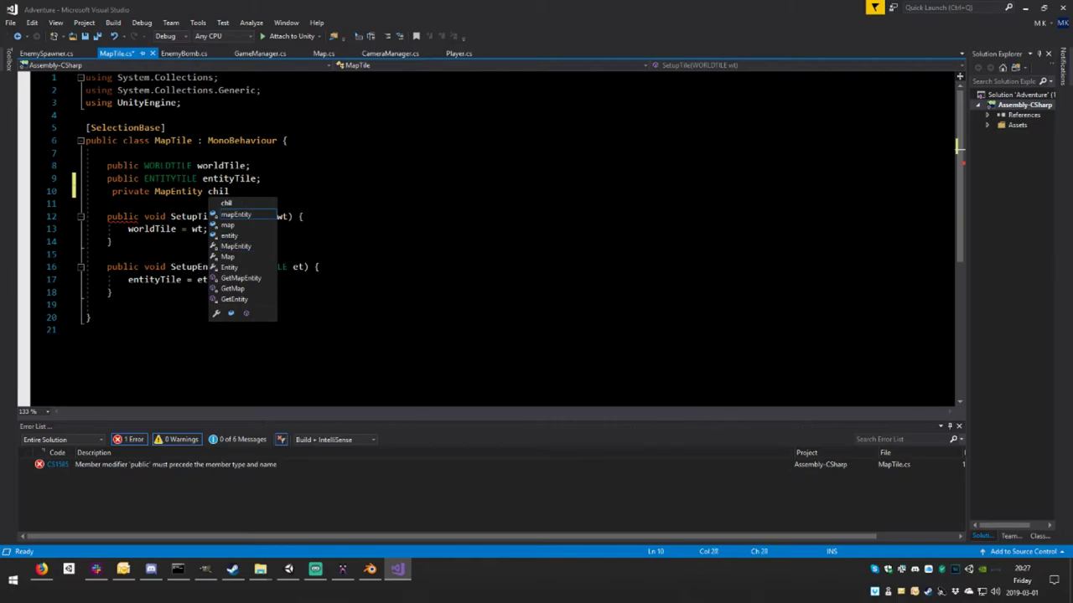
text(s)
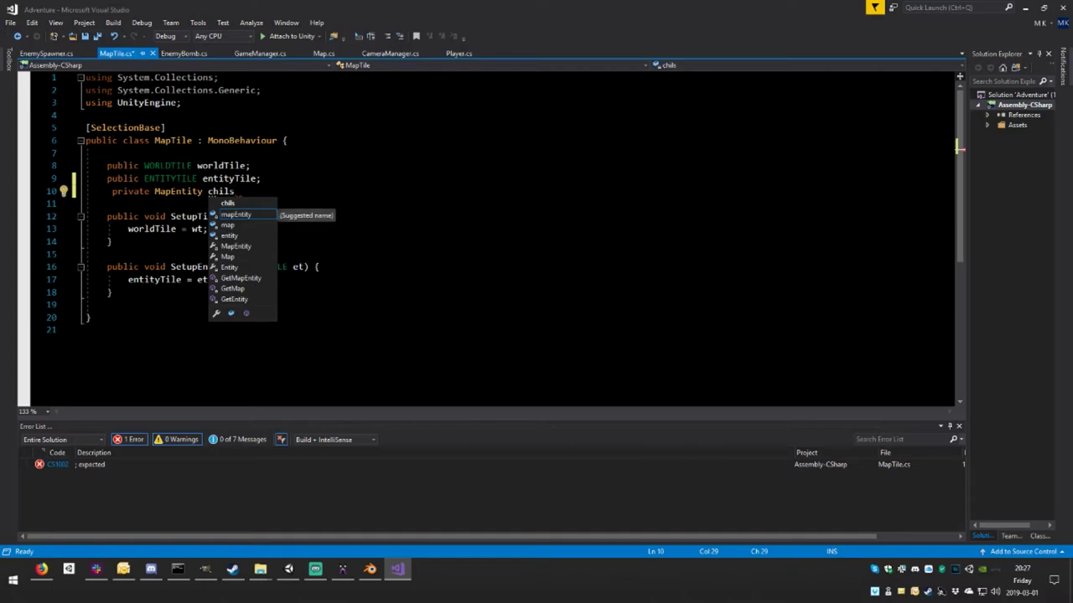
key(BackSpace)
text(dEn)
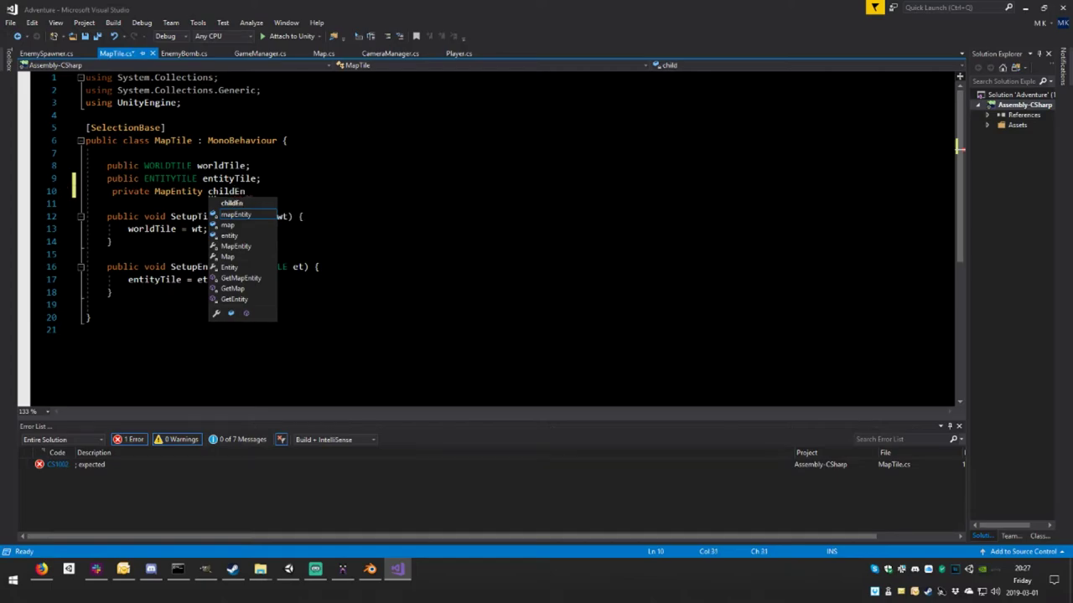
text(tity)
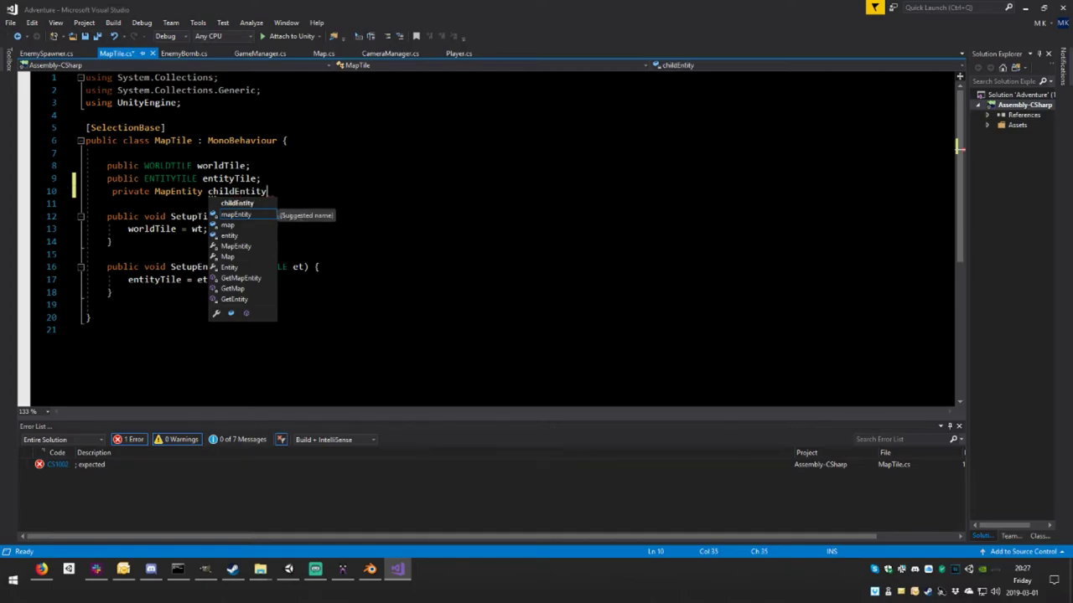
text(;)
key(ctrl+s)
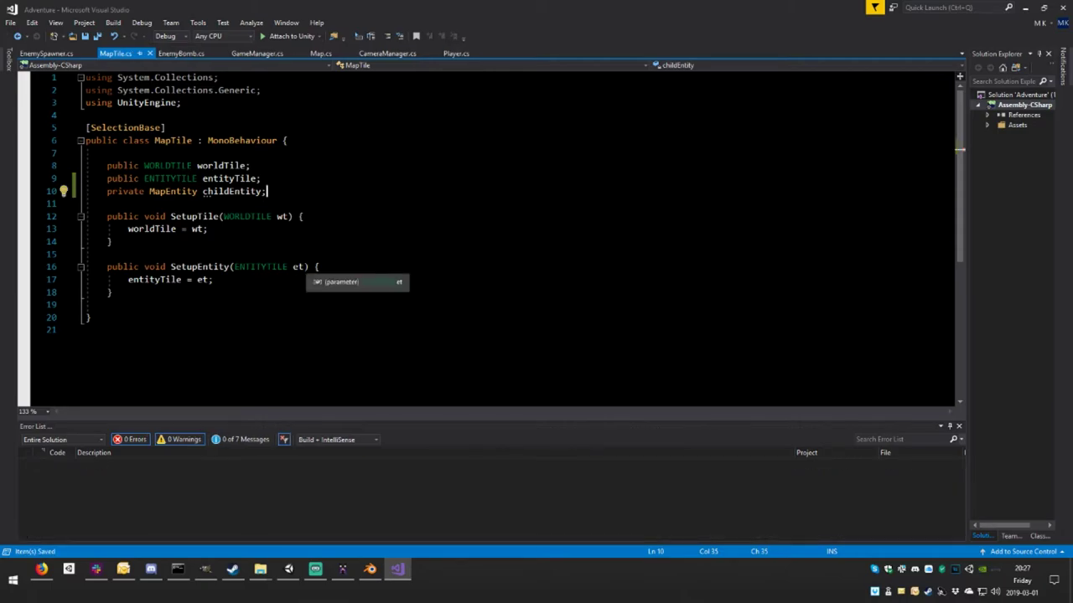
- Add a 'MapEntity me' parameter to SetupEntity
click(304, 267)
text(,)
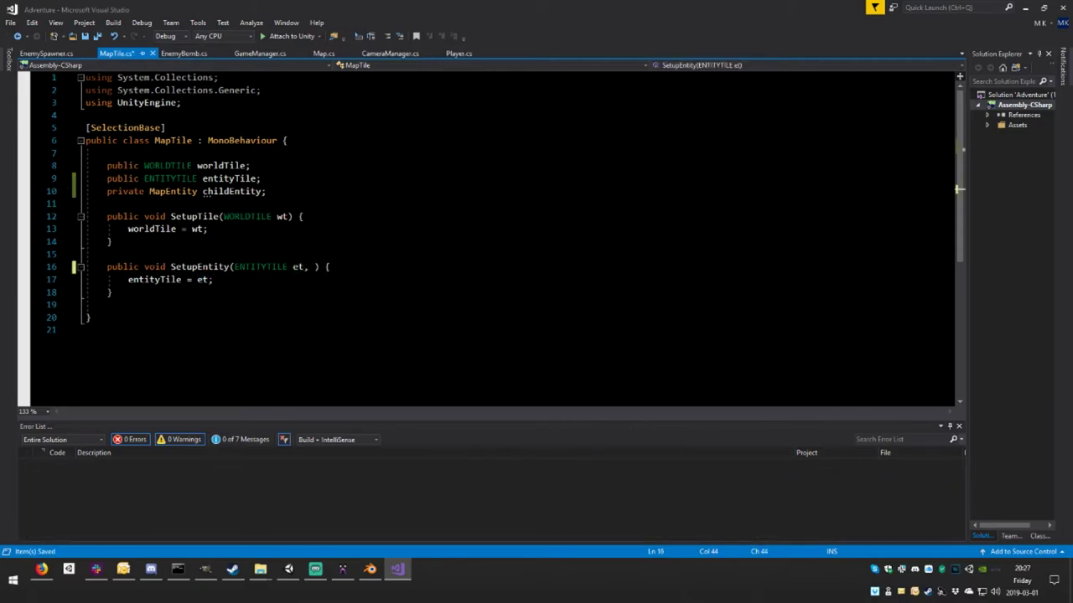
double_click(172, 192)
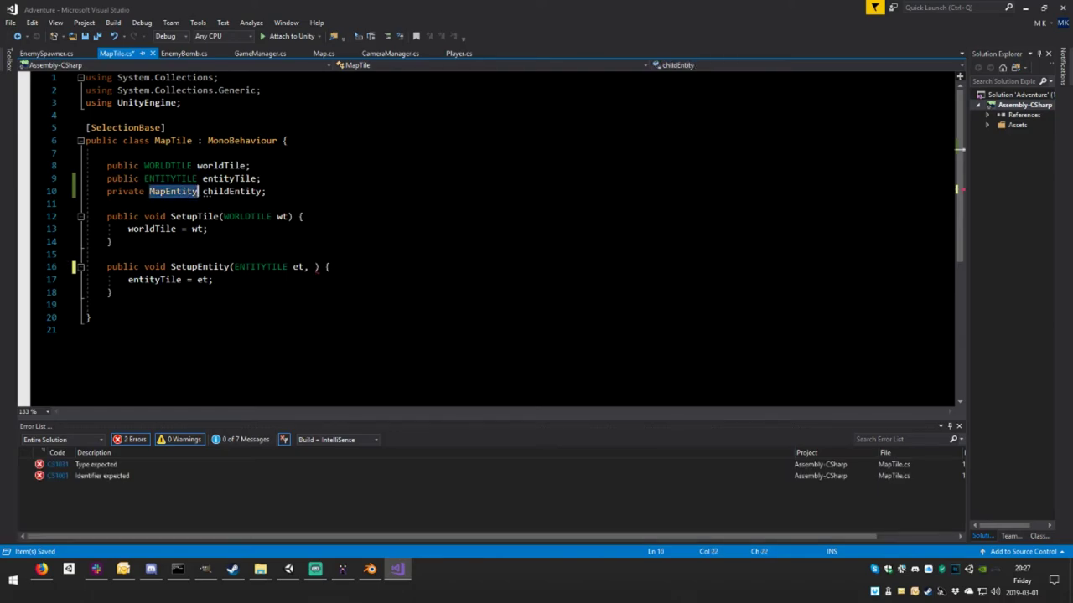
key(ctrl+c)
click(312, 266)
key(ctrl+v)
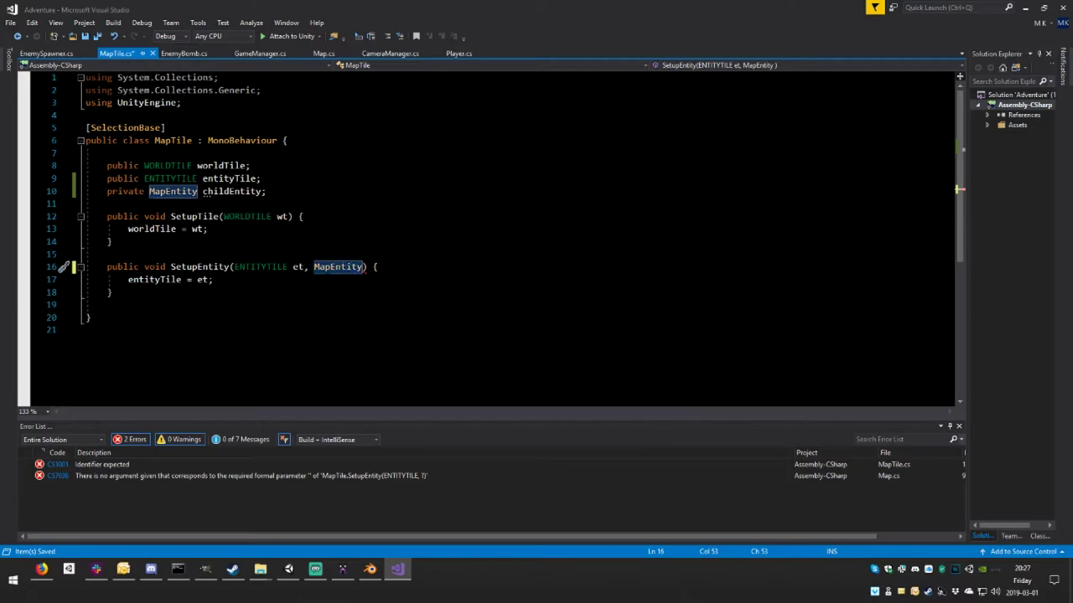
text(em)
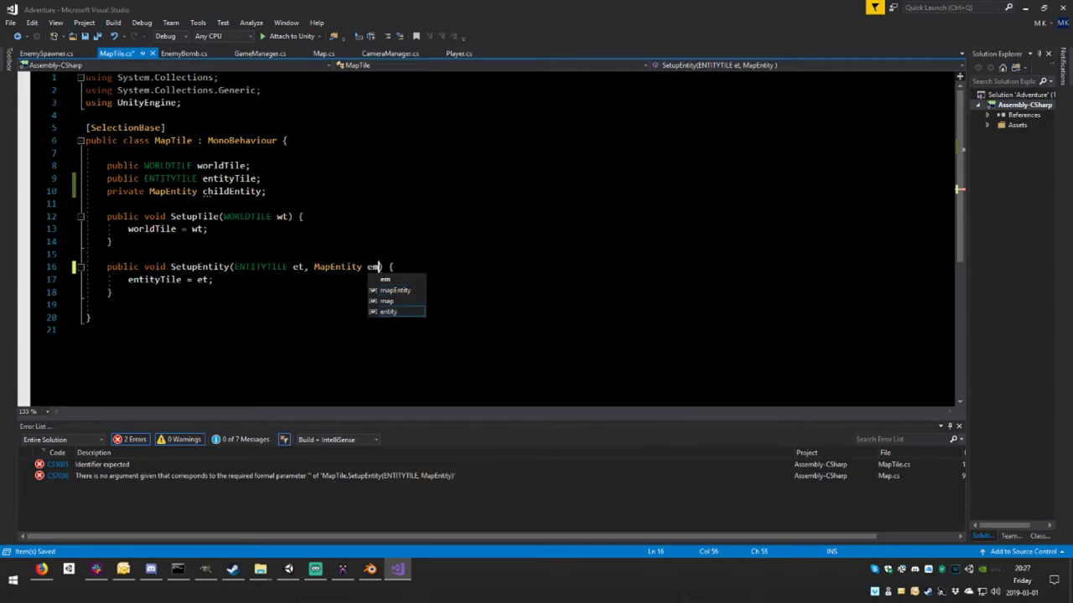
key(BackSpace)
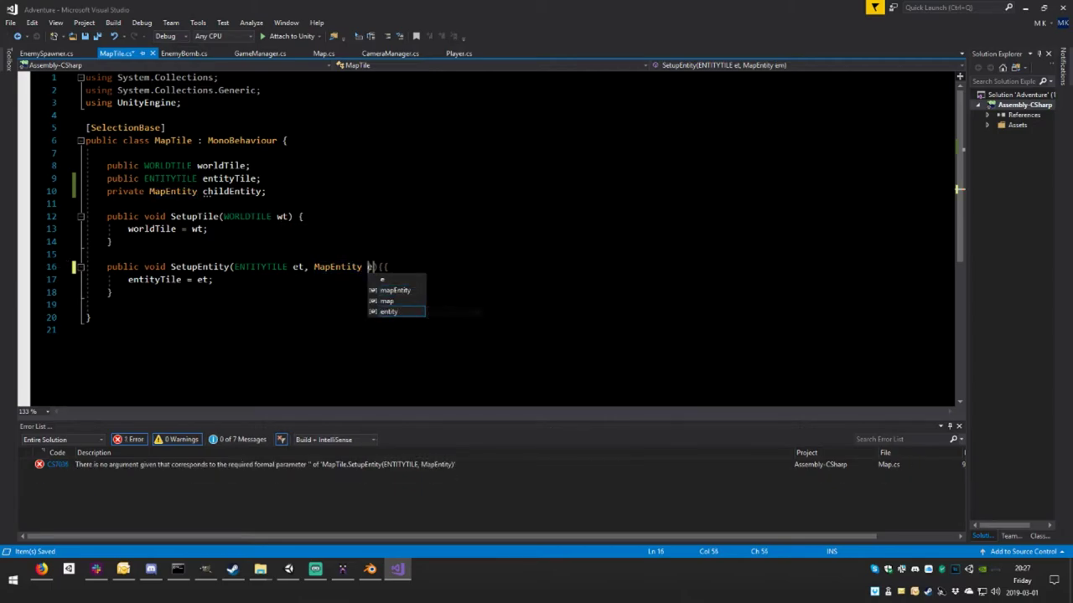
key(BackSpace)
text(me)
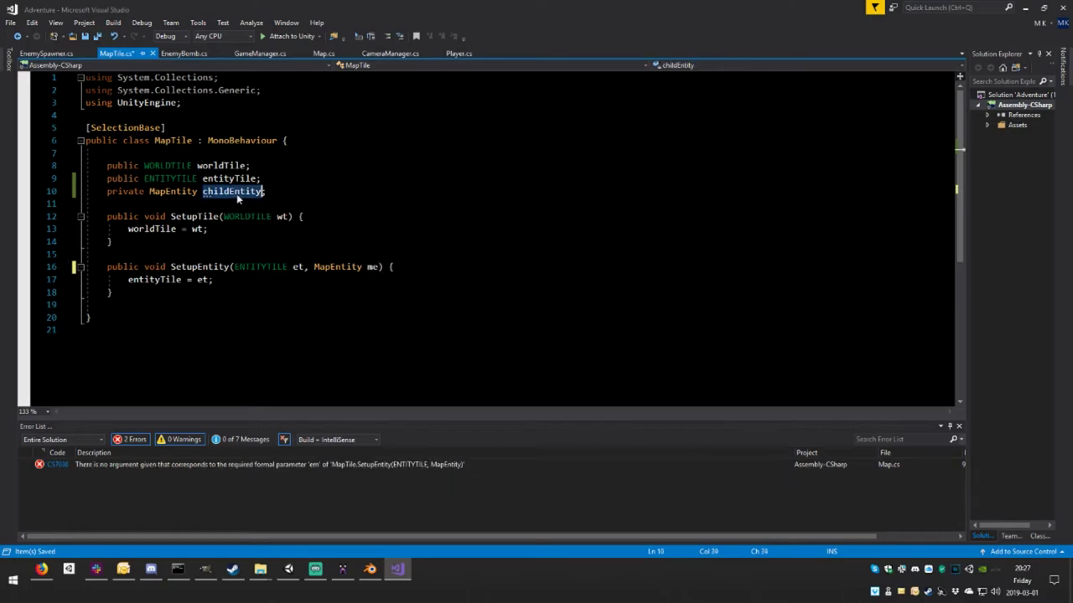
- Assign 'childEntity = me;' inside SetupEntity and save MapTile.cs
click(239, 191)
click(214, 279)
key(Return)
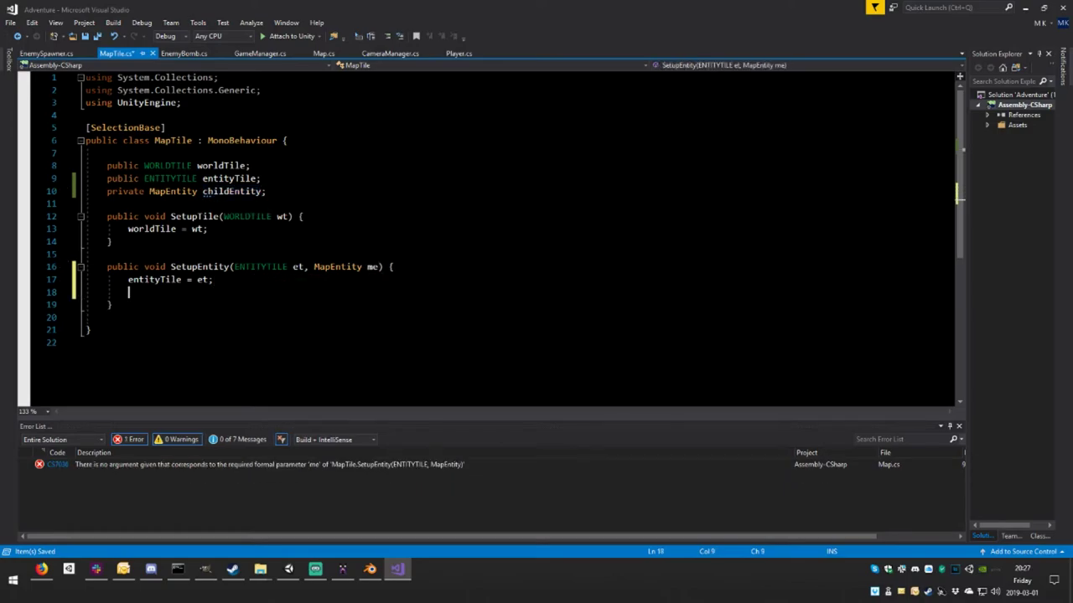
key(ctrl+v)
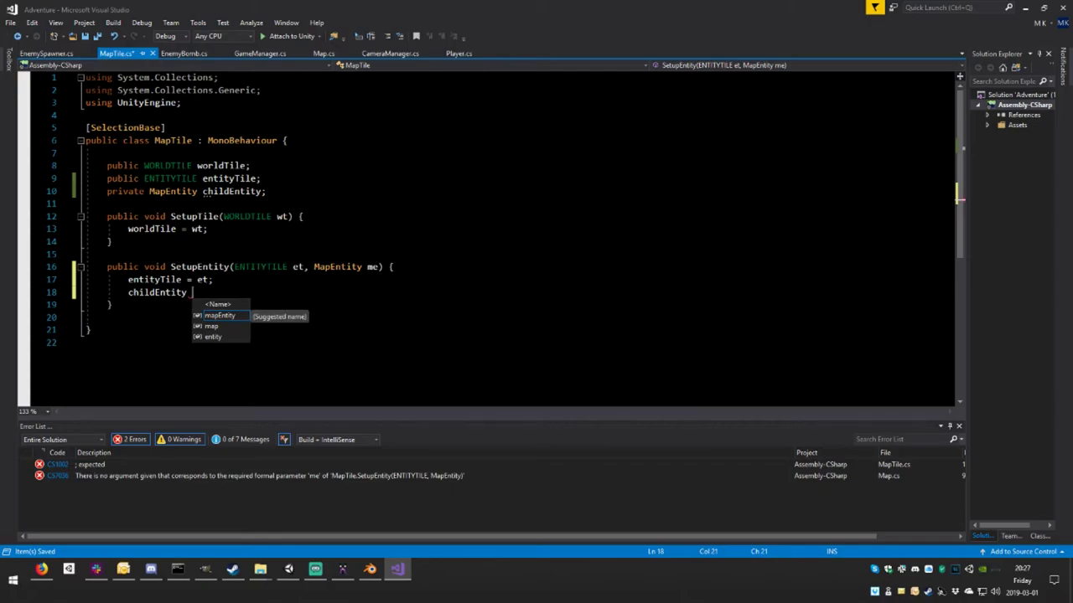
text(= me)
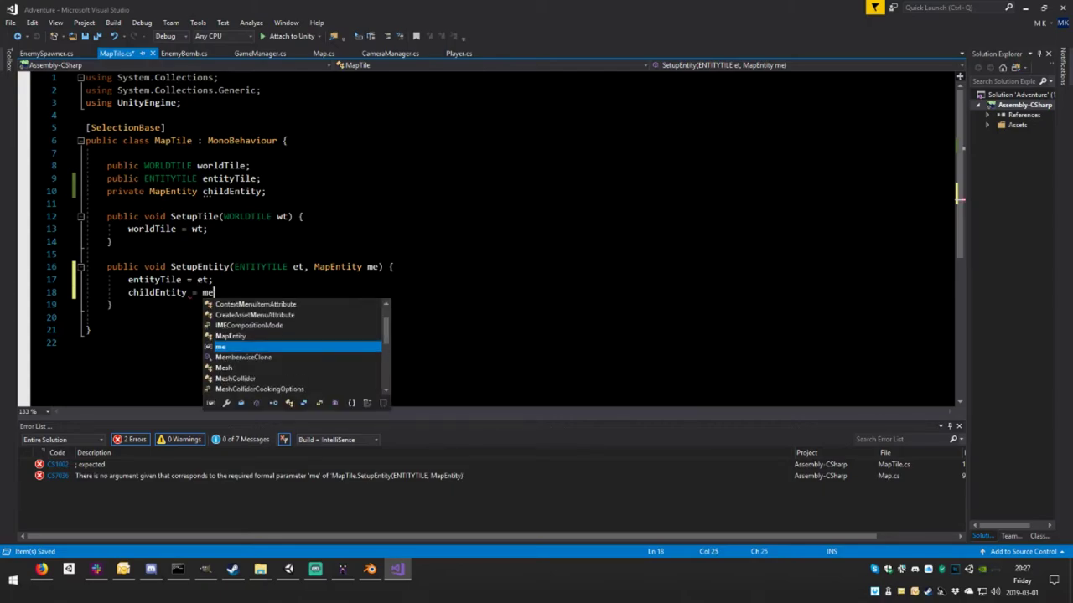
text(;)
key(ctrl+s)
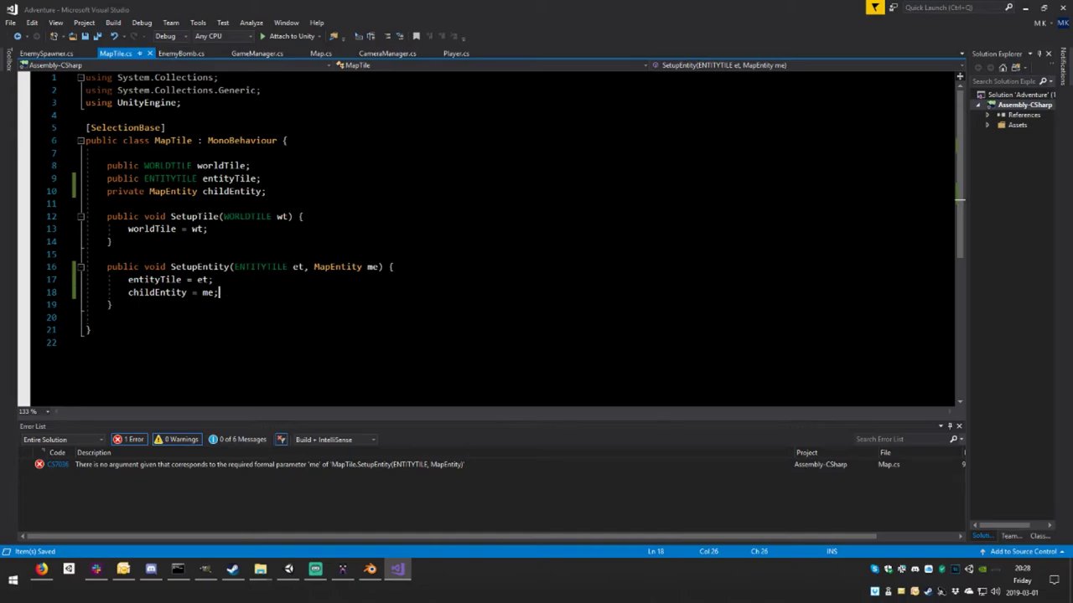
- Change the spawned 'GameObject go' into 'MapEntity me' using .GetComponent<MapEntity>()
double_click(272, 466)
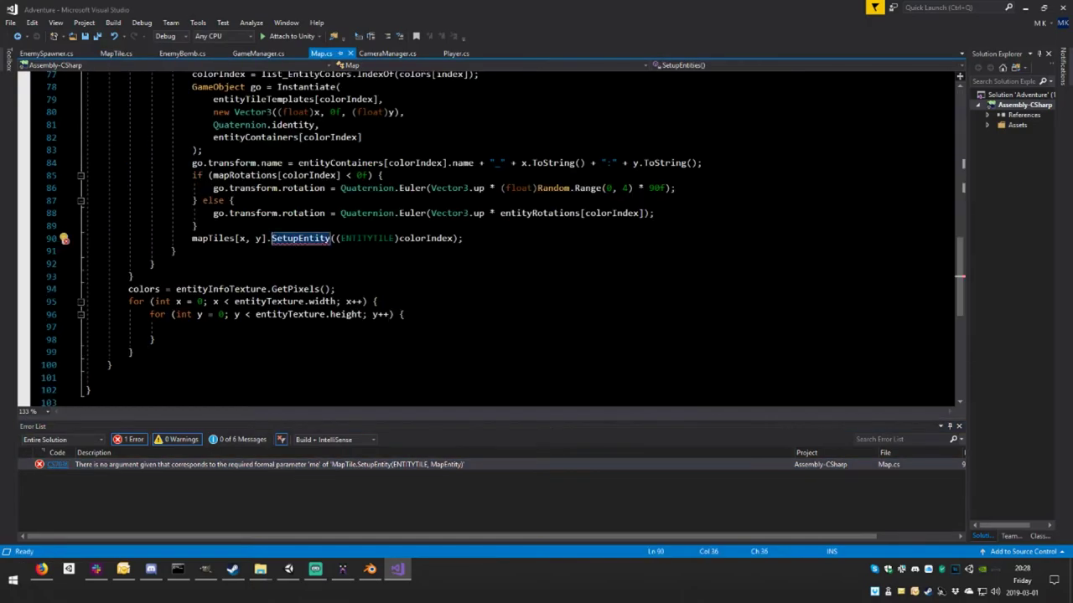
scroll(486, 238, up, 2)
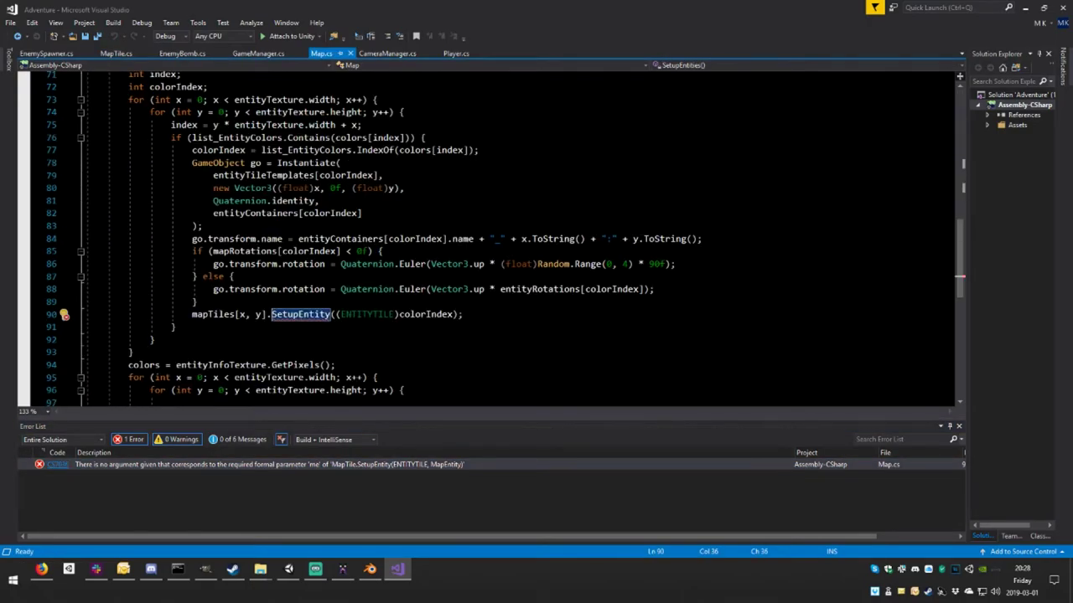
double_click(220, 162)
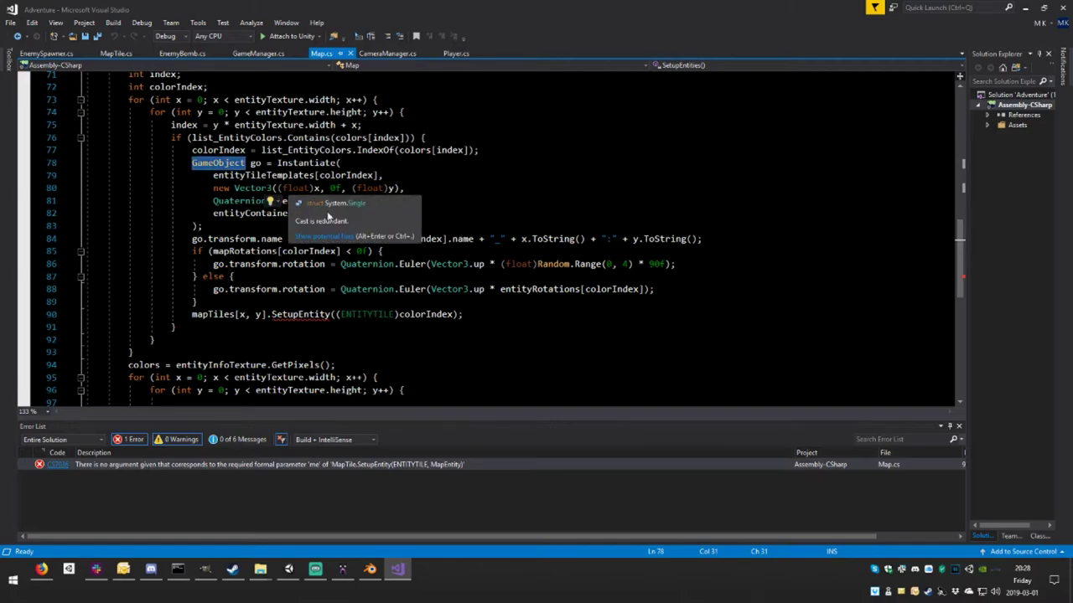
text(MapEntity)
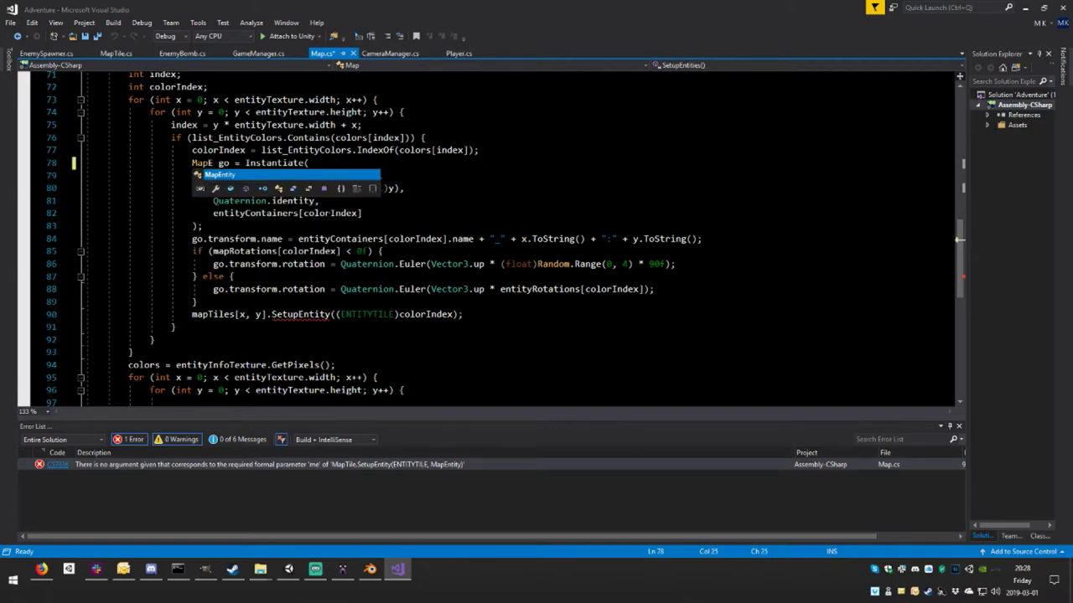
click(252, 162)
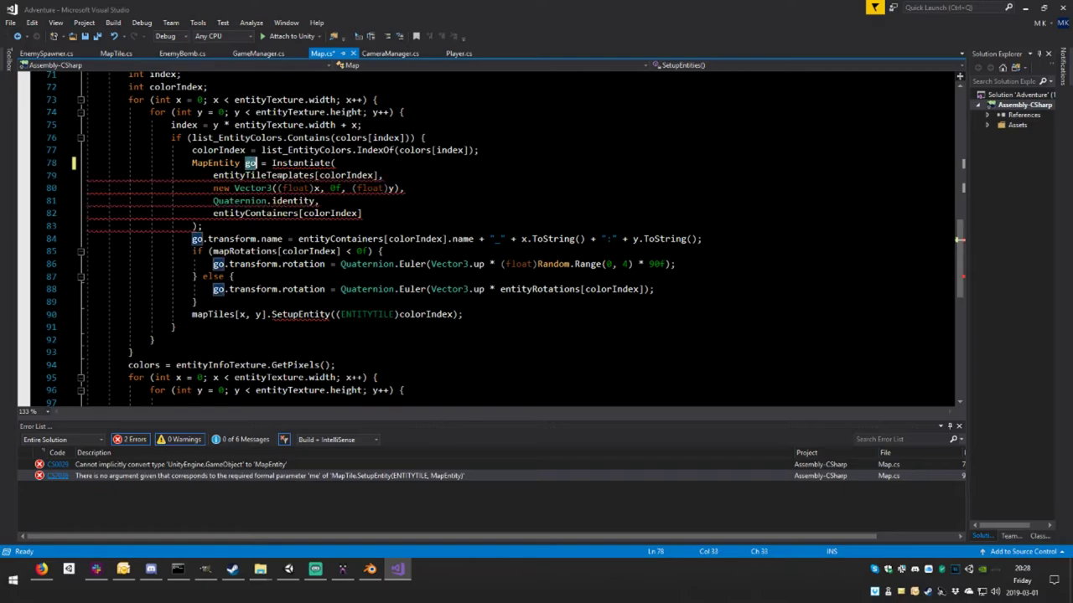
key(BackSpace)
key(BackSpace)
text(me)
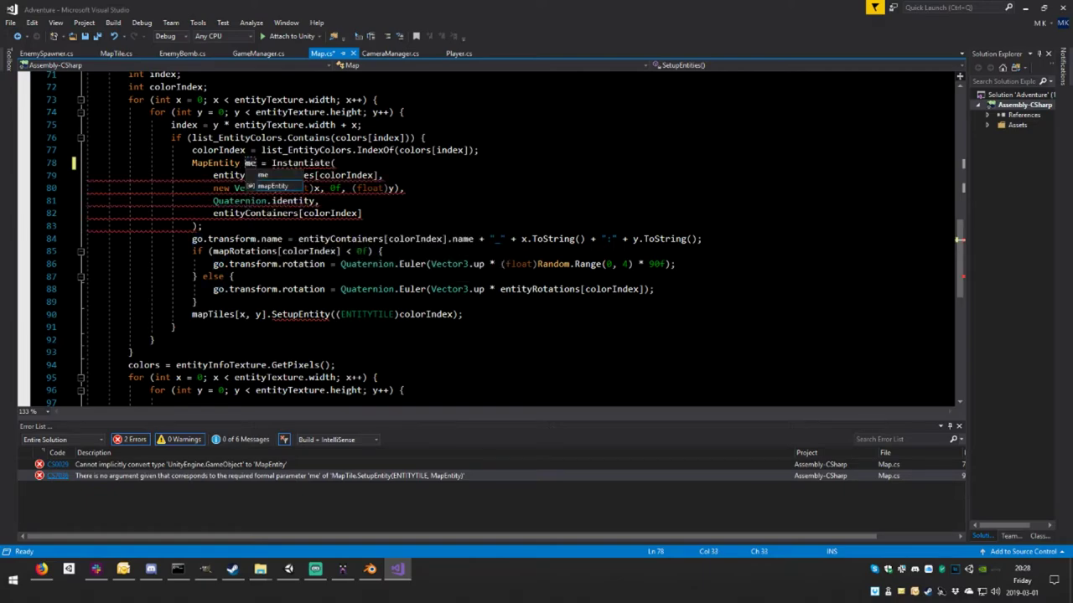
key(Down)
key(Down)
key(Down)
key(Left)
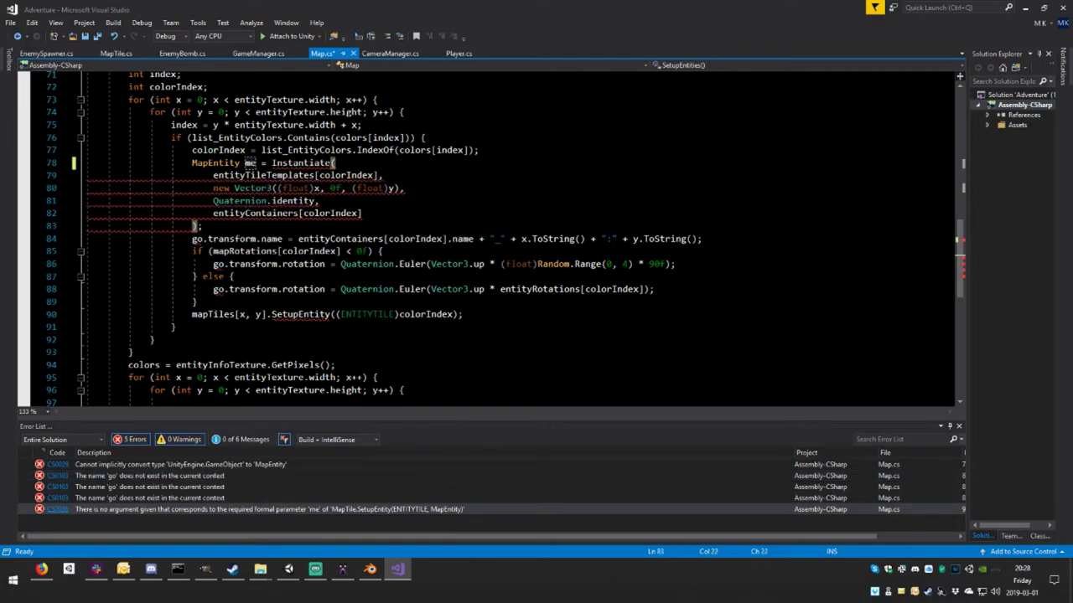
text(.Get)
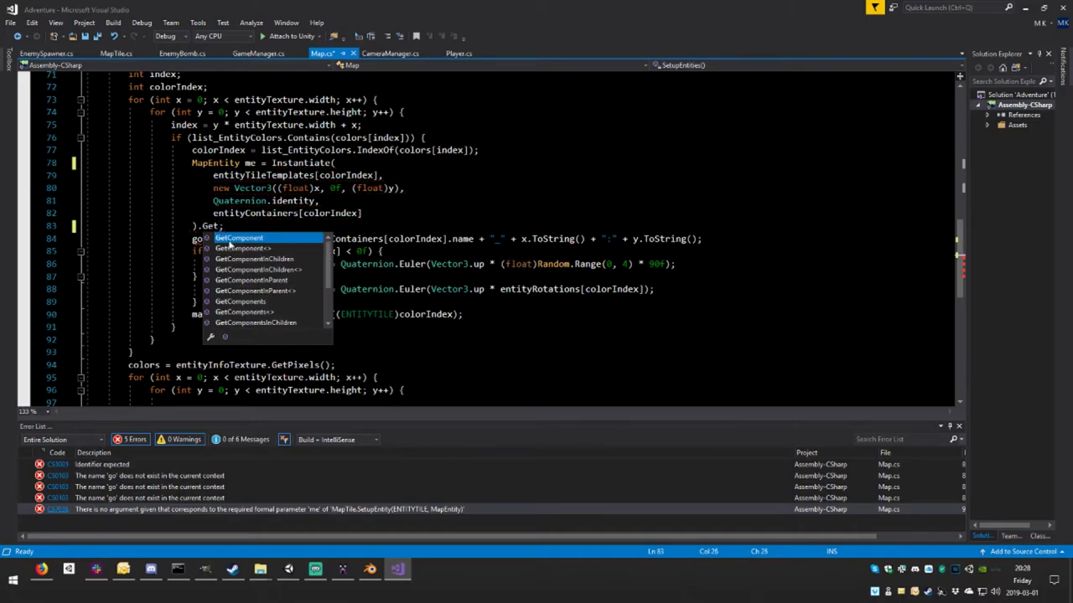
key(Tab)
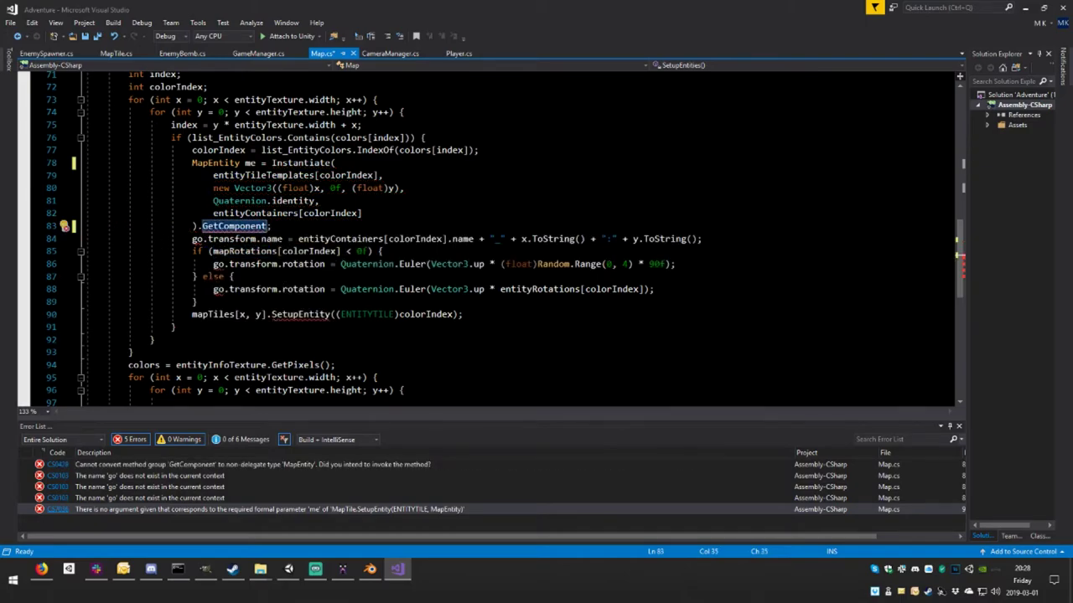
text(<)
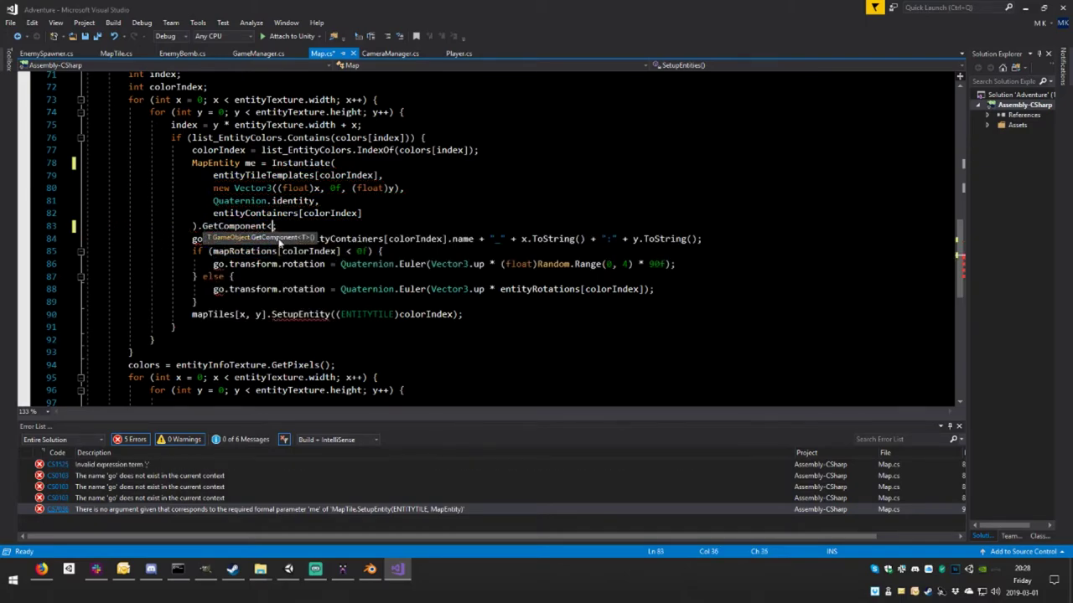
text(M)
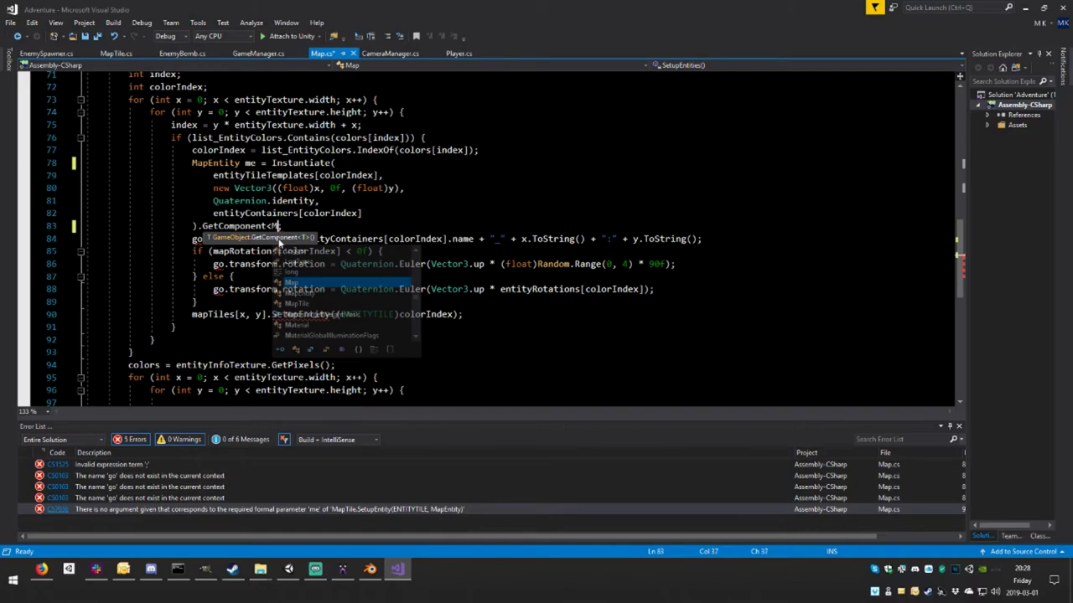
text(apE)
key(Tab)
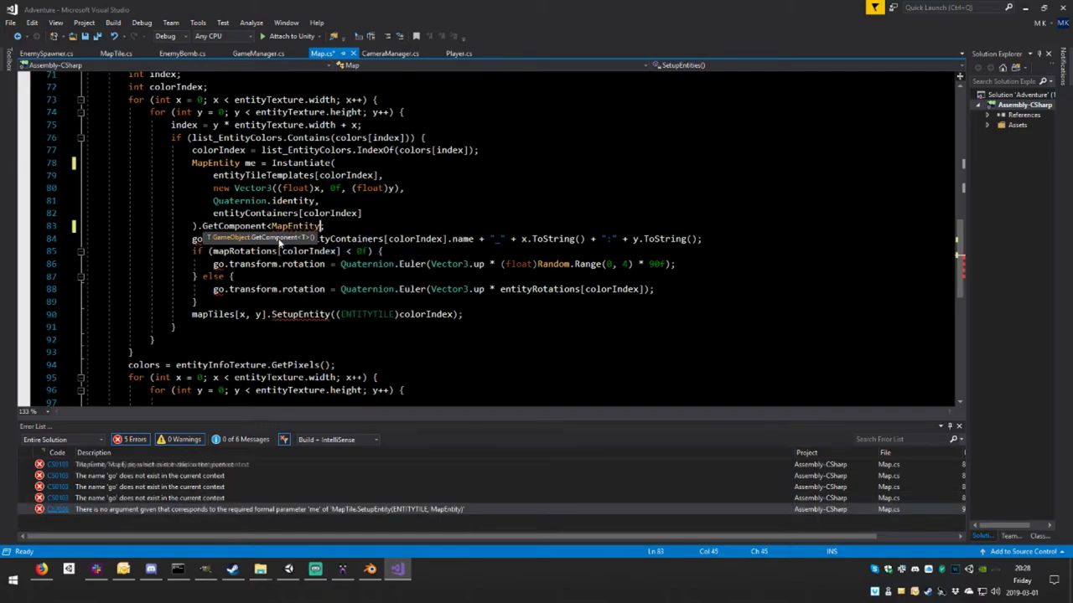
text(>()
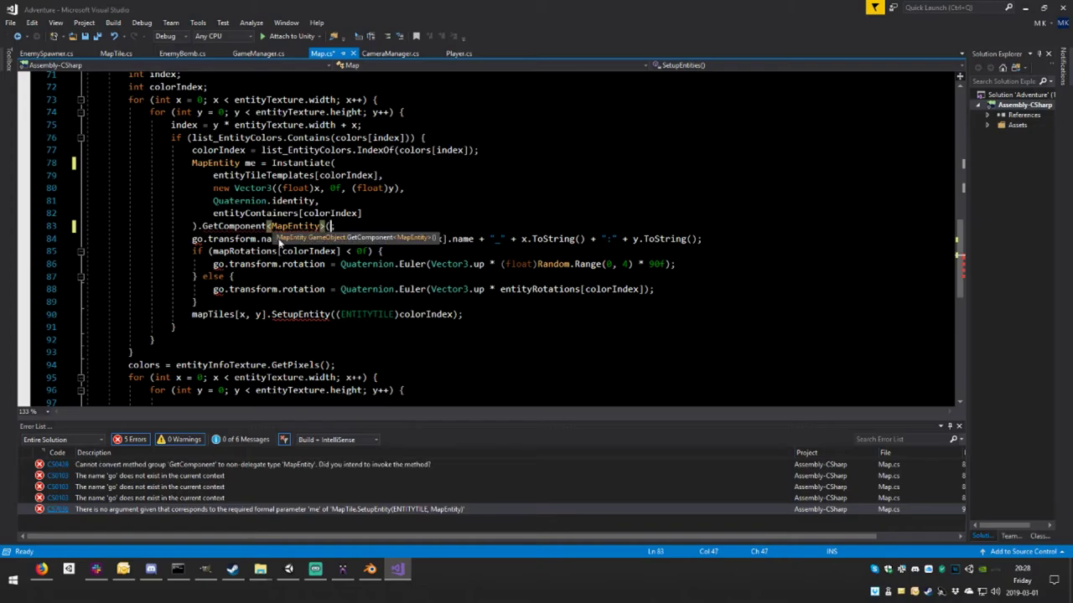
text())
- Replace the remaining go references with me, pass me to SetupEntity, and save Map.cs
click(193, 239)
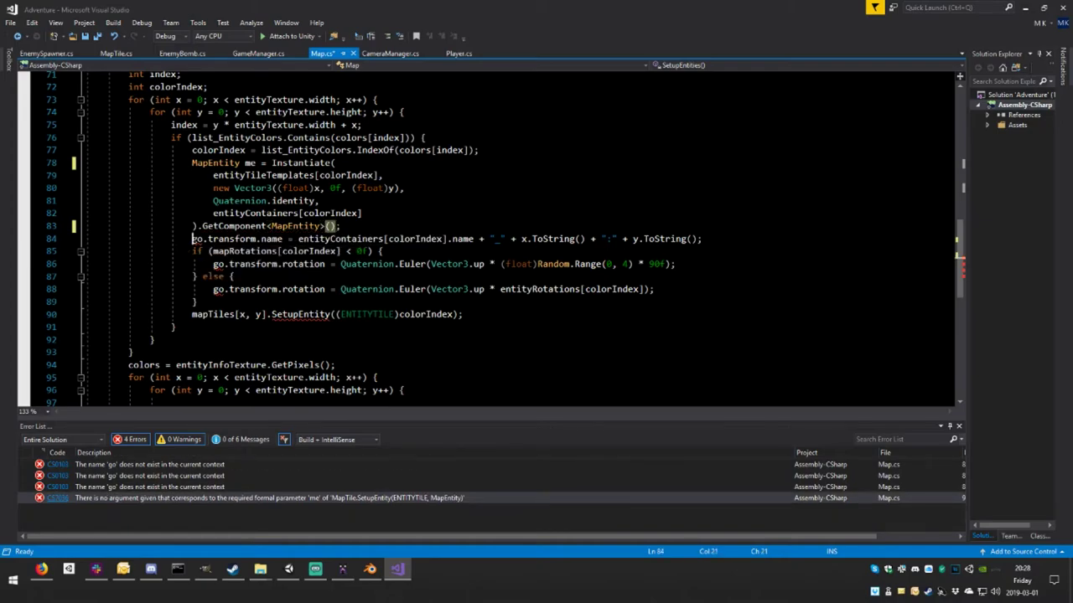
text(me)
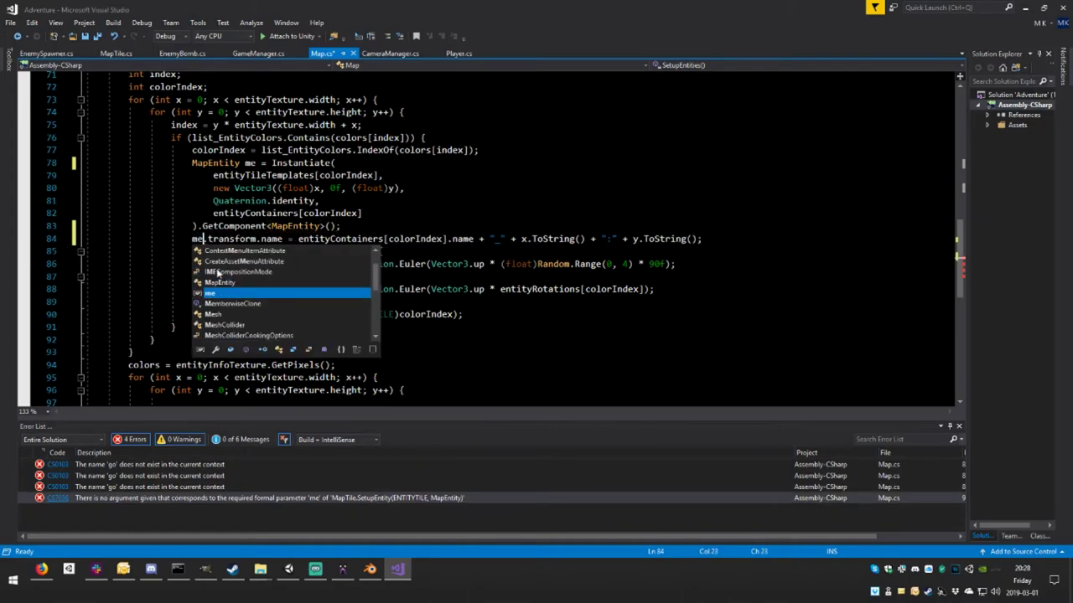
double_click(220, 264)
text(me)
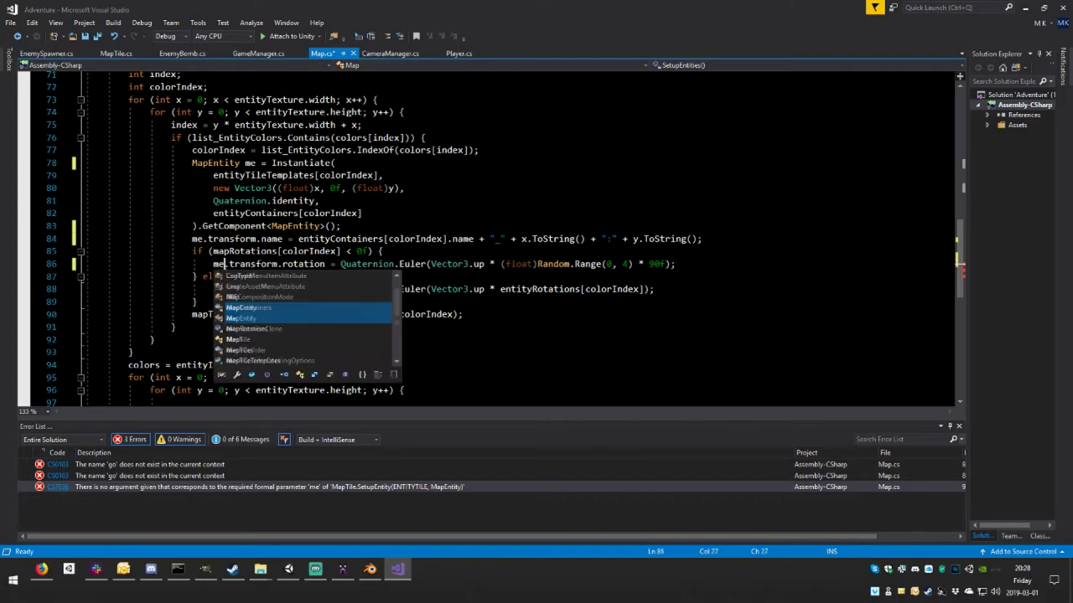
double_click(218, 289)
text(me)
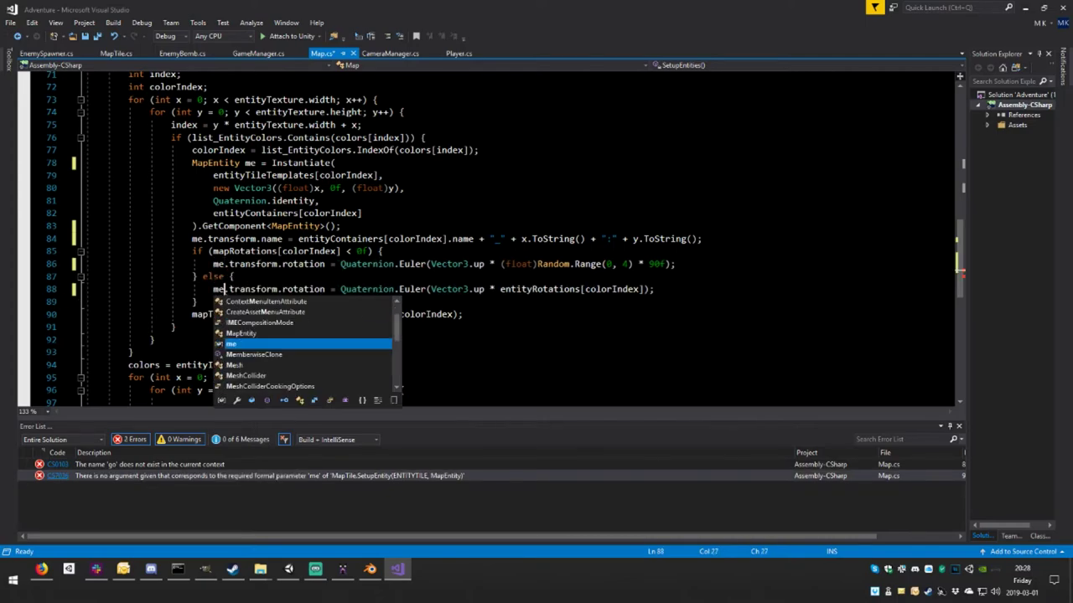
click(451, 314)
text(, )
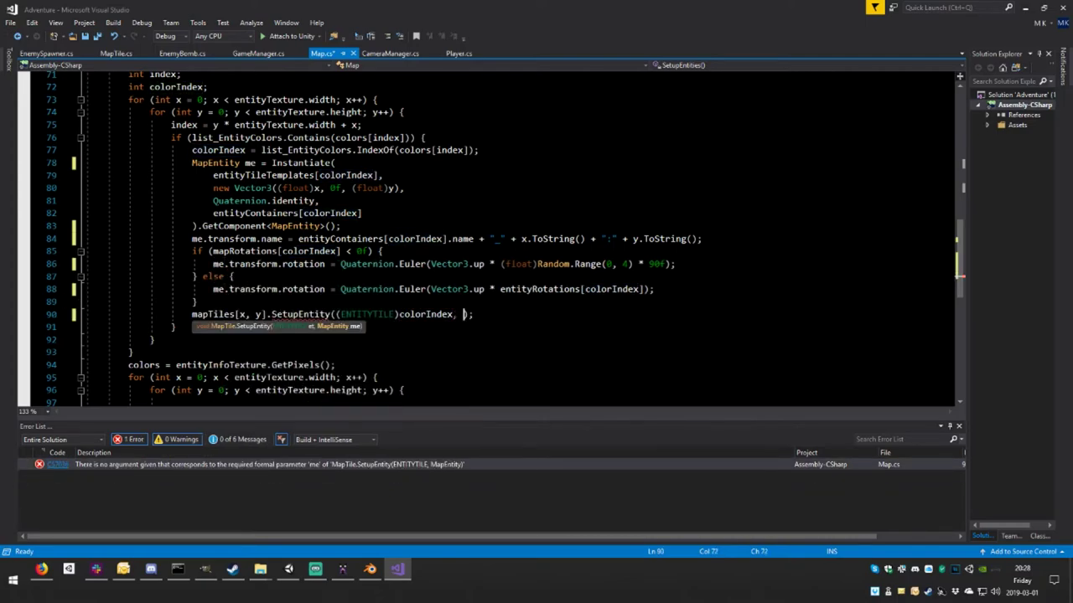
text(me)
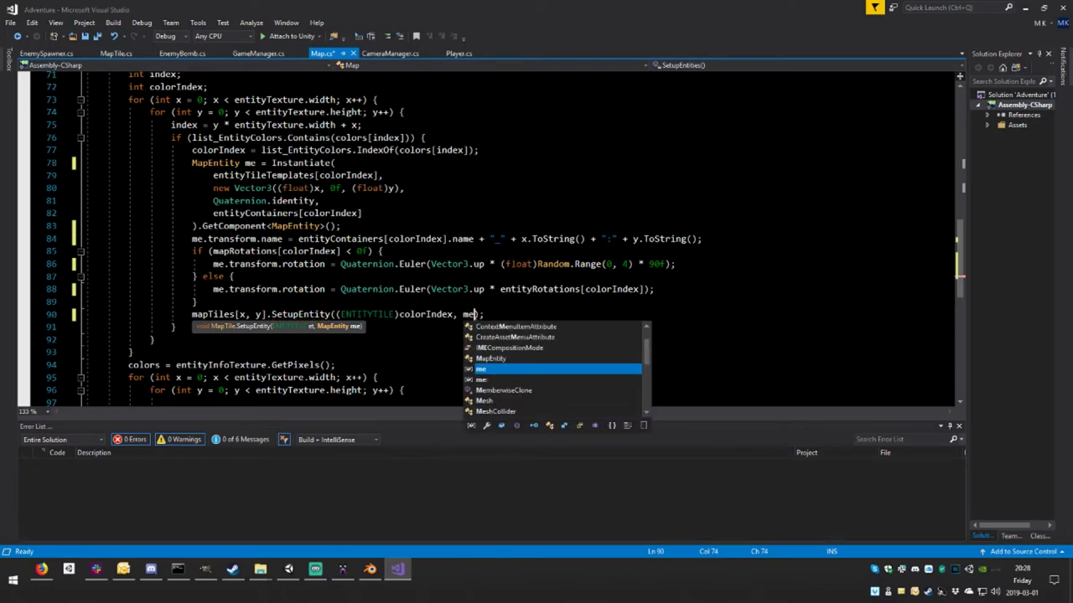
key(ctrl+s)
click(473, 290)
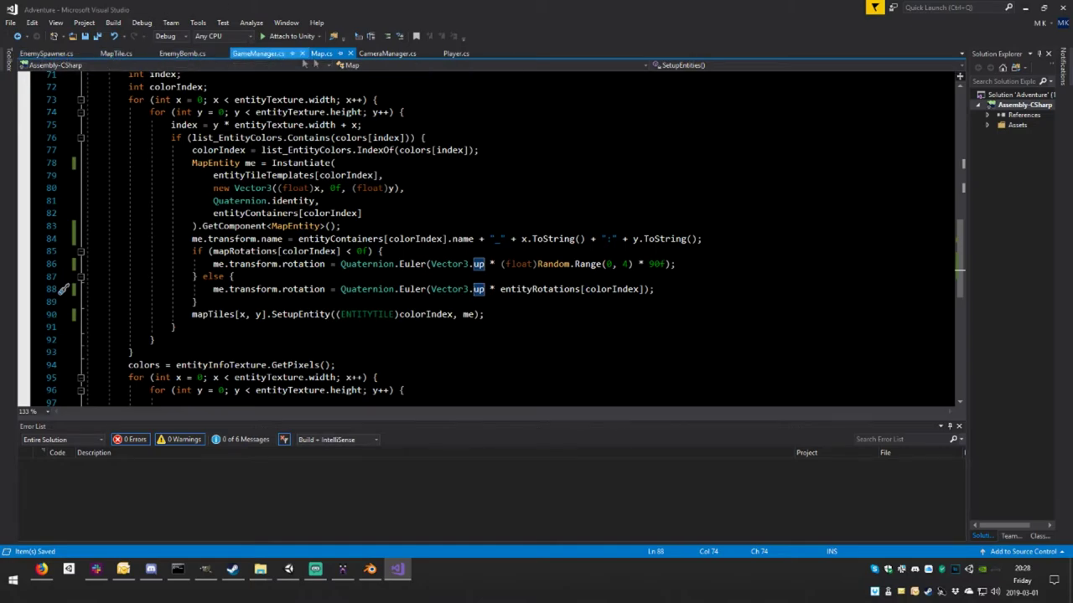
- Review MapTile.cs, EnemySpawner.cs and the entity loop in Map.cs, ending on MapTile.cs
click(126, 54)
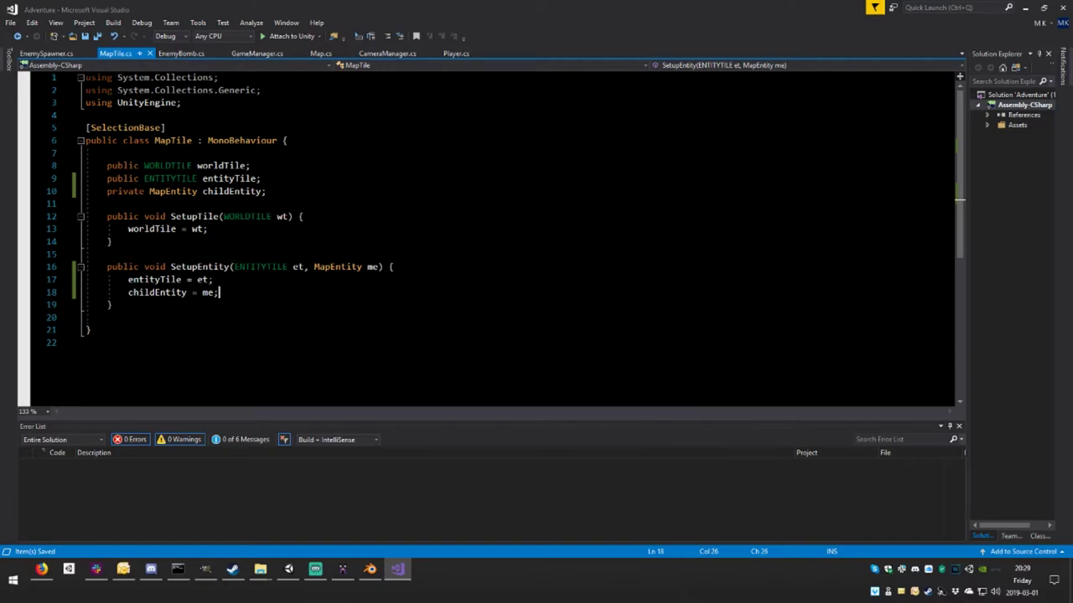
click(49, 56)
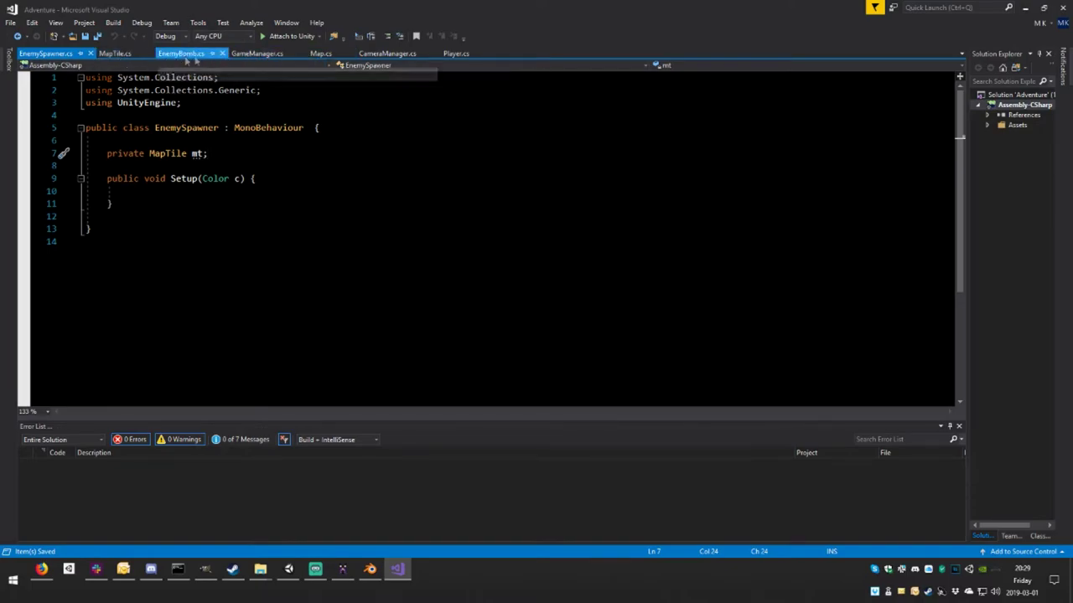
click(321, 54)
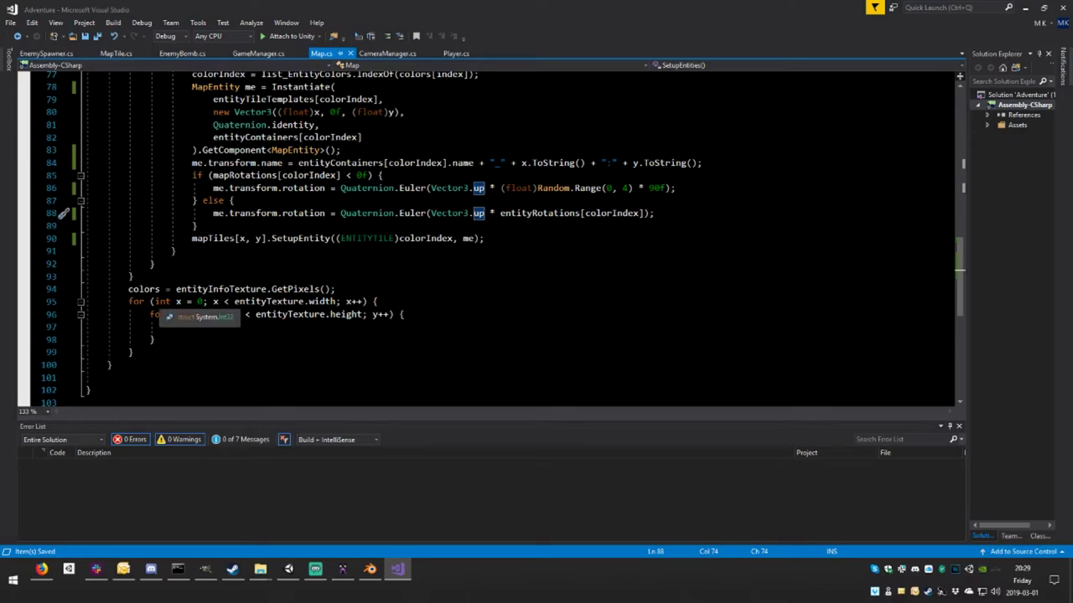
double_click(214, 289)
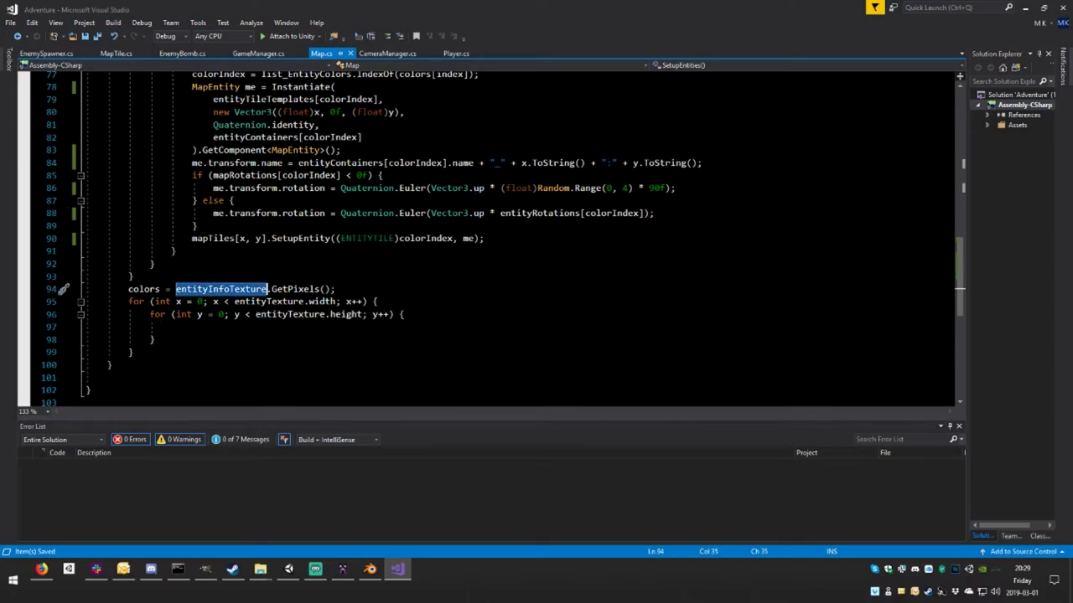
click(178, 301)
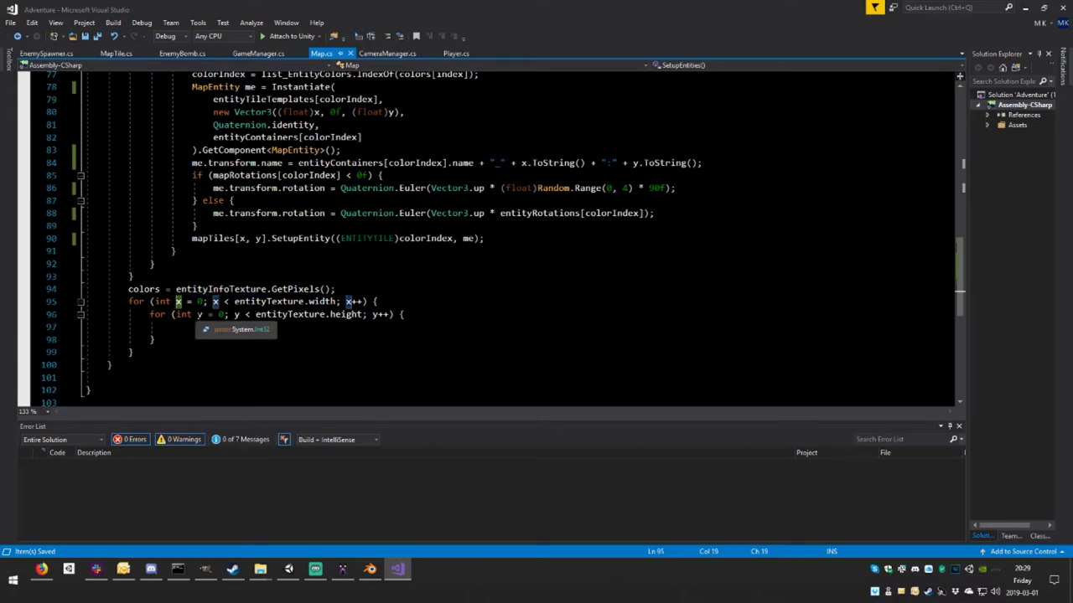
click(122, 53)
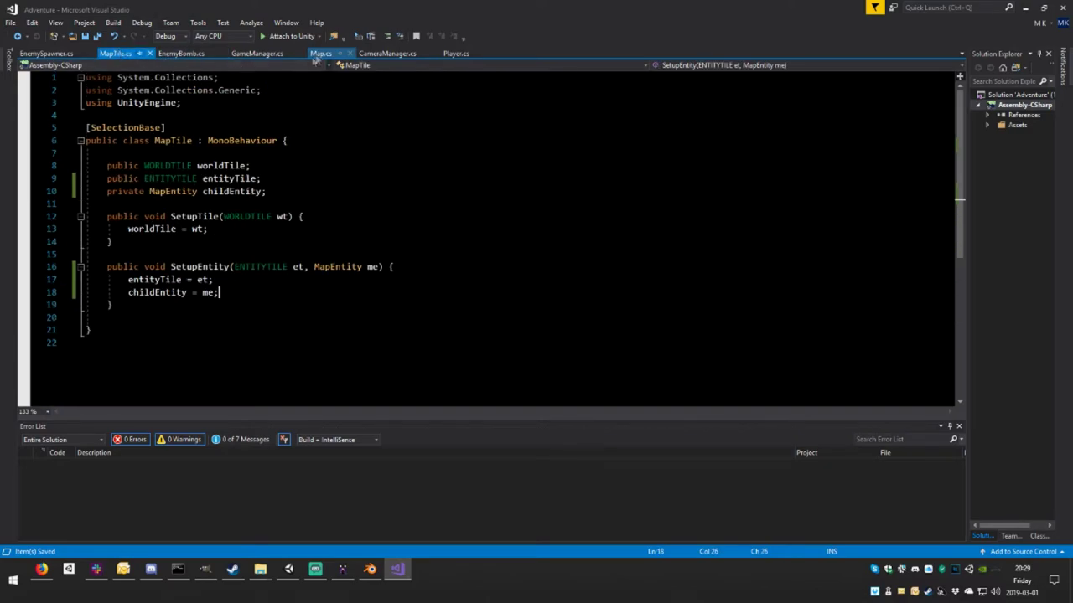
click(261, 54)
click(121, 54)
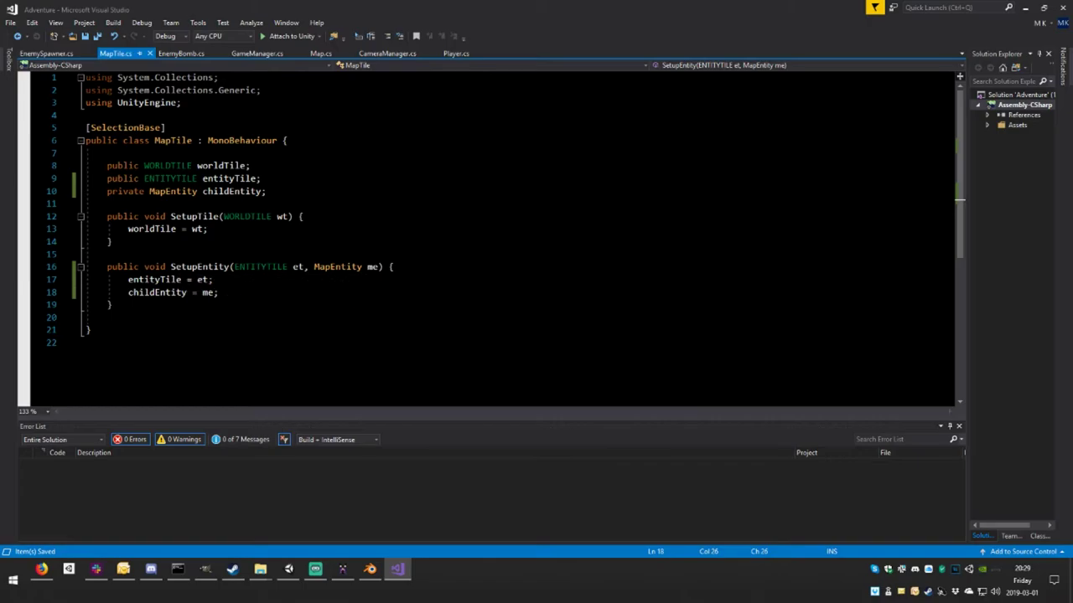
- Add a 'public void SendInfoToEntity(Color c)' method below SetupEntity
click(107, 319)
key(Return)
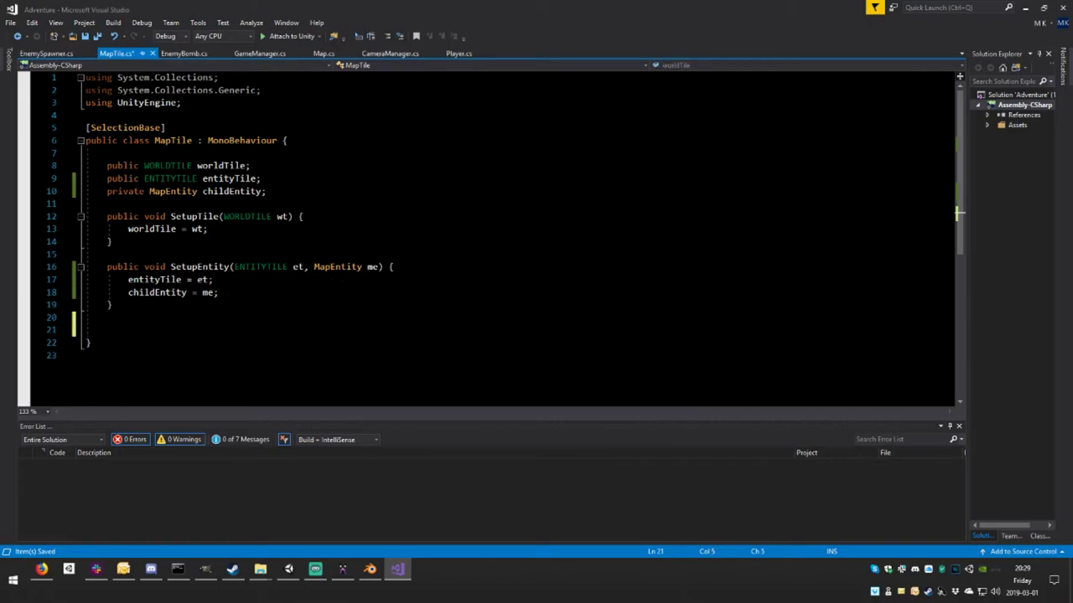
key(Return)
key(Up)
text(p)
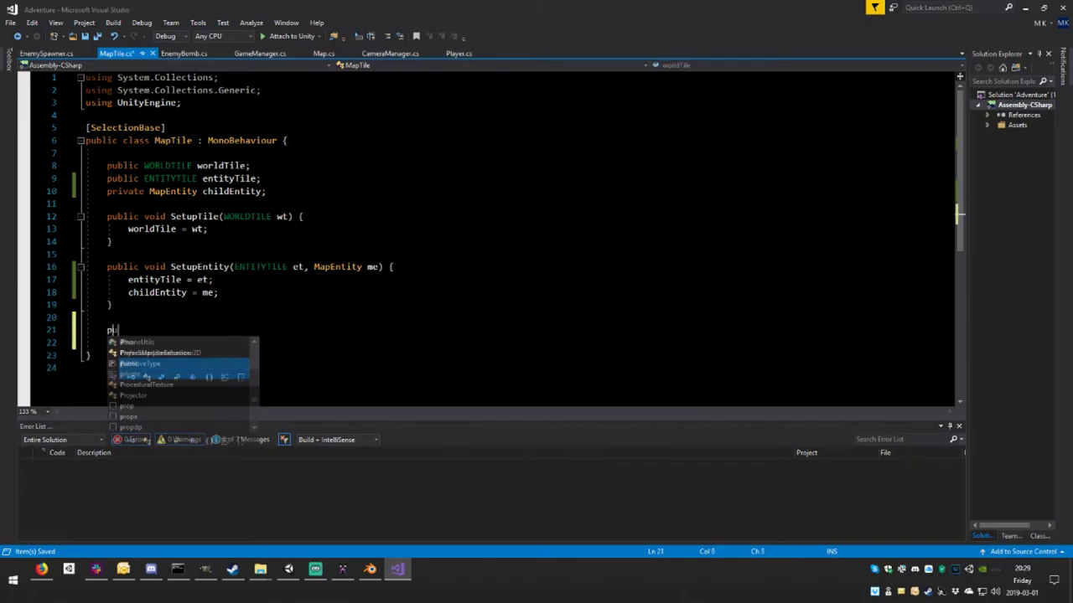
text(ublic)
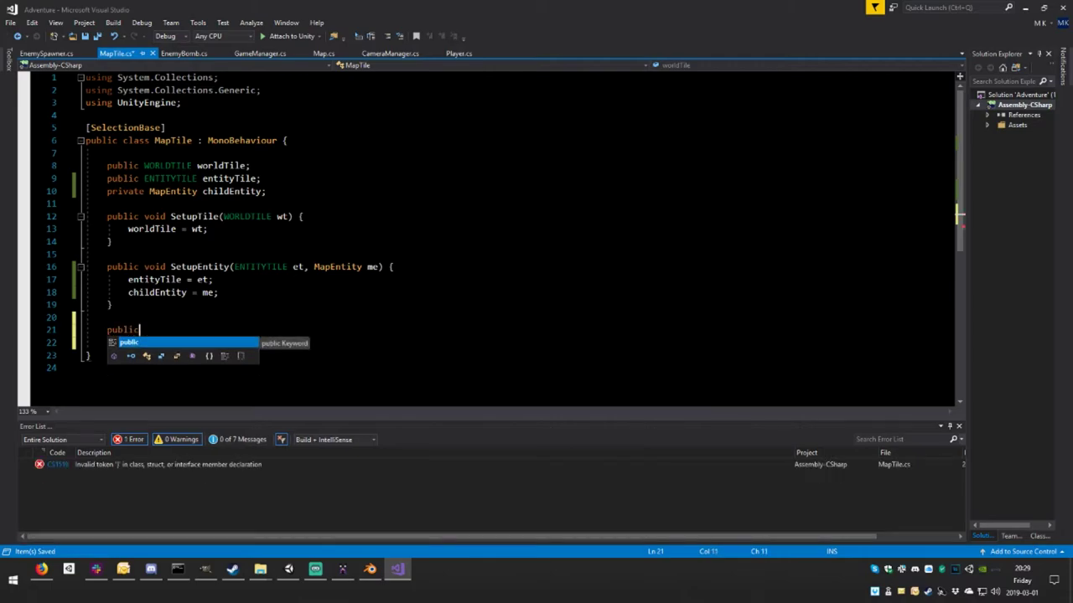
text( void )
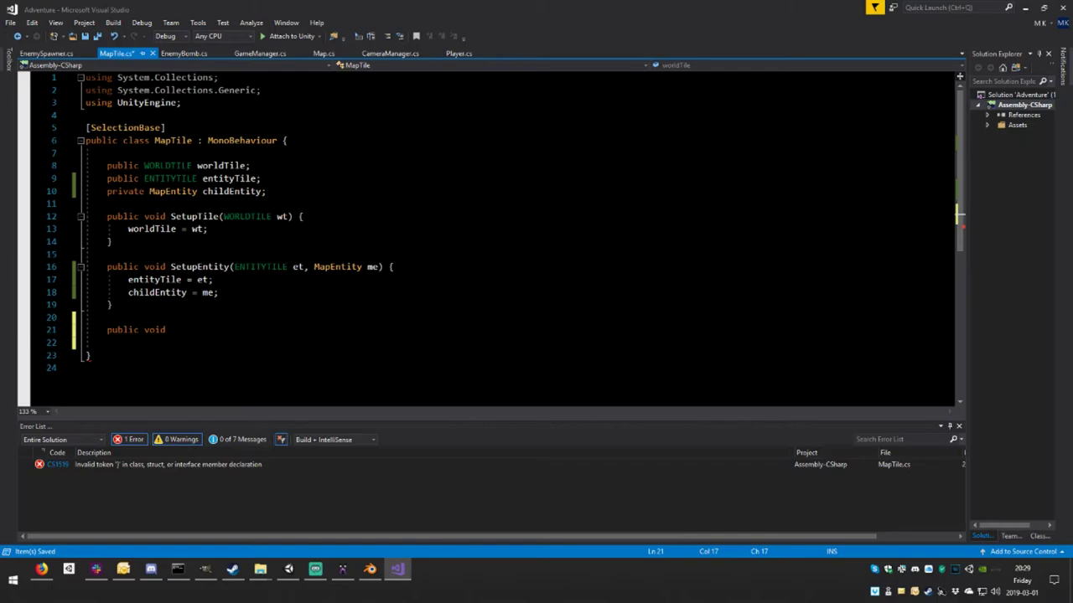
text(SendIn)
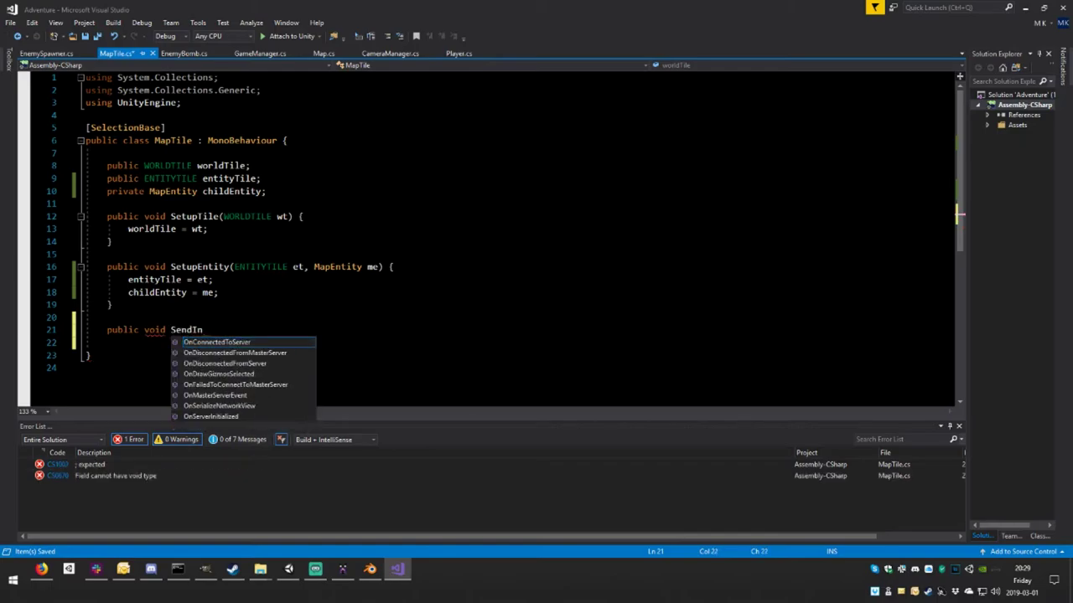
text(fotoE)
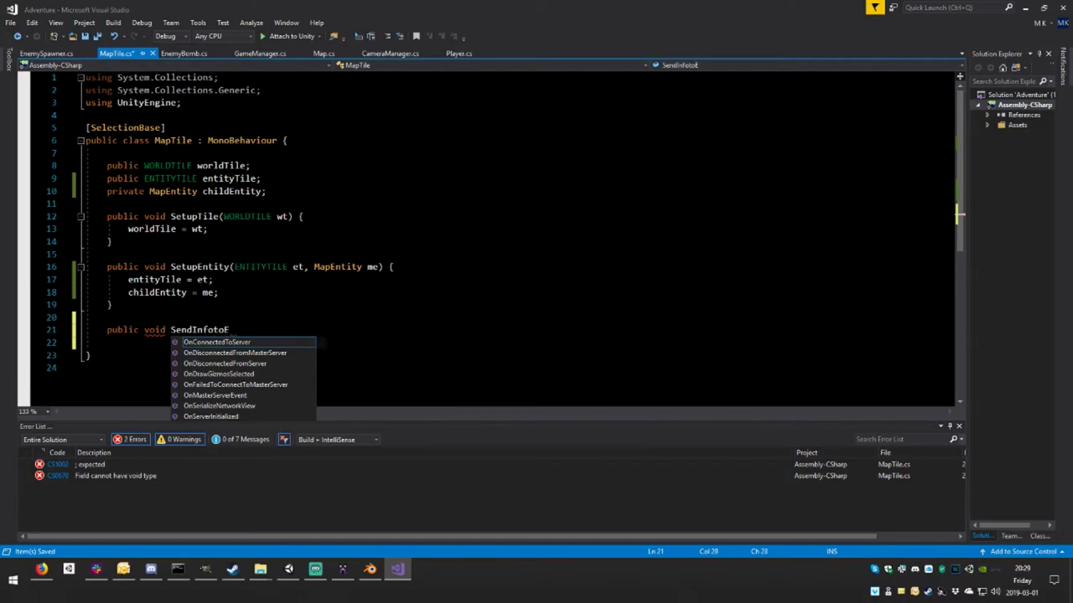
key(Insert)
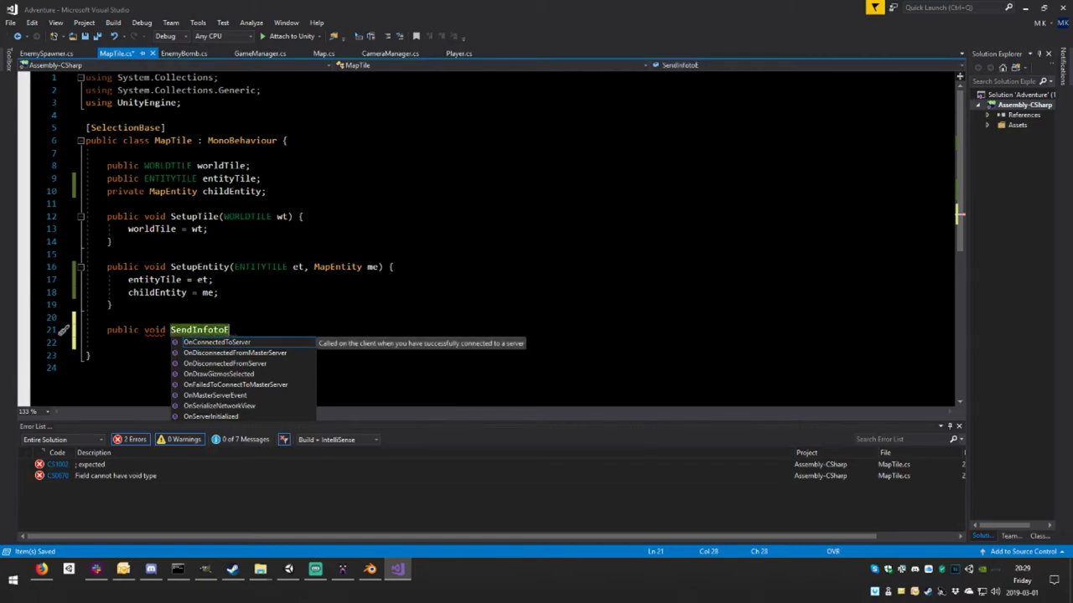
key(BackSpace)
key(BackSpace)
key(BackSpace)
key(BackSpace)
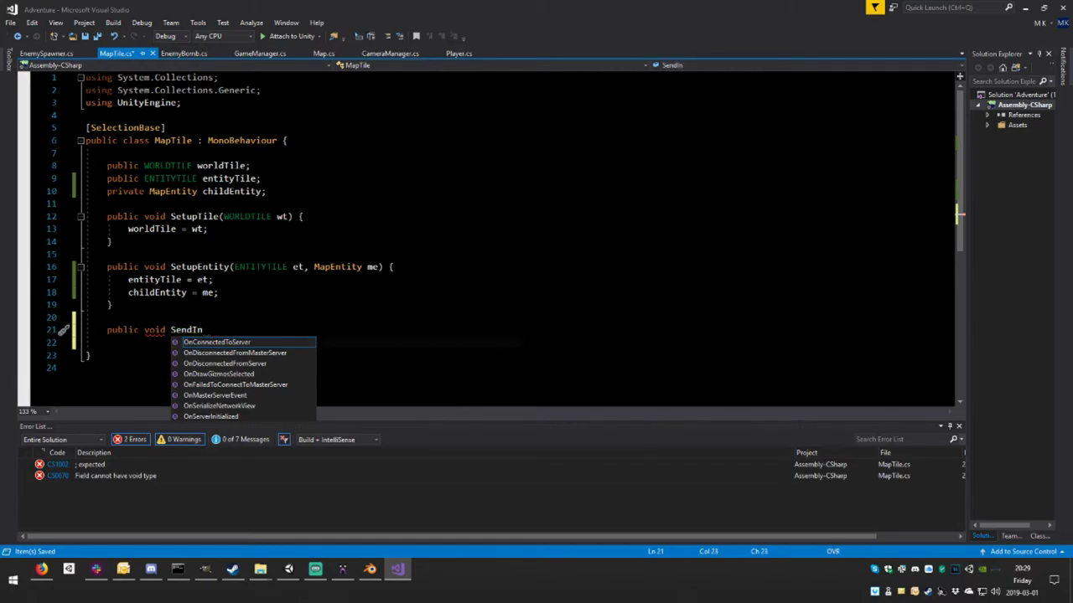
text(foT)
text(oE)
text(ntity)
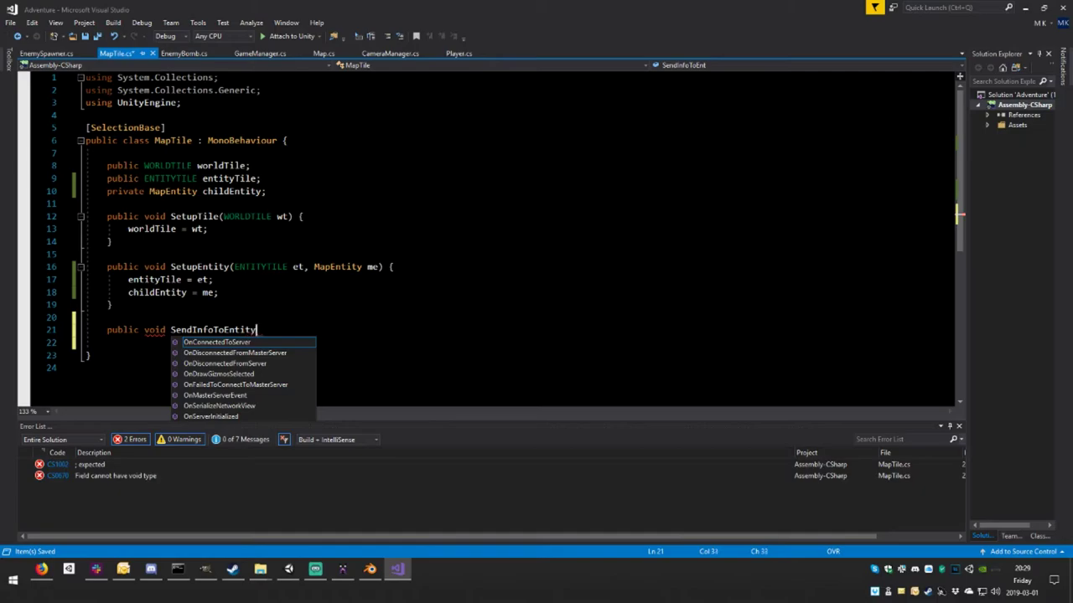
text(()
key(BackSpace)
text(C)
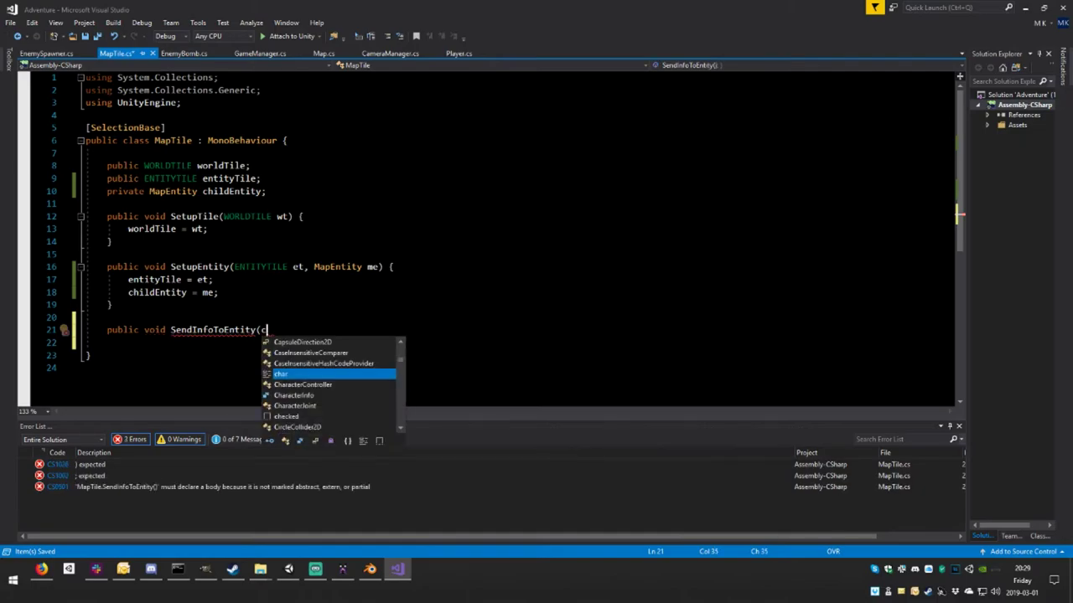
text(oor)
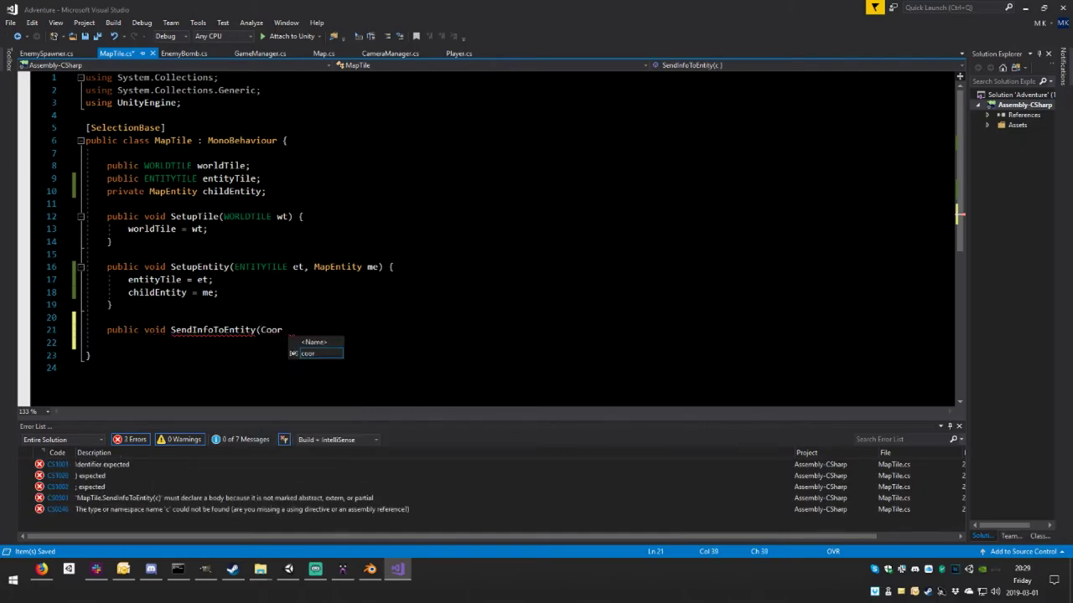
key(BackSpace)
key(BackSpace)
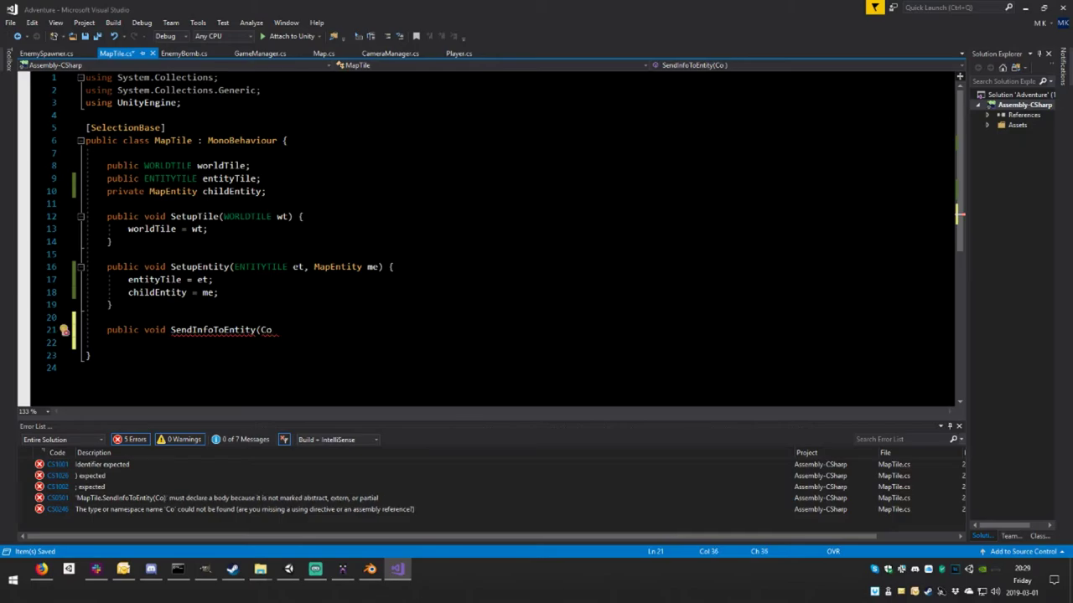
text(lo)
key(BackSpace)
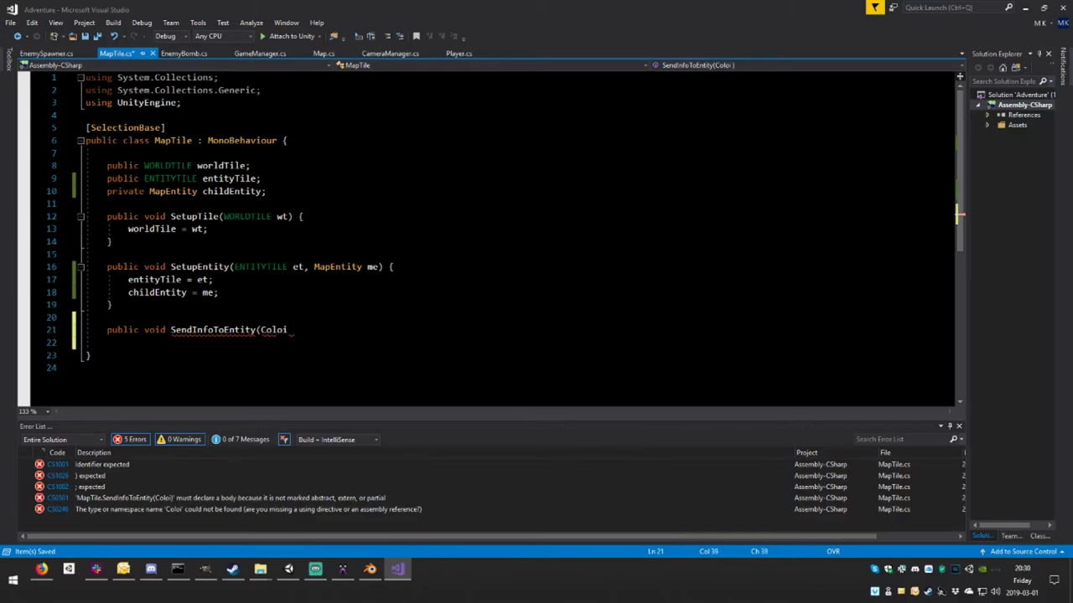
text(r )
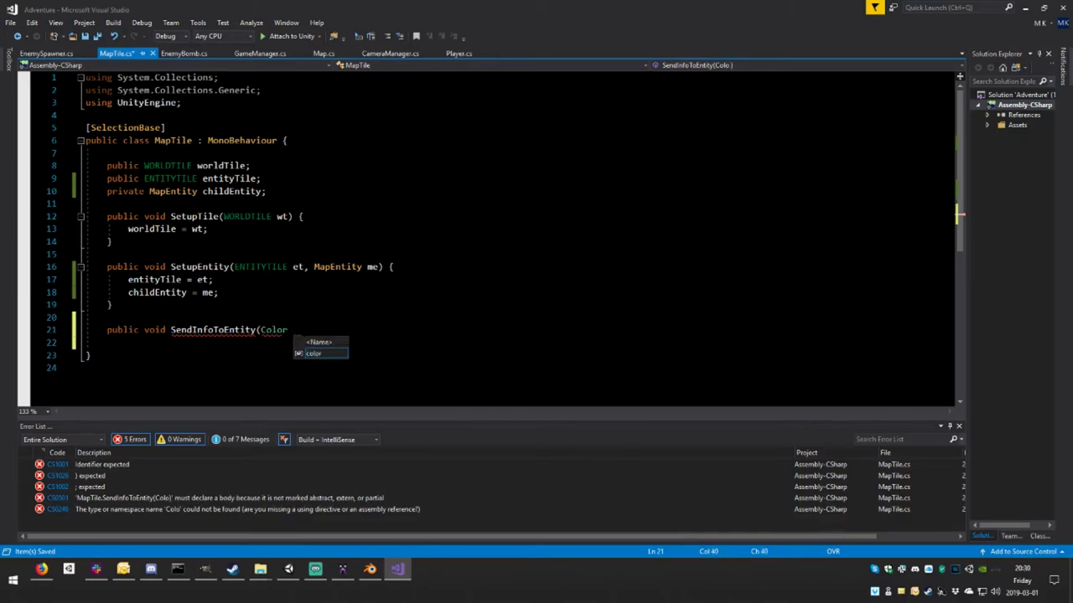
text(c))
key(Return)
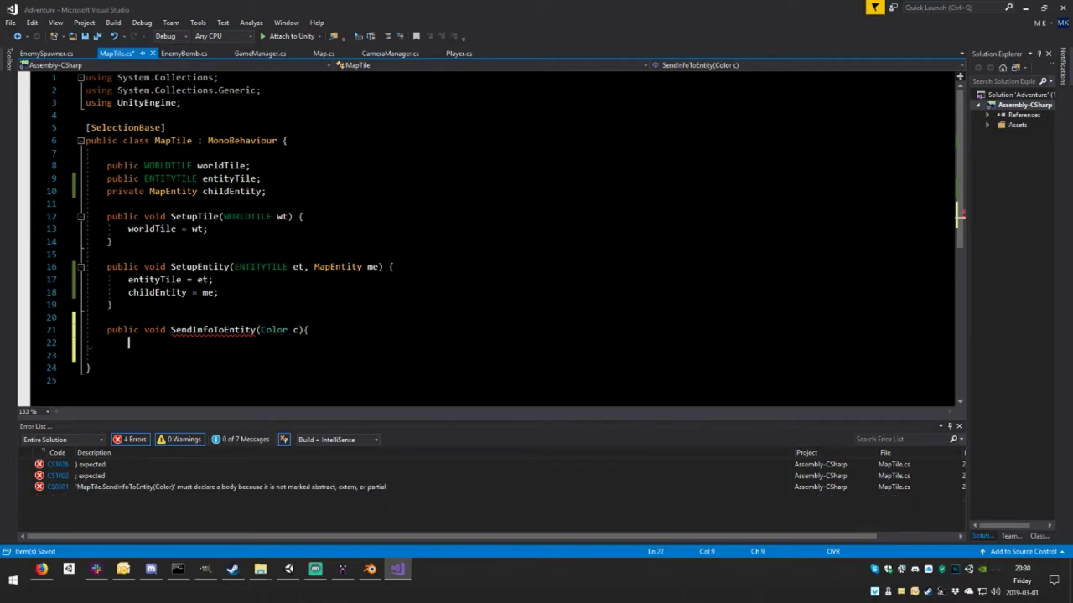
text({)
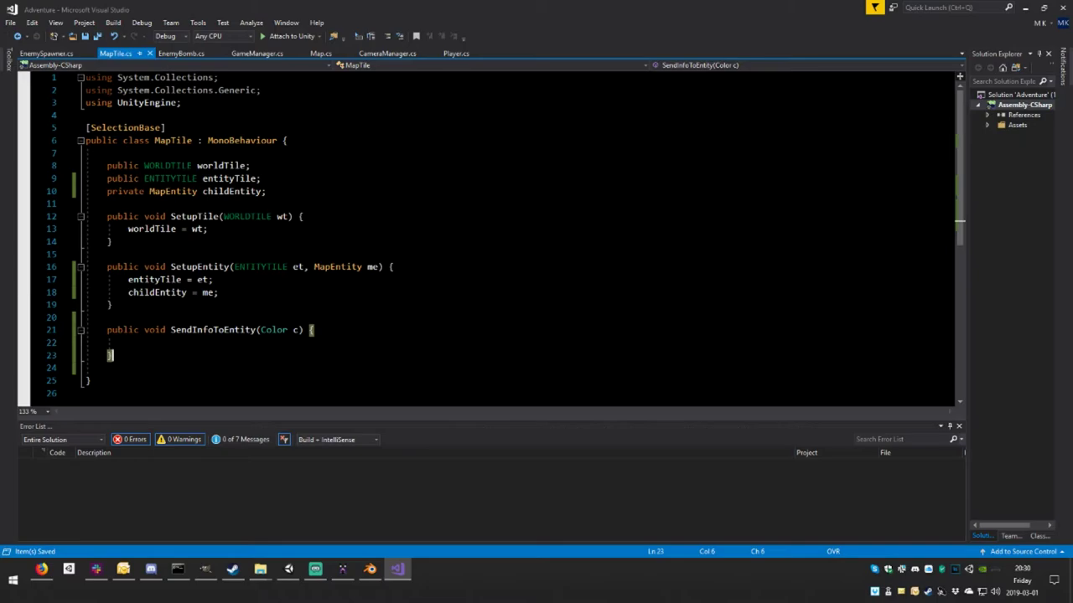
- Write 'childEntity.Setup(c);' in the method body and save MapTile.cs
click(42, 53)
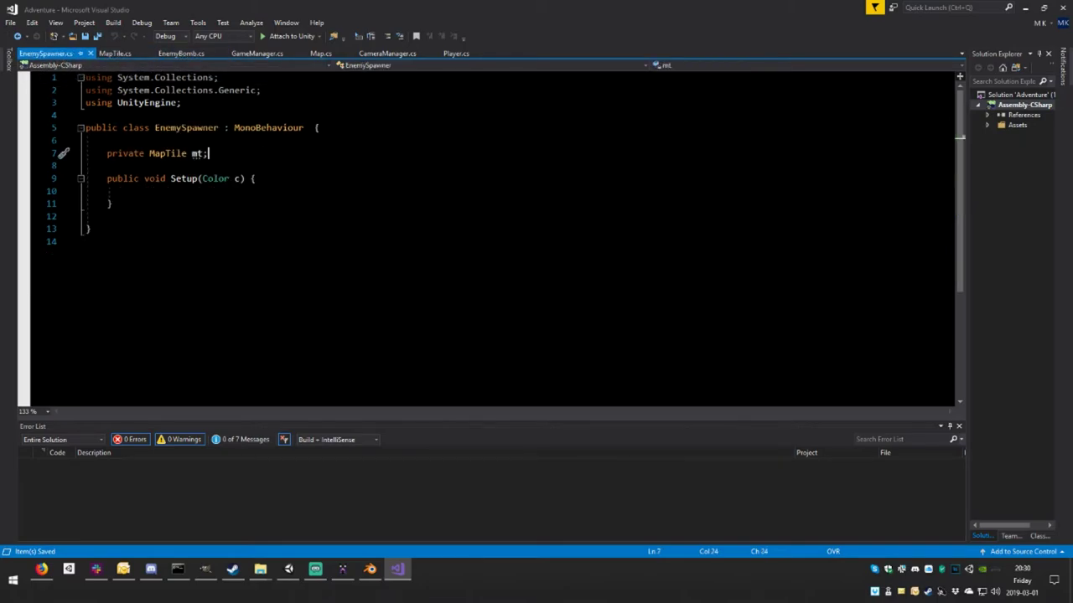
click(115, 53)
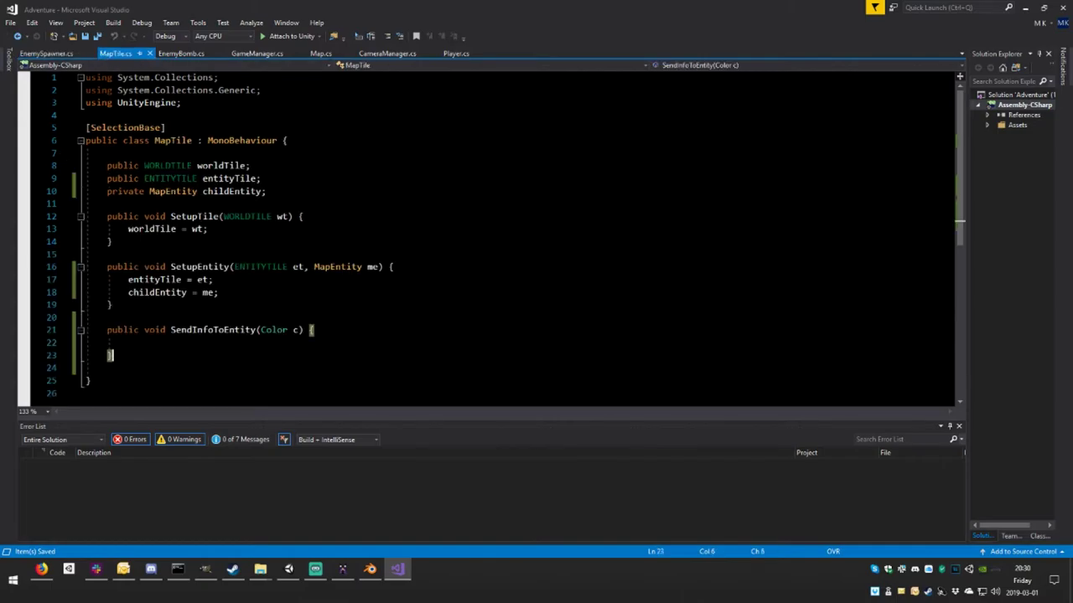
click(128, 342)
text(chi)
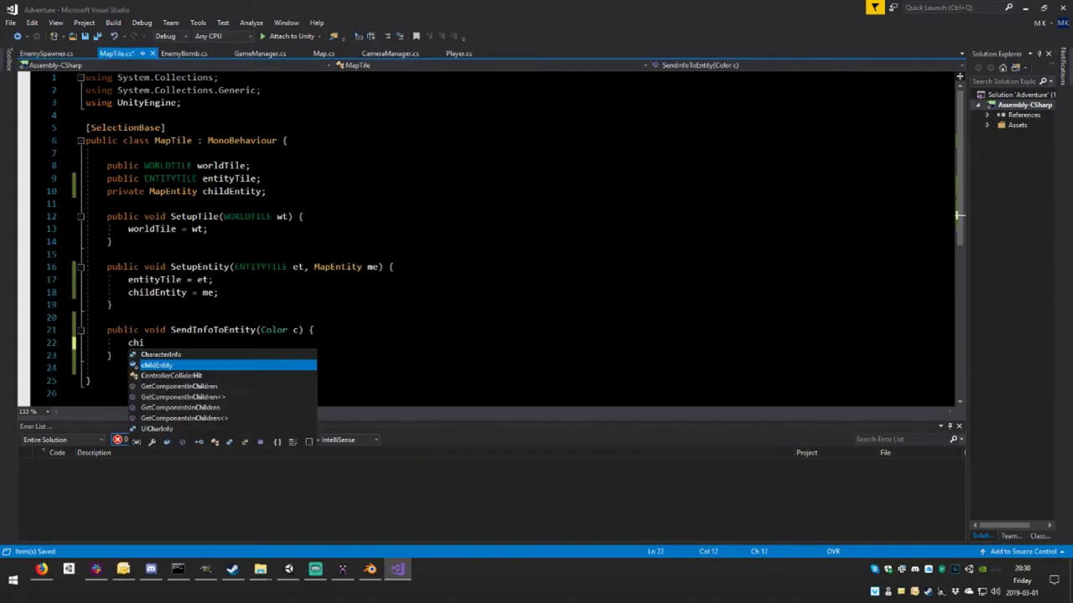
text(ldEnt)
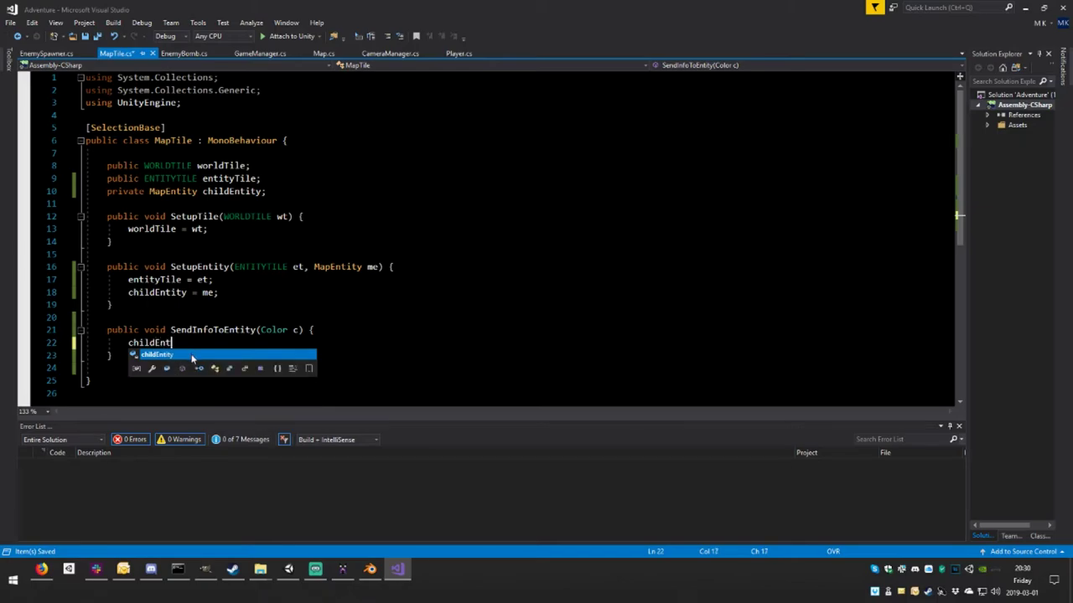
text(ity.)
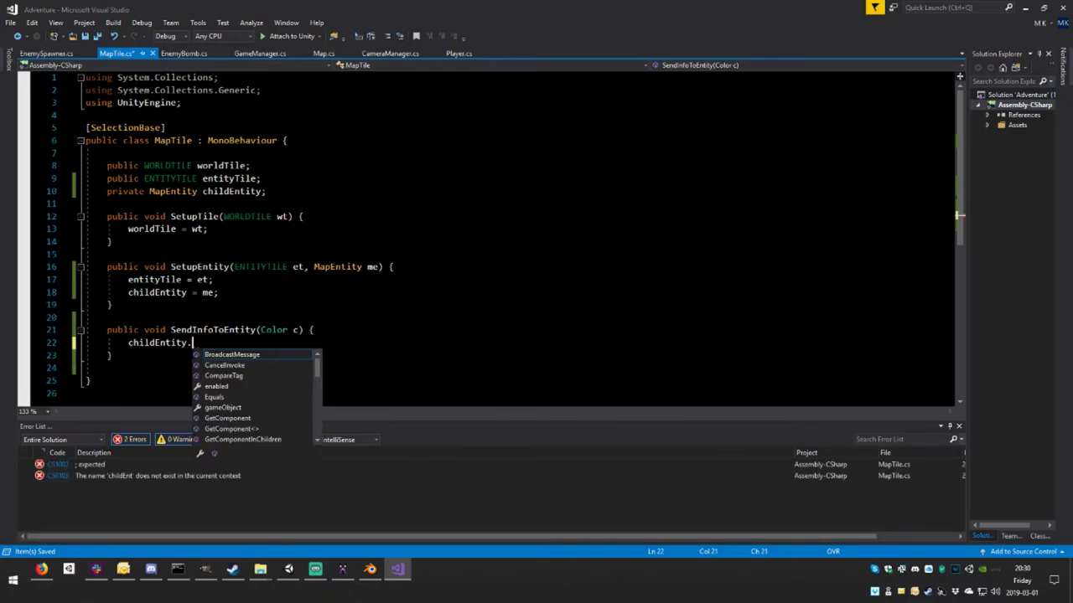
text(Setu)
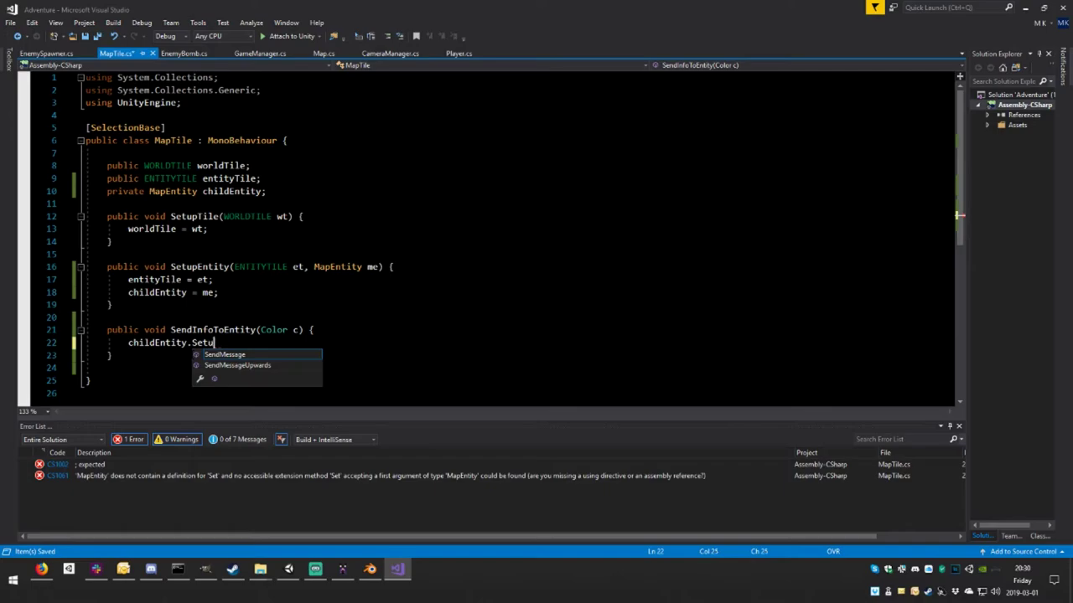
text(o)
key(BackSpace)
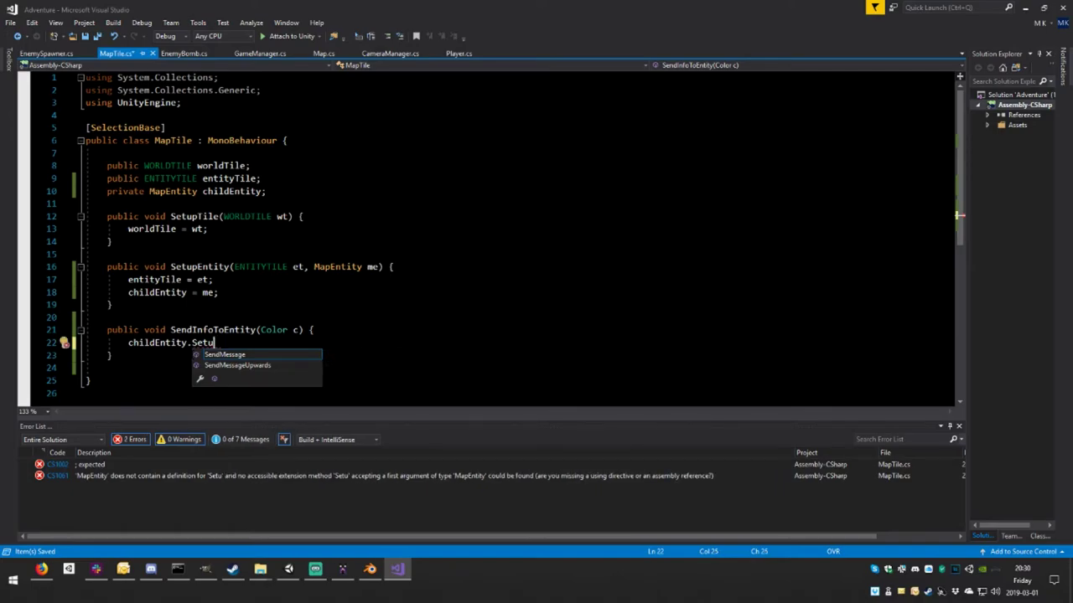
text(p()
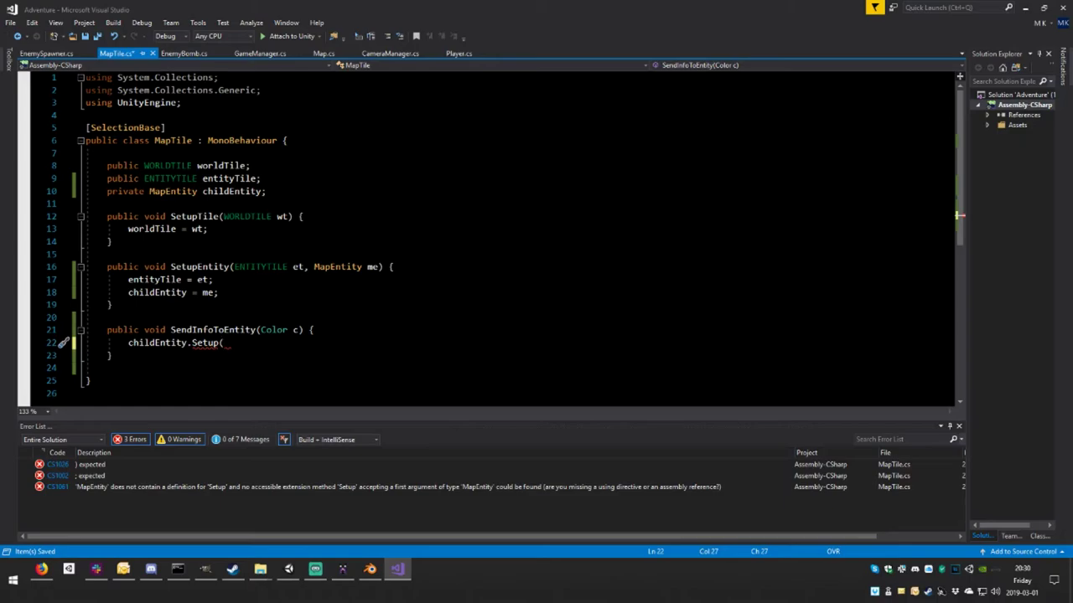
text(c)
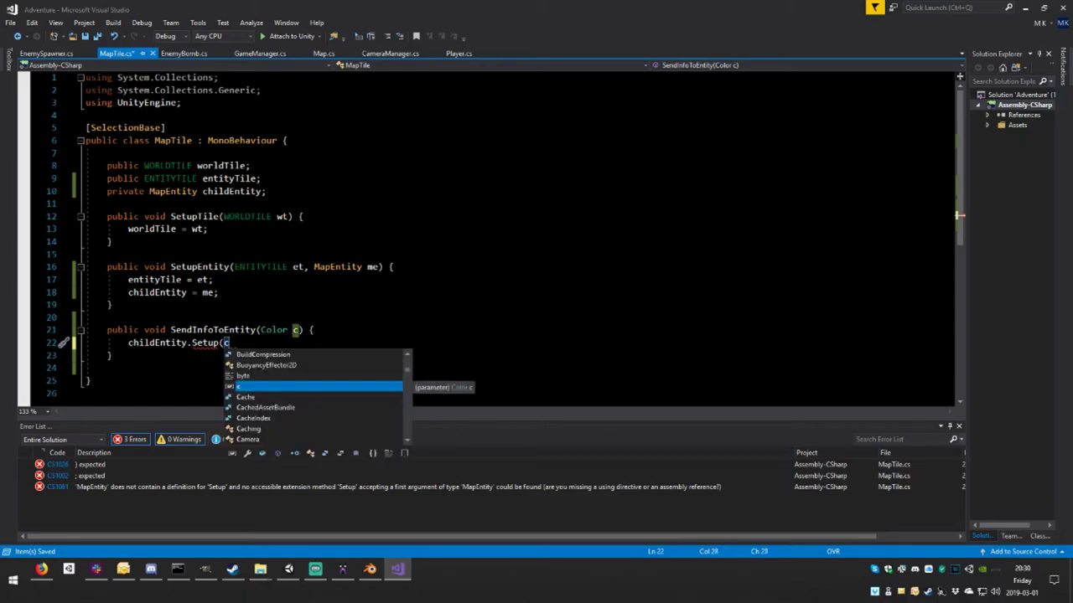
text())
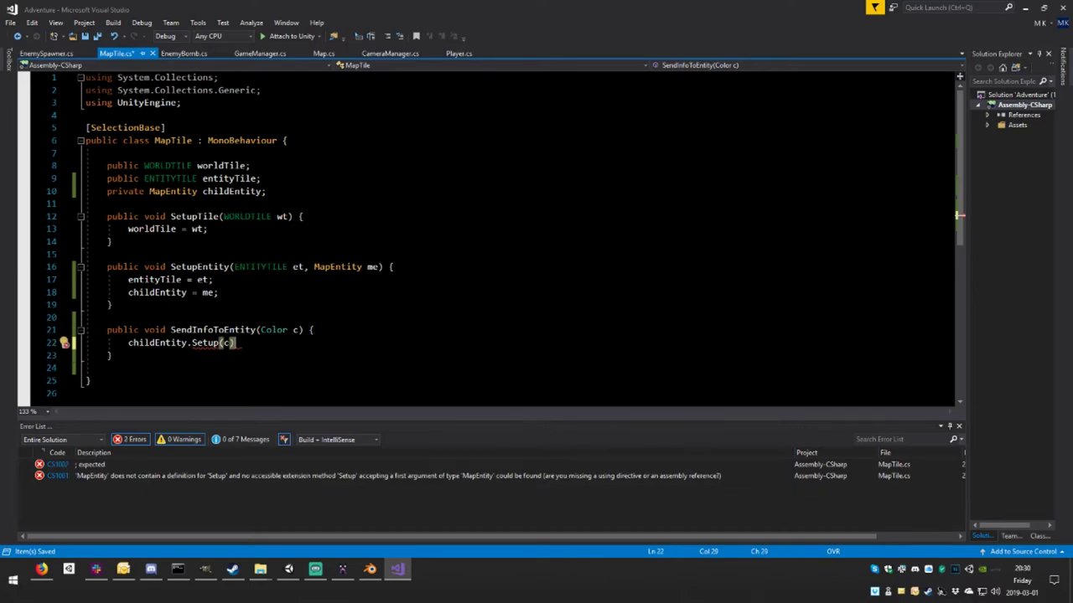
text(;)
key(ctrl+s)
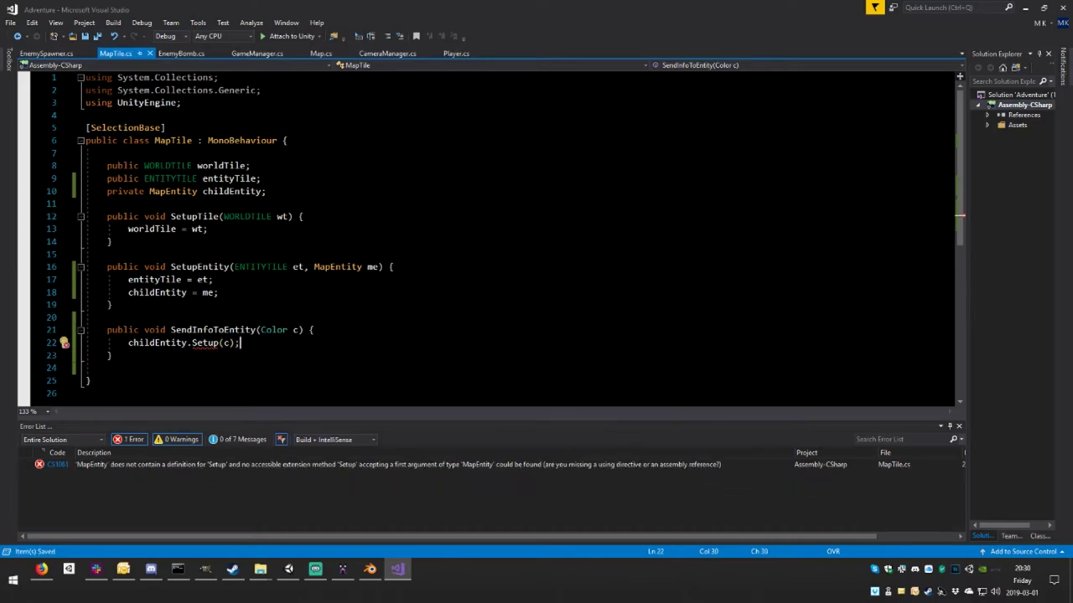
mouse_move(197, 344)
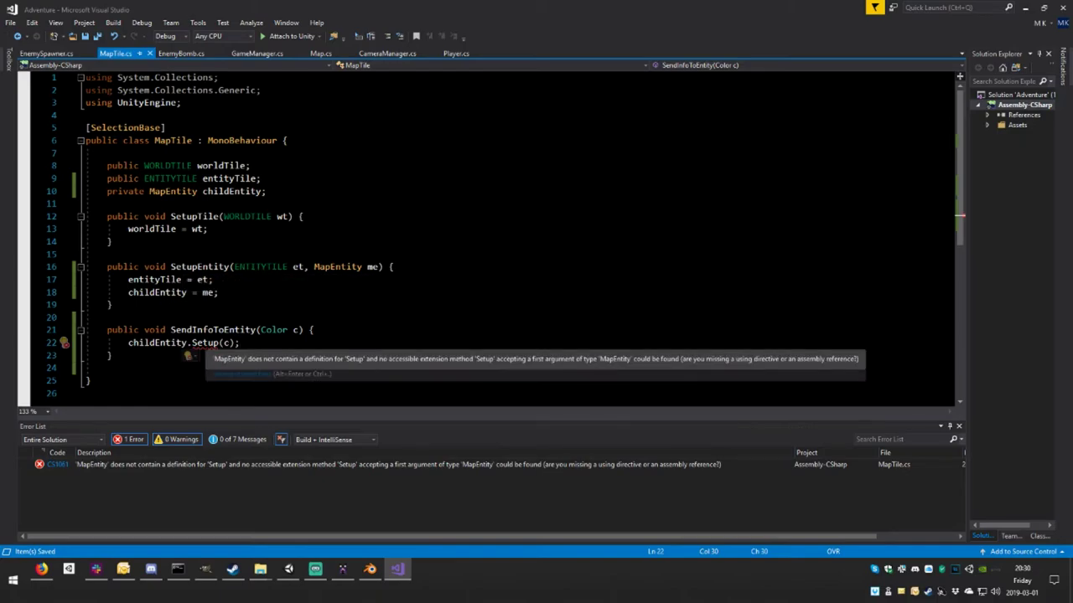
- Try Go to Definition on Setup, dismiss the 'Cannot navigate' message, check EnemySpawner, then go to Unity
click(217, 345)
key(F12)
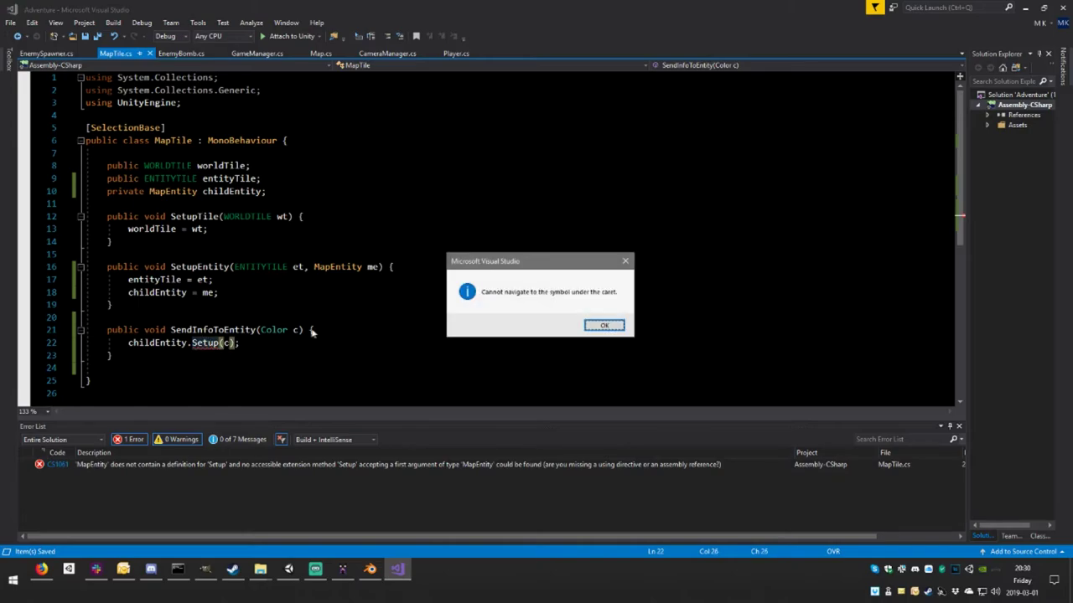
click(599, 326)
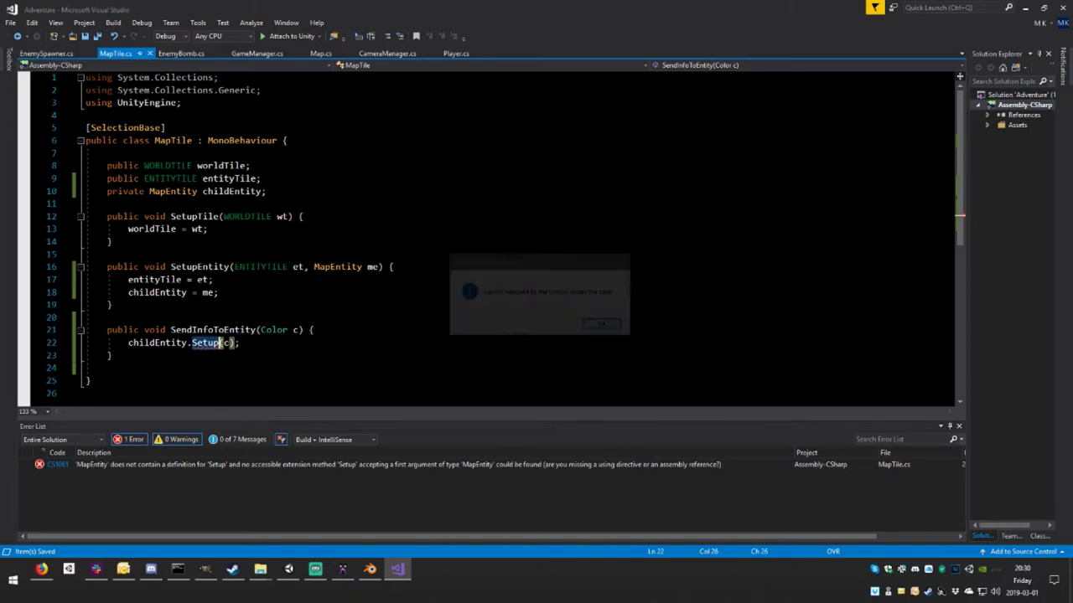
click(50, 56)
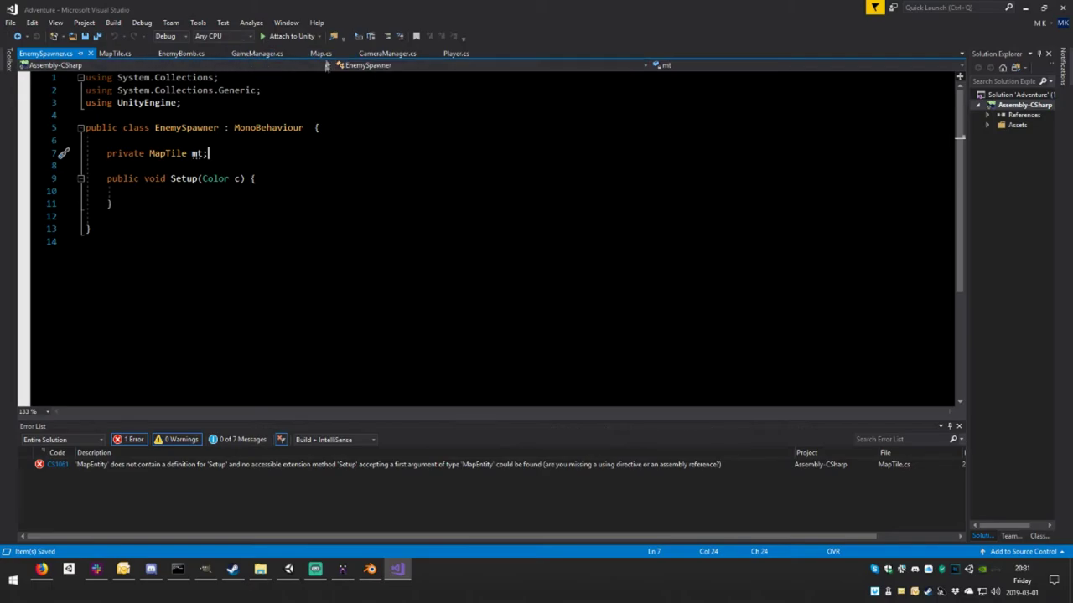
click(288, 569)
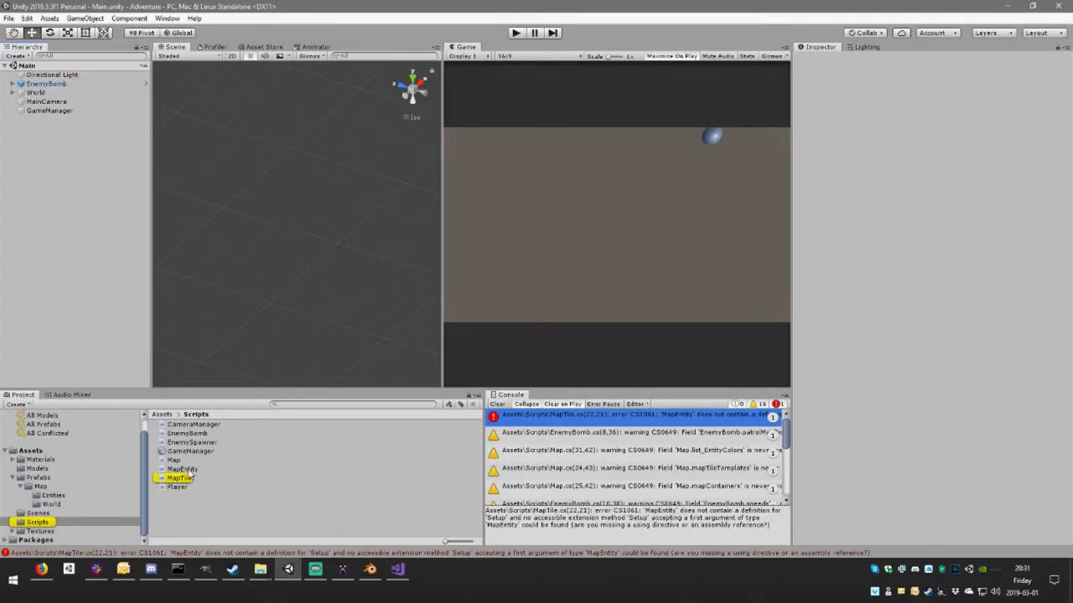
- Delete Start and Update from MapEntity.cs, put the brace on the class line, and save
double_click(182, 470)
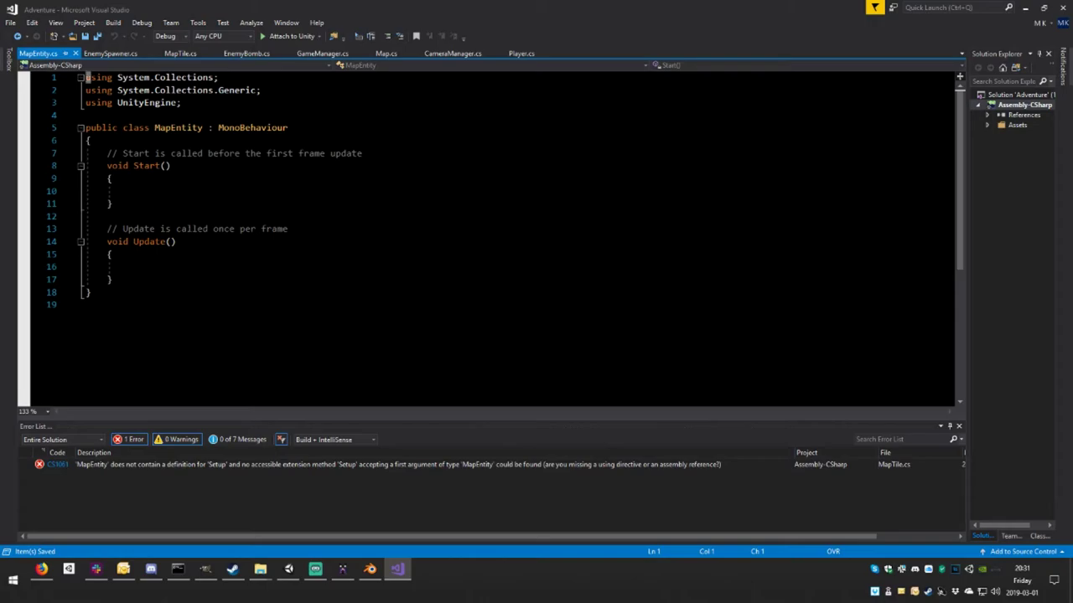
drag(117, 280, 41, 158)
key(Delete)
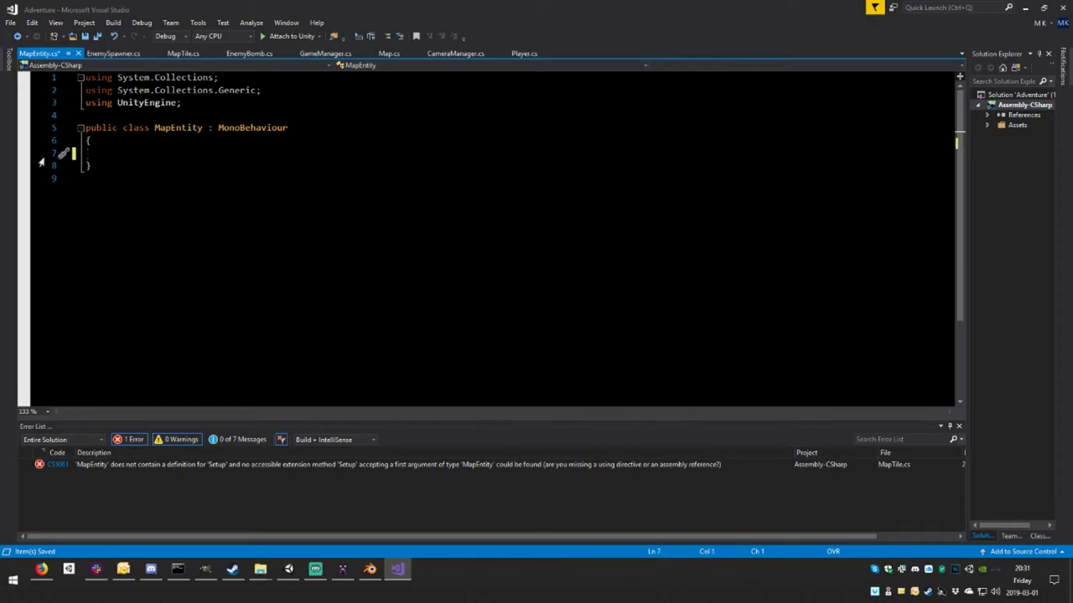
click(86, 141)
key(BackSpace)
key(BackSpace)
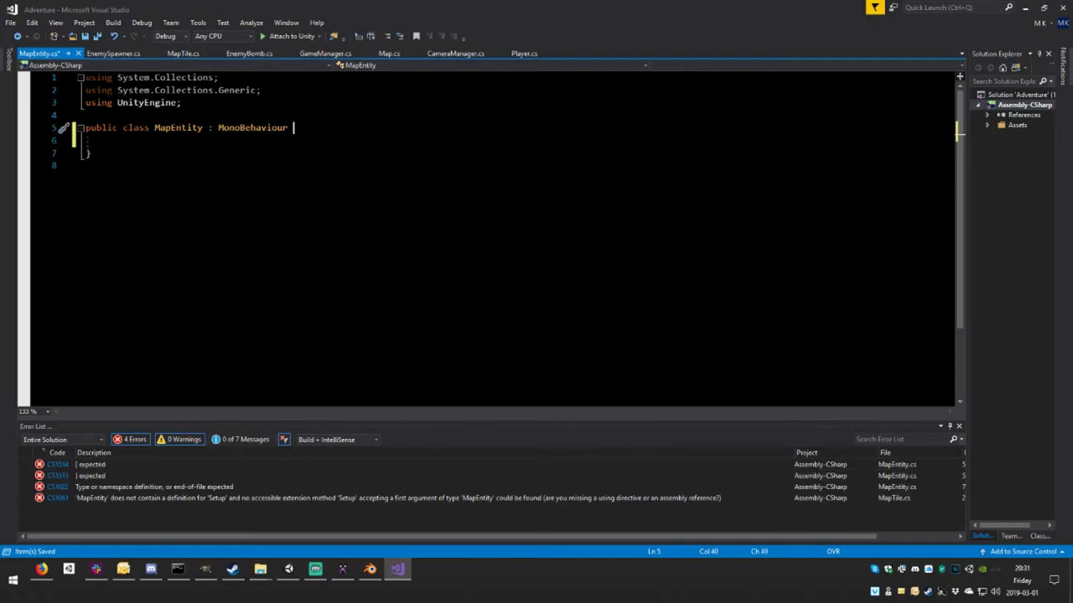
text({)
key(ctrl+s)
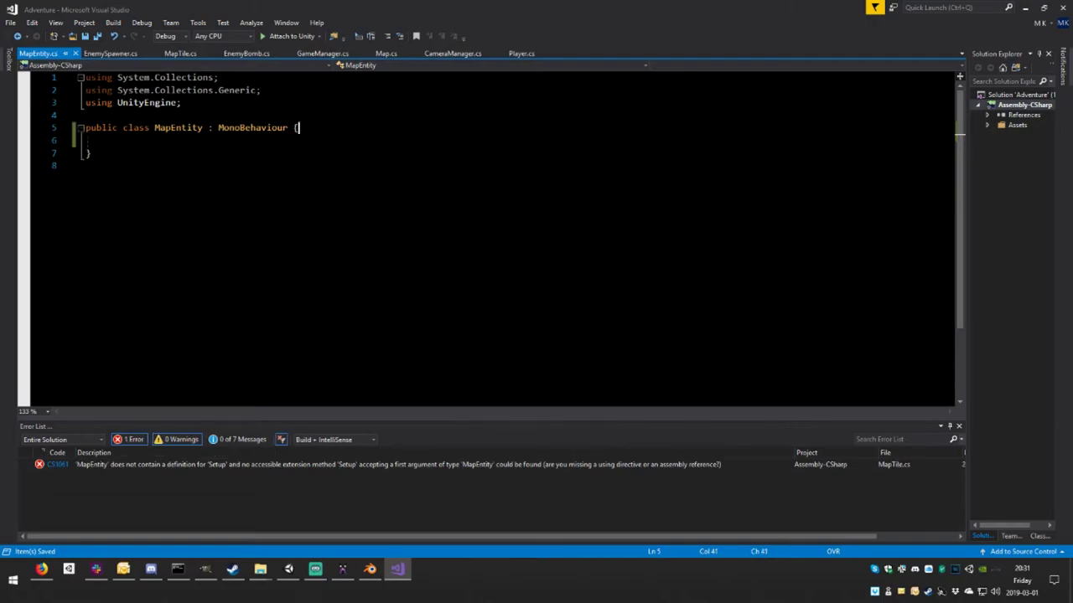
click(110, 53)
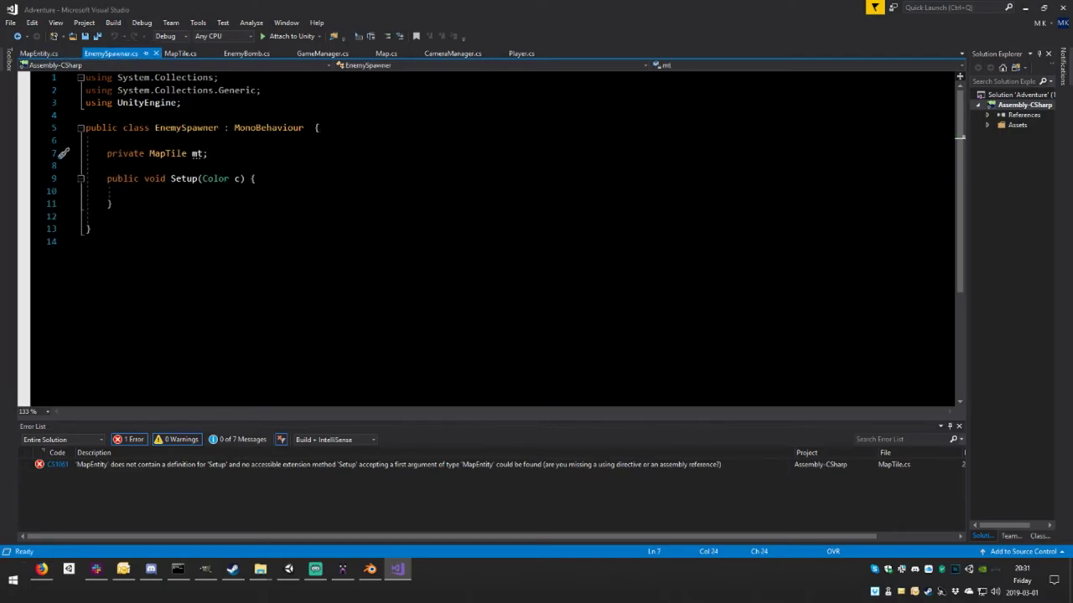
- Compare EnemySpawner.cs with MapTile.cs, then return to the empty MapEntity class
click(57, 52)
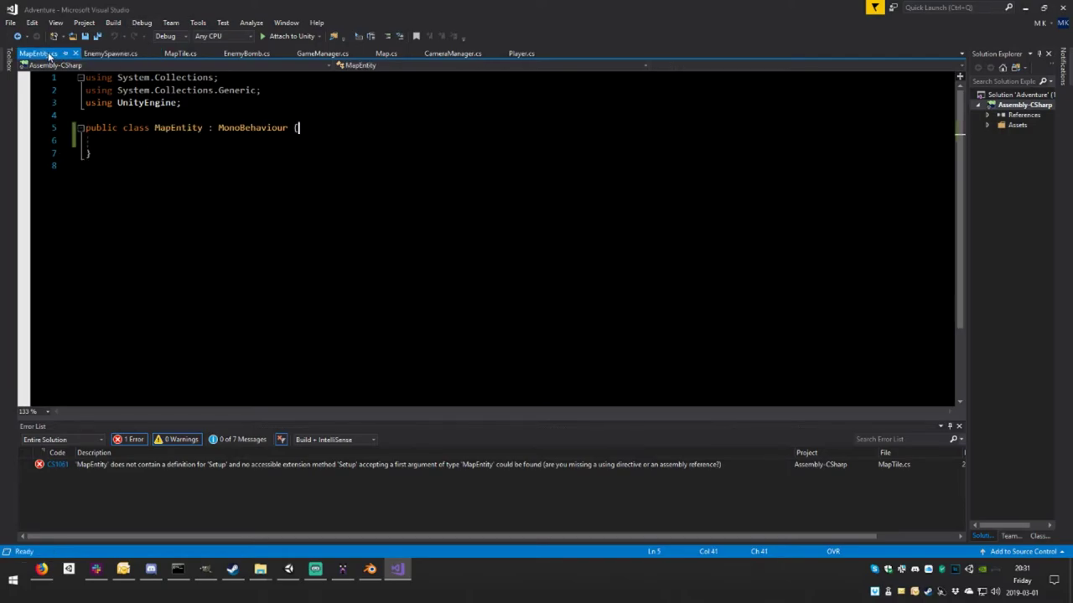
click(115, 56)
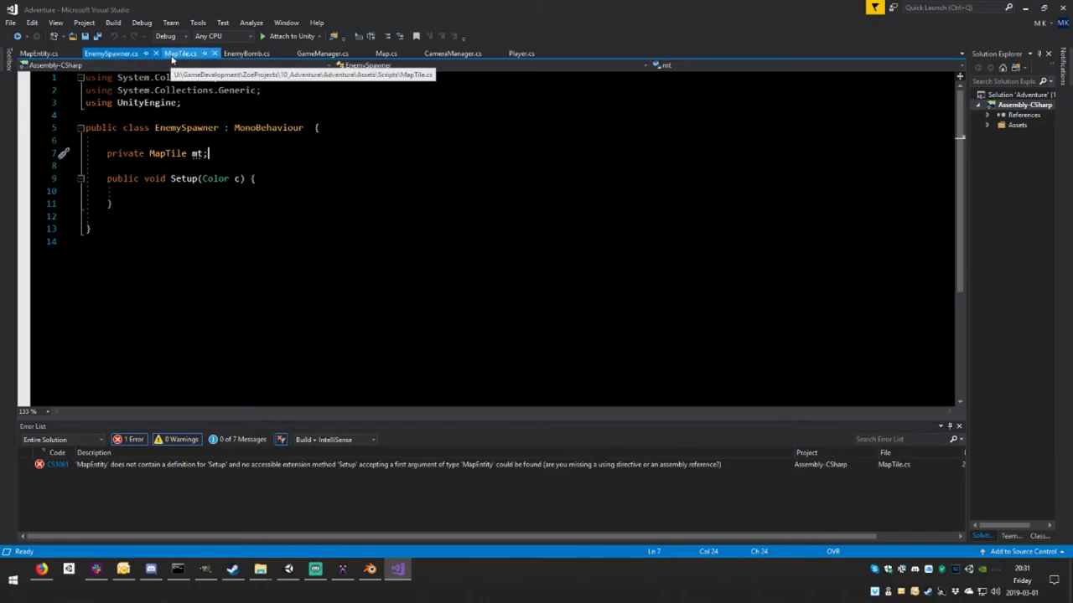
click(173, 55)
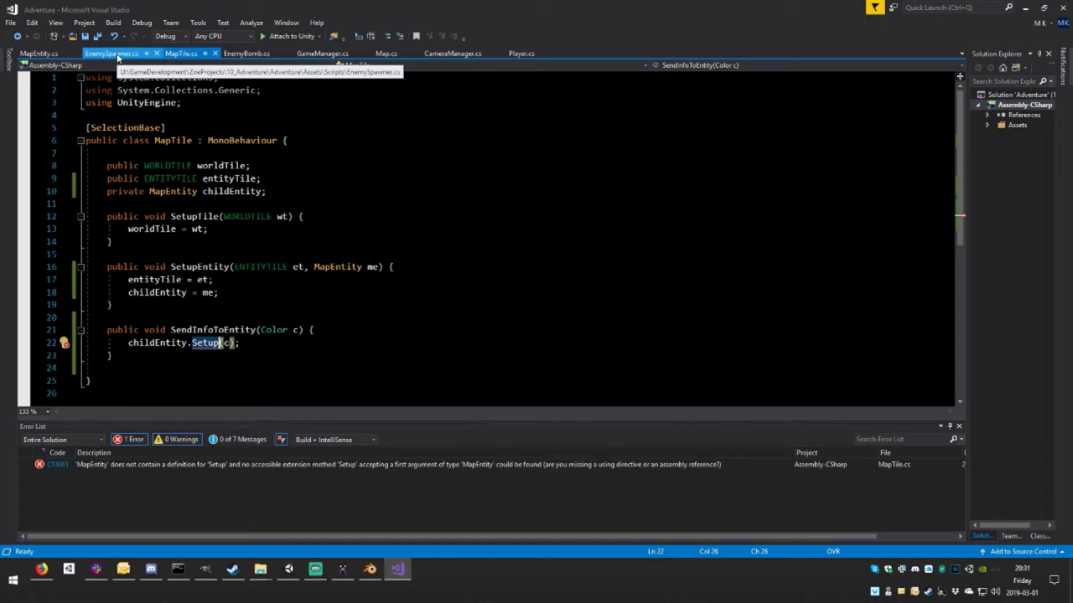
click(118, 55)
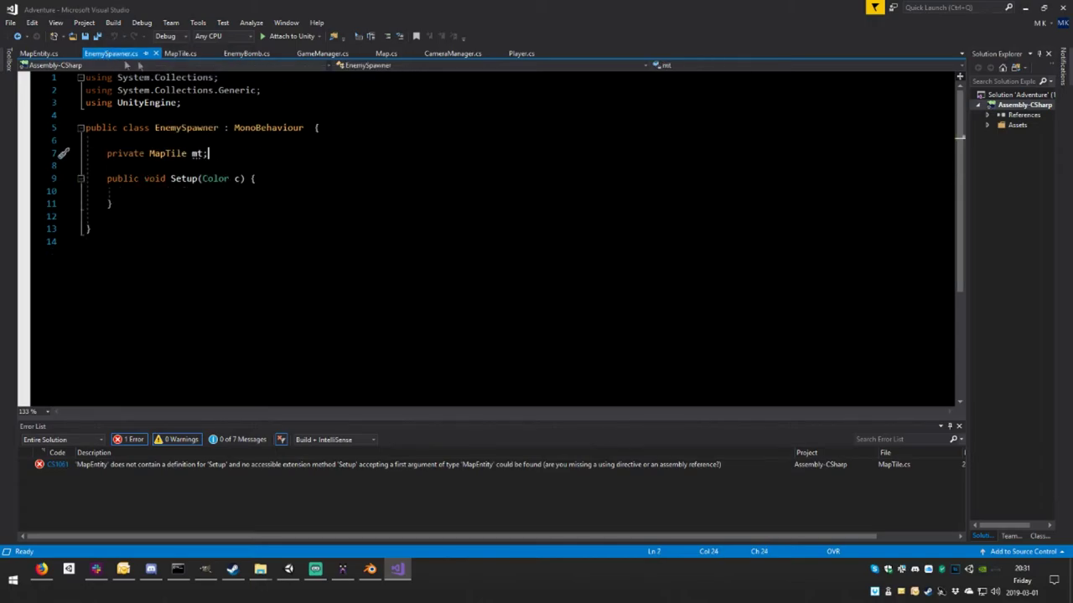
click(176, 54)
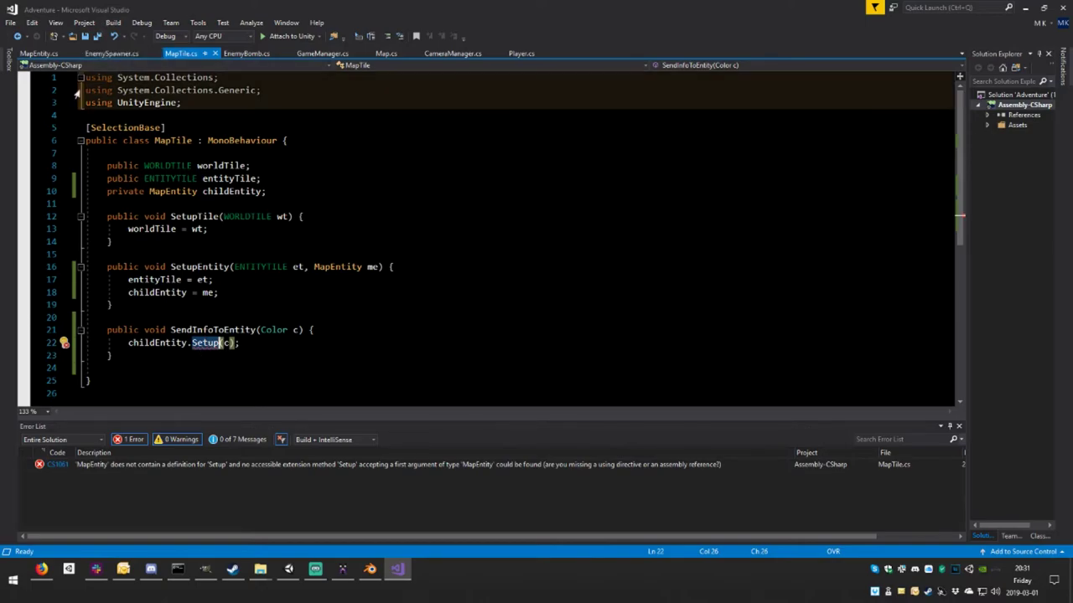
click(41, 55)
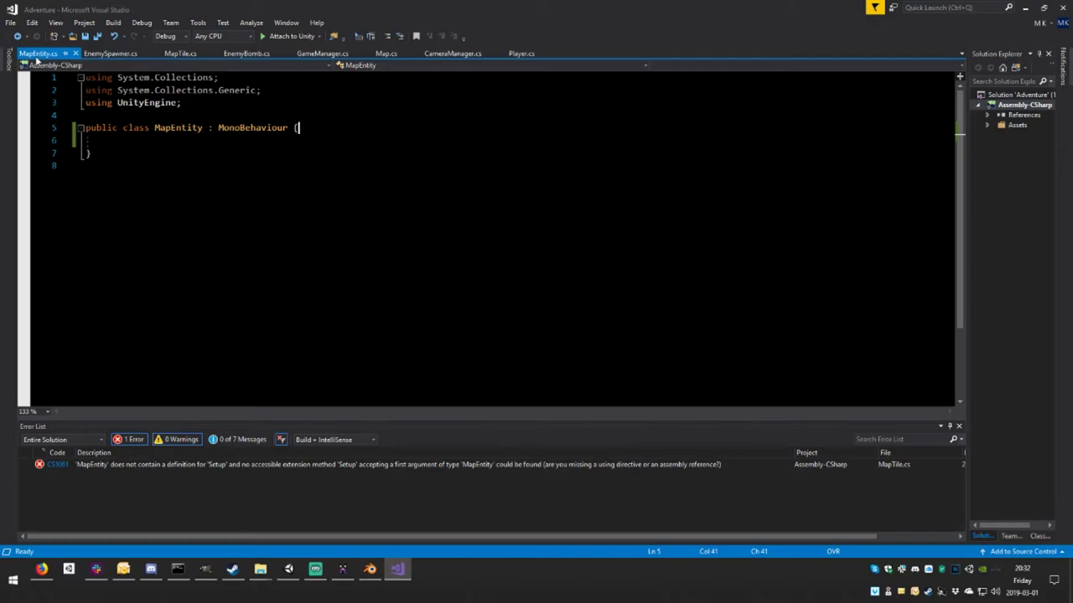
- Recheck the Color parameter of EnemySpawner's Setup, then return to MapTile's SendInfoToEntity
click(109, 55)
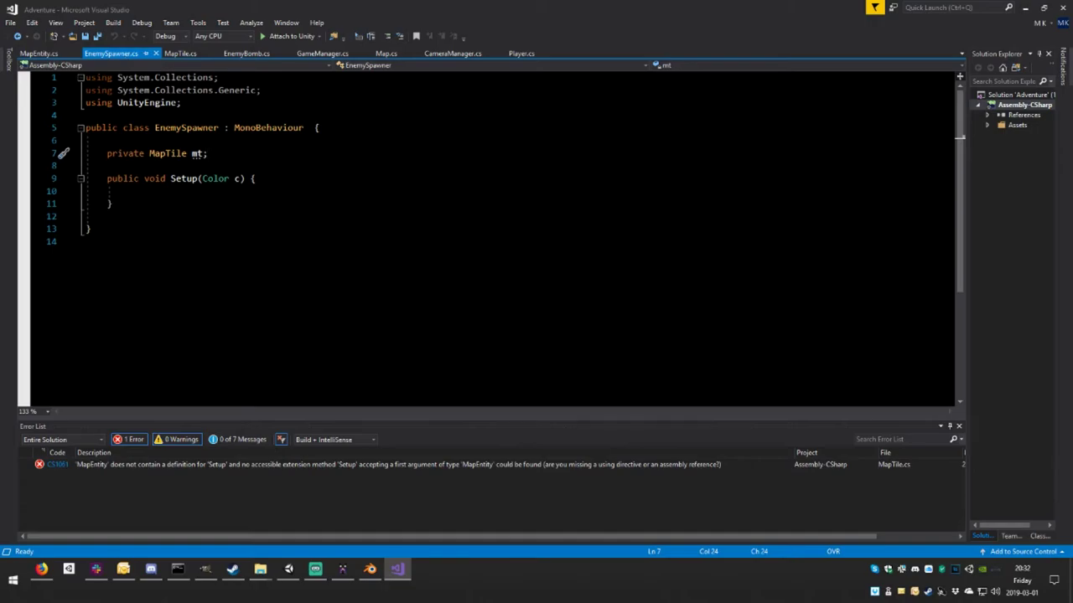
double_click(215, 179)
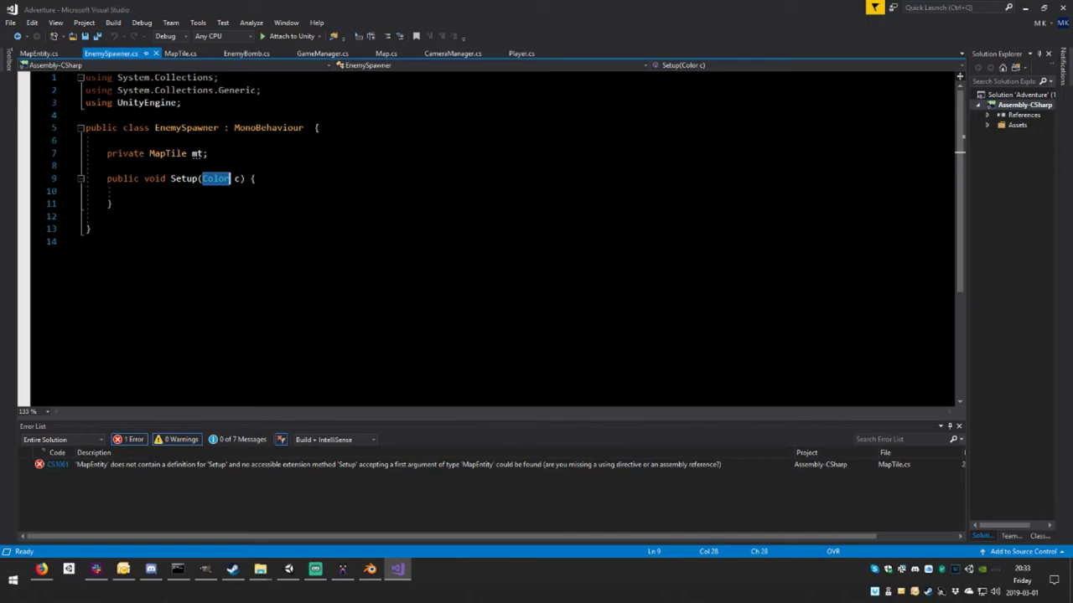
click(50, 53)
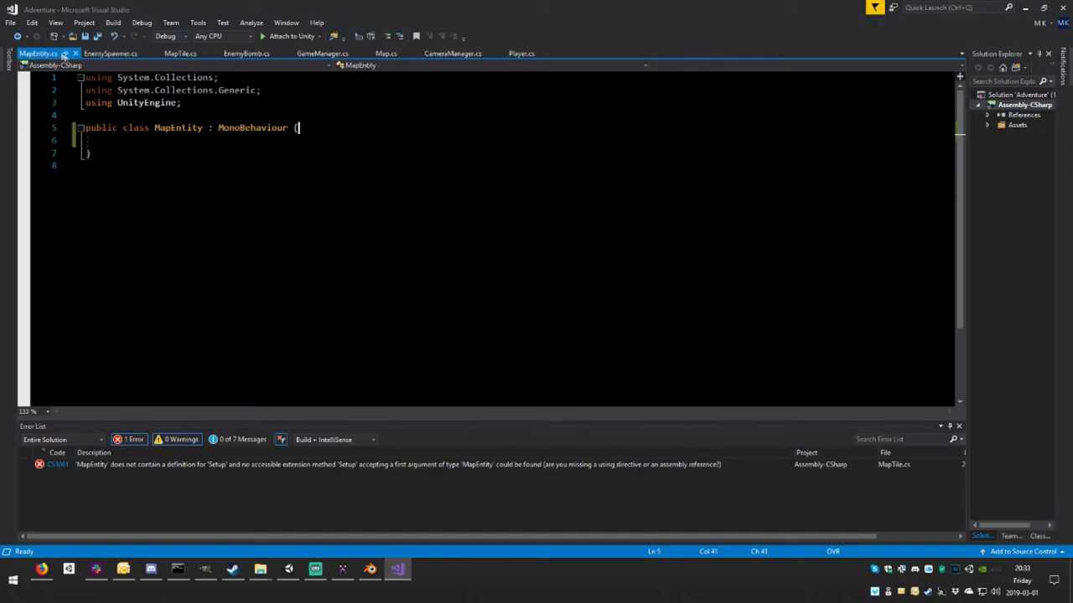
click(112, 54)
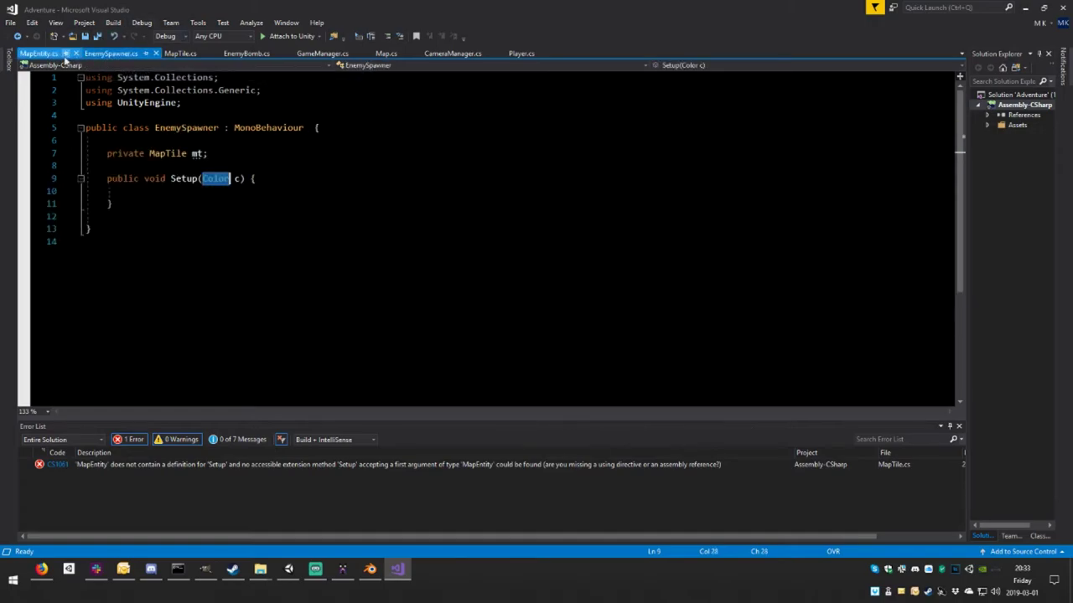
click(167, 54)
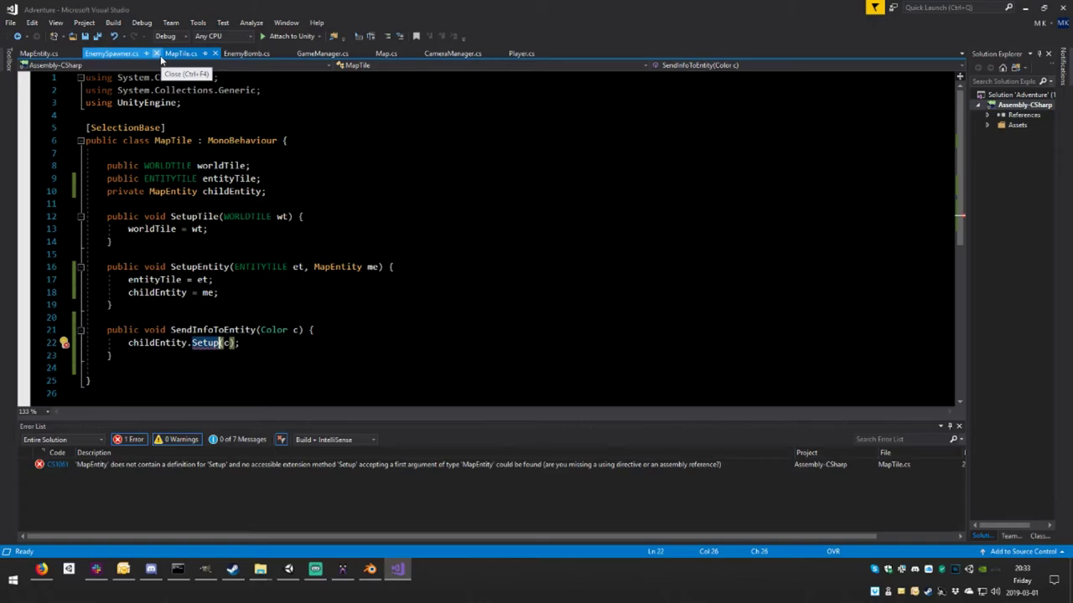
click(41, 54)
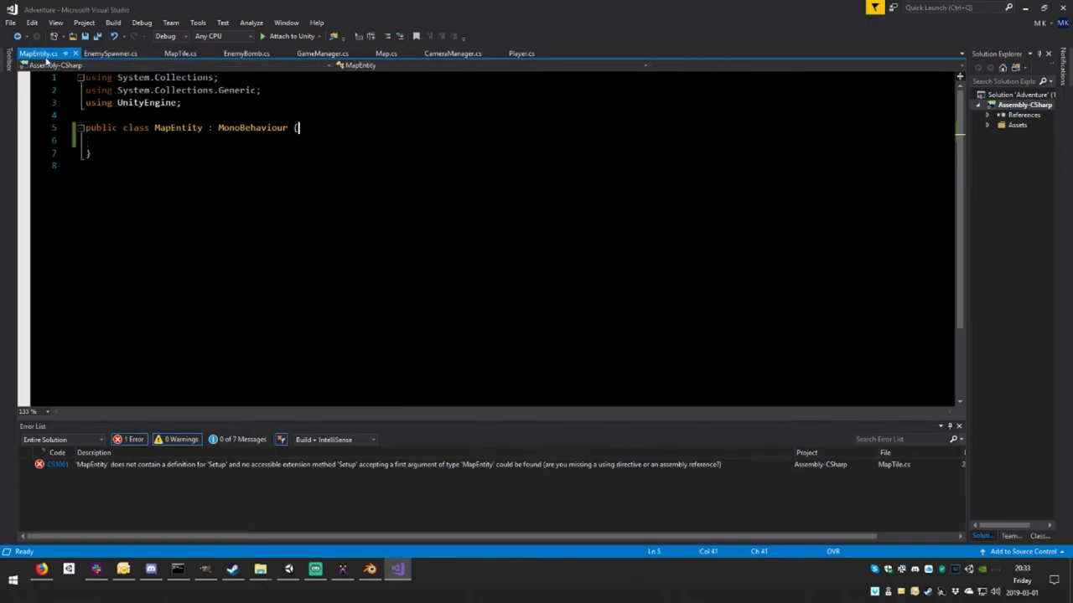
click(110, 54)
- Copy the SendInfoToEntity method from MapTile.cs and paste it into the MapEntity class
click(170, 57)
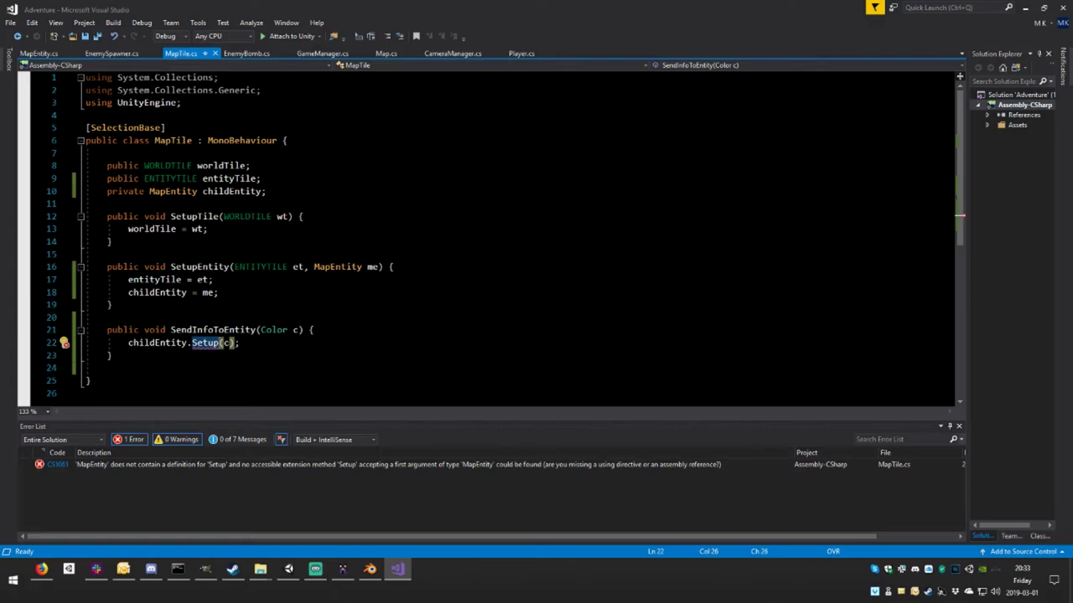
drag(112, 356, 106, 330)
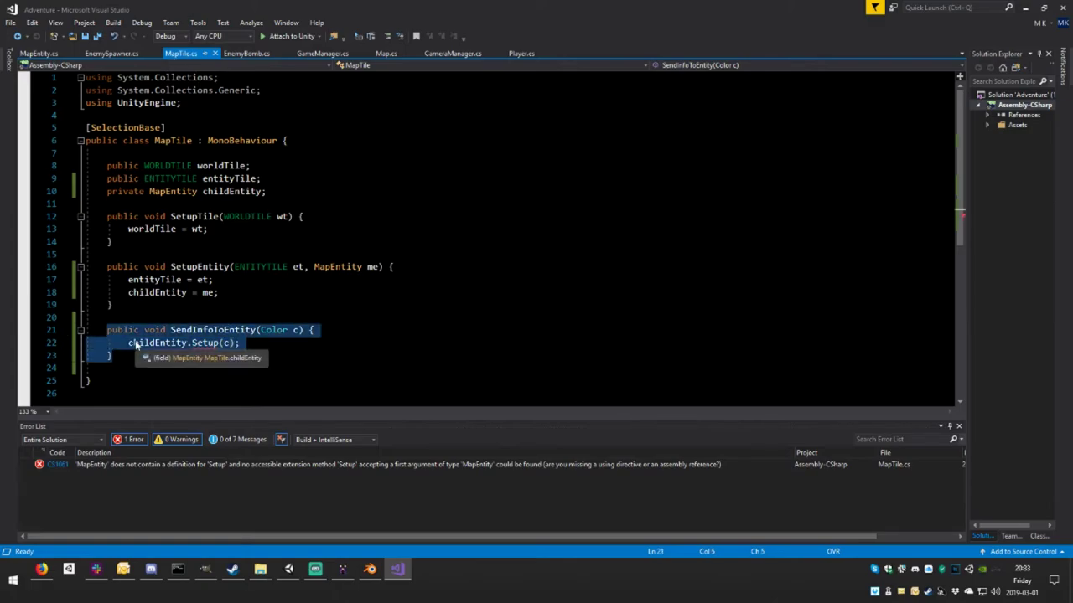
click(38, 53)
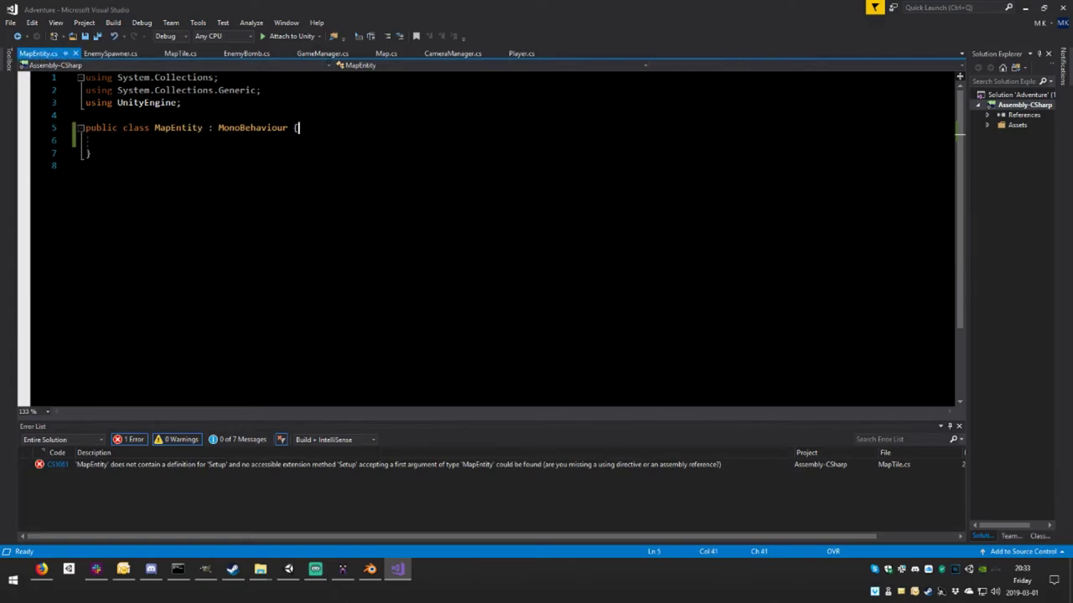
key(Return)
text(public void SendInfoToEntity(Color c) {     childEntity.Setup(c); })
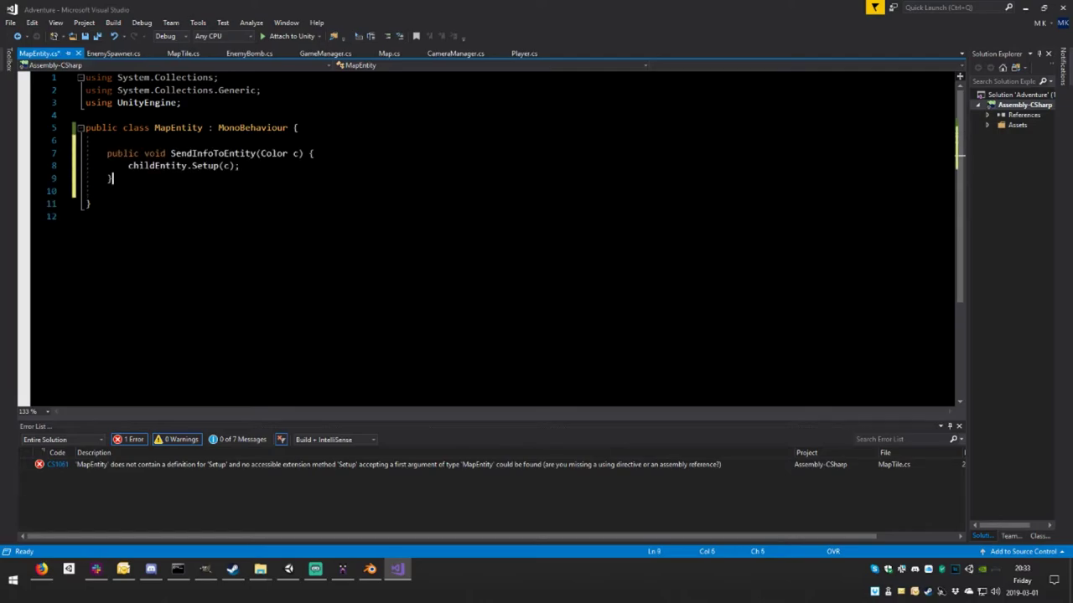
- Rename the pasted method to Setup(Color c) and save MapEntity.cs
double_click(238, 155)
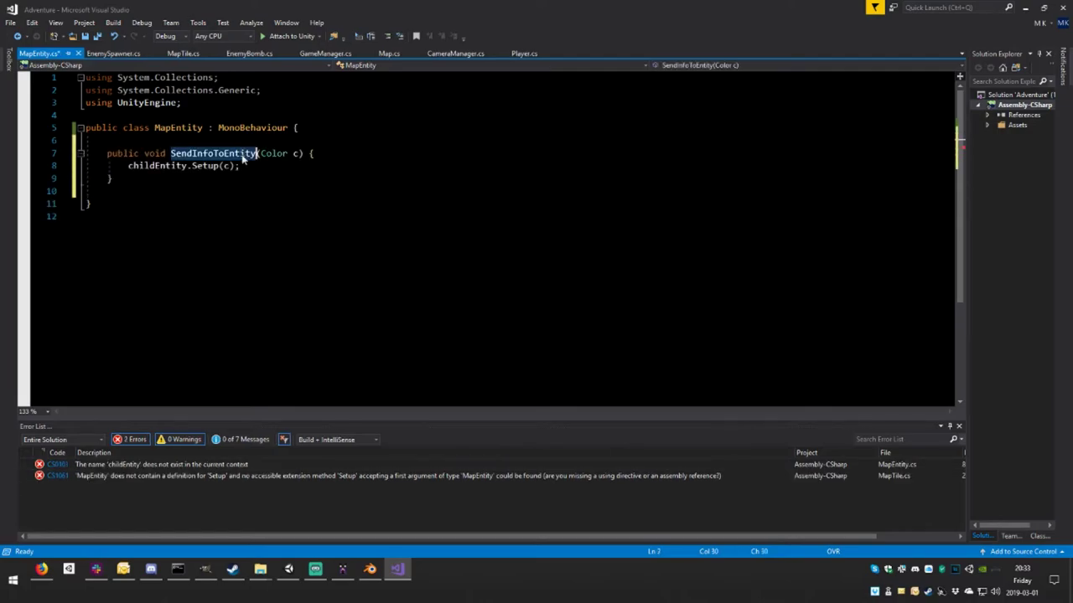
key(BackSpace)
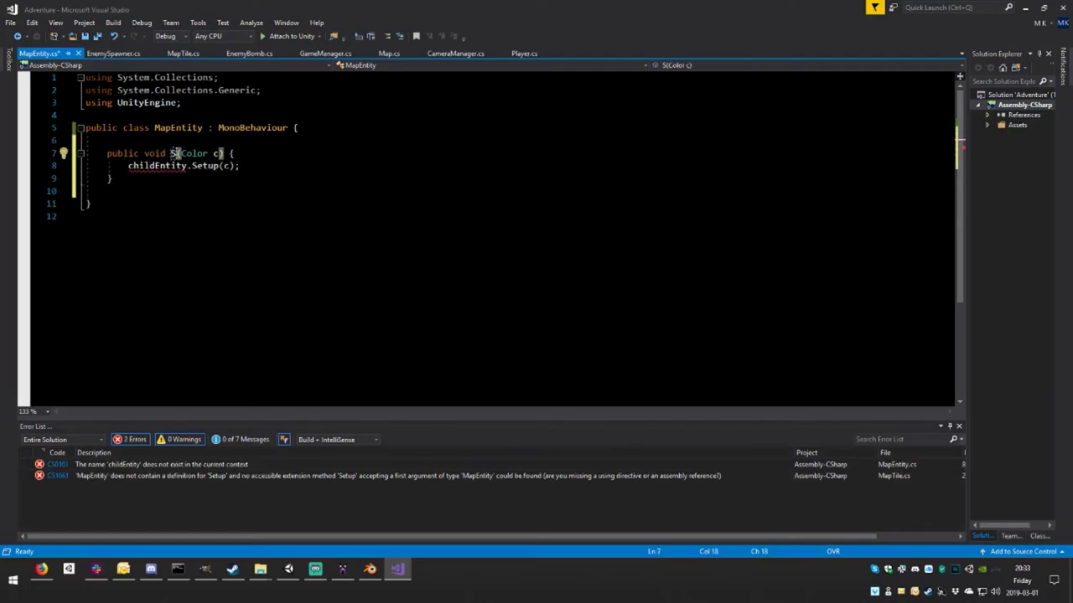
text(Setup)
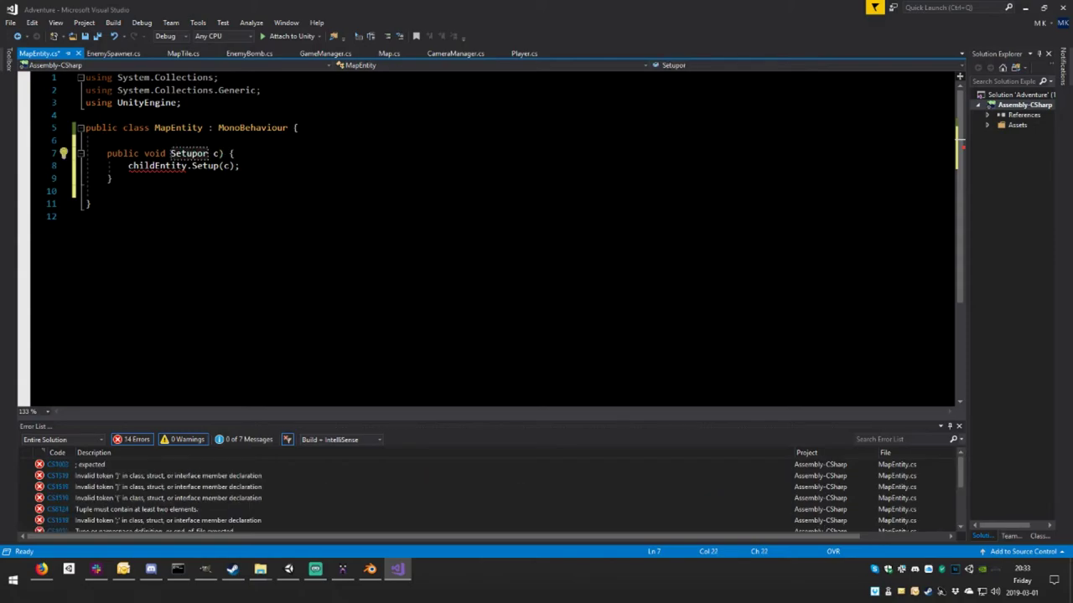
key(Insert)
text(()
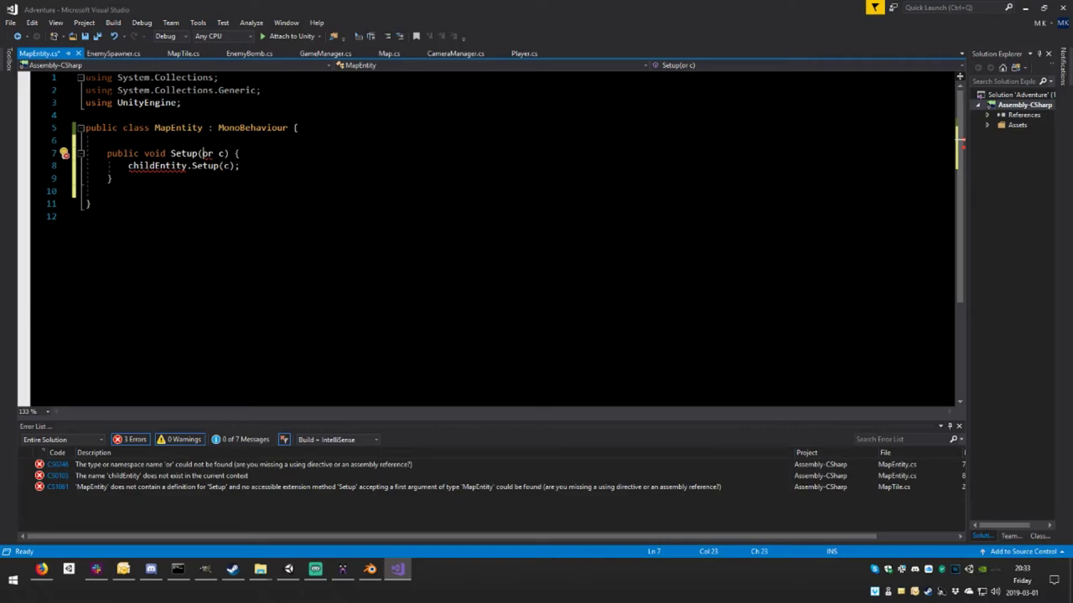
text(Col)
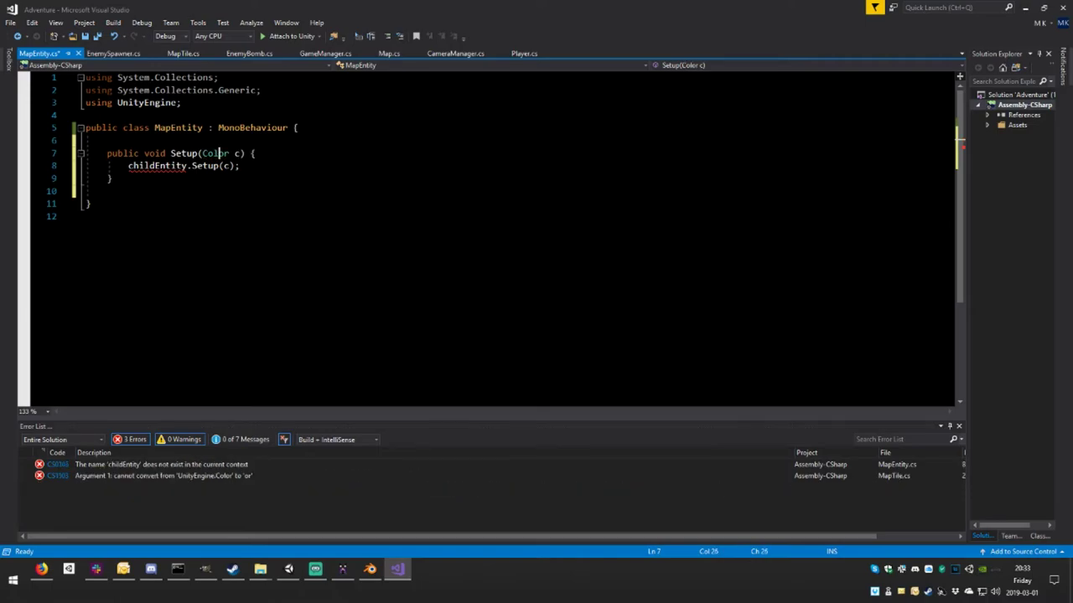
key(ctrl+s)
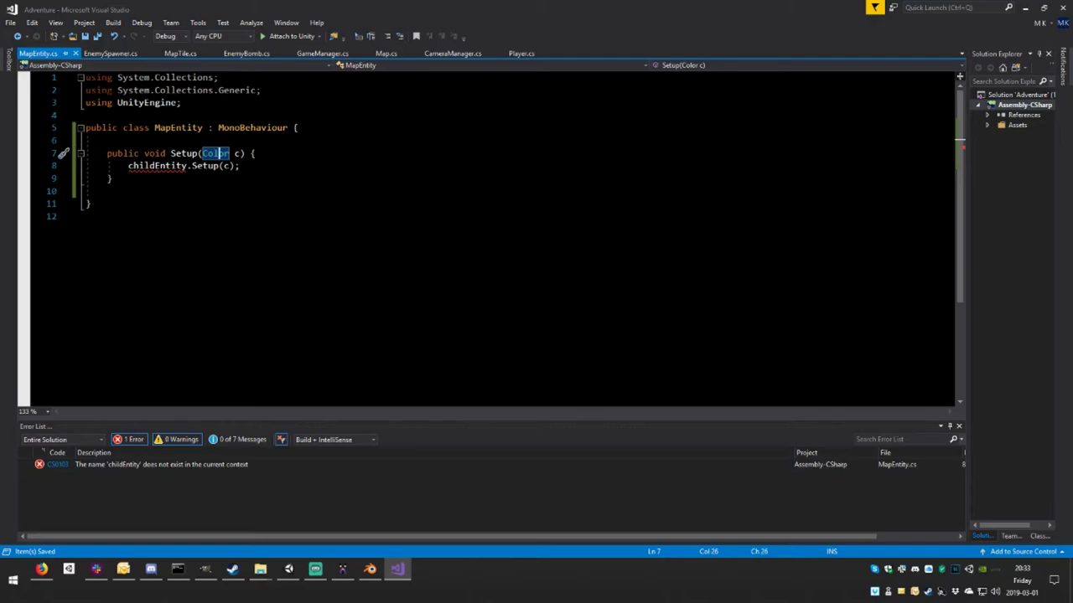
click(255, 153)
- Delete the childEntity.Setup(c) line, leaving Setup(Color c) with an empty body
key(Left)
key(Left)
key(Left)
key(Left)
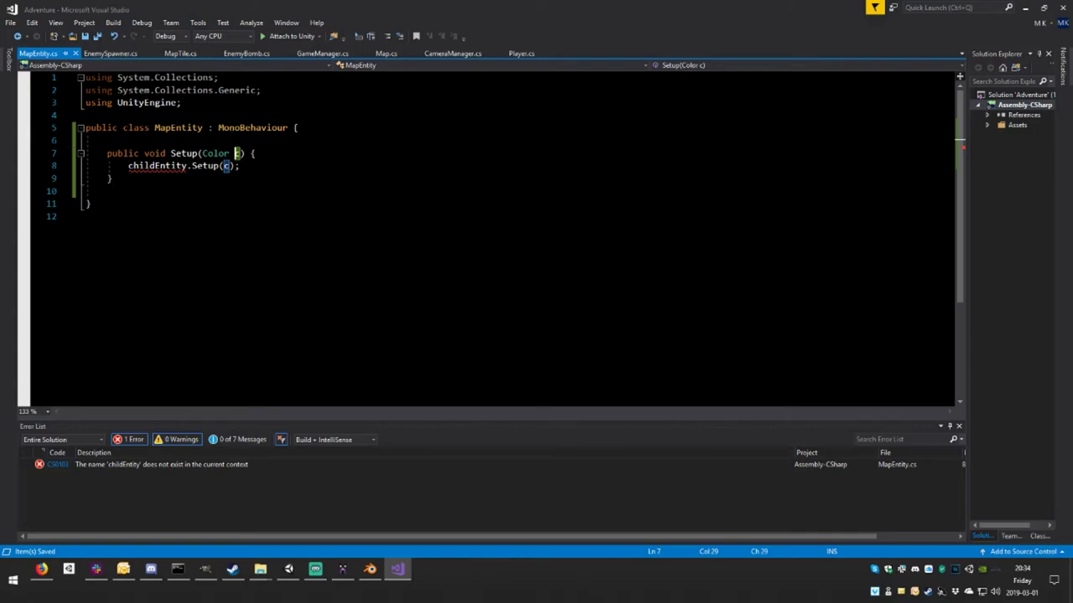
click(256, 153)
click(198, 155)
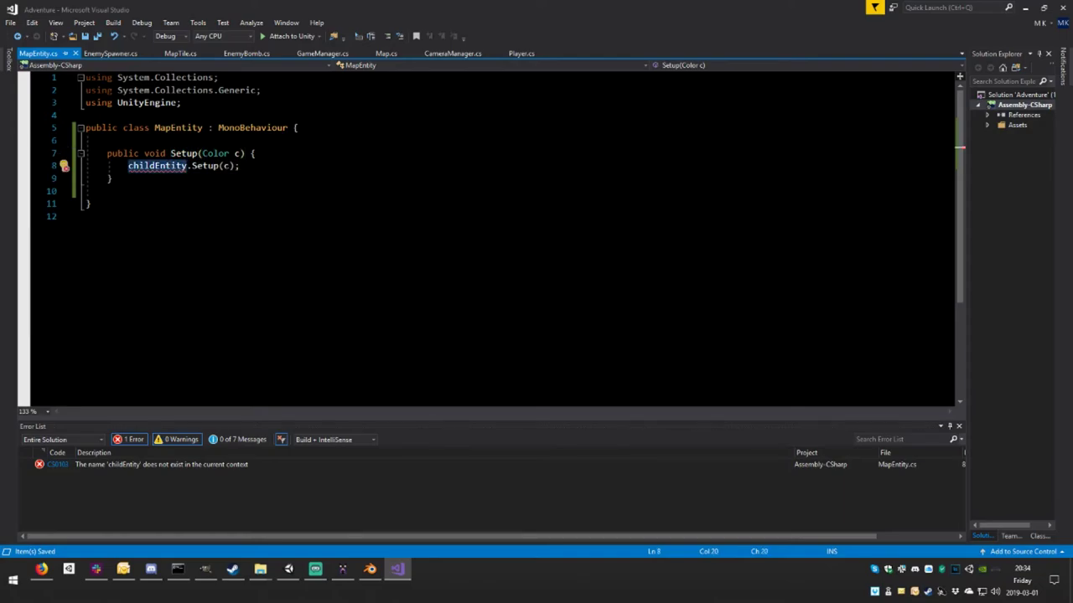
drag(240, 165, 128, 165)
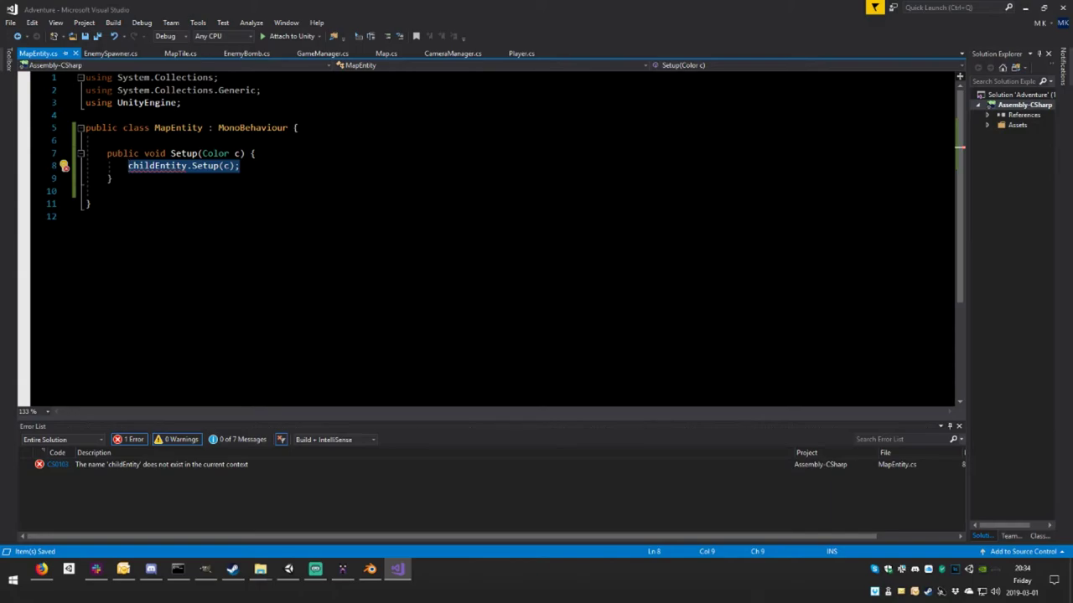
key(Delete)
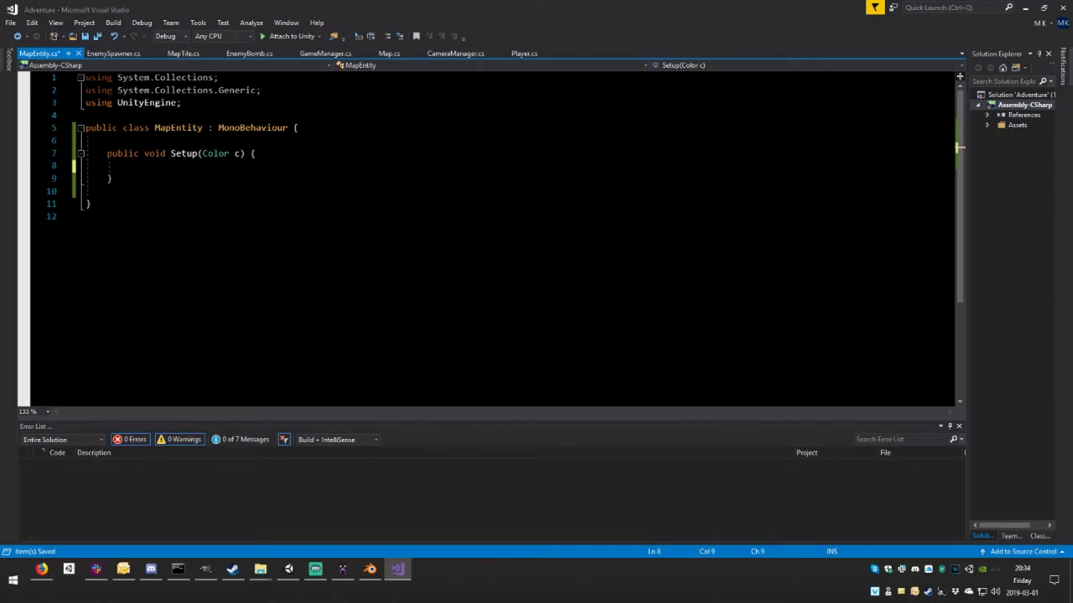
- Add EnemySpawner es = GetComponent<EnemySpawner>(); to Setup and save
text(enem)
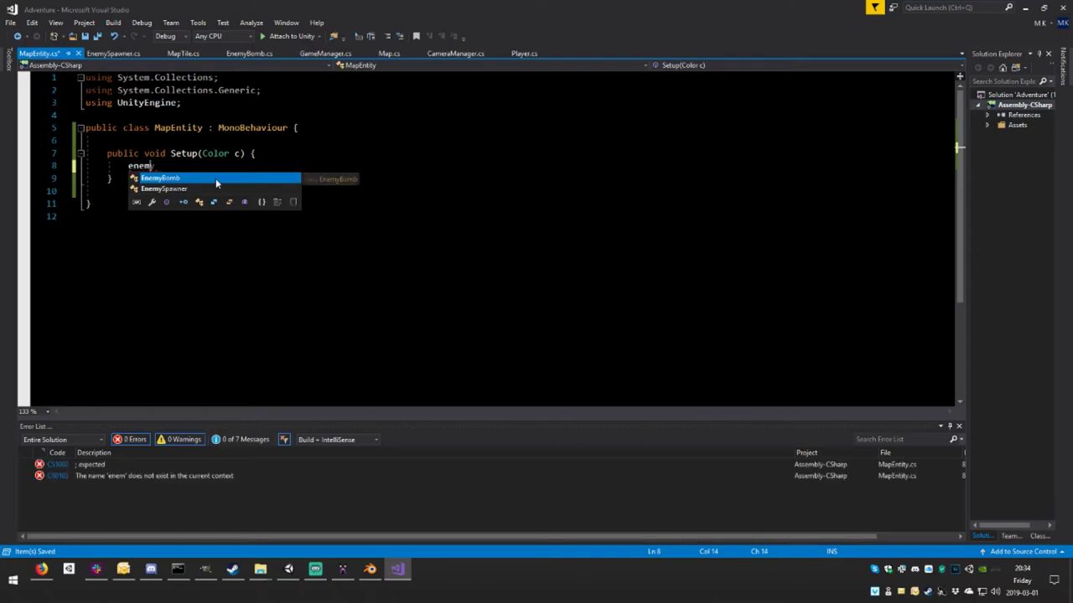
text(ySpawner)
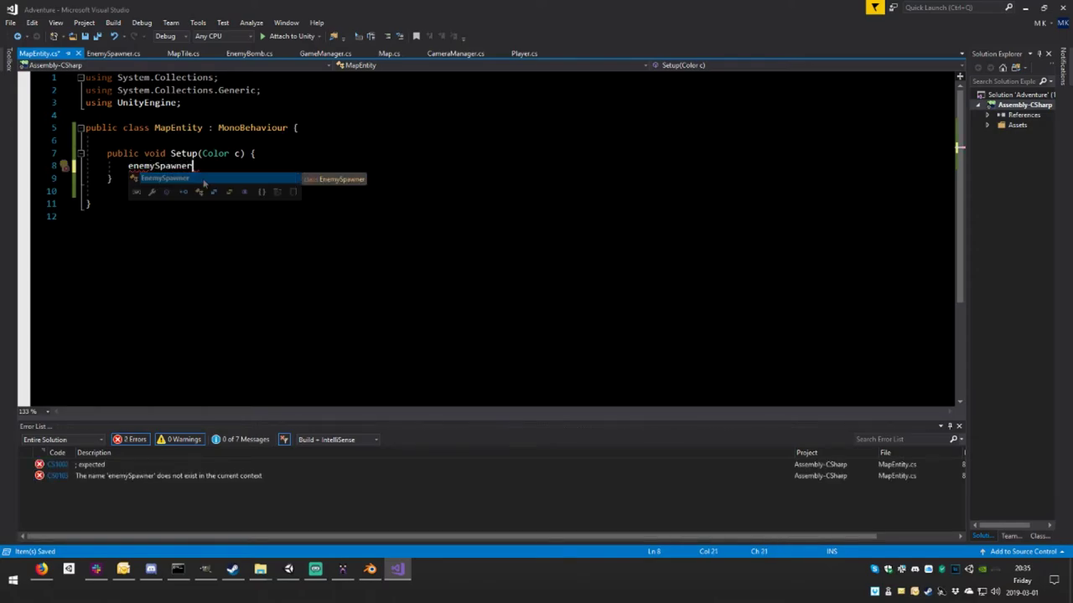
key(Tab)
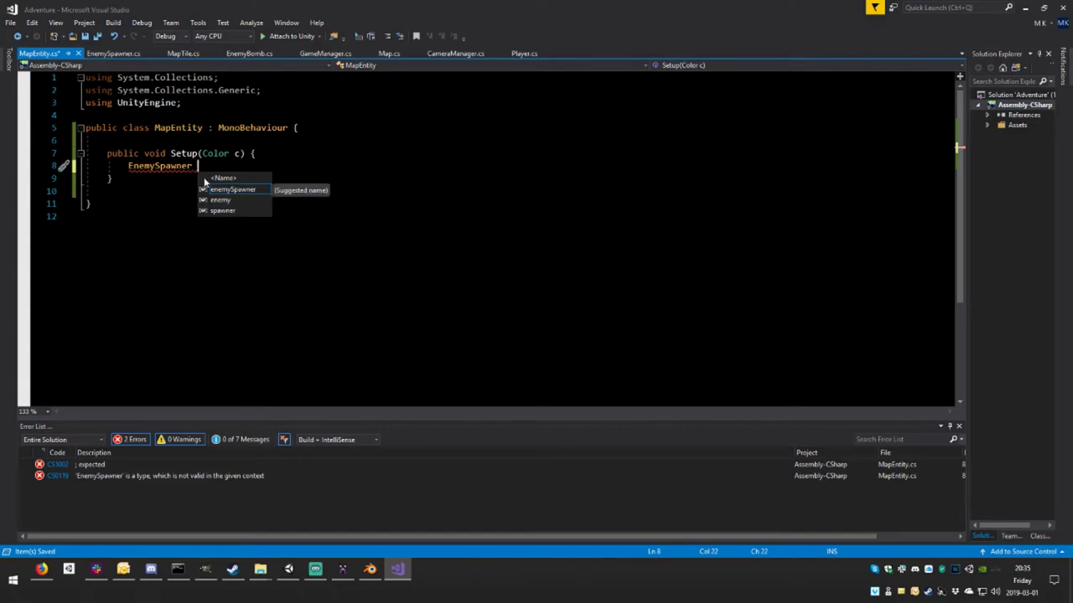
text(es = )
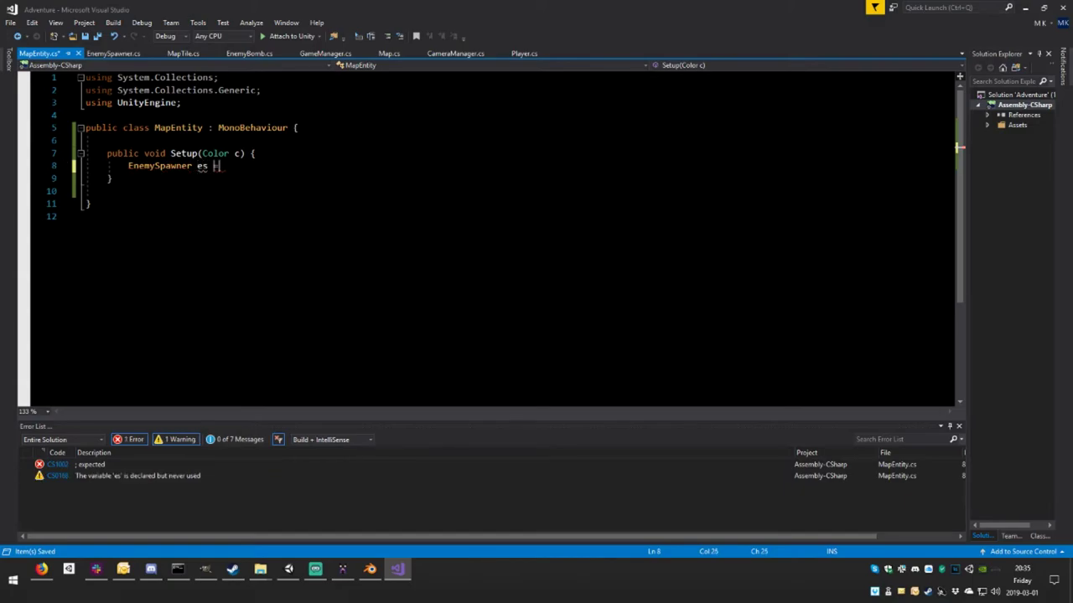
text(Get)
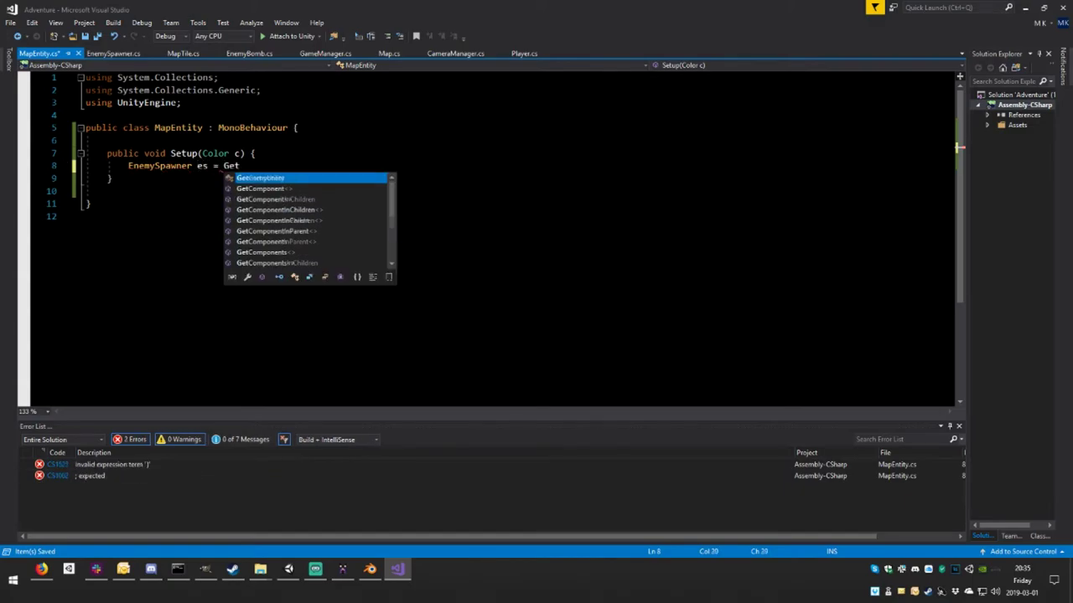
text(Cmpo)
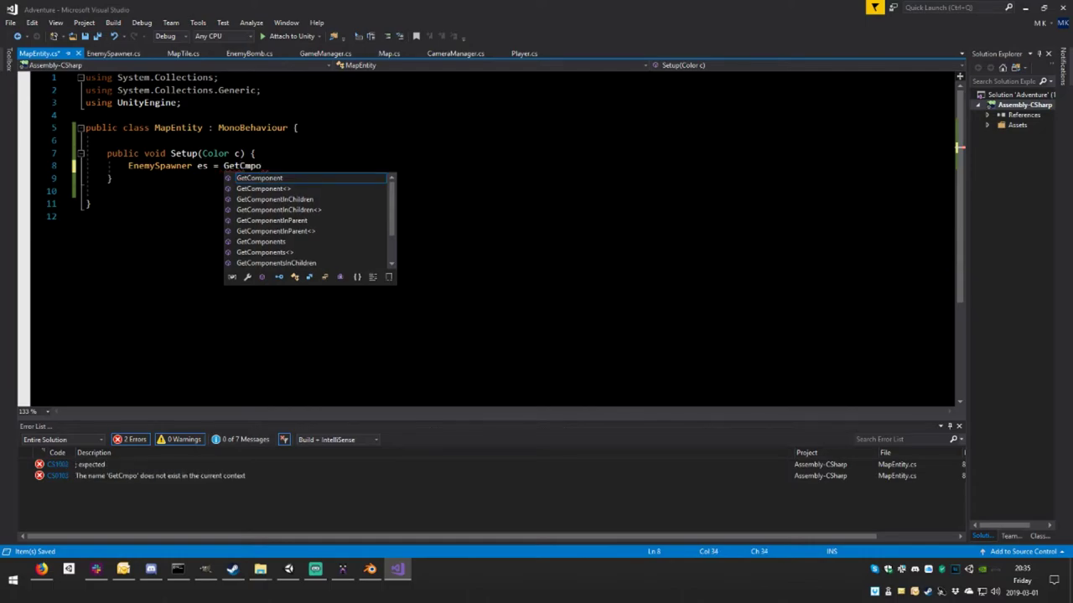
key(Tab)
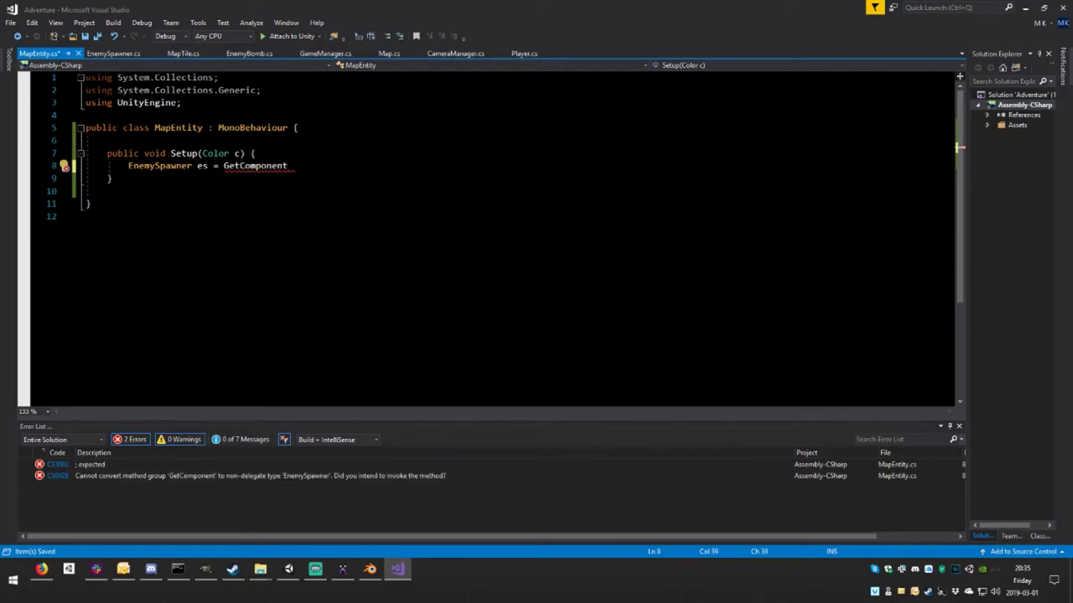
text(<Enemy)
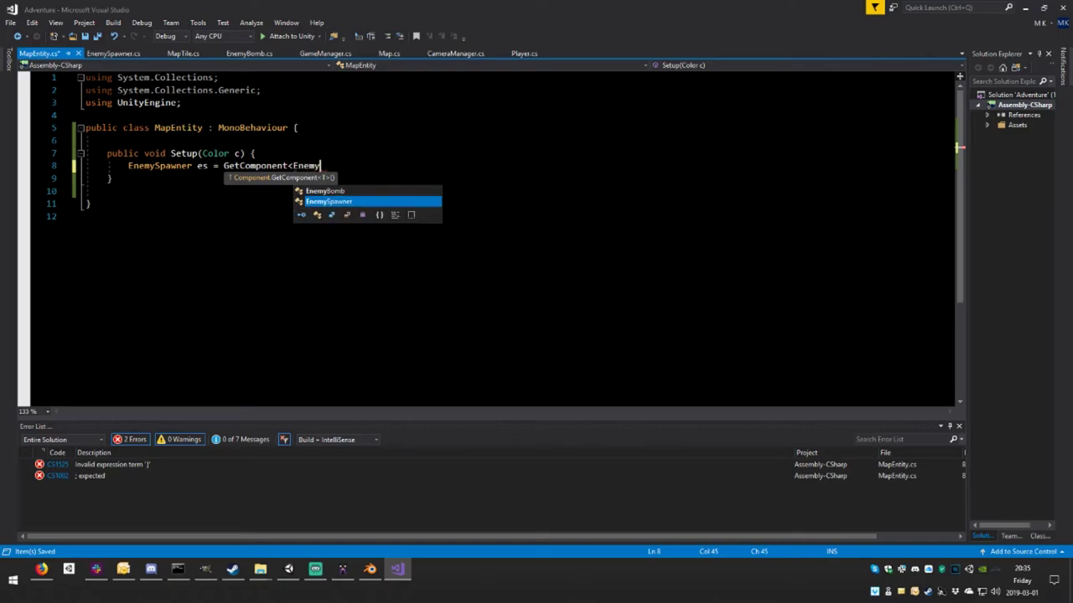
key(Tab)
text(>)
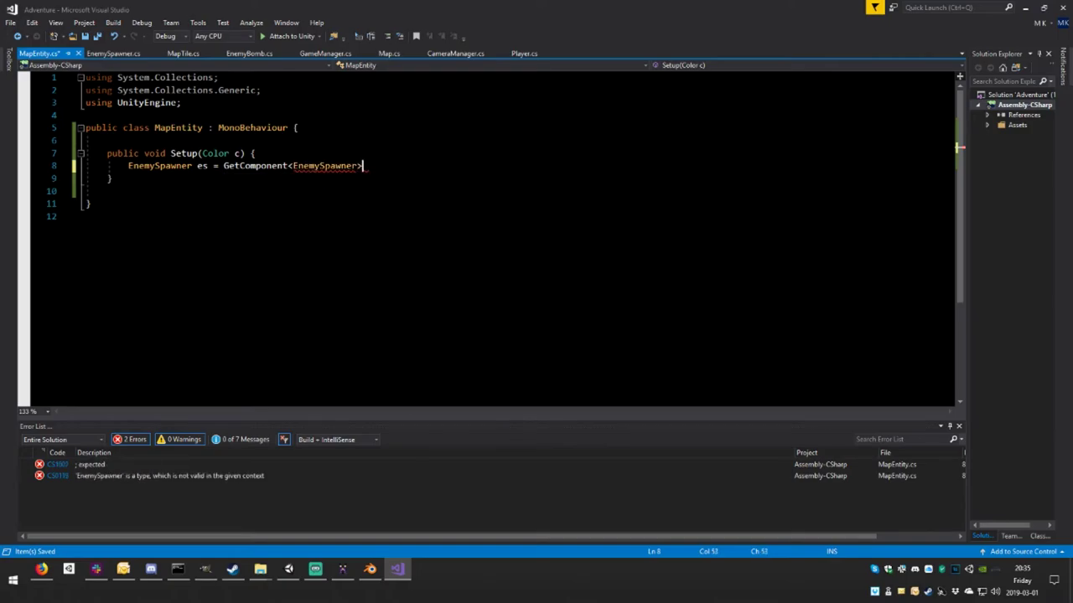
text(();)
key(ctrl+s)
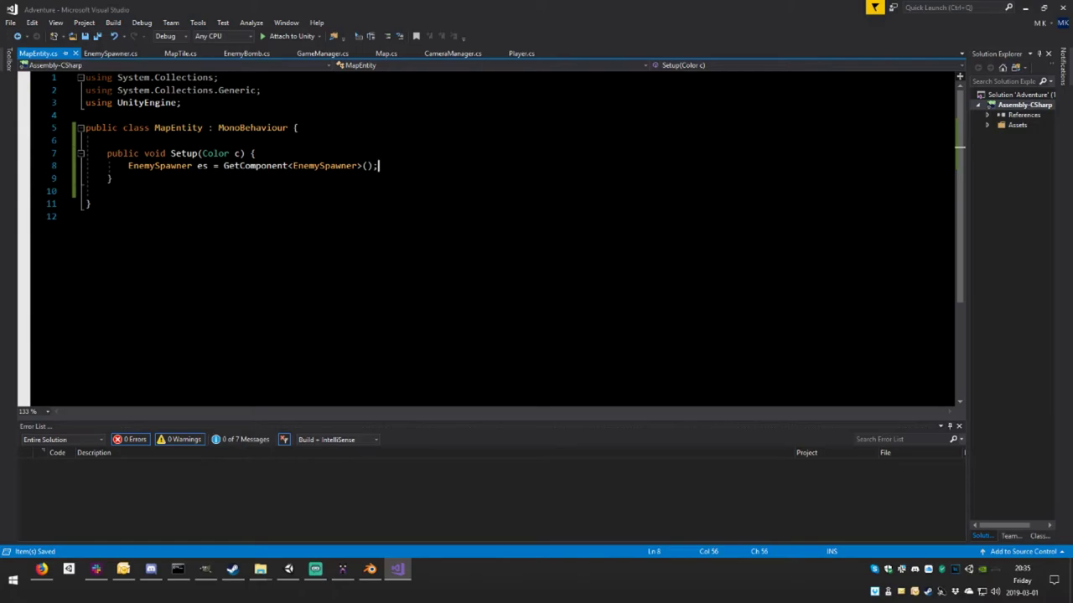
- Below it, add if (es != null) { es.Setup(c); } and save MapEntity.cs
key(Return)
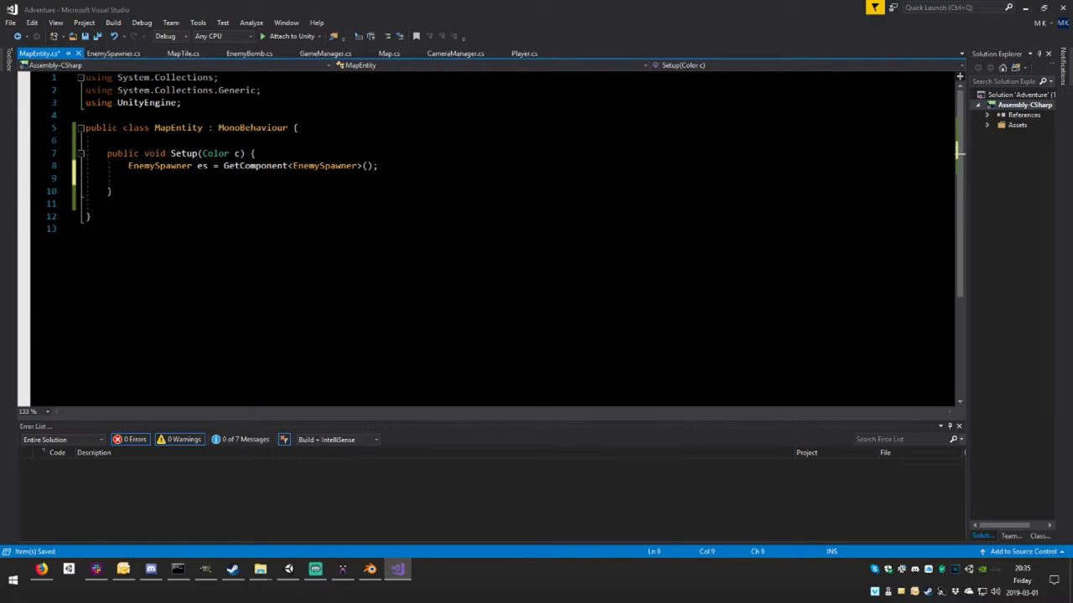
text(if()
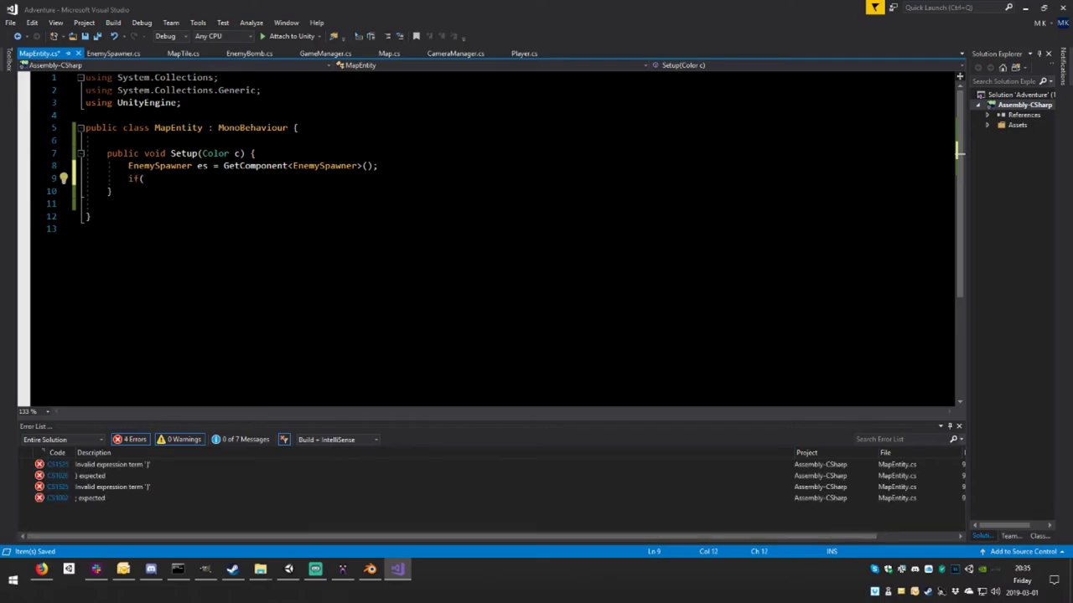
text(es !)
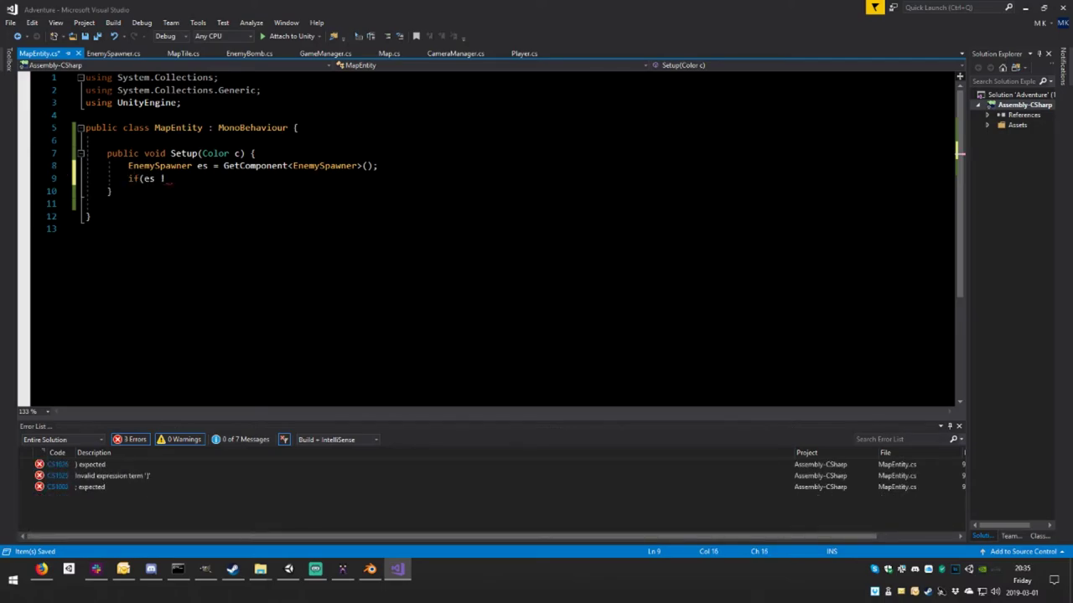
text(= )
text(null))
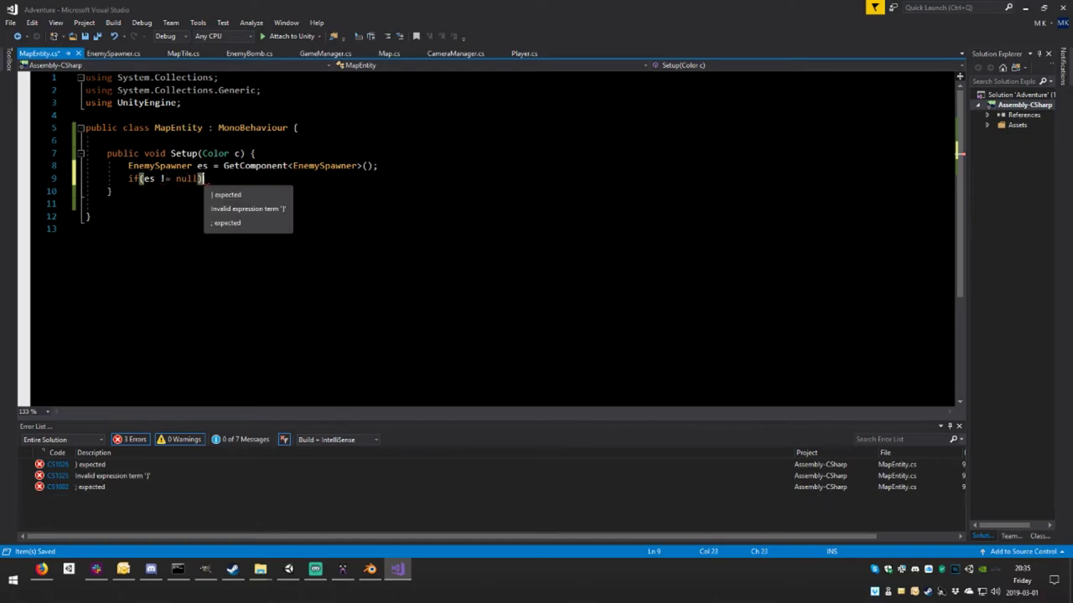
text({)
key(Return)
key(Return)
text(})
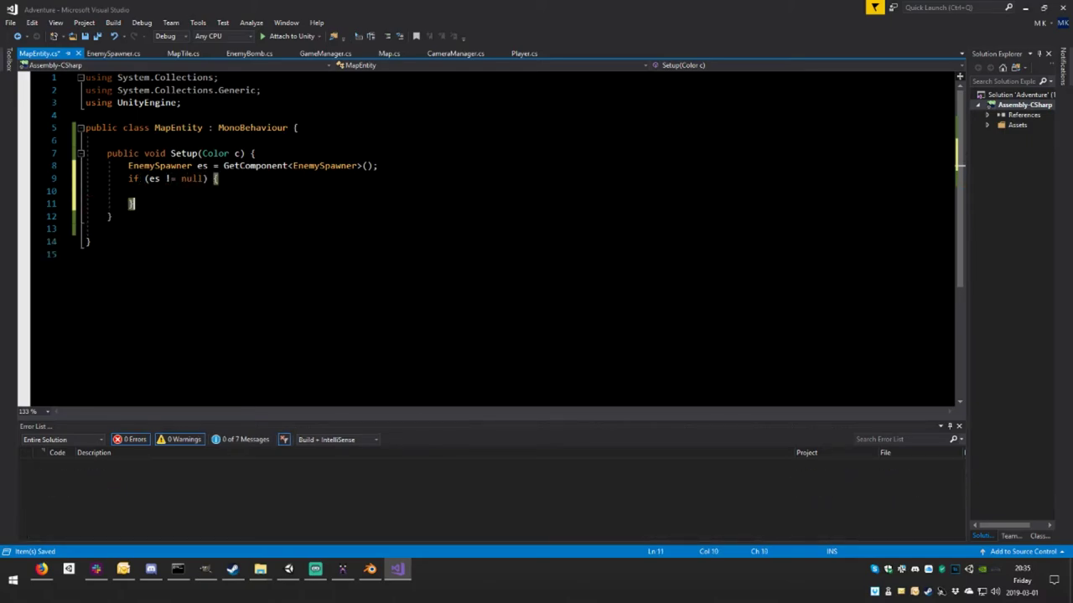
key(Up)
text(es.)
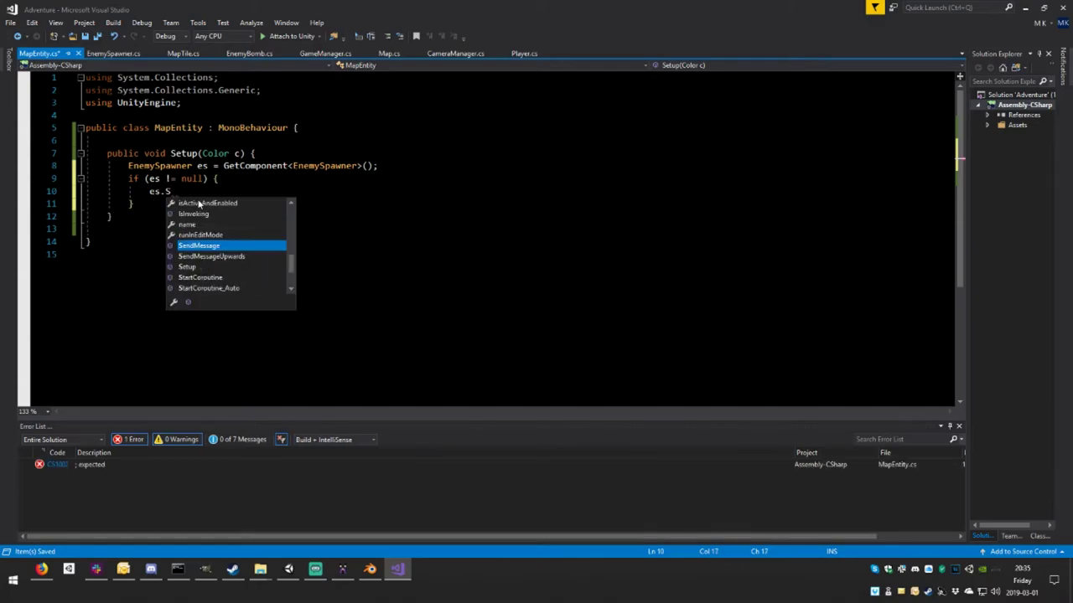
text(Setup)
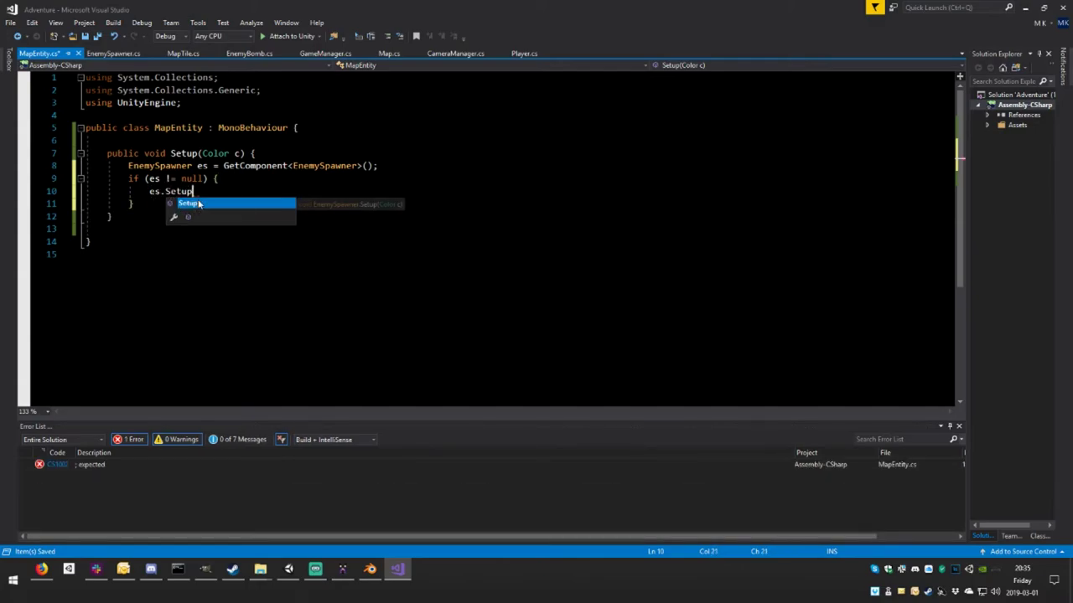
text((c)
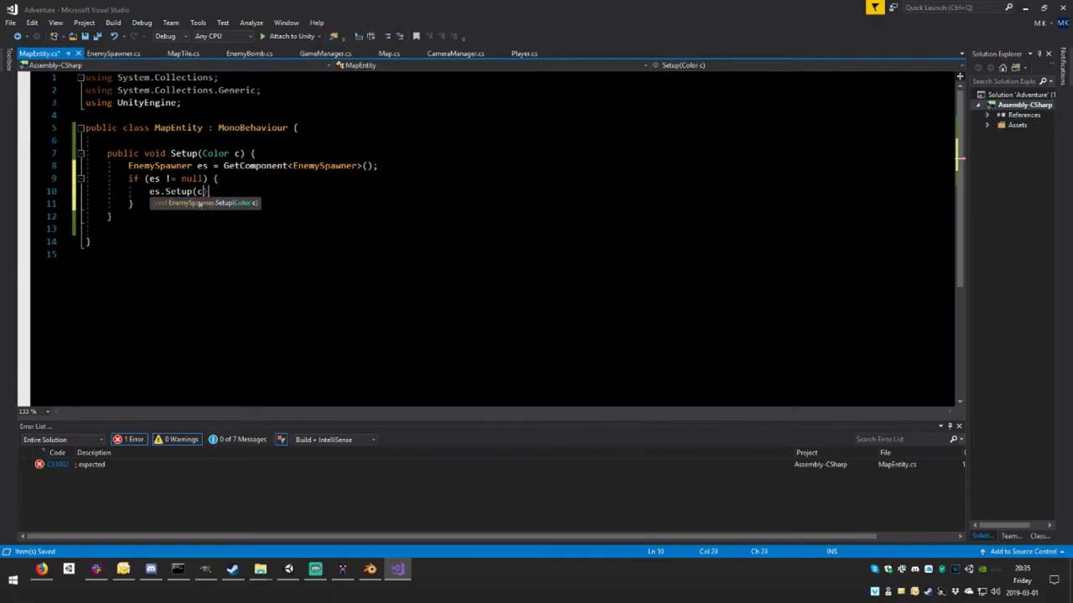
text();)
key(ctrl+s)
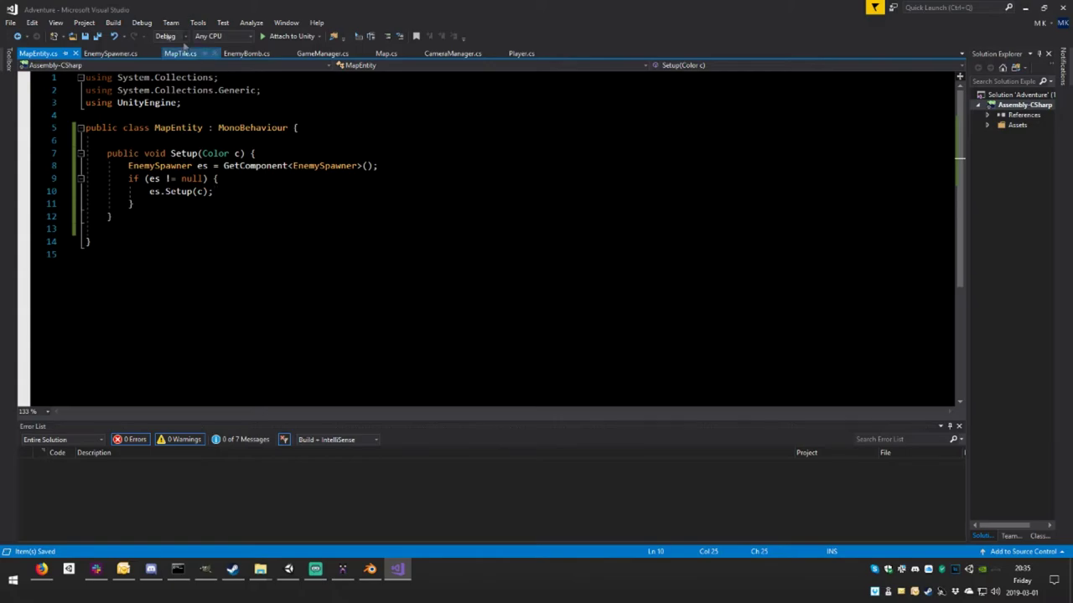
- Add [SerializeField] float spawnAngle; below the mt field in EnemySpawner.cs and save
click(117, 54)
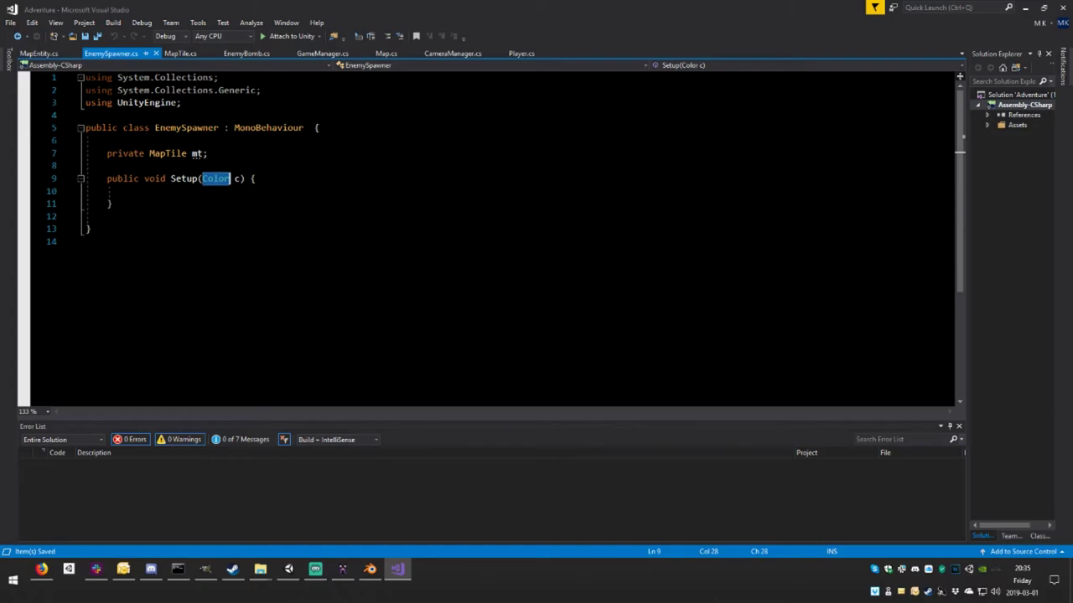
click(208, 153)
key(Return)
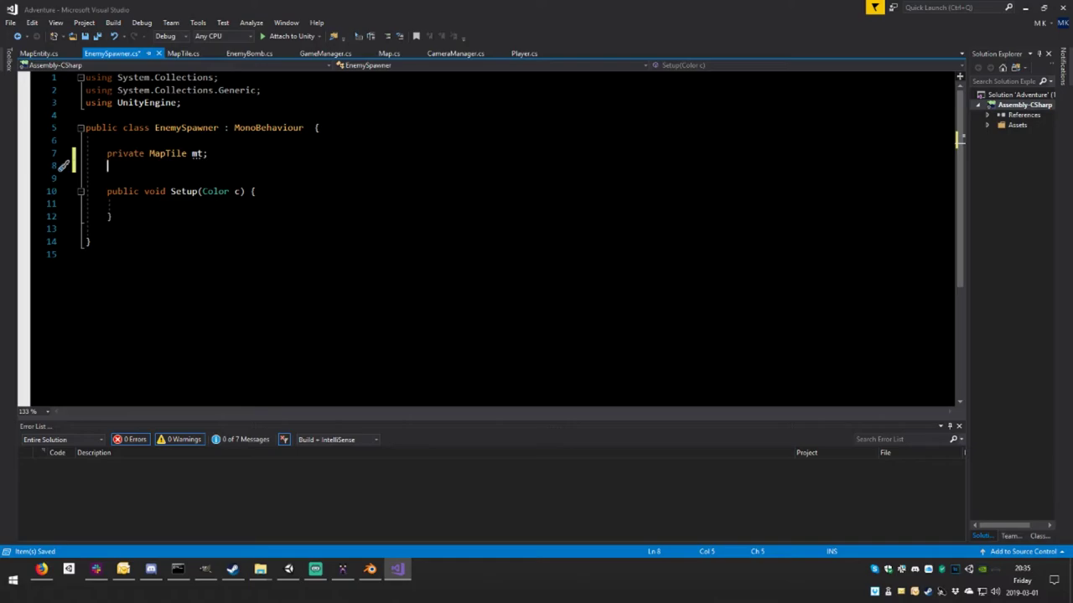
text(pr)
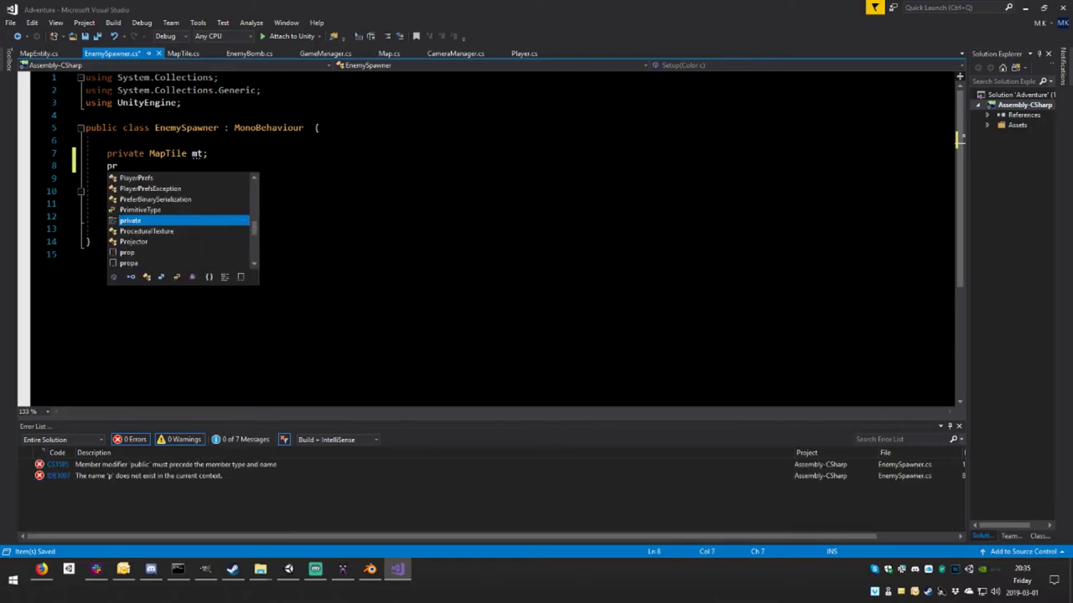
text(i)
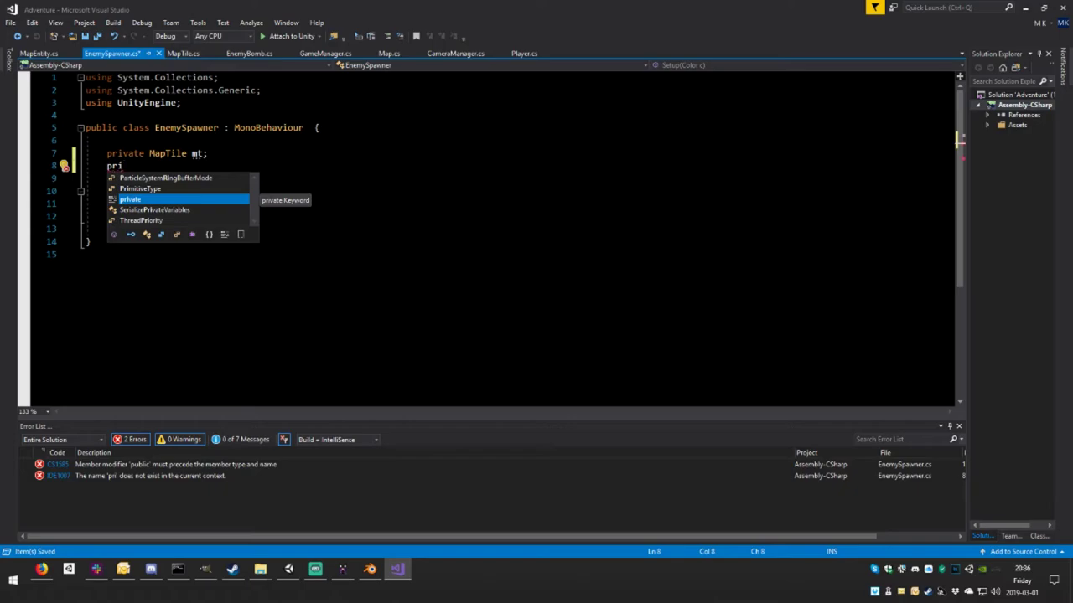
key(BackSpace)
key(BackSpace)
key(BackSpace)
text([S)
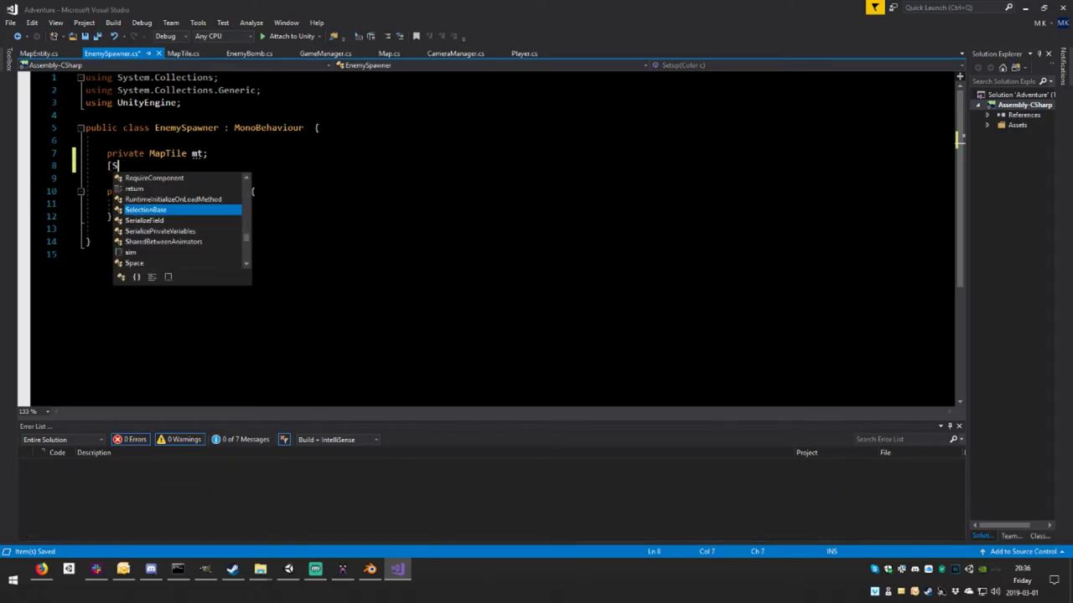
text(erializeField])
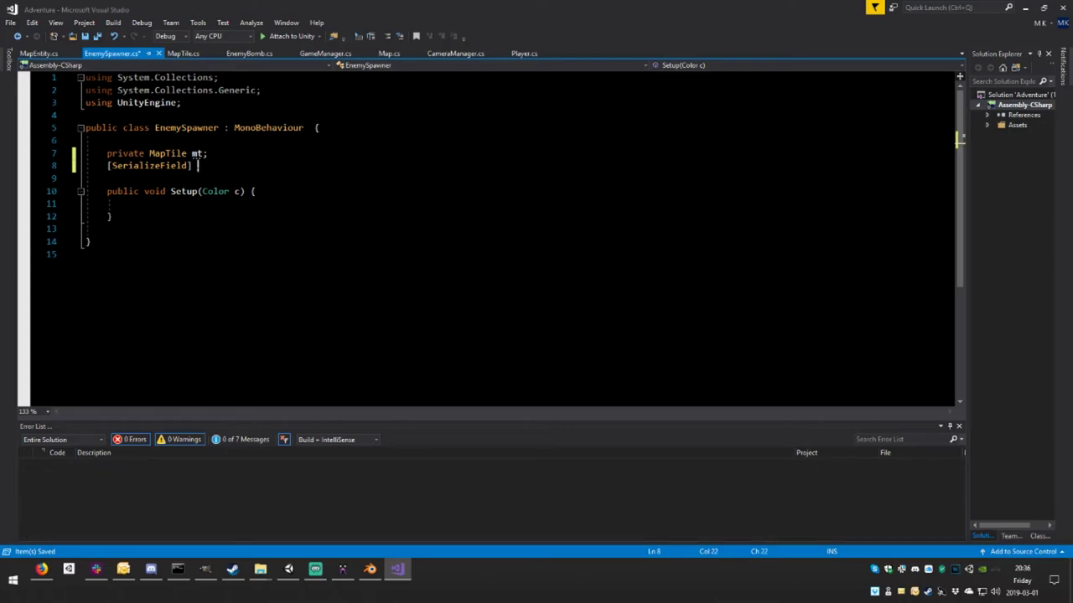
text( flo)
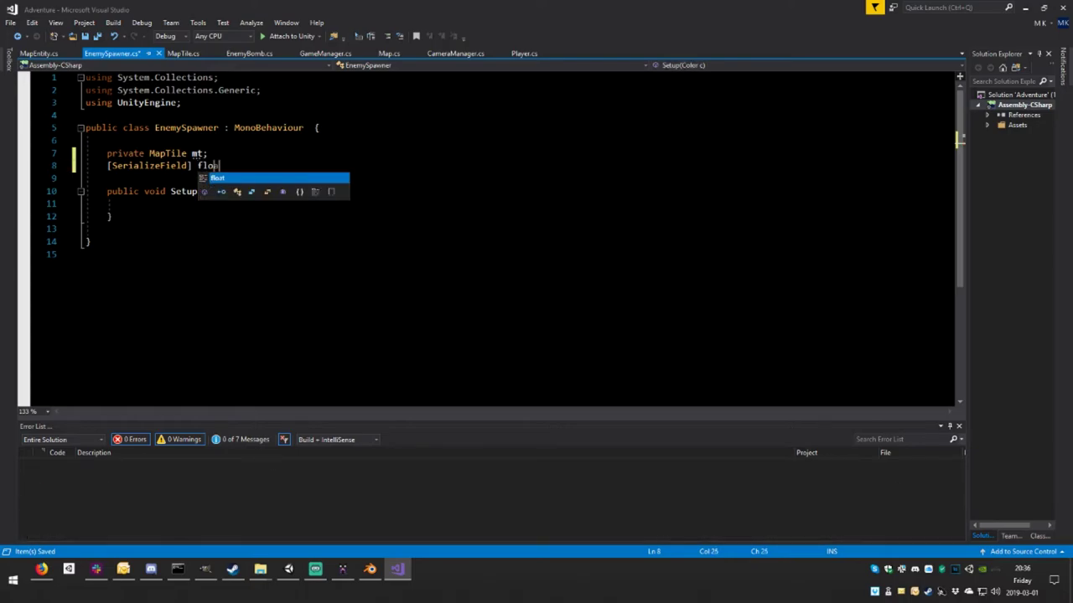
text(at )
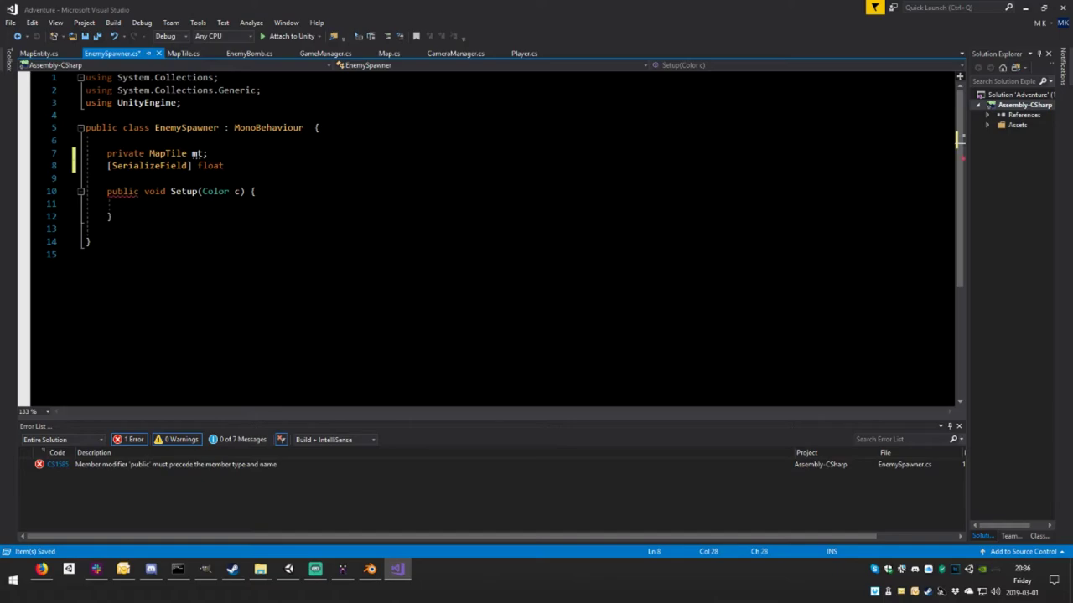
text(spawnA)
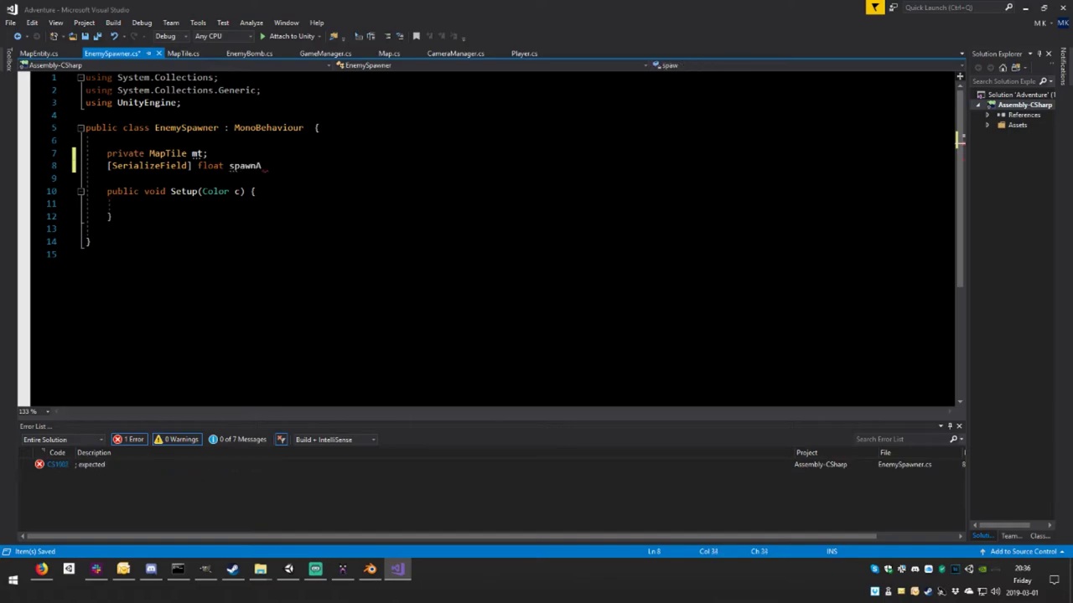
text(ngle)
text(;)
key(ctrl+s)
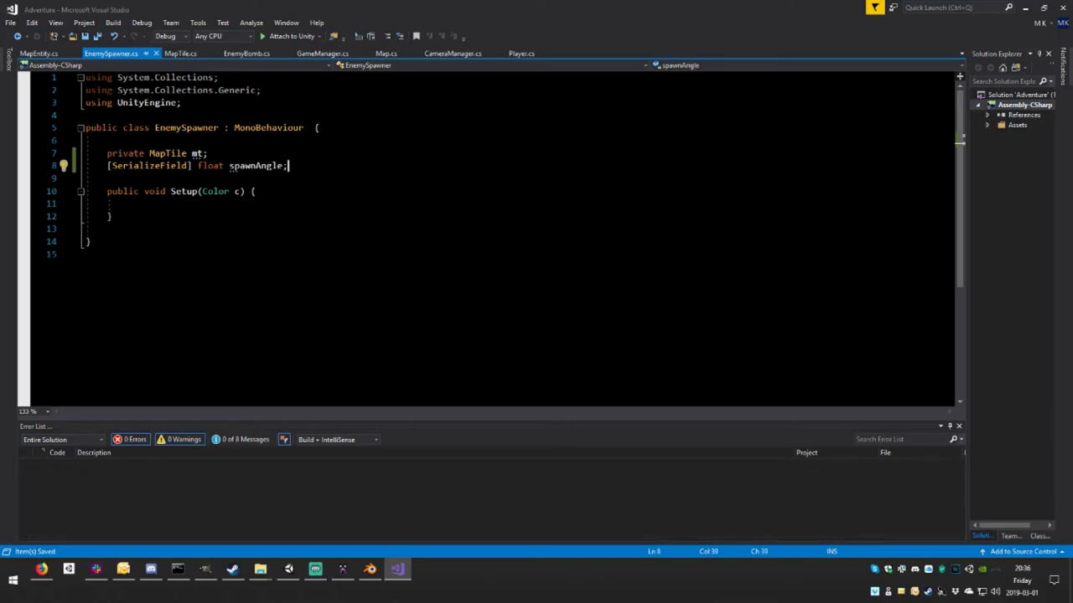
click(128, 203)
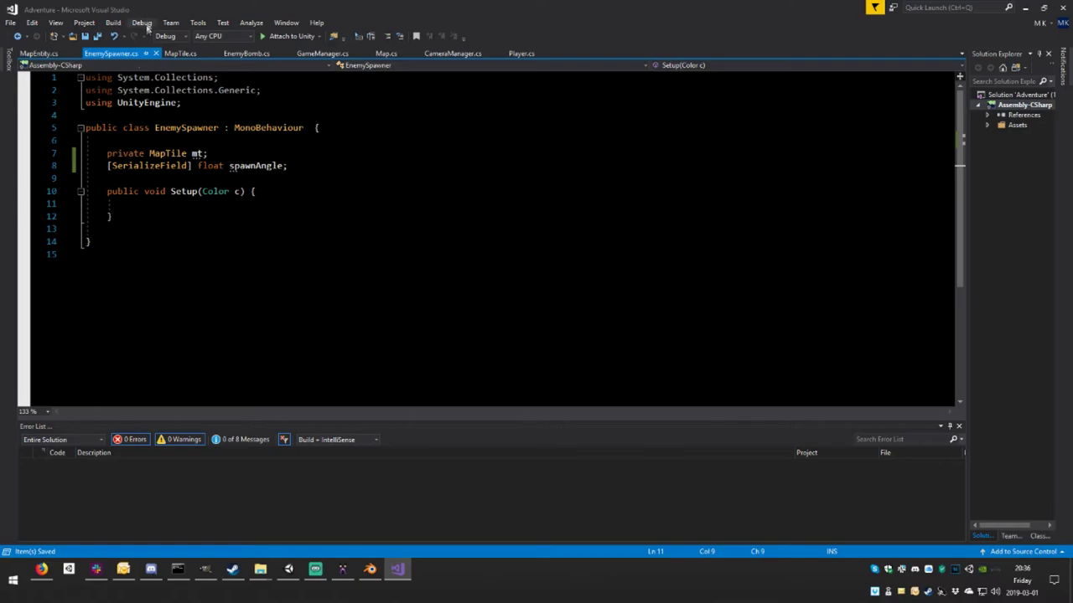
click(47, 53)
click(100, 54)
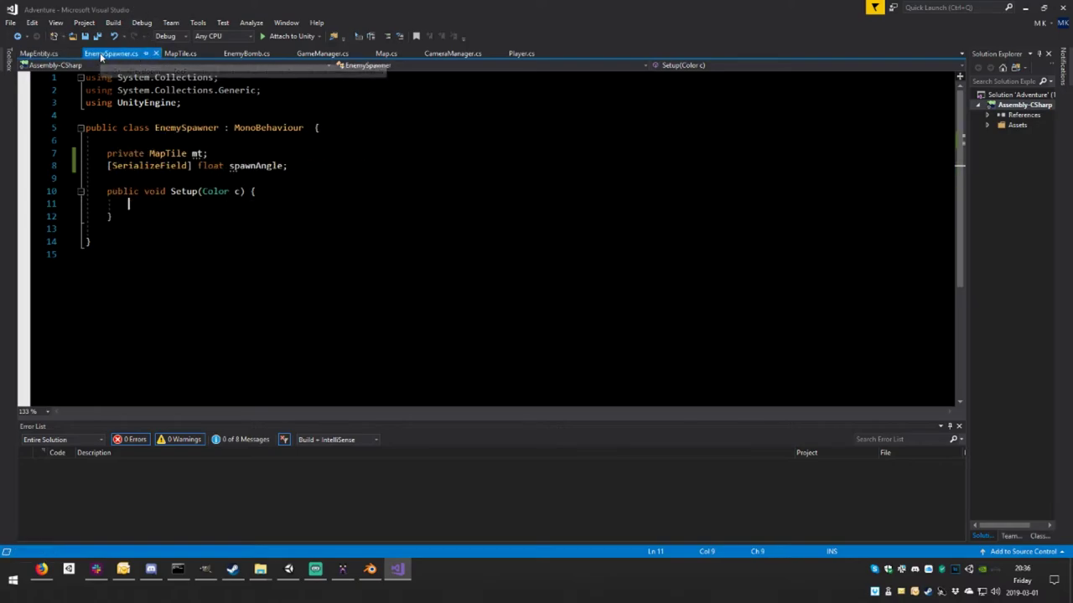
- After rechecking MapEntity.cs, type spawnAngle = in EnemySpawner's Setup body
click(37, 54)
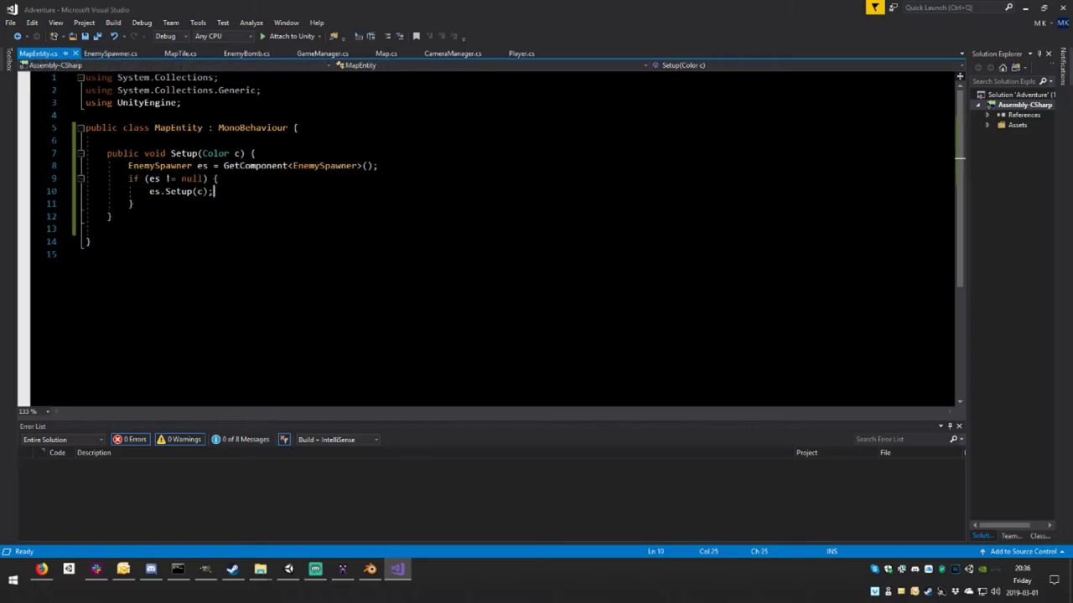
click(110, 53)
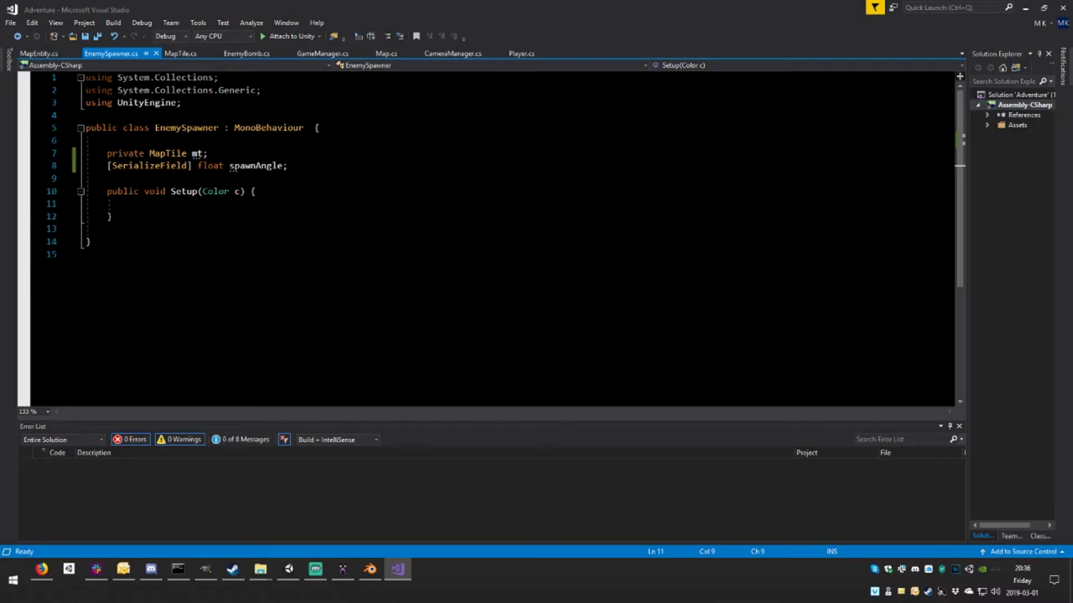
text(s)
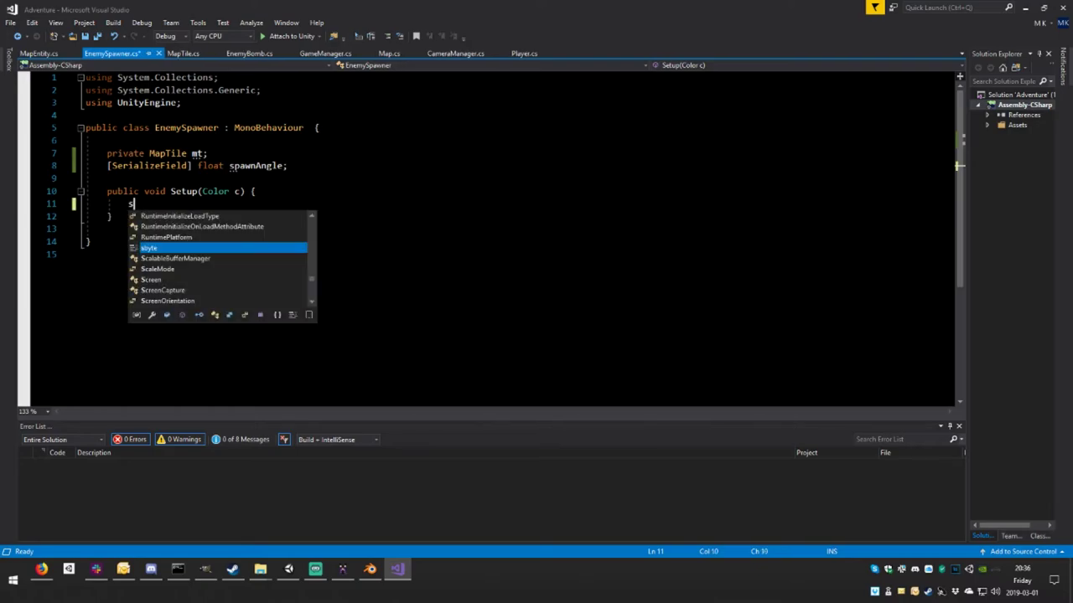
text(pawnA)
text(n)
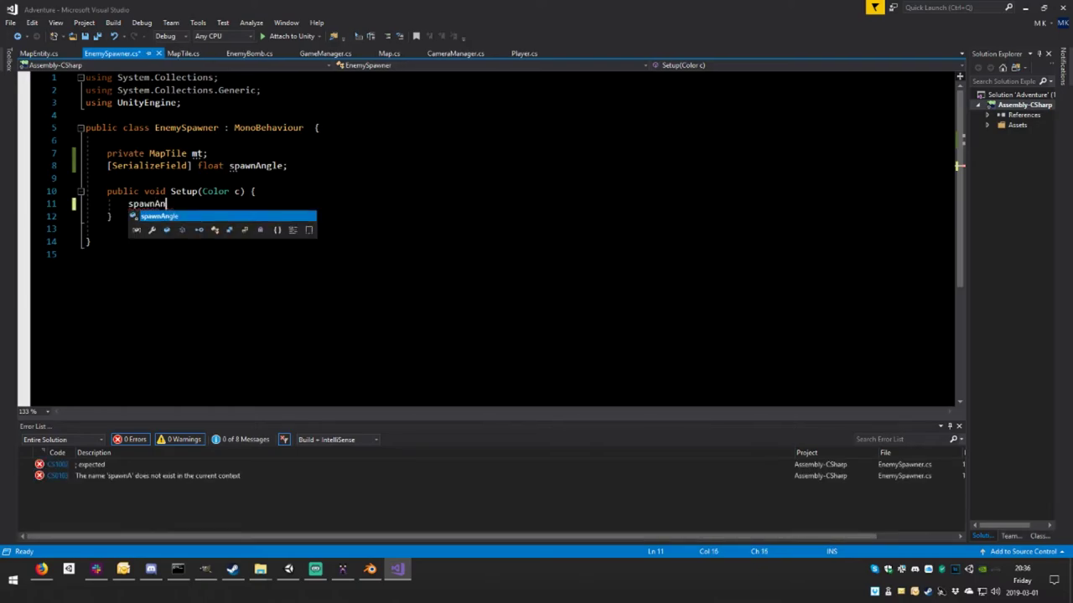
text(gle = m)
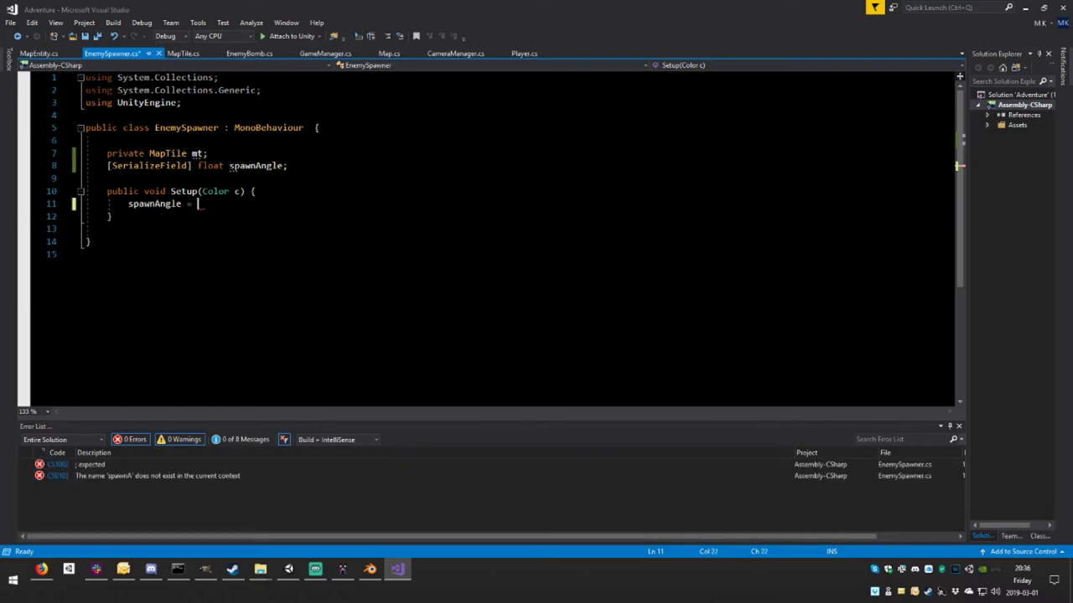
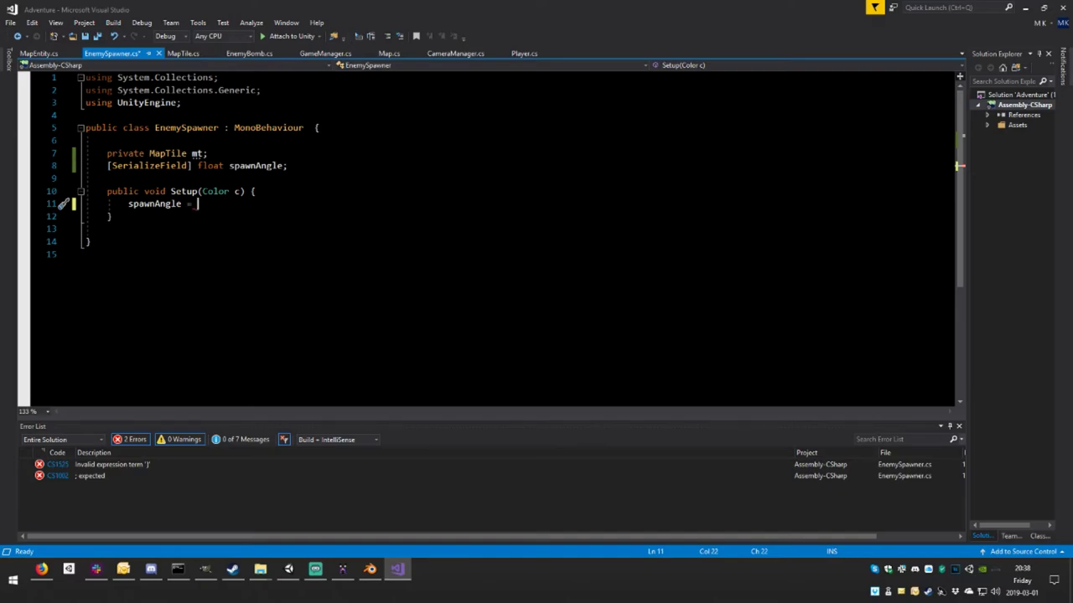
- Write spawnAngle = Mathf.Lerp(0f, 360f, c.r); in Setup and save EnemySpawner.cs
text(m)
key(BackSpace)
text(m)
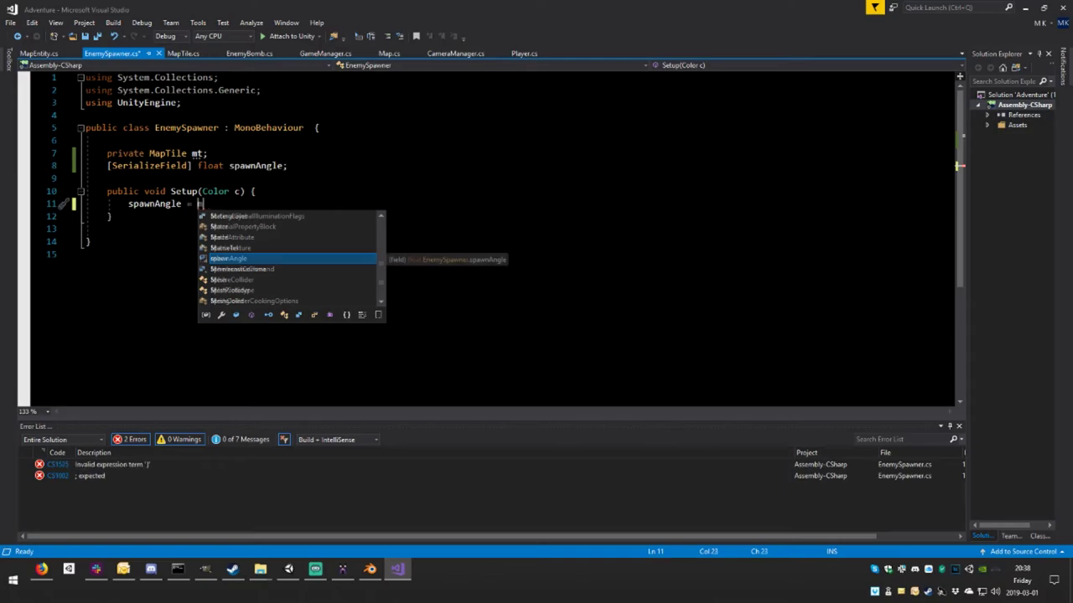
text(ATHF)
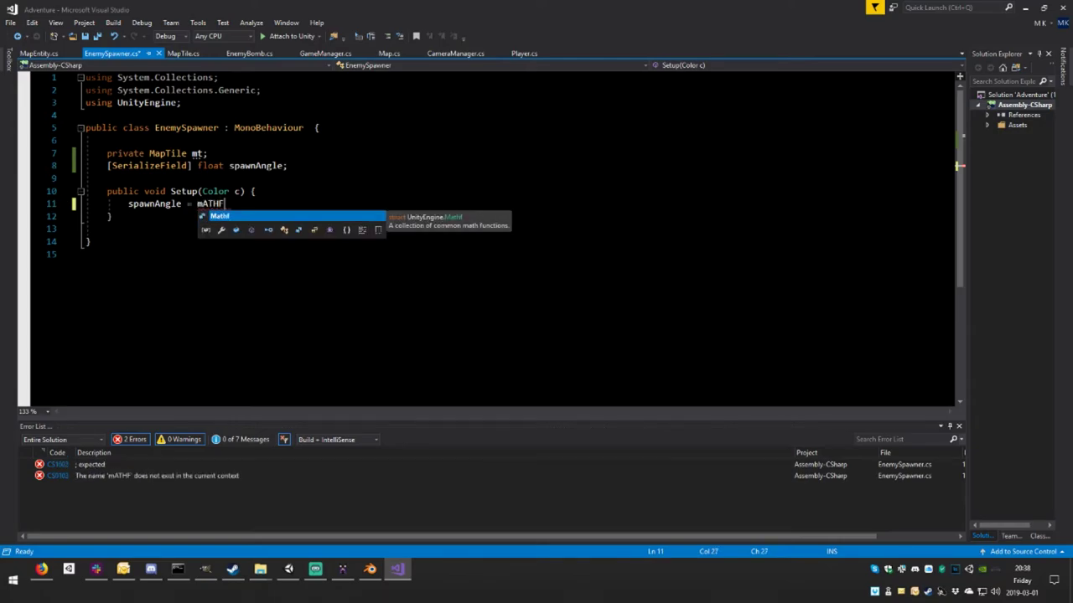
key(BackSpace)
key(BackSpace)
key(BackSpace)
key(BackSpace)
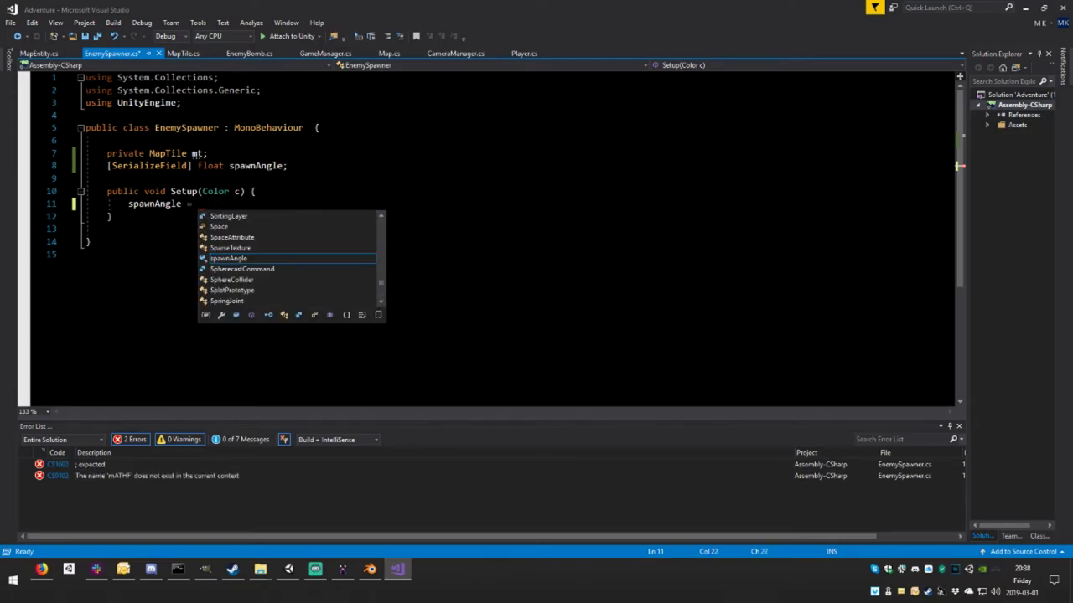
text(Ma)
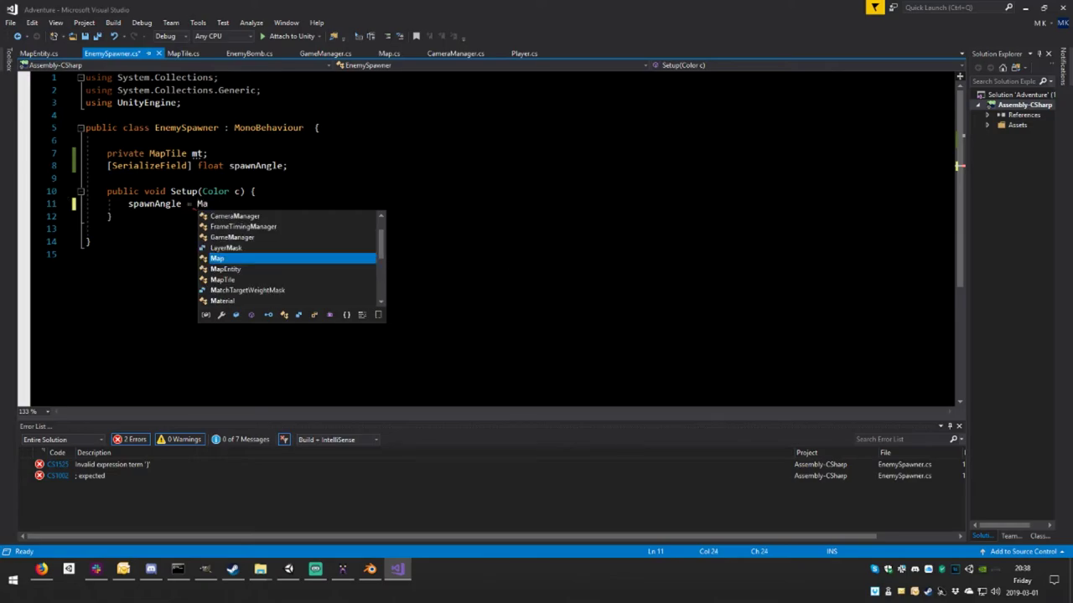
text(thf)
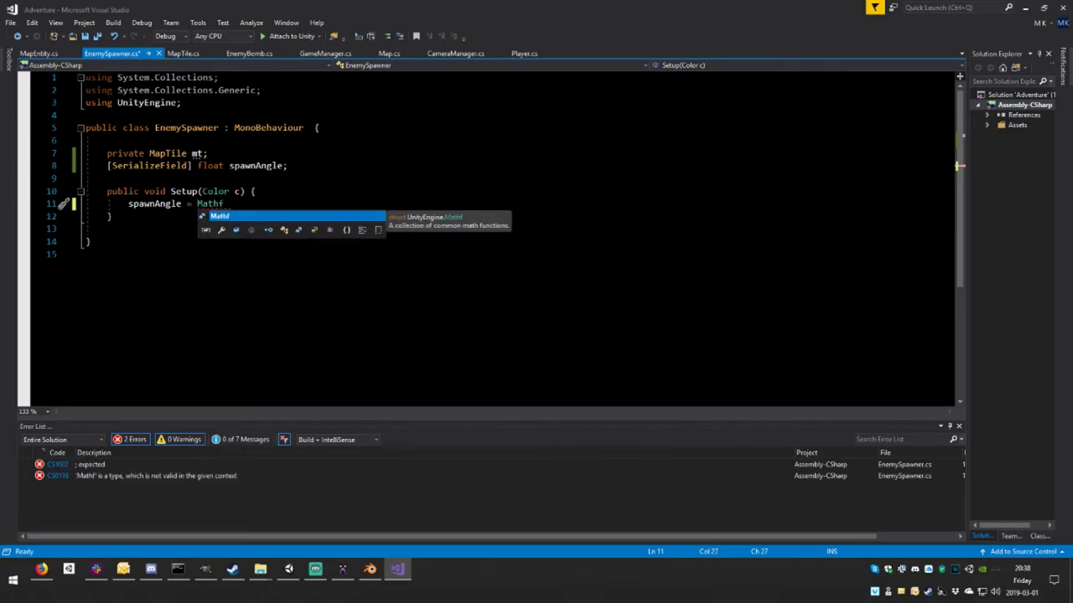
text(.Lerp()
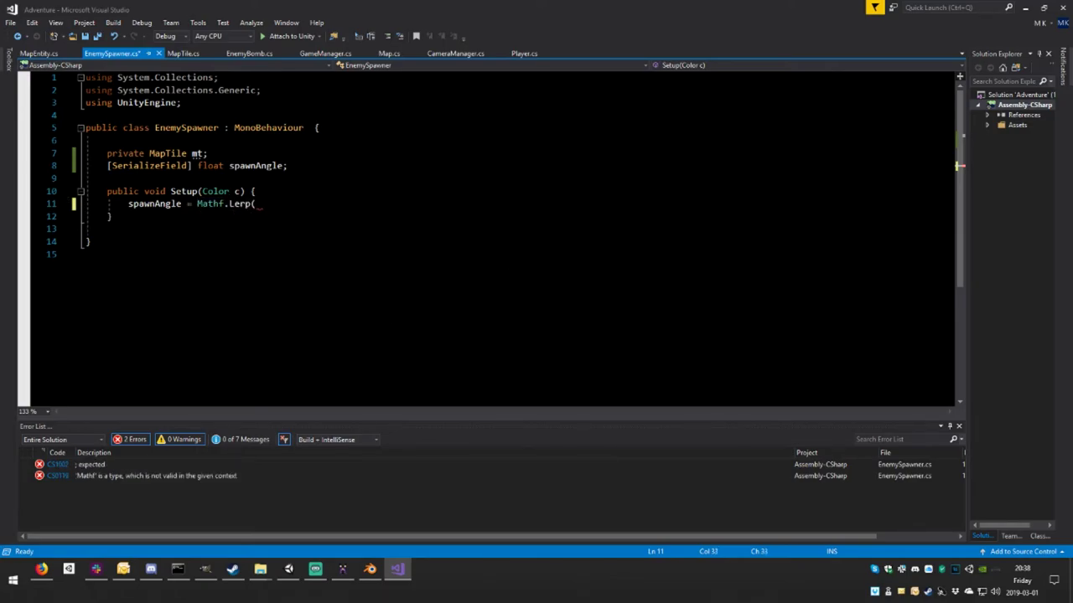
text(S)
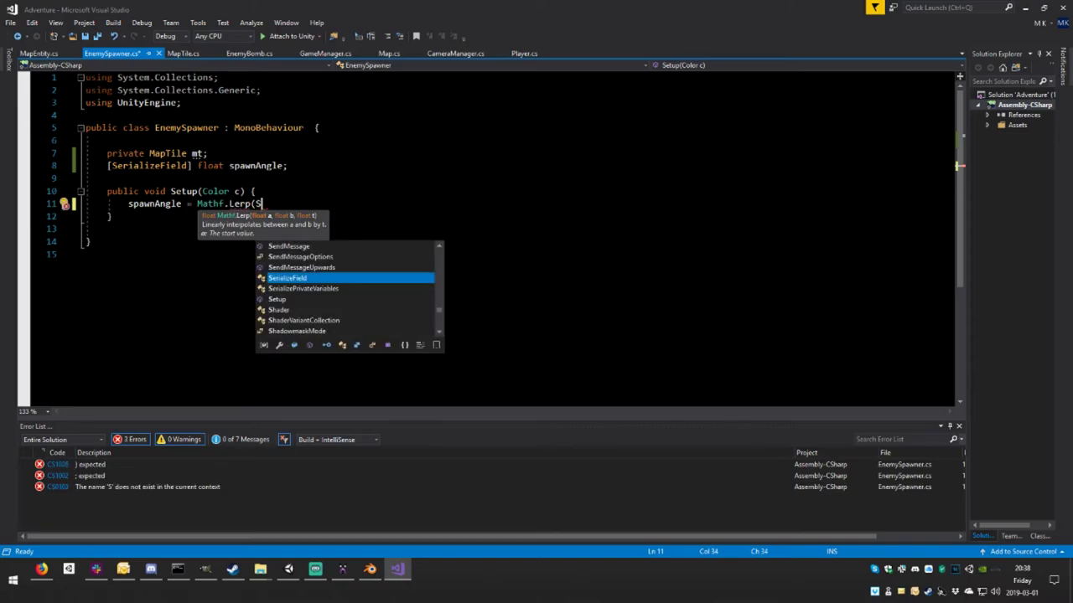
key(BackSpace)
text(0)
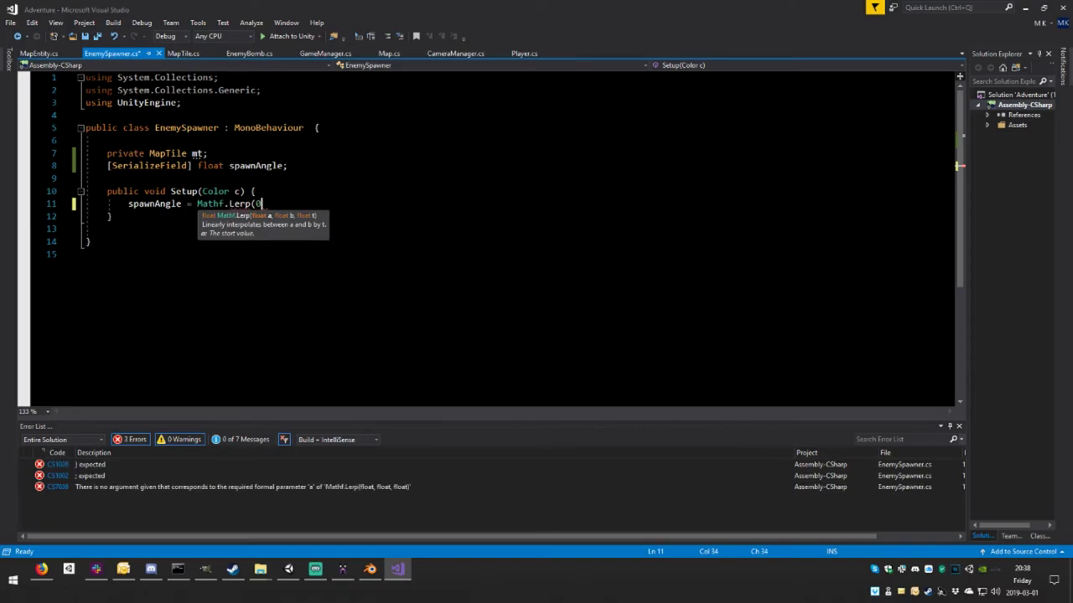
text(f, )
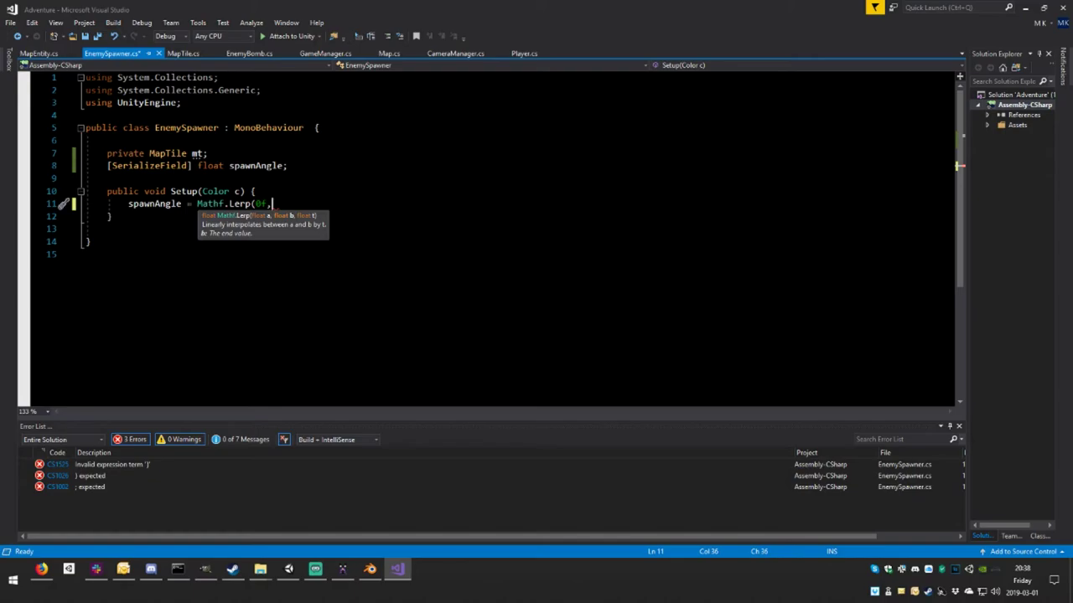
text(3)
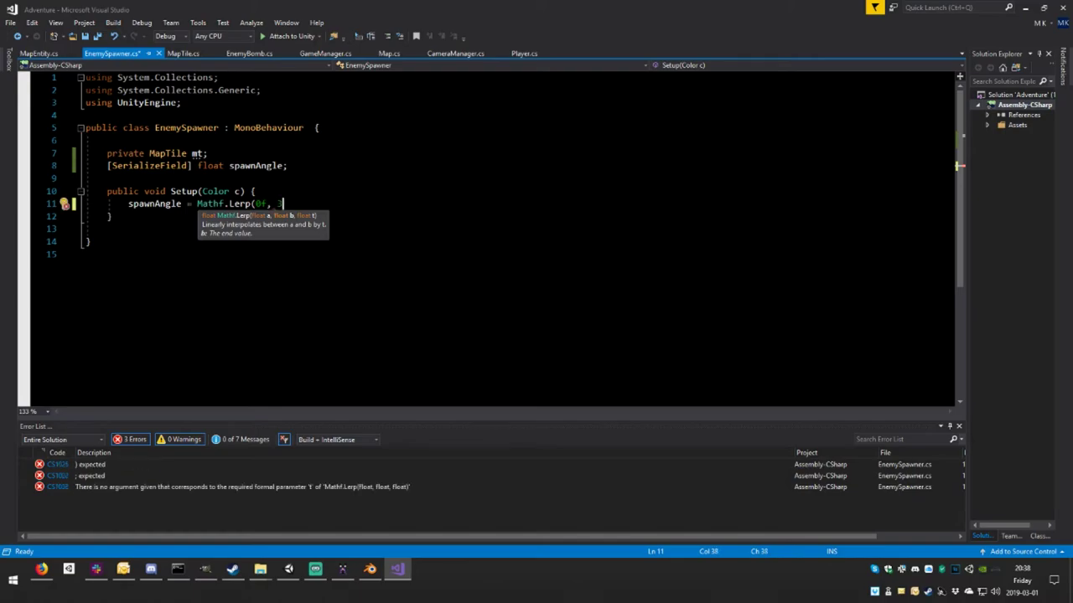
text(60f,)
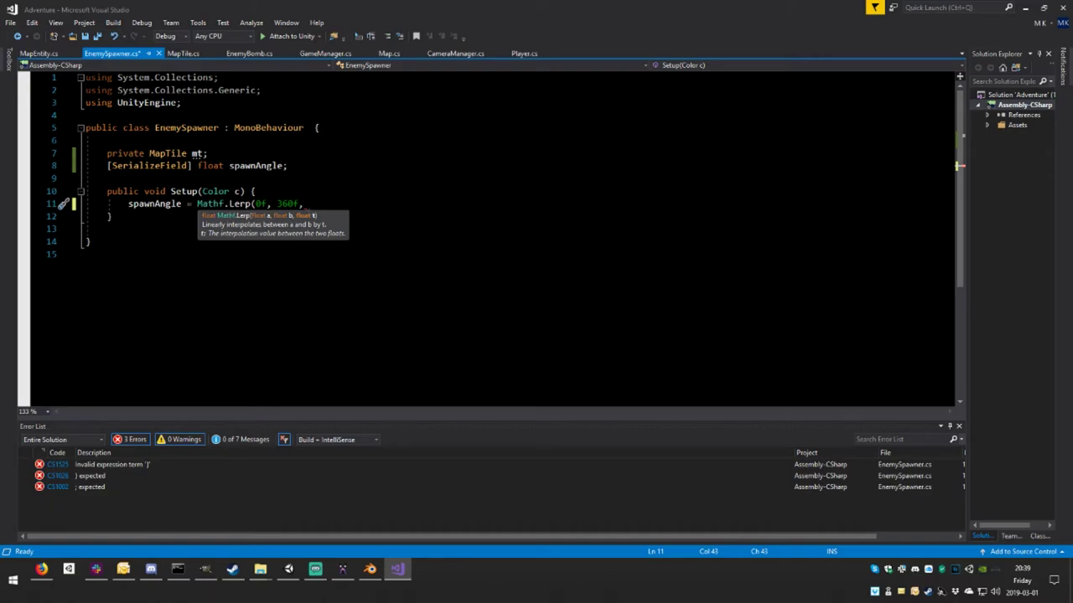
text(c)
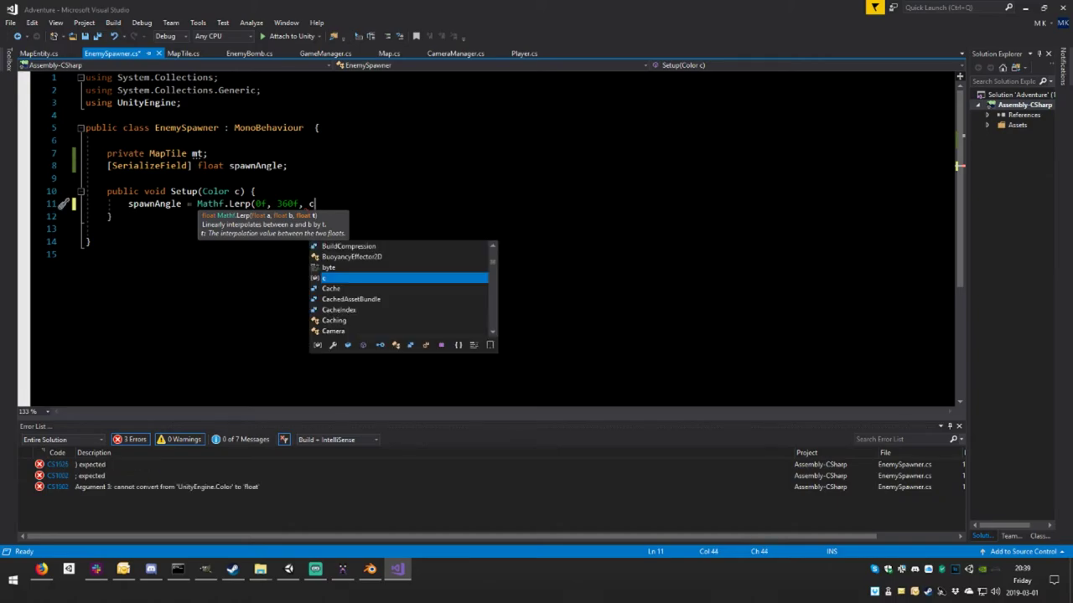
text(.)
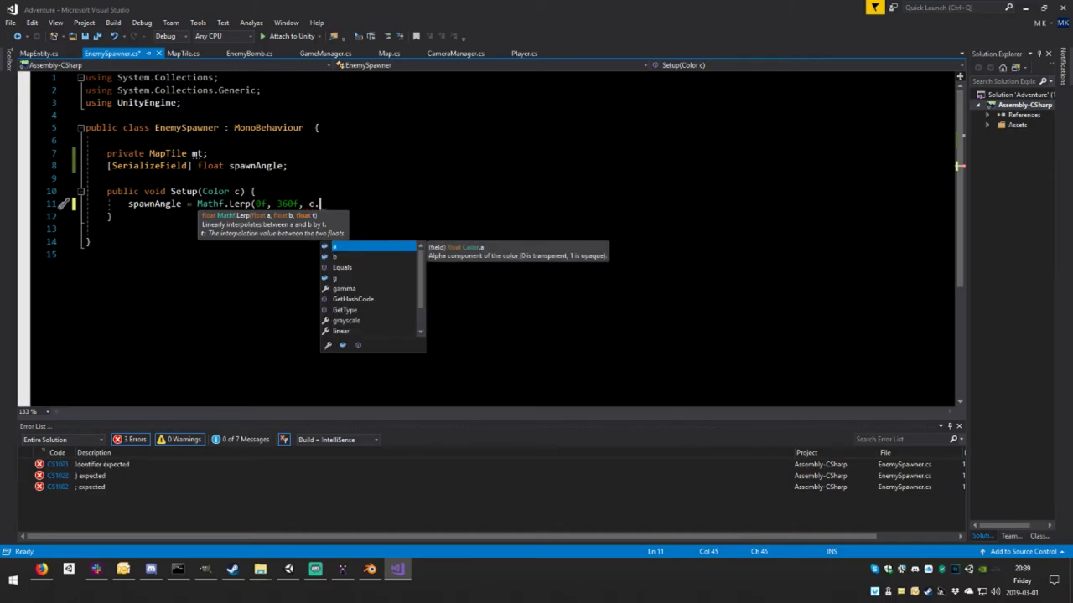
text(r)
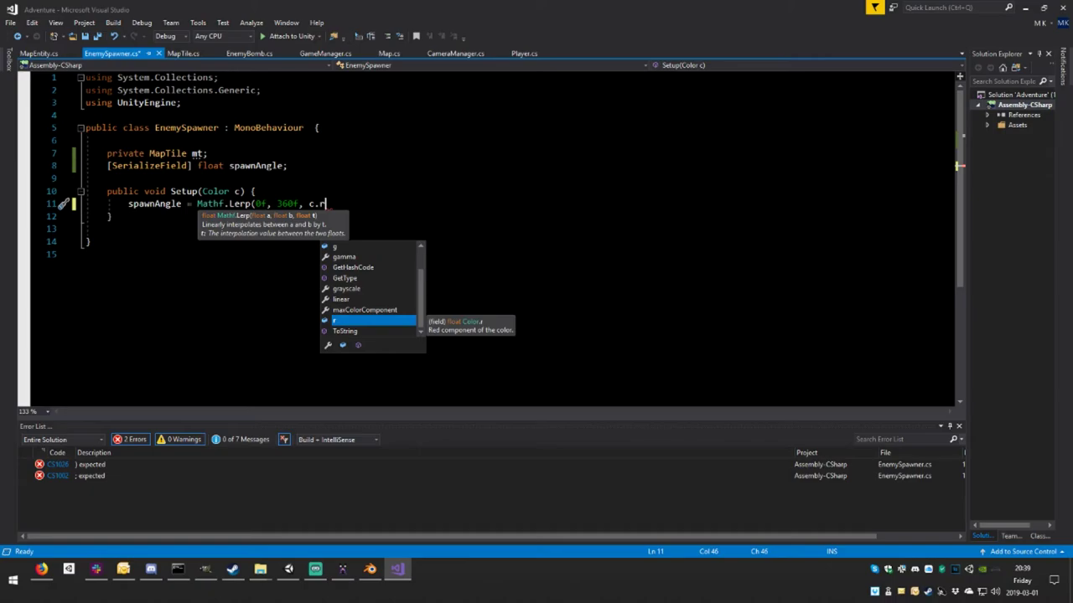
key(Escape)
text())
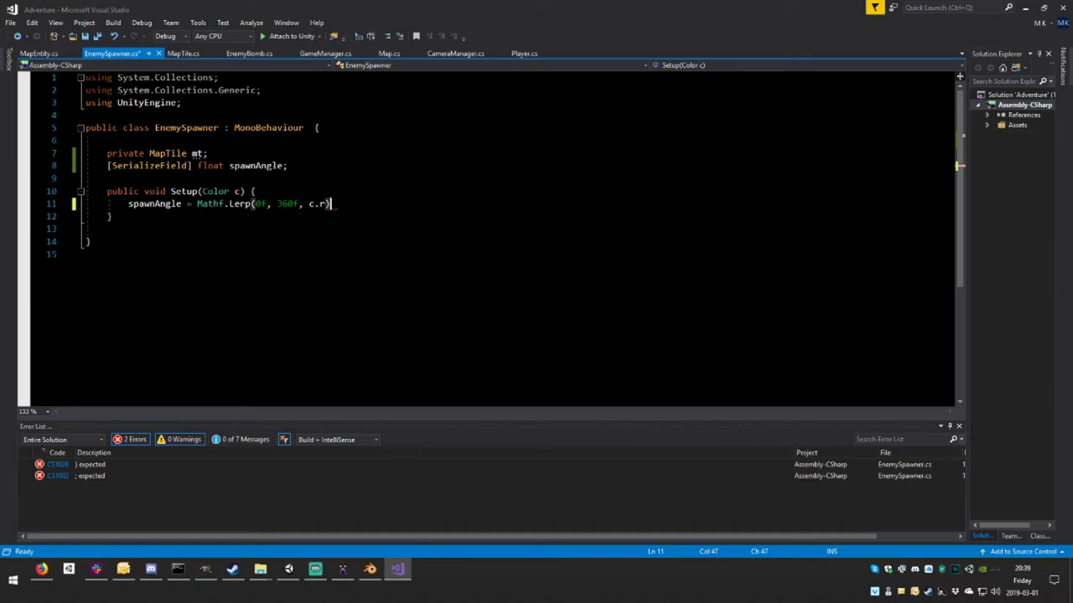
text(;)
key(ctrl+s)
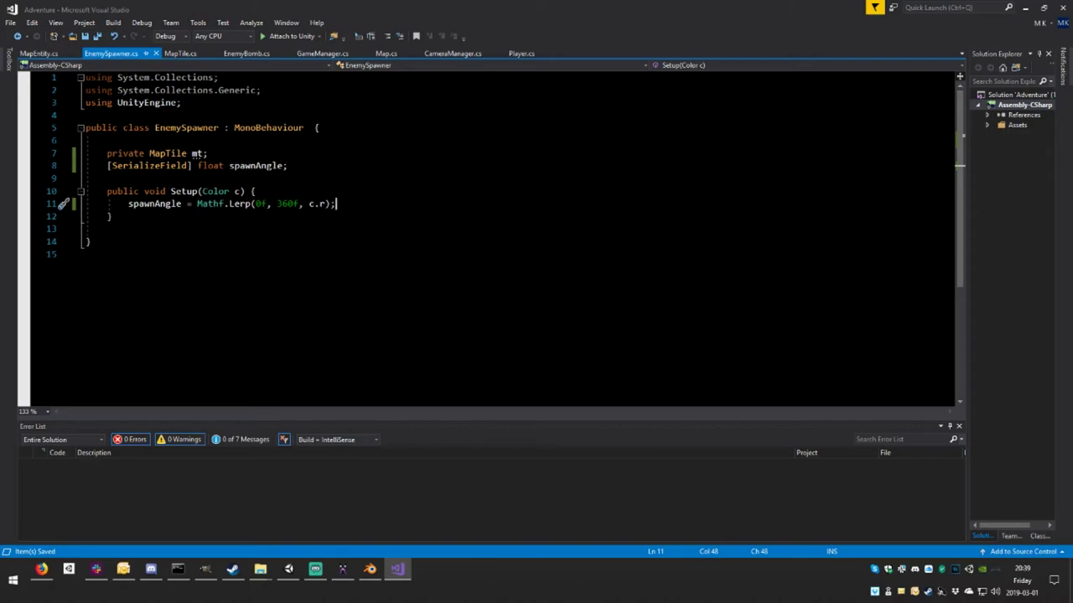
- Start a new [SerializeField] field declaration below the spawnAngle field
key(Up)
key(Up)
key(Up)
key(Return)
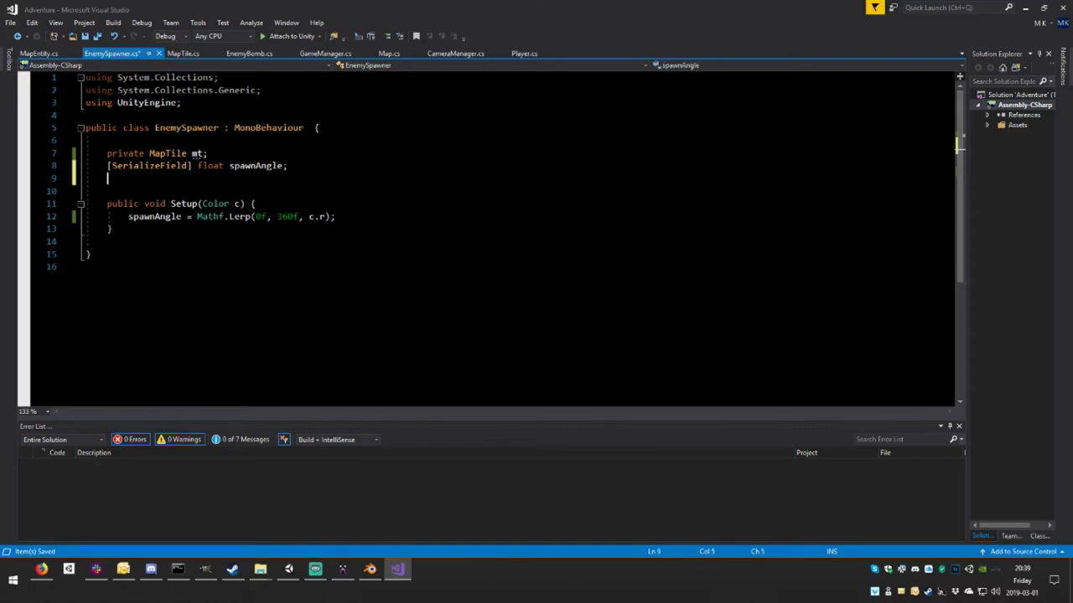
text([)
text(Seri)
key(Tab)
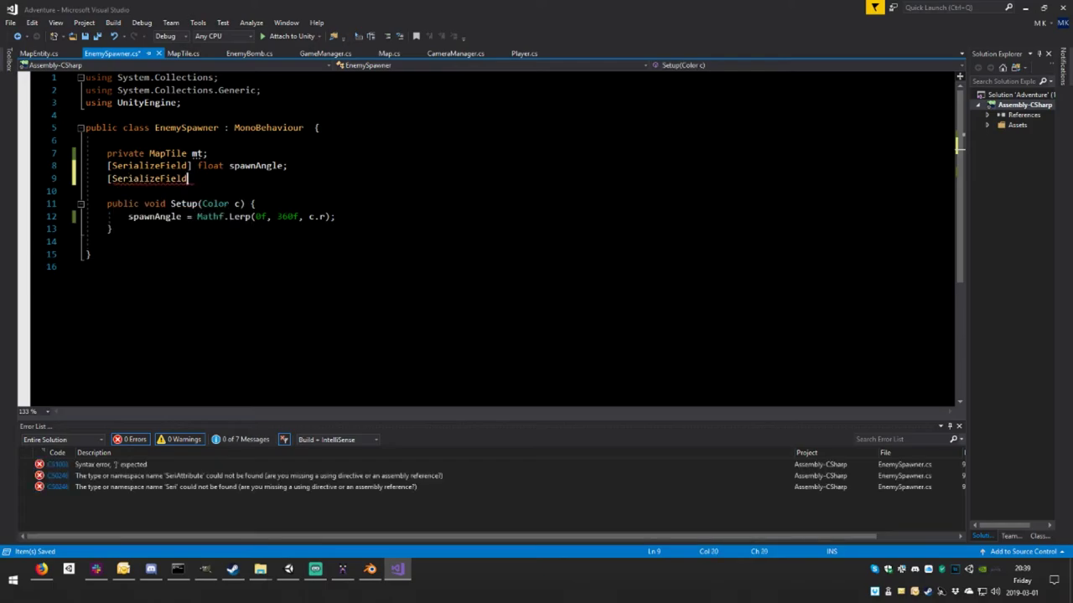
text(] )
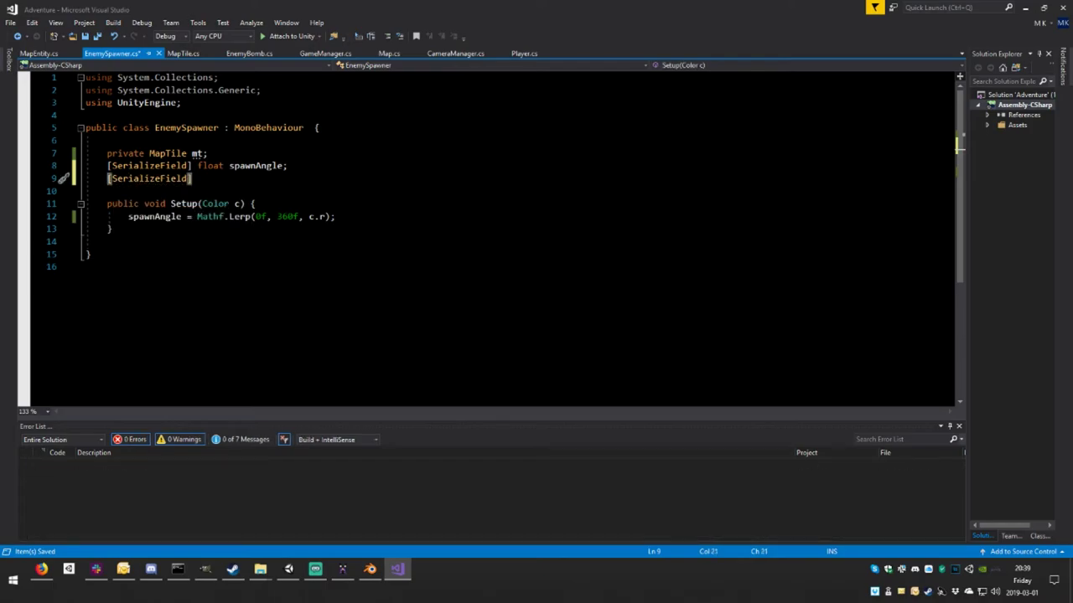
text(Game)
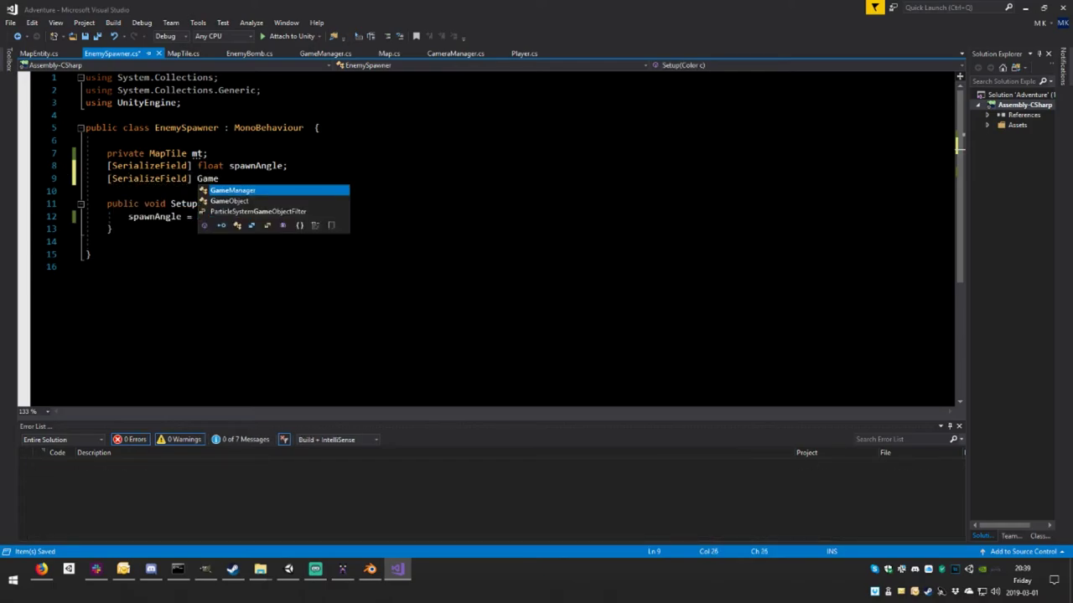
- Add the private modifier to the spawnAngle float field
double_click(126, 153)
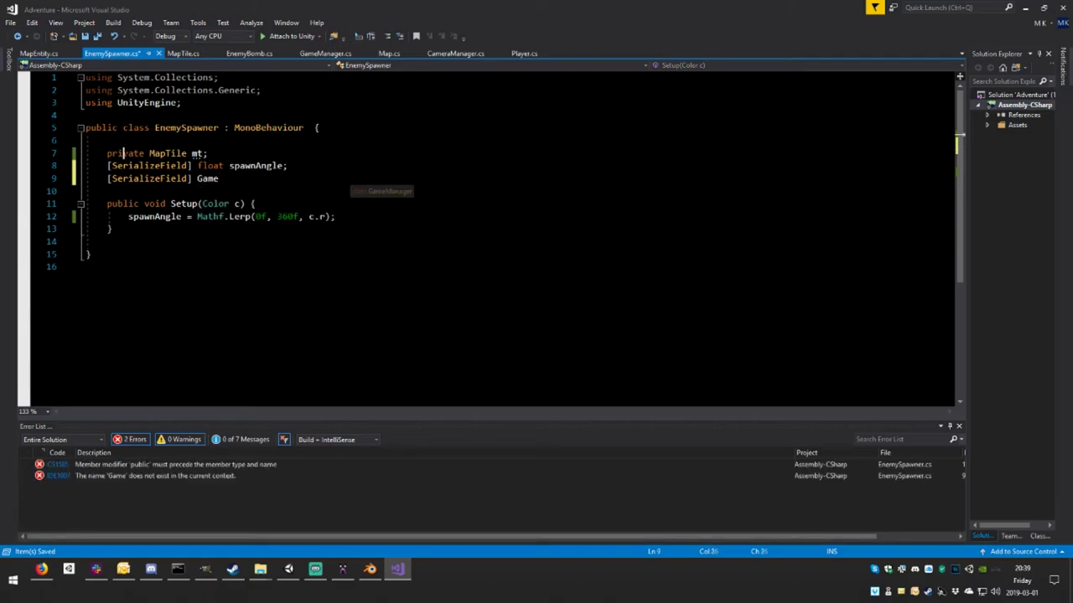
key(BackSpace)
click(197, 166)
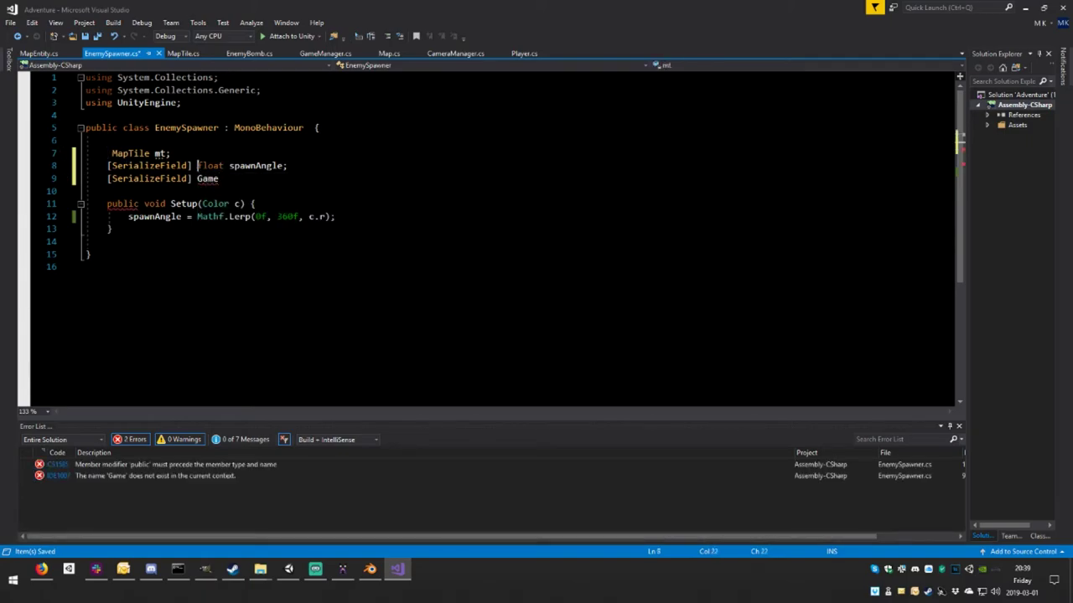
key(ctrl+z)
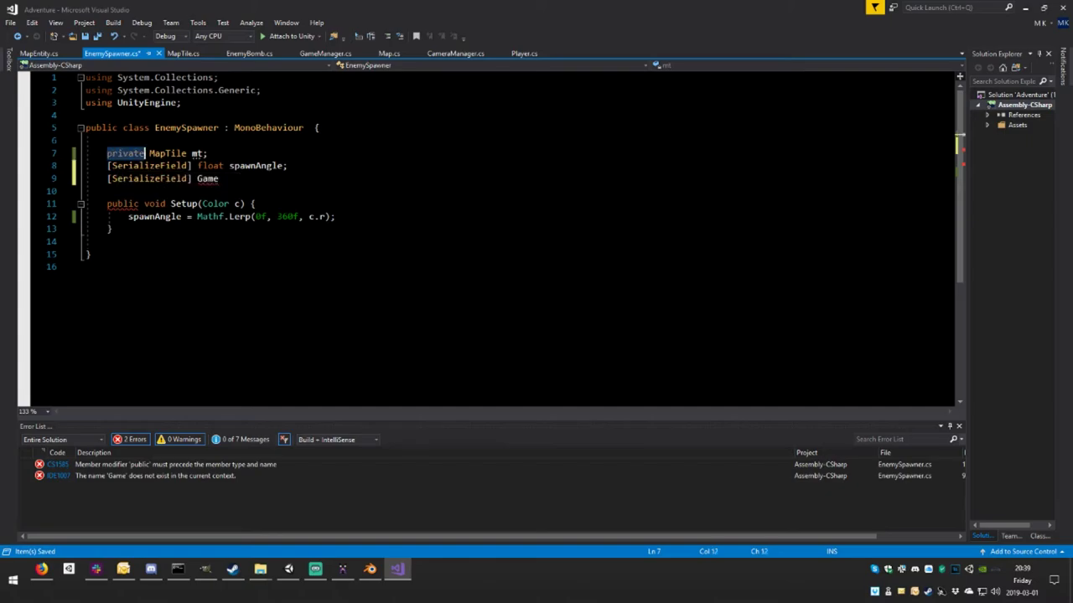
key(ctrl+c)
click(198, 166)
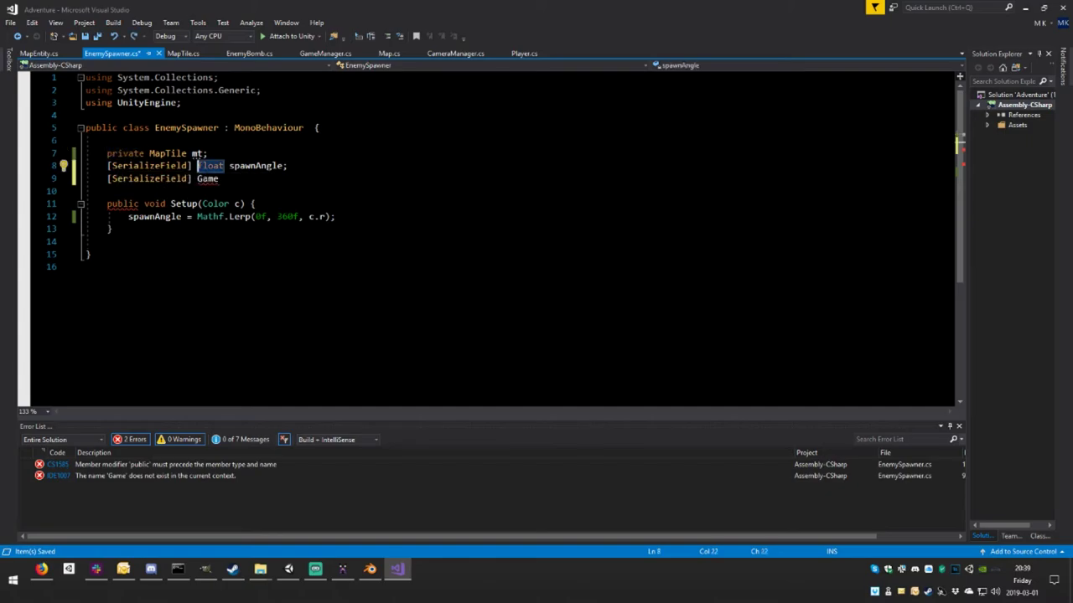
key(ctrl+v)
- Complete the field as private GameObject spawnTemplate, save, and open a line after the spawnAngle assignment
key(Down)
key(ctrl+Left)
key(ctrl+v)
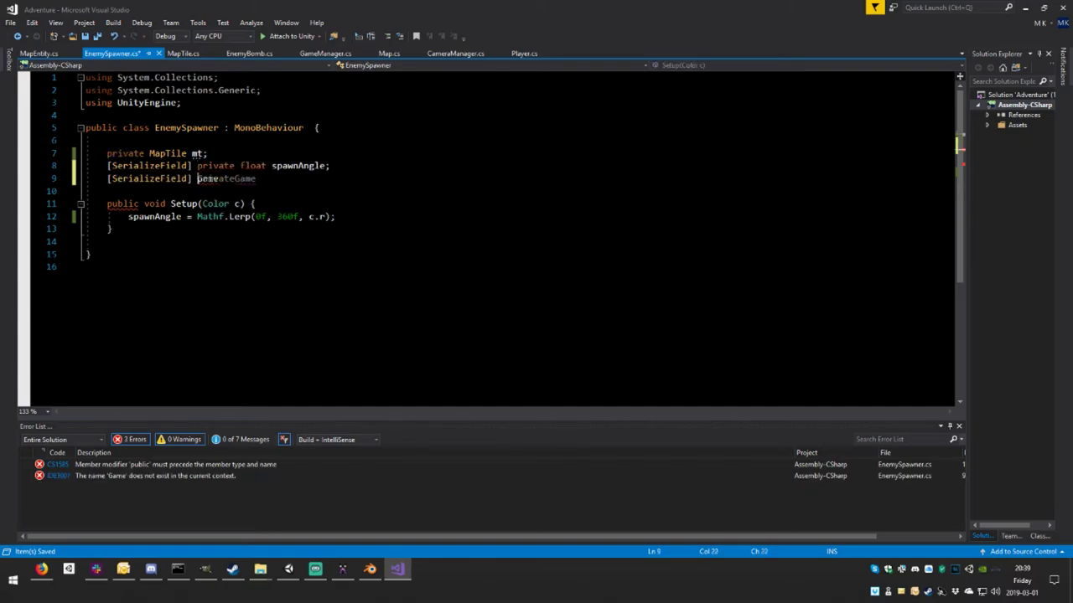
key(End)
text(Ob)
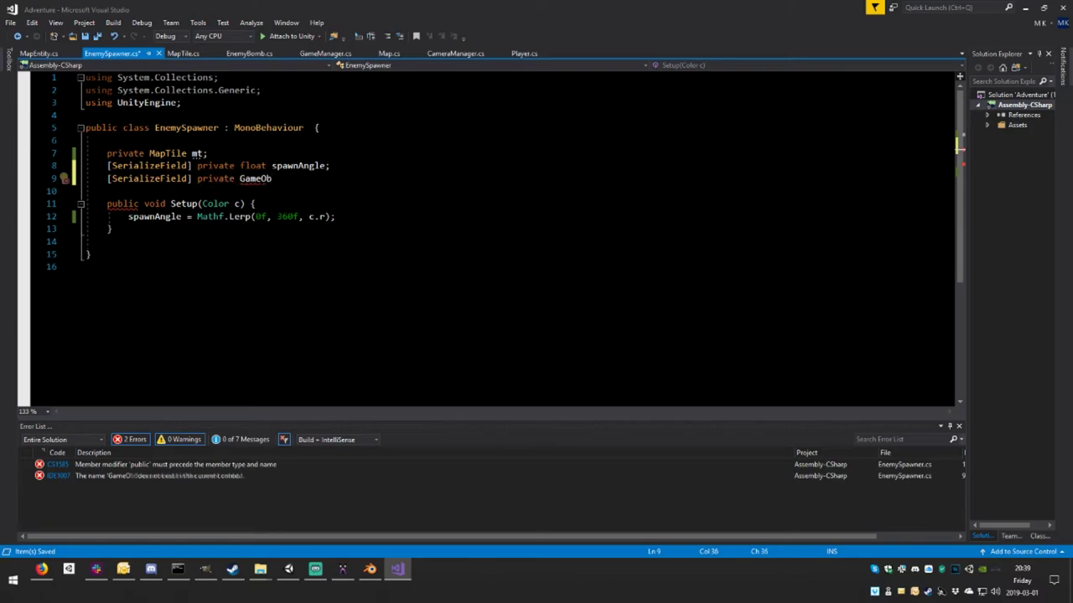
text(ject )
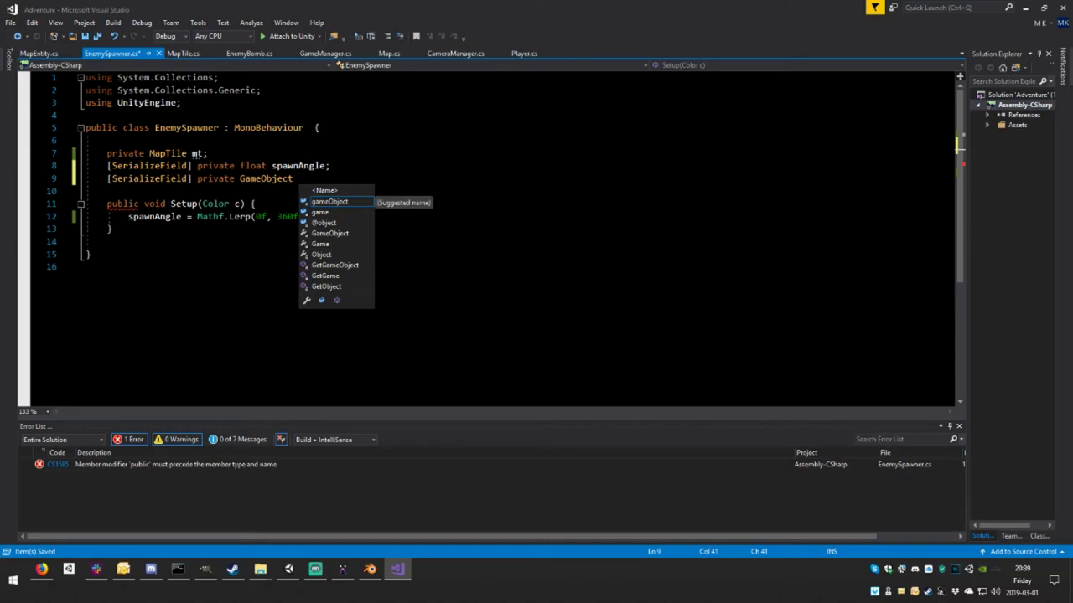
text(spawnT)
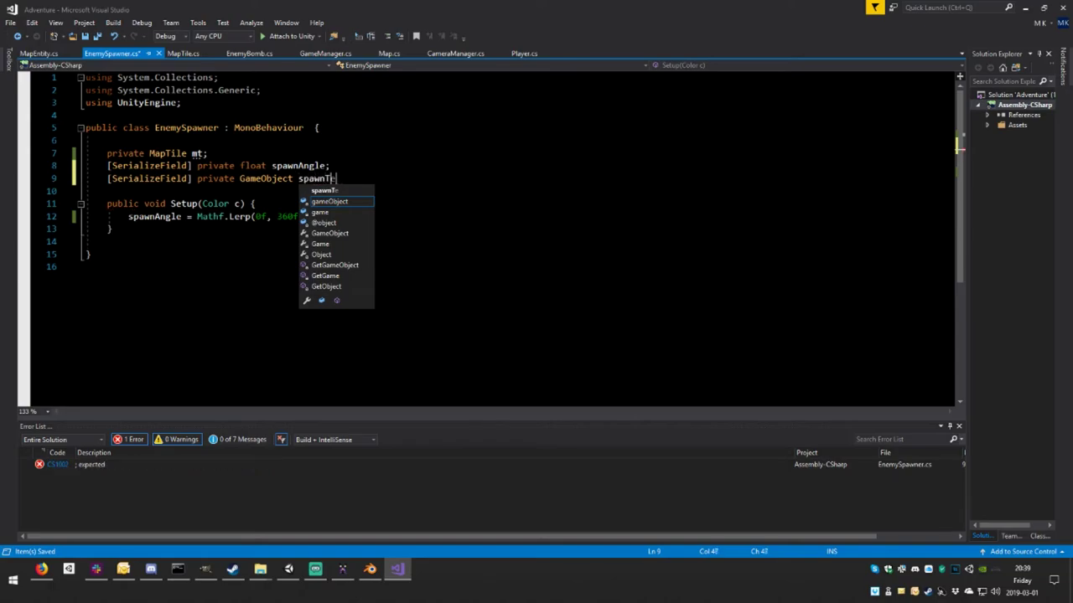
text(empla)
text(te)
text(;)
key(ctrl+s)
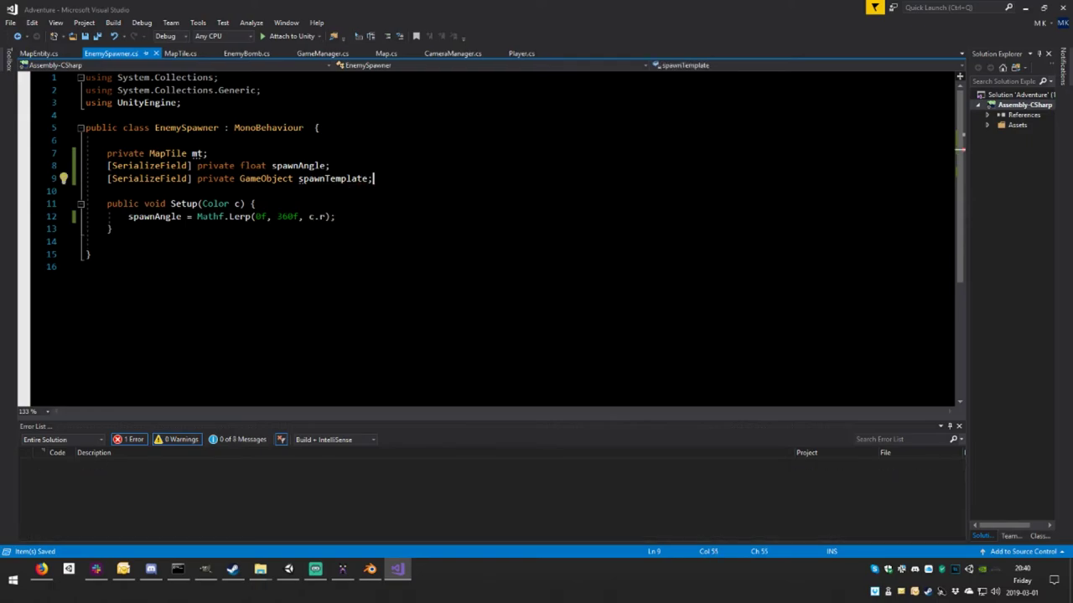
click(335, 216)
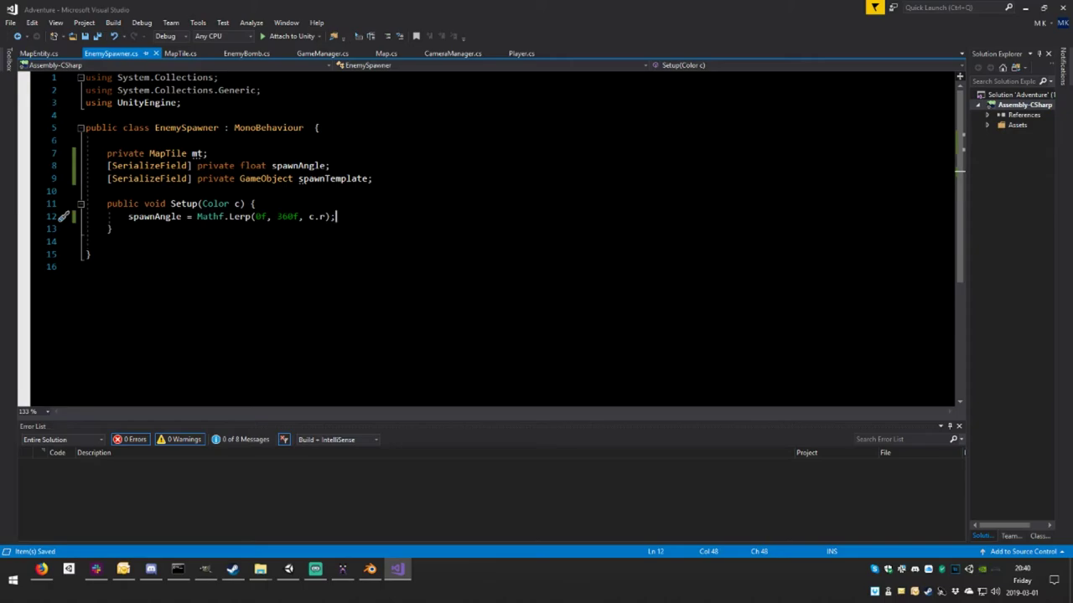
key(Return)
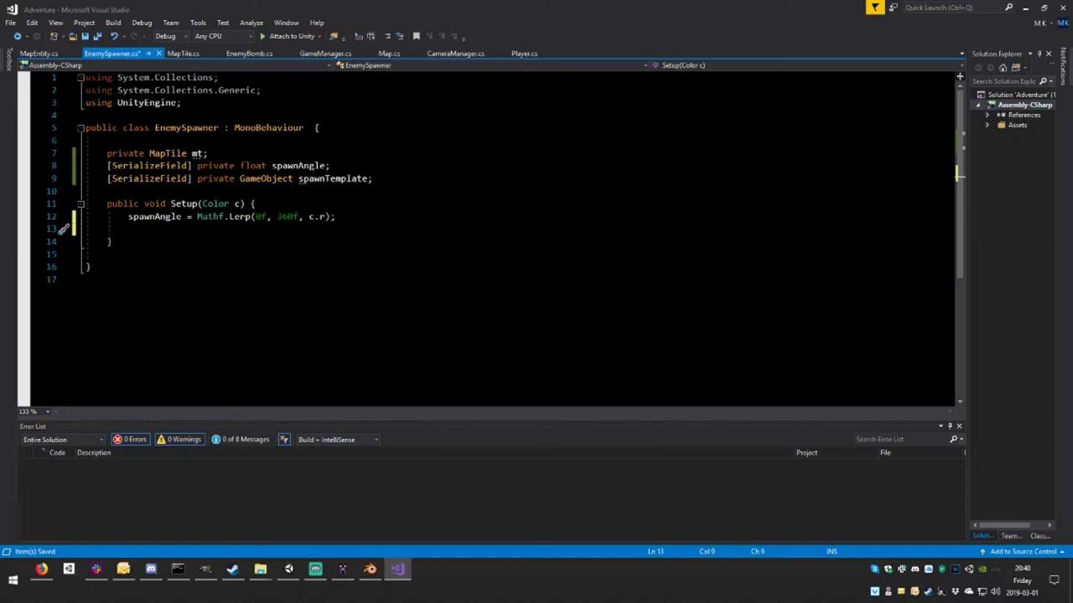
- Add Instantiate(spawnTemplate, transform.position, Quaternion.identity, transform); to Setup, plus a blank line after the fields
text(Insta)
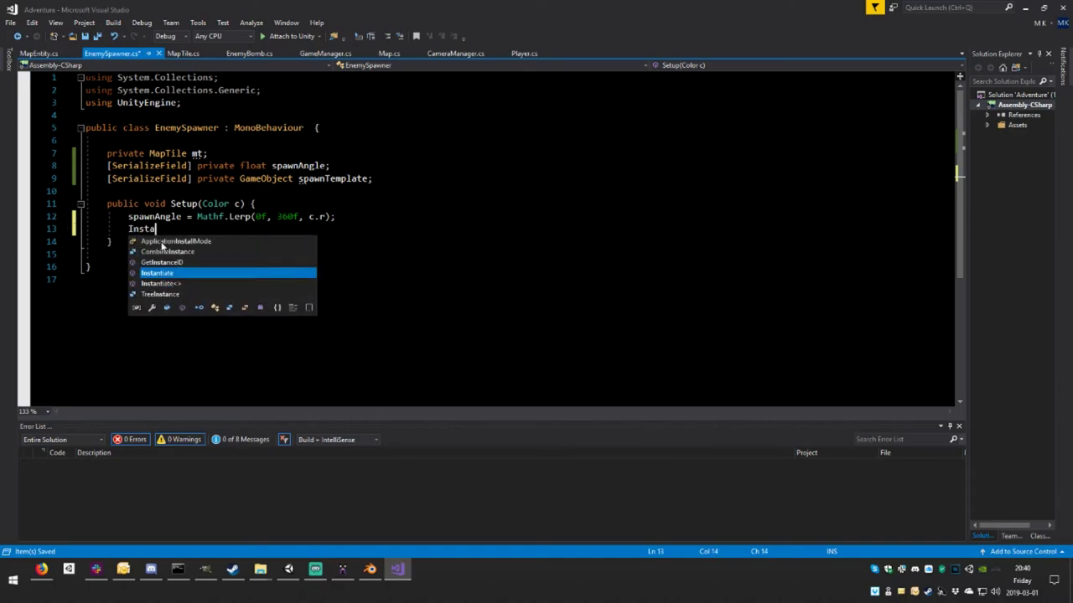
text(ntiate ()
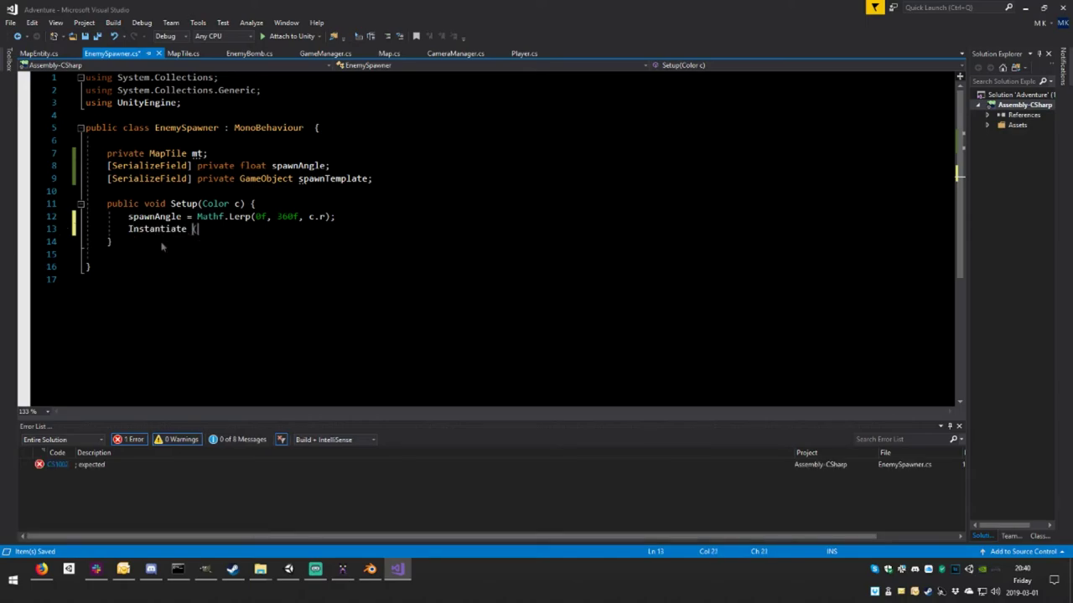
text(s)
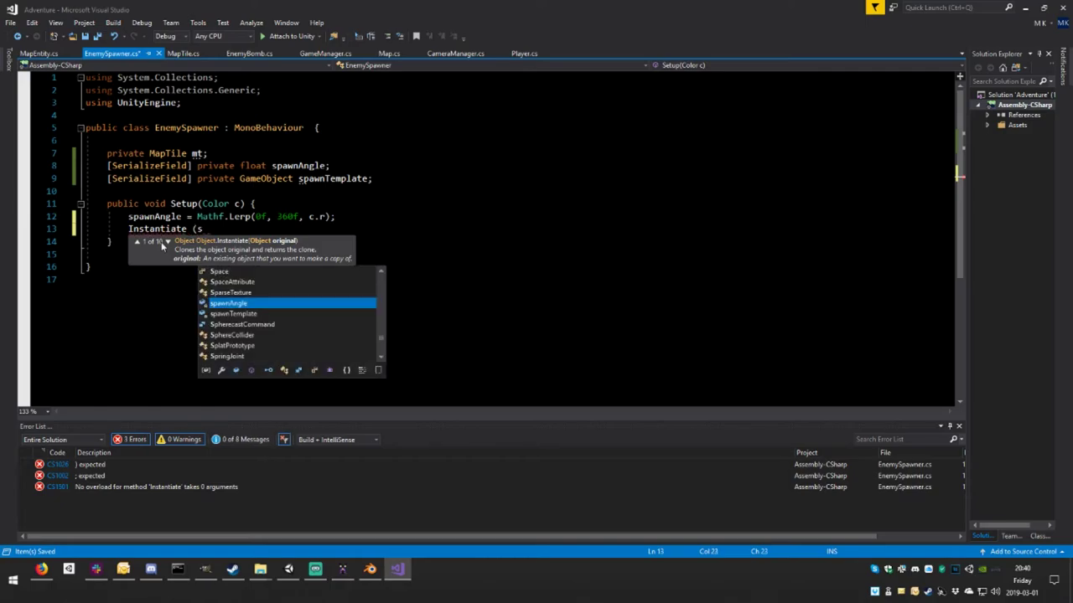
text(paw)
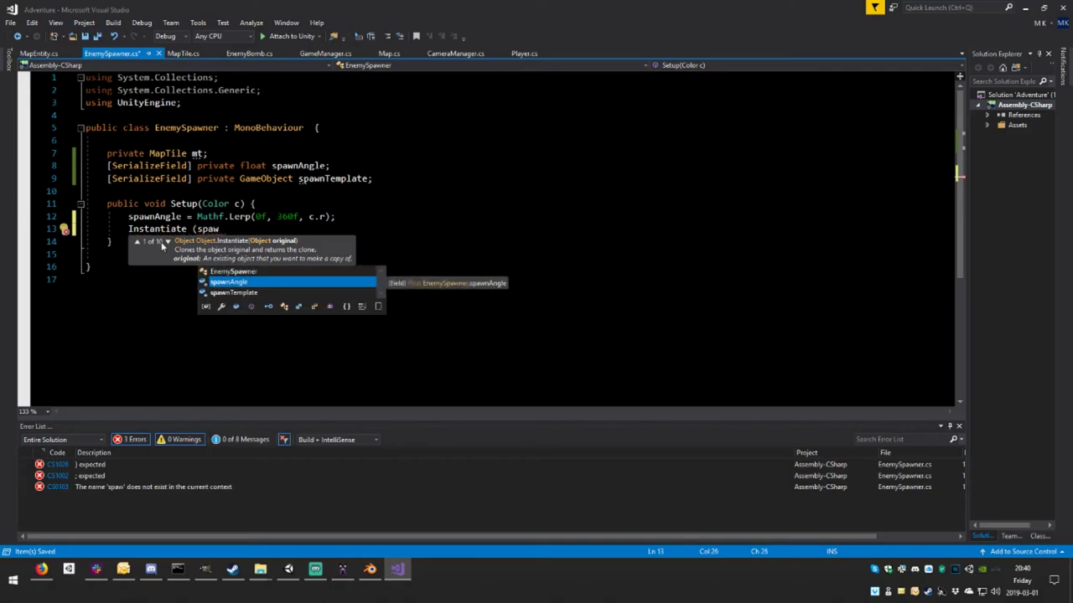
text(nT)
key(Tab)
text(,)
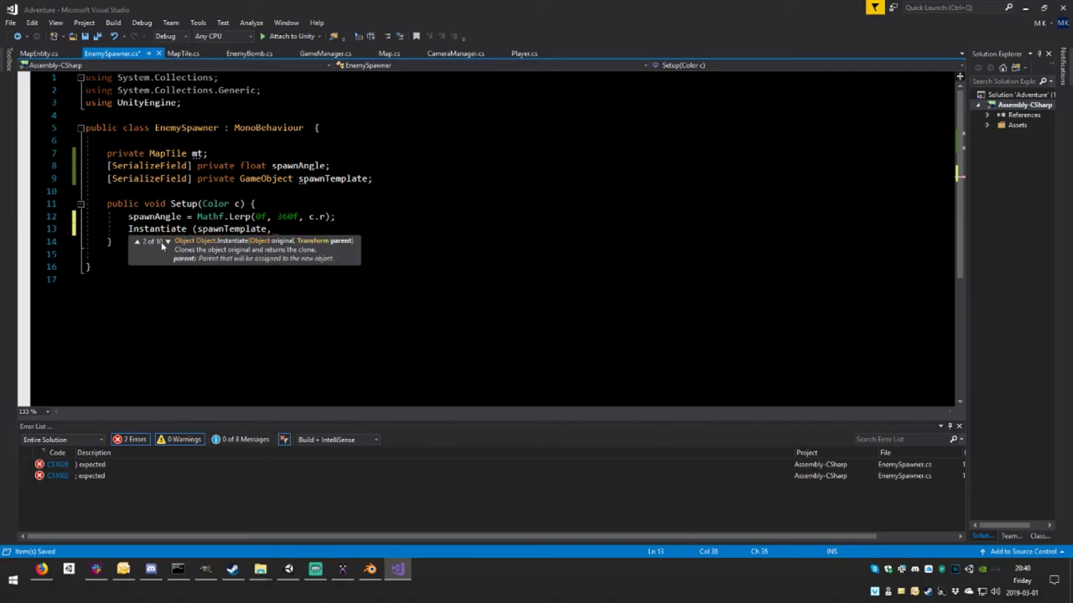
text( new)
key(BackSpace)
key(BackSpace)
key(BackSpace)
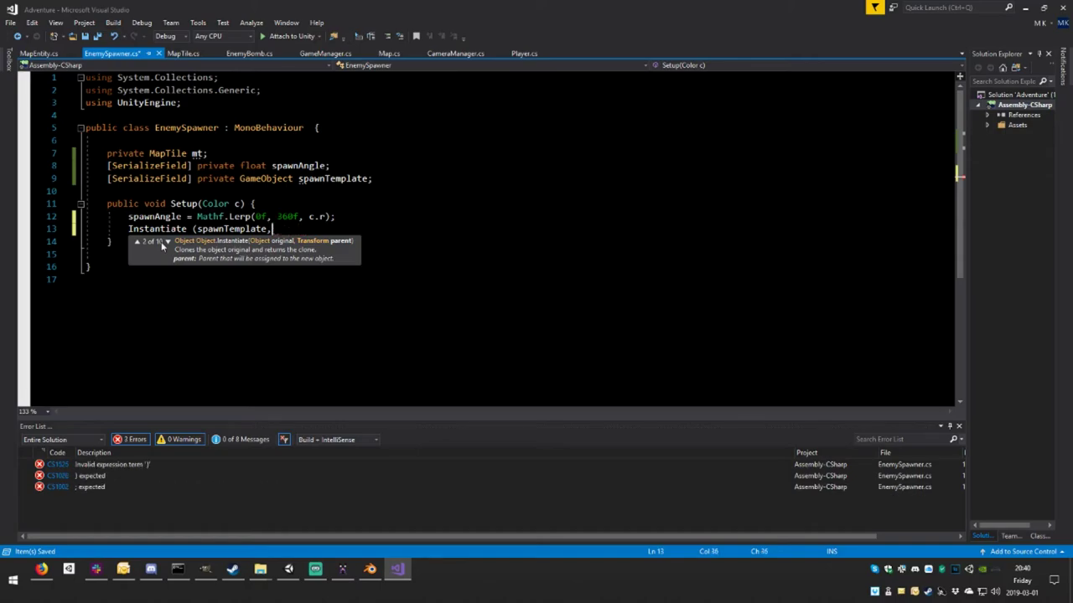
text(trans)
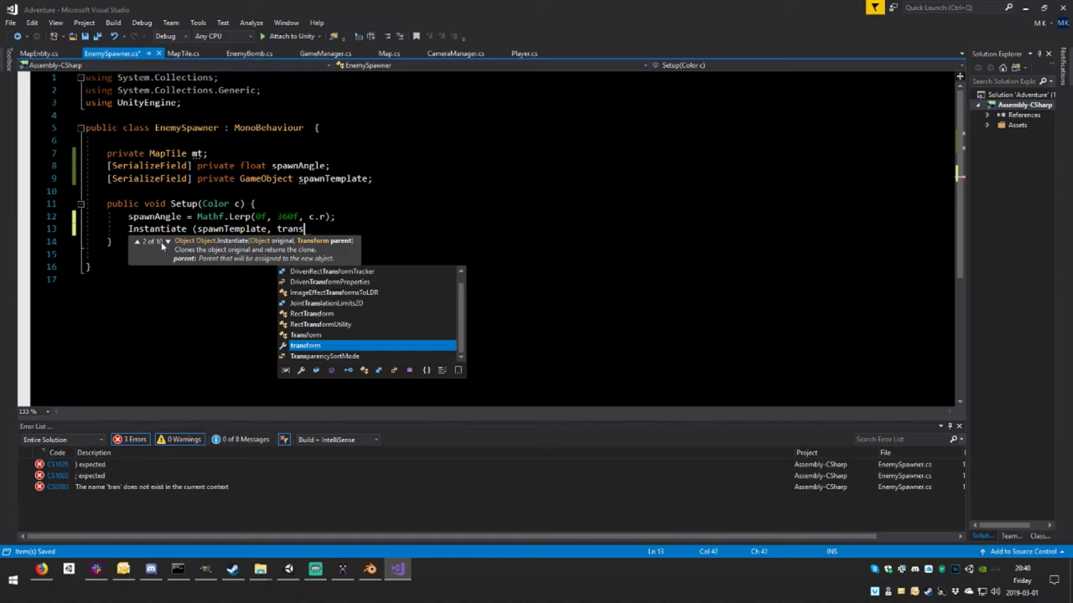
text(form.)
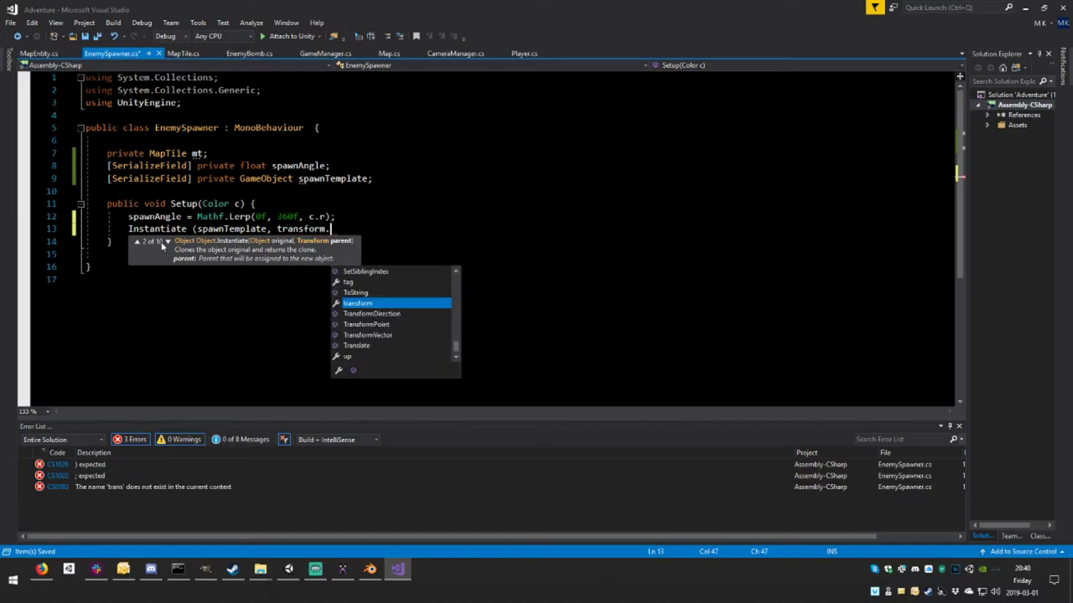
text(posit)
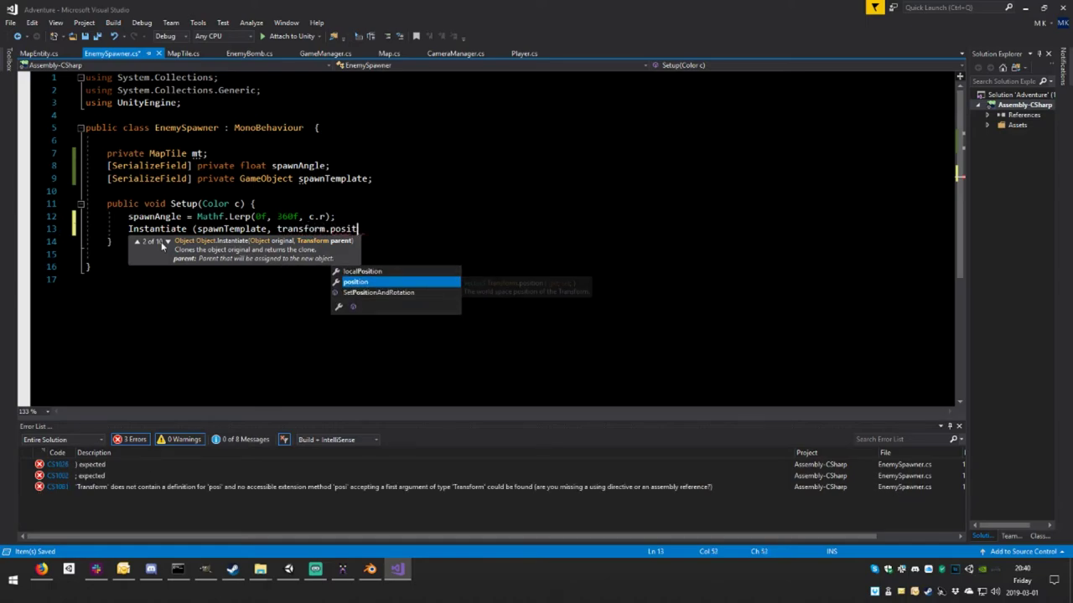
text(ion,)
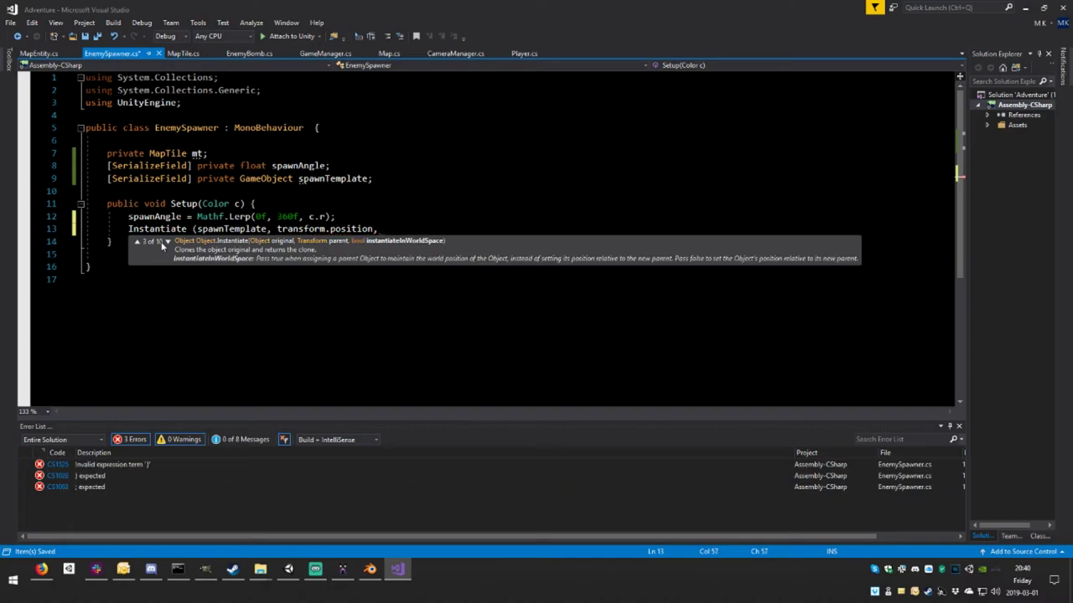
text( Quat)
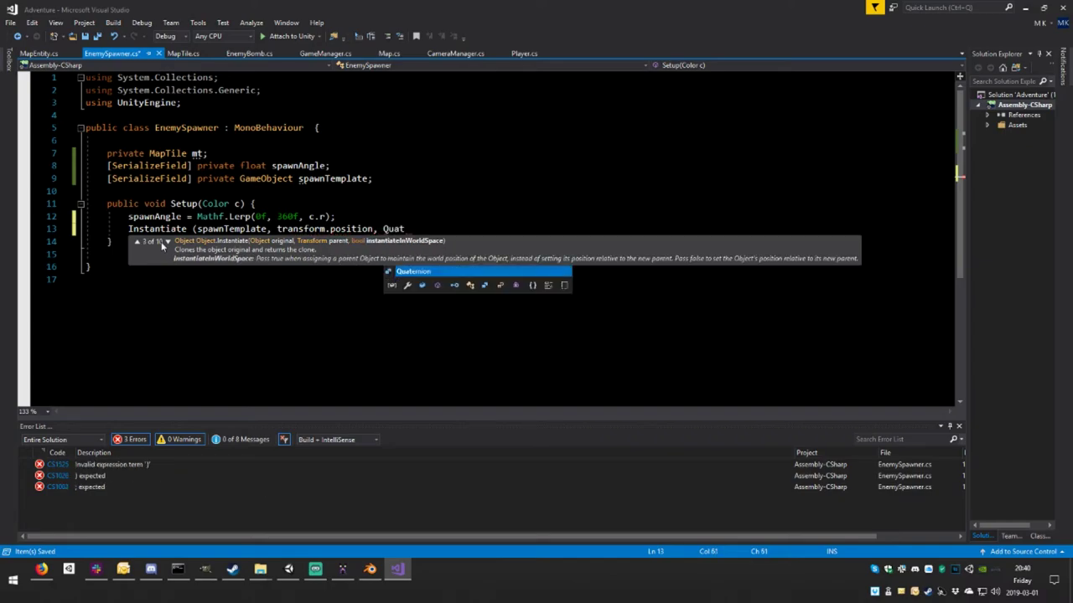
text(ernion)
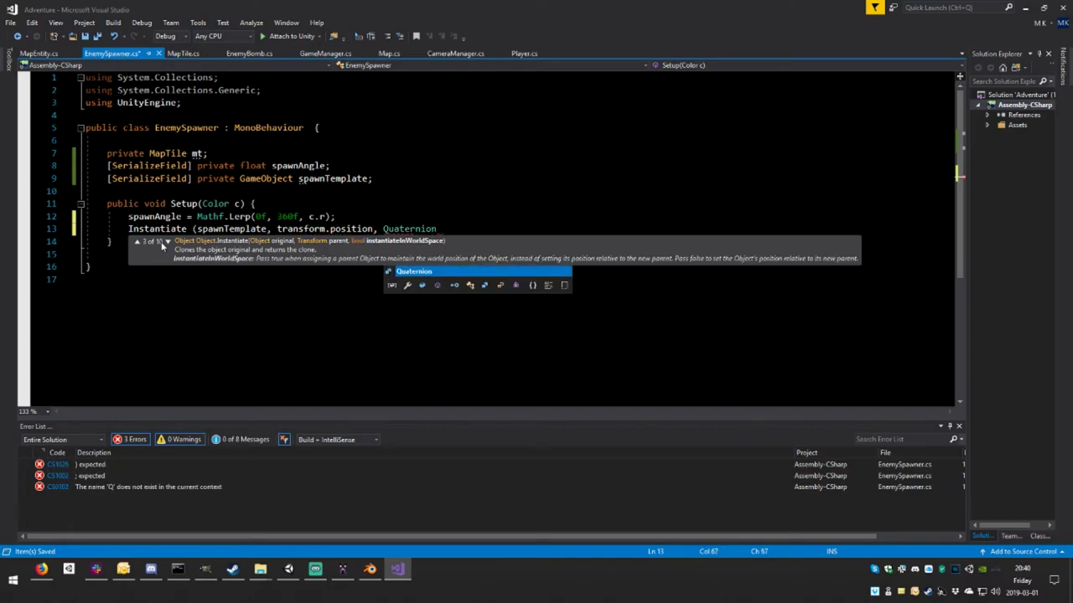
text(.ident)
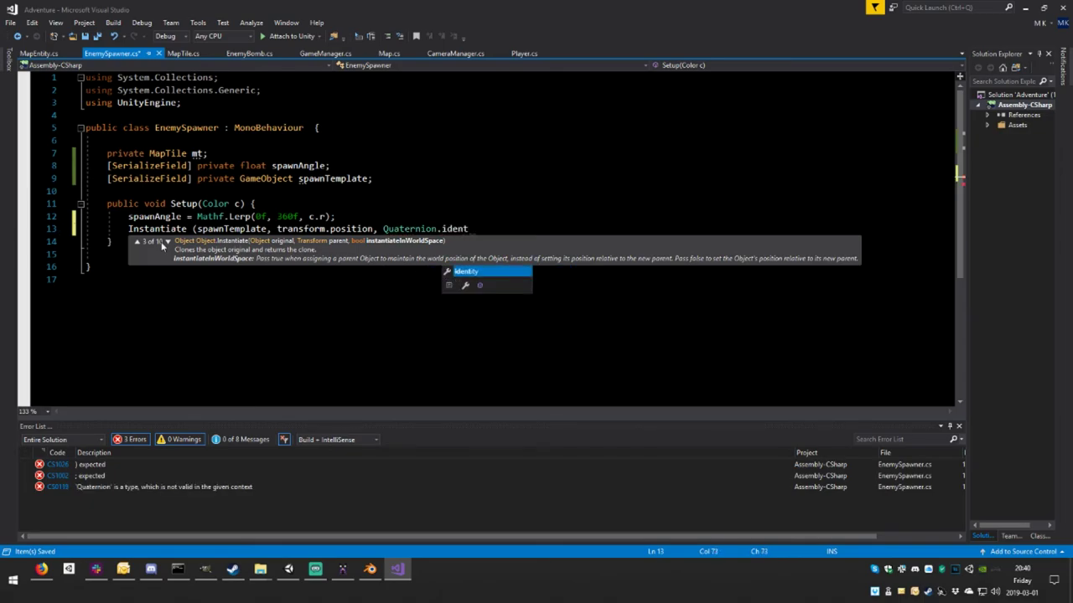
text(ity)
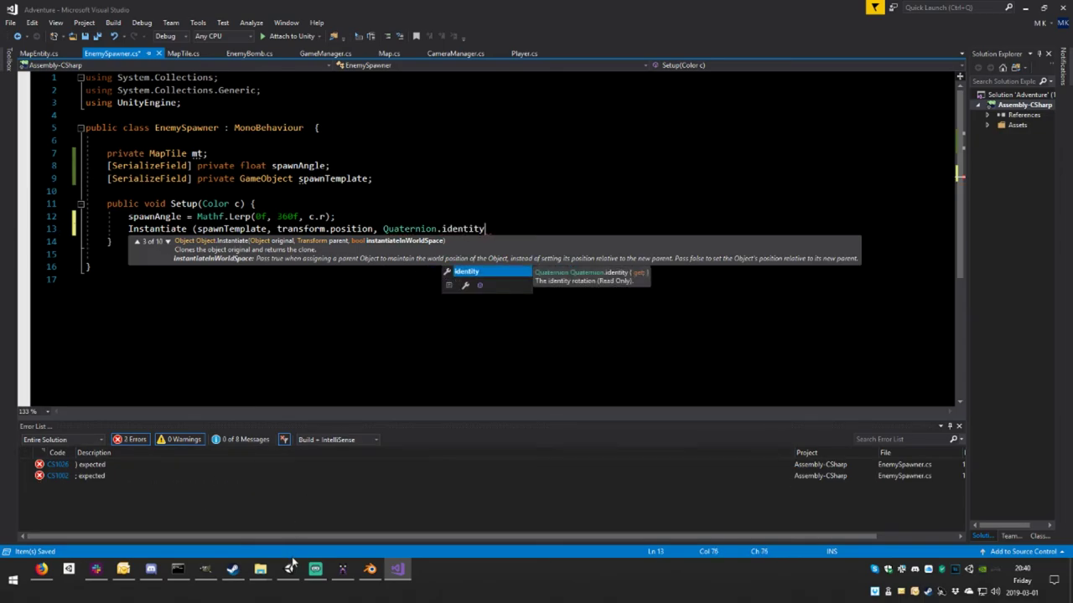
click(293, 568)
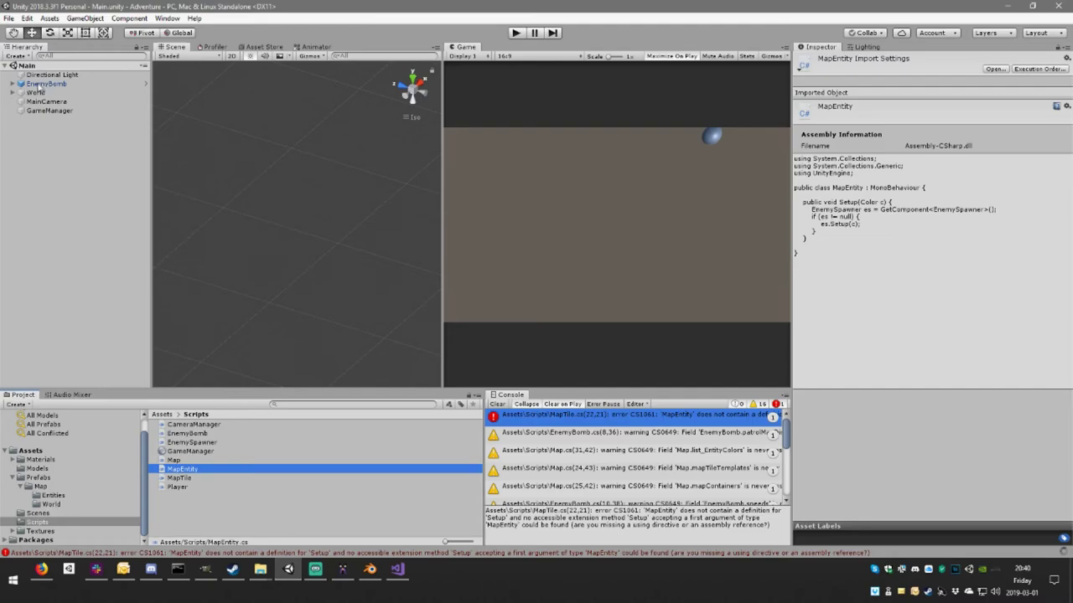
click(398, 574)
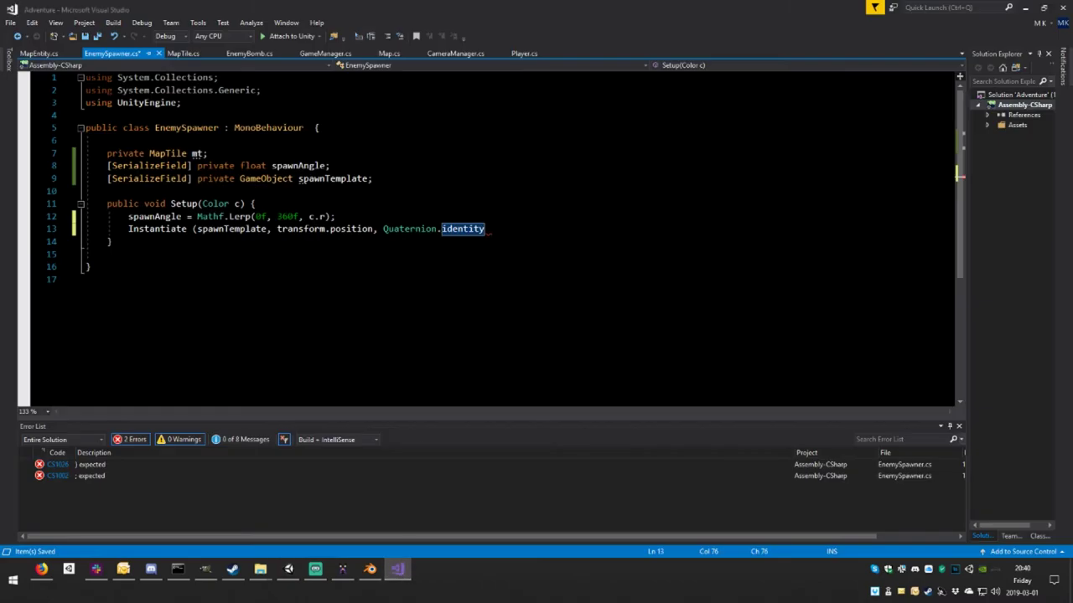
mouse_move(484, 232)
text(, t)
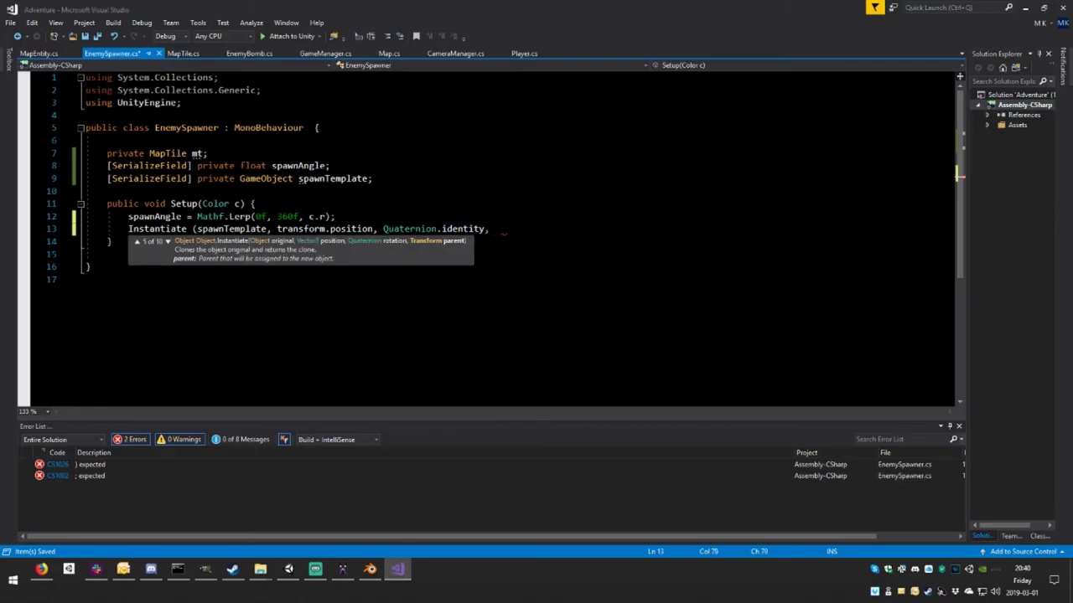
text(ra)
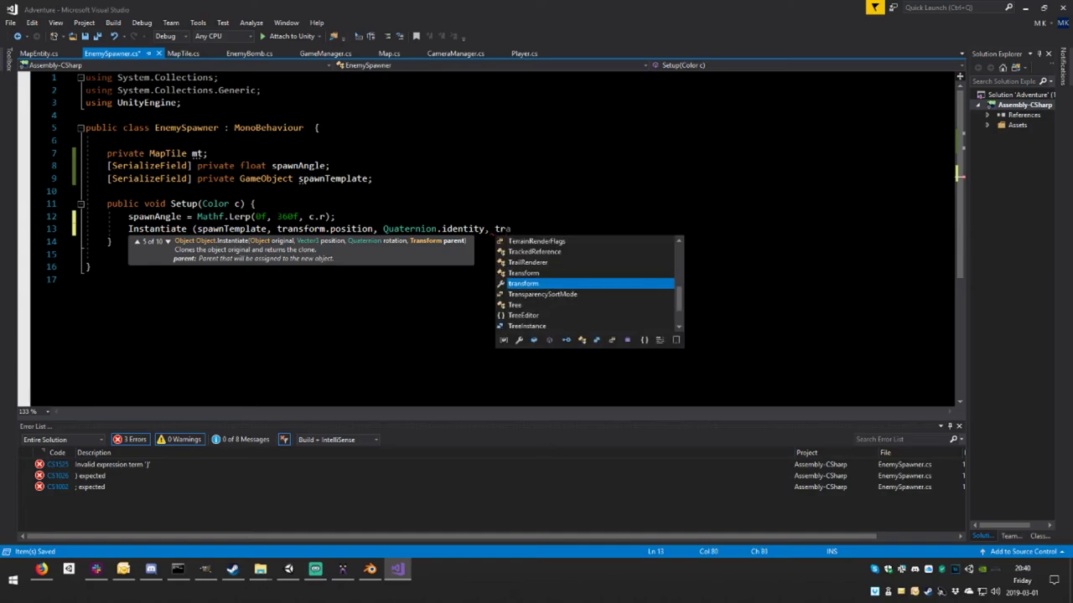
text(nsfor)
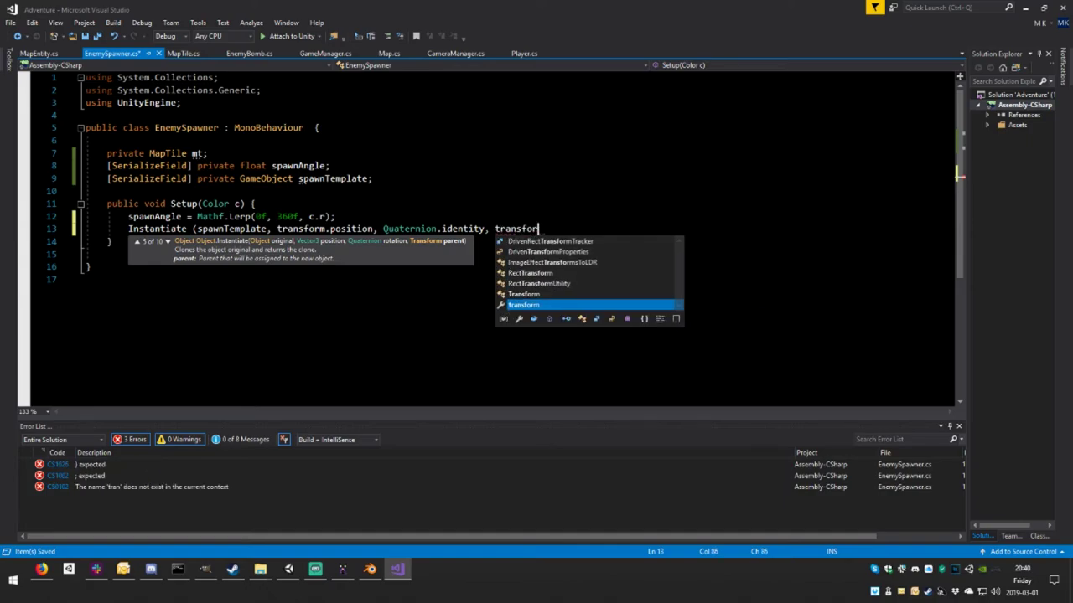
text(m))
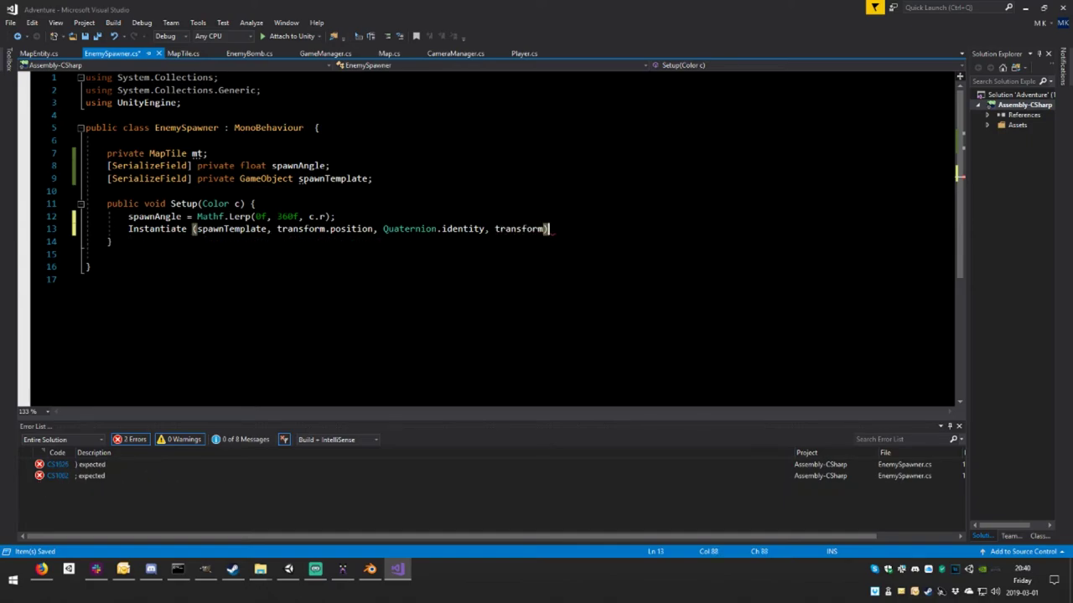
text(;)
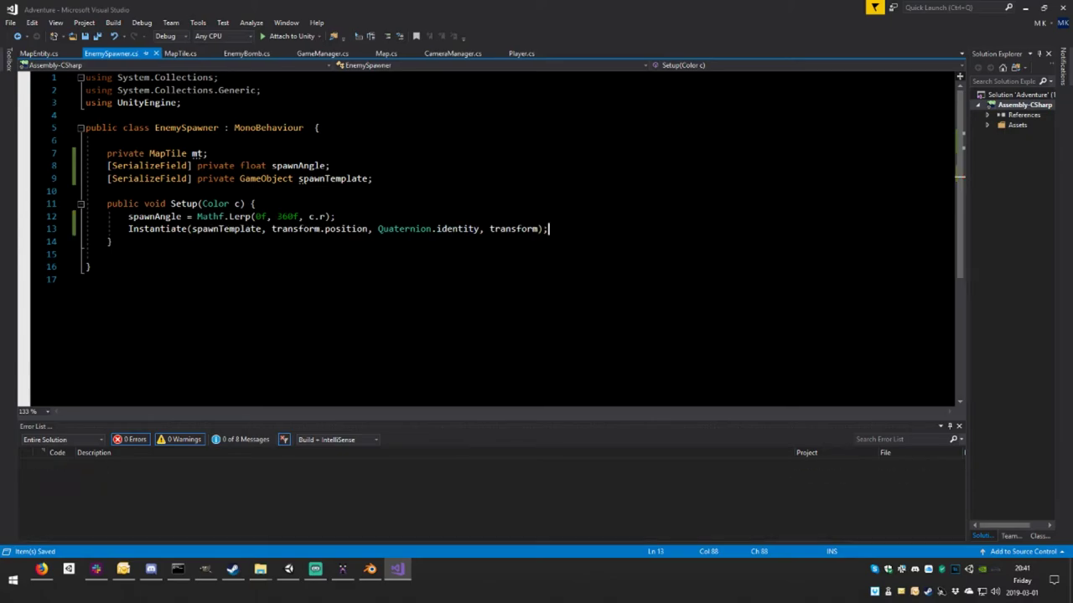
key(Up)
key(Up)
key(Up)
key(Return)
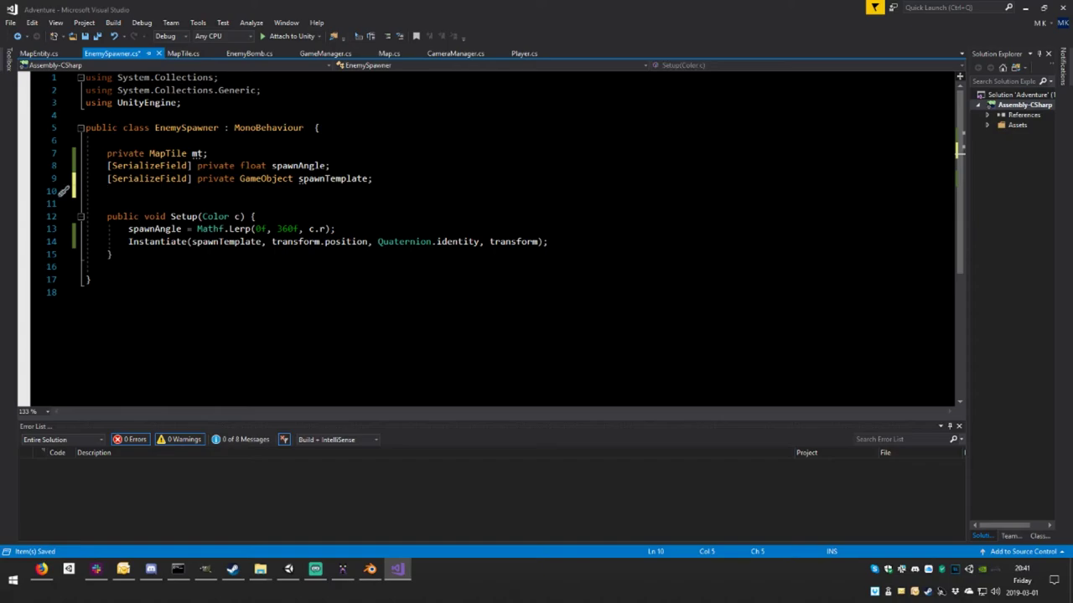
- Declare a private EnemyBomb field named eb
text(private )
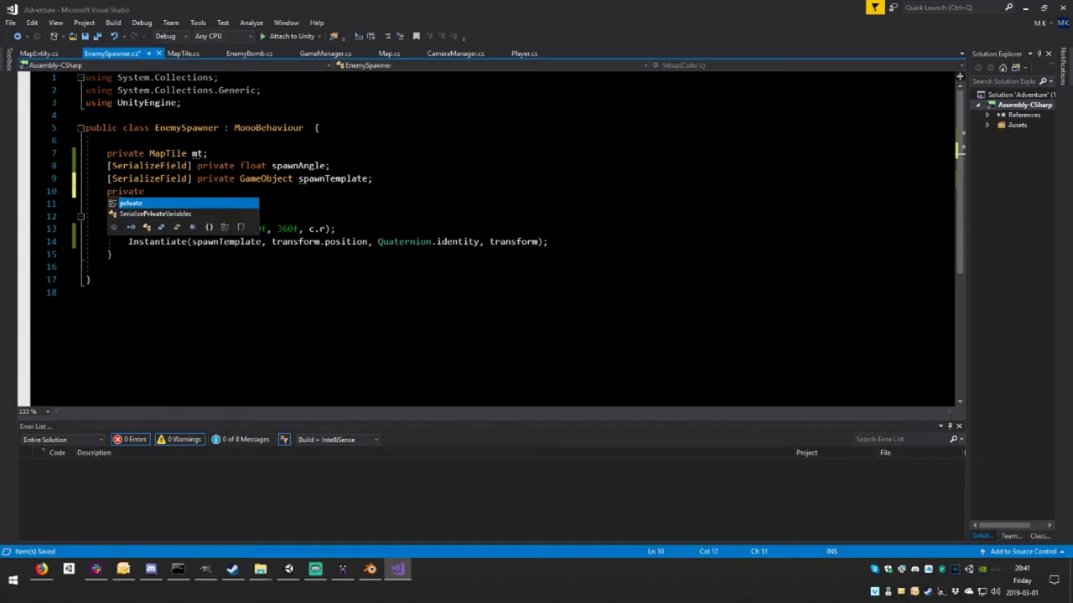
text(e)
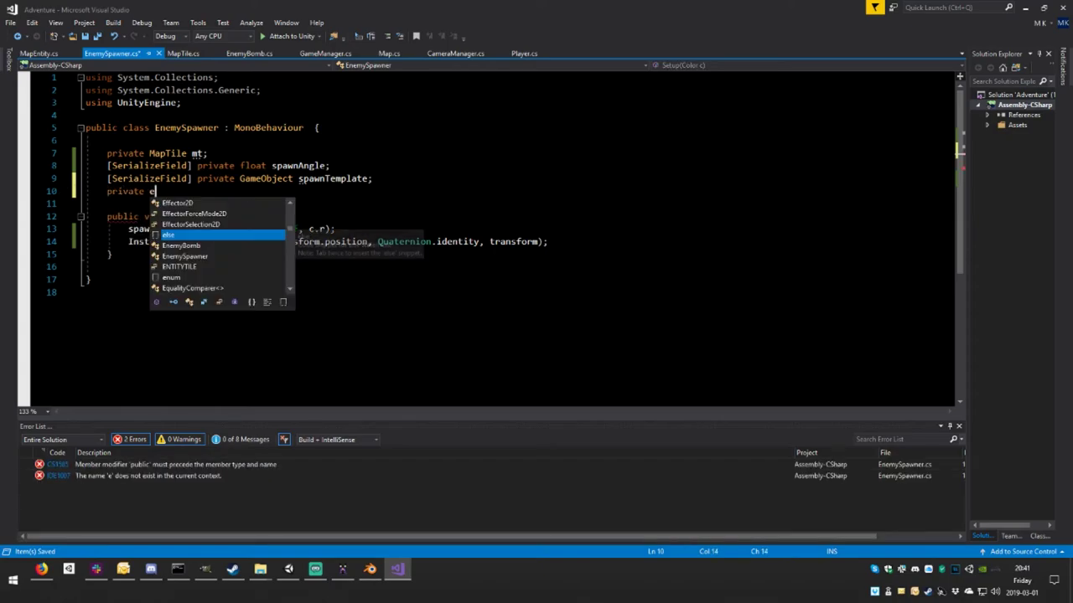
text(ne)
key(Tab)
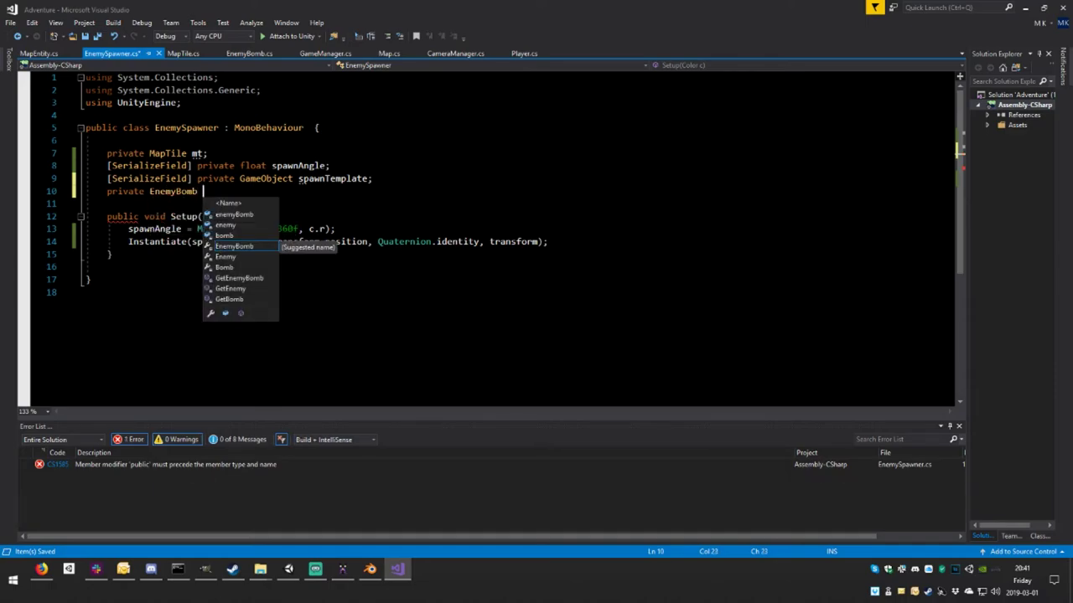
text(eb)
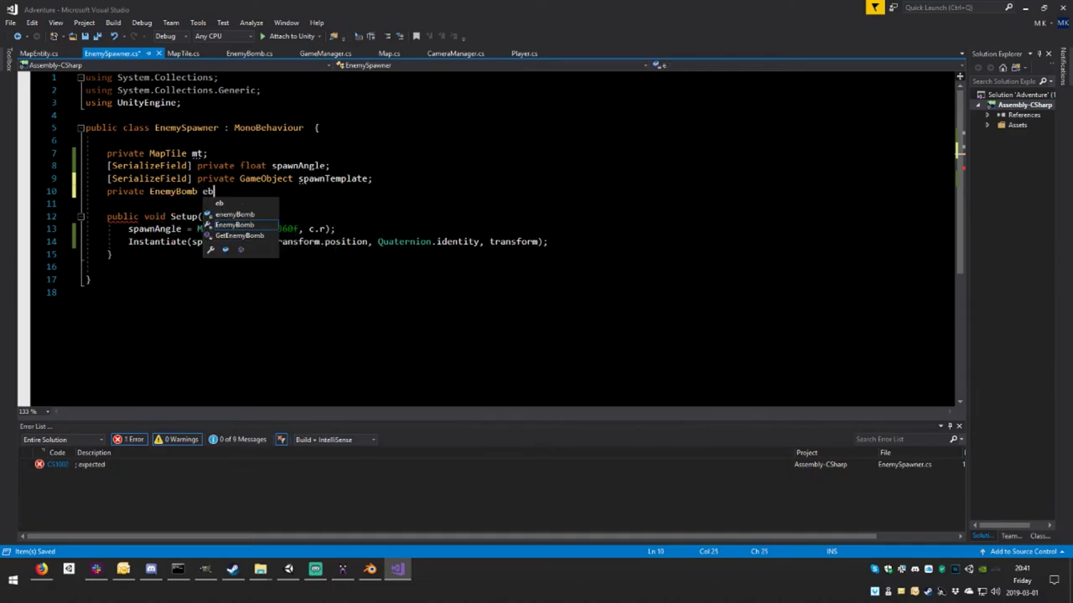
key(Escape)
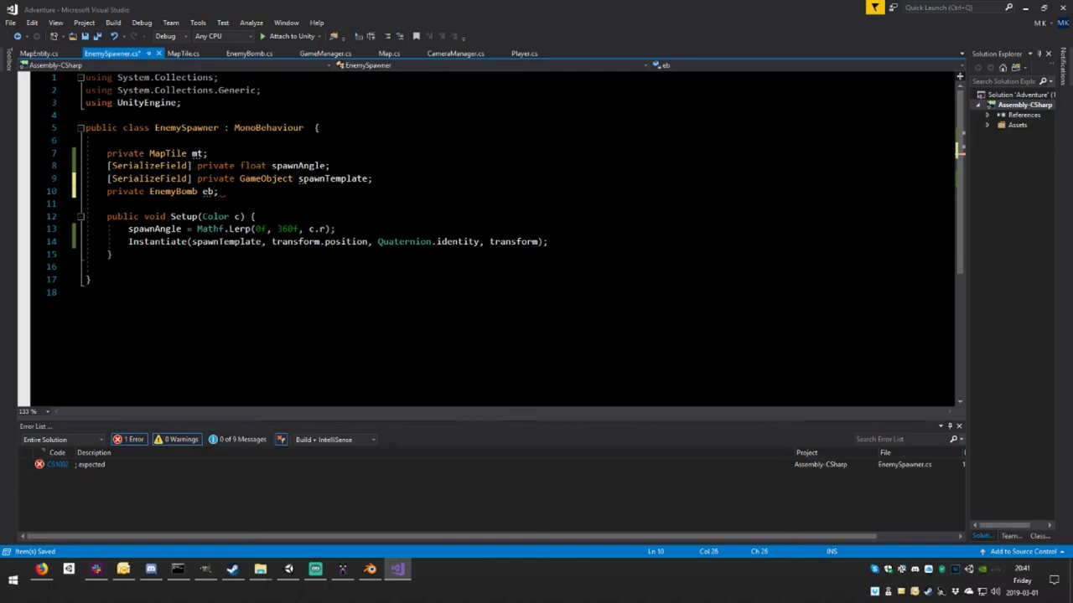
- Assign the Instantiate call's result to eb and save
click(128, 241)
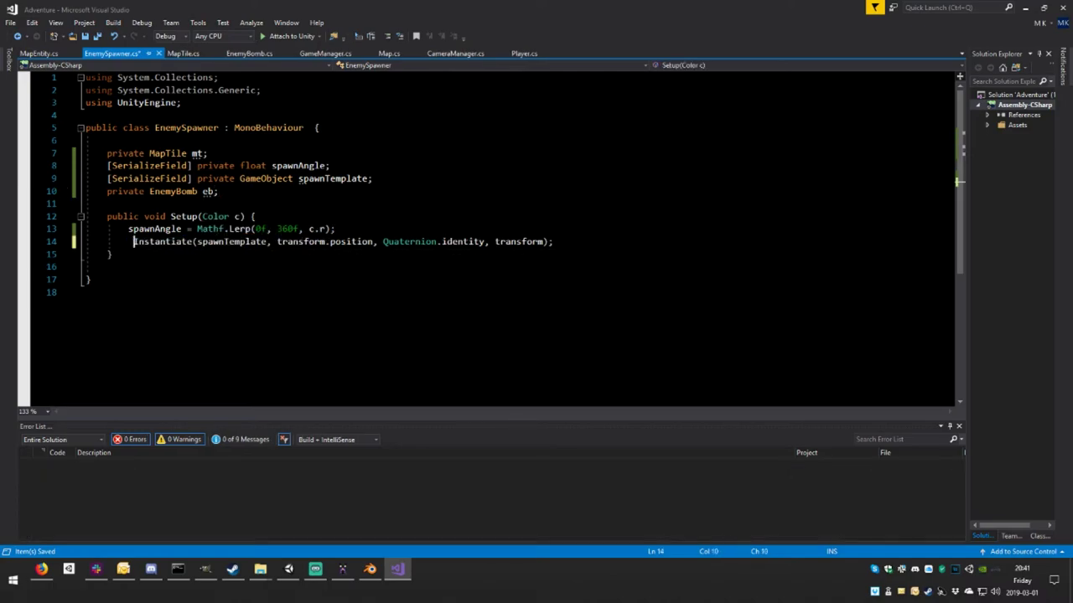
text(e)
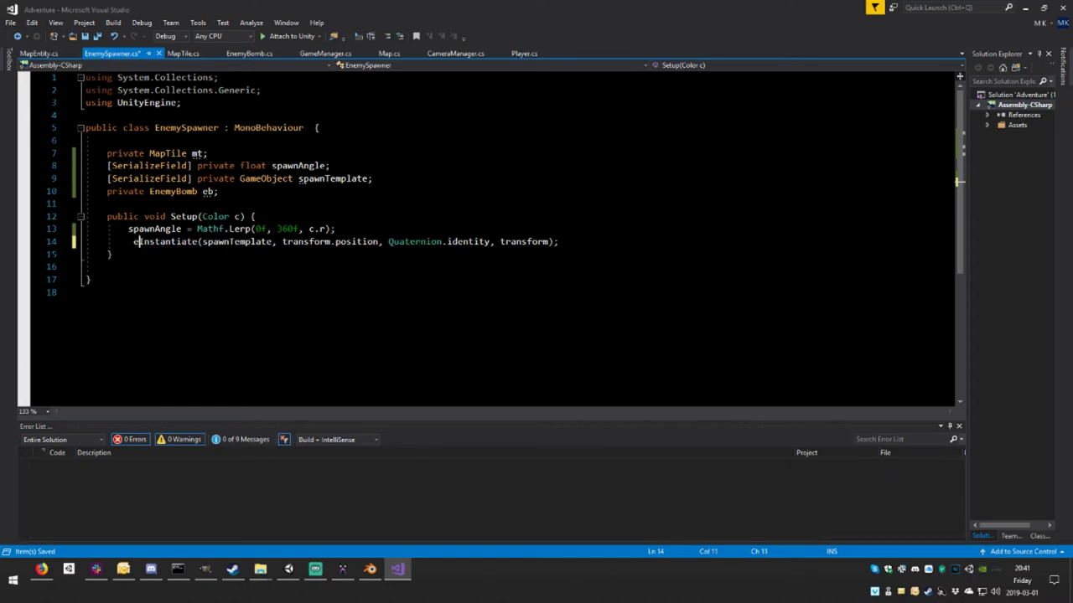
text(b =)
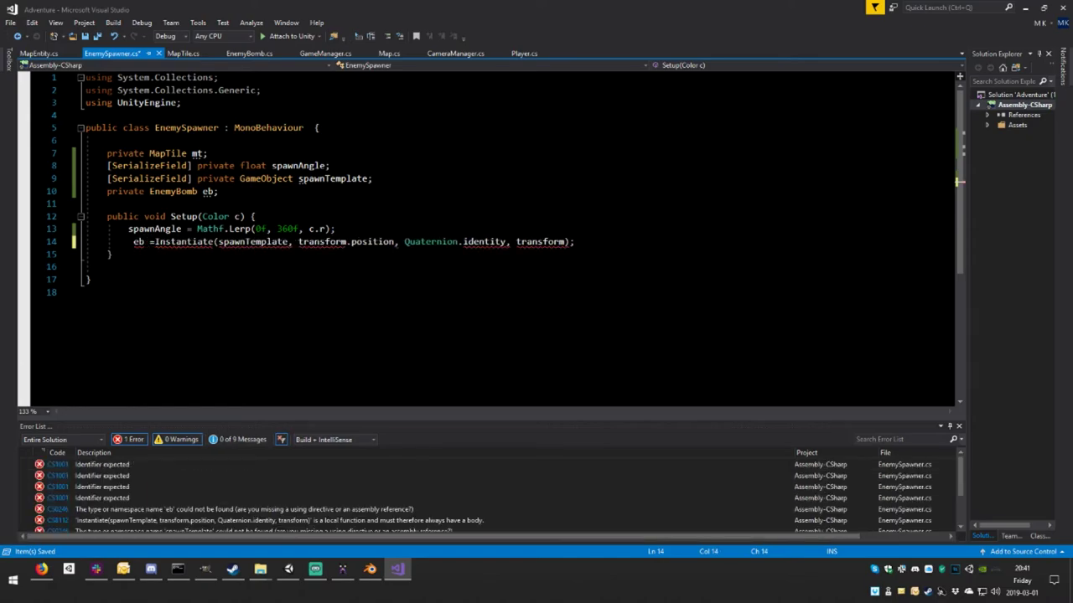
key(Home)
key(BackSpace)
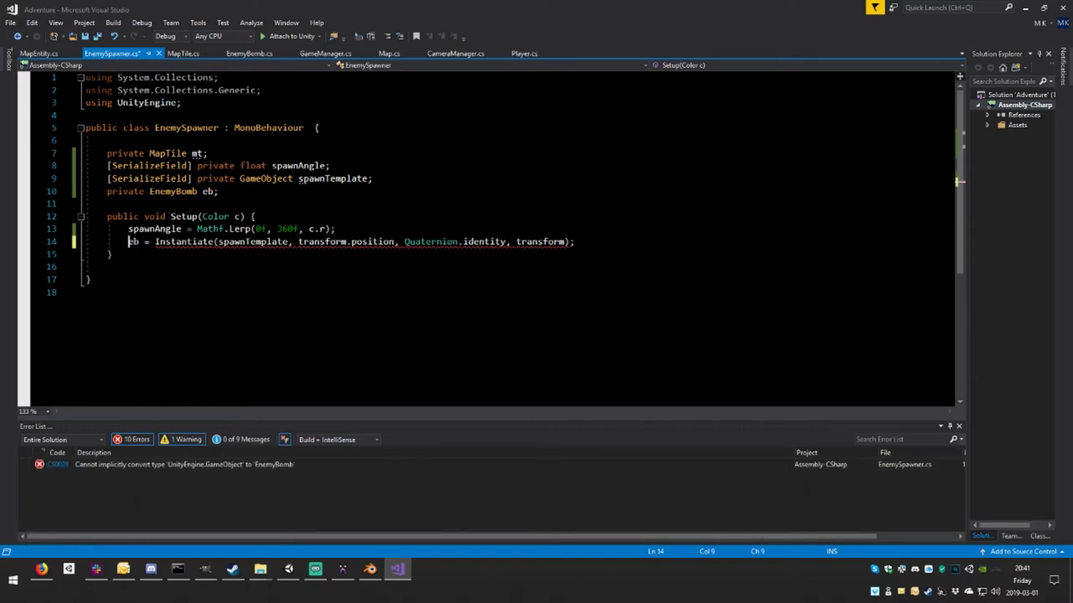
key(ctrl+s)
- Append .GetComponent<EnemyBomb>() to the Instantiate call and save EnemySpawner.cs
click(569, 241)
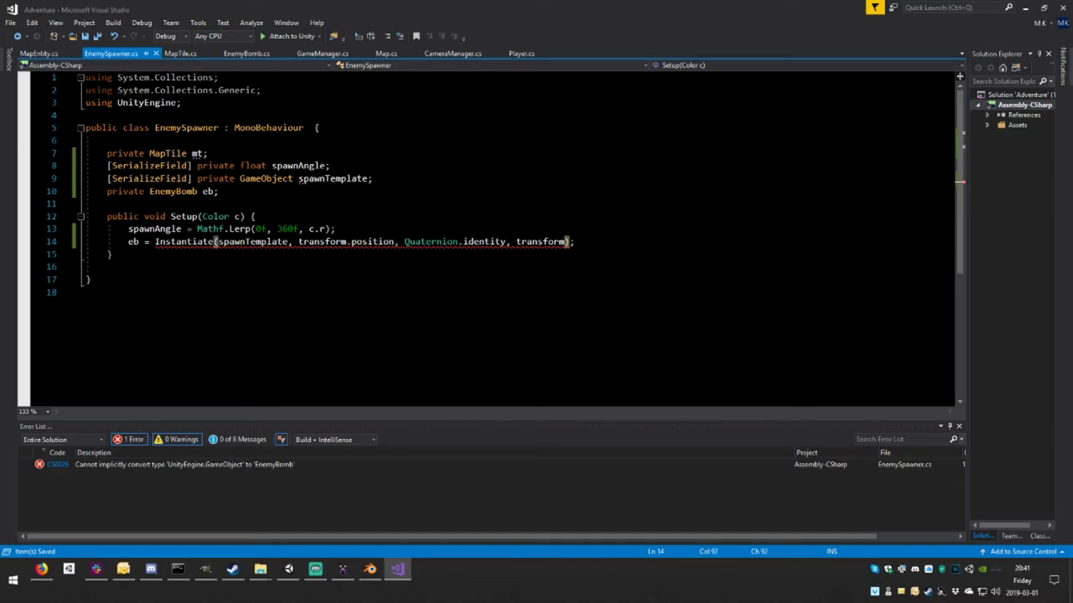
text(.Get)
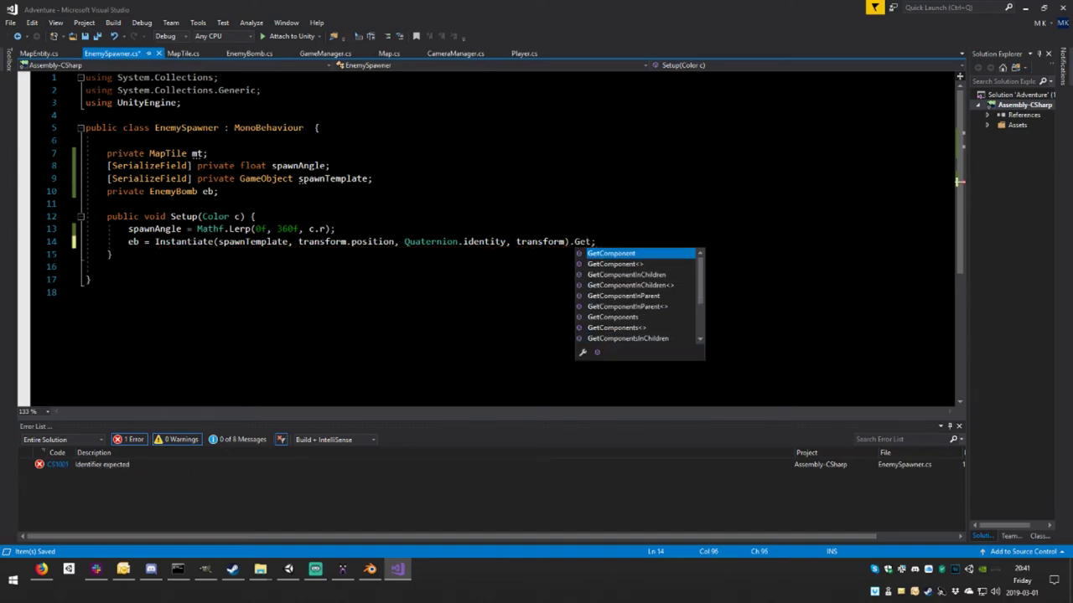
text(Com)
key(Tab)
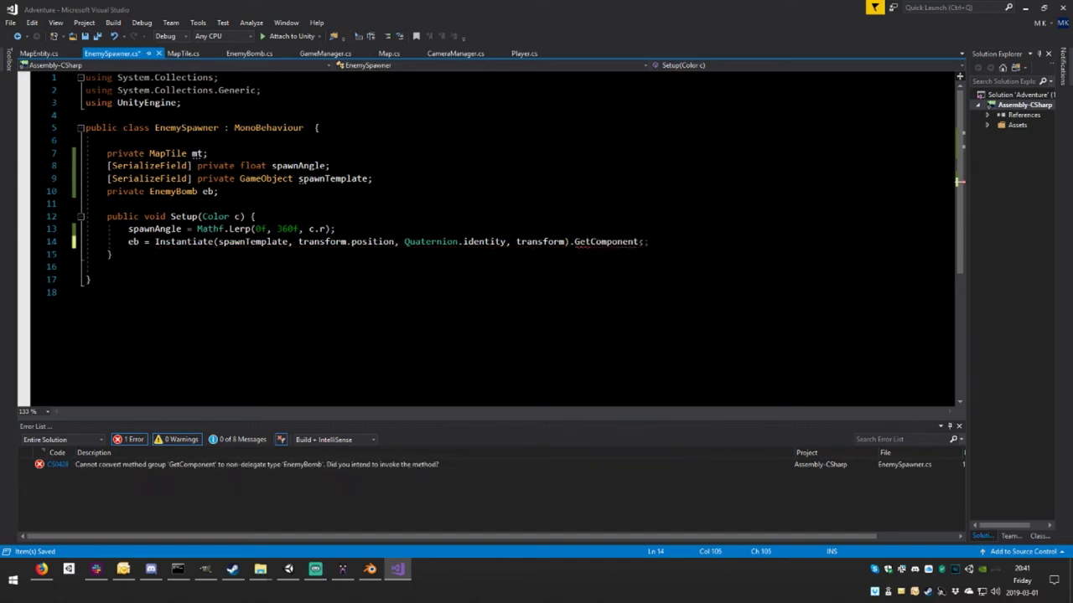
text(<E)
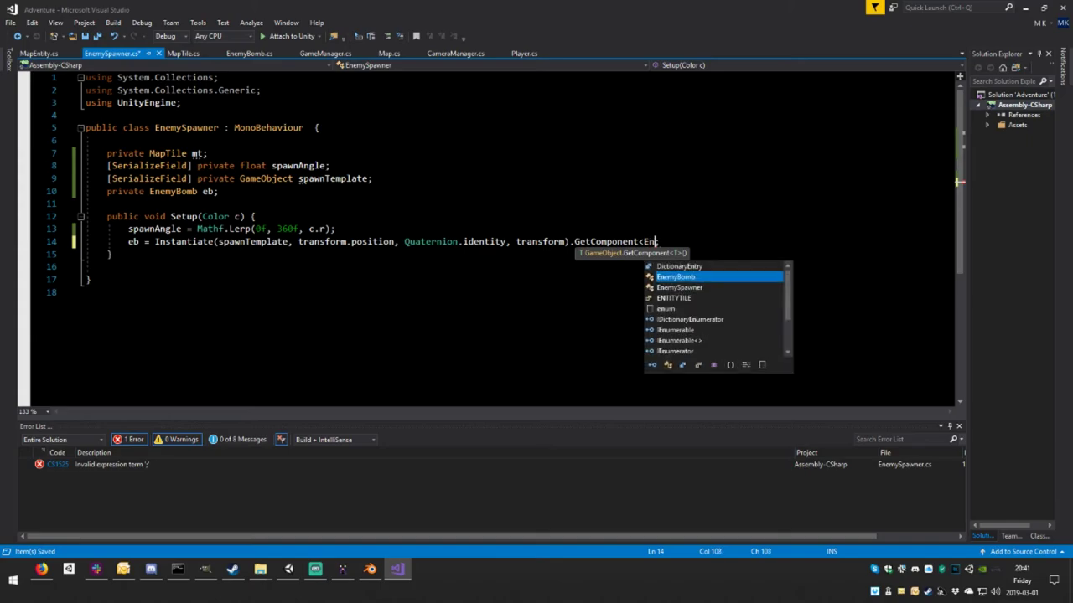
text(n)
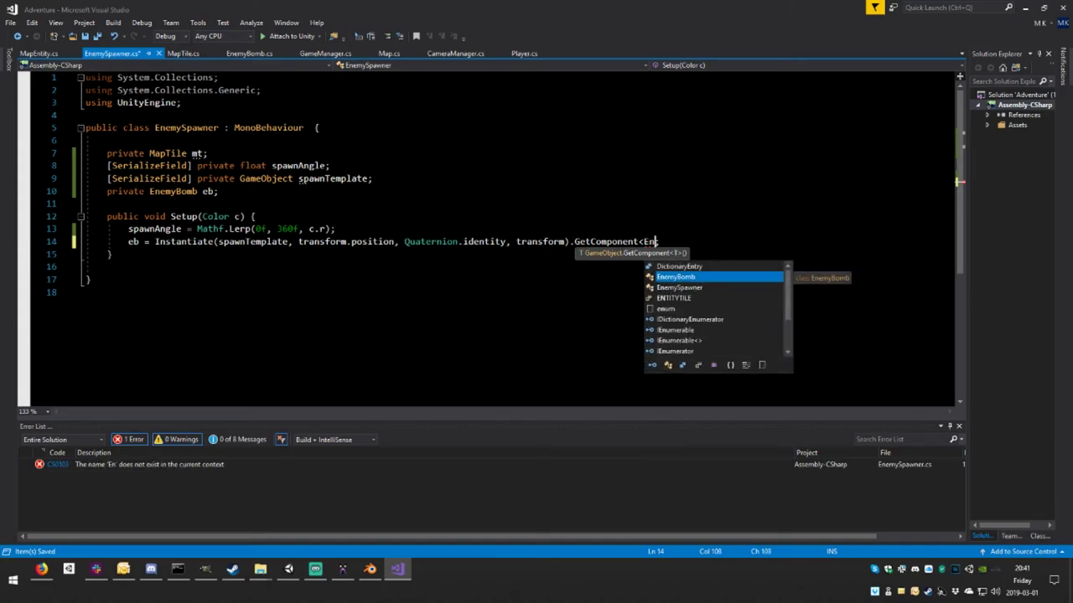
text(emy)
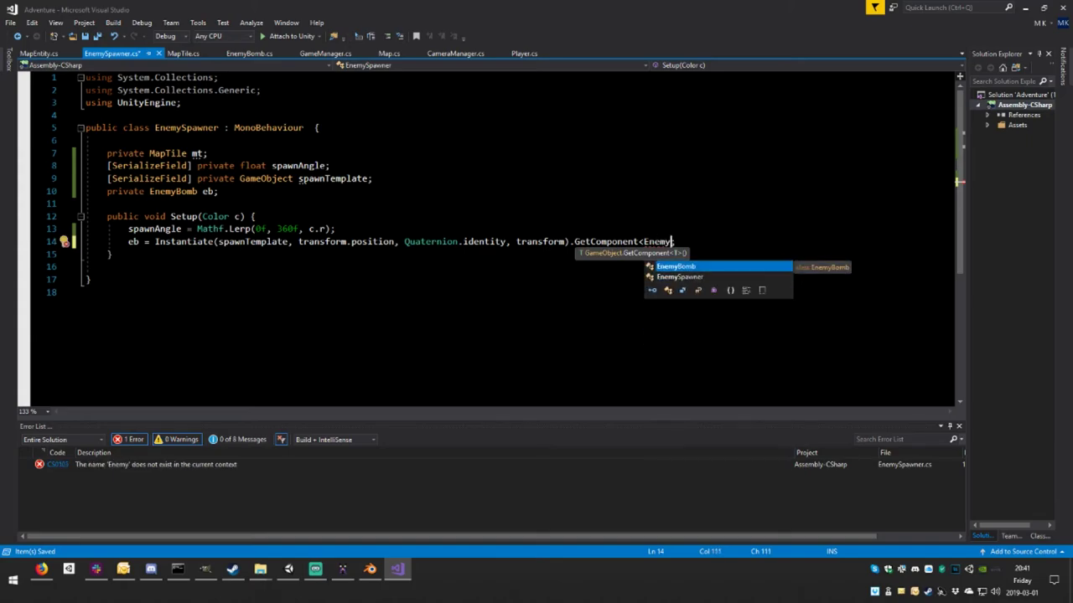
key(Tab)
text(>)
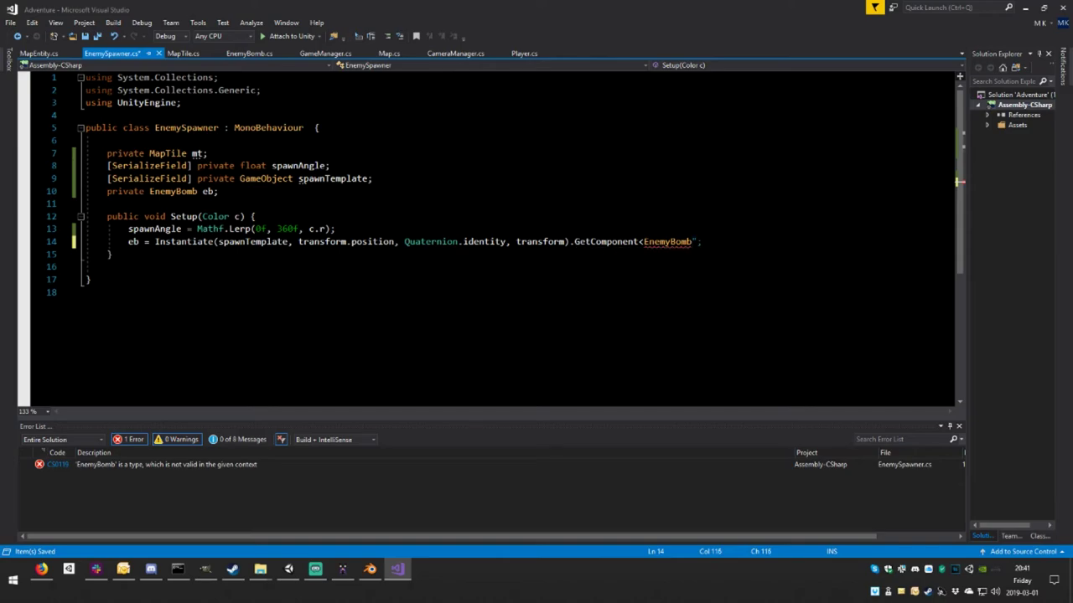
text(()
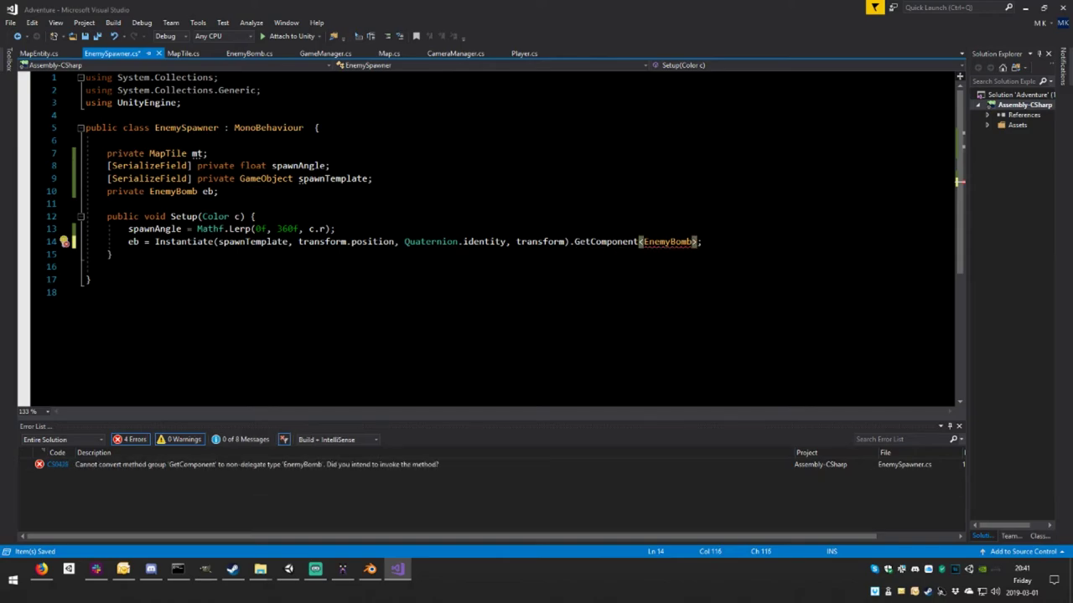
text())
key(ctrl+s)
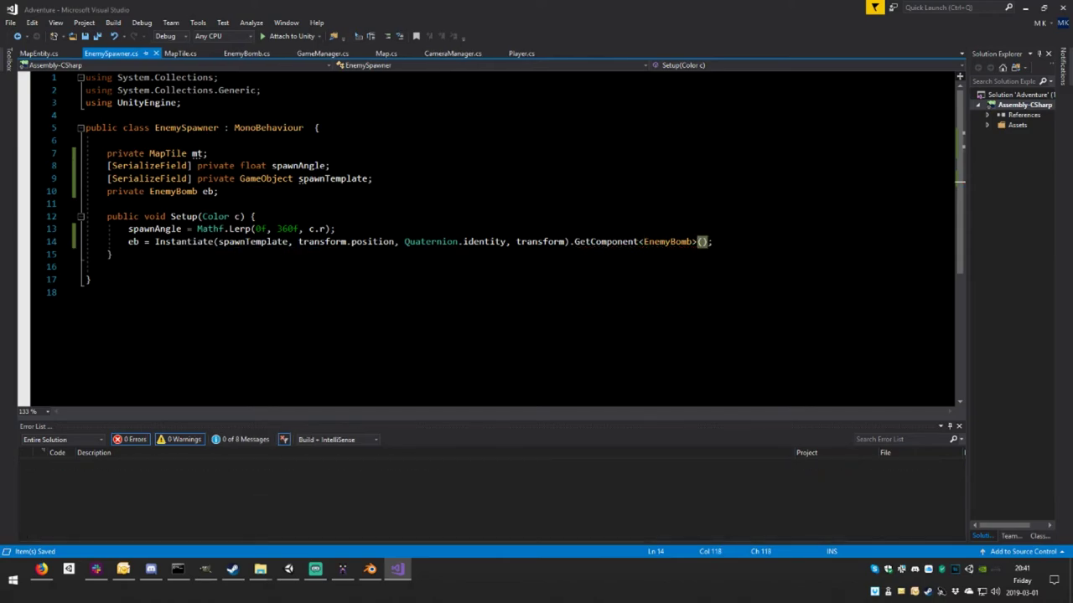
- Remove EnemyBomb's Start() method that called Setup(Vector3.zero), then view MapEntity.cs
click(247, 53)
scroll(486, 235, up, 2)
scroll(486, 235, up, 4)
scroll(486, 234, up, 2)
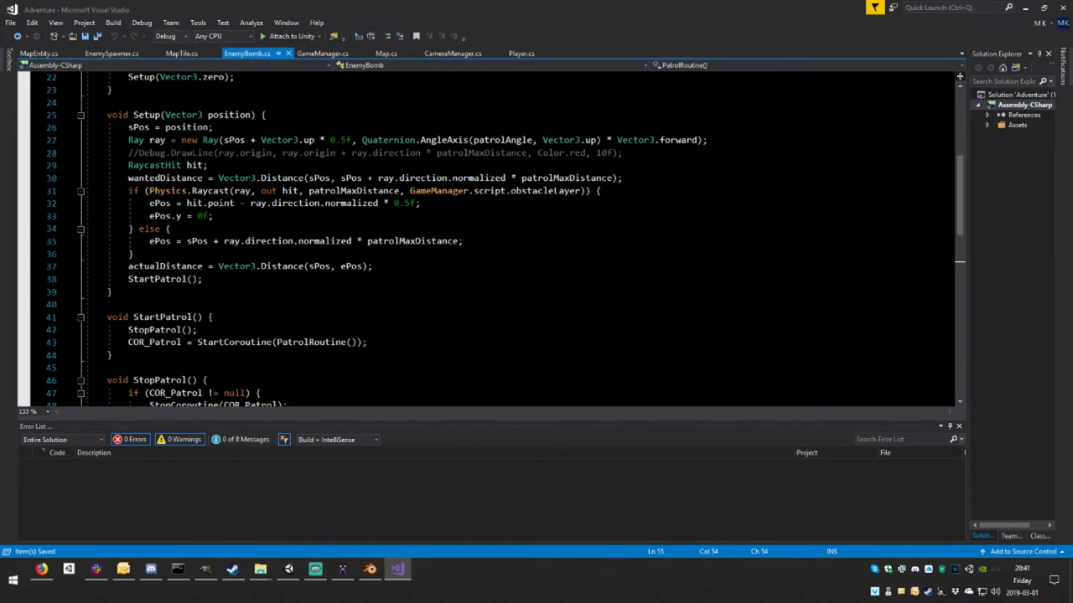
scroll(486, 235, up, 2)
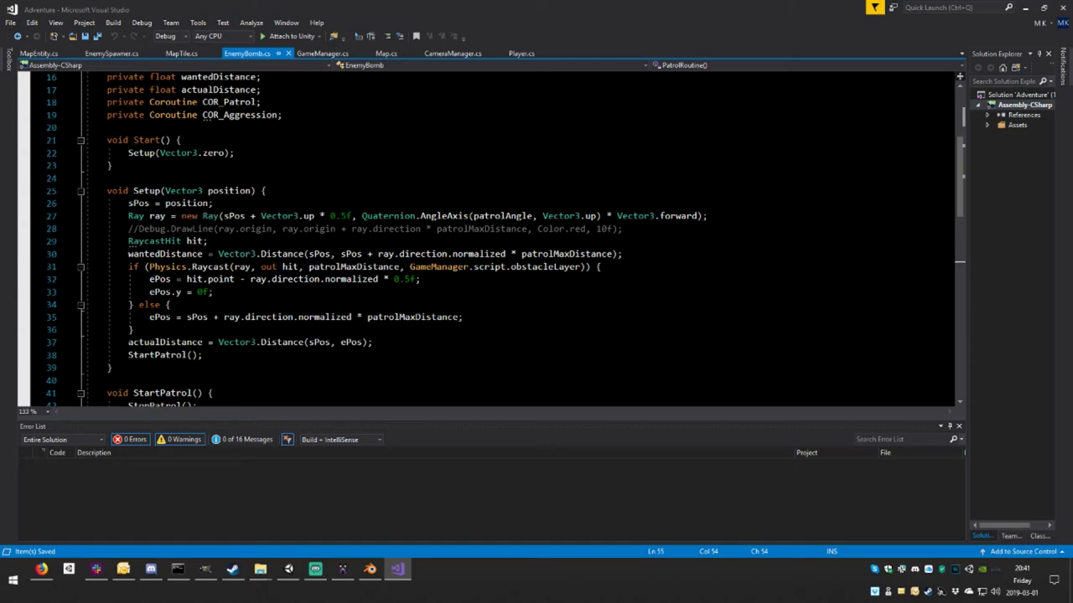
drag(50, 165, 39, 142)
key(Delete)
key(BackSpace)
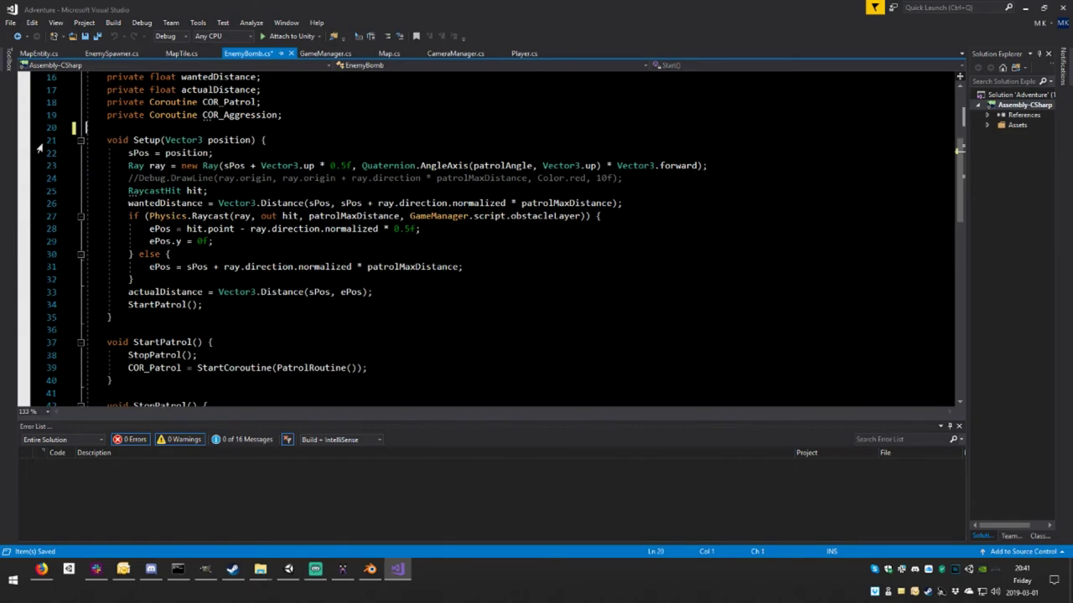
click(162, 140)
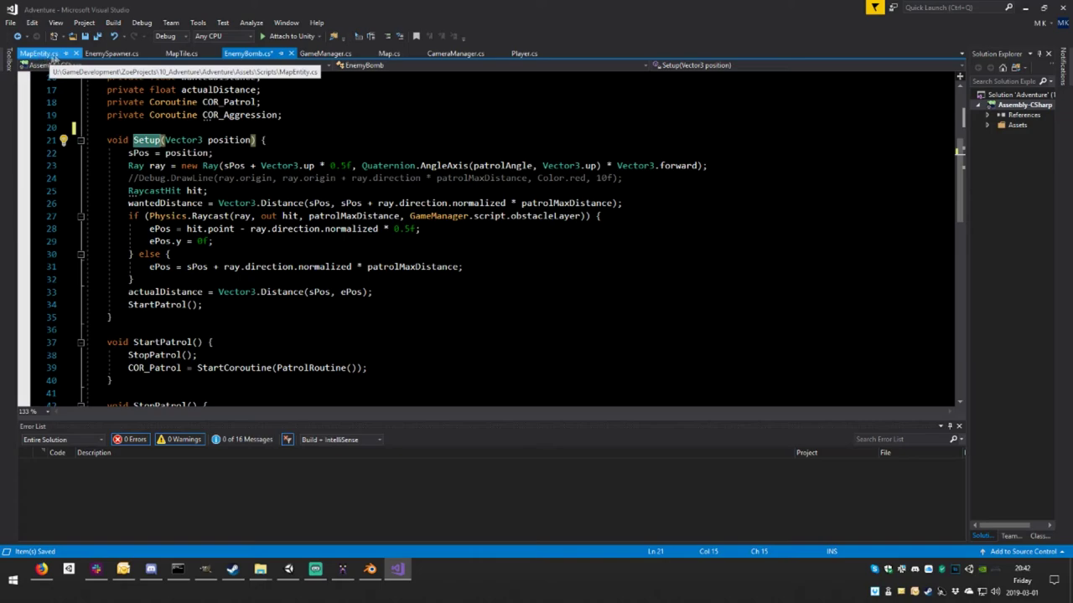
click(43, 56)
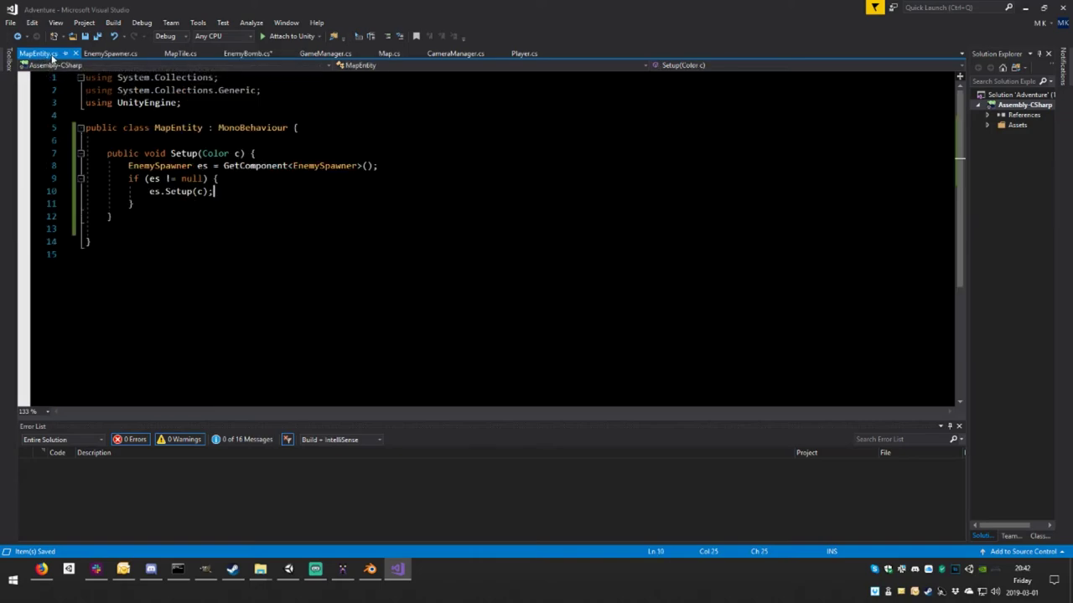
- Add eb.Setup(transform.position); below the Instantiate line in EnemySpawner.cs and save
click(122, 56)
key(End)
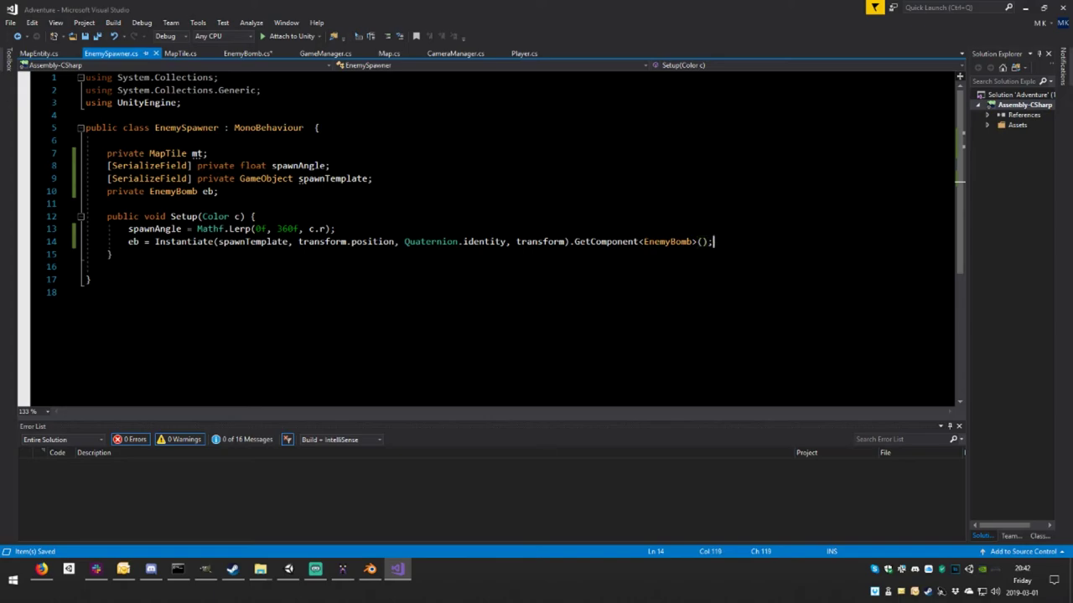
key(Return)
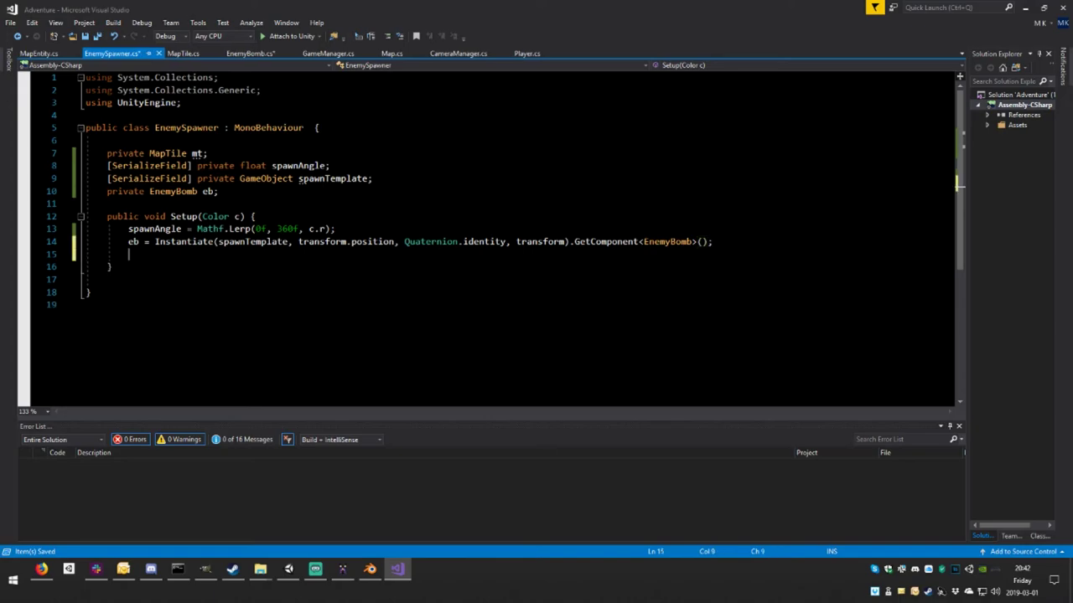
text(eb =)
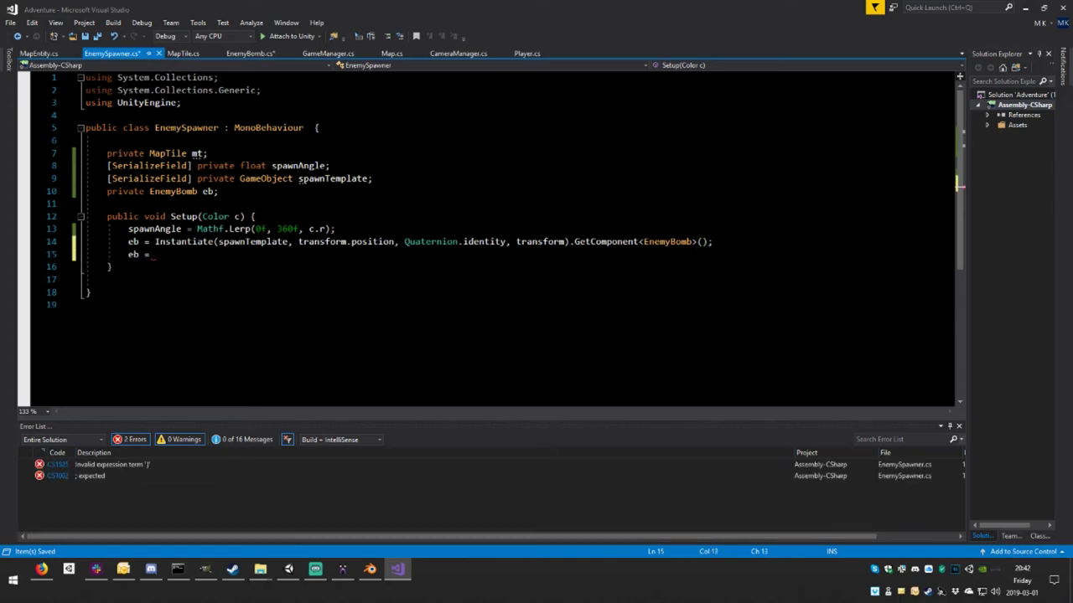
key(BackSpace)
text(.)
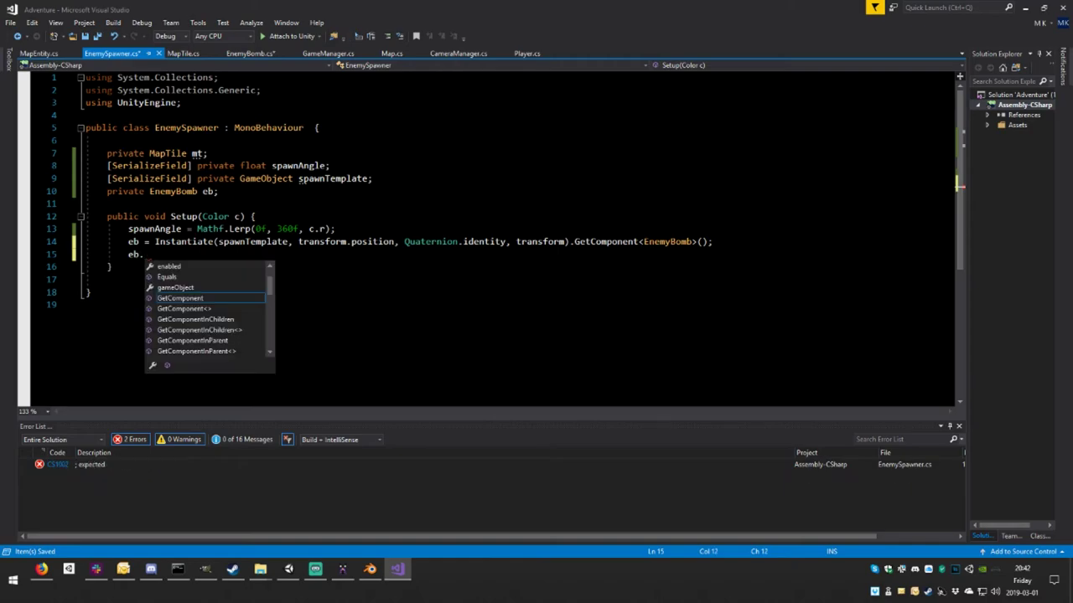
text(Setup()
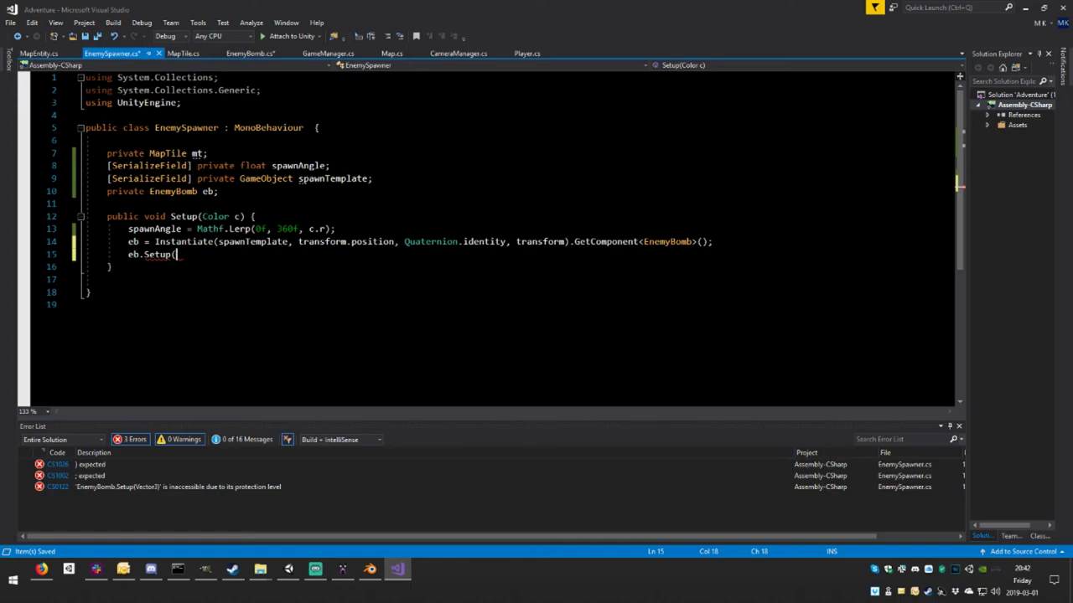
text(transfo)
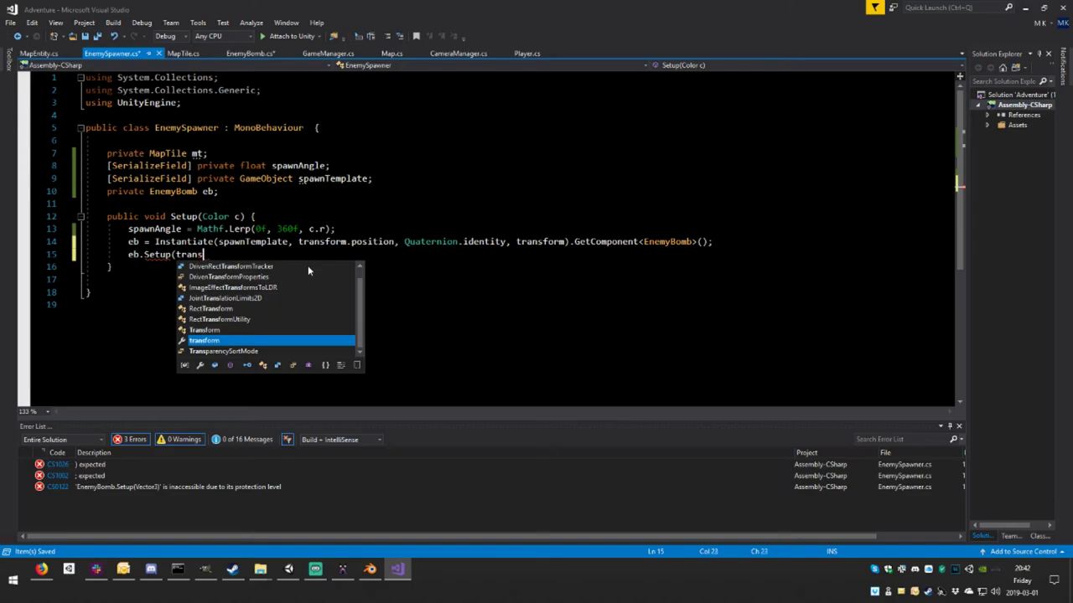
key(Tab)
text(.)
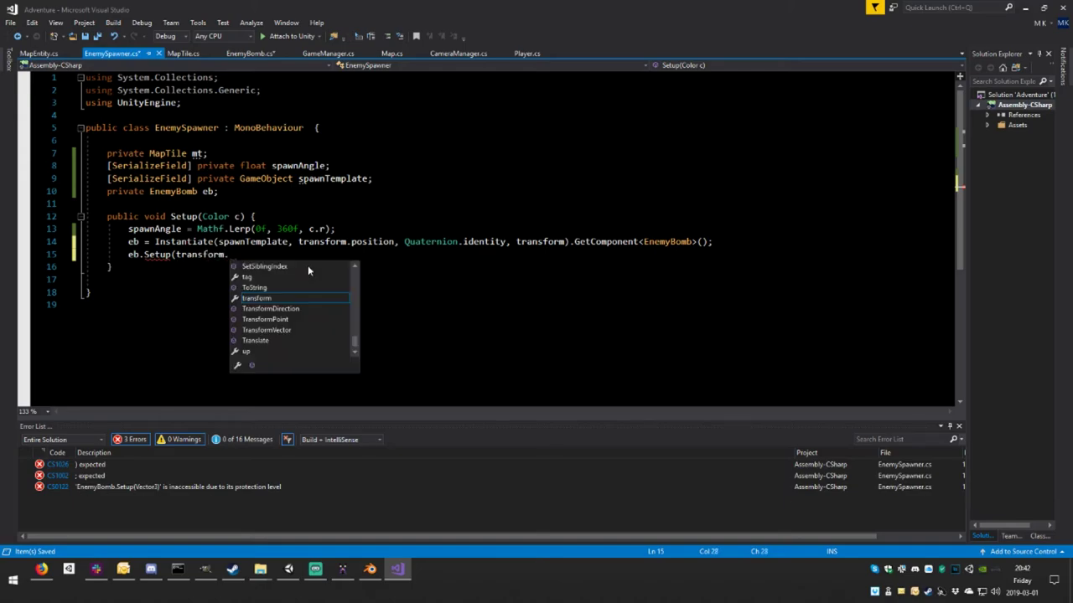
text(posi)
key(Tab)
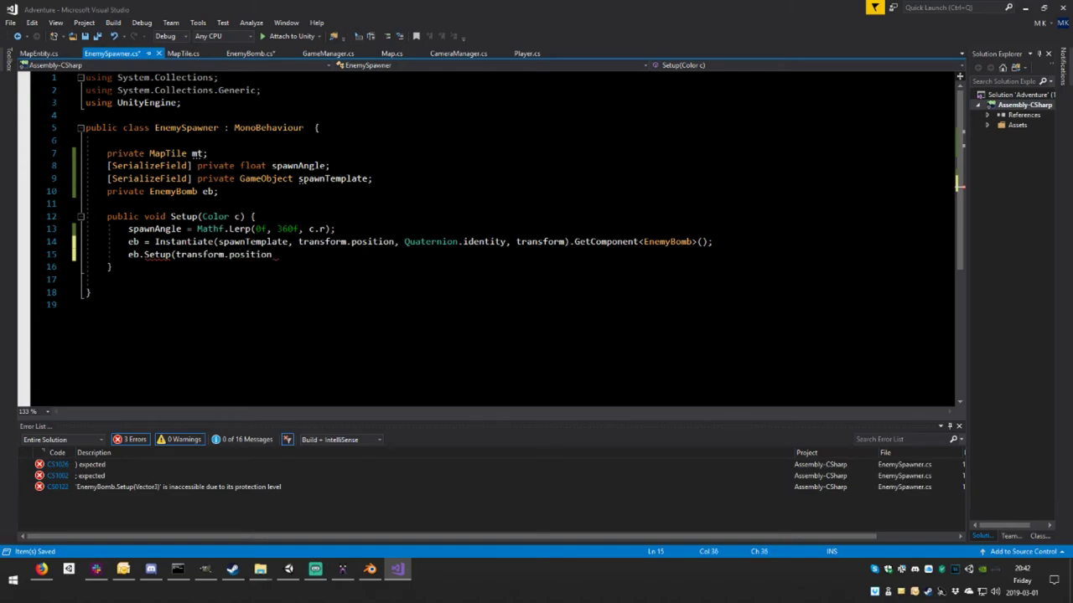
text();)
key(ctrl+s)
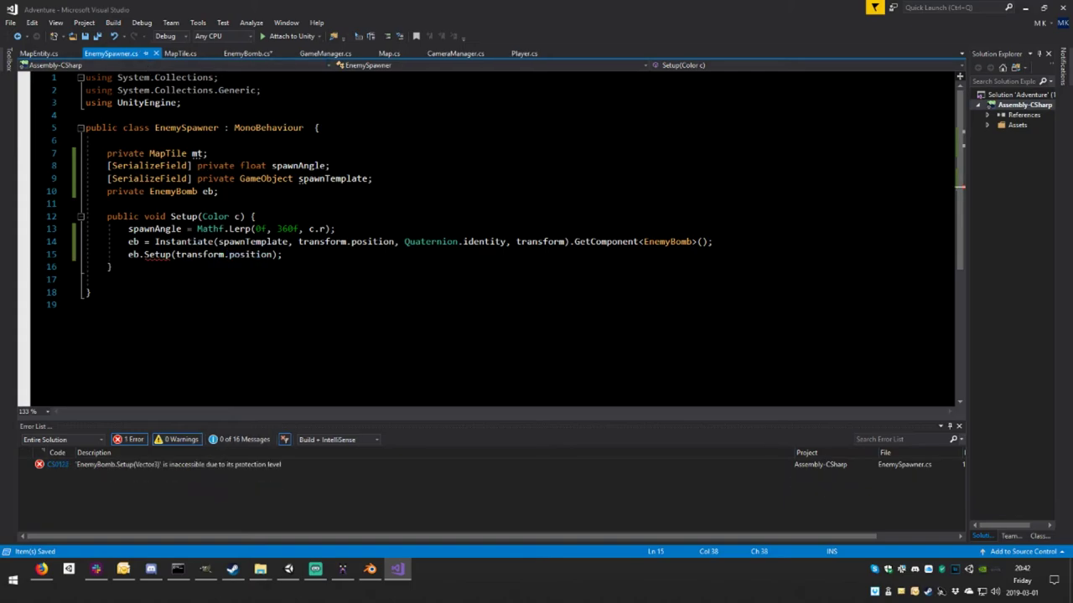
key(F12)
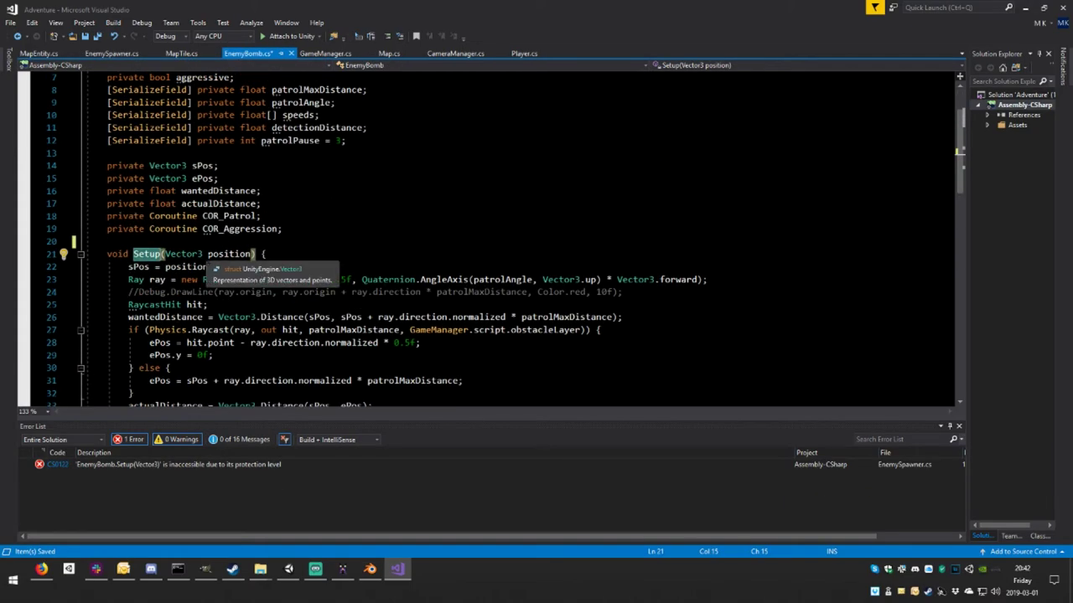
- Remove the [SerializeField] attribute from EnemyBomb's patrolAngle field
scroll(185, 255, up, 2)
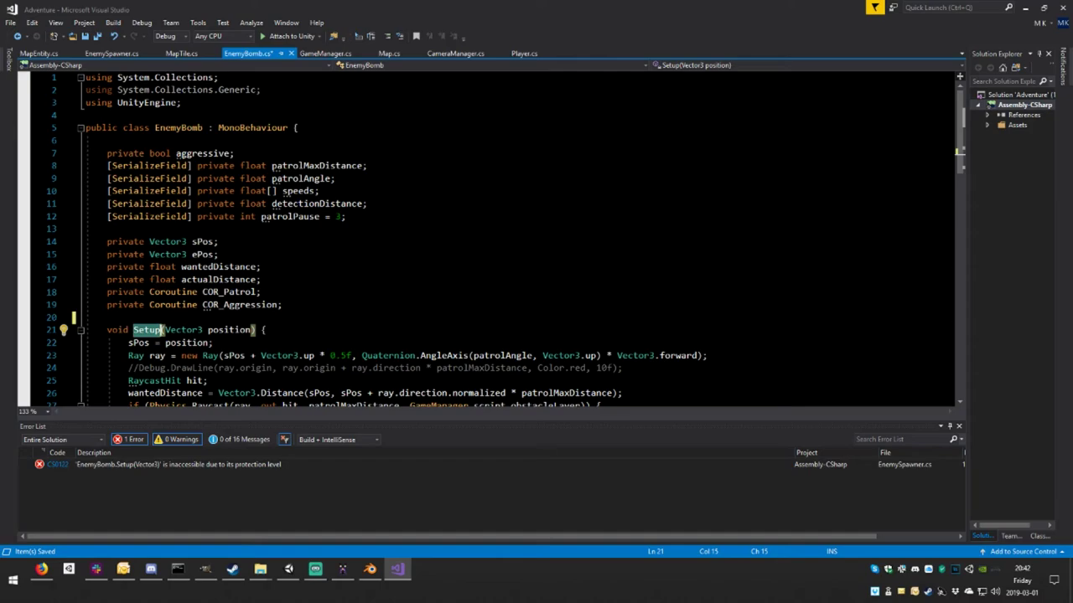
drag(193, 180, 107, 179)
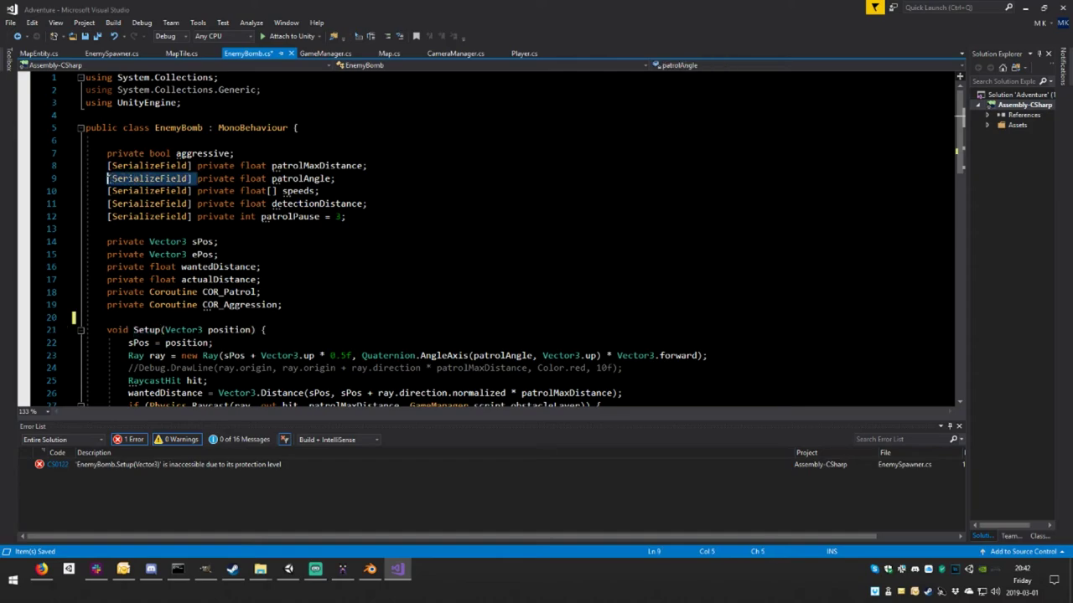
key(Delete)
key(Delete)
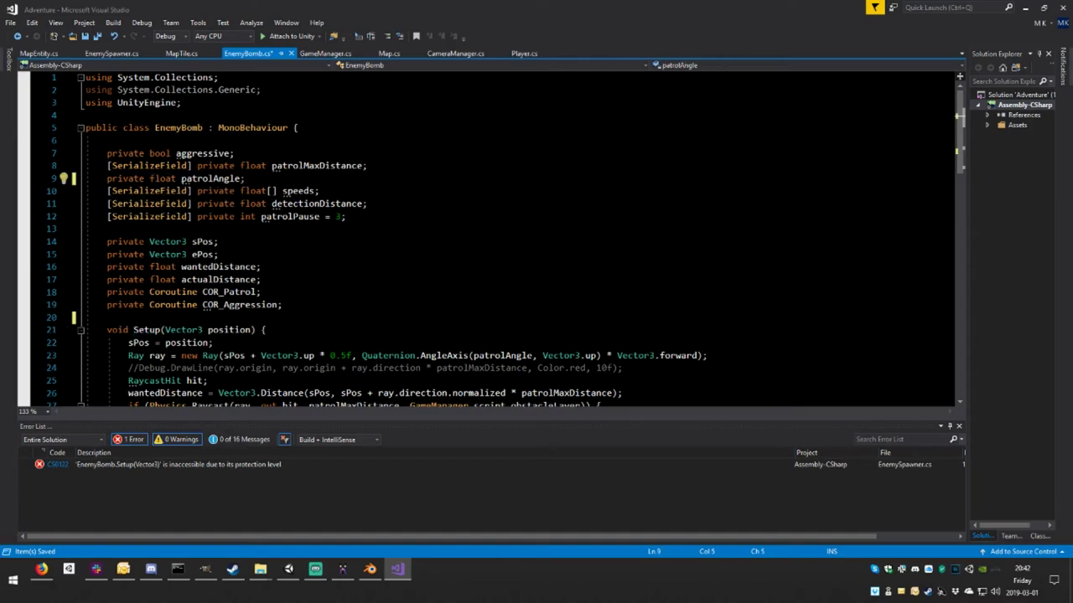
- Give Setup a float angle parameter and set patrolAngle = angle at its start
scroll(327, 180, down, 1)
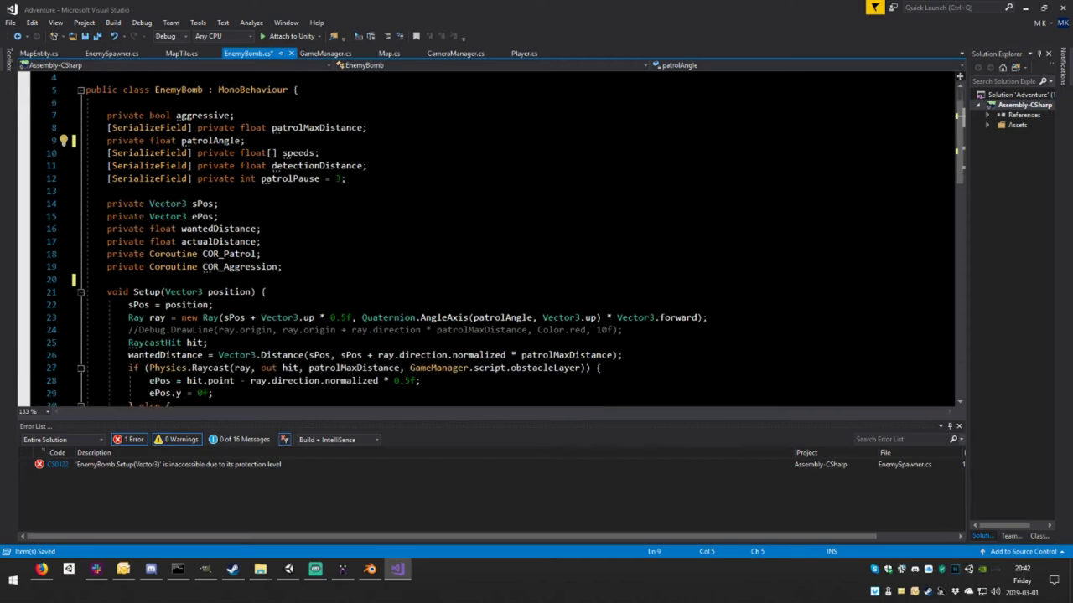
click(253, 291)
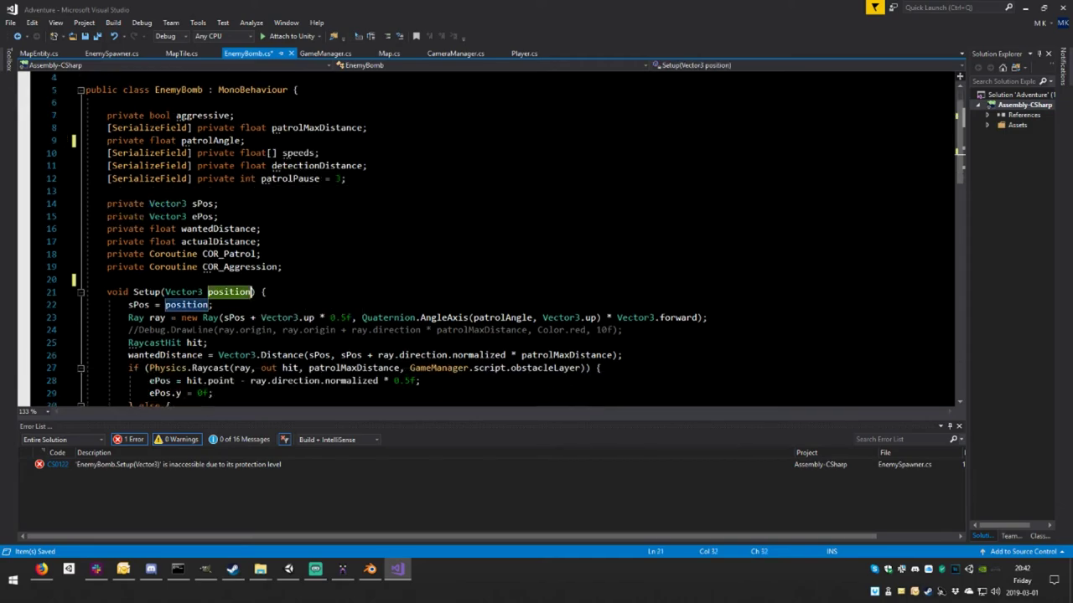
text(, )
text(floa)
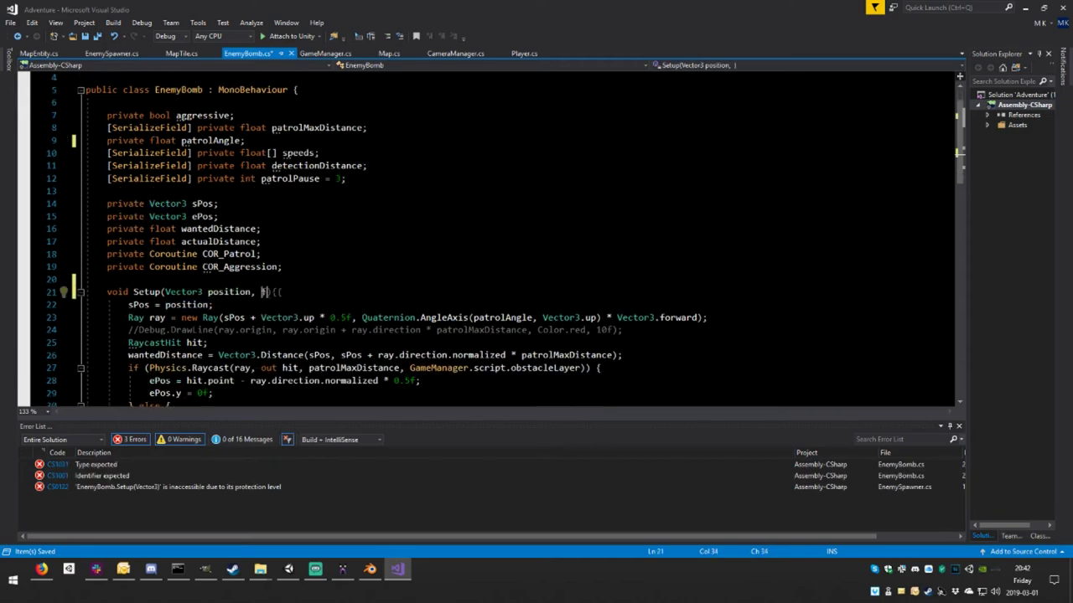
text(t )
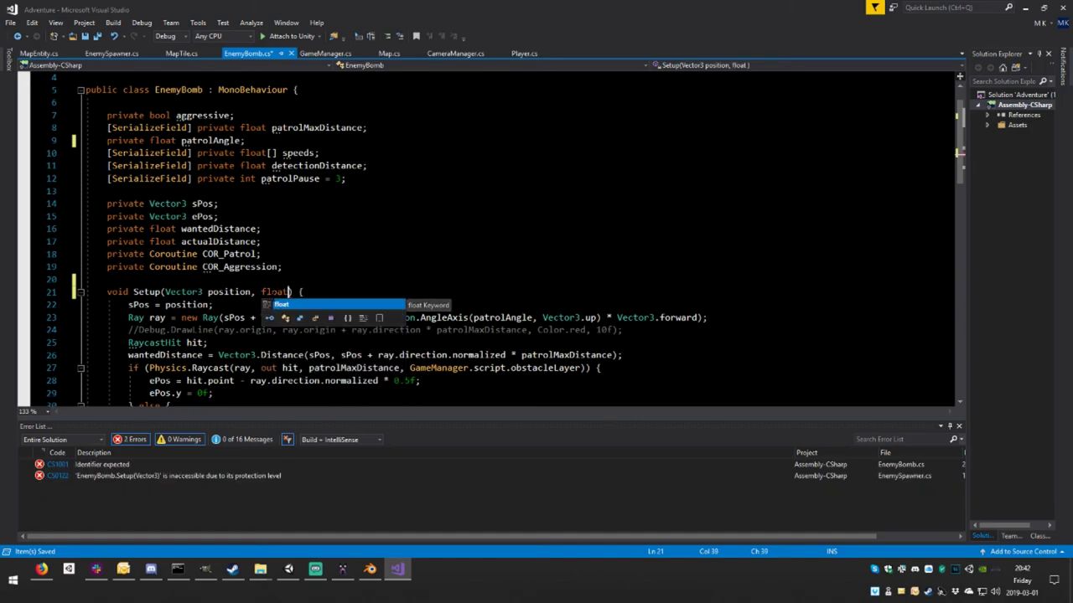
text(angle)
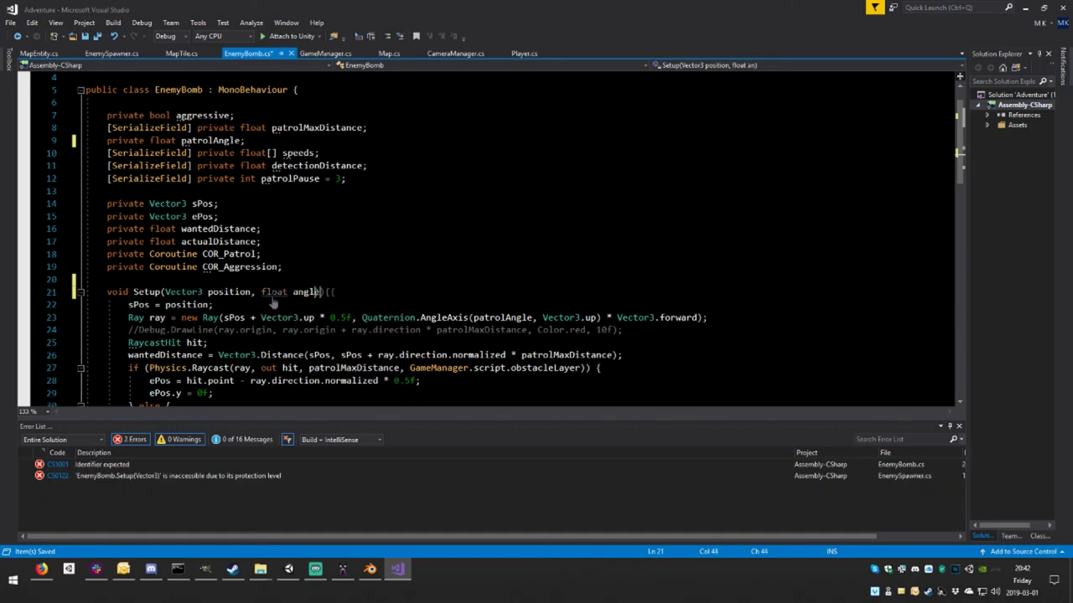
key(Return)
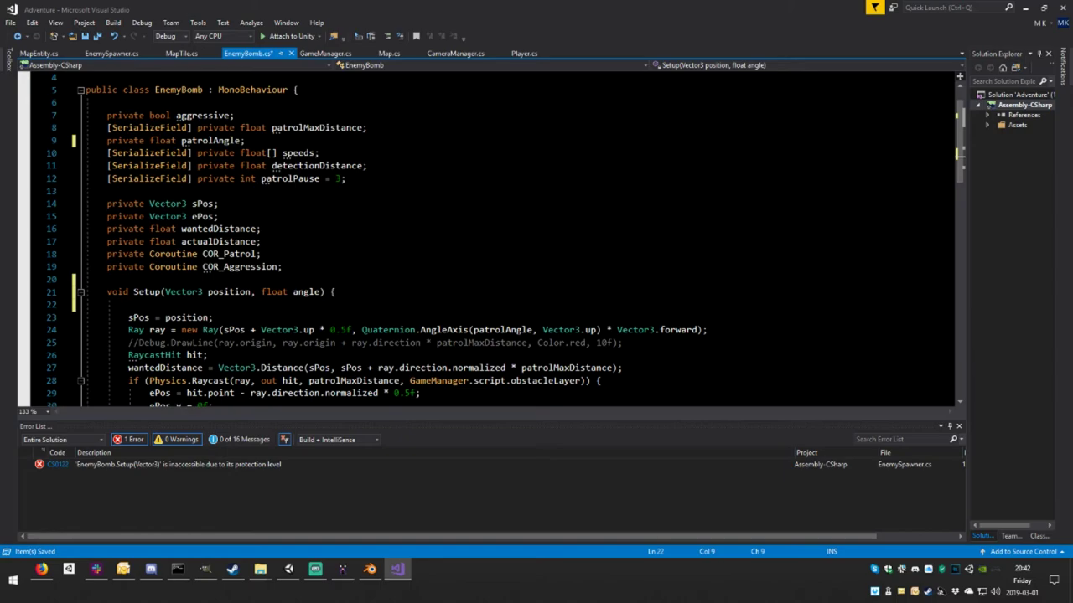
text(patrol)
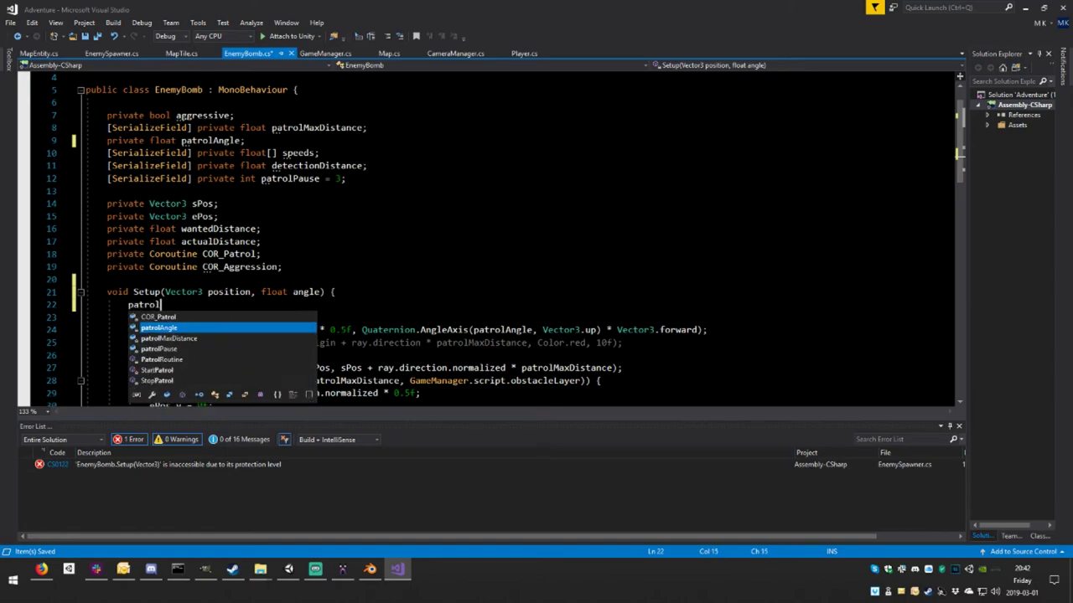
text(Angle)
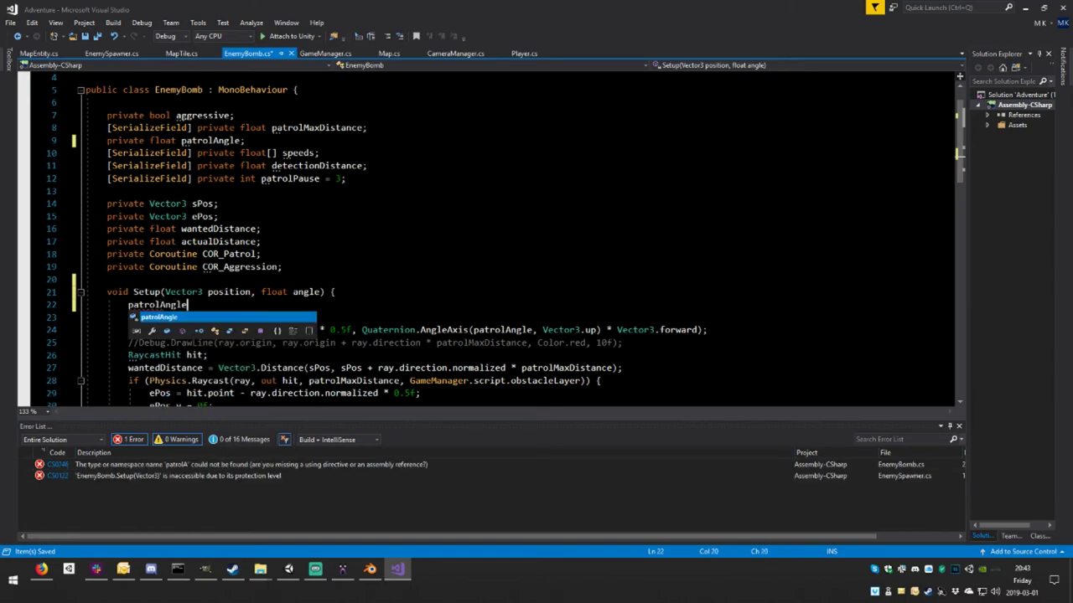
text( = an)
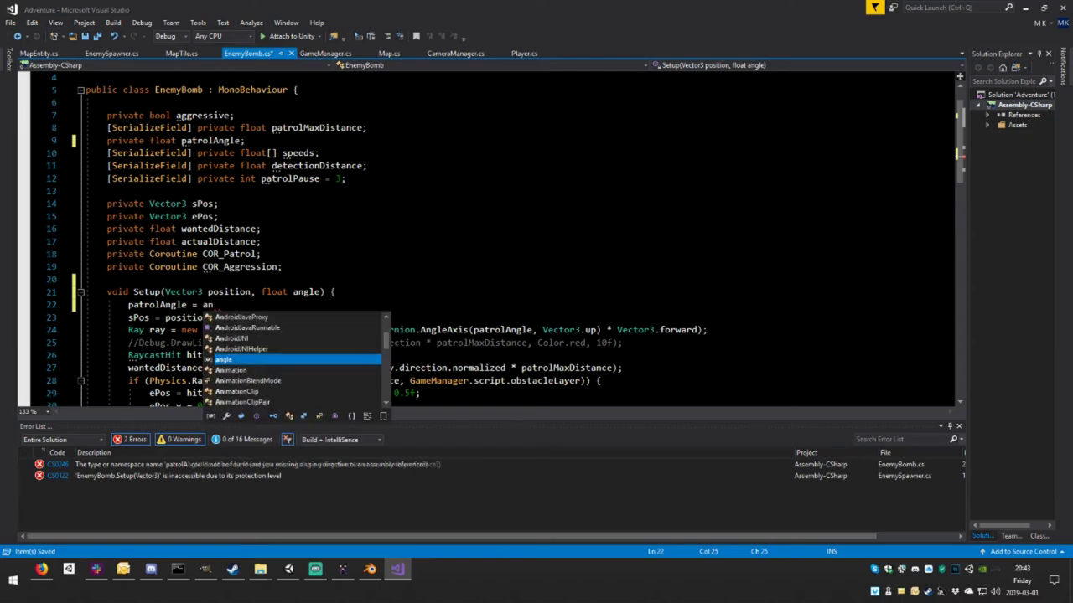
text(gle;)
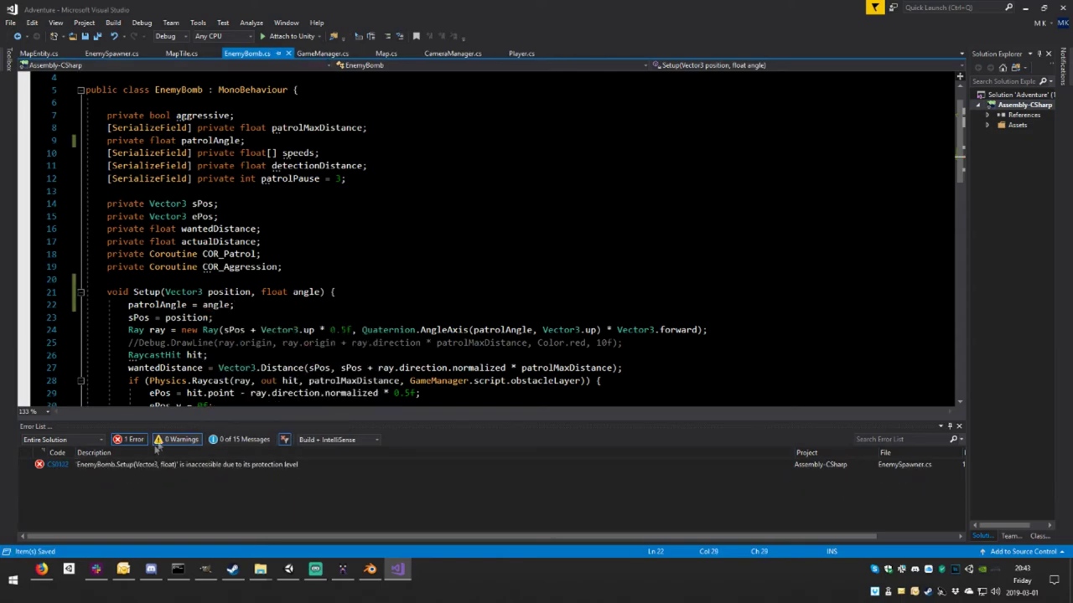
double_click(153, 466)
- Pass spawnAngle as the second argument of eb.Setup and save EnemySpawner.cs
click(274, 239)
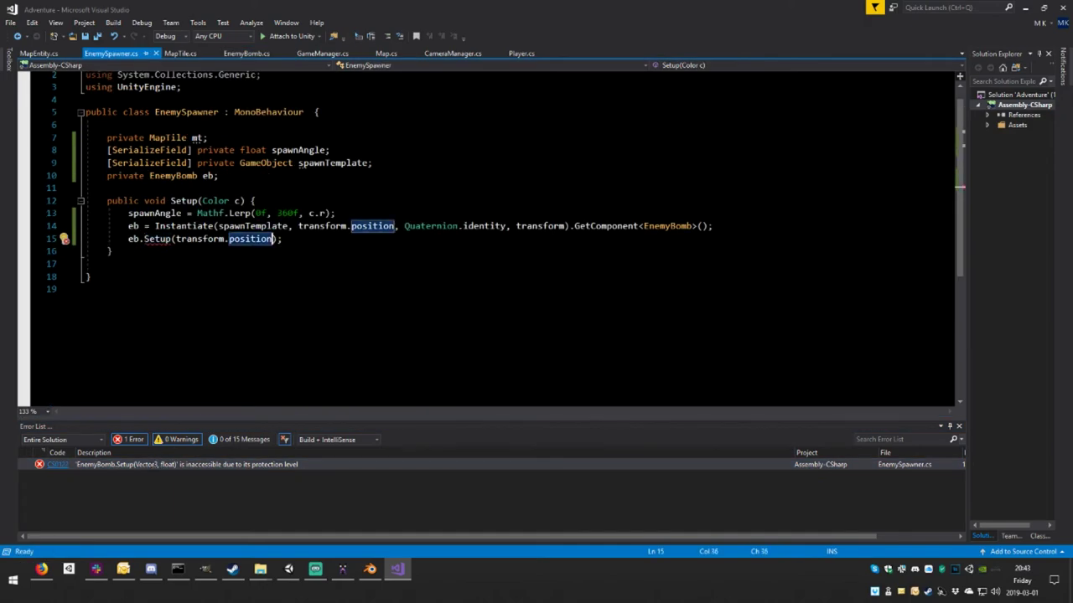
text(, s)
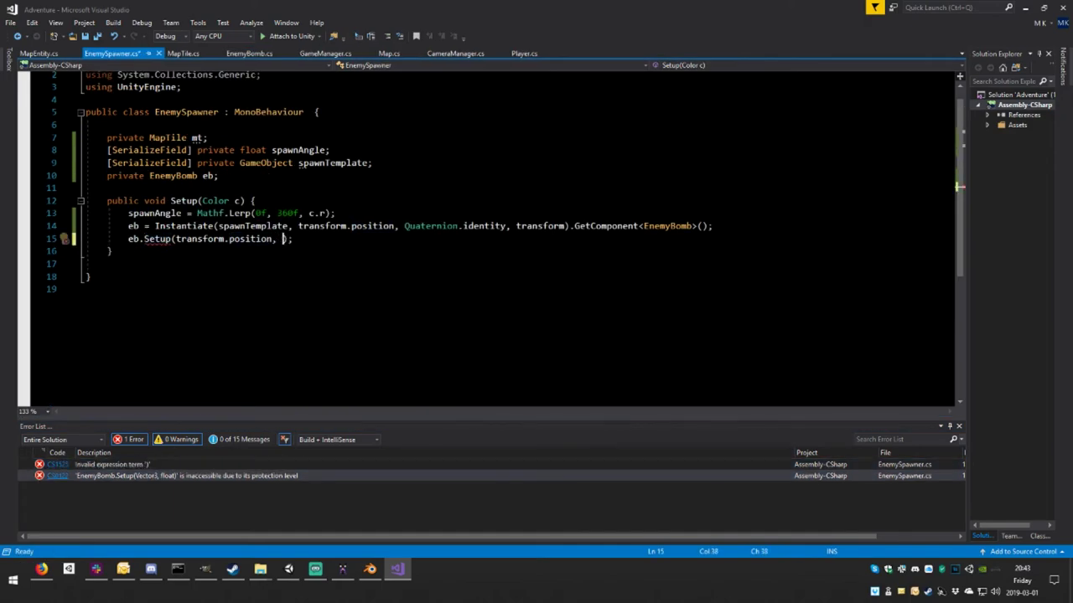
text(pawna)
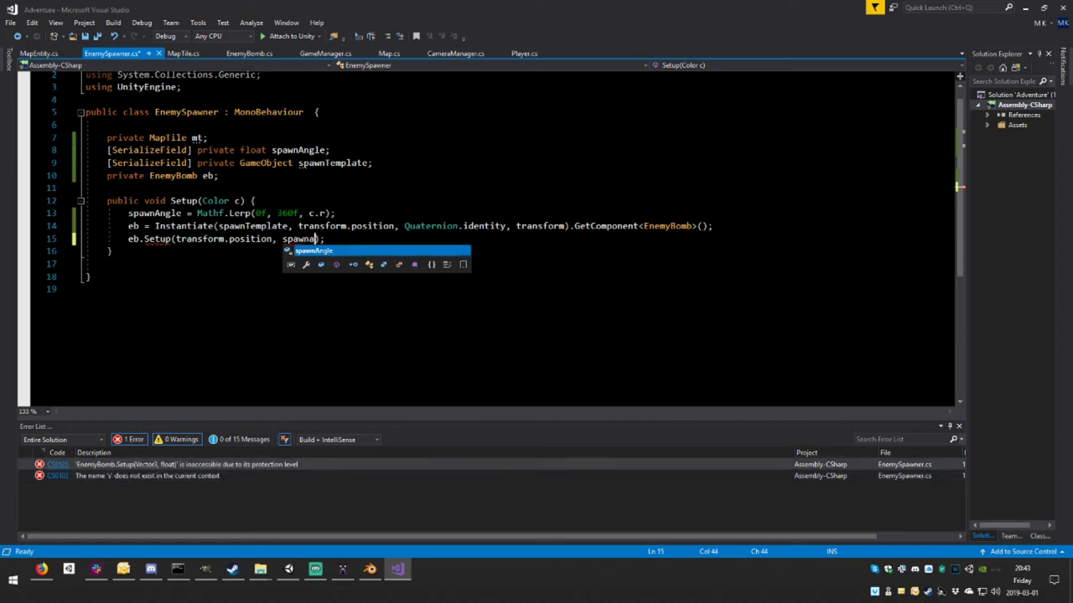
text(ngle)
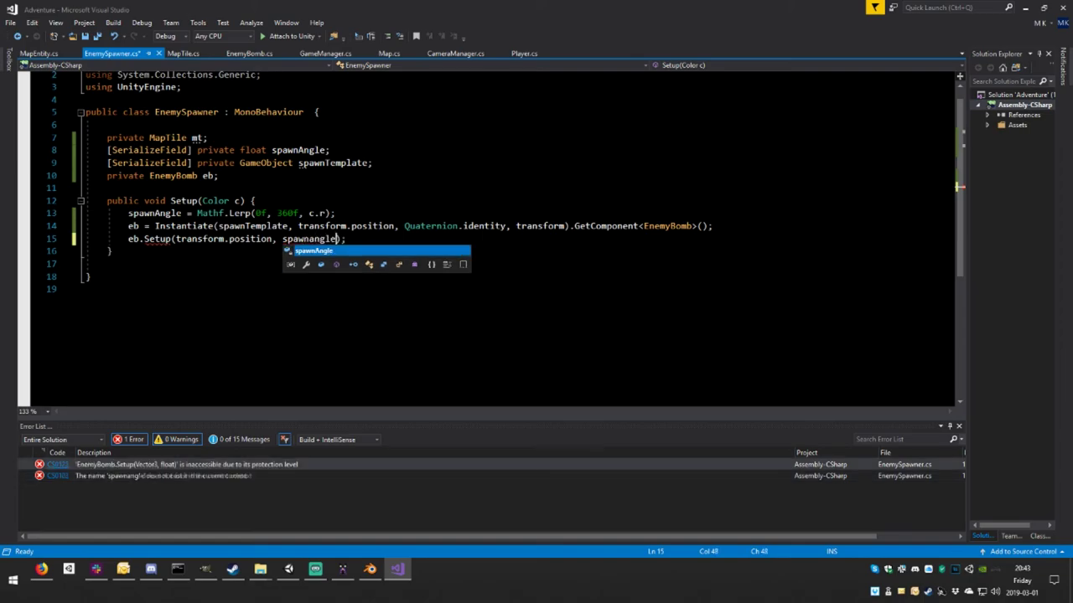
key(Tab)
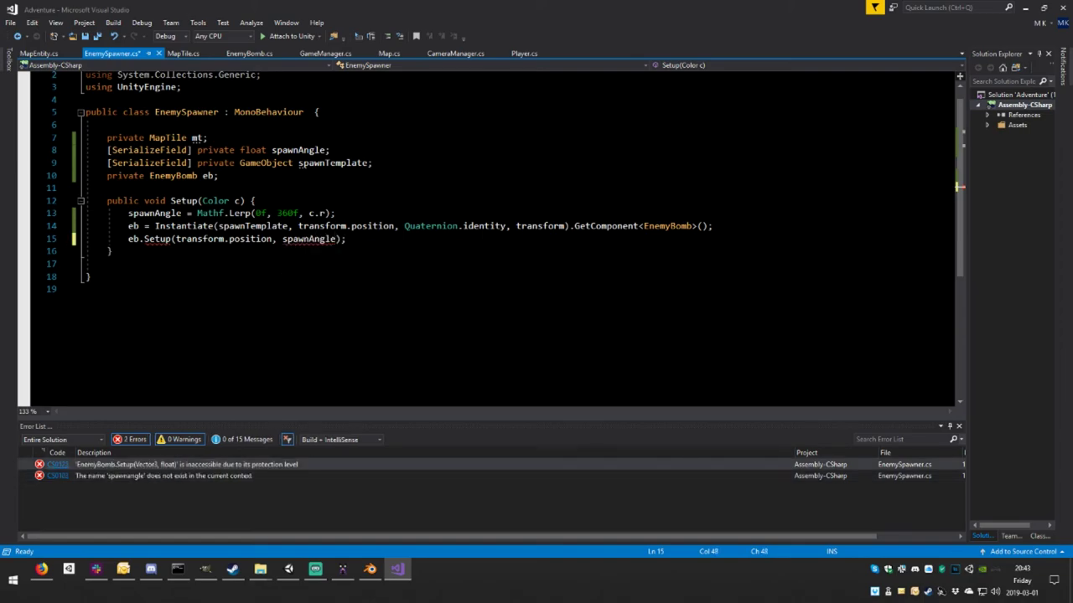
key(ctrl+s)
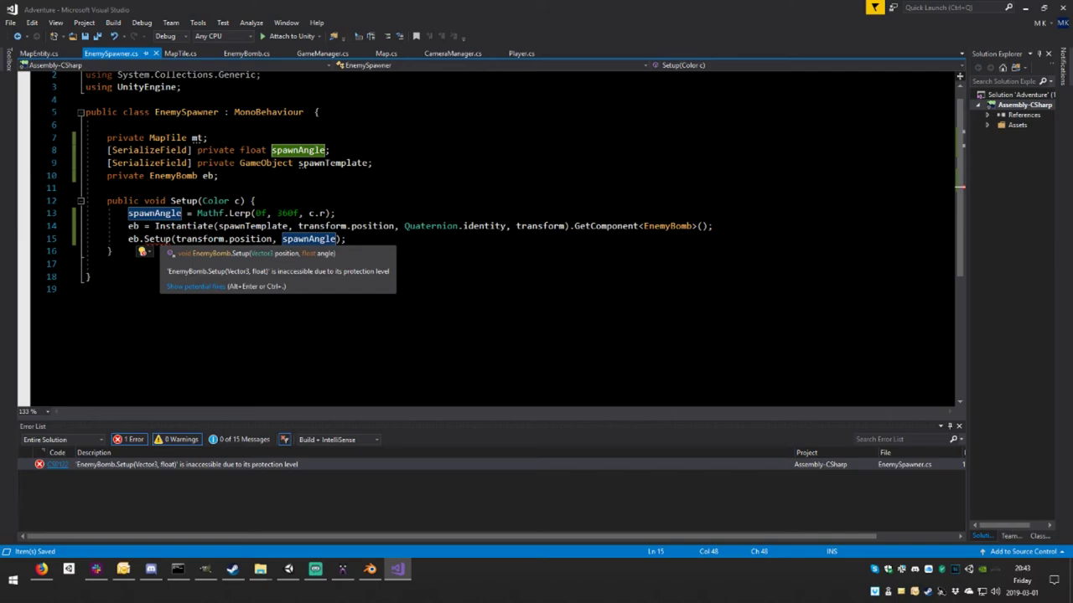
- Declare EnemyBomb's Setup method public and save EnemyBomb.cs
double_click(155, 239)
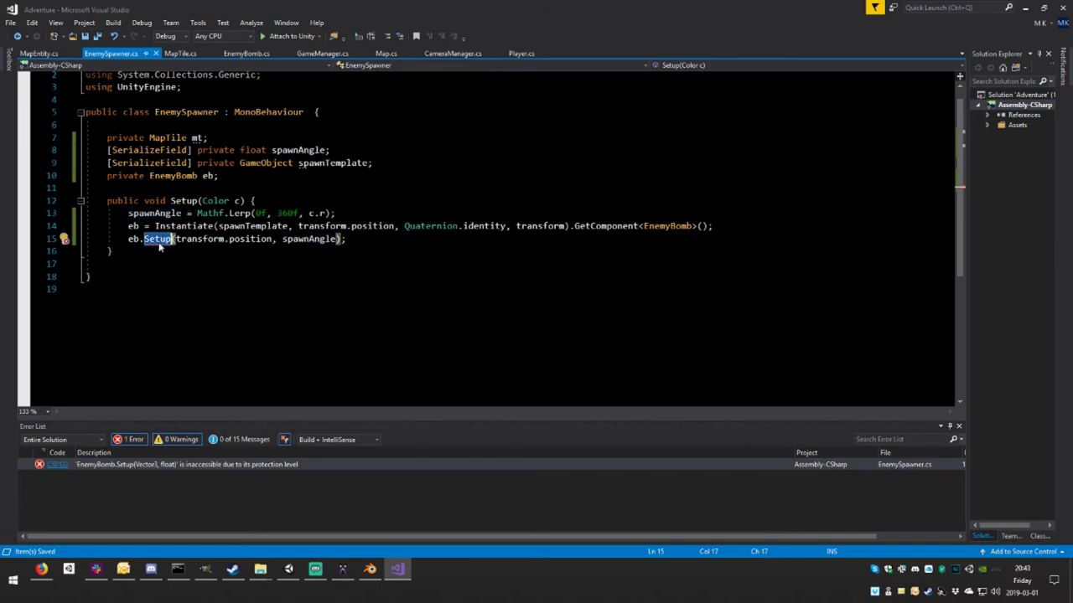
key(F12)
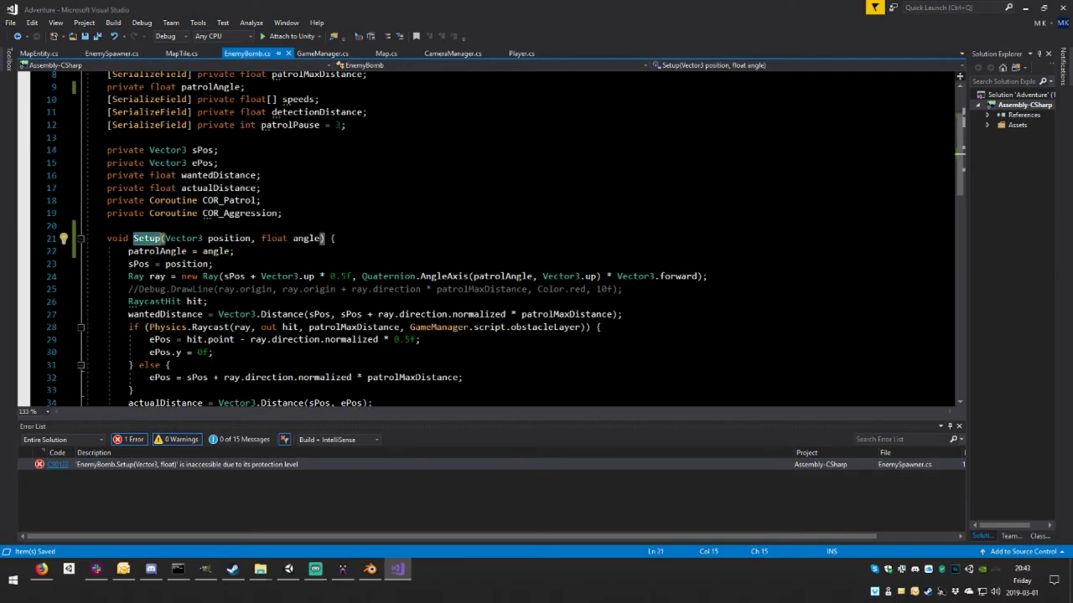
click(108, 238)
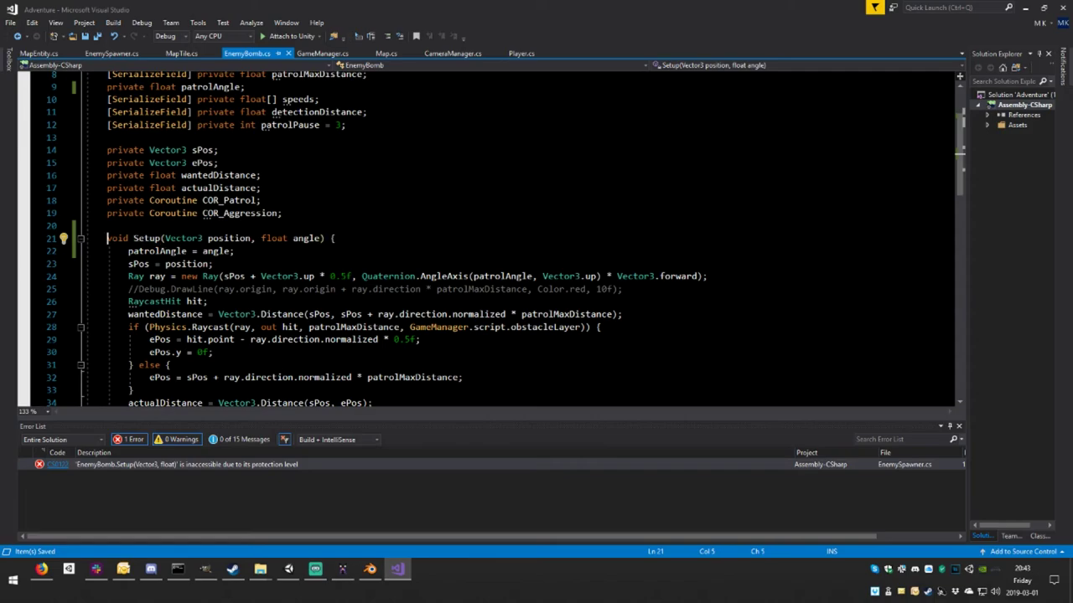
text(public)
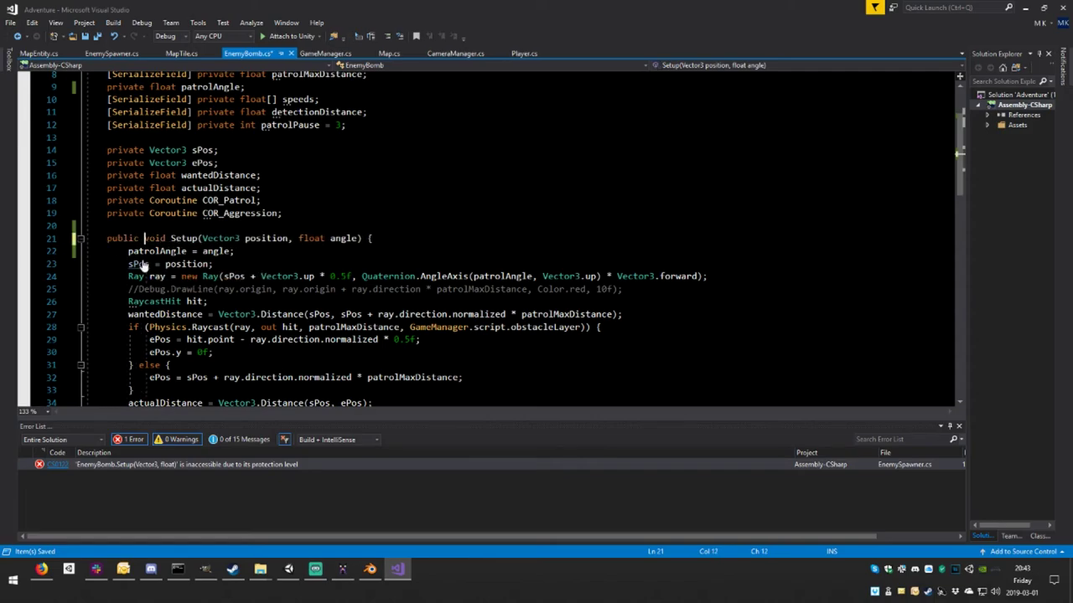
key(ctrl+s)
- Look over EnemySpawner.cs and MapEntity.cs, then switch to the Unity editor
click(104, 55)
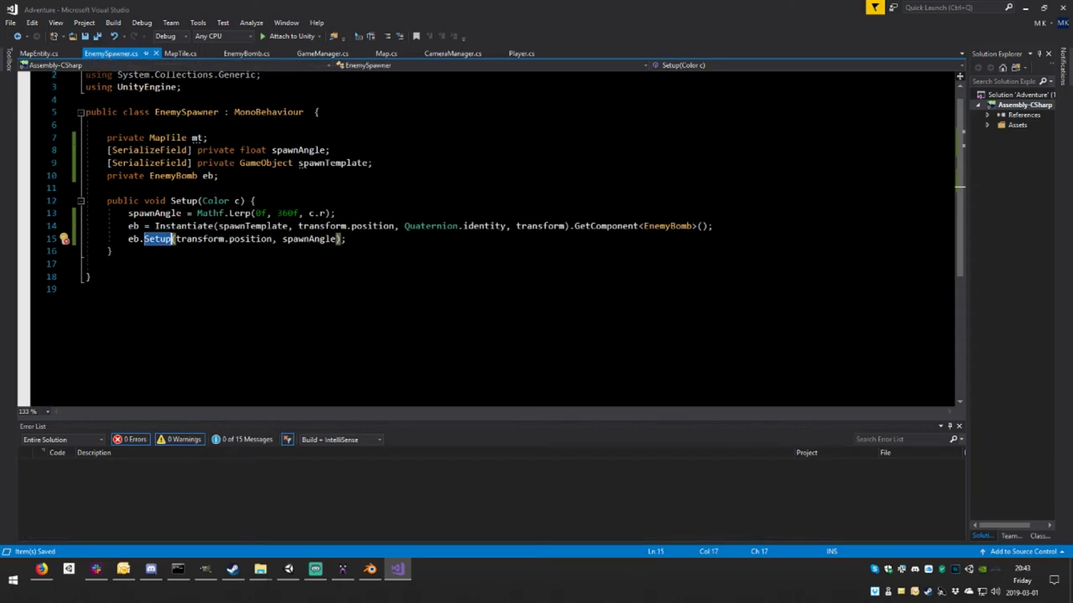
click(49, 55)
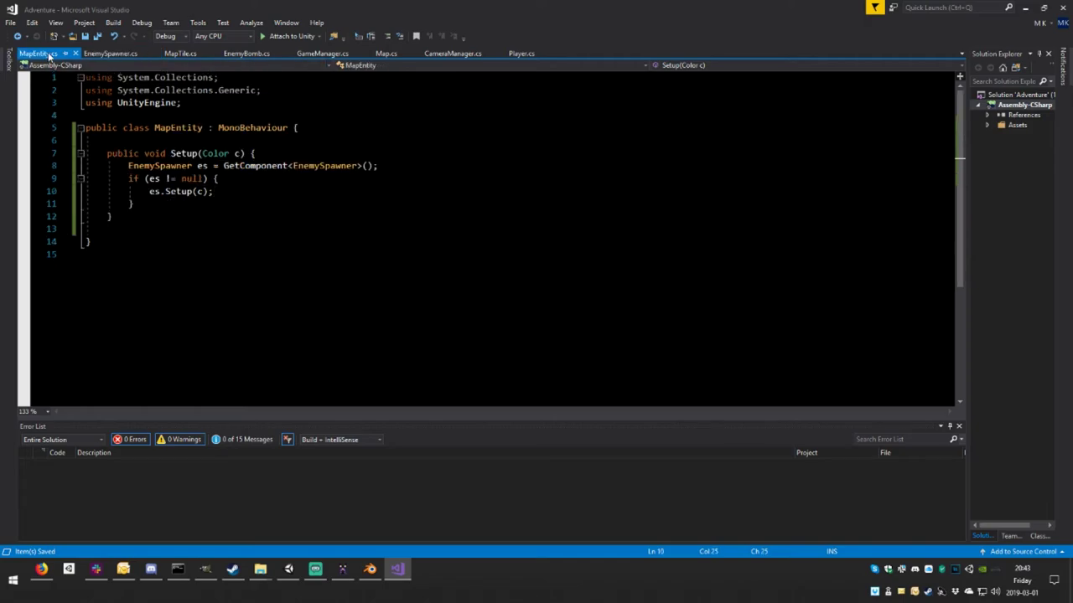
click(107, 53)
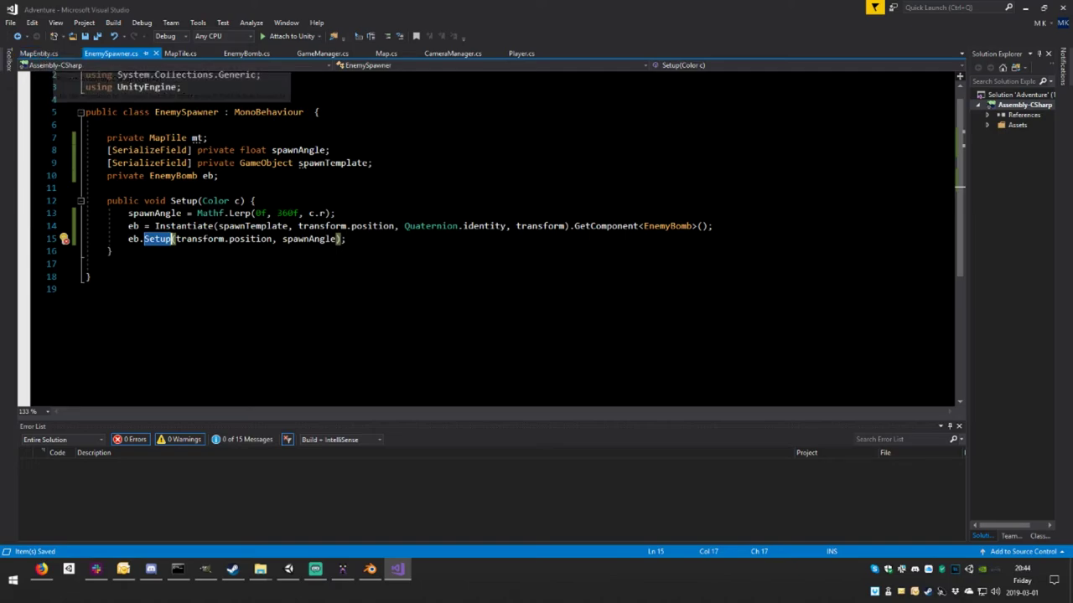
click(289, 569)
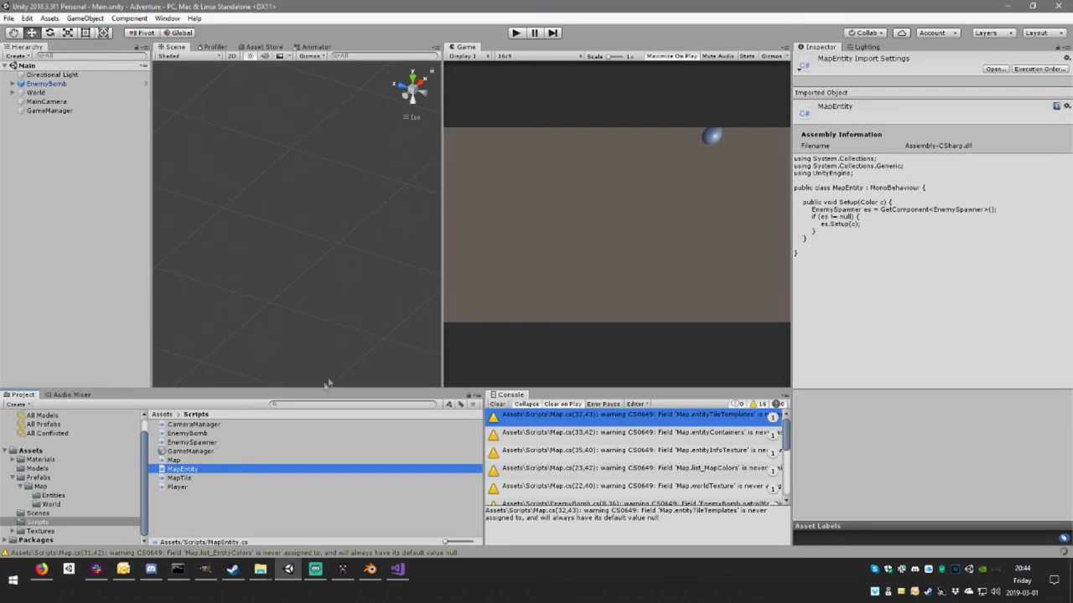
- Open the BombSpawnPoint prefab from Prefabs > Map > Entities in Prefab Mode, then browse the Map folders
click(52, 477)
click(54, 485)
click(56, 495)
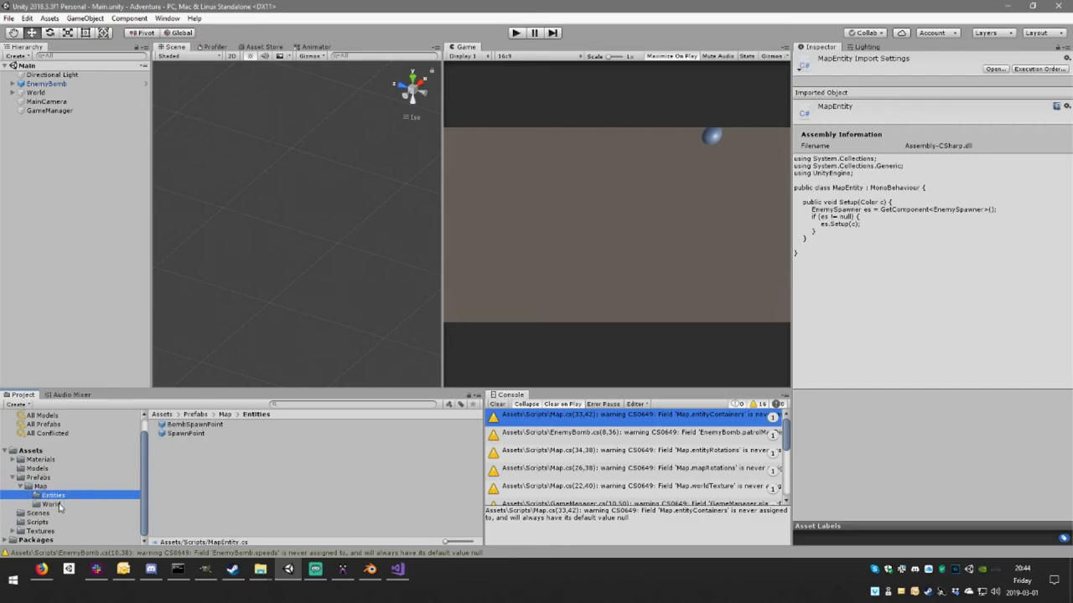
click(214, 426)
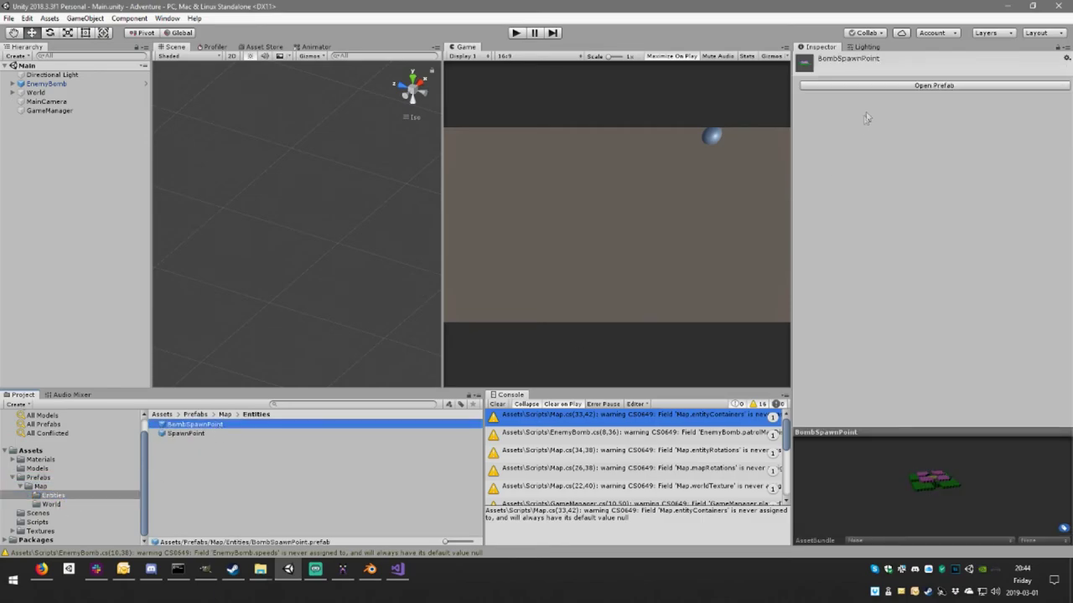
click(873, 87)
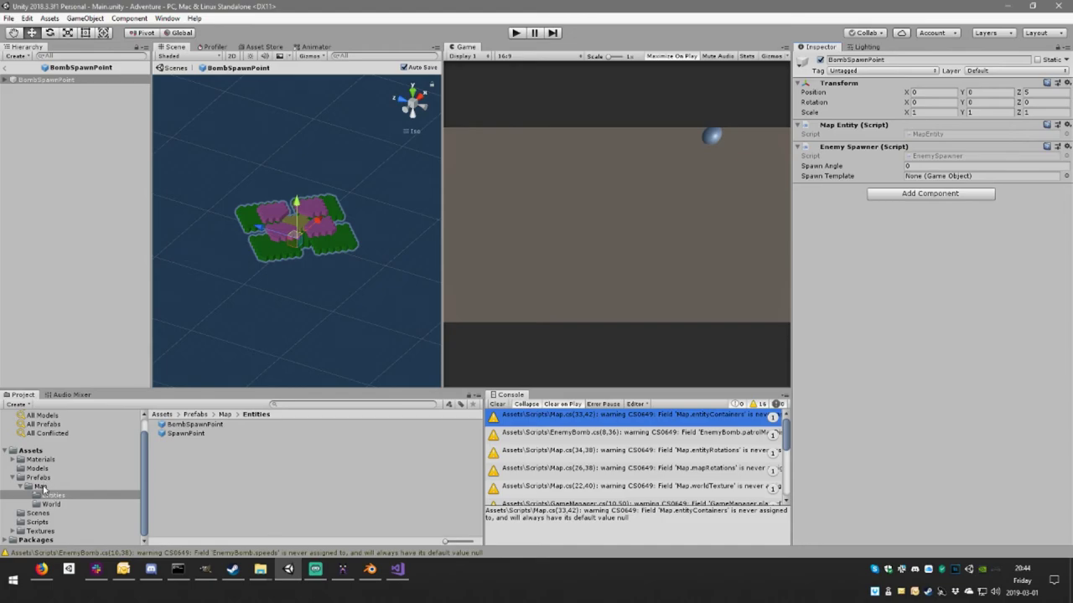
click(45, 487)
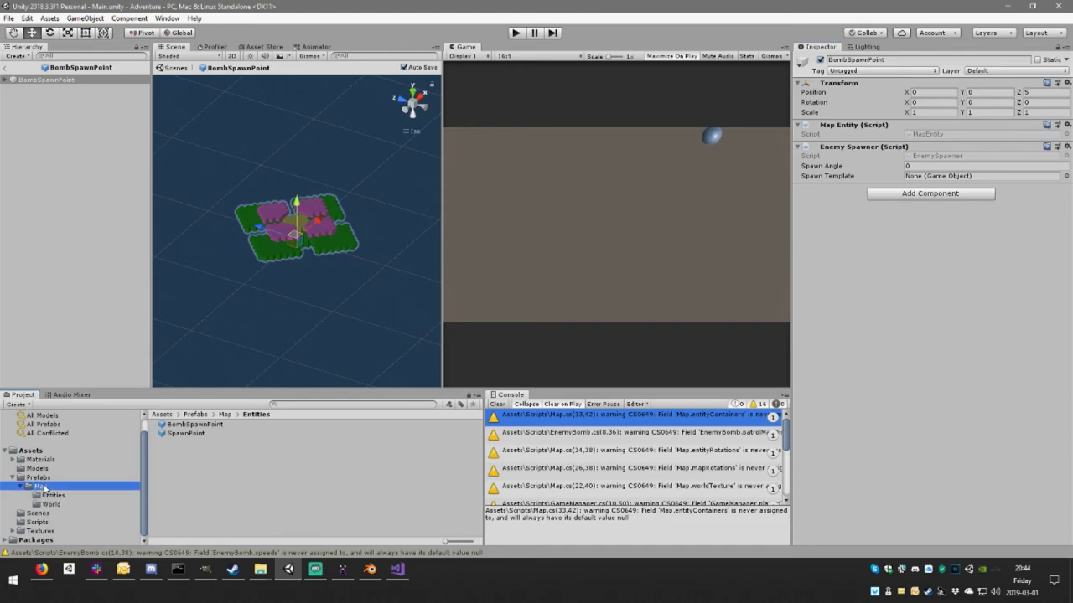
click(52, 495)
click(55, 504)
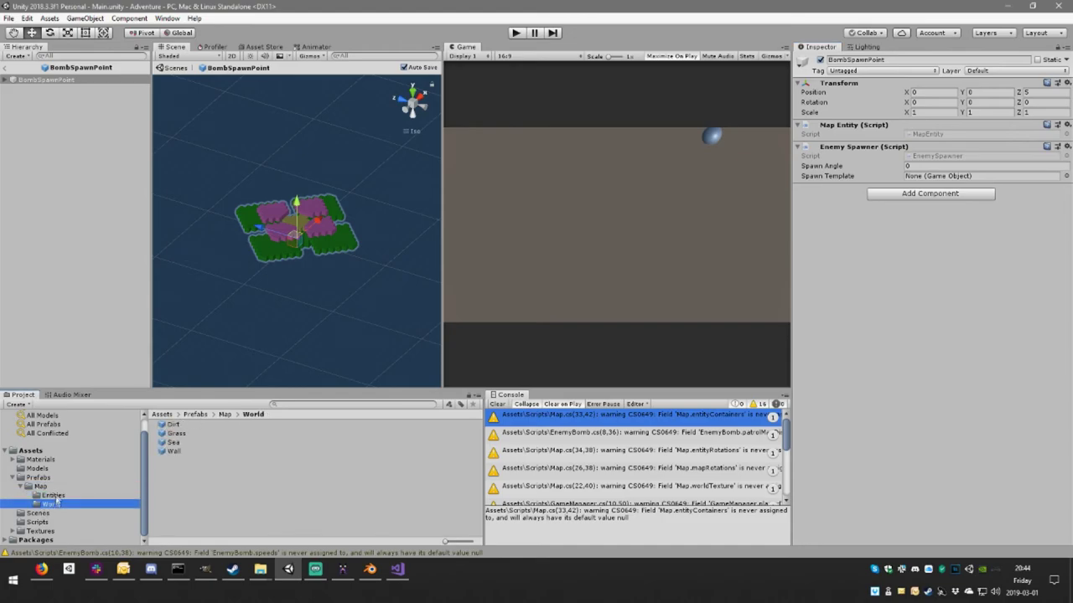
click(55, 495)
click(55, 487)
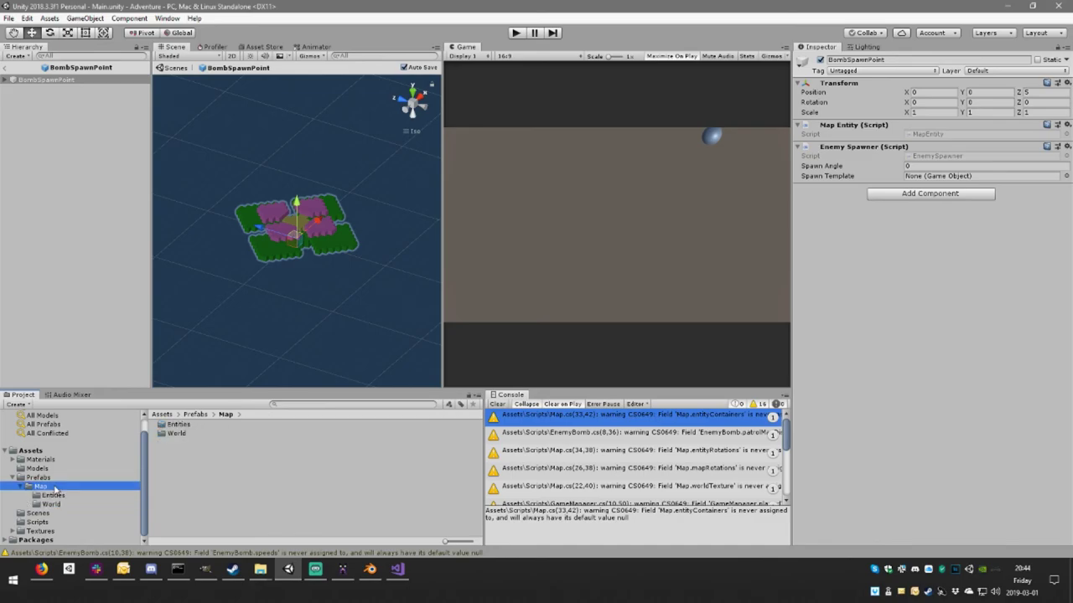
- Return to the Main scene and confirm the EnemyBomb has no pending prefab overrides
click(8, 67)
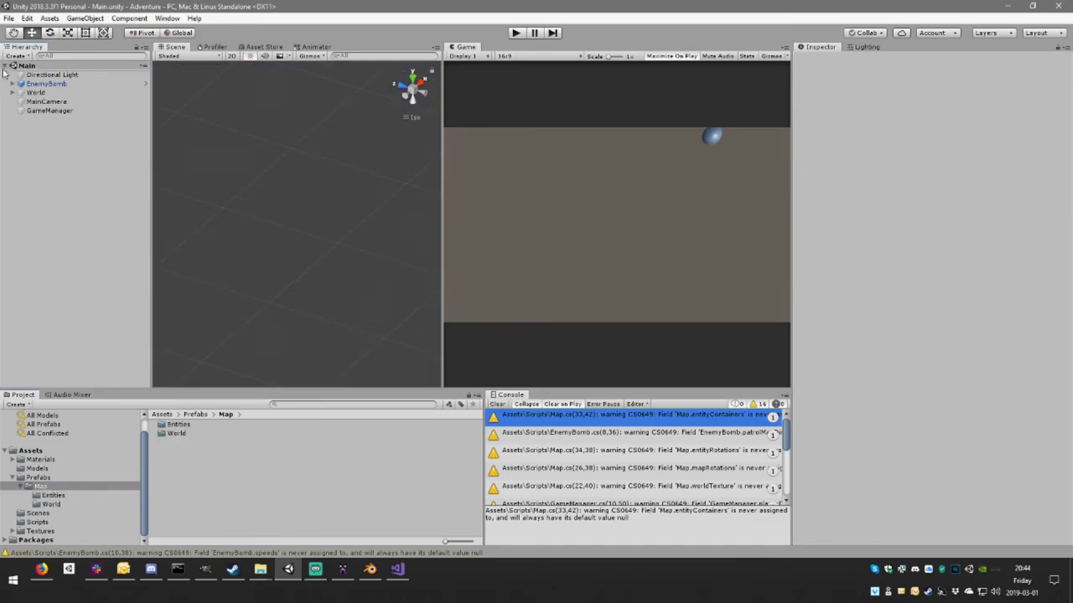
click(57, 84)
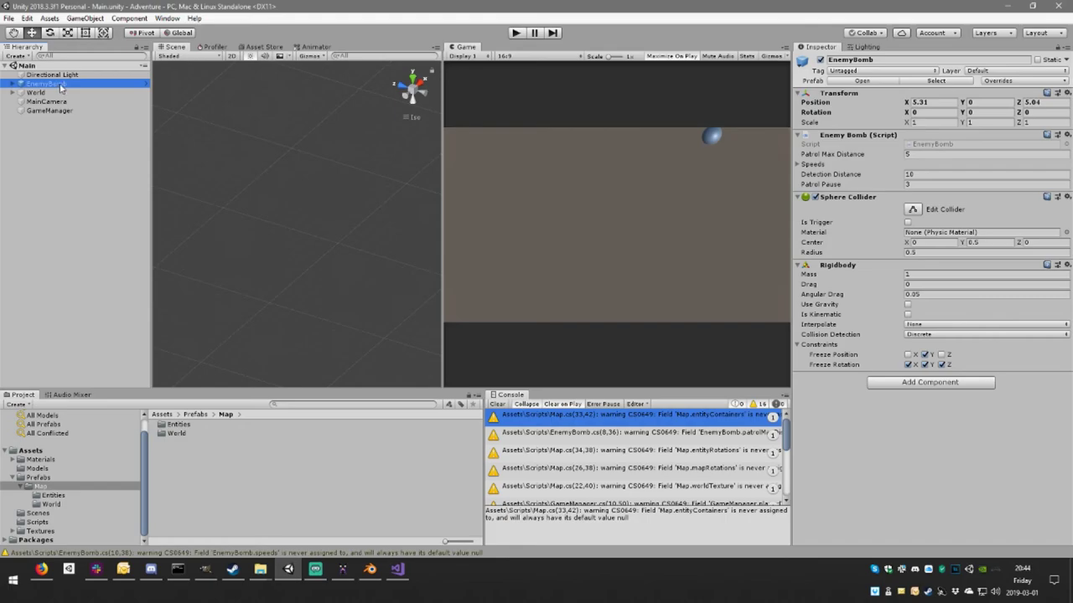
click(1017, 81)
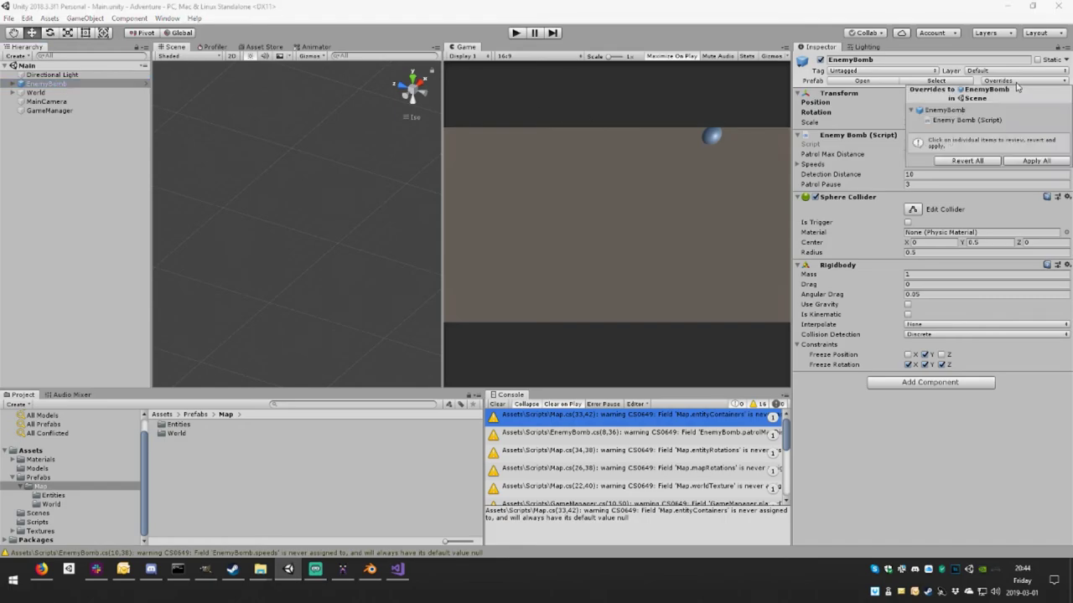
click(961, 113)
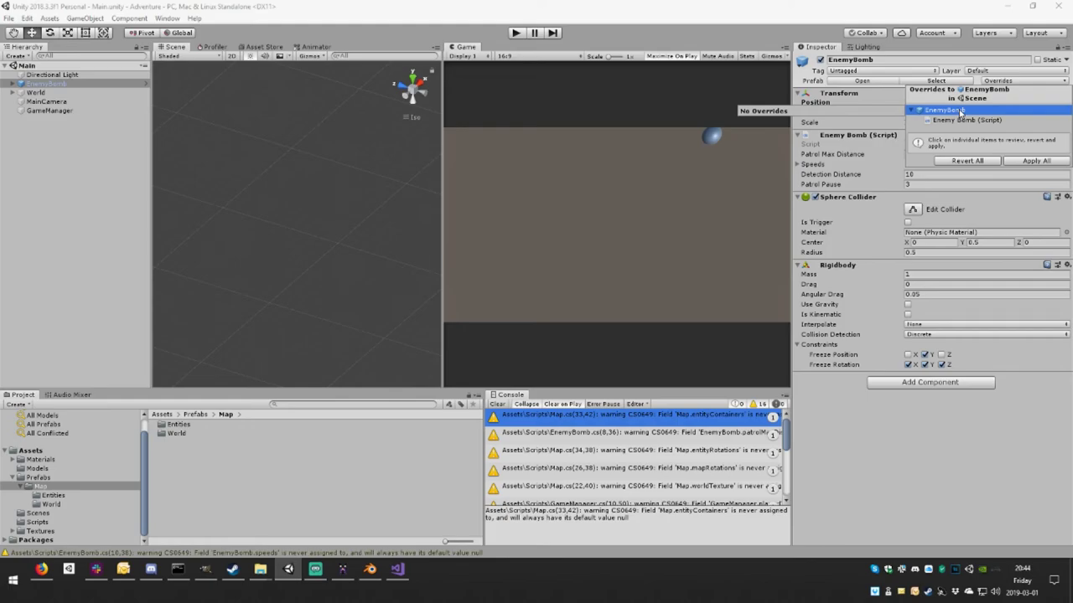
click(321, 406)
- Browse the Project panel to Assets > Prefabs and select the EnemyBomb prefab
double_click(174, 425)
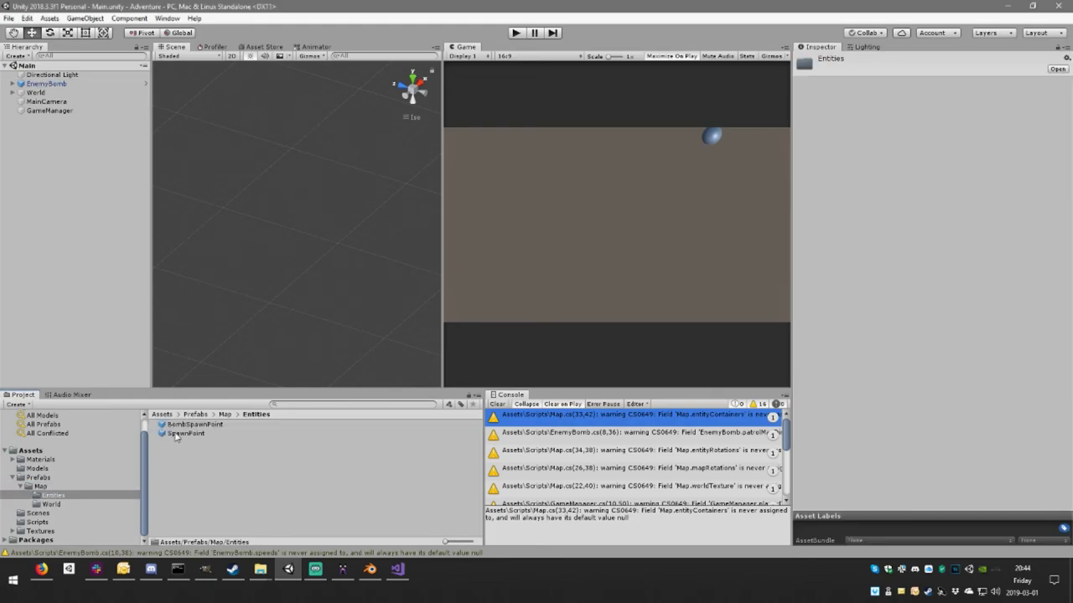
click(64, 504)
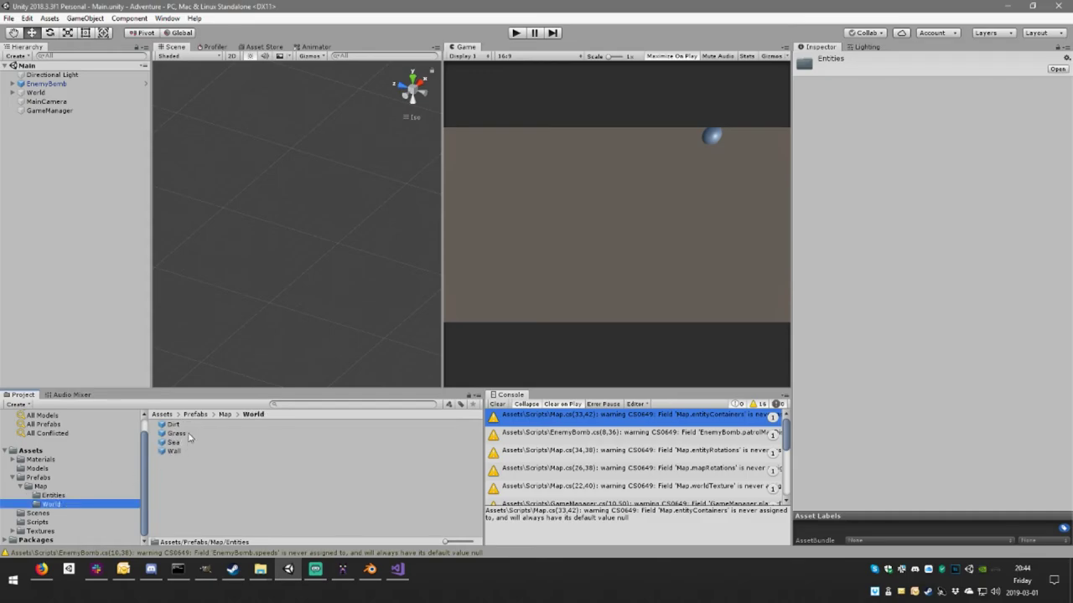
click(67, 496)
click(42, 487)
click(48, 480)
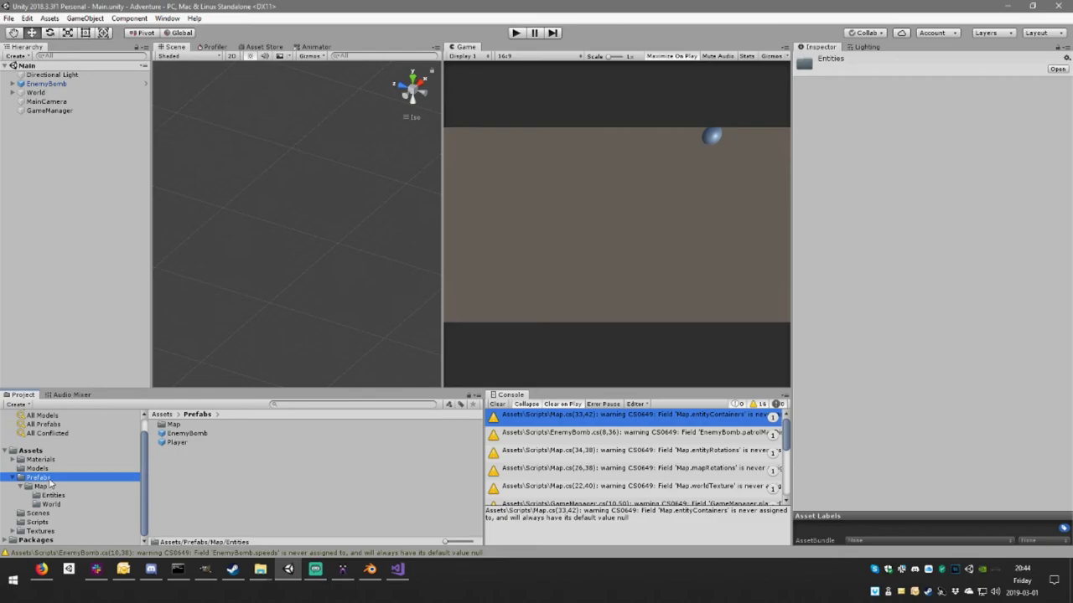
click(224, 435)
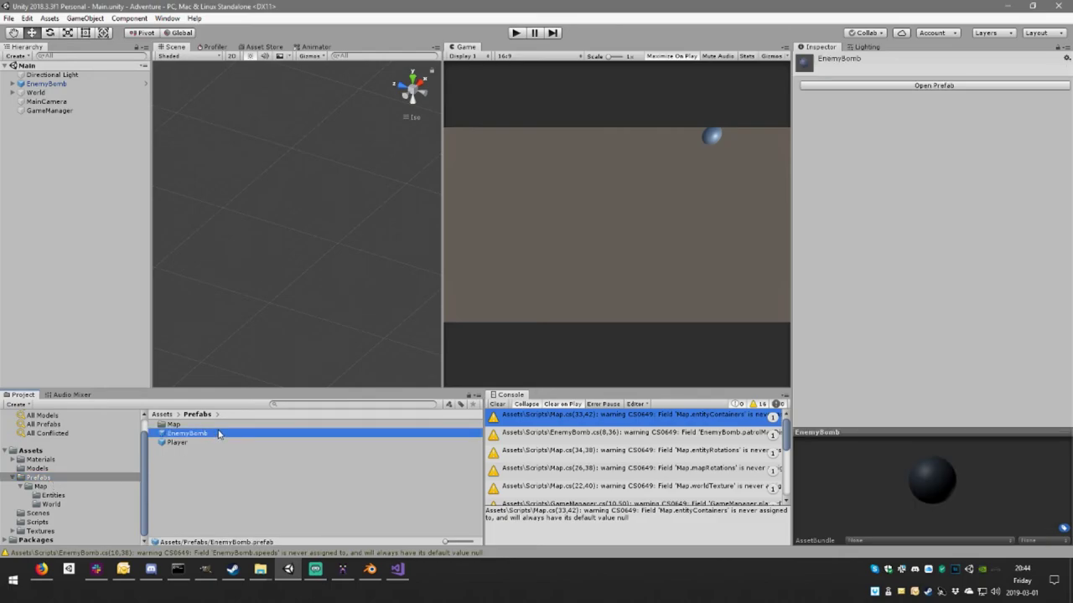
- Add a Prefabs/Enemies folder, drag EnemyBomb into it, and open the folder
right_click(38, 479)
click(310, 499)
right_click(230, 484)
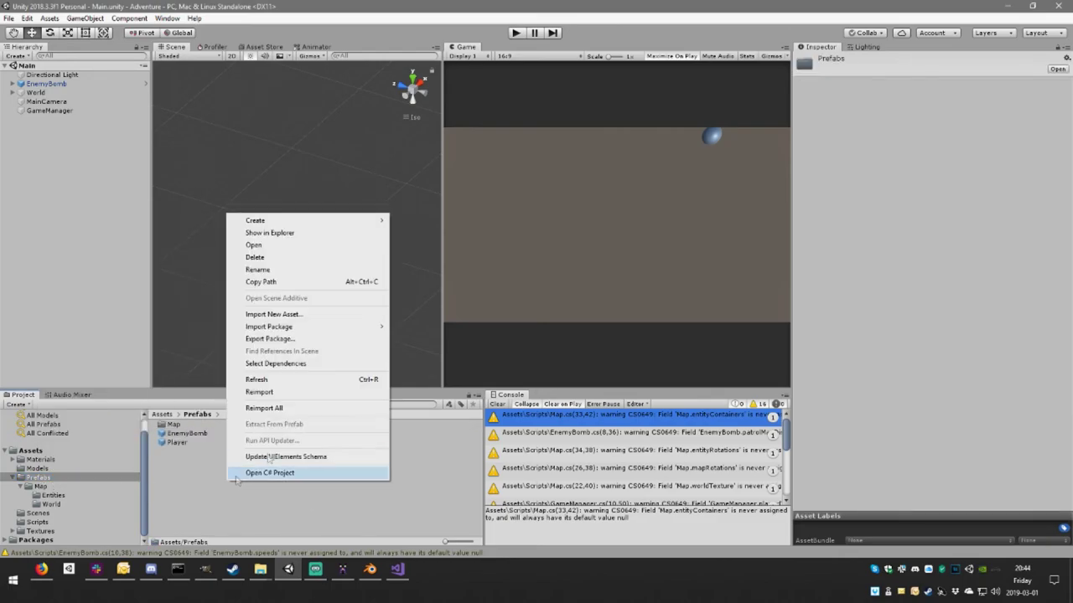
mouse_move(280, 220)
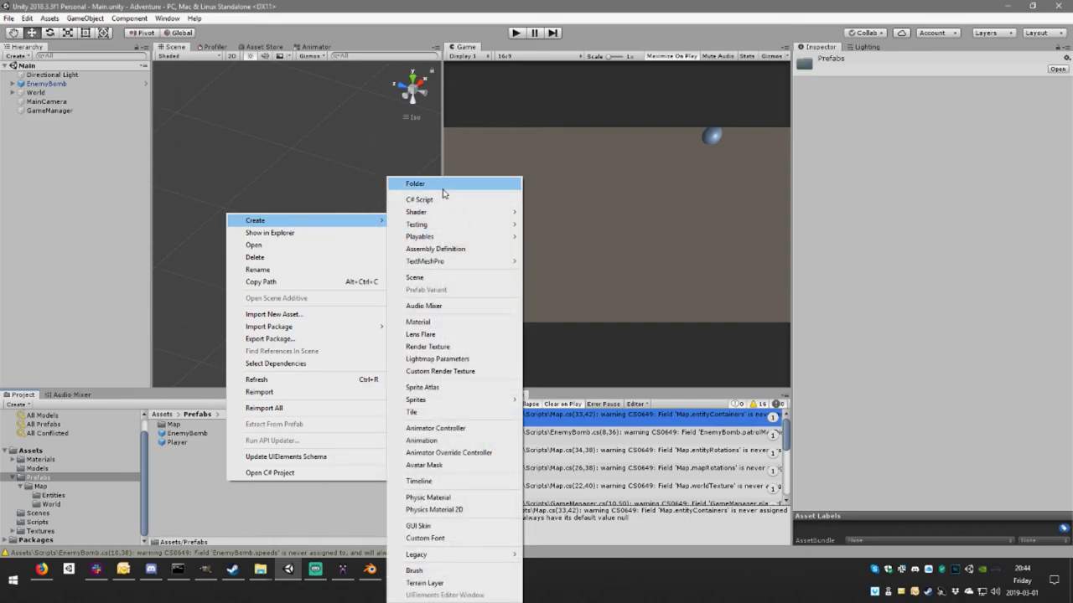
click(444, 185)
text(Enemies)
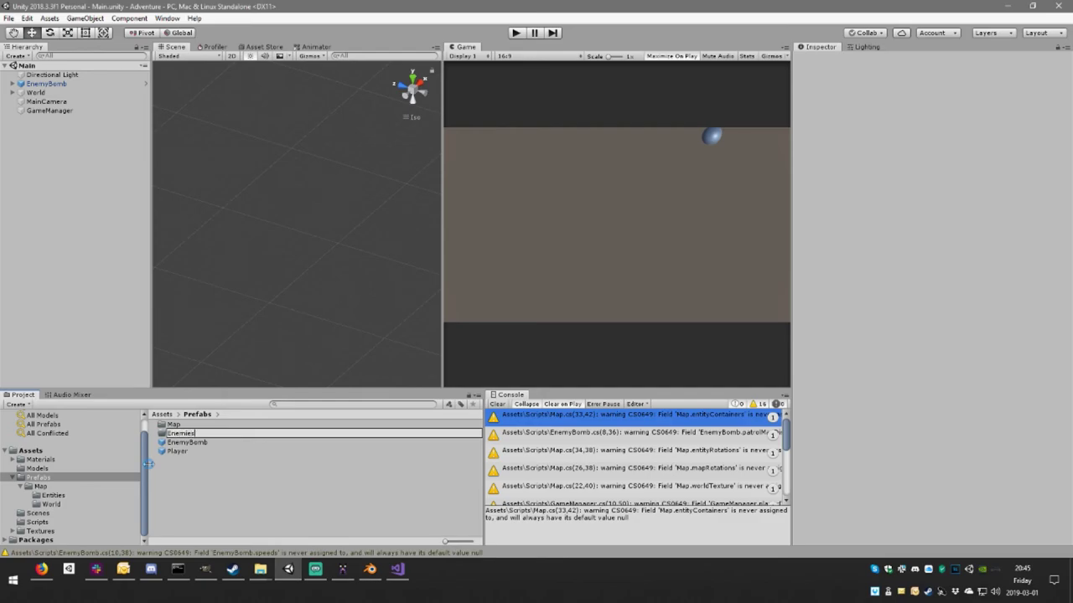
key(Return)
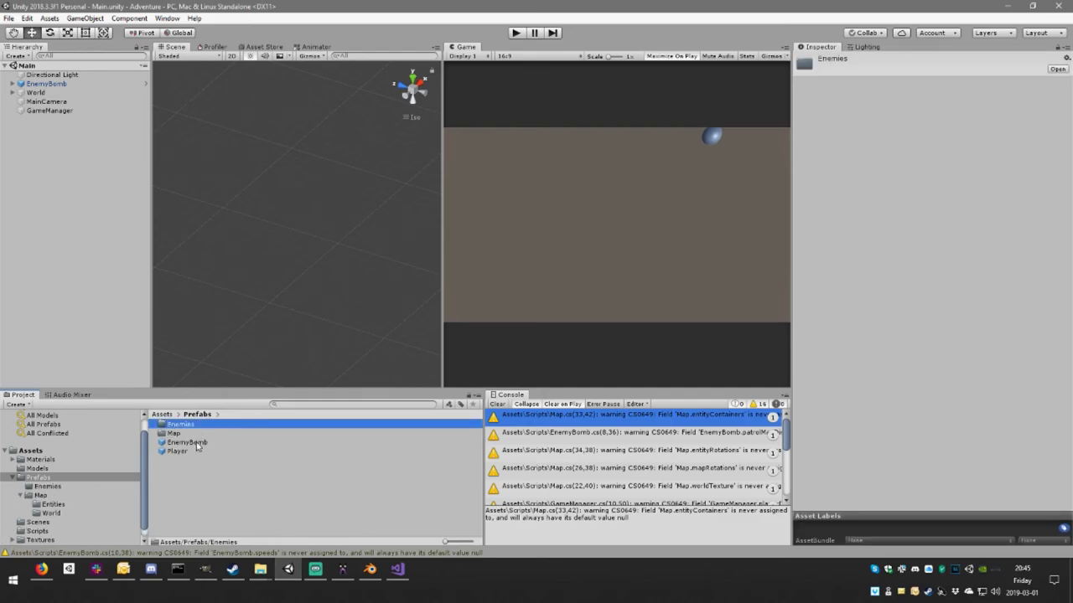
drag(196, 442, 196, 427)
double_click(195, 428)
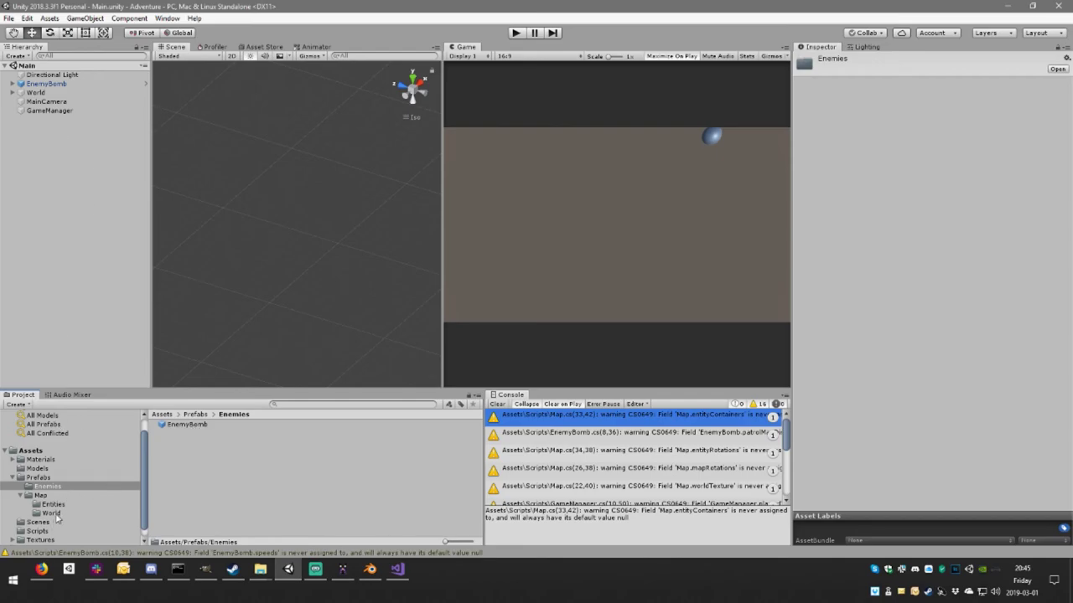
- Set the BombSpawnPoint prefab's Enemy Spawner Spawn Template to Prefabs/Enemies/EnemyBomb
click(53, 504)
click(196, 425)
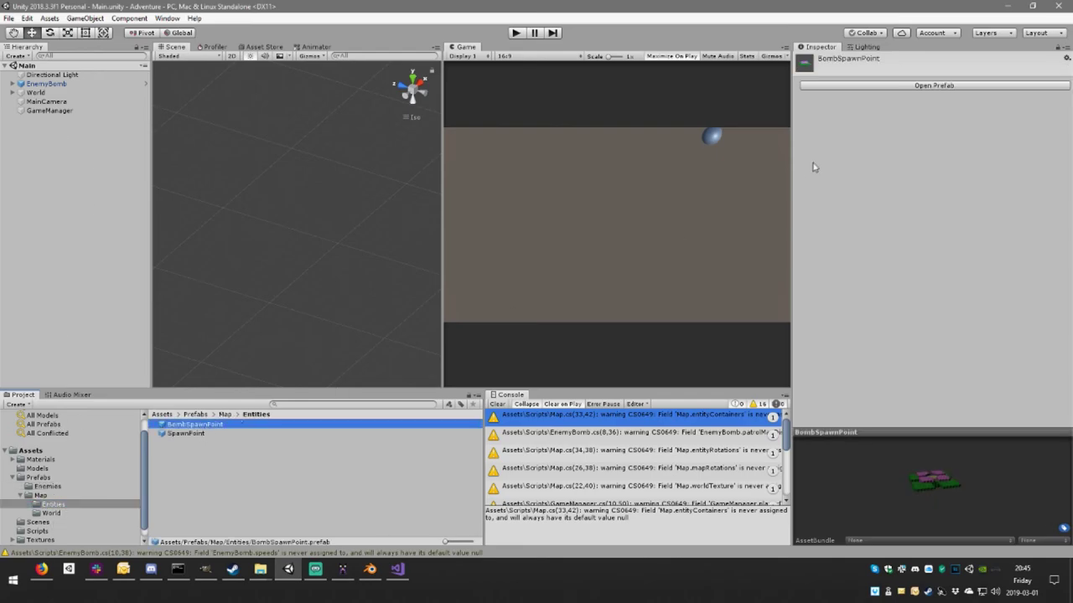
click(899, 86)
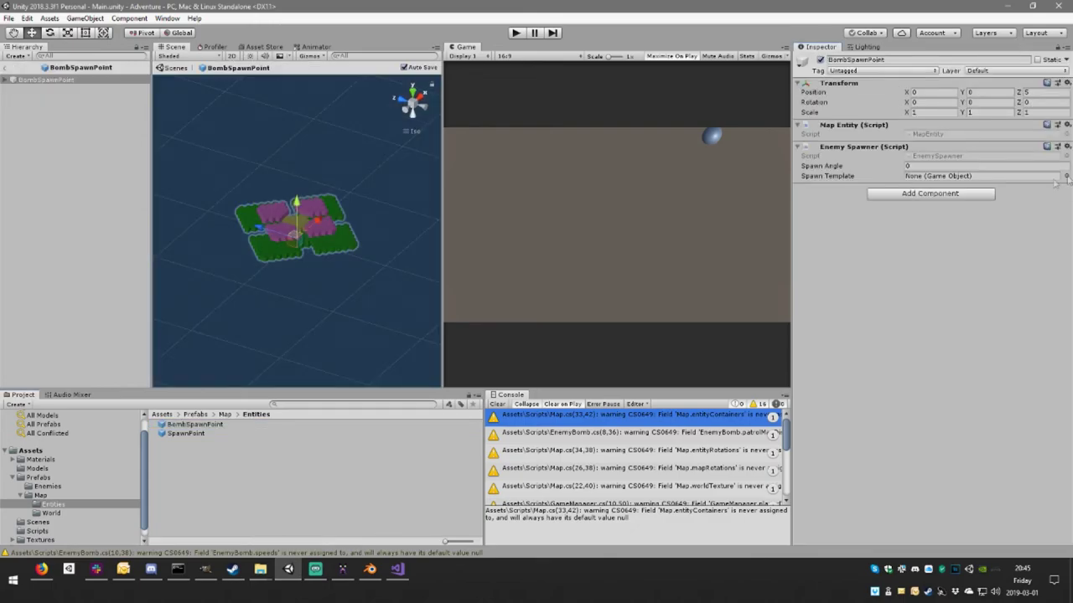
click(47, 487)
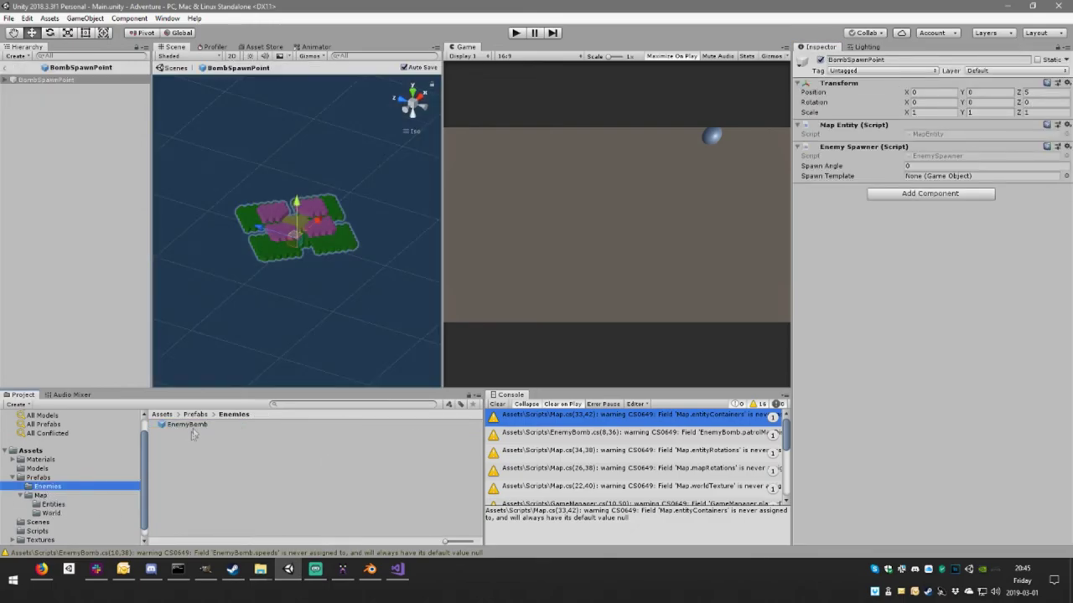
drag(188, 424, 981, 176)
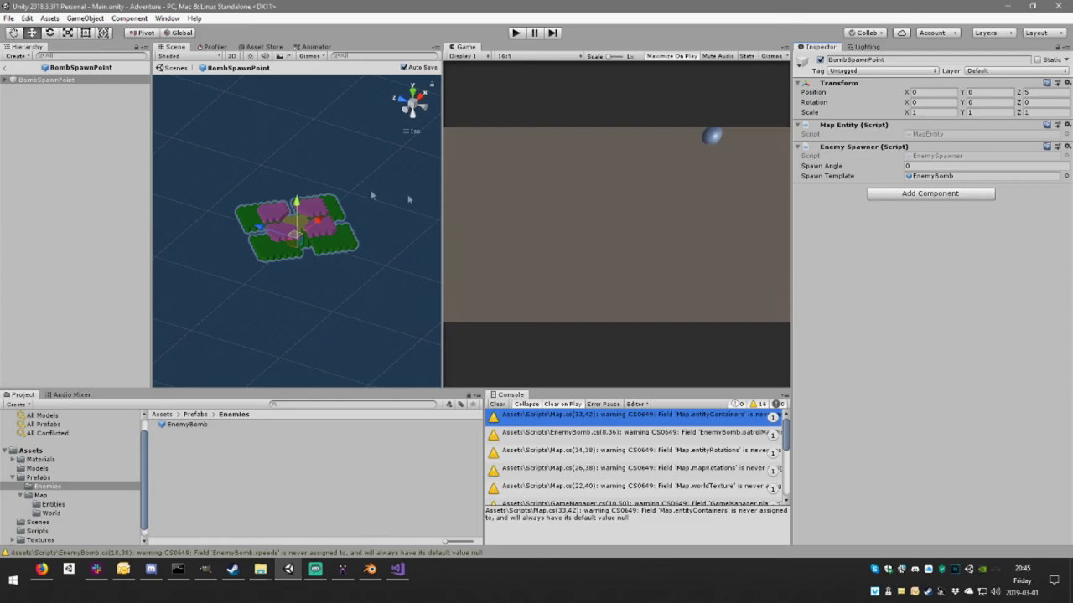
click(5, 68)
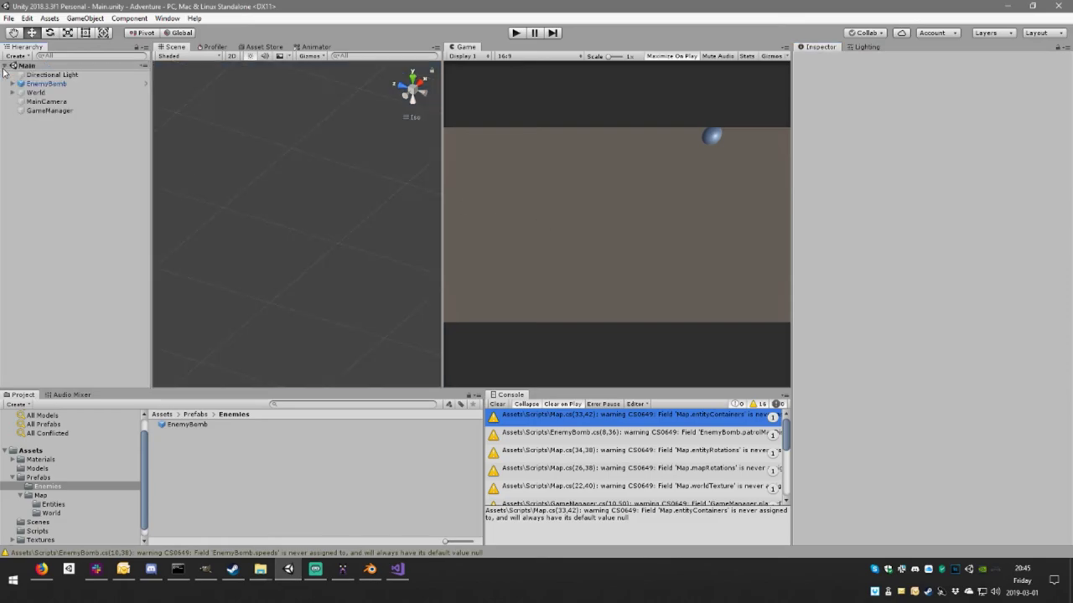
click(41, 84)
- Delete EnemyBomb from the scene, set World's Entity Info Texture to EntityInfoMap, and start Play mode
key(Delete)
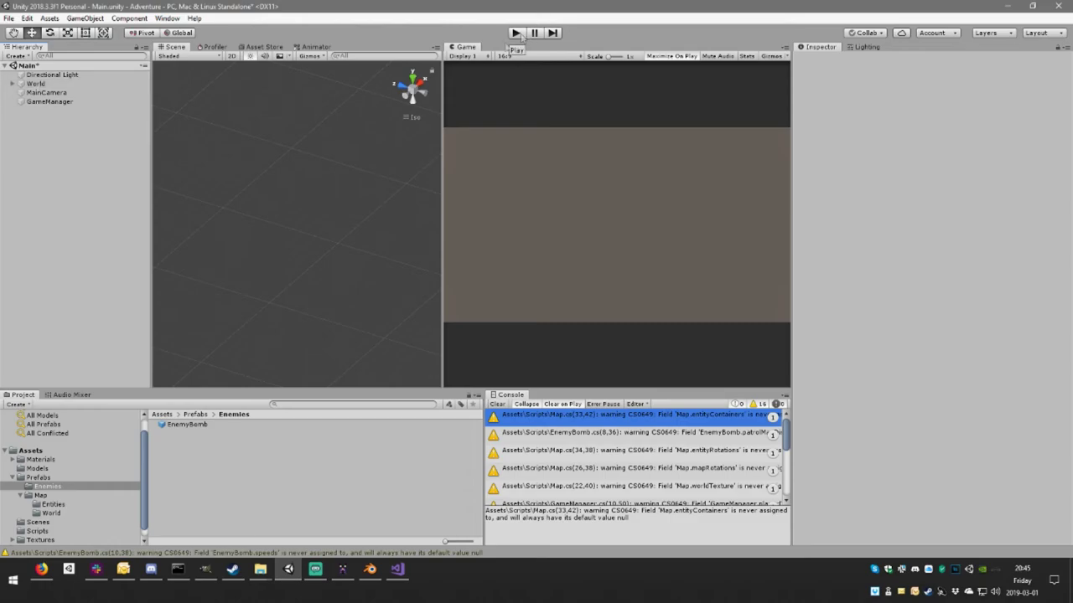
click(38, 84)
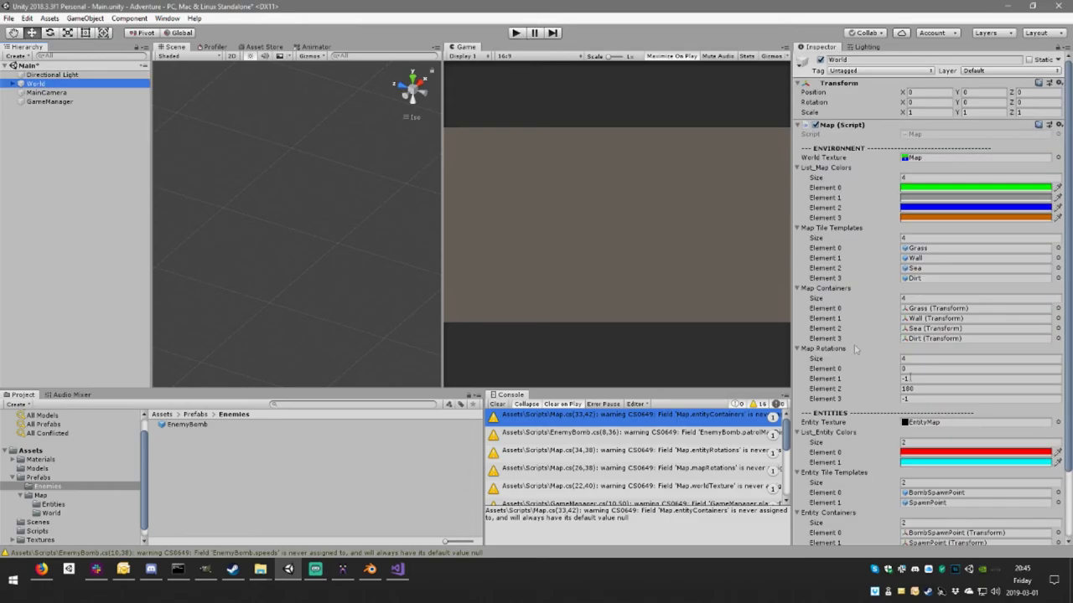
scroll(855, 349, down, 3)
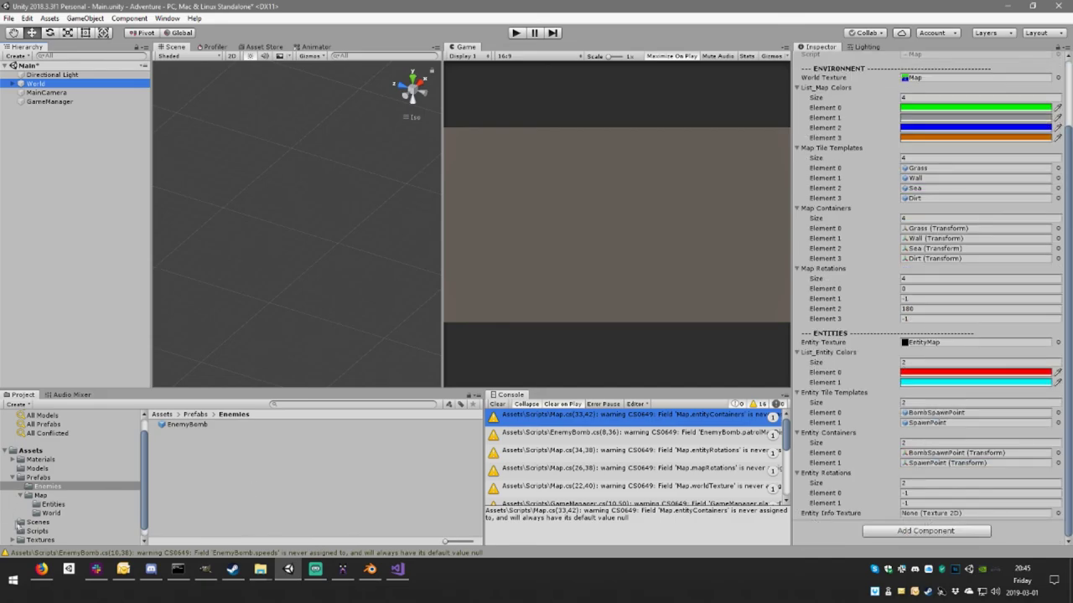
click(37, 540)
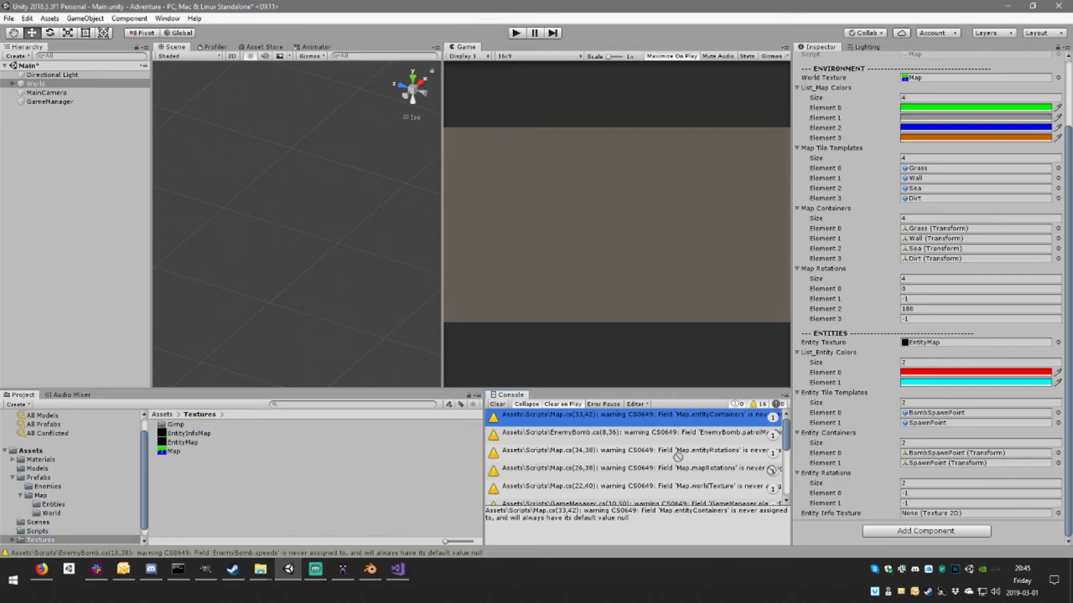
drag(677, 456, 977, 513)
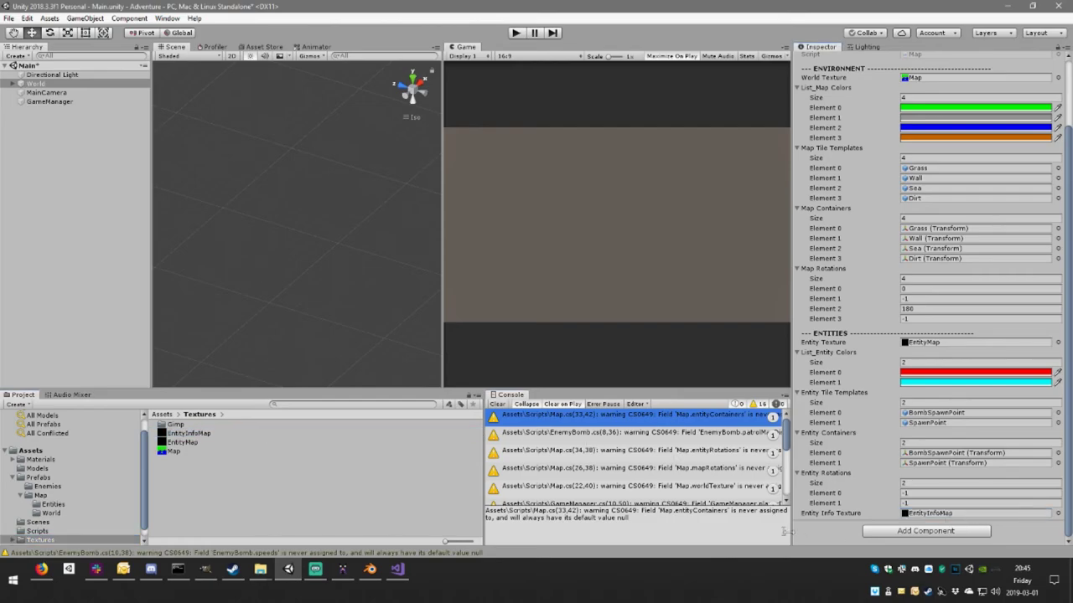
click(516, 33)
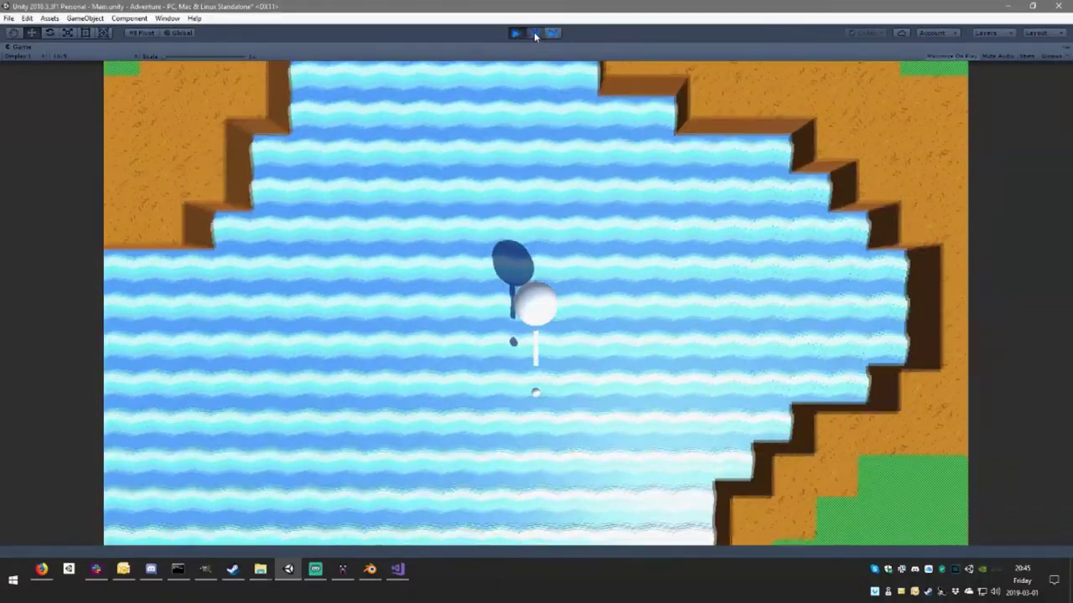
- Pause the game and zoom the Scene view in on the spawned Player
click(534, 32)
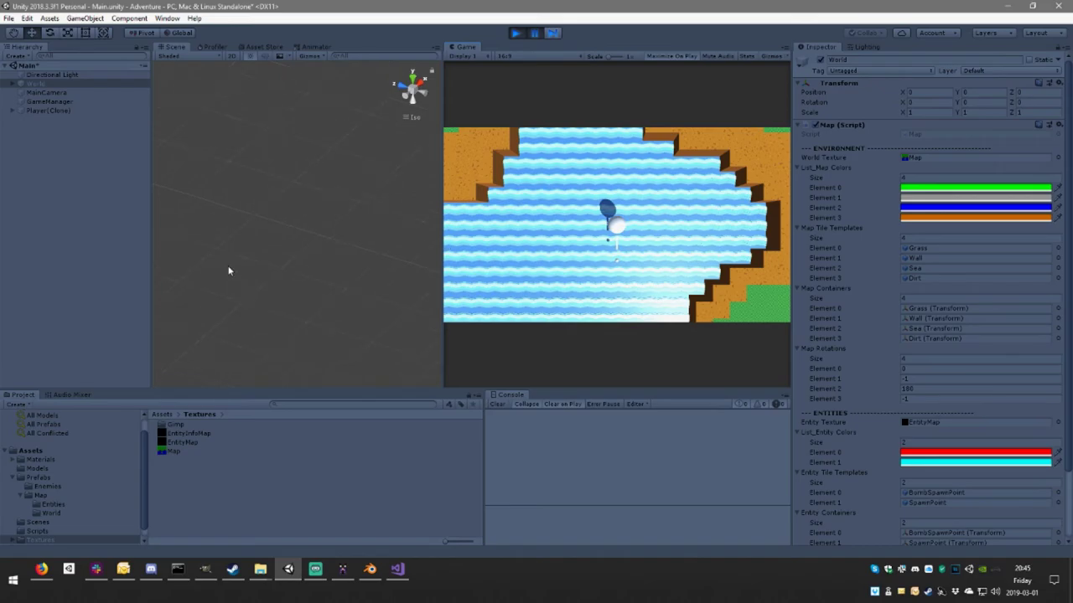
double_click(47, 111)
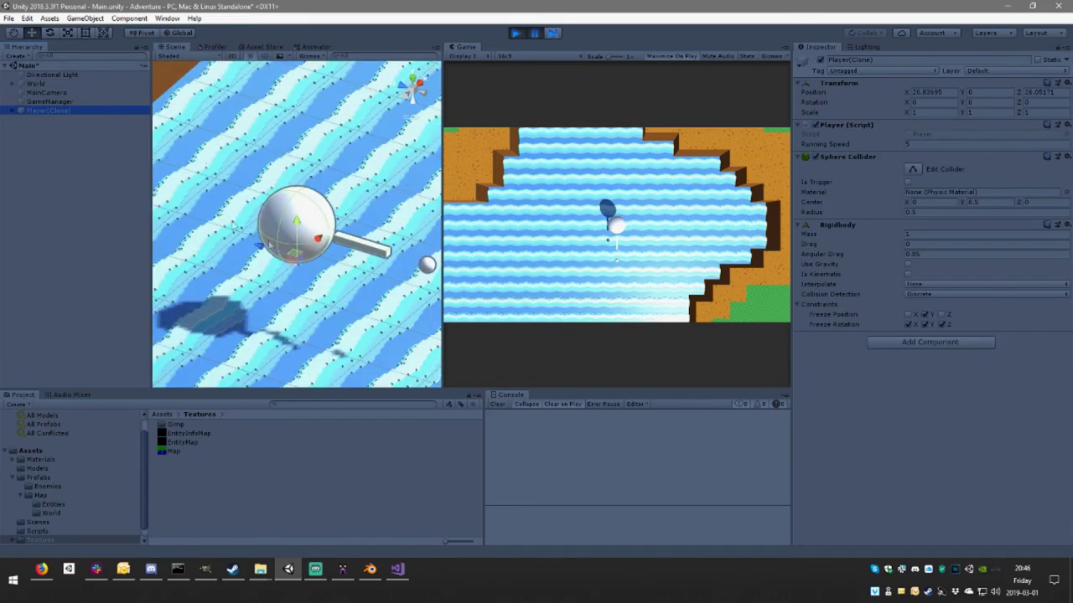
scroll(283, 265, down, 3)
scroll(289, 267, down, 3)
scroll(302, 269, down, 3)
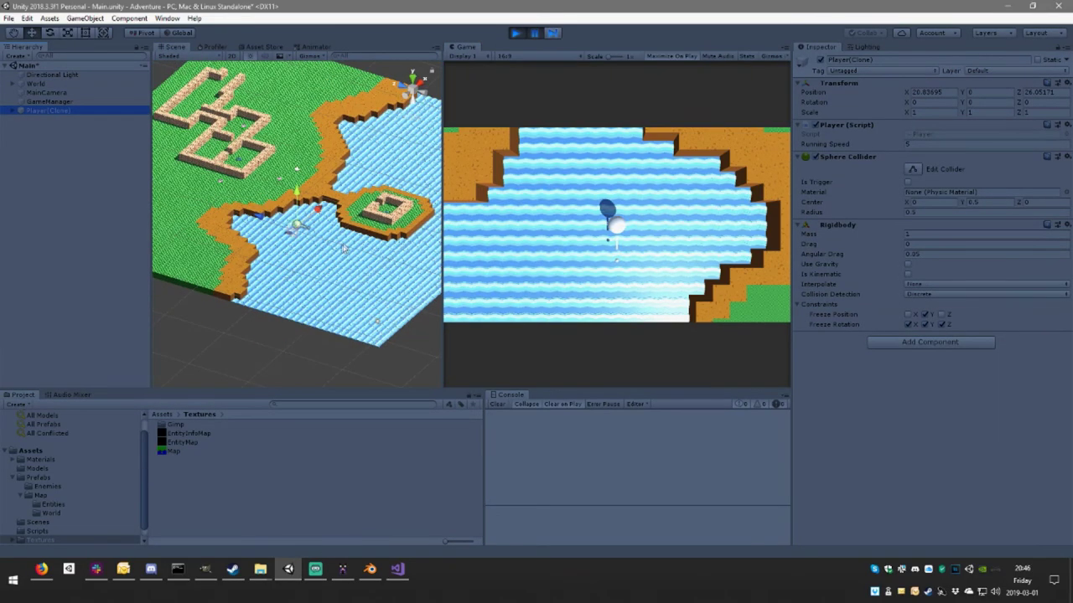
scroll(320, 269, down, 2)
scroll(319, 270, down, 3)
scroll(319, 269, down, 2)
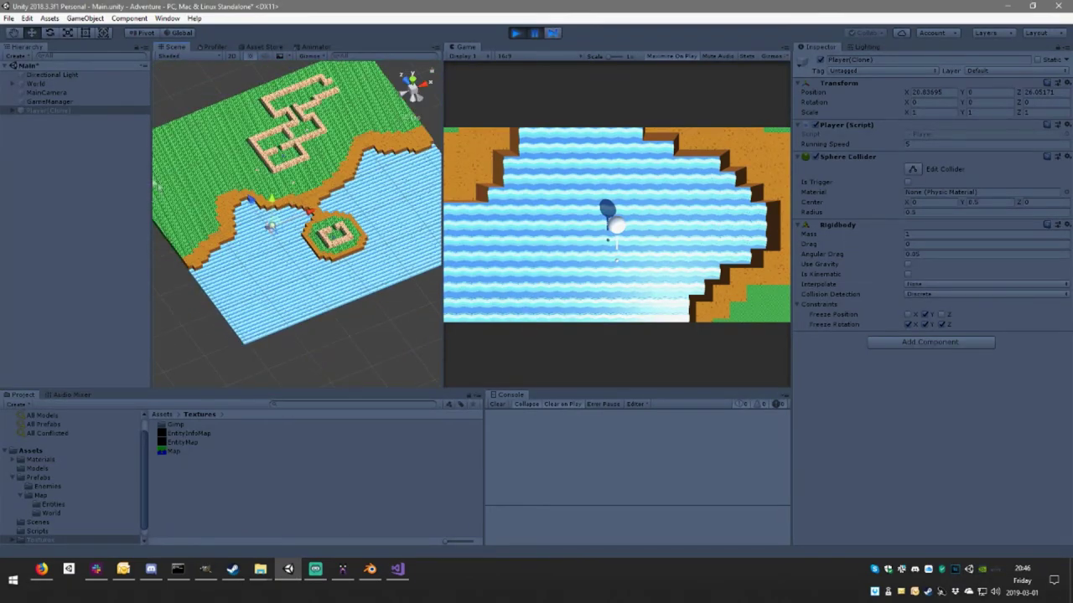
- Inspect each spawned bomb spawn point and its Model child under World, then stop play
click(11, 83)
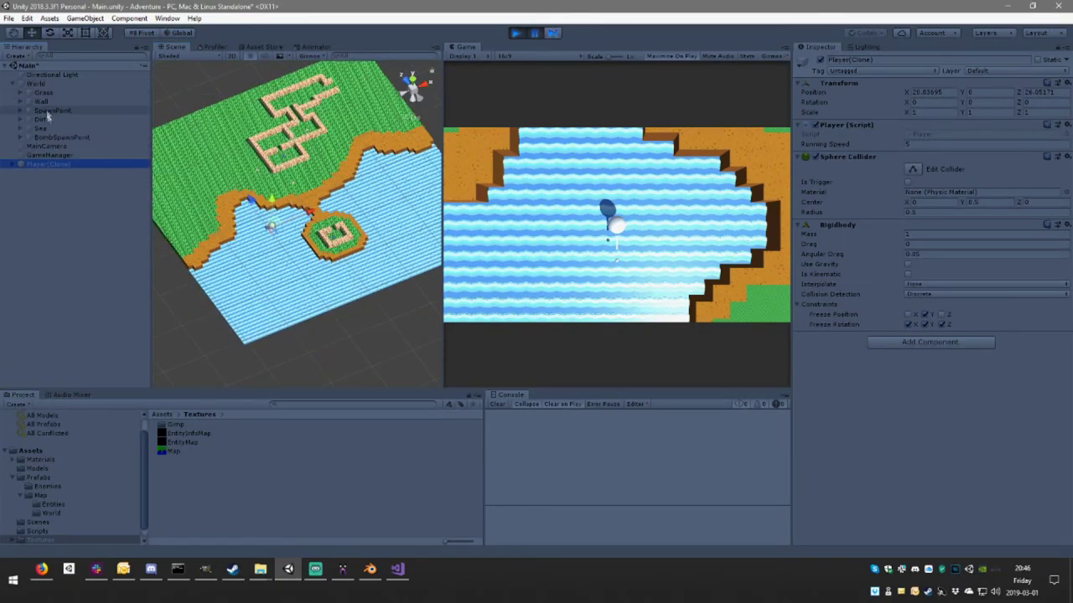
click(23, 139)
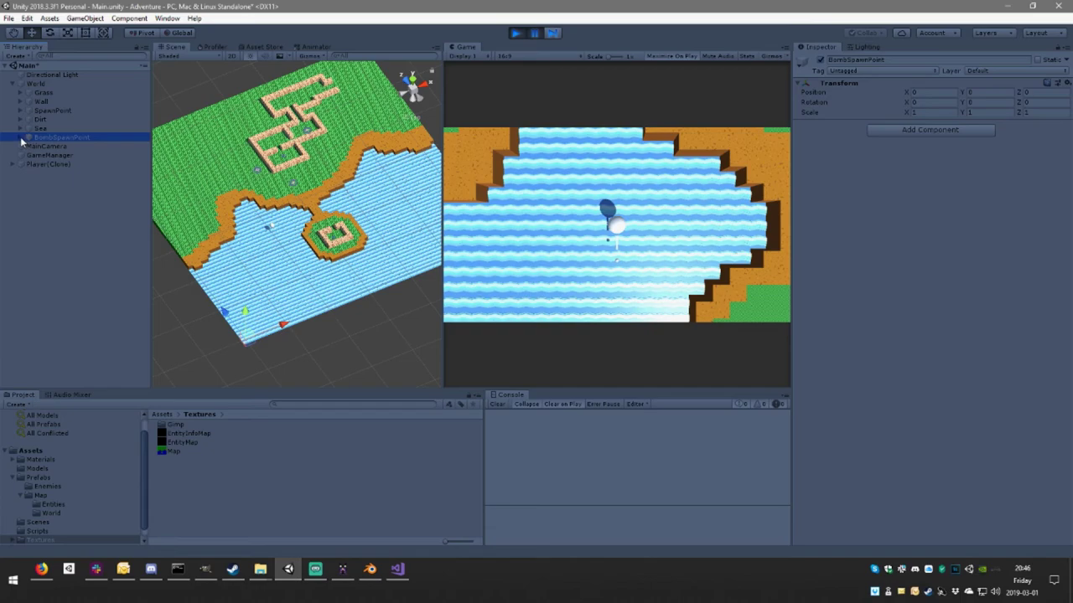
click(21, 137)
click(77, 146)
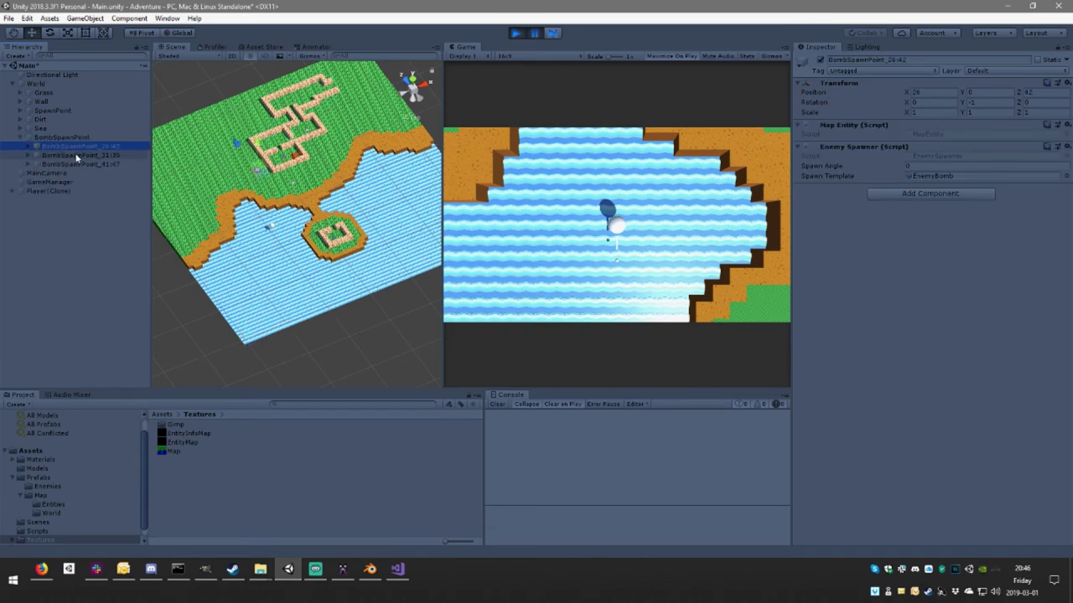
key(Down)
key(Down)
click(75, 144)
click(29, 147)
click(40, 156)
click(29, 146)
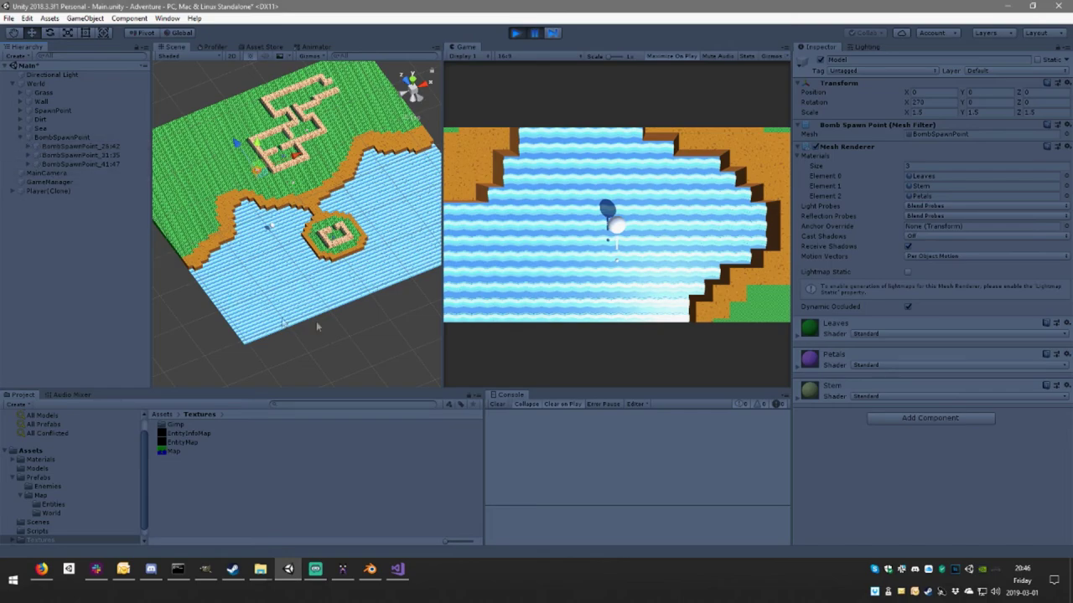
click(517, 34)
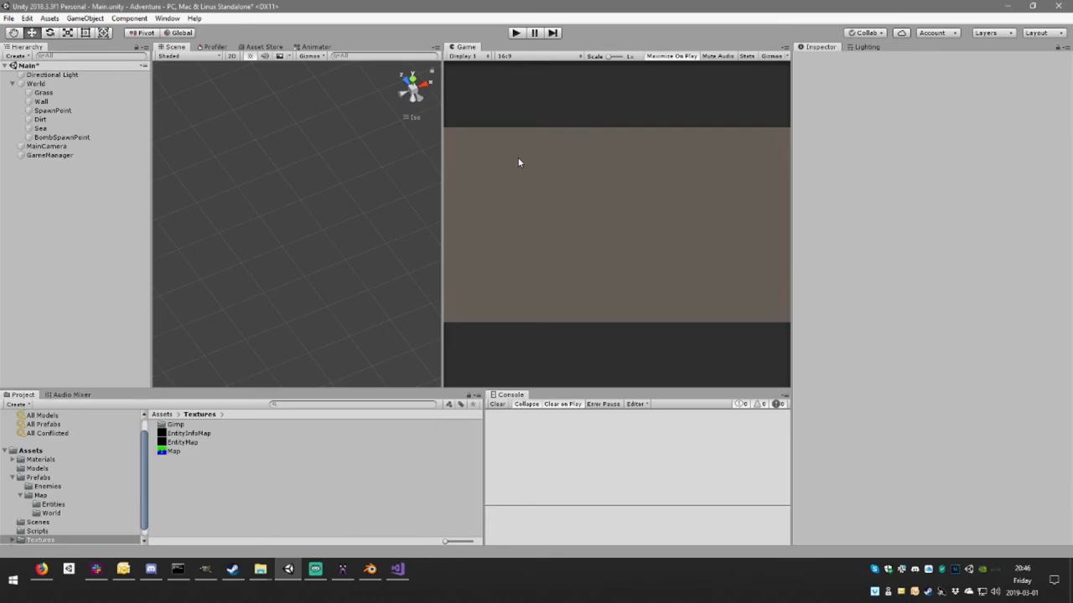
- Open Map.cs and place the cursor on empty line 97 inside the SetupEntities inner loop
click(397, 568)
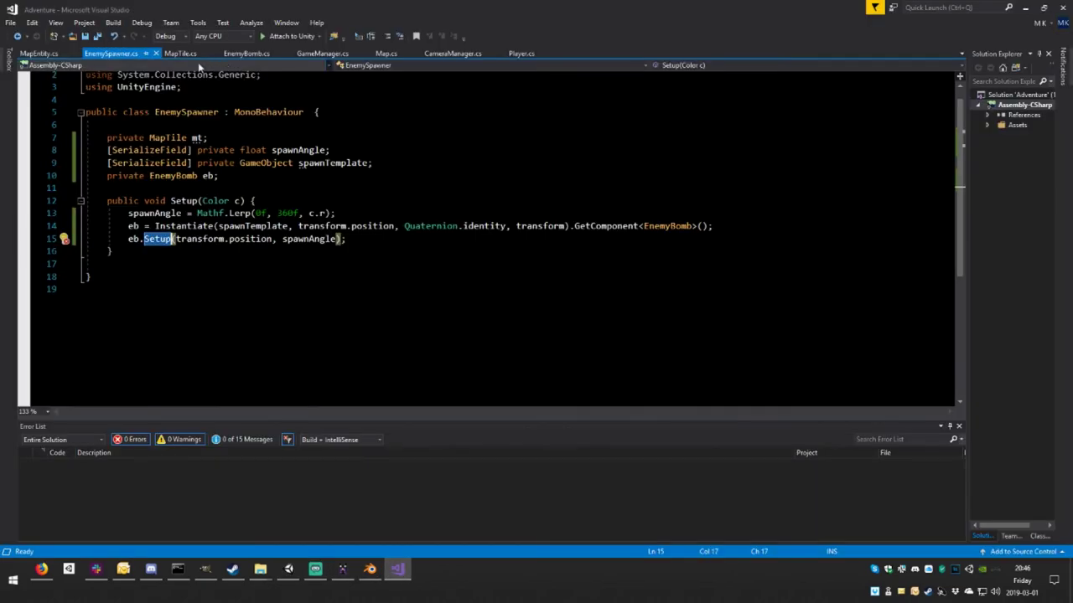
click(176, 54)
click(209, 229)
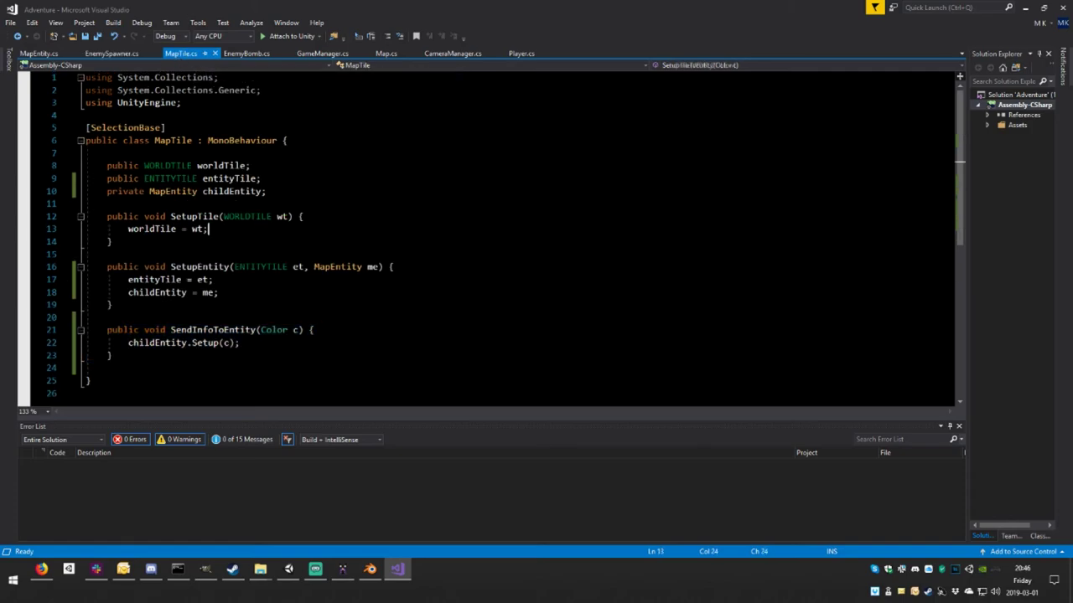
click(385, 53)
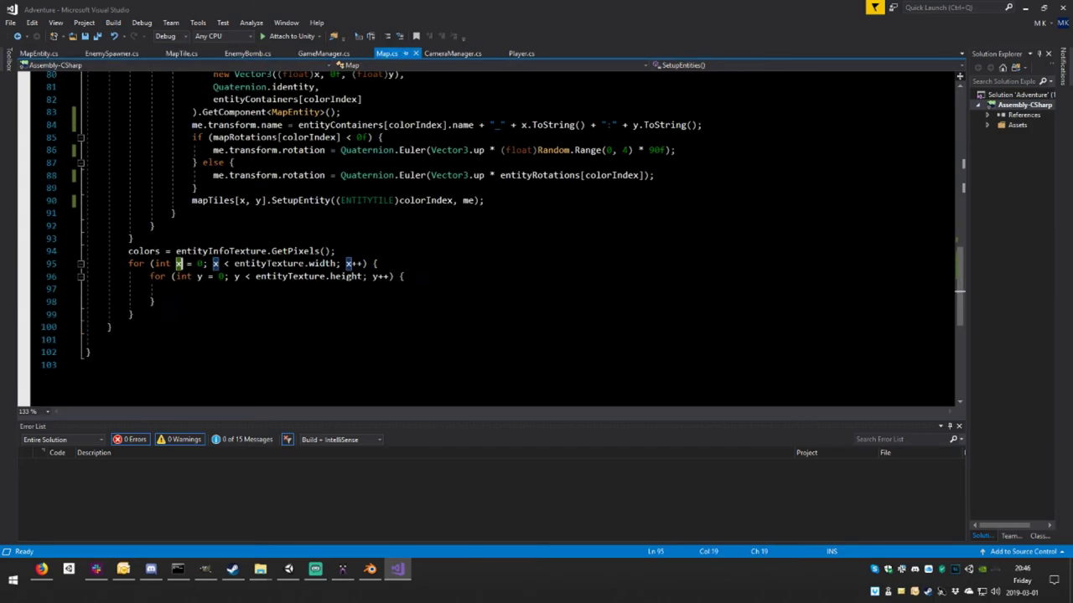
scroll(495, 239, up, 3)
scroll(494, 239, up, 5)
scroll(486, 239, down, 2)
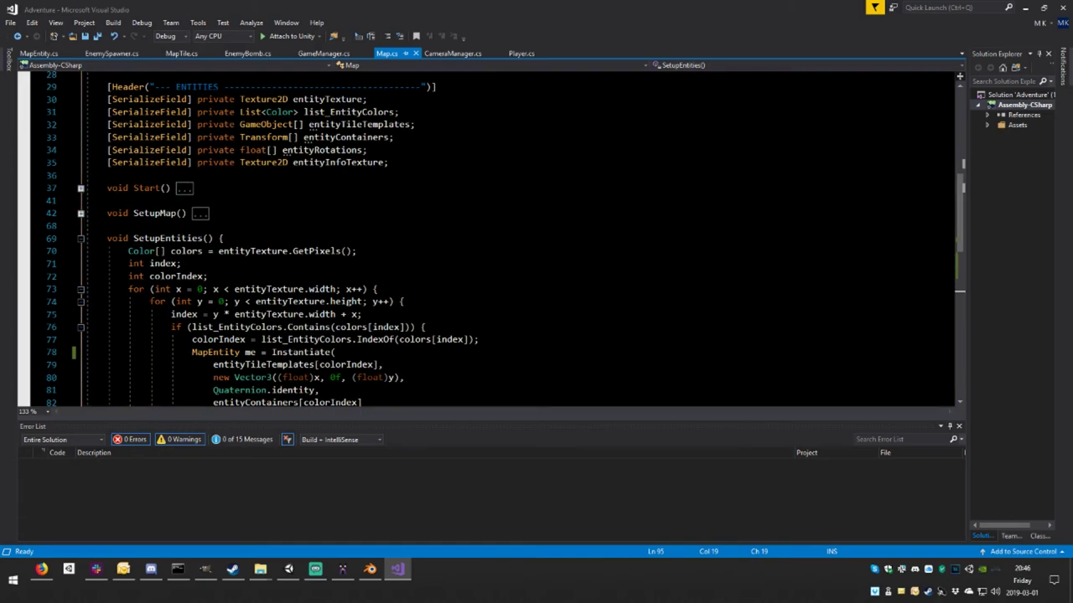
click(80, 188)
click(81, 188)
scroll(495, 239, down, 6)
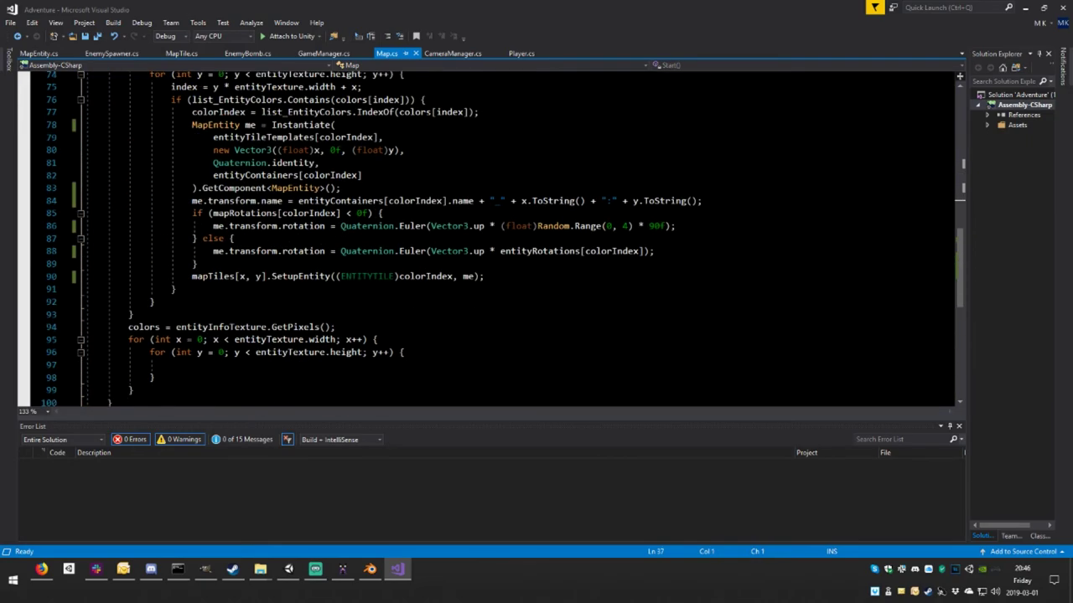
click(171, 365)
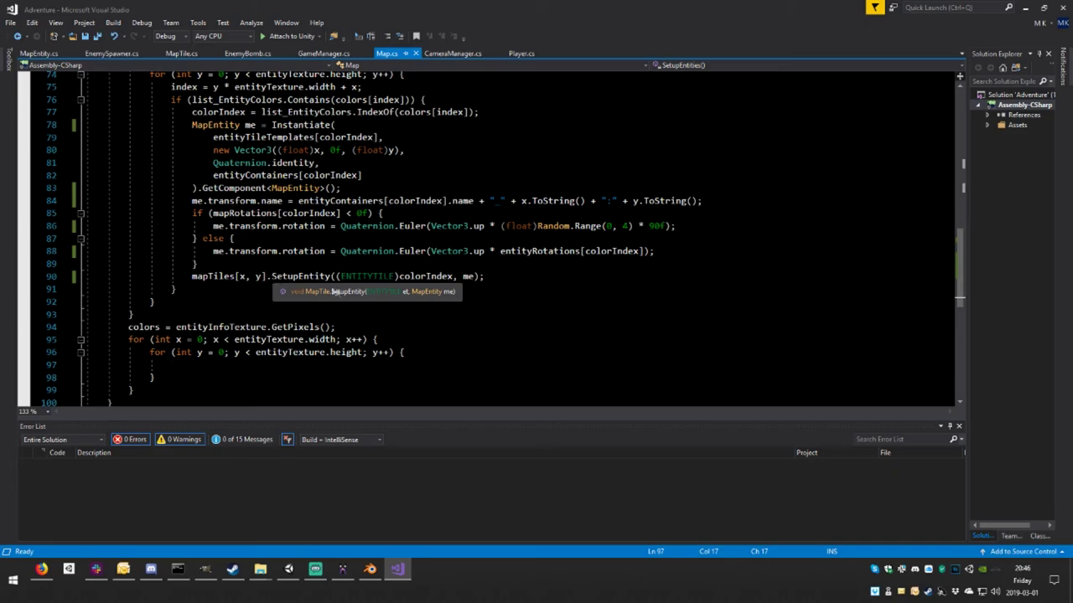
- Start line 97 with mapTiles[x, y].SendInfoToEntity( using the tile access copied from line 90
text(Map)
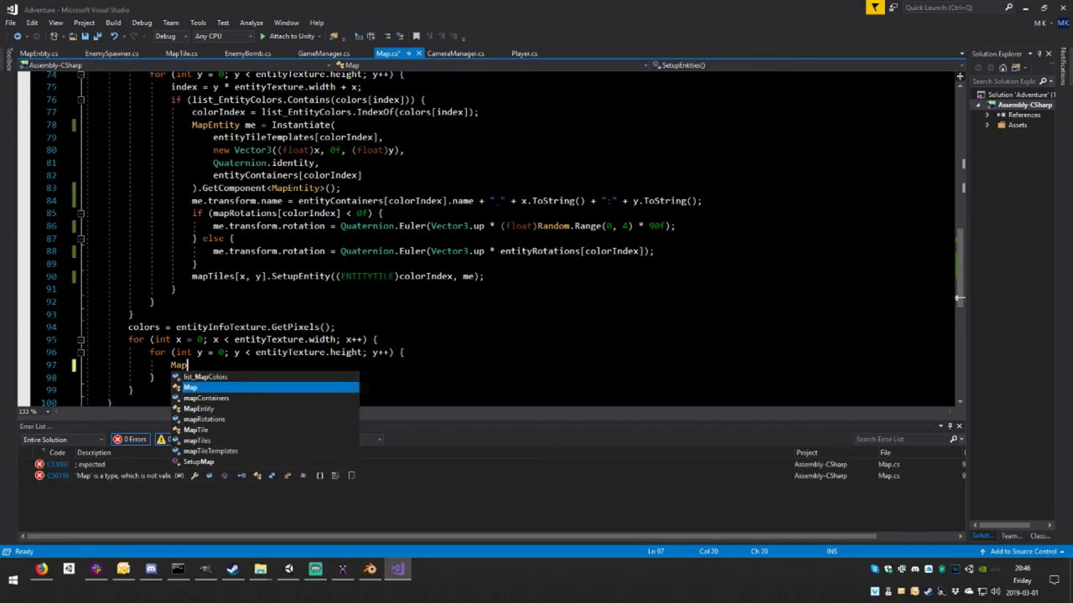
key(BackSpace)
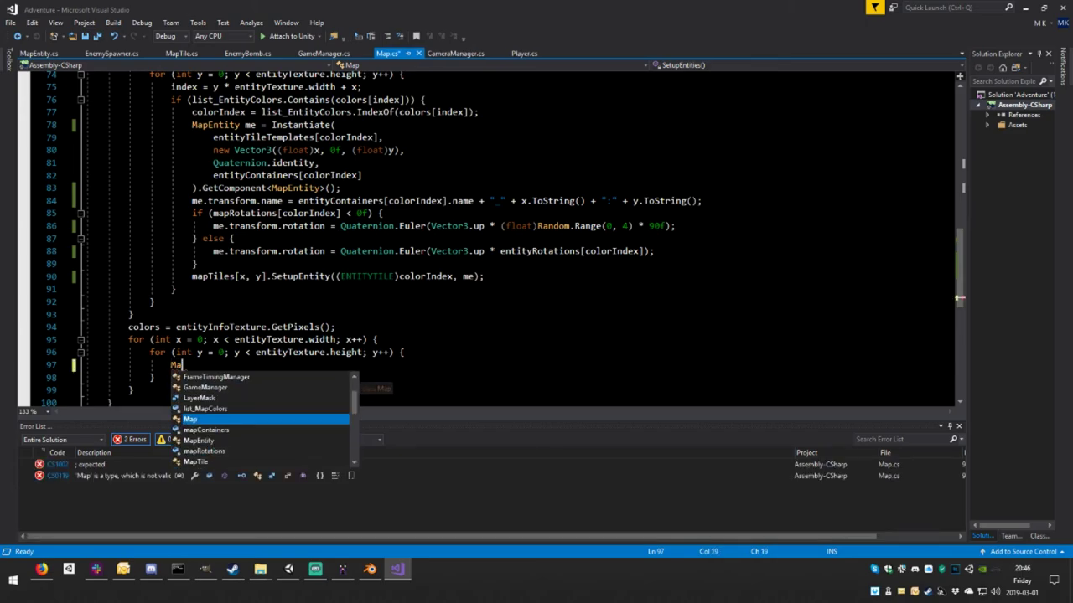
key(BackSpace)
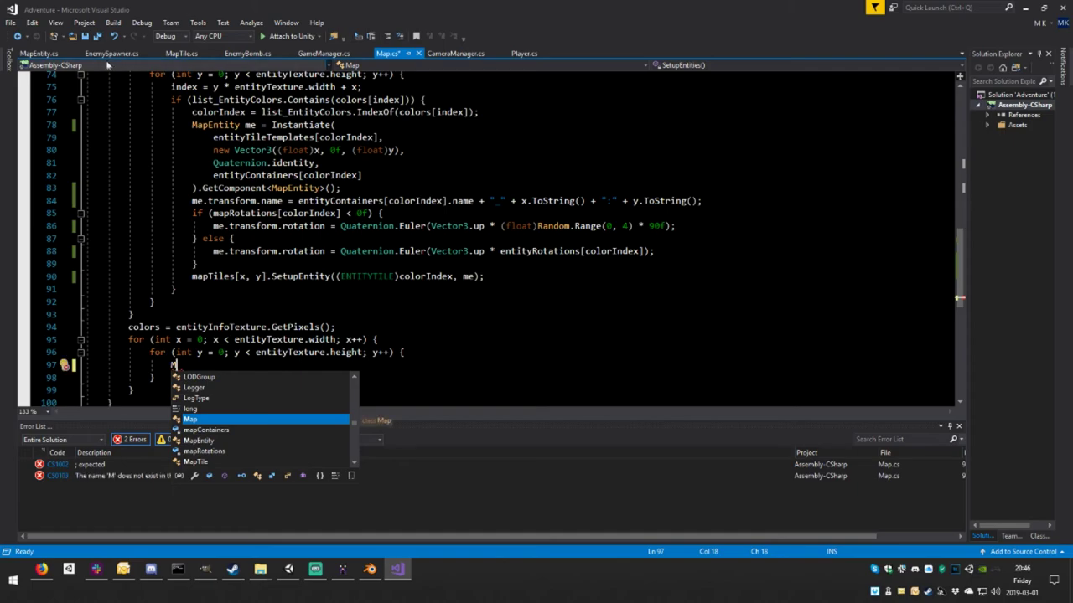
click(175, 54)
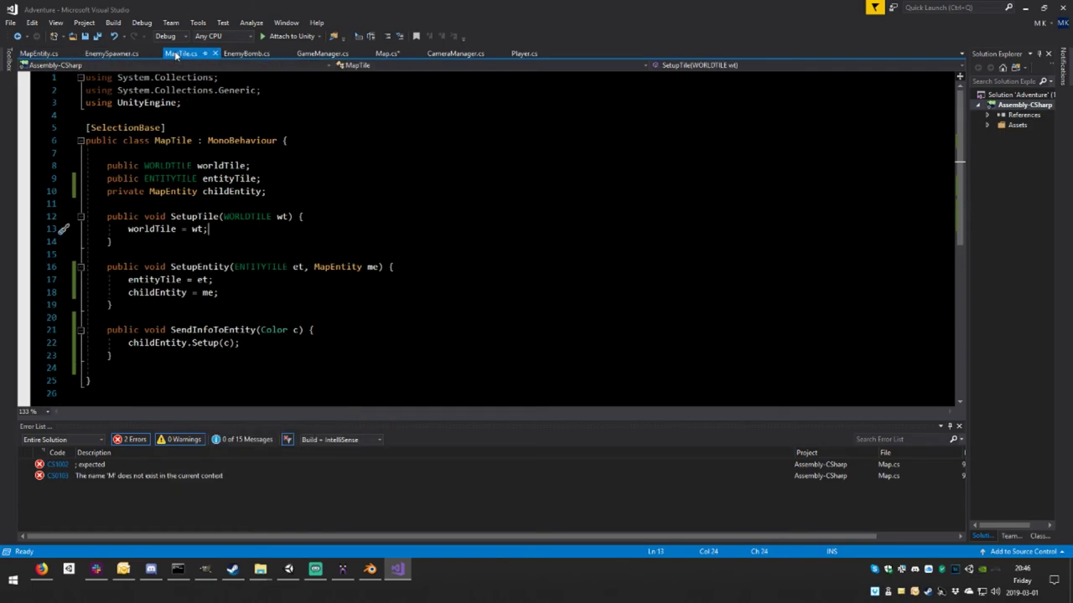
click(38, 53)
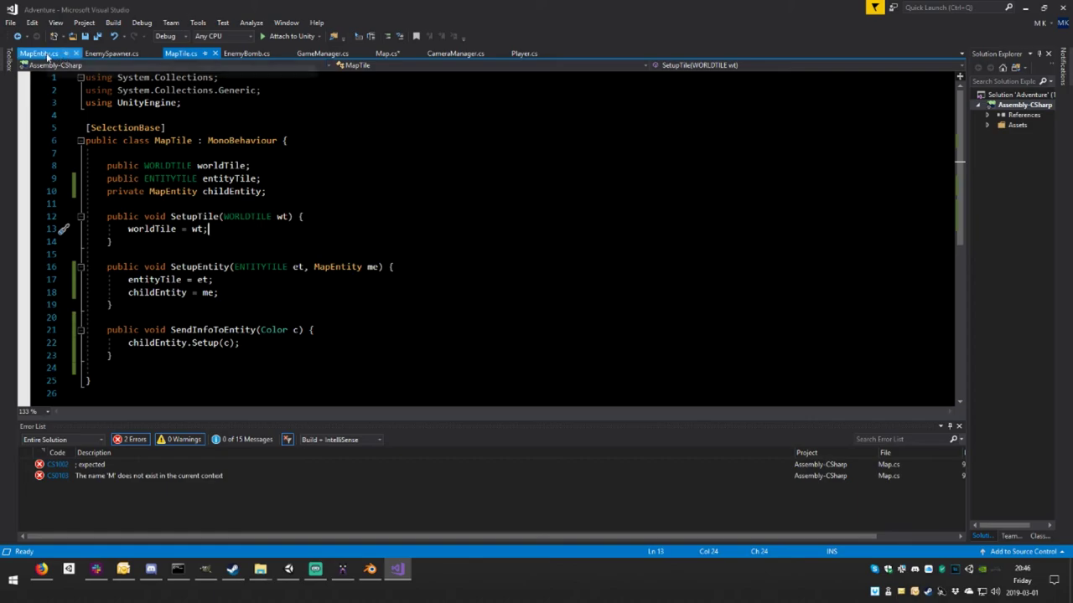
click(117, 54)
click(181, 54)
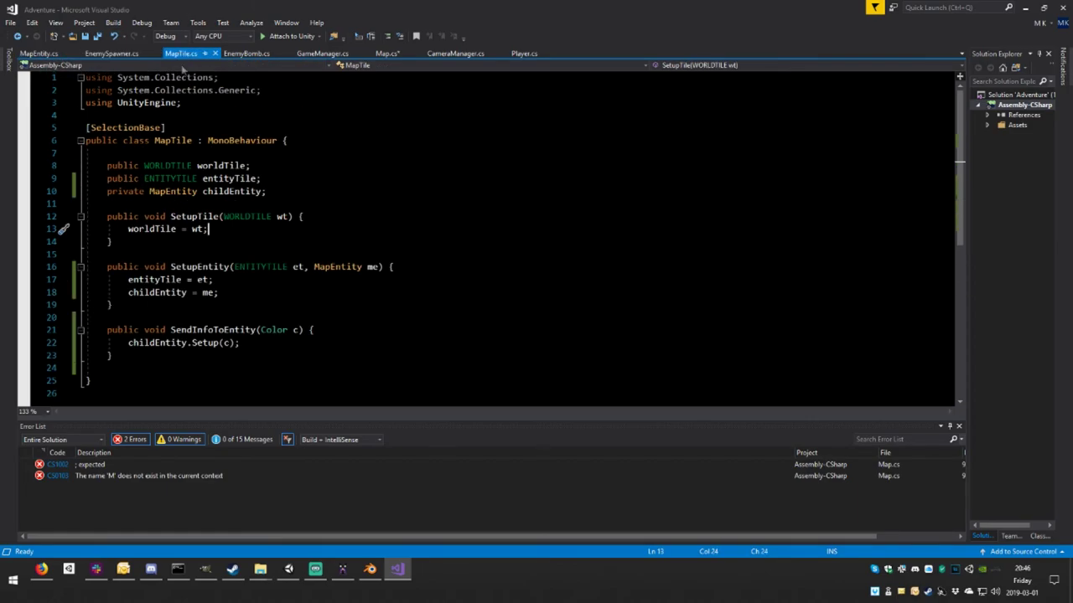
click(387, 54)
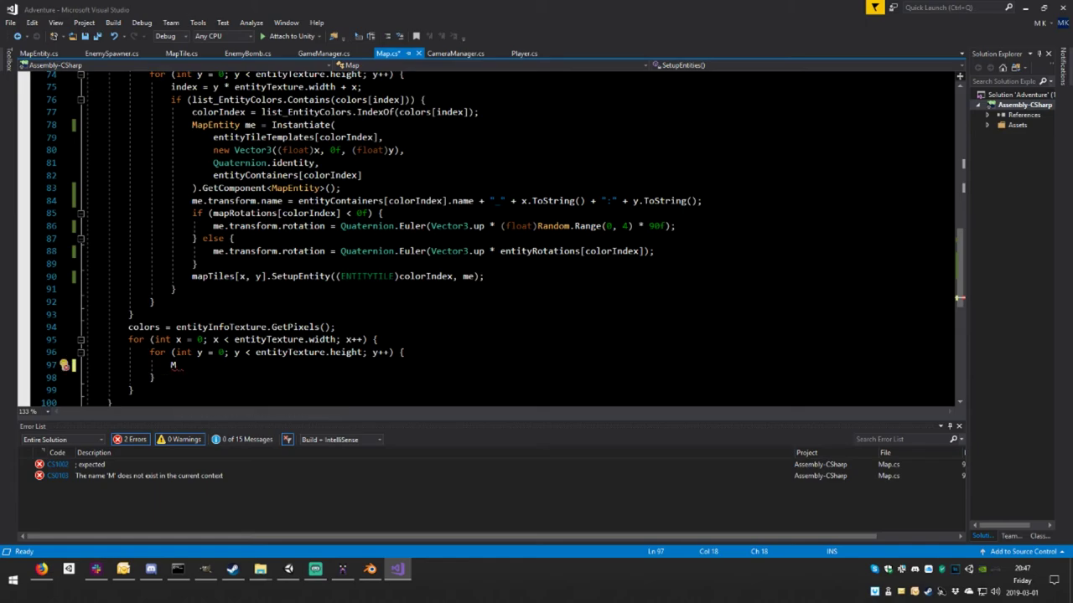
drag(272, 276, 191, 277)
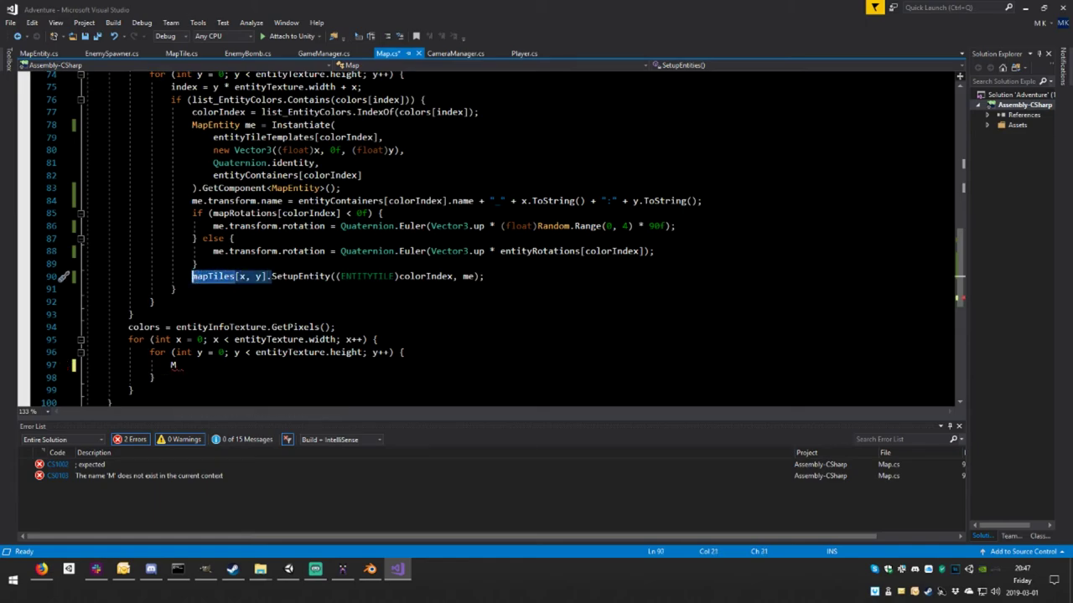
key(ctrl+c)
double_click(173, 365)
key(ctrl+v)
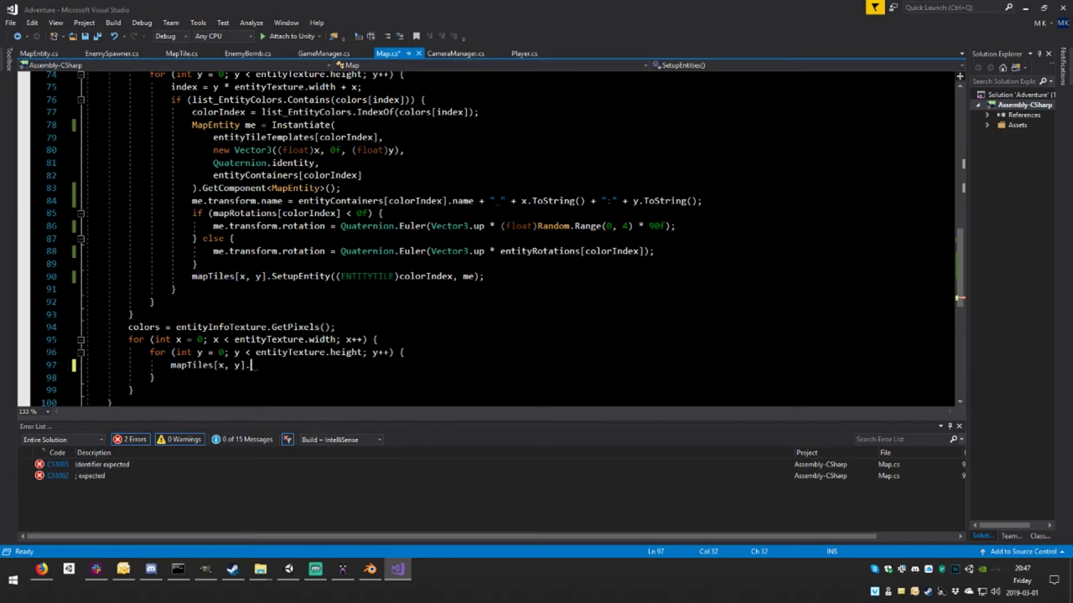
text(Send)
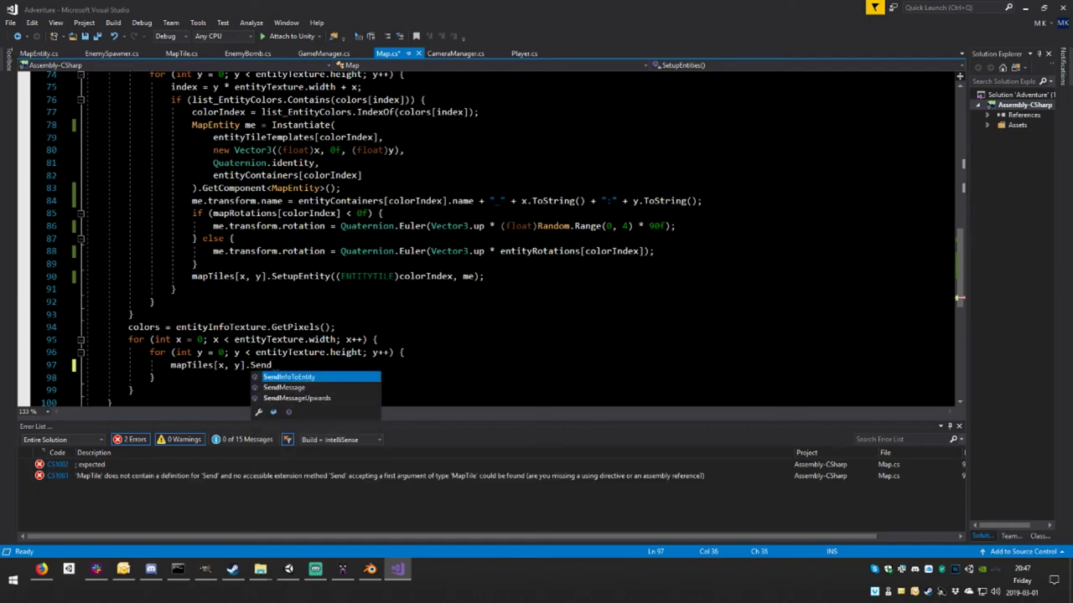
text(I)
key(Tab)
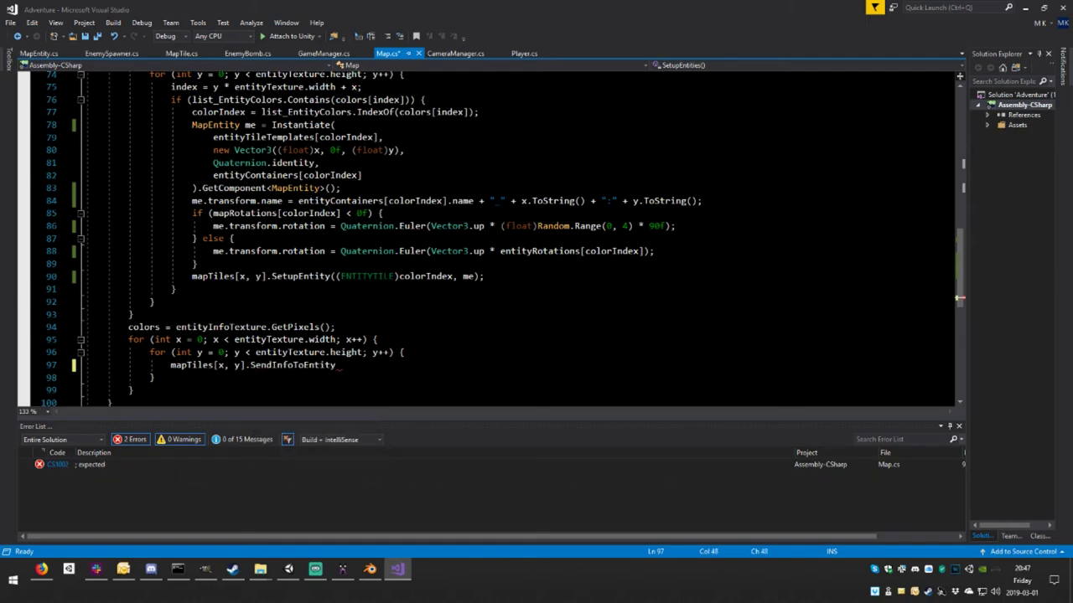
text(()
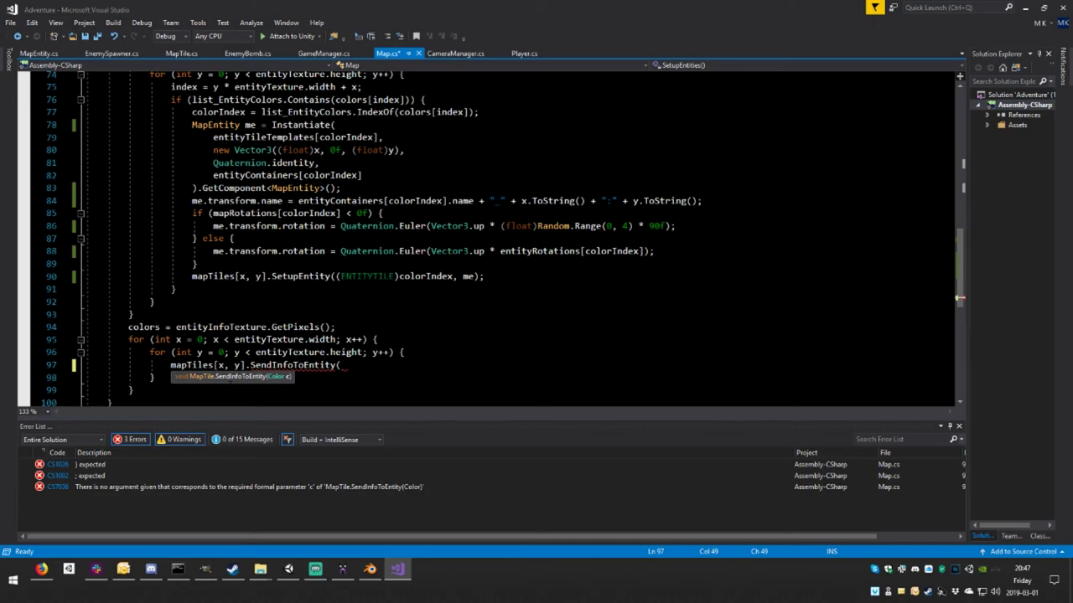
- Copy line 75's index calculation into the inner loop, declare index below GetPixels, and save
scroll(503, 243, up, 1)
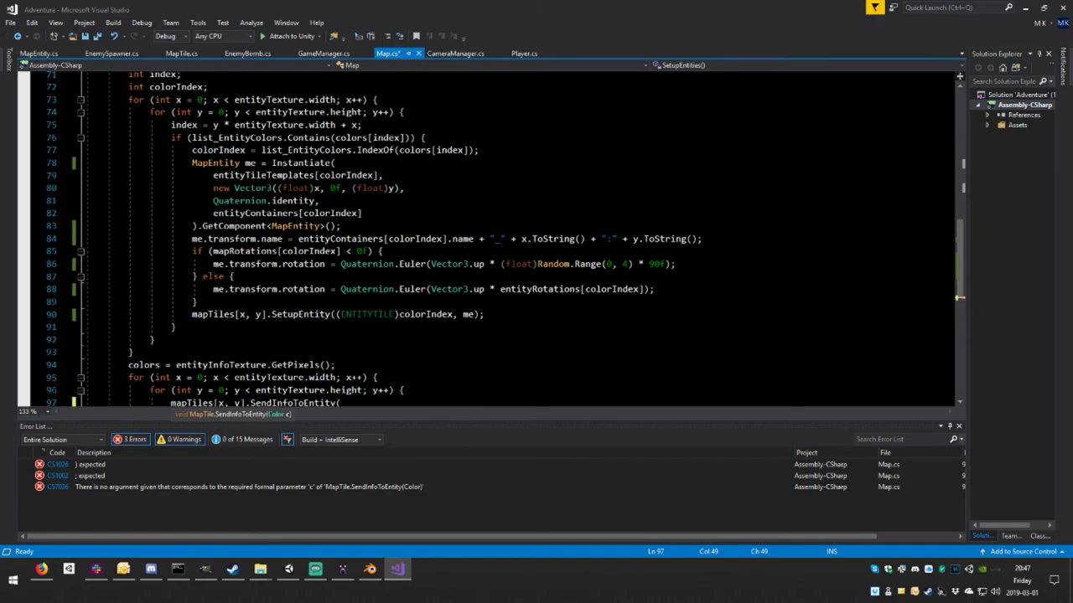
scroll(503, 243, up, 2)
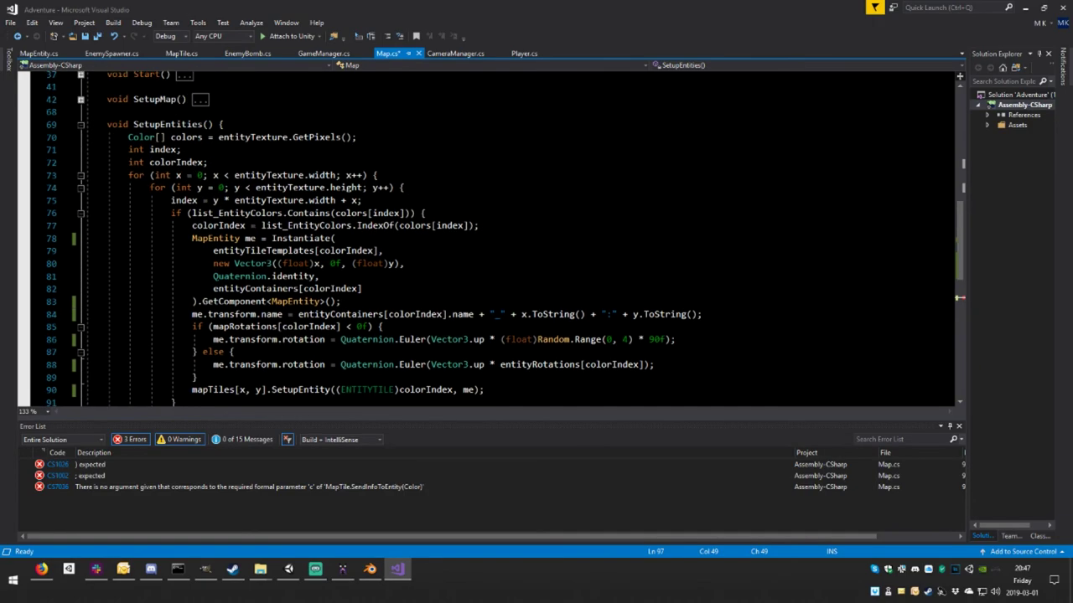
click(182, 139)
scroll(181, 139, down, 1)
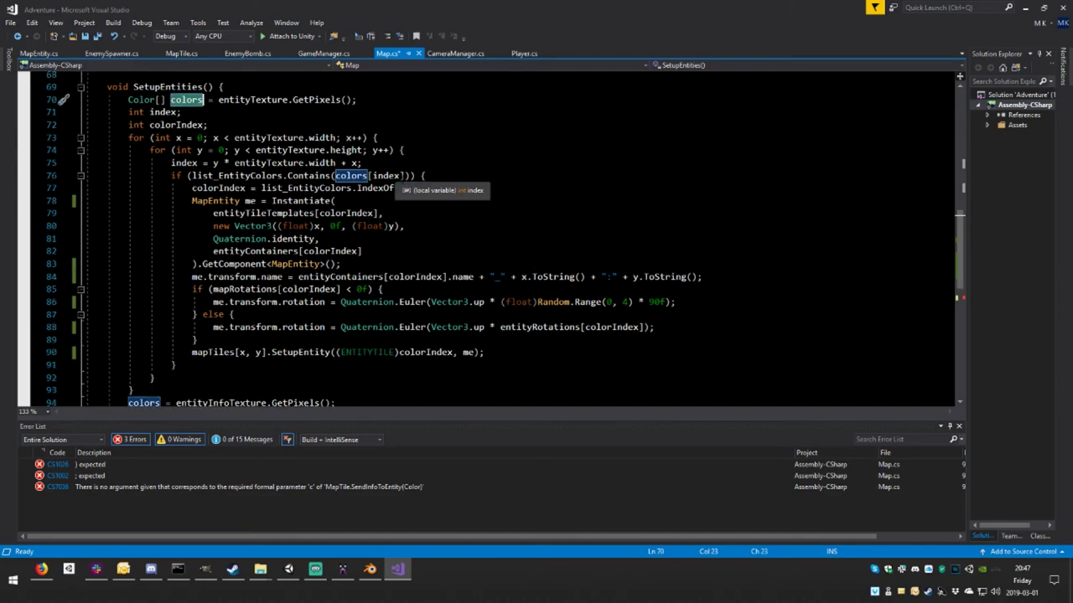
scroll(184, 162, down, 1)
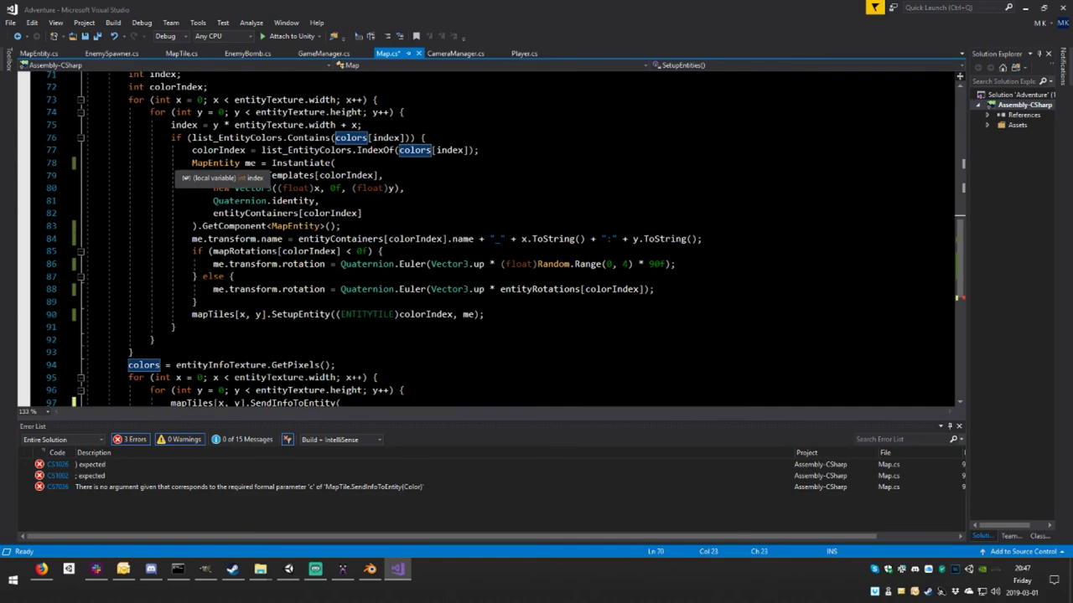
scroll(184, 163, up, 1)
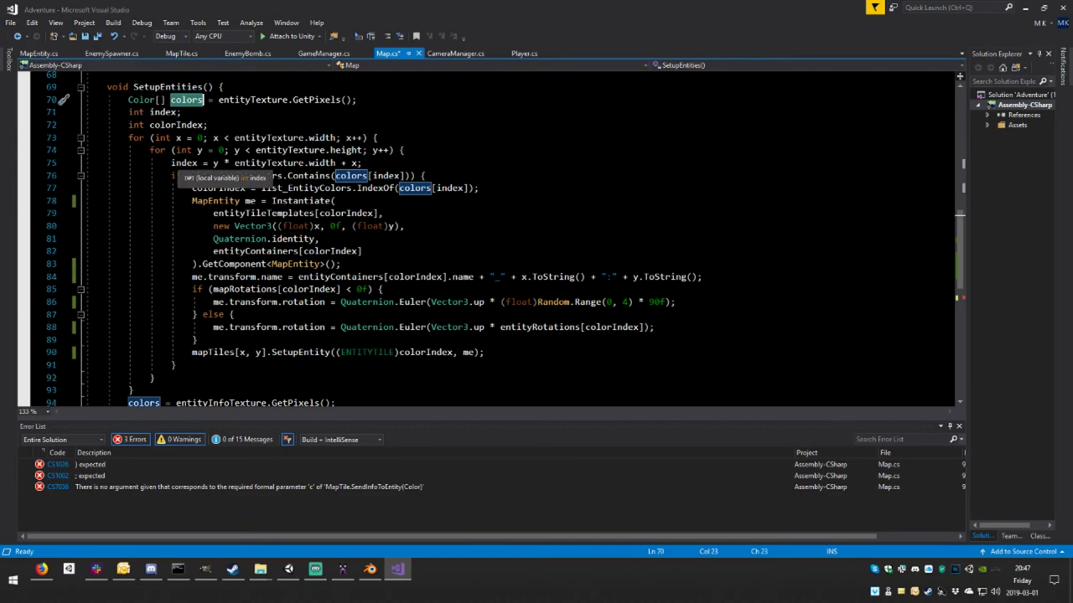
drag(171, 163, 362, 162)
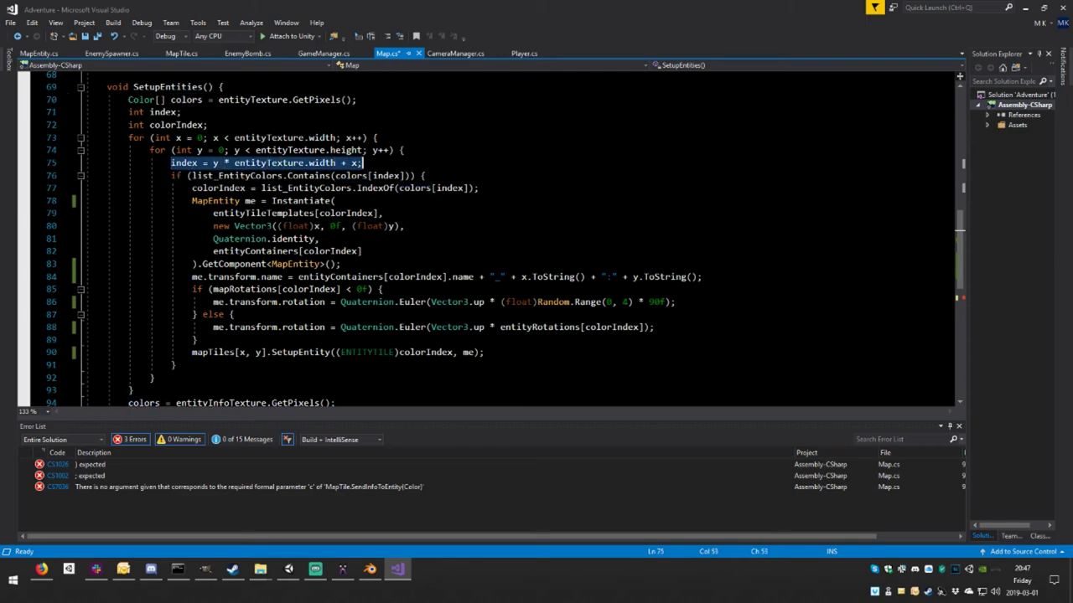
scroll(503, 239, down, 4)
scroll(503, 239, down, 2)
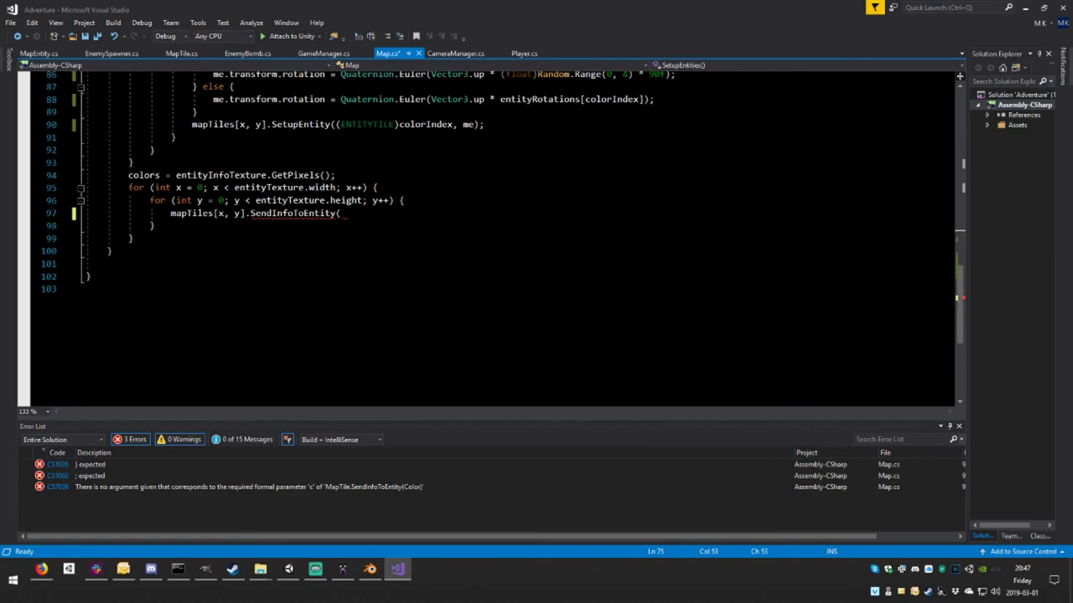
key(Return)
key(ctrl+v)
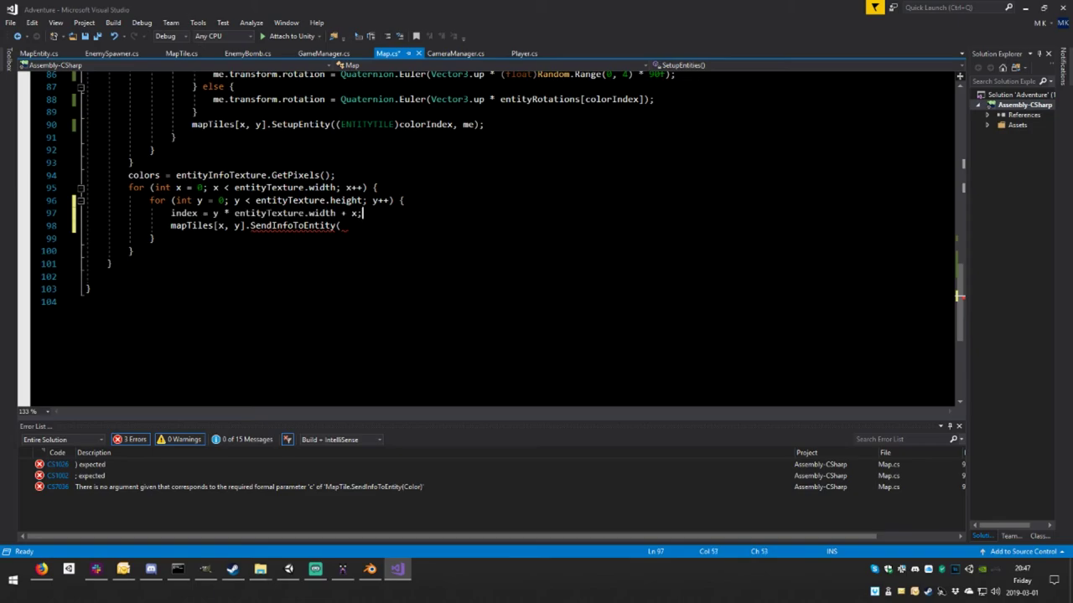
click(335, 175)
key(Return)
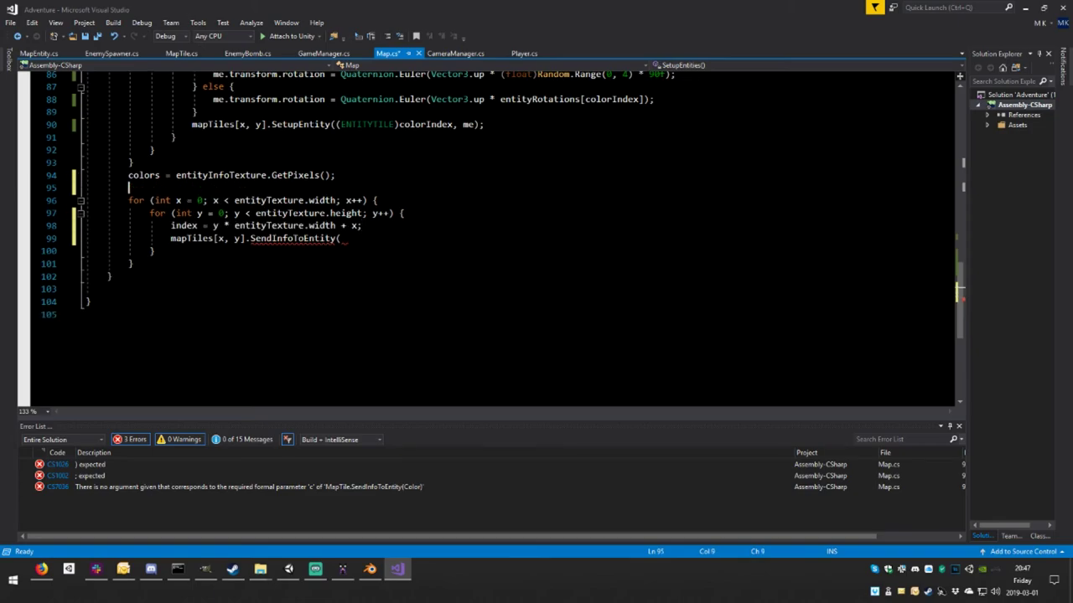
text(ind)
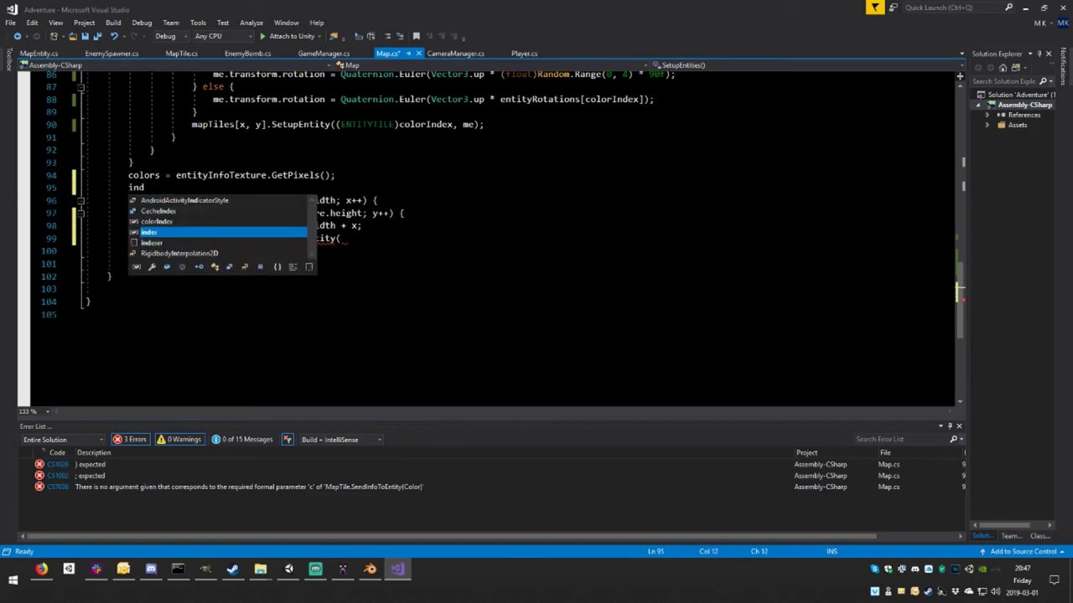
text(ex = 0)
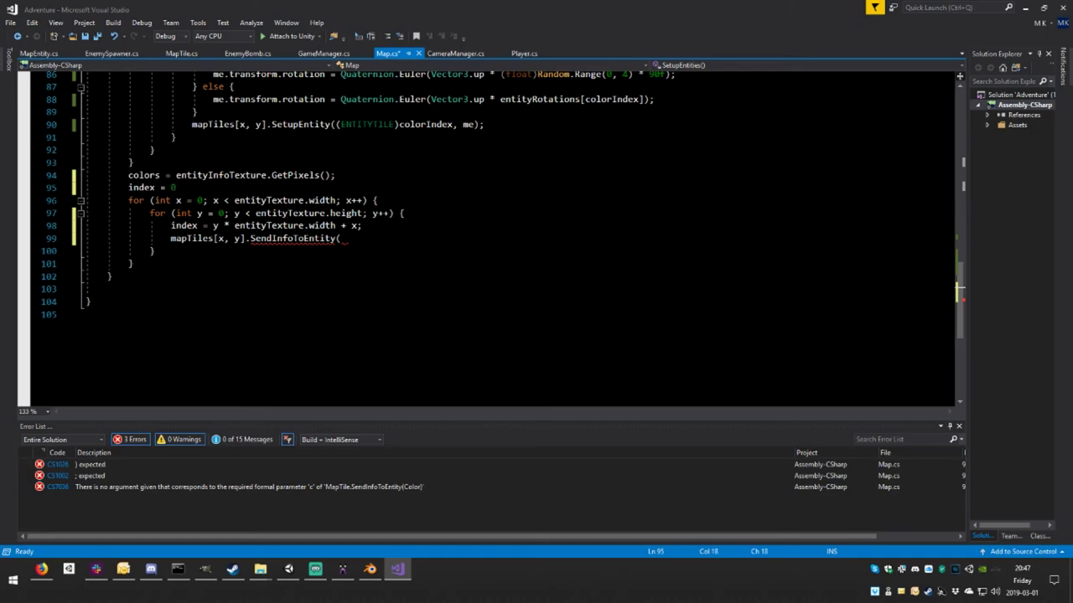
key(ctrl+s)
- Complete the call as mapTiles[x, y].SendInfoToEntity(colors[index]);
key(Down)
key(Down)
key(Down)
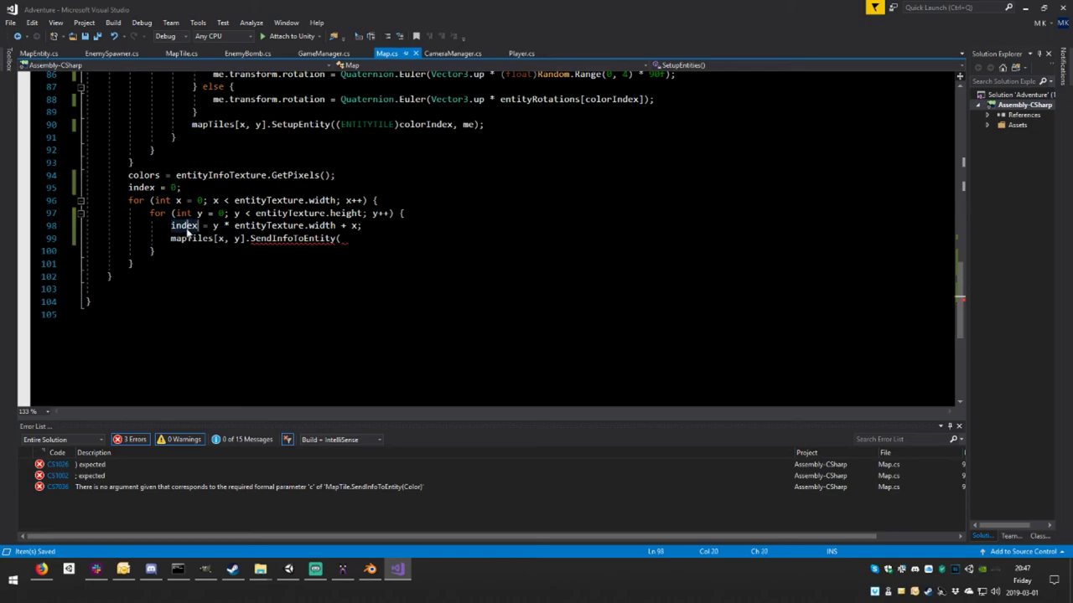
key(Down)
key(End)
text(index)
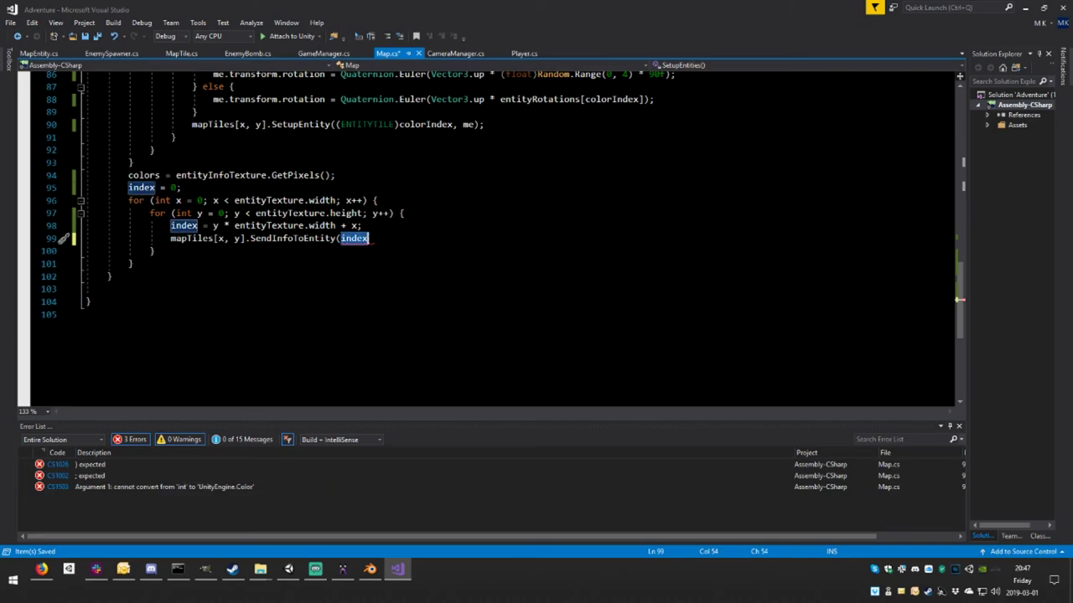
key(BackSpace)
key(BackSpace)
key(BackSpace)
key(BackSpace)
key(BackSpace)
text(Colors)
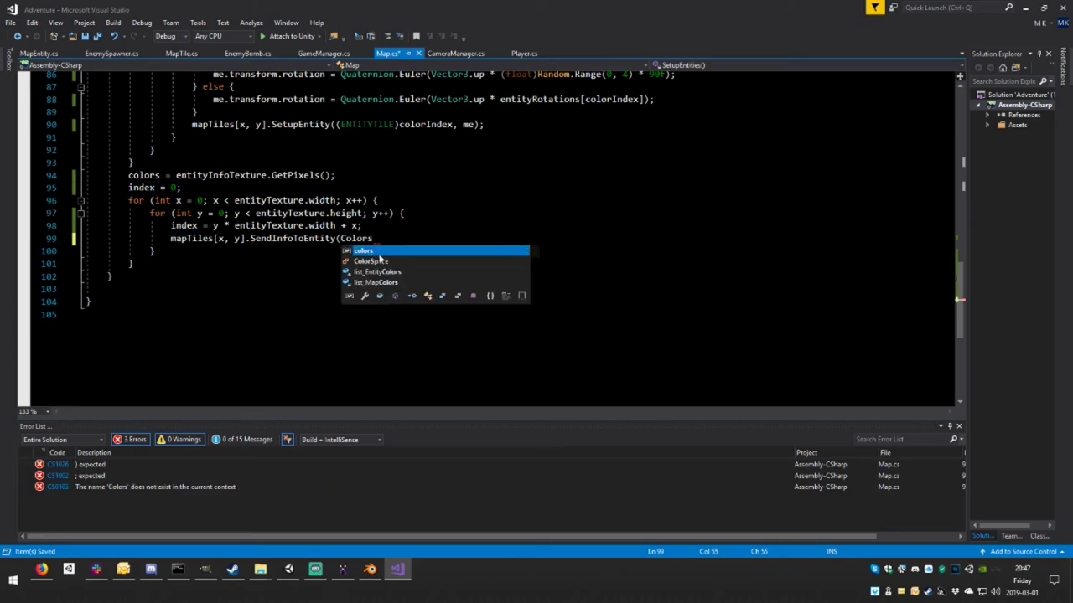
key(Tab)
text([)
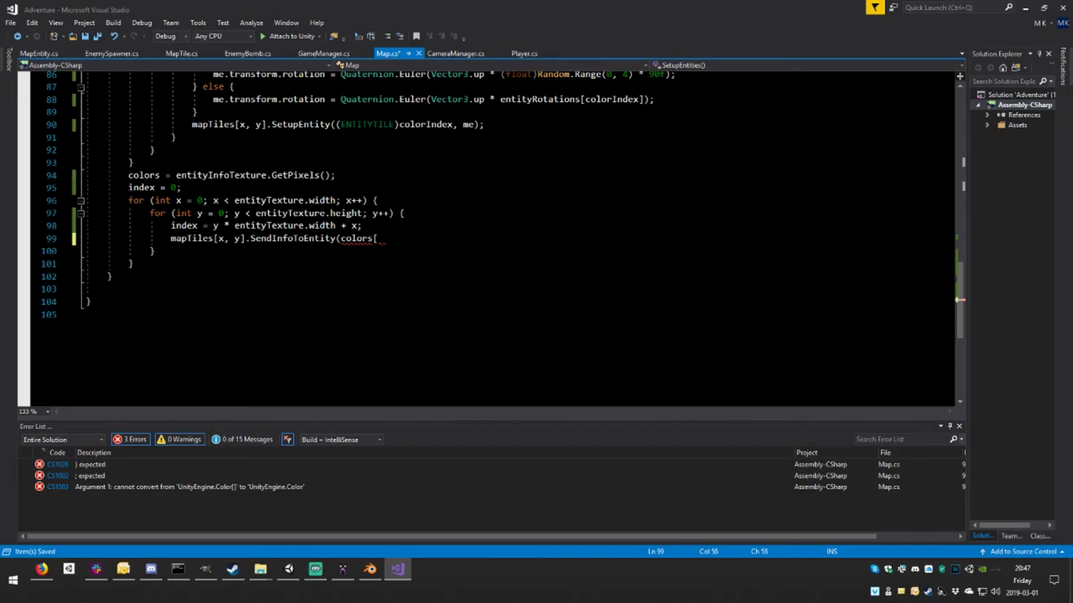
text(index])
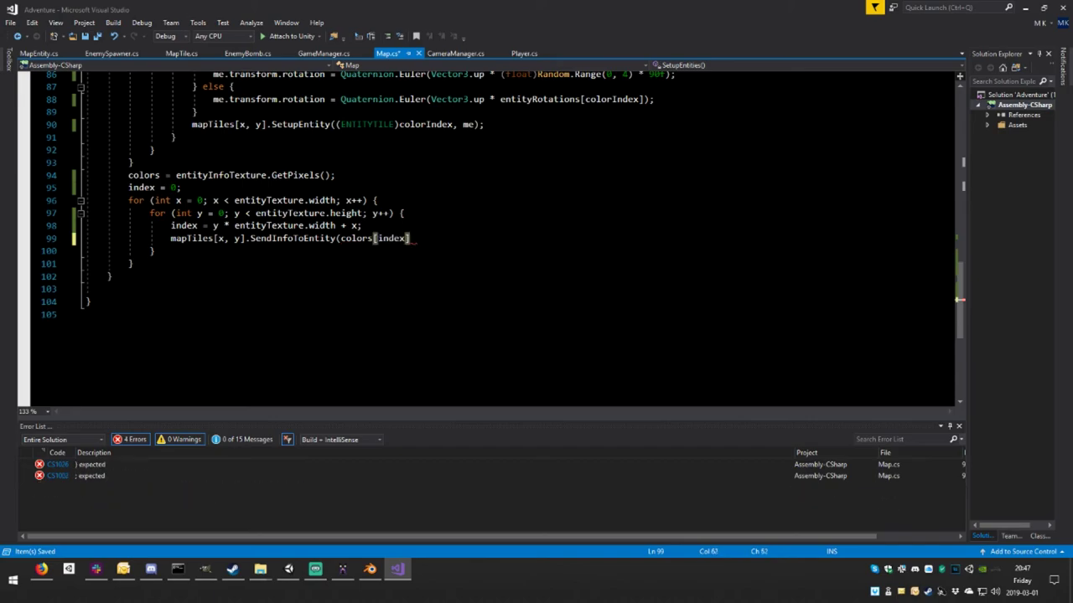
text())
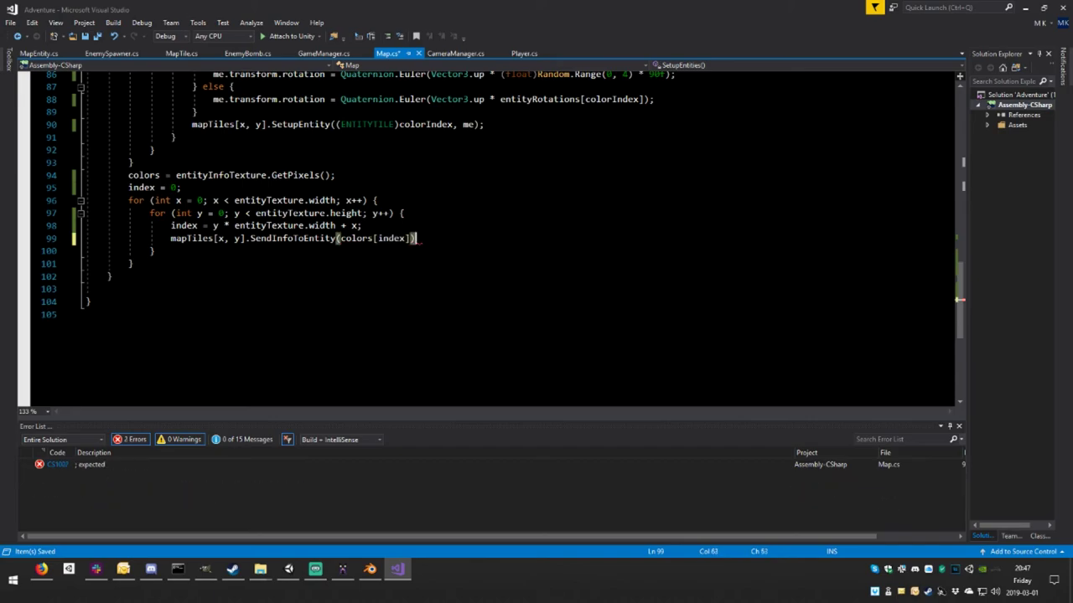
text(;)
scroll(486, 235, up, 3)
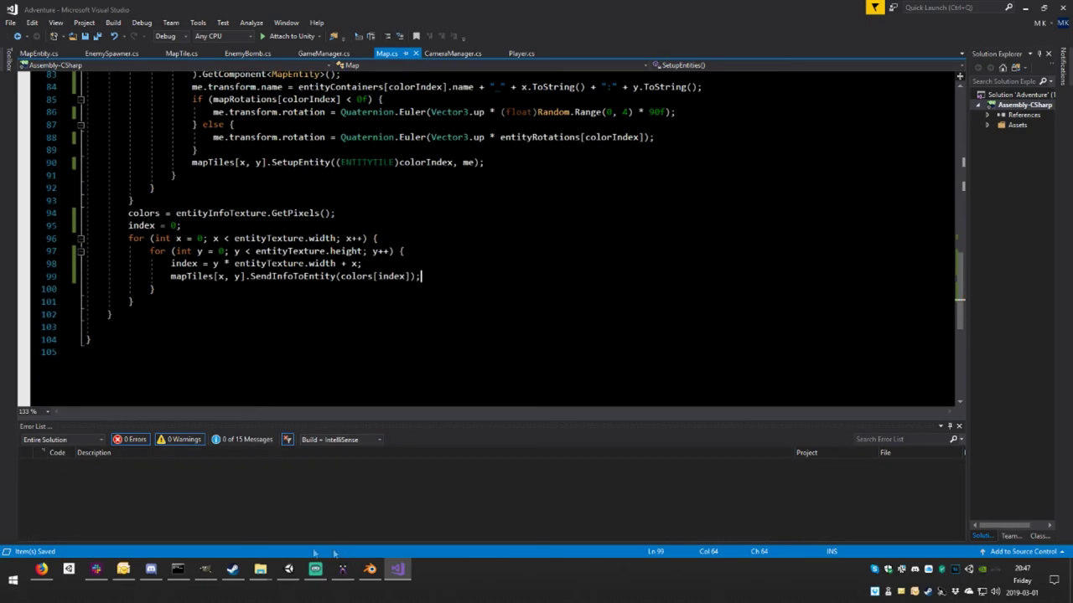
click(289, 569)
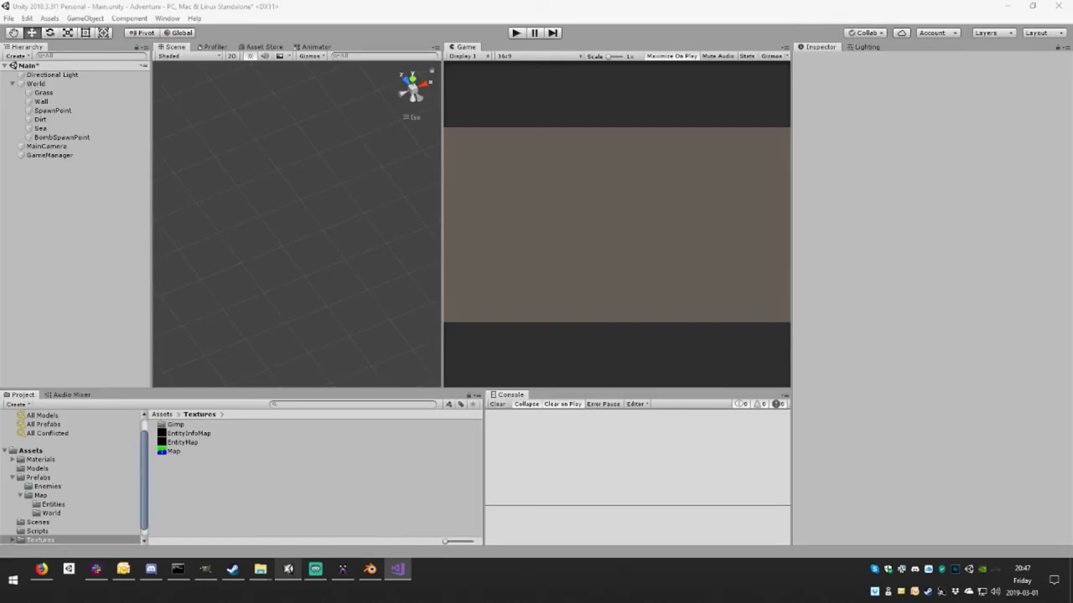
- Play the game, select BombSpawnPoint_41:47, and jump to the NullReferenceException at MapTile.cs line 22
click(516, 33)
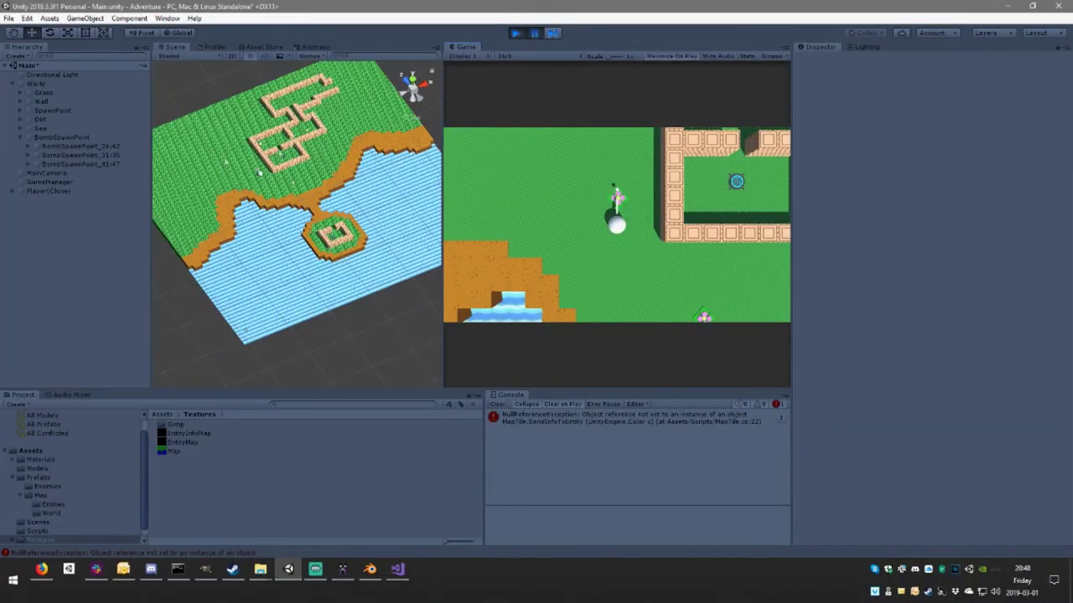
click(77, 165)
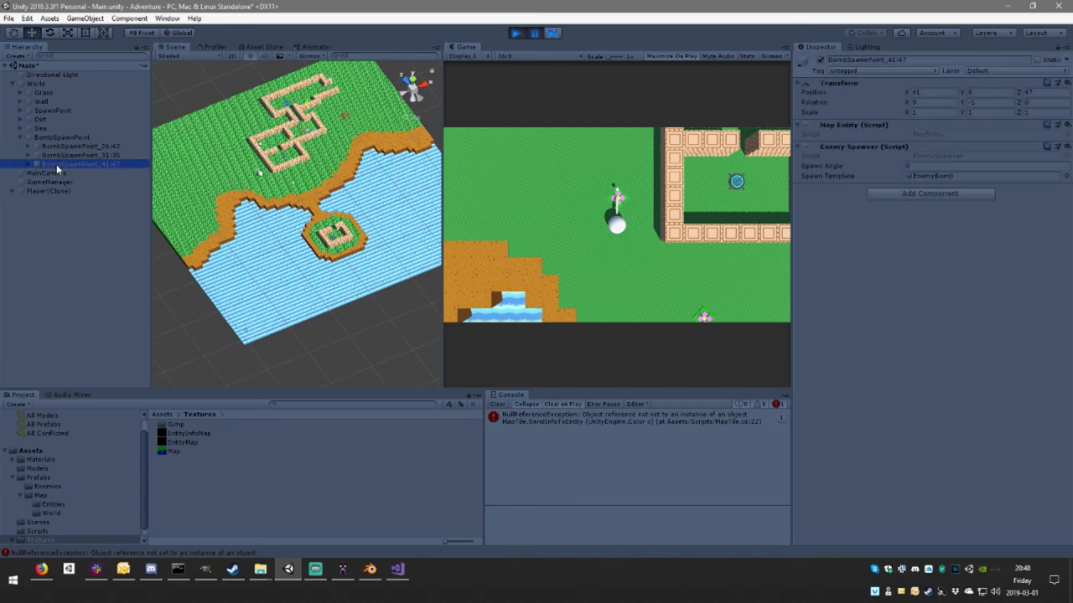
double_click(532, 419)
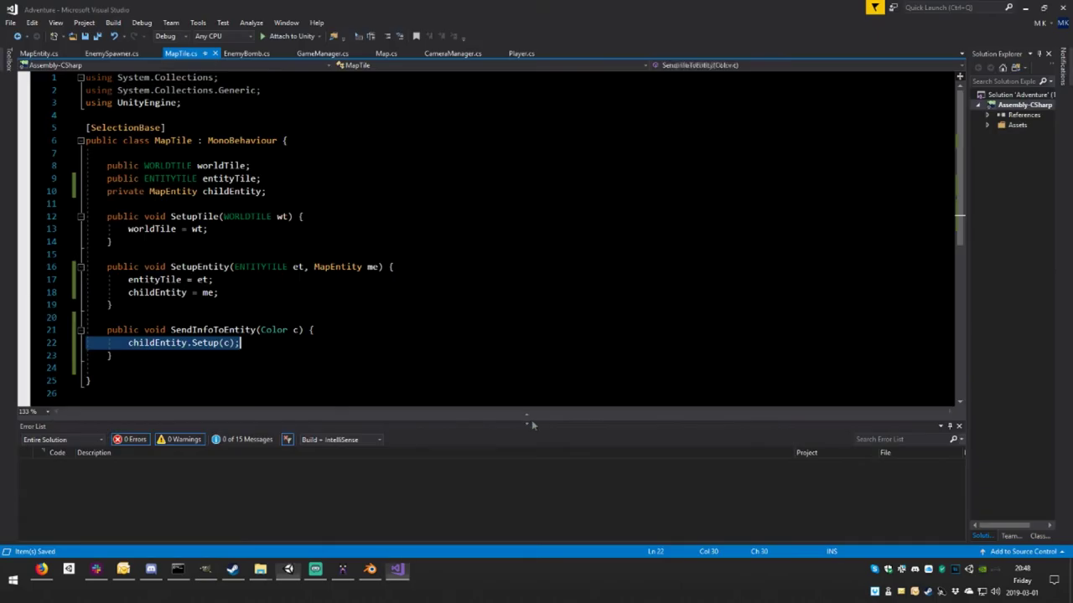
- Trace childEntity through Map, EnemySpawner, GameManager and MapEntity, closing EnemyBomb.cs, then return to MapTile.cs
double_click(151, 345)
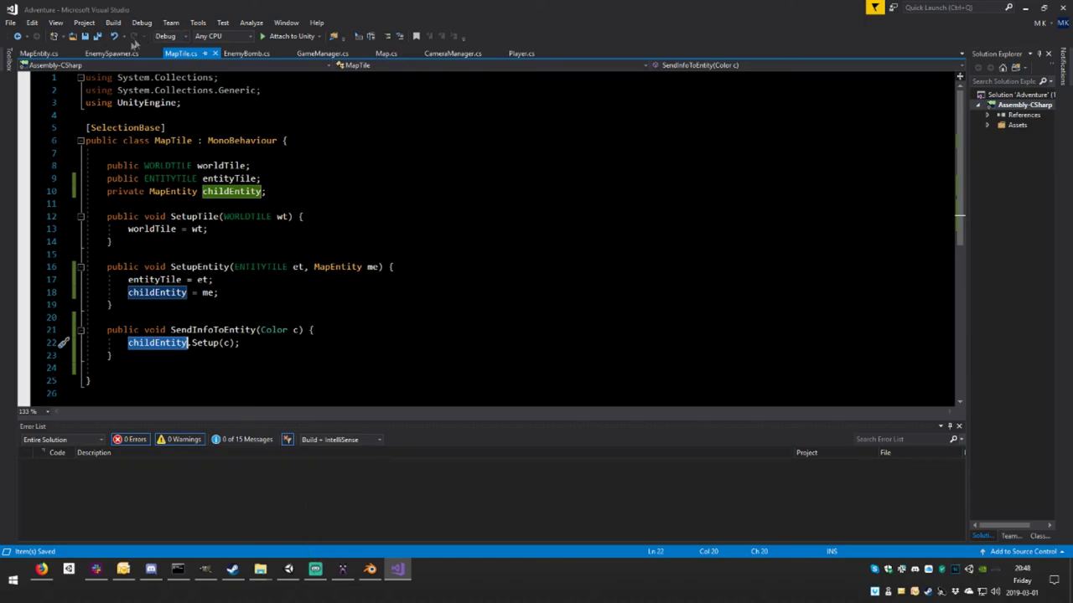
click(384, 56)
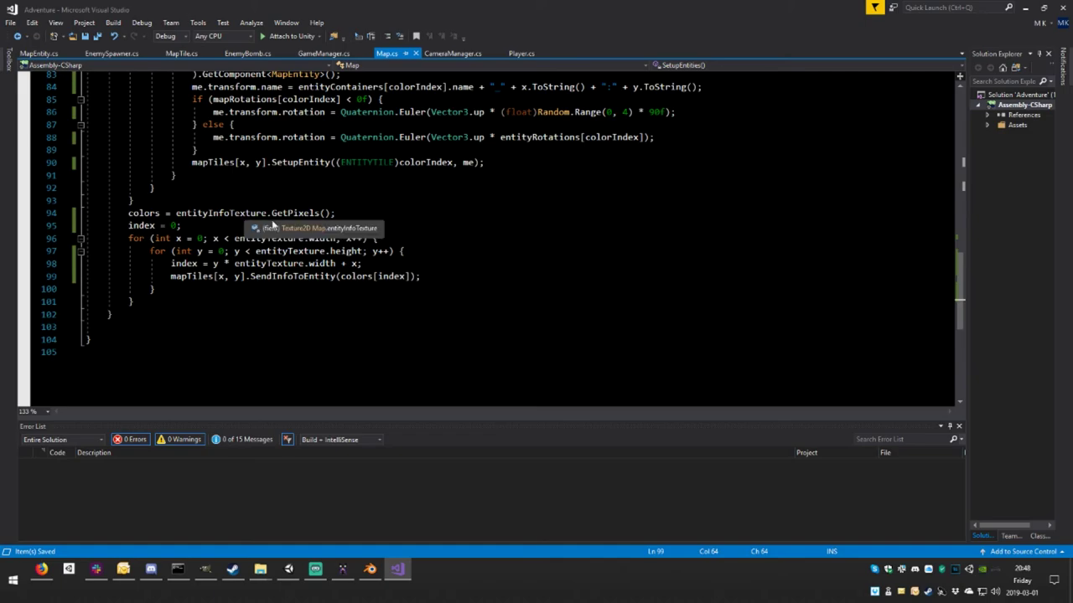
scroll(251, 220, up, 4)
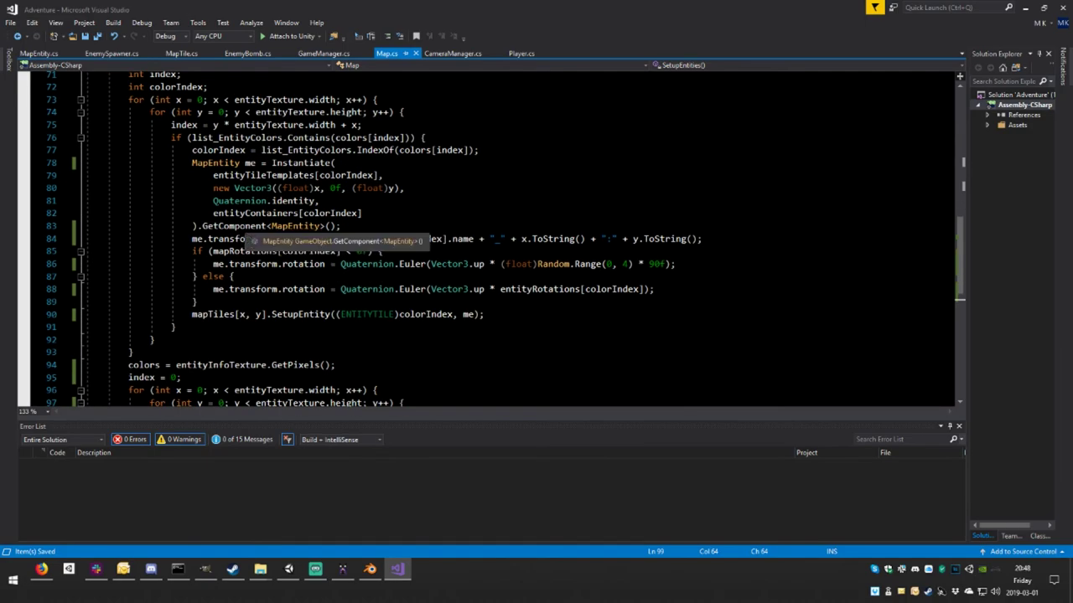
click(128, 54)
click(267, 53)
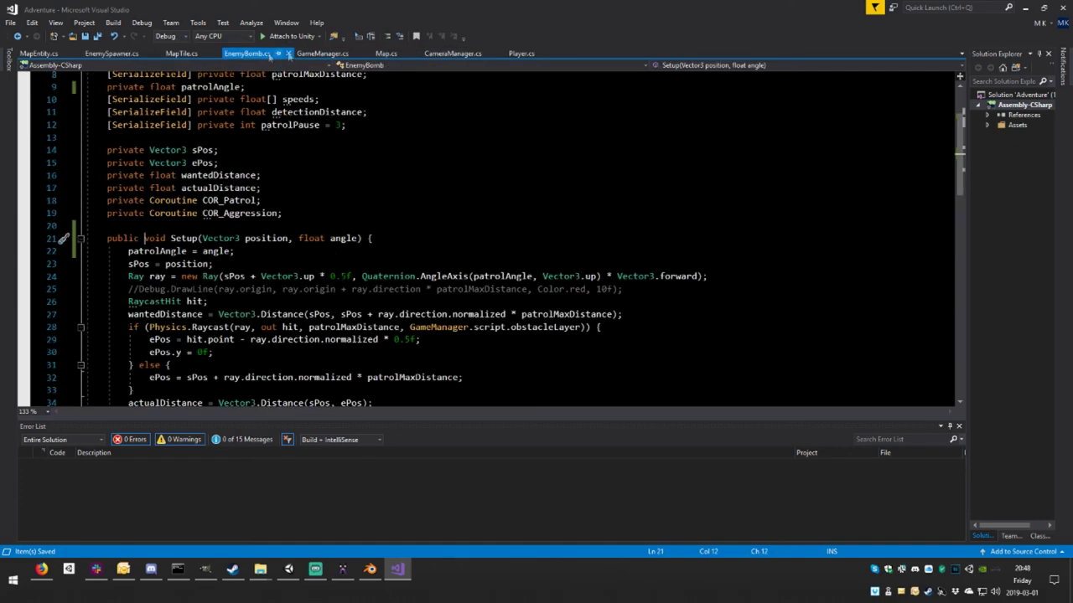
click(287, 53)
click(249, 53)
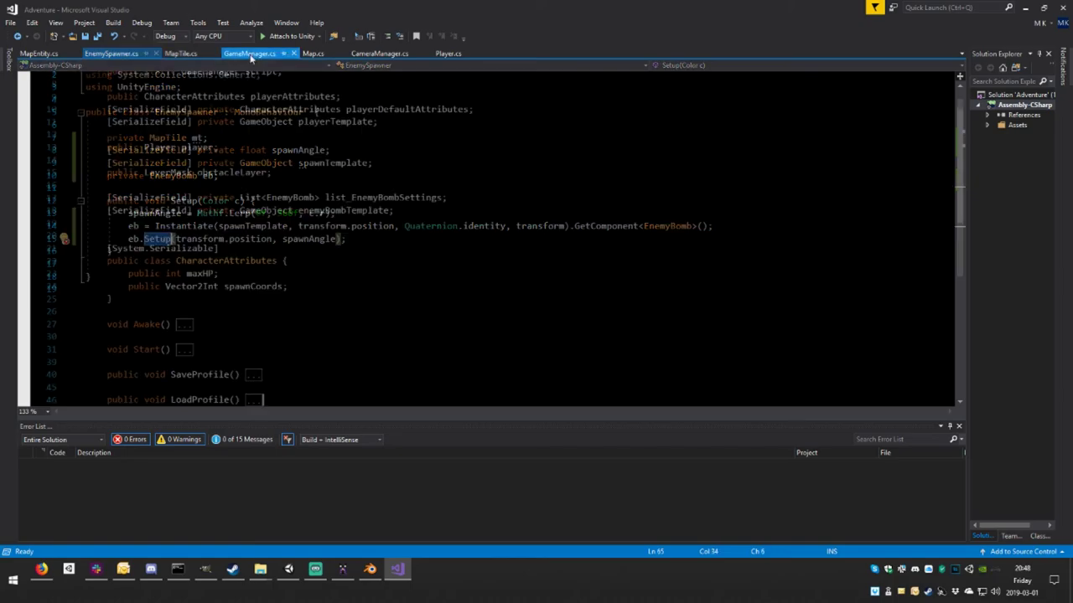
click(180, 53)
click(38, 54)
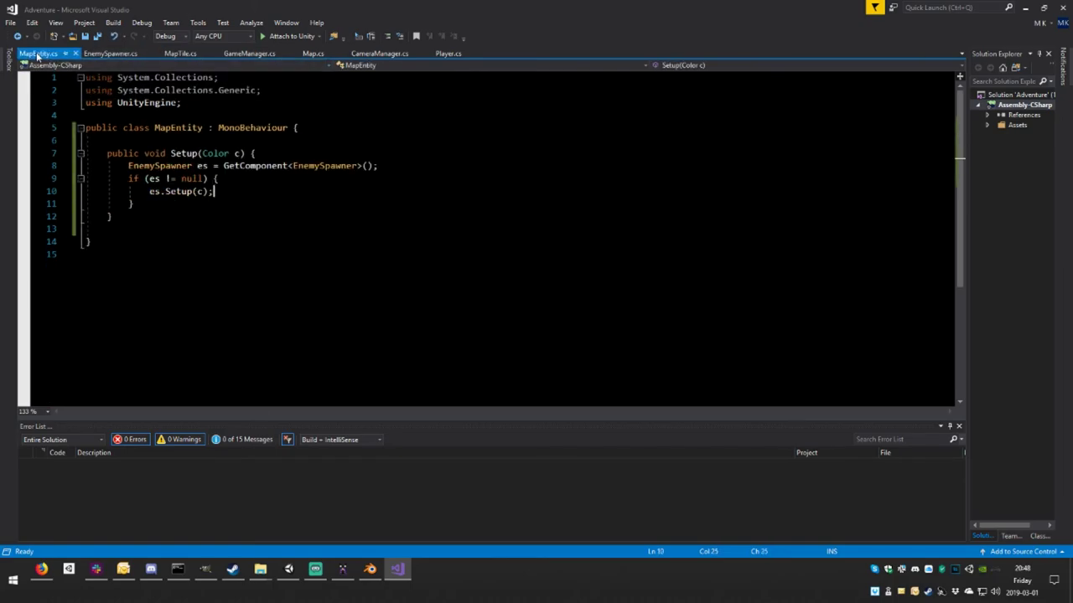
click(179, 53)
click(240, 342)
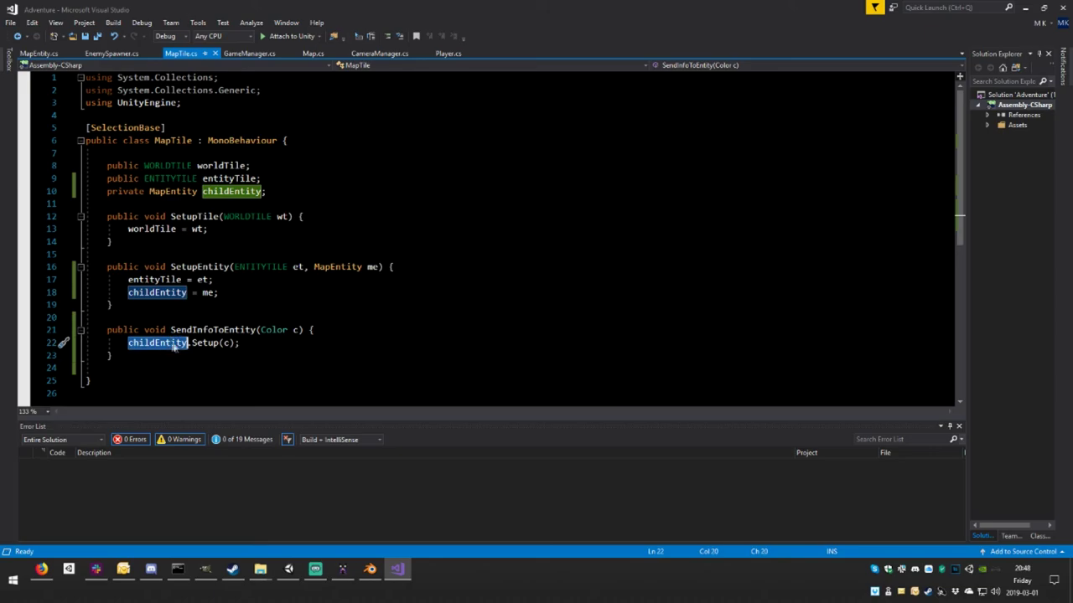
- Add an if (childEntity != null) { } block at the top of SendInfoToEntity
click(316, 329)
key(Return)
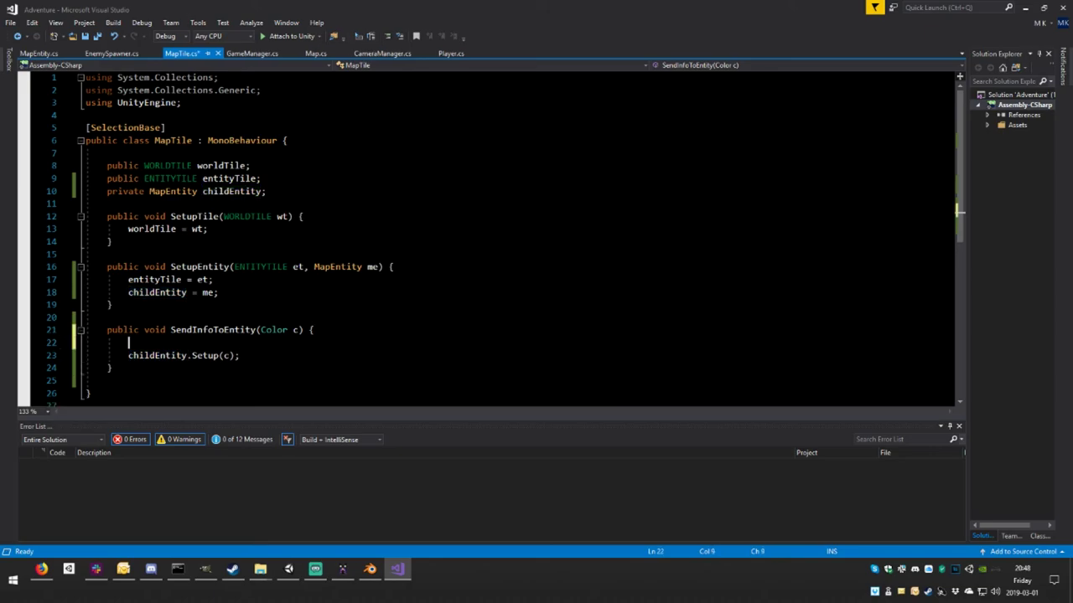
text(if)
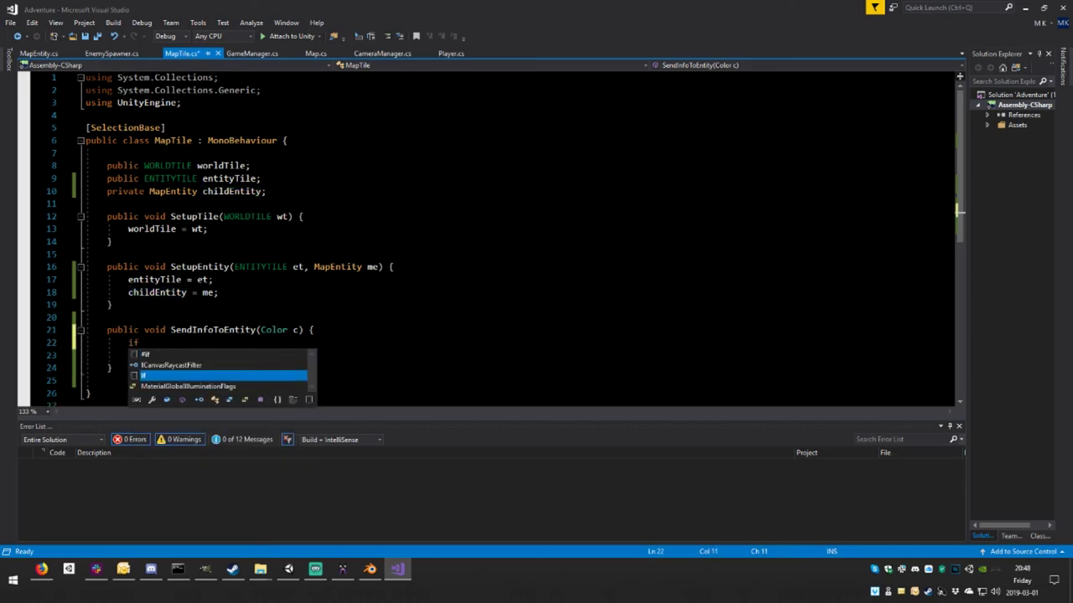
text((c)
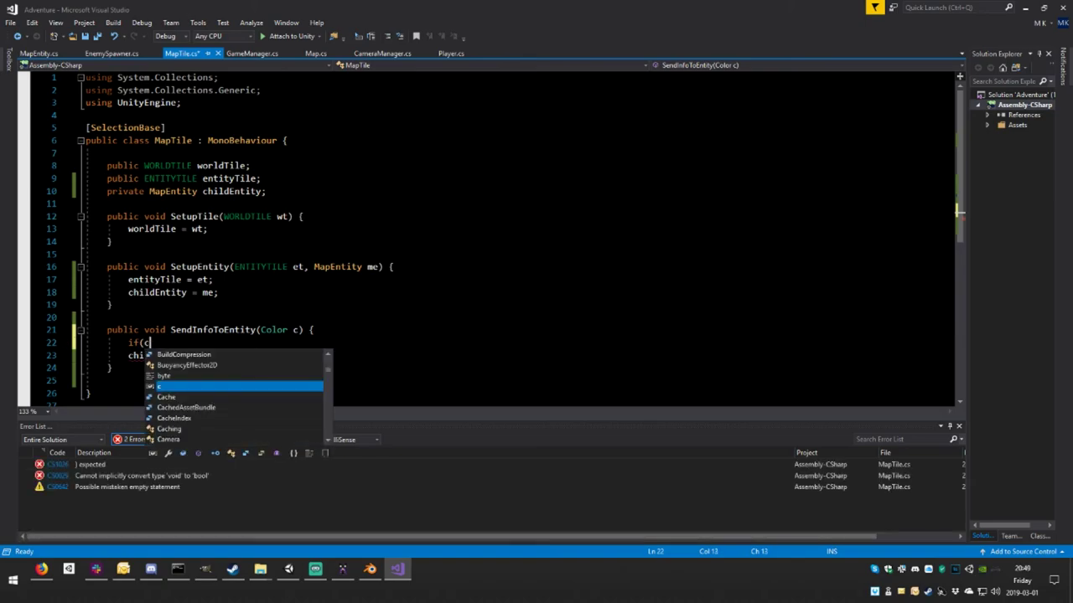
text(hildE)
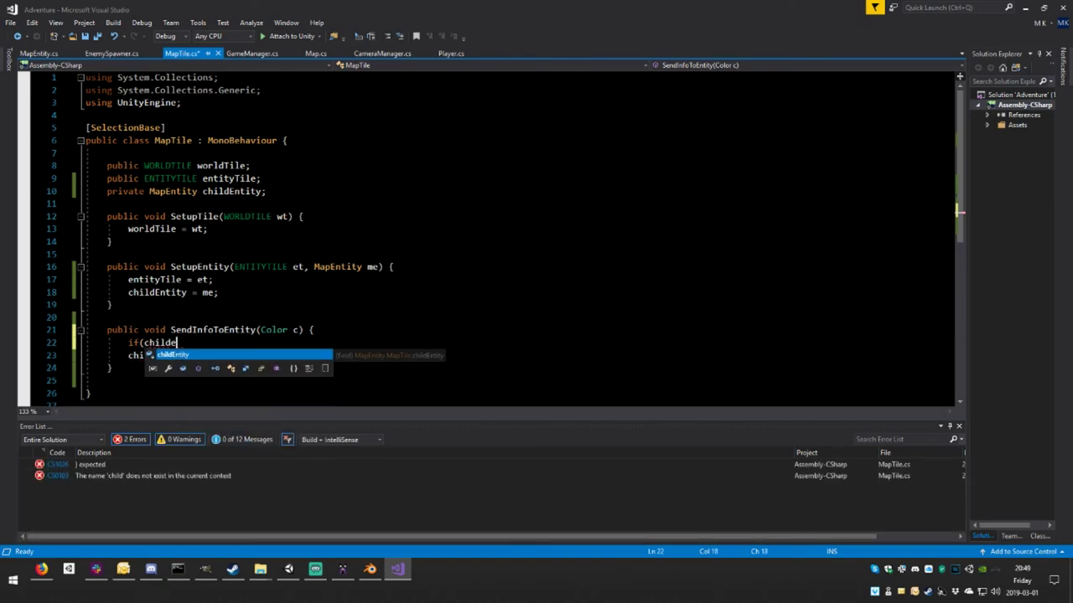
key(Tab)
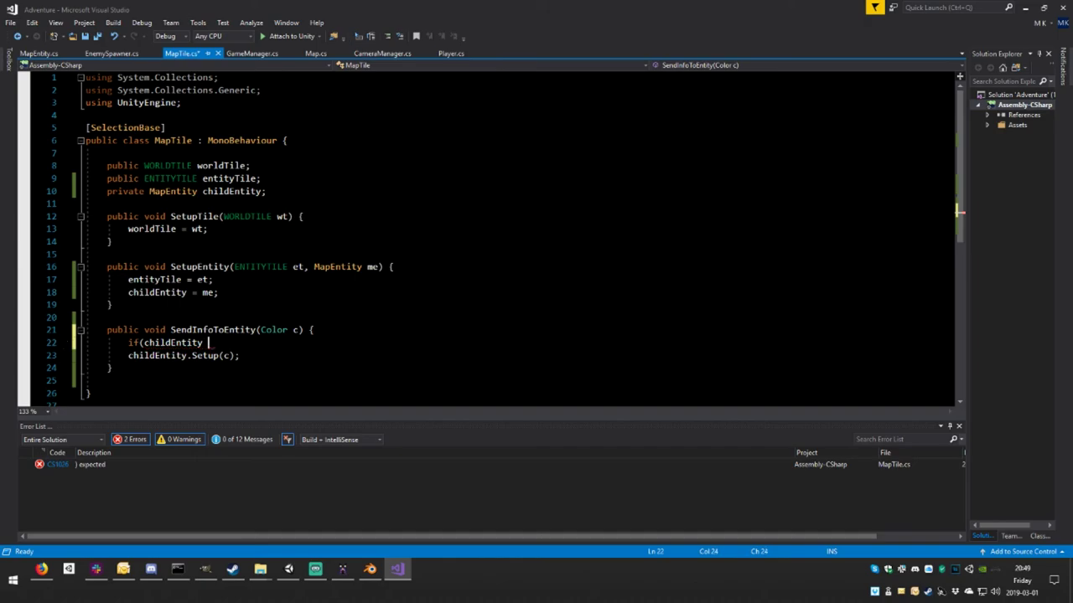
text(!=)
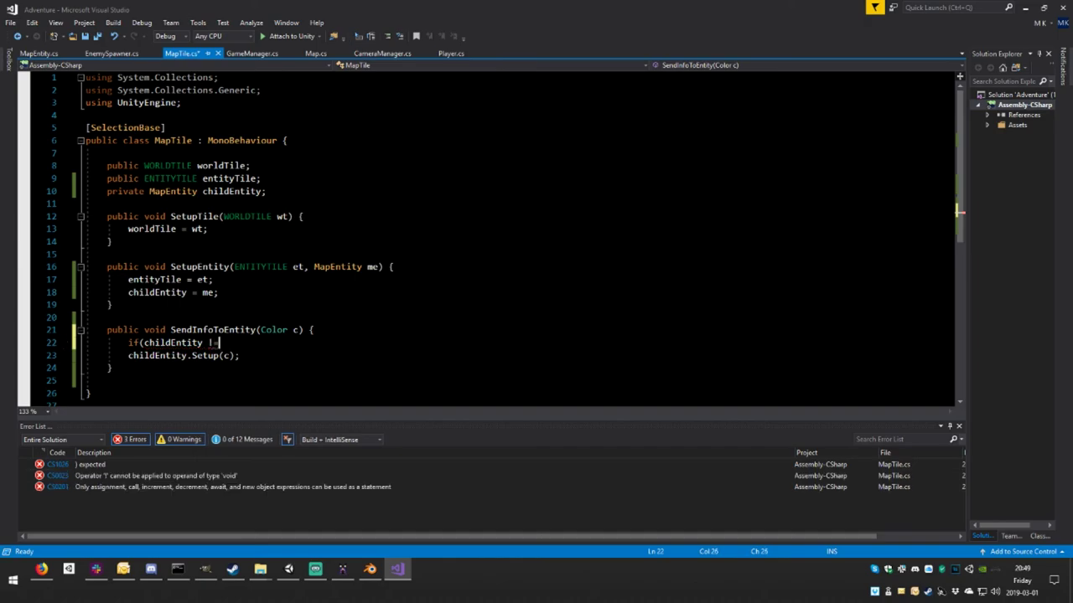
text( nul)
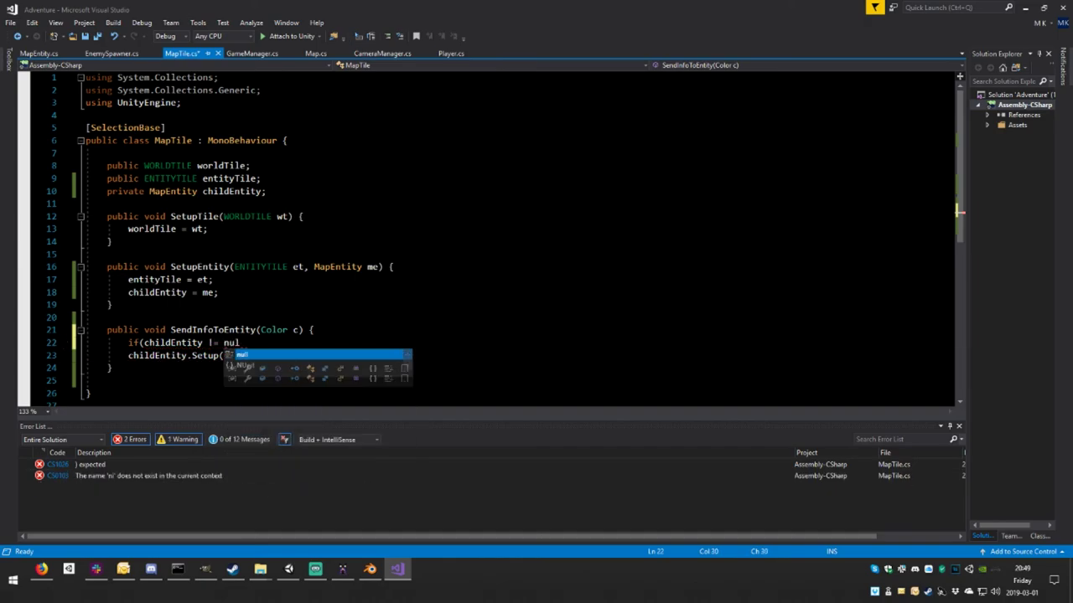
text(l){)
key(Return)
key(Return)
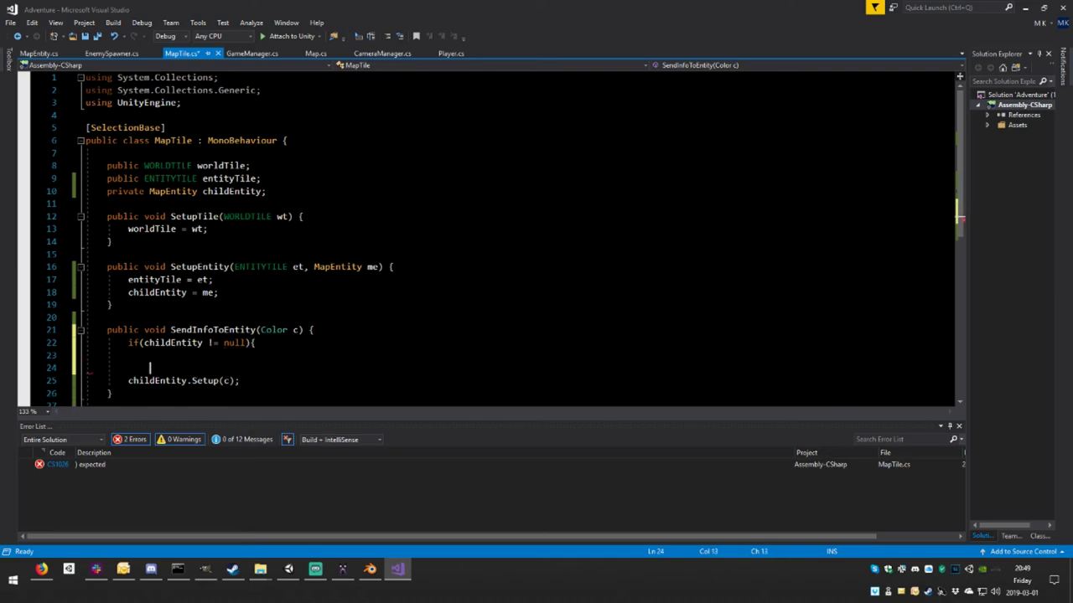
text(})
- Move childEntity.Setup(c) inside the null check, remove the leftover blank line, and save MapTile.cs
key(Down)
key(End)
key(shift+Home)
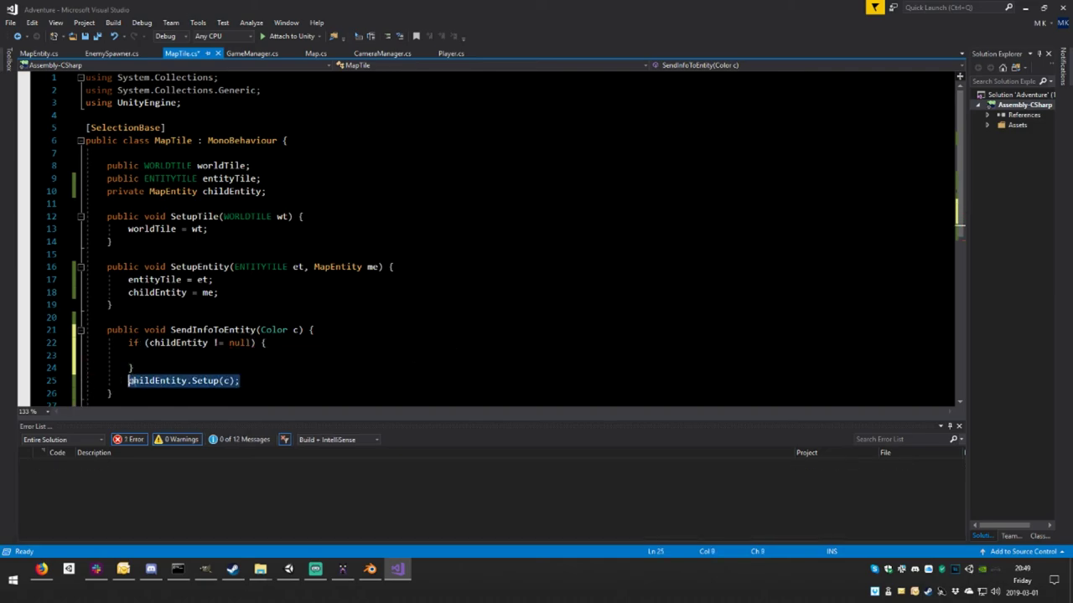
key(ctrl+x)
key(Up)
key(Up)
key(ctrl+v)
drag(128, 380, 60, 382)
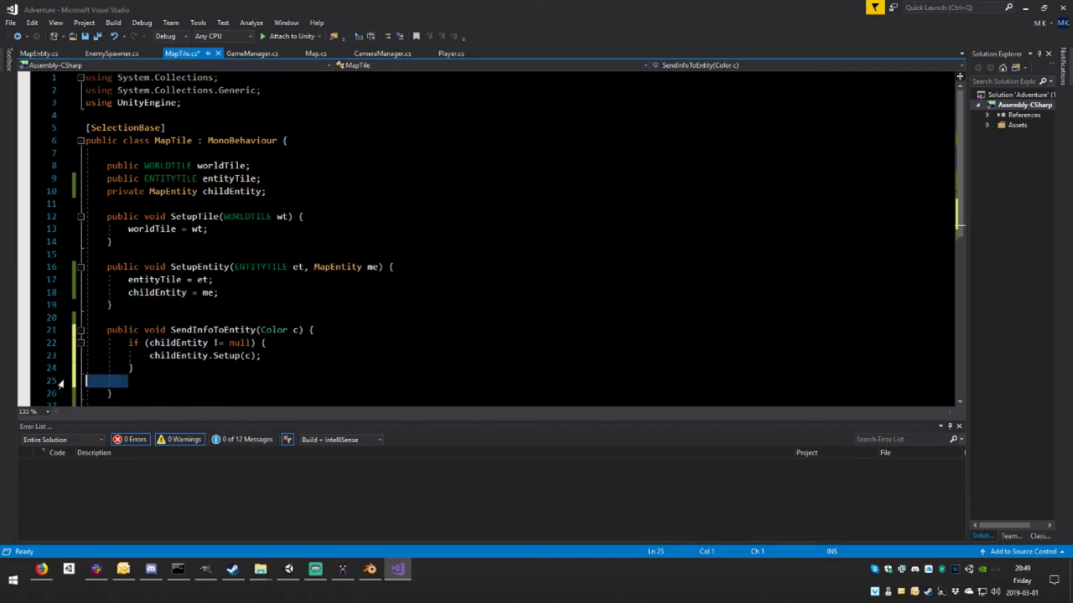
key(BackSpace)
key(BackSpace)
key(ctrl+s)
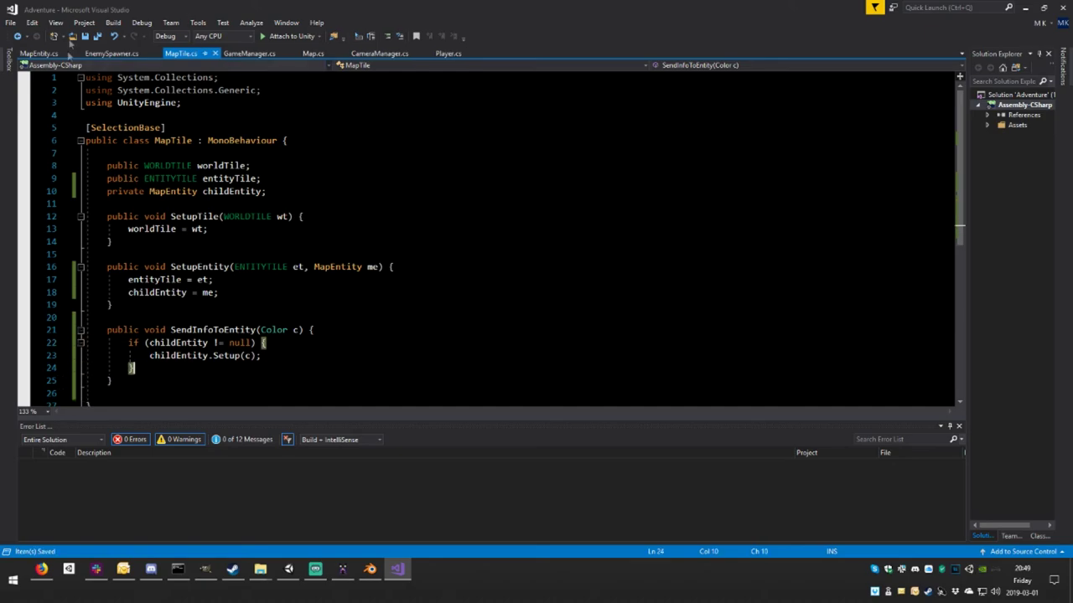
click(315, 53)
- Add a blank line in Map.cs's inner loop, then declare MapTile's childEntity as [HideInInspector] public
scroll(486, 234, down, 3)
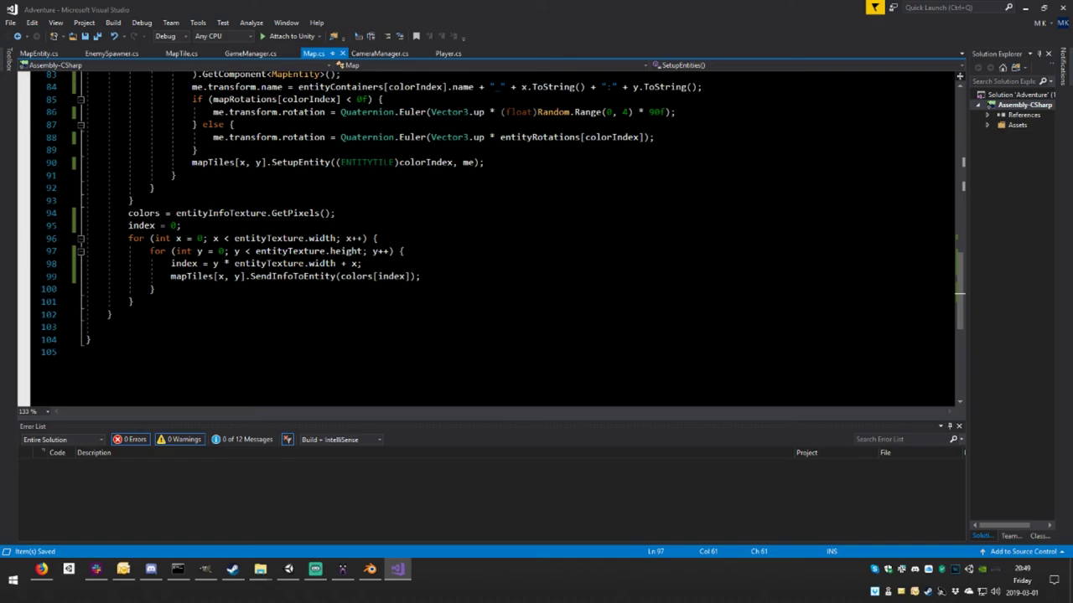
key(Return)
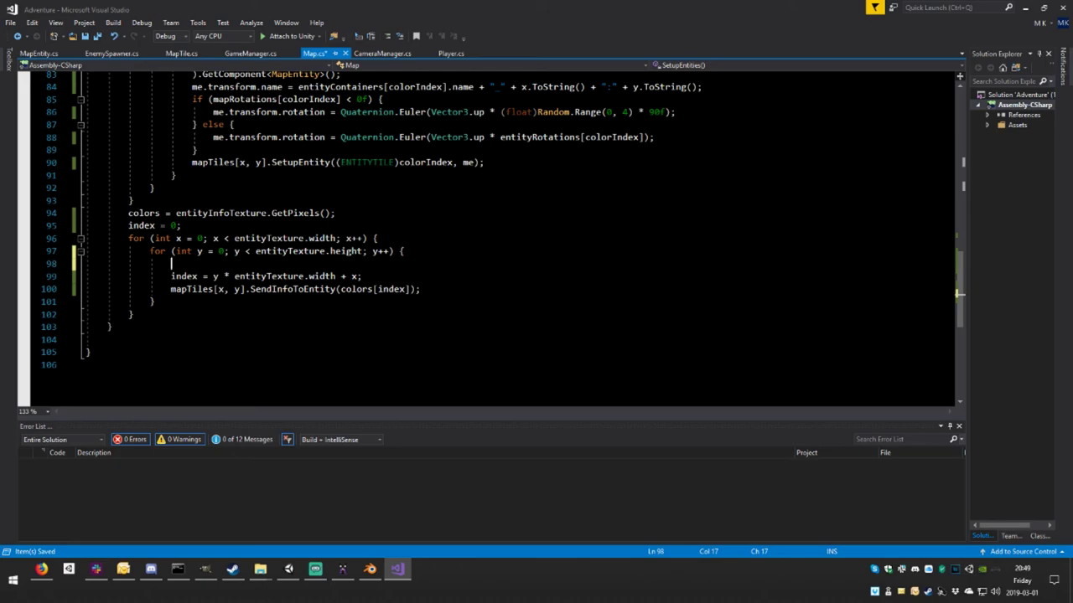
click(181, 53)
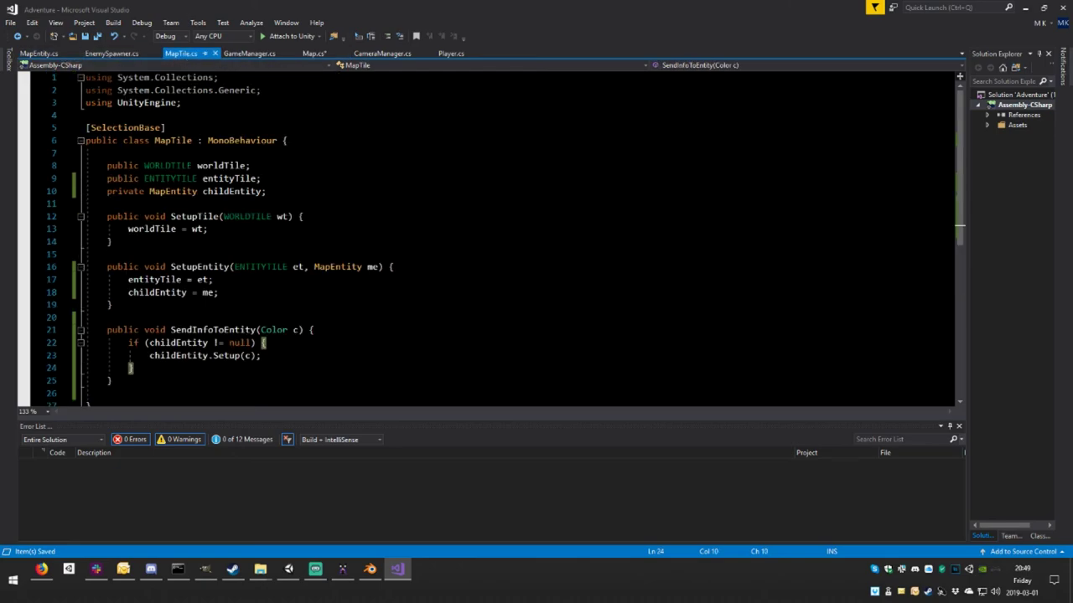
double_click(128, 191)
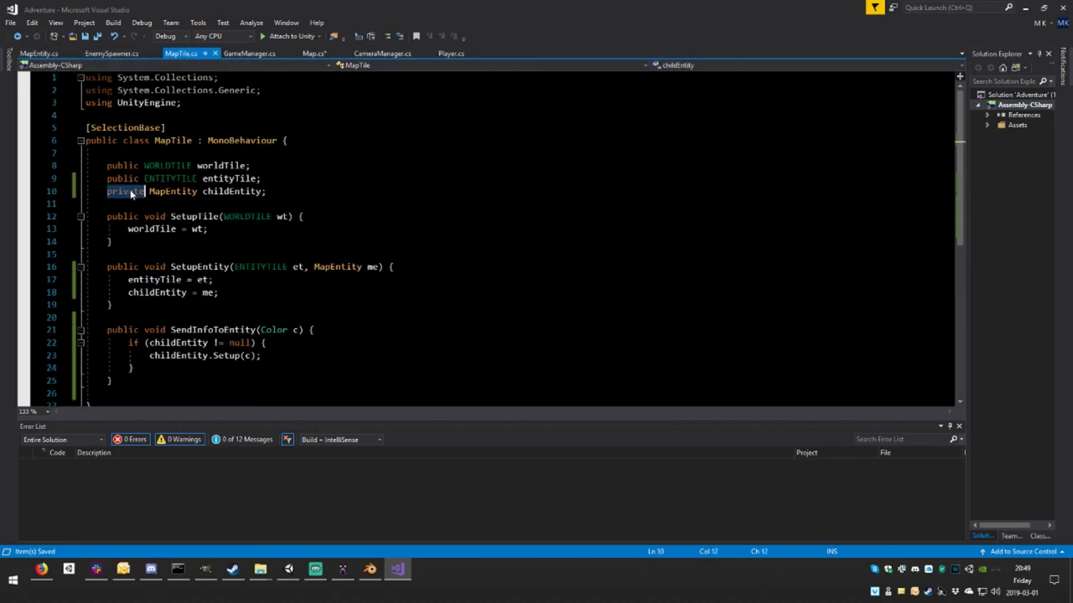
text([hide)
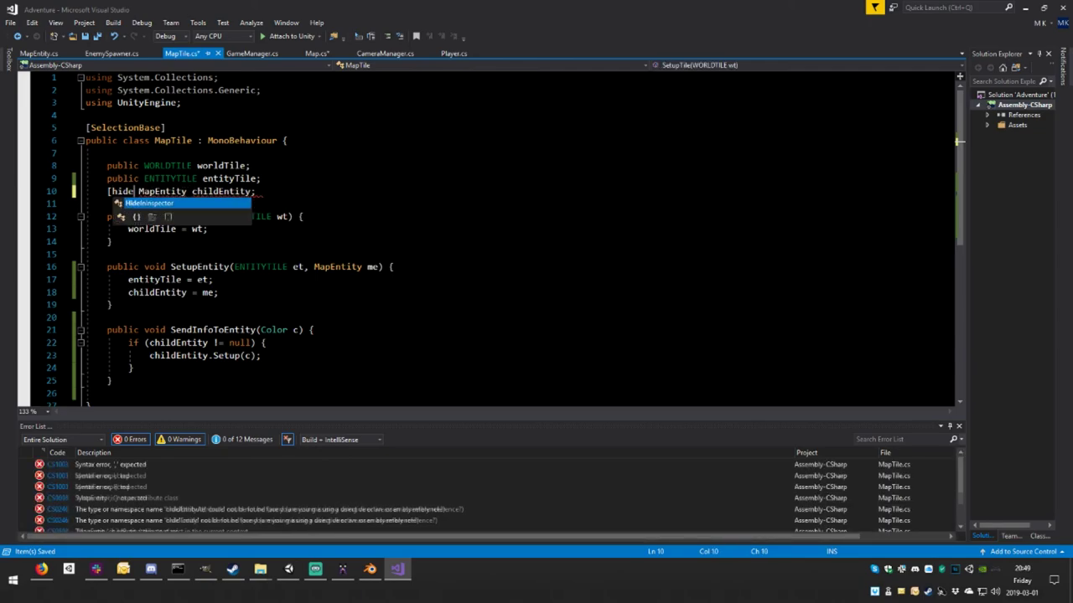
key(Tab)
text(] )
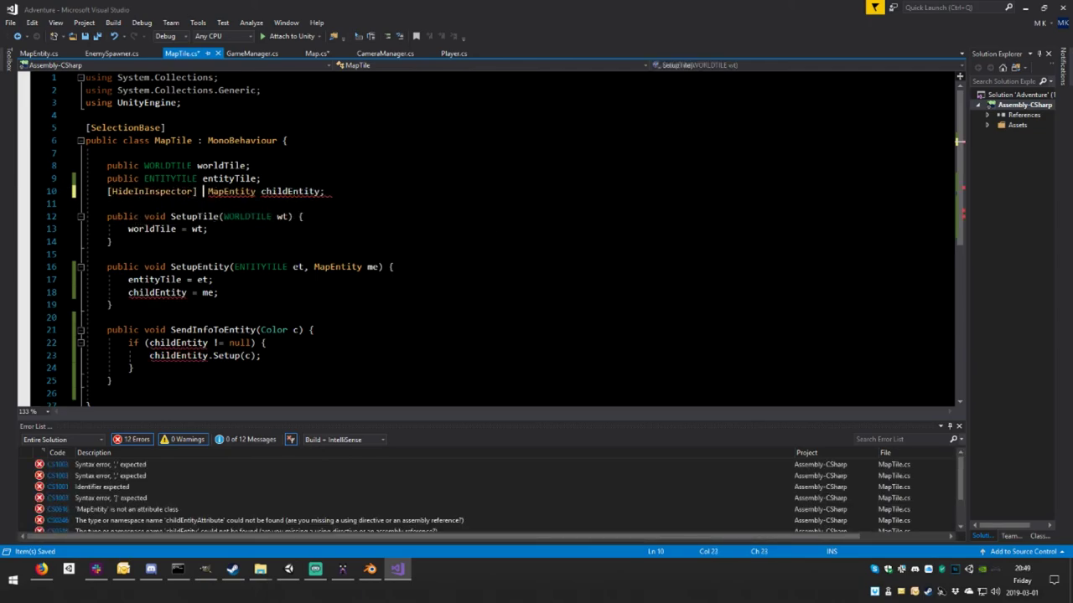
text(publi)
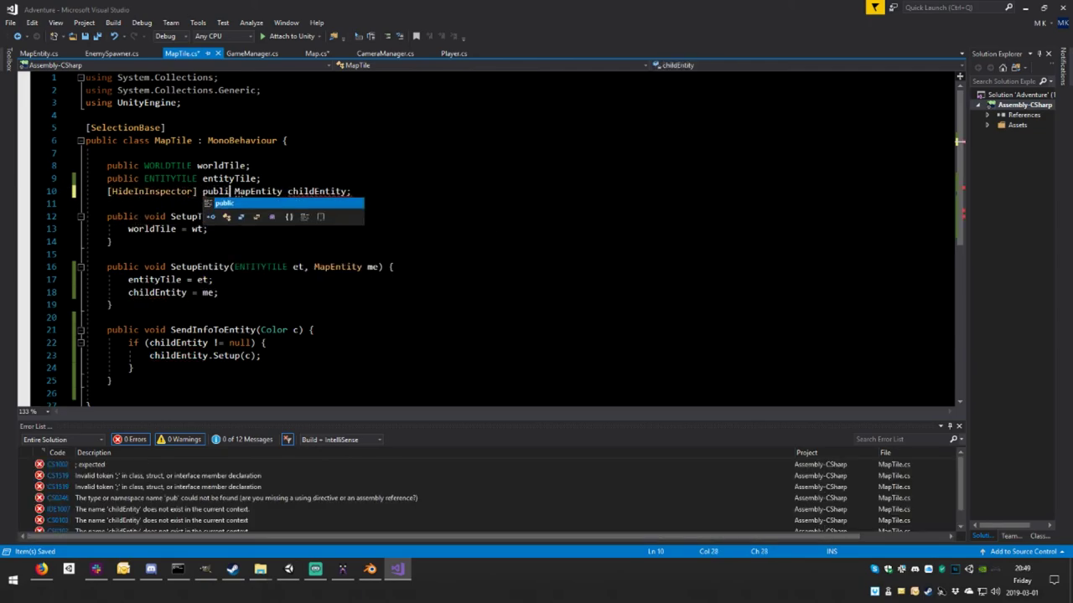
text(c)
key(Escape)
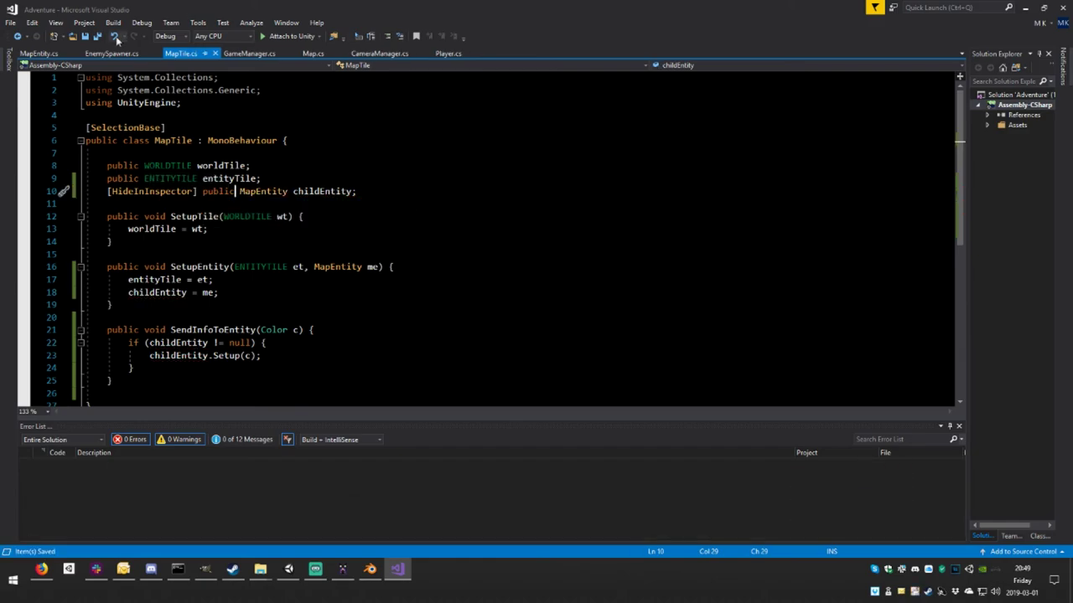
click(38, 53)
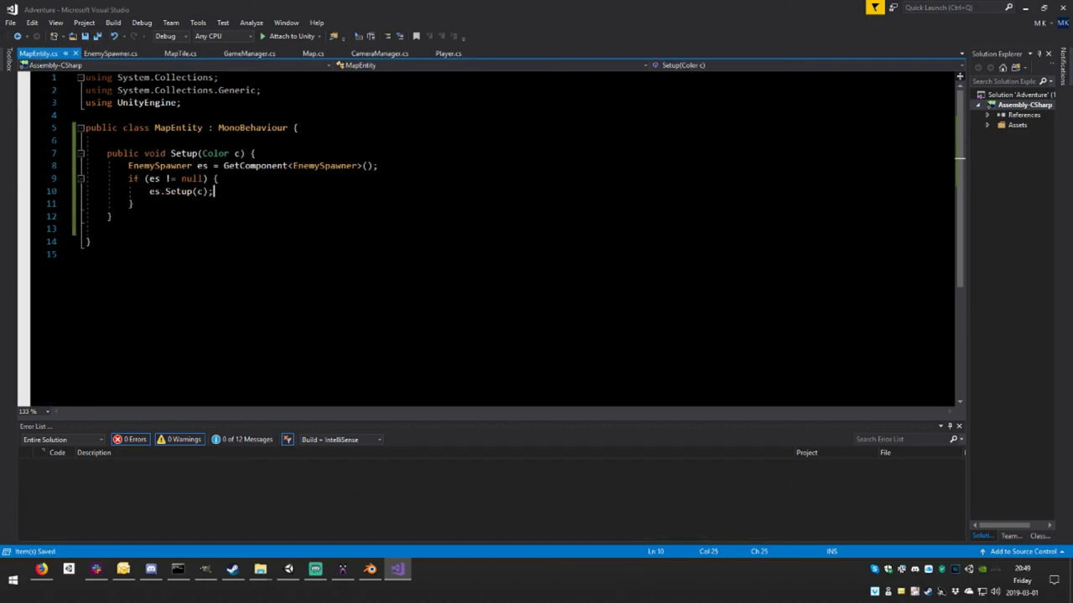
click(311, 54)
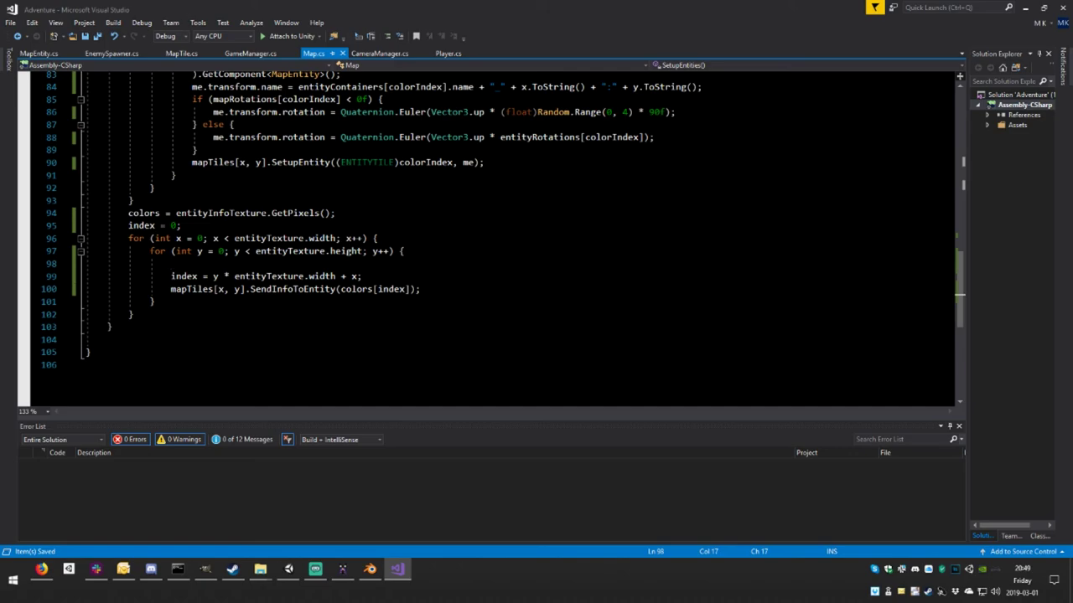
- Wrap the SendInfoToEntity call in an if (mapTiles[x, y].childEntity != null) block and save Map.cs
text(if()
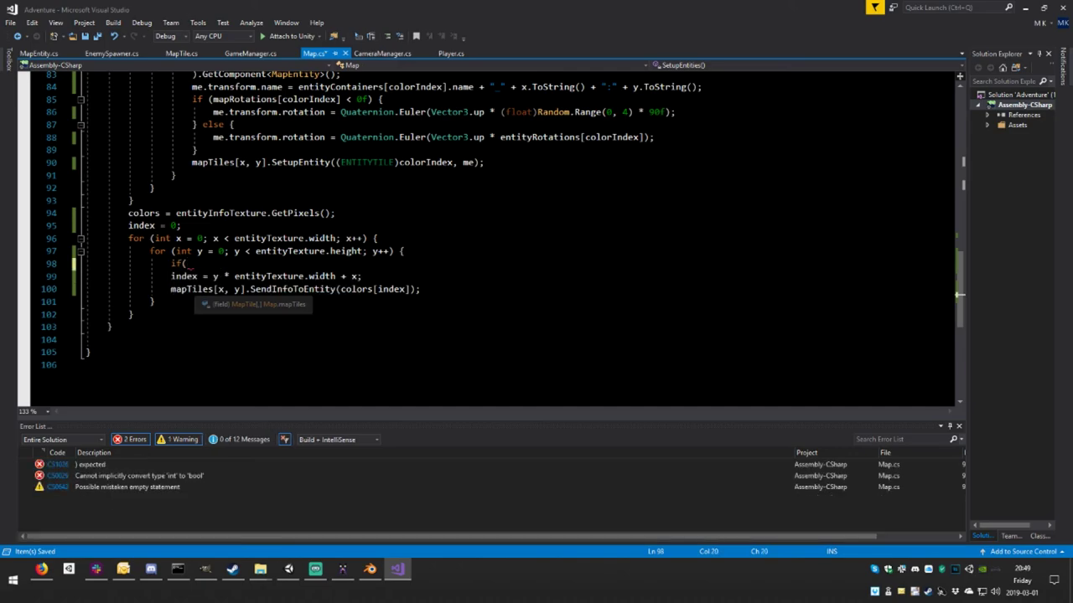
drag(171, 289, 335, 289)
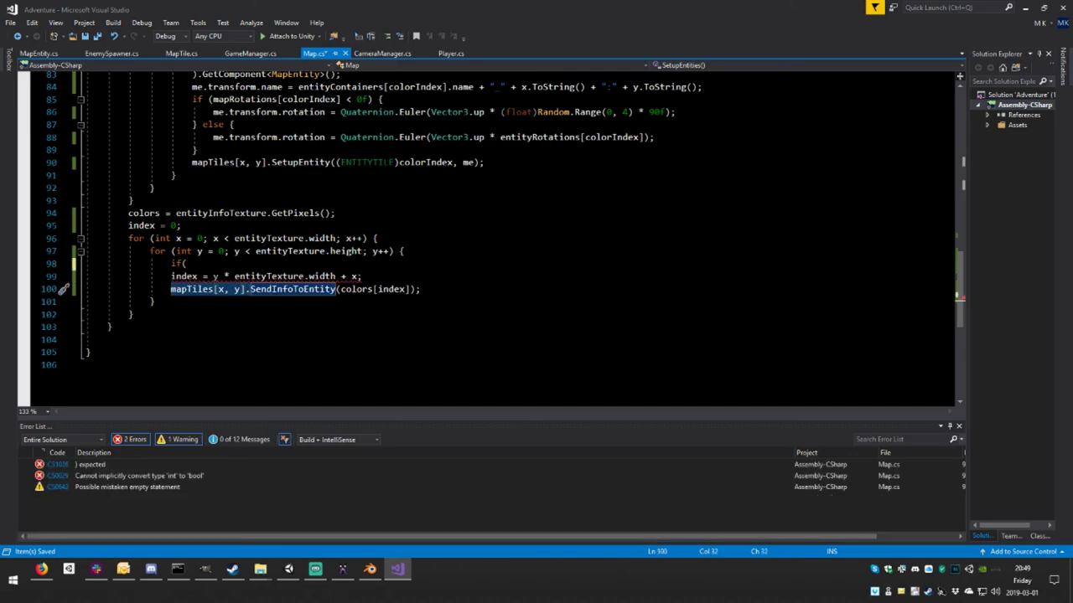
key(ctrl+c)
click(186, 263)
key(ctrl+v)
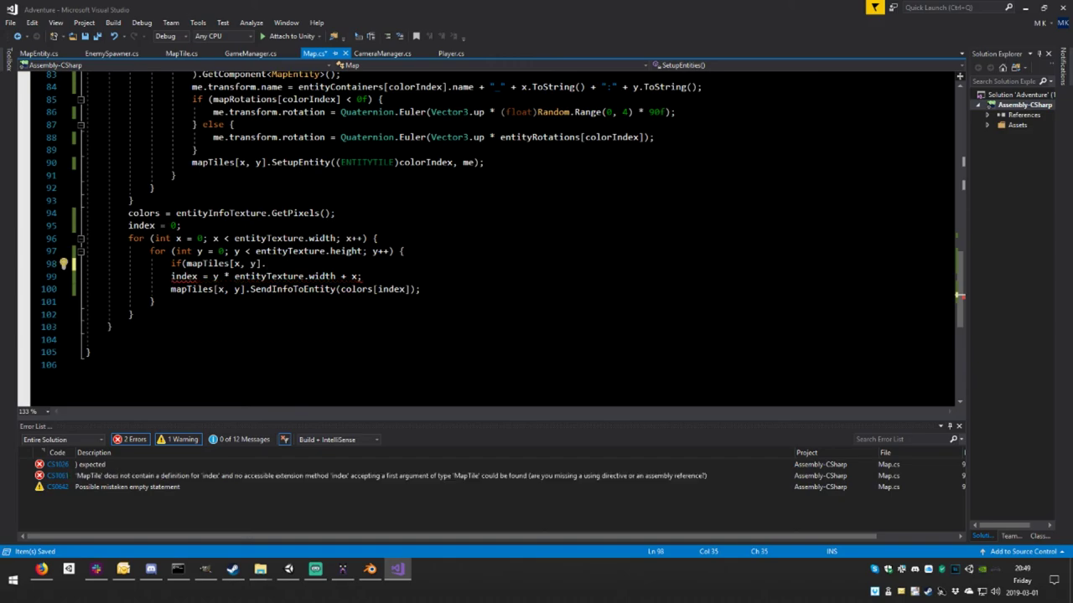
text(chil)
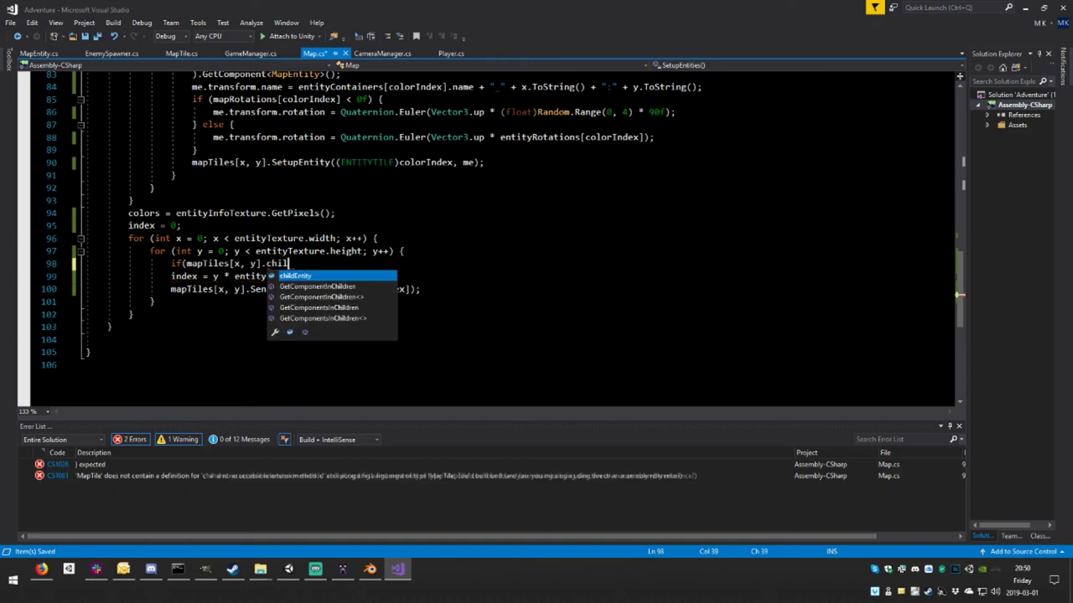
key(Tab)
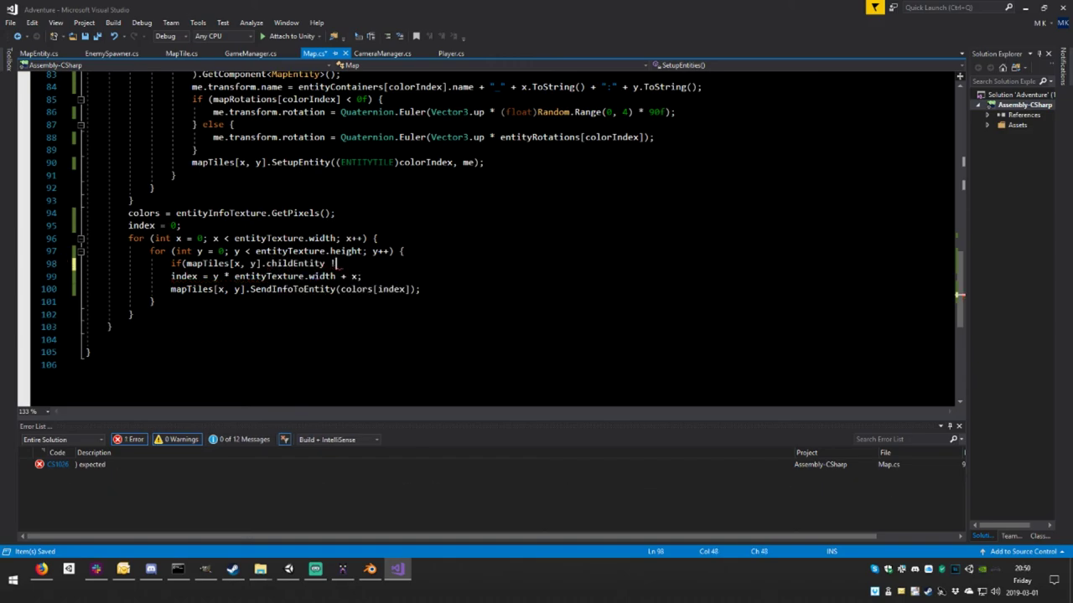
text(= n)
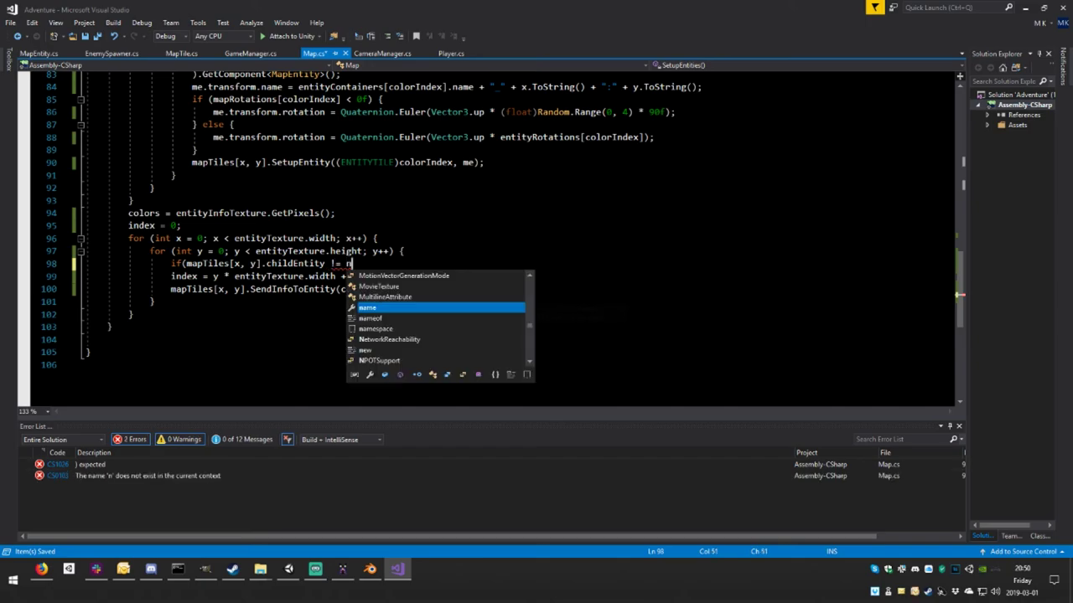
text(uy)
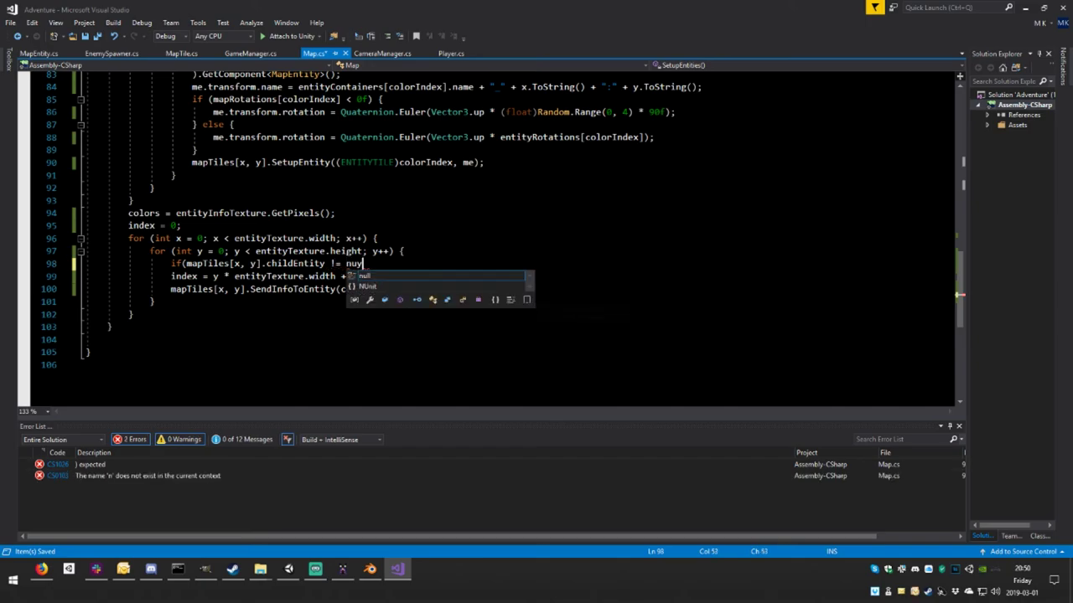
text(ll))
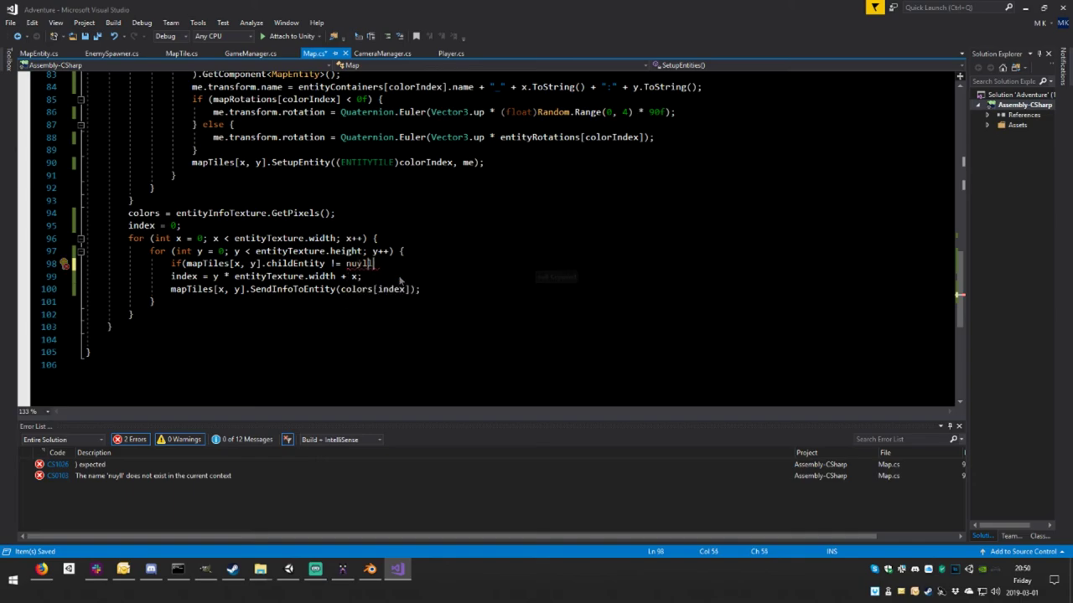
text())
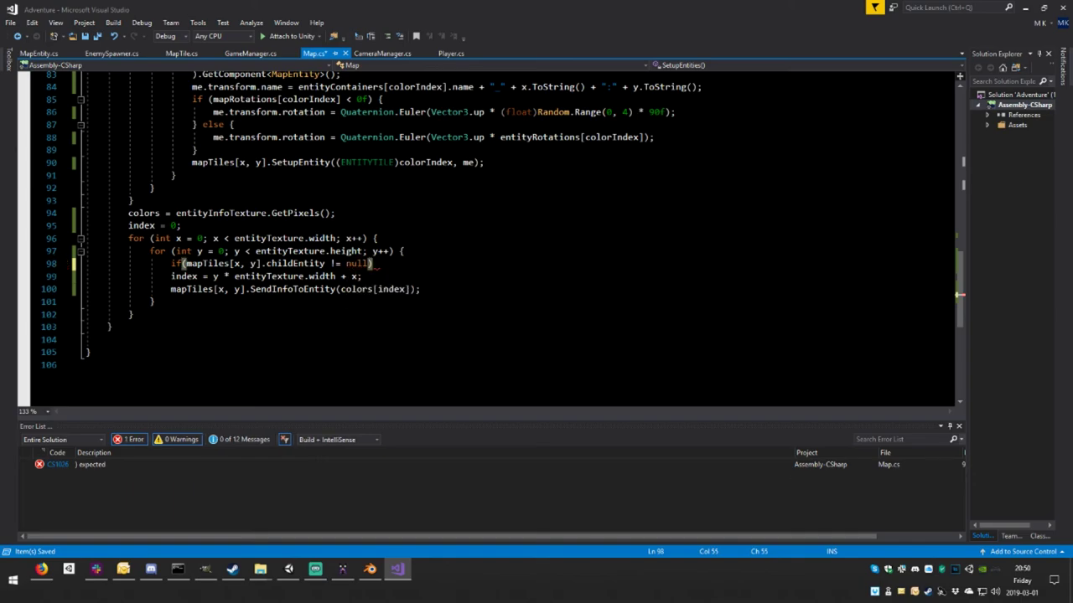
text({)
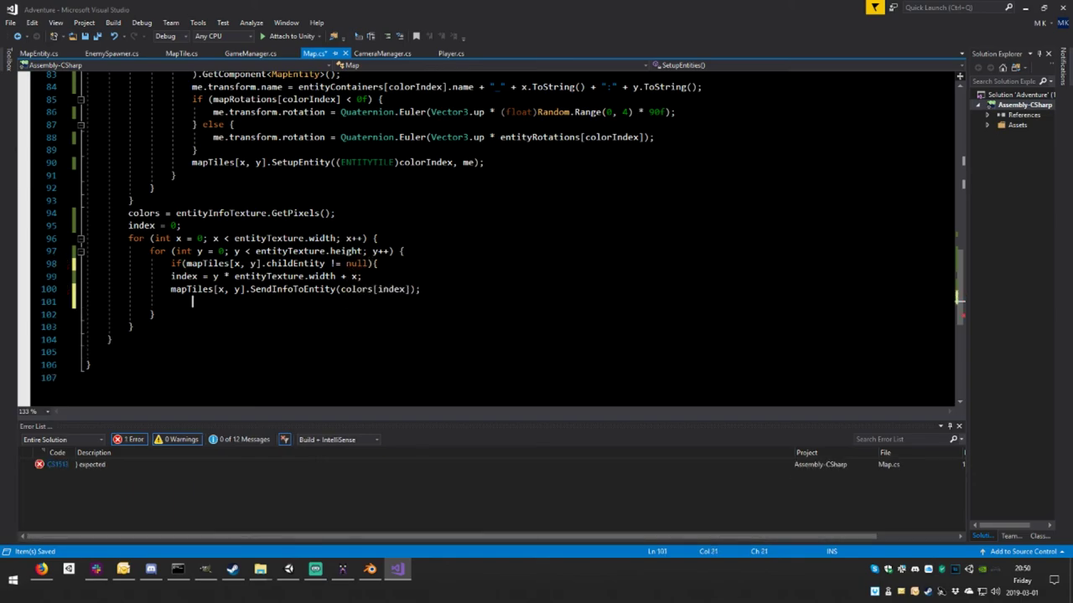
text(})
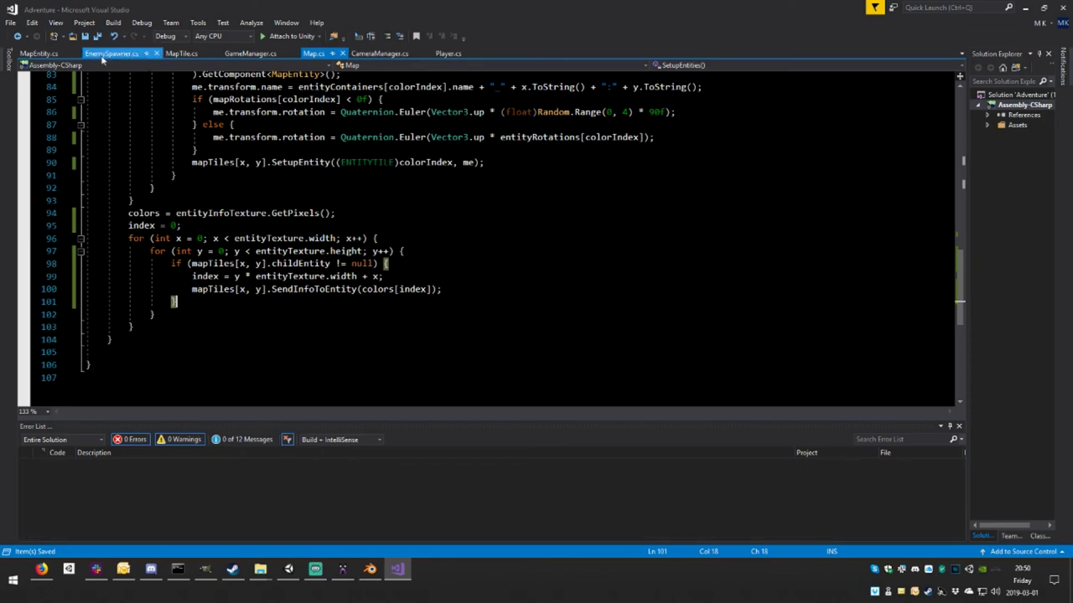
key(ctrl+s)
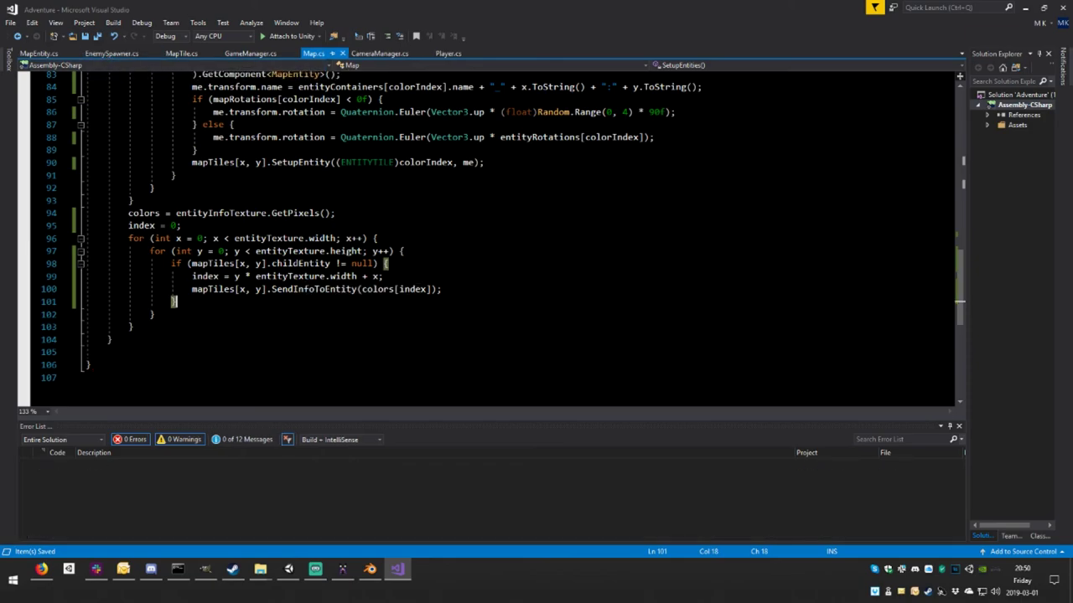
- Delete the childEntity null check and its brace from MapTile's SendInfoToEntity, fix indentation, and save
click(37, 54)
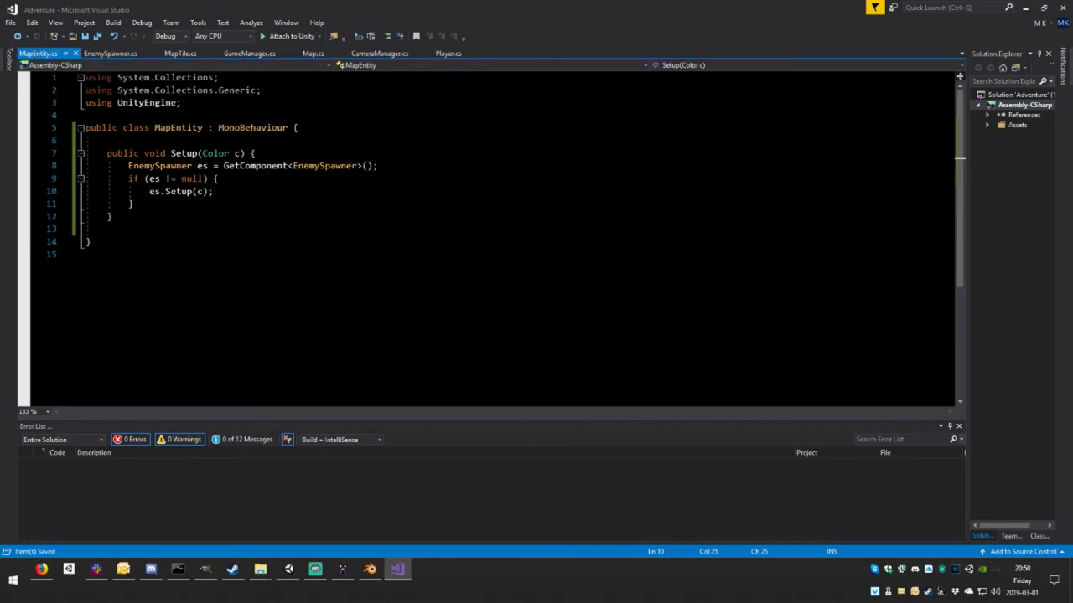
click(110, 54)
click(179, 55)
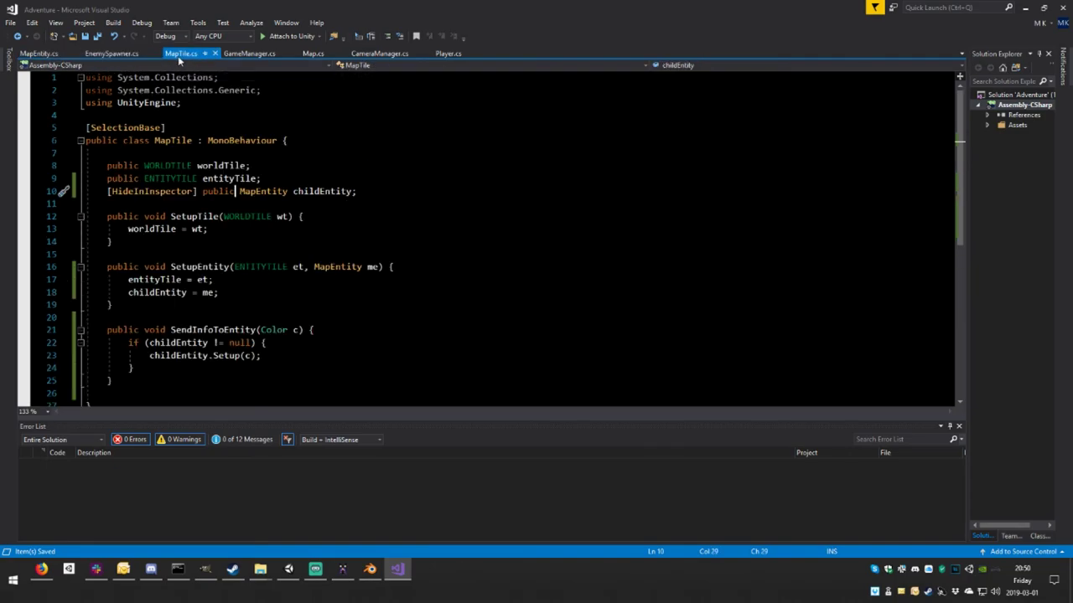
mouse_move(267, 343)
mouse_down()
mouse_move(93, 343)
mouse_move(87, 355)
mouse_up()
key(Delete)
key(Delete)
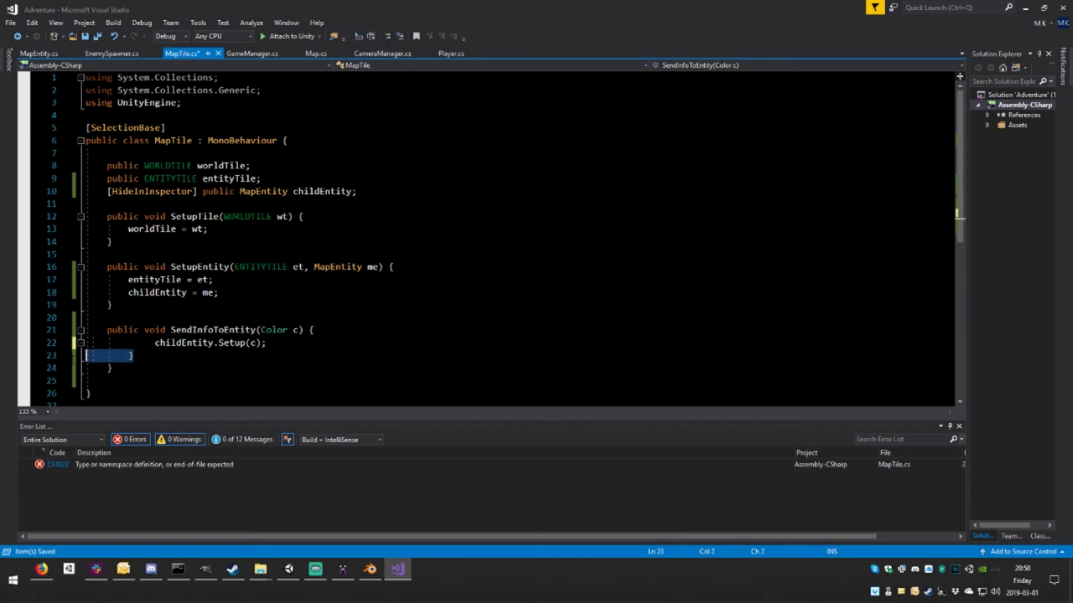
key(Delete)
key(Delete)
key(BackSpace)
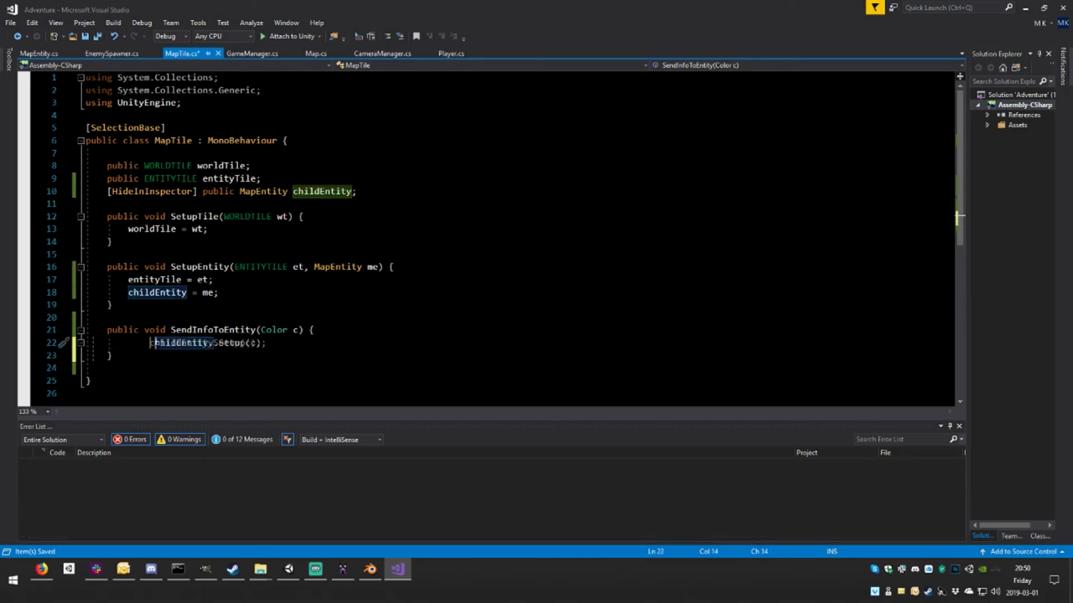
key(ctrl+s)
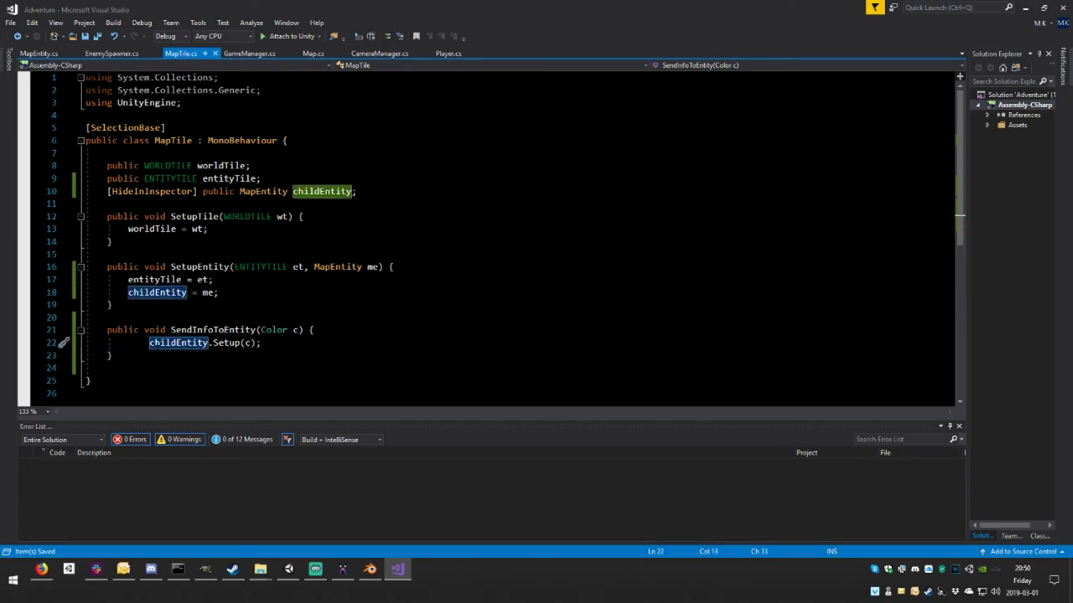
key(BackSpace)
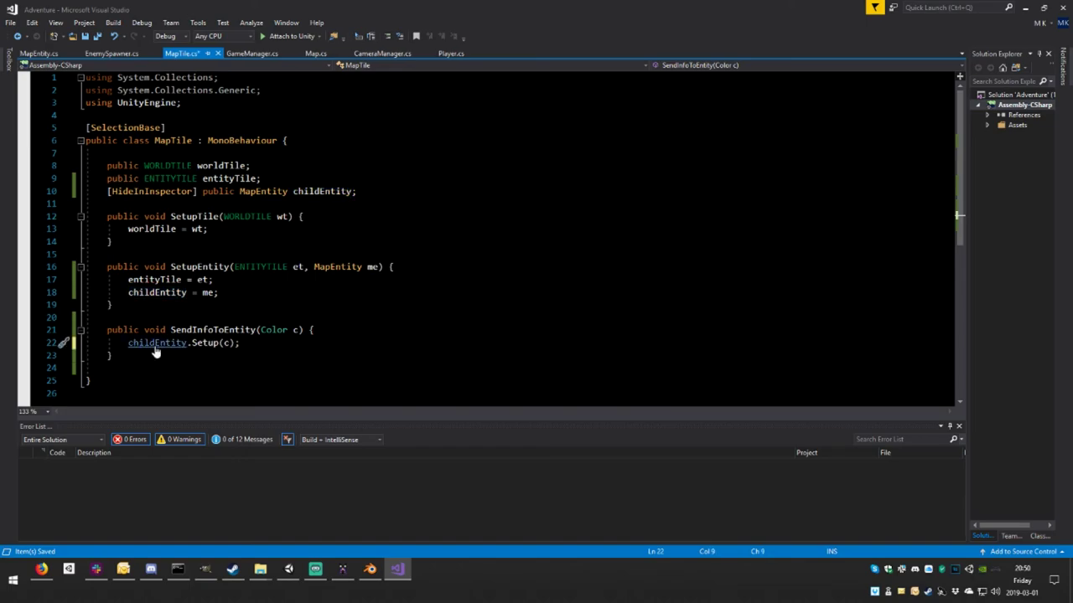
key(ctrl+s)
- Restart the Unity play test and confirm the map loads with no NullReferenceException
click(289, 570)
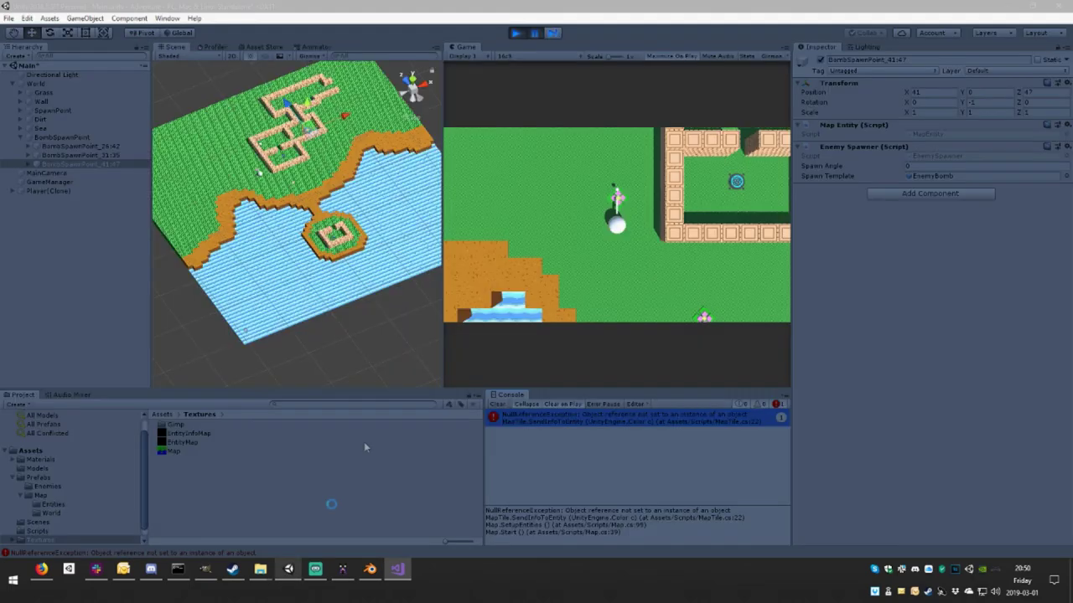
click(517, 33)
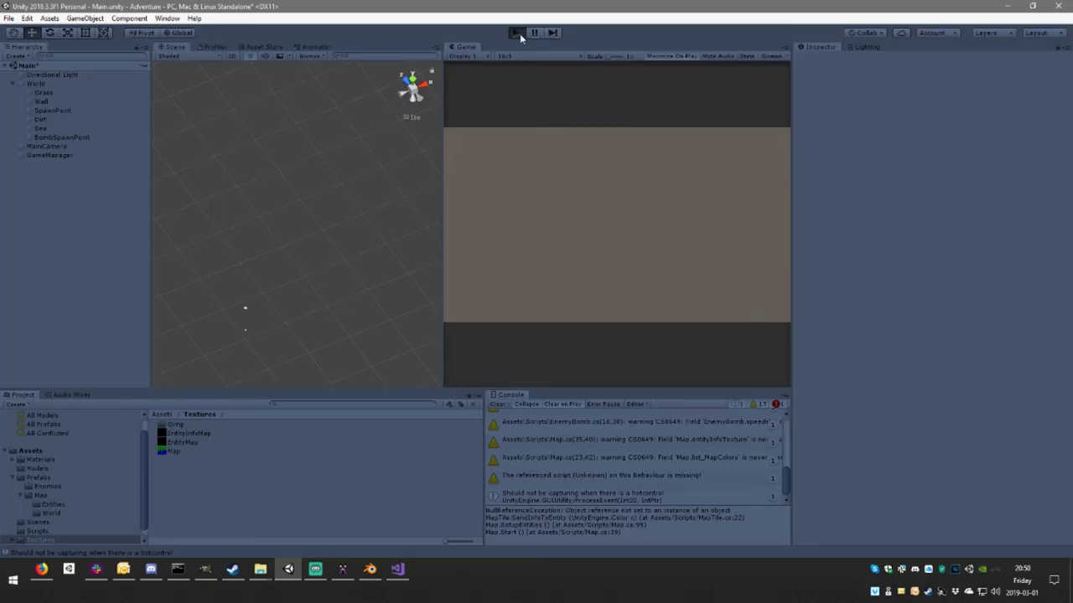
click(517, 34)
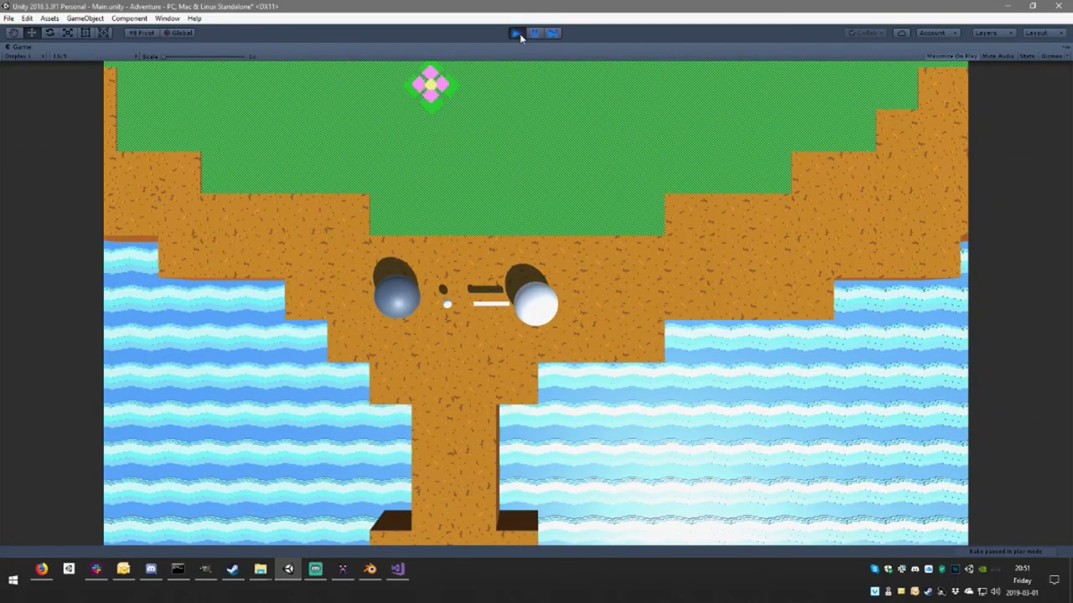
click(517, 34)
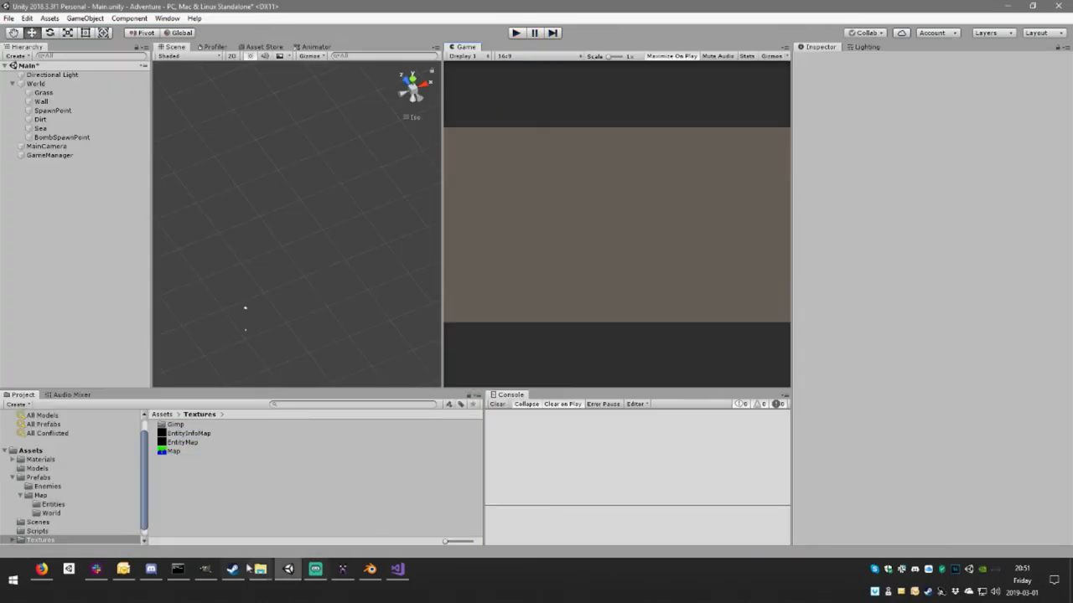
- Set GIMP's foreground colour to pure red (R 255, G 0, B 0)
click(204, 570)
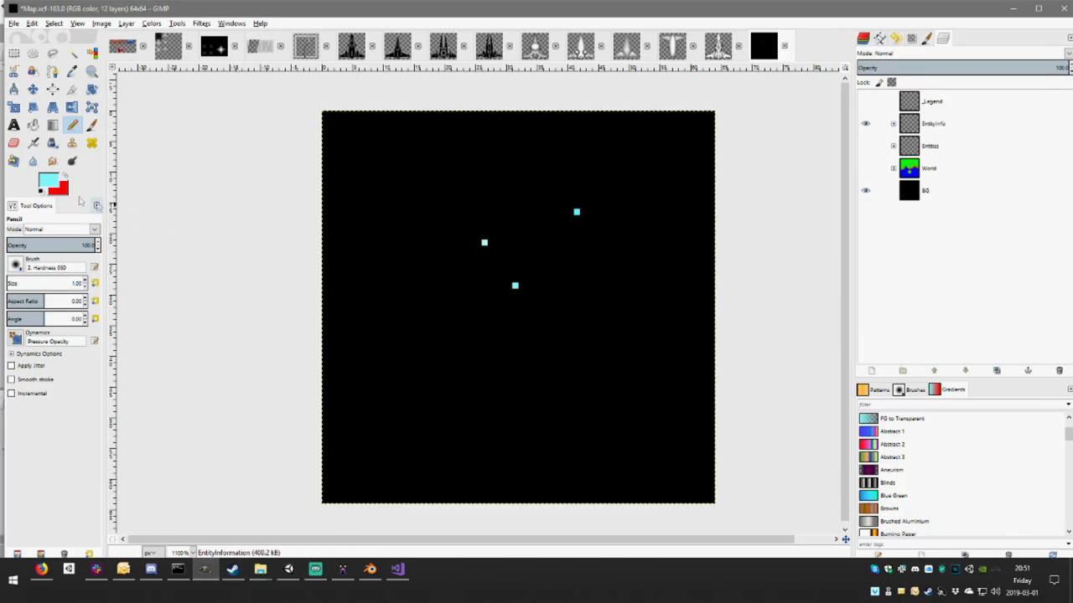
click(54, 179)
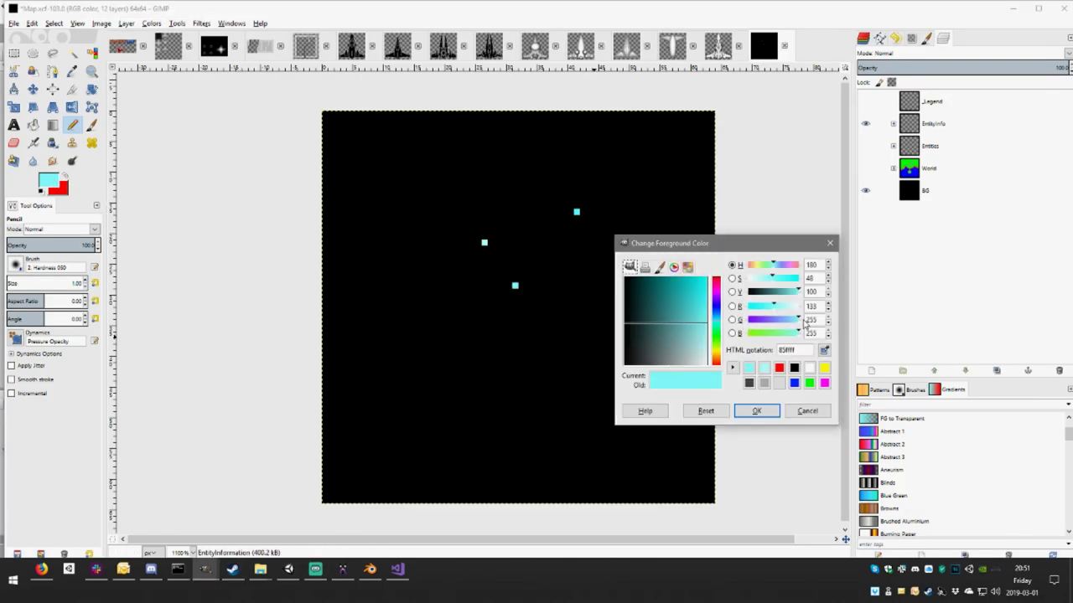
drag(803, 324, 668, 319)
drag(801, 336, 617, 334)
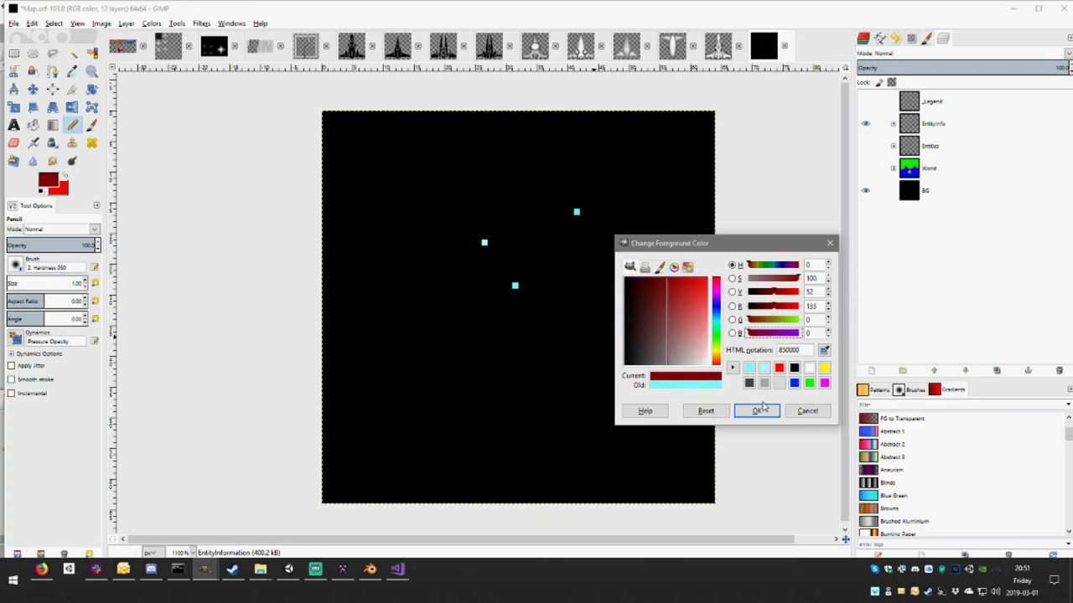
drag(776, 310, 824, 313)
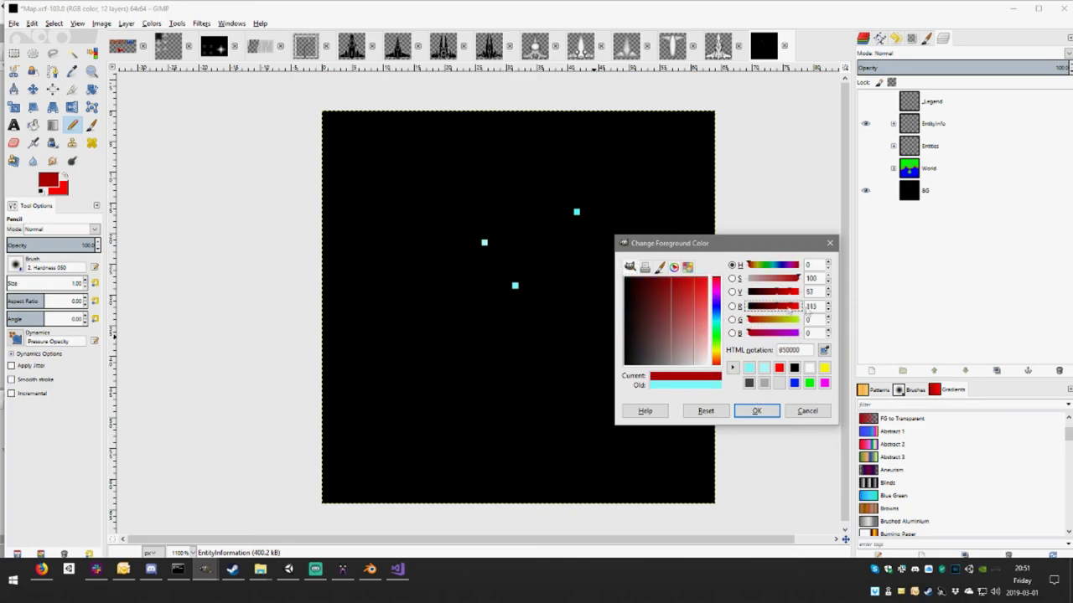
click(754, 412)
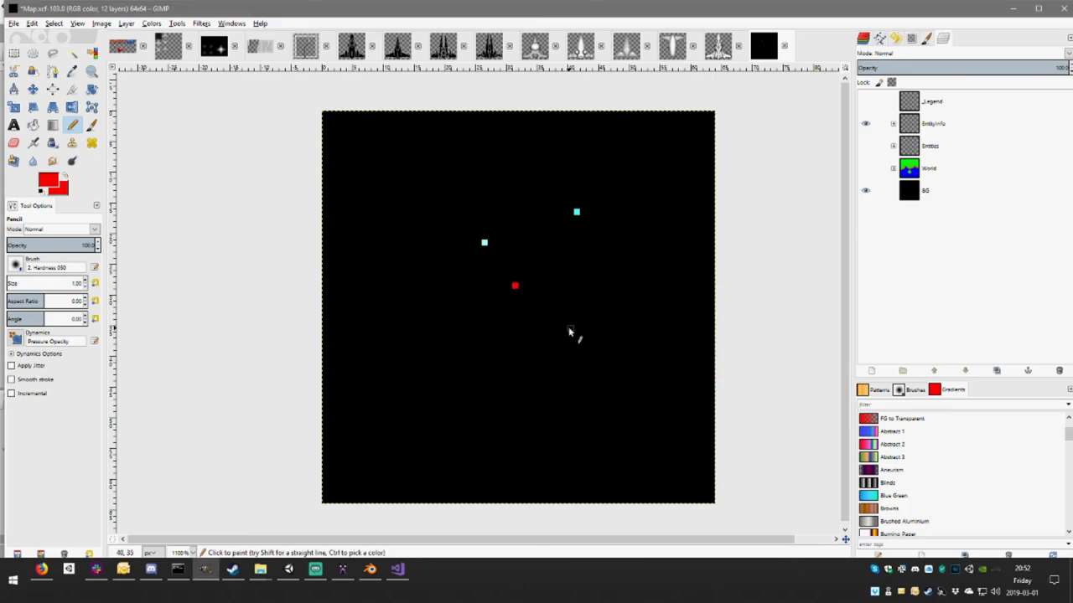
- Export the image as EntityInfoMap.png and start a Unity play test of the red marker
key(ctrl+e)
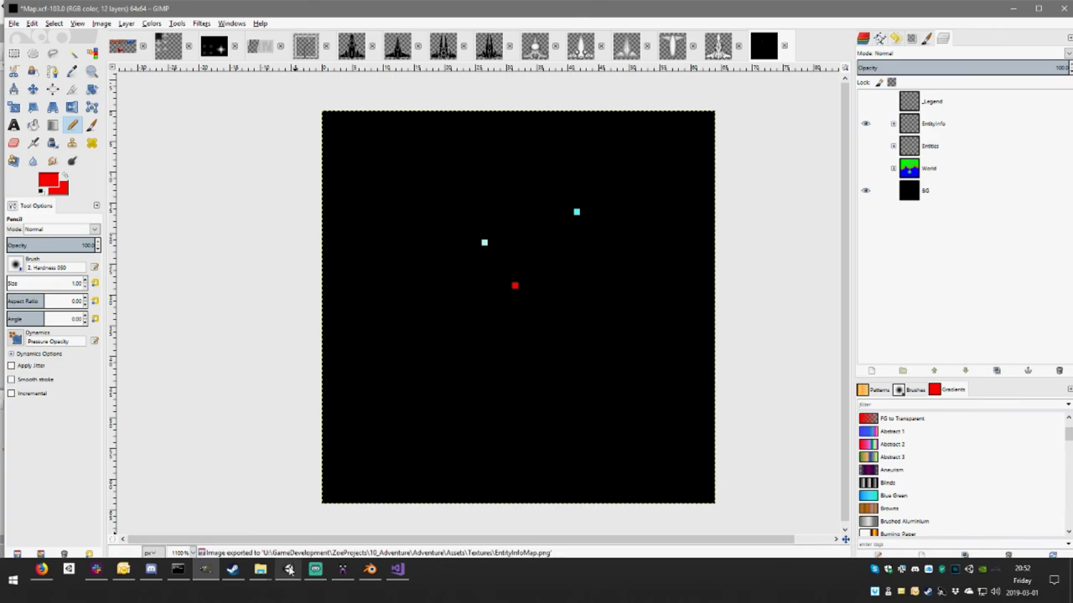
click(288, 569)
click(514, 34)
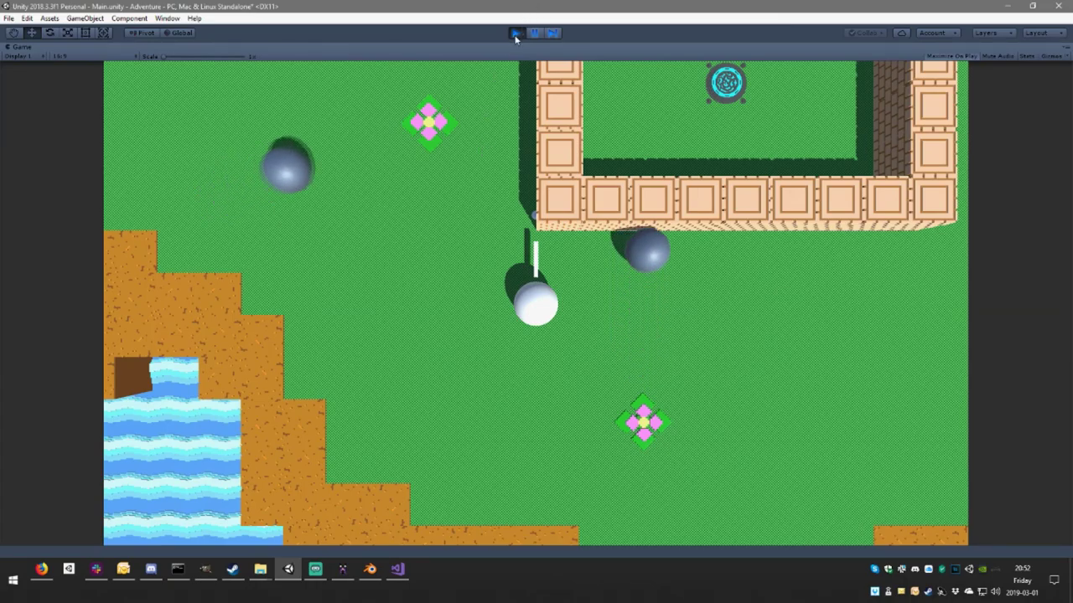
- Stop the red-marker play test and bring GIMP back to the front
click(515, 34)
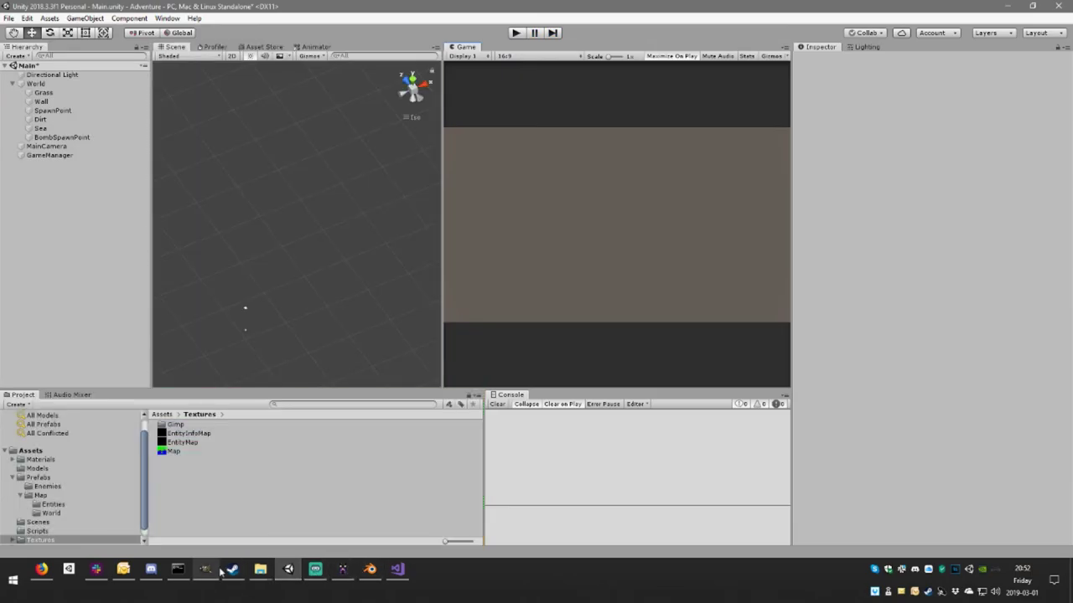
click(213, 572)
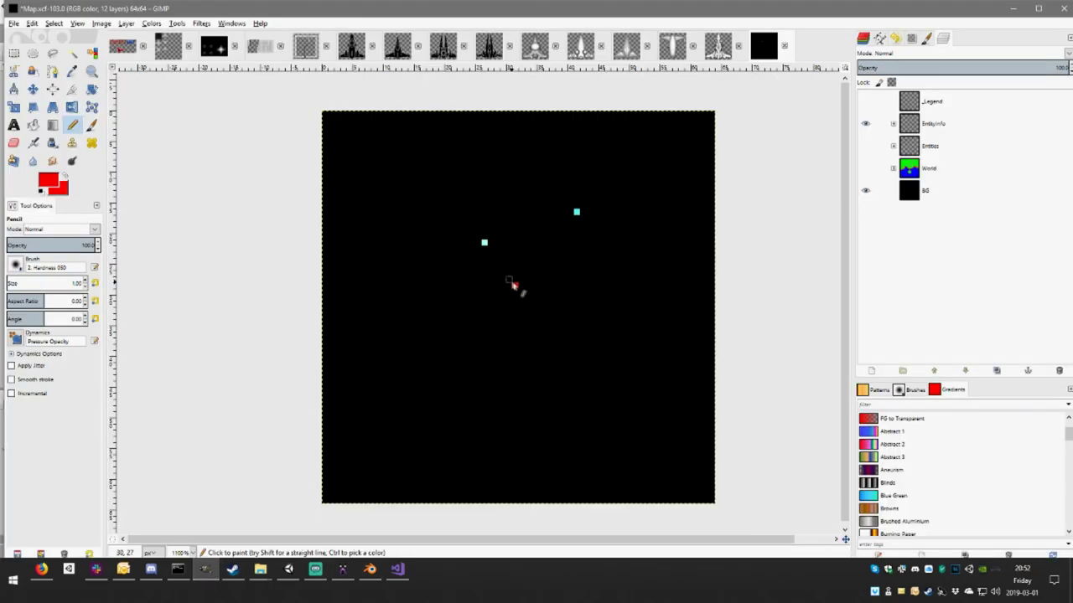
- Set the foreground colour to dark red 800000 and re-export EntityInfoMap.png
click(54, 181)
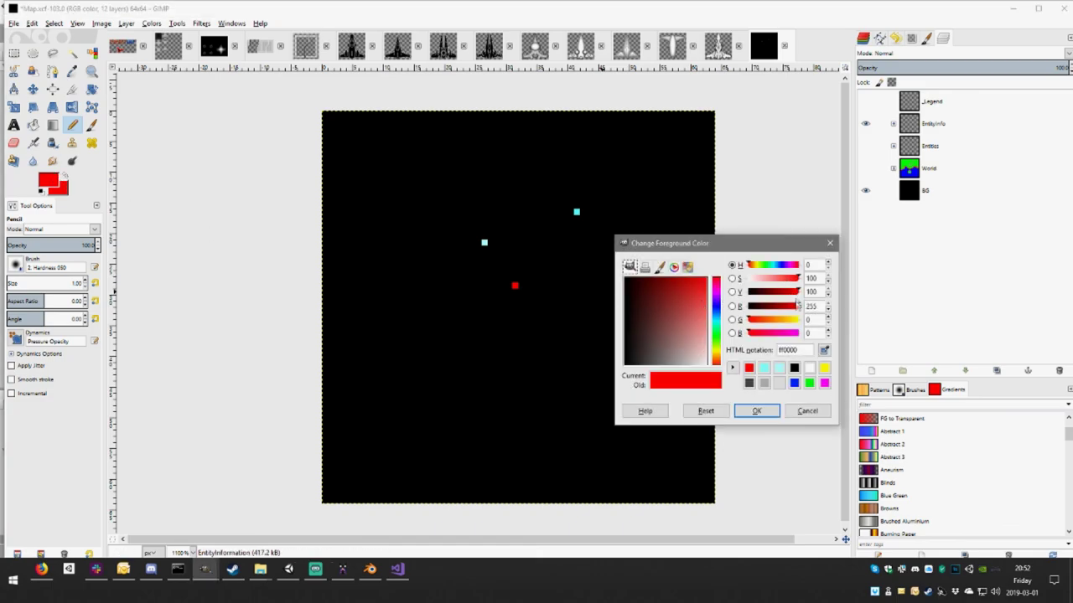
drag(798, 309, 777, 310)
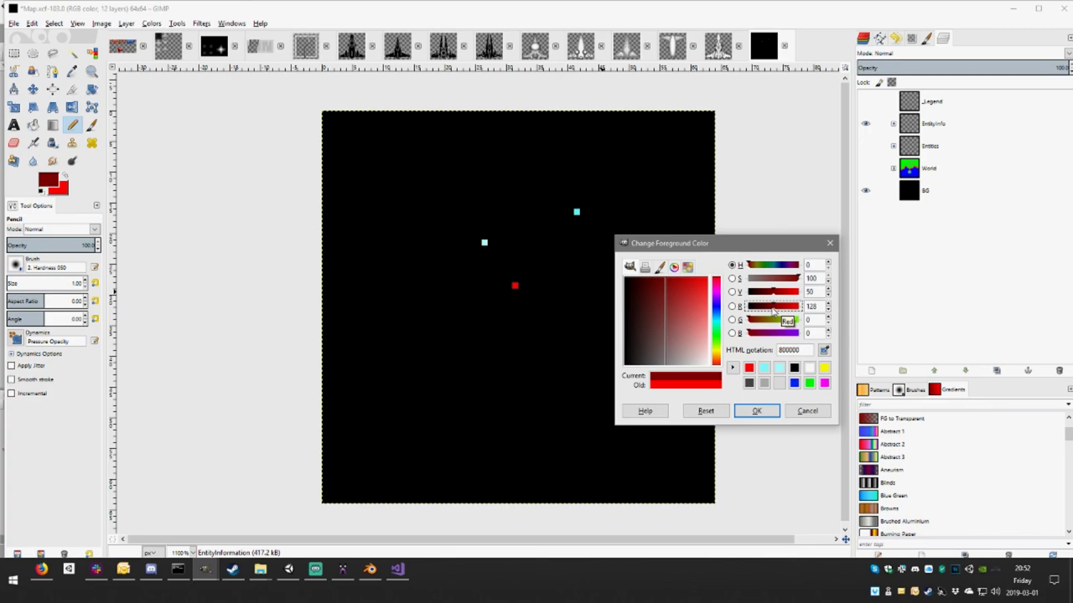
click(756, 410)
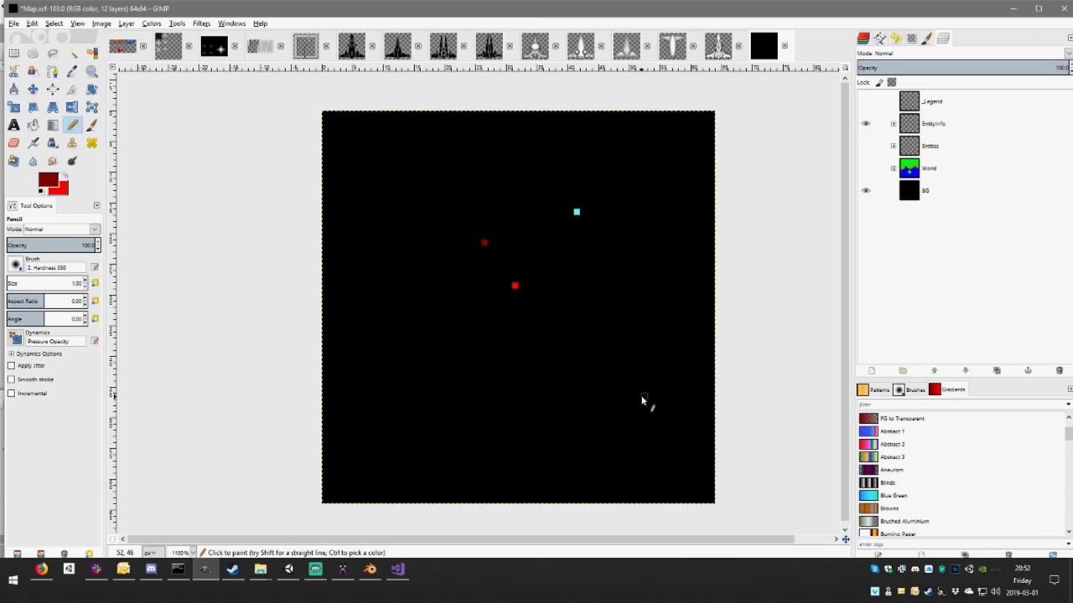
key(ctrl+e)
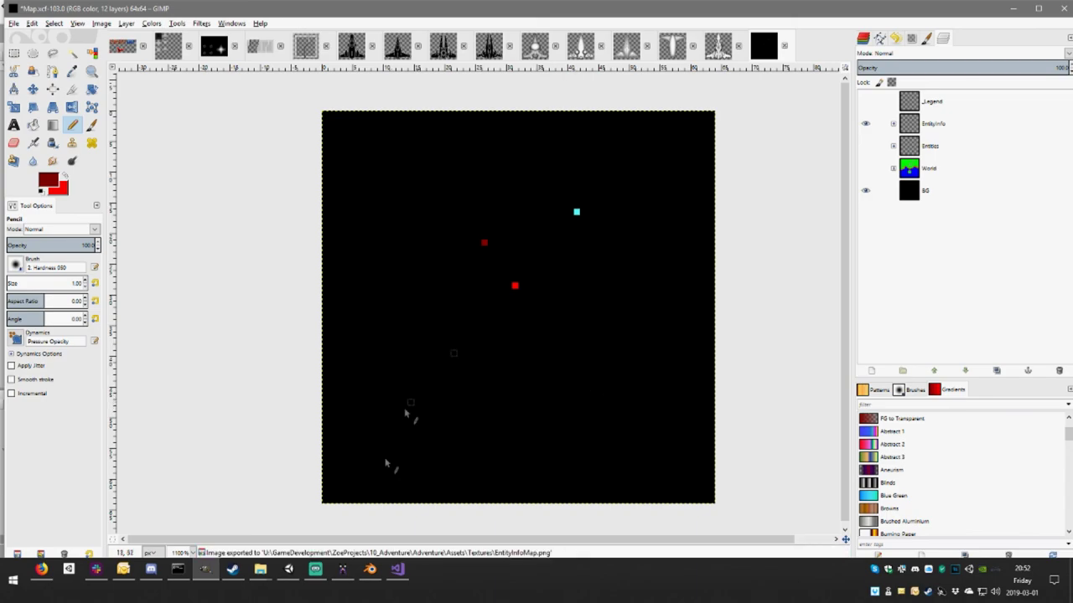
click(289, 569)
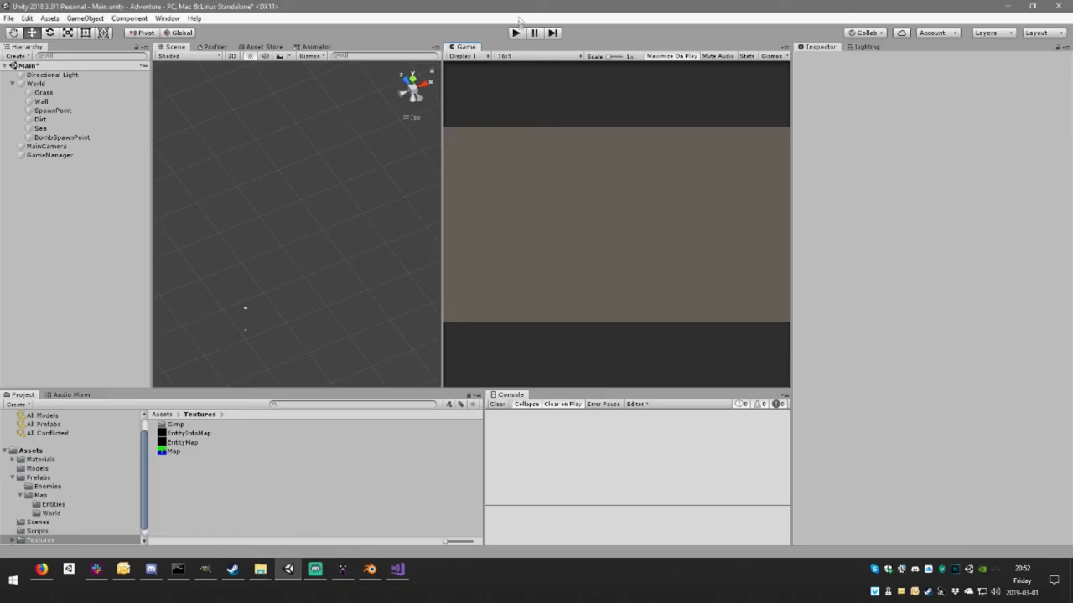
click(523, 36)
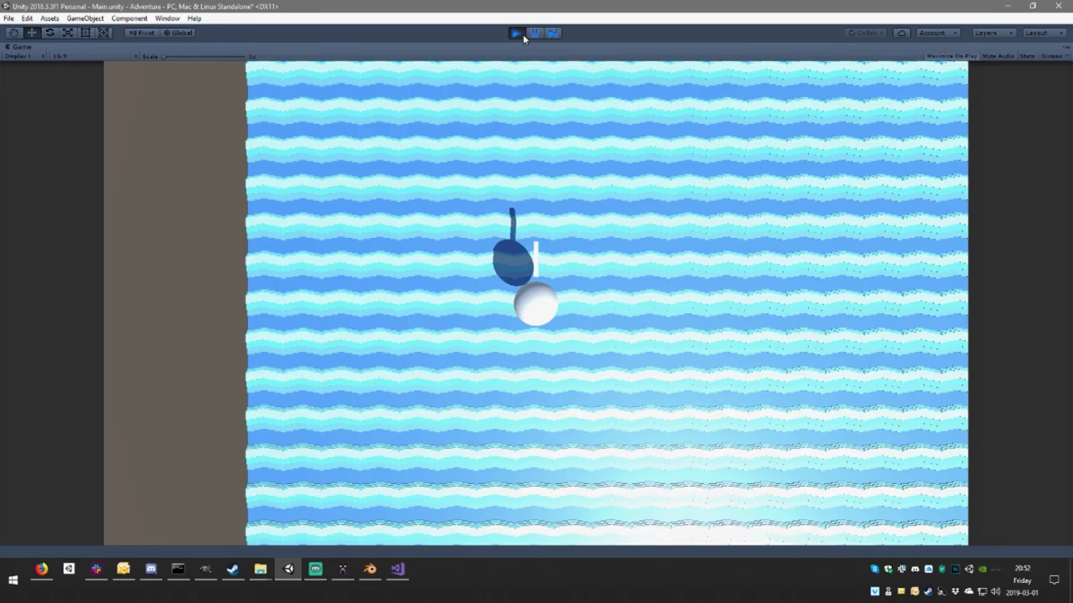
key(d)
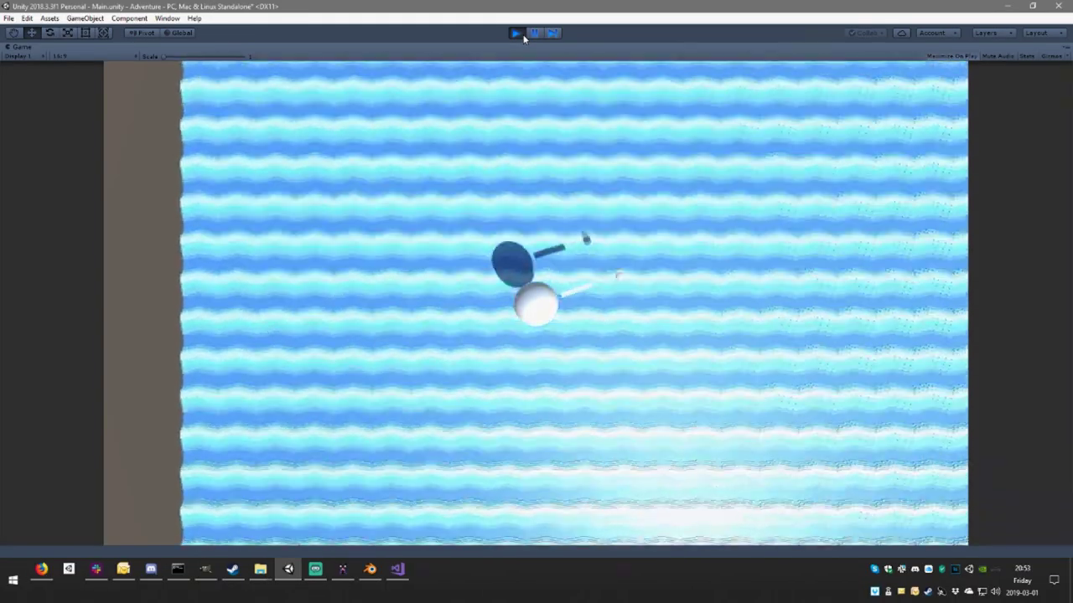
key(s)
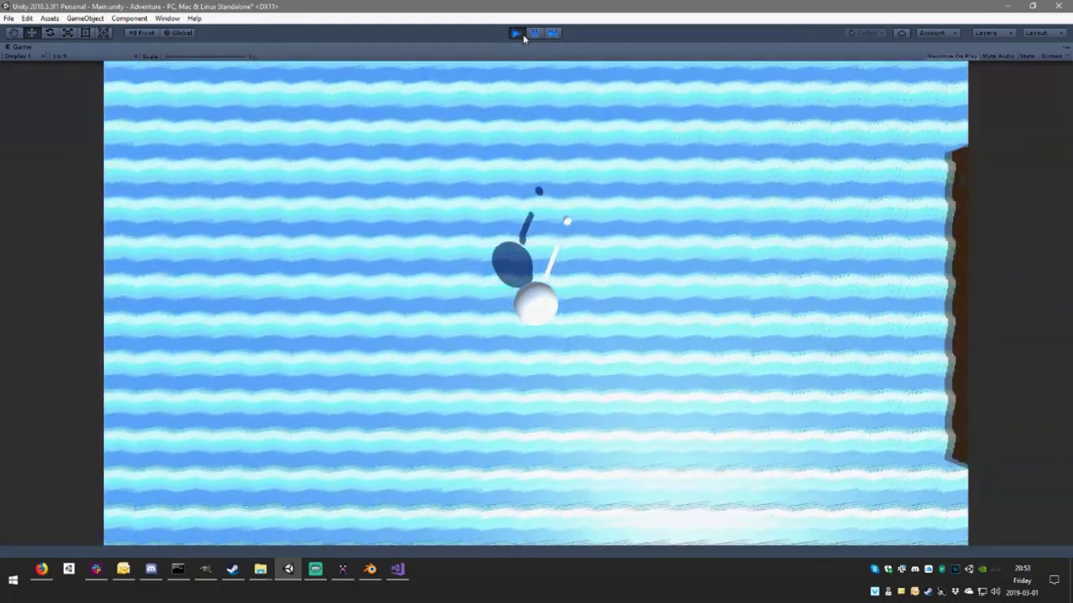
key(w)
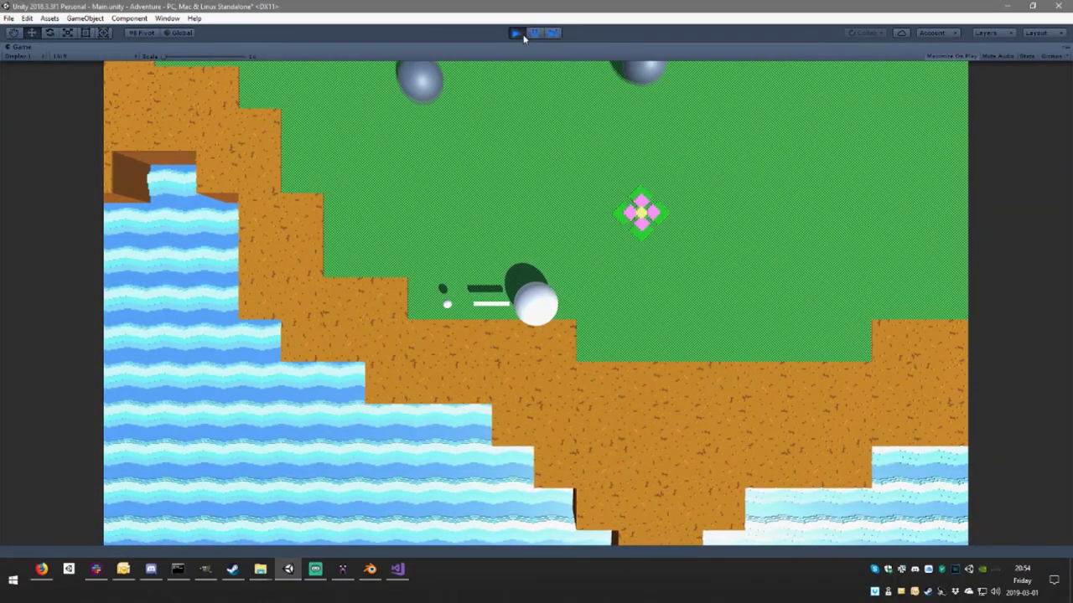
key(ctrl+p)
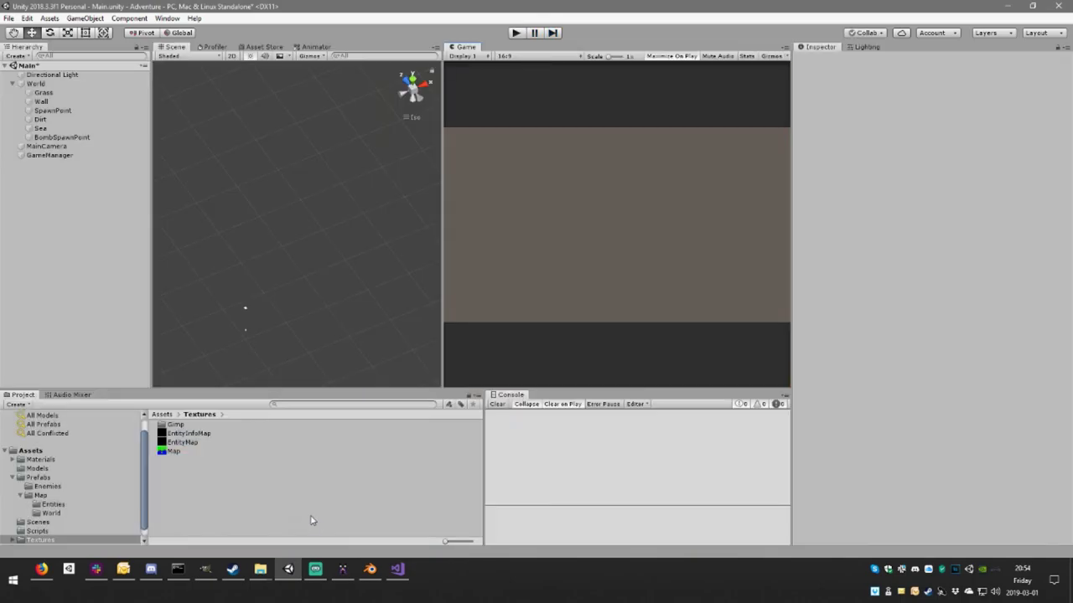